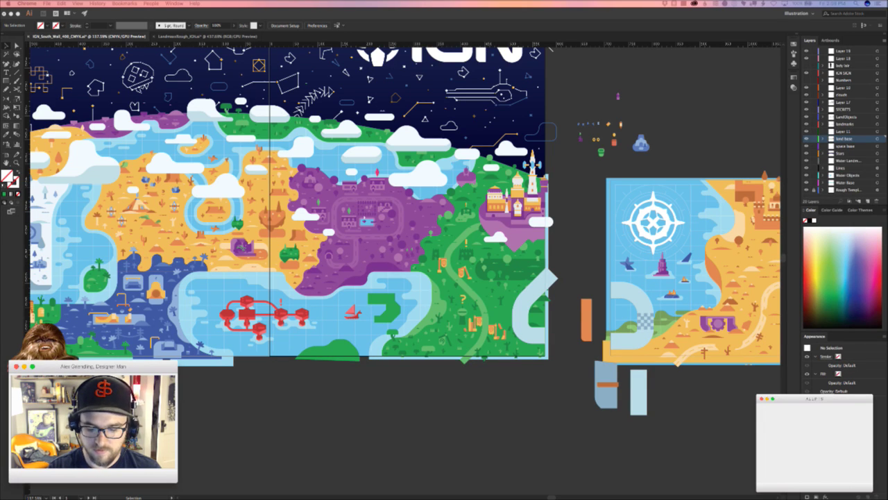
- Look over the wall artboards from the night-sky map to the red IGN panel with the 80" TV
left_click(433, 453)
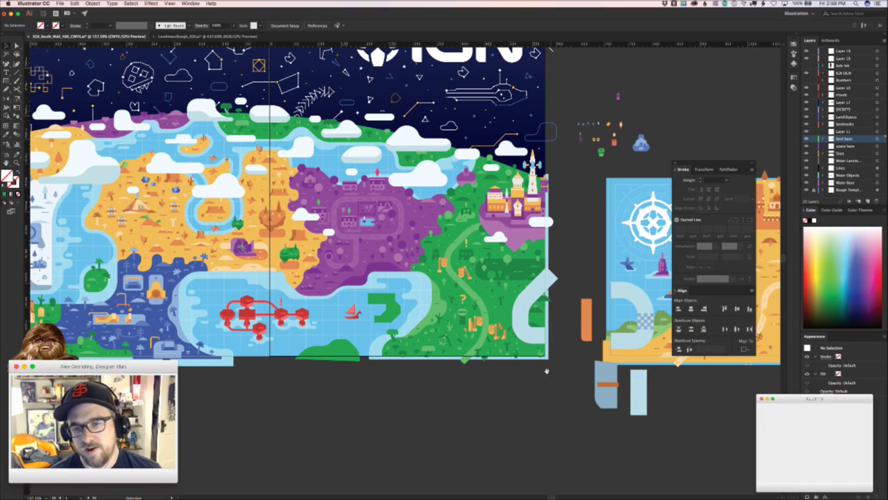
left_click_drag(652, 392, 365, 383)
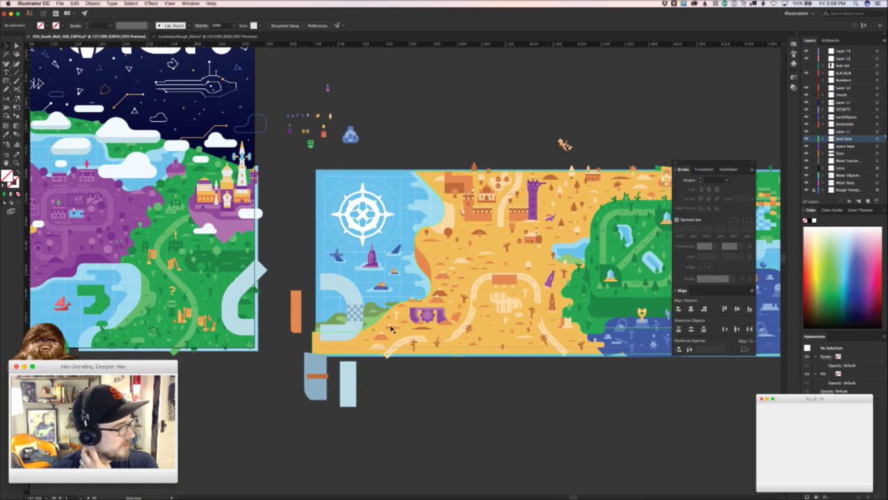
left_click_drag(628, 336, 261, 363)
left_click_drag(652, 319, 272, 334)
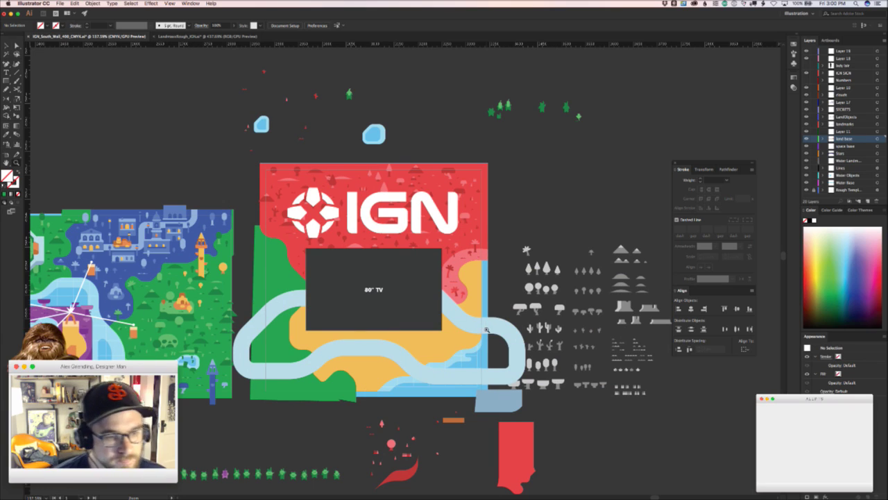
key("super+Tab")
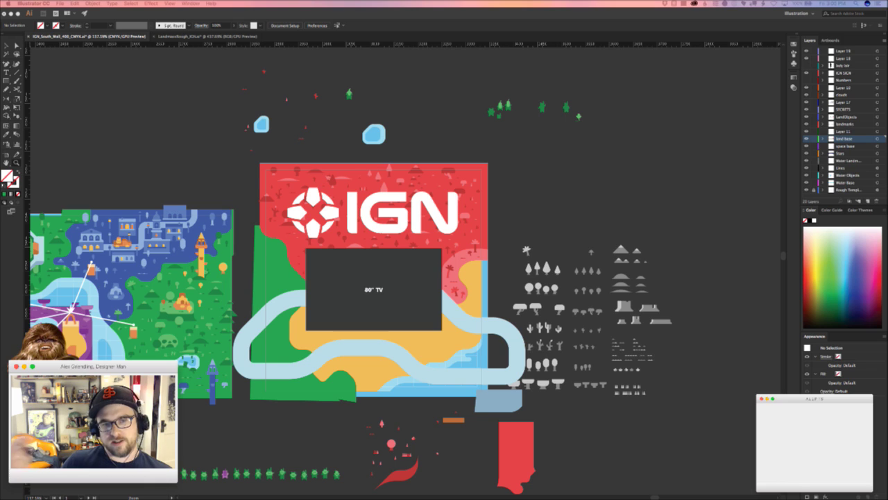
right_click(356, 229)
key("Escape")
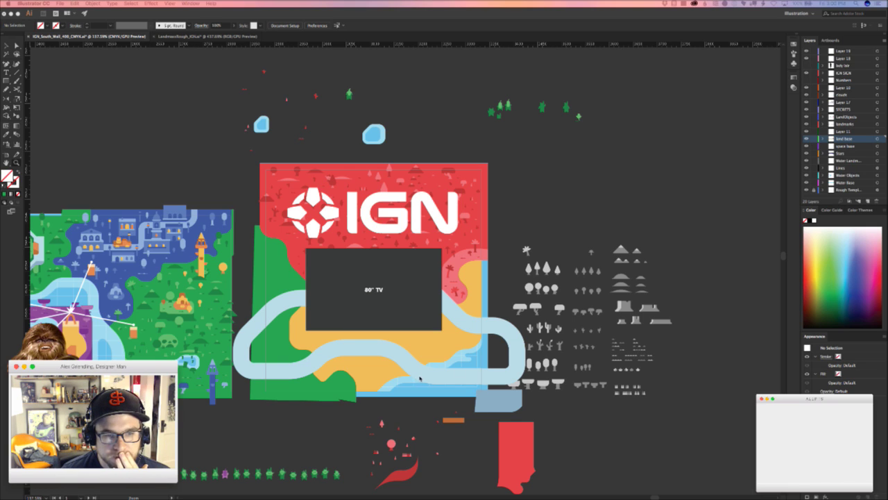
left_click(413, 425)
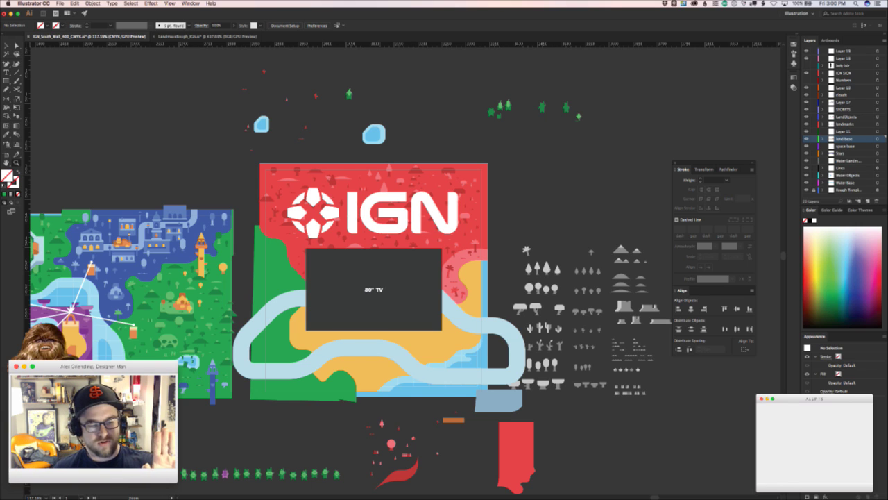
key("super+Tab")
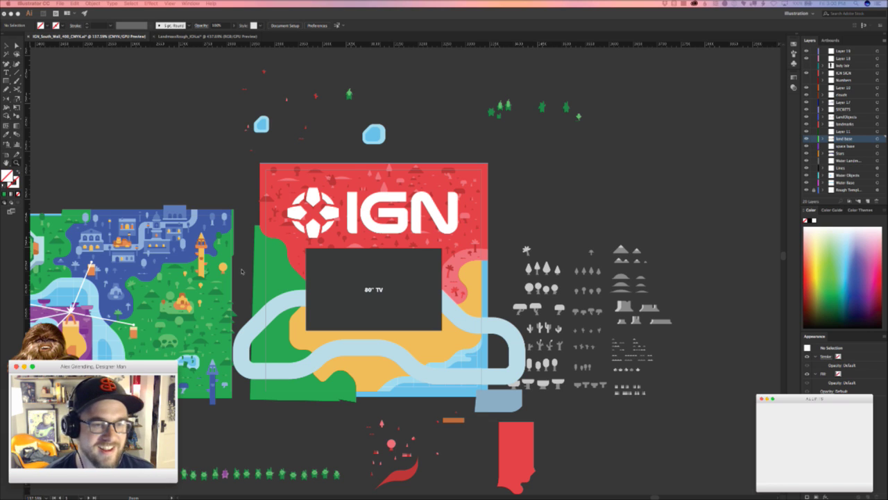
- Compare the road at the edges of the red IGN TV panel with the curved road on the compass artboard
left_click(242, 270)
scroll(312, 360, "left", 10)
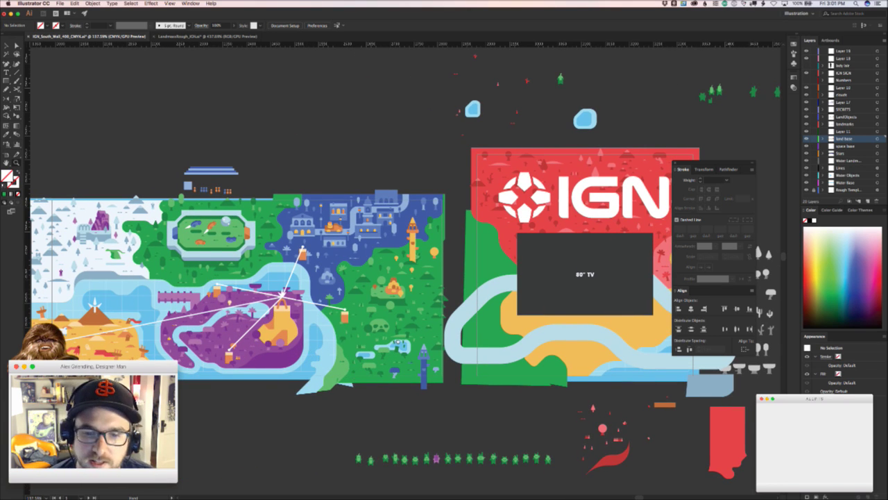
scroll(469, 317, "right", 10)
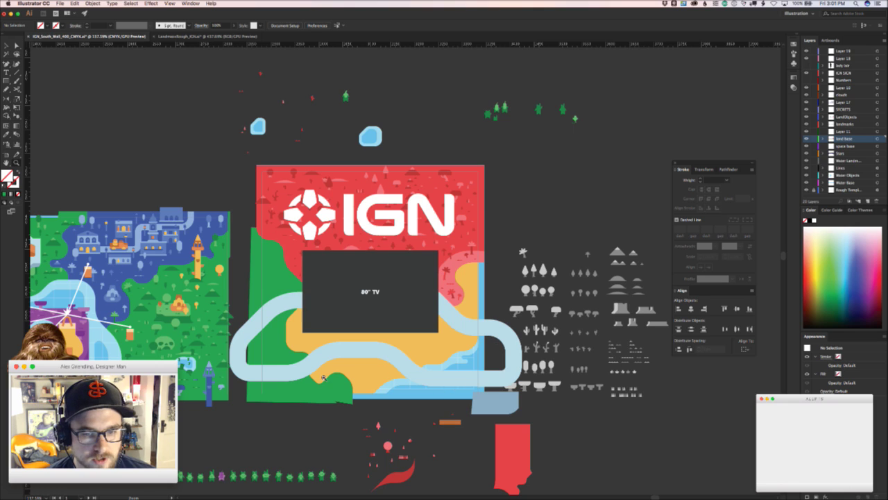
left_click_drag(181, 374, 606, 366)
left_click_drag(252, 388, 741, 395)
left_click_drag(214, 402, 503, 415)
key("v")
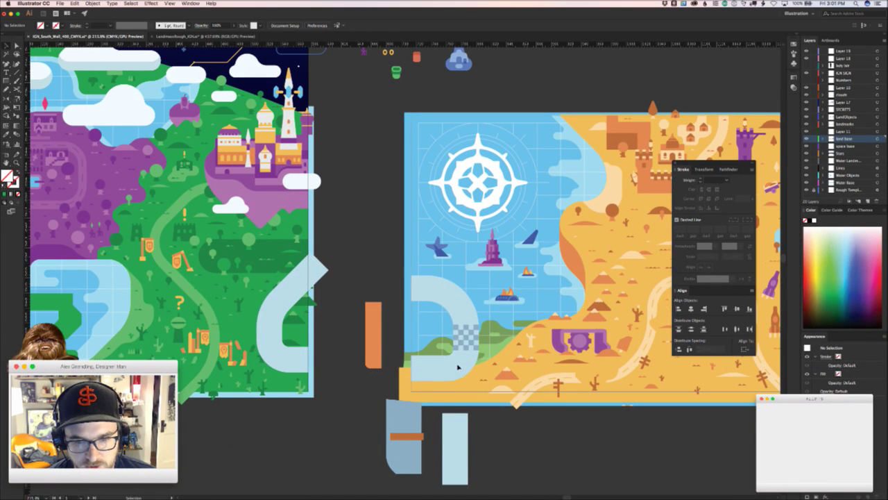
scroll(428, 377, "left", 5)
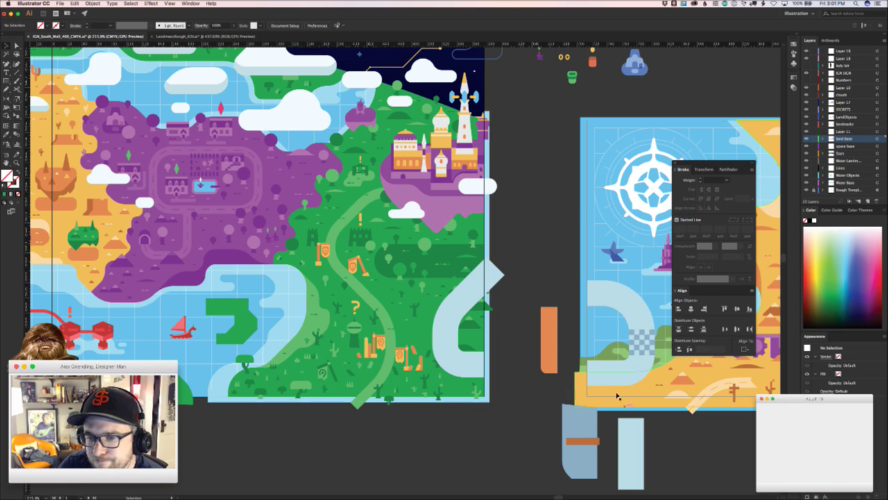
left_click(604, 333)
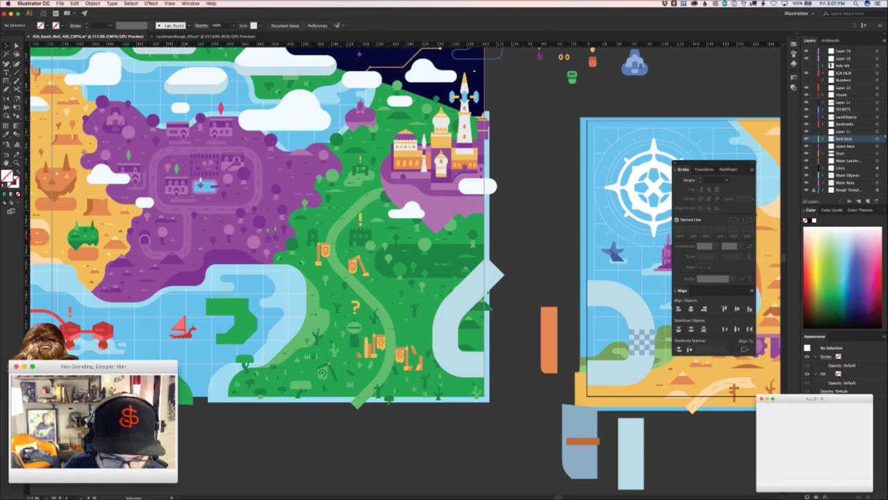
key("super+Tab")
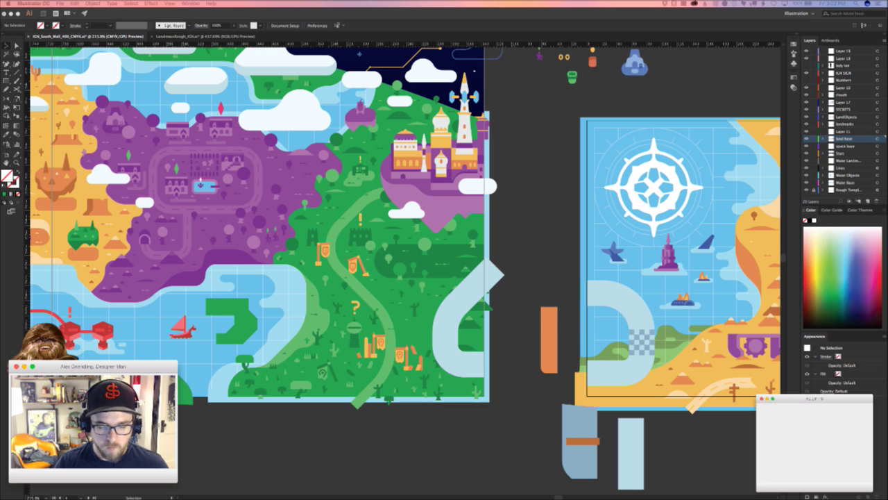
- Move the grey tree and terrain assets, together with the blue-grey shape, clear of the road loop beside the IGN TV panel
left_click(515, 340)
scroll(451, 406, "right", 6)
key("z")
left_click_drag(333, 375, 206, 381)
scroll(206, 381, "right", 6)
left_click_drag(435, 415, 492, 365)
scroll(491, 365, "down", 3)
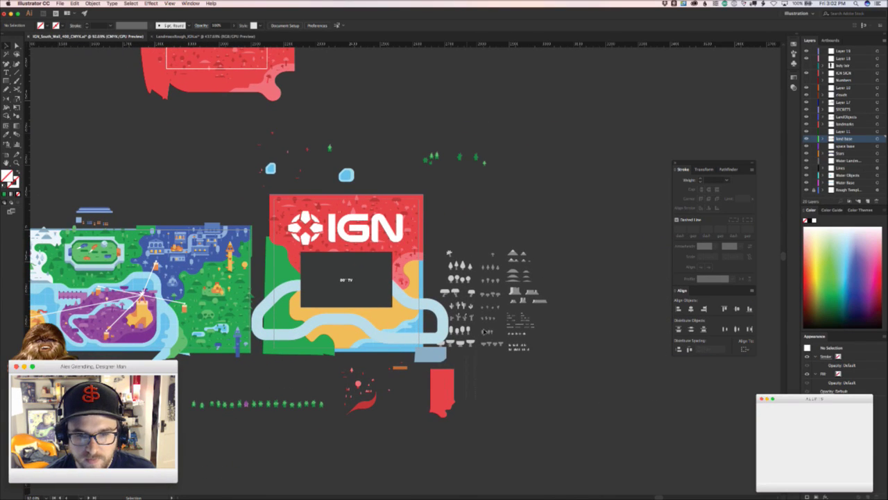
left_click_drag(441, 226, 427, 223)
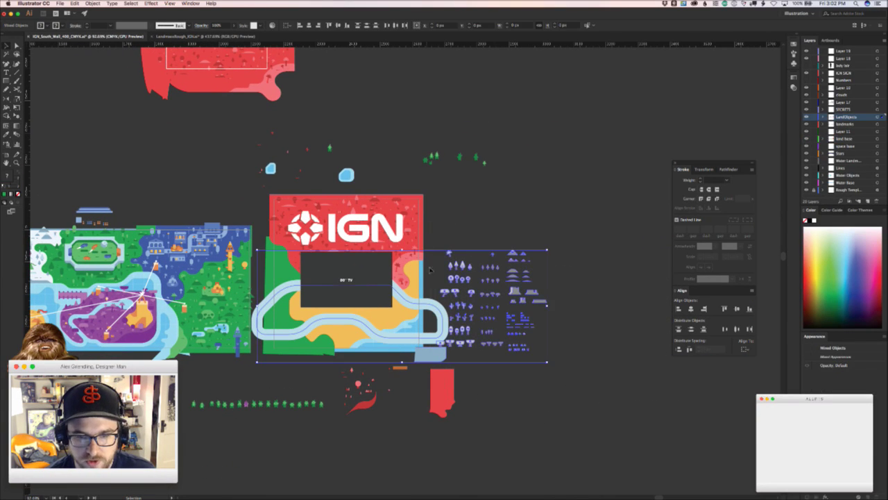
left_click(435, 303, "shift")
left_click_drag(439, 353, 491, 353)
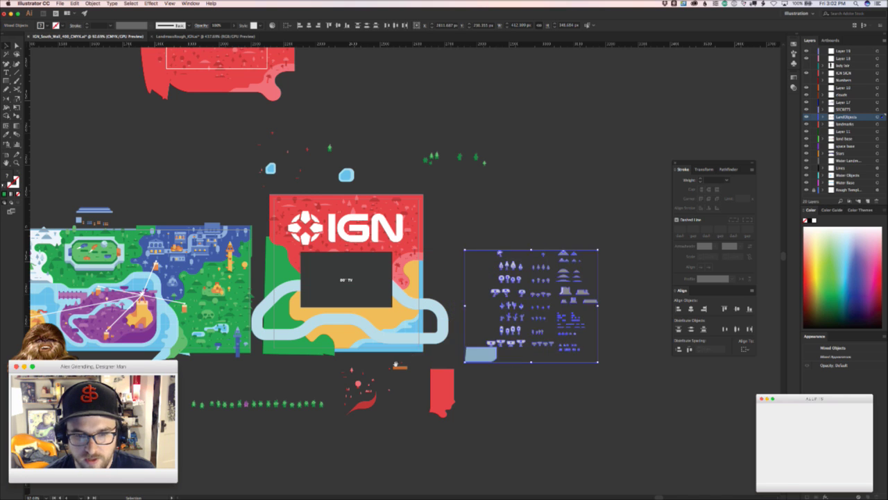
- Copy the checkered group from the curved road on the compass artboard
scroll(452, 306, "left", 3)
scroll(477, 315, "up", 5)
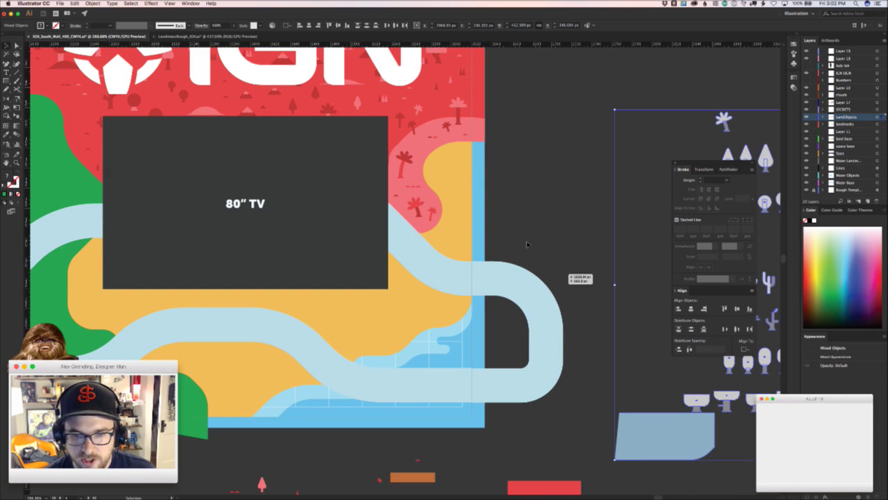
scroll(361, 390, "down", 4)
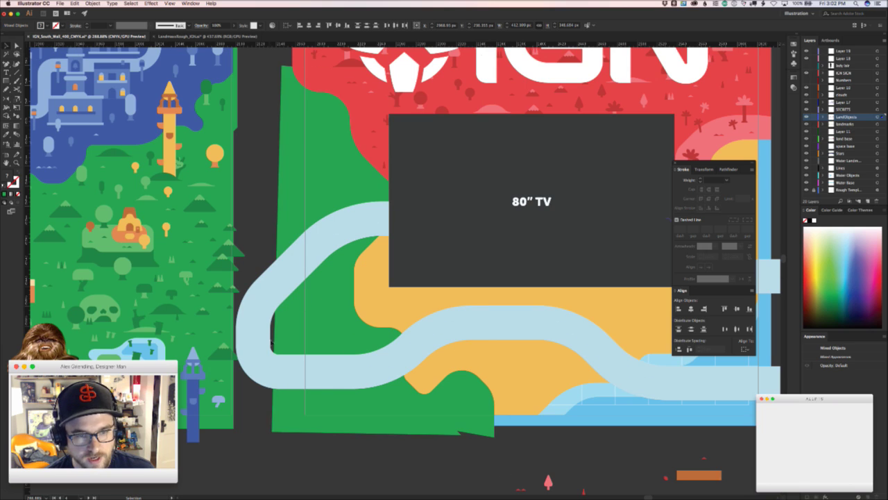
scroll(360, 391, "down", 3)
scroll(546, 372, "up", 4)
scroll(546, 372, "left", 10)
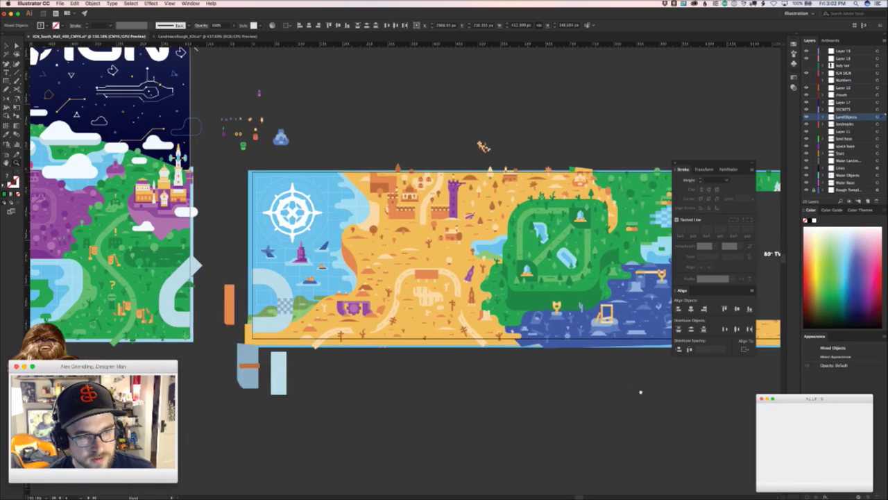
scroll(341, 323, "up", 6)
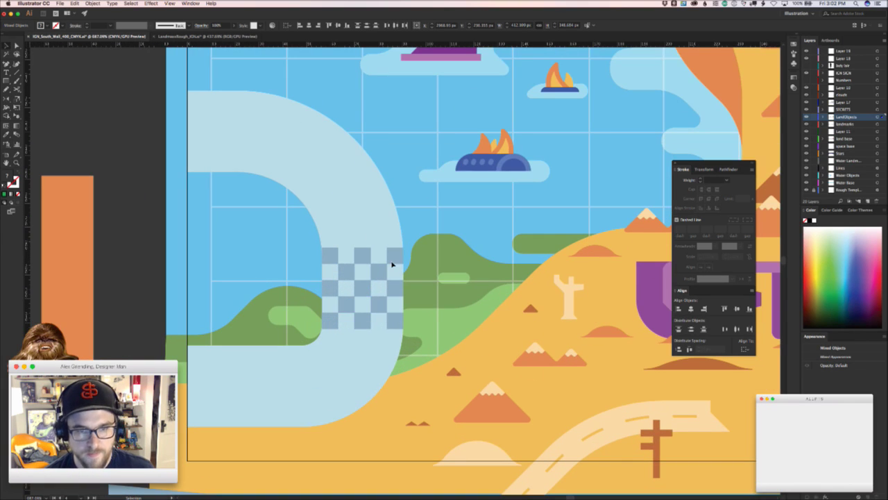
left_click(394, 255)
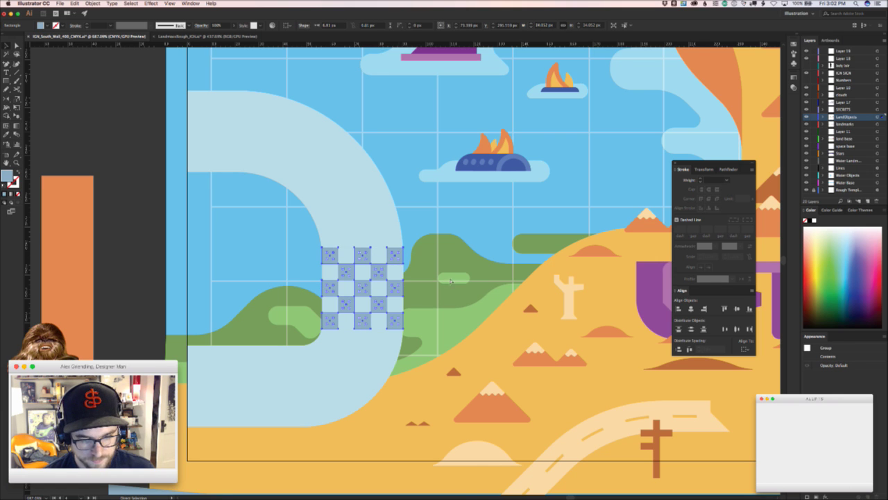
- Paste the checkered group at the IGN TV panel and place it across the outer vertical stretch of the road loop
scroll(441, 404, "down", 10)
scroll(441, 405, "down", 6)
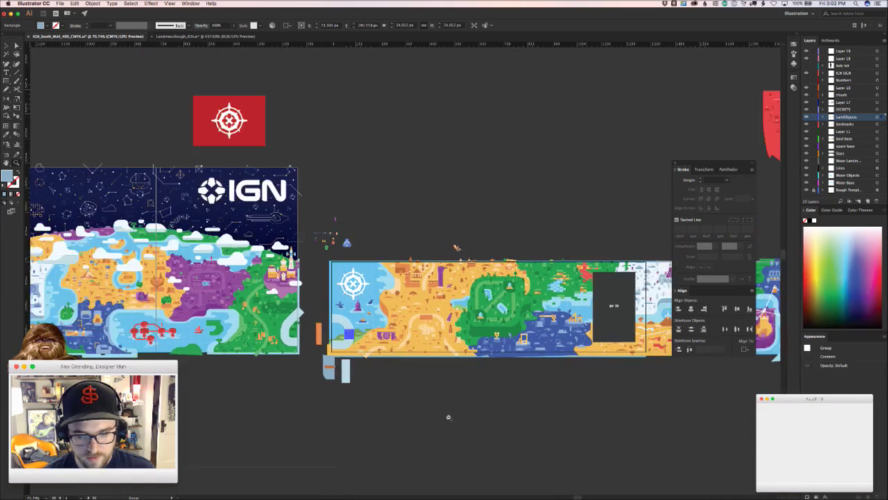
scroll(463, 384, "right", 5)
scroll(351, 333, "up", 7)
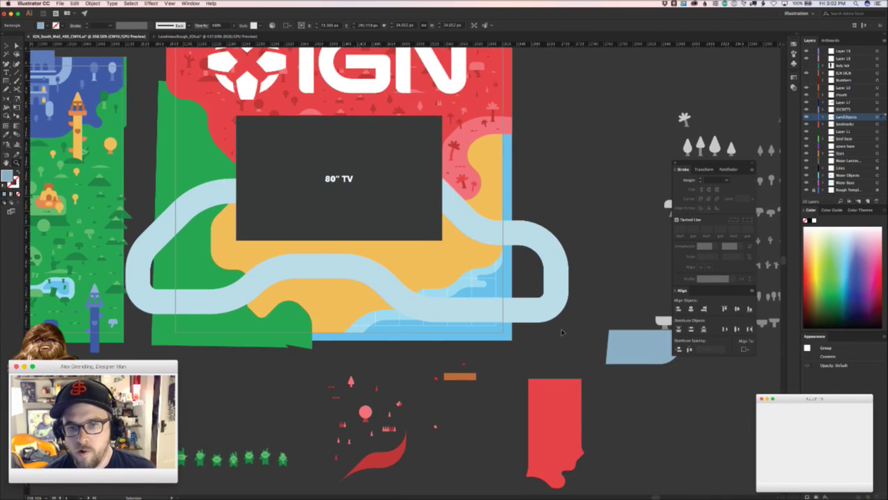
scroll(358, 314, "right", 4)
scroll(357, 314, "up", 2)
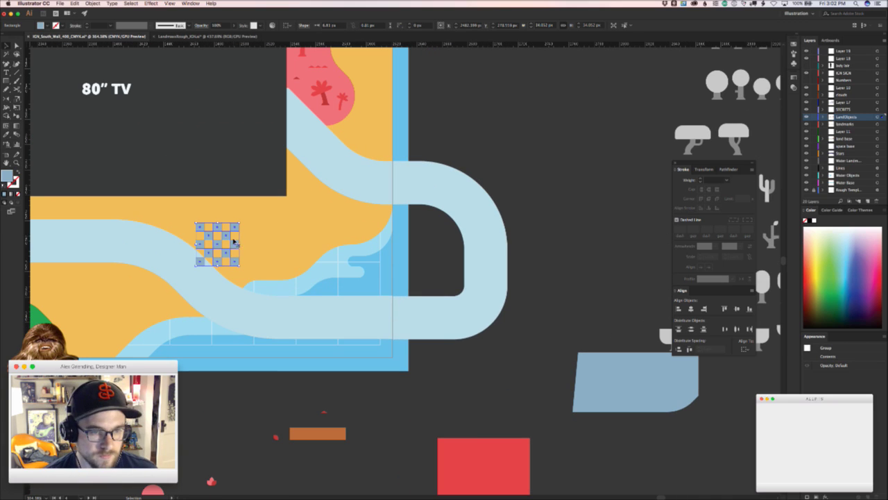
left_click_drag(236, 244, 501, 264)
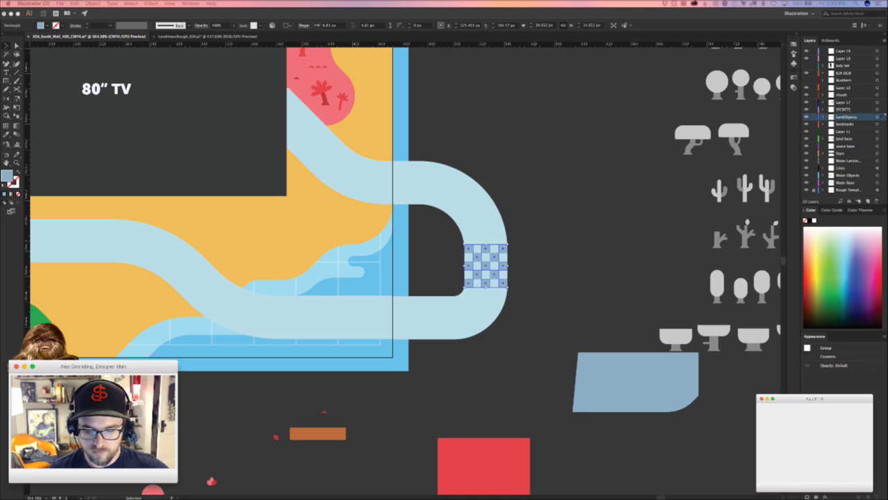
left_click(530, 247)
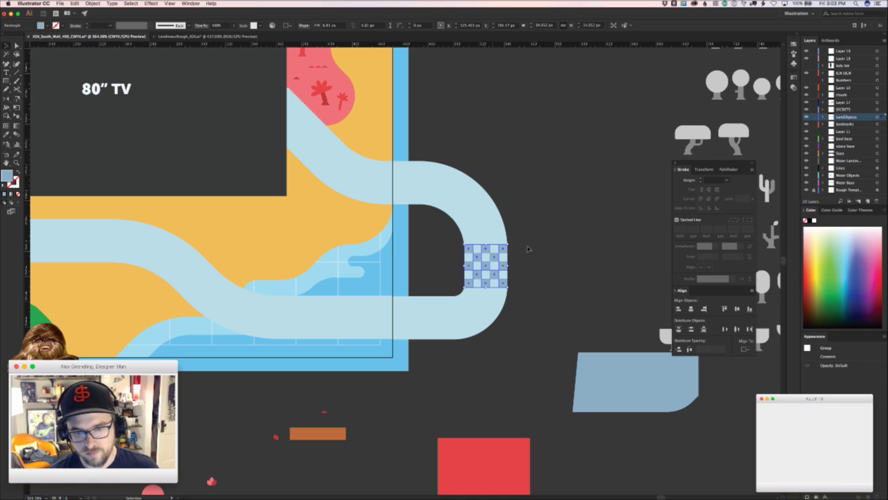
- Delete the curve anchor point in the upper outer bend of the road loop, opening the path above the checkered group
key("a")
left_click_drag(467, 228, 541, 211)
left_click(456, 170)
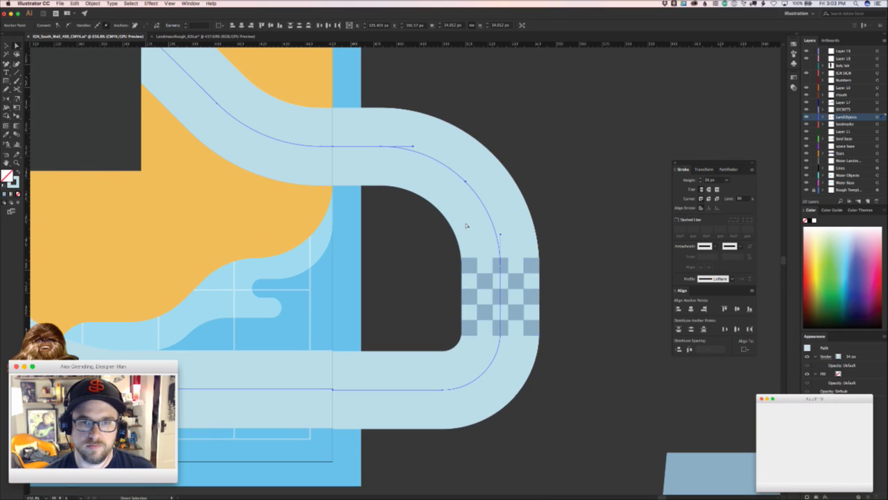
left_click(500, 164)
left_click(465, 181)
left_click_drag(465, 181, 388, 281)
key("Delete")
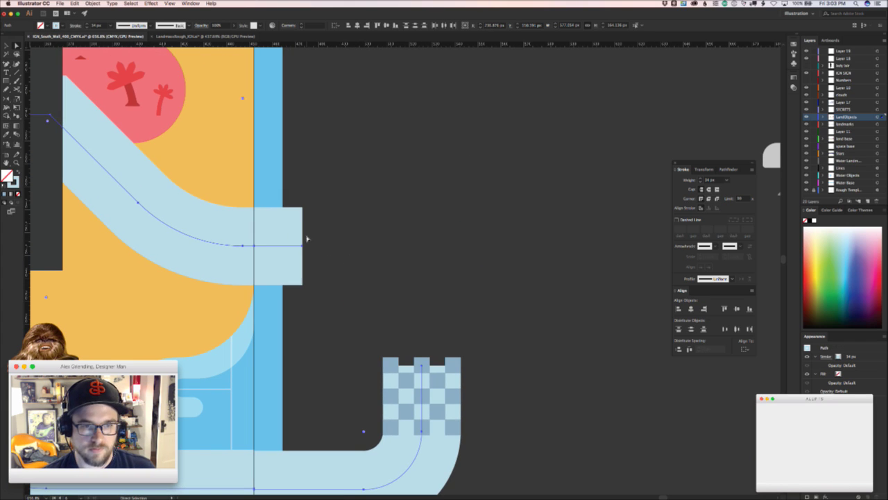
- Extend the road's horizontal and vertical open ends until they meet at a right-angle corner, and join them into one path
left_click_drag(308, 245, 422, 253)
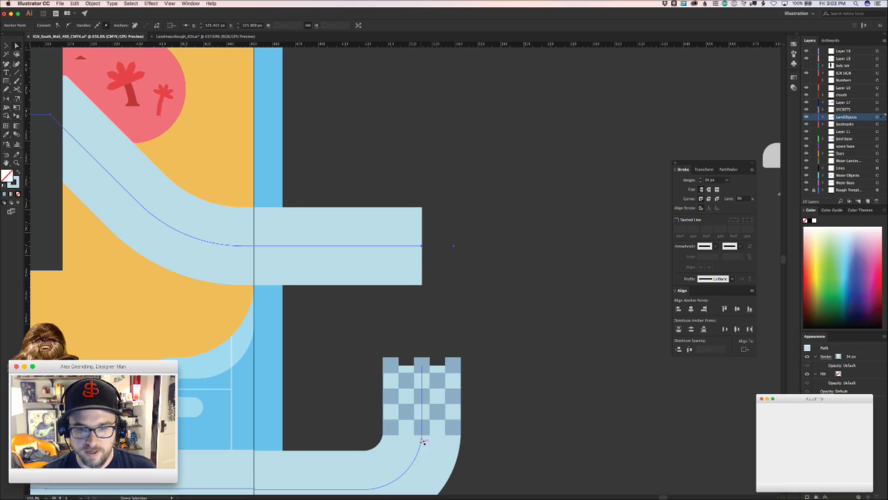
left_click(423, 379)
left_click(422, 364)
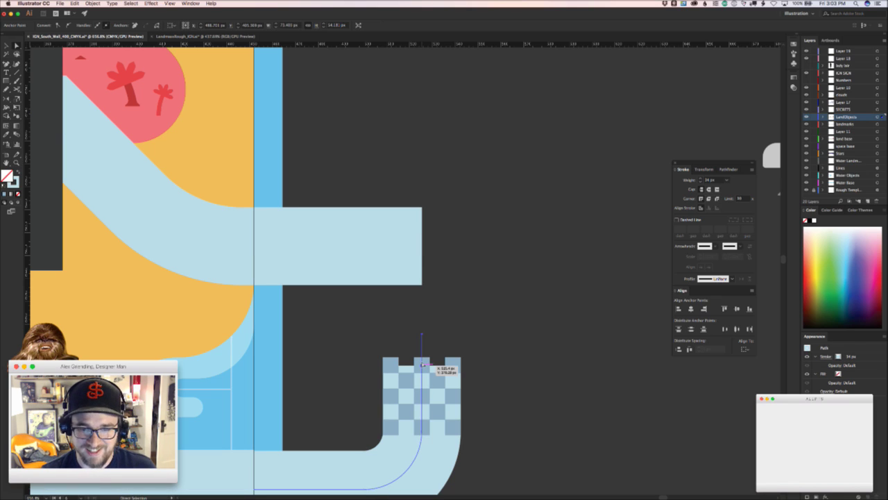
left_click_drag(422, 364, 422, 244)
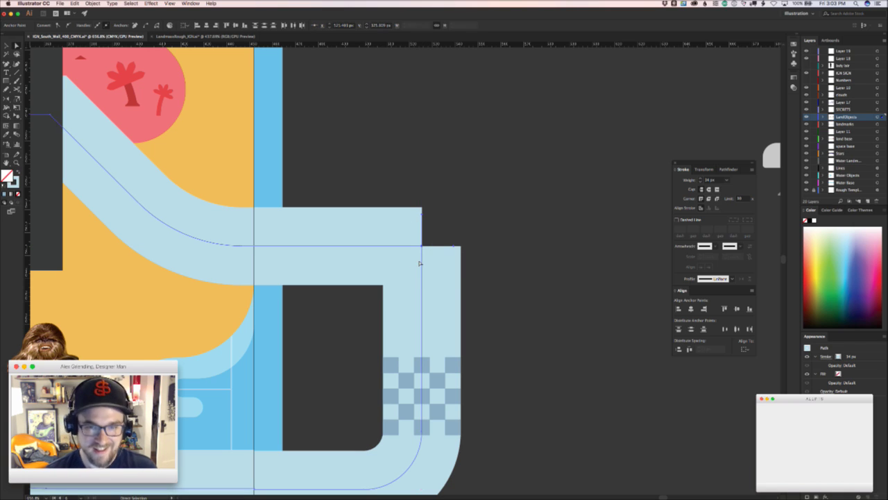
key("super+j")
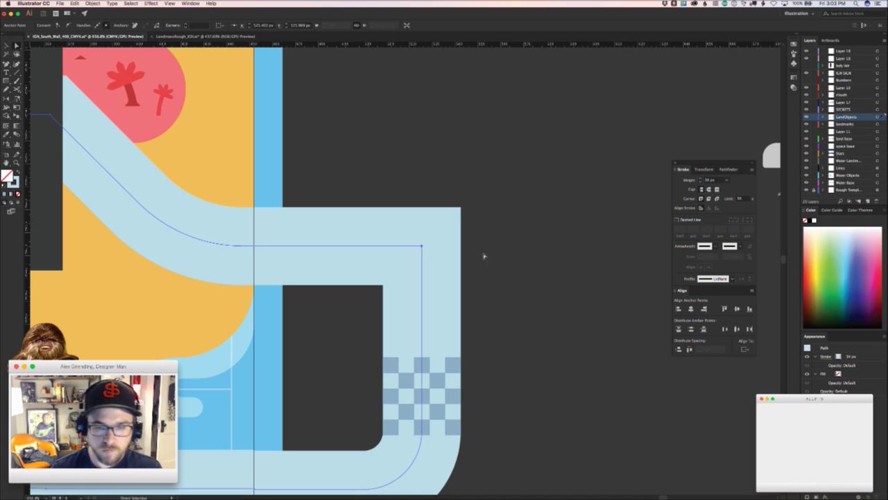
- Try to round the upper outer corner of the joined road path
left_click_drag(463, 215, 382, 281)
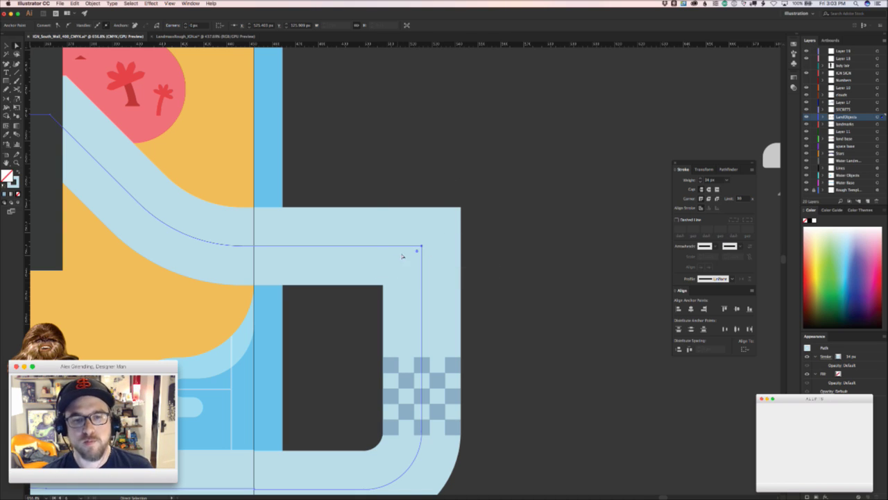
left_click_drag(417, 249, 339, 309)
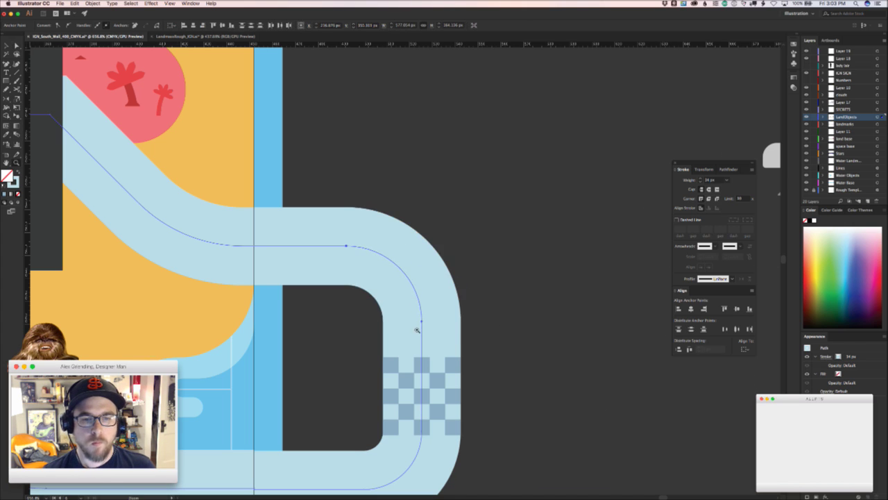
scroll(327, 348, "down", 5)
scroll(481, 331, "up", 5)
key("super+z")
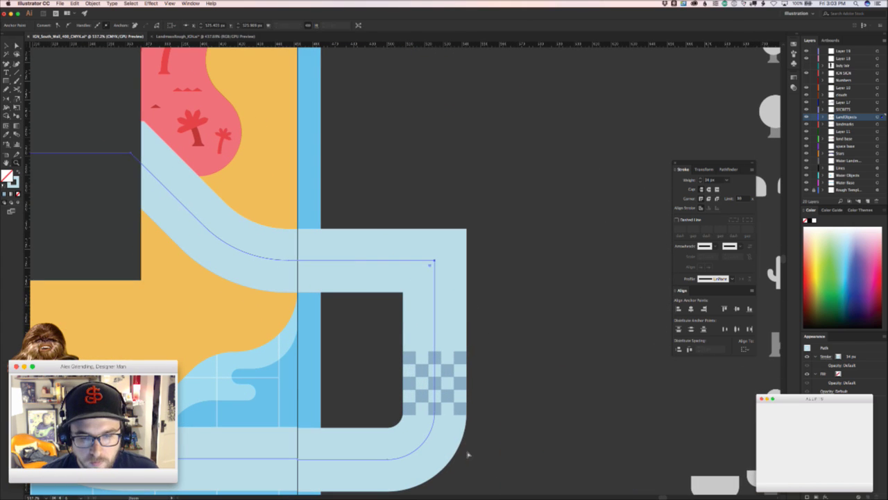
- Delete the curved lower outer corner of the road loop, opening the path below the checkered group
left_click_drag(419, 433, 413, 435)
left_click(474, 474)
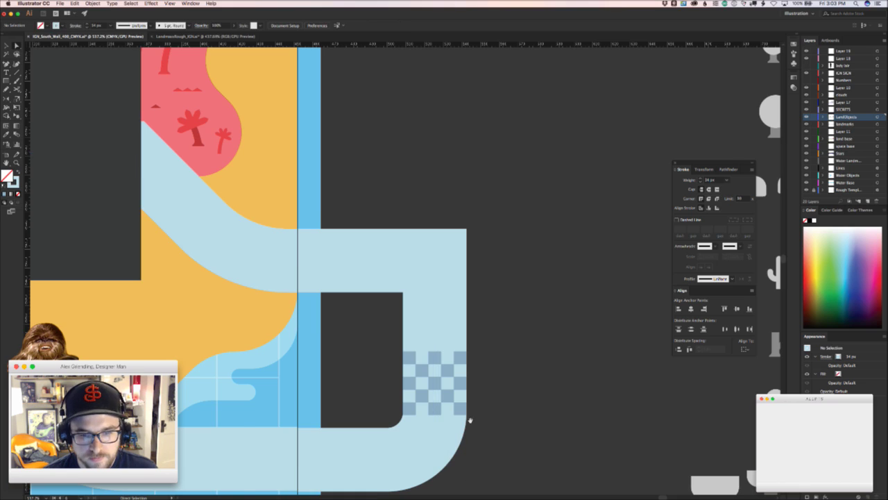
scroll(469, 418, "down", 3)
left_click(428, 356)
key("Delete")
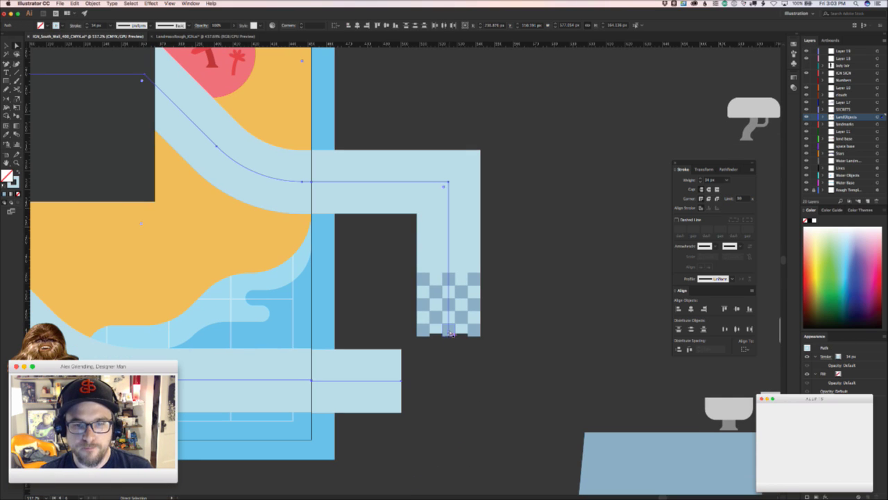
- Extend the vertical road end downward and the lower horizontal road end outward until they meet at the lower outer corner
left_click_drag(451, 334, 449, 379)
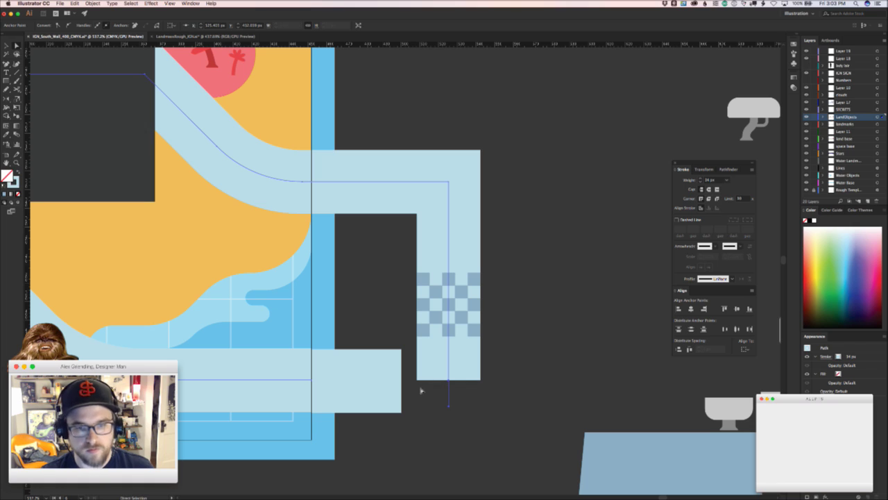
left_click(385, 390)
key("Delete")
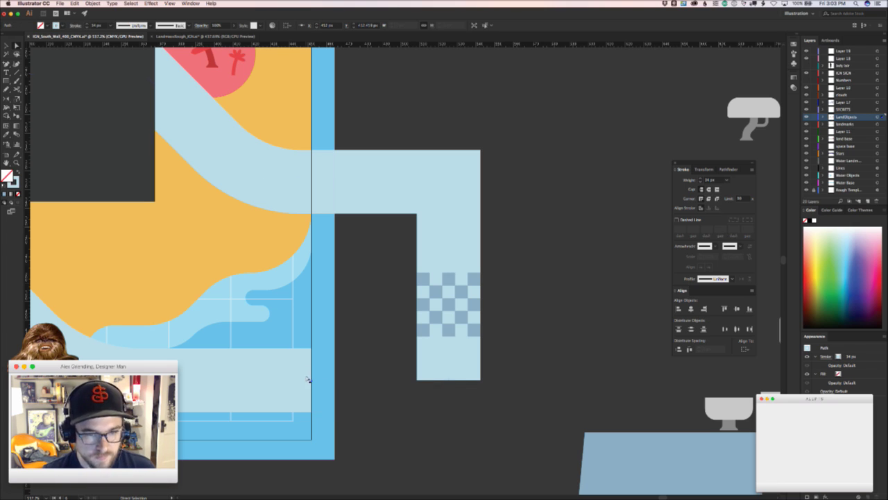
left_click(338, 380)
left_click(310, 379)
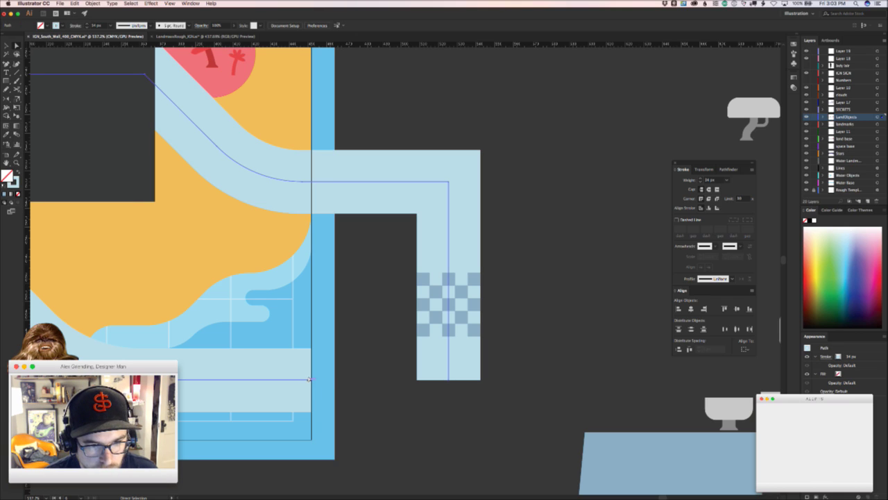
left_click_drag(309, 378, 461, 378)
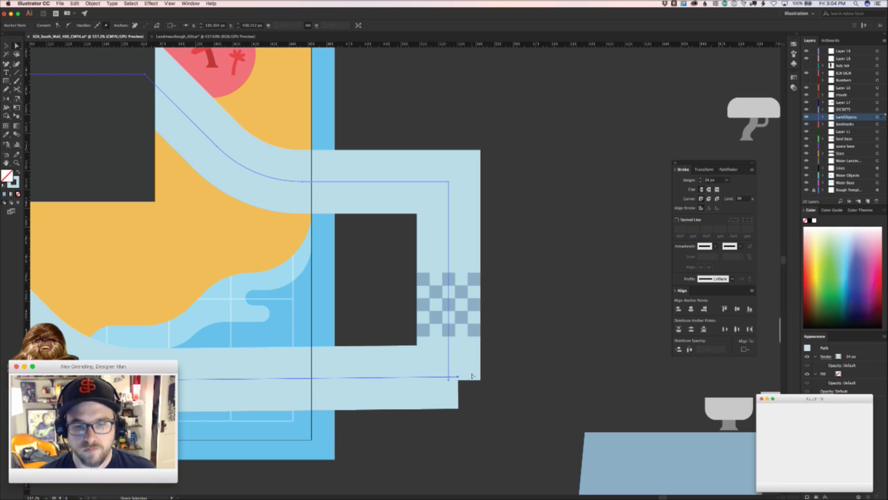
key("super+z")
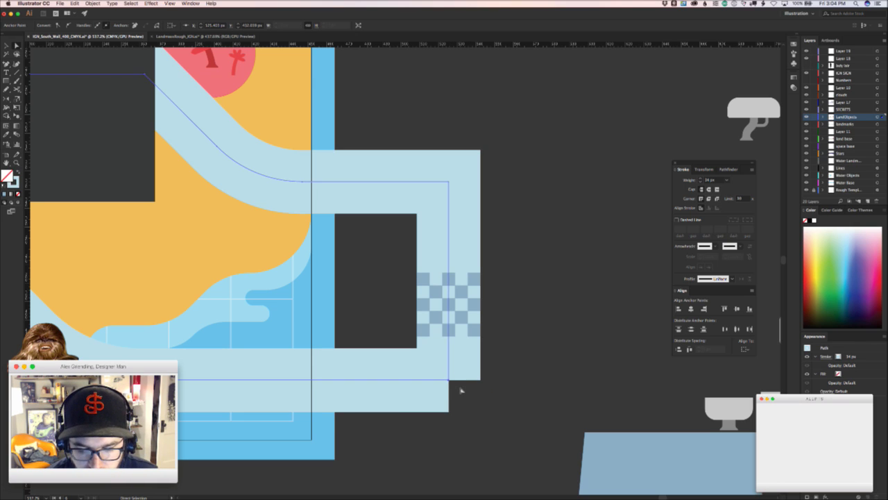
left_click(461, 391)
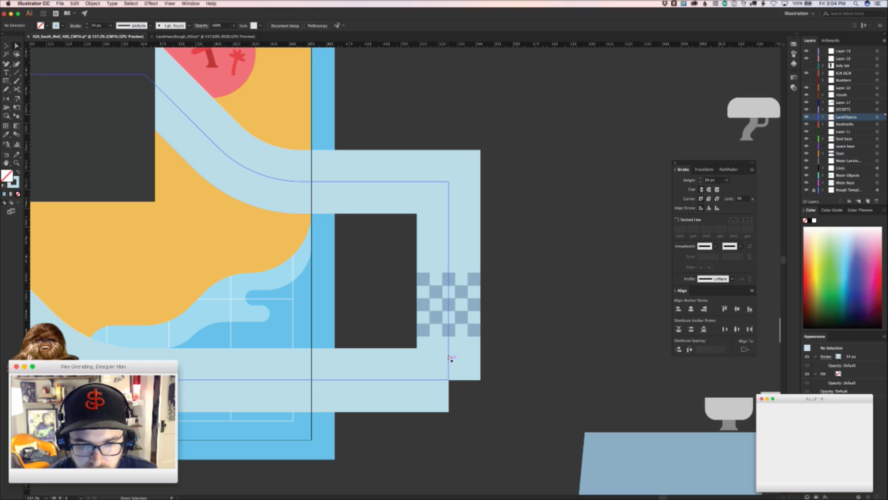
- Nudge the lower road's end anchor down off the vertical end, and delete the vertical segment under the checkered group
left_click(450, 378)
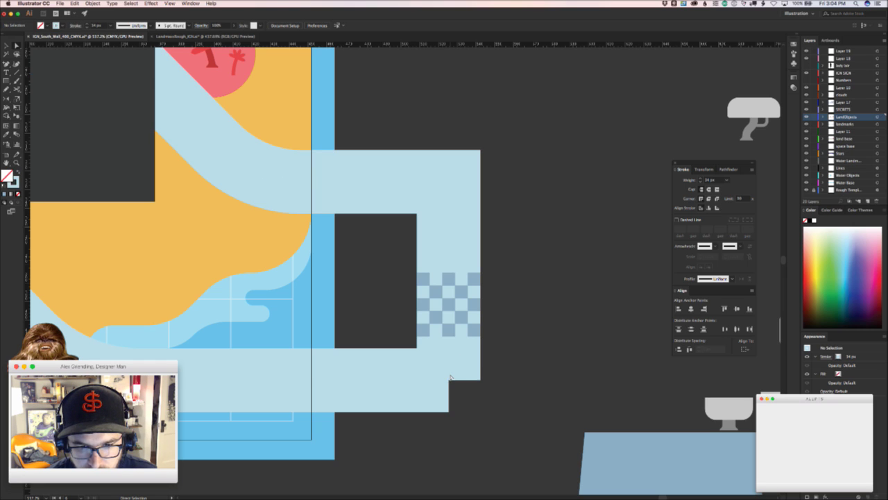
left_click_drag(450, 377, 448, 391)
key("super+z")
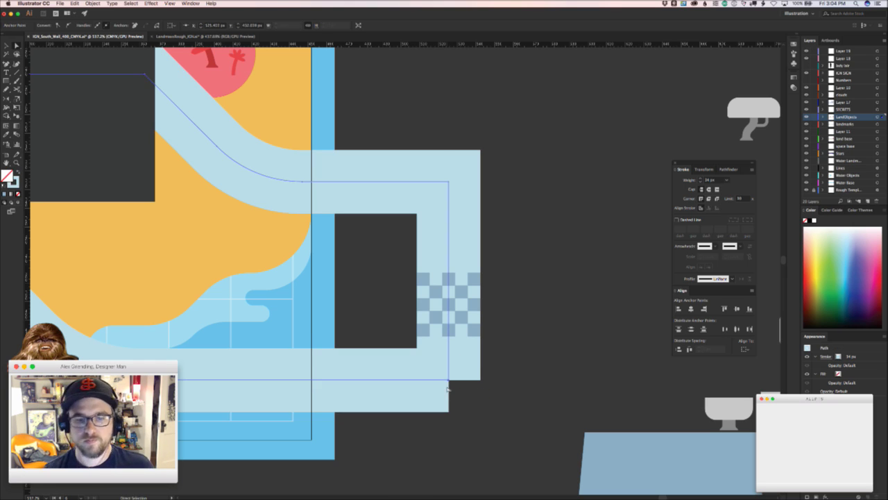
key("Down")
key("Down")
key("Down")
key("Down")
key("Down")
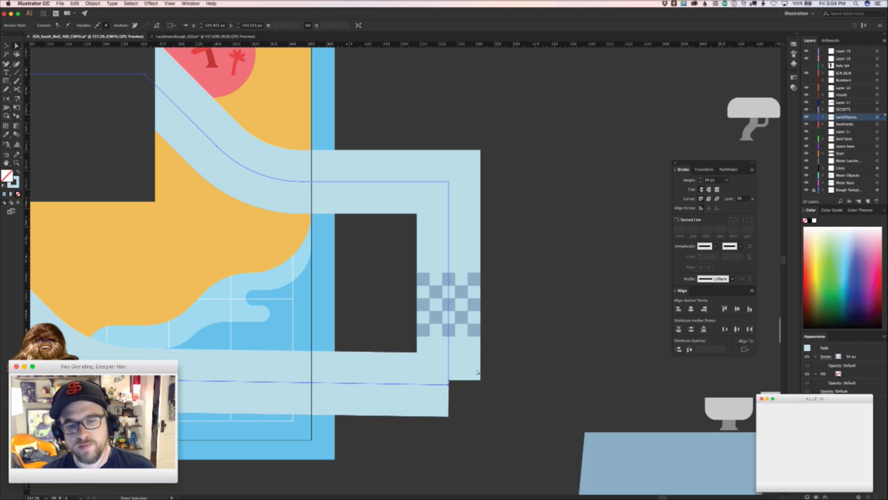
key("Delete")
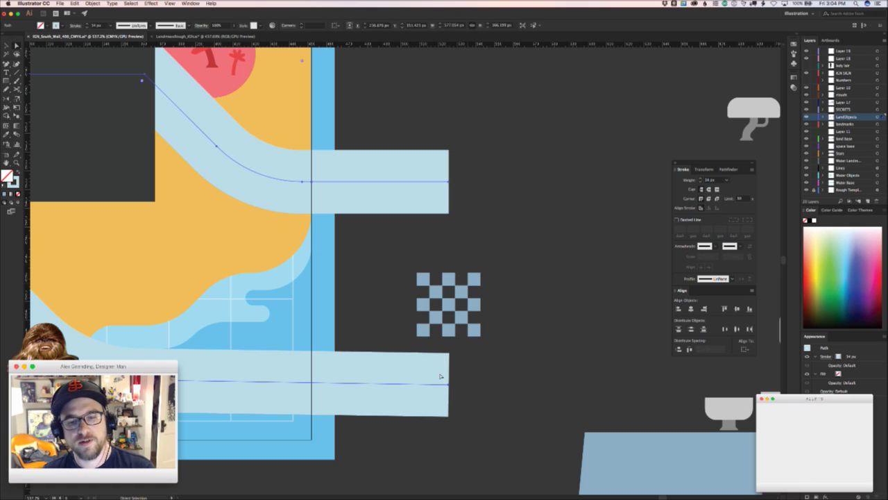
- Move the lower road's end anchor back up until its outer segment is level
key("Up")
key("Up")
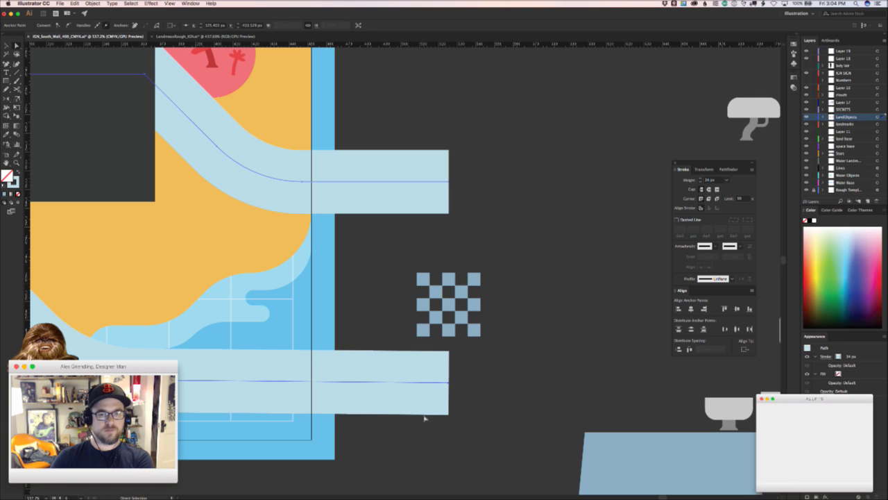
key("Up")
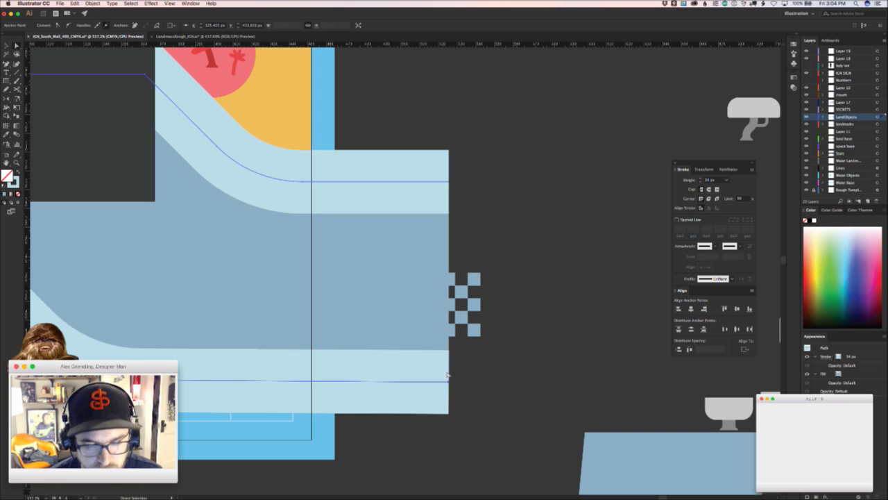
key("m")
mouse_move(449, 381)
left_mouse_down()
mouse_move(441, 371)
mouse_move(147, 302)
left_mouse_up()
key("super+z")
key("v")
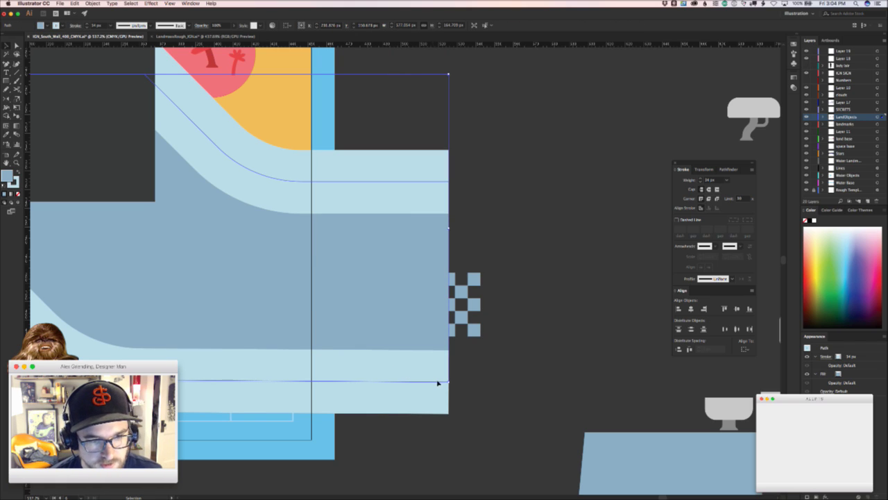
key("a")
left_click_drag(449, 381, 449, 381)
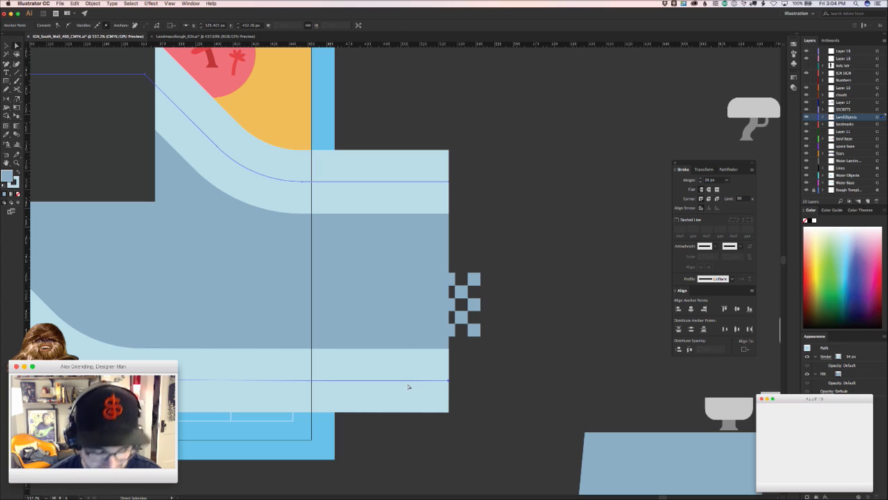
- Delete the lower road's outer segment and redraw it with the Pen tool as a straight horizontal segment in line with the upper end
key("Delete")
key("p")
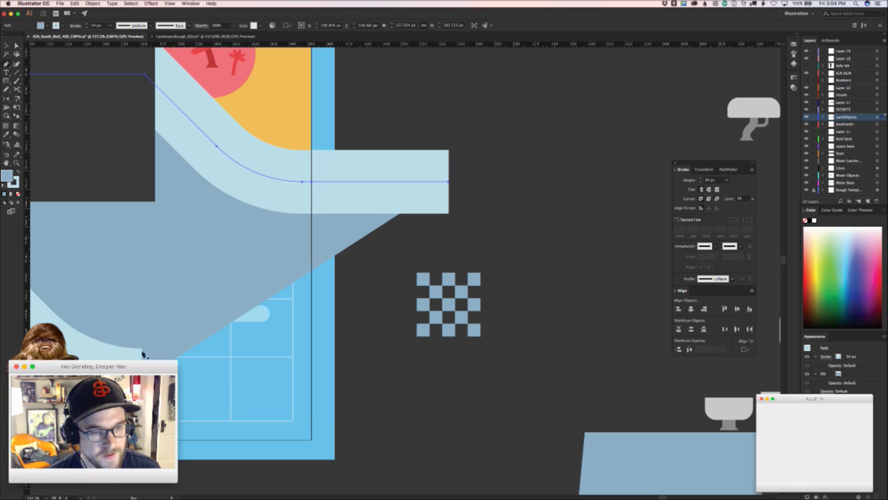
left_click(450, 396)
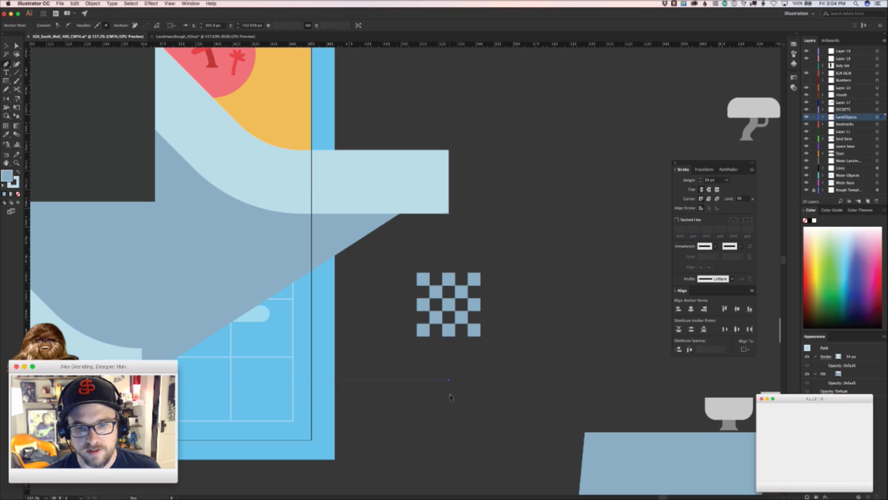
- Join the road's upper and lower open ends with a vertical segment under the checkered group
scroll(394, 280, "up", 5)
scroll(395, 281, "right", 5)
key("a")
left_click_drag(405, 240, 363, 262)
key("ctrl+j")
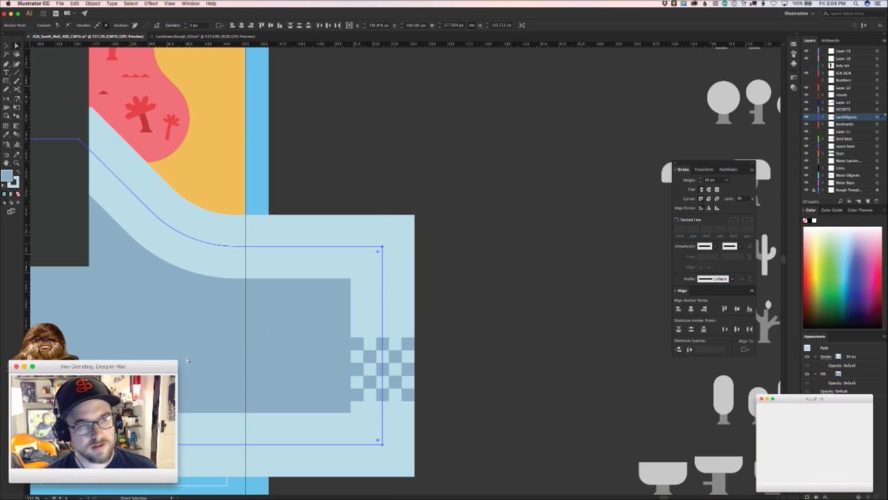
- Remove the road loop's fill and round its two outer corners to a radius of about 34 px
left_click(19, 195)
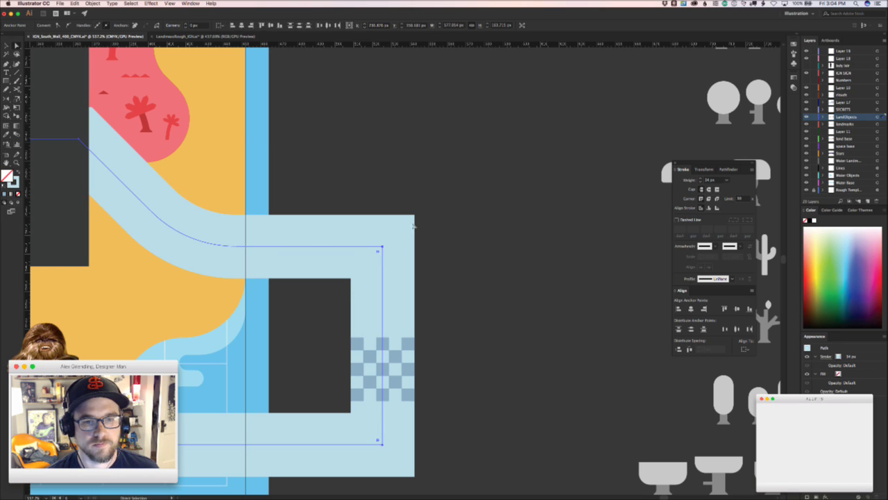
left_click_drag(375, 434, 317, 391)
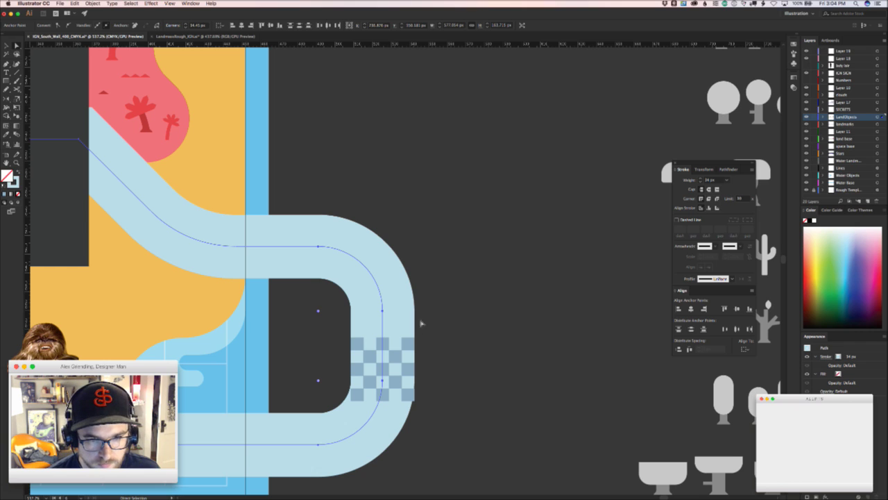
- Move the checkered group up the outer vertical stretch so it sits midway between the two rounded corners
key("v")
left_click(410, 343, "shift")
left_click(382, 327, "shift")
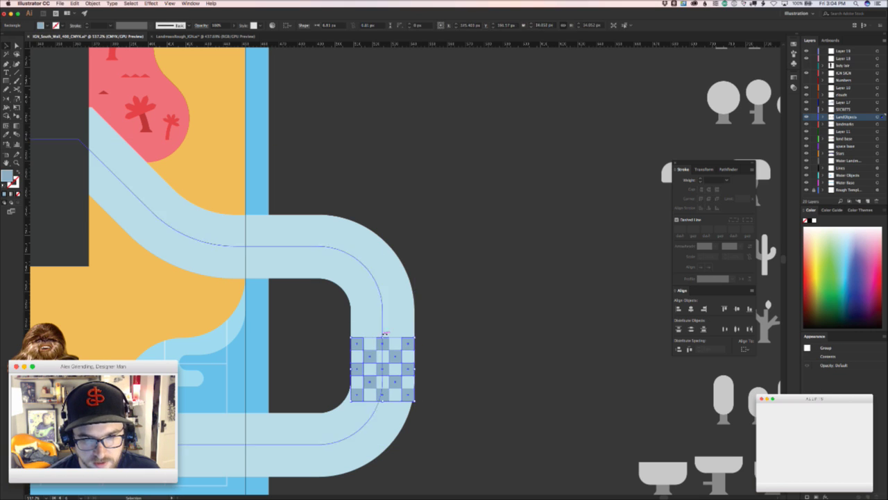
key("z")
left_click_drag(377, 347, 509, 324)
key("v")
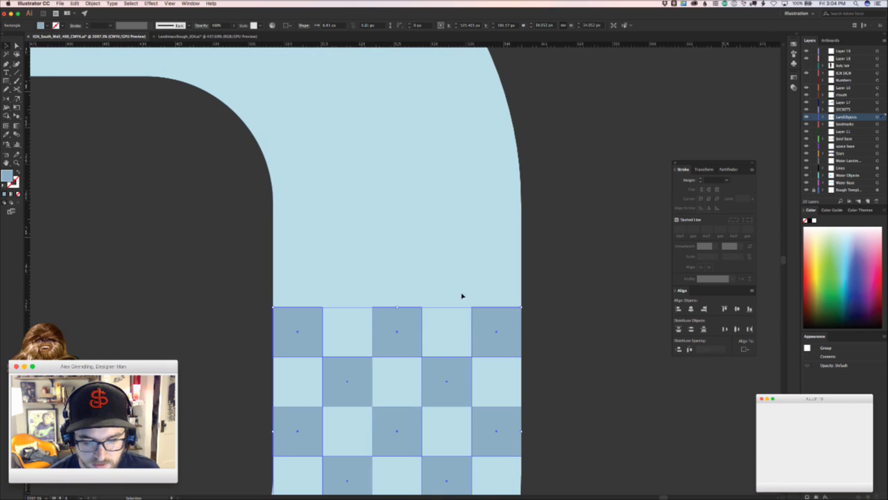
left_click_drag(401, 423, 407, 339)
scroll(407, 339, "down", 5)
scroll(407, 338, "right", 2)
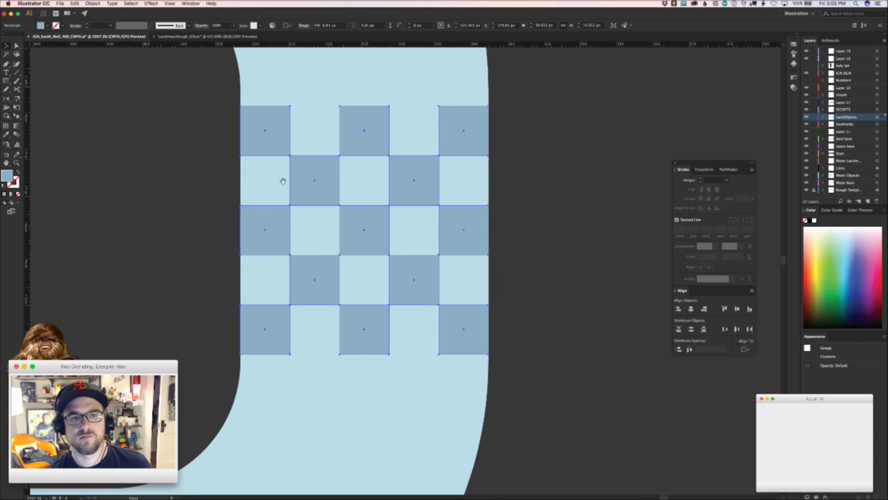
- Try to stretch the checkered group's inner side flush with the road's inner edge
left_click_drag(281, 181, 418, 381)
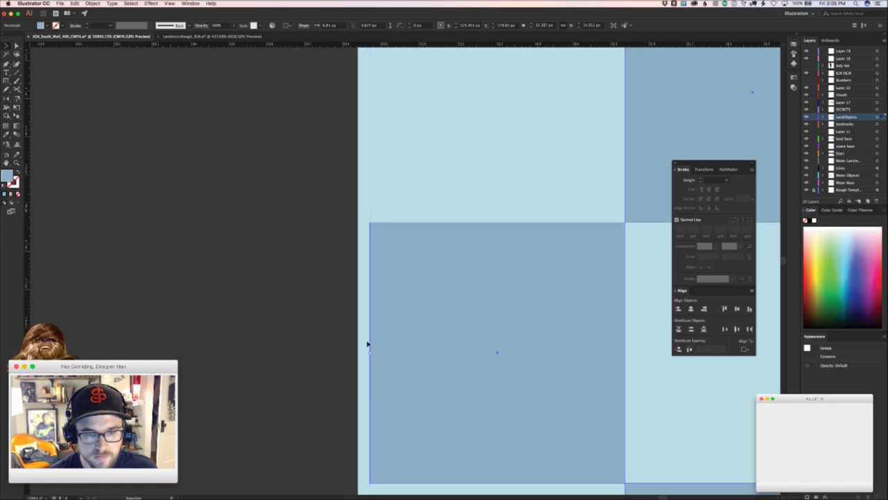
left_click_drag(371, 353, 358, 353)
key("super+z")
left_click(318, 352)
- Cut the whole road loop and its checkered group from the artwork
key("z")
left_click_drag(449, 328, 111, 380)
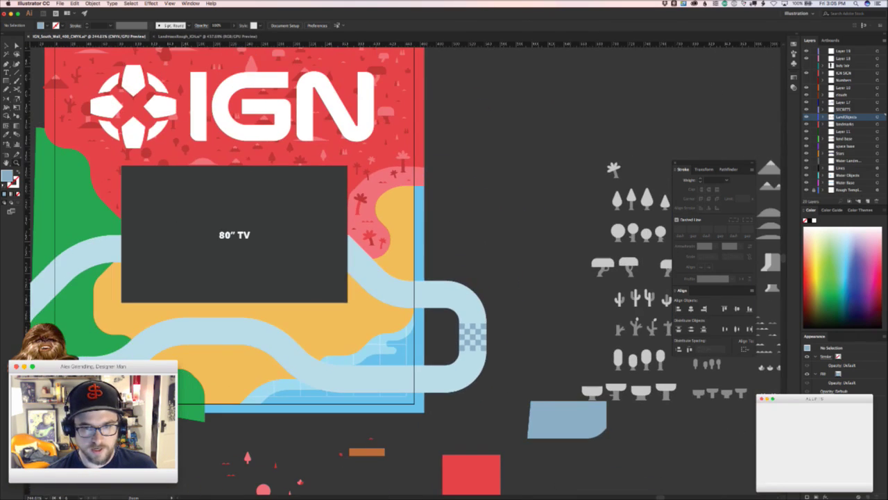
left_click_drag(272, 367, 453, 299)
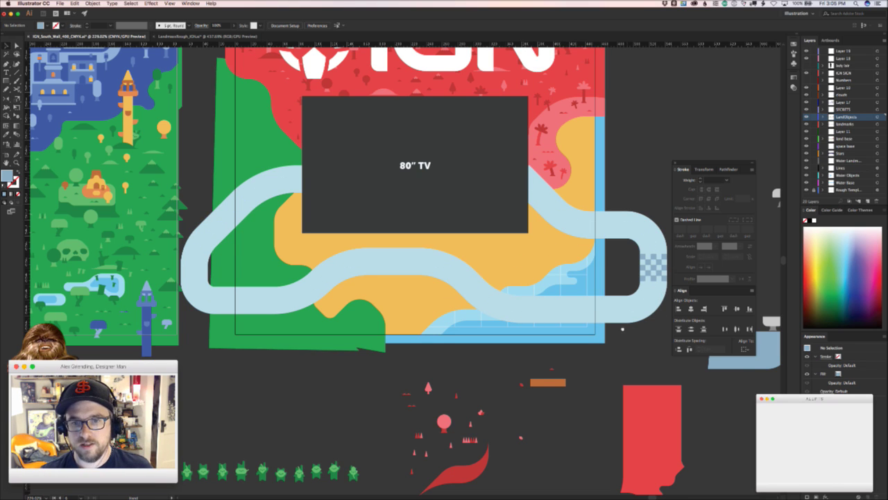
scroll(622, 329, "right", 8)
left_click(534, 199)
key("Delete")
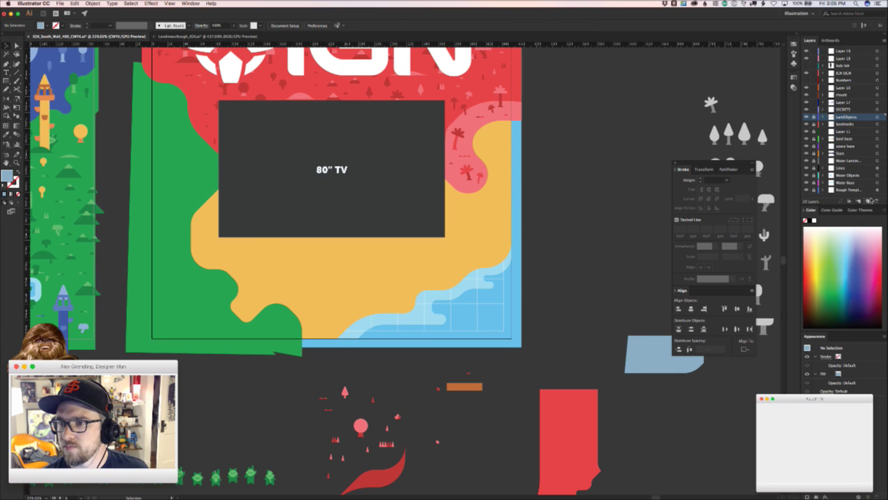
- Add a layer named wipeout above LandObjects and paste the cut road loop and checkered group in place on it
left_click(868, 201)
double_click(844, 117)
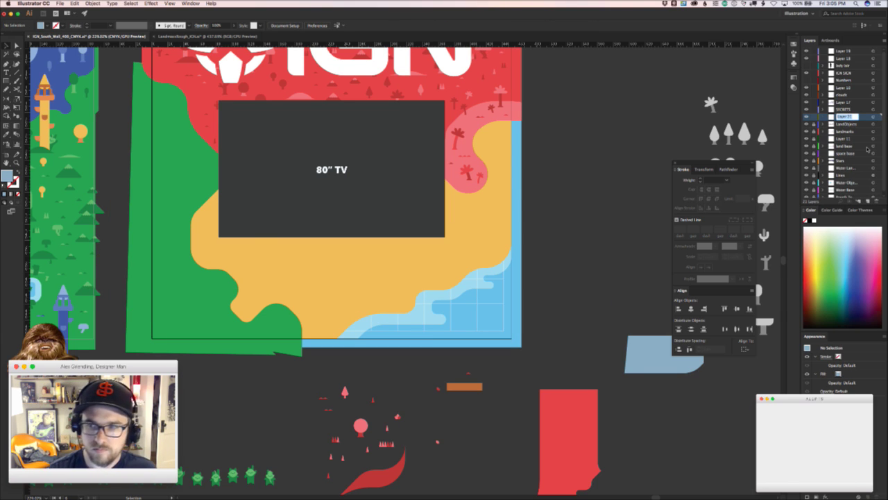
type("rldTour")
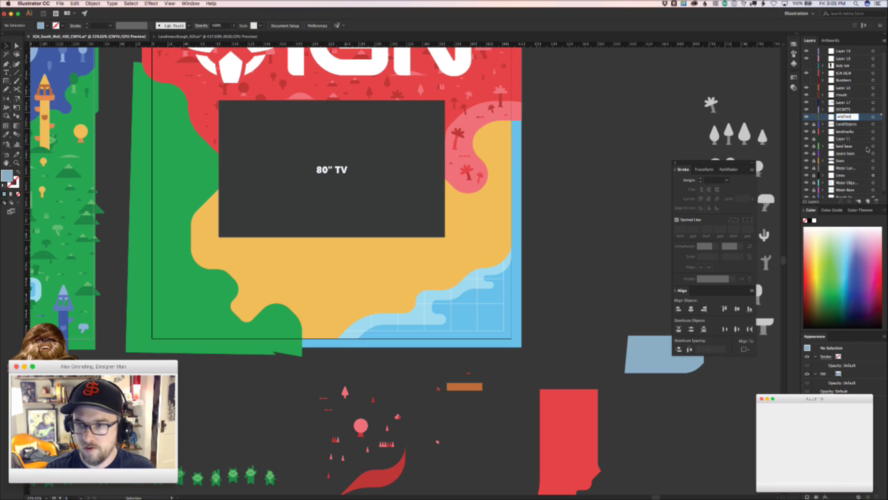
key("Return")
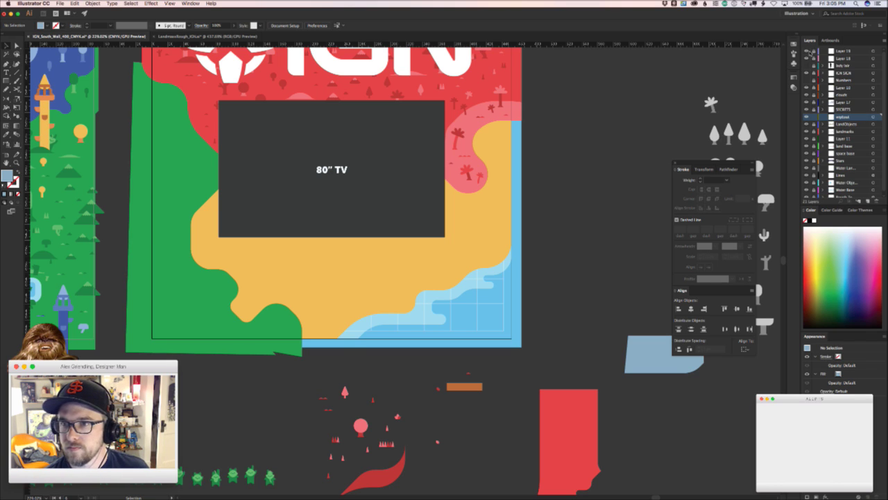
key("super+f")
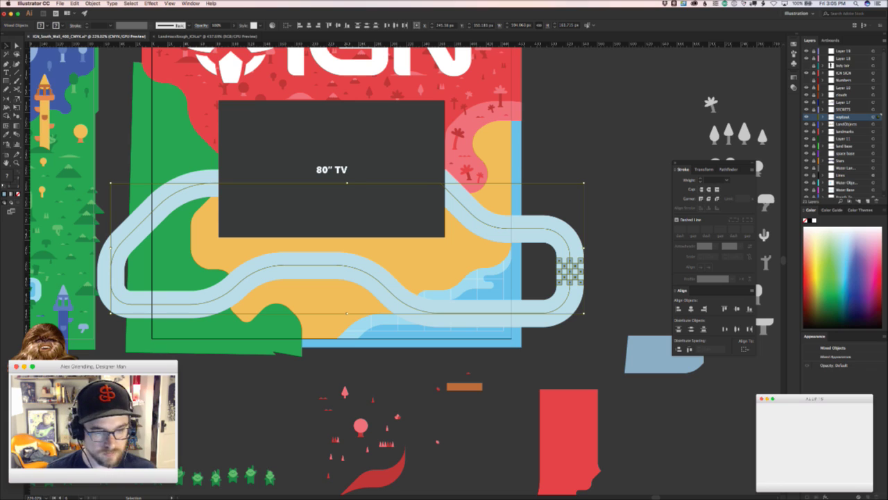
key("super+Tab")
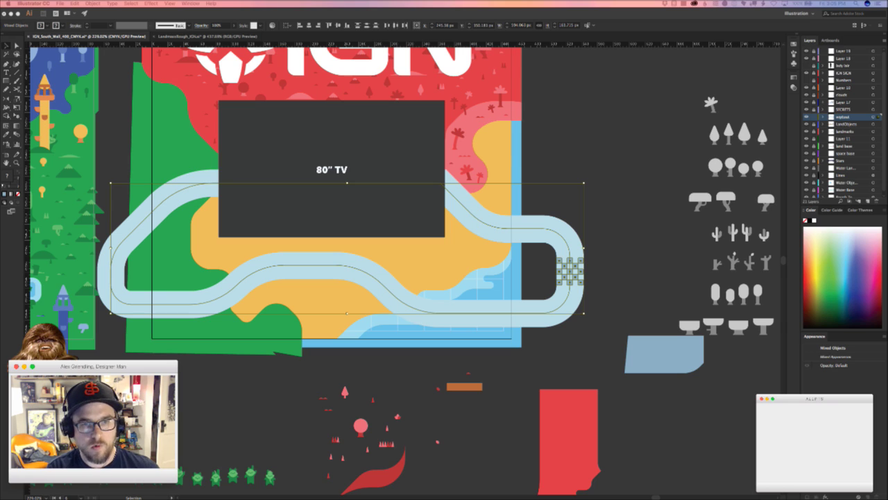
left_click(610, 200)
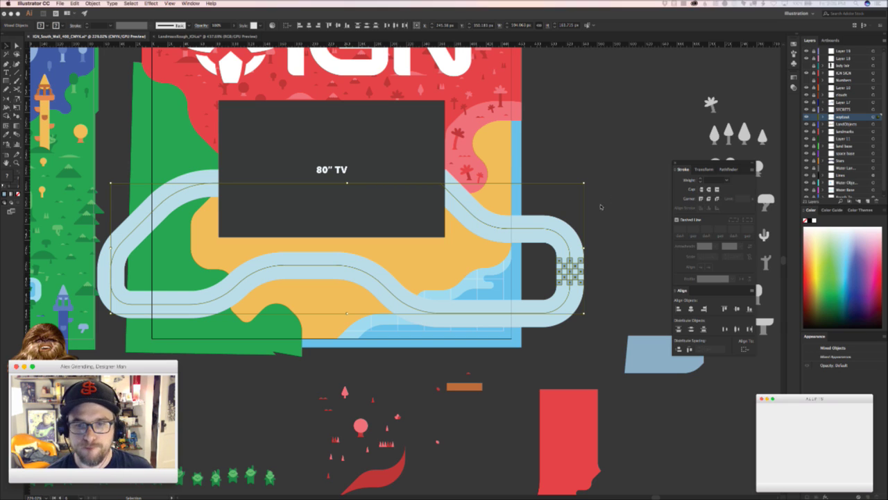
key("super+Tab")
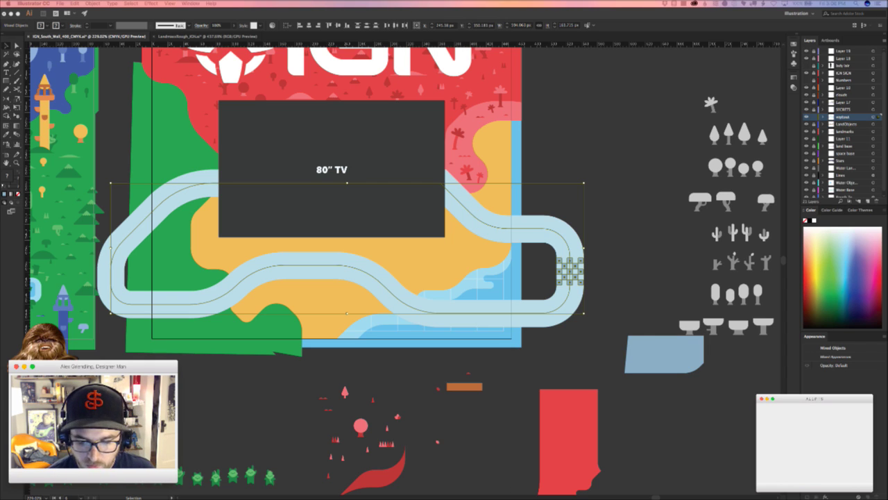
- Place a duplicate of the road loop's path on the empty canvas above the grey tree symbols, without the checkered group
left_click(531, 382)
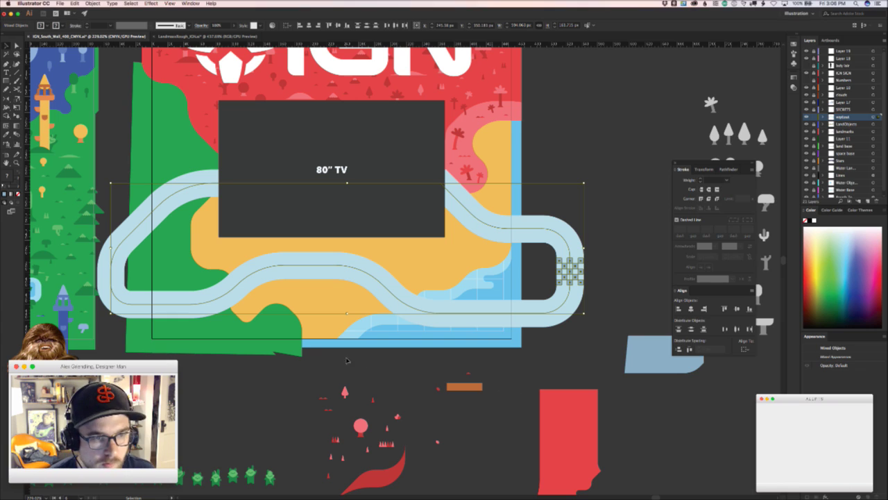
key("super+space")
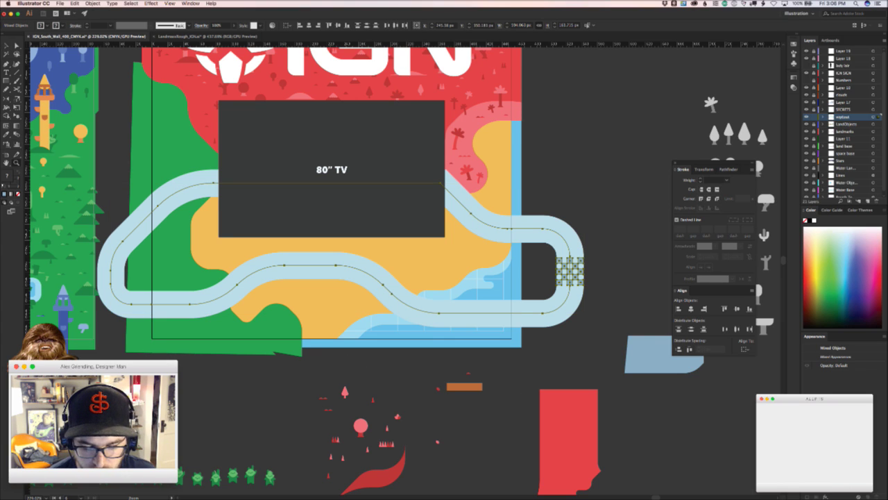
left_click(418, 359)
left_click_drag(418, 359, 461, 389)
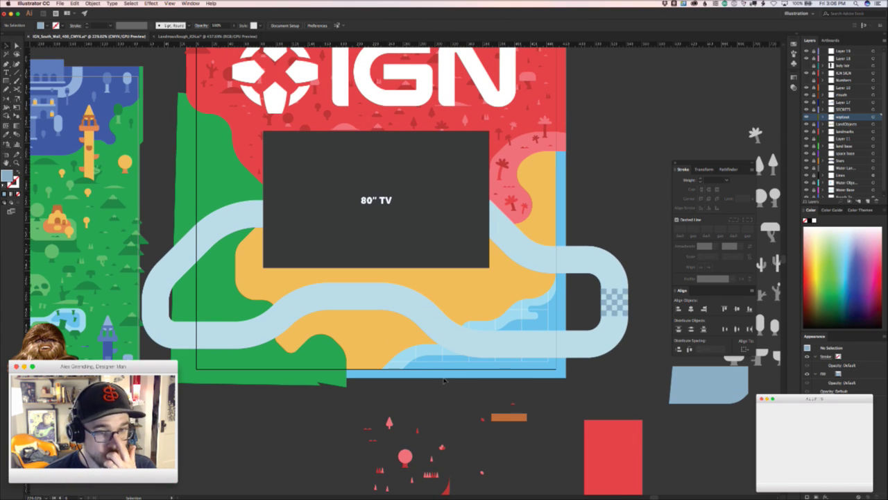
left_click(610, 336)
key("super+z")
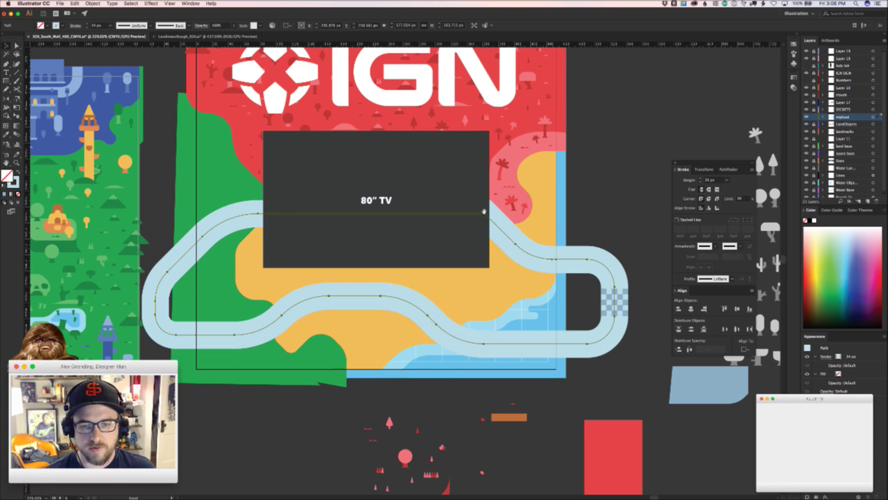
left_click_drag(474, 327, 252, 392)
scroll(322, 350, "down", 2)
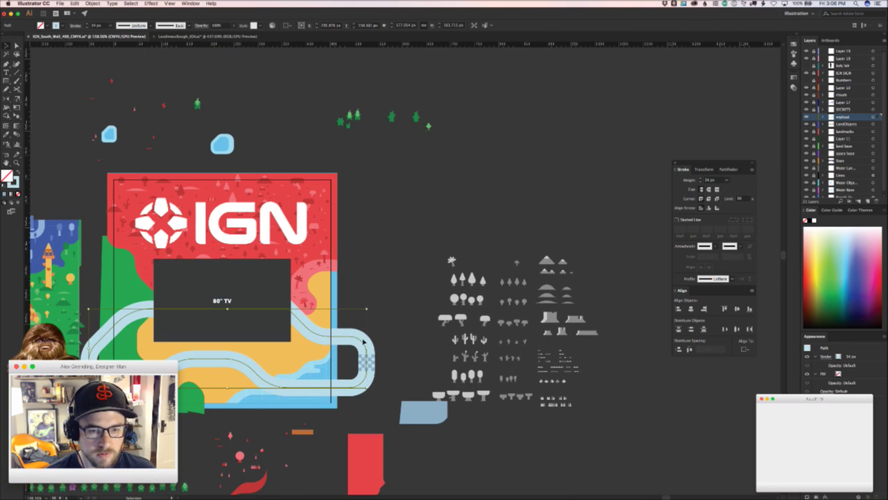
left_click_drag(338, 334, 616, 135)
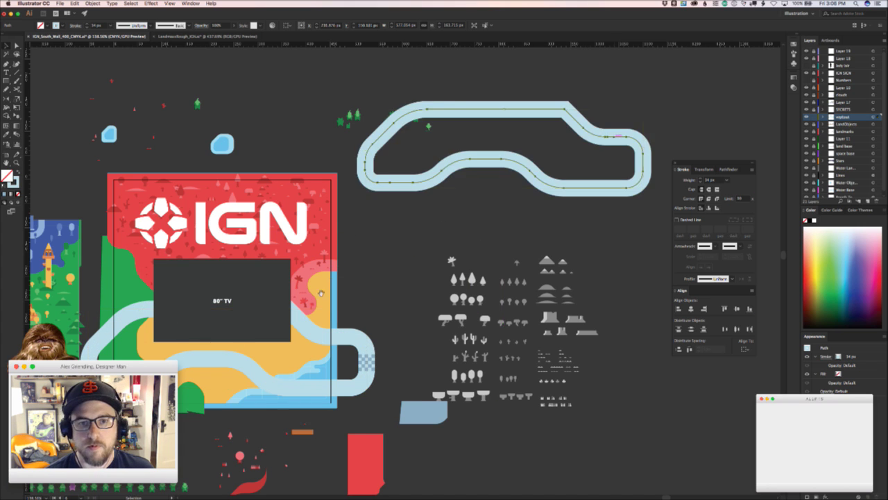
- Hide the IGN SIGN layer and round the original road loop's sharp corner where its upper straight turns downward
left_click_drag(330, 387, 547, 314)
scroll(546, 314, "down", 5)
scroll(555, 277, "up", 1)
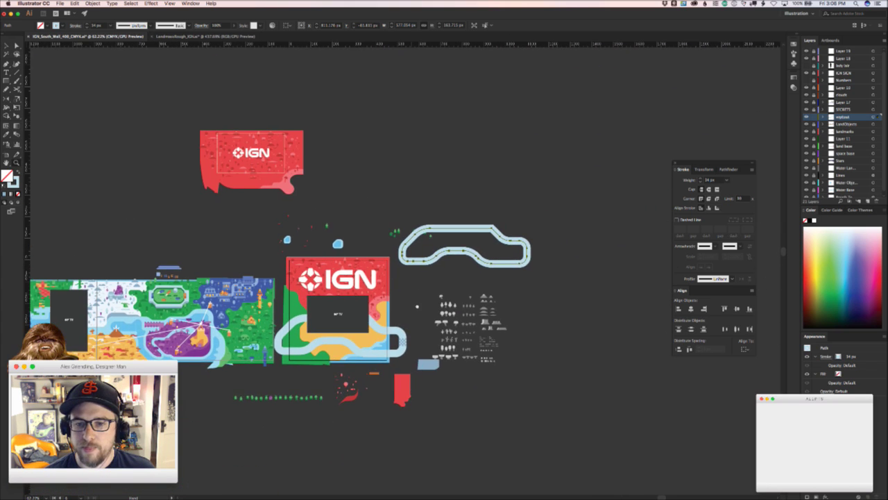
scroll(567, 260, "up", 3)
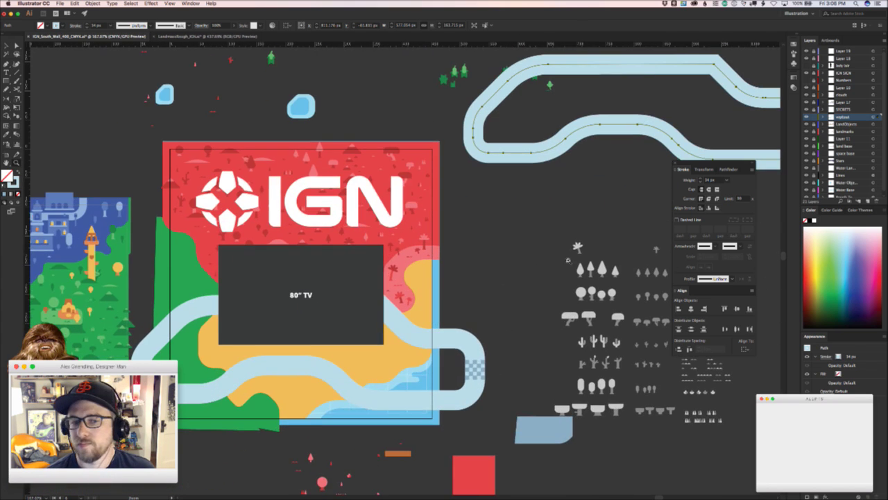
left_click(805, 71)
key("a")
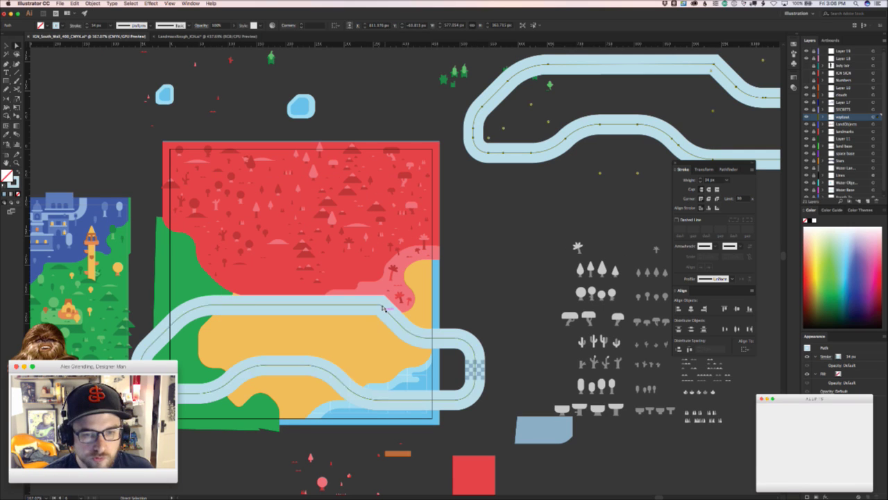
left_click(381, 311)
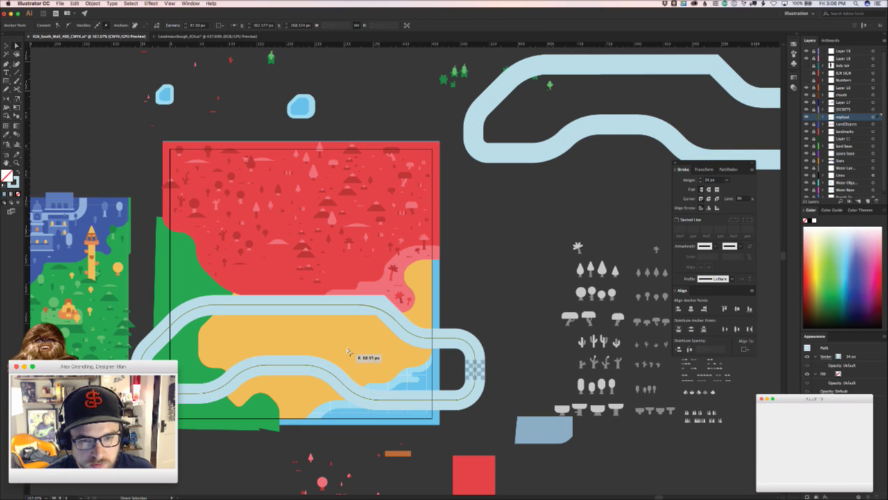
left_click_drag(376, 370, 491, 307)
left_click(459, 324)
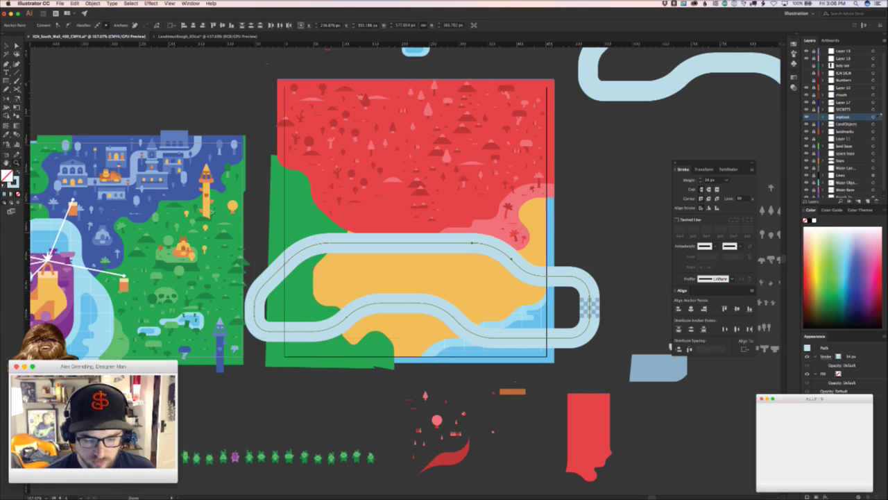
- Convert the original road loop's stroke into a filled shape with Outline Stroke
key("super+Tab")
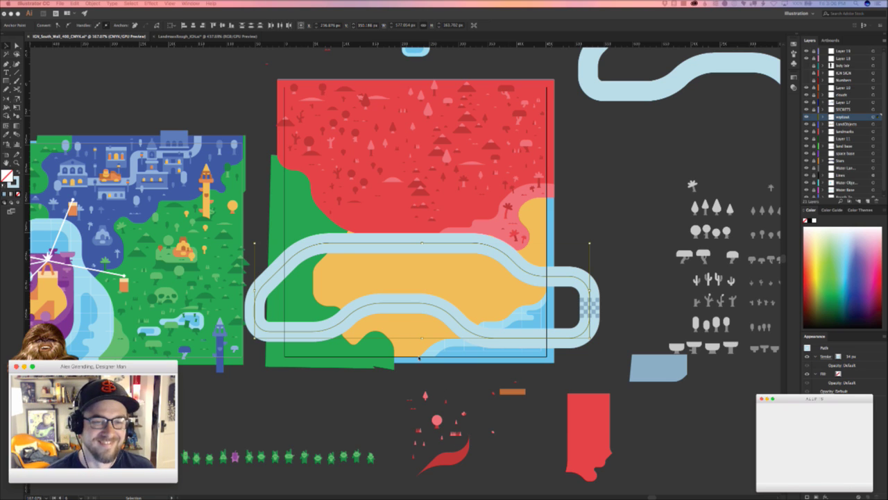
left_click(411, 388)
mouse_move(449, 353)
left_mouse_down()
mouse_move(521, 349)
mouse_move(439, 383)
mouse_move(484, 385)
left_mouse_up()
key("v")
left_click(528, 401)
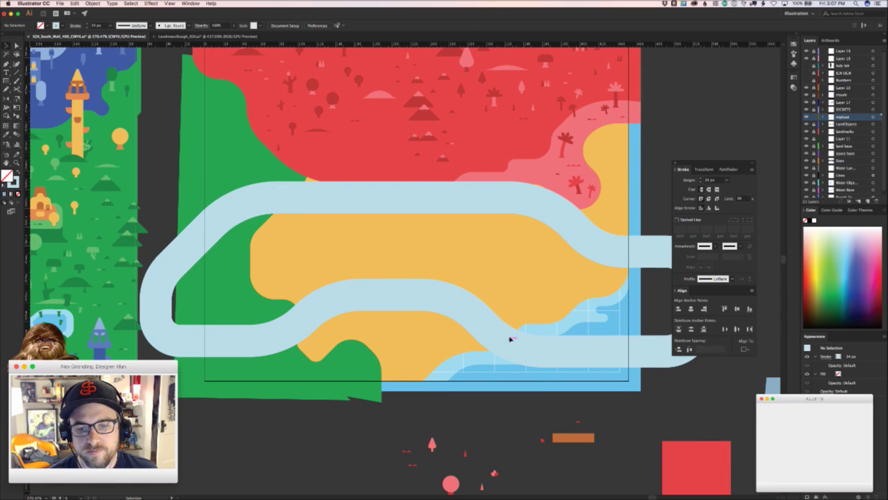
left_click(508, 340)
left_click_drag(508, 341, 438, 388)
left_click(92, 3)
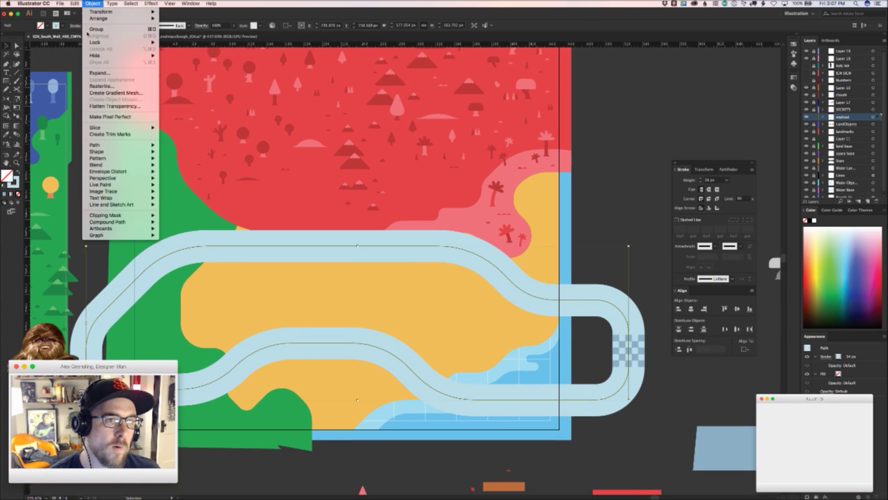
mouse_move(124, 145)
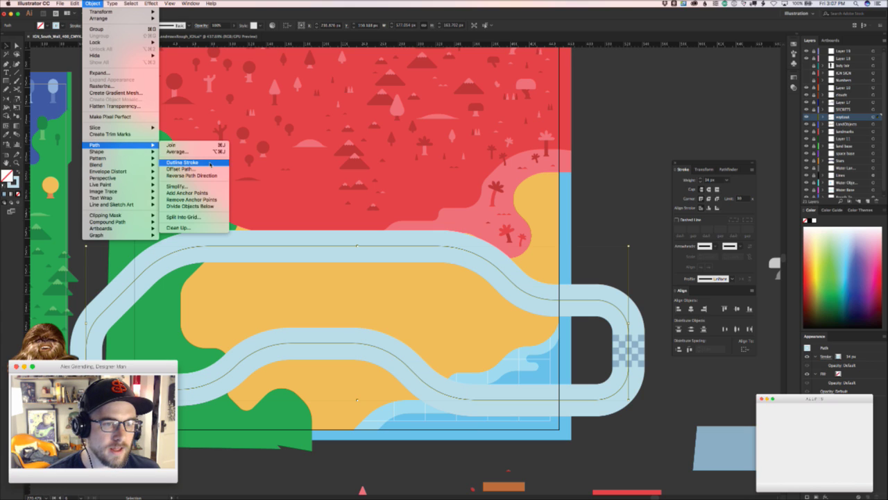
left_click(210, 164)
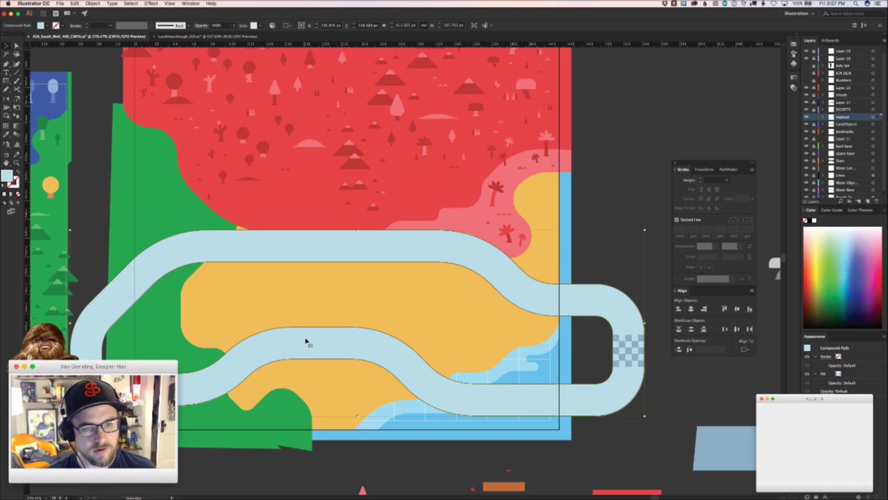
- Make a copy of the outlined road loop, offset it slightly downward and paste it behind the original as its side face
left_click_drag(305, 341, 313, 357)
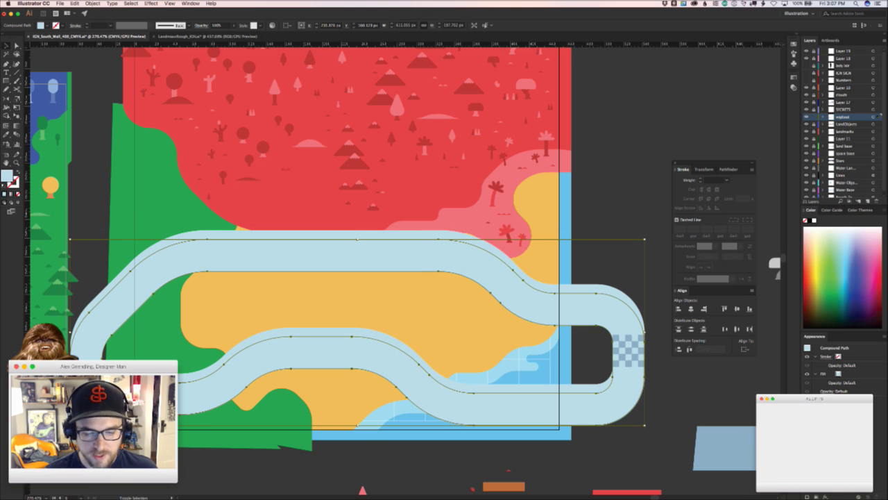
key("Delete")
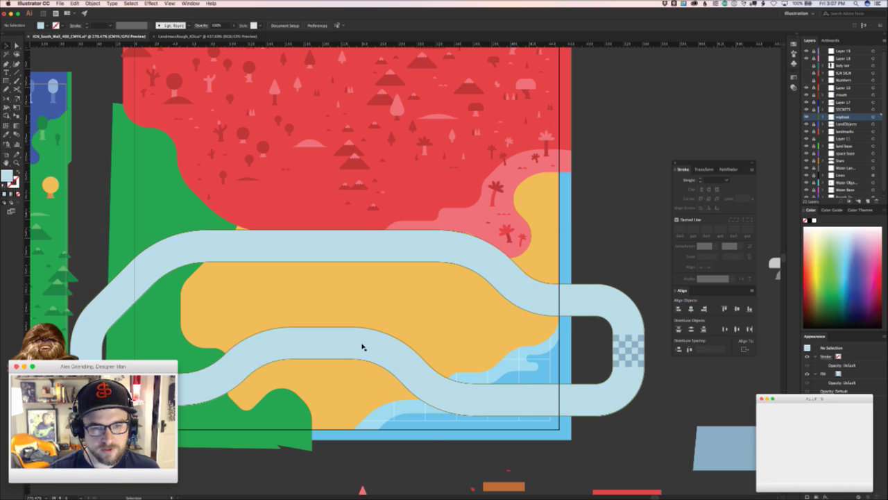
key("super+b")
left_click_drag(208, 348, 274, 362)
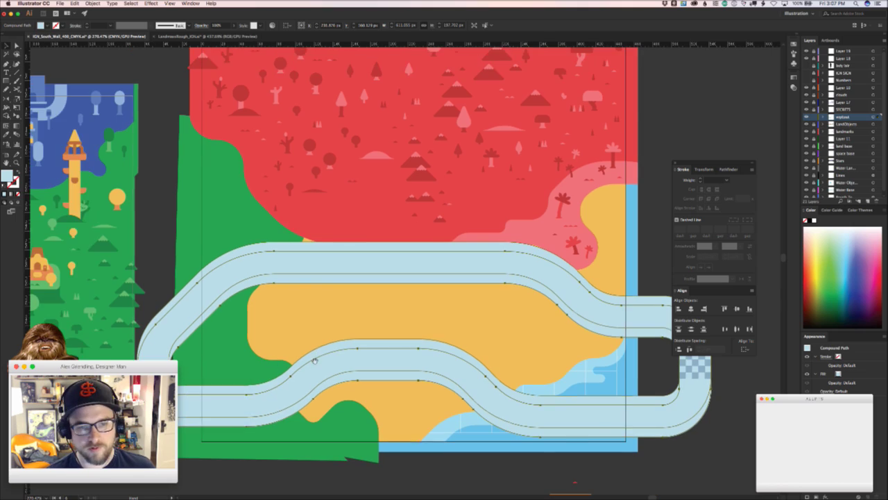
- Fill the rear road copy with the grey-blue sampled from the side wall of the car stadium
left_click_drag(378, 373, 735, 372)
left_click_drag(398, 389, 884, 445)
left_click_drag(527, 413, 43, 353)
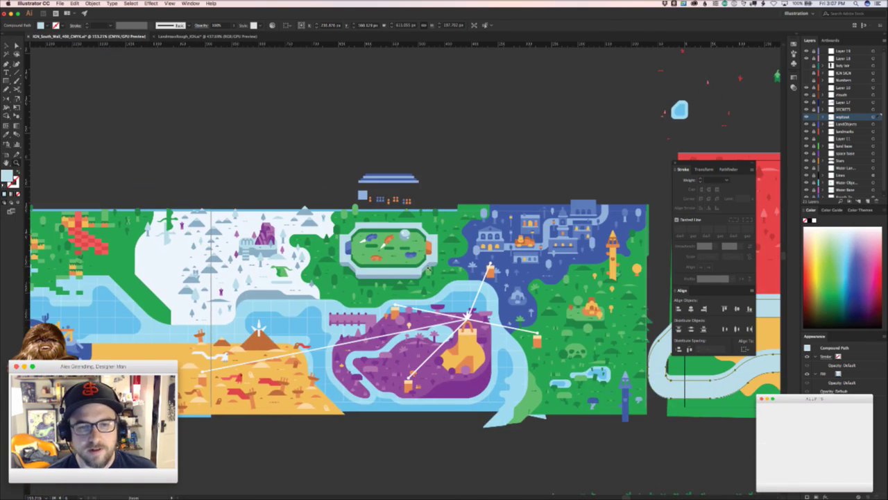
scroll(489, 250, "up", 3)
key("i")
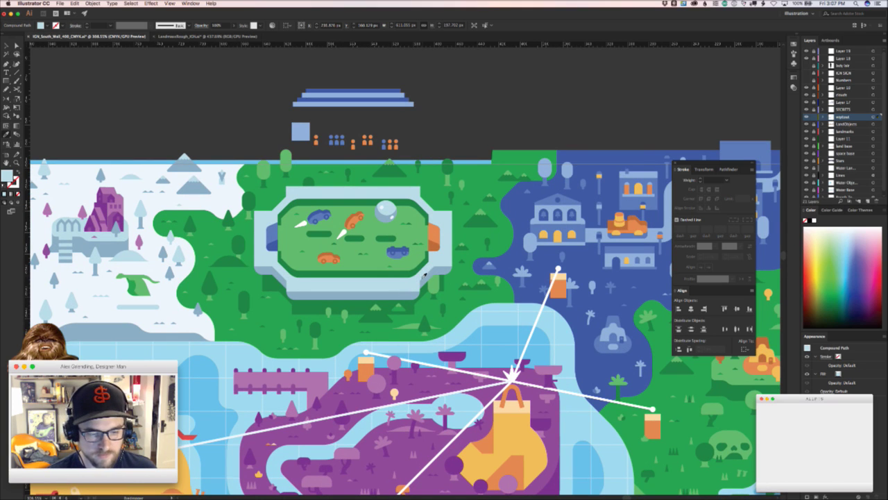
left_click(402, 299)
scroll(403, 300, "down", 5)
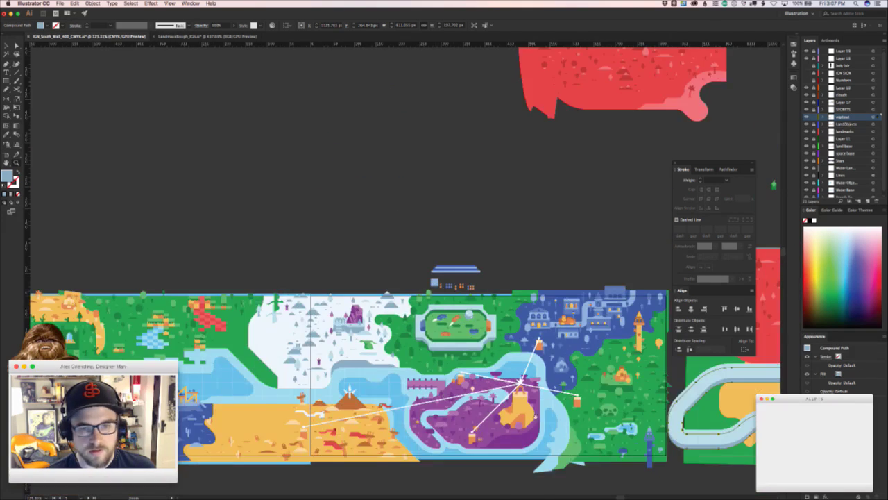
left_click(647, 345)
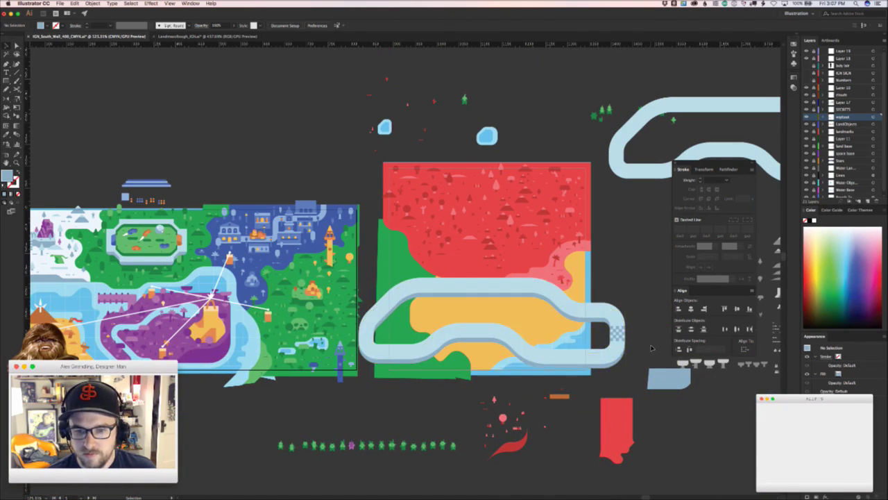
- Duplicate the grey-blue road side further down behind the road and scale the copy slightly smaller than the loop above
key("z")
left_click_drag(493, 378, 564, 361)
scroll(563, 362, "up", 1)
mouse_move(472, 228)
left_mouse_down()
mouse_move(482, 192)
mouse_move(477, 219)
left_mouse_up()
left_click_drag(571, 356, 422, 352)
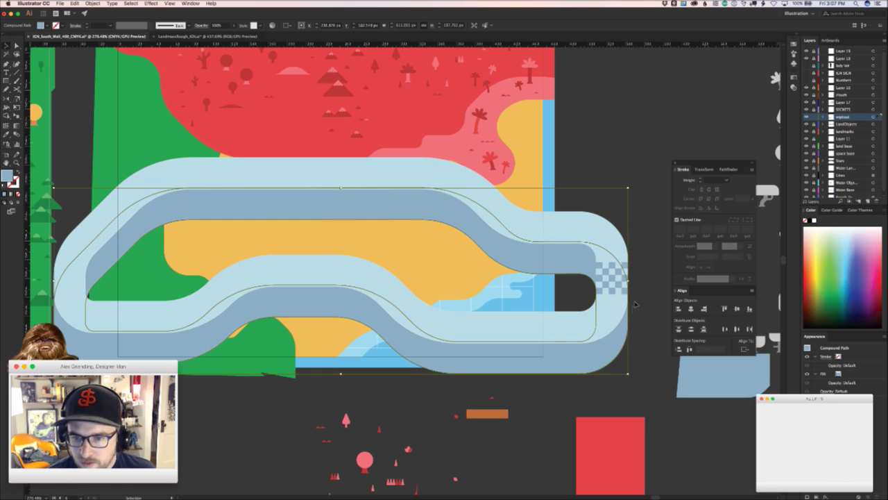
left_click_drag(628, 281, 616, 281)
left_click_drag(580, 360, 580, 354)
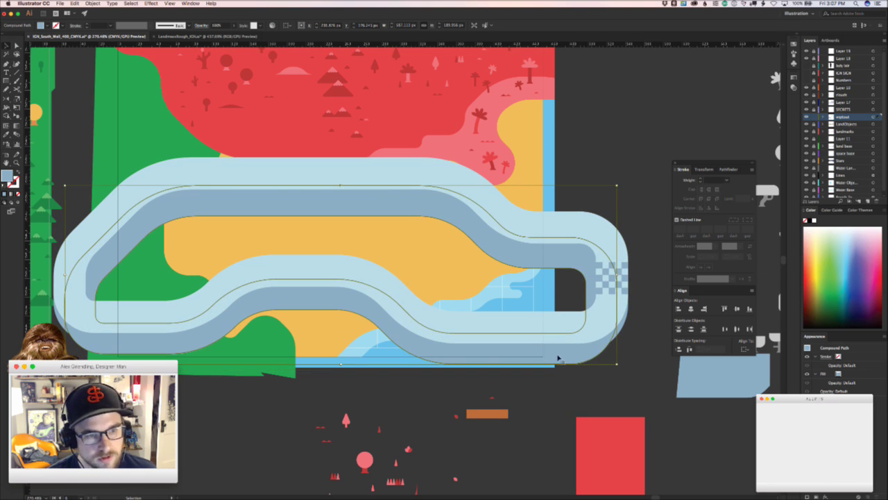
- Show the IGN SIGN layer again and fill the lowest road copy with orange sampled from the desert landscape
left_click_drag(363, 347, 338, 351)
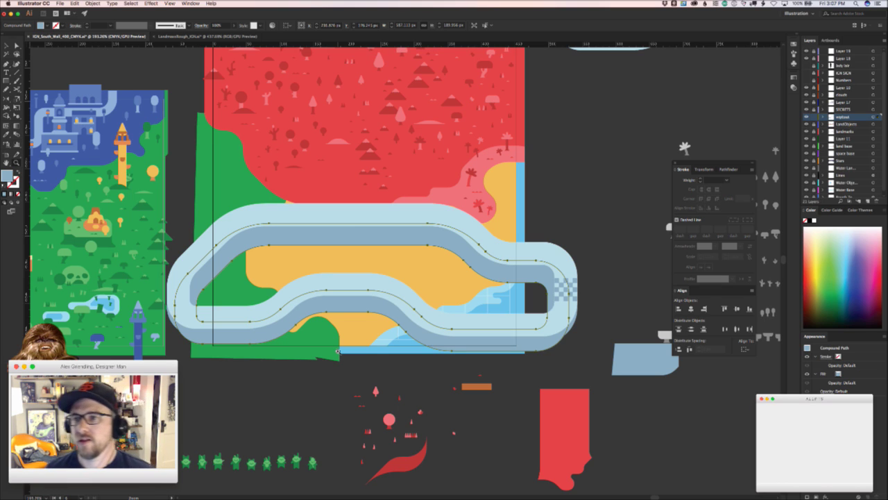
left_click(807, 73)
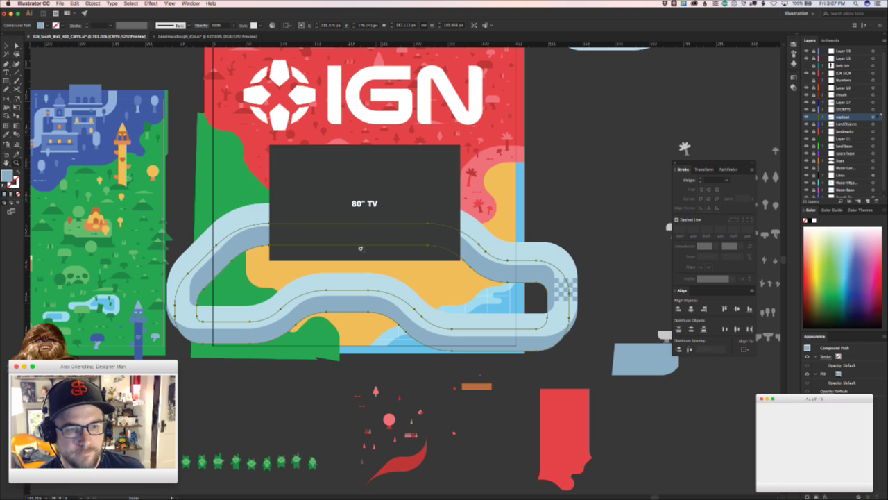
scroll(360, 248, "left", 10)
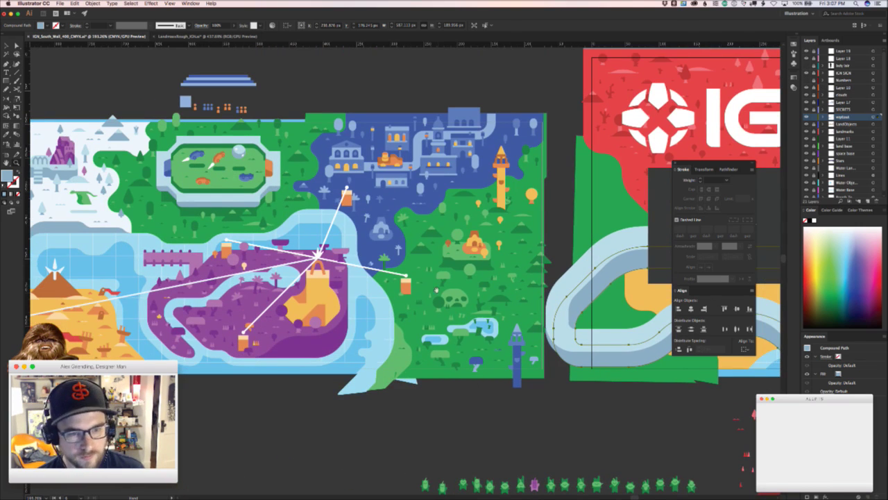
key("i")
left_click(125, 340)
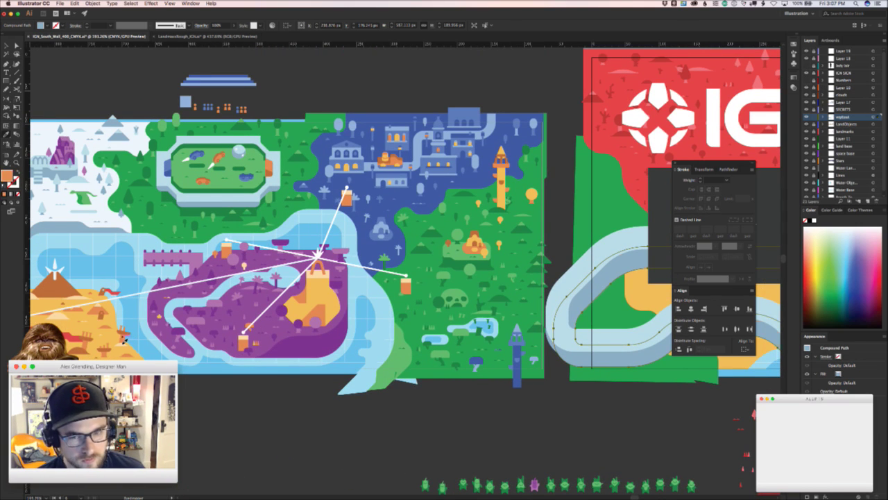
scroll(125, 340, "right", 5)
scroll(158, 315, "left", 5)
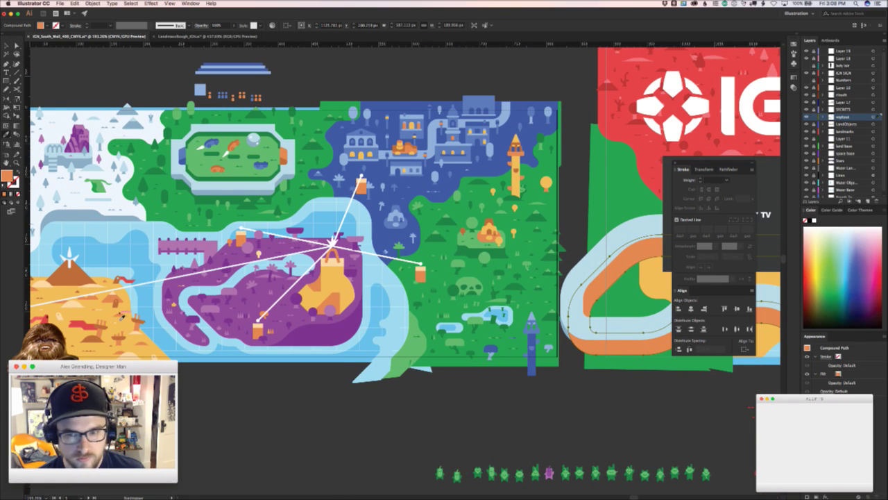
scroll(623, 378, "right", 10)
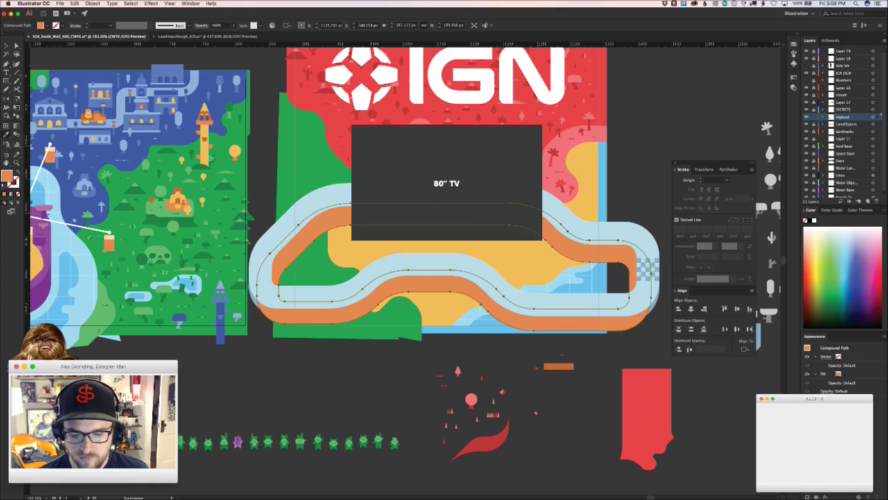
key("super+Tab")
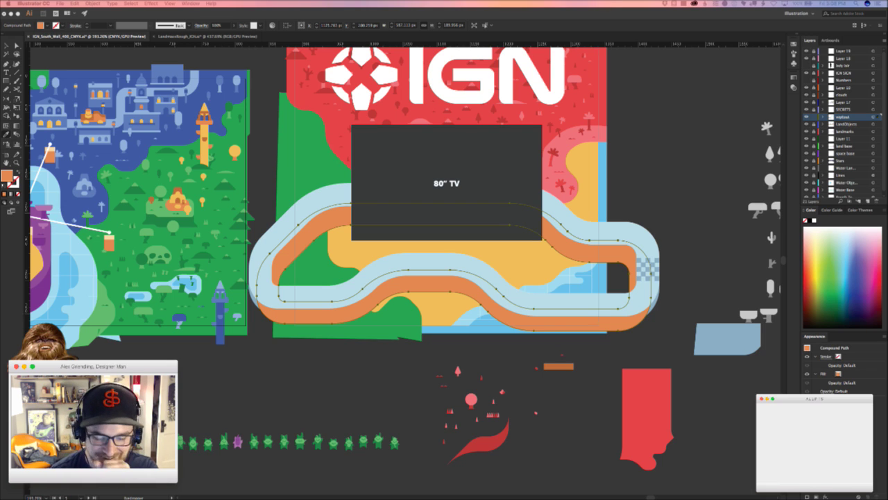
left_click(549, 373)
key("v")
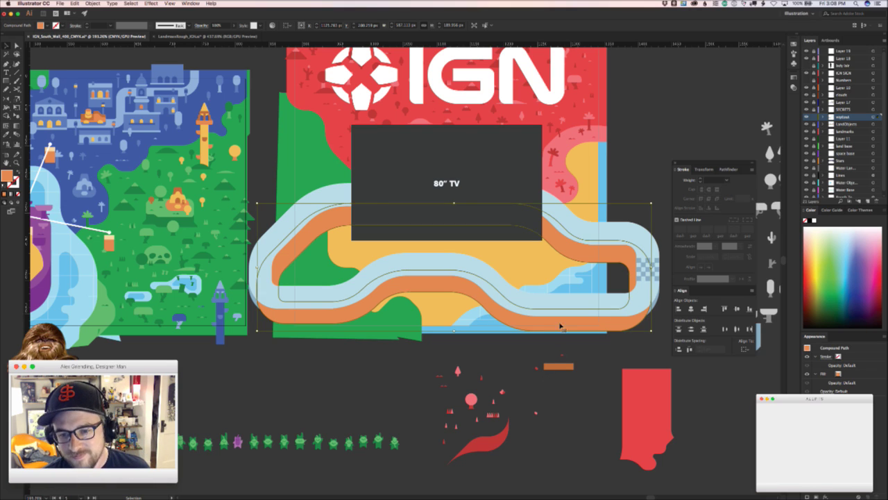
key("ctrl+equal")
key("ctrl+equal")
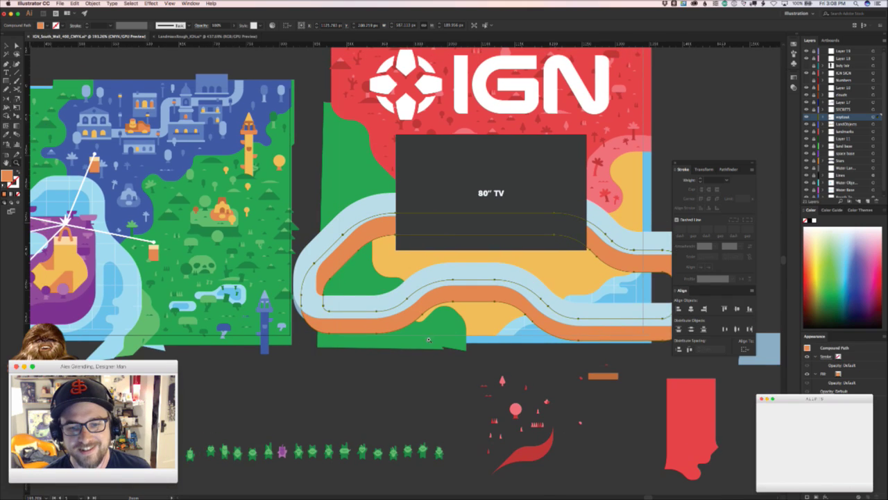
key("super+shift+a")
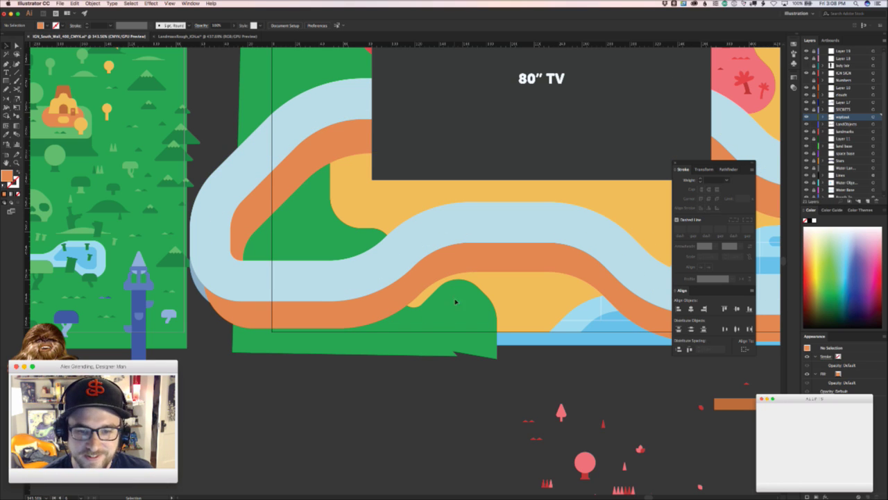
- Toggle the land base layer off and on to check its contents, and unlock it for editing
left_click(807, 140)
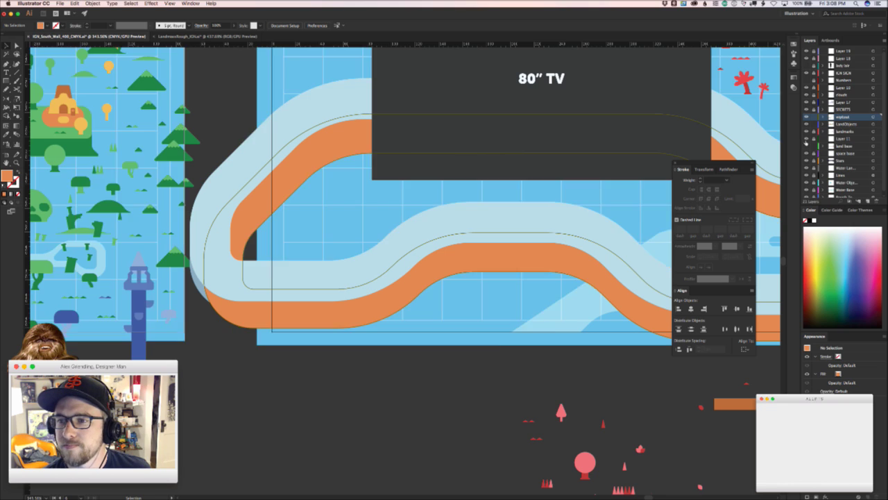
left_click(807, 140)
left_click(807, 140)
left_click(807, 140)
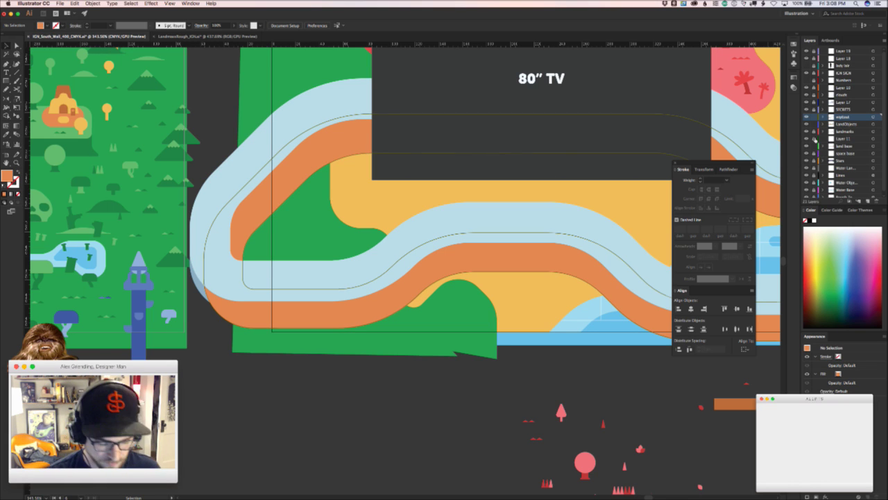
left_click(815, 140)
left_click(470, 391)
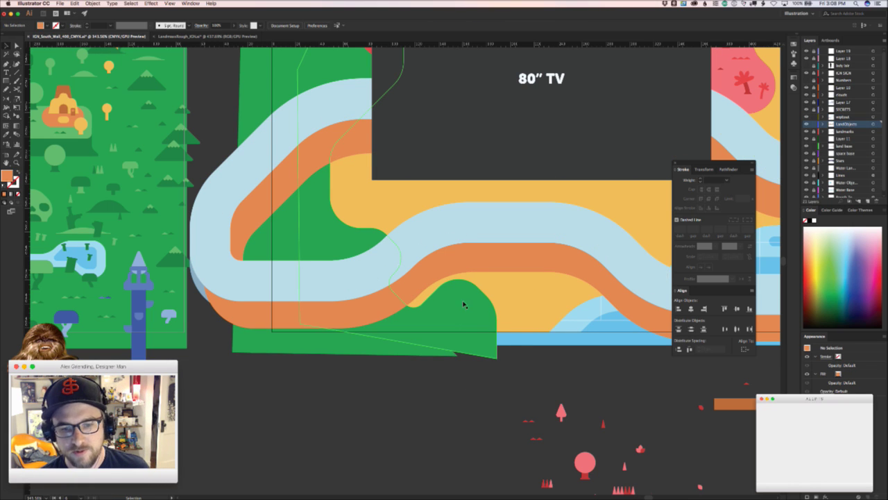
- Try to shift the curve of the green hill below the road by moving its anchor points
key("a")
left_click(464, 308)
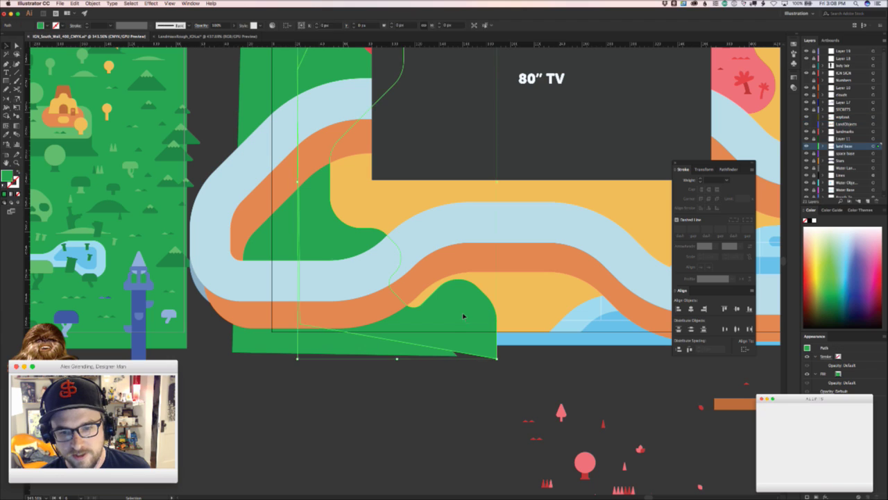
left_click(489, 340)
left_click(526, 309)
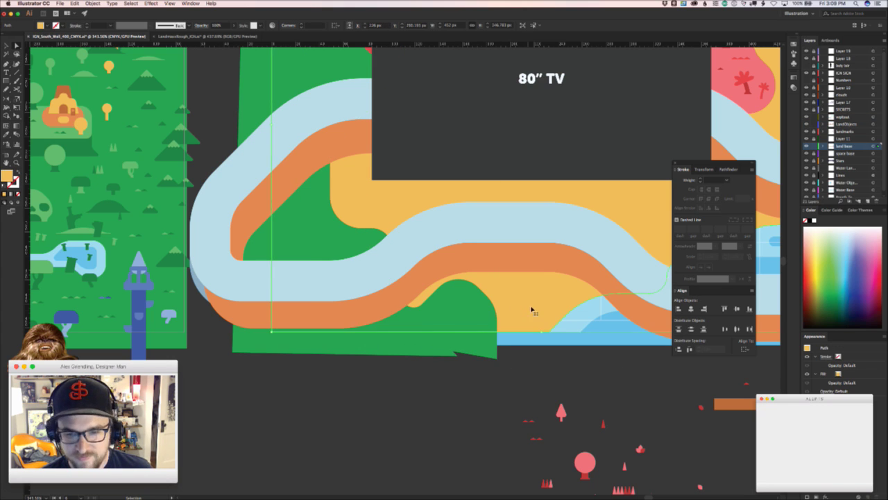
key("super+shift+a")
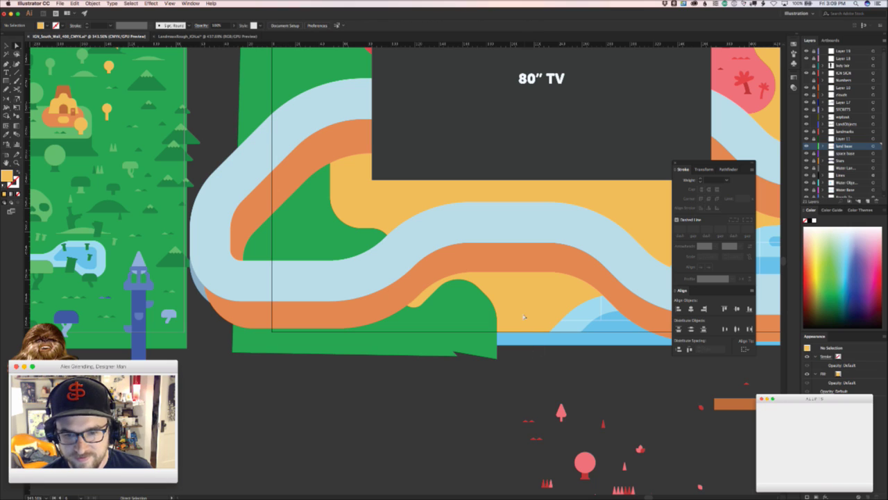
left_click(477, 294)
left_click(439, 286, "shift")
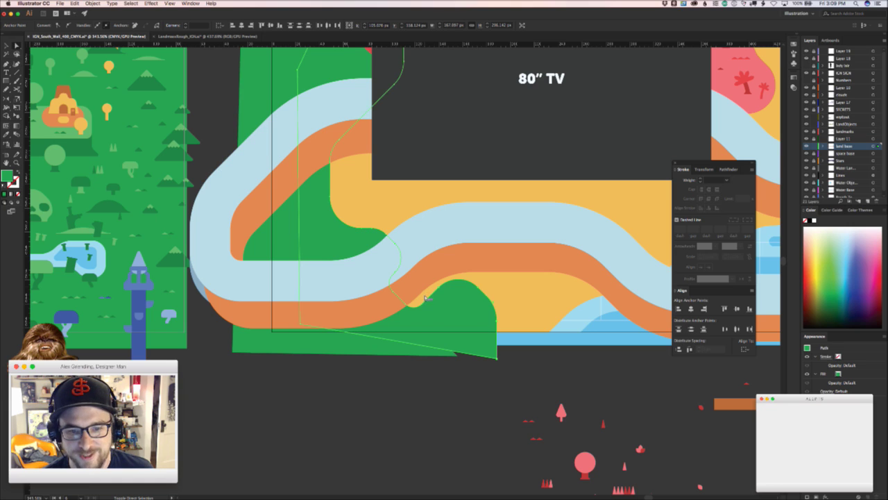
left_click(405, 304)
left_click_drag(414, 297, 428, 310)
key("super+z")
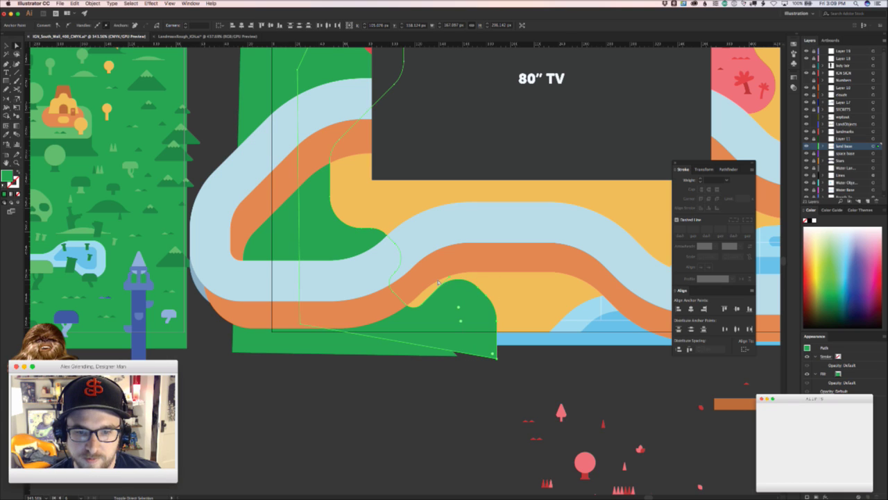
- Move the anchor points of the green hill below the road slightly down and to the right to widen the sand notch
left_click_drag(408, 305, 428, 276)
left_click(432, 309)
left_click(429, 309)
left_click(457, 373)
key("v")
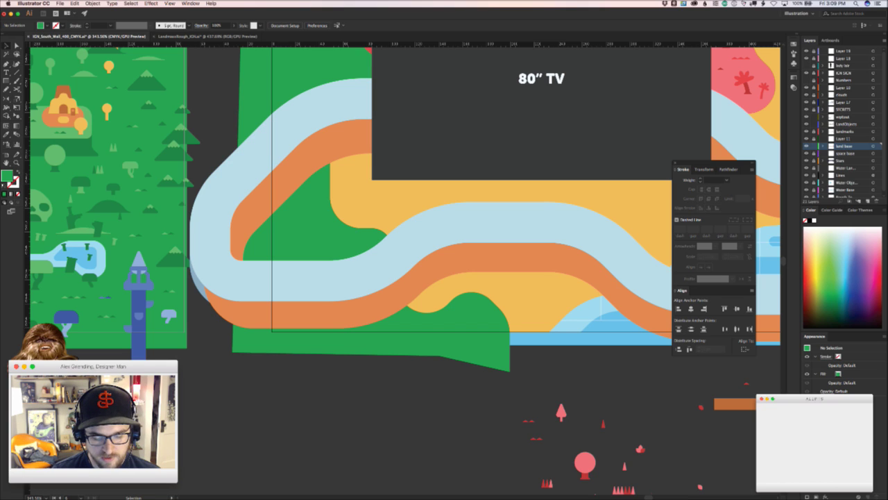
- Switch to Chrome and look through the Patreon post "May's Patreon Print Vote0" and its robot sketches
key("super+Tab")
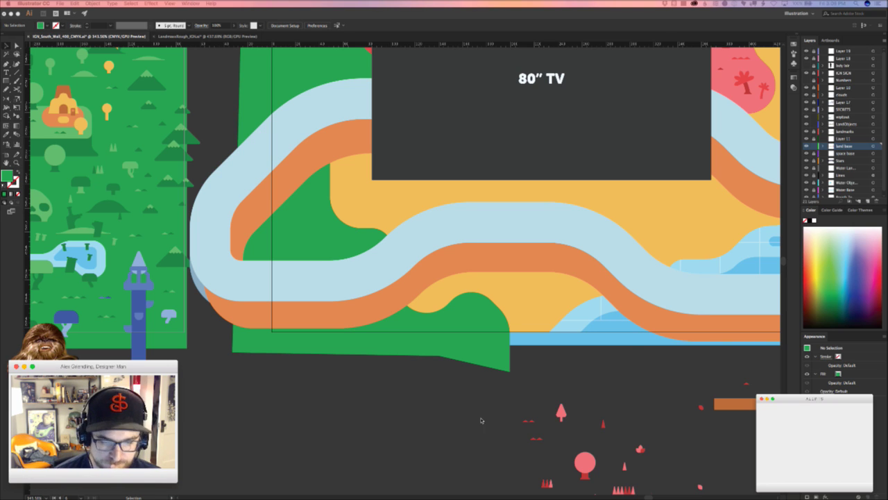
left_click_drag(483, 420, 438, 73)
left_click_drag(598, 355, 630, 434)
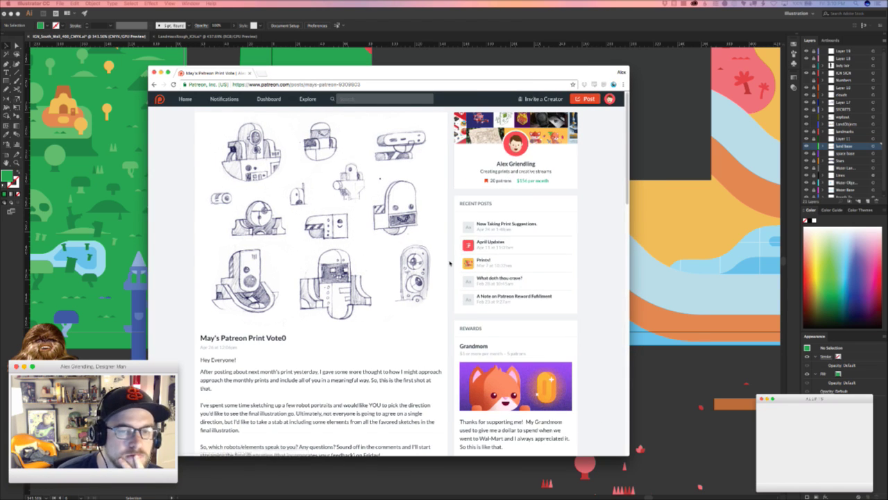
scroll(449, 263, "down", 10)
scroll(450, 262, "up", 9)
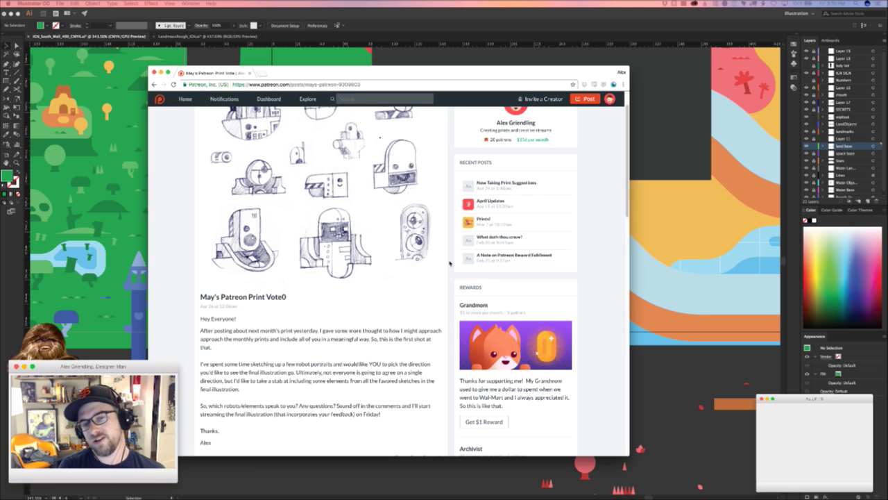
scroll(373, 279, "down", 6)
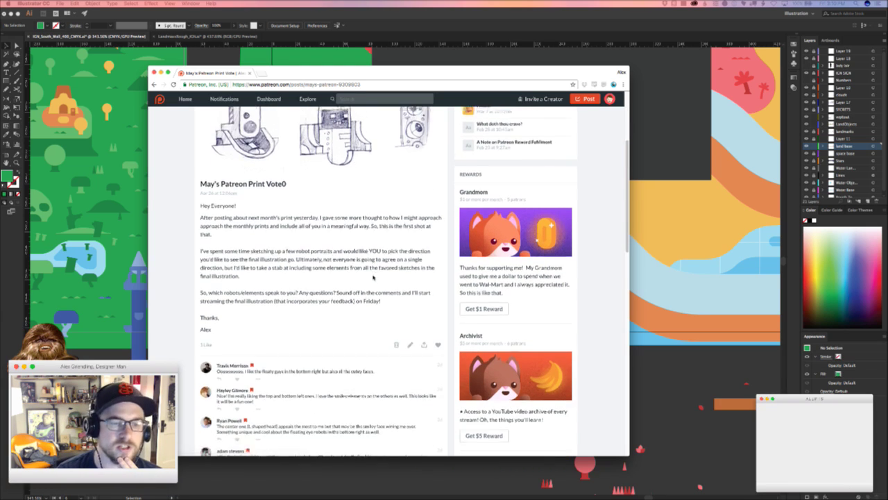
scroll(373, 279, "up", 6)
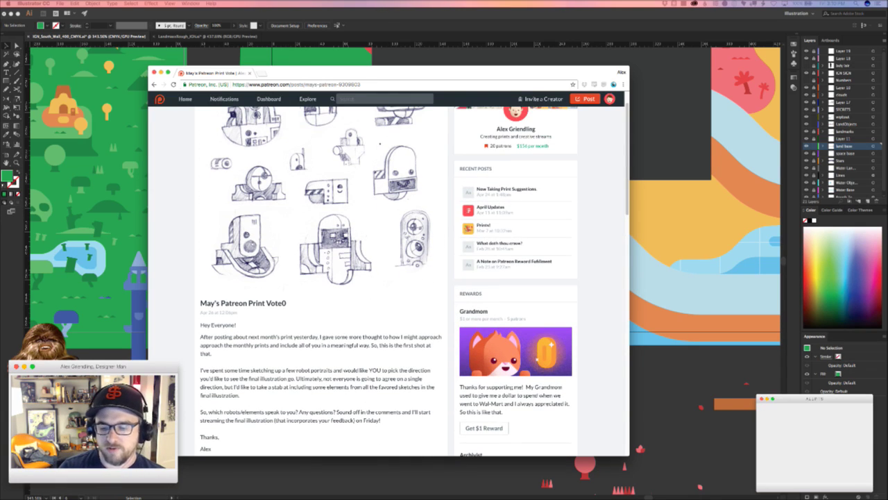
key("super+Tab")
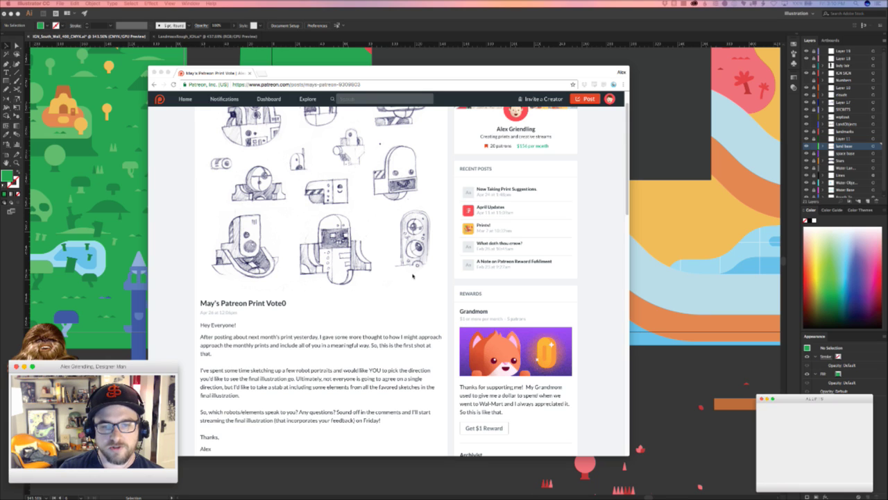
scroll(362, 237, "up", 1)
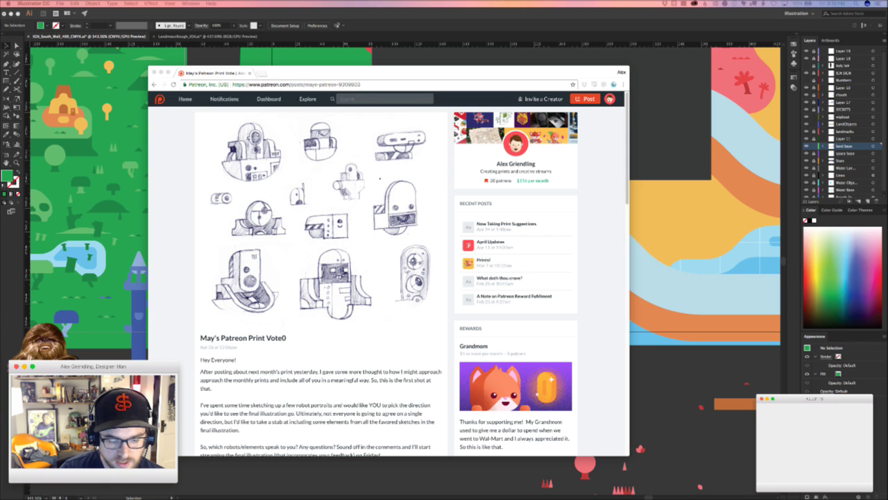
- Switch to Photoshop, put the sketchbook scan away, view the combined robot sketch beside the Patreon post, and return to Illustrator
key("super+Tab")
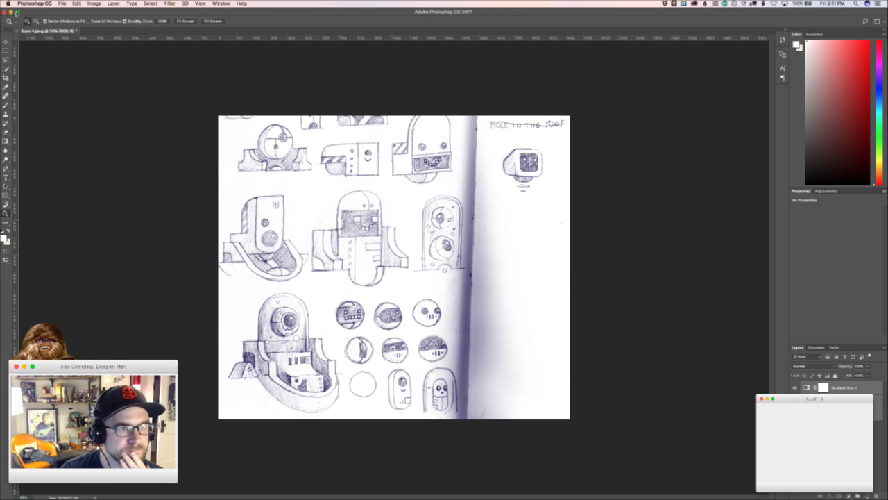
left_click(11, 12)
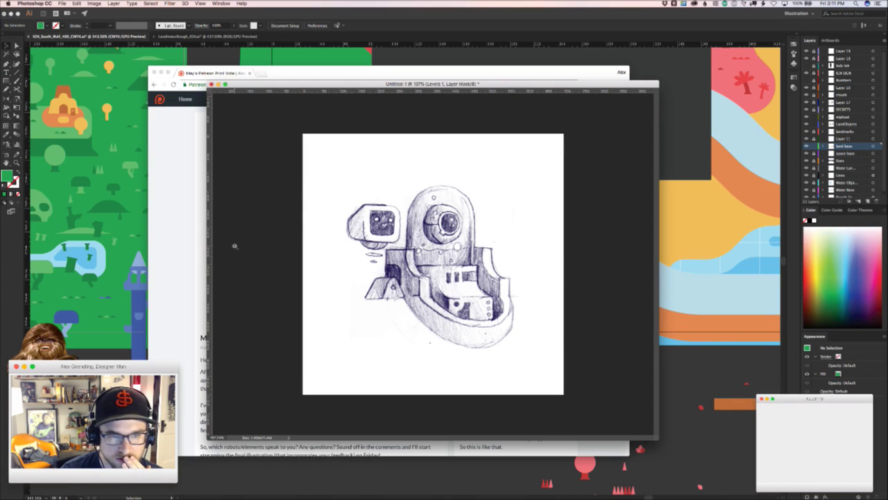
left_click_drag(292, 90, 490, 90)
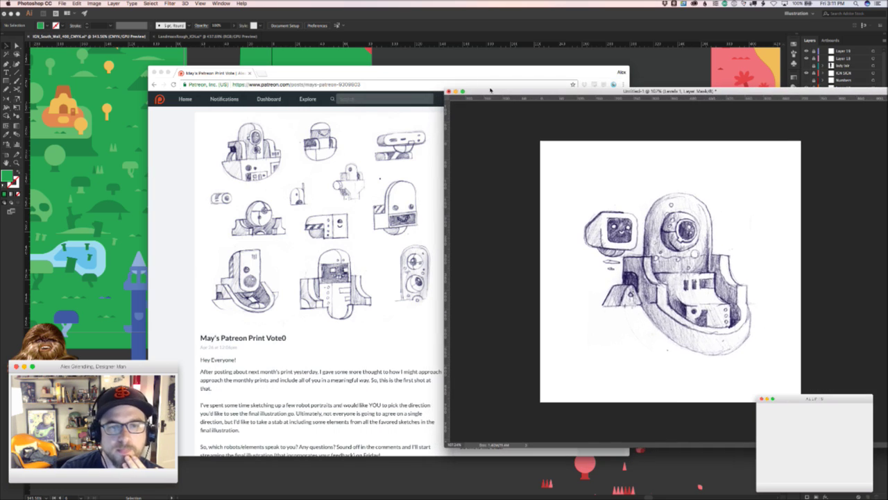
double_click(455, 76)
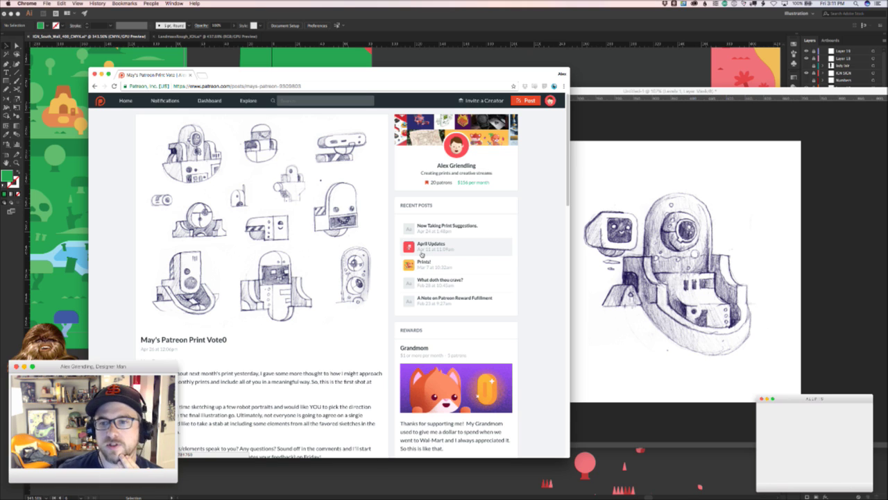
left_click_drag(613, 90, 458, 65)
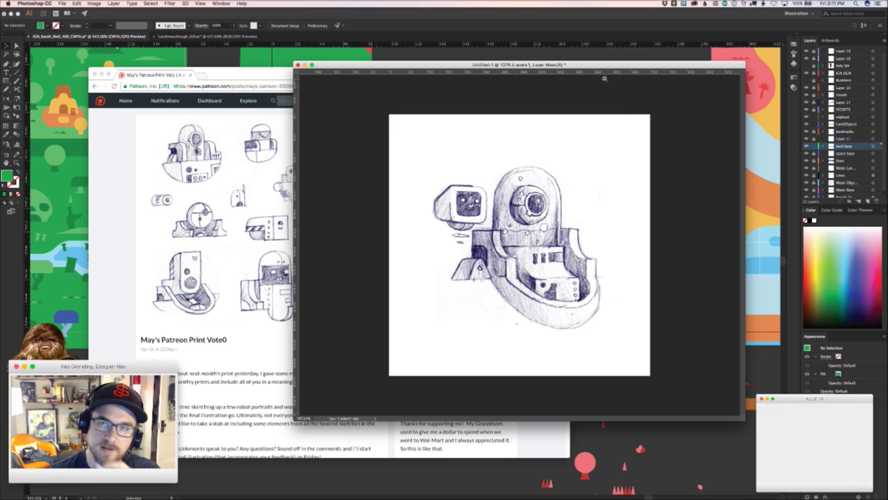
left_click_drag(612, 66, 618, 75)
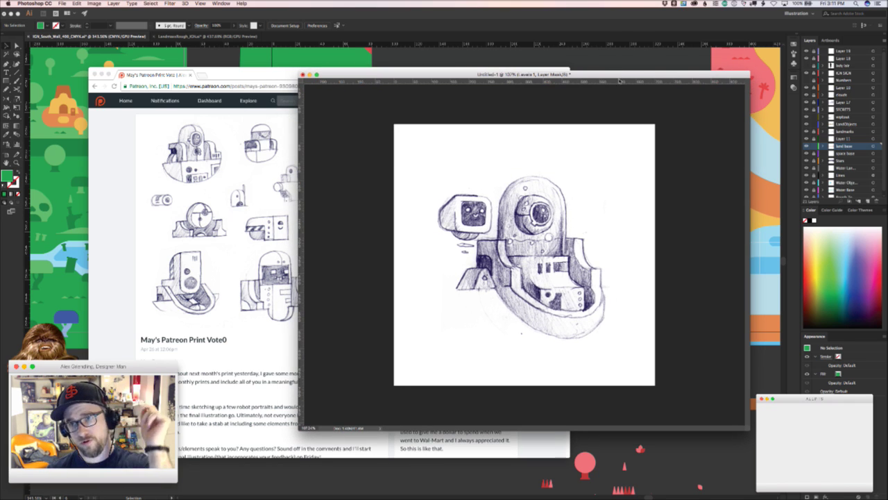
left_click(617, 50)
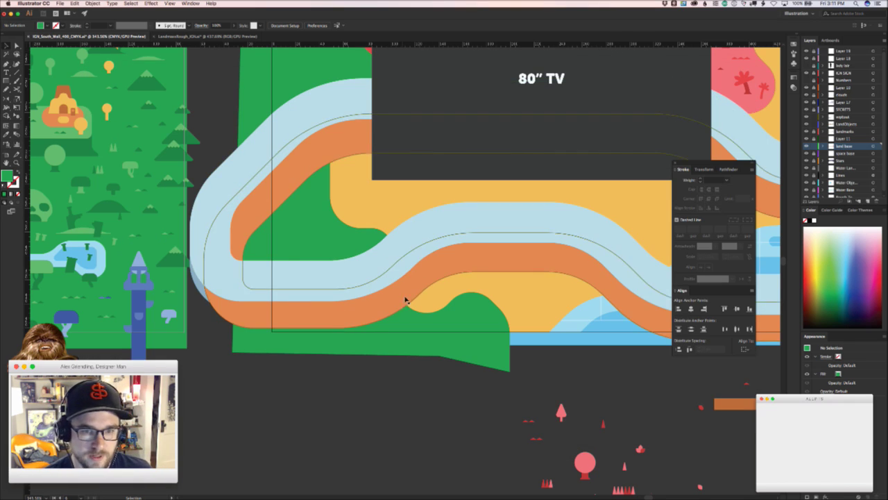
- Try moving the orange road side away from the track, and undo the move
scroll(406, 300, "down", 6)
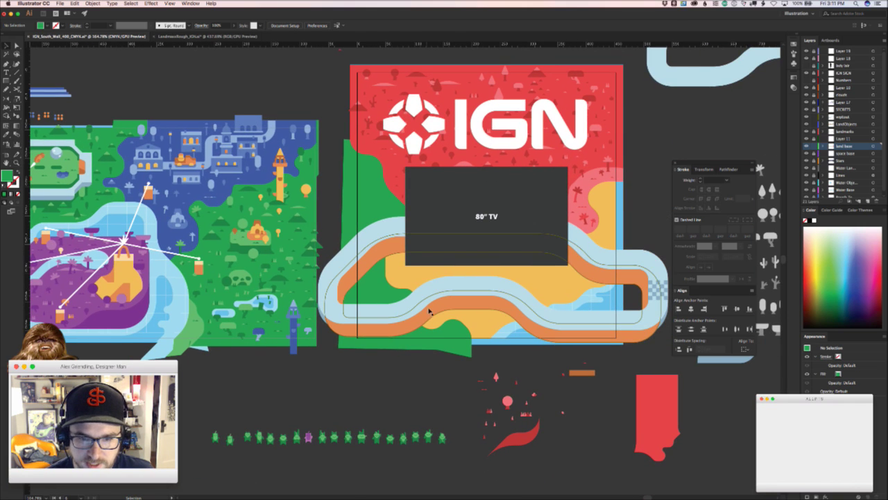
left_click_drag(431, 306, 426, 405)
key("super+z")
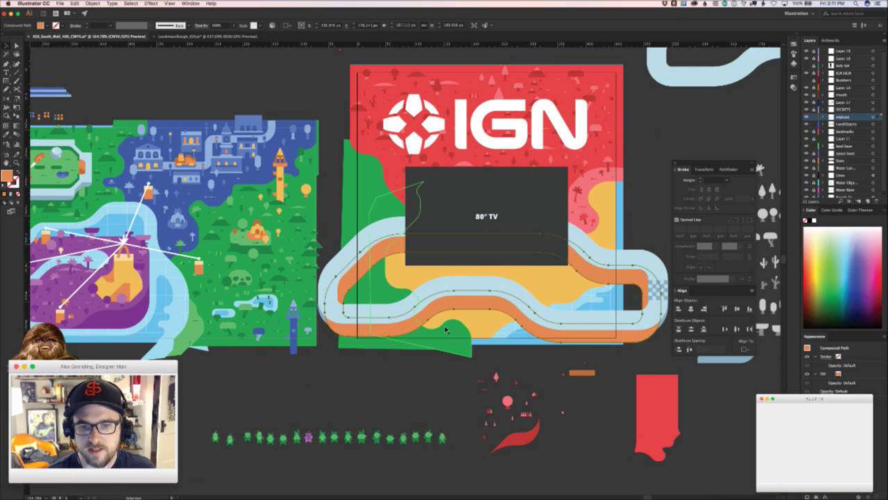
- Send the orange road side behind the grey-blue one, scale it slightly smaller and raise it a little under the track
left_click(448, 332)
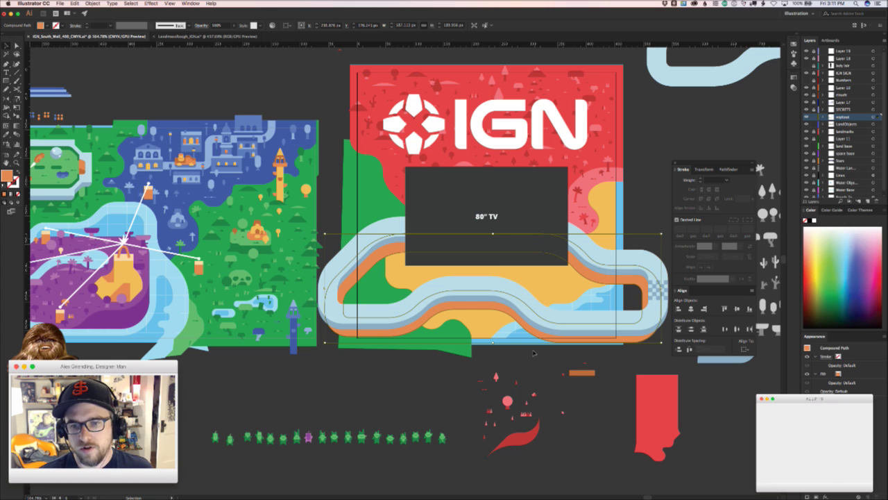
key("space")
left_click_drag(560, 355, 528, 368)
key("super+space")
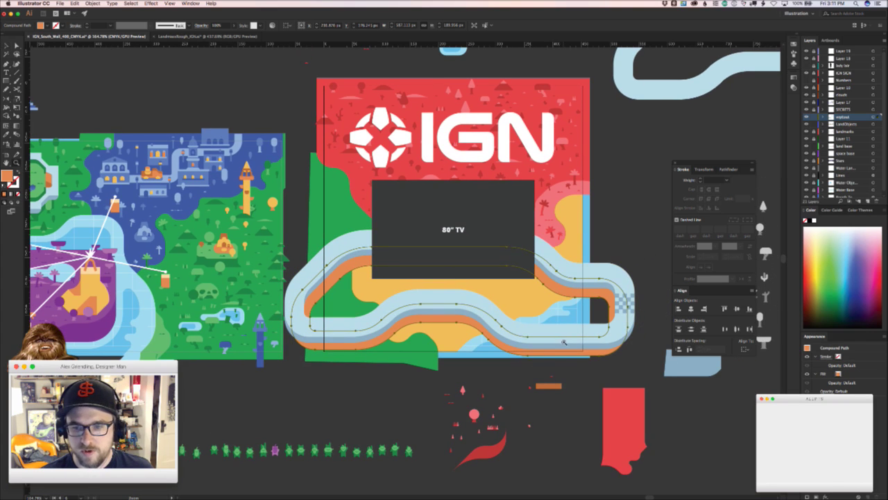
left_click(561, 314)
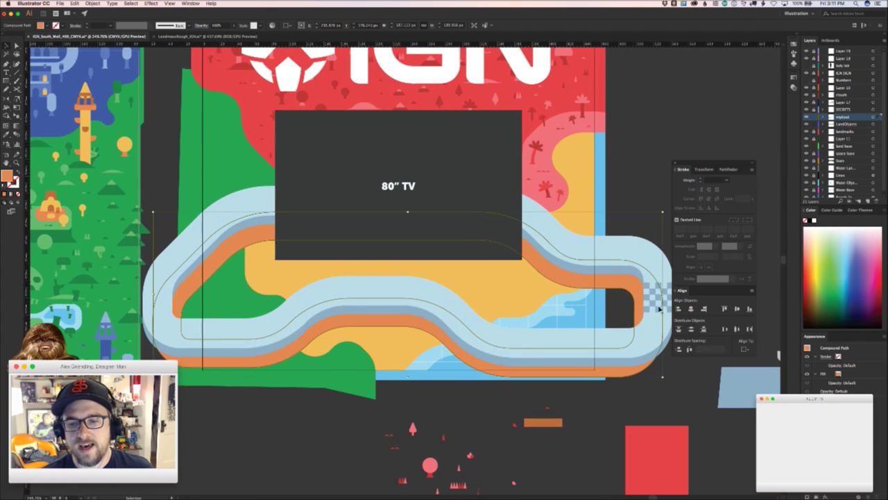
left_click_drag(662, 294, 655, 294)
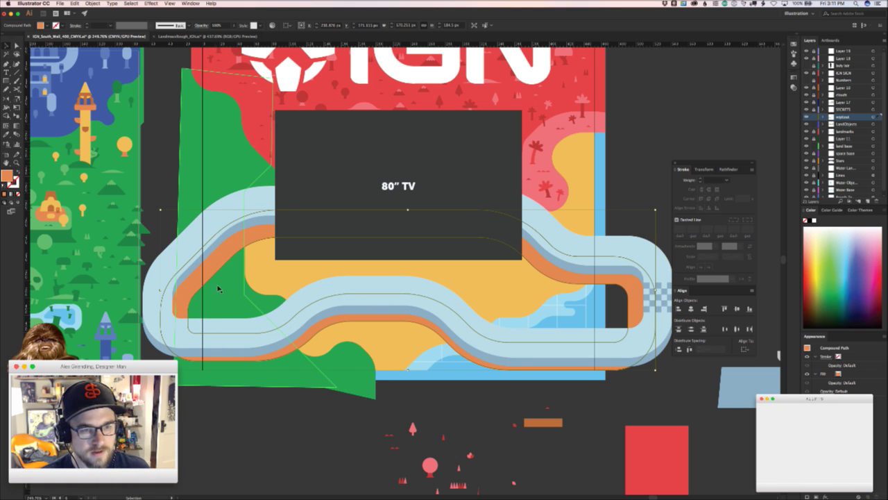
- Select the overlapping green land shapes on the land base layer and unite them into one shape
key("a")
left_click(204, 165)
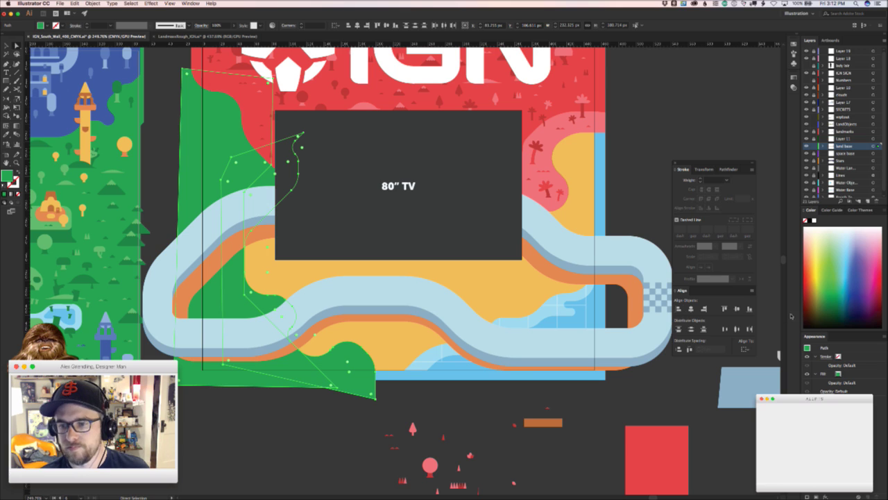
left_click(727, 170)
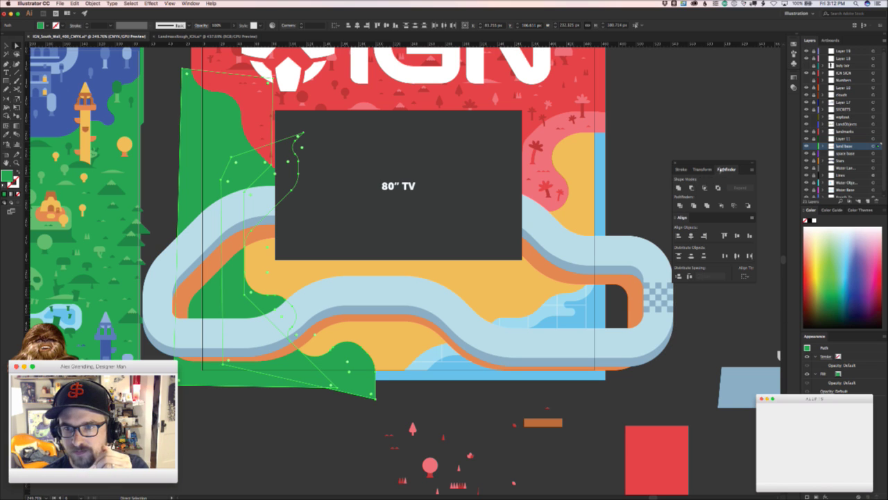
left_click(679, 188)
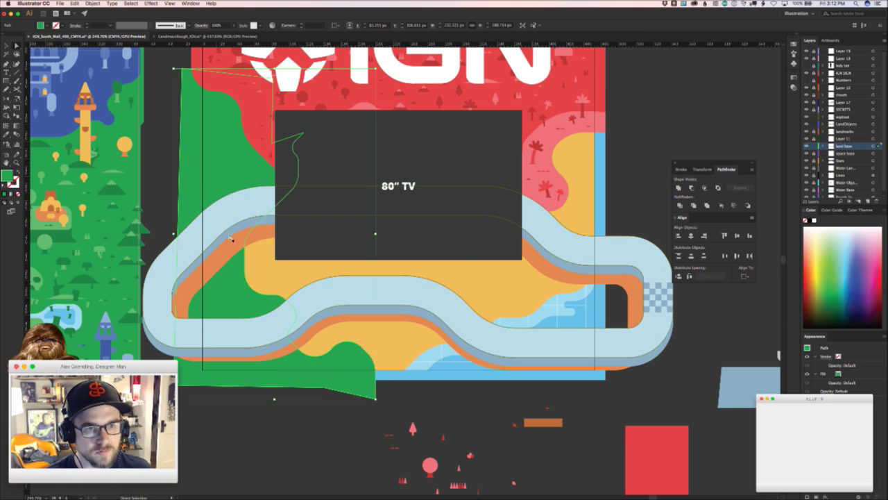
scroll(231, 238, "left", 3)
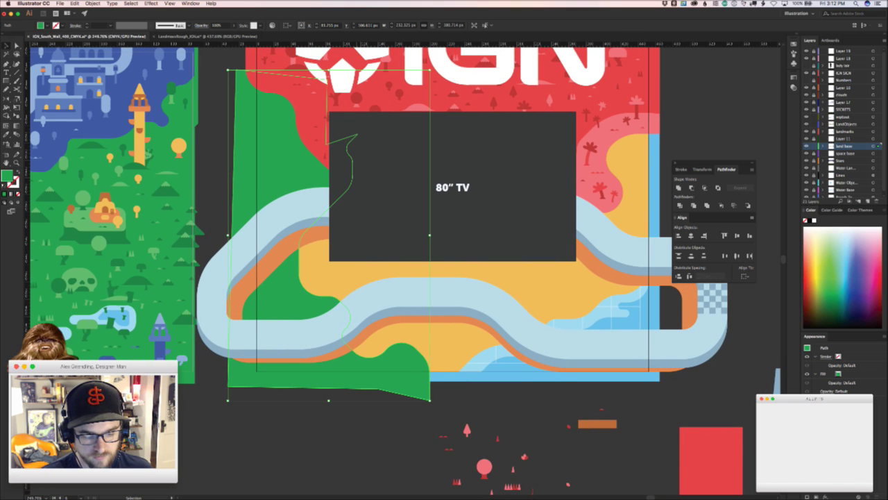
key("super+Tab")
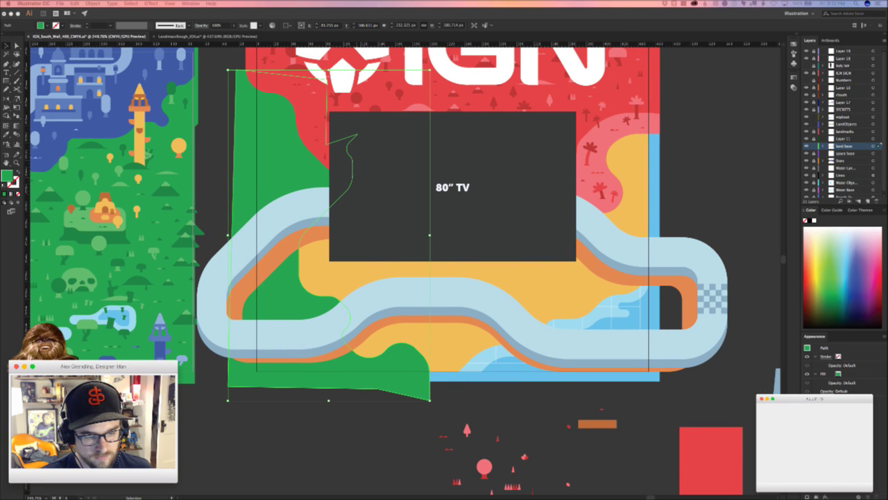
key("super+Tab")
scroll(270, 409, "right", 3)
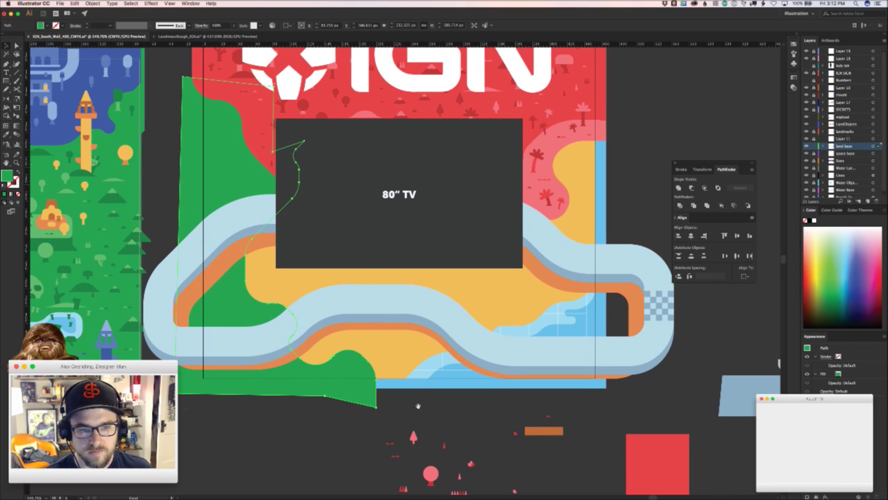
- Widen the orange road side slightly toward the checkered end of the track and nudge it down a little
left_click(270, 410)
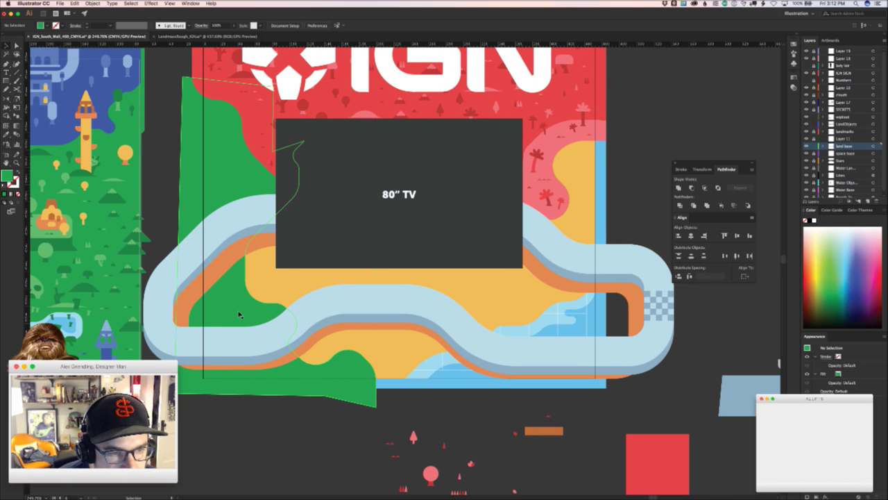
left_click(236, 358)
left_click_drag(655, 299, 667, 300)
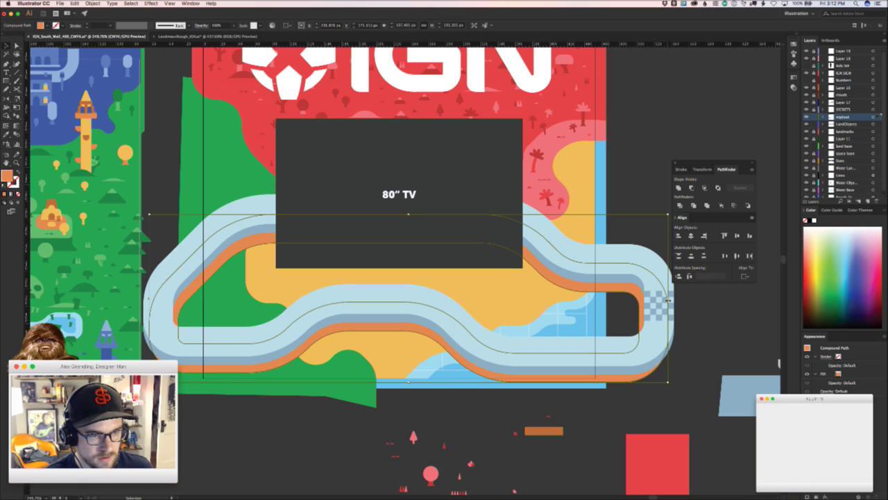
key("Down")
key("Down")
key("Down")
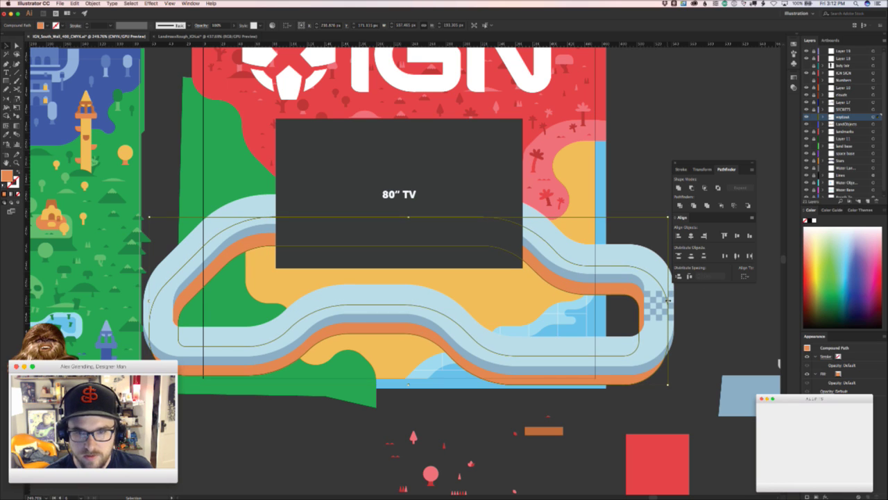
key("Down")
key("Down")
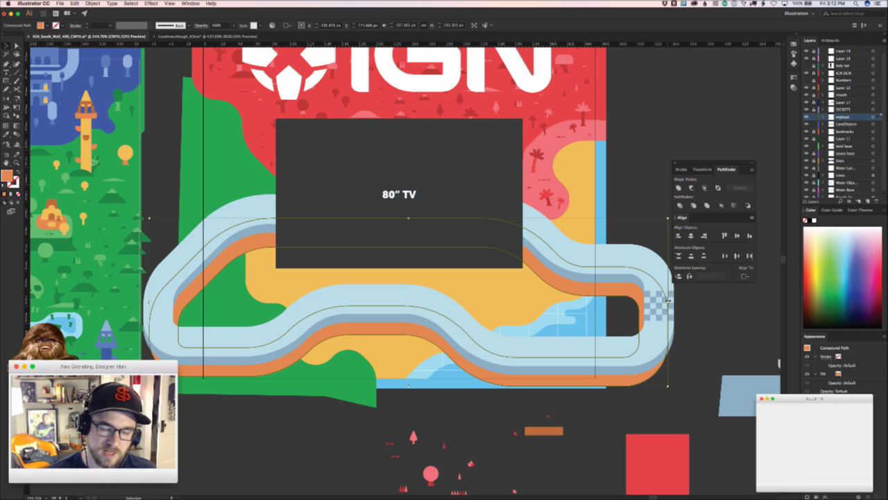
- Inspect the green land's outline where it passes beneath the road's lower bend
key("super+Tab")
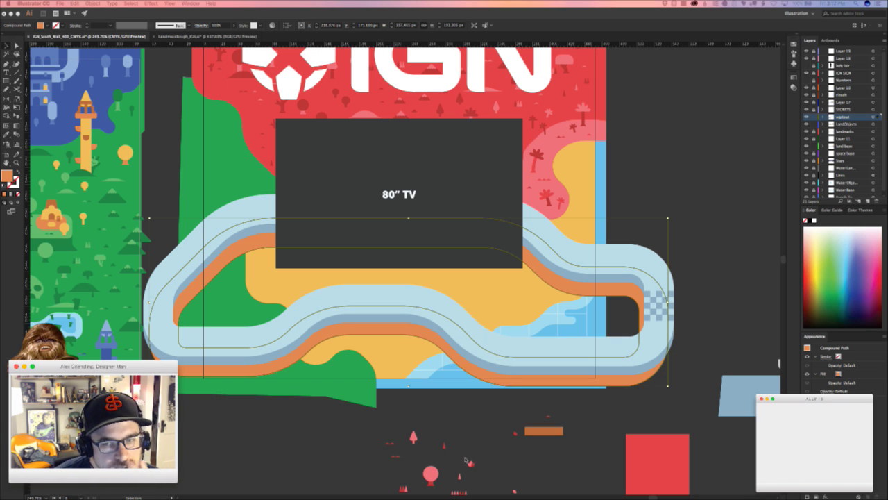
left_click(335, 340)
left_click_drag(450, 283, 435, 299)
key("ctrl+shift+a")
key("z")
left_click_drag(305, 356, 375, 321)
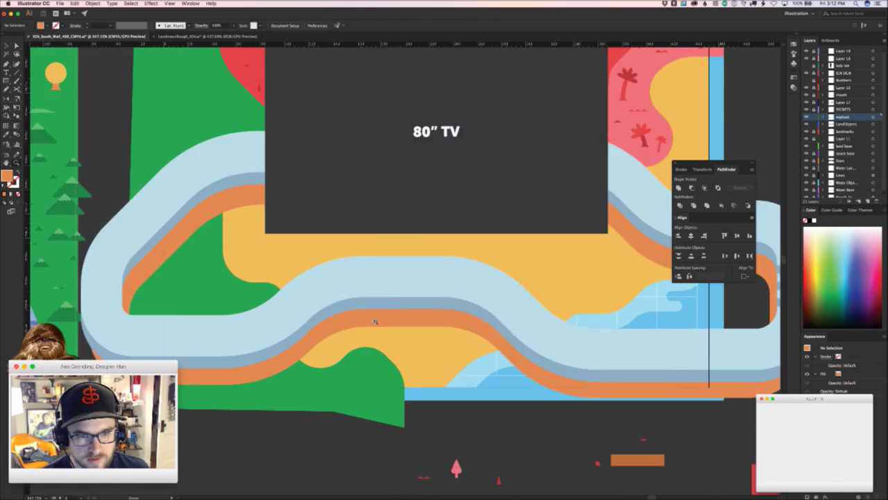
scroll(374, 321, "up", 3)
left_click(434, 364)
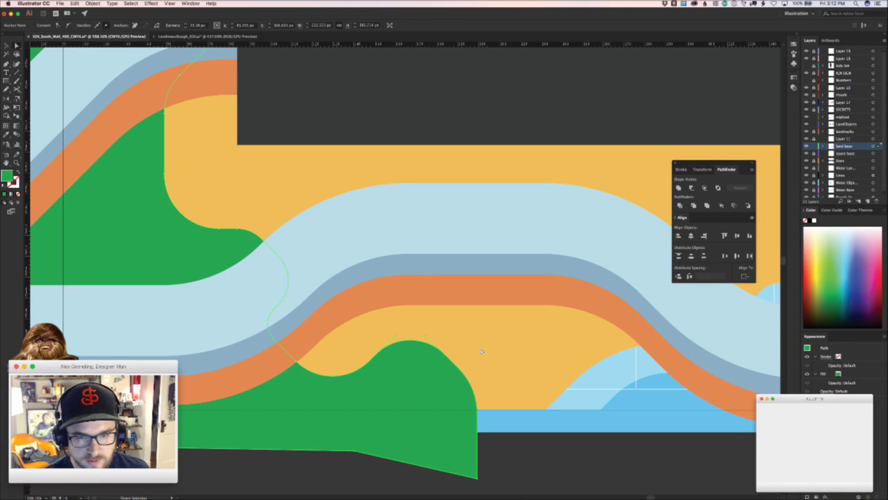
left_click(410, 384)
key("super+shift+a")
key("v")
left_click(308, 348)
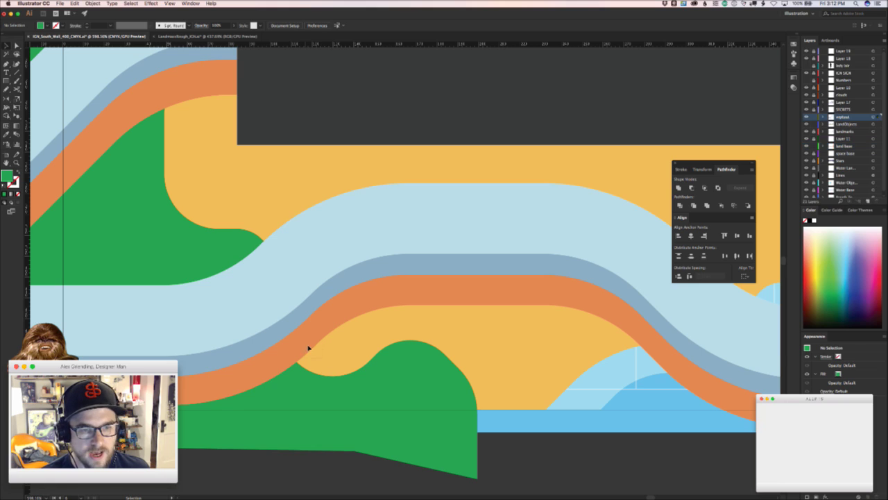
- Examine the anchor points of the orange road side along the lower bend and its position around the whole loop
left_click(309, 347)
key("a")
key("super+shift+a")
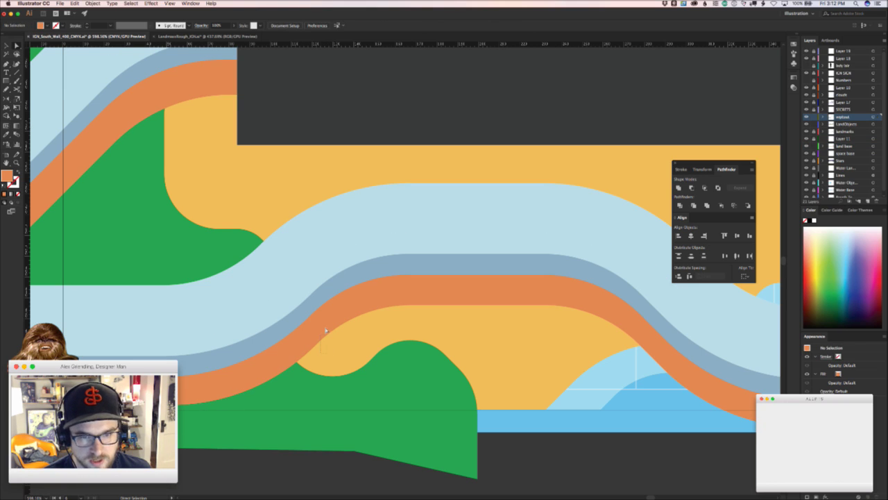
left_click(325, 330)
left_click(393, 304)
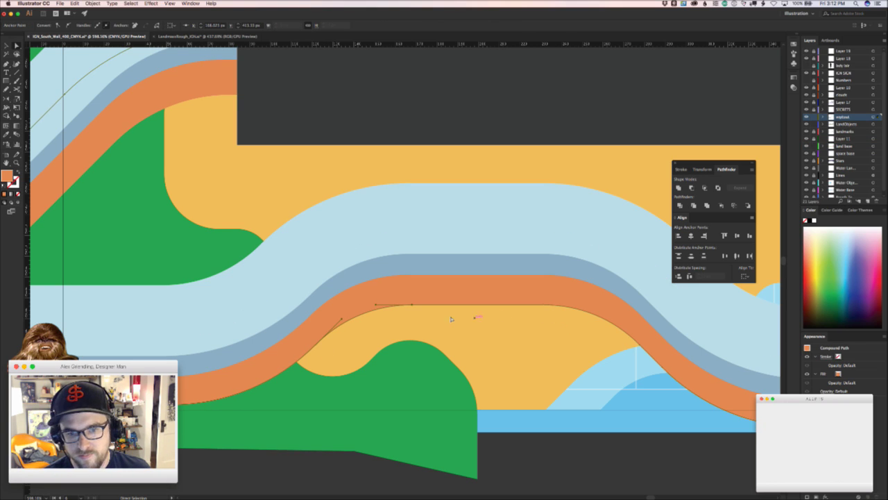
left_click(355, 320)
key("z")
left_click_drag(422, 325, 341, 341)
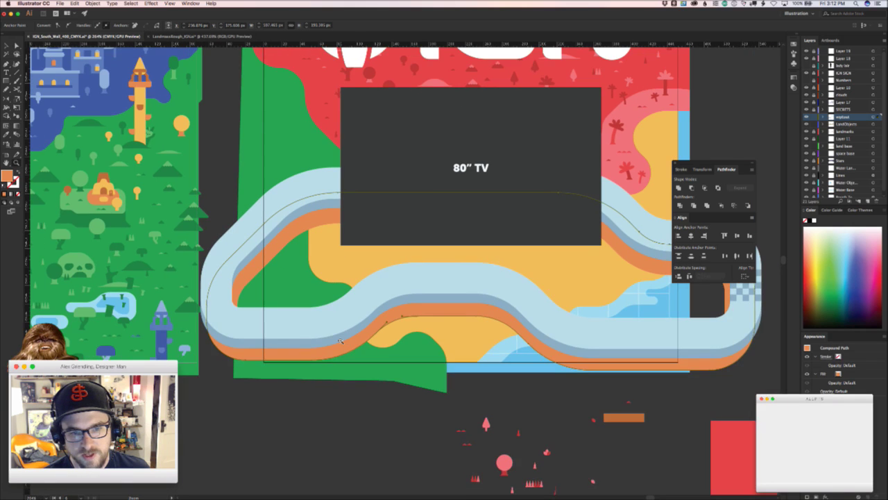
scroll(387, 340, "up", 2)
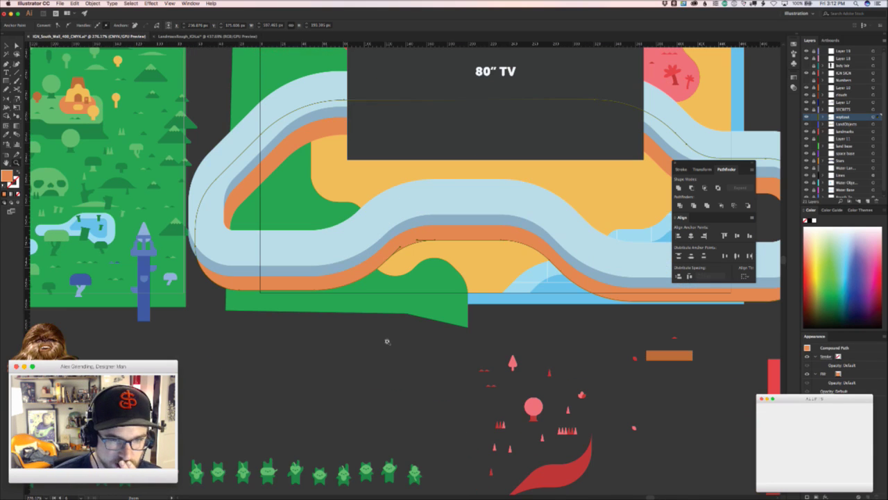
scroll(306, 285, "up", 3)
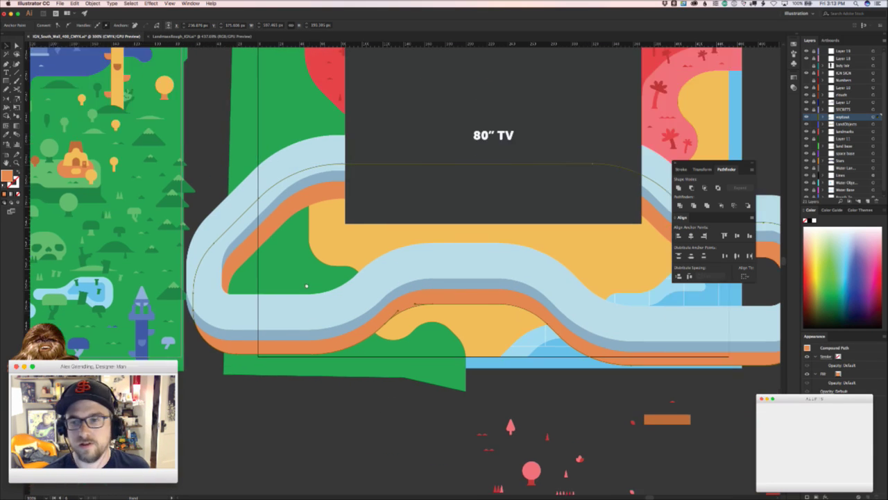
left_click(400, 258)
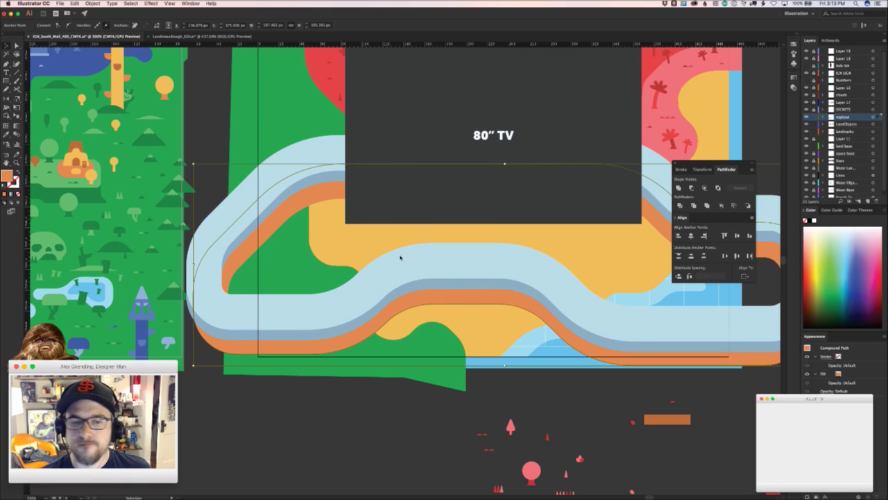
key("a")
left_click(305, 264)
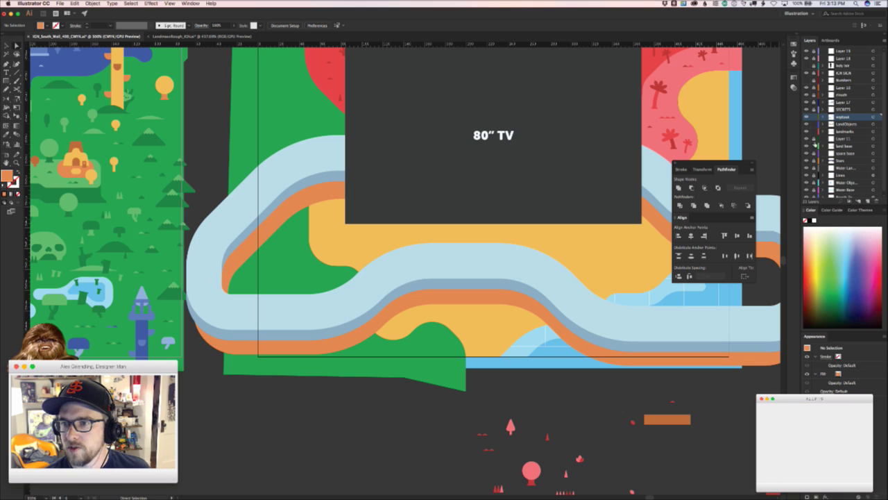
- Select the green land shape on the land base layer and extend its upper-left corner to the edge of the neighbouring map artwork
left_click(850, 145)
key("super+a")
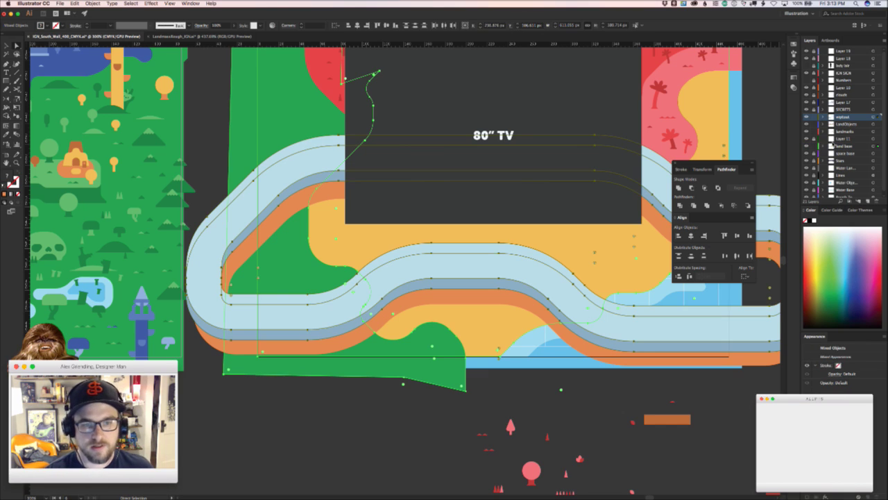
key("v")
left_click(406, 405)
key("a")
left_click(390, 359)
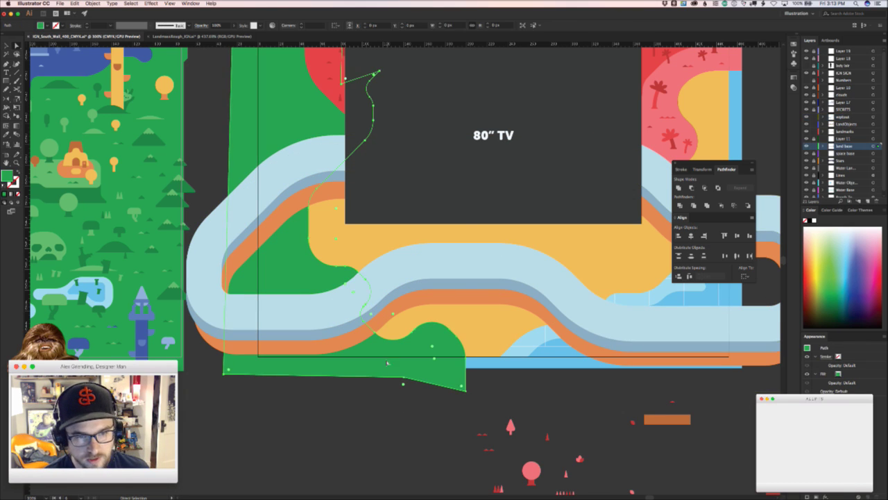
key("v")
key("a")
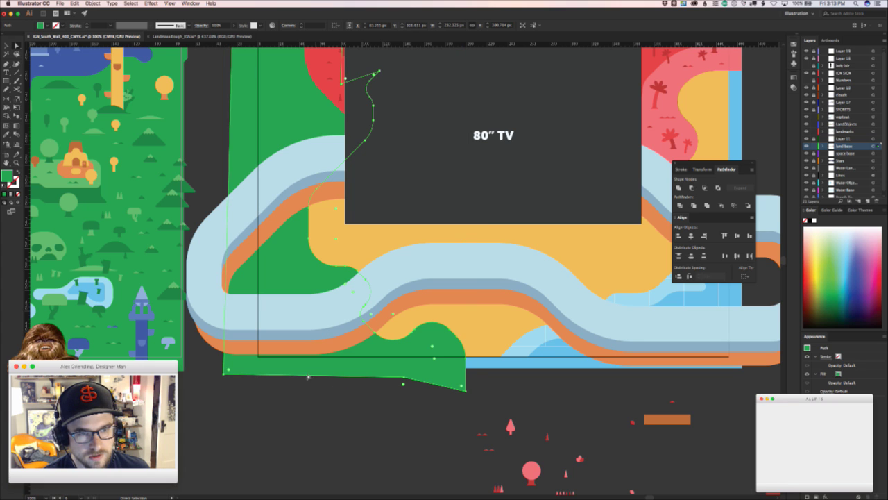
left_click_drag(272, 257, 387, 362)
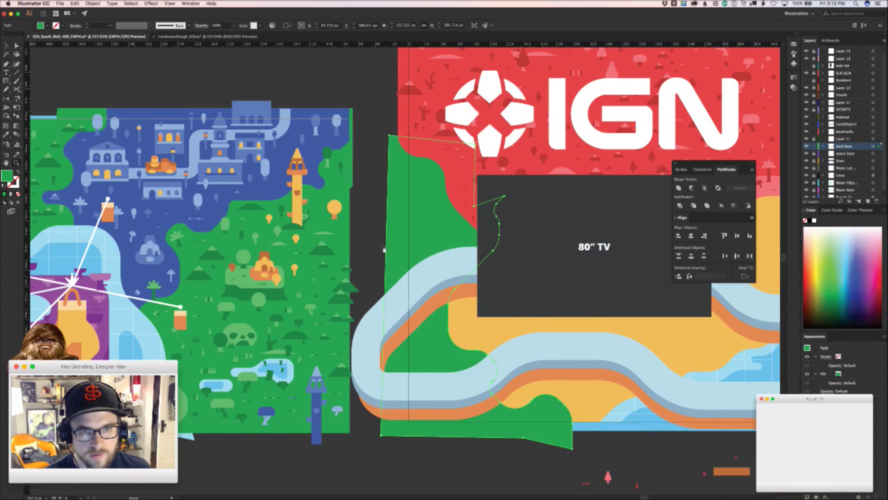
left_click_drag(368, 200, 385, 130)
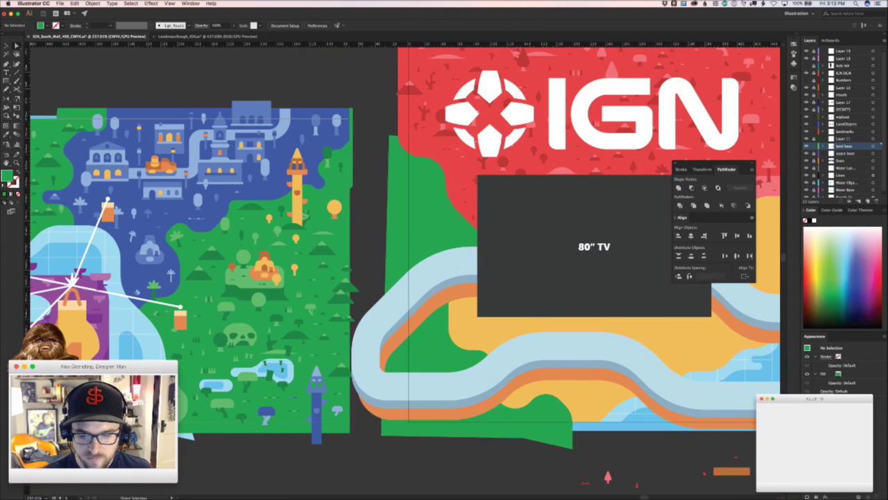
key("super+Tab")
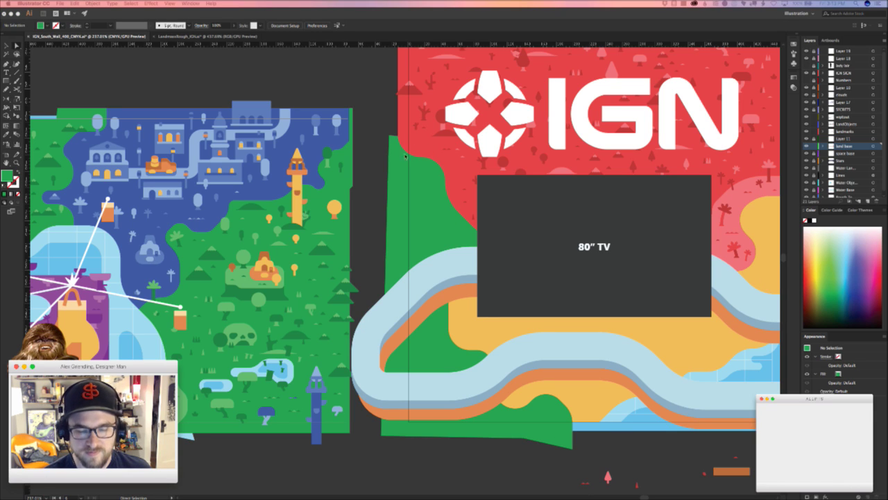
left_click_drag(390, 136, 352, 114)
key("super+z")
scroll(414, 389, "down", 4)
scroll(414, 389, "left", 2)
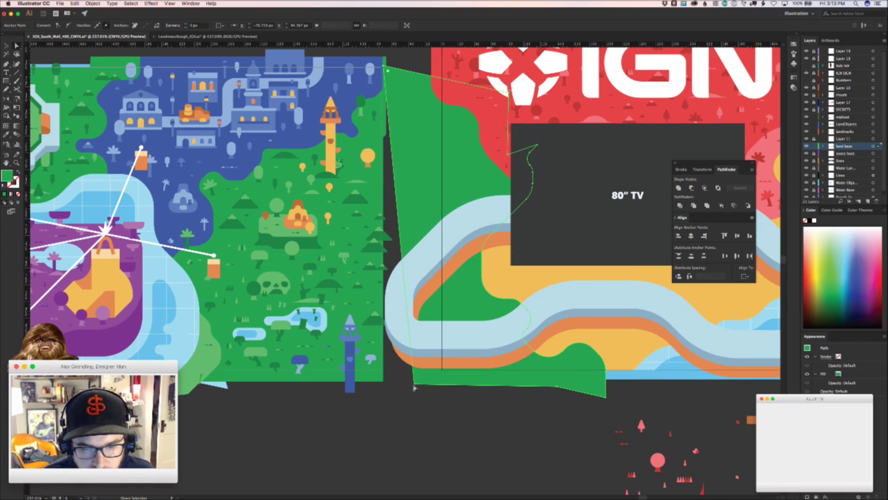
- Extend the green land's lower-left corner to the edge of the neighbouring map artwork
left_click_drag(414, 389, 387, 389)
left_click_drag(414, 418, 348, 447)
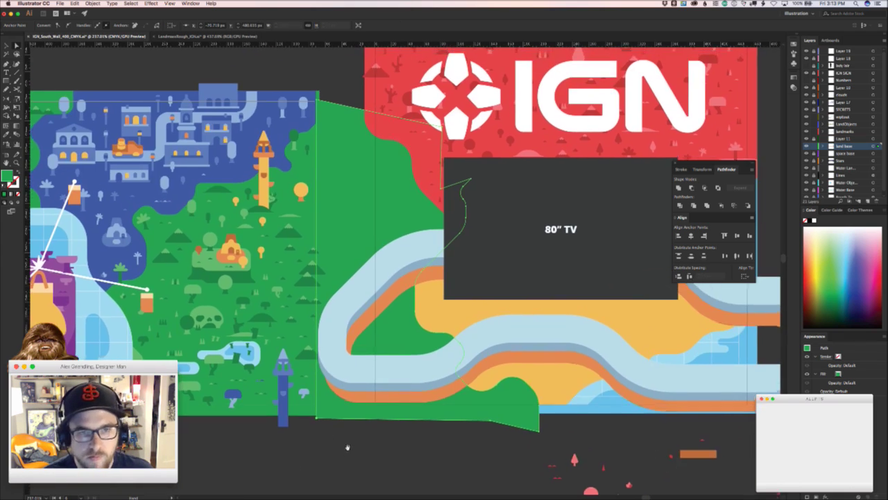
key("v")
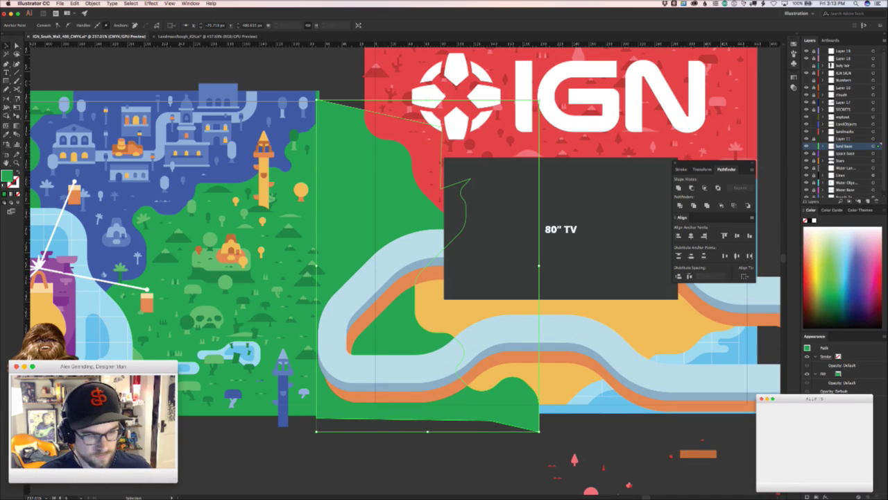
key("super+Tab")
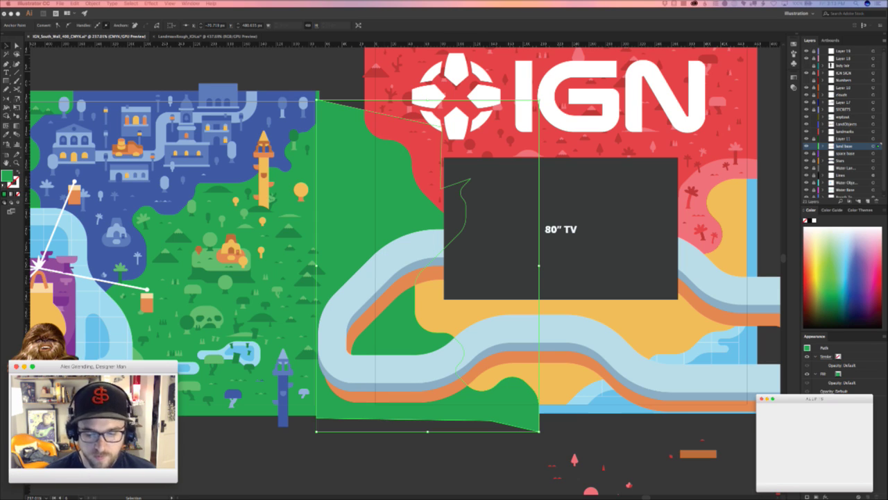
left_click(457, 332)
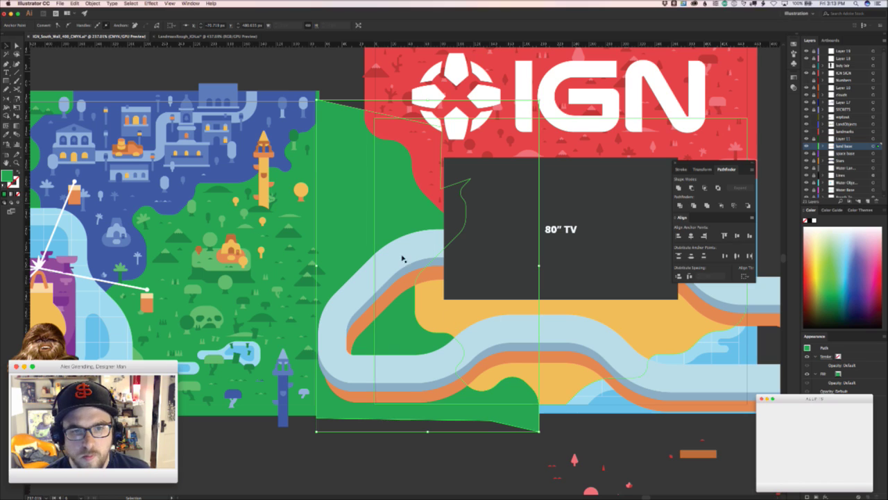
- Duplicate the orange road side in place, in front of the grey-blue side
left_click(436, 391)
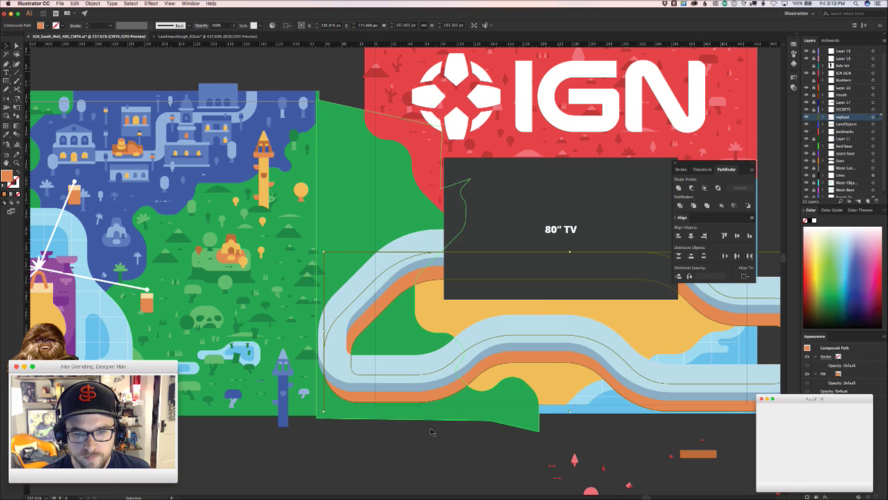
key("shift+super+]")
- Try to intersect the front orange road copy with the original green land shape, and undo it
left_click(489, 414, "shift")
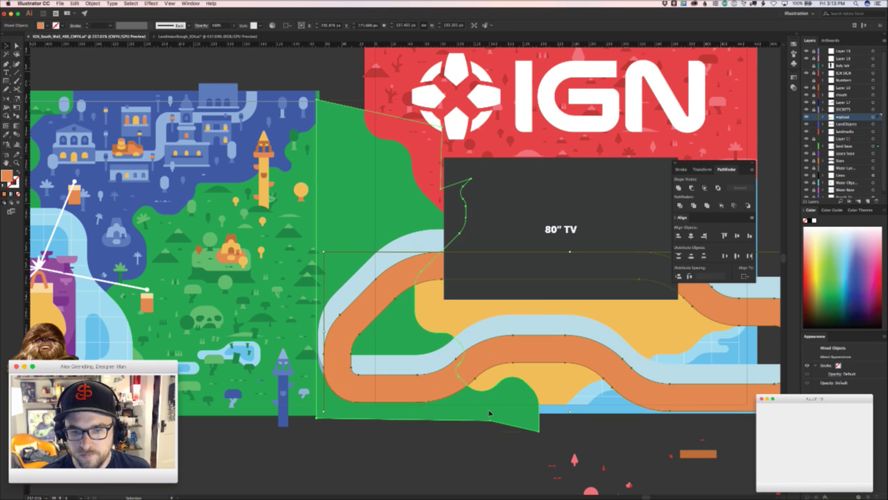
left_click(704, 188)
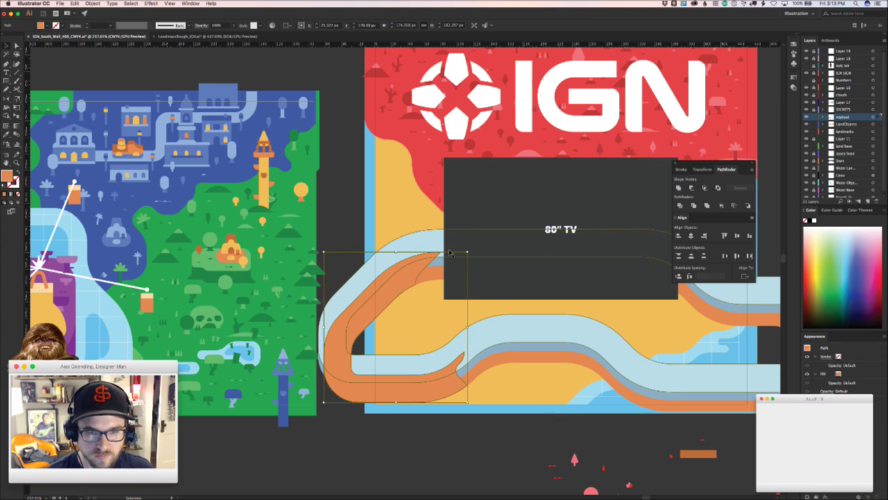
key("a")
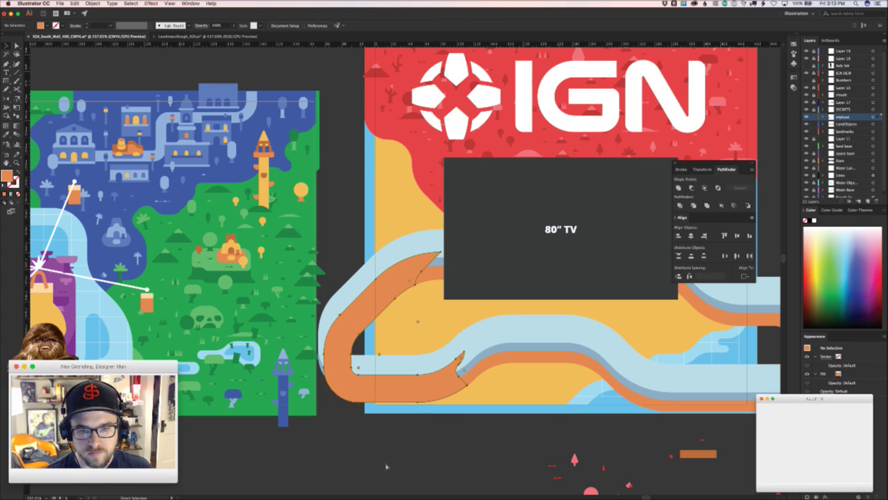
key("ctrl+z")
- Intersect a duplicate of the green land with the front orange copy, and send the overlap piece behind the grey-blue road side
left_click(442, 414)
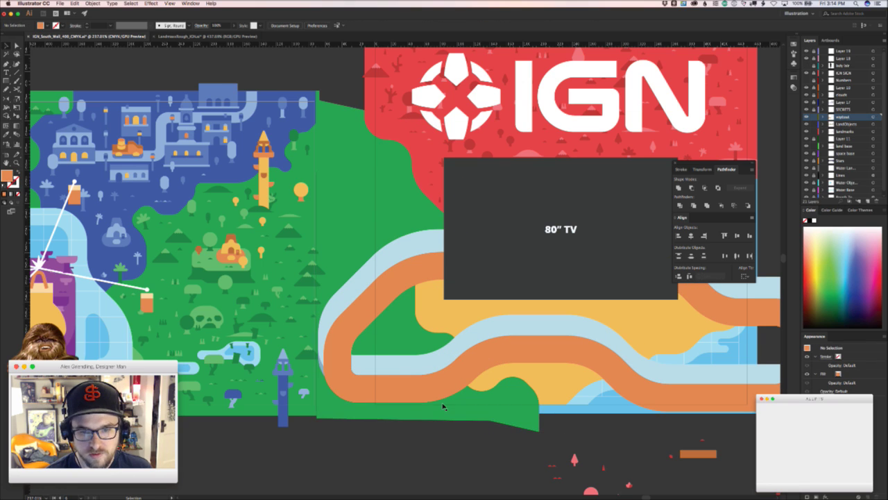
key("v")
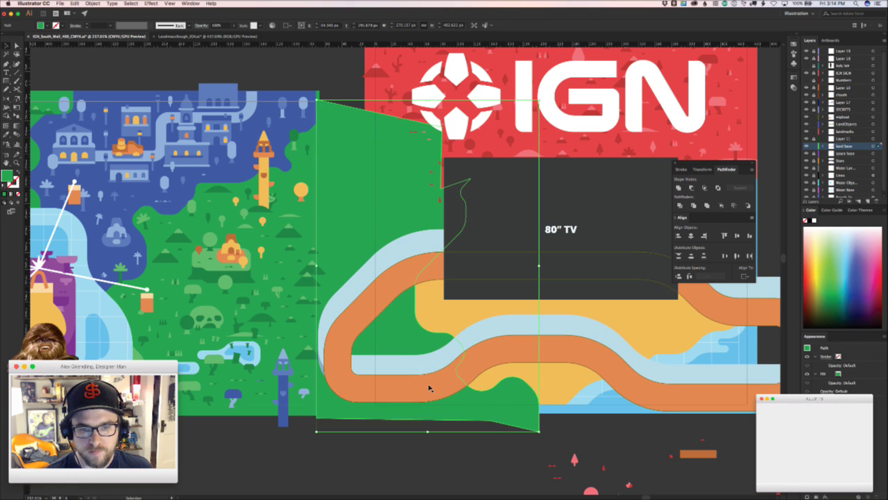
left_click(429, 384)
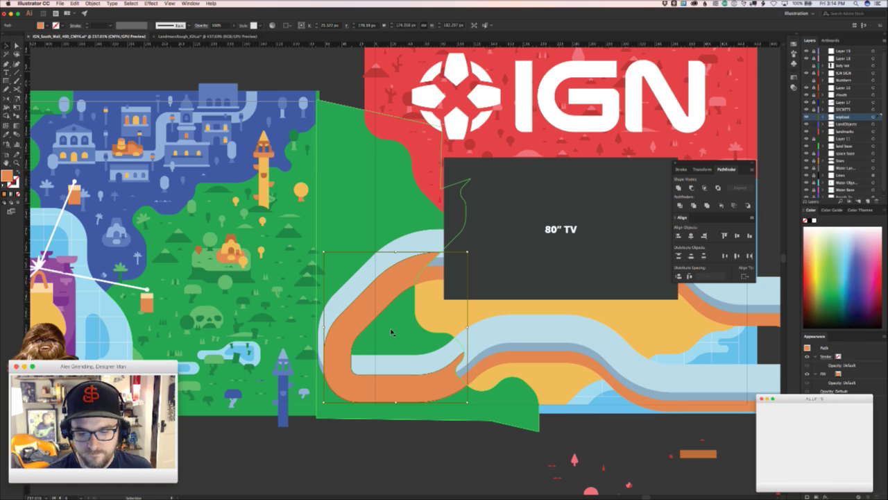
key("Delete")
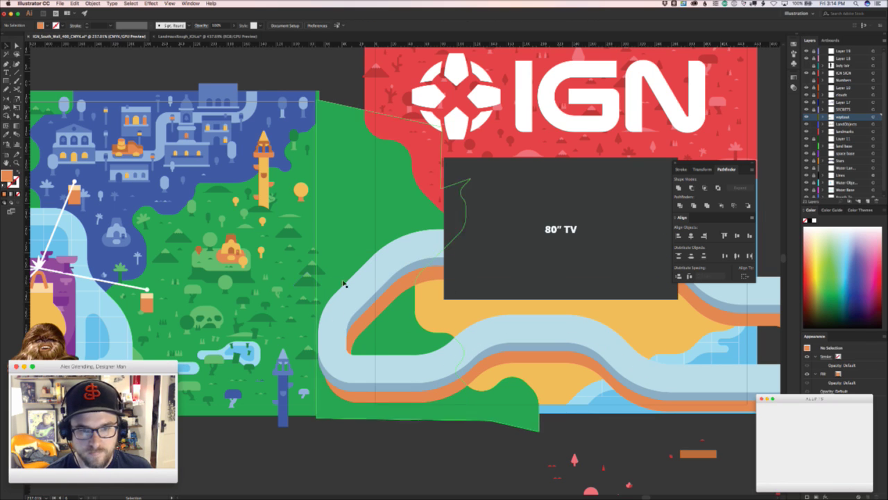
left_click(388, 298)
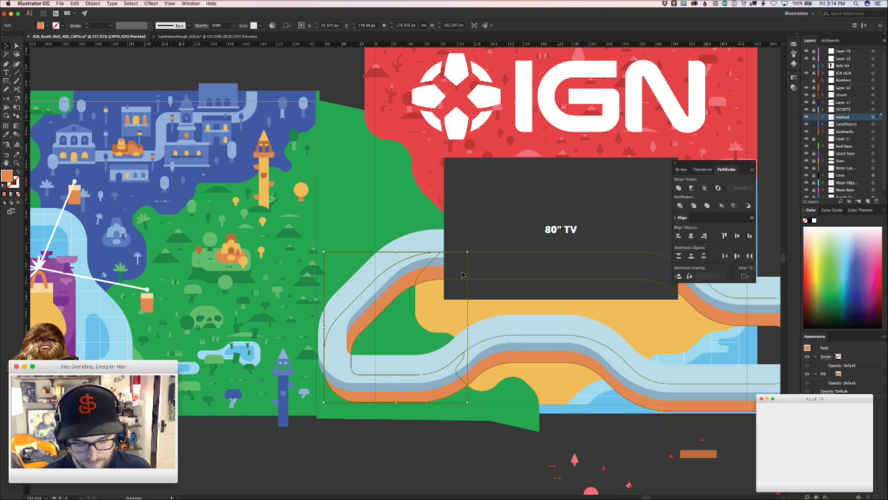
- Fill the road-side overlap piece on the green land with the dark green sampled from the neighbouring map's hills
left_click(312, 270)
left_click(452, 434, "super")
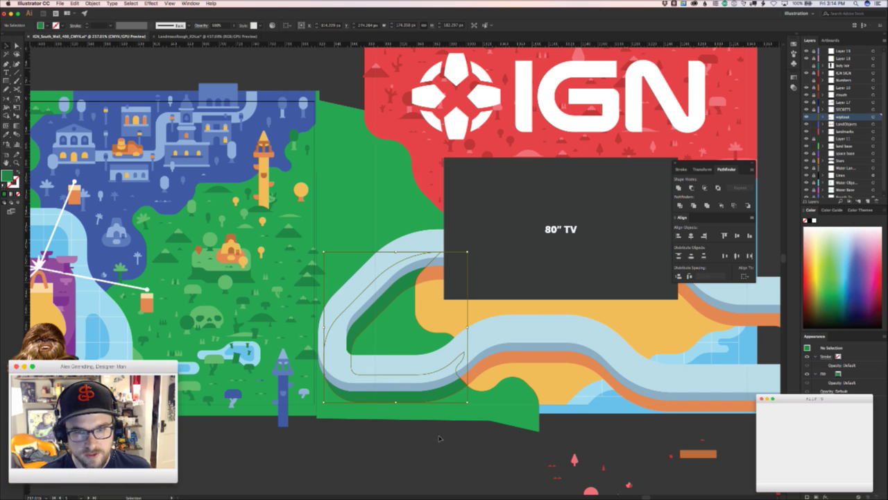
left_click_drag(452, 434, 414, 433)
- Examine the recoloured road side against the neighbouring map artwork and the full TV panel
scroll(413, 434, "down", 1)
scroll(430, 417, "up", 2)
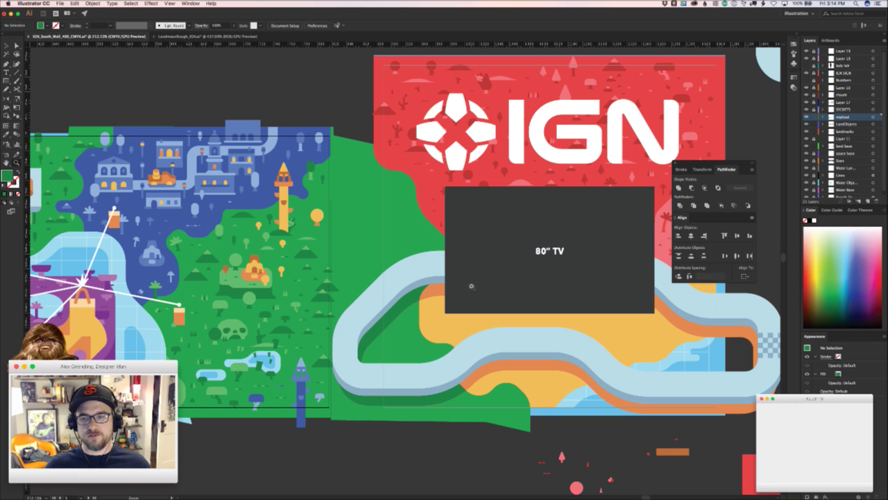
left_click_drag(623, 434, 454, 386)
left_click_drag(245, 362, 554, 436)
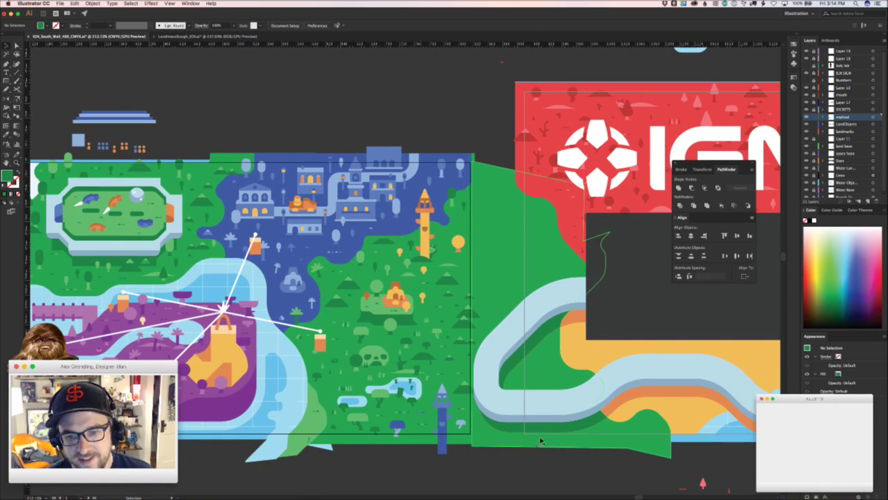
scroll(553, 460, "left", 10)
scroll(600, 453, "right", 10)
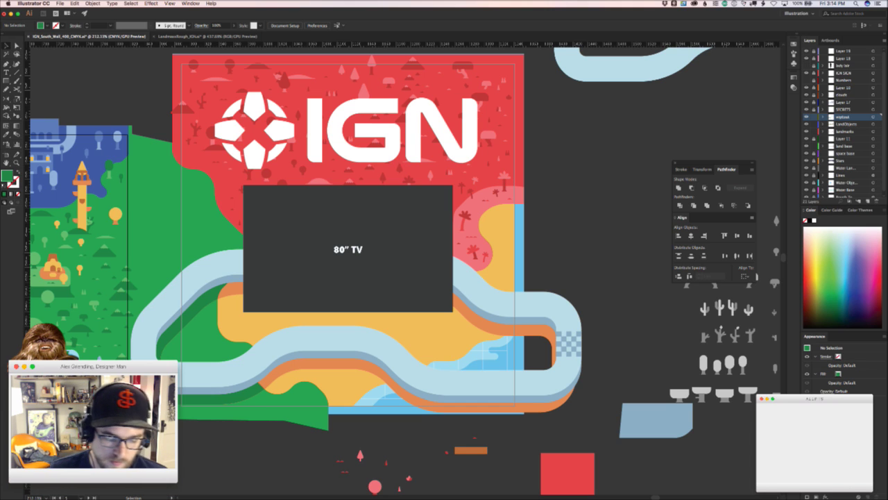
- Switch to Chrome, open a new tab and shift the browser window aside, then return to Illustrator
key("super+Tab")
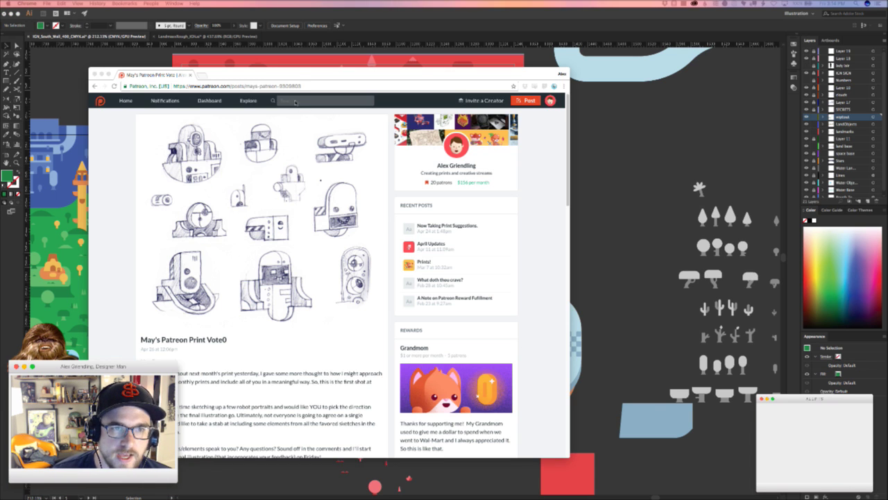
key("super+t")
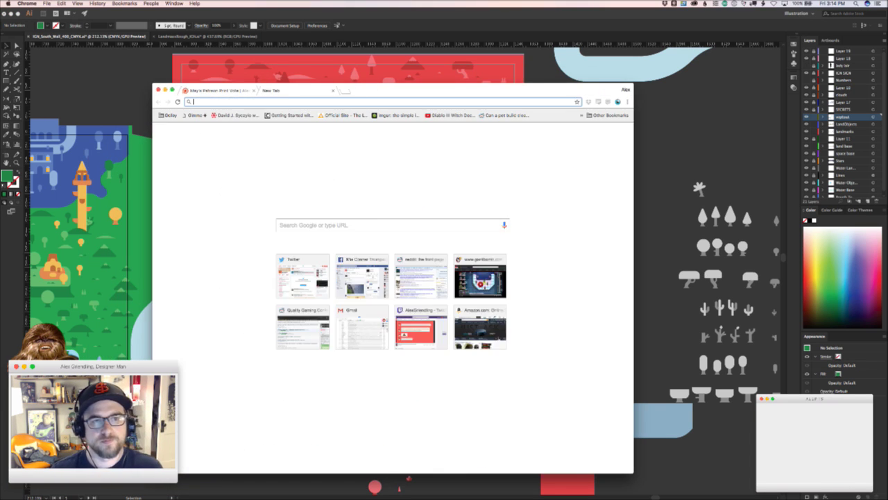
left_click_drag(409, 87, 602, 102)
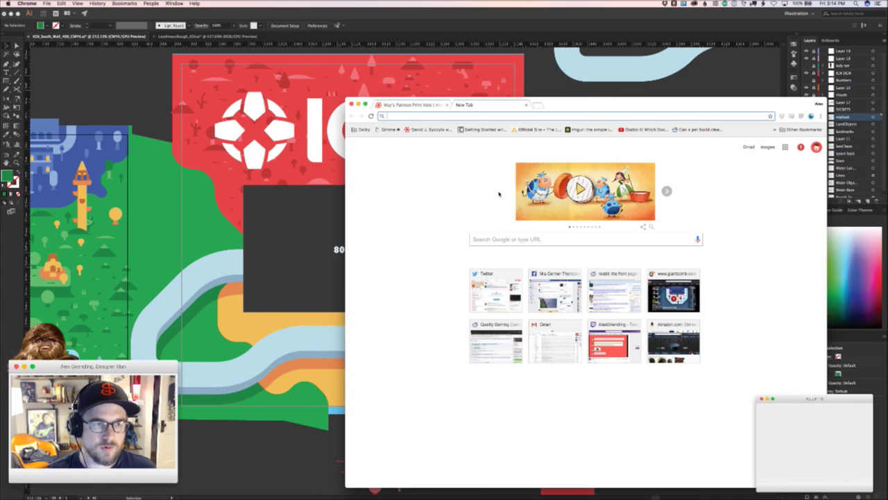
left_click(103, 154)
- Hide all panels and bring the entire wall artwork into view
left_click_drag(288, 131, 431, 327)
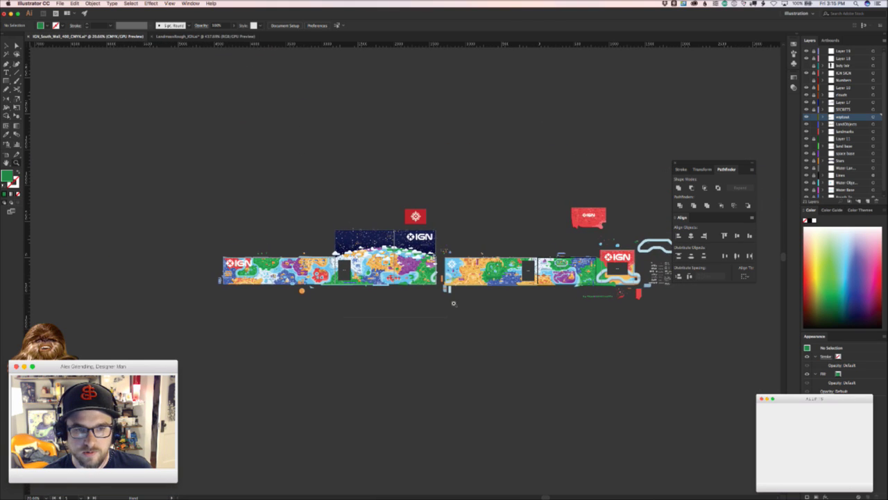
left_click(498, 287)
key("Tab")
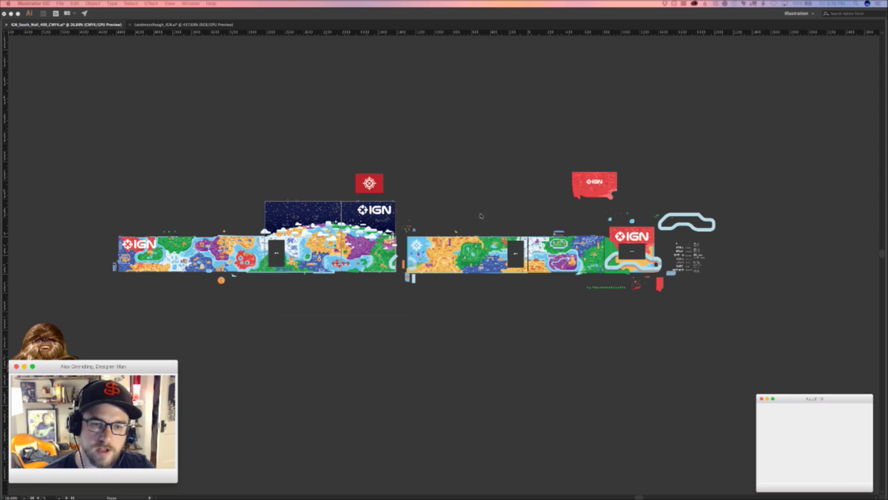
scroll(548, 224, "right", 5)
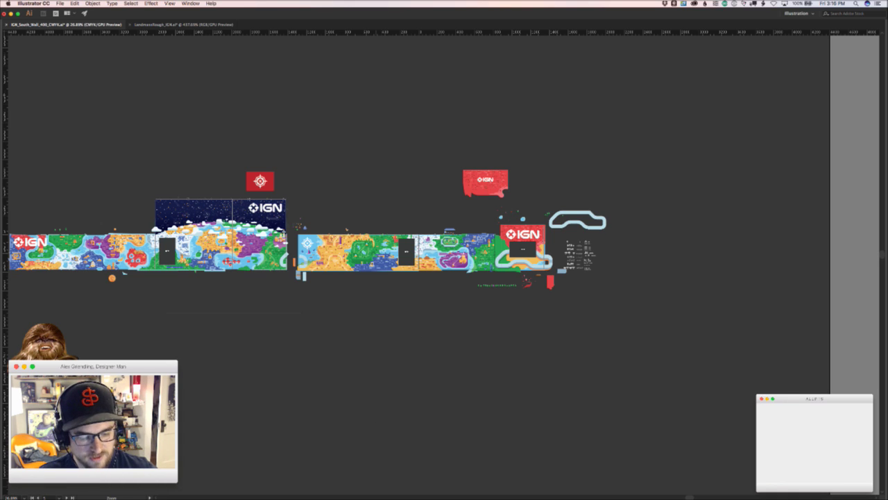
- Switch to Finder, preview IGN_South_Wall_400_CMYK.ai in the IGN_E3_2017 project's Files folder, and return to Illustrator
key("super+Tab")
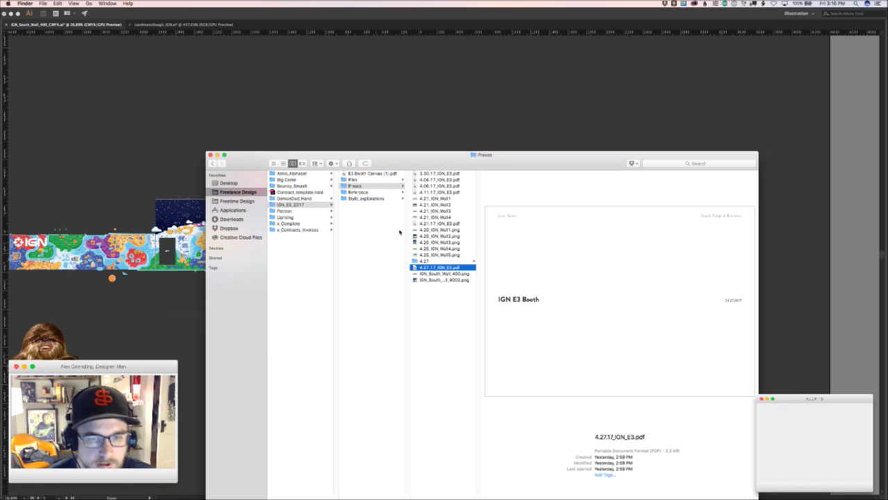
left_click(369, 186)
left_click(366, 180)
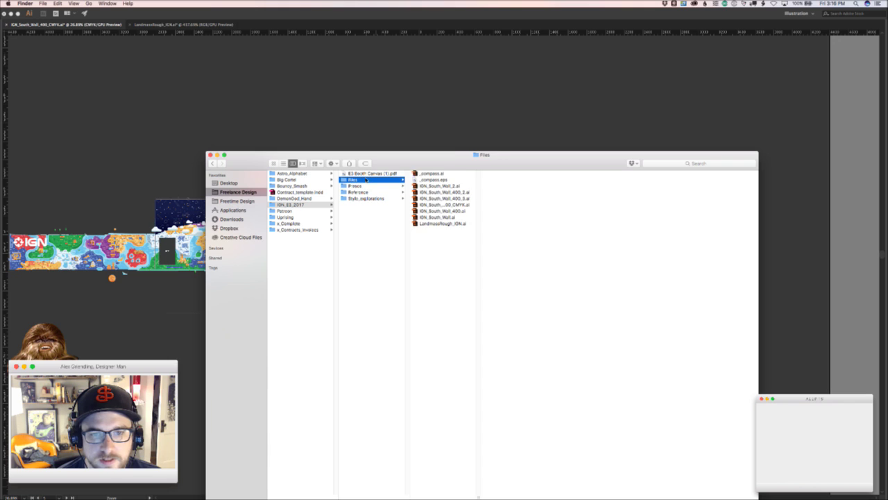
left_click(445, 205)
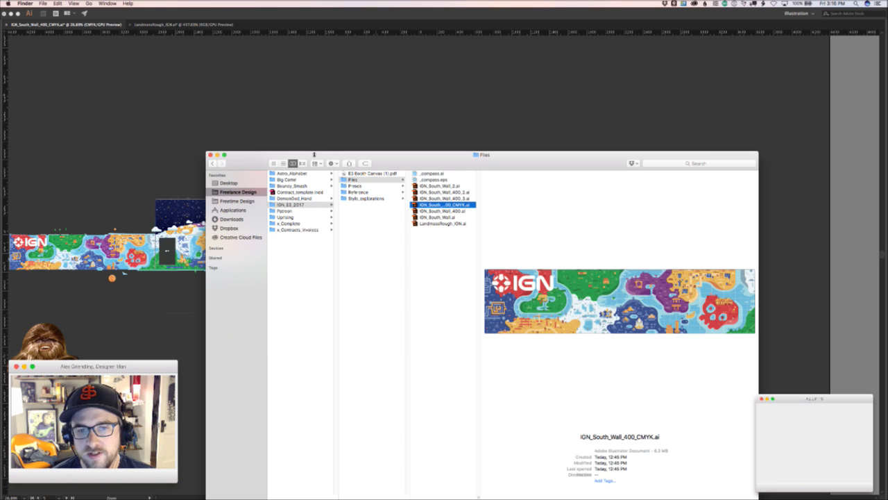
left_click(416, 108)
- Move the small orange rectangle into the empty area beside the road loop's checkered end
left_click_drag(526, 262, 614, 208)
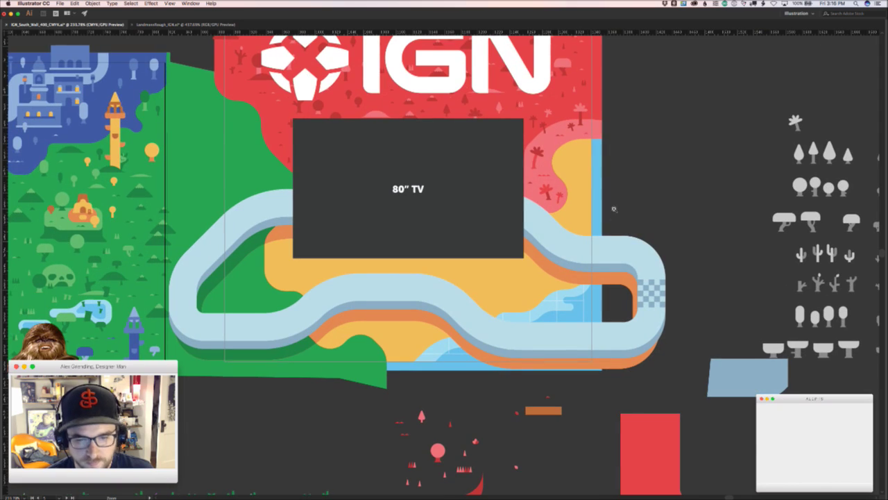
scroll(614, 208, "down", 5)
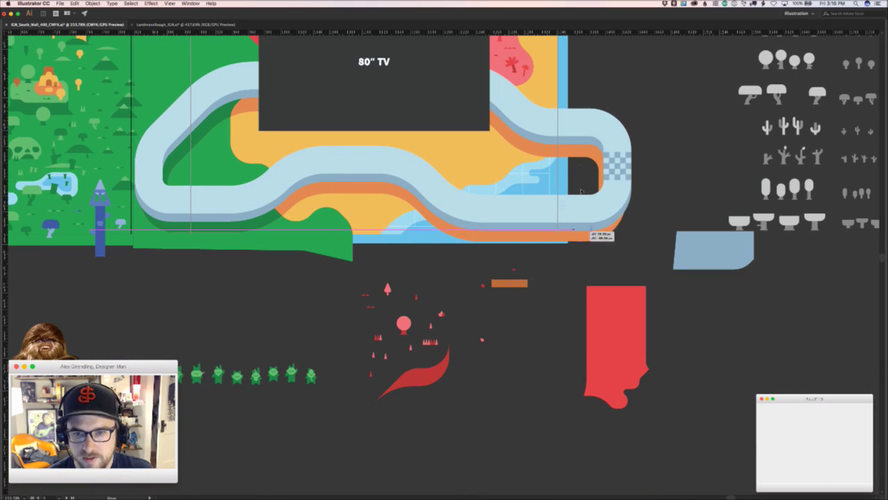
left_click_drag(573, 229, 646, 124)
left_click_drag(652, 130, 584, 143)
left_click_drag(603, 204, 515, 238)
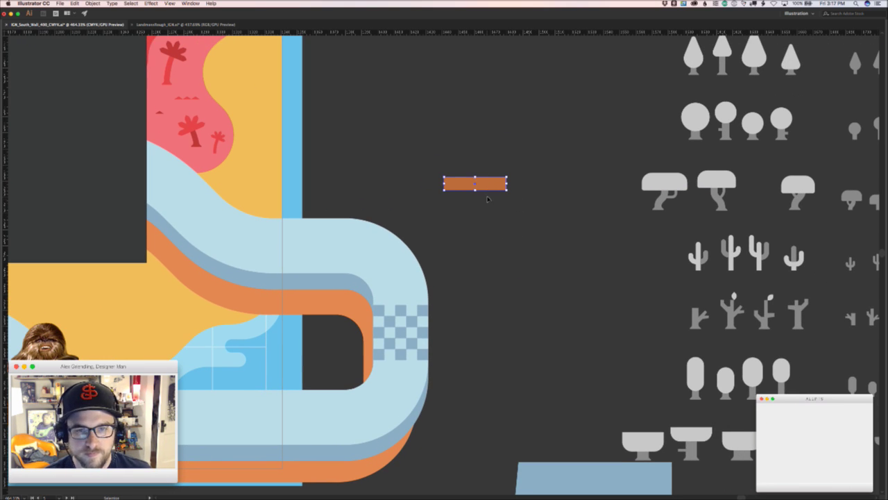
- Switch to Chrome and run a Google image search for "wipeout game ships"
key("super+Tab")
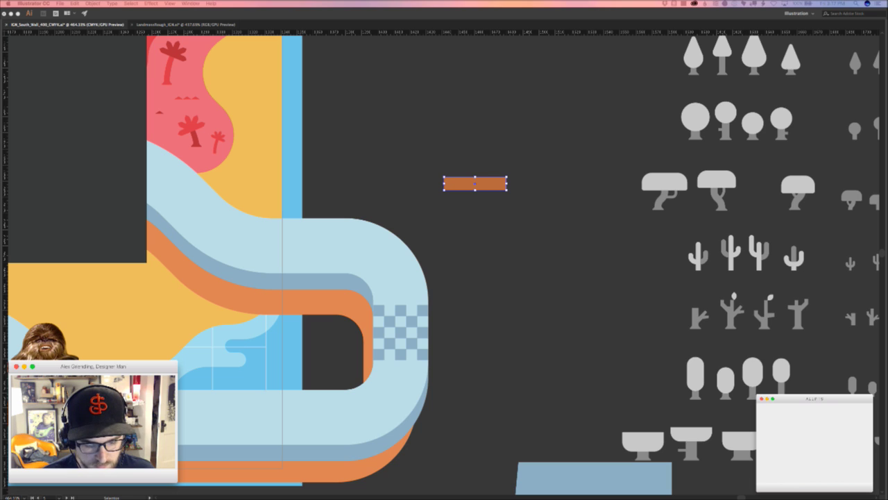
key("super+Tab")
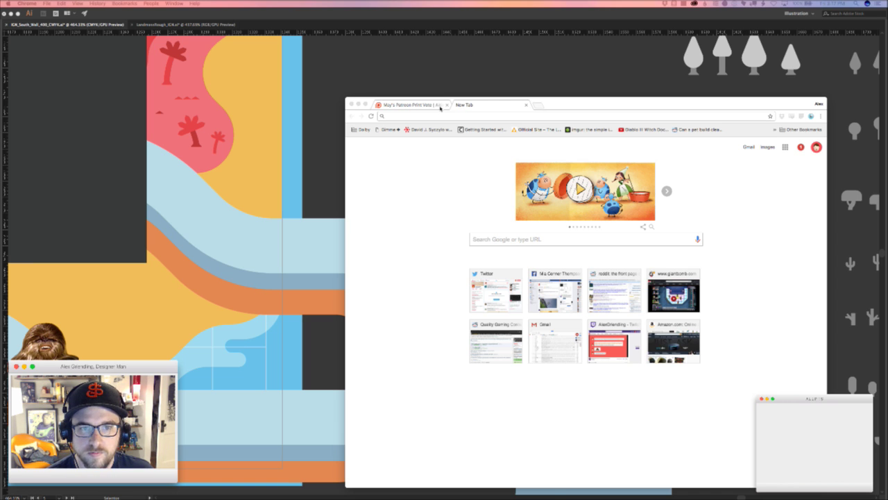
left_click(456, 111)
type("wipeout game ships")
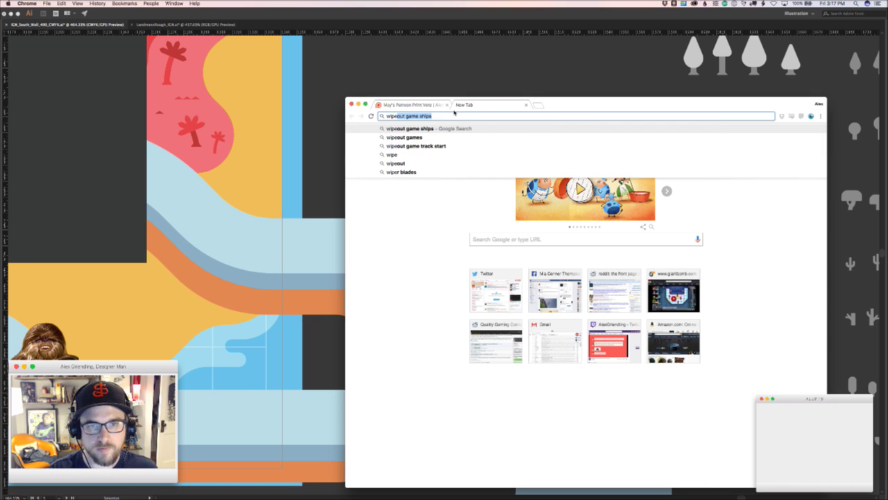
key("Return")
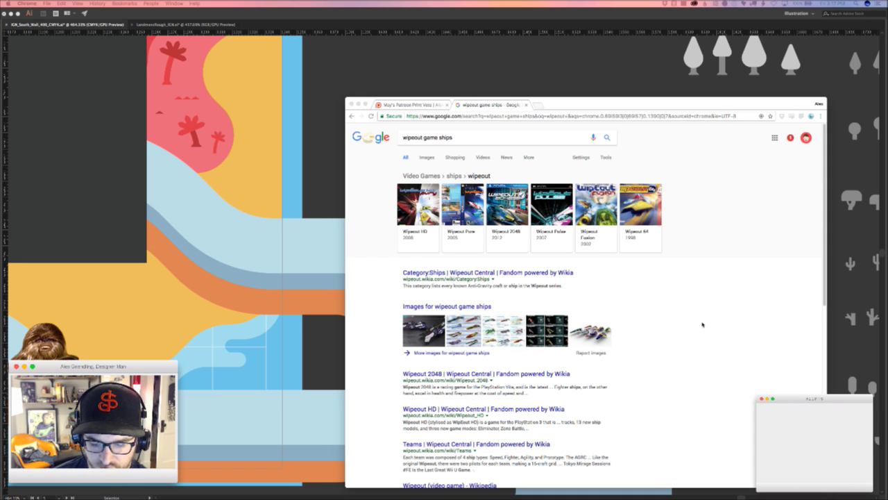
left_click(426, 157)
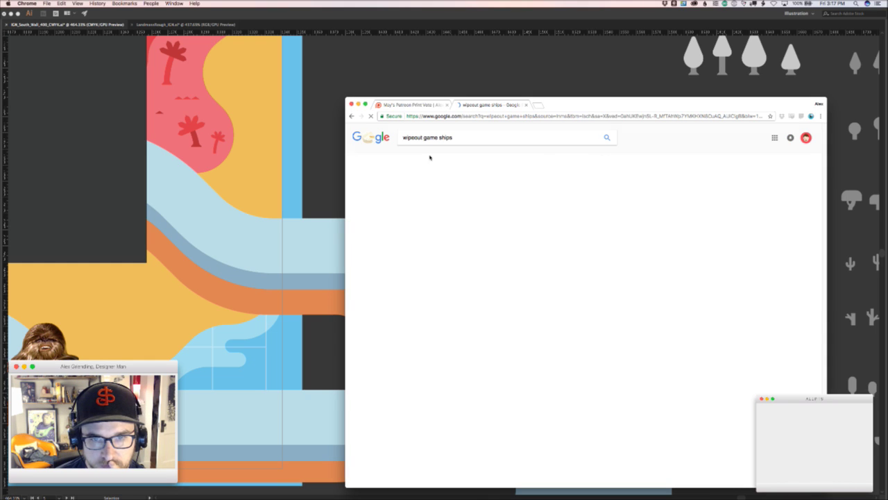
left_click_drag(628, 104, 631, 96)
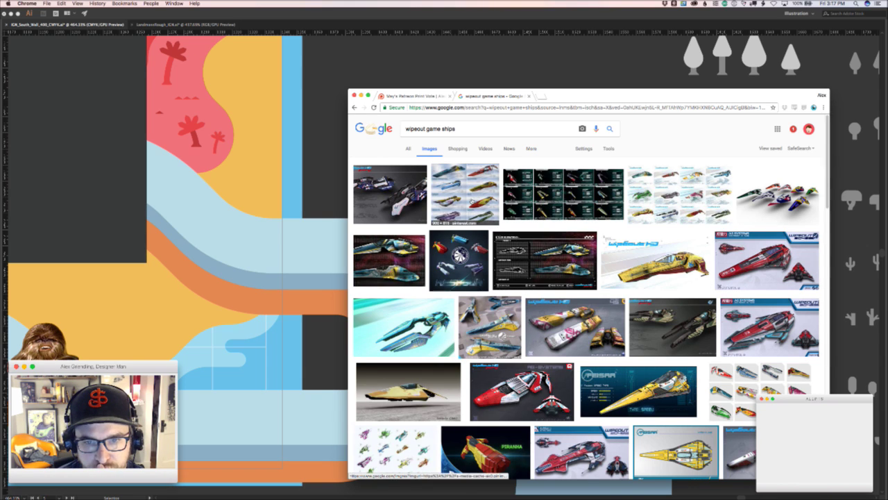
- Open the reference sheet of eight Wipeout ships at full size and place it in the Illustrator document
left_click(471, 200)
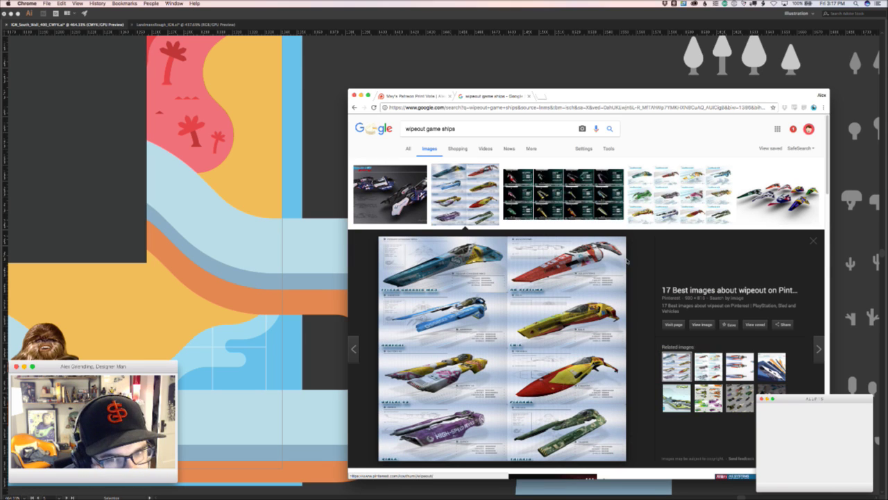
left_click(701, 324)
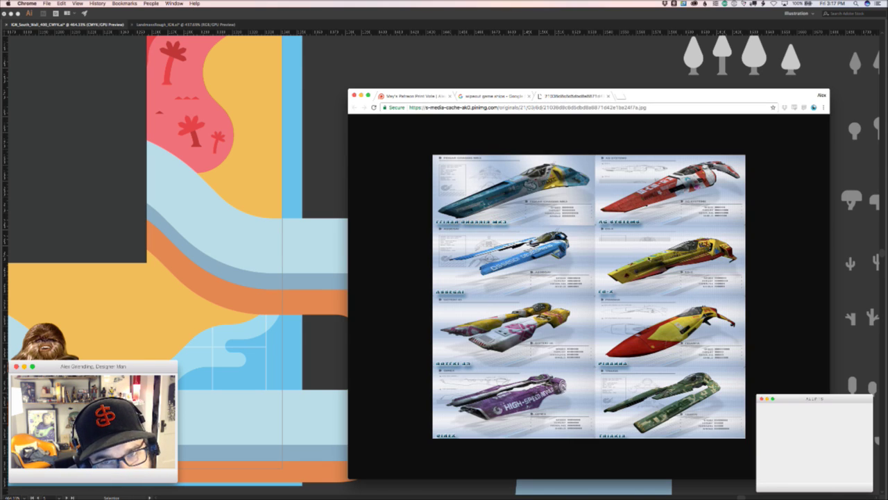
left_click_drag(571, 269, 491, 54)
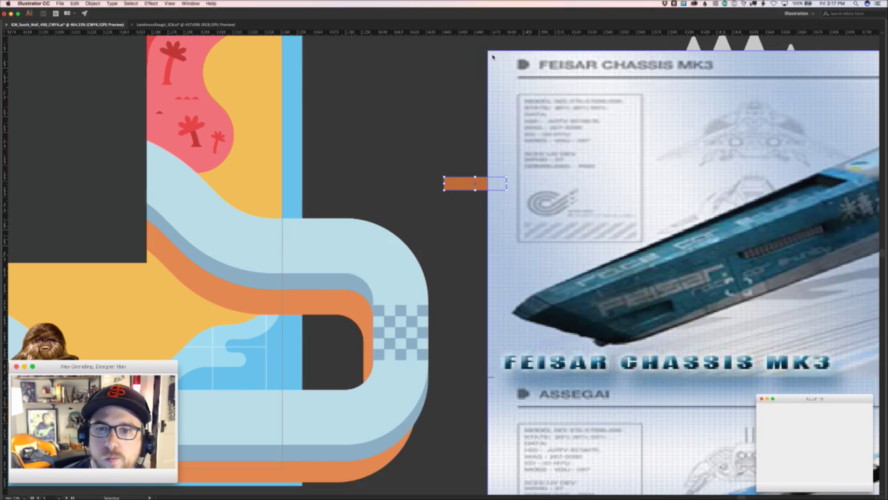
- Scale the ship reference sheet down to a small thumbnail in the empty space below the artwork
left_click_drag(630, 260, 375, 285)
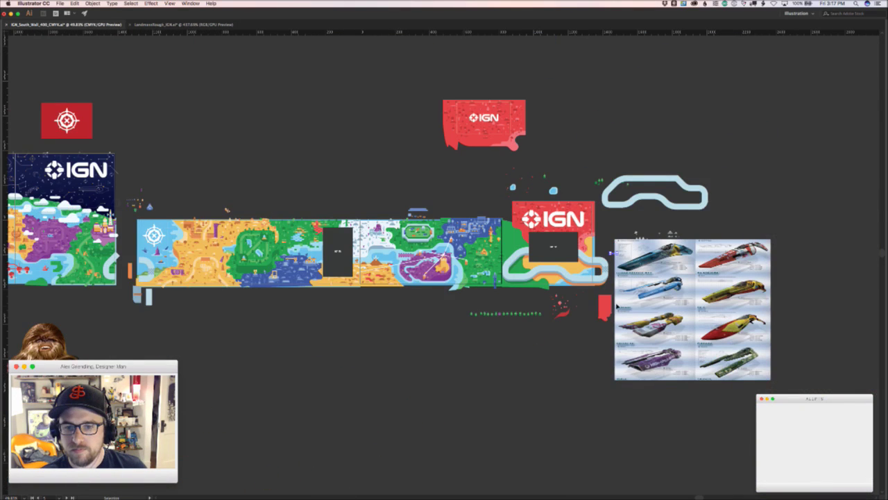
left_click_drag(671, 297, 446, 297)
left_click_drag(548, 238, 414, 360)
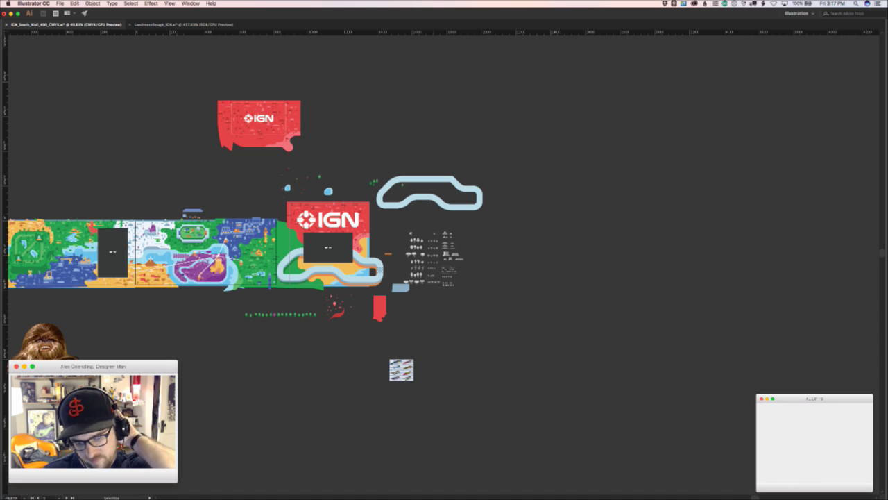
- Move the ship reference sheet up between the IGN panel and the grey tree symbols
key("super+Tab")
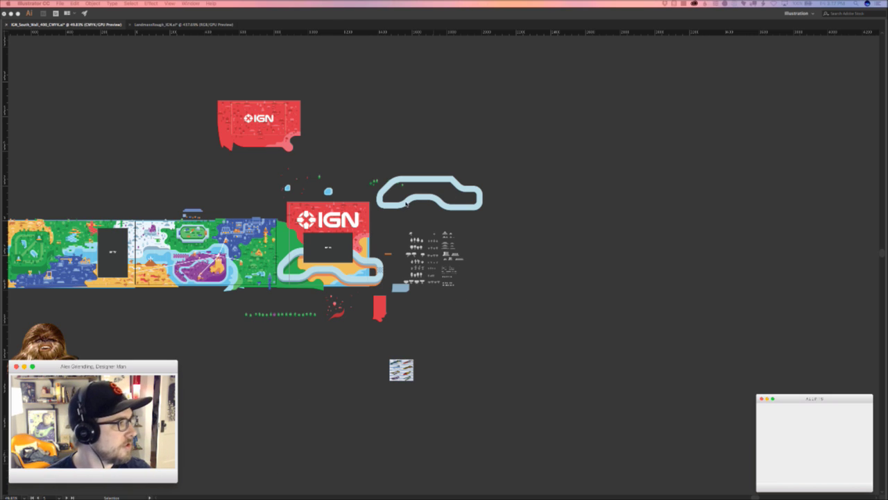
left_click(434, 189)
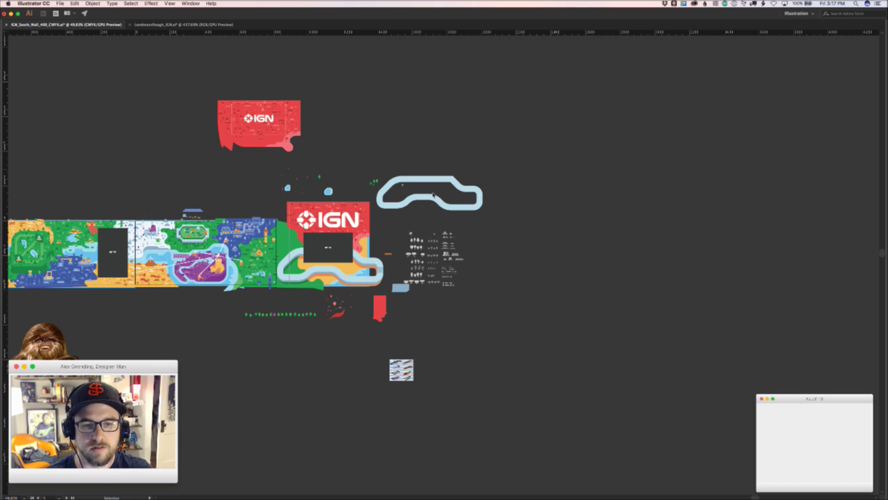
scroll(405, 257, "up", 6)
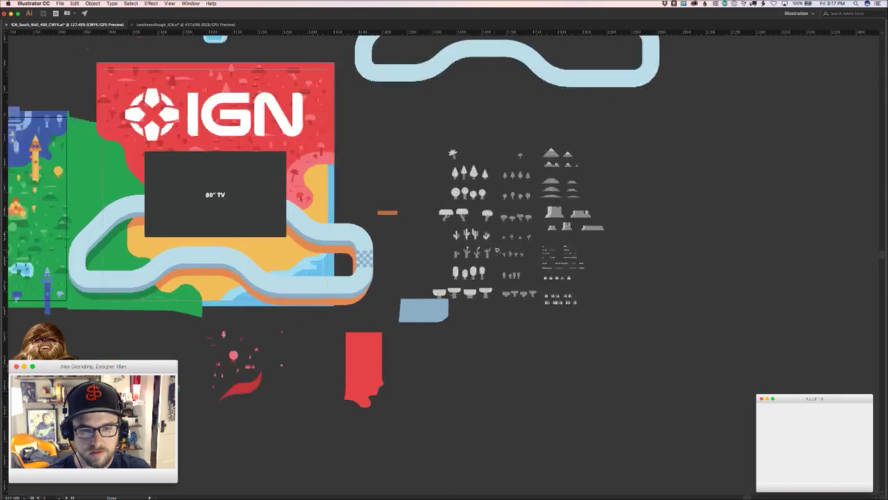
left_click_drag(431, 416, 409, 194)
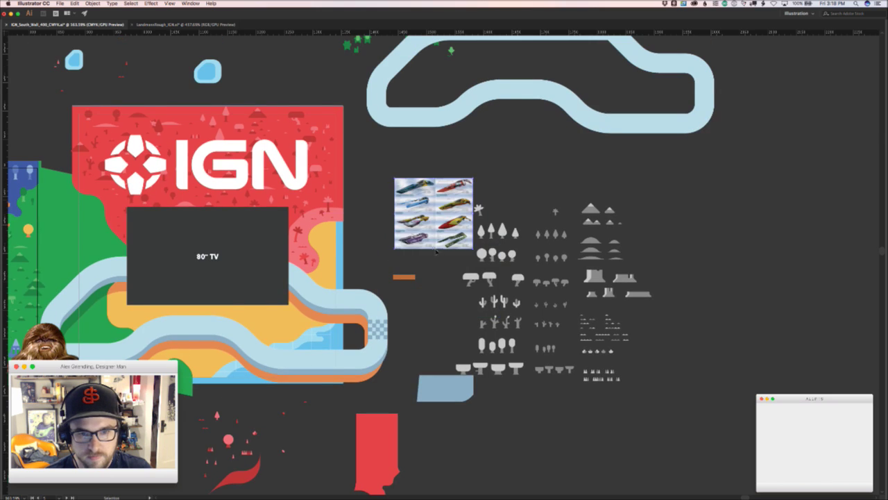
- Move the small orange rectangle closer to the lower edge of the ship reference sheet
left_click_drag(390, 266, 376, 386)
scroll(380, 397, "up", 5)
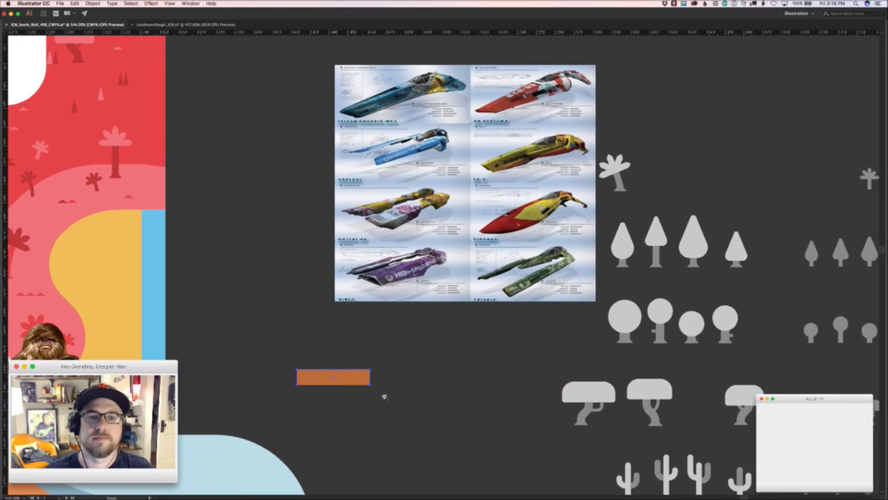
scroll(379, 444, "down", 3)
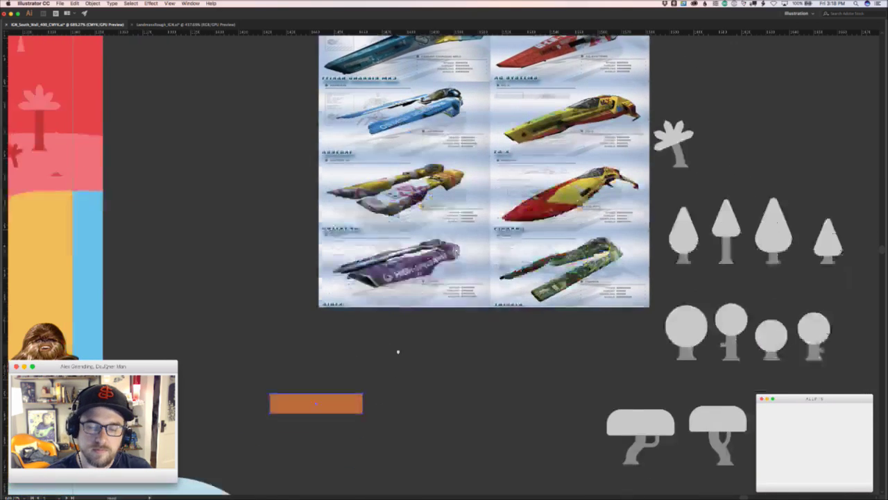
scroll(329, 388, "down", 3)
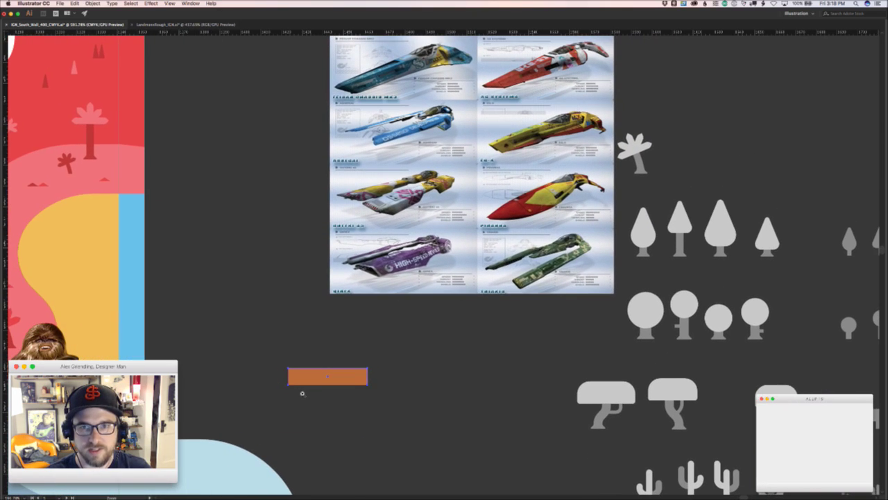
scroll(370, 395, "down", 5)
left_click_drag(351, 373, 443, 320)
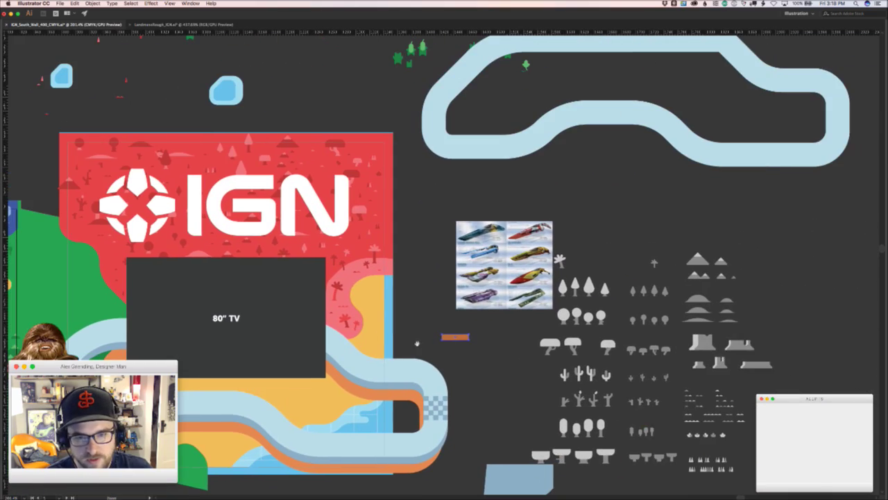
- Copy the tapered red boom from beneath the sail of the small ship on the ocean map
left_click_drag(77, 377, 705, 363)
left_click_drag(127, 392, 693, 334)
scroll(692, 335, "left", 15)
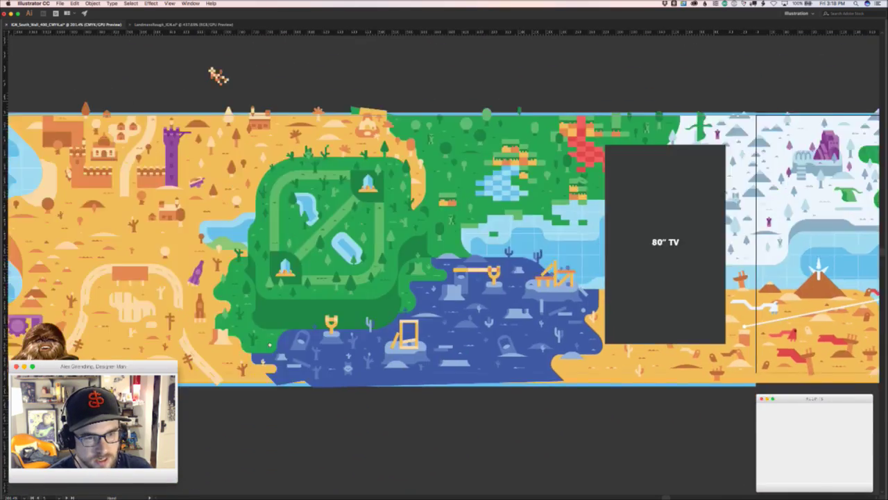
scroll(446, 349, "up", 4)
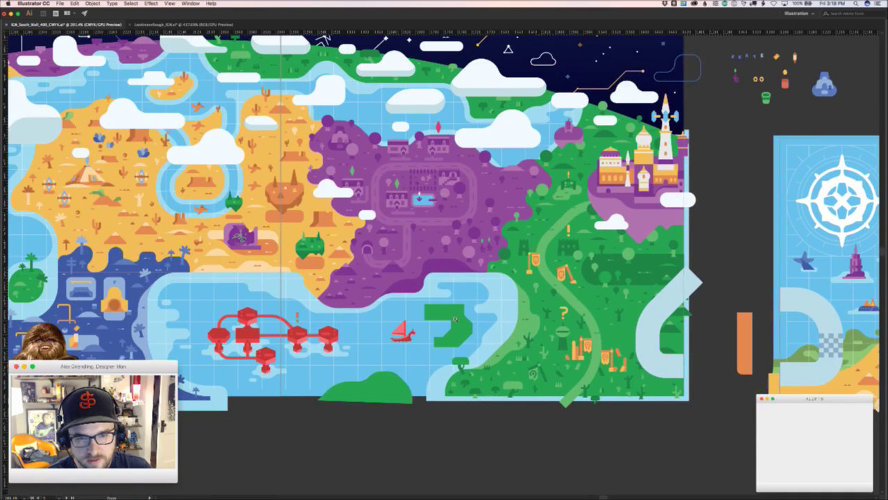
scroll(396, 339, "up", 5)
left_click_drag(423, 318, 425, 317)
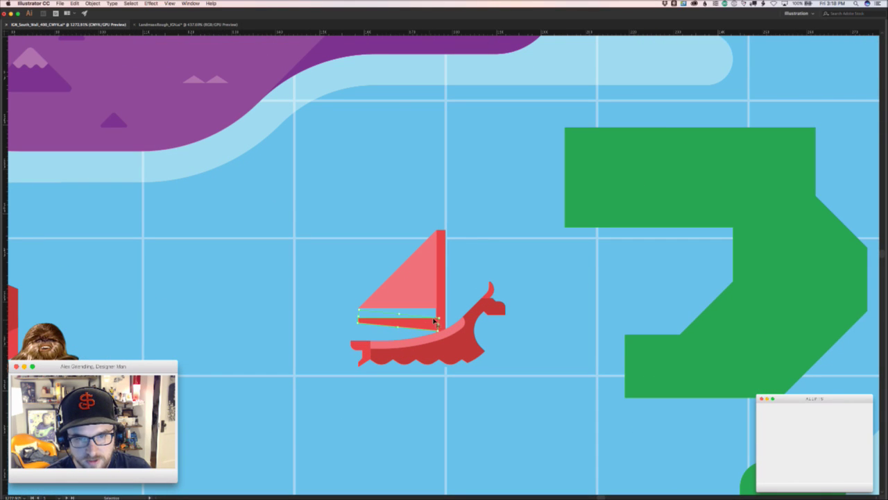
key("super+z")
- Paste the red boom near the ship references and place it, flipped vertically, just above the small orange rectangle
left_click_drag(677, 289, 458, 316)
left_click_drag(867, 345, 336, 332)
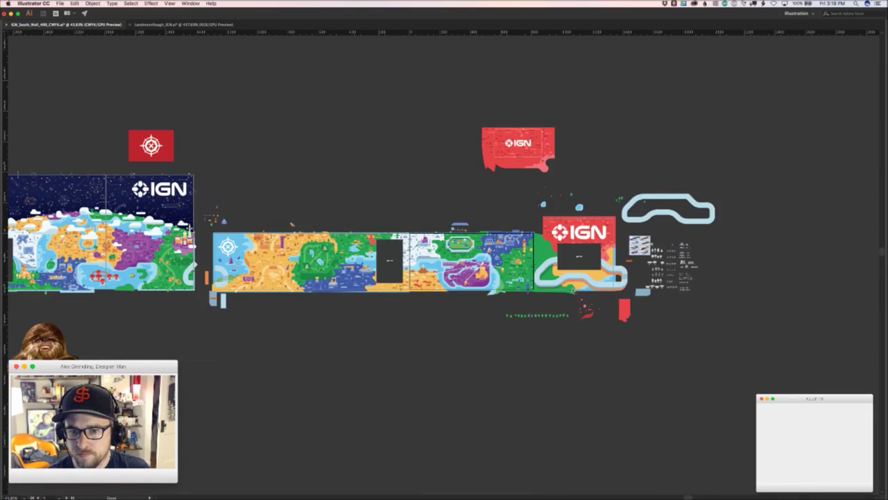
scroll(574, 290, "up", 5)
scroll(555, 278, "right", 8)
scroll(541, 271, "up", 3)
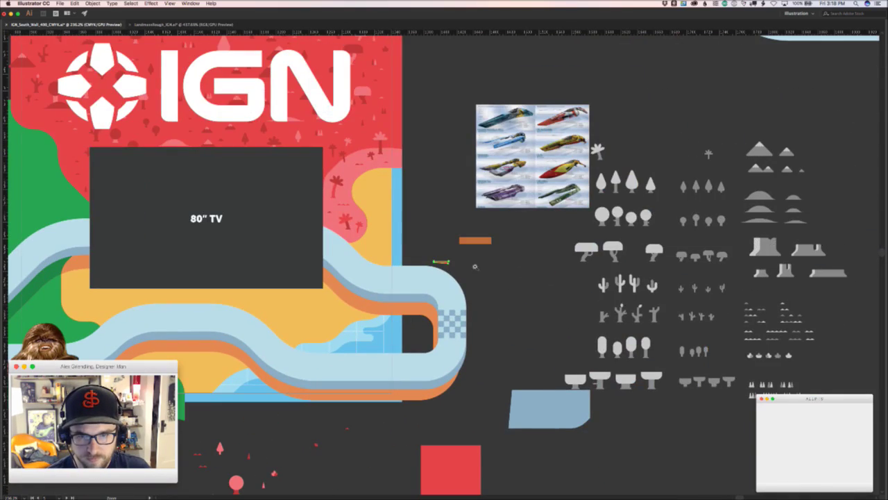
scroll(470, 257, "up", 3)
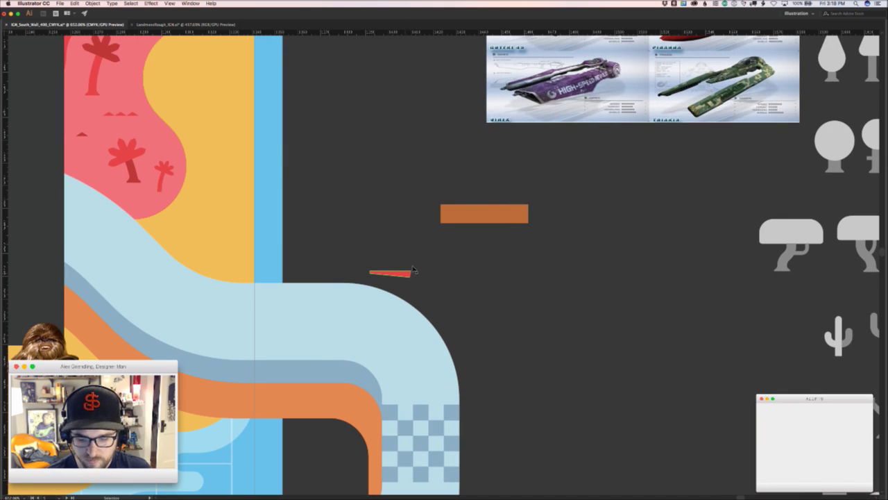
left_click_drag(410, 273, 483, 192)
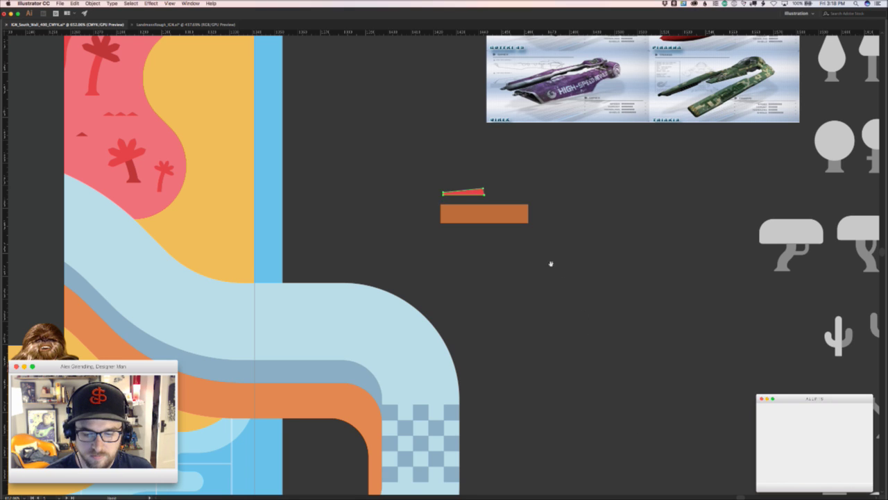
left_click_drag(549, 262, 492, 355)
left_click_drag(429, 290, 489, 248)
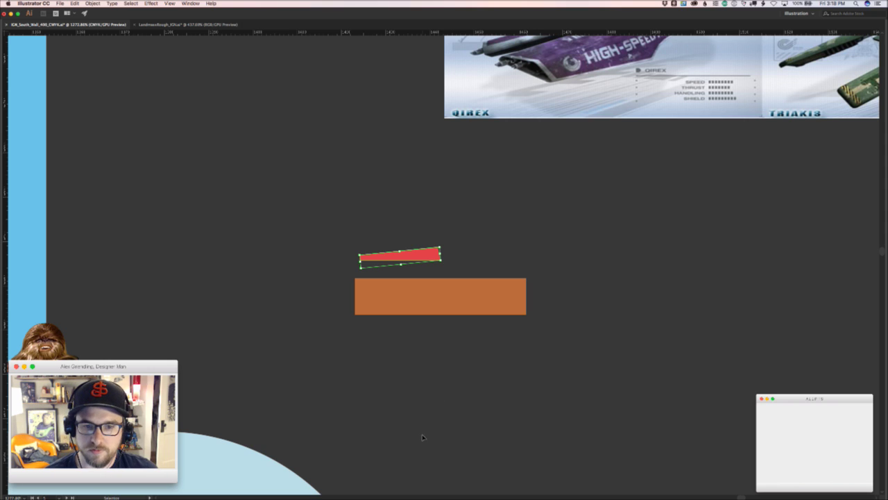
- Snap the red wedge onto the orange rectangle's upper-left corner and move its upper rear point outward to steepen the rear edge
left_click(458, 256)
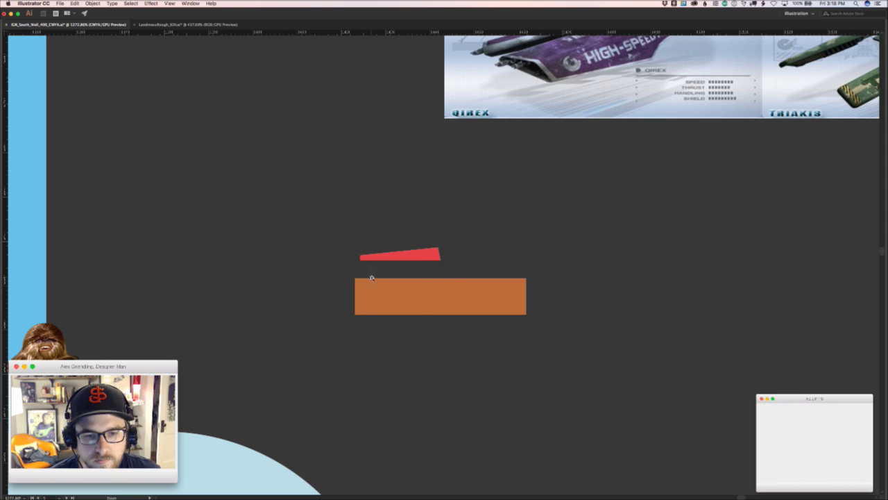
left_click_drag(373, 278, 418, 264)
key("v")
left_click(340, 233)
key("a")
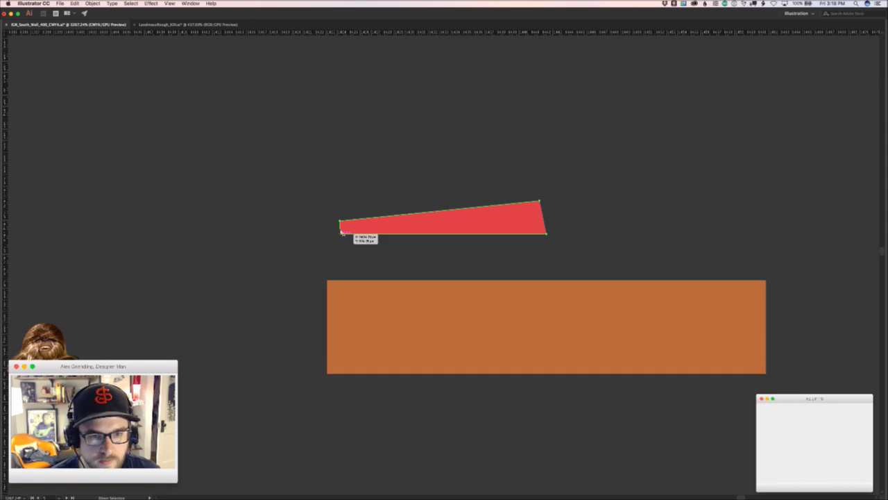
left_click_drag(340, 234, 333, 281)
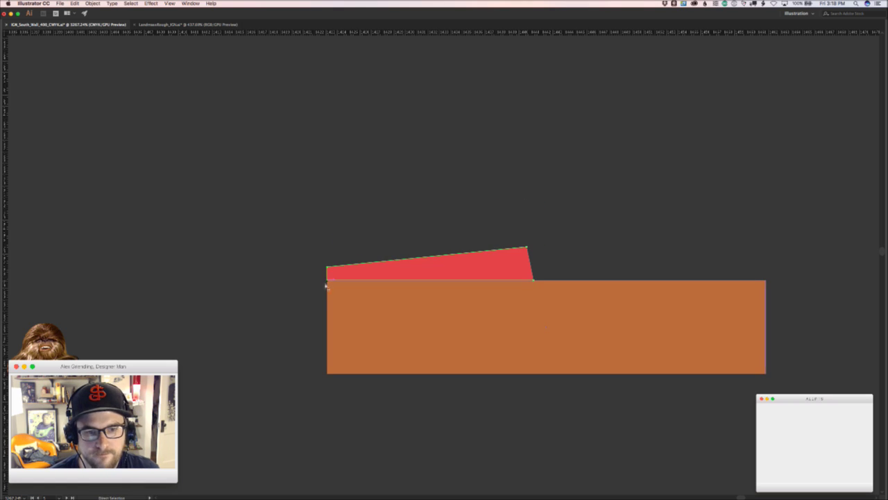
left_click_drag(528, 248, 533, 244)
left_click(559, 249)
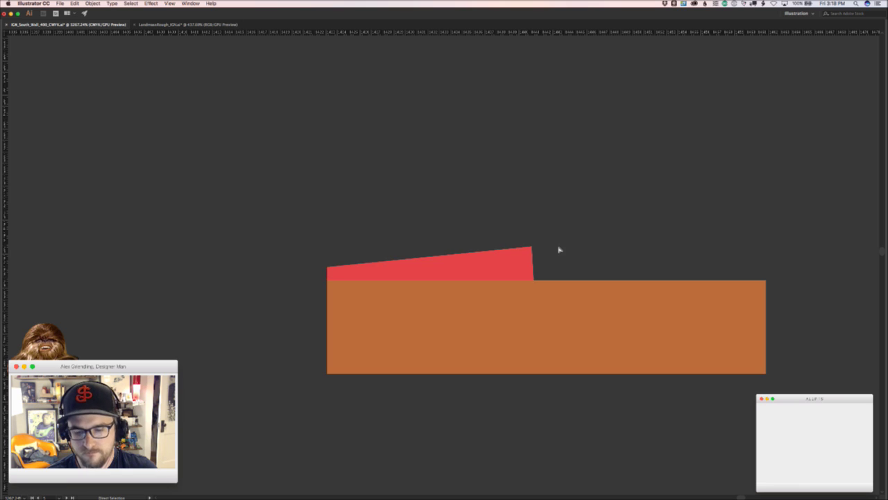
- Raise the orange rectangle's lower edge to make a thin bar and give the red wedge the same orange fill
left_click_drag(563, 246, 513, 257)
left_click_drag(512, 288, 428, 320)
left_click(424, 357)
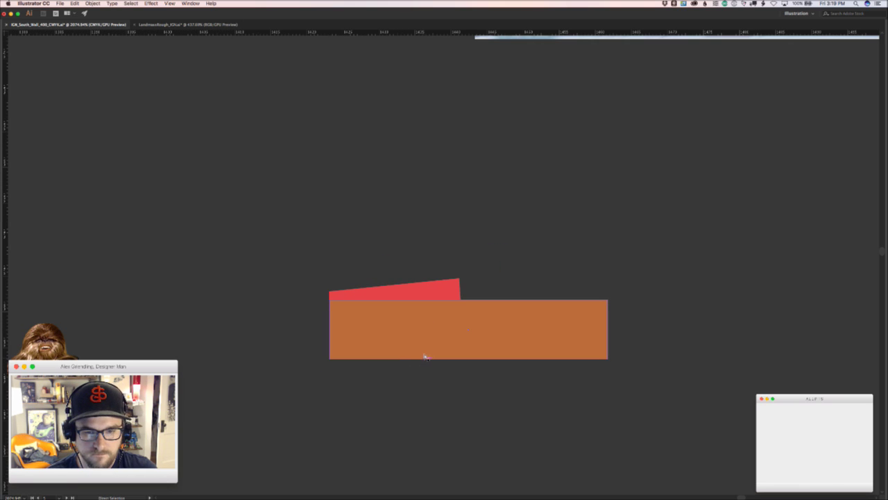
left_click_drag(425, 356, 431, 321)
key("i")
left_click(495, 312)
key("v")
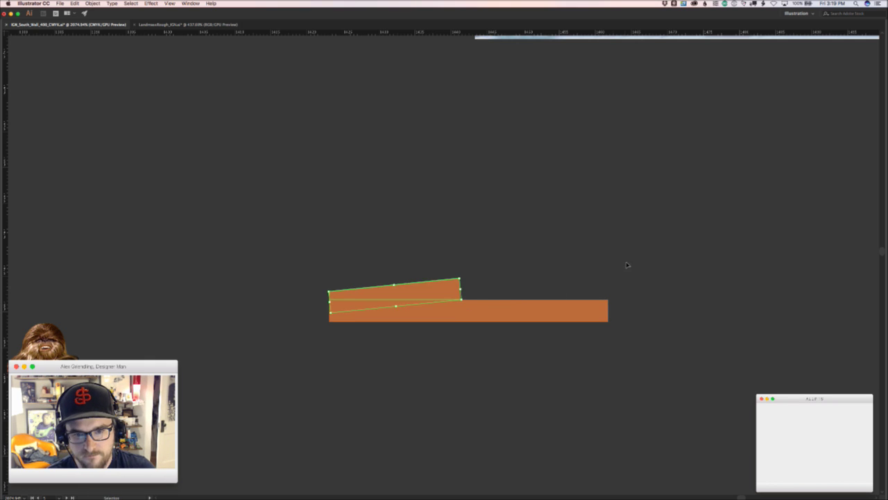
- Round the lower front corner of the thin orange bar to form the ship's nose
key("z")
left_click_drag(594, 275, 299, 407)
left_click_drag(414, 372, 451, 361)
key("a")
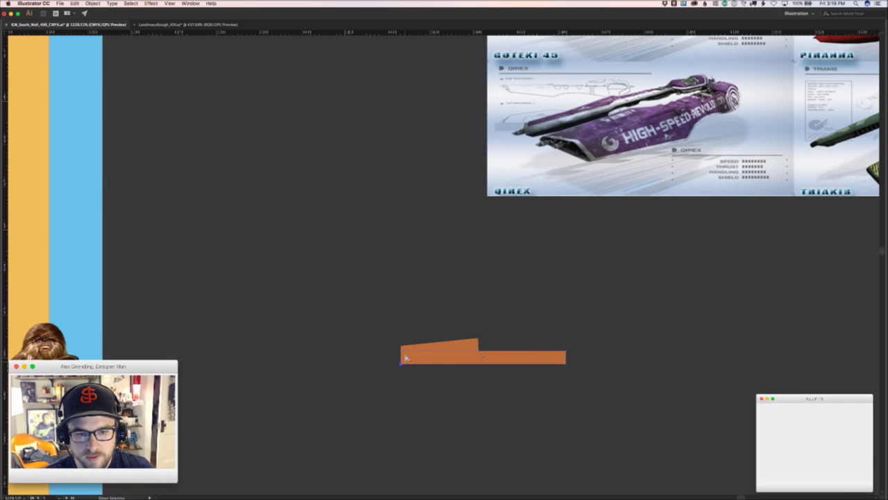
scroll(376, 403, "right", 3)
scroll(376, 402, "up", 1)
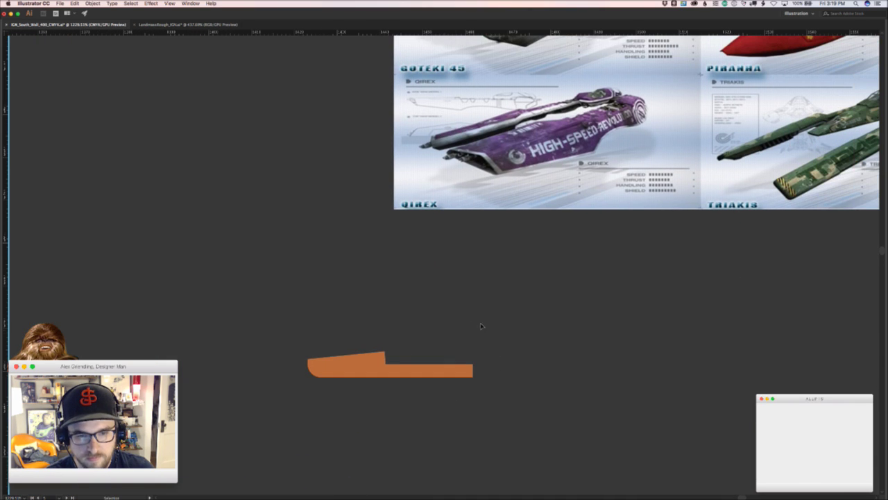
- Shorten the lower bar to the length of the upper wedge and align both rear edges vertically
left_click_drag(470, 322, 404, 393)
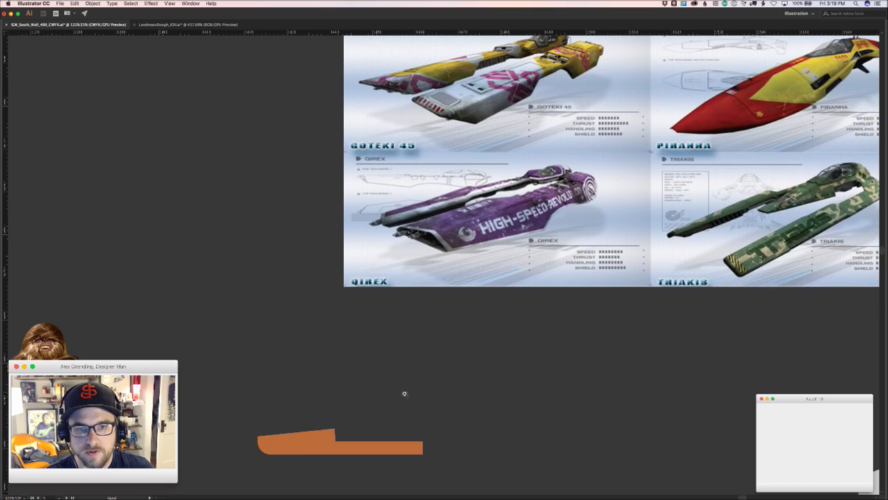
left_click_drag(300, 448, 360, 401)
scroll(360, 401, "down", 2)
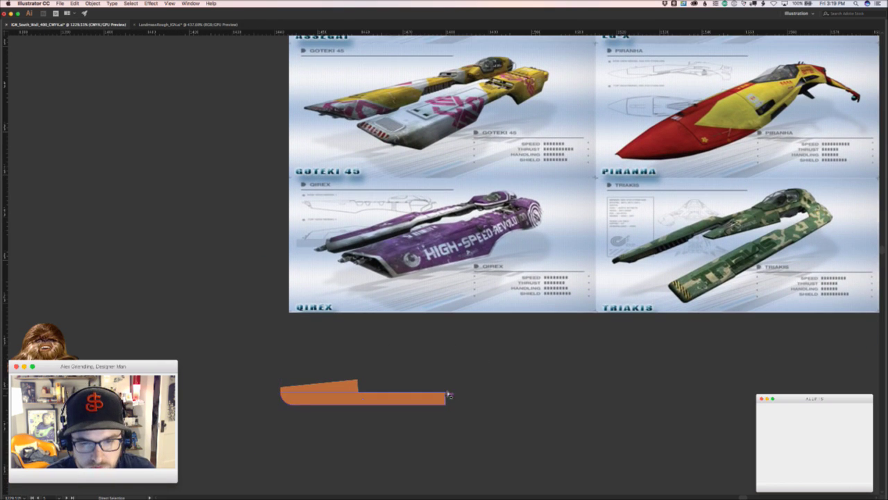
scroll(370, 393, "up", 5)
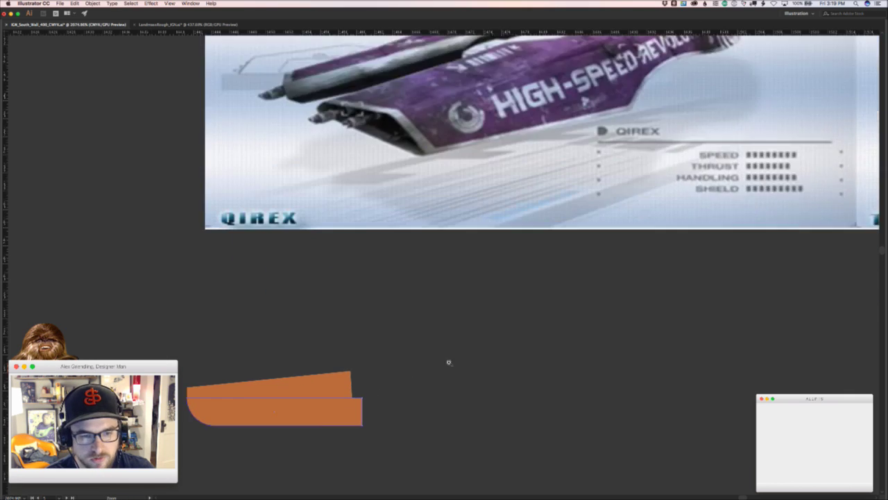
left_click_drag(348, 363, 362, 360)
left_click_drag(348, 401, 368, 297)
- Draw an orange tail piece with the Pen tool, slanting down from the hull's lower rear corner and rising to hull height
key("p")
left_click(329, 353)
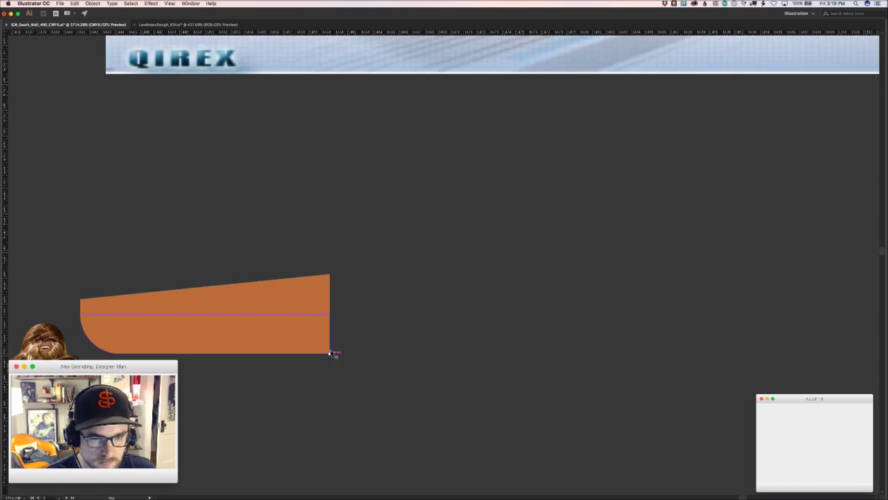
left_click(357, 381)
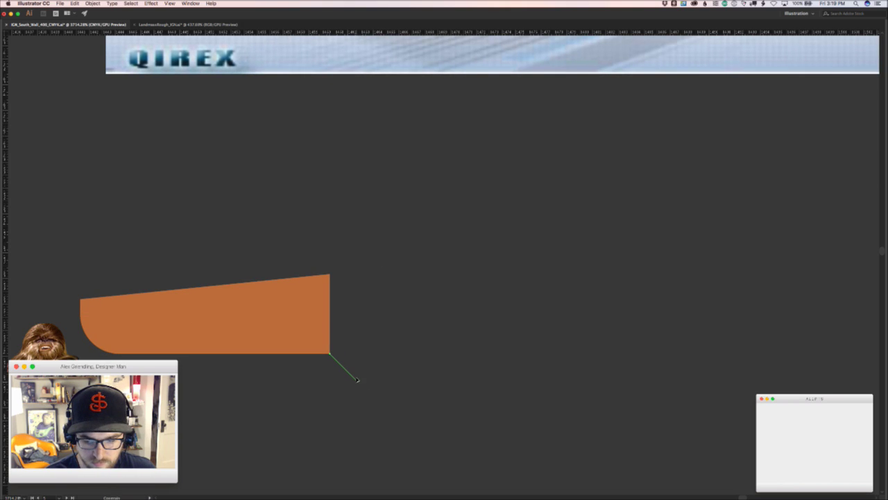
left_click(445, 380)
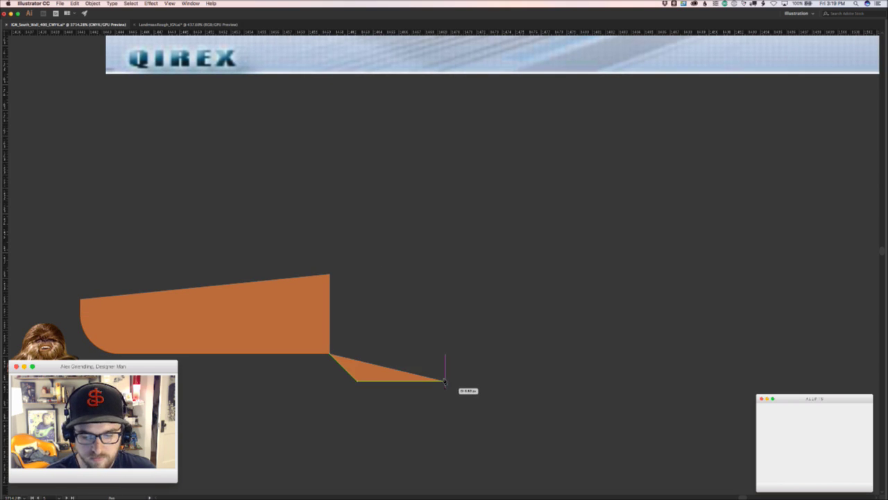
left_click(445, 274)
key("v")
key("z")
left_click_drag(468, 290, 417, 301)
scroll(431, 281, "down", 5)
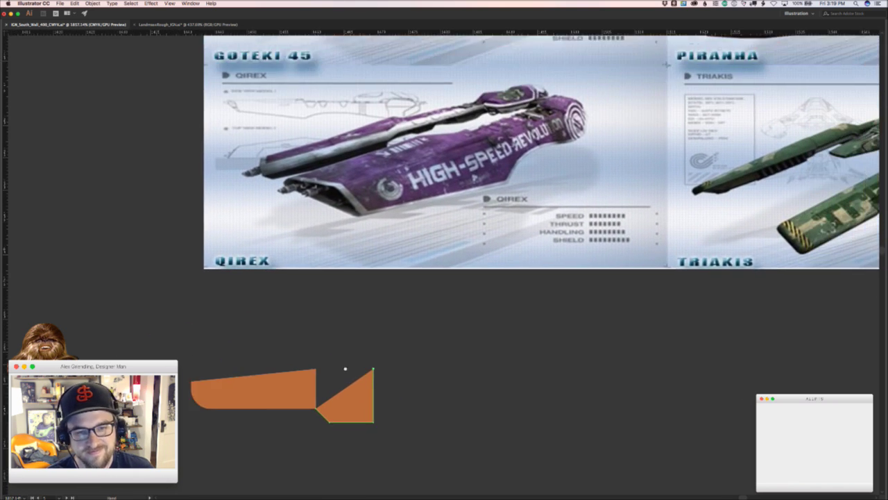
- Move the hull and tail pieces together up beside the Feisar and Assegai references
scroll(289, 414, "down", 2)
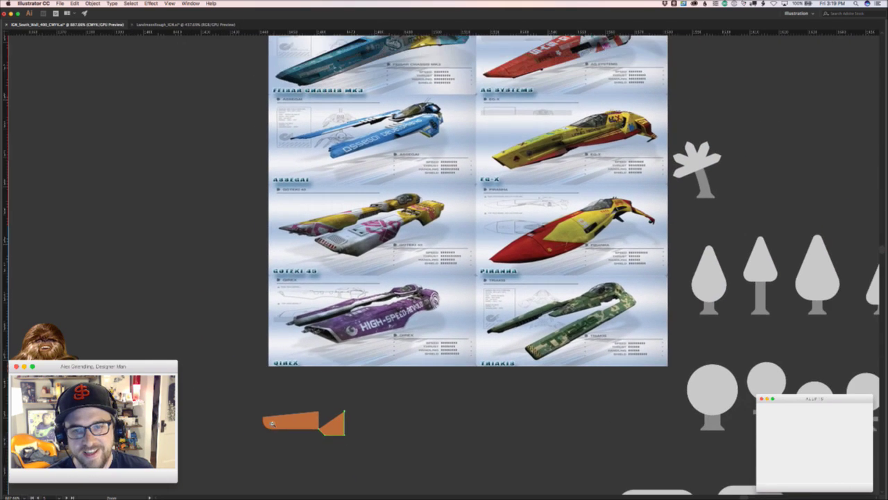
scroll(295, 416, "up", 1)
left_click(297, 428, "shift")
left_click_drag(297, 429, 286, 134)
scroll(303, 150, "up", 5)
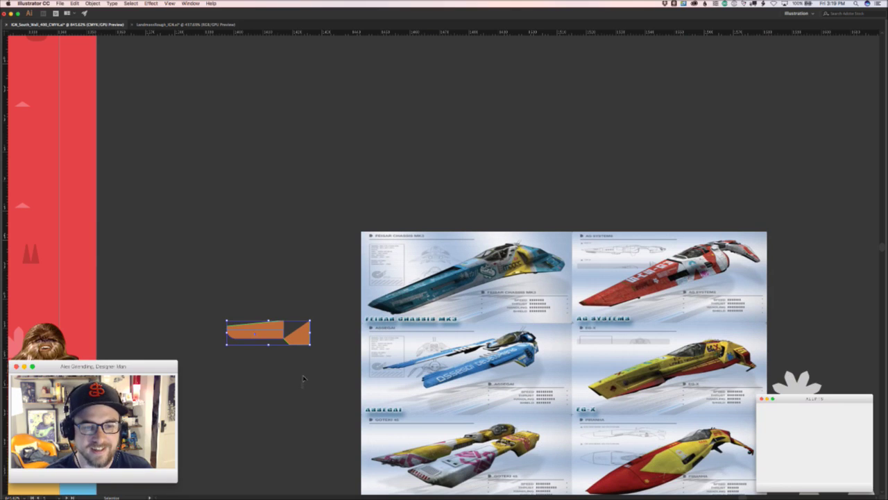
left_click(303, 377)
- Draw a raised orange cockpit block with the Pen tool, sloping up from the hull and filling the gap to the tail
key("z")
left_click_drag(275, 342, 328, 358)
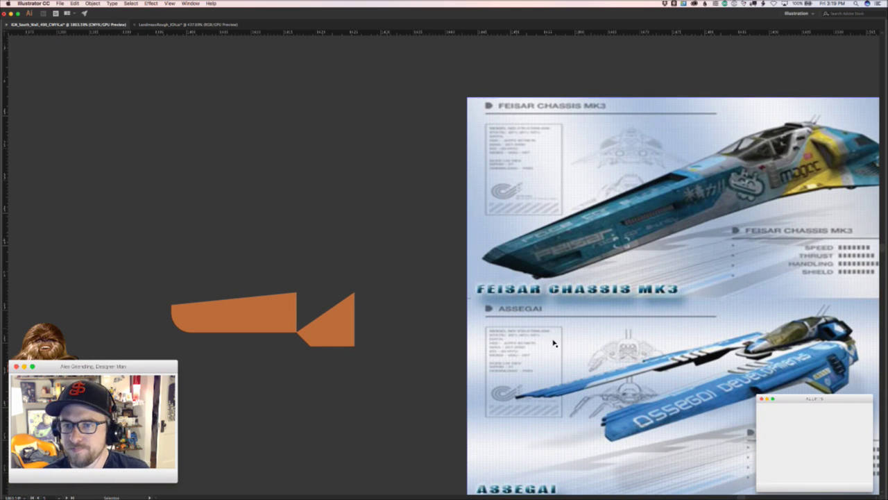
scroll(400, 319, "right", 2)
scroll(400, 319, "down", 1)
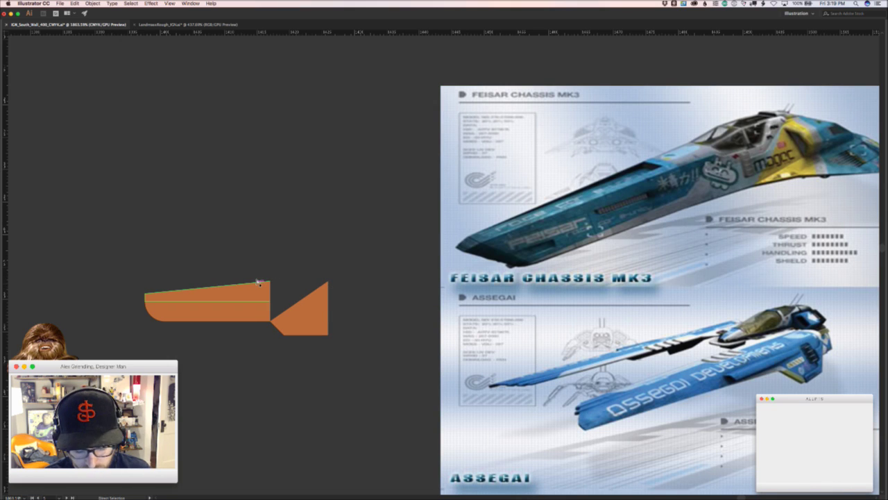
key("p")
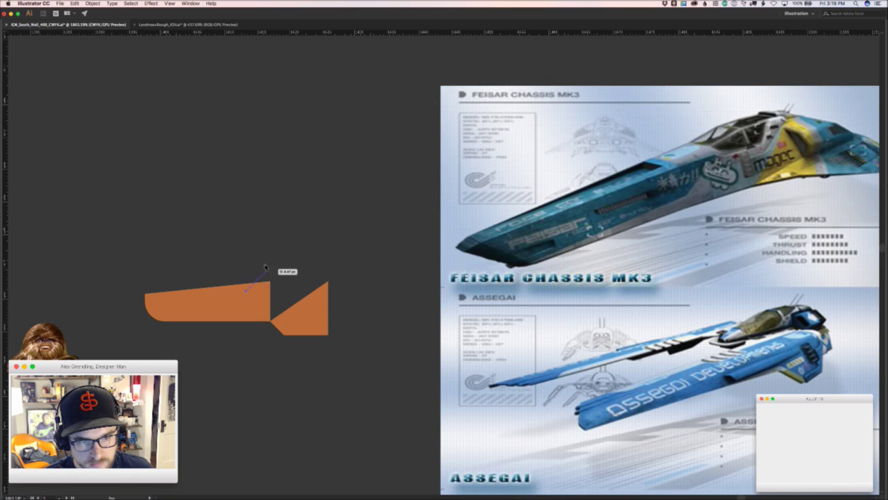
left_click(270, 267)
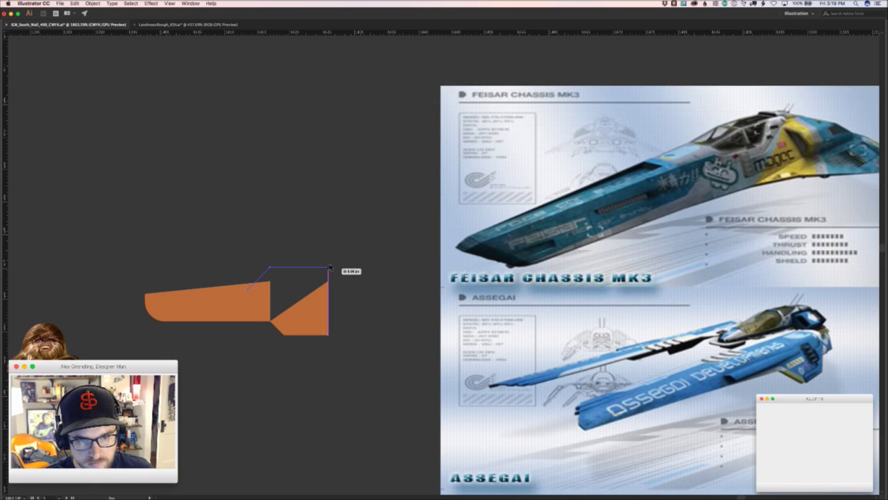
left_click(330, 267)
left_click(328, 309)
left_click(270, 320)
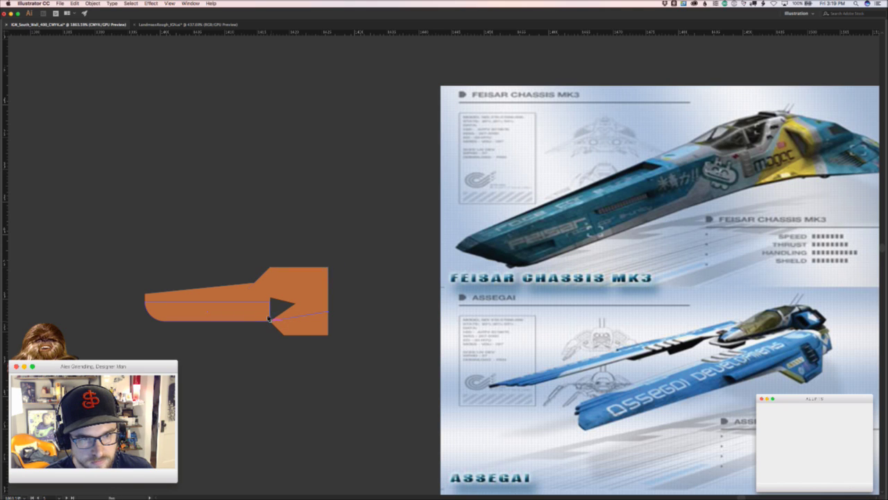
left_click(247, 291)
left_click(270, 268)
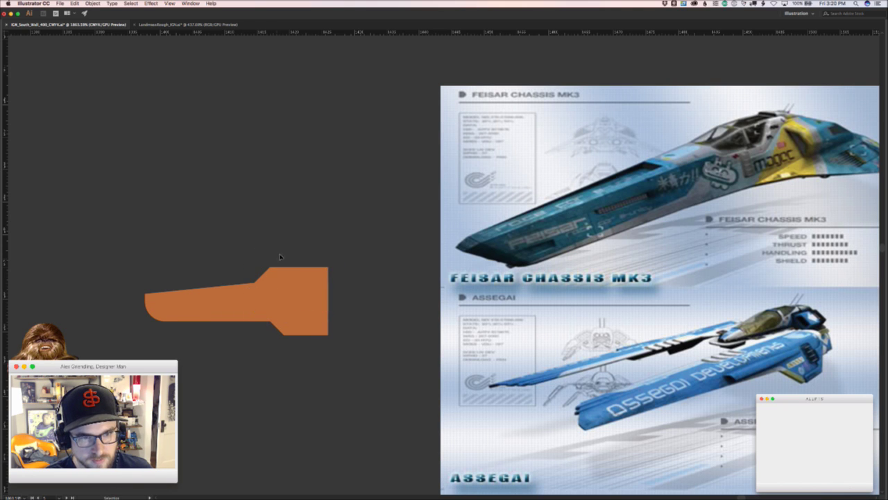
- Shift the raised cockpit block forward along the hull, leaving the tail fin exposed behind it
left_click_drag(301, 269, 282, 269)
left_click(290, 236)
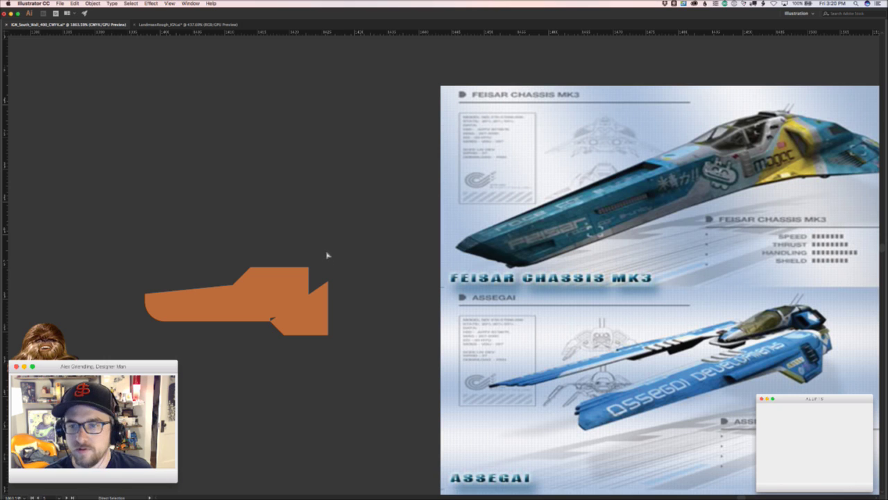
scroll(320, 264, "right", 1)
left_click_drag(292, 280, 286, 280)
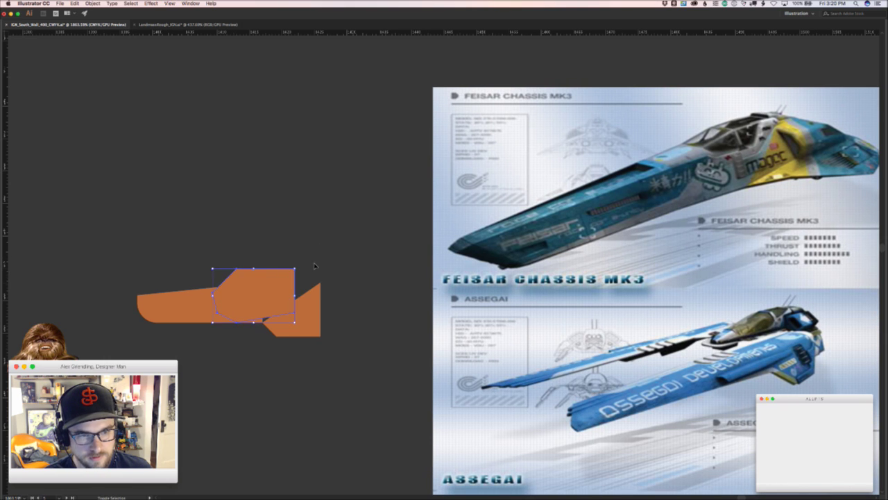
left_click(317, 266)
key("a")
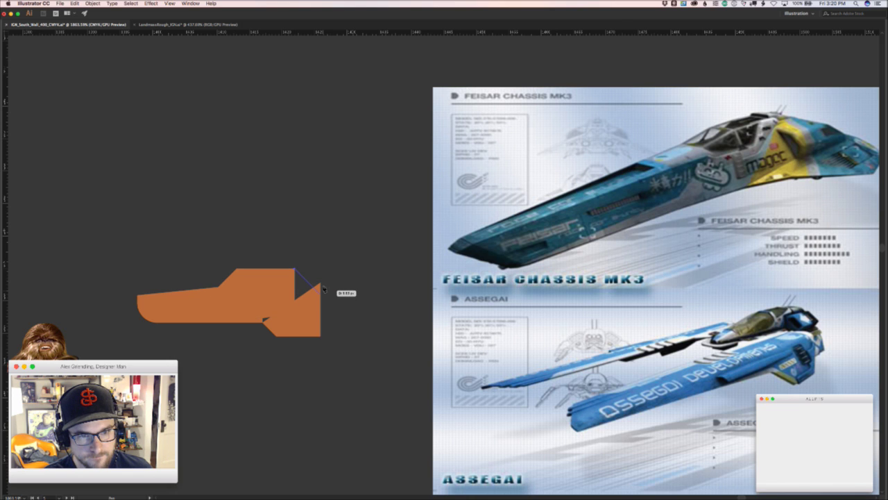
scroll(321, 286, "up", 4)
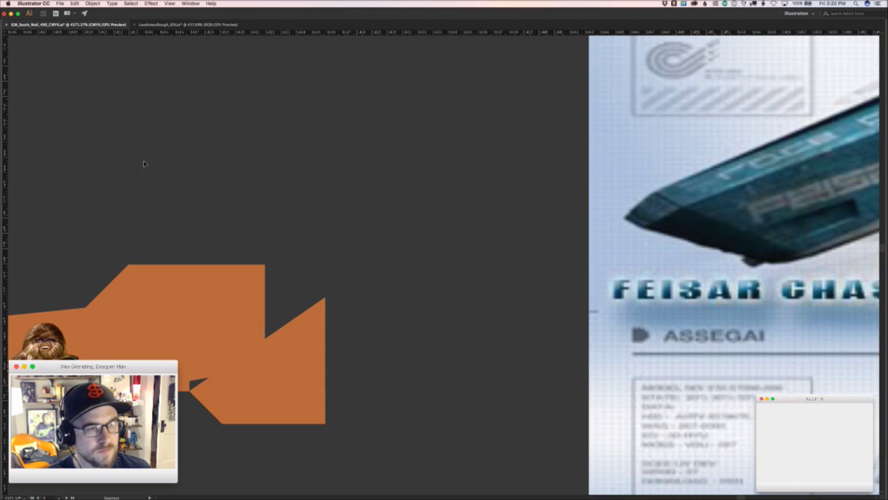
- Draw a horizontal line from the cockpit block's upper rear corner to above the tail fin's rear edge, and try rotating it about 11.2°
key("Tab")
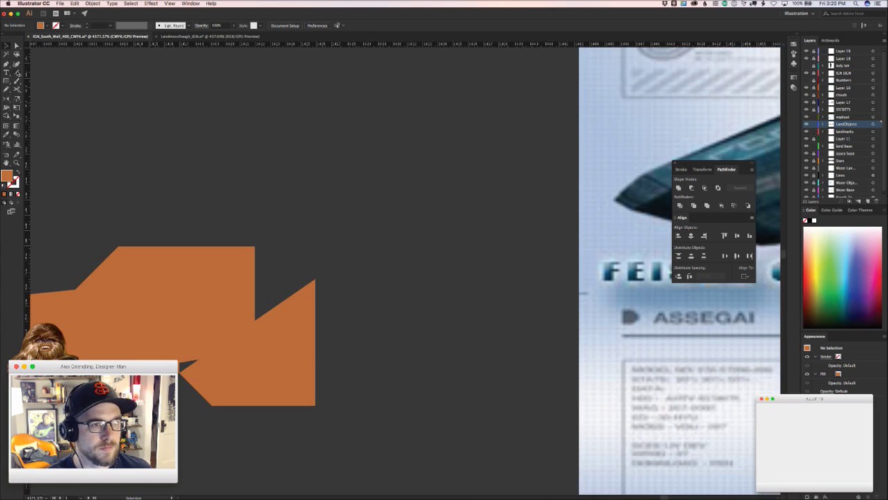
key("\\")
left_click_drag(254, 246, 315, 247)
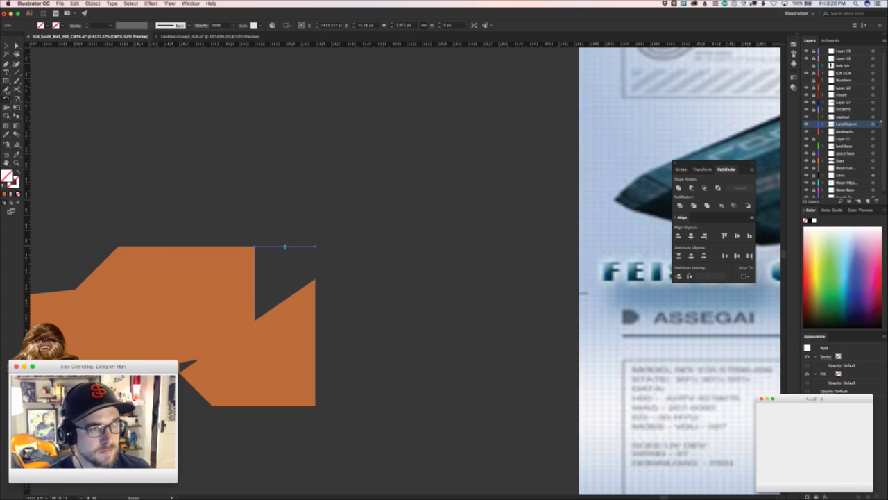
double_click(6, 99)
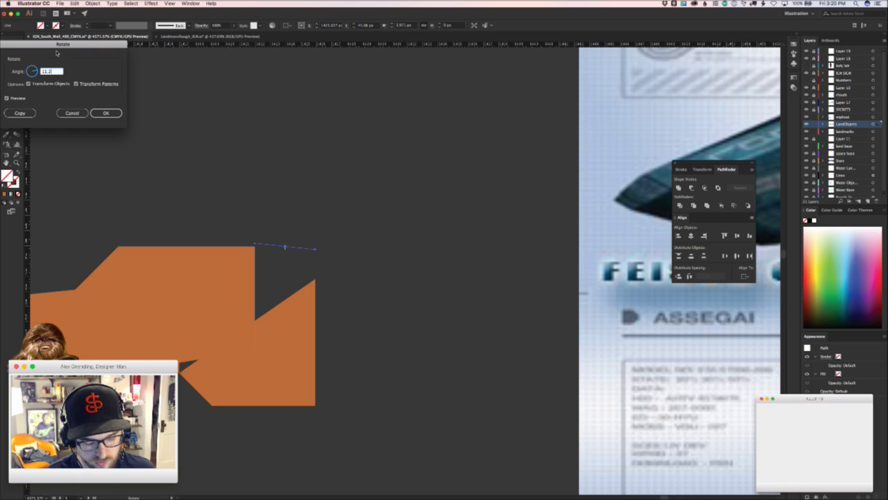
key("Return")
key("super+z")
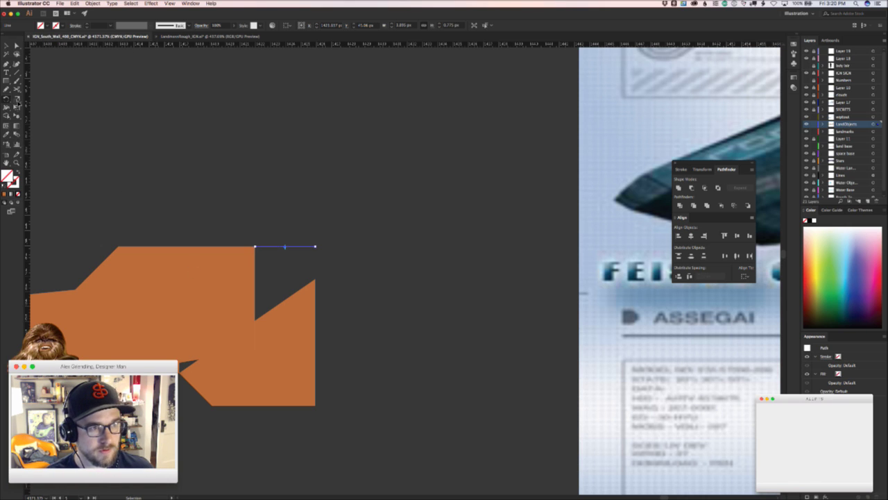
- Rotate and reflect the line so it slopes about 22° down toward the rear from the cockpit block's upper rear corner
double_click(6, 99)
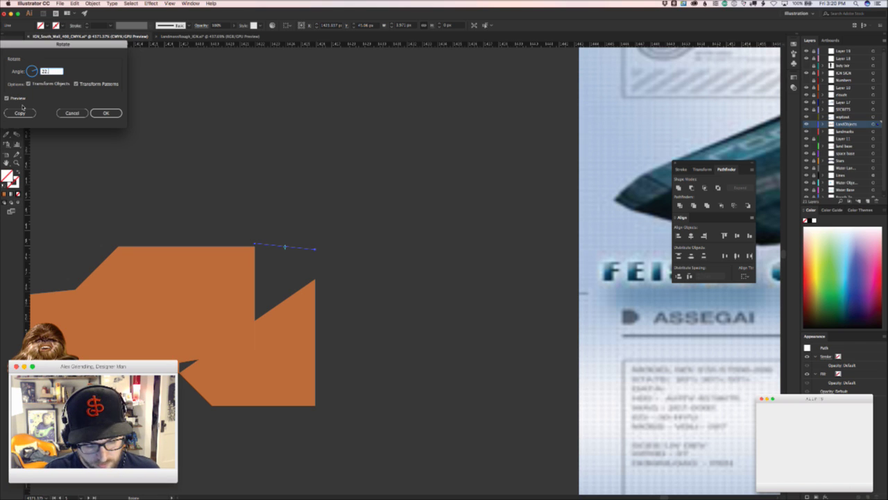
key("Return")
key("v")
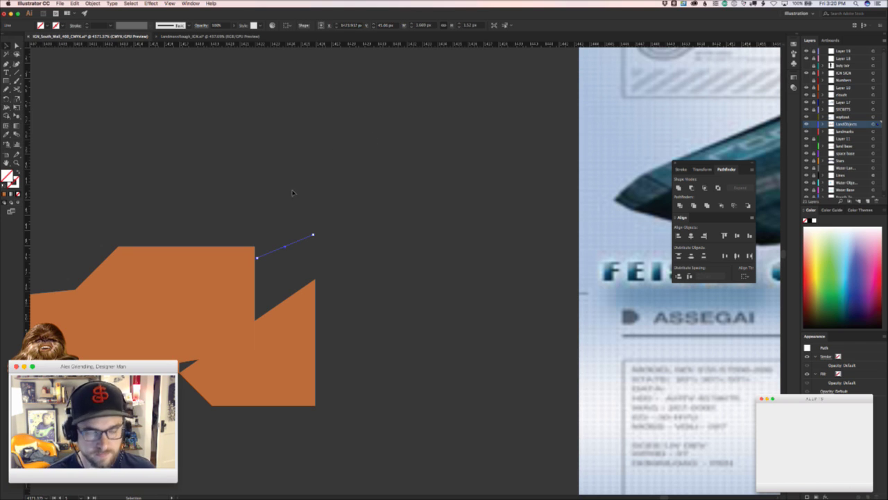
key("o")
left_click_drag(345, 238, 262, 201)
key("v")
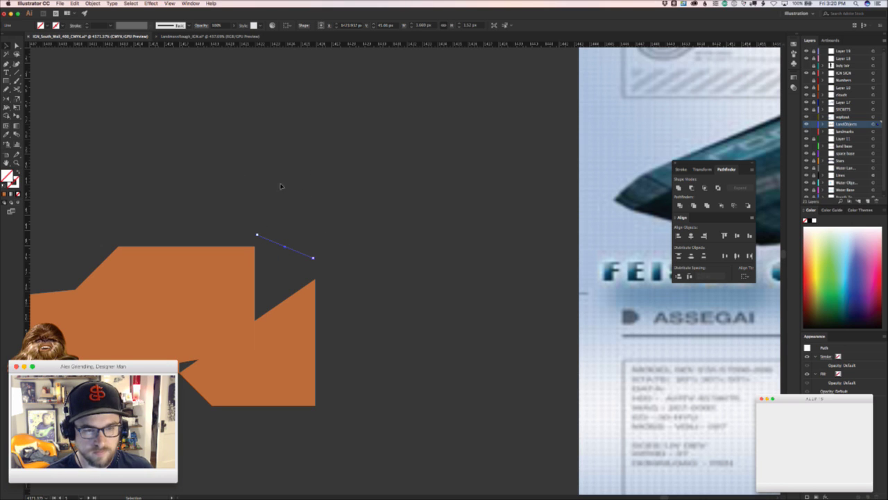
left_click_drag(257, 231, 254, 246)
- Extend the free end of the sloping line until it lines up with the tail fin's rear edge
key("a")
left_click(314, 272)
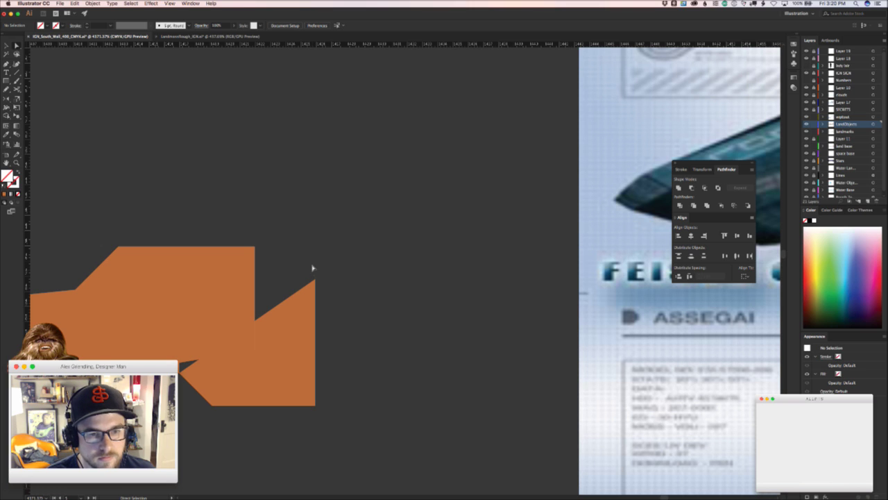
left_click_drag(312, 268, 347, 229)
left_click(325, 283)
key("z")
key("v")
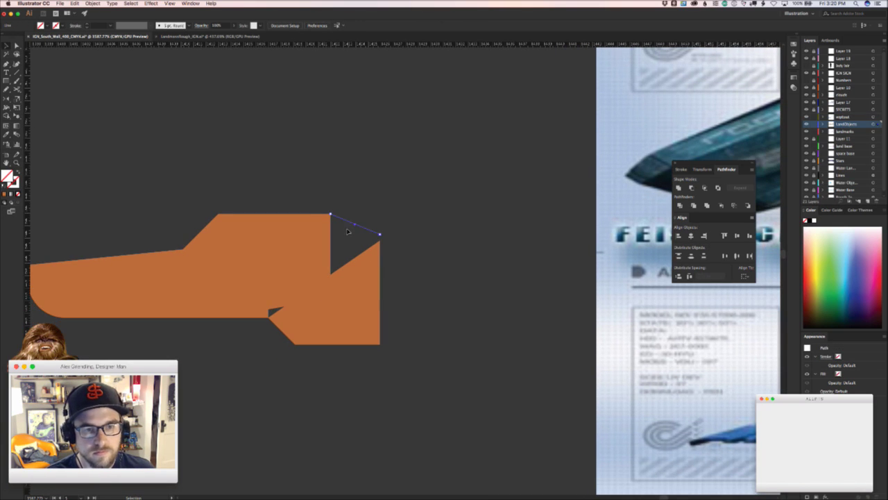
- Try to lengthen the ship by nudging the rear anchor points of the hull, cockpit and tail backward
left_click_drag(420, 186, 260, 338)
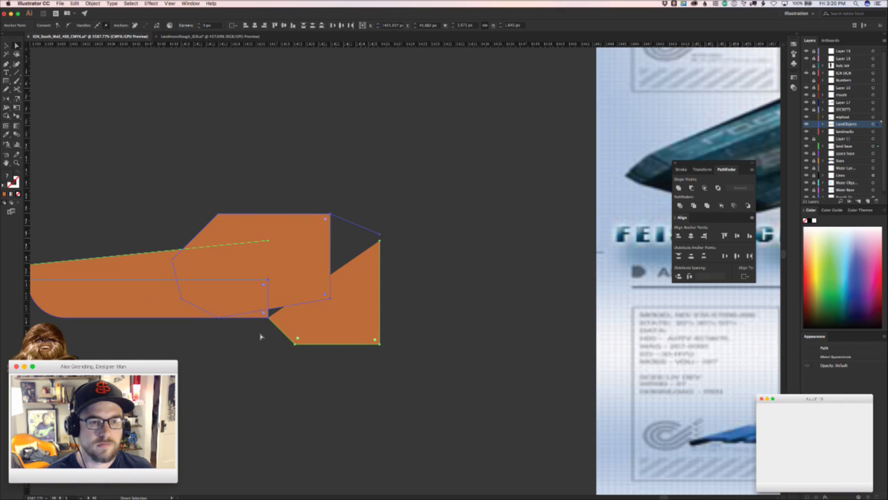
key("shift+Right")
key("super+z")
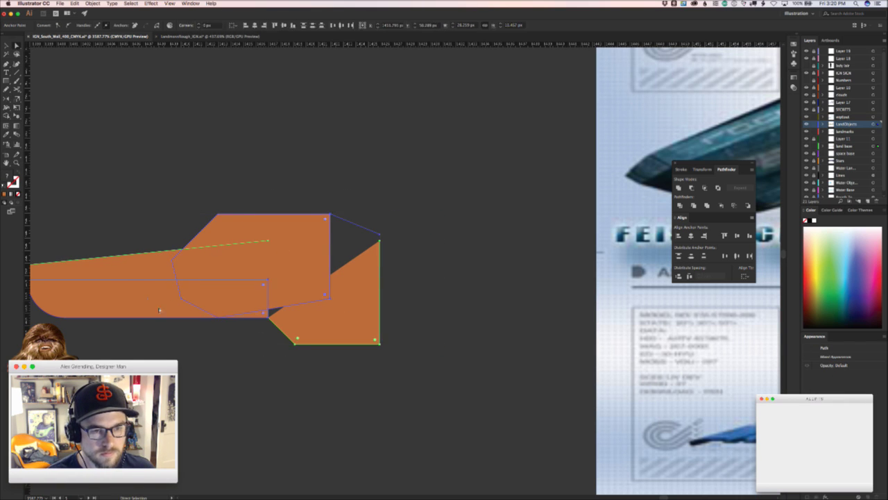
key("v")
left_click(120, 323)
left_click(173, 299)
left_click(410, 198)
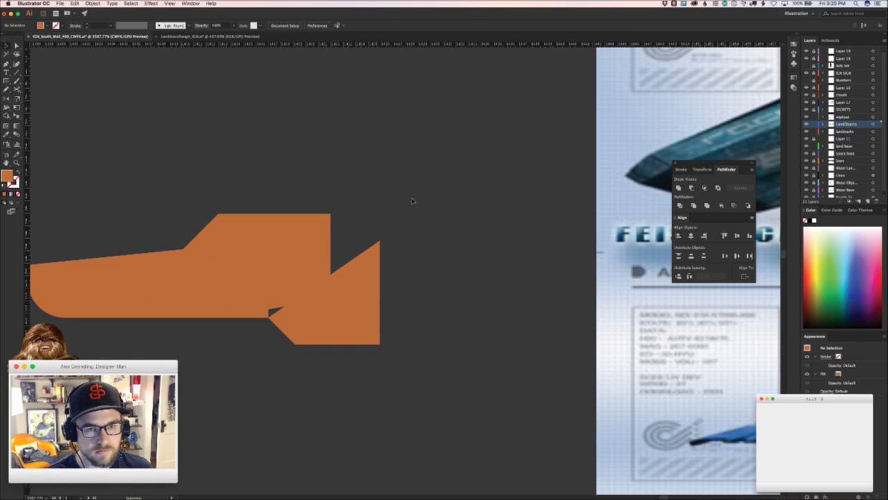
key("a")
left_click_drag(410, 199, 254, 359)
key("shift+Right")
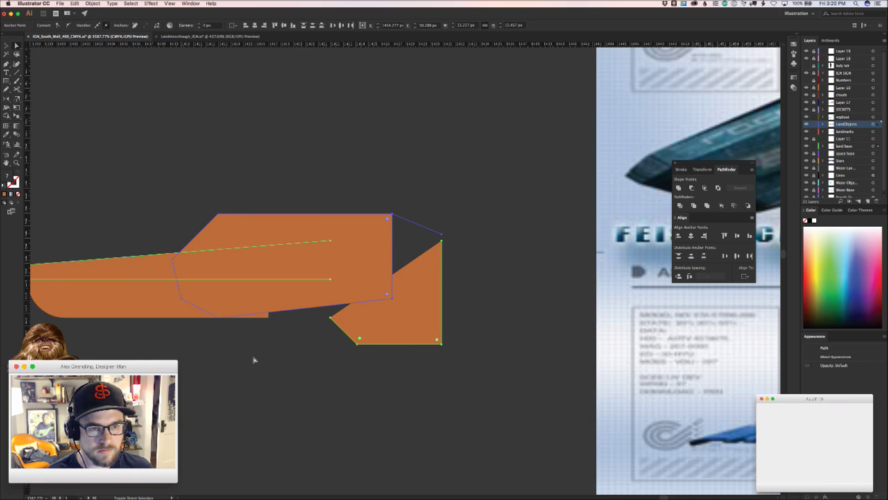
key("ctrl+z")
left_click(153, 248)
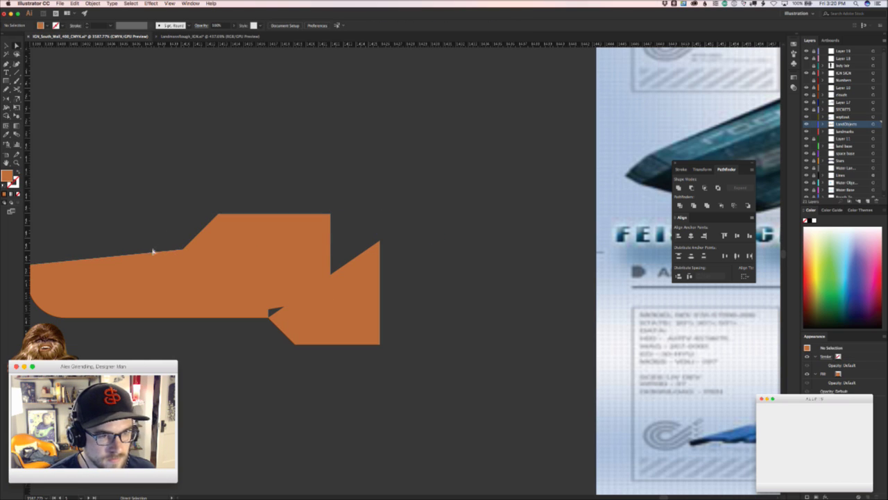
left_click(153, 254)
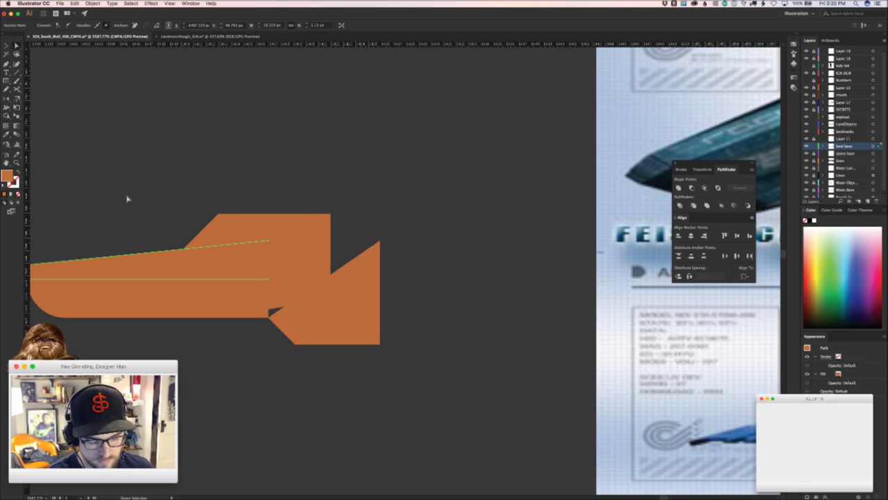
key("super+z")
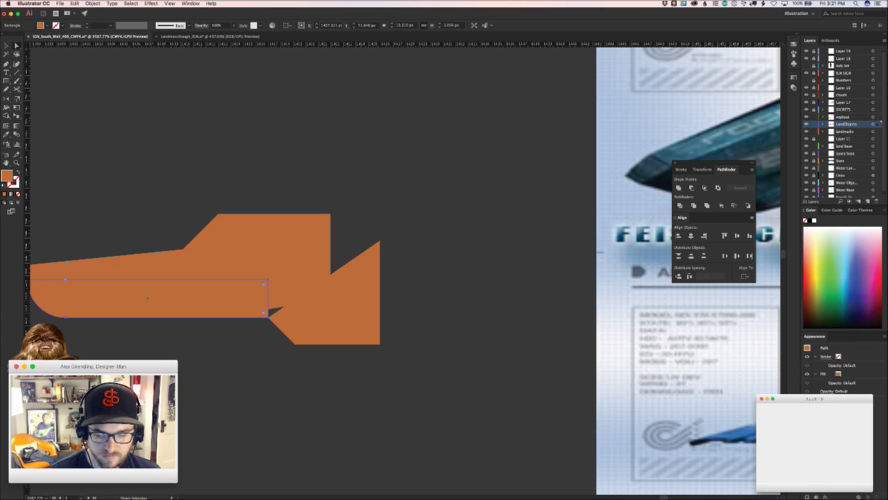
- Round the cockpit block's upper front corner into a broad, smooth curve using its live corner
left_click(460, 326)
key("z")
left_click_drag(442, 252, 393, 268)
key("v")
key("a")
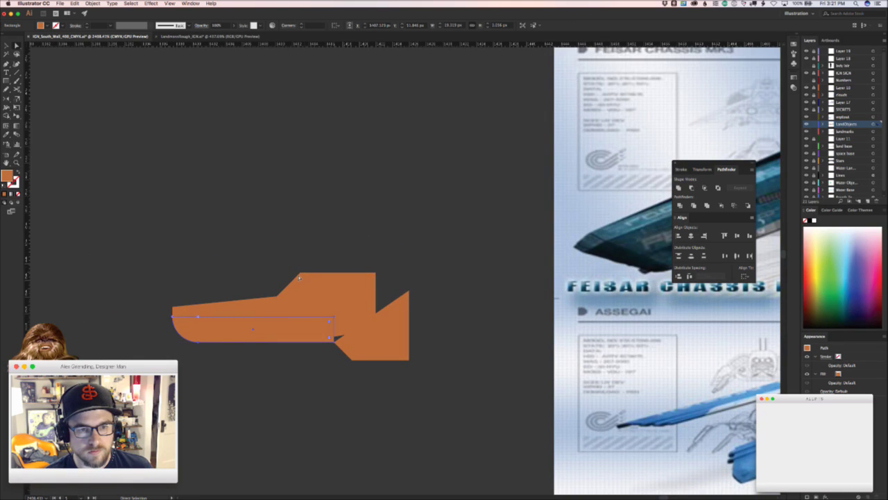
left_click(300, 277)
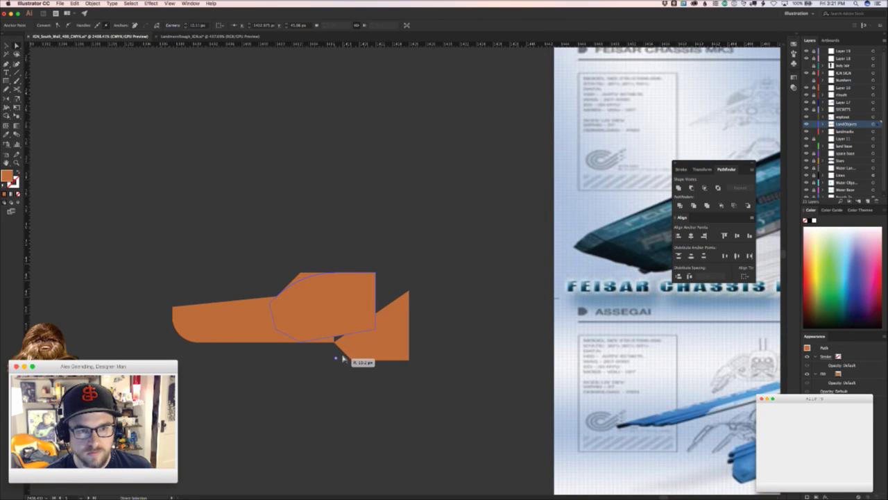
left_click(340, 381)
left_click_drag(359, 405, 278, 377)
- Extend the sloping guide line from the cockpit block's upper rear corner past the tail fin at the same angle
key("a")
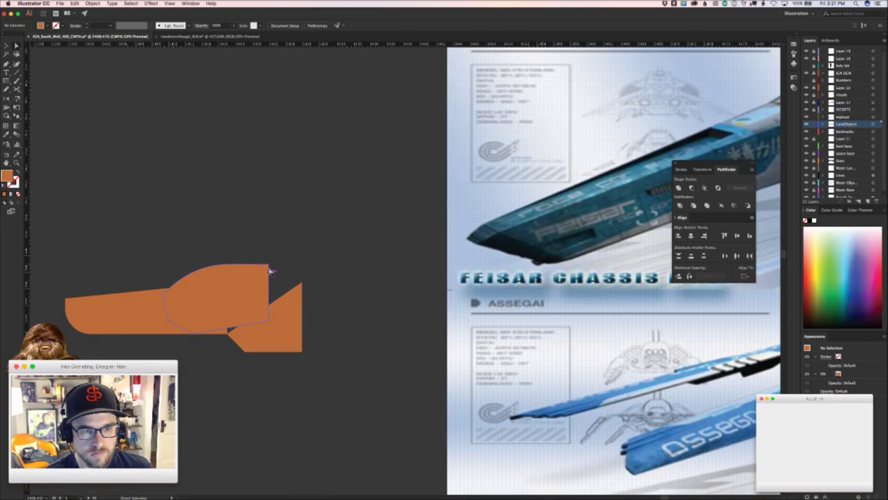
key("backslash")
mouse_move(268, 264)
left_mouse_down()
mouse_move(301, 280)
mouse_move(315, 252)
left_mouse_up()
key("z")
scroll(315, 252, "up", 2)
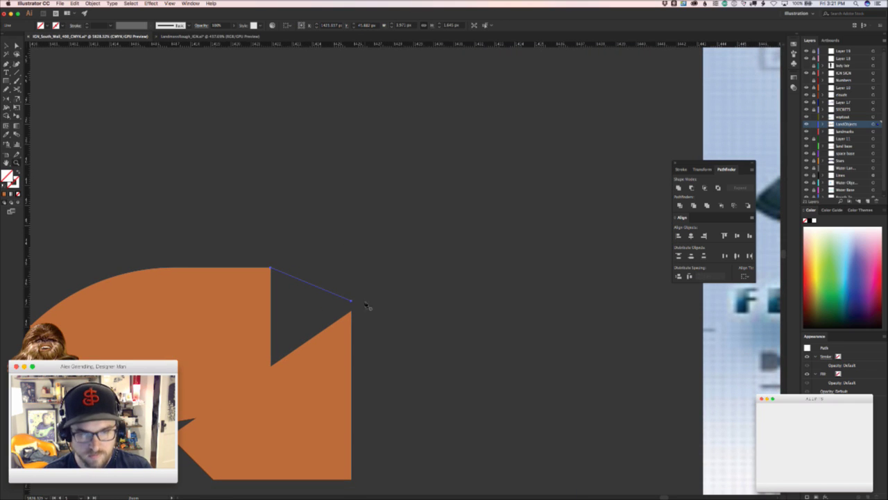
key("p")
key("a")
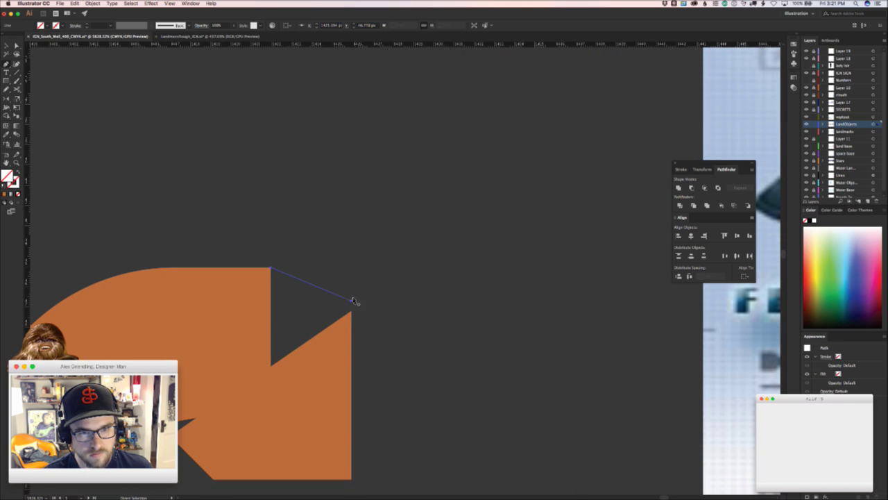
left_click_drag(353, 303, 396, 316)
scroll(409, 284, "down", 3)
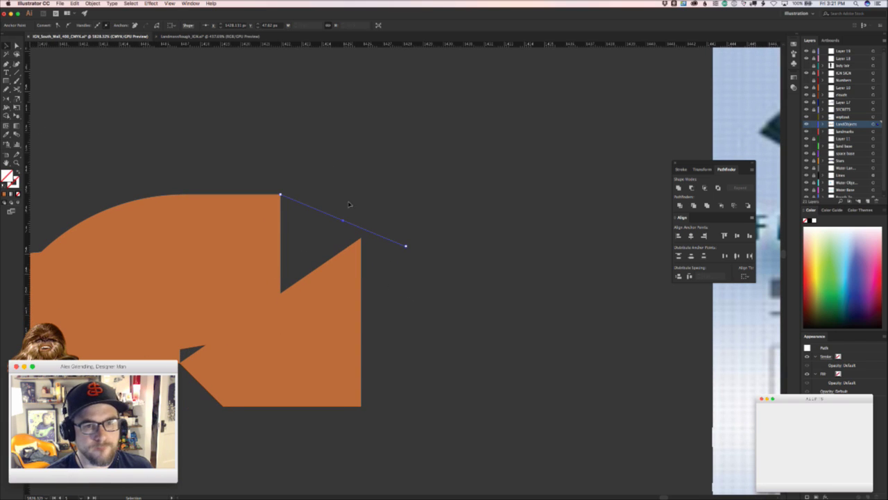
- Duplicate the sloping line, rotate the copy 90°, and snap its lower end to the tail piece's lower rear corner
key("v")
left_click_drag(331, 215, 430, 318)
left_click_drag(510, 351, 361, 405)
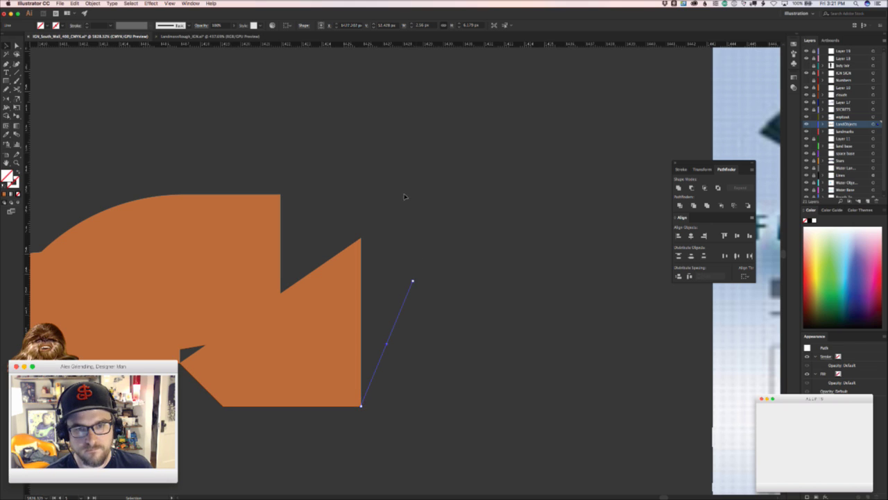
- Bring the two perpendicular lines together at their intersection behind the tail and join them into one path
left_click_drag(401, 214, 443, 268)
mouse_move(431, 271)
left_mouse_down()
mouse_move(393, 307)
mouse_move(424, 251)
mouse_move(437, 265)
left_mouse_up()
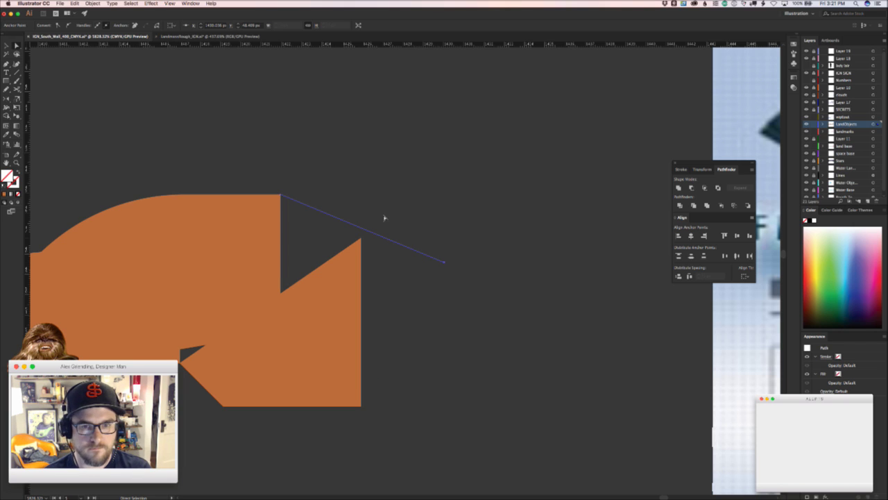
key("Delete")
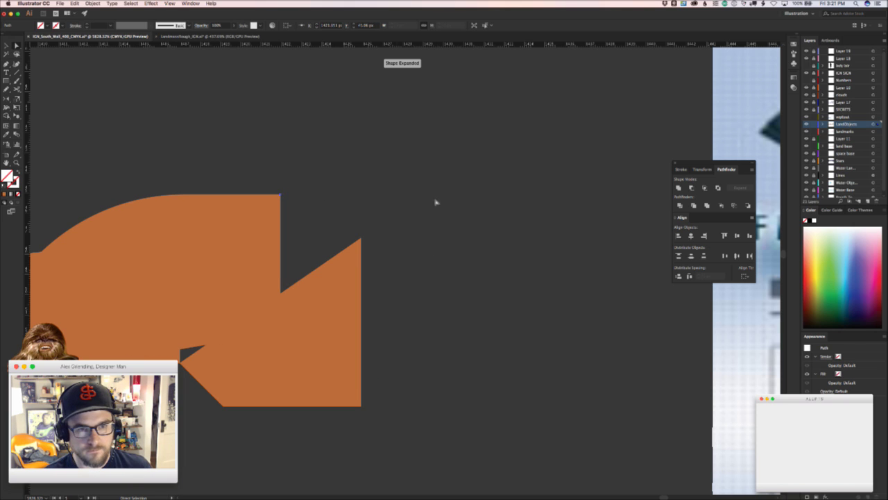
left_click_drag(376, 317, 375, 321)
key("ctrl+j")
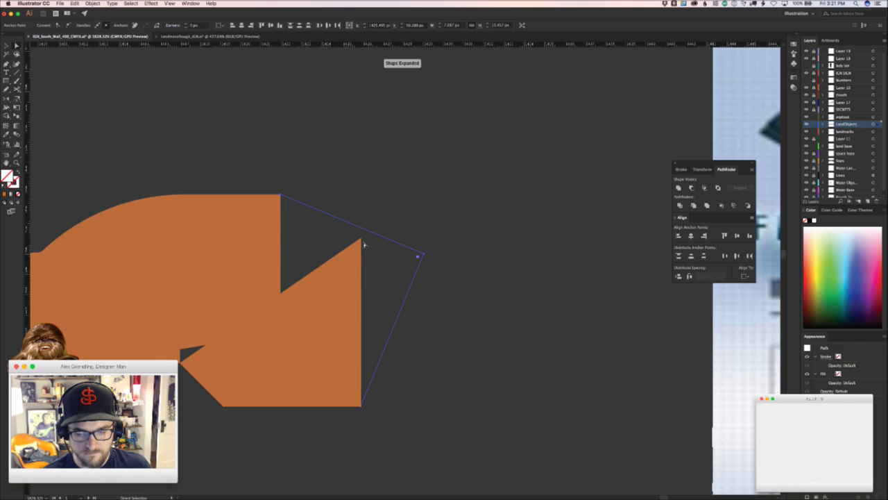
- Close the joined path with the Pen tool, running from the cockpit's upper rear corner through the body to the tail's lower rear corner
scroll(324, 231, "left", 5)
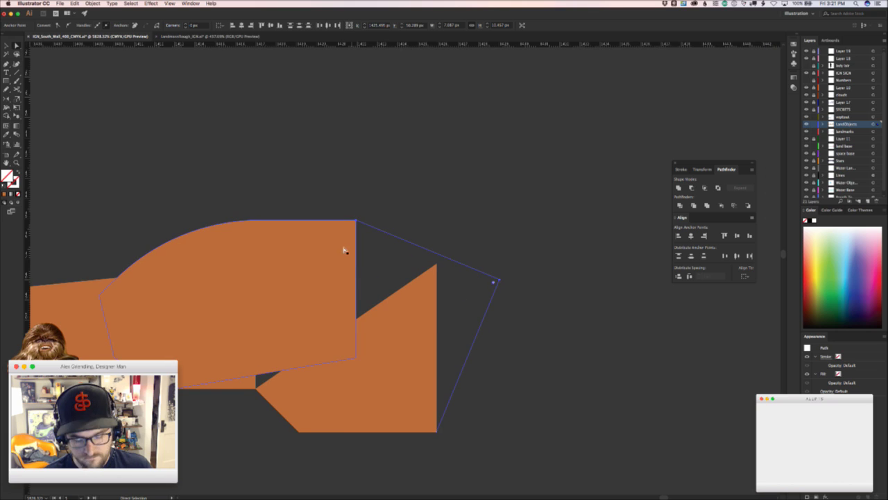
left_click(357, 220)
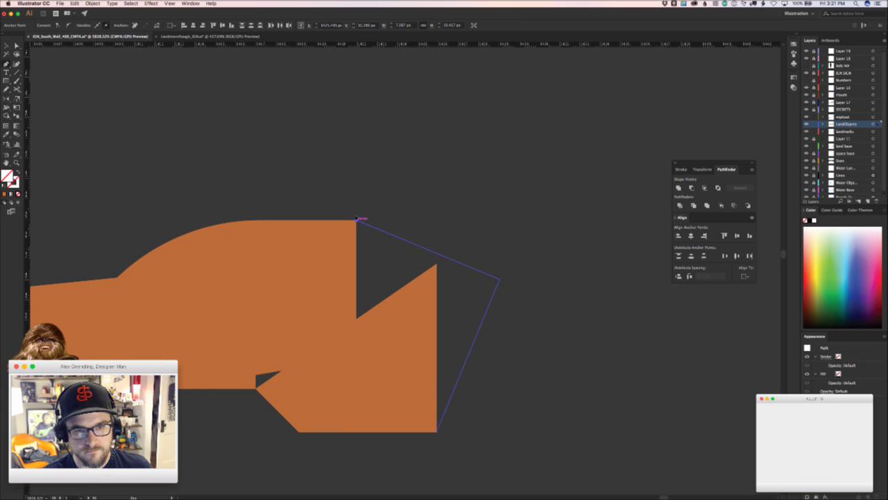
left_click(305, 311)
left_click(342, 403)
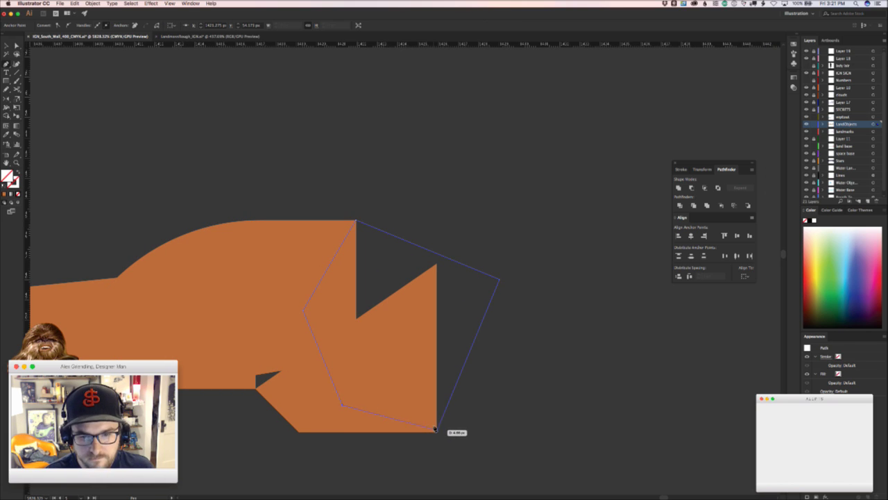
left_click(436, 428)
key("v")
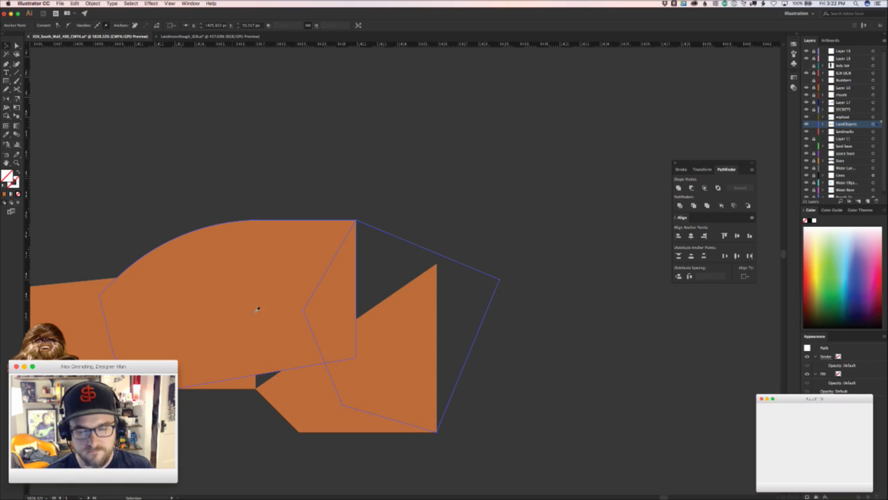
- Fill the new rear shape with the cockpit block's orange using the Eyedropper, and deselect it
key("i")
left_click(252, 306)
key("super+Tab")
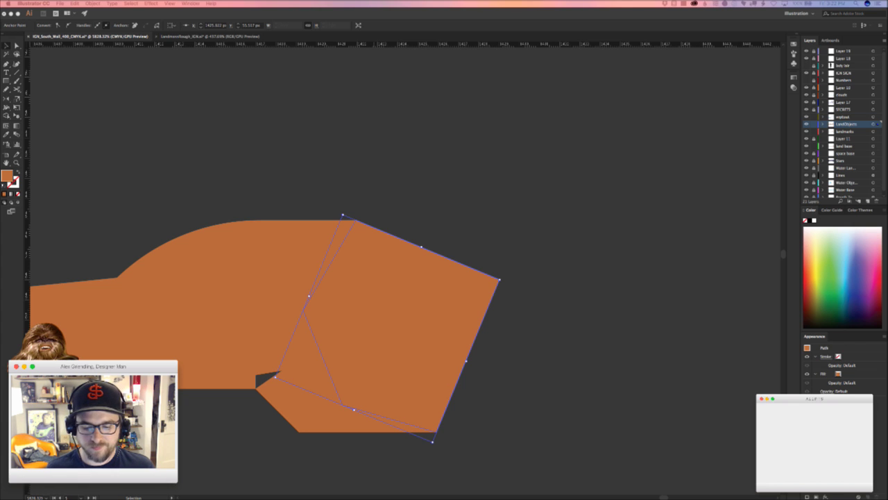
left_click(546, 309)
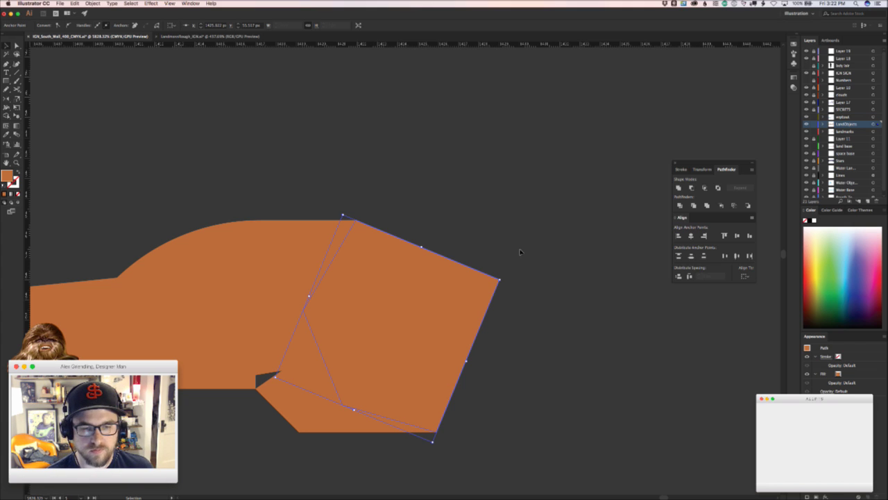
key("z")
left_click_drag(520, 254, 437, 311)
key("v")
left_click(547, 335)
- Move the tail piece's front anchor point up and forward into the hull to cover the small gap beneath the cockpit
key("a")
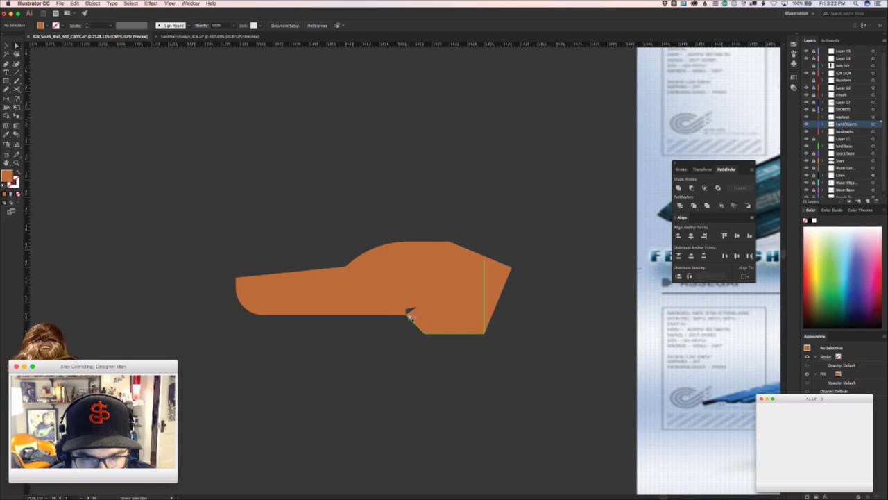
left_click(407, 314)
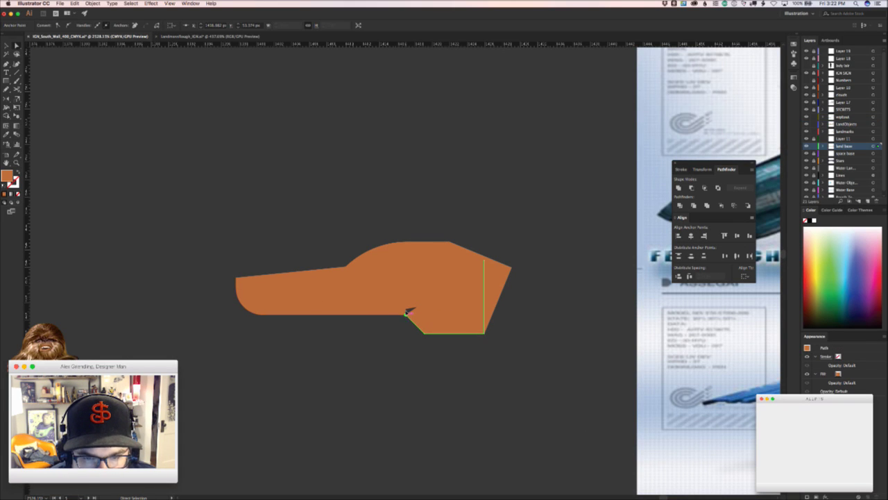
left_click(407, 321)
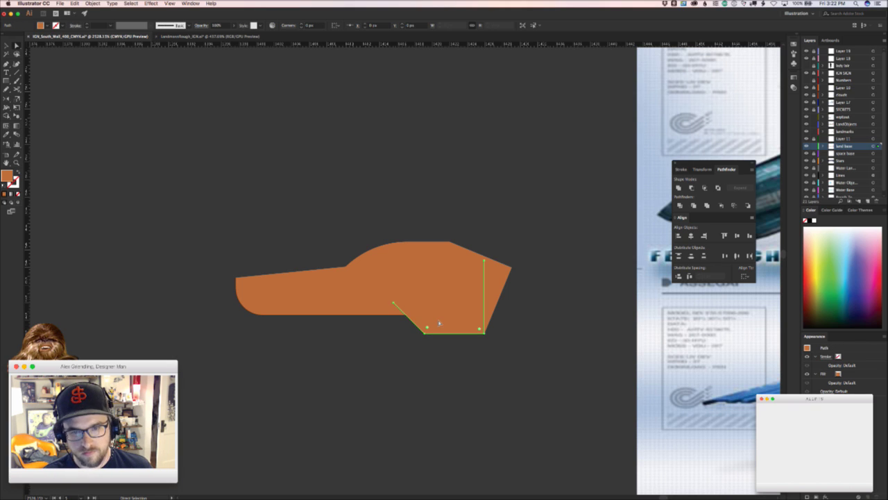
left_click(440, 323, "super")
left_click(464, 234)
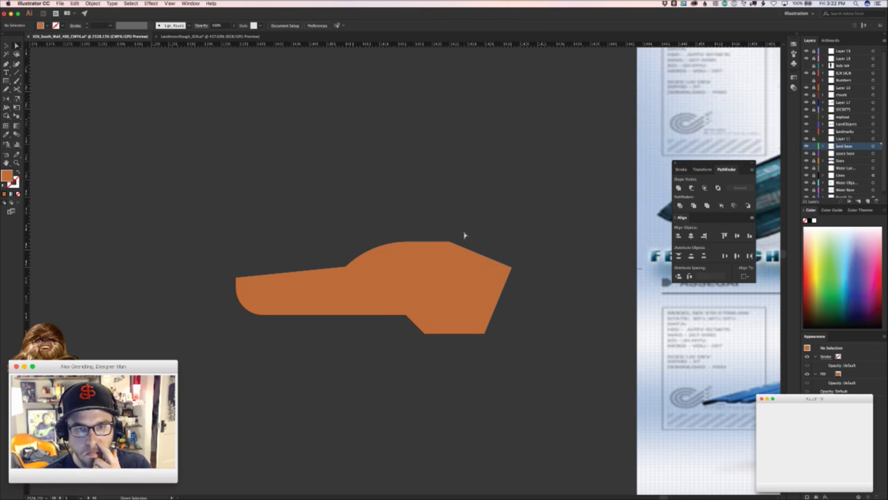
key("super+Tab")
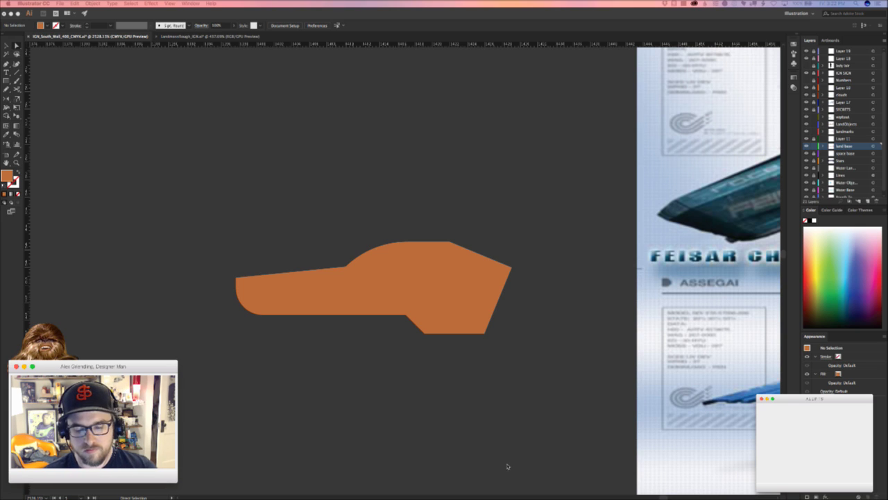
left_click(440, 341)
left_click_drag(515, 276, 448, 282)
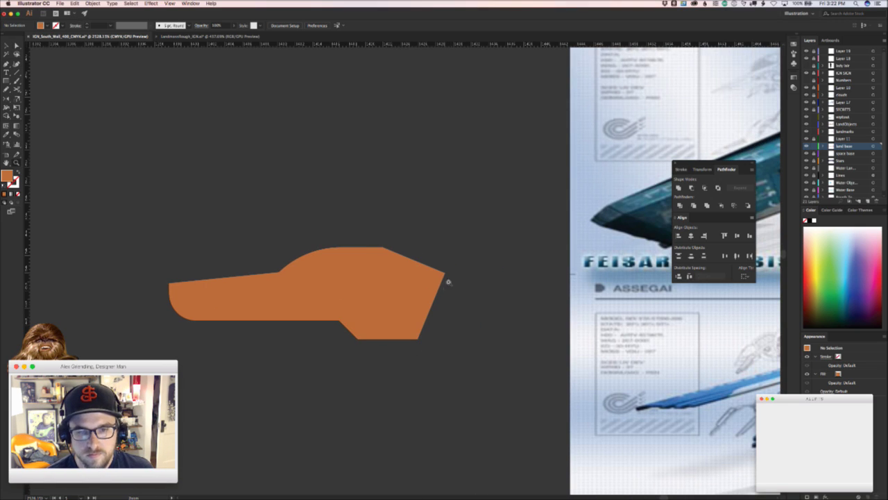
- Try rounding the outer rear corner of the ship's tail with a large radius
left_click(442, 276)
left_click(456, 337)
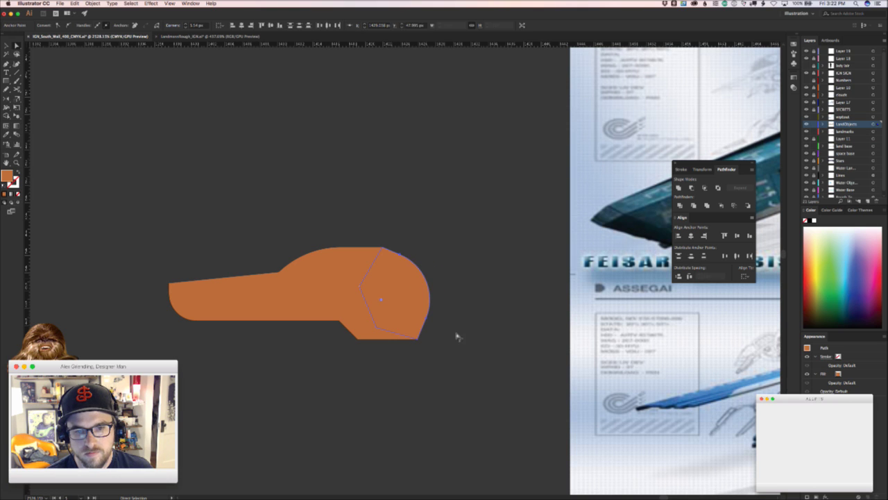
left_click(378, 250)
left_click(386, 254, "shift")
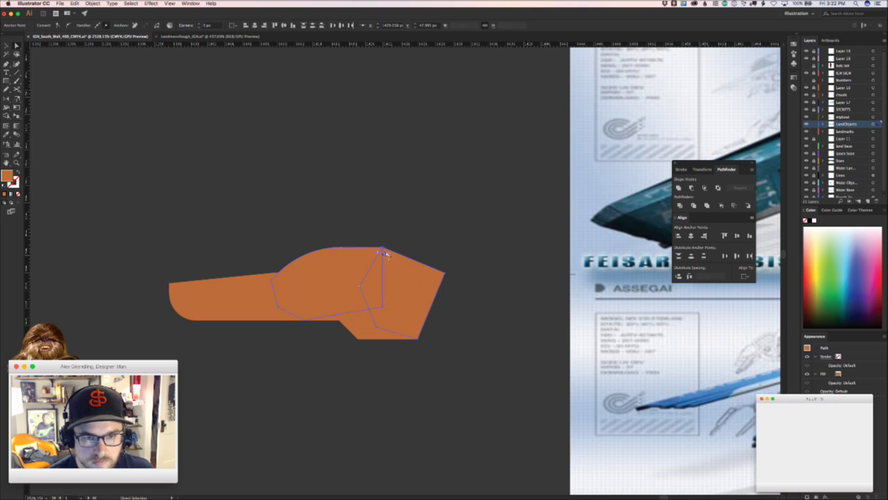
- Duplicate the whole orange ship straight up, leaving a copy above the original beside the reference sheet, and deselect it
left_click_drag(453, 228, 330, 289)
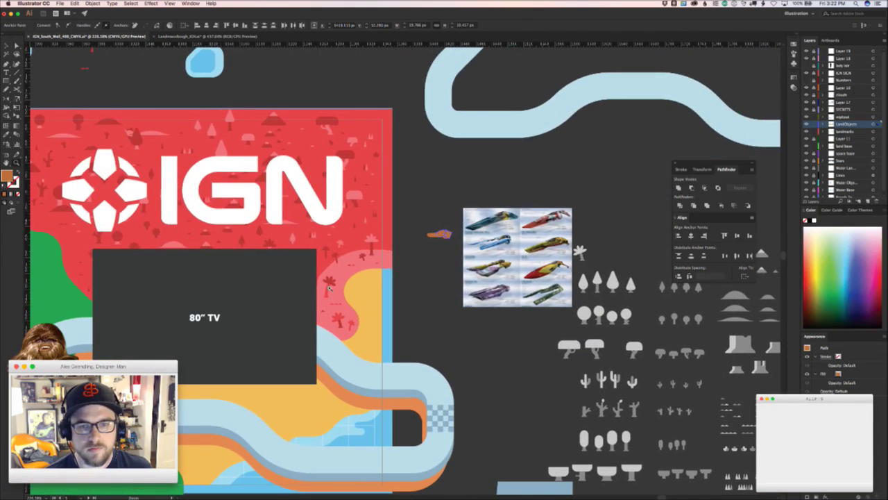
left_click(431, 297)
scroll(402, 272, "up", 2)
left_click_drag(402, 272, 377, 277)
key("v")
left_click_drag(448, 237, 447, 188)
left_click_drag(452, 283, 414, 287)
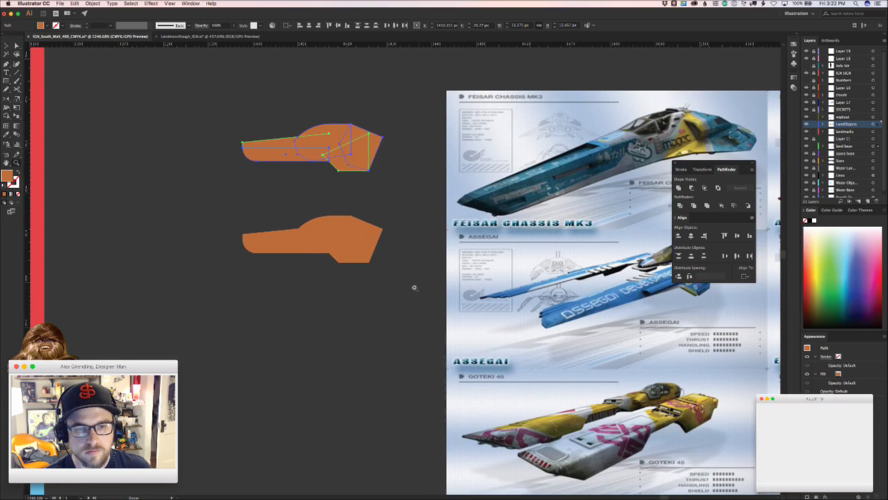
left_click(378, 285)
- Round the front lower corner of the lower ship's tail piece into a smooth belly curve
key("a")
left_click(338, 262)
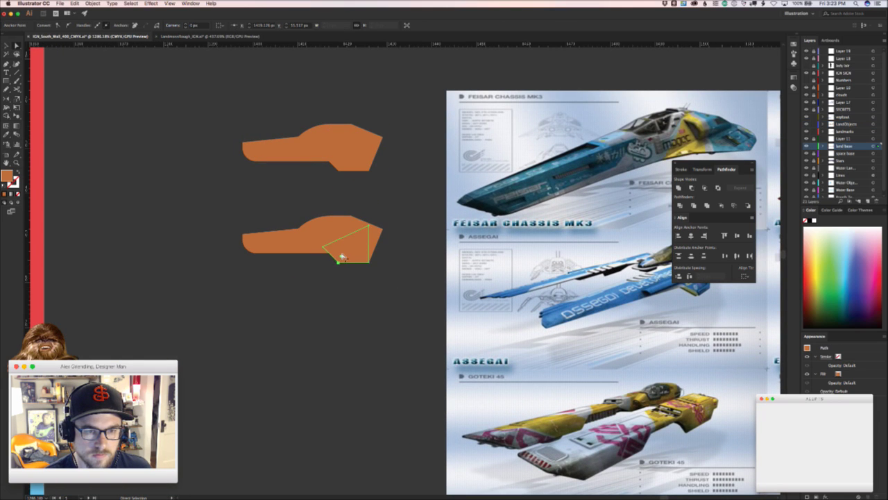
left_click_drag(341, 256, 364, 239)
left_click(370, 306)
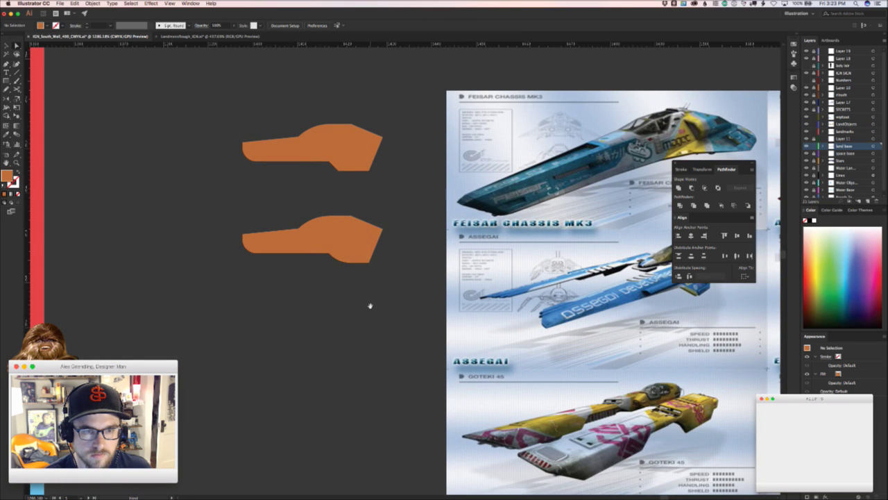
left_click_drag(368, 306, 305, 404)
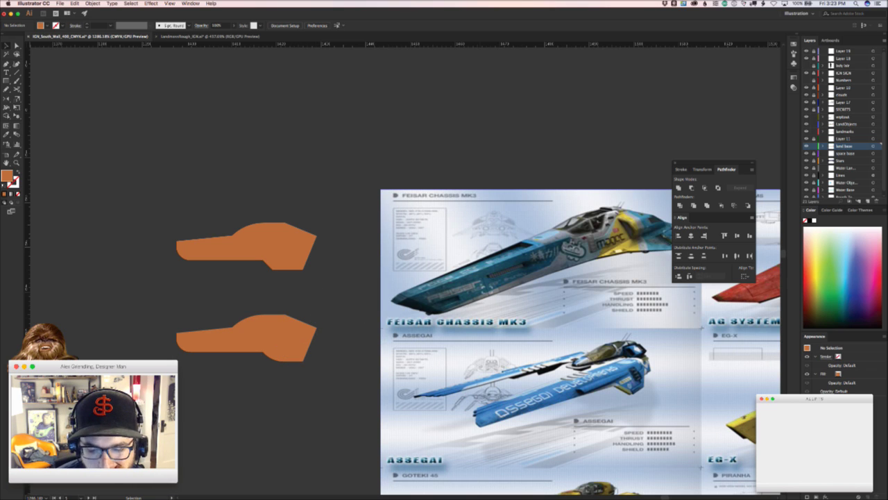
key("super+Tab")
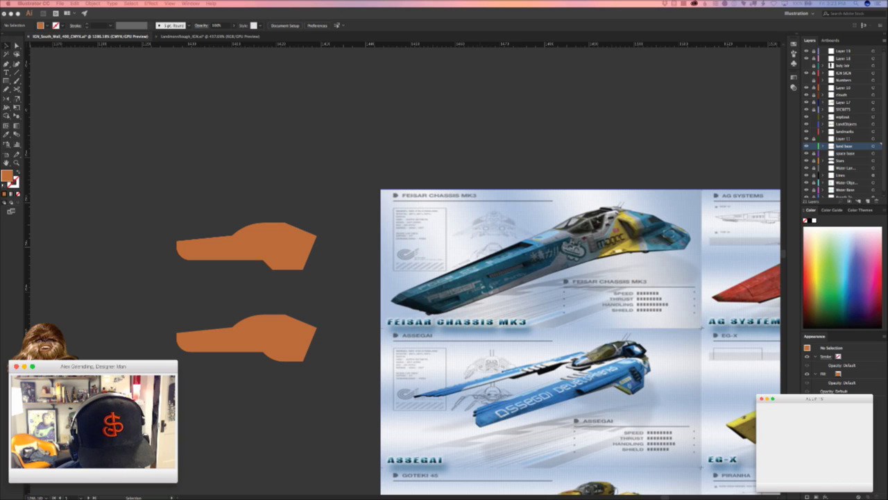
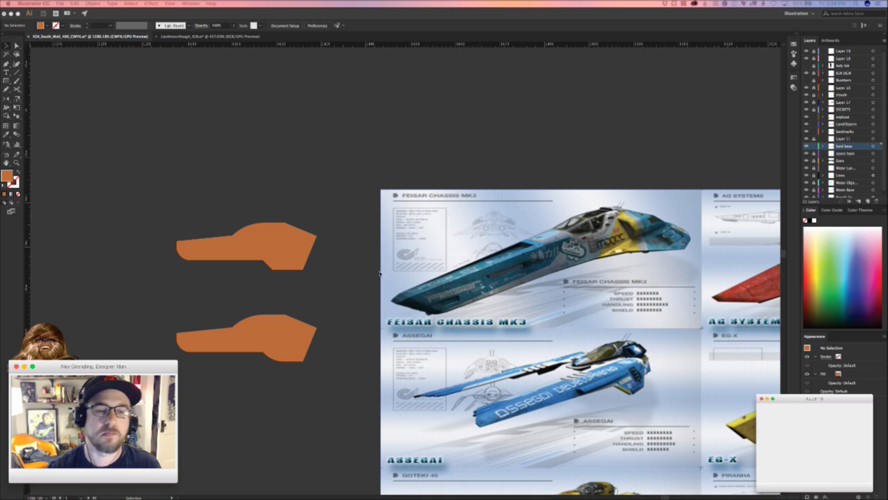
left_click(234, 264)
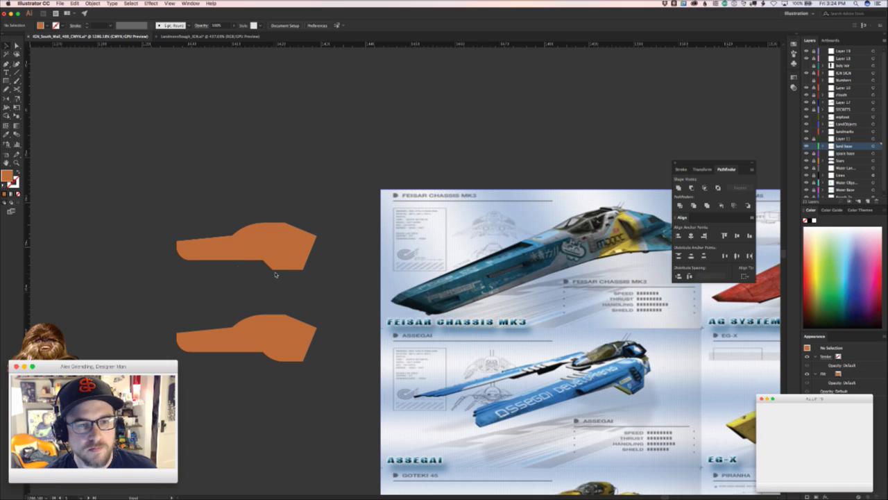
left_click_drag(273, 297, 300, 296)
- Select the lower ship's rear anchor points, including the cockpit's upper rear corner, and nudge them backward in small steps to lengthen the body
key("a")
left_click_drag(371, 195, 319, 305)
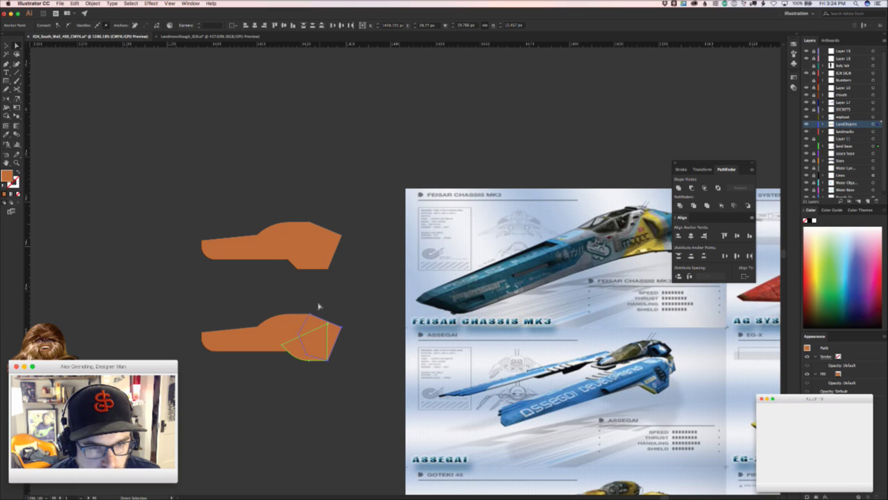
left_click(304, 311, "shift")
key("shift+Right")
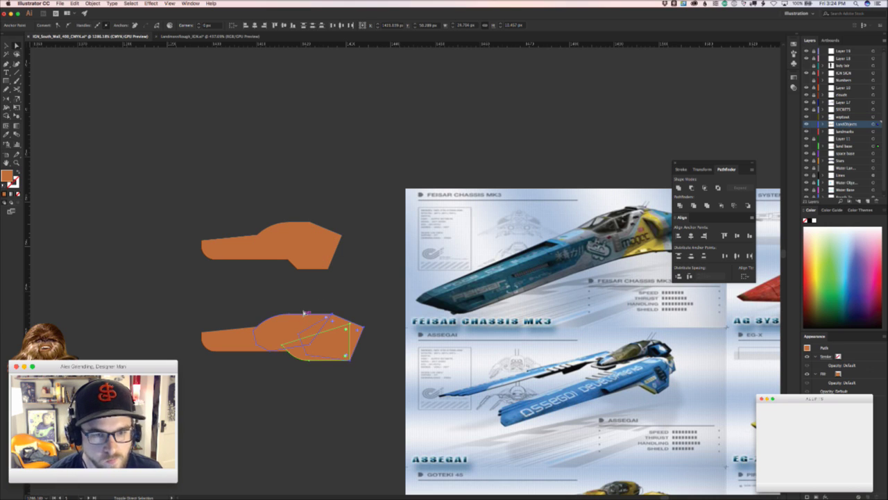
key("super+z")
key("Right")
key("Right")
key("Right")
key("Right")
key("Right")
key("Right")
key("v")
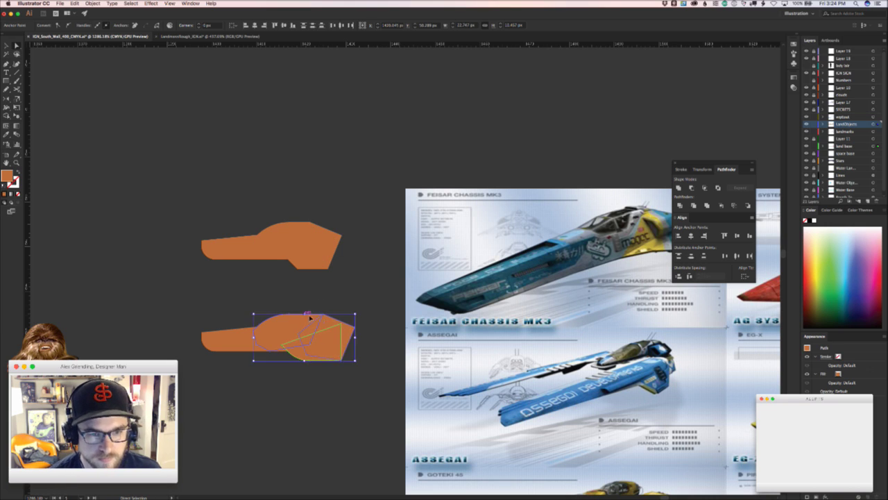
left_click(323, 385)
- Round the outer rear corner of the lower ship's tail and deselect the shape
left_click_drag(372, 360, 330, 354)
key("a")
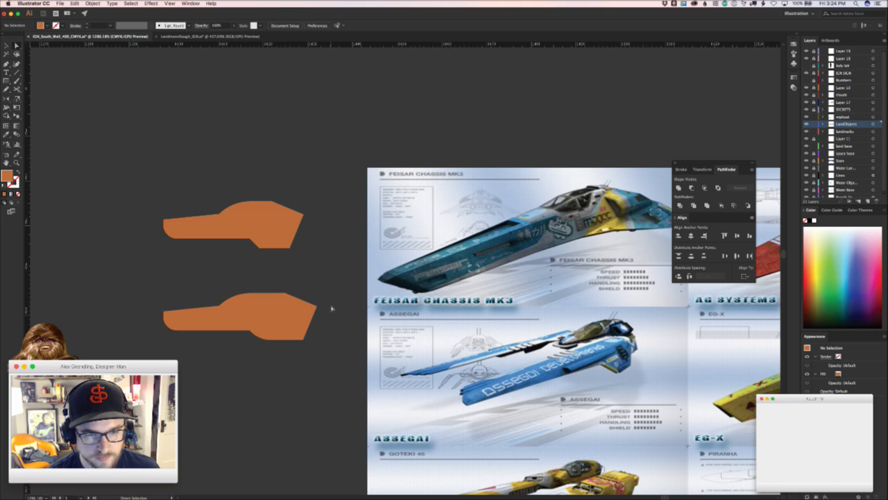
left_click(316, 306)
mouse_move(310, 310)
left_mouse_down()
mouse_move(276, 326)
mouse_move(301, 315)
left_mouse_up()
left_click(276, 368)
key("super+z")
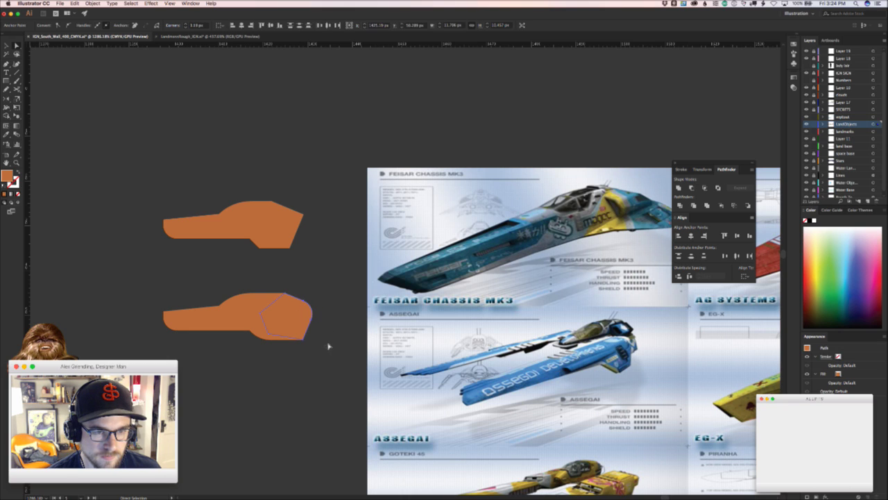
left_click(328, 345)
key("v")
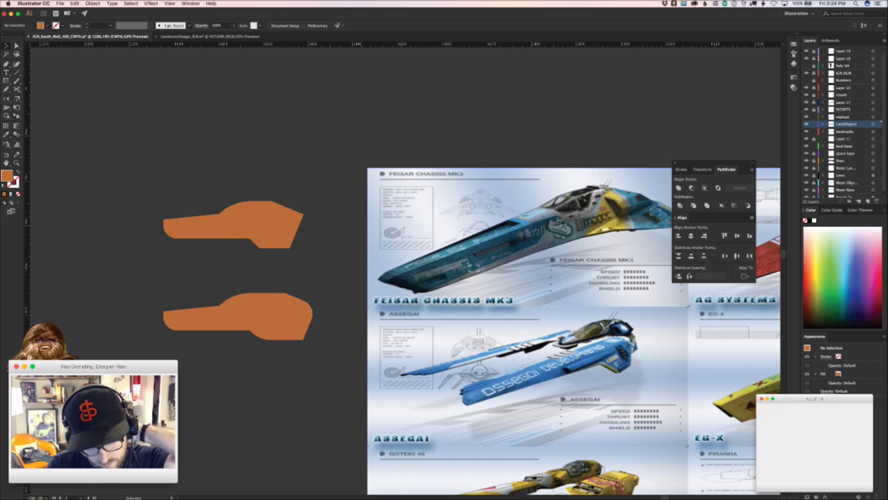
key("super+Tab")
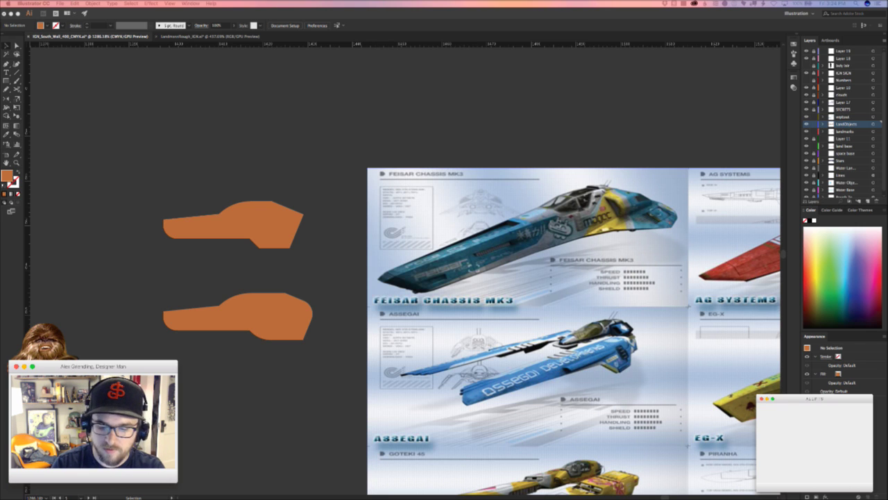
left_click(364, 194)
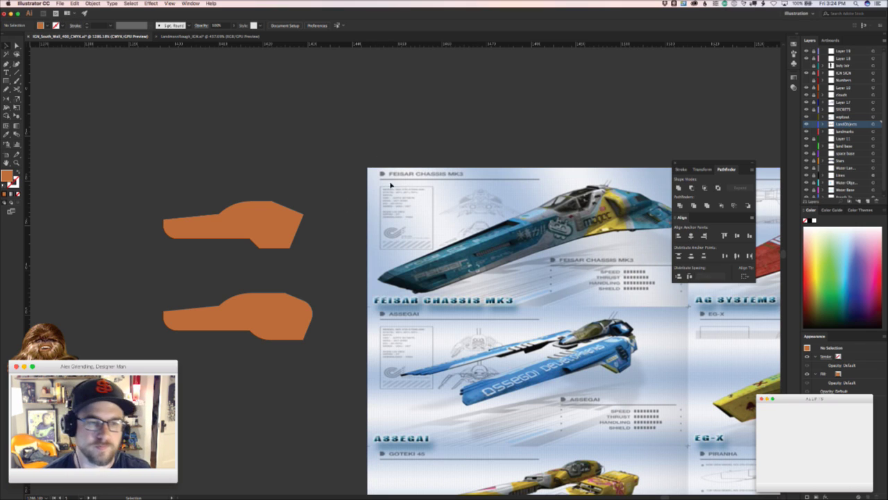
left_click_drag(316, 300, 358, 286)
scroll(381, 310, "down", 2)
scroll(324, 326, "up", 5)
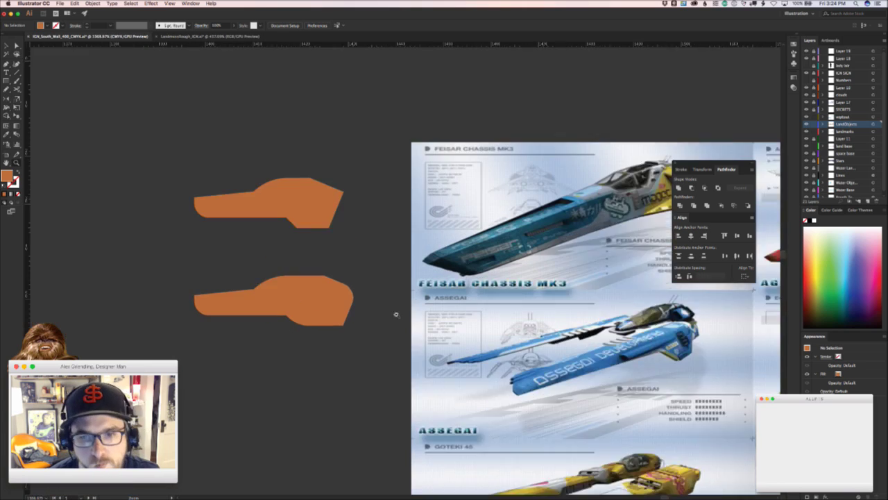
- Copy the lower ship's sloping nose edge as a line, slide it back to the cockpit's front, and shorten its rear end within the cockpit
mouse_move(293, 348)
left_mouse_down()
mouse_move(309, 358)
mouse_move(305, 347)
left_mouse_up()
key("z")
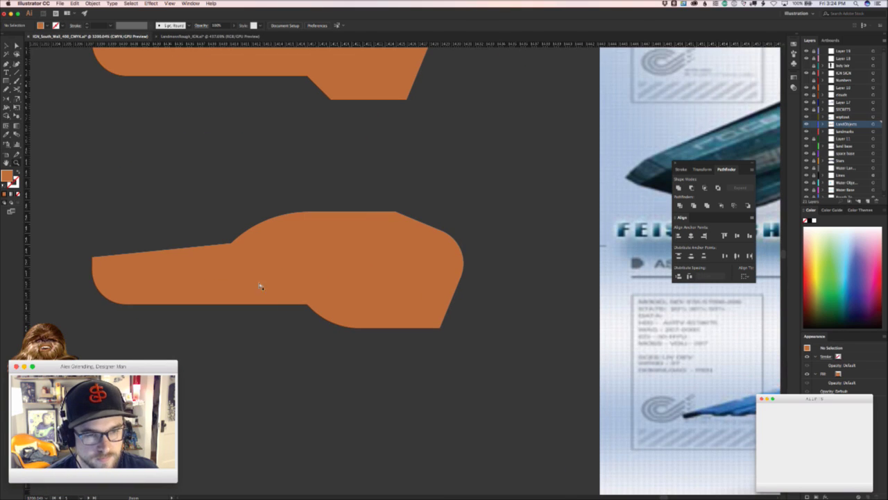
key("a")
left_click(204, 244)
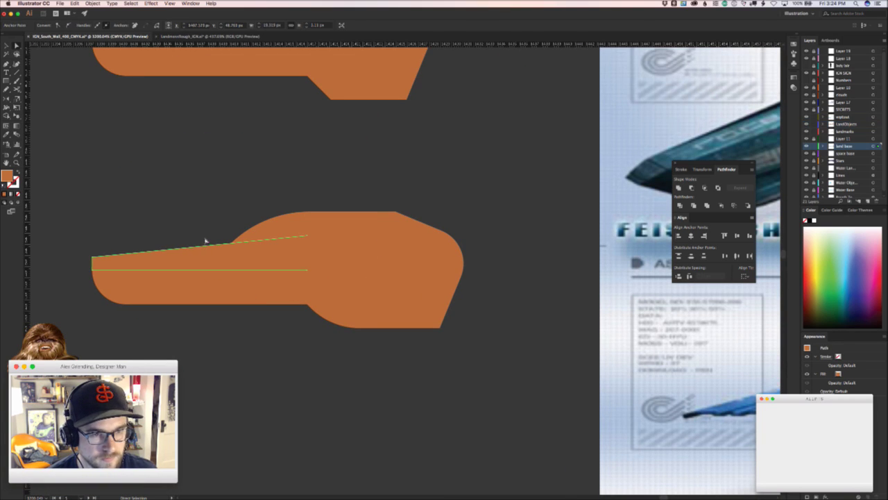
key("v")
left_click_drag(92, 256, 234, 242)
key("a")
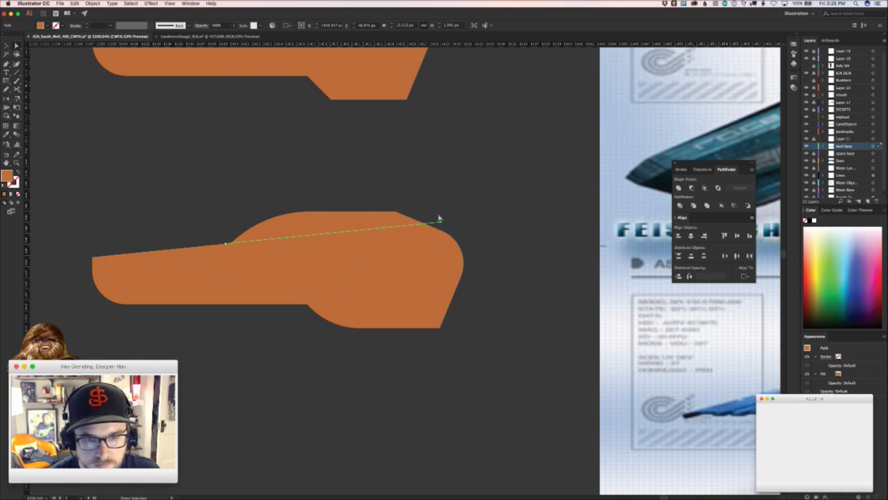
left_click_drag(439, 219, 343, 233)
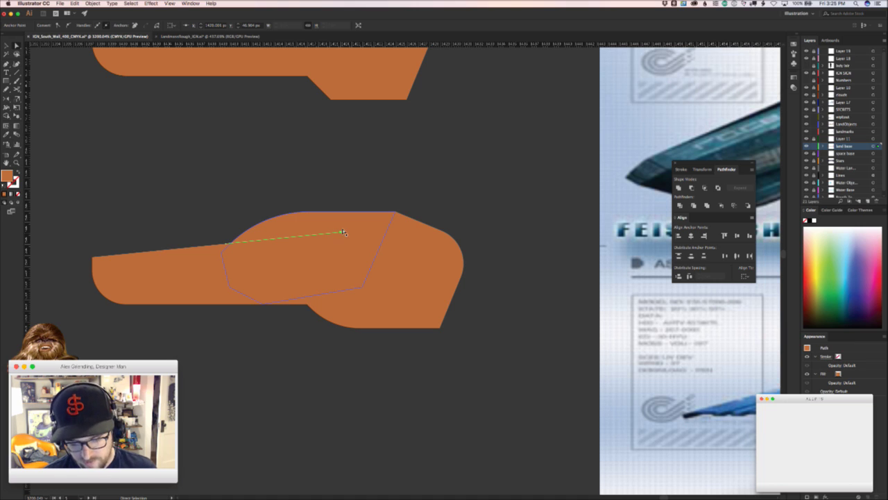
- Extend the line with the Pen tool into a closed four-sided shape rising above the cockpit, and deselect it
key("p")
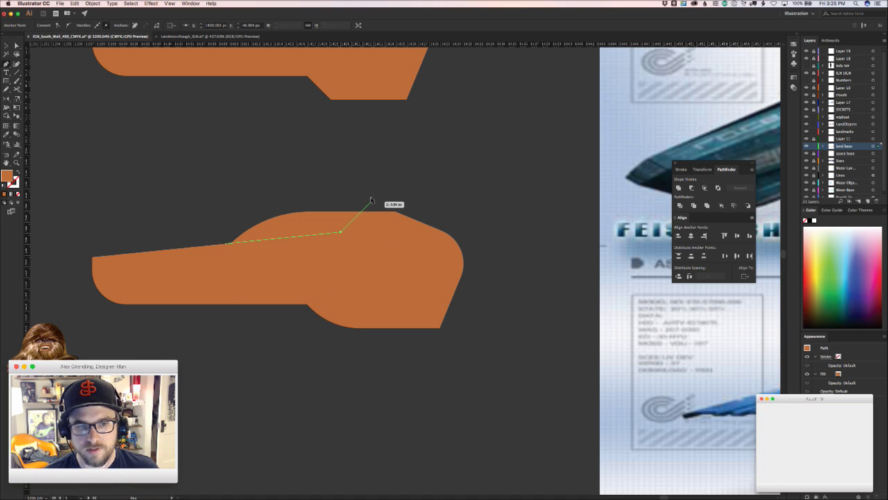
left_click(341, 180)
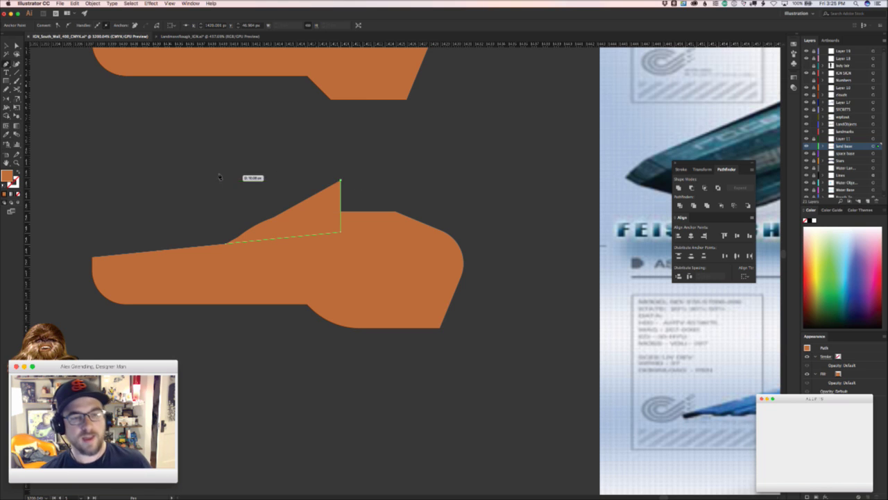
left_click(212, 182)
left_click(226, 242)
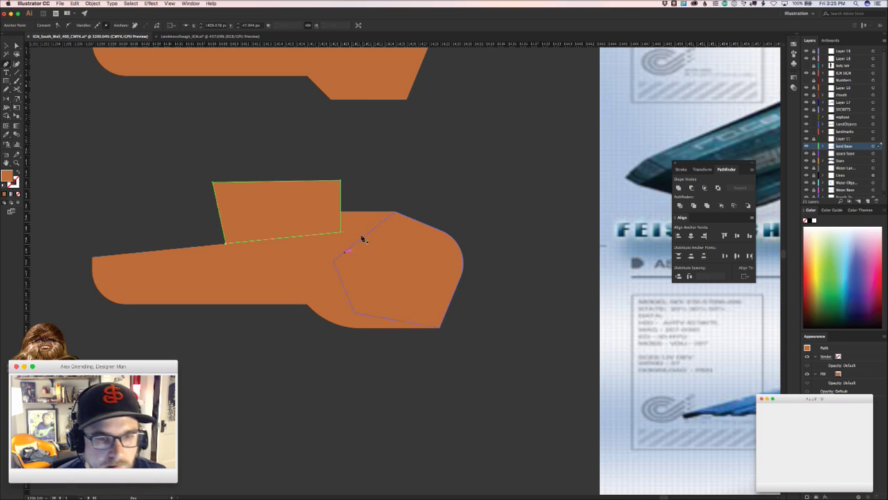
key("v")
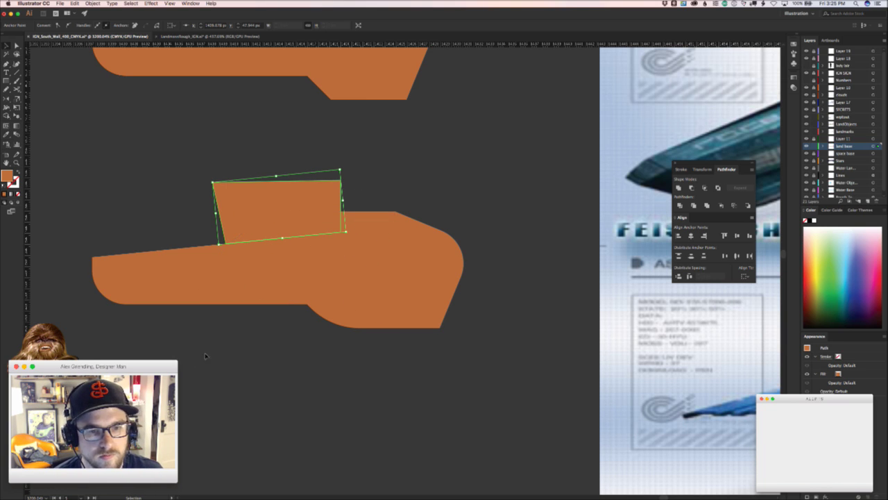
left_click(368, 277)
left_click(229, 349)
left_click_drag(212, 326, 307, 259)
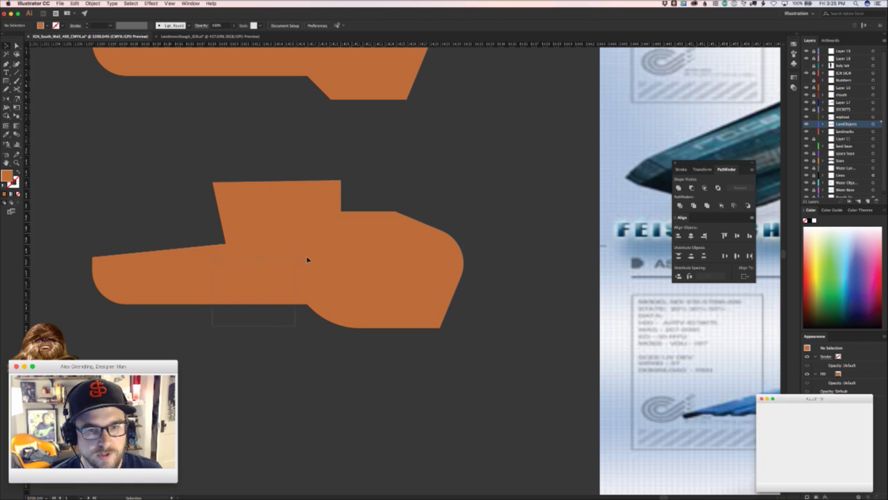
left_click(308, 260)
left_click(274, 218, "shift")
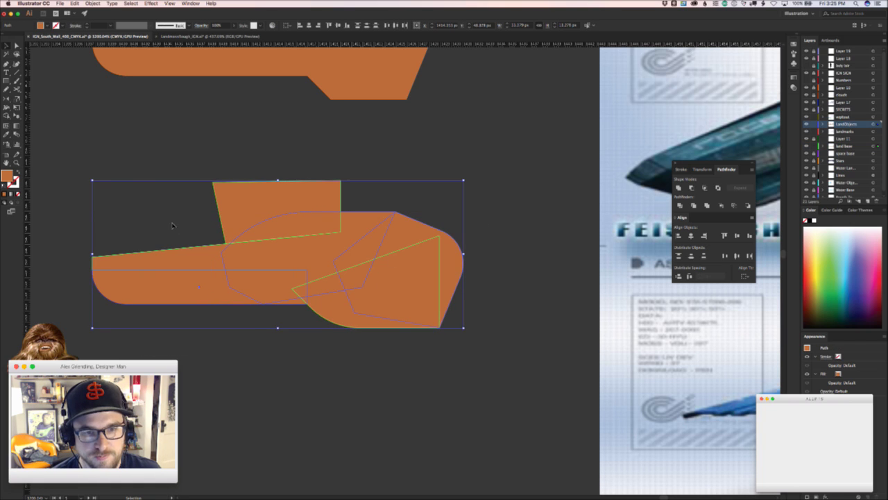
left_click(274, 216)
left_click(317, 224, "shift")
left_click(367, 200)
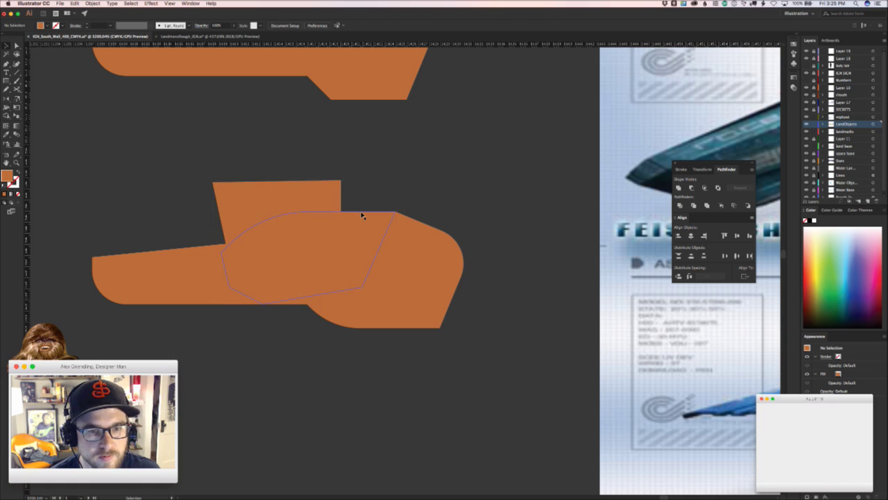
- Try deleting the lower ship's cockpit shape
left_click(362, 215)
key("Delete")
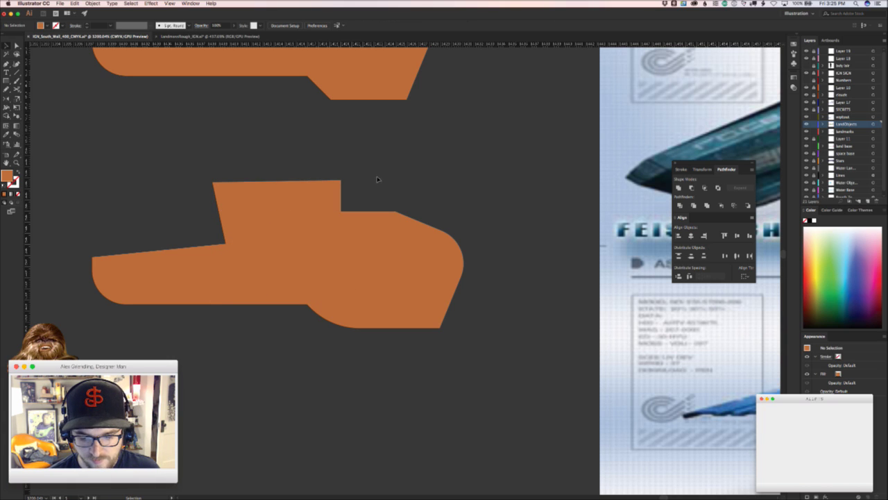
key("super+z")
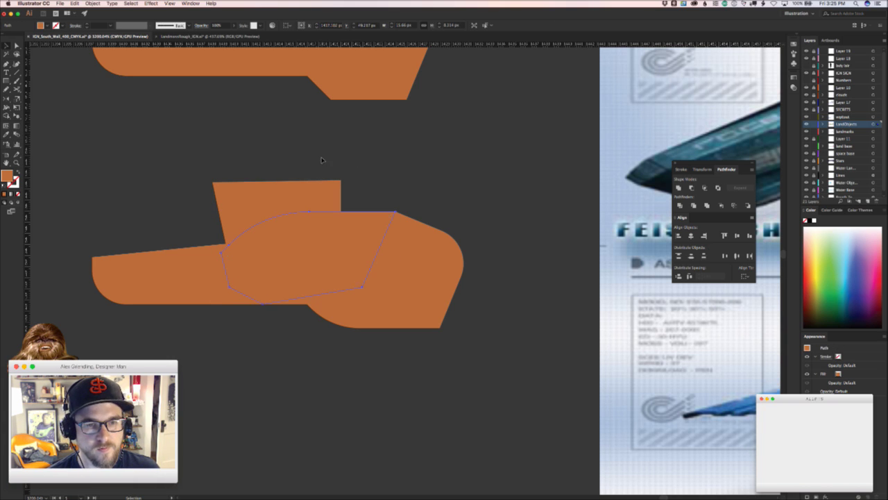
- Intersect the four-sided shape with the lower ship's cockpit shape, keeping only their overlap as a canopy piece
left_click(304, 184, "shift")
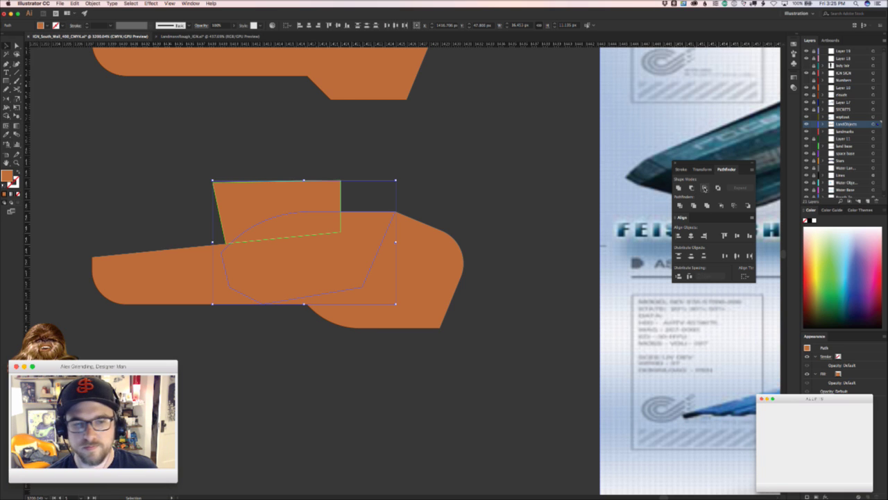
left_click(705, 188)
left_click_drag(394, 199, 266, 206)
left_click_drag(339, 226, 448, 169)
left_click_drag(433, 226, 239, 294)
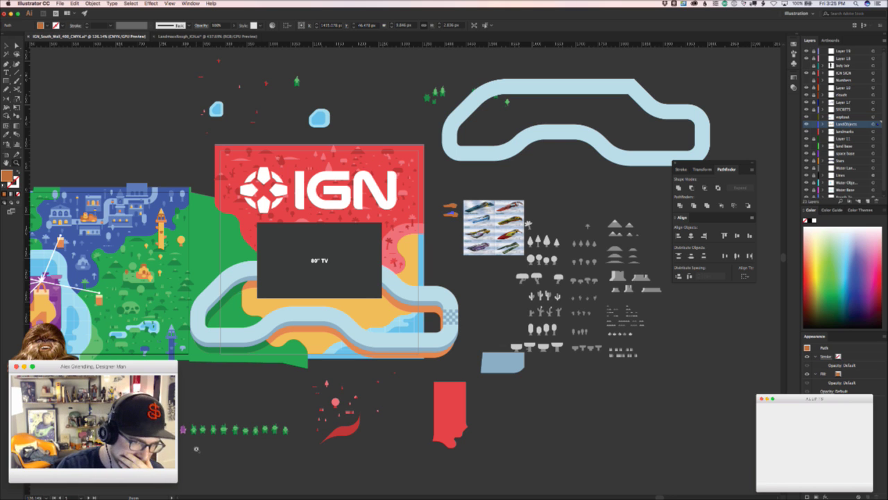
- Examine the wall mural's neighbouring landscape sections and the raised road loop around the IGN TV panel
scroll(196, 449, "left", 4)
scroll(196, 449, "right", 3)
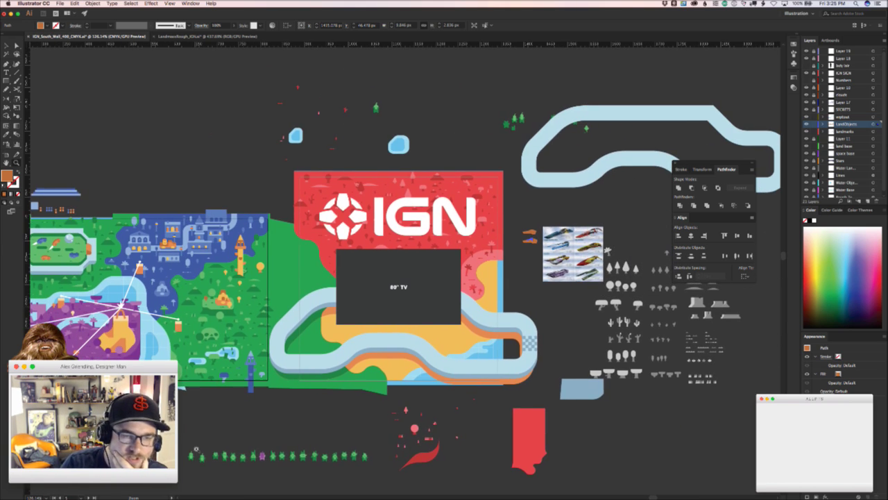
scroll(196, 449, "left", 3)
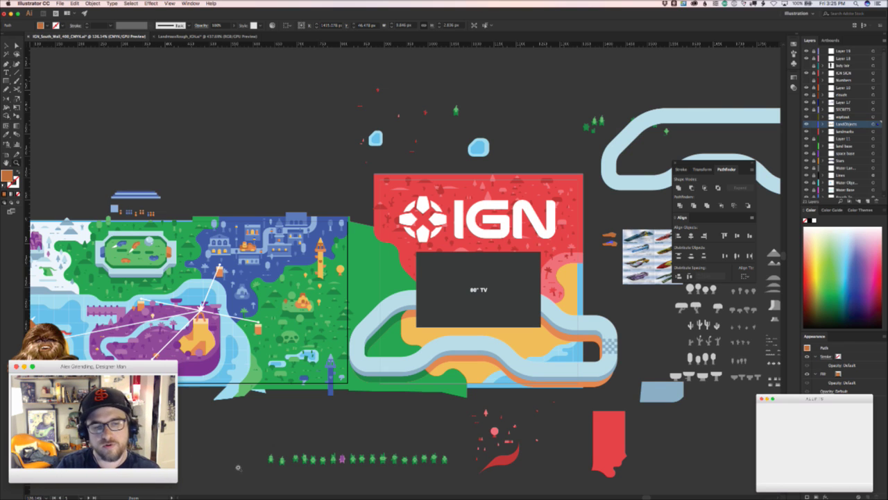
scroll(238, 467, "left", 7)
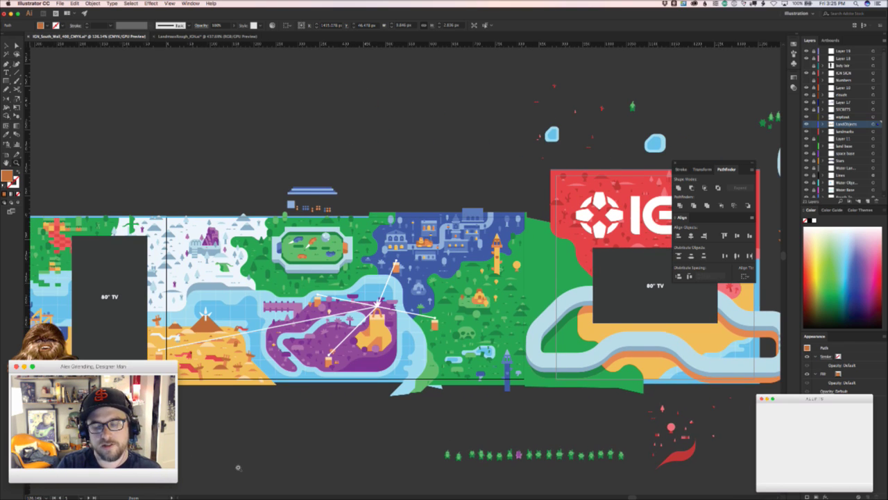
scroll(238, 466, "right", 2)
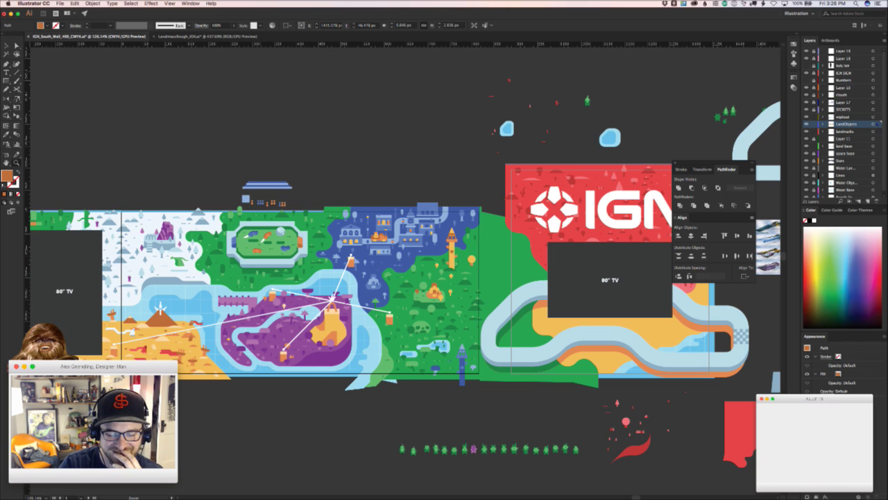
key("super+Tab")
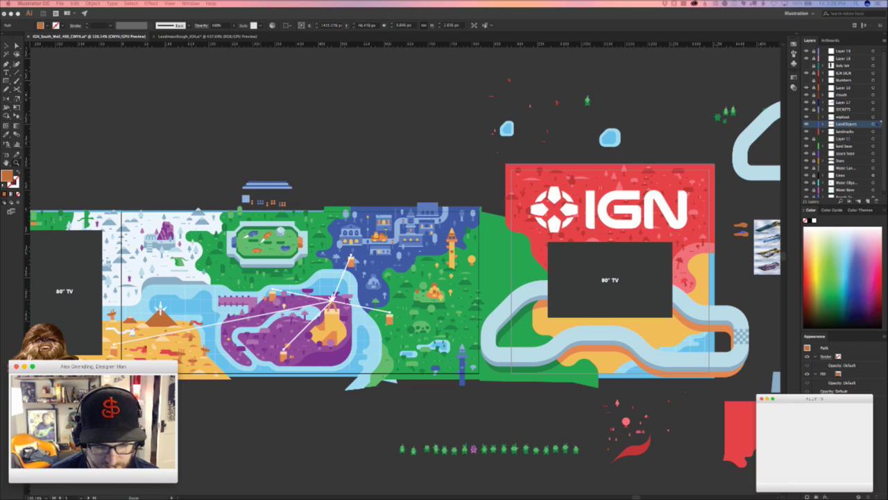
key("XF86AudioLowerVolume")
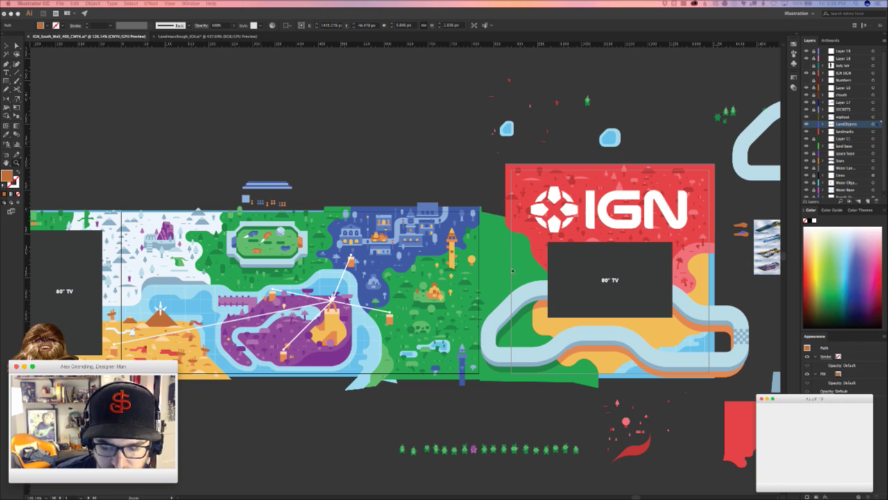
left_click(430, 171)
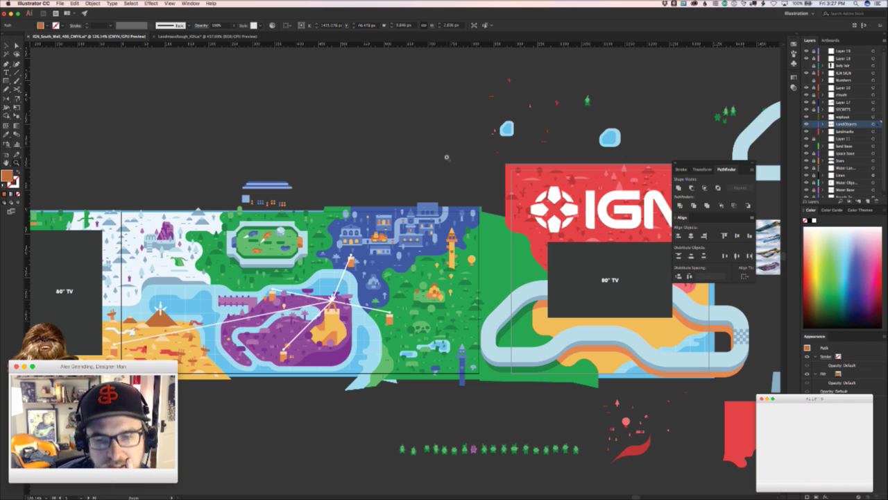
key("space")
left_click_drag(517, 326, 514, 325)
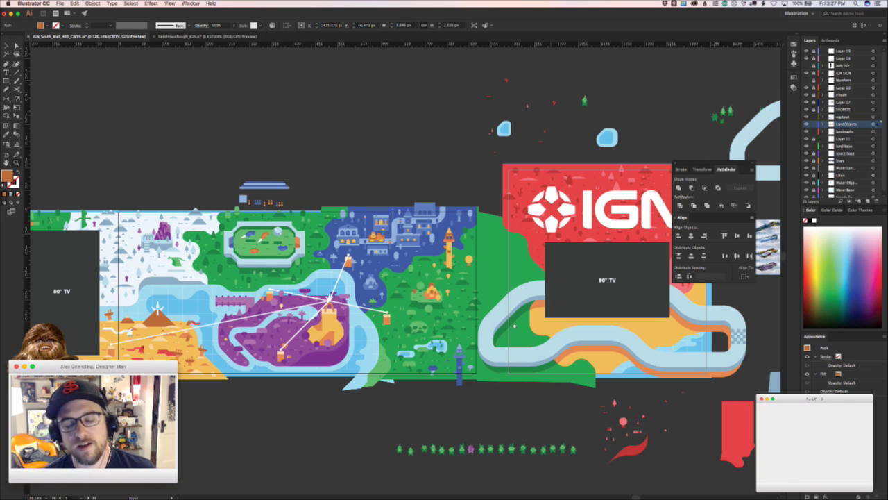
scroll(514, 324, "right", 5)
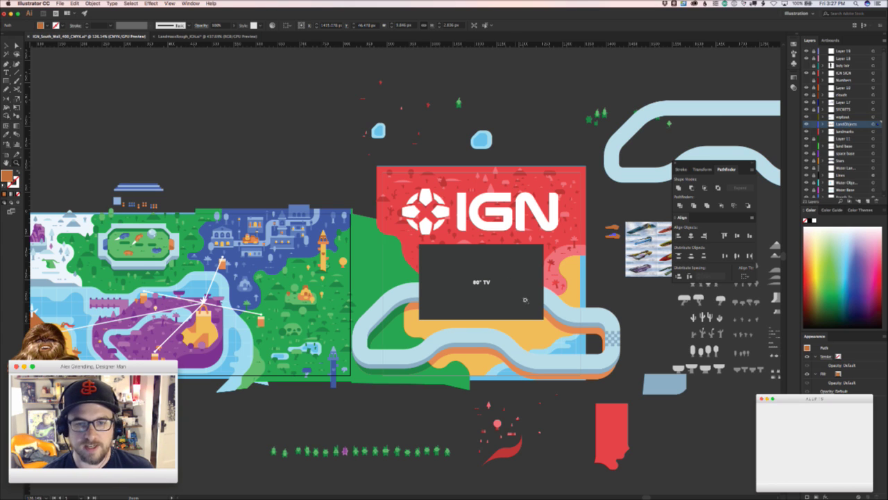
key("v")
left_click_drag(466, 409, 430, 414)
left_click(425, 403)
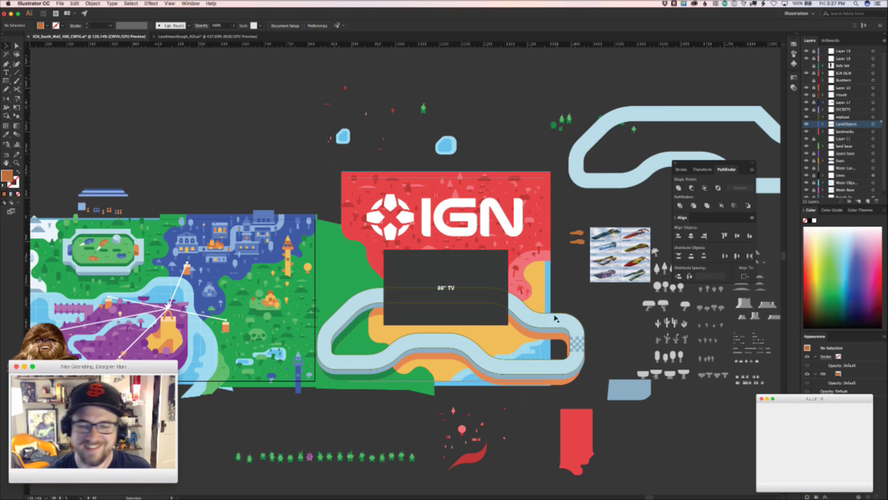
key("z")
left_click_drag(523, 347, 511, 310)
key("v")
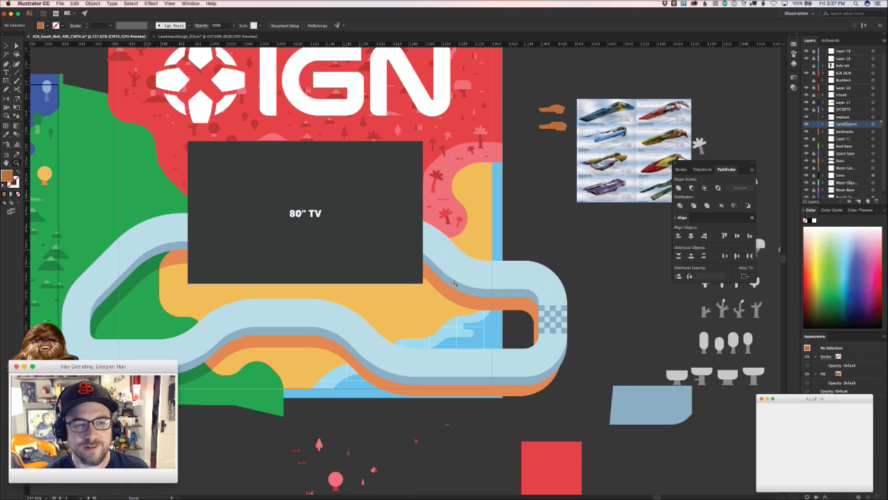
- Fill the lower ship's canopy piece with the yellow of the mural's sand area and deselect it
scroll(507, 280, "right", 5)
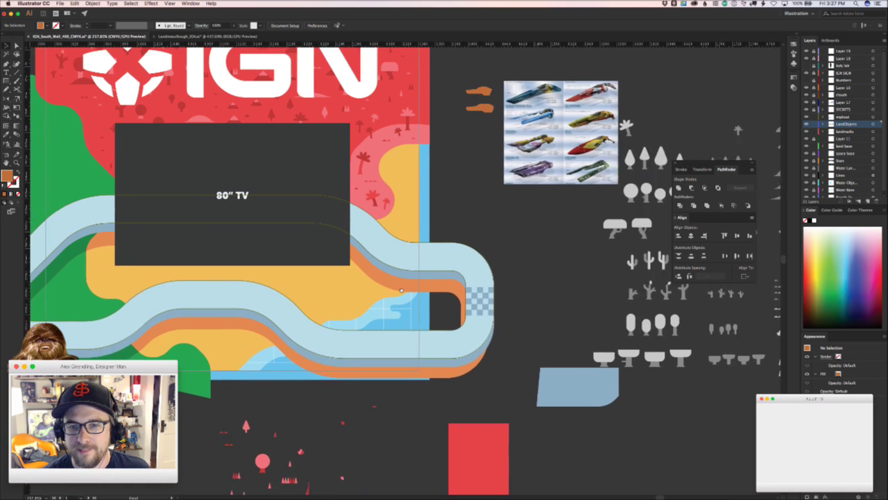
mouse_move(417, 157)
left_mouse_down()
mouse_move(475, 133)
mouse_move(406, 171)
left_mouse_up()
left_click_drag(407, 171, 348, 240)
left_click_drag(412, 217, 451, 205)
key("v")
left_click(392, 191)
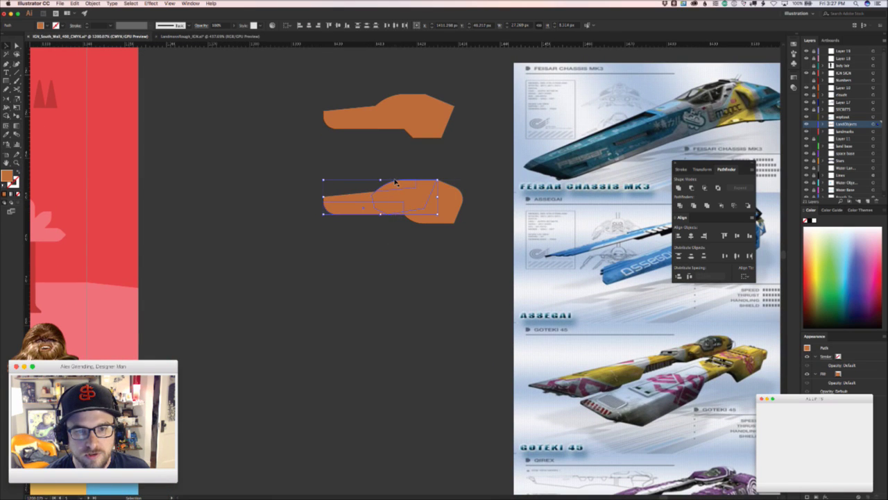
left_click(395, 182)
scroll(403, 240, "down", 5)
scroll(382, 258, "up", 2)
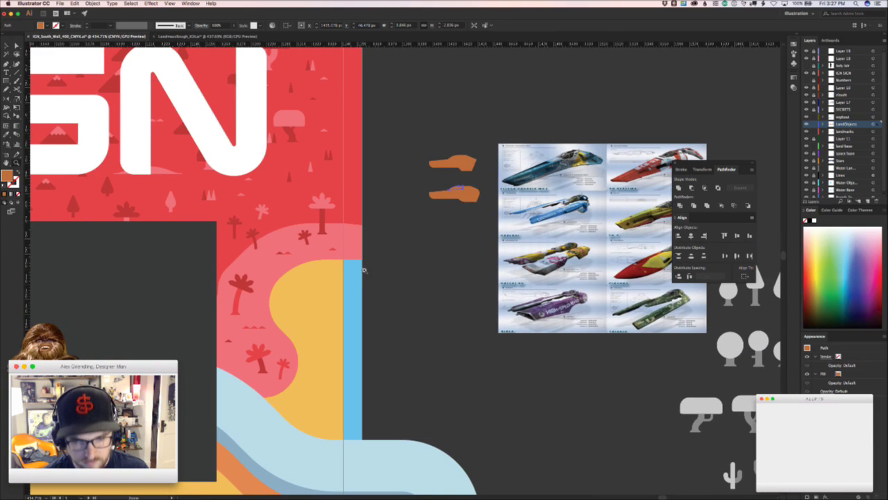
key("v")
left_click(446, 283)
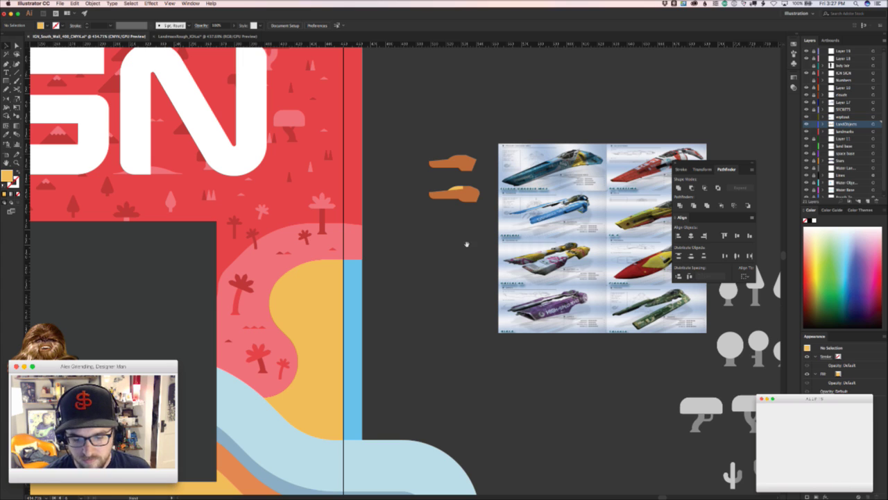
- Draw a slanted four-sided yellow shape on the lower ship's rear hull with the Pen tool, following the sloping underside
left_click_drag(436, 267, 424, 280)
scroll(423, 279, "down", 2)
scroll(347, 277, "up", 4)
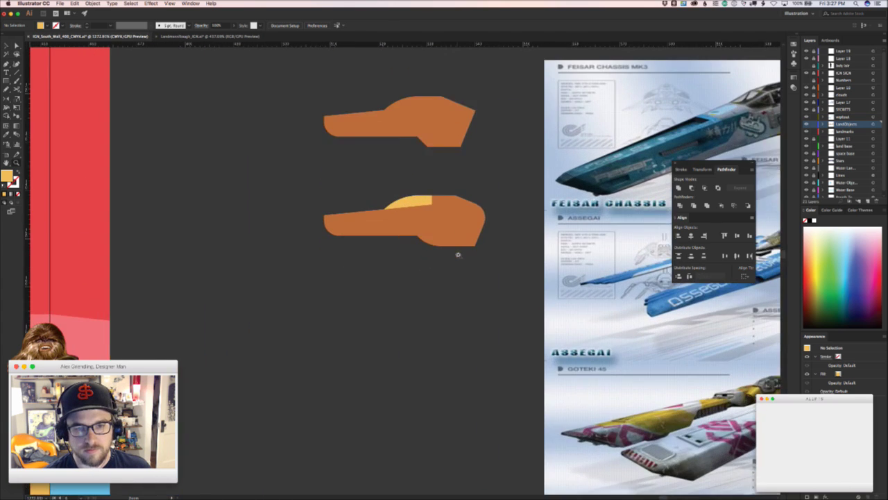
scroll(430, 298, "up", 3)
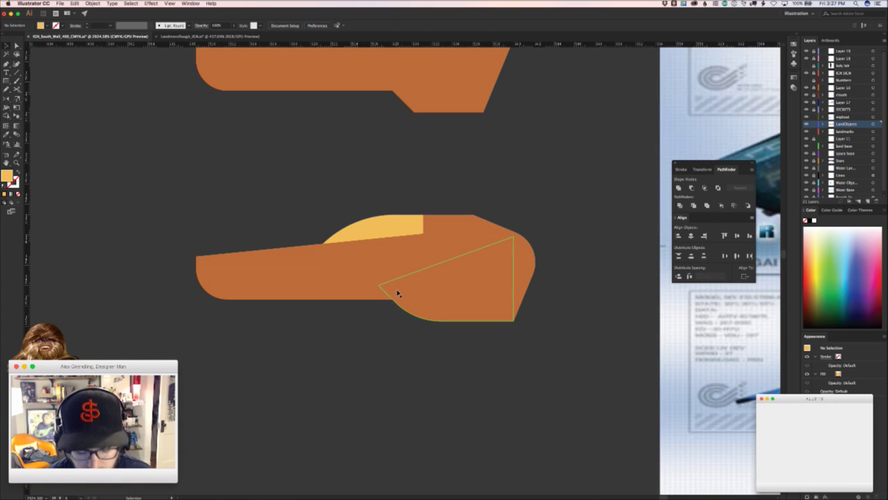
left_click_drag(393, 300, 452, 328)
left_click(462, 312)
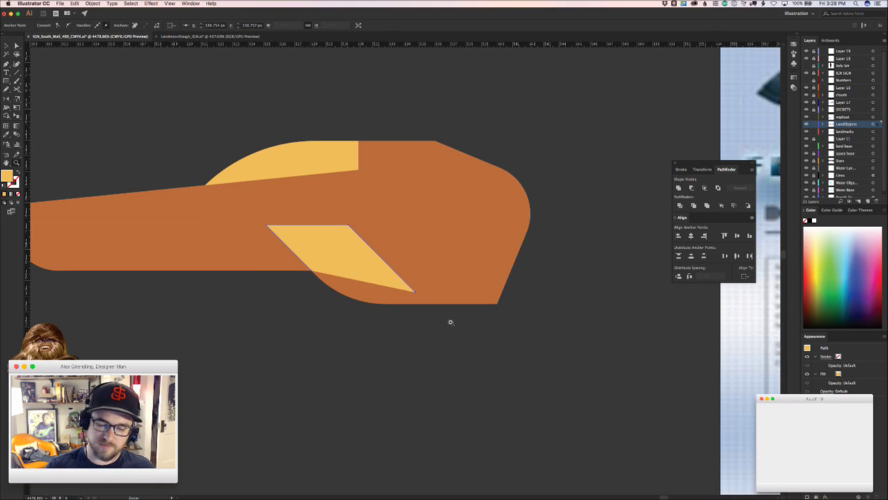
scroll(366, 285, "left", 2)
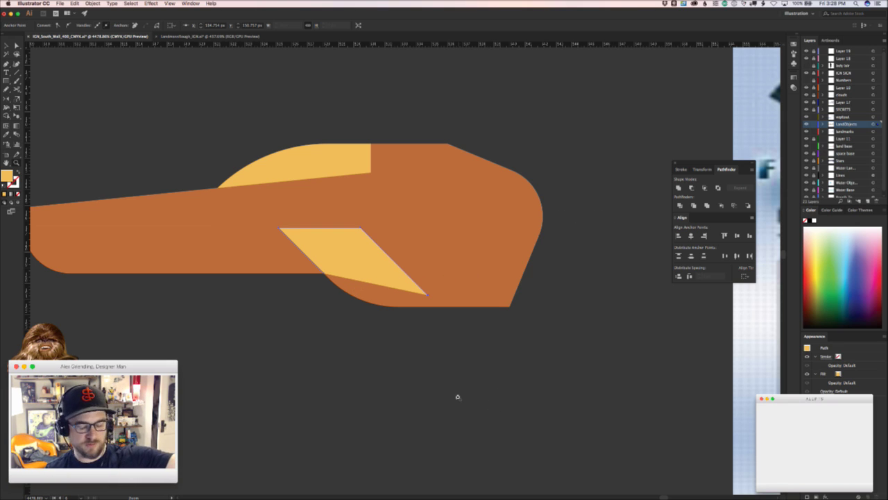
- Extend the slanted yellow shape's two lower corners diagonally past the hull's underside and deselect it
key("super+Tab")
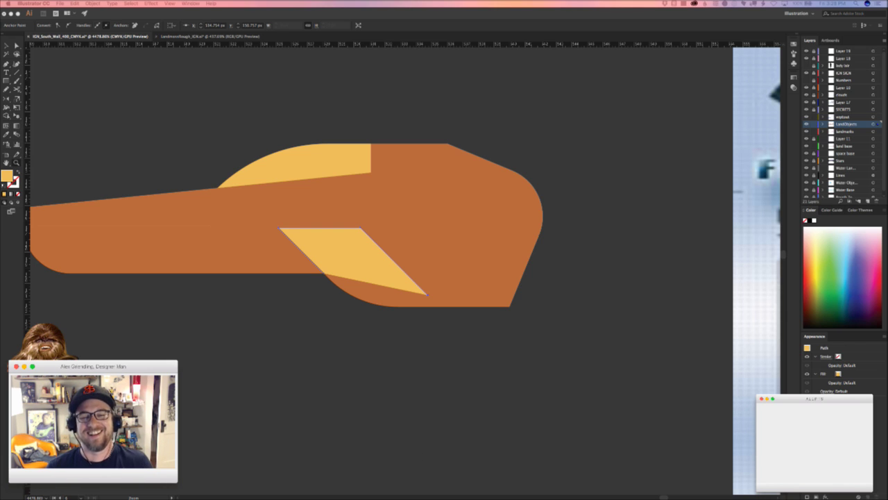
left_click(325, 276)
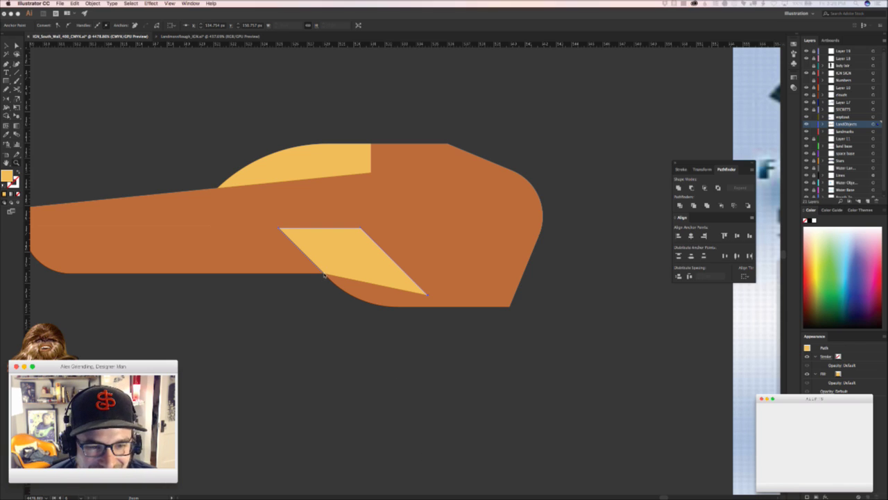
left_click_drag(324, 276, 390, 338)
left_click_drag(428, 295, 451, 320)
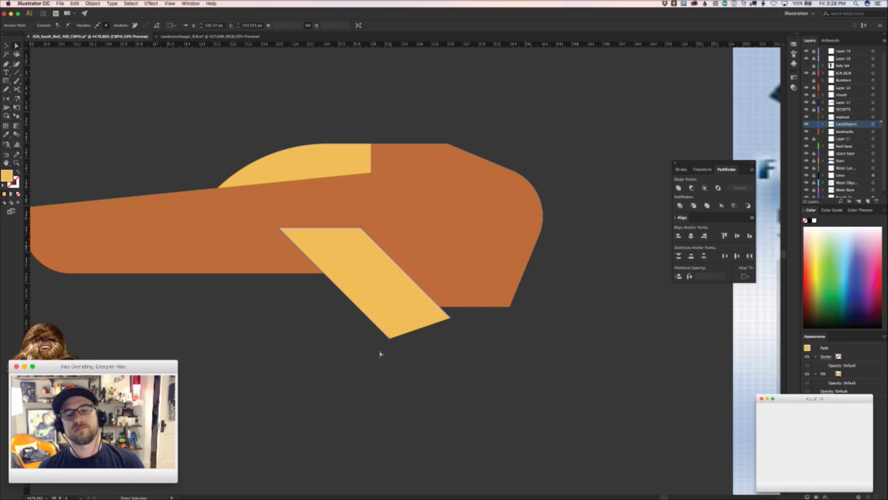
left_click_drag(381, 355, 468, 309)
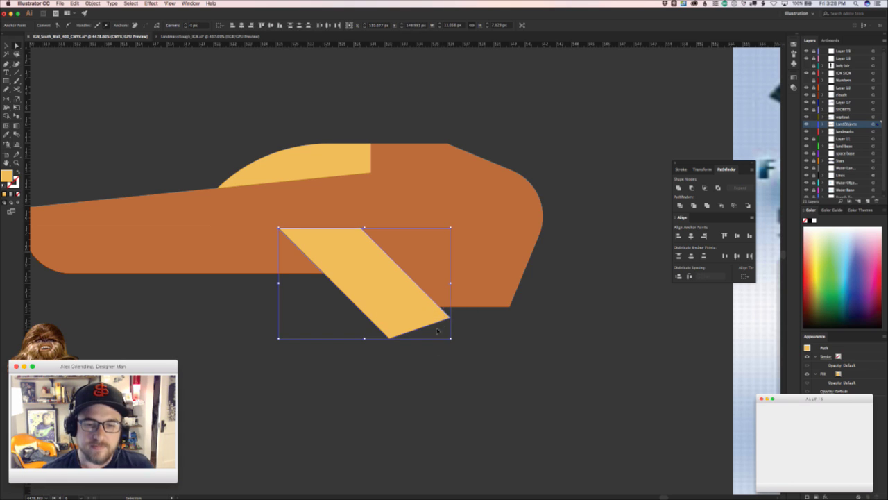
key("super+shift+a")
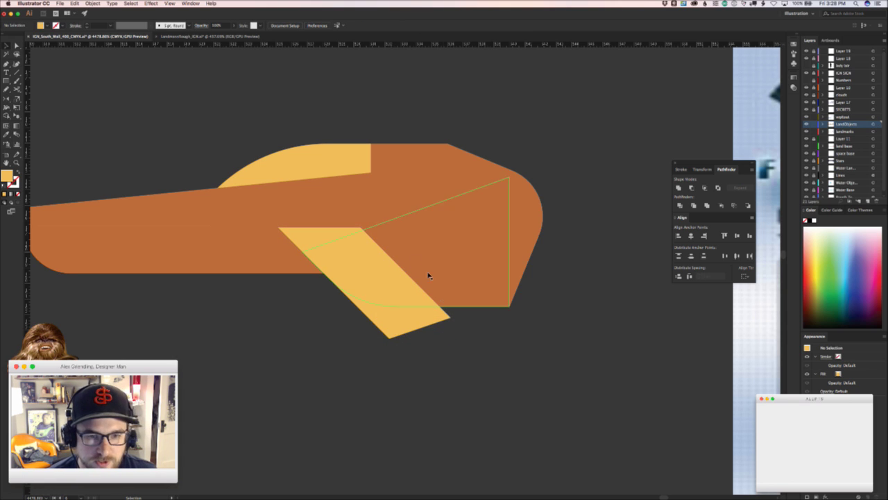
- Round the upper rear corner of the slanted yellow shape into a broad curve and deselect it
left_click(361, 227)
left_click_drag(359, 232, 291, 346)
left_click(341, 352)
key("v")
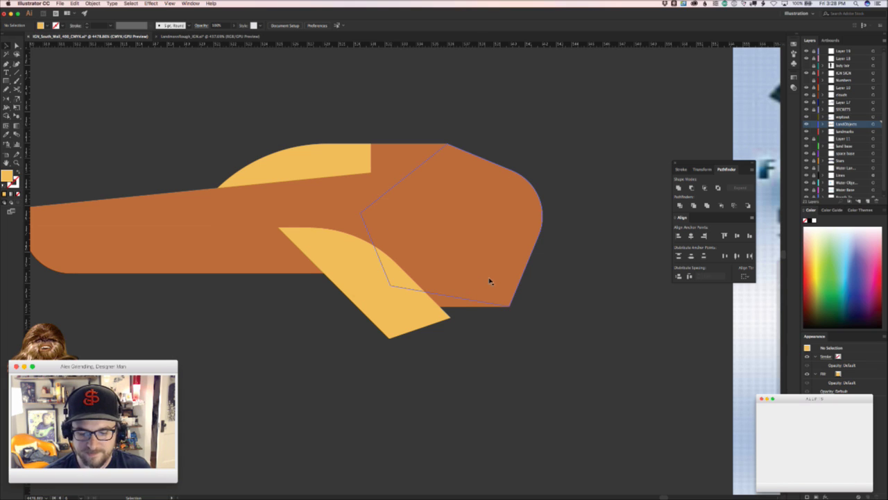
key("super+Tab")
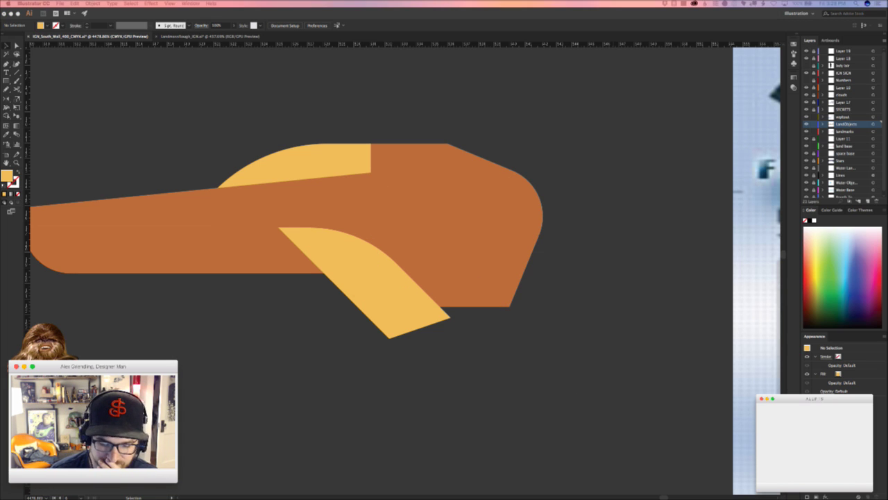
left_click(573, 314)
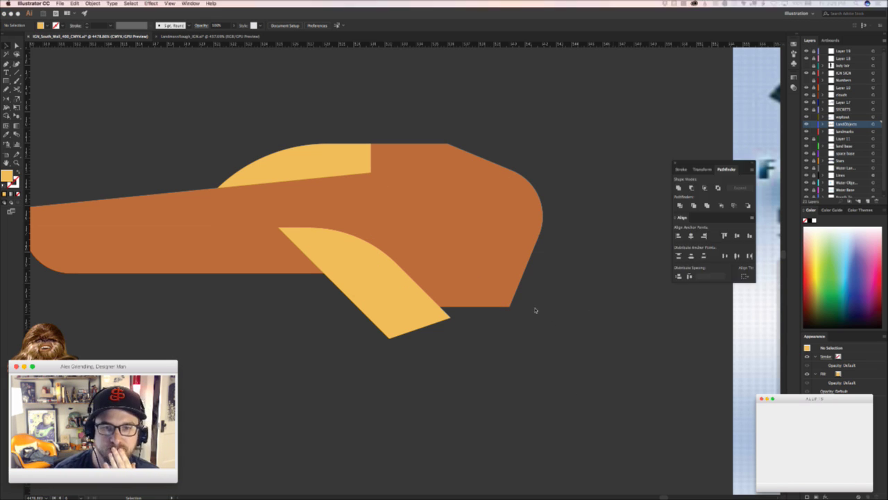
- Unite the lower ship's orange nose, cockpit and tail pieces into a single body shape
left_click(503, 302)
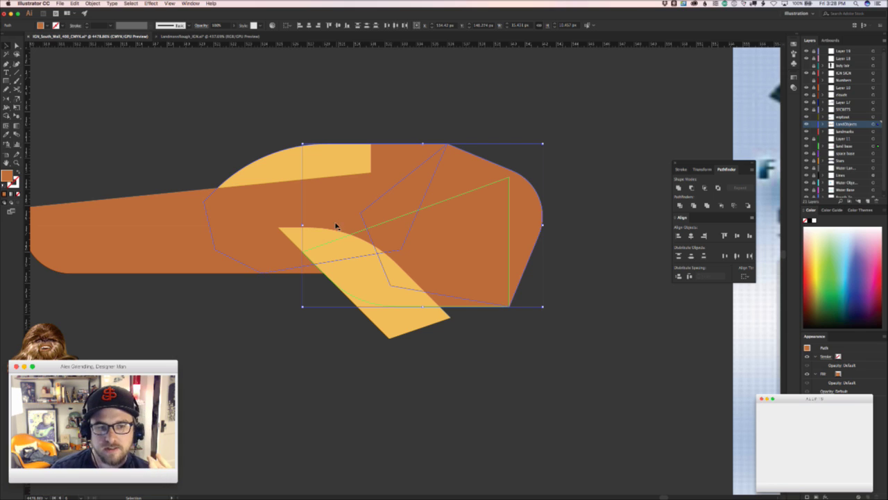
left_click(244, 244)
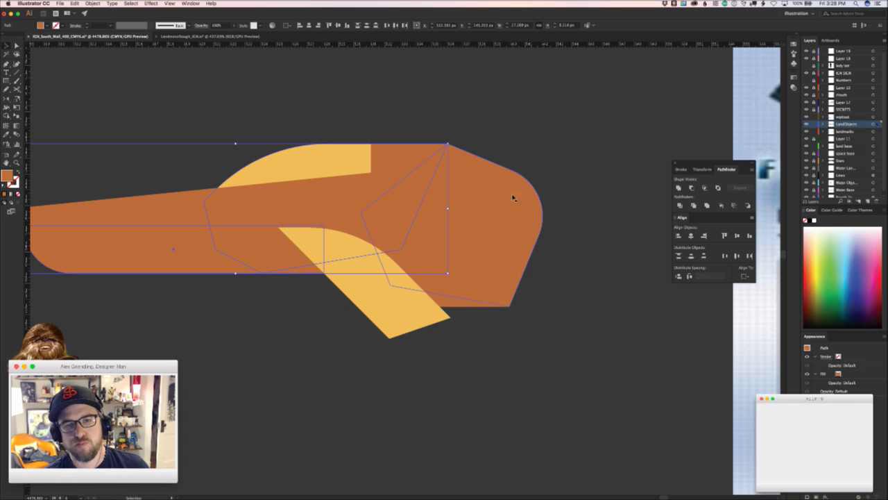
left_click(453, 241)
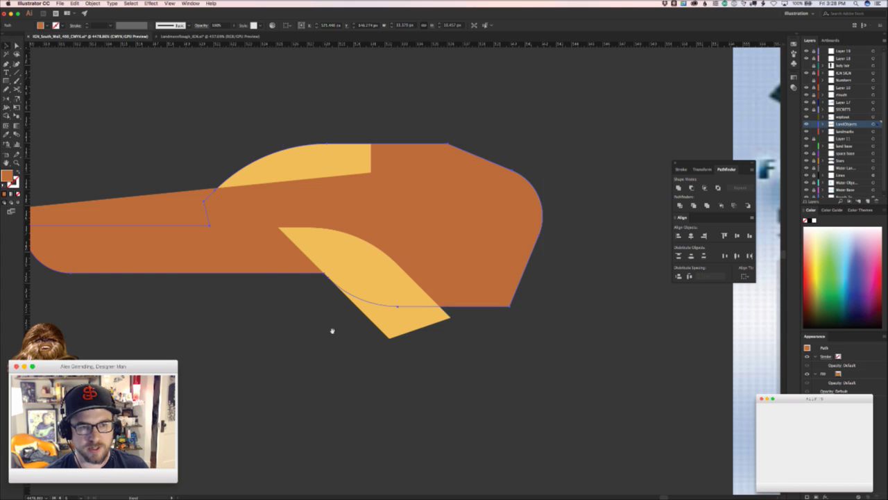
left_click_drag(331, 331, 412, 367)
left_click_drag(530, 381, 436, 387)
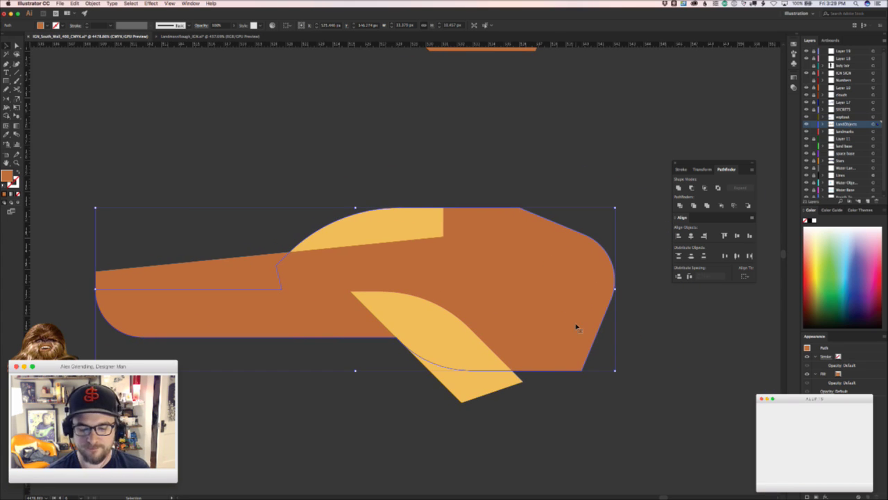
- Intersect the lower yellow shape with the copy of the ship's body so it stays within the hull outline
left_click(593, 446)
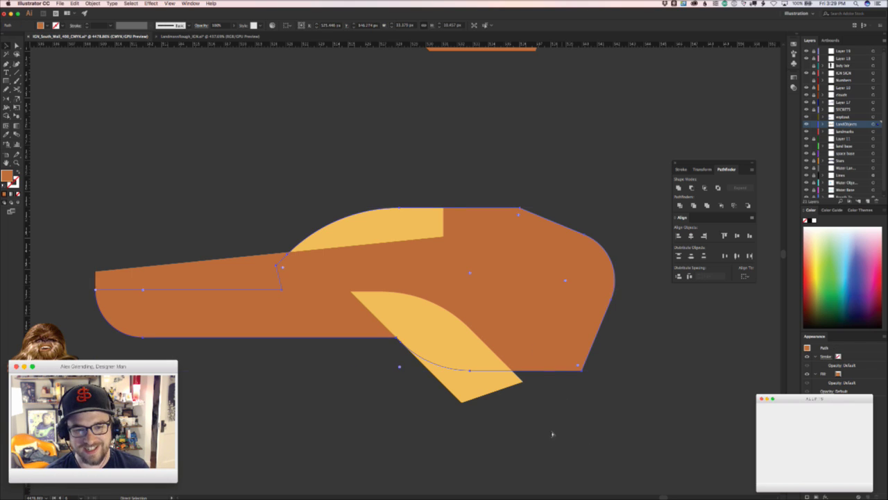
key("super+z")
left_click(468, 387, "shift")
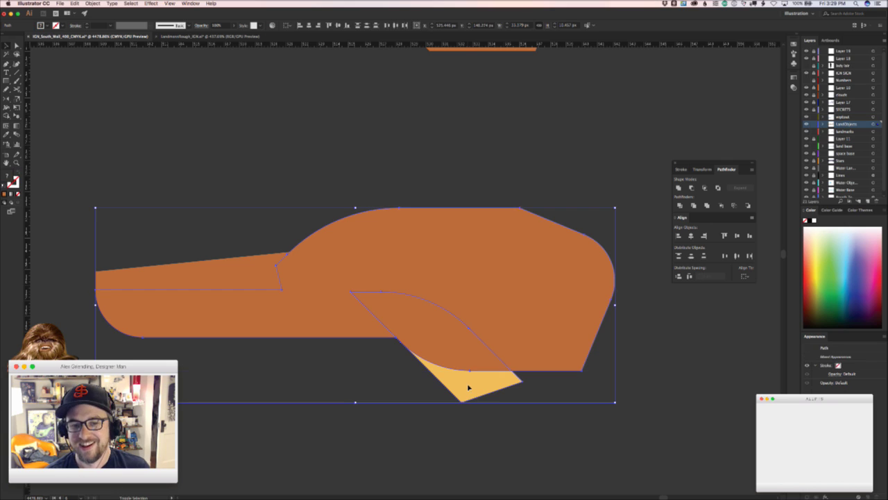
left_click(704, 187)
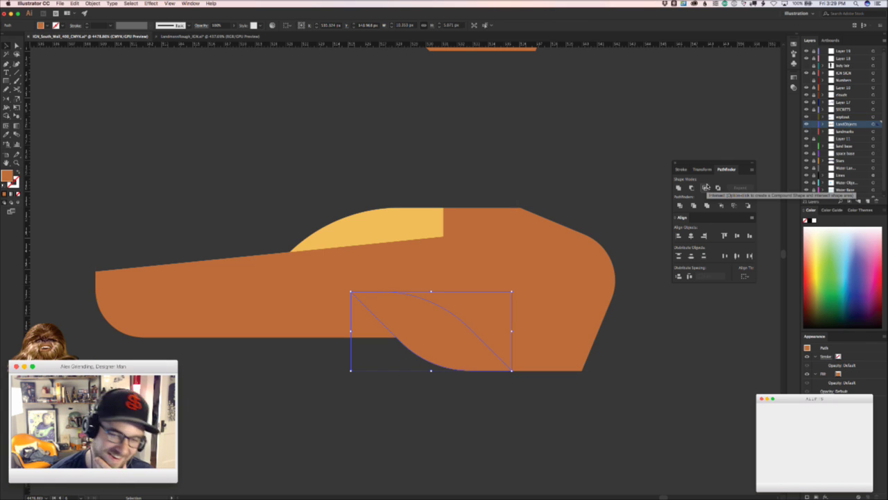
- Fill the trimmed lower stripe with the yellow sampled from the canopy shape and deselect it
key("i")
left_click(383, 226)
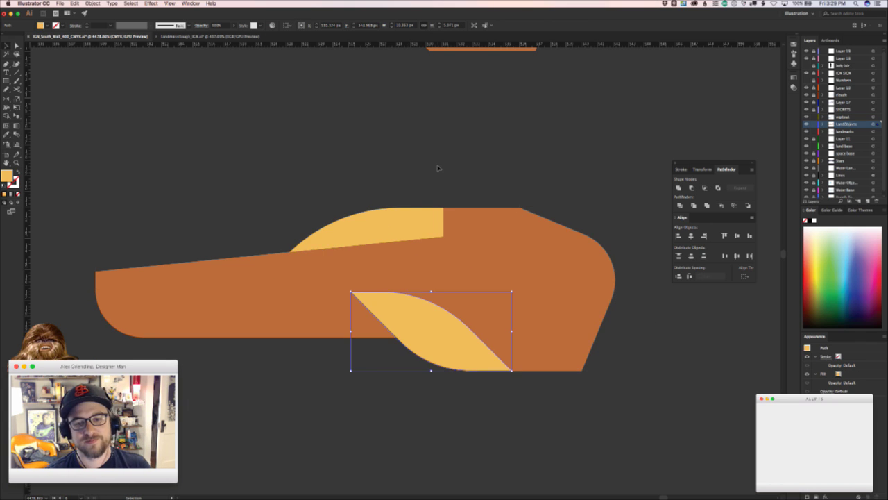
key("z")
key("super+shift+a")
left_click_drag(477, 163, 294, 228)
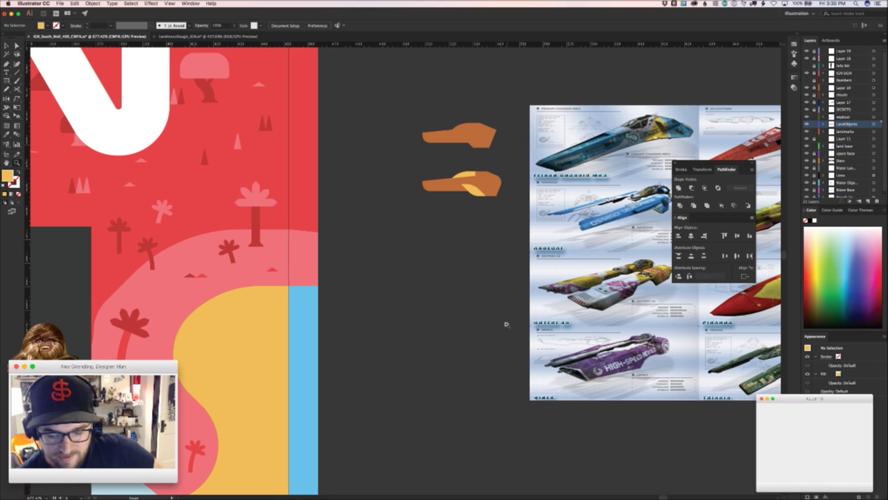
- Look over the full length of the wall mural, the loose artwork around it and the two small ships
key("v")
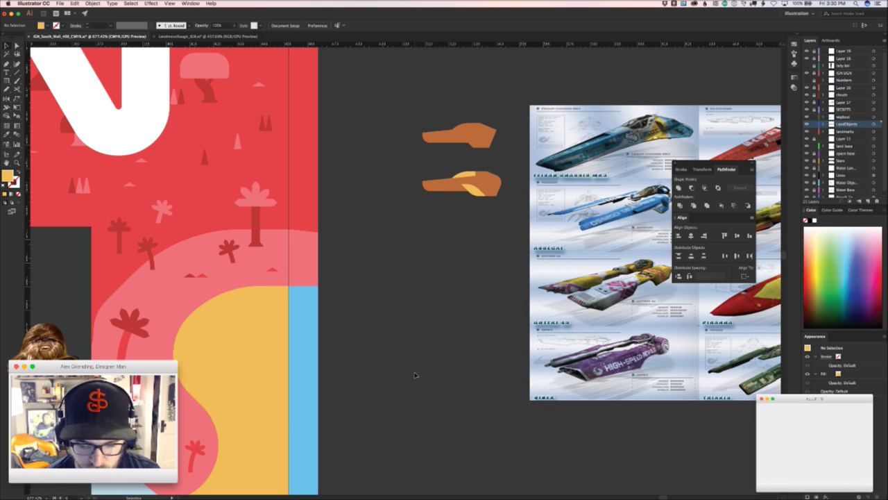
key("z")
left_click_drag(364, 266, 708, 336)
left_click_drag(348, 294, 262, 297)
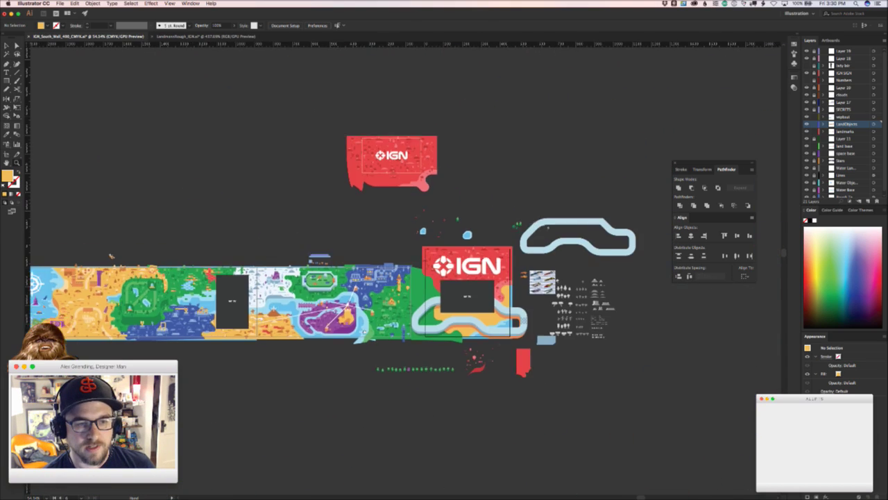
left_click_drag(34, 350, 416, 368)
left_click_drag(239, 399, 504, 386)
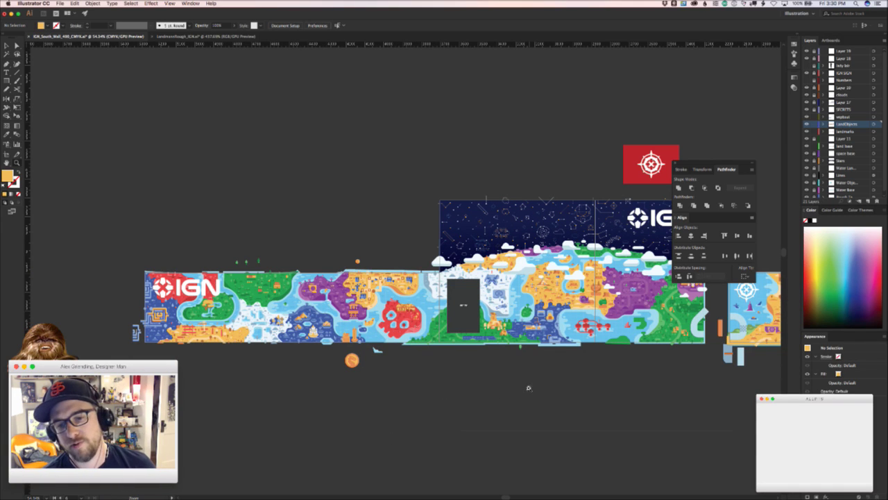
left_click_drag(684, 431, 681, 430)
scroll(680, 430, "right", 10)
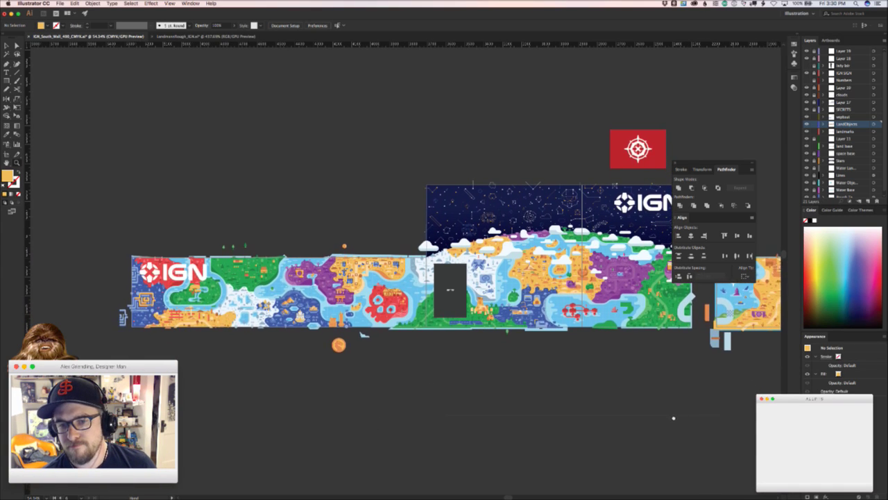
left_click_drag(625, 372, 181, 395)
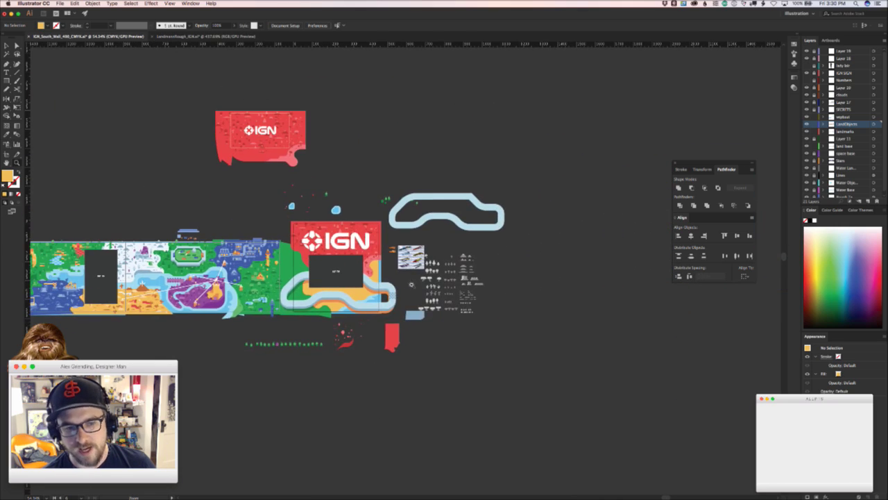
left_click_drag(384, 273, 597, 219)
left_click_drag(449, 166, 403, 298)
left_click_drag(382, 263, 453, 246)
scroll(452, 244, "up", 6)
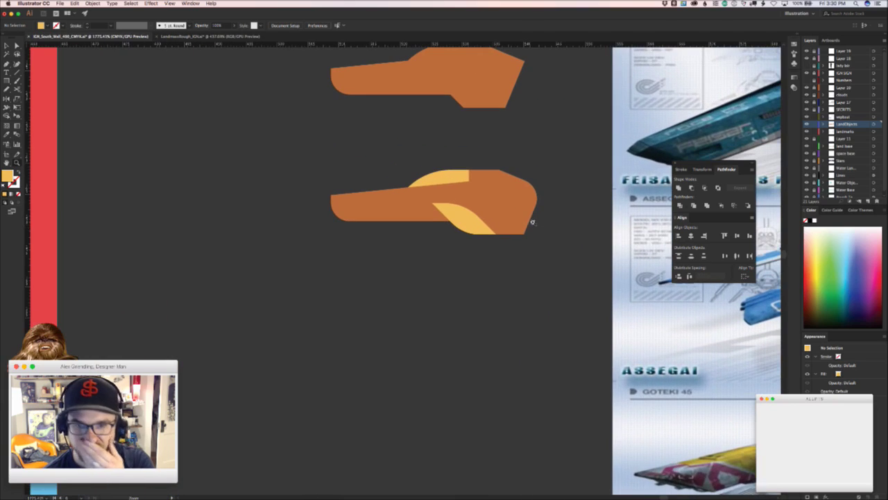
- Add a smaller copy of the lower yellow stripe on the rear of the lower ship's body
left_click_drag(484, 232, 414, 284)
left_click_drag(354, 254, 438, 252)
left_click(520, 280)
- Compare the two ships with the nearby mural artwork and the reference ship images at different magnifications
key("z")
left_click_drag(574, 306, 392, 297)
scroll(391, 296, "down", 5)
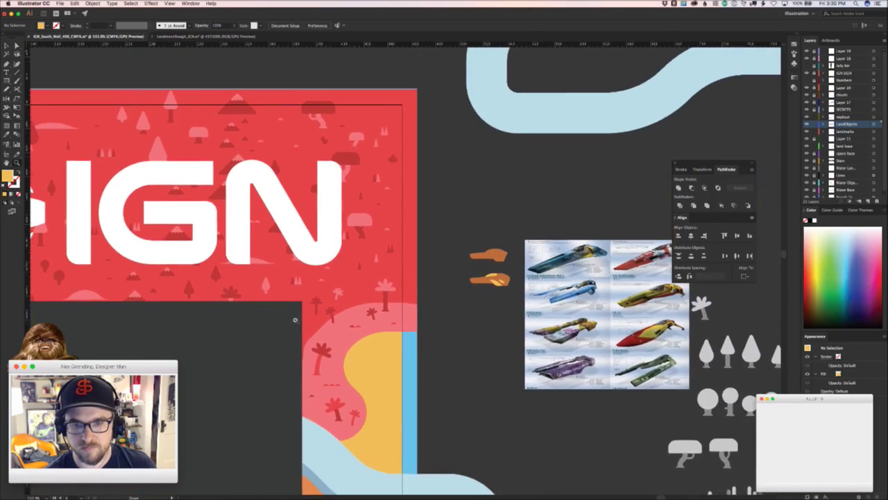
scroll(386, 299, "up", 4)
scroll(386, 299, "up", 2)
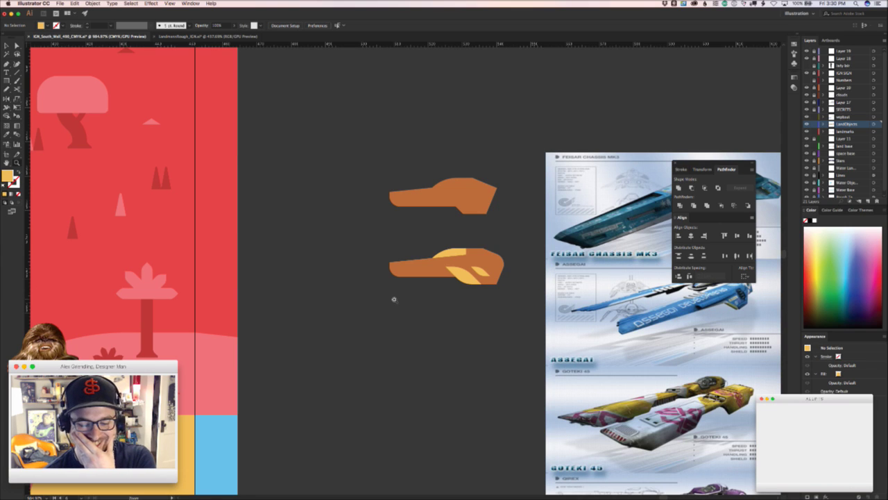
scroll(393, 299, "down", 1)
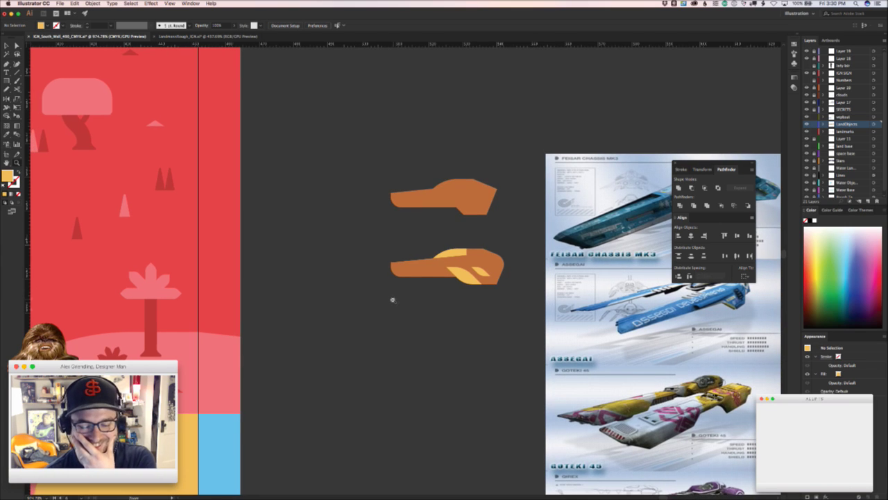
scroll(393, 300, "down", 1)
scroll(393, 299, "down", 10)
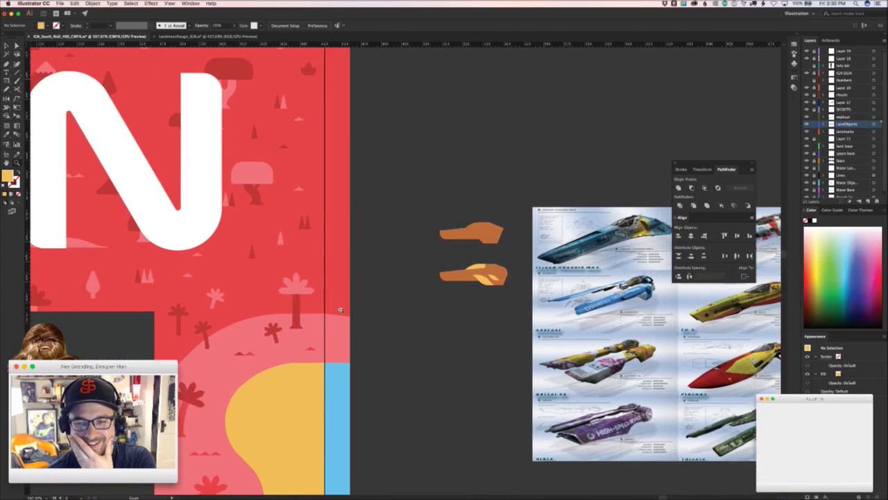
left_click_drag(340, 310, 338, 314)
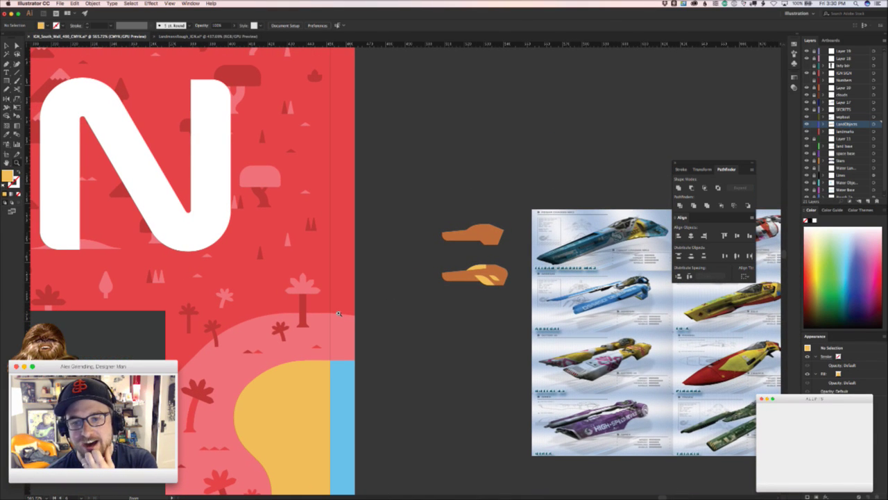
scroll(339, 314, "up", 1)
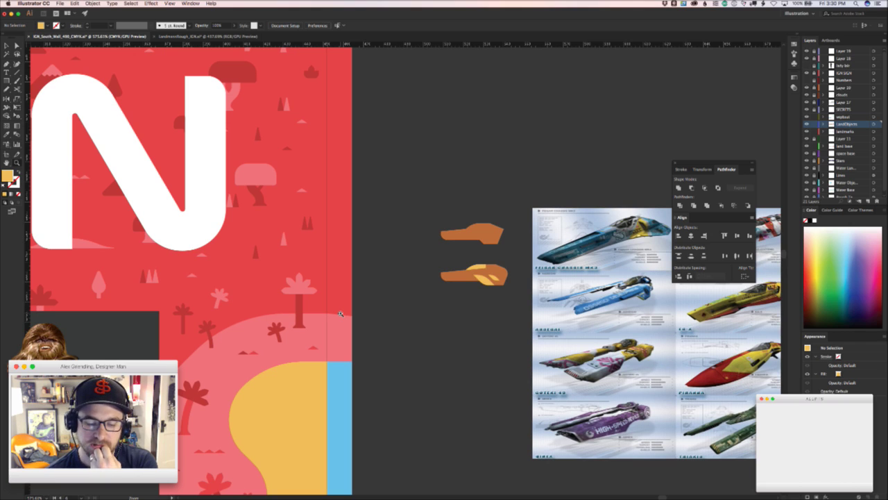
scroll(383, 298, "up", 7)
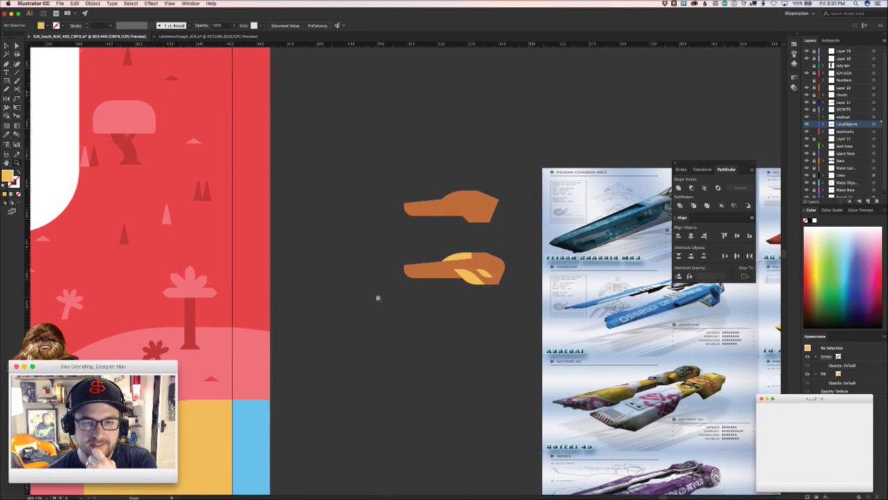
scroll(377, 299, "up", 1)
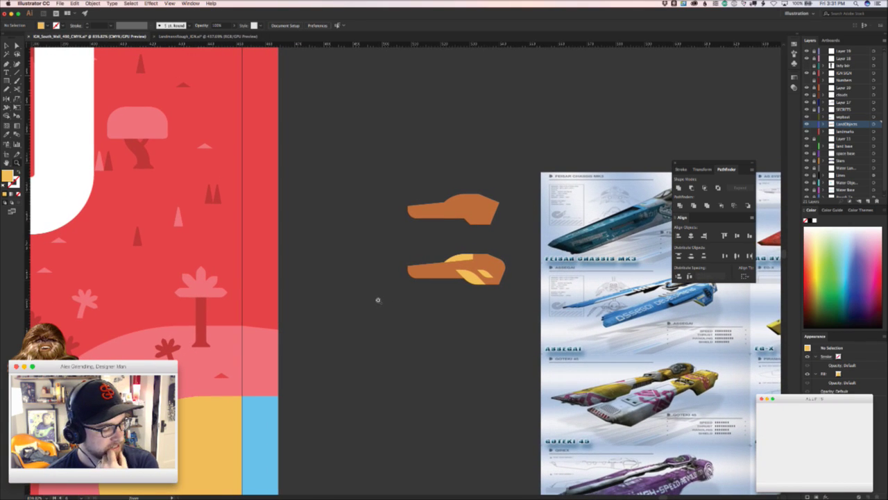
scroll(377, 299, "up", 1)
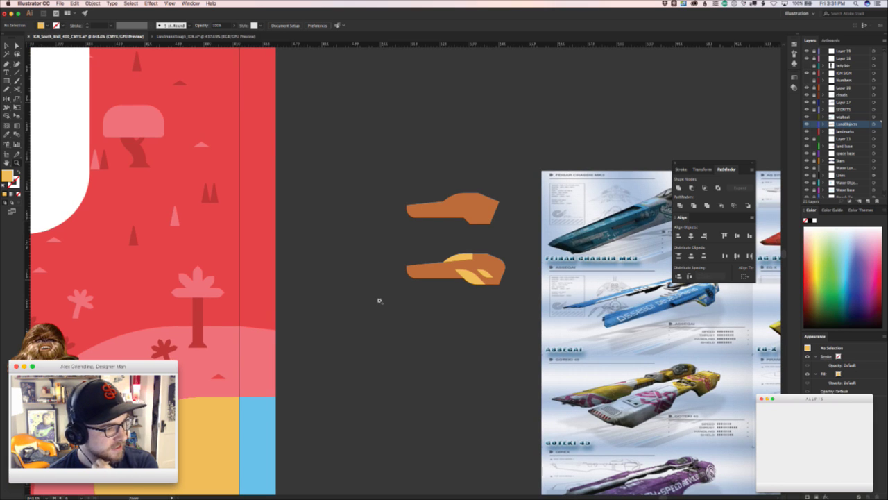
scroll(429, 278, "up", 5)
scroll(429, 278, "up", 1)
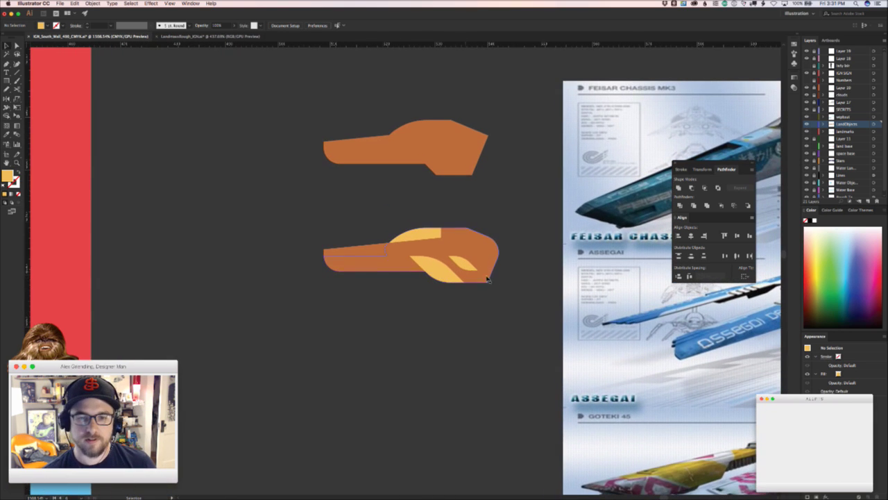
- Try to reshape the upper rear corner of the lower ship's body, undoing each attempt
left_click_drag(452, 225, 571, 196)
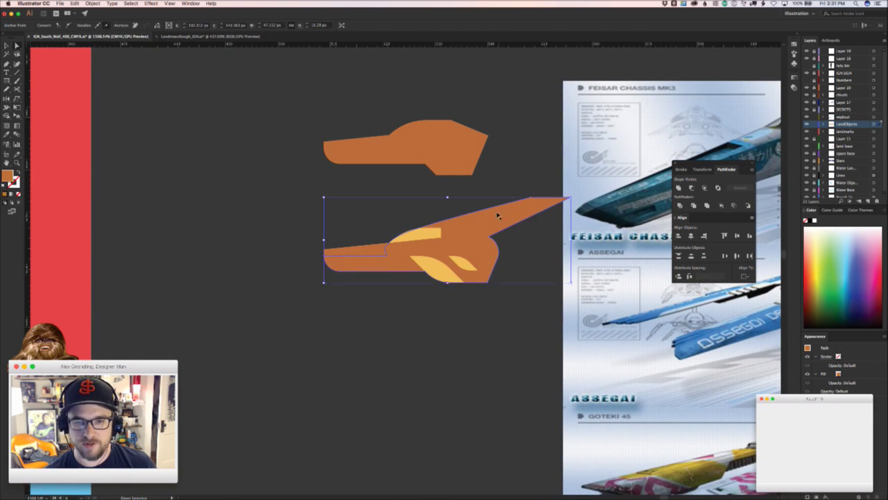
key("super+z")
key("z")
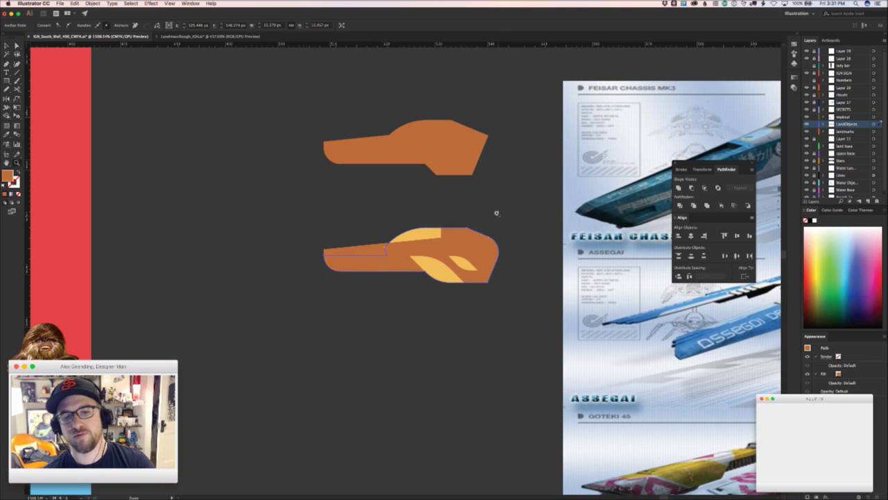
left_click_drag(468, 229, 560, 212)
key("a")
left_click(466, 225)
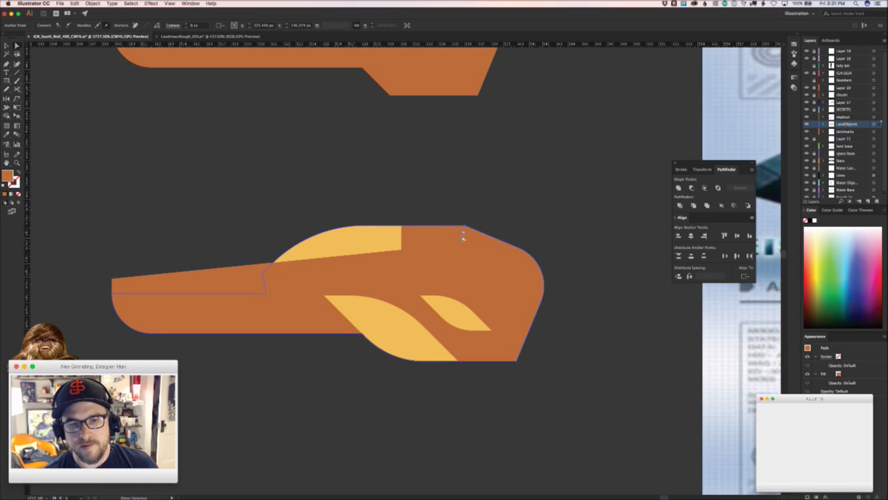
left_click_drag(464, 237, 434, 383)
key("super+z")
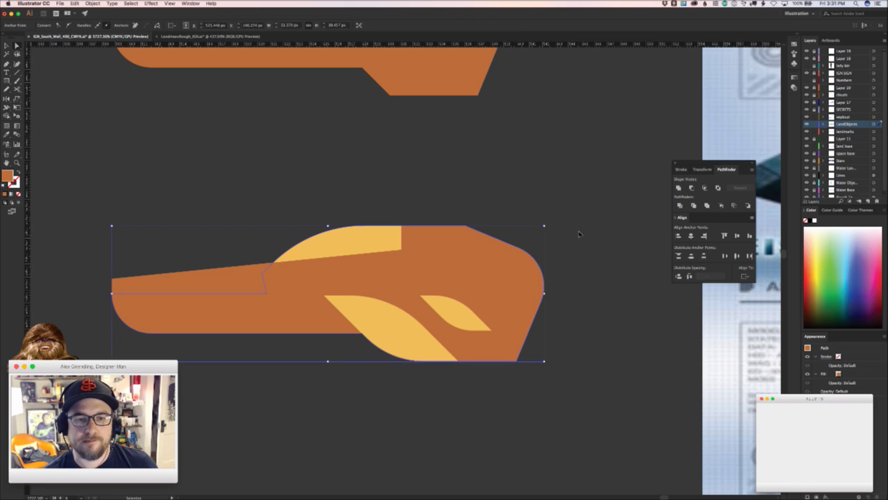
- Round the lower rear corner of the yellow canopy shape on the lower ship
left_click(400, 249)
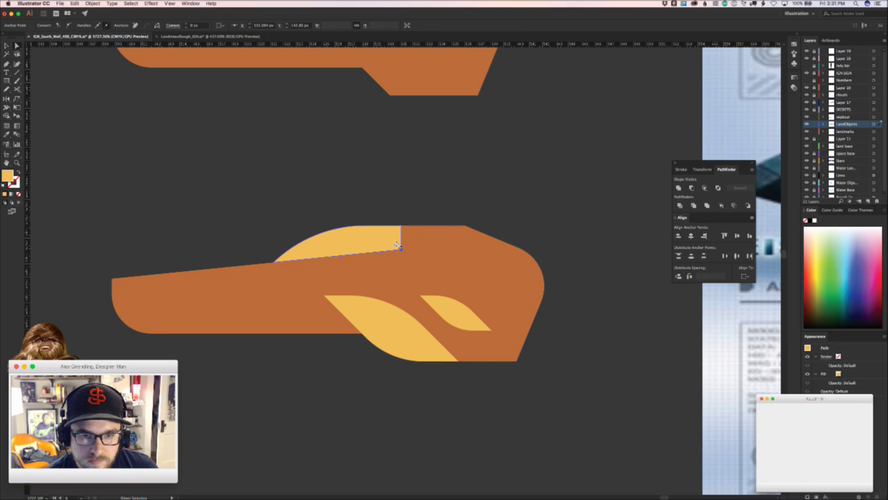
left_click_drag(395, 245, 383, 222)
mouse_move(408, 194)
left_mouse_down()
mouse_move(452, 202)
mouse_move(424, 239)
mouse_move(446, 252)
mouse_move(448, 216)
mouse_move(440, 211)
mouse_move(510, 119)
mouse_move(487, 352)
left_mouse_up()
- Select all parts of the yellow-striped ship and move them onto the pale blue track, near the mural's edge
key("z")
key("v")
left_click_drag(539, 206, 473, 390)
key("super+z")
scroll(540, 211, "up", 3)
scroll(541, 211, "right", 3)
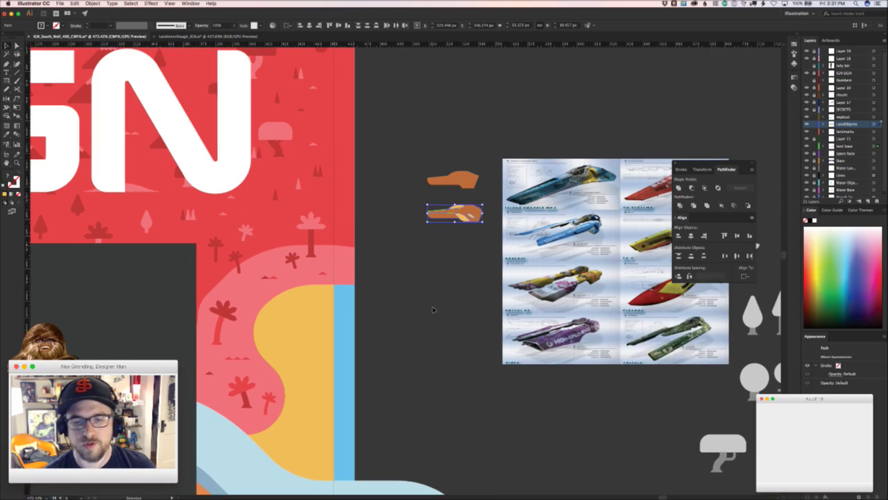
key("Delete")
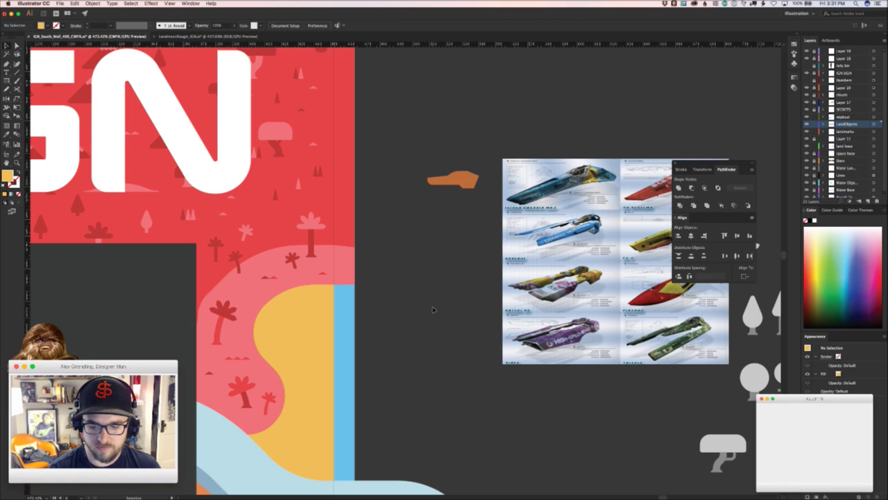
key("super+z")
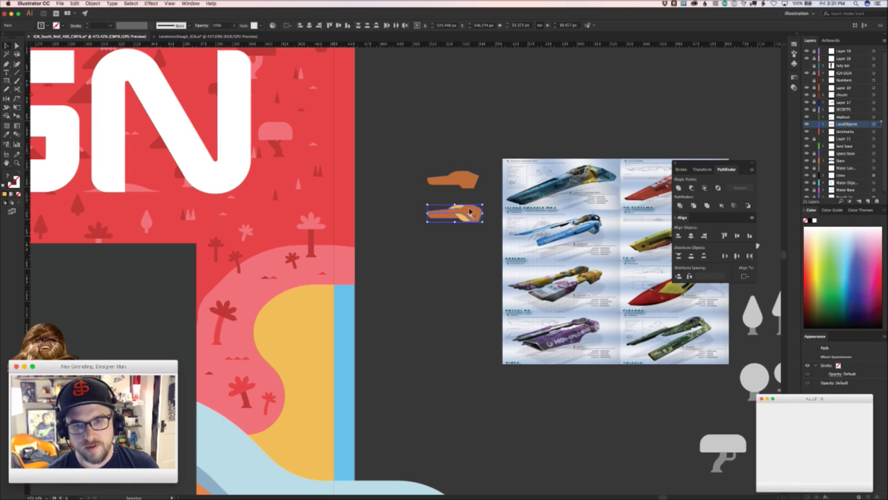
left_click_drag(472, 213, 420, 390)
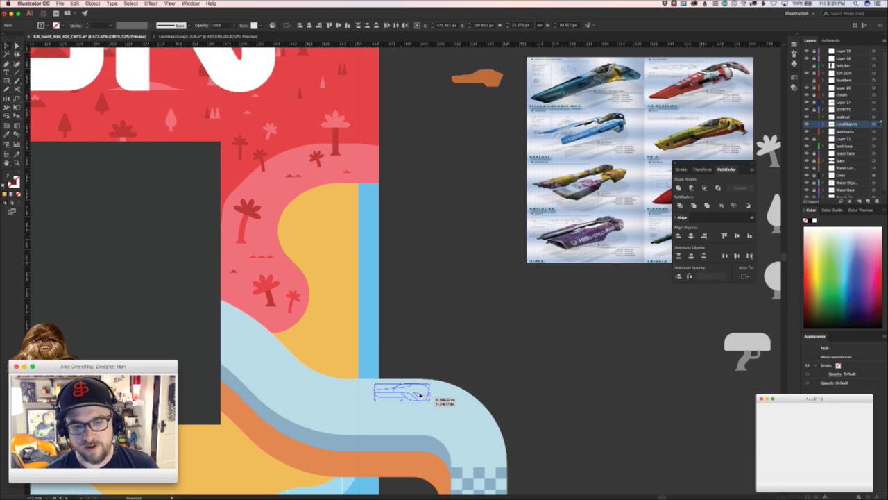
- Cut the ship and paste it in front at the same place on the wipeout layer
left_click(436, 339)
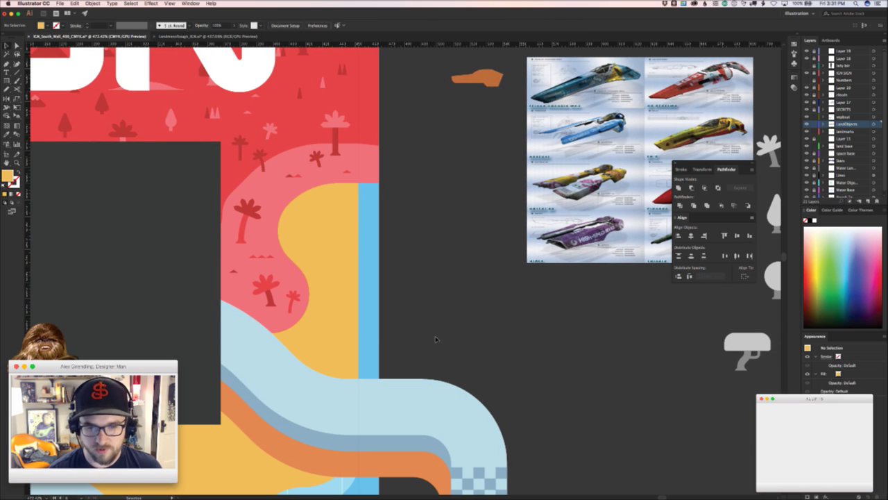
left_click(388, 414)
key("super+f")
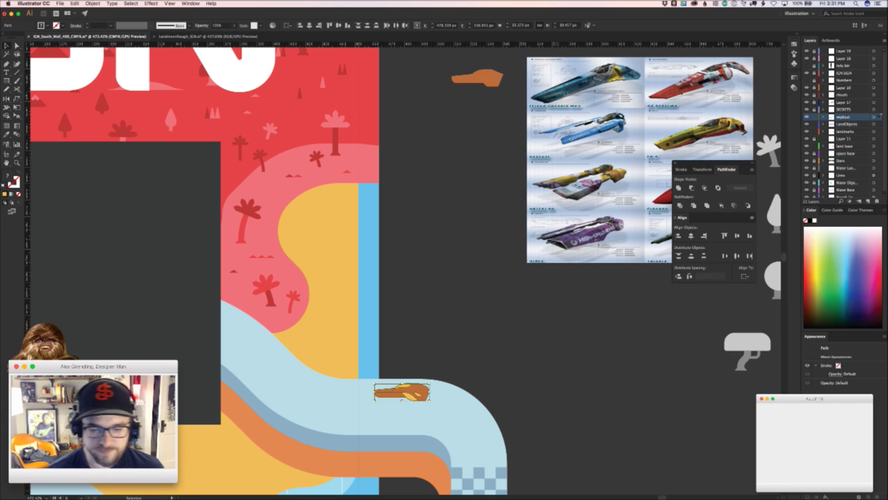
- Cut the yellow-striped ship from the track and clear the selection
key("super+Tab")
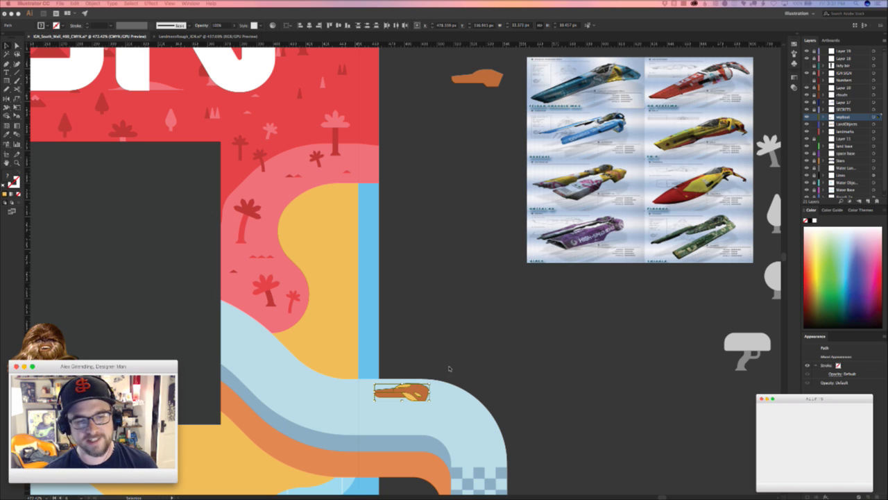
left_click(500, 351)
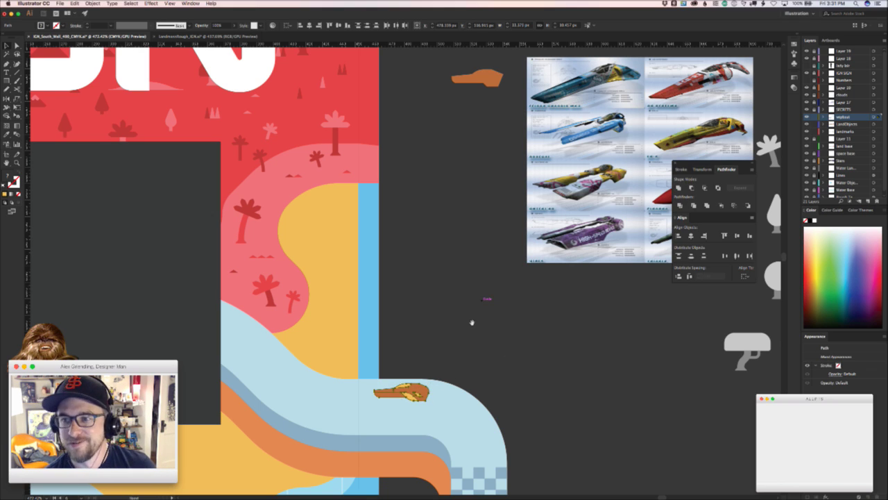
left_click_drag(472, 323, 496, 262)
left_click(476, 220)
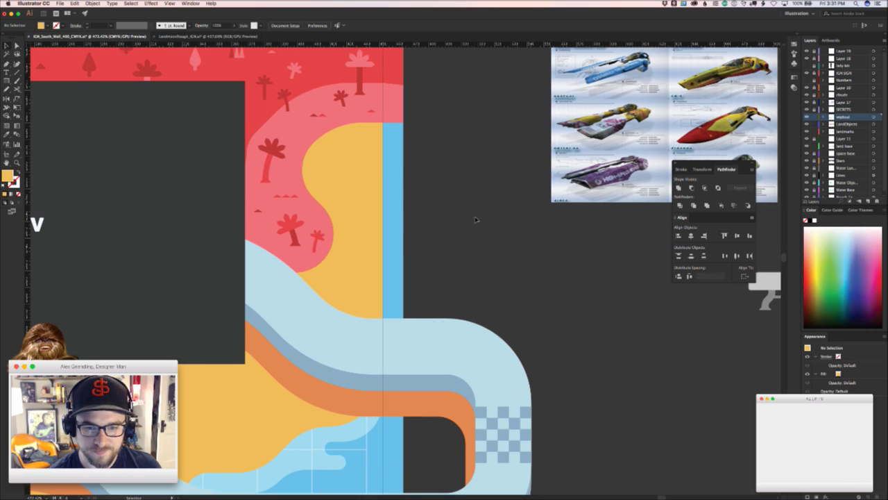
left_click(447, 444)
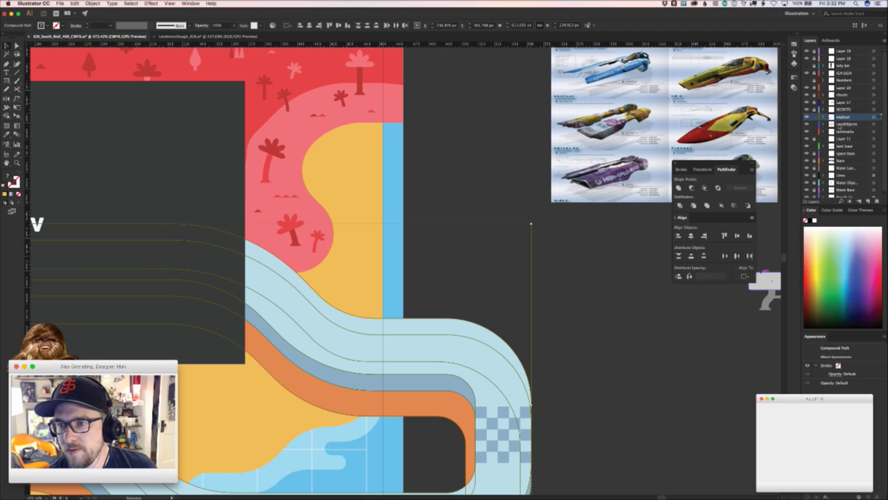
key("super+shift+a")
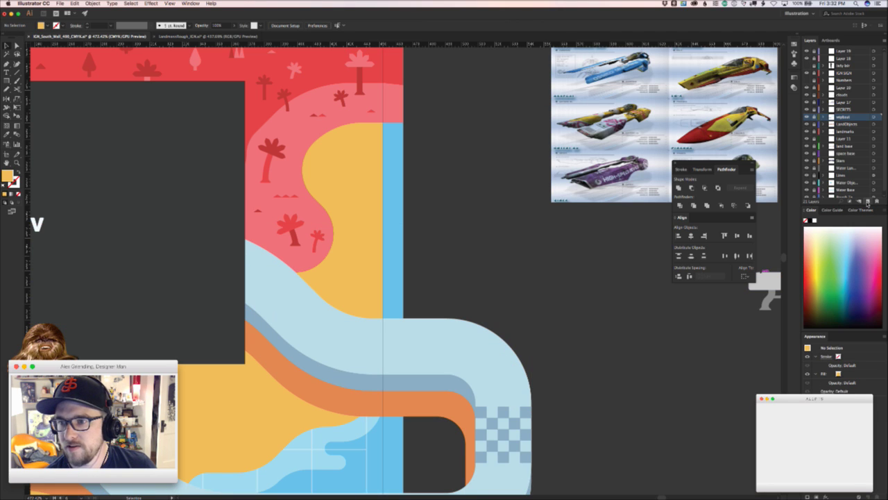
- Create a layer named WipEout ships above the wipeout layer and paste the ship onto it at the same place
left_click(867, 203)
double_click(845, 118)
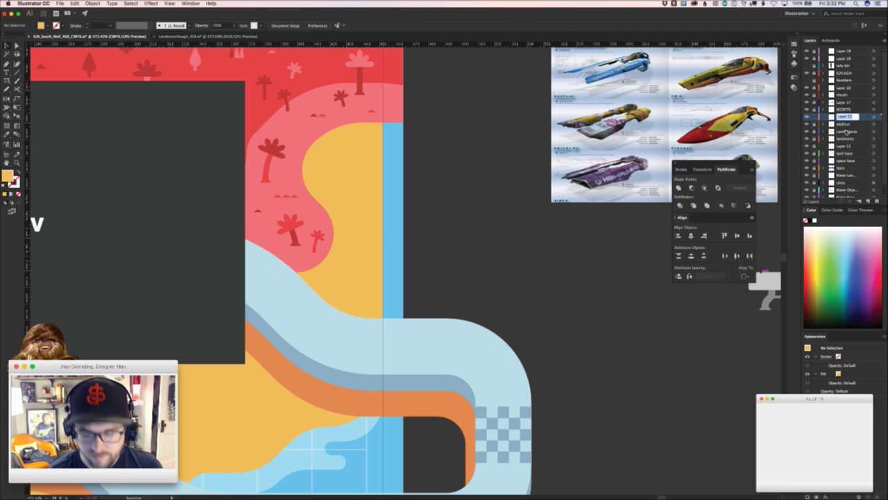
type("WipEout")
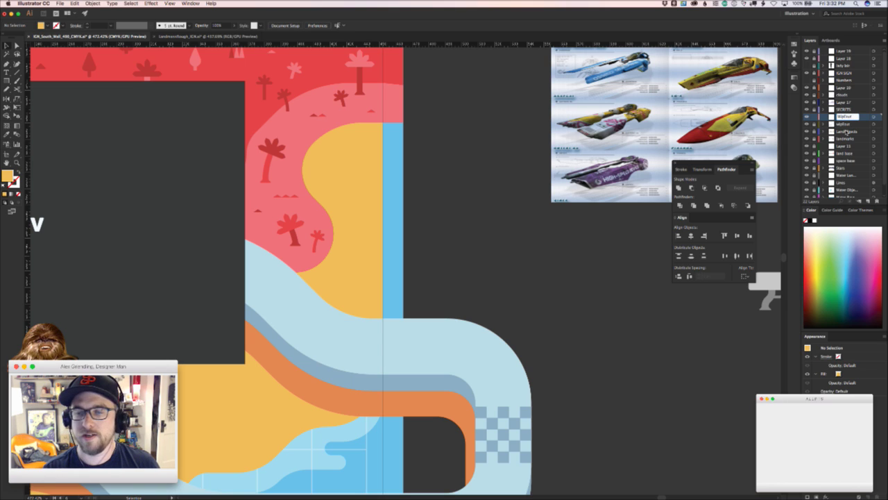
type("s")
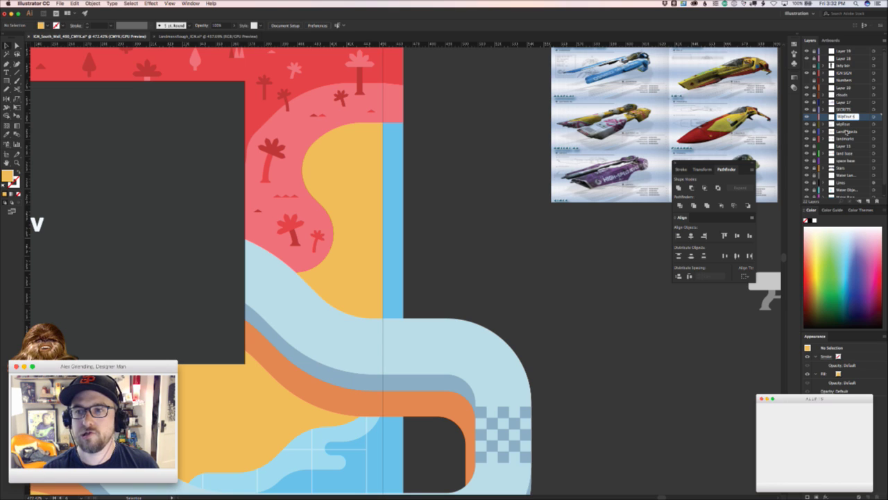
type("hips")
key("Return")
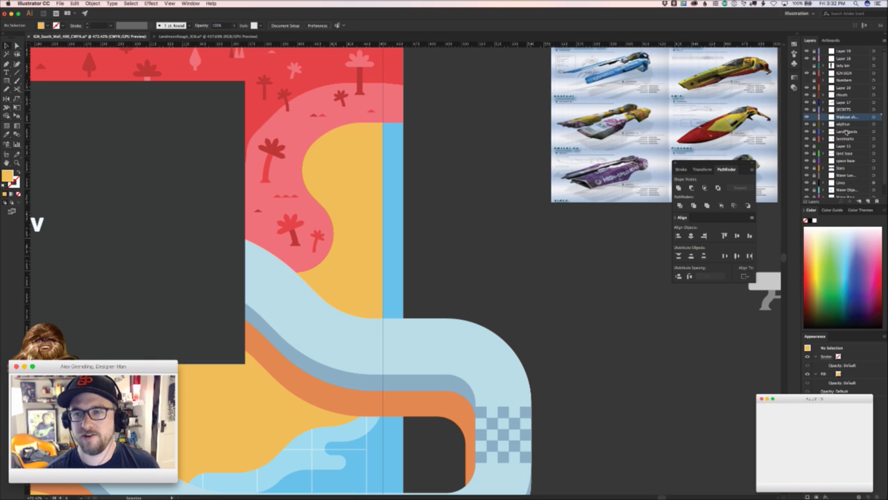
key("super+v")
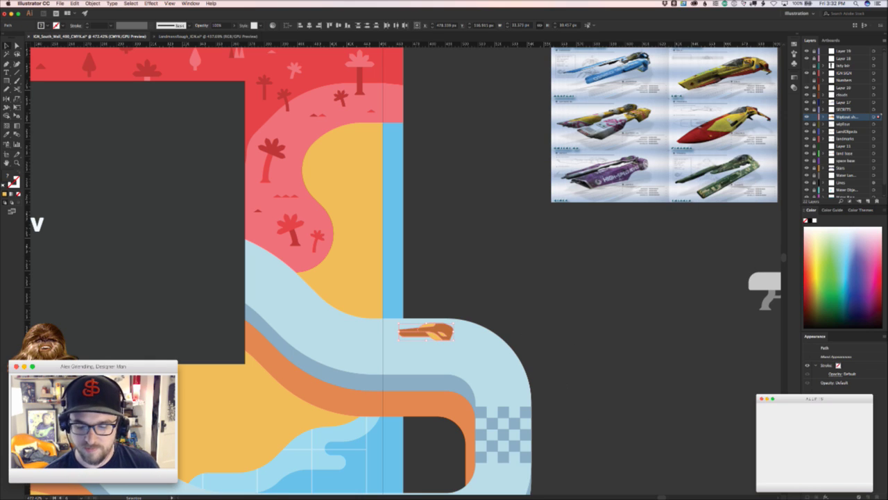
- Draw a thin rectangle about 33 wide and 4 high just below the ship, matching the ship's length
key("super+Tab")
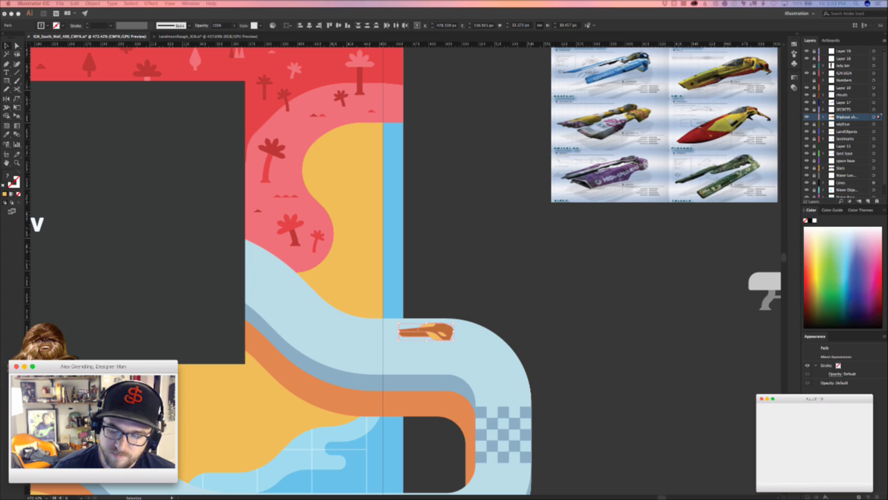
left_click(473, 256)
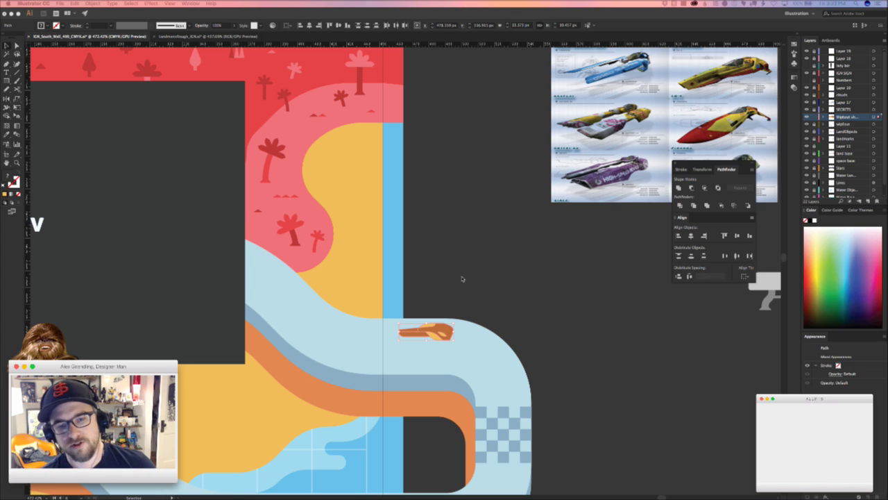
left_click_drag(403, 319, 489, 301)
left_click_drag(390, 345, 328, 230)
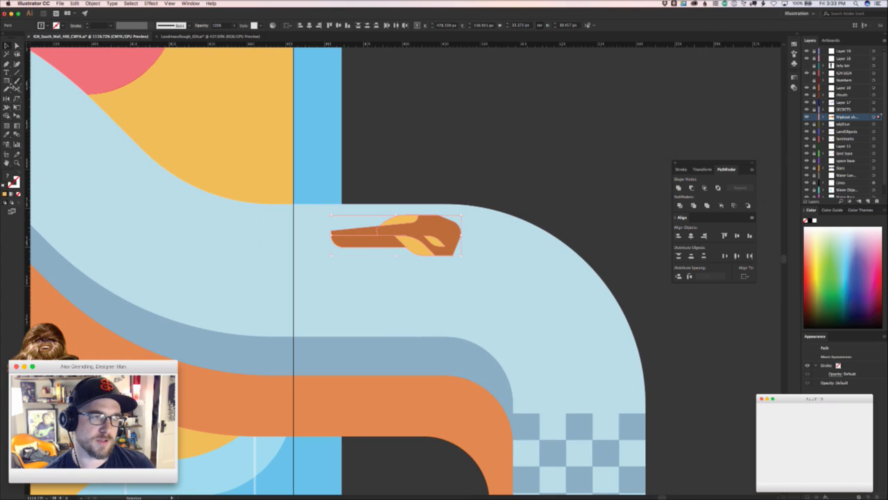
left_click(6, 81)
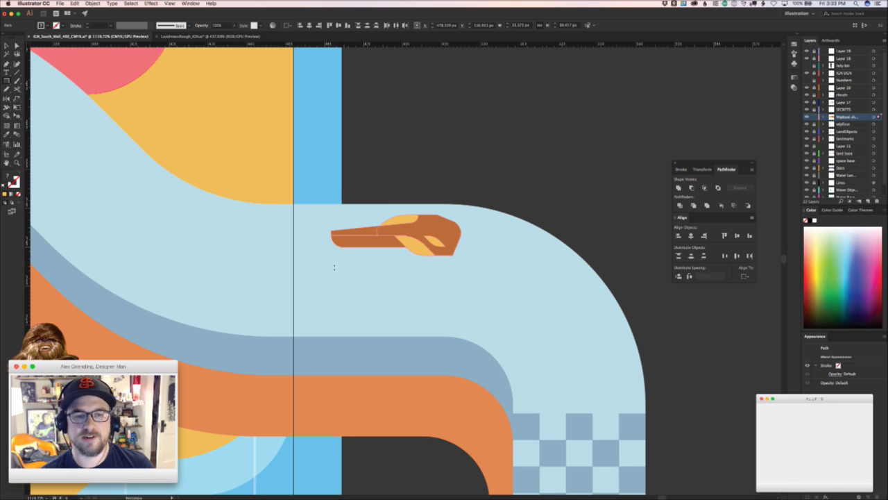
left_click_drag(330, 266, 462, 281)
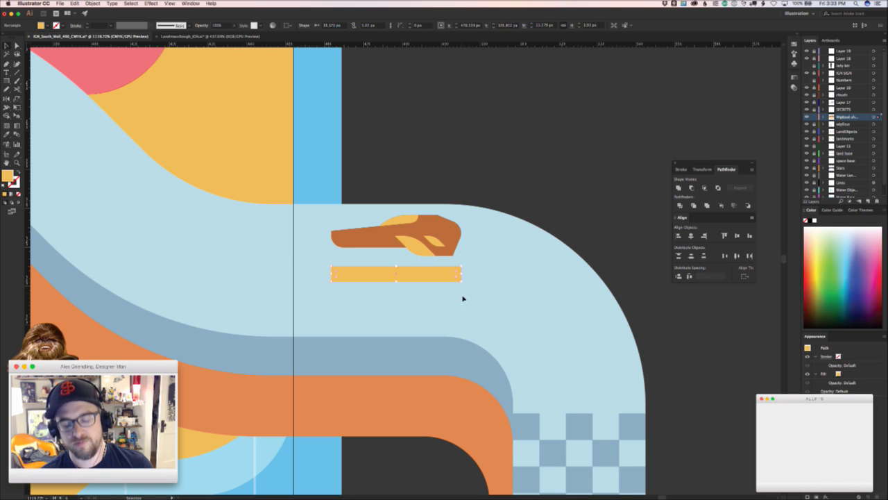
- Fill the thin rectangle with the track edge's darker blue and fully round its ends to form the ship's shadow
left_click(426, 349)
key("a")
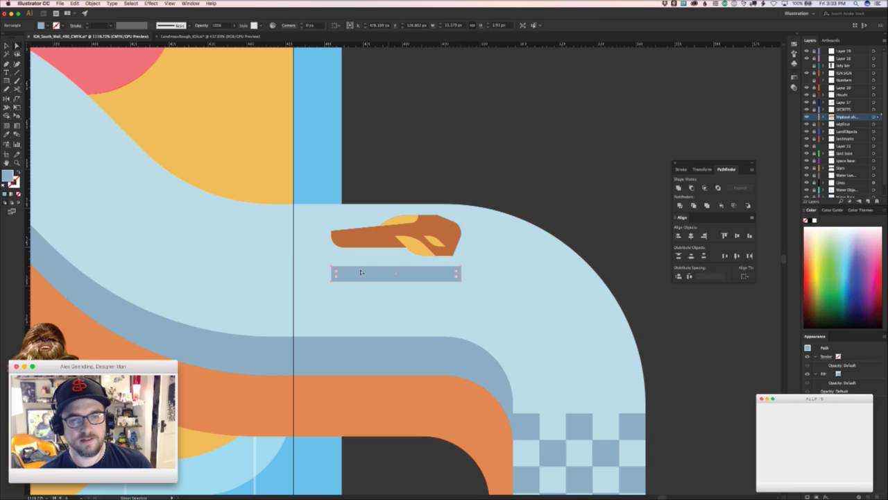
left_click_drag(338, 271, 347, 271)
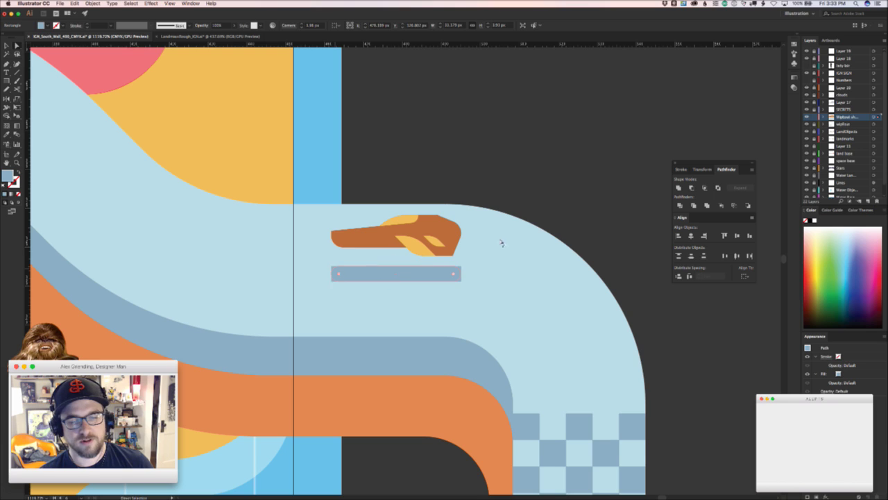
left_click(544, 170)
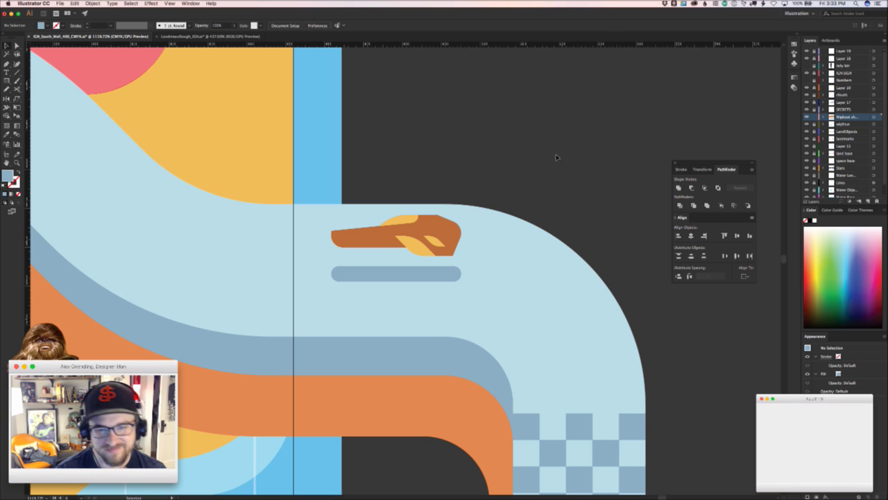
- Review the whole wall mural and how the ship and its shadow sit on the pale blue track
left_click_drag(543, 186, 467, 186)
scroll(360, 331, "down", 3)
scroll(360, 330, "left", 2)
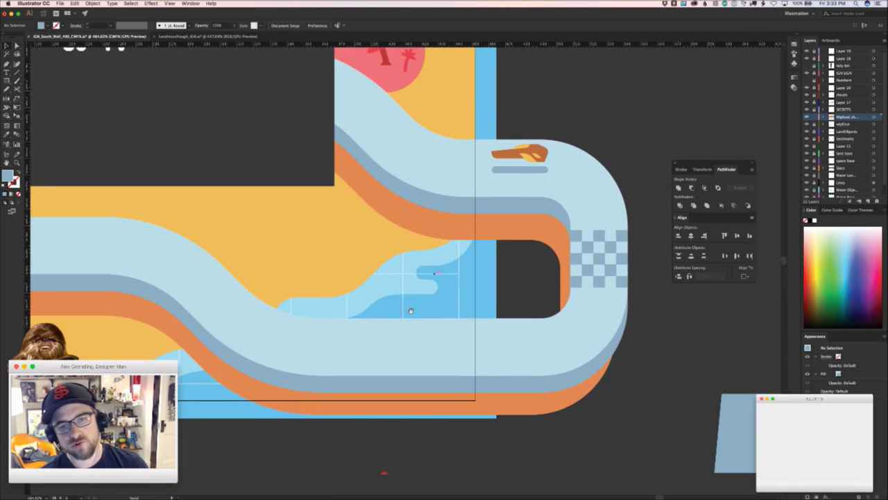
scroll(499, 347, "down", 8)
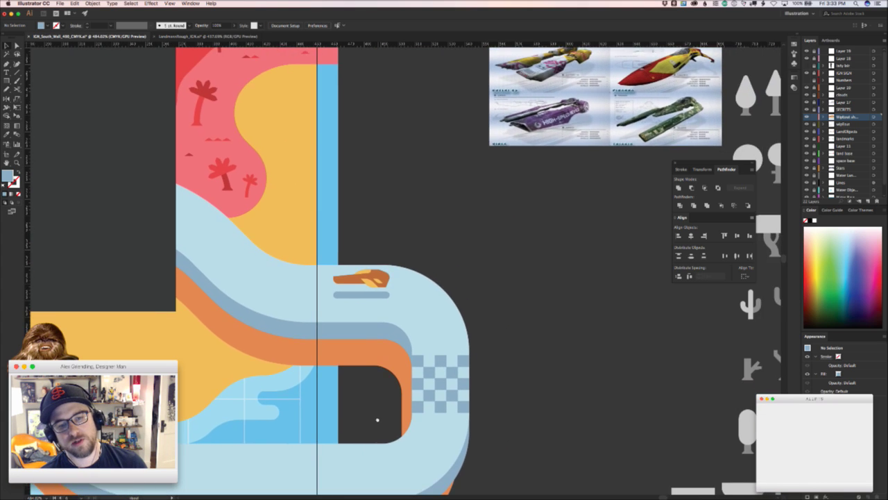
scroll(479, 345, "up", 5)
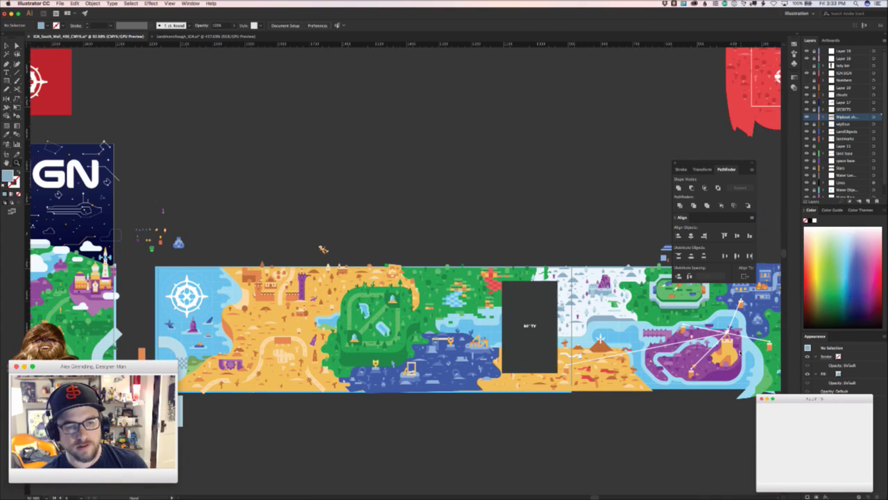
scroll(603, 361, "up", 2)
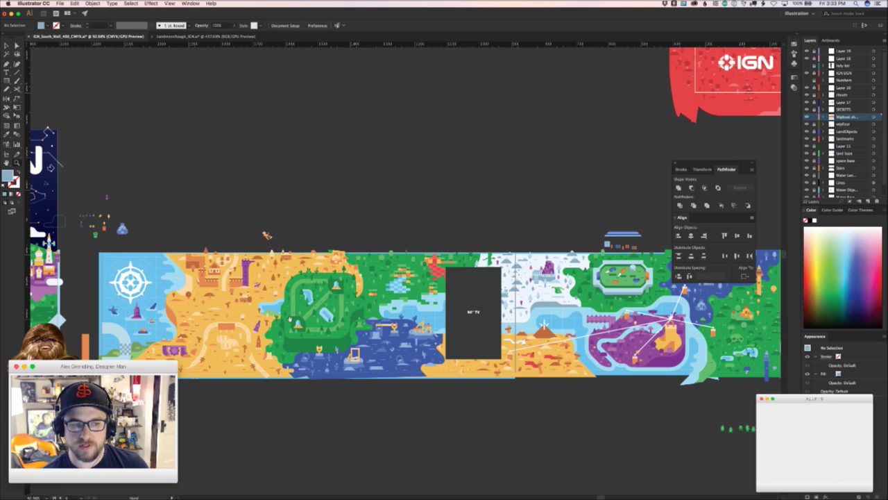
scroll(614, 351, "right", 10)
scroll(541, 305, "up", 5)
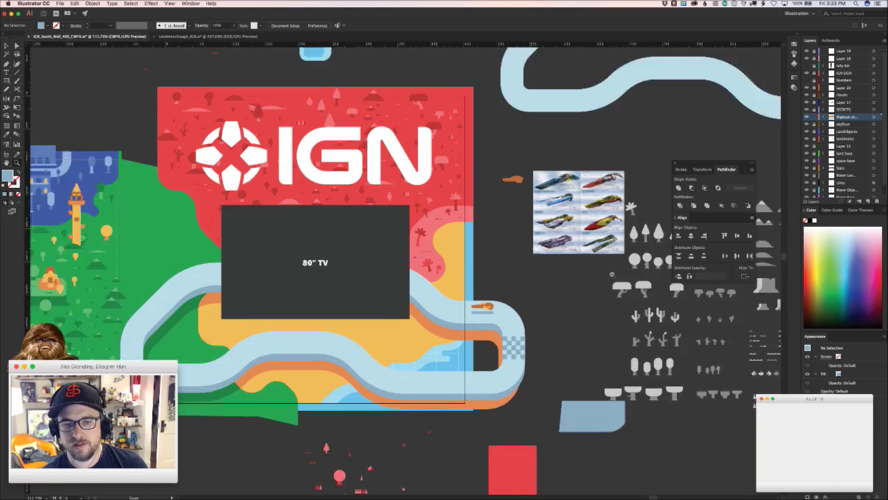
scroll(527, 333, "down", 2)
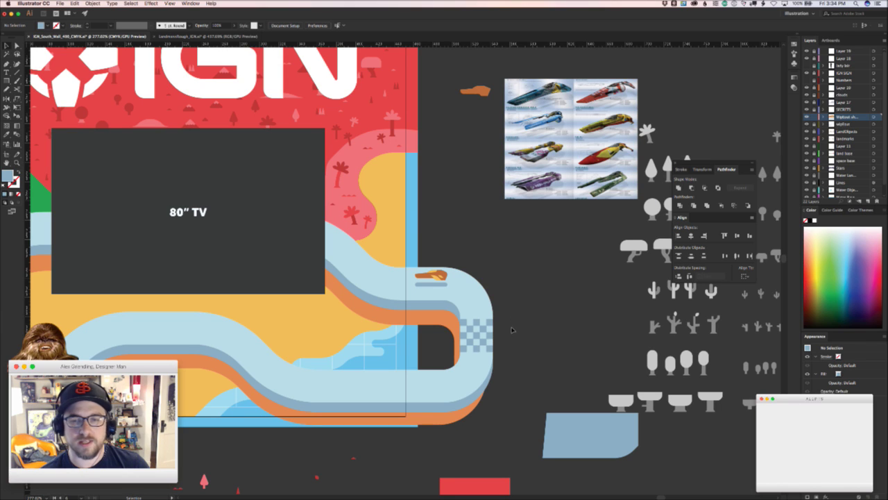
scroll(527, 319, "right", 2)
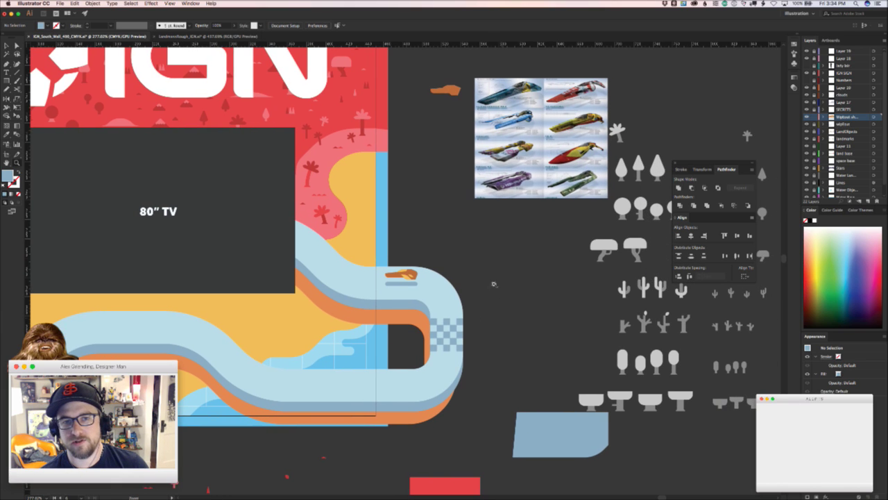
- Select the ship with its shadow and examine the ship designs on the reference sheet up close
left_click(414, 275)
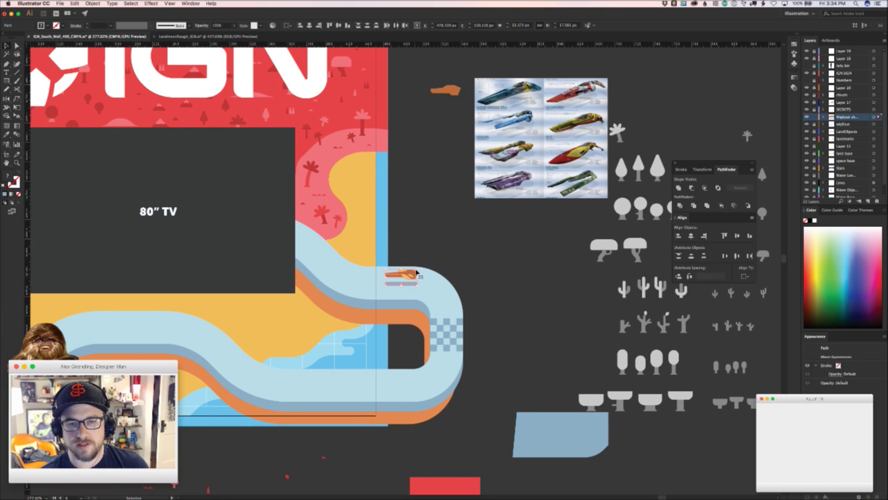
key("z")
left_click_drag(473, 342, 505, 325)
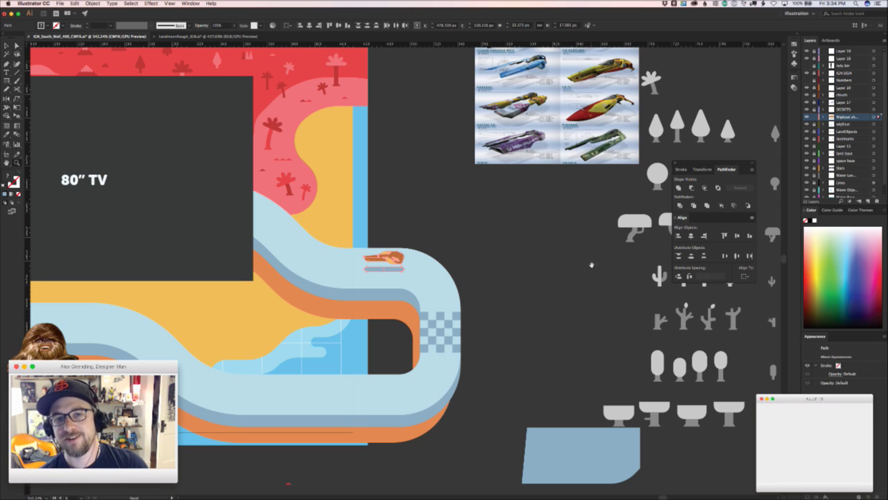
left_click_drag(591, 264, 546, 373)
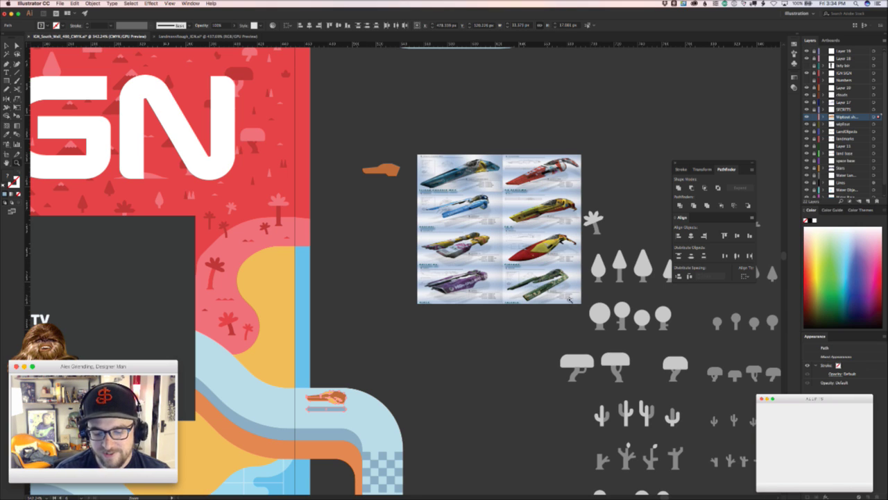
left_click_drag(488, 278, 573, 287)
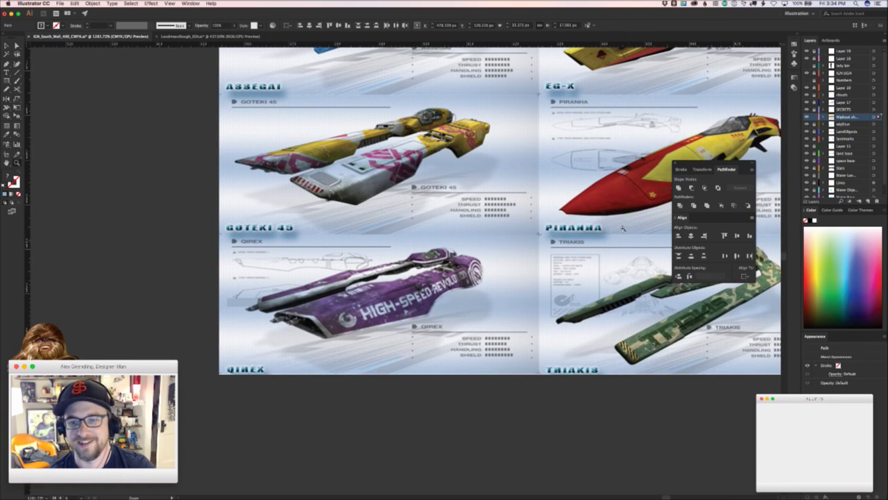
scroll(623, 228, "up", 5)
scroll(622, 228, "right", 3)
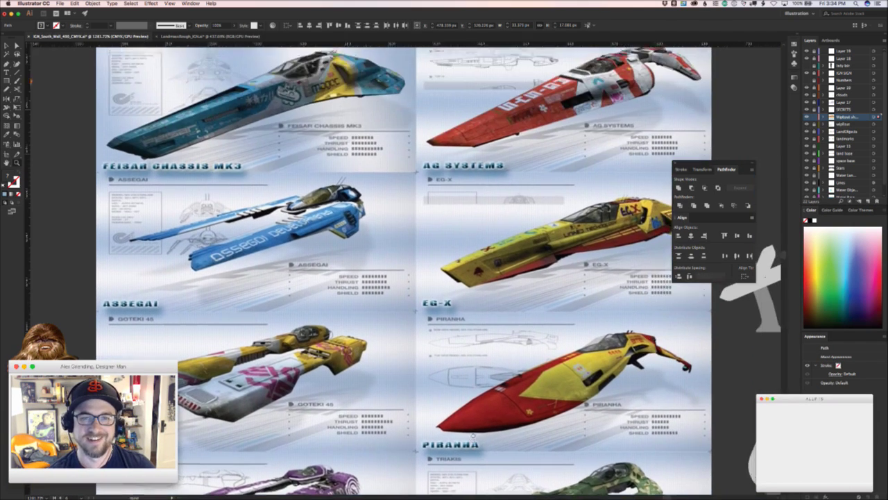
scroll(474, 435, "down", 5)
scroll(473, 435, "left", 1)
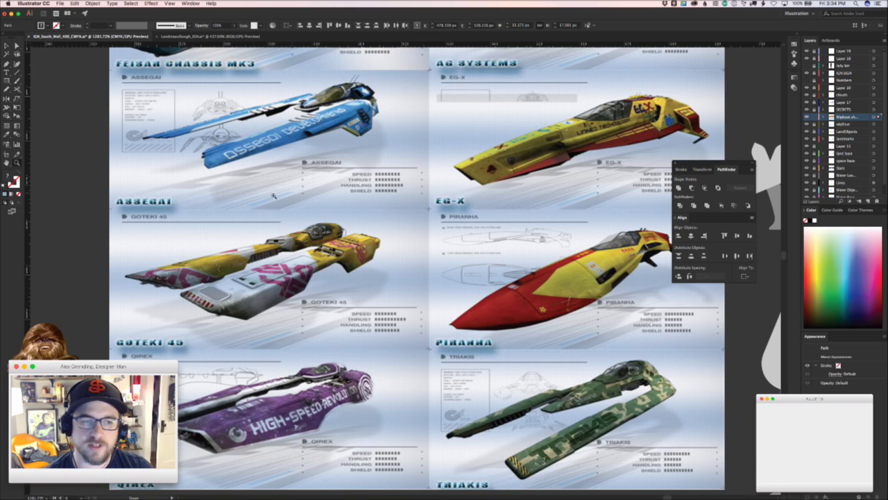
- Draw an upright blue rectangle about 18 by 28 in the empty area between the mural and the reference sheet
key("v")
key("z")
left_click_drag(406, 308, 402, 234)
key("v")
key("m")
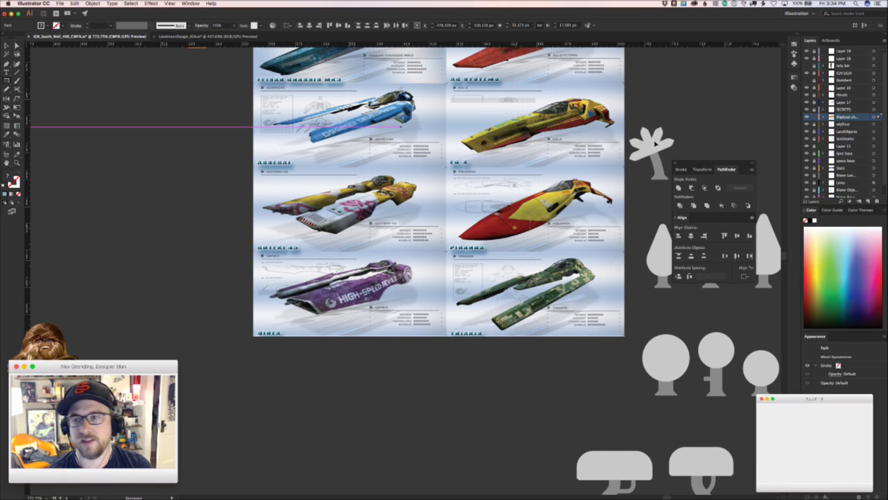
key("v")
key("space")
left_click_drag(327, 231, 479, 264)
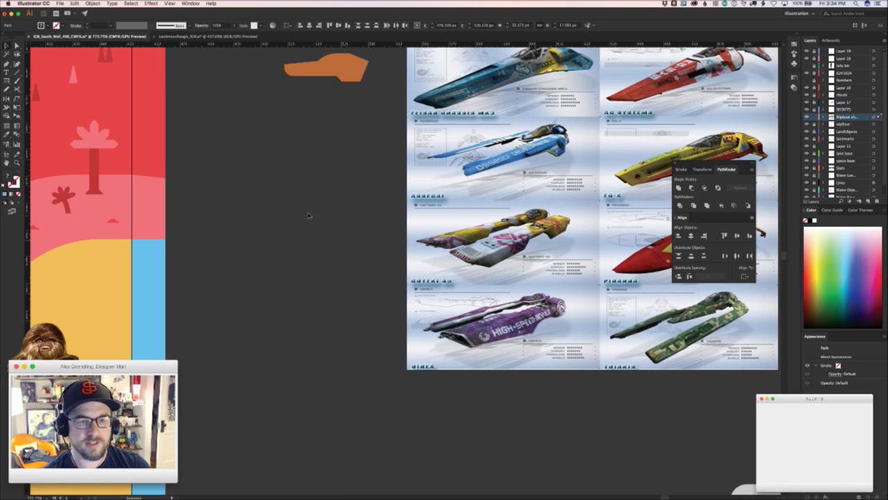
key("m")
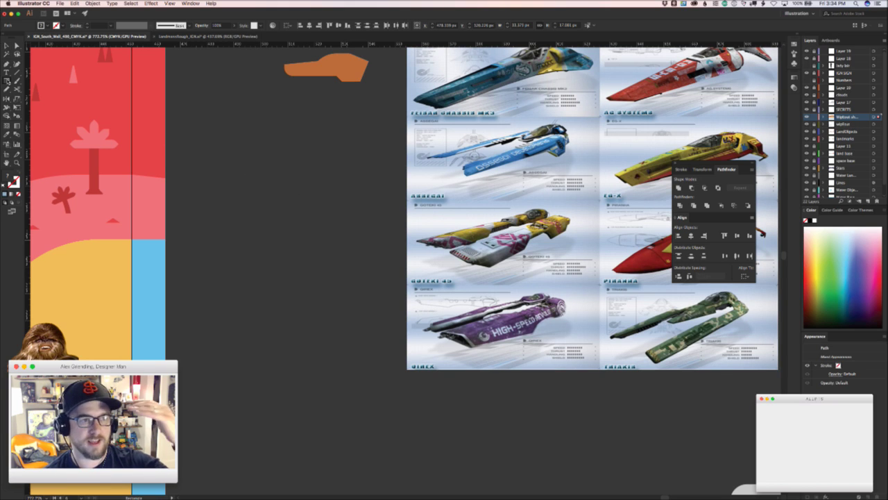
left_click_drag(286, 165, 335, 241)
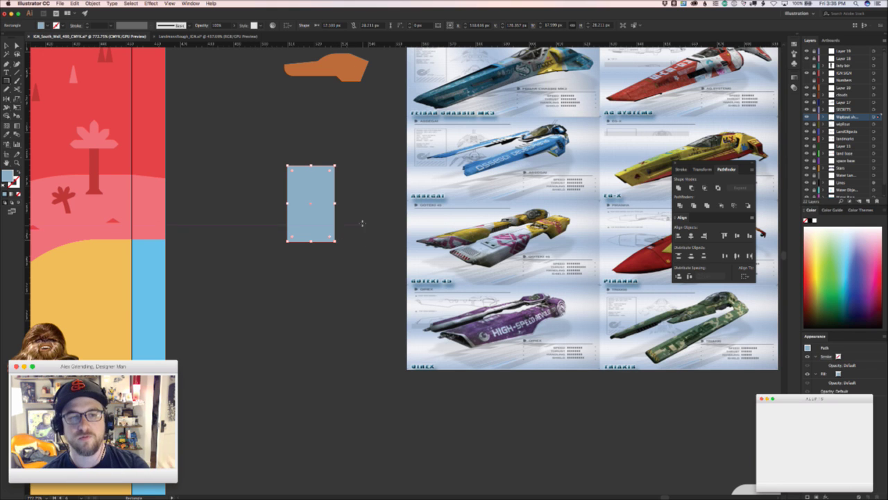
- Cut a narrow centred slot down from the blue rectangle's upper edge with a second rectangle, leaving an upright U shape
key("super+space")
left_click_drag(348, 174, 355, 172)
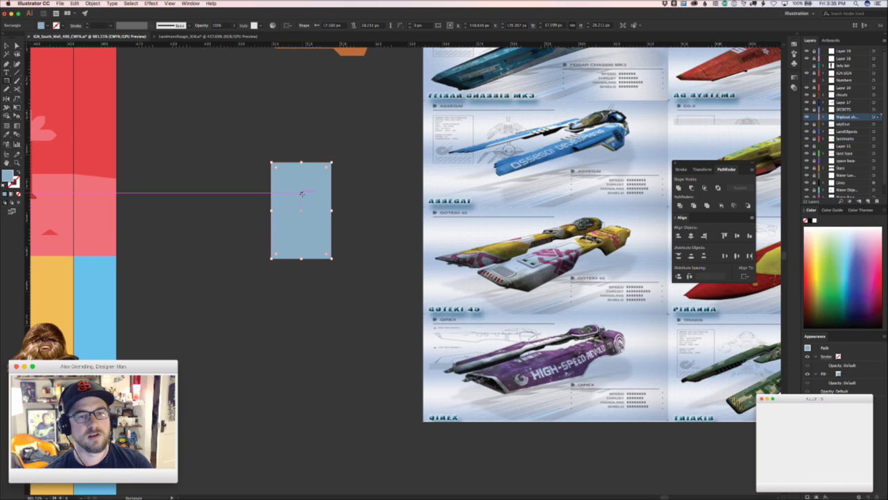
left_click_drag(300, 193, 313, 226)
key("v")
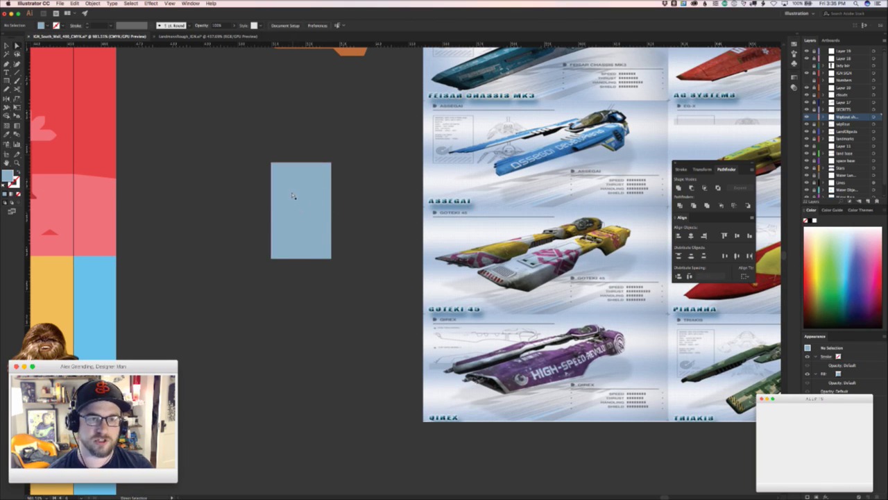
left_click(299, 195, "super")
left_click(319, 241, "shift")
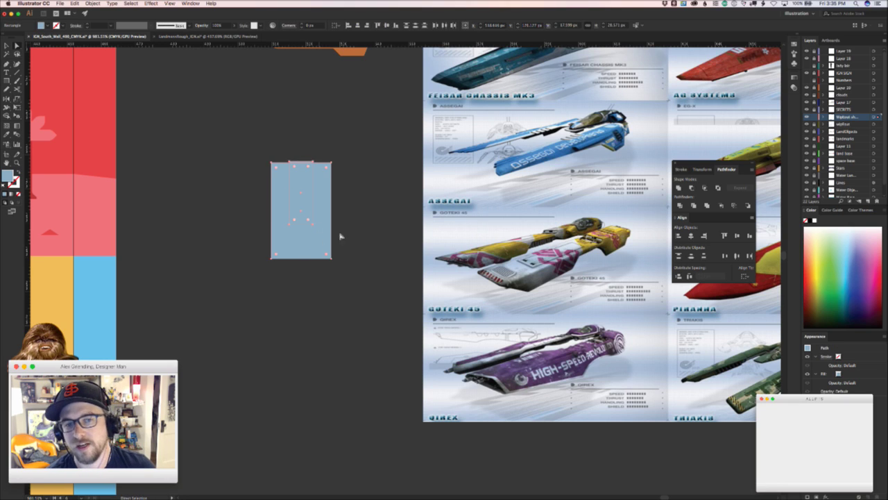
left_click(747, 205)
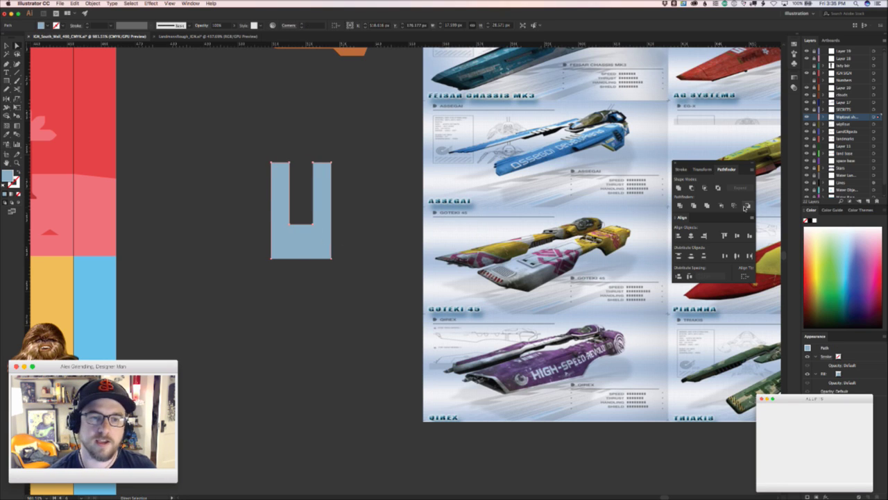
- Move the blue U shape a short distance sideways toward the reference sheet and deselect it
key("v")
left_click_drag(300, 252, 330, 252)
left_click(347, 281)
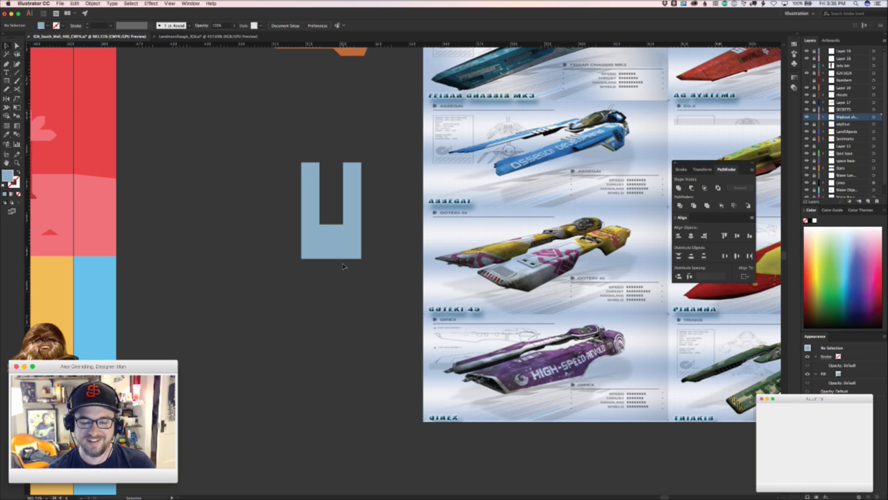
- Hide and show individual layers to check which ones hold the orange ship's pieces and the reference sheet
key("z")
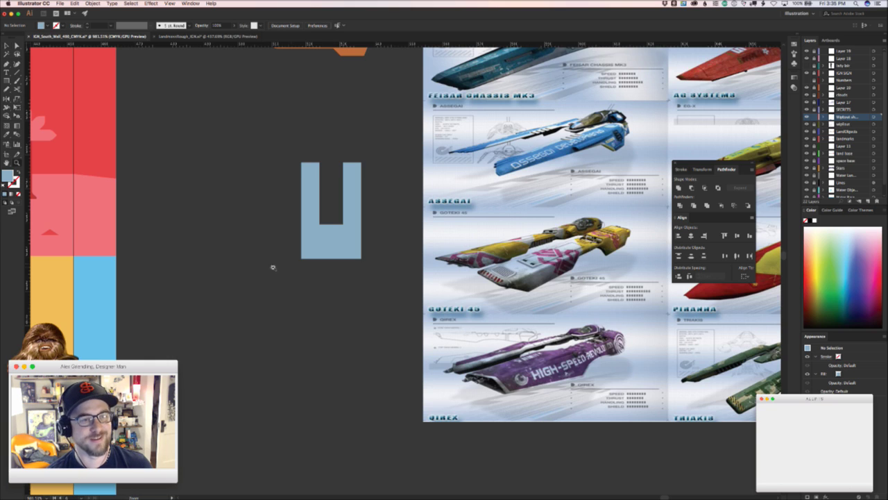
left_click(274, 268)
key("p")
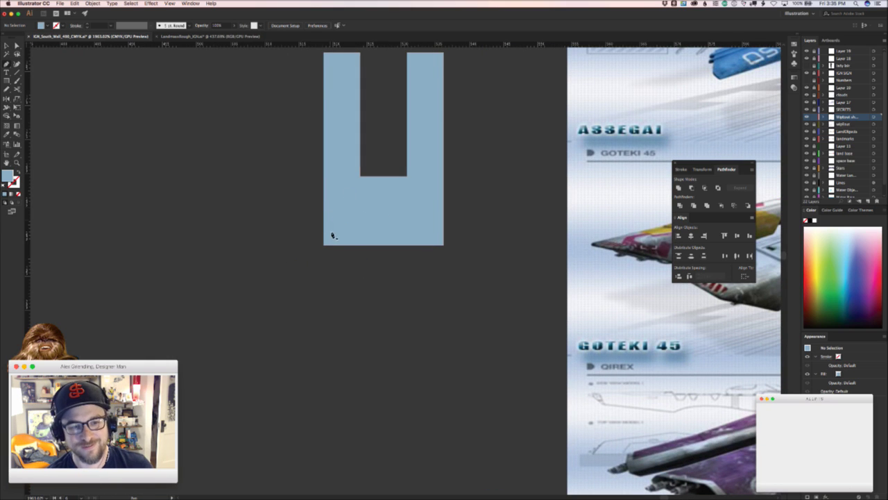
key("z")
left_click_drag(347, 279, 226, 301)
left_click_drag(358, 167, 355, 236)
left_click_drag(354, 237, 422, 192)
key("a")
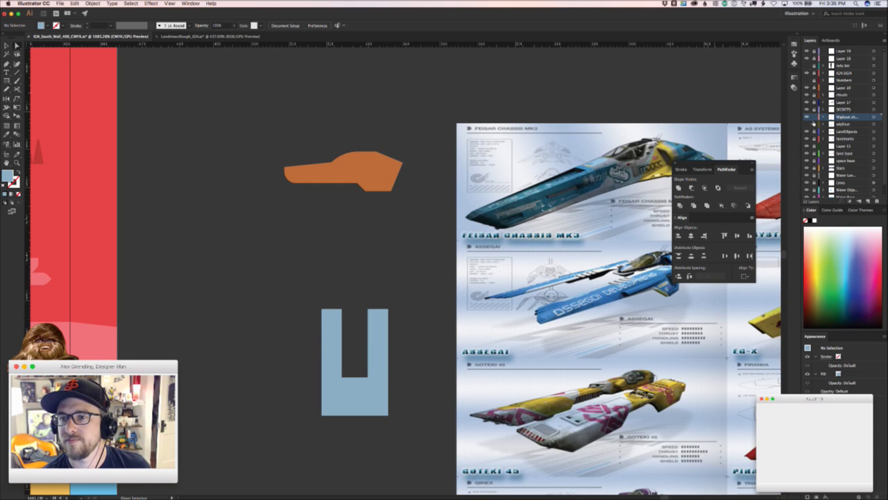
key("v")
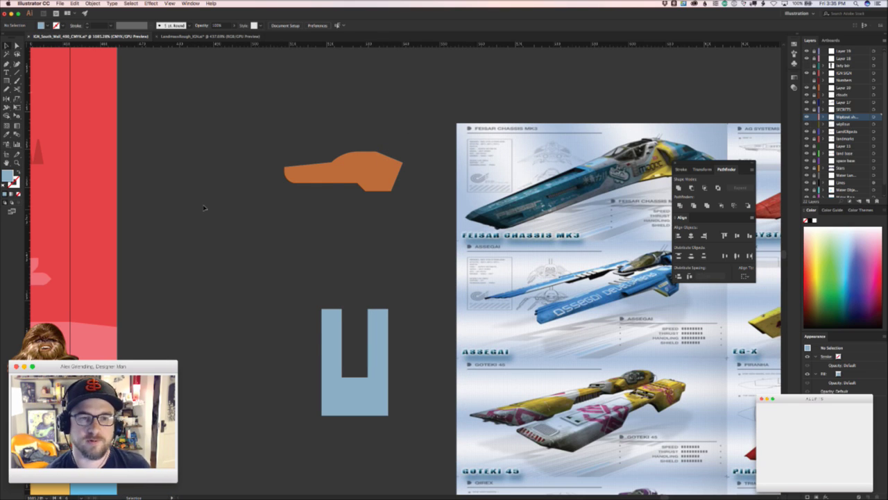
left_click(807, 116)
left_click(807, 116)
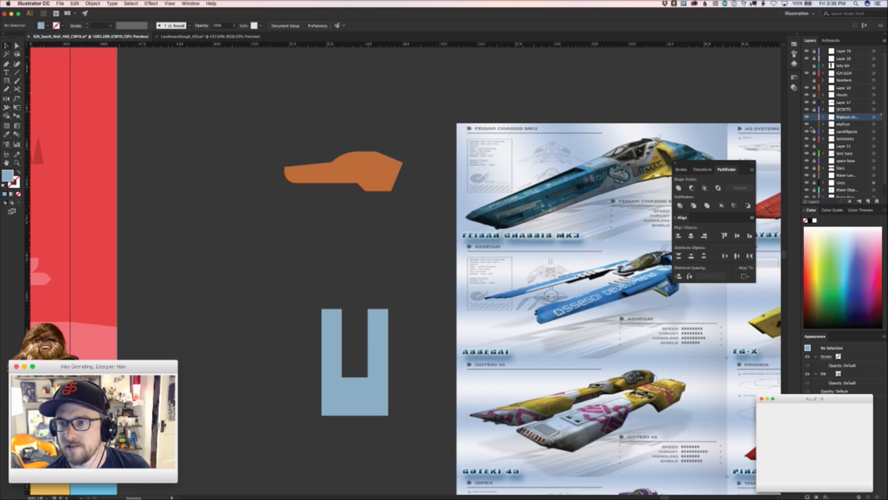
left_click(806, 130)
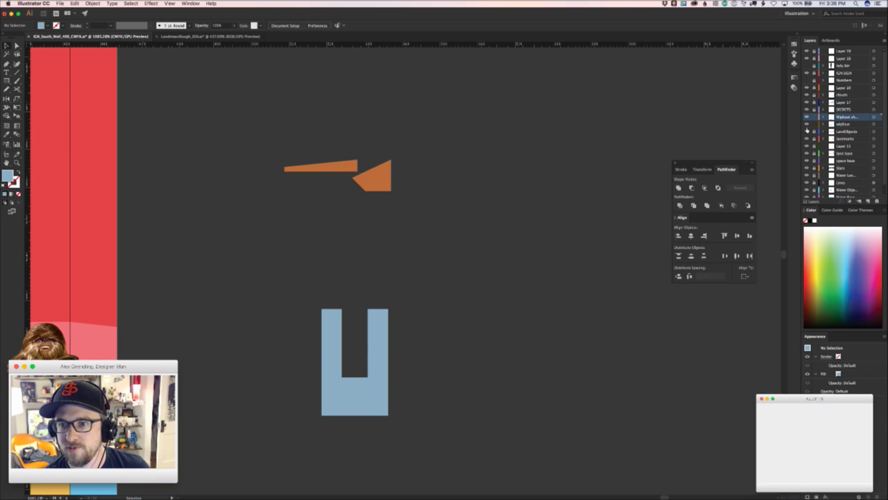
left_click(807, 131)
left_click(807, 130)
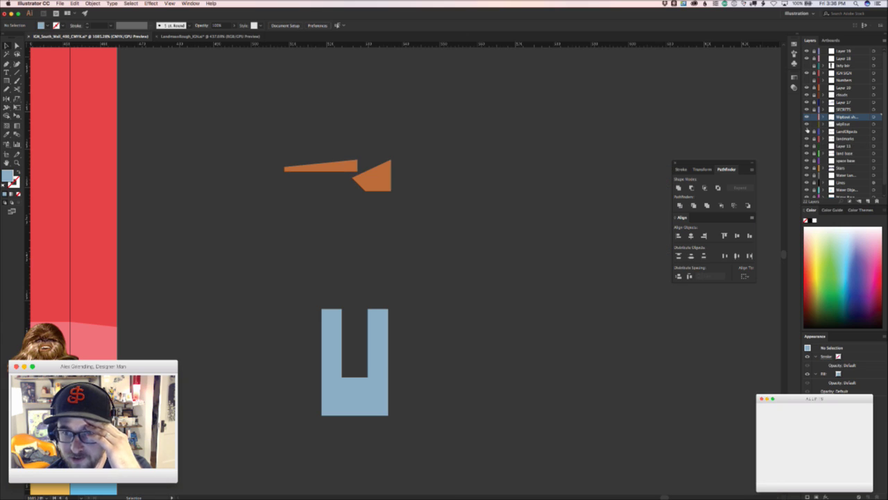
left_click(807, 131)
scroll(832, 131, "down", 1)
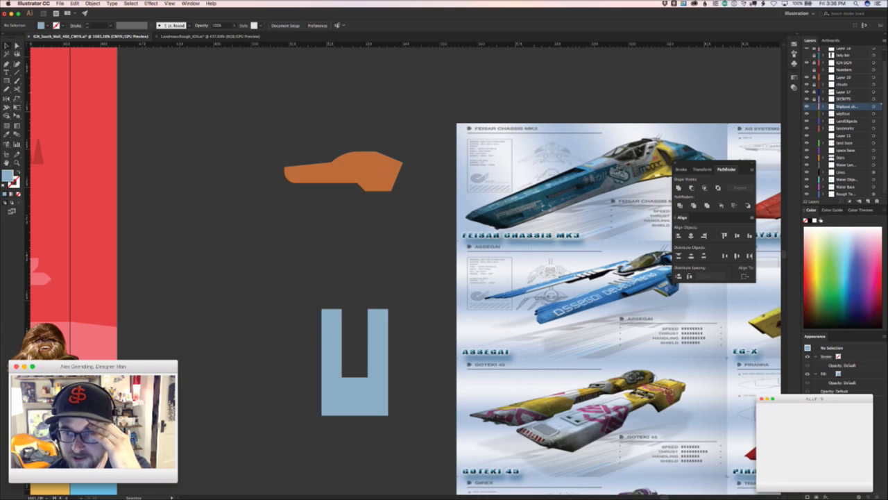
- Transfer all pieces of the orange ship to the Wipeout ships layer and shift the ship down closer to the blue U shape
left_click_drag(272, 209, 353, 168)
key("shift+Down")
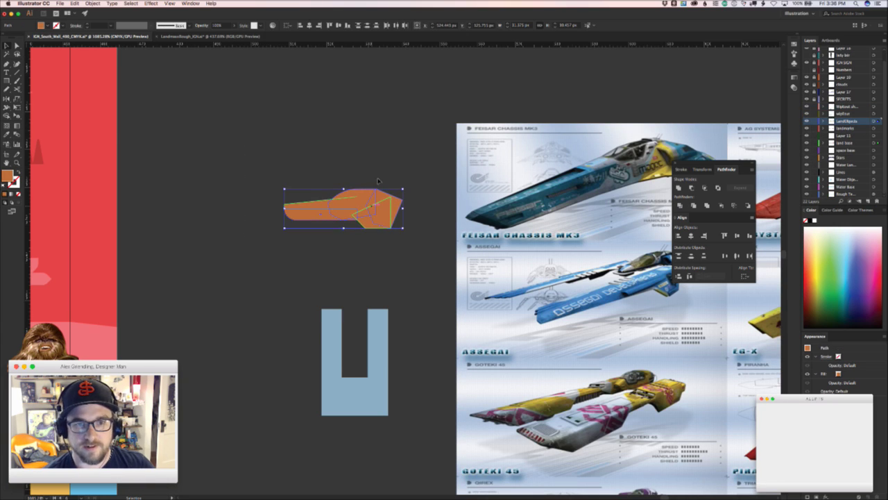
key("super+z")
key("Delete")
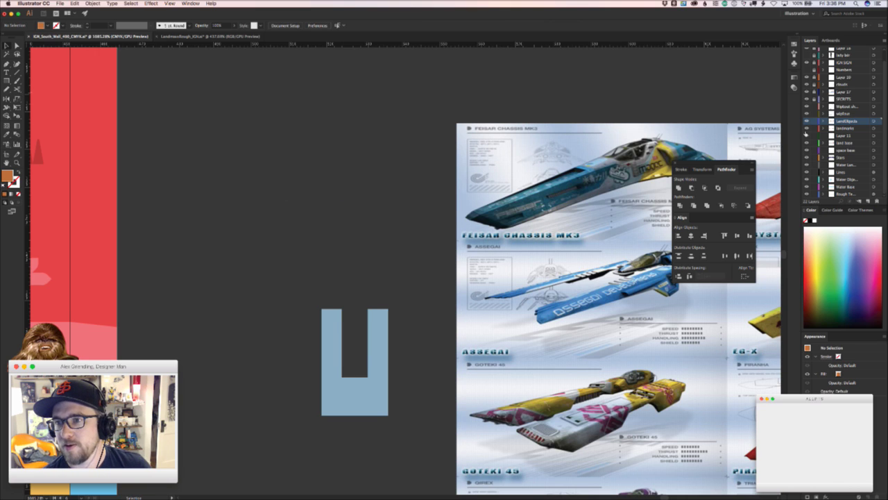
left_click(864, 106)
key("cmd+z")
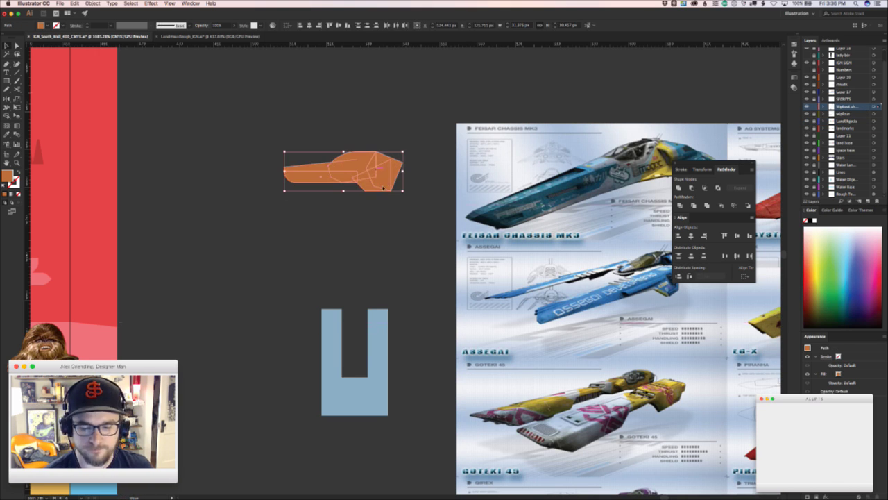
left_click_drag(377, 167, 388, 204)
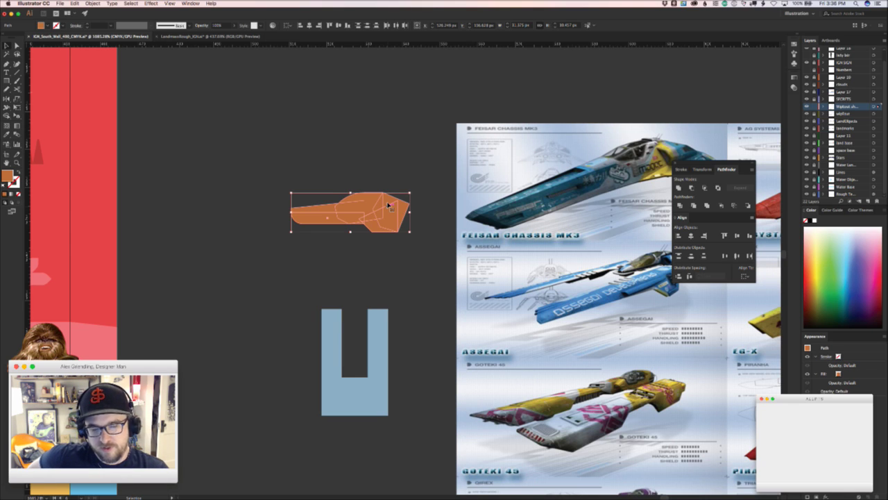
left_click(438, 326)
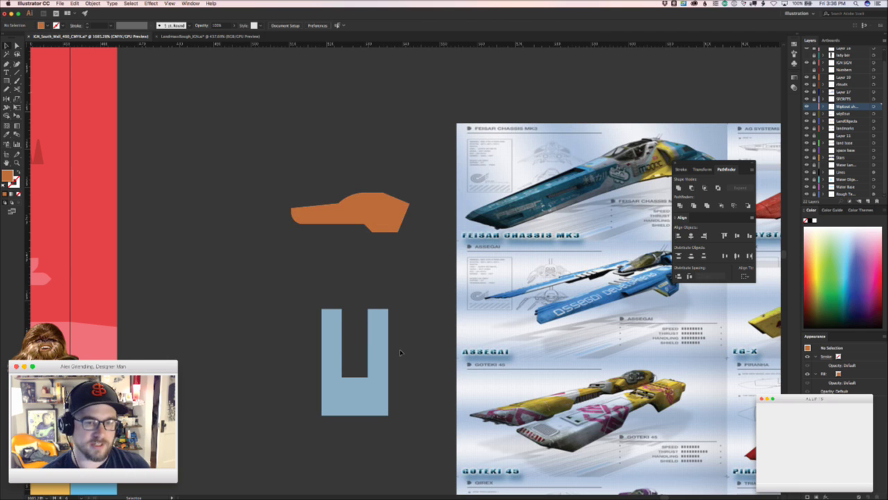
- Copy only the slanted upper edge of the orange ship's rear section and paste it in place as a separate line
left_click_drag(371, 398, 391, 366)
scroll(390, 366, "up", 3)
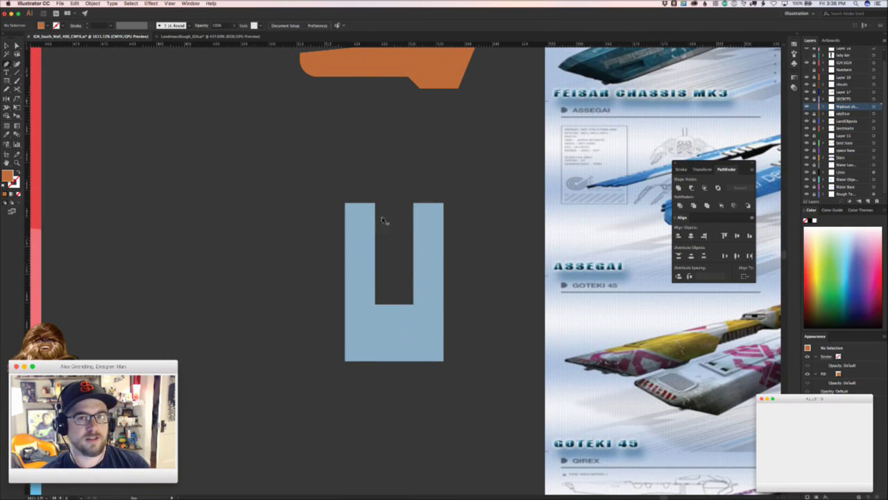
scroll(380, 348, "up", 3)
scroll(381, 348, "up", 8)
scroll(381, 348, "right", 2)
key("a")
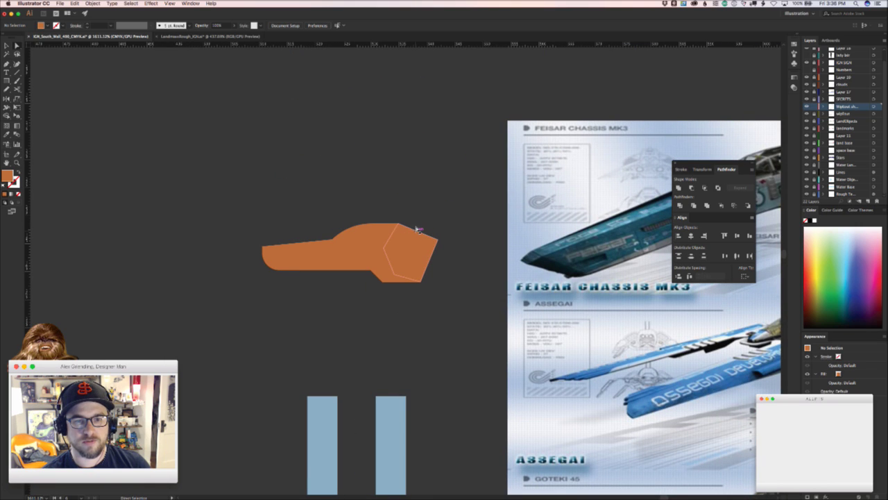
left_click(417, 256)
left_click(464, 271)
left_click(423, 232)
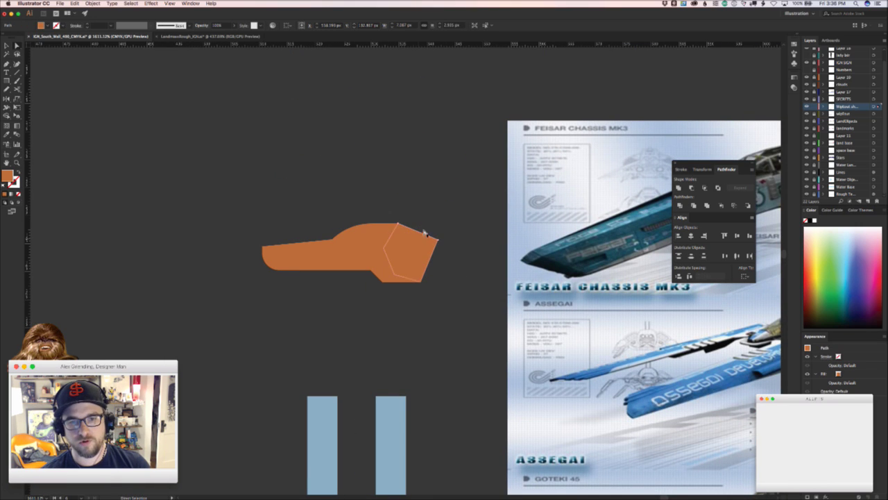
key("super+c")
key("super+f")
- Mirror the pasted slanted line so it rises toward the centre and place it beneath the blue U shape's lower-left corner
left_click_drag(422, 231, 326, 285)
key("o")
key("v")
key("a")
left_click(281, 220)
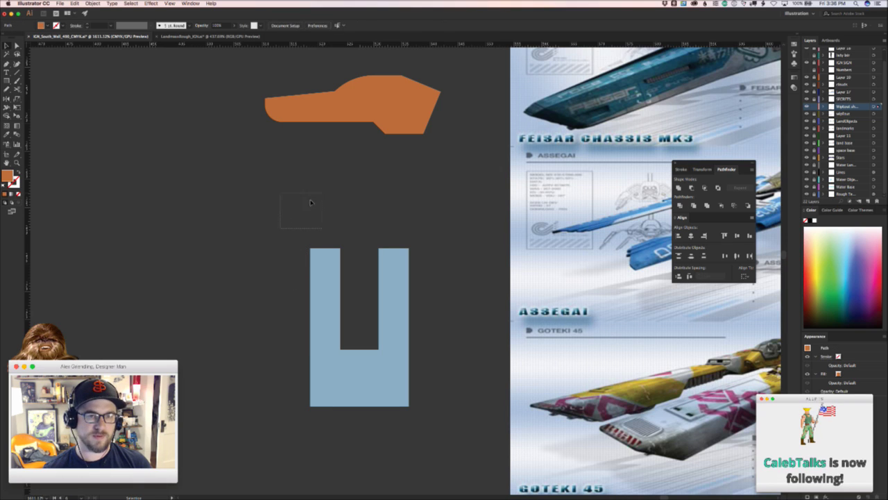
left_click(304, 202)
left_click_drag(303, 202, 348, 439)
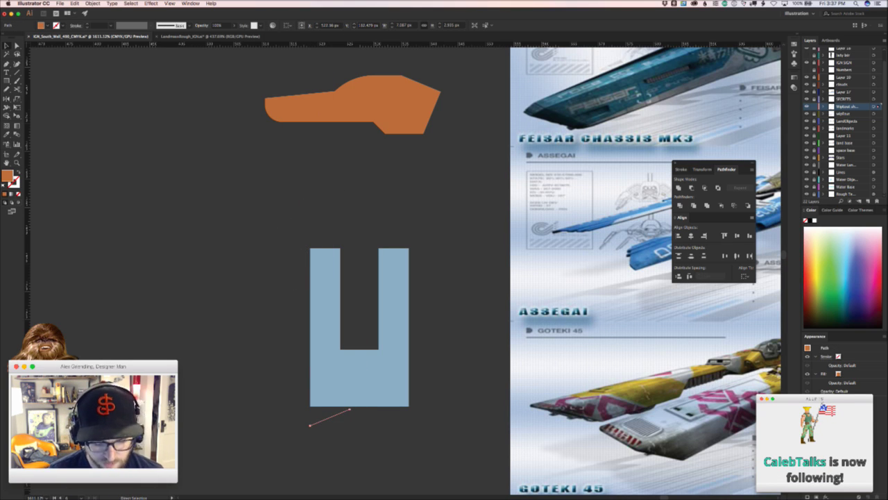
key("super+Tab")
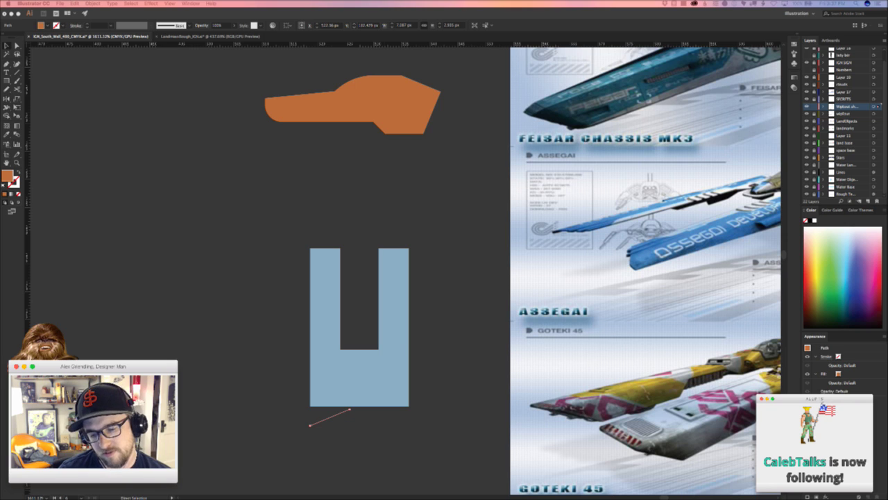
left_click(462, 347)
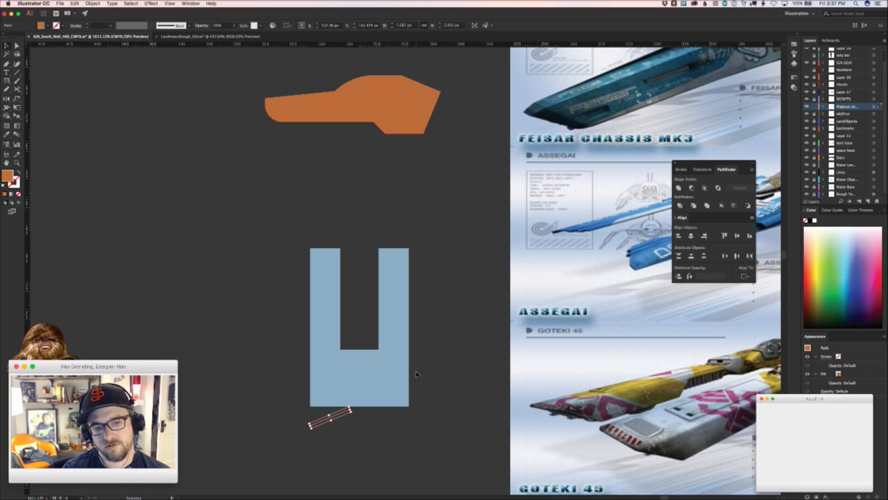
- Extend the slanted line from its upper end with a short horizontal segment reaching the U shape's vertical centre line
key("z")
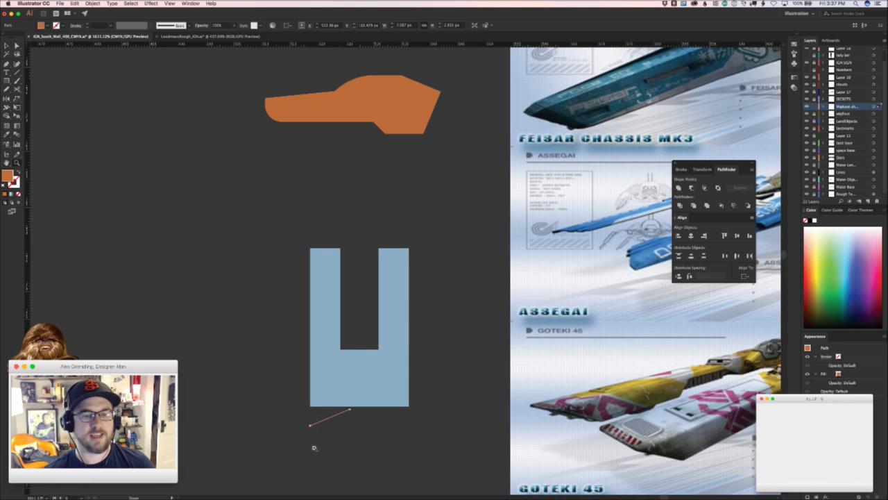
left_click_drag(322, 447, 359, 415)
key("p")
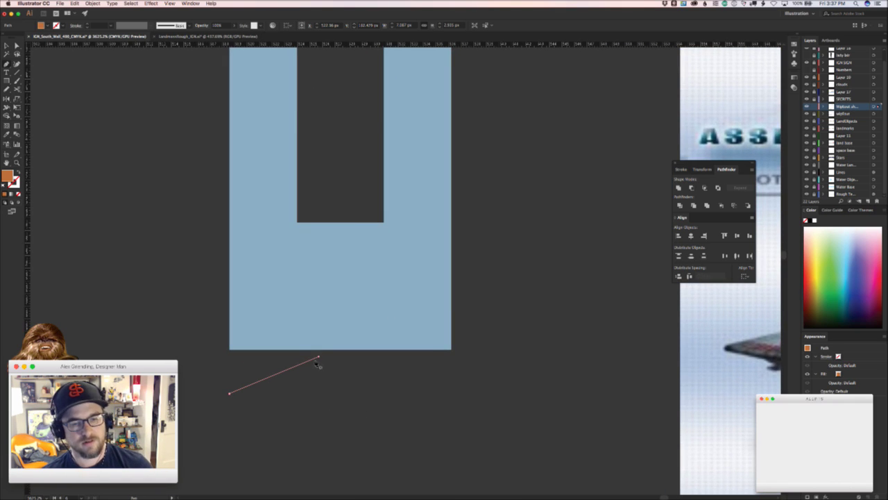
left_click_drag(319, 353, 363, 343)
left_click(340, 355)
key("v")
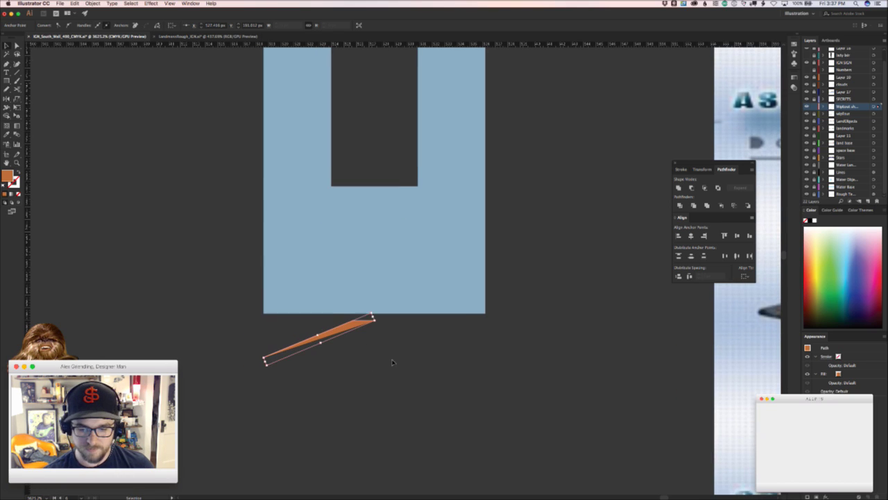
key("a")
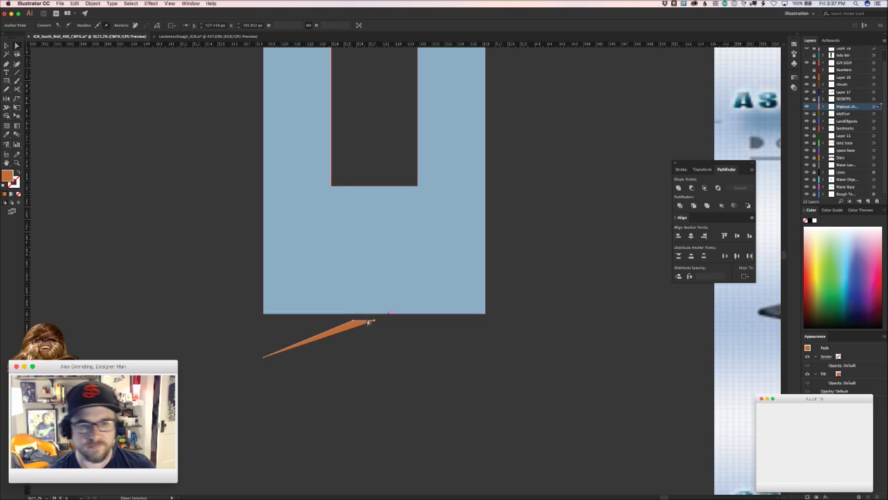
- Mirror the line to form a symmetrical flat-topped outline as wide as the U, and raise it to overlap the U's lower edge
key("v")
left_click(361, 345)
left_click_drag(331, 330, 408, 318)
key("a")
key("Delete")
key("ctrl+j")
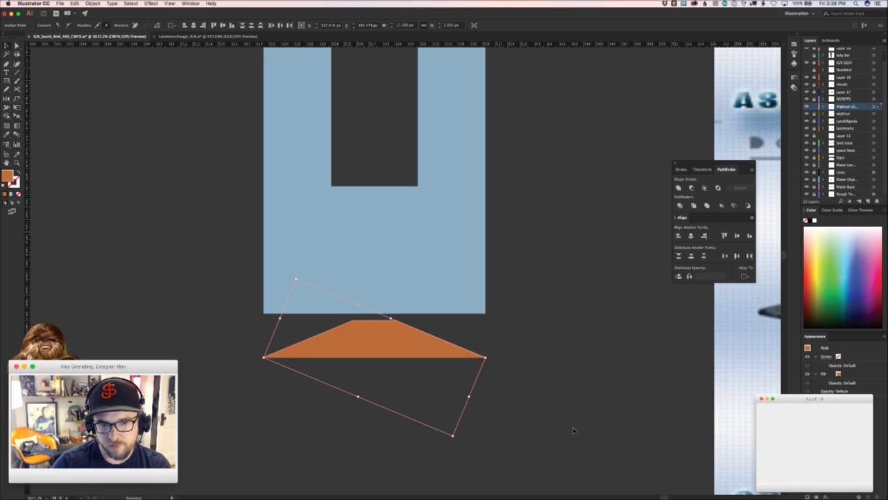
left_click(396, 335)
mouse_move(393, 337)
left_mouse_down()
mouse_move(385, 293)
mouse_move(401, 330)
left_mouse_up()
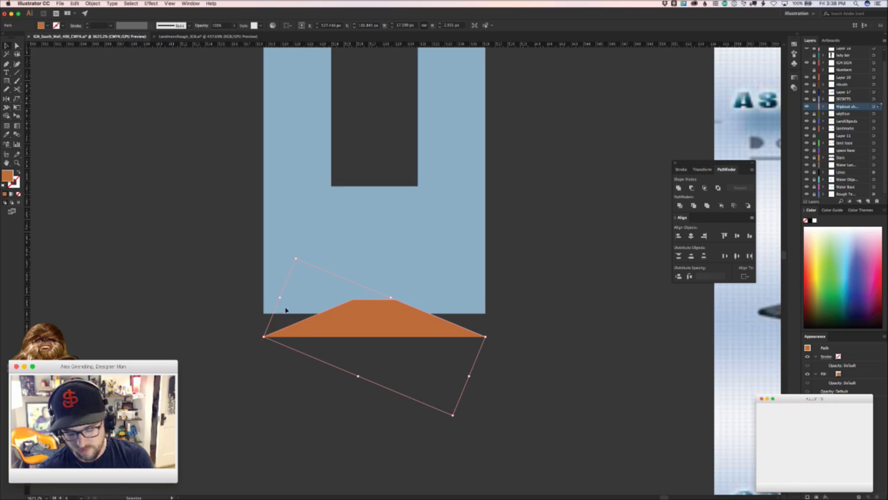
- Extend the orange outline from its left end straight down, then 45° inward, and horizontally to the U shape's vertical centre line
key("p")
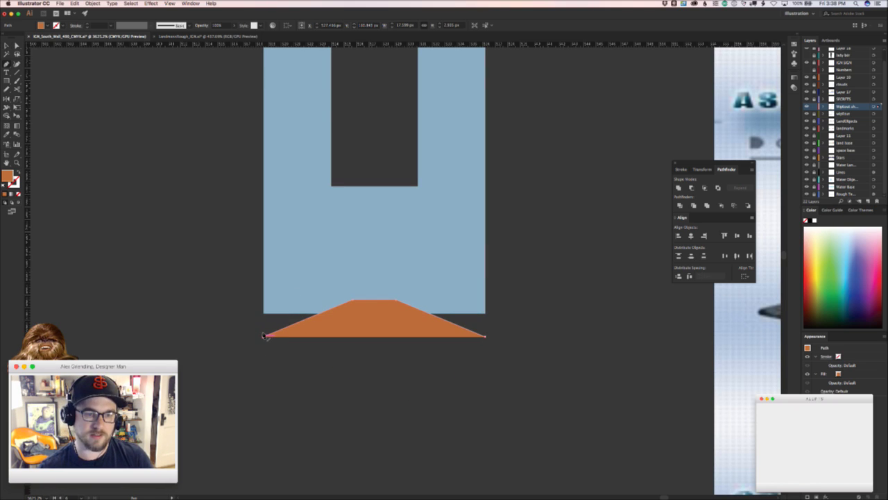
left_click(264, 336)
left_click(263, 364)
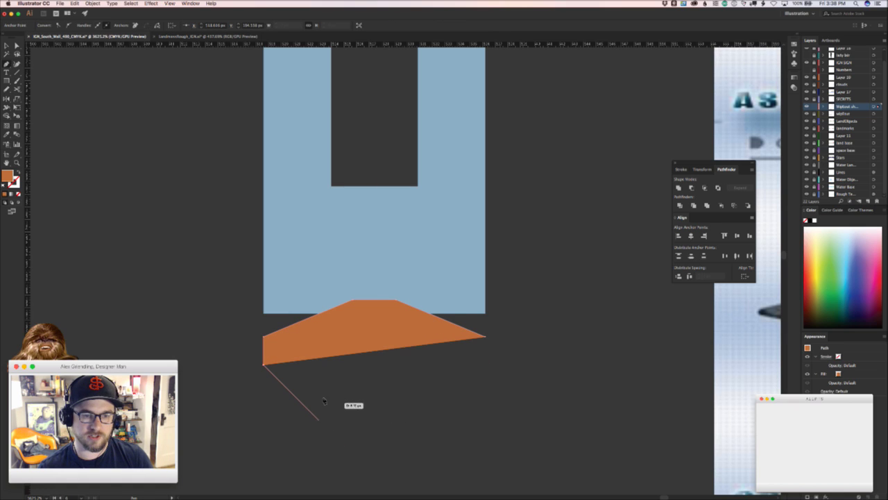
left_click(318, 419)
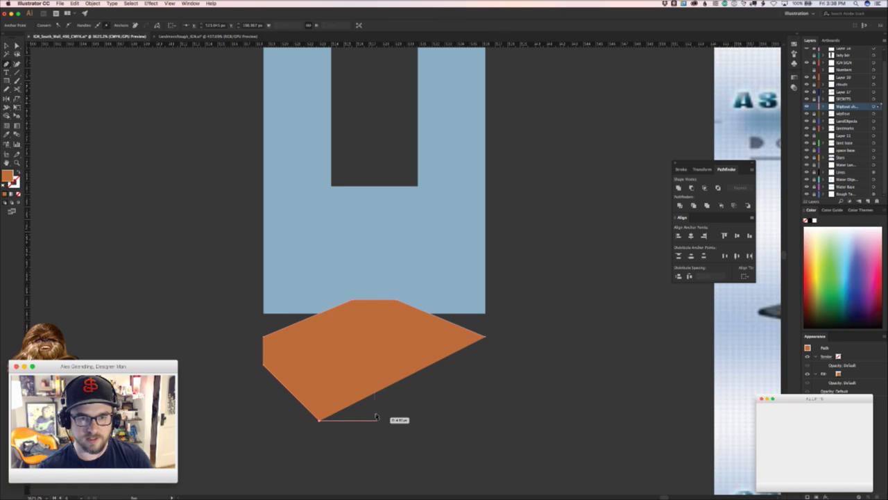
left_click(375, 419)
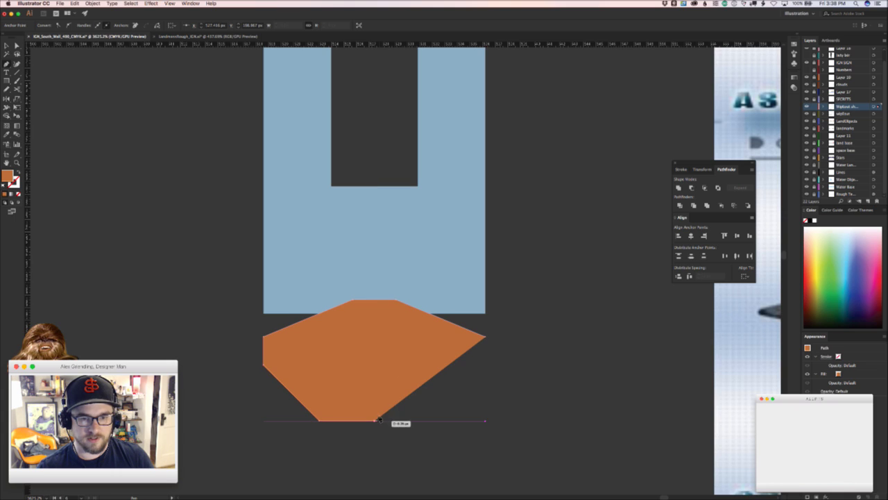
- Mirror the new lower-left edges to the right half and join the ends into a closed, symmetrical orange octagon
key("a")
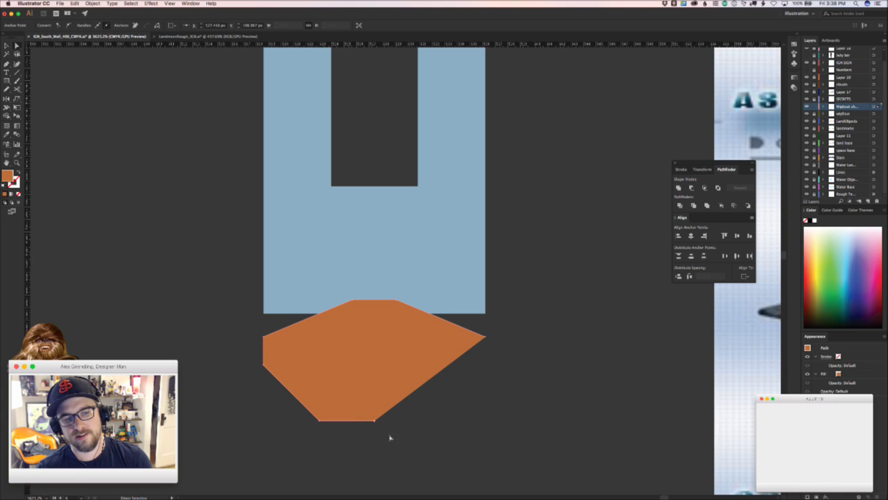
left_click(265, 378)
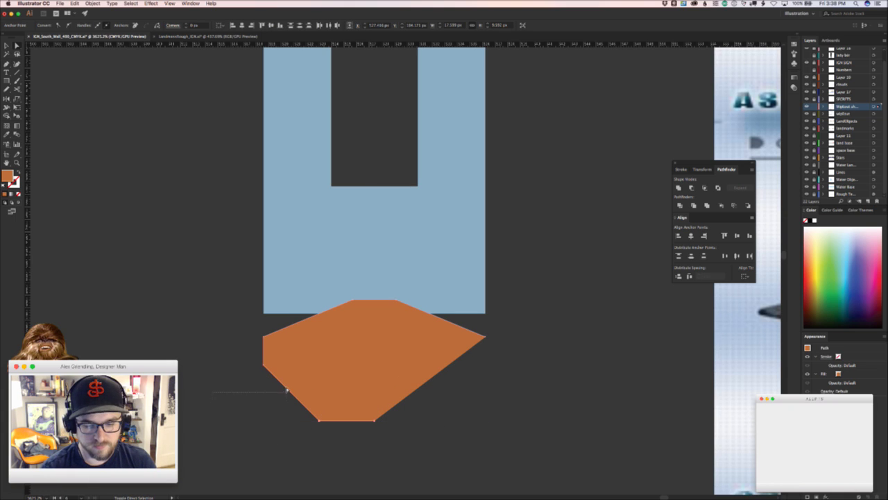
left_click(276, 375)
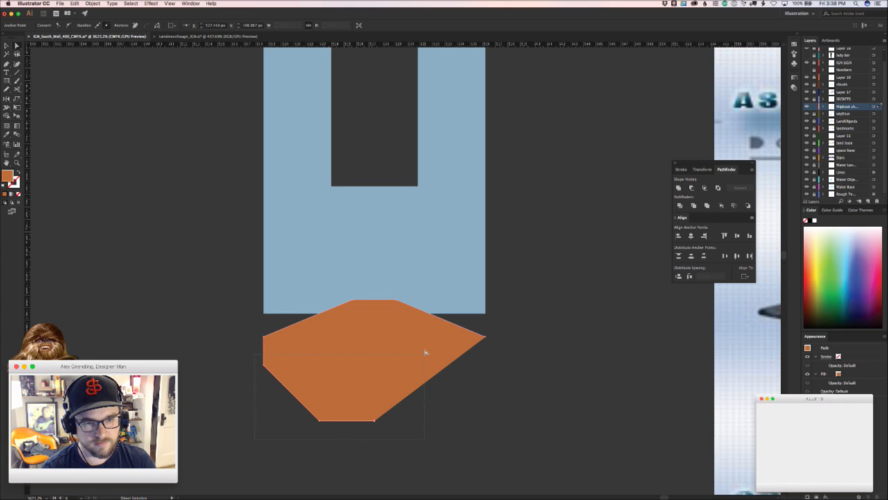
left_click_drag(425, 352, 426, 352)
left_click(554, 303)
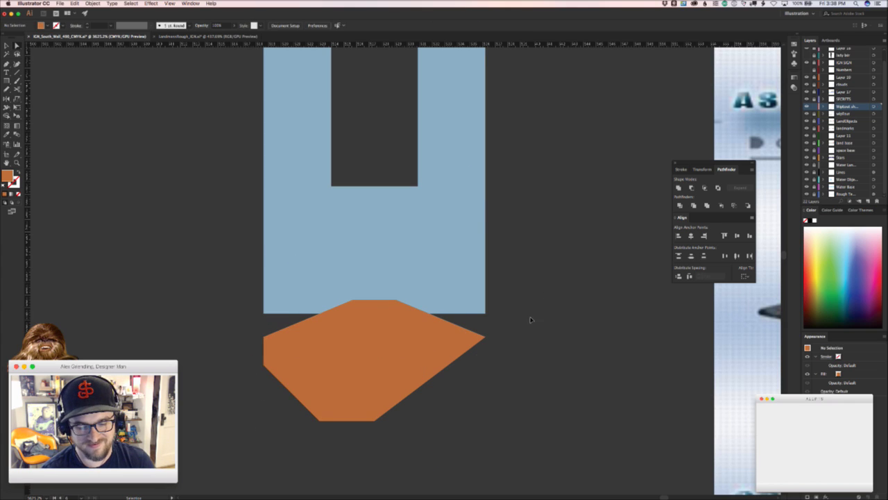
left_click(369, 392)
left_click_drag(359, 418, 513, 374)
key("o")
key("v")
key("a")
left_click_drag(551, 333, 480, 345)
key("a")
key("ctrl+j")
left_click(371, 434)
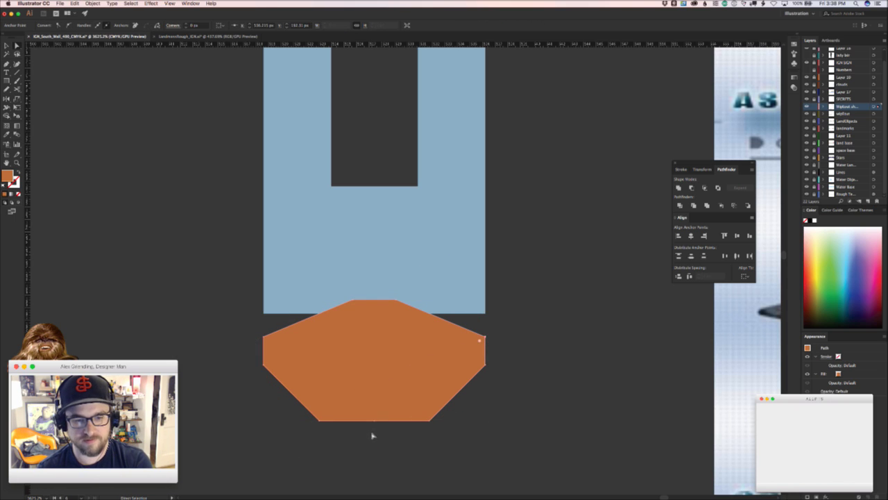
- Reset the tilted bounding box of the closed orange shape
left_click(389, 412)
left_click_drag(295, 432, 476, 396)
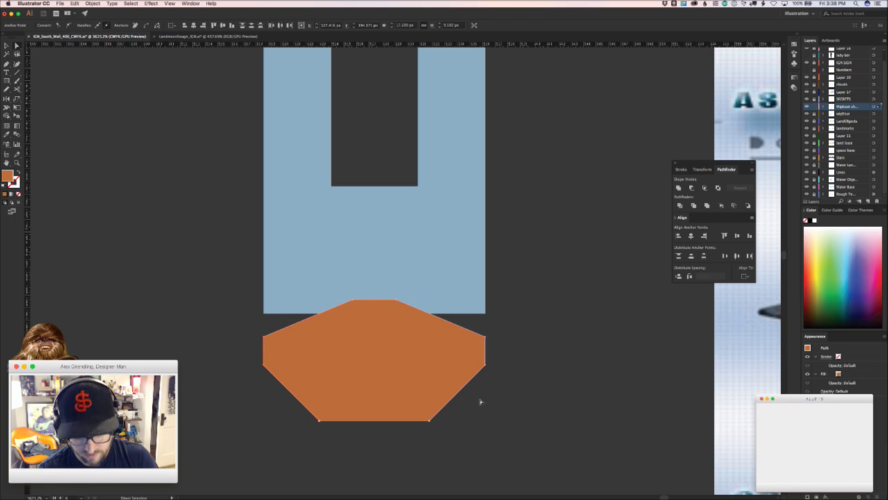
key("v")
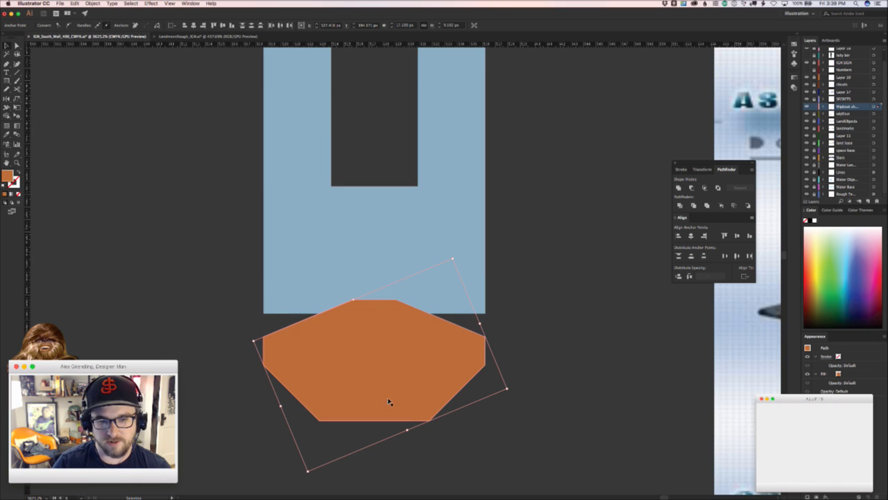
right_click(381, 367)
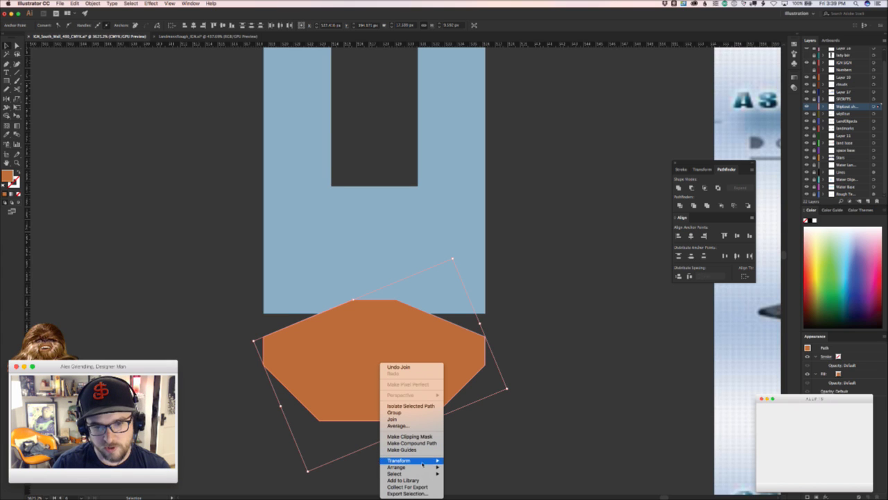
mouse_move(421, 462)
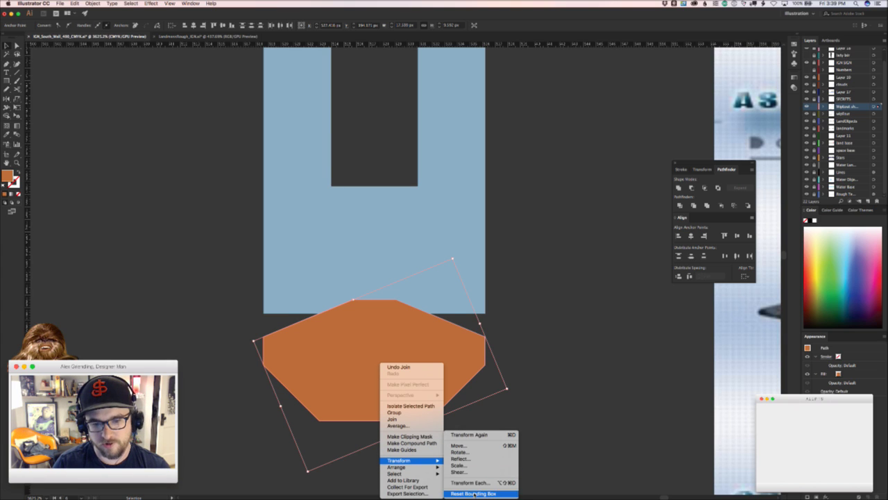
left_click(474, 493)
left_click(548, 419)
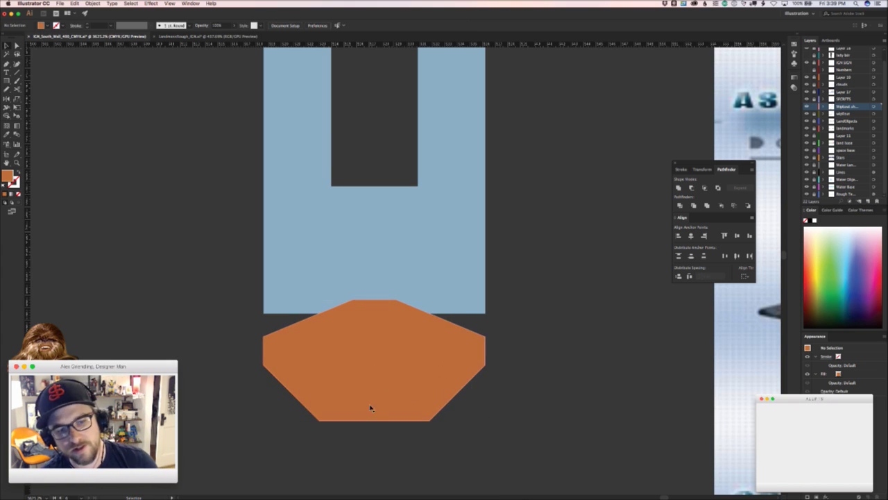
- Round the two bottom corners of the orange shape as far as possible so its lower edge becomes a wide curve
key("a")
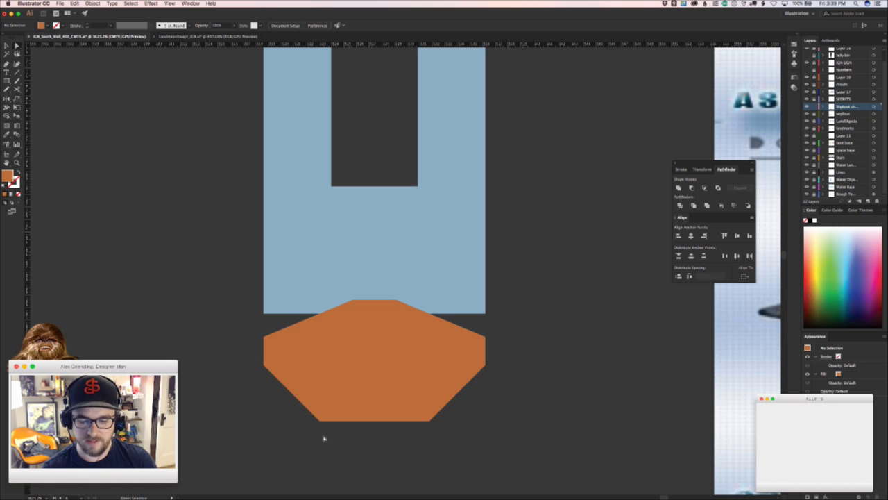
left_click_drag(403, 410, 362, 322)
left_click_drag(555, 426, 489, 382)
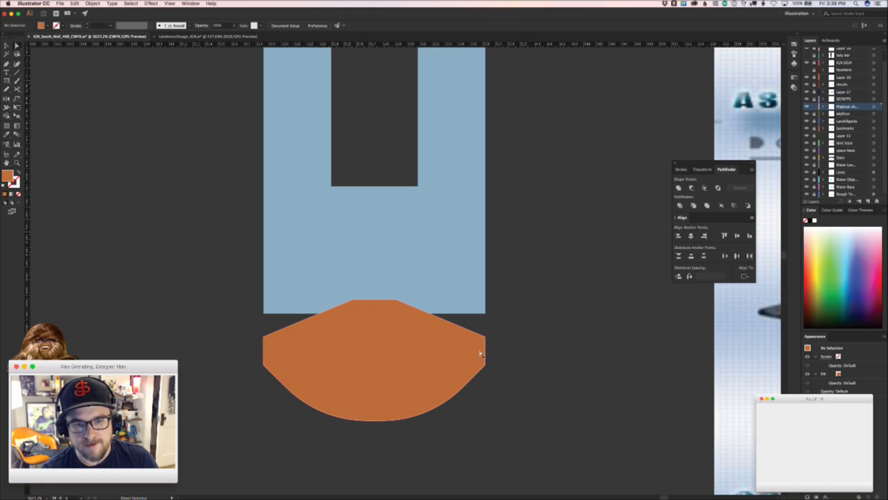
- Raise the orange shape until its upper side corners meet the lower corners of the blue U
key("v")
left_click(460, 365)
key("a")
left_click_drag(488, 336, 485, 311)
key("v")
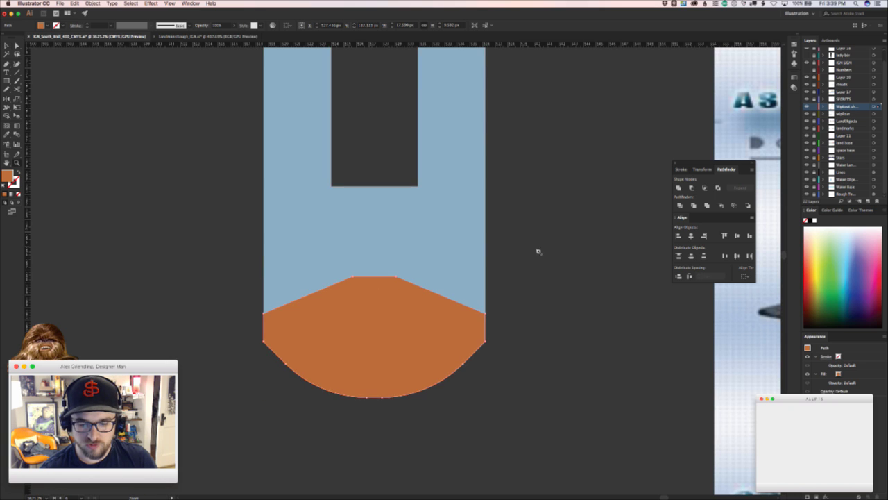
left_click_drag(533, 261, 440, 274)
left_click(359, 319)
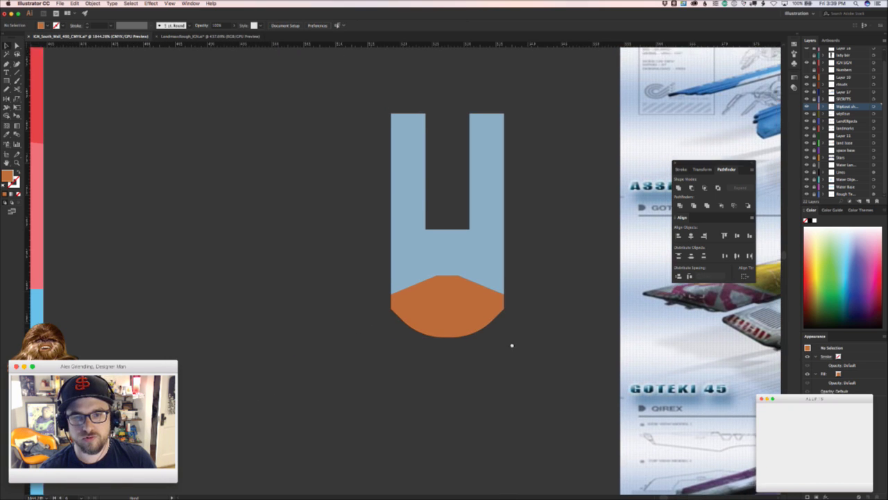
- Try to fully round the two inner bottom corners of the blue U's notch
scroll(512, 347, "up", 3)
scroll(511, 347, "right", 3)
key("z")
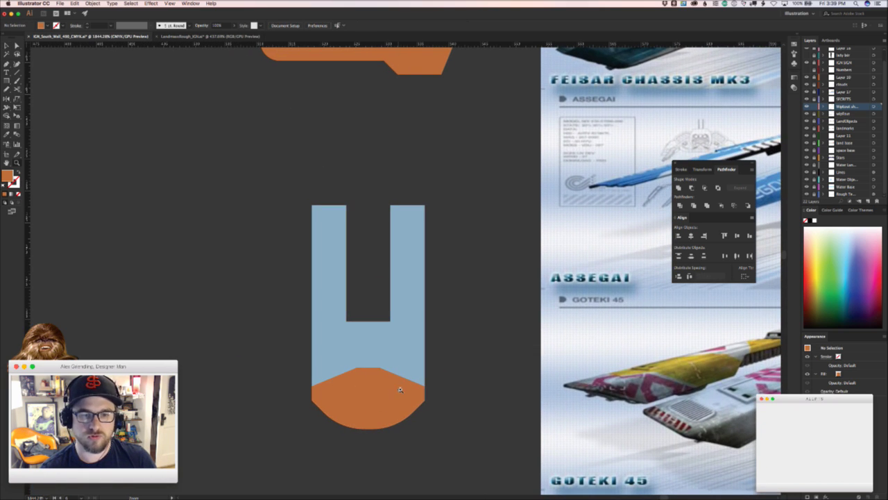
left_click(395, 388)
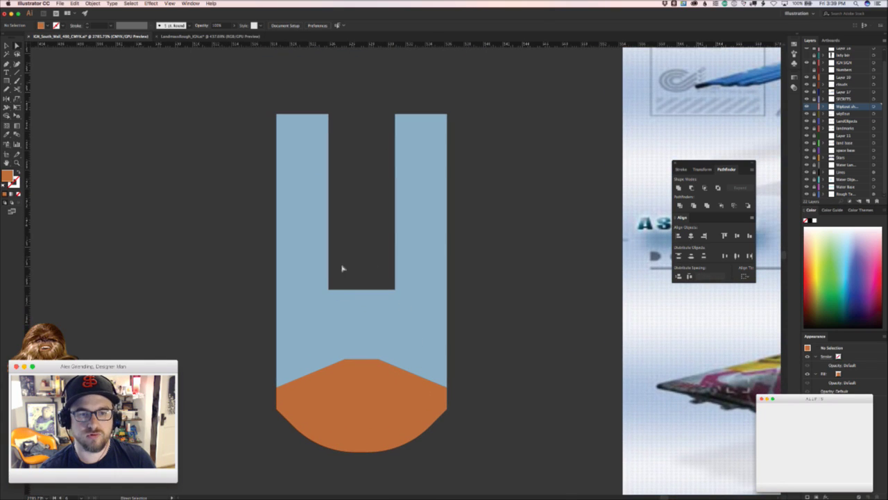
left_click(328, 289)
left_click(395, 289, "shift")
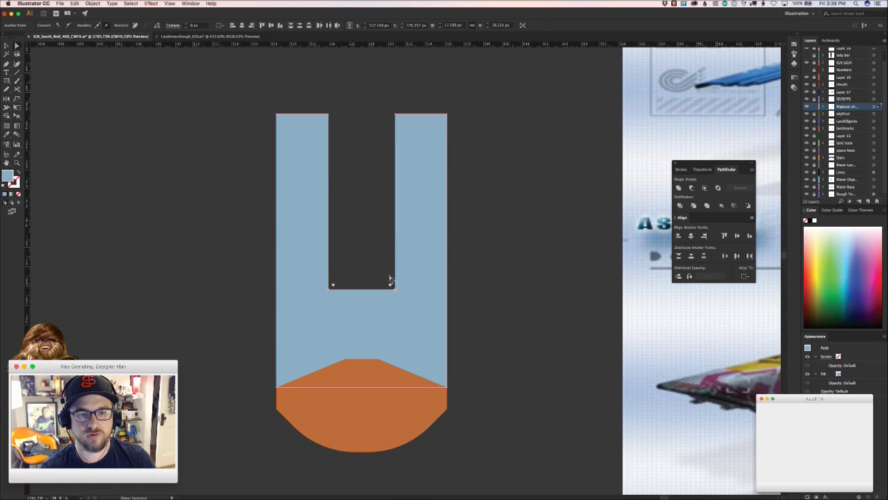
left_click_drag(391, 283, 269, 264)
left_click(371, 204)
- Undo the rounding of the blue U's notch and deselect the shape
key("z")
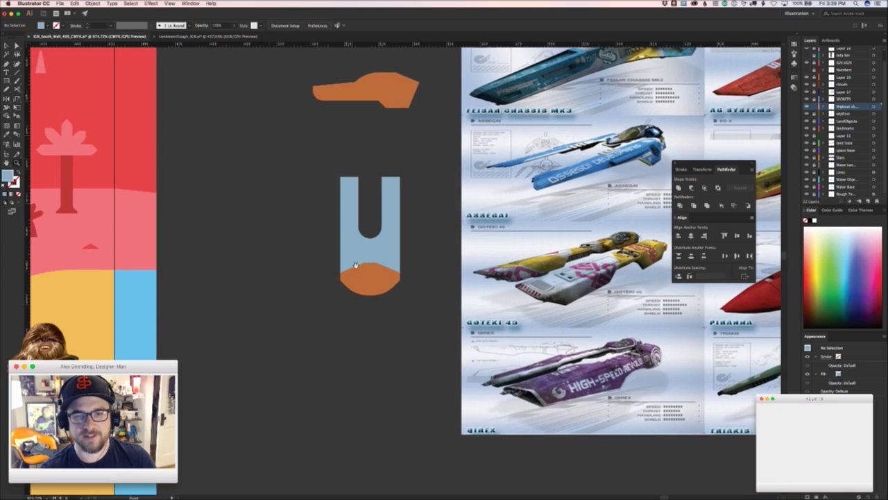
left_click_drag(391, 343, 377, 354)
scroll(376, 354, "right", 5)
scroll(377, 344, "up", 3)
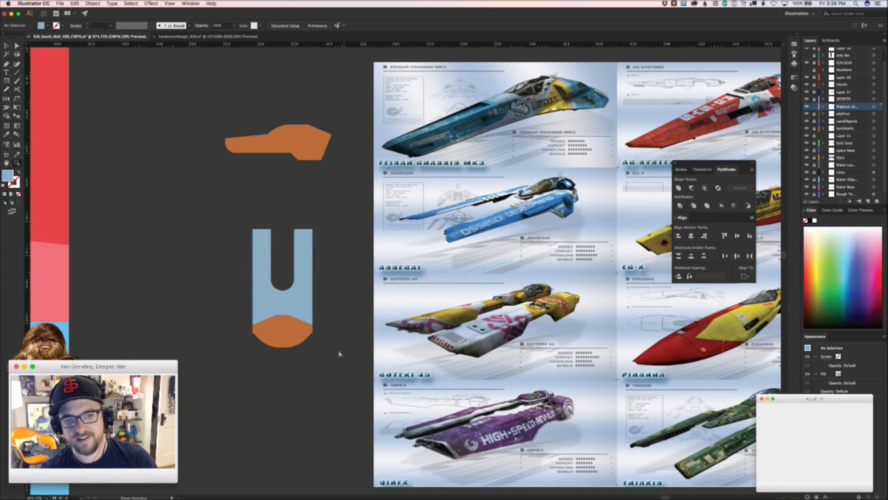
key("super+z")
key("super+z")
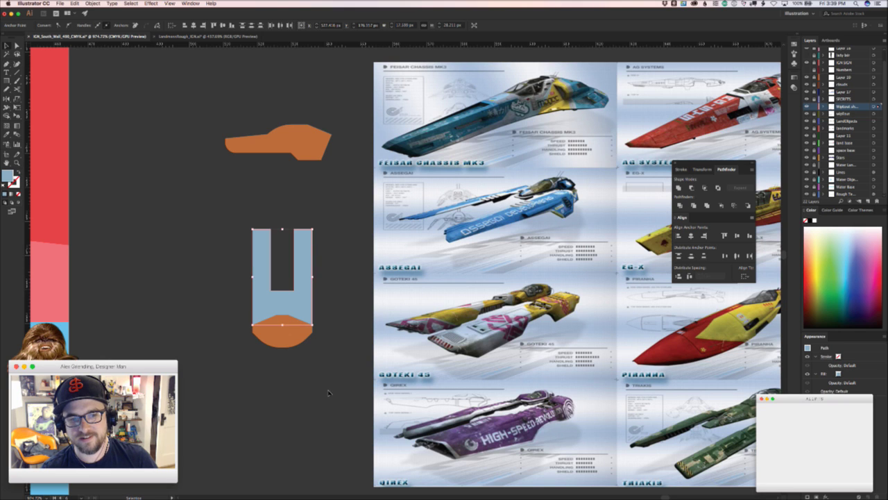
left_click(330, 391)
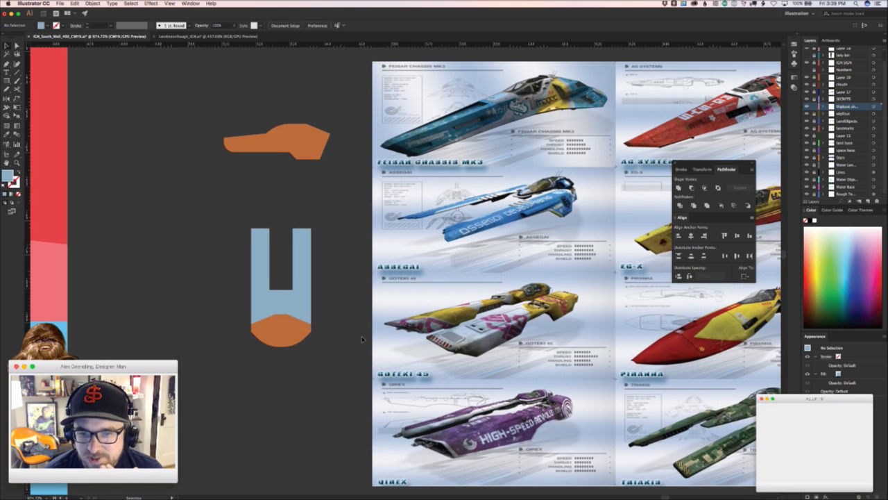
scroll(361, 339, "right", 5)
scroll(362, 339, "left", 4)
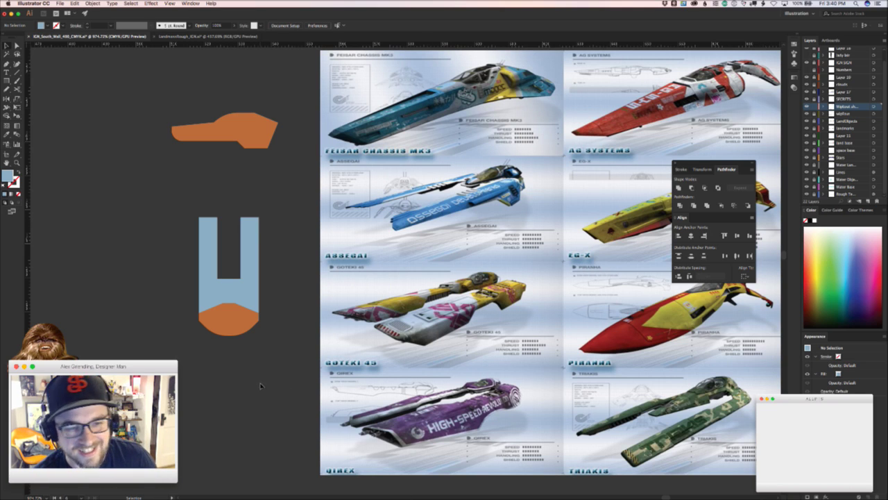
- Draw a blue rectangle about 6 by 11 px above the U's left prong and fully round its two upper corners
key("m")
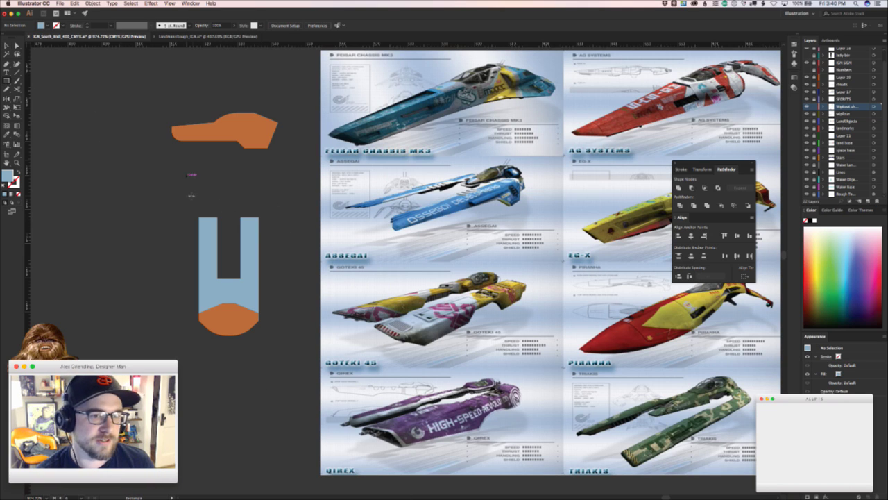
left_click_drag(199, 204, 220, 166)
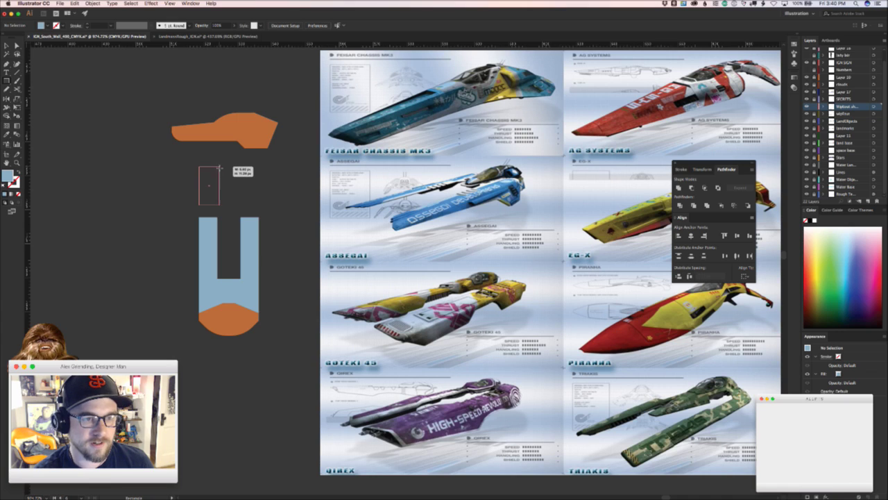
key("a")
left_click(200, 168)
right_click(202, 170)
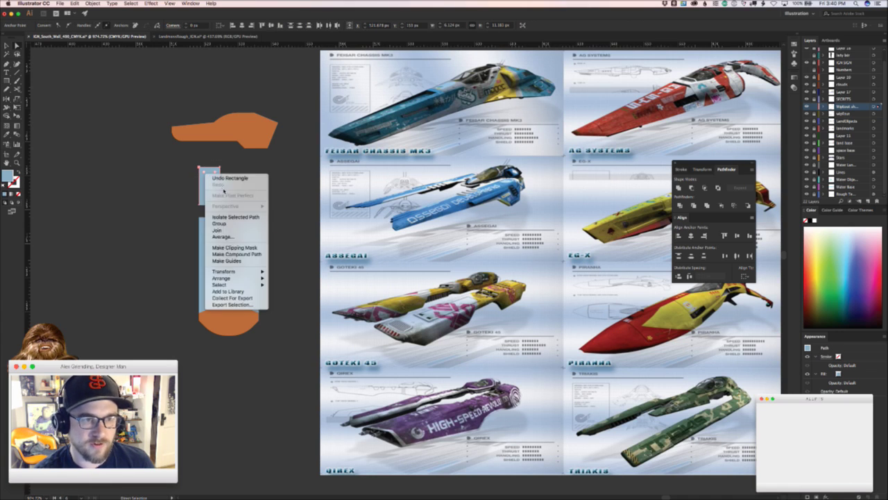
left_click(231, 186)
left_click_drag(206, 172, 251, 192)
- Duplicate the round-topped rectangle horizontally so the copy sits above the U's right prong
left_click(237, 190)
key("v")
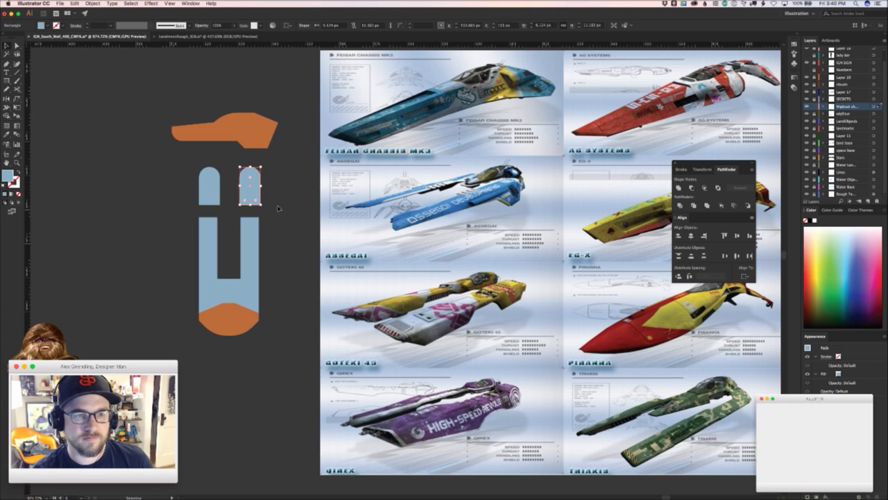
left_click(278, 208)
- Try to shorten the blue U by raising its lower part together with the orange rear section, and undo the move
key("a")
mouse_move(272, 257)
left_mouse_down()
mouse_move(269, 338)
mouse_move(279, 269)
left_mouse_up()
left_click(297, 259)
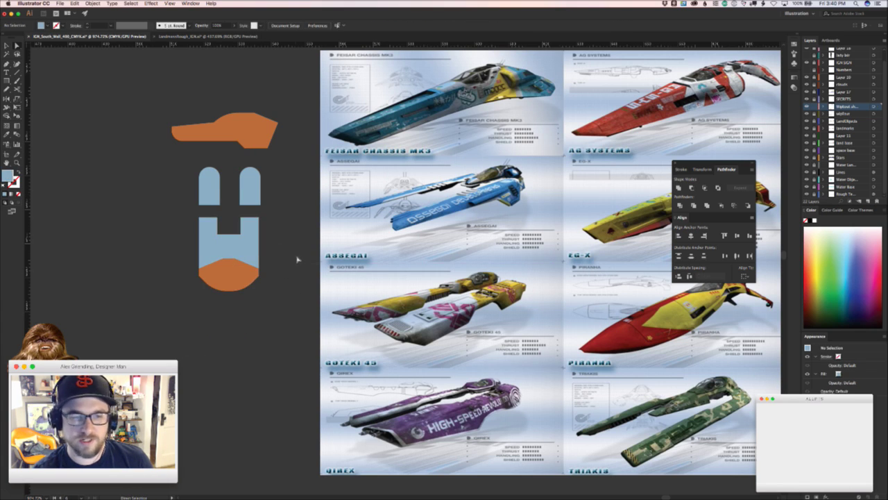
key("v")
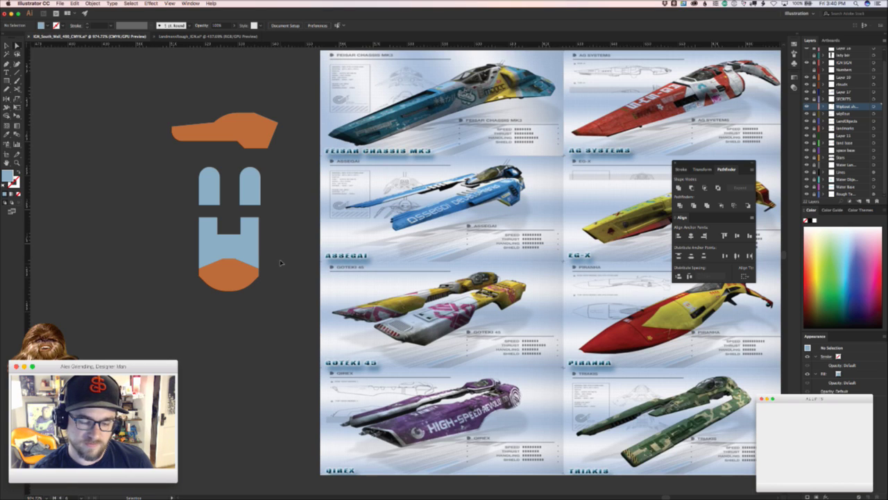
key("super+z")
left_click(282, 258)
- Try a fully rounded base for the U's notch beneath the new round-topped pieces, and undo the rounding
key("a")
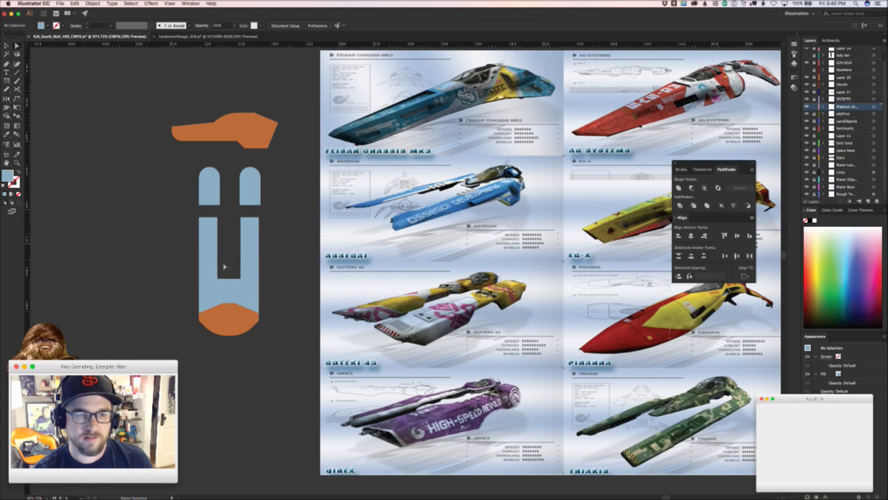
left_click_drag(215, 277, 305, 265)
key("v")
left_click(284, 274)
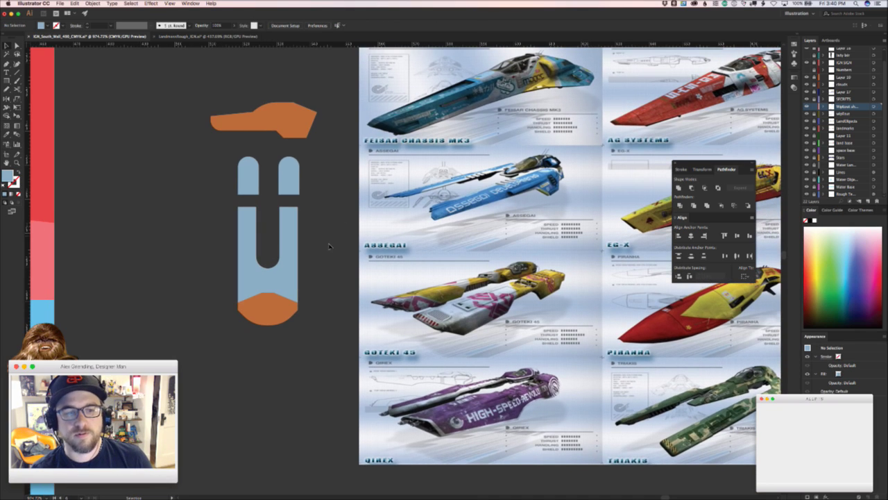
key("super+z")
left_click(322, 295)
key("z")
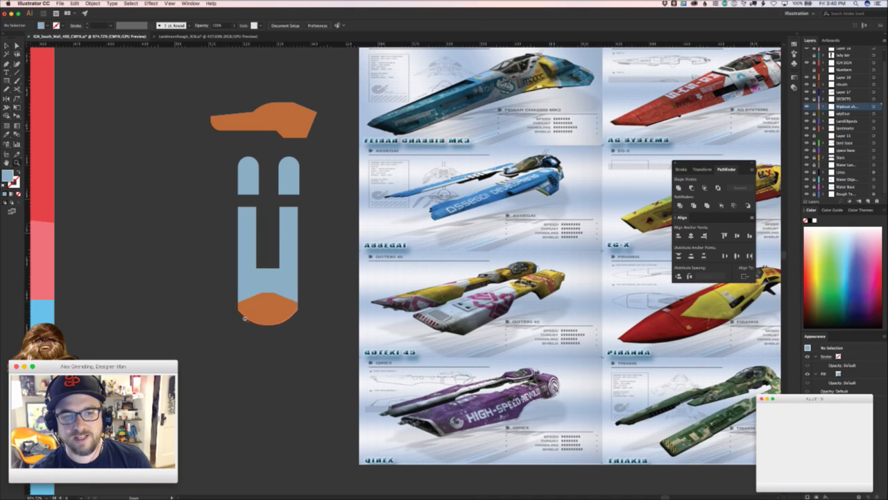
- Move the orange rear section off the blue U so its two pieces sit stacked in the empty space below
left_click_drag(226, 323, 233, 323)
key("v")
left_click_drag(290, 317, 294, 368)
key("super+x")
key("super+f")
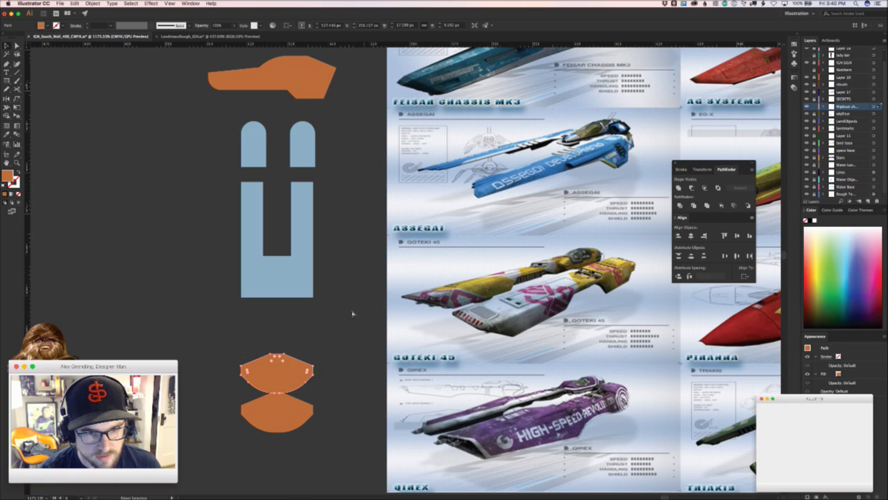
key("v")
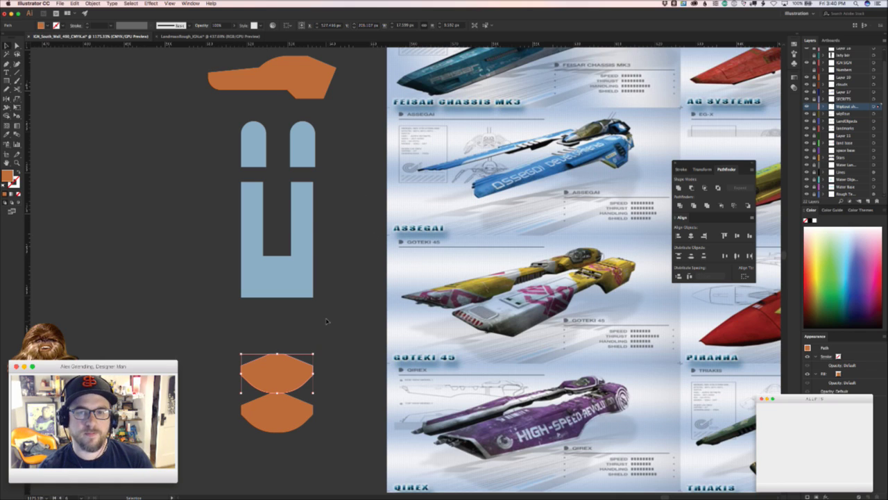
- Try deleting the upper of the two orange pieces, undo the deletion, and check the ship reference sheet
key("Delete")
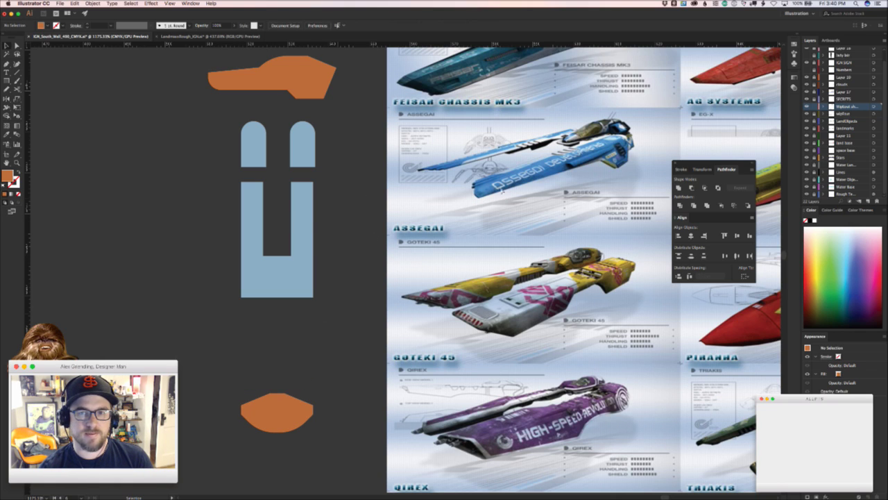
key("super+z")
left_click_drag(611, 81, 448, 202)
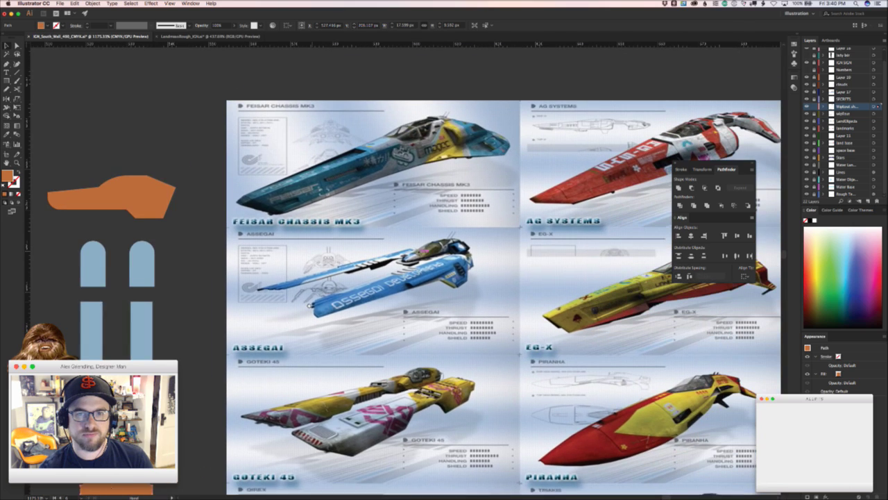
scroll(473, 193, "down", 5)
scroll(472, 194, "right", 2)
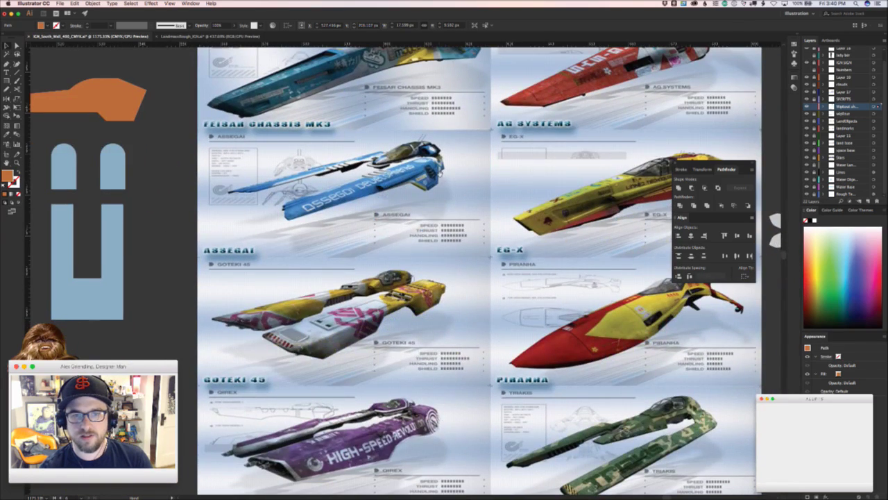
scroll(319, 247, "left", 12)
scroll(333, 278, "up", 1)
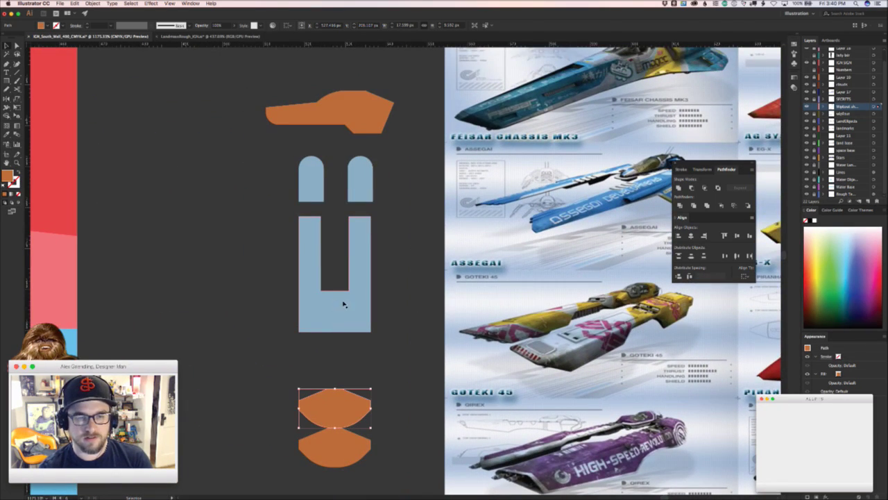
- Draw an orange rectangle about 5 by 28 px over the U's left prong and move it to the left of the U
key("a")
left_click(330, 359)
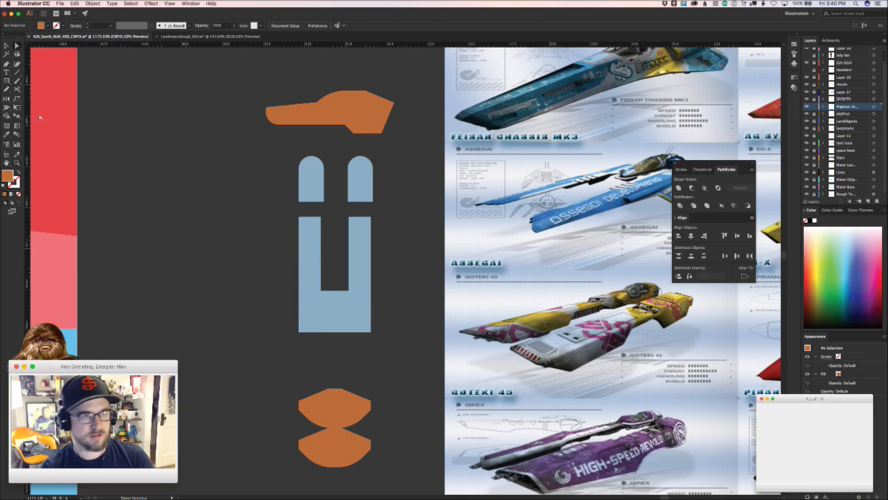
key("m")
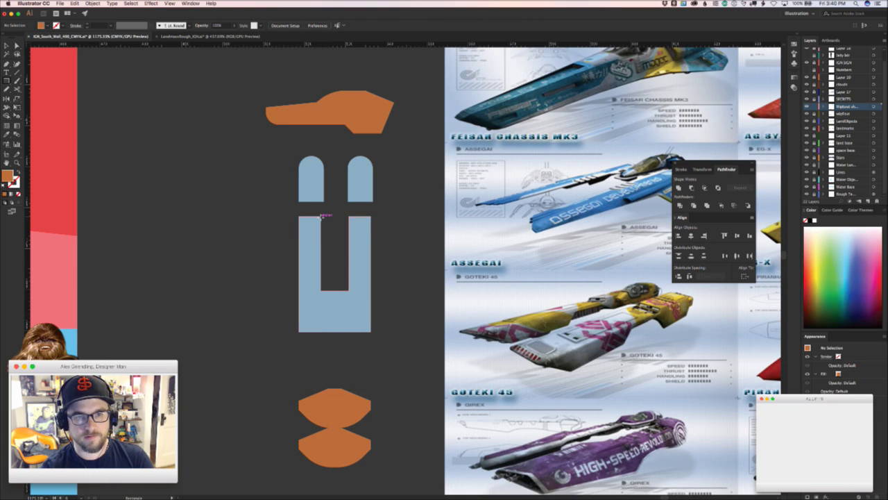
left_click_drag(298, 216, 320, 330)
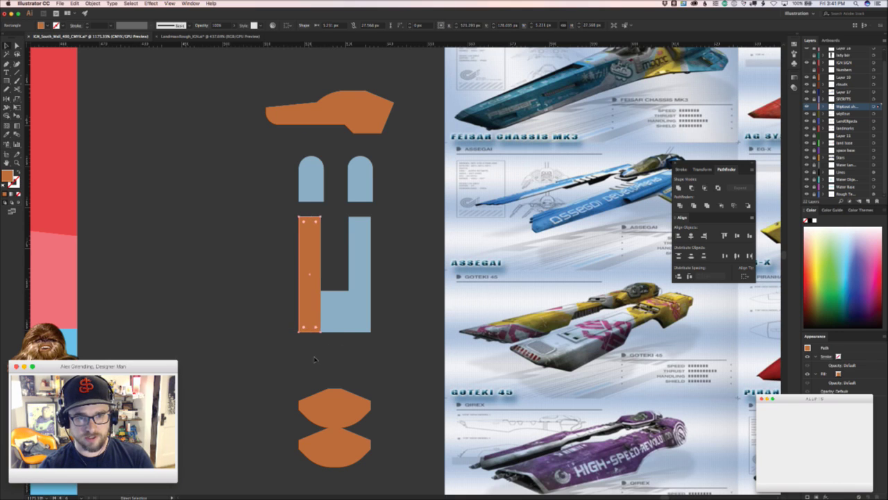
left_click_drag(307, 312, 328, 266)
left_click(256, 344)
key("z")
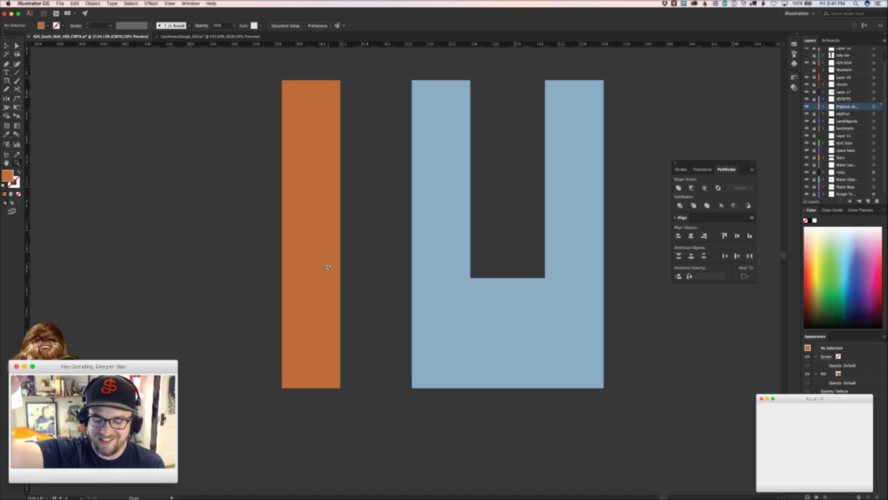
- Draw a side face with the Pen tool along the orange rectangle's left edge, with both ends slanting at 45 degrees
key("v")
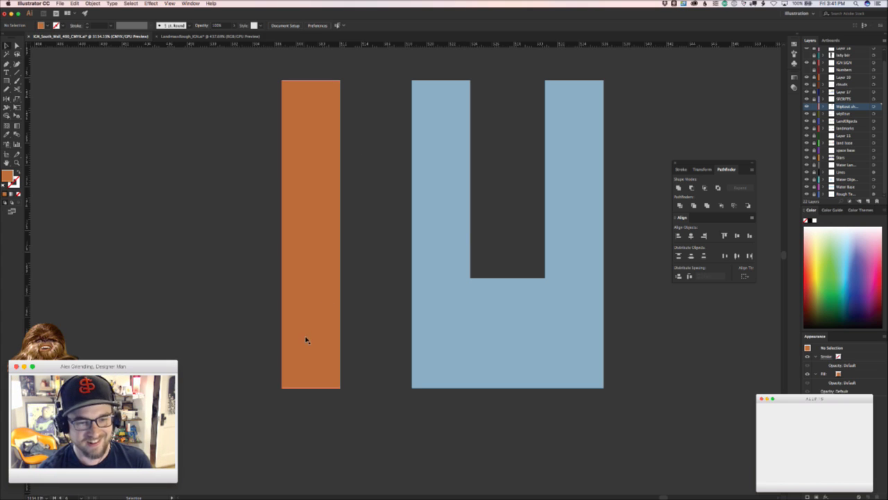
left_click(303, 188)
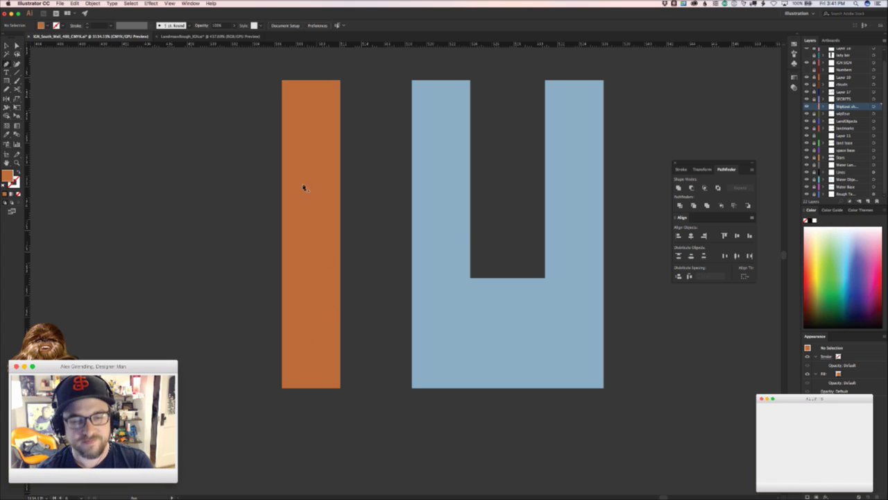
left_click(281, 81)
left_click(264, 99, "shift")
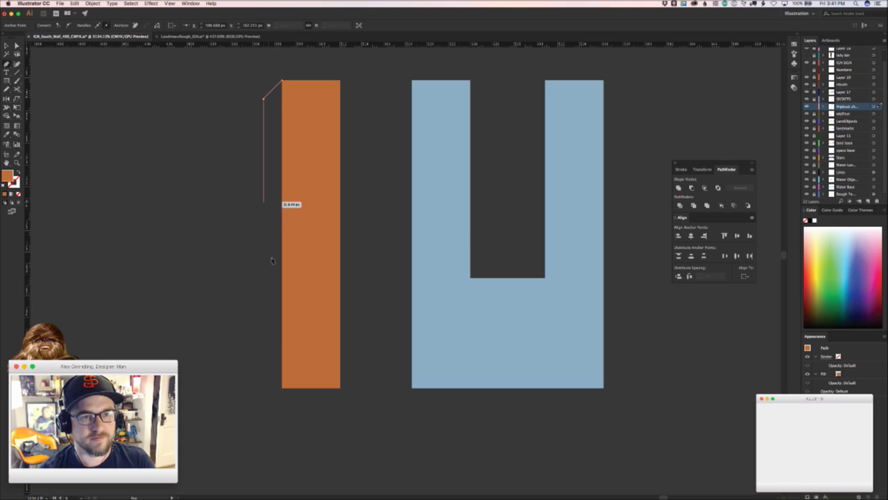
left_click(273, 406, "shift")
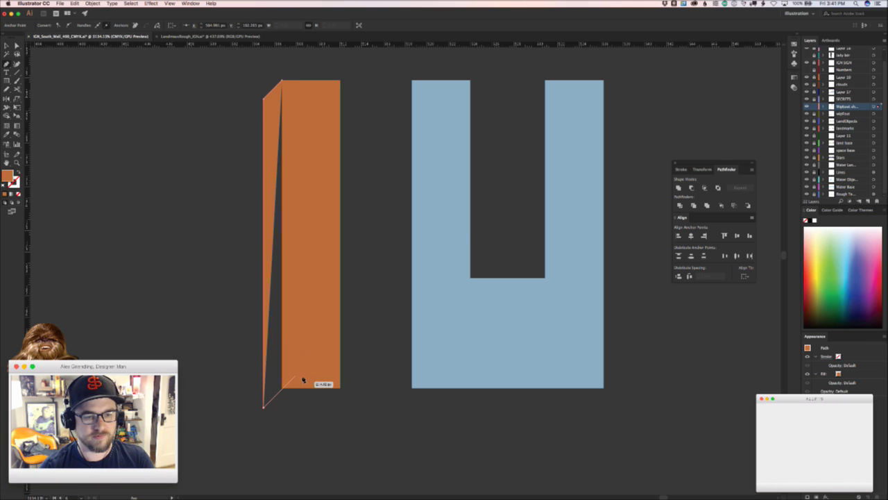
left_click(308, 380, "shift")
left_click_drag(268, 413, 341, 399)
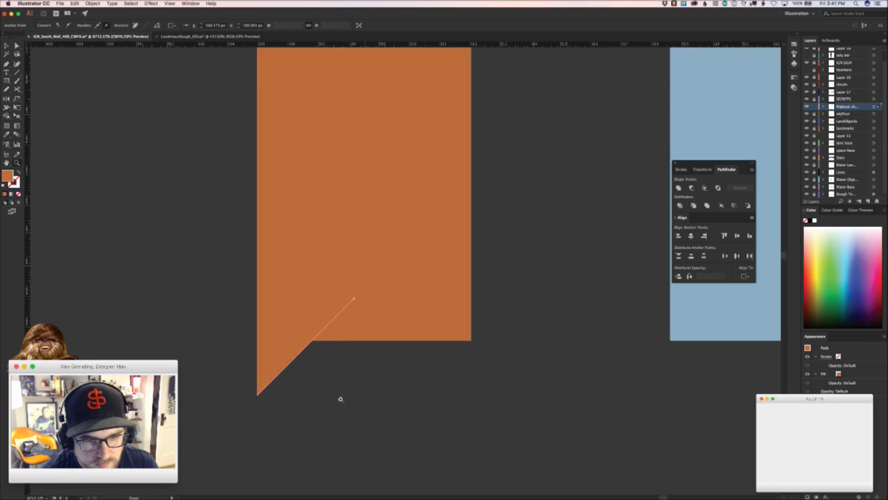
key("a")
left_click(292, 367)
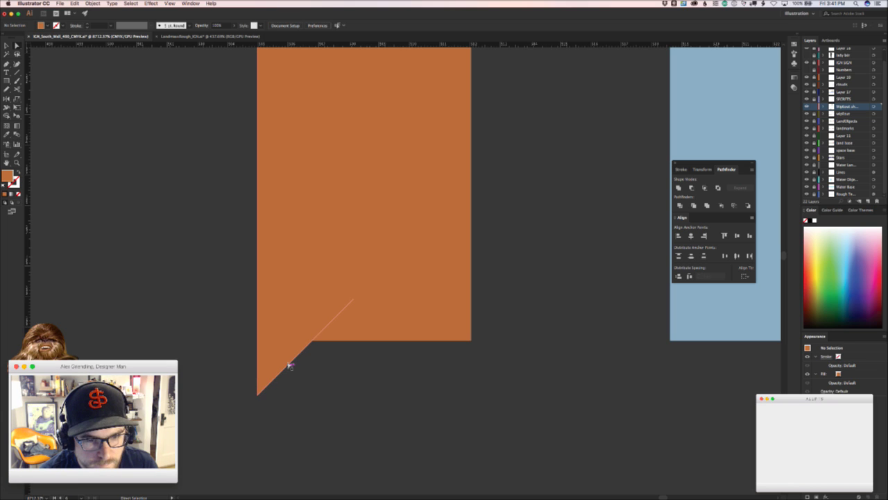
left_click_drag(288, 363, 312, 350)
scroll(313, 355, "down", 5)
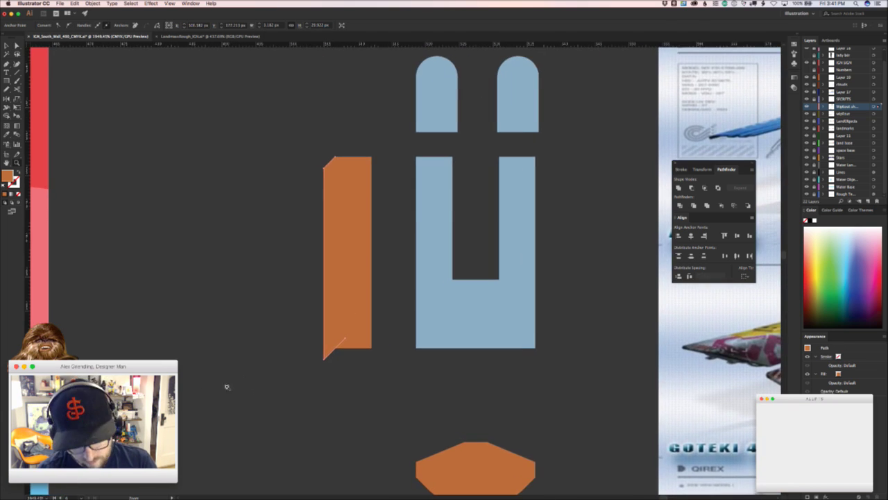
key("v")
left_click_drag(337, 363, 310, 348)
left_click(377, 363)
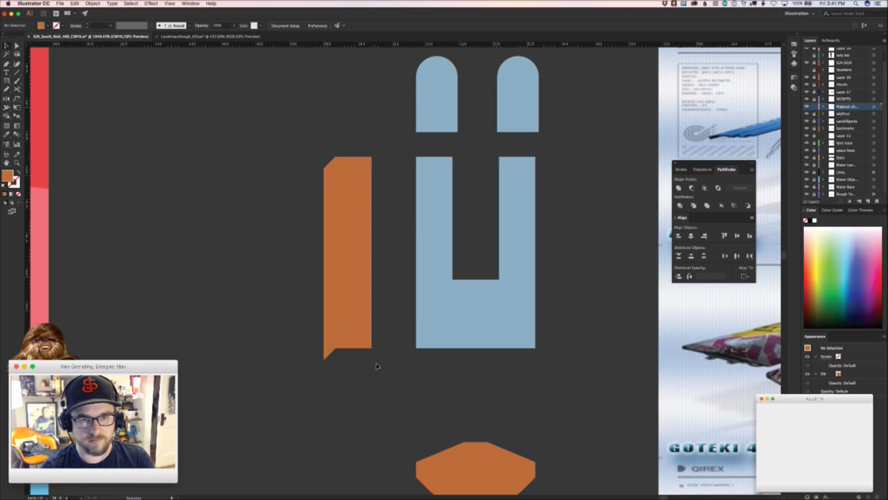
- Narrow the orange rectangle to about 2.87 px wide by nudging its right edge inward
key("a")
left_click_drag(364, 135, 362, 136)
key("Left")
key("Left")
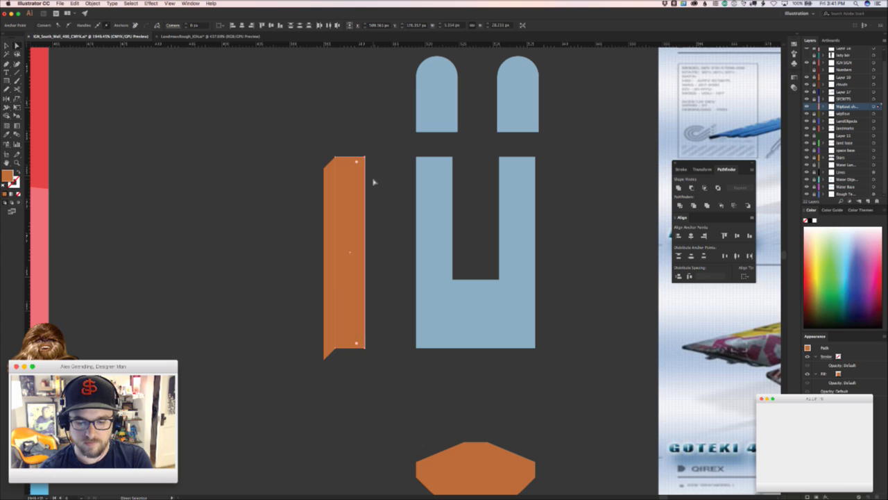
key("Left")
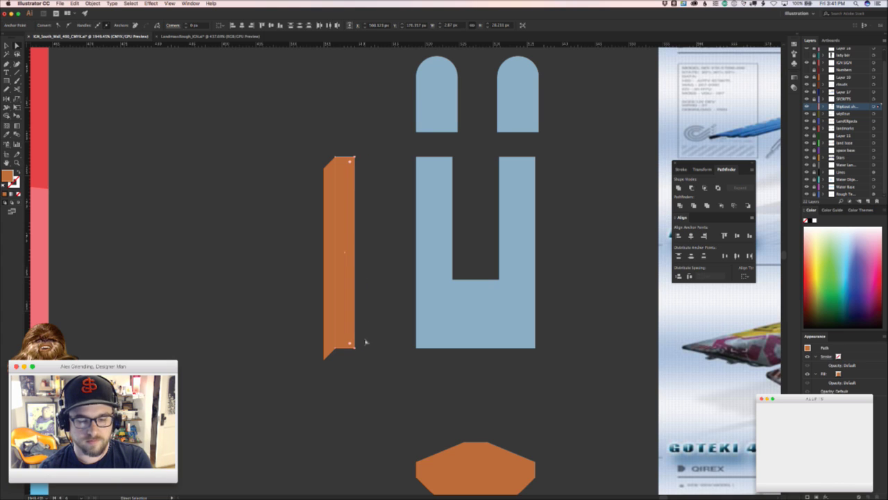
left_click(382, 378)
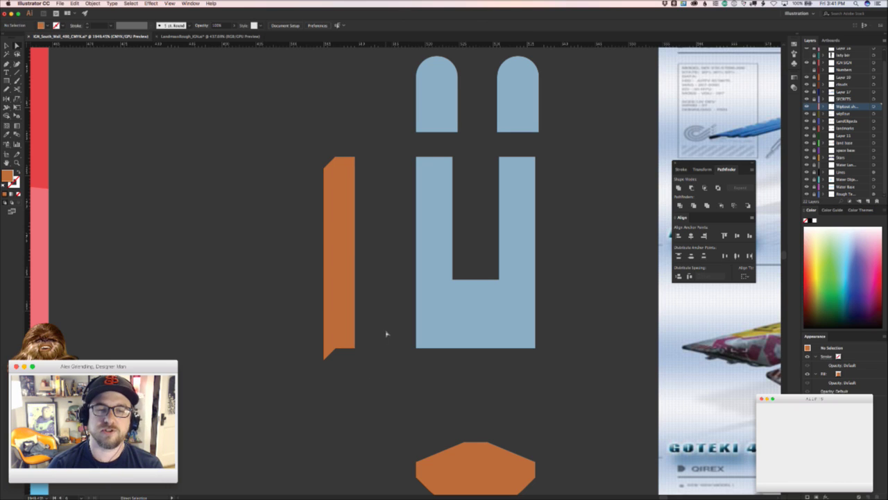
- Fill the slanted side face with the bright red sampled from the mural's background
left_click(337, 311)
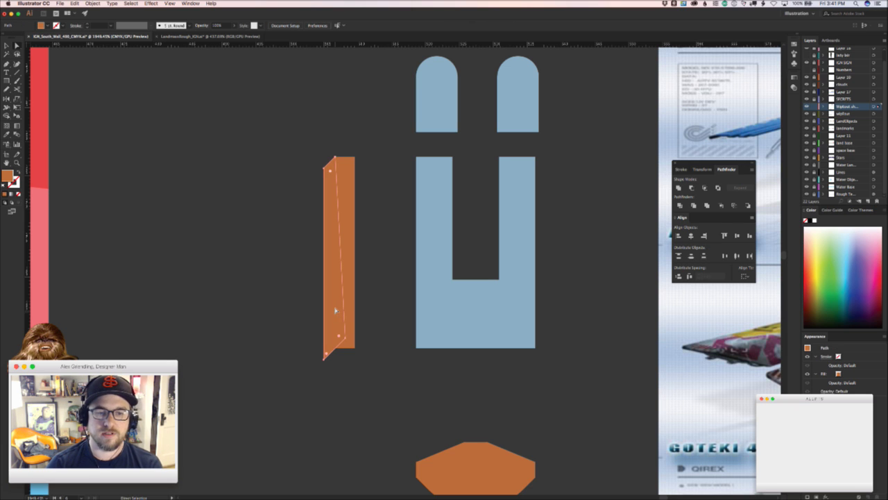
left_click_drag(345, 299, 259, 323)
mouse_move(259, 323)
left_mouse_down()
mouse_move(356, 301)
mouse_move(462, 248)
mouse_move(261, 339)
left_mouse_up()
key("i")
left_click(287, 230)
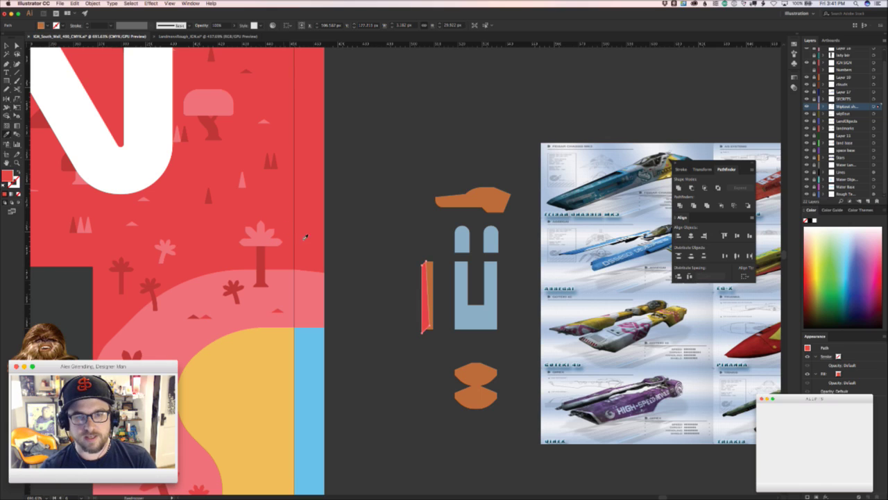
- Bring the narrow orange rectangle in front of the red side face
key("v")
key("z")
left_click_drag(414, 284, 460, 270)
key("v")
left_click(449, 271)
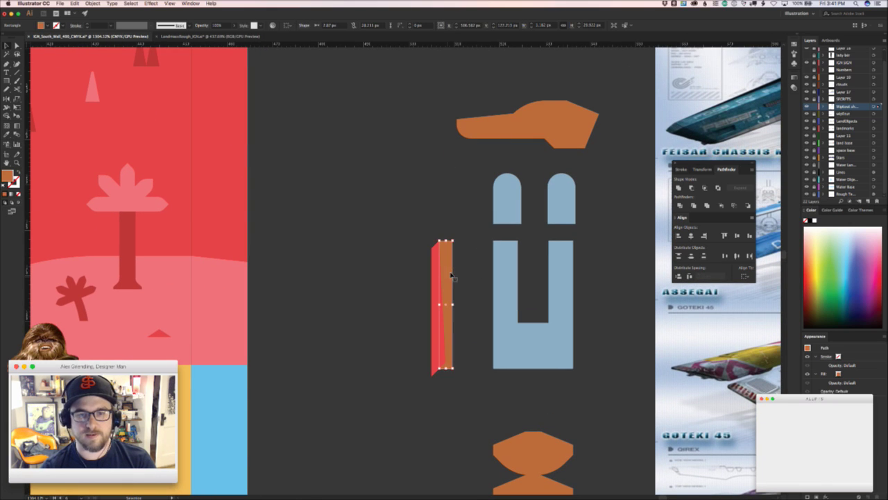
key("Delete")
left_click(451, 276)
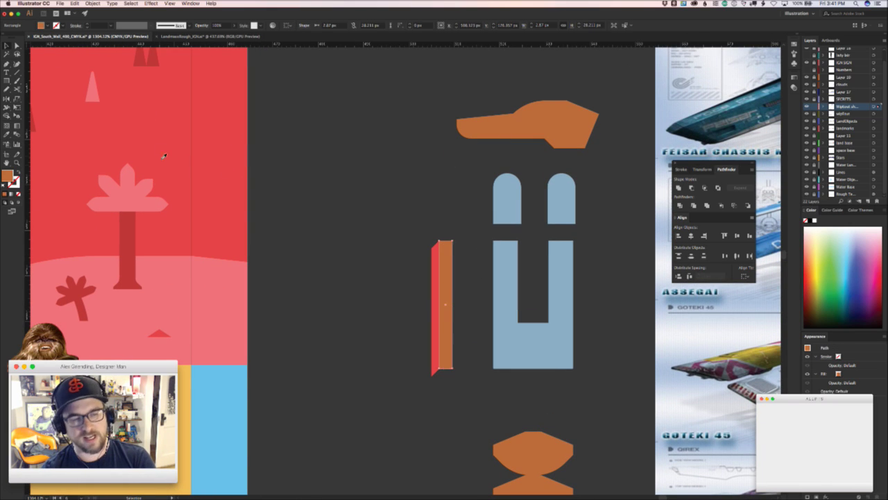
- Fill the narrow rectangle with the lighter pink sampled from the mural's hill
key("i")
left_click(208, 273)
key("v")
key("super+shift+a")
scroll(339, 382, "right", 2)
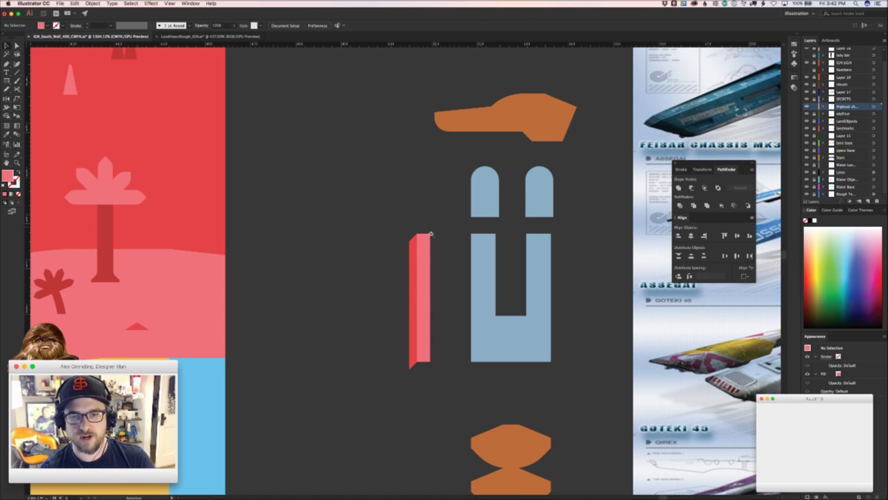
- Fully round the upper-right corner of the pink rectangle
left_click_drag(431, 234, 409, 255)
key("a")
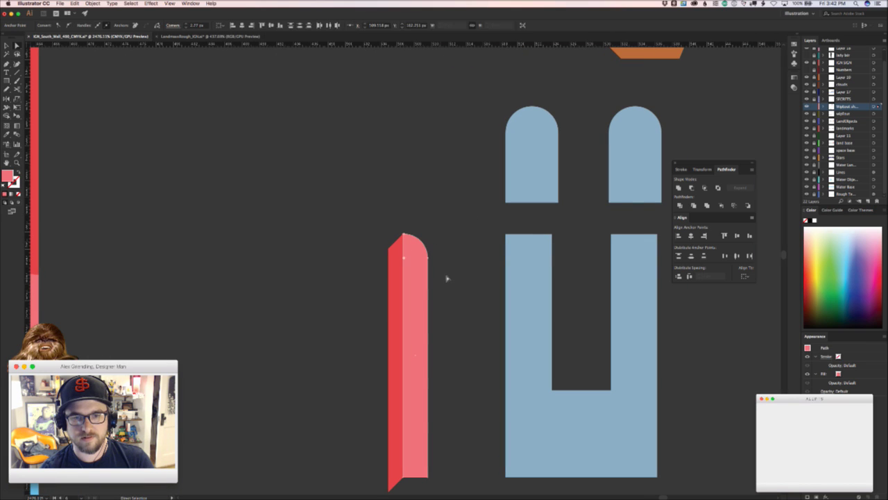
left_click(470, 316)
- Draw a closed end-face shape with the Pen tool across the bottom of the pink rectangle and red side face
left_click_drag(424, 329, 346, 181)
key("z")
left_click_drag(318, 360, 343, 351)
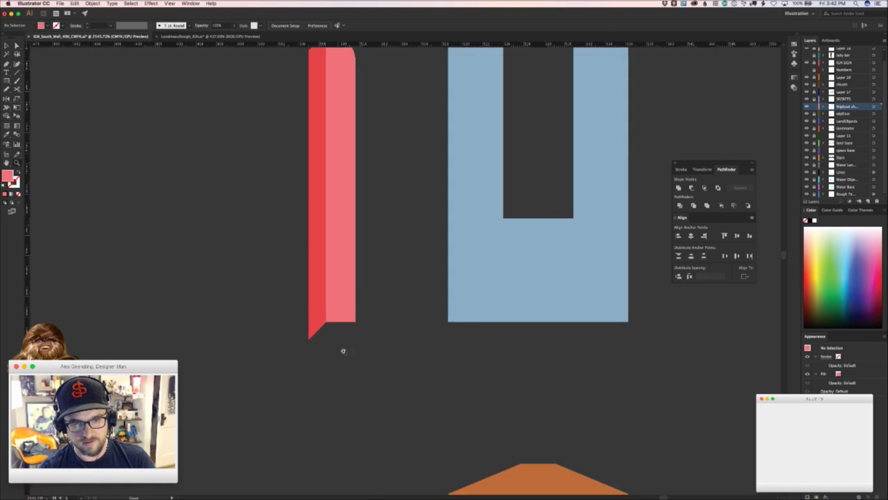
scroll(343, 350, "up", 1)
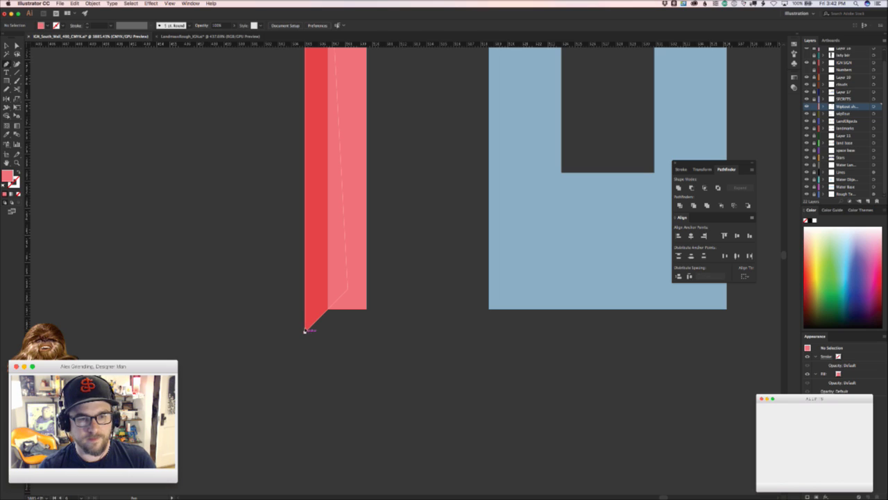
left_click(305, 331)
left_click(366, 332)
left_click(367, 284)
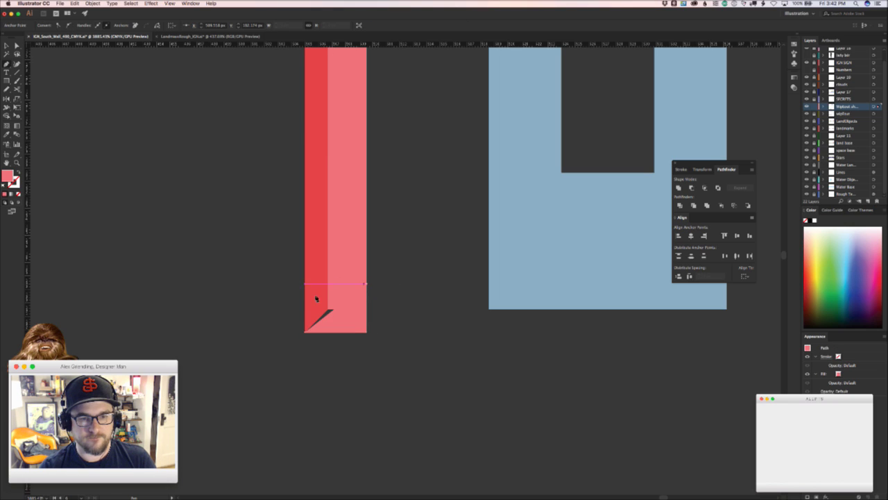
left_click(318, 300)
left_click(305, 331)
key("v")
key("super+shift+a")
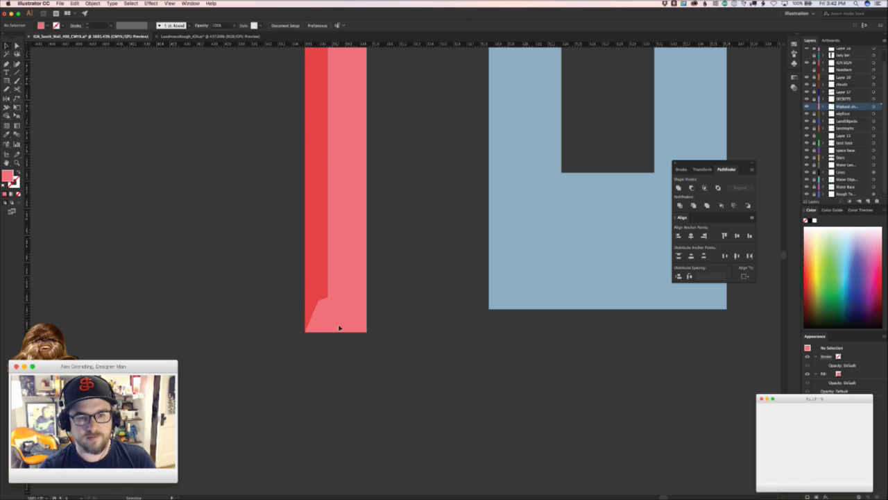
- Place the end face behind the red side face and pink rectangle, and fill it with the palm trunk's dark red
left_click(346, 316)
key("super+x")
key("super+b")
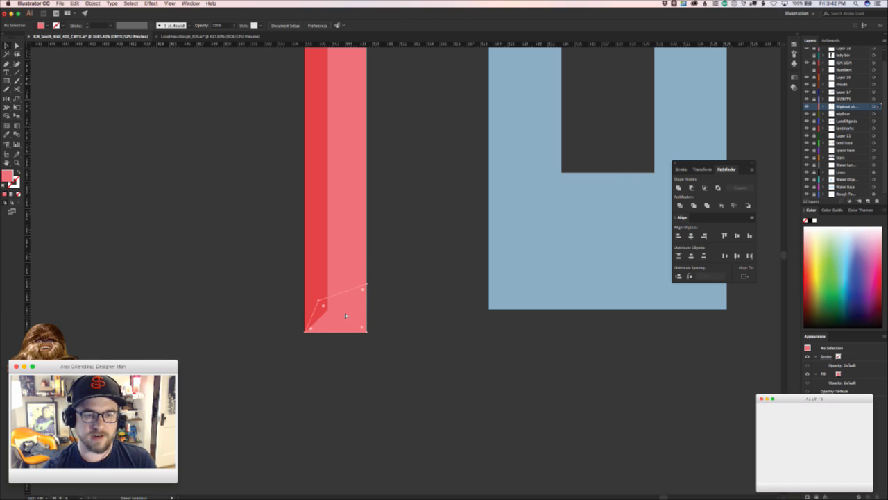
left_click(345, 315)
scroll(277, 271, "down", 5)
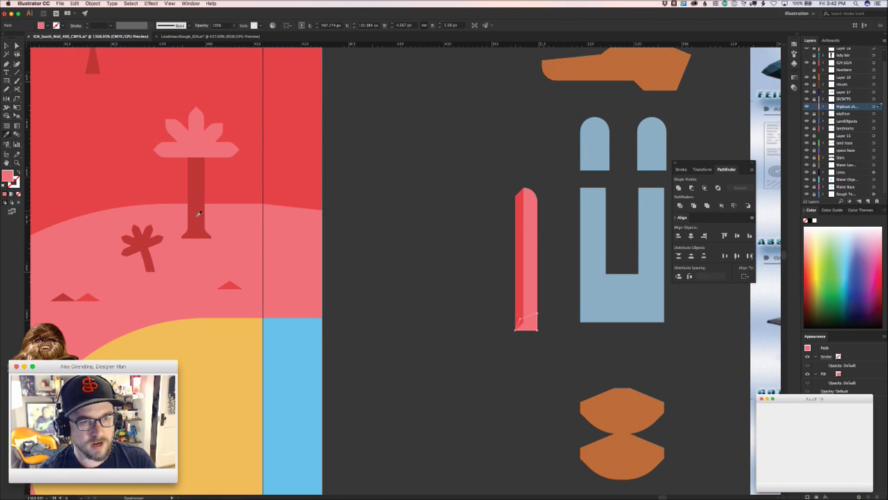
left_click(472, 351)
left_click_drag(472, 351, 333, 347)
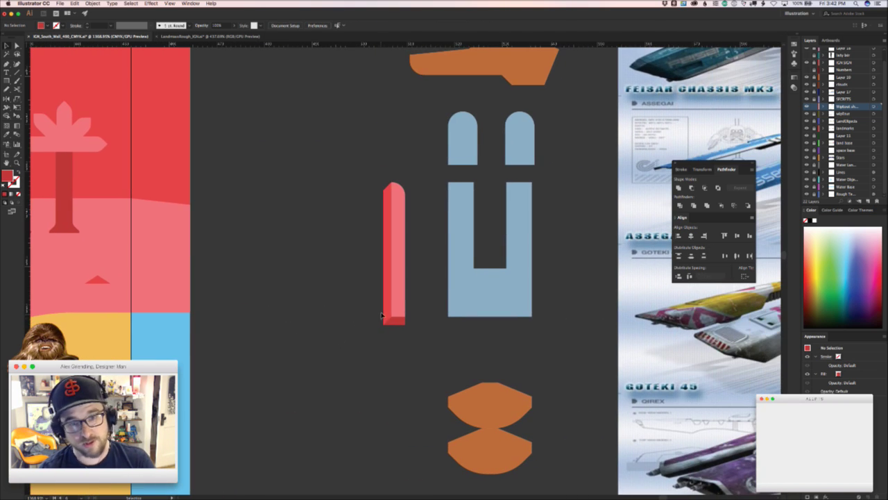
left_click_drag(381, 316, 381, 326)
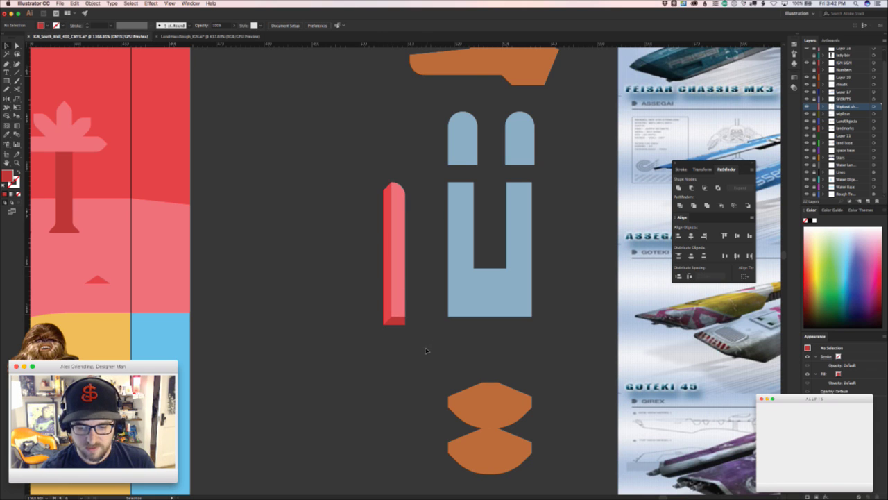
- Duplicate the complete shaded pink prong sideways to make a second prong beside it
left_click_drag(418, 368, 283, 358)
left_click_drag(275, 167, 213, 337)
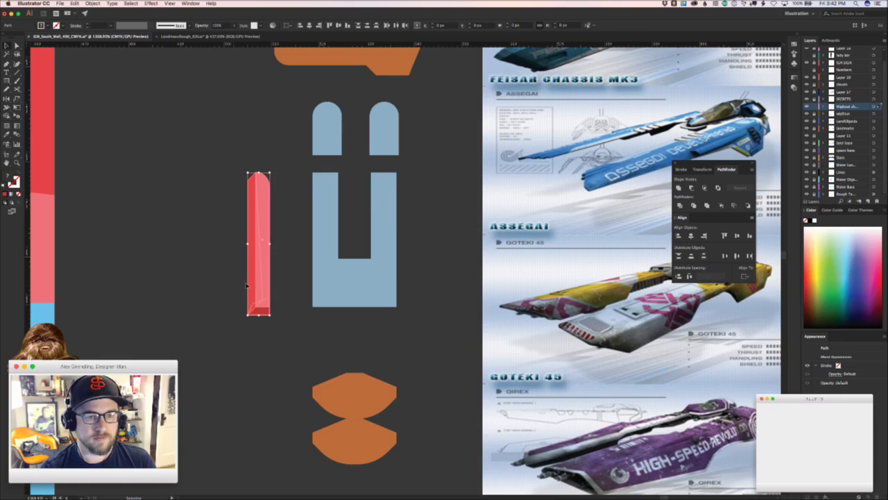
mouse_move(265, 288)
left_mouse_down()
mouse_move(209, 292)
mouse_move(272, 292)
left_mouse_up()
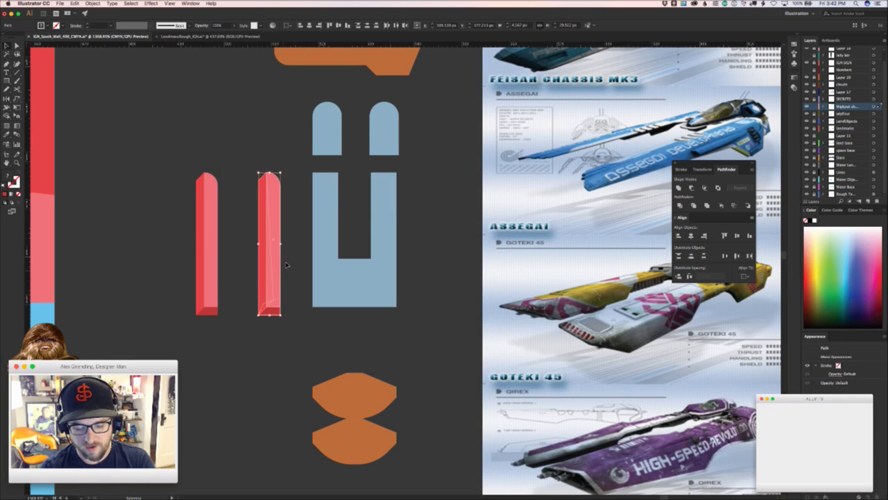
key("i")
left_click(233, 290)
key("v")
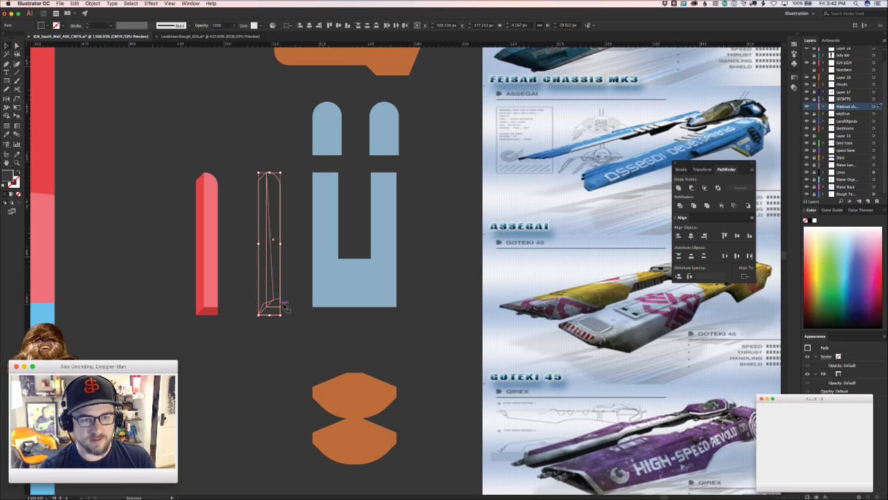
key("super+z")
key("super+z")
key("super+shift+z")
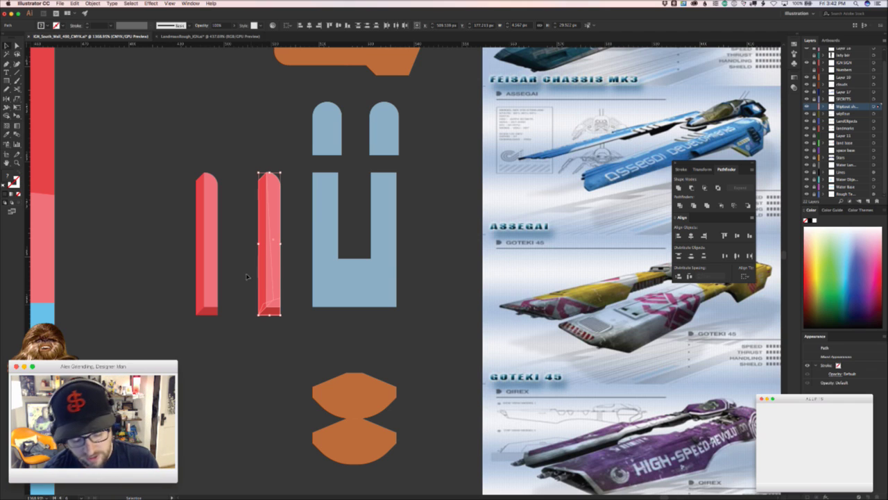
- Reflect the copied prong horizontally so that it mirrors the original, and deselect it
key("o")
left_click_drag(288, 240, 231, 247)
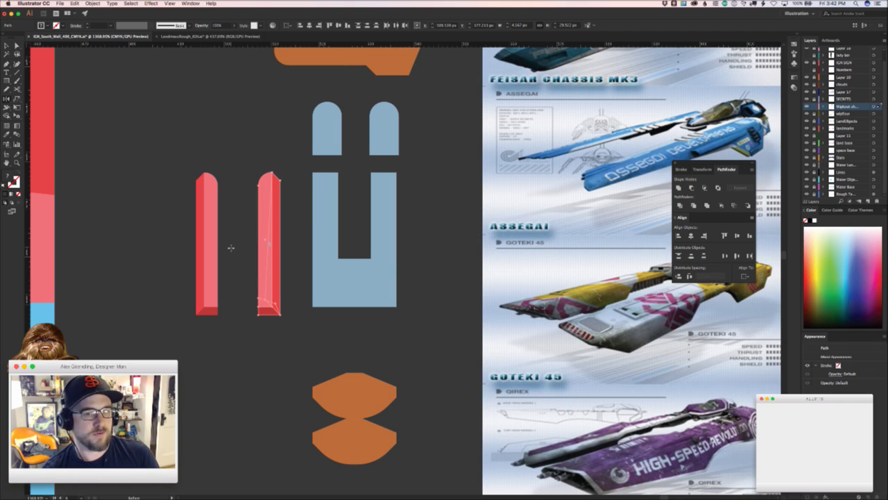
key("v")
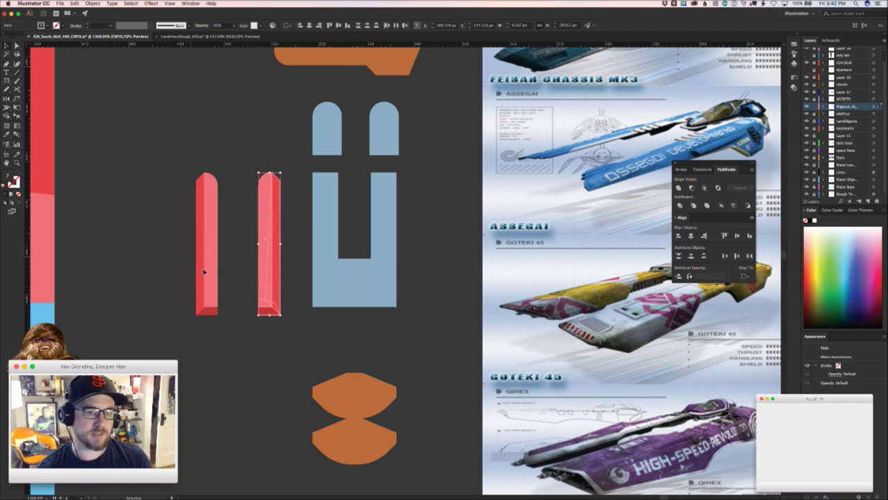
key("super+space")
left_click_drag(211, 278, 391, 297)
left_click_drag(344, 329, 360, 329)
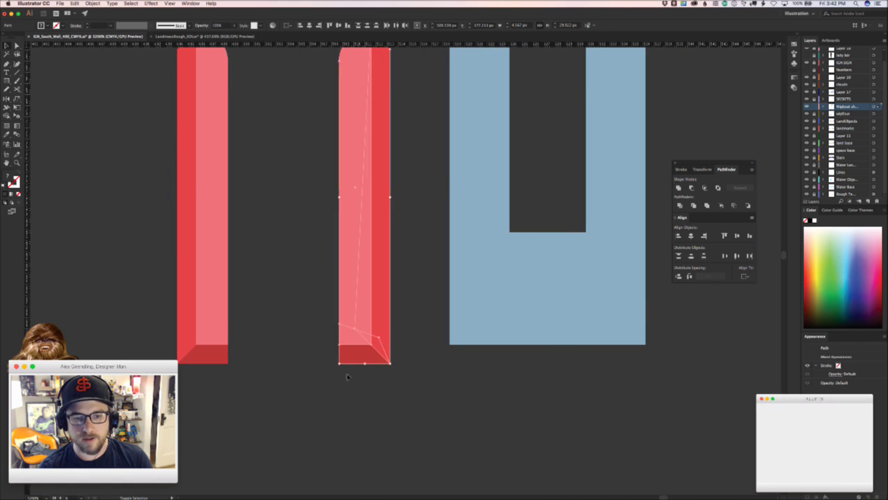
key("super+space")
left_click(351, 396)
key("super+shift+a")
- Move the upper orange rounded piece to just below the gap between the two pink prongs
left_click_drag(466, 355, 315, 356)
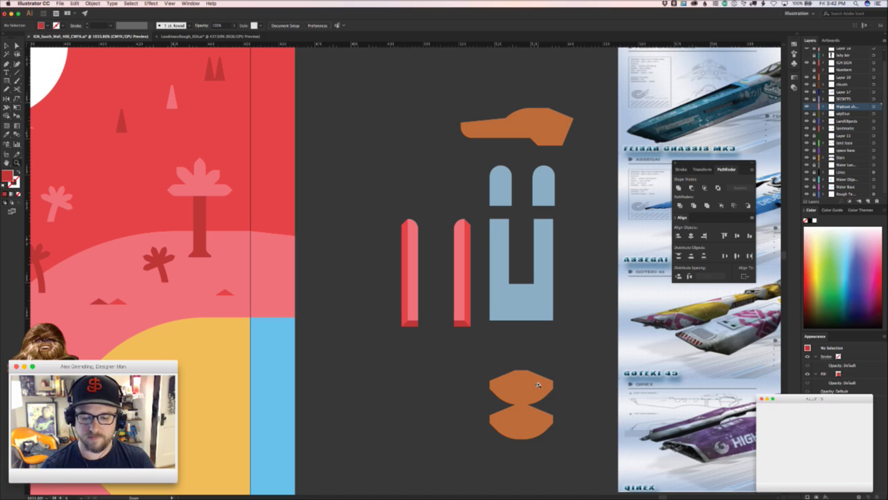
left_click_drag(538, 385, 534, 341)
left_click(459, 362)
key("z")
key("a")
left_click_drag(432, 275, 385, 297)
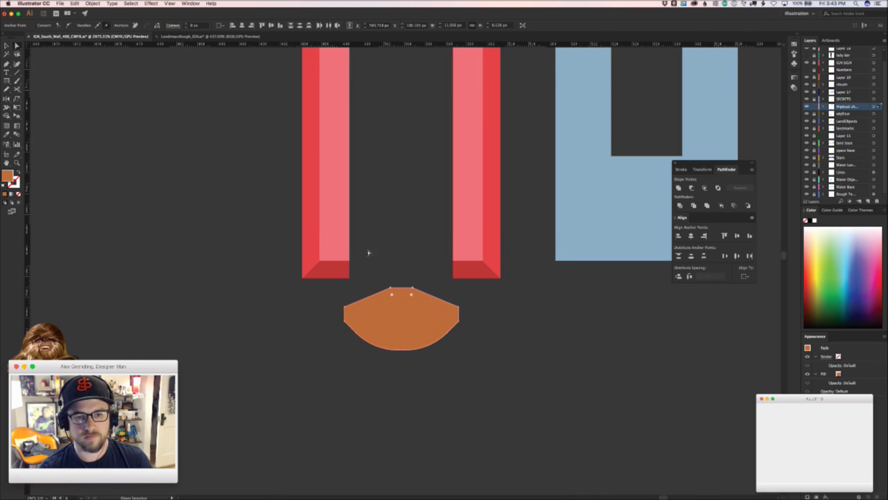
- Move both prongs and the orange piece together to the empty area beside the track's checkered strip
scroll(369, 253, "down", 6)
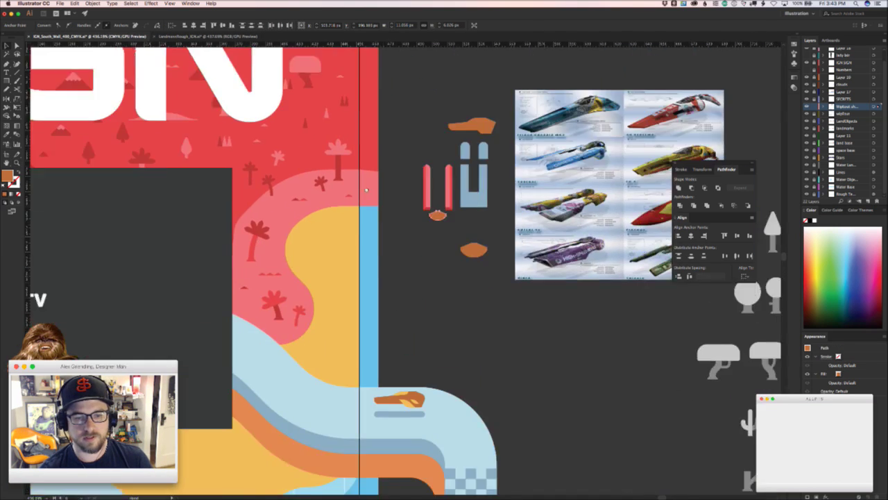
left_click_drag(366, 189, 351, 169)
key("v")
left_click_drag(376, 247, 439, 148)
left_click_drag(437, 186, 390, 415)
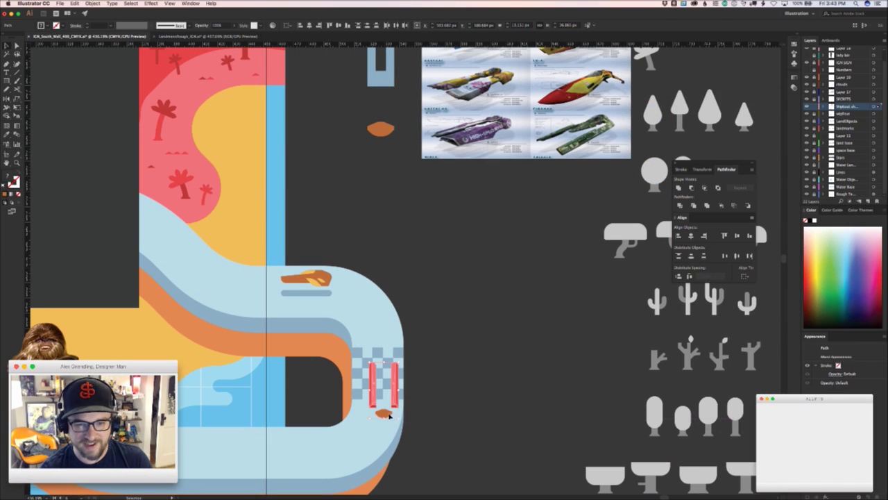
scroll(444, 389, "up", 4)
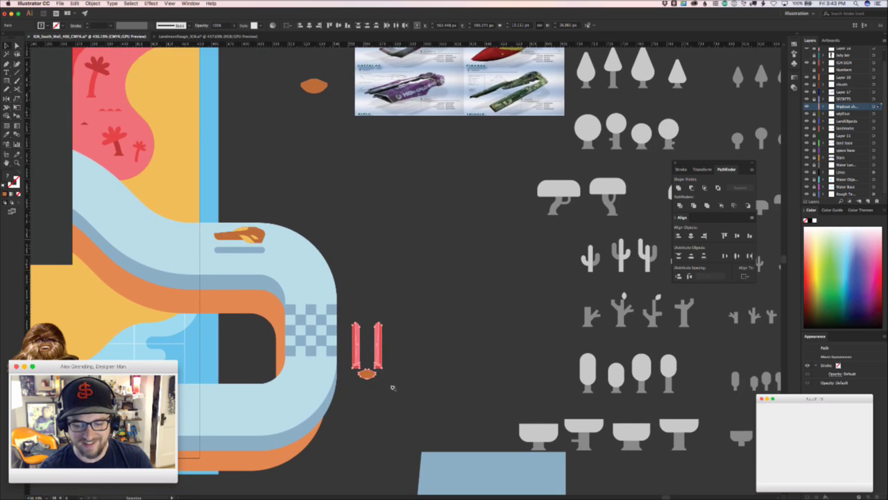
scroll(447, 377, "up", 4)
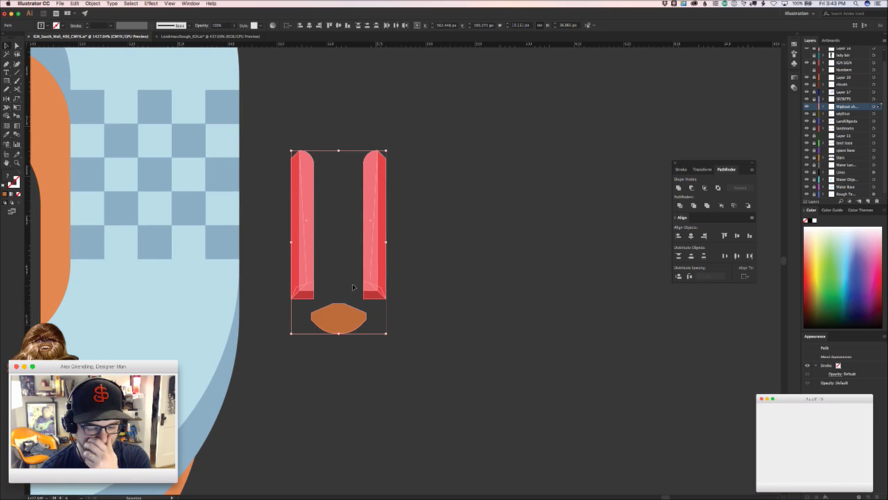
- Shorten both prongs by raising the anchor points of their lower ends equally
key("a")
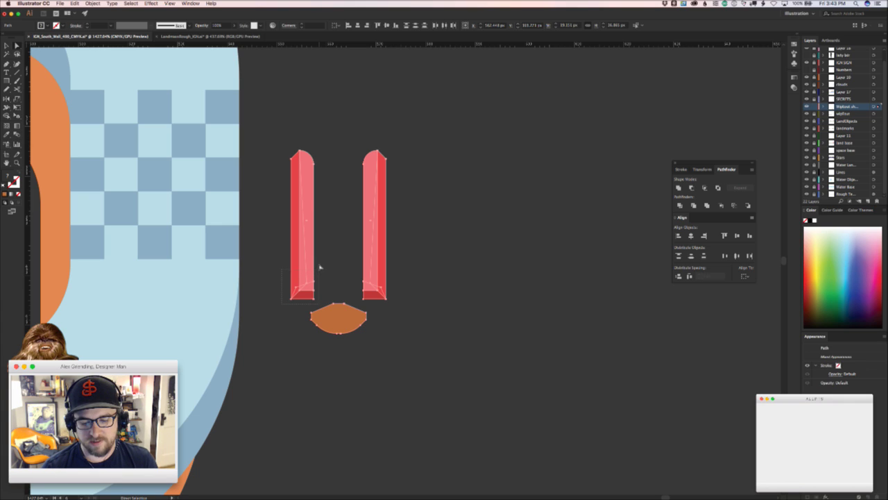
left_click_drag(320, 266, 359, 265)
key("shift+Up")
key("v")
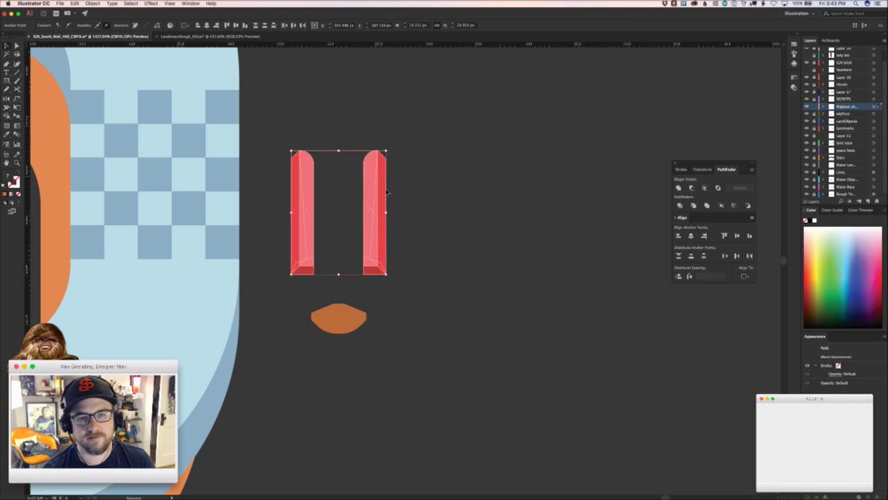
left_click(403, 199)
- Move the orange piece up toward the prongs and scale it down to about 7.5 by 4.1 px, centred between them
scroll(347, 313, "up", 2)
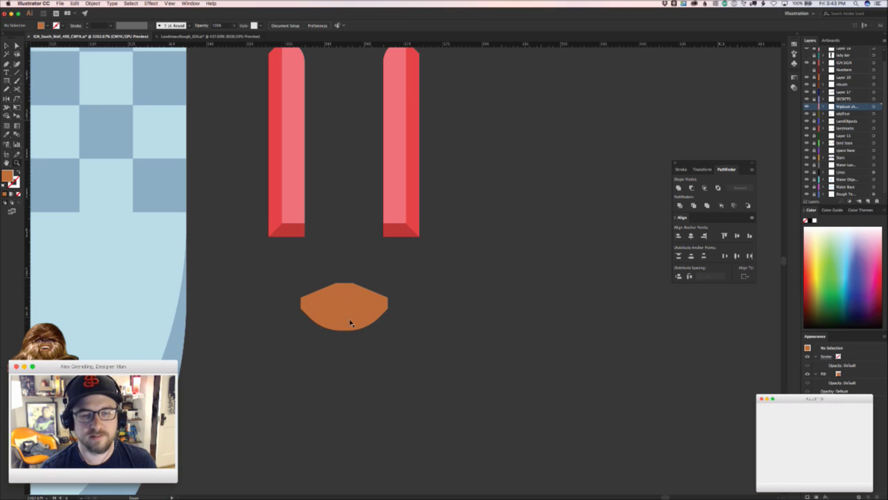
left_click_drag(343, 311, 351, 275)
left_click_drag(352, 279, 326, 395)
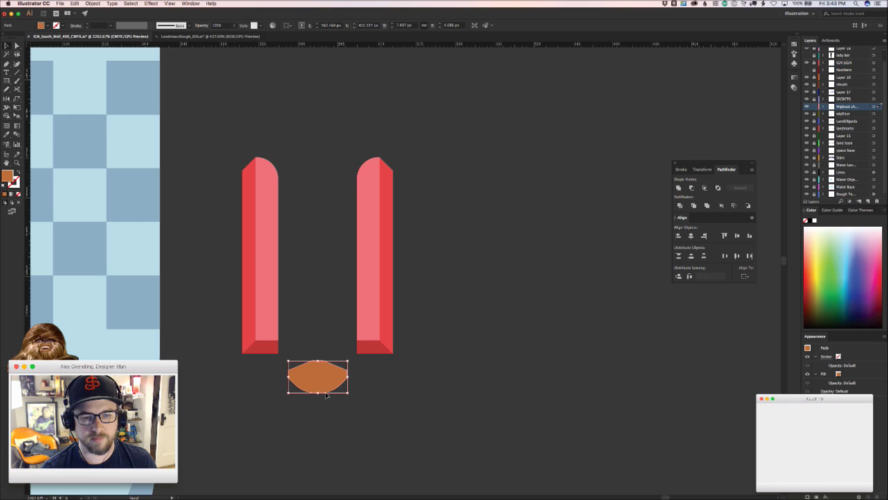
left_click(319, 434)
- Fill the orange piece with the dark red sampled from the prong's end face
left_click(323, 376)
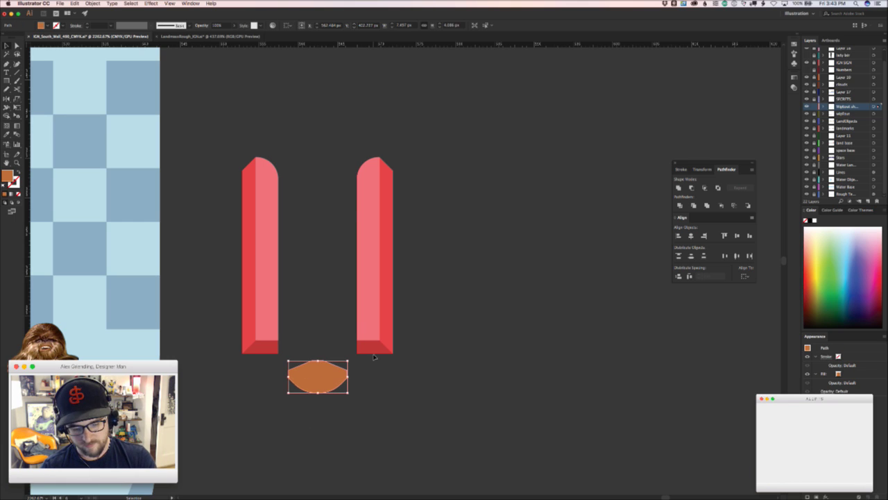
key("i")
left_click(374, 350)
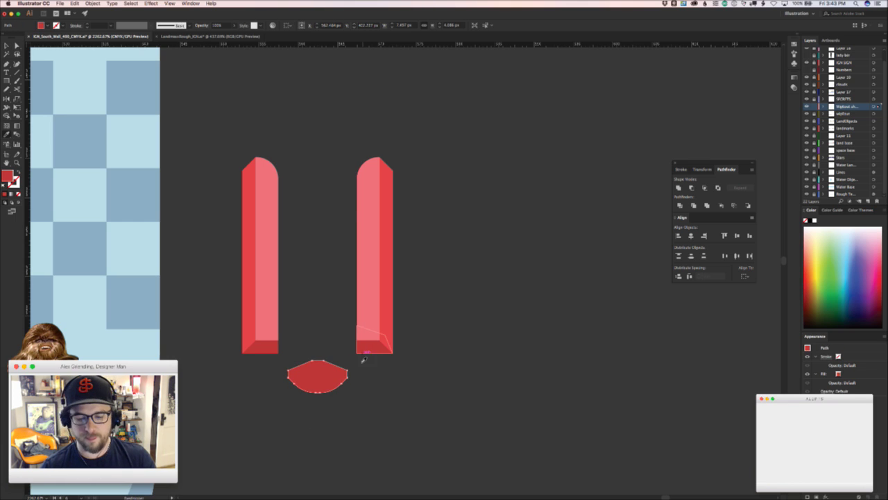
key("v")
left_click(382, 425)
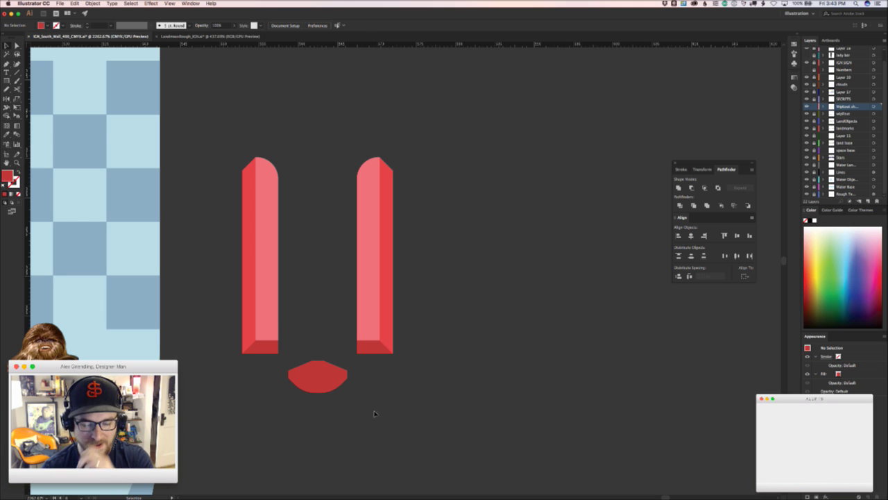
- Draw a five-point body with a pointed tip above the dark red piece using the Pen tool, about 7.5 px wide and 10.4 px tall
left_click(289, 370)
left_click(288, 317)
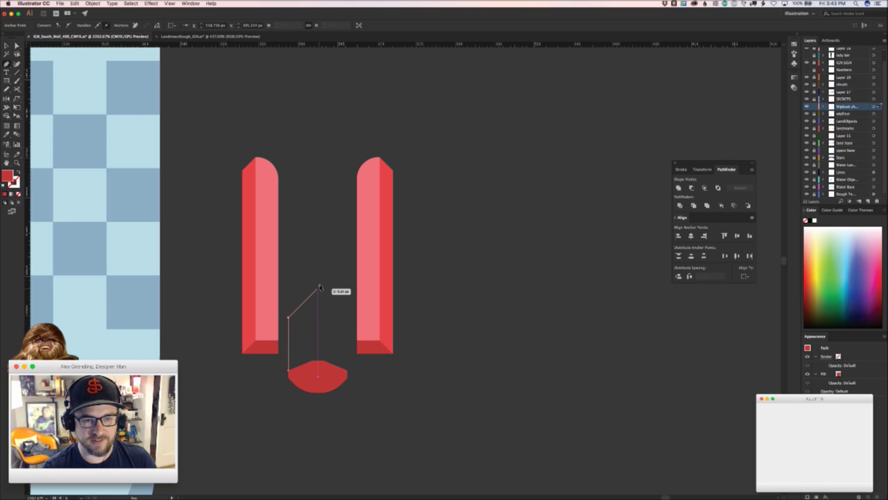
left_click(319, 288)
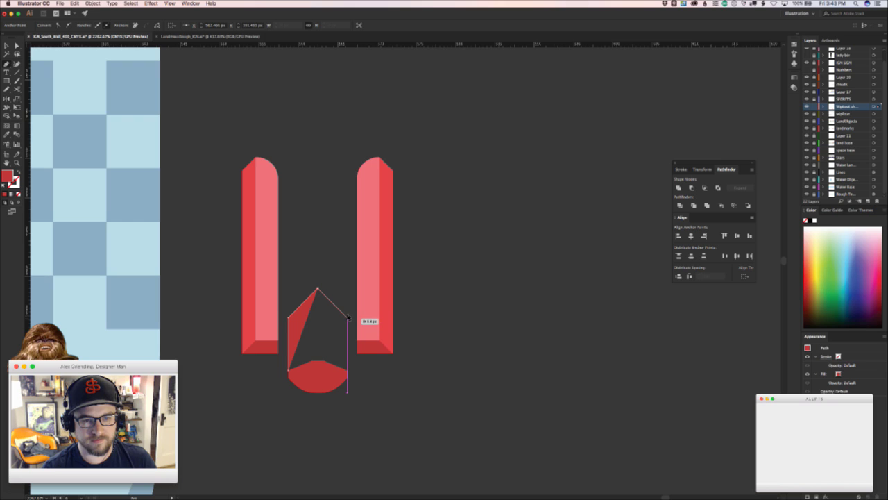
left_click(347, 318)
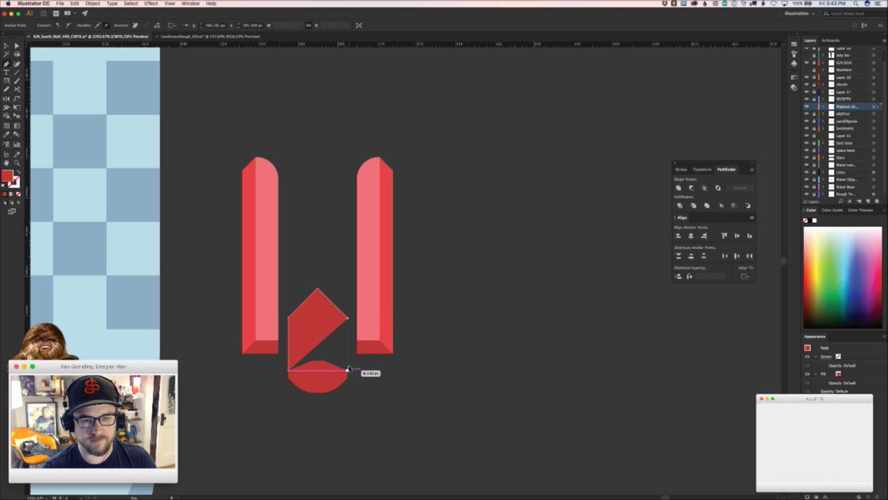
left_click(348, 370)
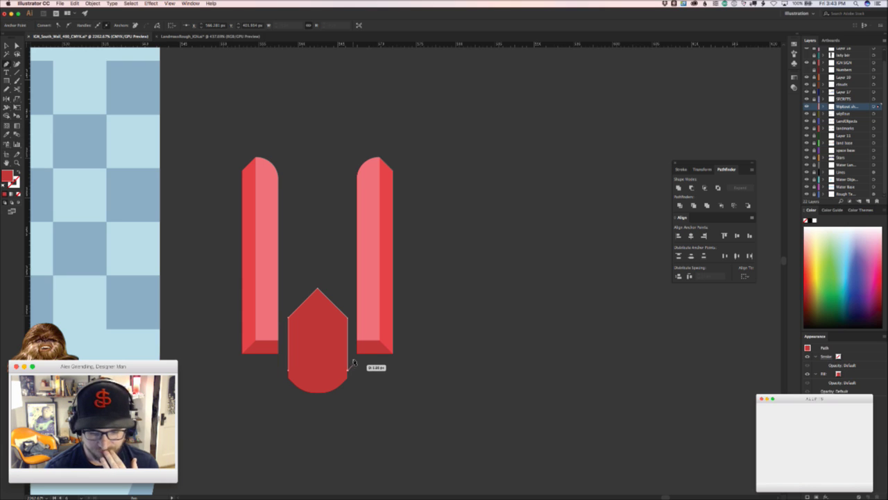
key("v")
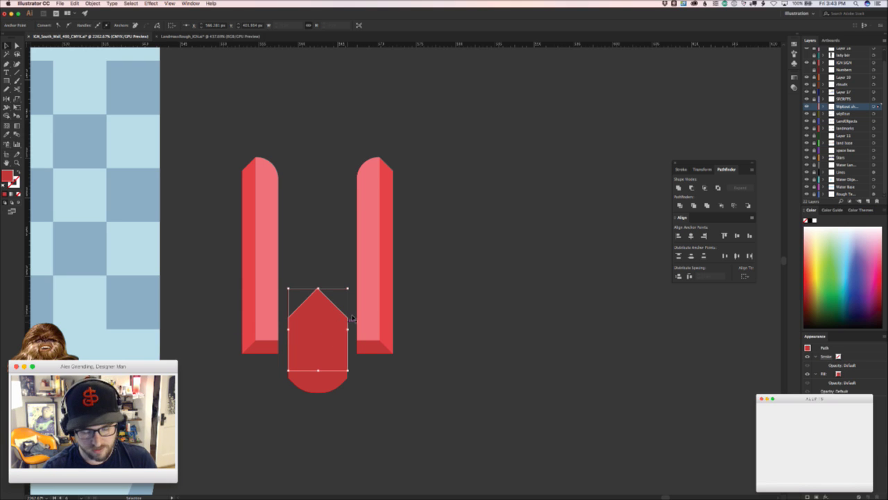
- Fill the pointed body with the prong's lighter pink and place it behind the dark red piece
key("i")
left_click(377, 303)
key("v")
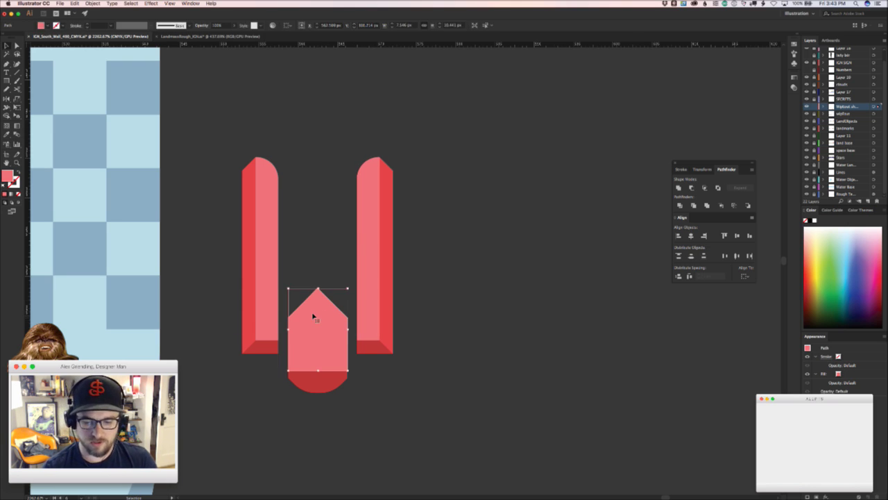
key("super+x")
key("super+b")
left_click(405, 387)
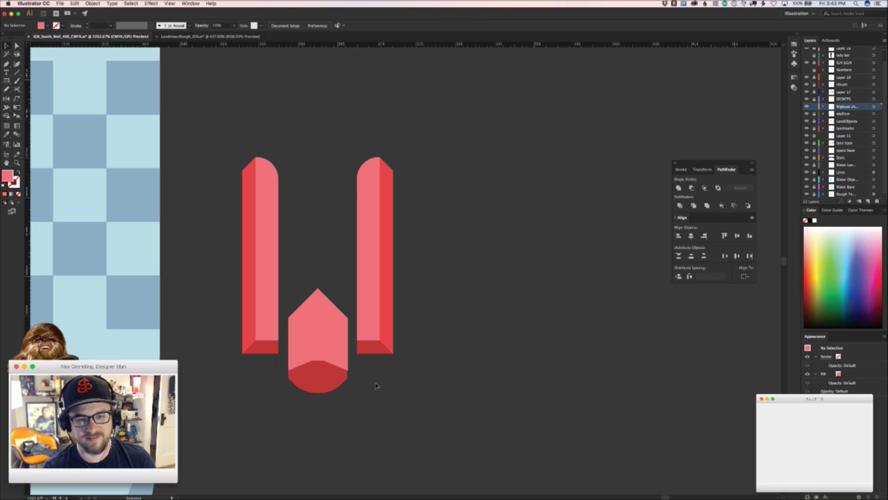
- Round the pink body's two shoulder corners into long curves and slightly round its pointed tip
key("z")
left_click_drag(295, 357, 385, 291)
key("a")
left_click(278, 261)
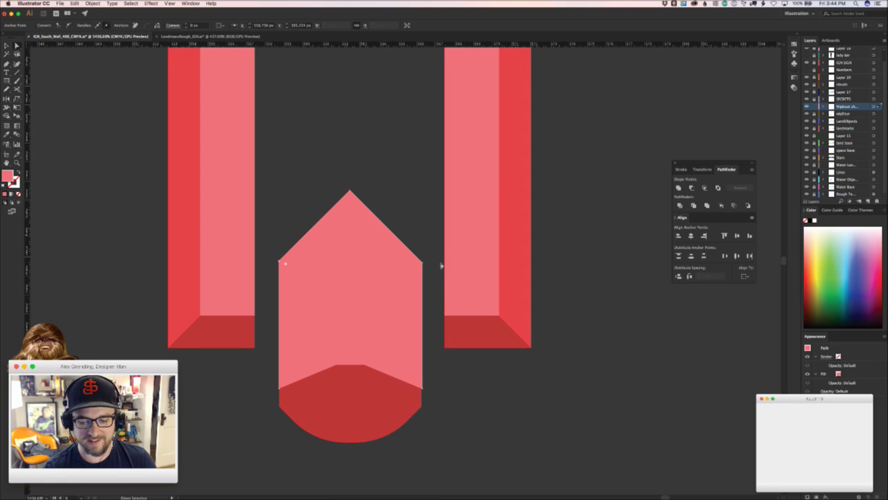
left_click_drag(285, 264, 270, 367)
left_click(349, 191)
left_click_drag(350, 200, 391, 294)
left_click(386, 194)
key("z")
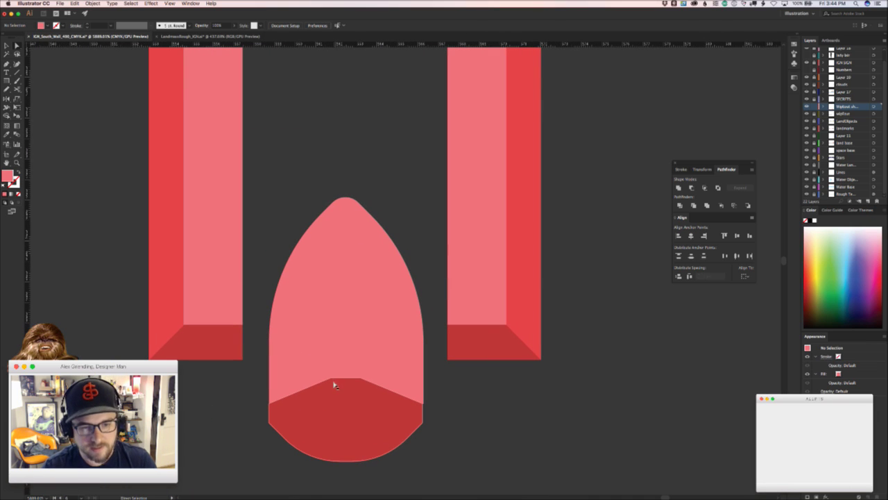
- Widen the flat upper edge of the dark red piece by moving its two upper anchor points outward
left_click(335, 383)
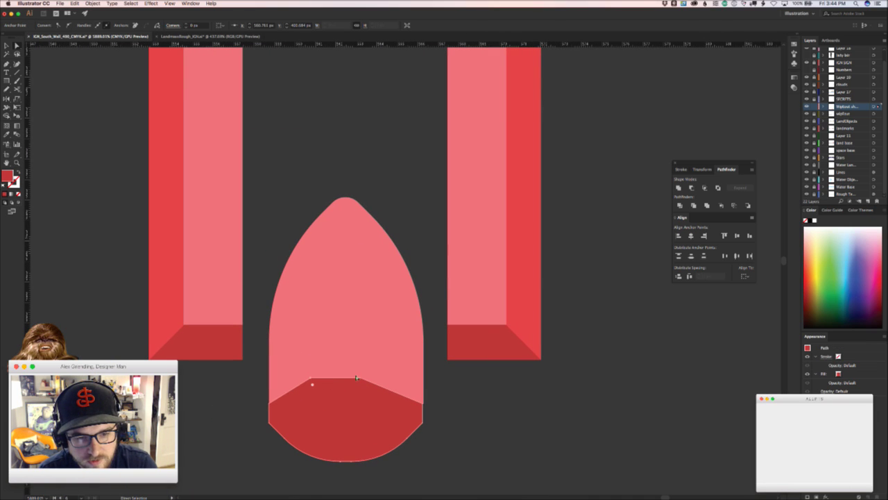
left_click(361, 379)
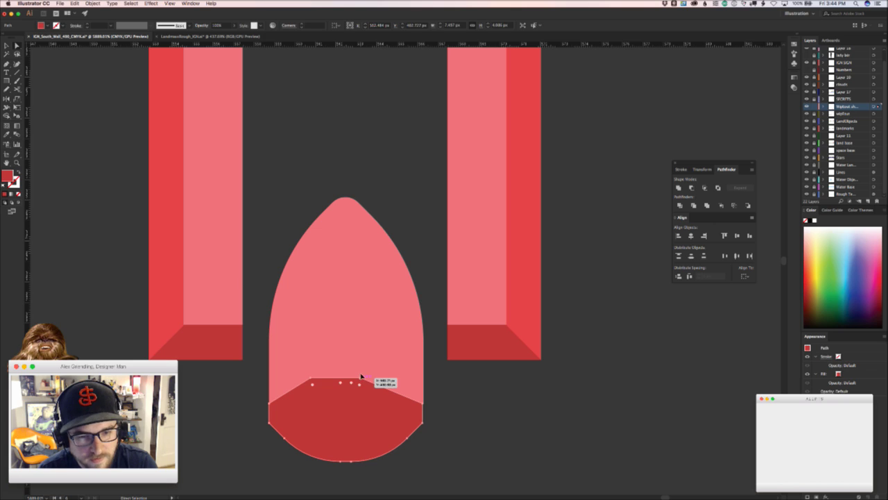
left_click(361, 377)
key("Right")
key("Right")
left_click(447, 412)
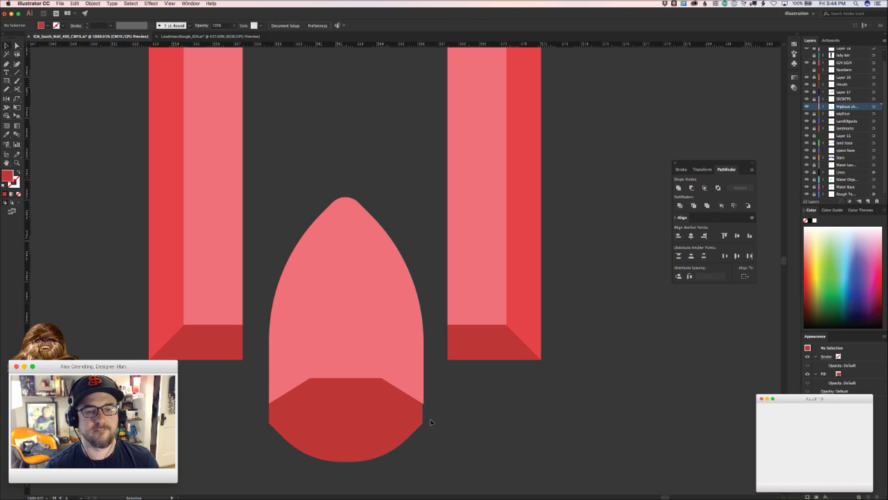
- Narrow the pink body slightly so its right edge lines up with the dark red piece's right corner
scroll(416, 430, "right", 2)
key("v")
left_click(400, 375)
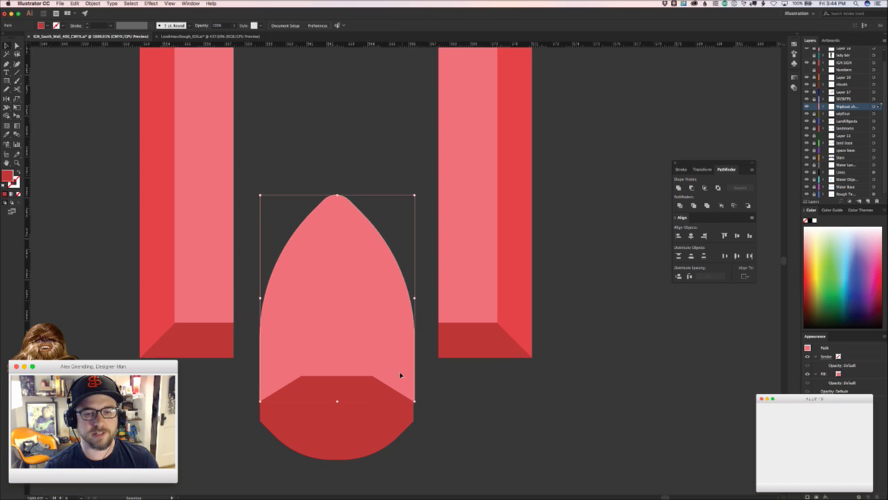
scroll(430, 412, "up", 4)
key("v")
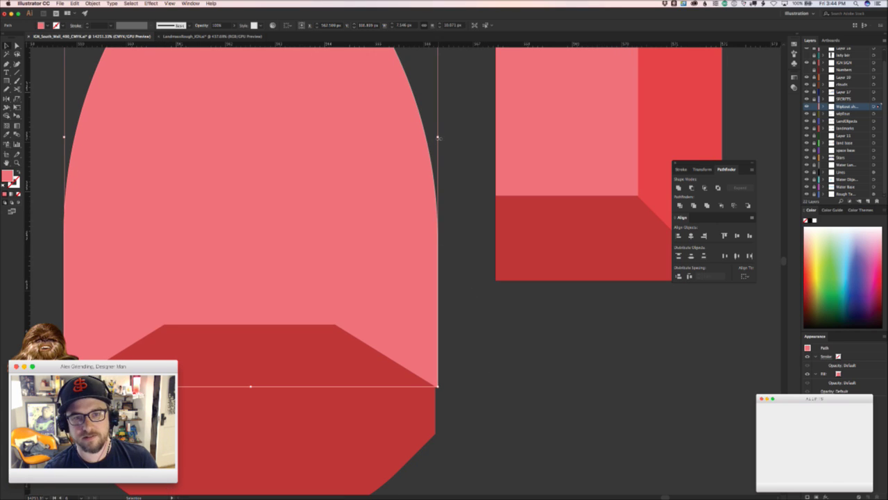
left_click_drag(438, 138, 436, 385)
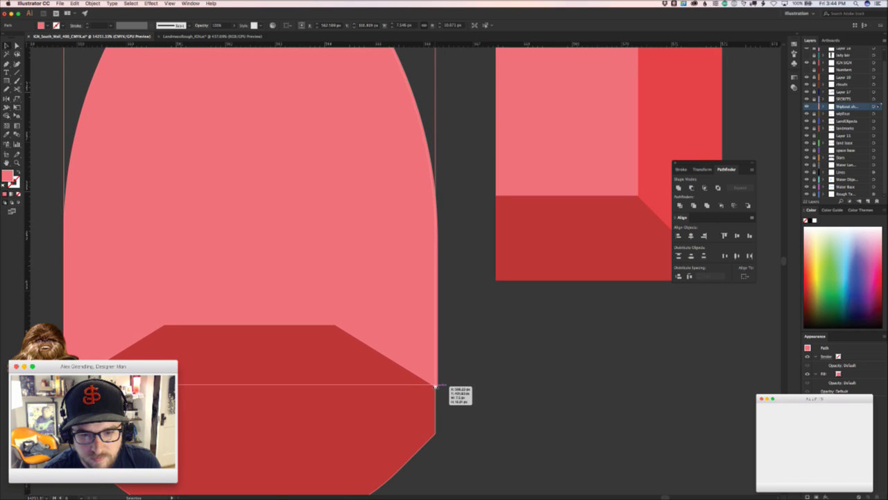
- Move the pink body's lower edge down so it meets the dark red piece's side corners exactly
left_click(452, 401)
left_click_drag(157, 383, 338, 353)
left_click_drag(213, 361, 322, 316)
key("v")
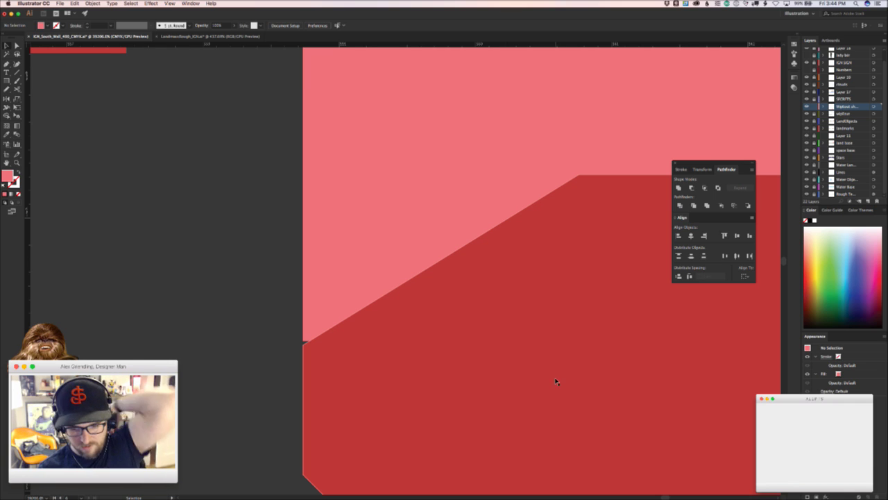
left_click(317, 334)
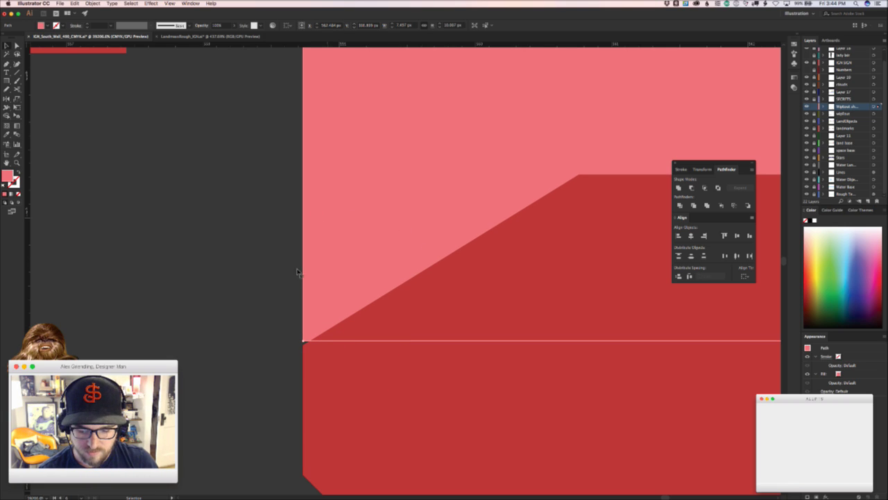
left_click(292, 294)
left_click_drag(337, 296, 333, 284)
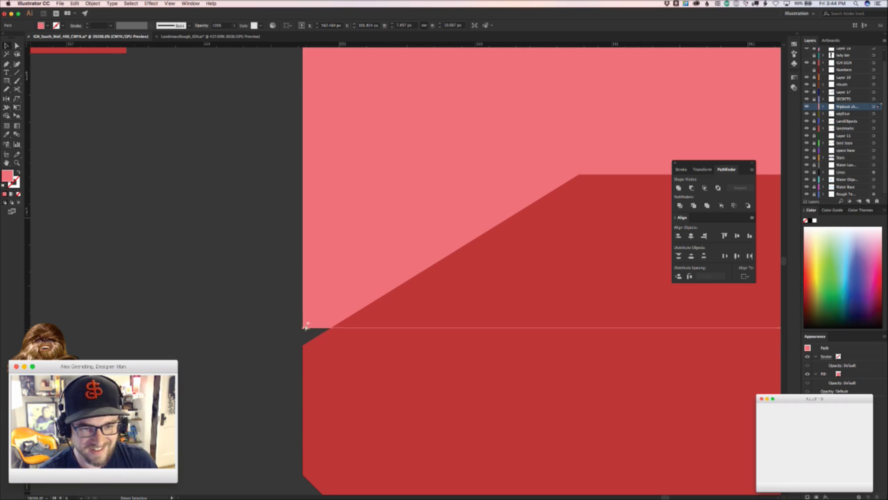
left_click_drag(306, 326, 310, 344)
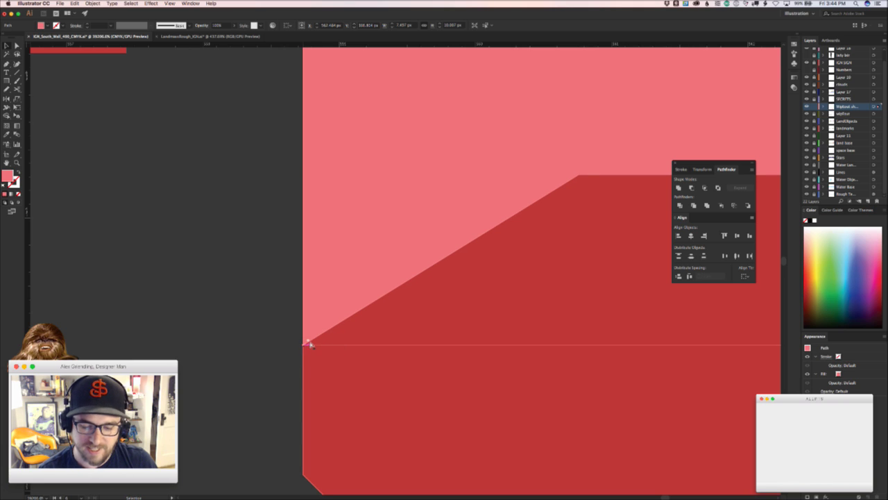
- Examine how the pink body's lower corners meet the dark red piece, up close and within the whole ship
key("z")
left_click_drag(459, 284, 263, 343)
left_click_drag(449, 394, 357, 439)
left_click_drag(456, 369, 614, 322)
left_click_drag(472, 245, 632, 208)
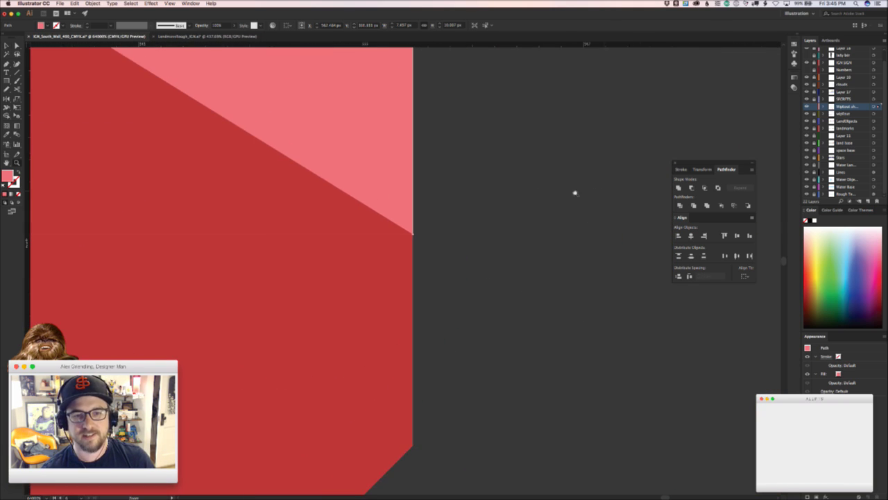
key("v")
left_click(429, 231)
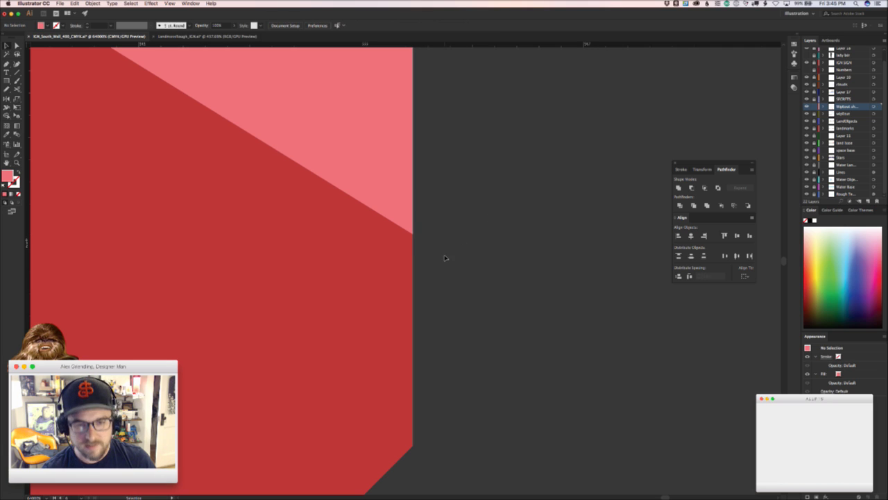
key("z")
left_click_drag(442, 267, 116, 357)
key("v")
left_click_drag(411, 324, 391, 449)
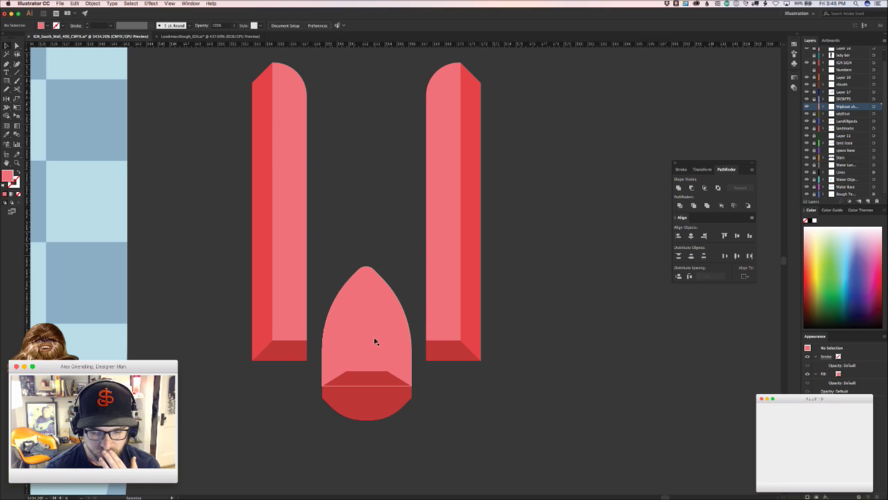
- Try to move the pink body up away from the dark red piece, and undo the move
left_click_drag(371, 345, 381, 333)
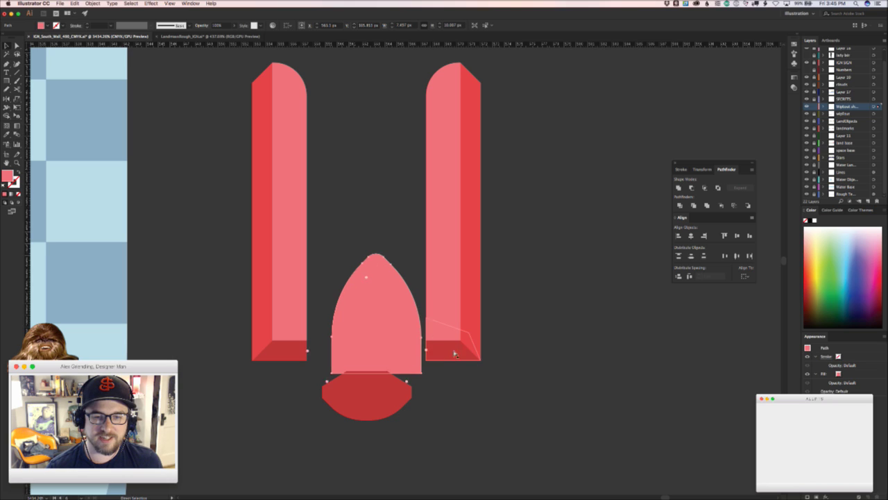
key("super+z")
left_click(469, 406)
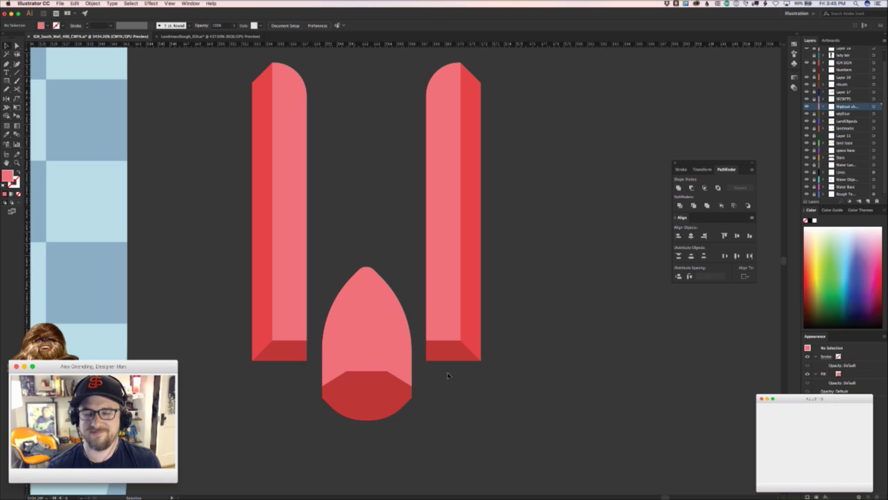
scroll(409, 340, "up", 3)
scroll(409, 340, "left", 2)
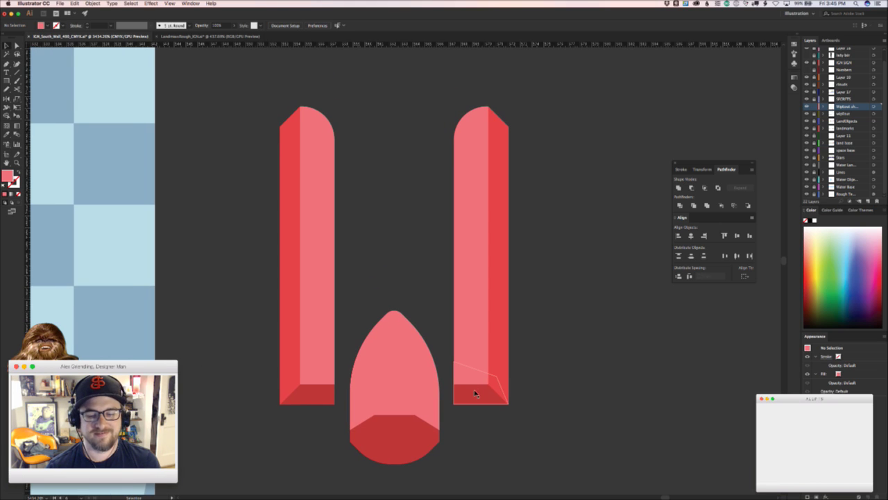
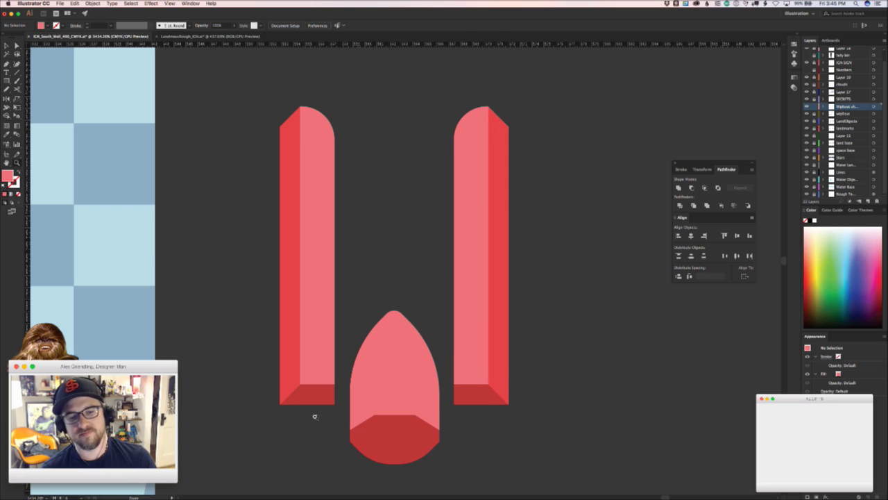
- Try to move the left prong inward against the pink body, and undo the move
left_click_drag(269, 101, 351, 291)
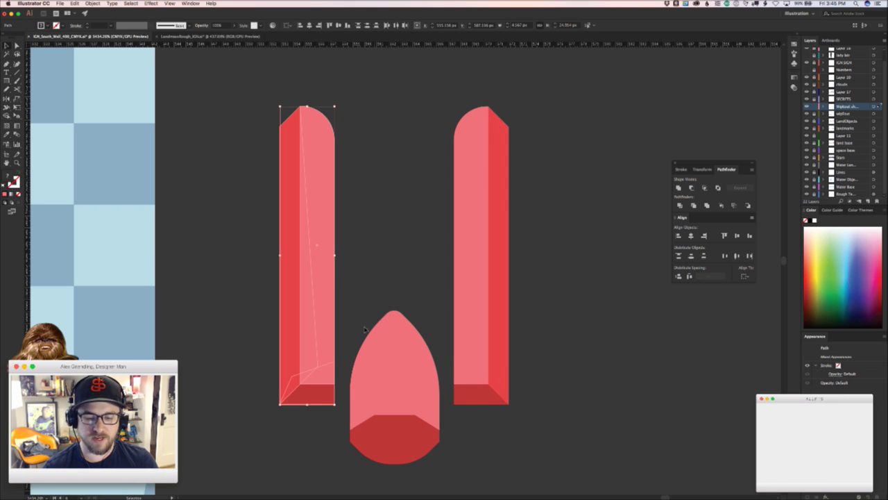
key("a")
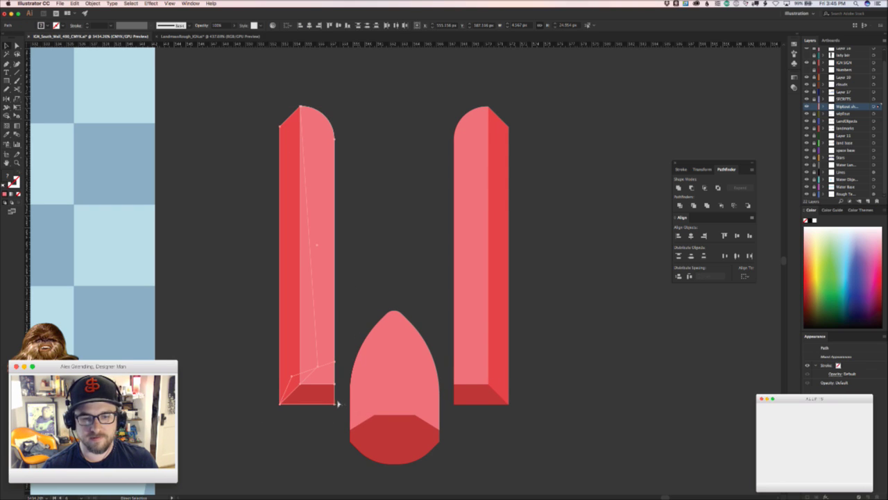
key("v")
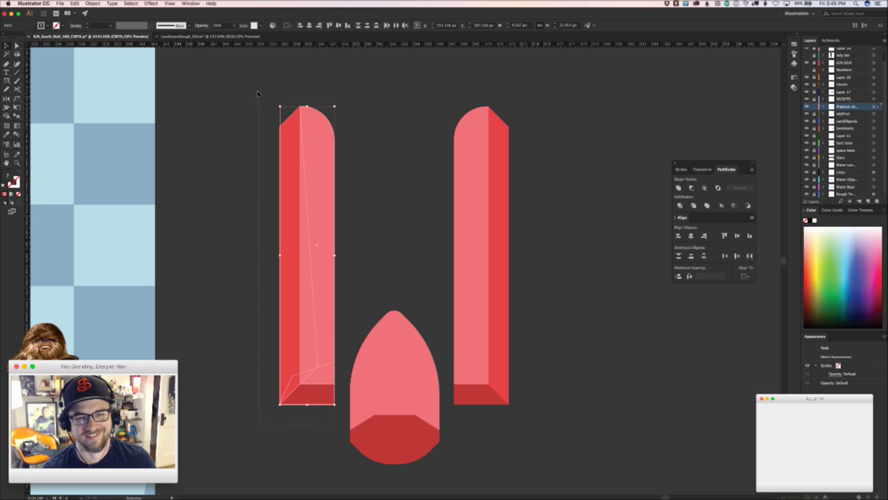
left_click_drag(334, 402, 351, 402)
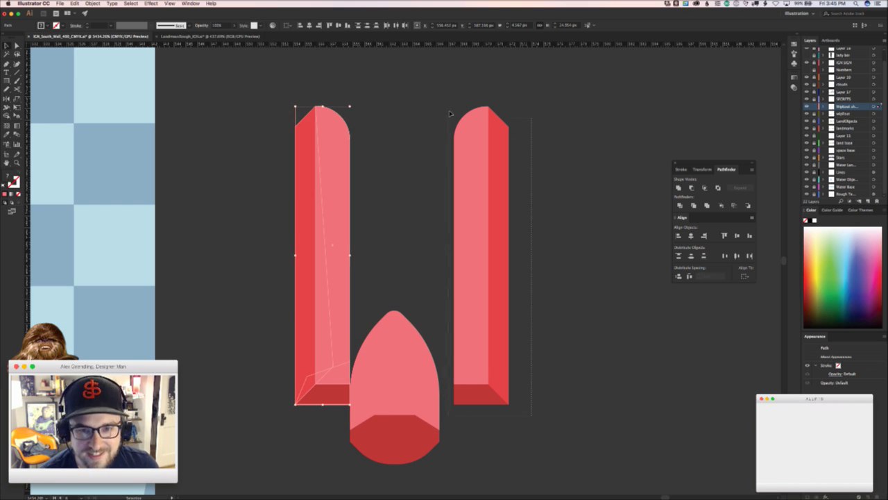
left_click_drag(451, 100, 451, 99)
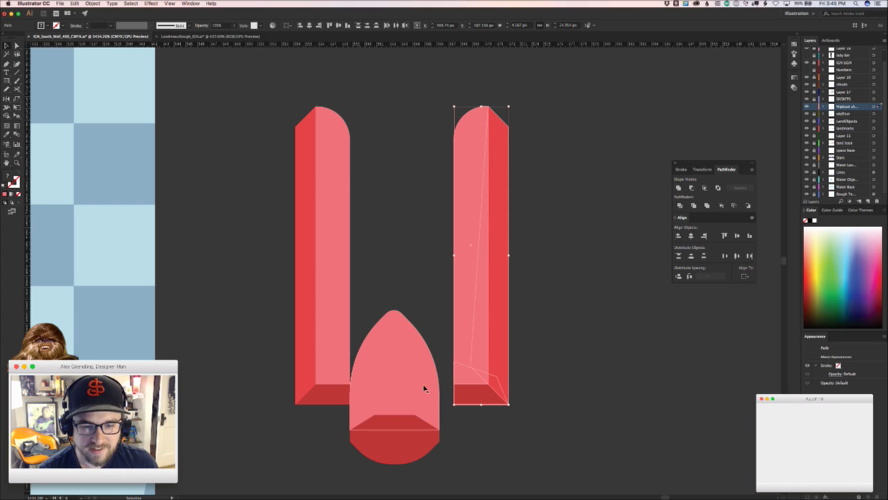
key("super+z")
key("a")
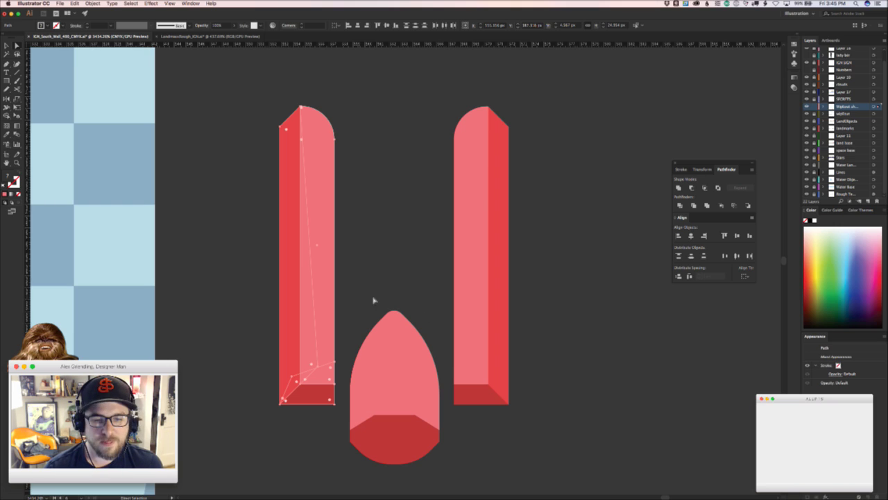
- Lengthen the pink body by raising the anchor points of its curved tip while its lower edge stays in place
left_click(445, 400)
key("shift+Up")
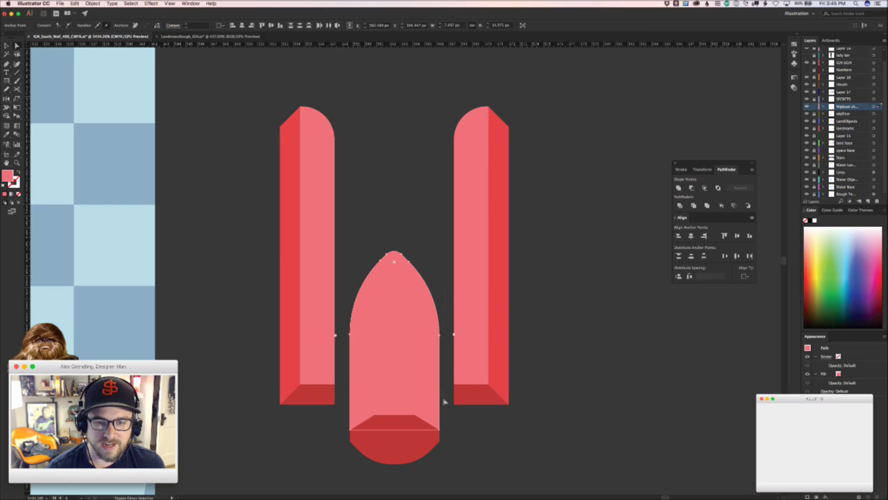
key("Down")
key("Down")
key("Down")
key("v")
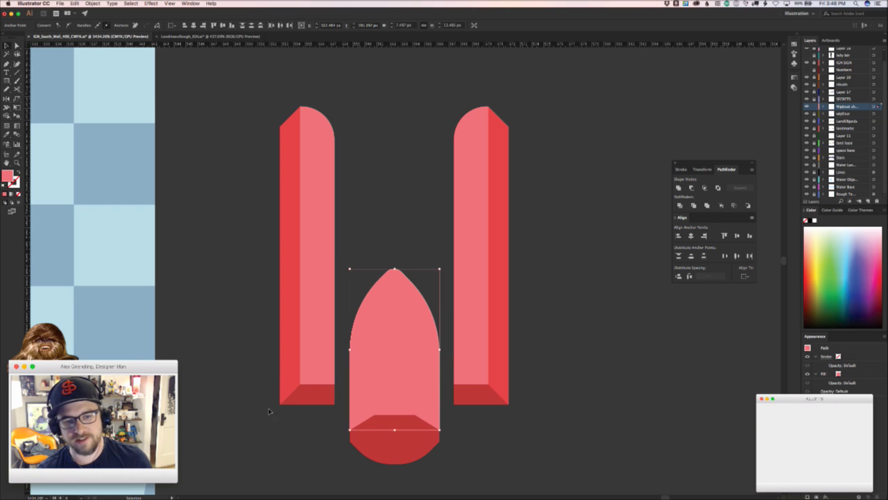
- Move the left and right prongs inward until they touch the sides of the central body
left_click_drag(269, 412, 341, 373)
left_click_drag(335, 403, 349, 401)
left_click(487, 433)
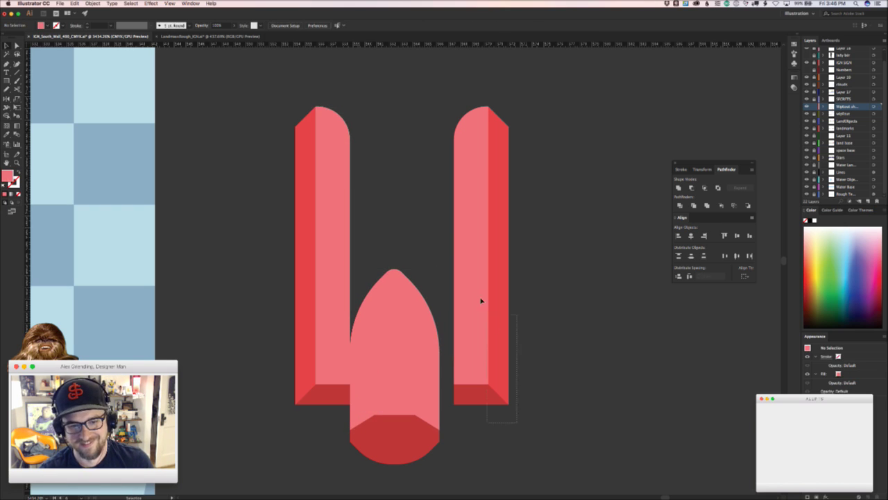
left_click(481, 301)
mouse_move(451, 403)
left_mouse_down()
mouse_move(441, 403)
mouse_move(448, 407)
left_mouse_up()
left_click(460, 417)
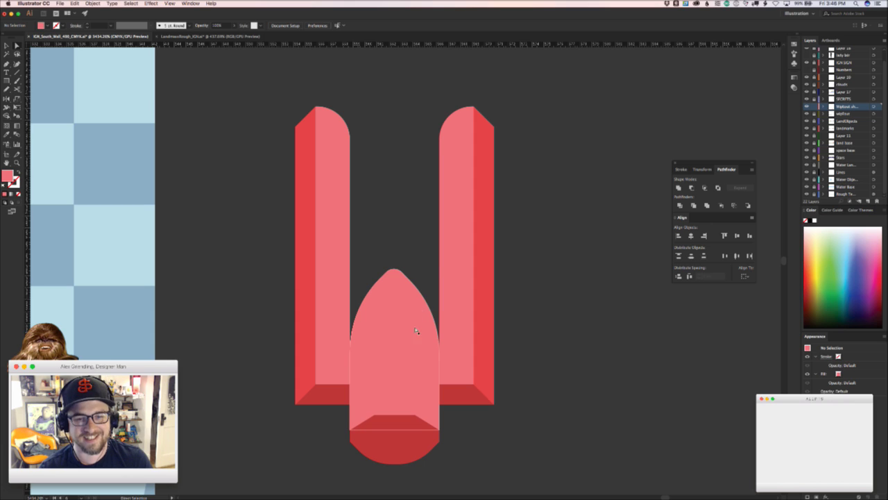
- Examine the assembled ship at full-mural scale beside the race track and the reference ship images
left_click(387, 357)
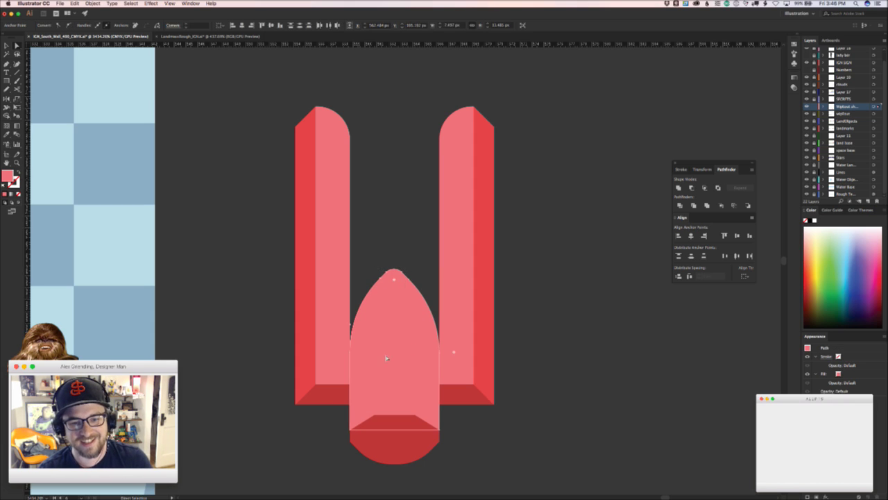
key("v")
left_click(454, 452)
left_click_drag(403, 463, 261, 465)
key("z")
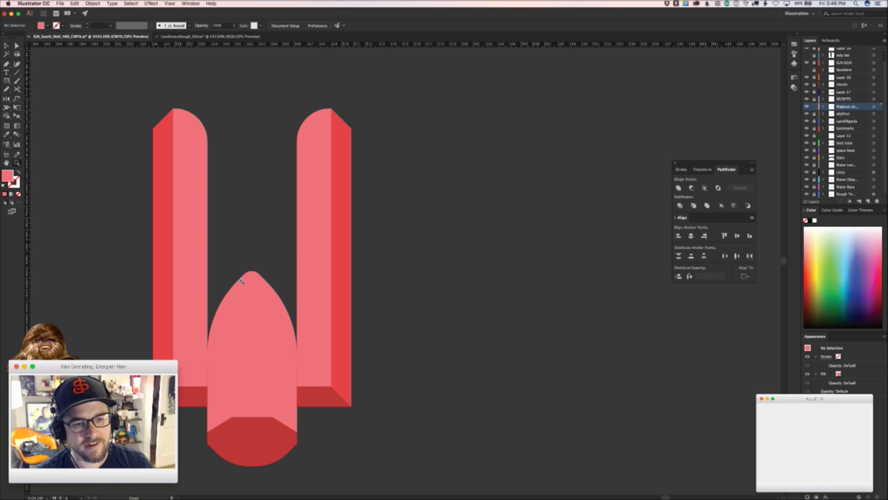
left_click_drag(217, 293, 208, 263)
left_click_drag(285, 301, 232, 497)
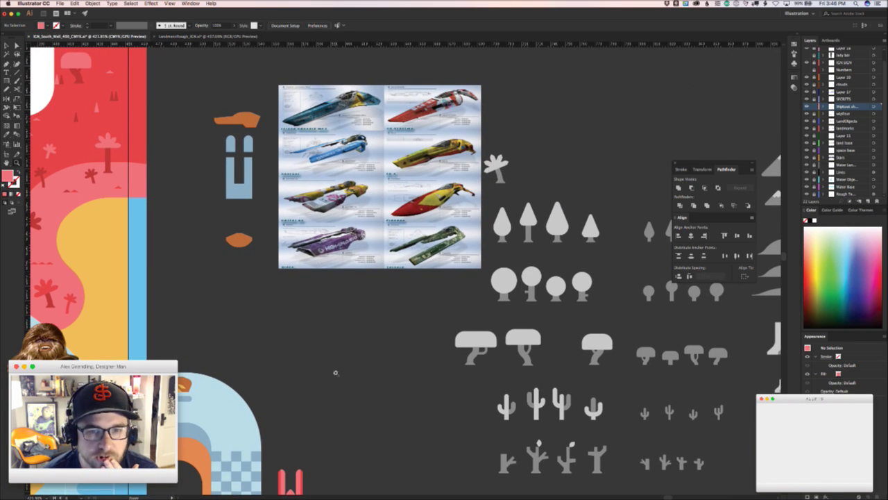
left_click_drag(328, 453, 357, 321)
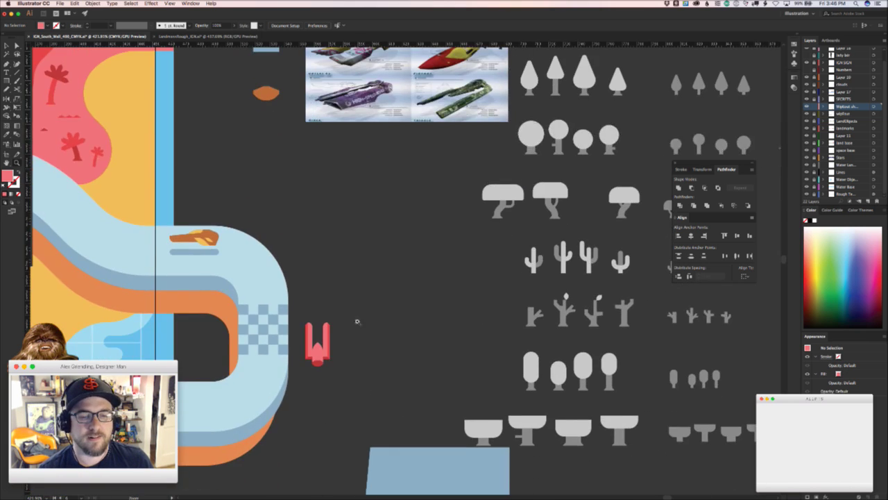
- Place a copy of the pink central body to the right of the ship
left_click_drag(337, 356, 499, 277)
key("v")
left_click_drag(238, 294, 328, 258)
left_click_drag(336, 306, 468, 306)
- Compare the ship and the copied body with the reference ship images and the track artwork
scroll(417, 306, "right", 5)
scroll(416, 306, "up", 3)
left_click_drag(389, 234, 291, 239)
left_click_drag(347, 264, 347, 499)
left_click_drag(362, 278, 271, 359)
scroll(277, 359, "down", 1)
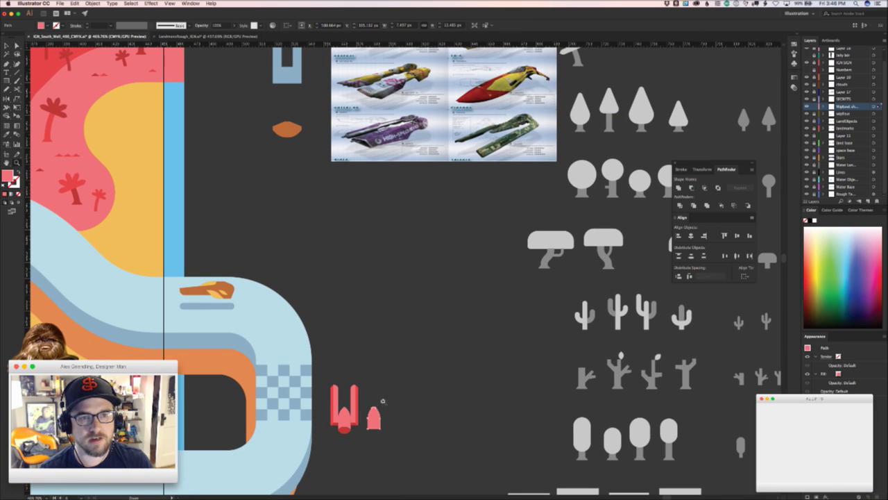
scroll(382, 401, "down", 1)
scroll(382, 353, "up", 3)
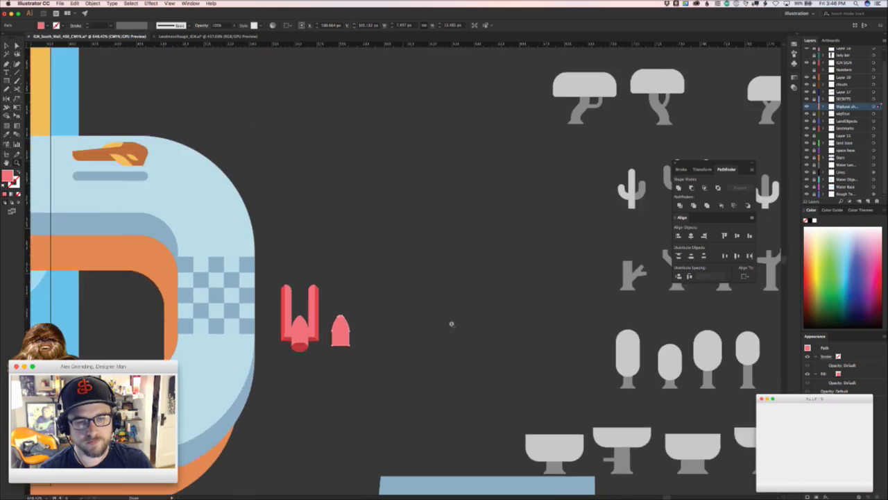
- Remove the rounding from the copied body's tip and two shoulders so that all its corners are sharp
left_click_drag(452, 324, 524, 256)
left_click_drag(313, 184, 478, 309)
left_click(462, 274)
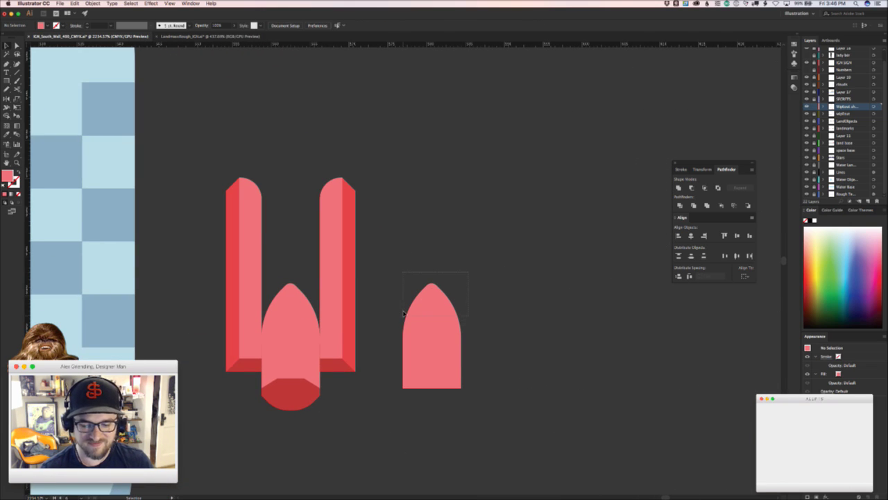
left_click(422, 295)
key("a")
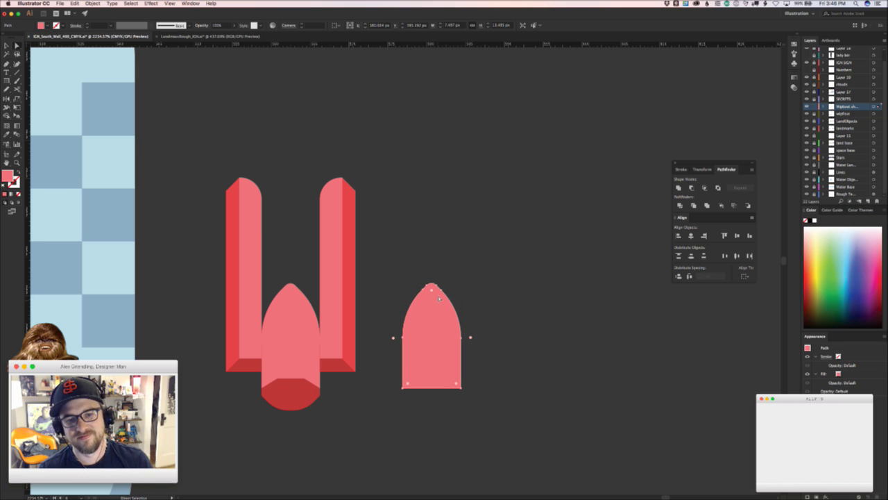
left_click_drag(433, 288, 437, 258)
left_click(462, 268)
left_click_drag(475, 309, 400, 306)
left_click(401, 334)
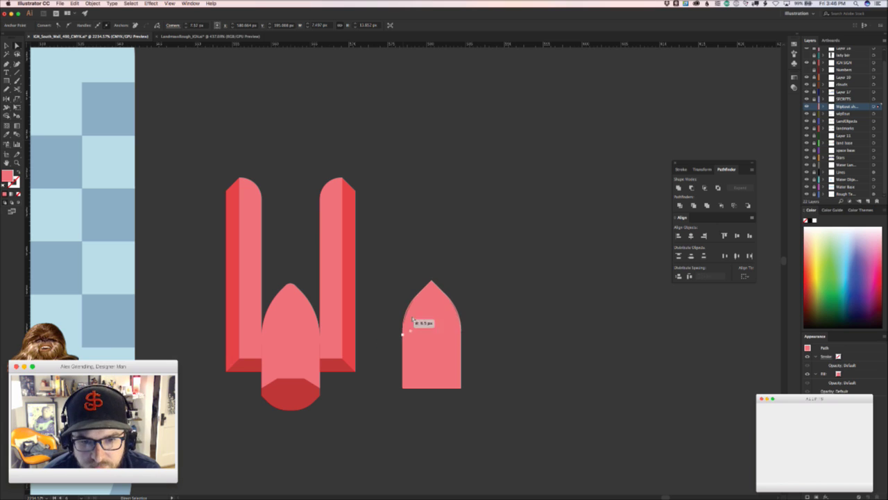
left_click(576, 351)
key("v")
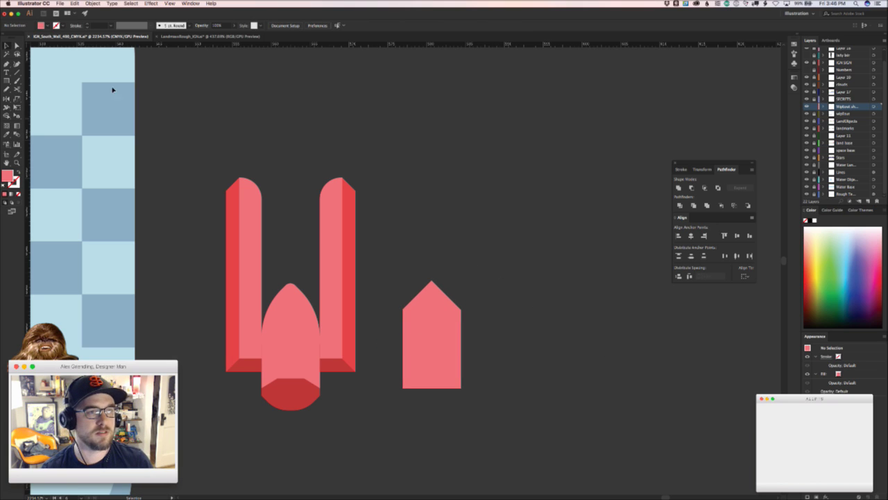
- Draw a vertical line about 12 px long down from the copied body's tip and rotate it 22.5°
key("backslash")
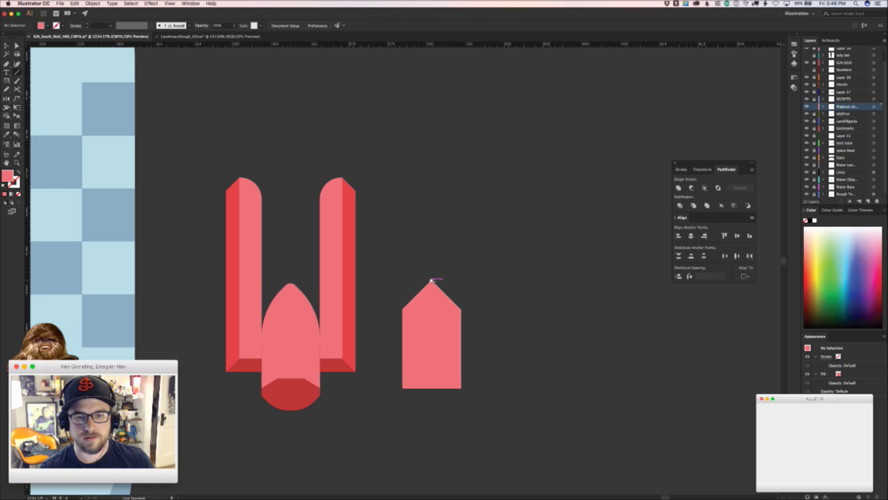
left_click_drag(431, 281, 458, 374)
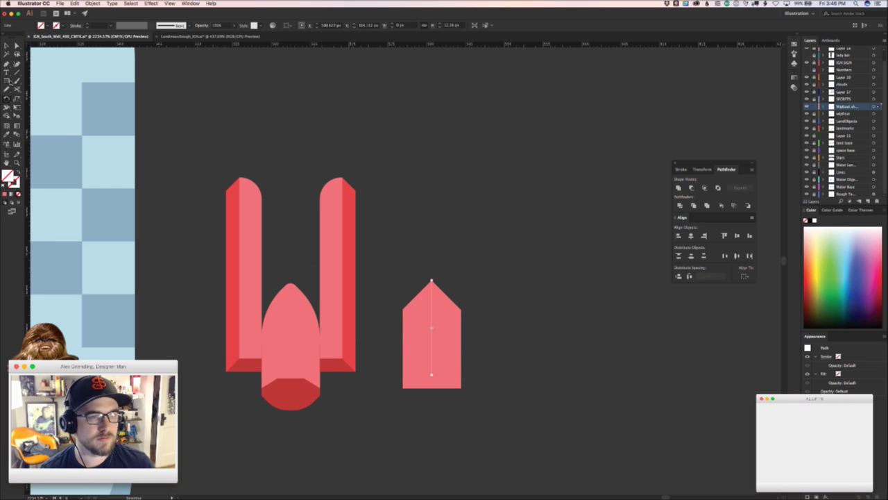
double_click(7, 98)
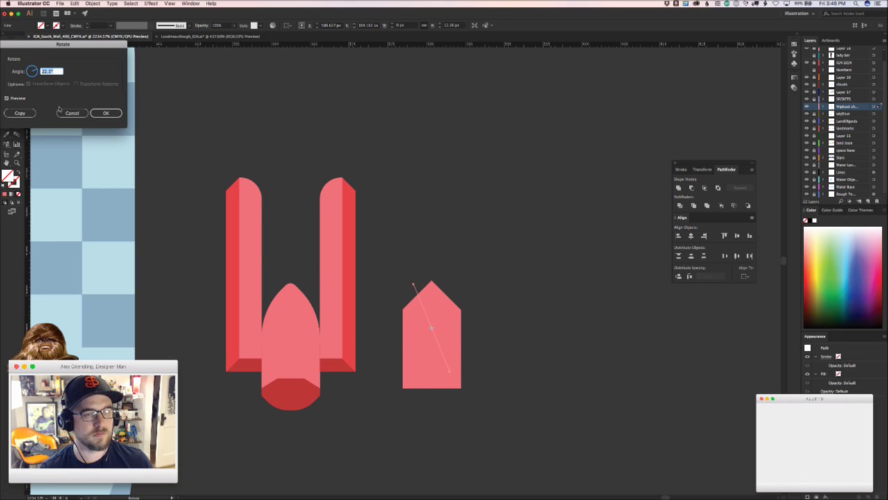
key("Return")
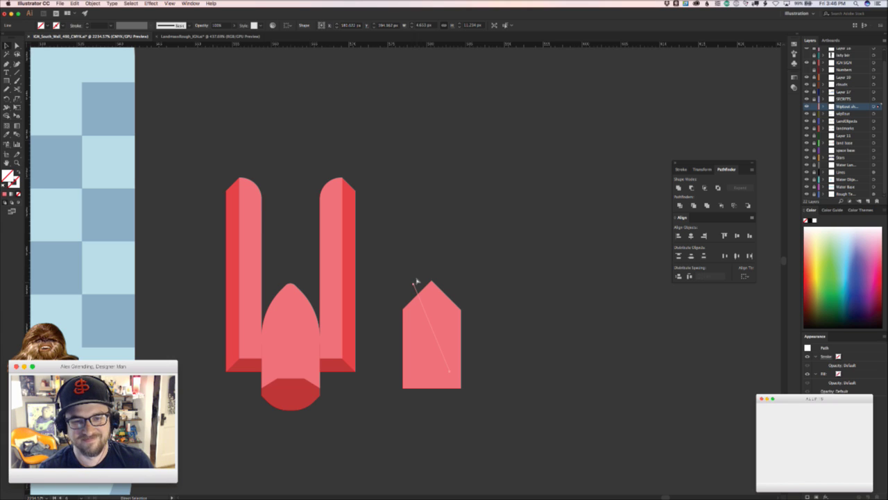
- Move the slanted line above the copied body's tip and mirror a copy of it to form a symmetrical peak
left_click_drag(417, 281, 441, 201)
scroll(465, 235, "up", 3)
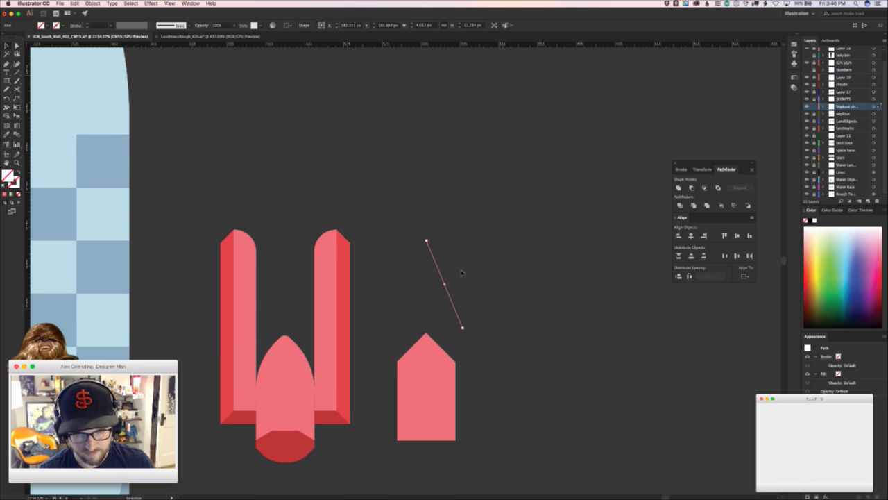
key("o")
left_click_drag(480, 294, 440, 294)
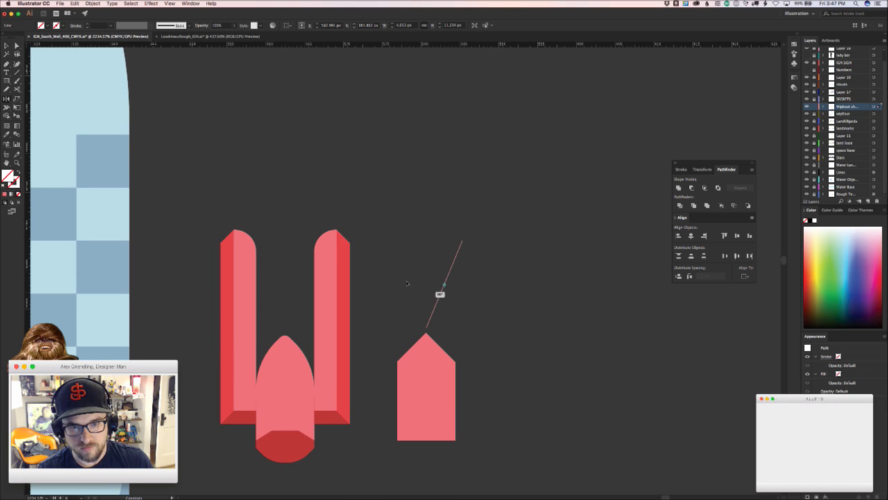
key("a")
left_click_drag(463, 239, 426, 240)
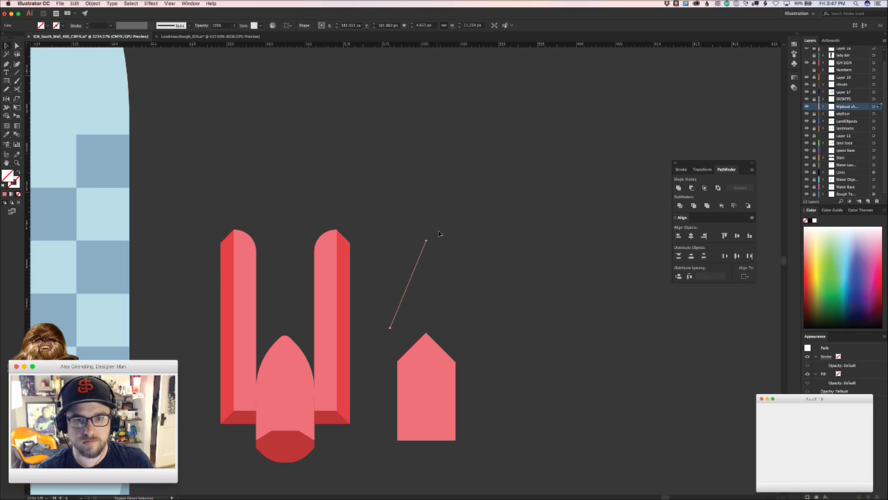
key("a")
key("v")
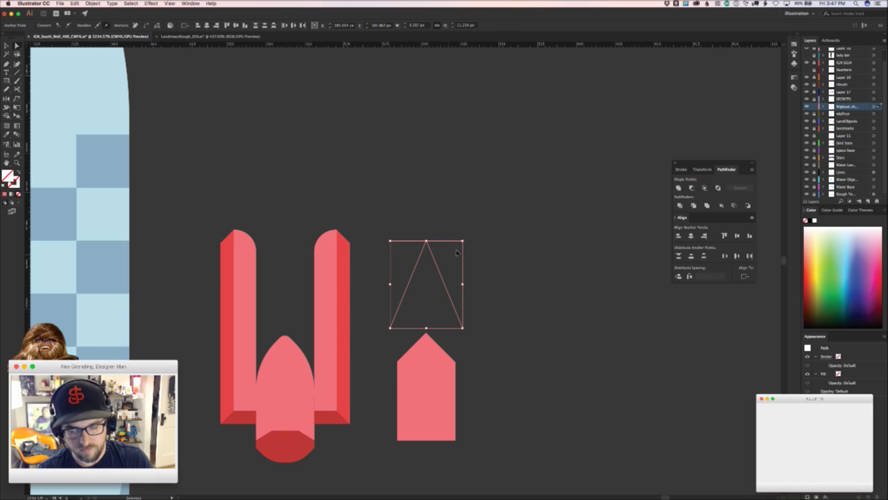
- Join the two slanted lines into one path and round their shared tip
key("a")
left_click_drag(427, 251, 446, 257)
key("v")
key("super+z")
key("a")
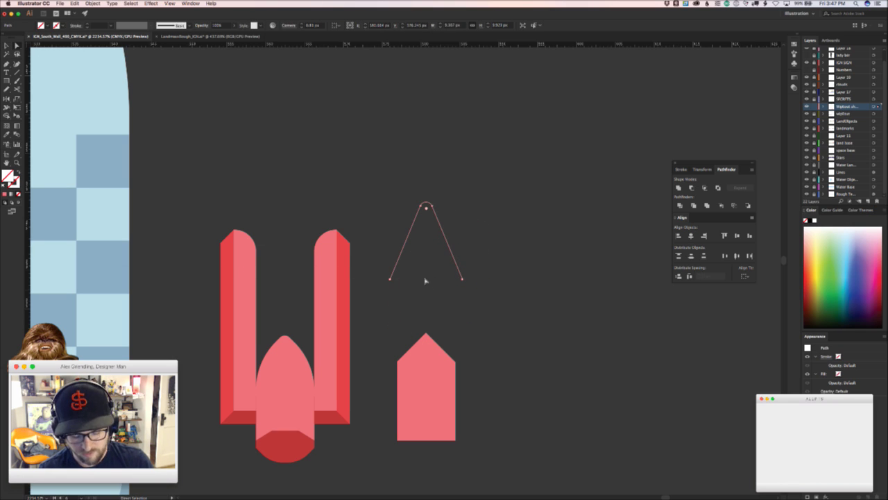
- Extend the rounded peak with straight vertical sides and close the outline with a flat base
left_click(392, 278)
left_click(390, 278)
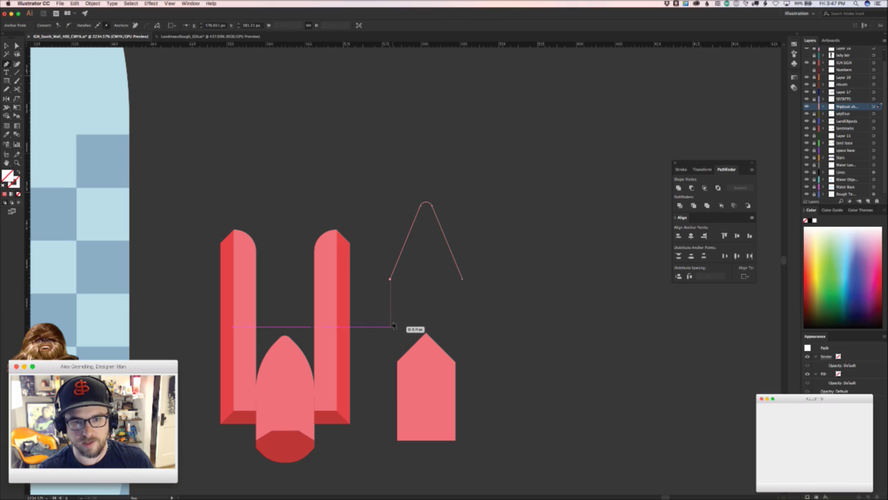
left_click(390, 326)
left_click(463, 325)
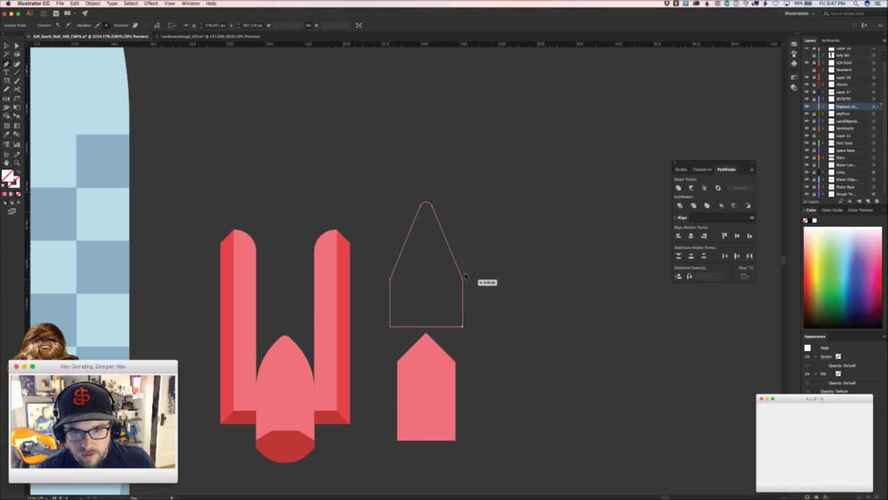
- Round the new outline's two shoulders into smooth curves and reset its bounding box
key("a")
left_click_drag(487, 264, 608, 379)
key("v")
left_click(452, 236)
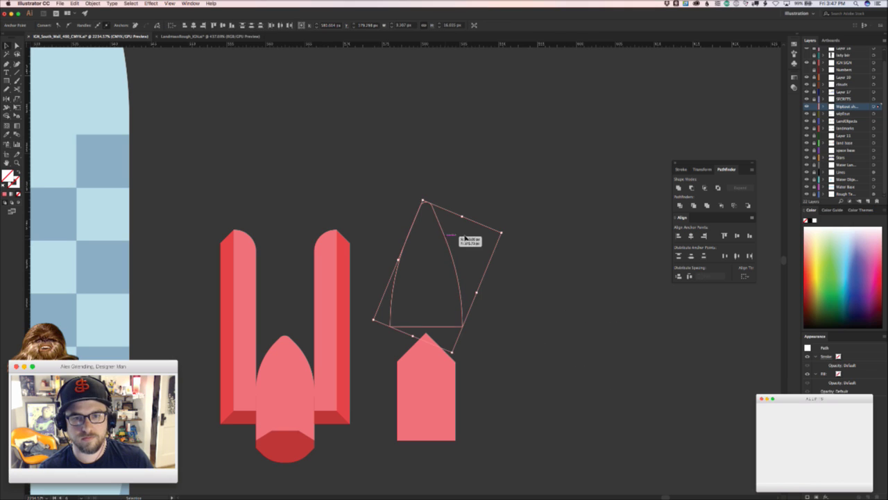
right_click(432, 229)
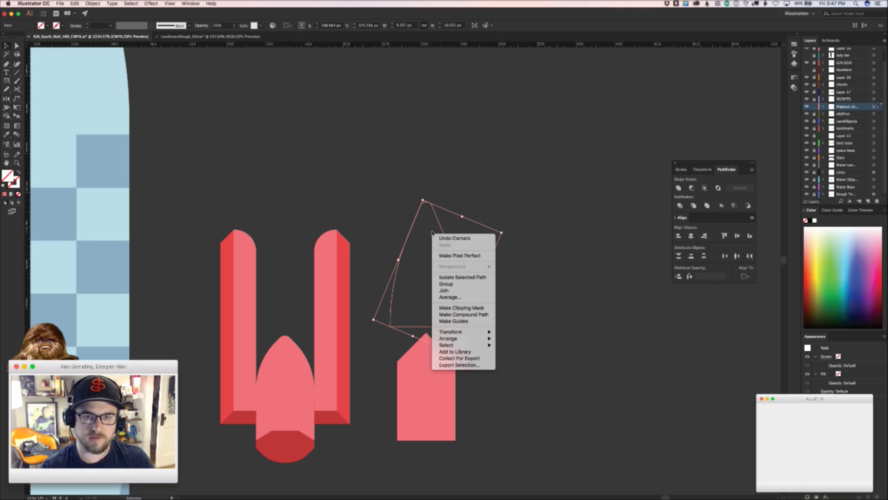
mouse_move(469, 331)
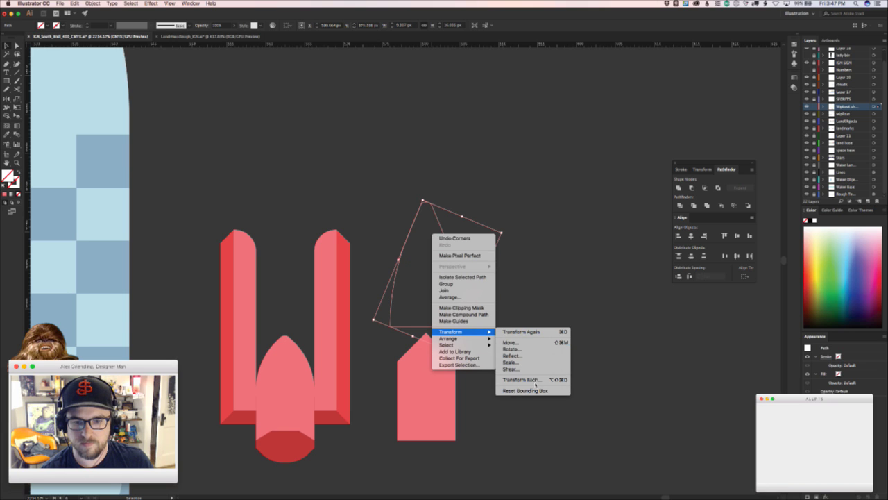
left_click(530, 390)
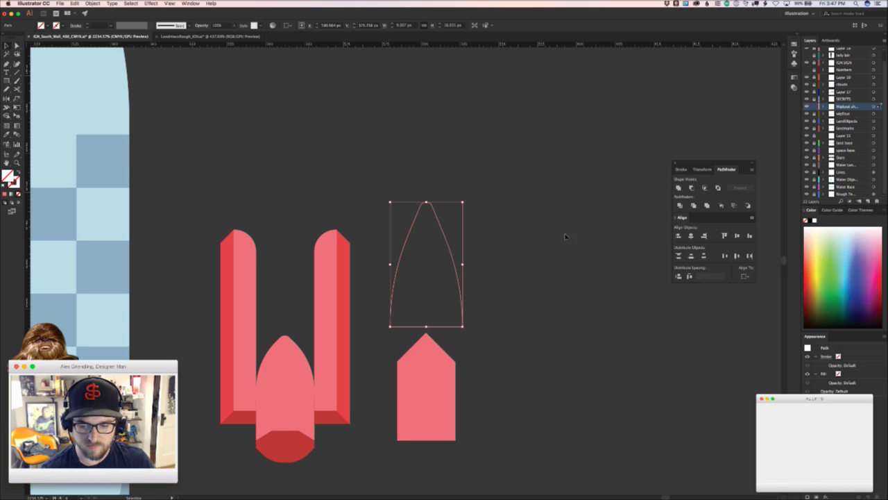
left_click(542, 257)
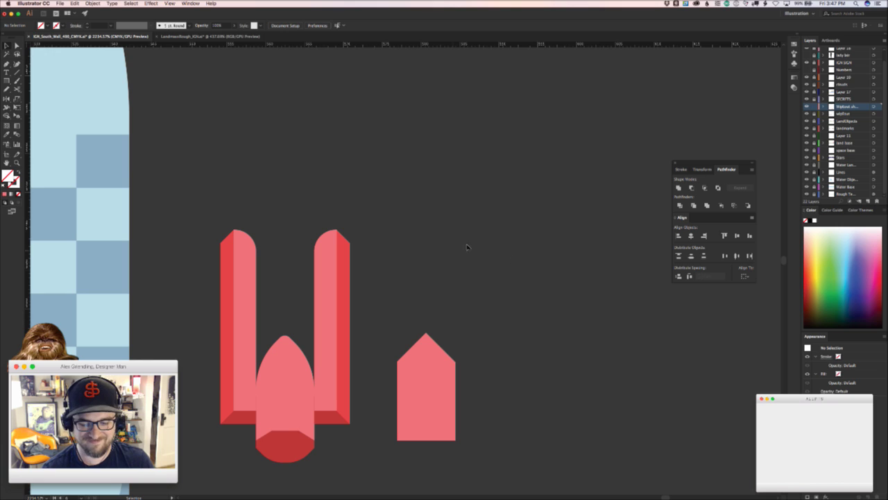
- Scale the nose-shaped outline down to about 5.4 by 9.3 px and fill it with the prongs' light pink
left_click(403, 263)
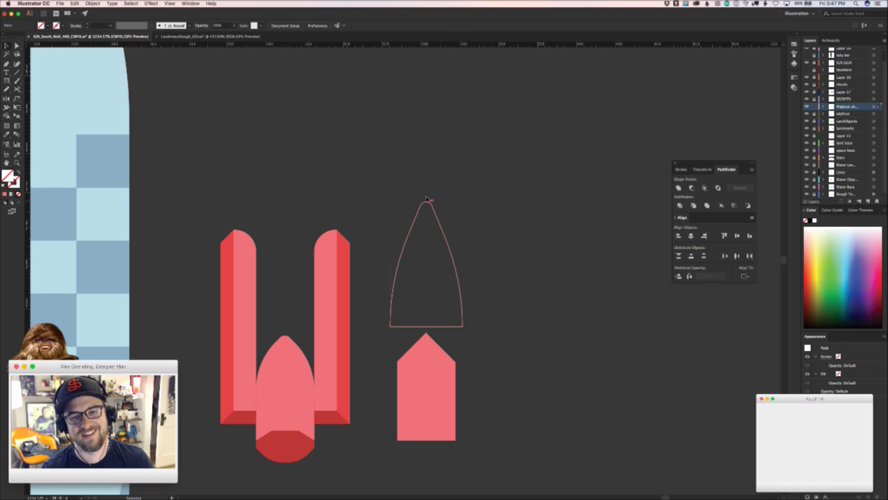
left_click_drag(427, 202, 427, 254)
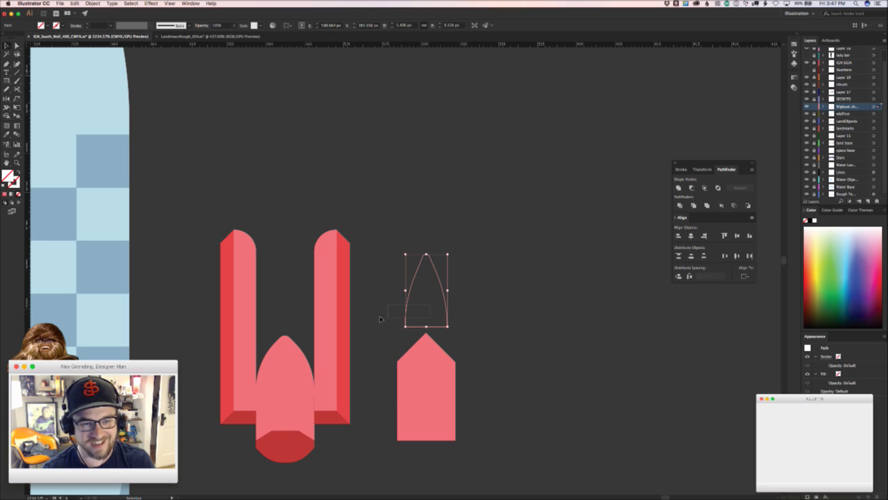
left_click(469, 281)
left_click_drag(425, 296, 398, 307)
key("i")
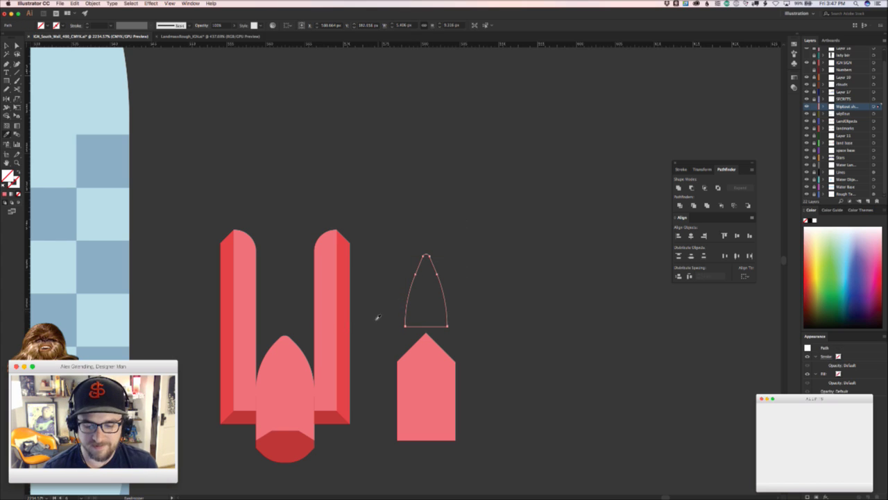
left_click(333, 287)
- Place the pink nose shape over the ship's central body and scale it to the body's width, about 7.5 by 12.9 px
key("v")
key("super+shift+a")
left_click_drag(412, 308, 287, 422)
left_click_drag(285, 369, 290, 336)
key("z")
left_click_drag(320, 466, 367, 367)
key("v")
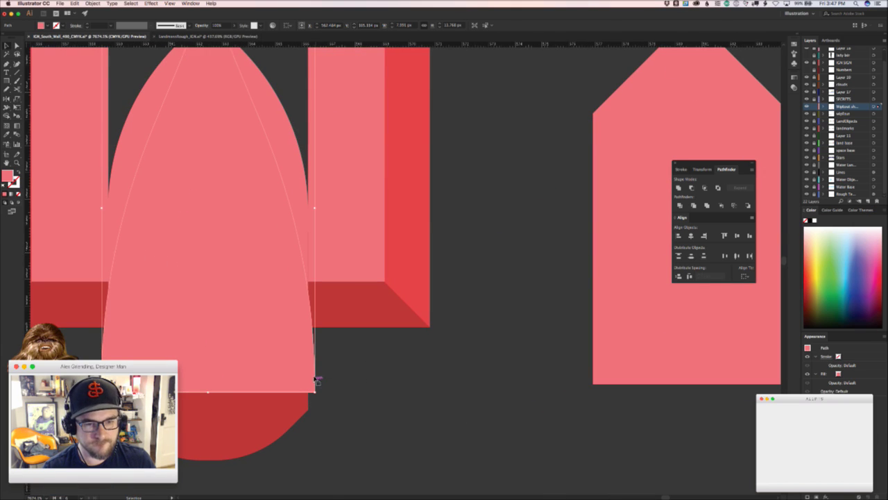
left_click_drag(315, 387, 315, 377)
left_click_drag(316, 193, 309, 378)
scroll(404, 379, "left", 5)
scroll(404, 379, "up", 3)
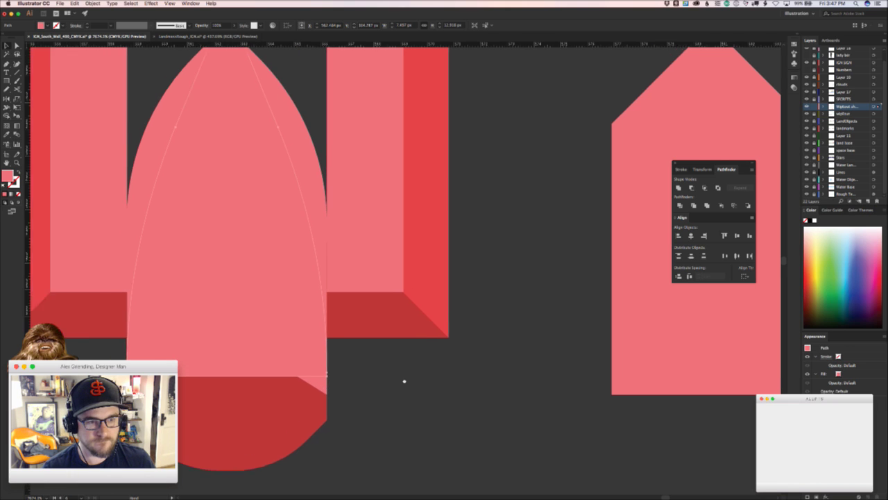
- Remove the old central body so that only the new pointed shape remains between the prongs
key("Delete")
key("a")
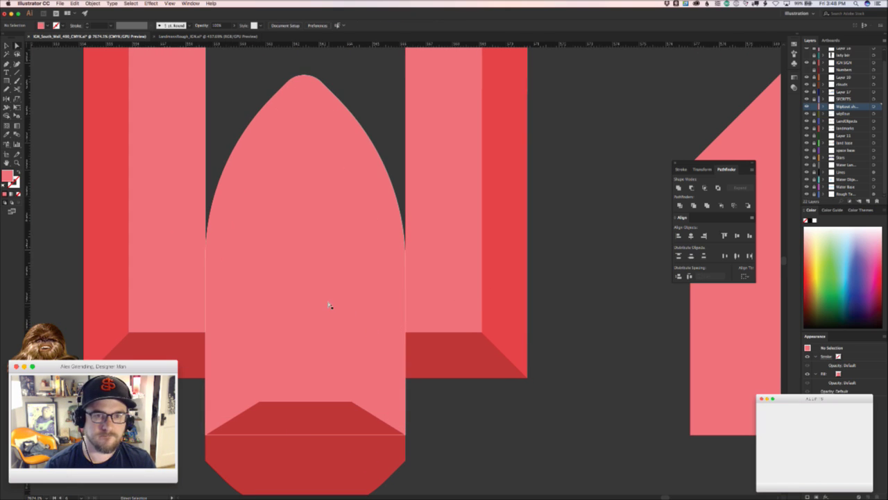
left_click_drag(329, 305, 664, 349)
key("Delete")
key("super+z")
key("super+z")
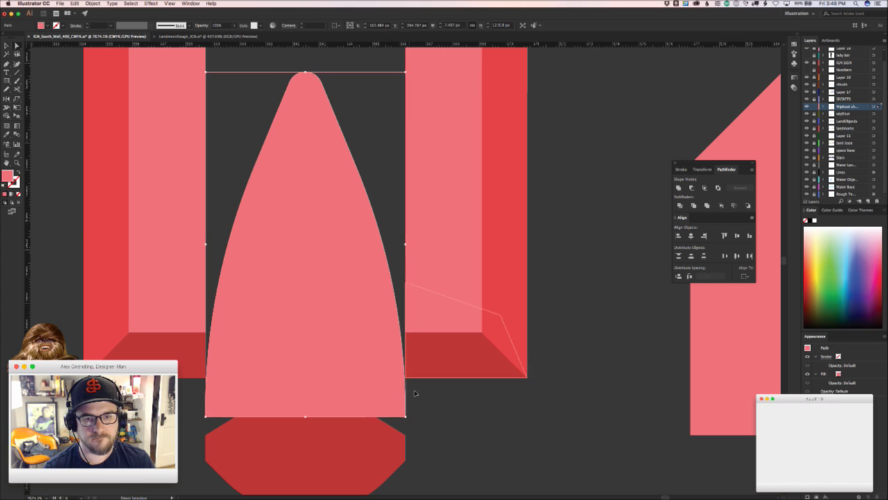
- Compare the reshaped ship with the reference ship pictures and the track artwork
left_click(433, 410)
key("z")
left_click_drag(442, 411, 224, 424)
left_click_drag(403, 343, 292, 430)
left_click_drag(389, 319, 508, 238)
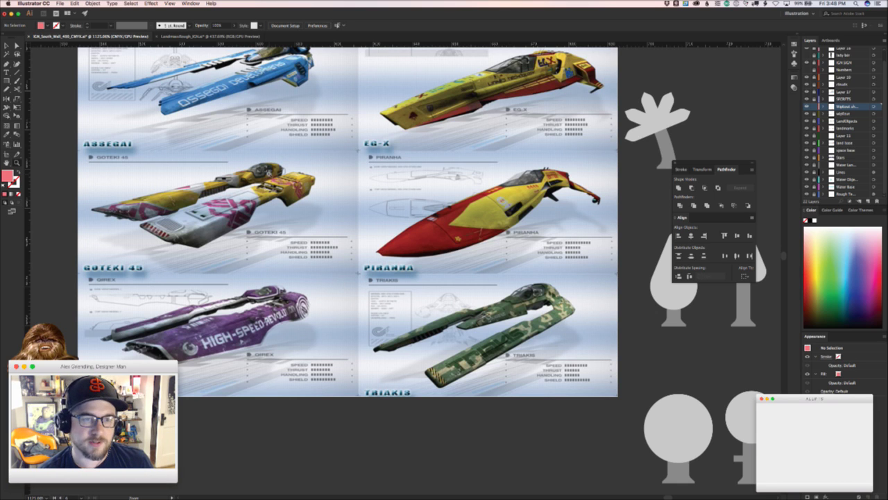
left_click_drag(423, 306, 364, 147)
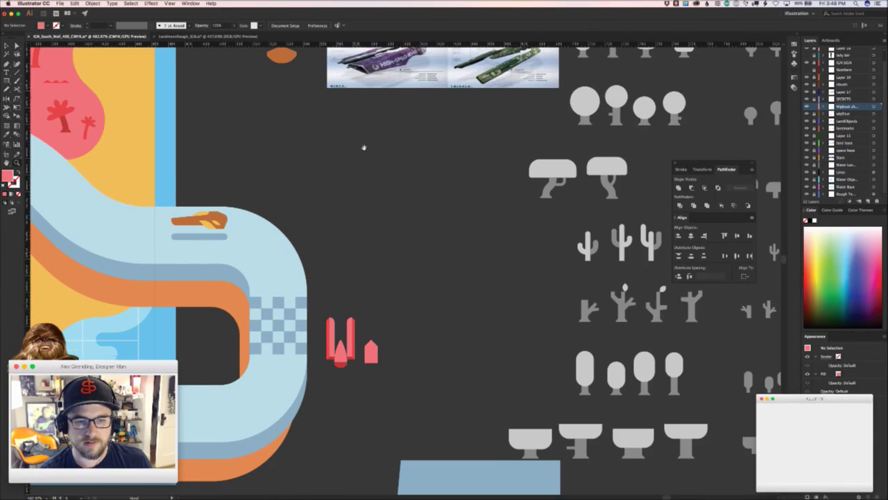
left_click_drag(364, 361, 478, 265)
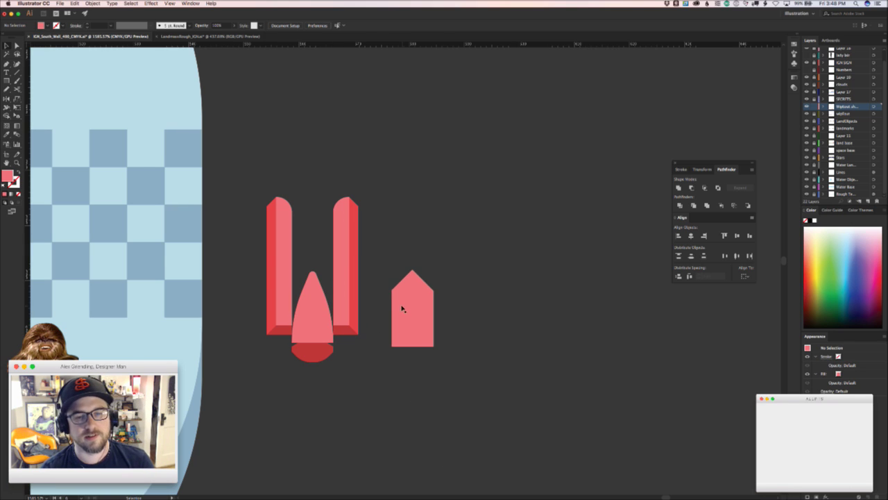
- Move the spare sharp-cornered body farther from the ship and spread both prongs outward from the central body
left_click_drag(372, 348, 529, 416)
left_click(426, 380)
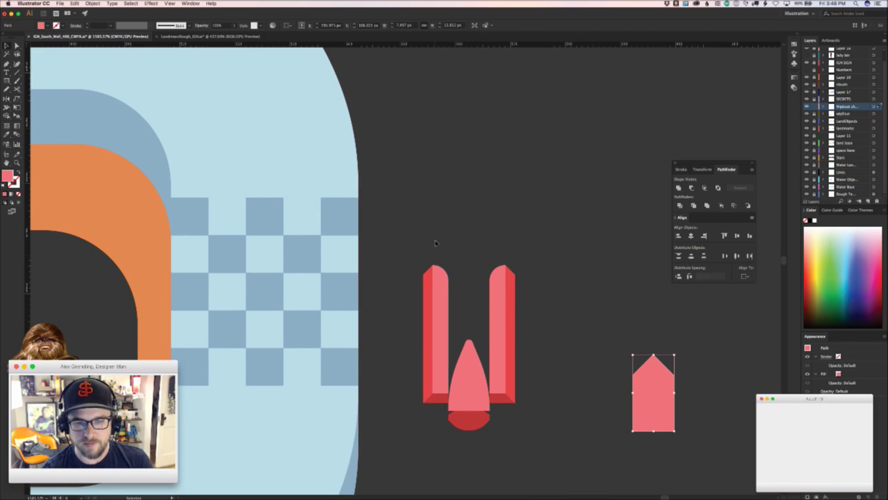
left_click_drag(425, 380, 413, 380)
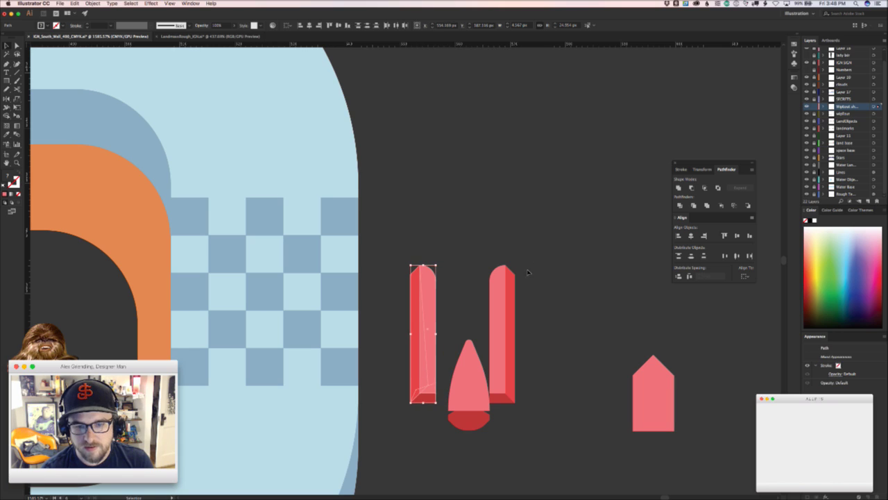
left_click(500, 388)
mouse_move(500, 389)
left_mouse_down()
mouse_move(524, 388)
mouse_move(515, 389)
left_mouse_up()
scroll(504, 428, "up", 3)
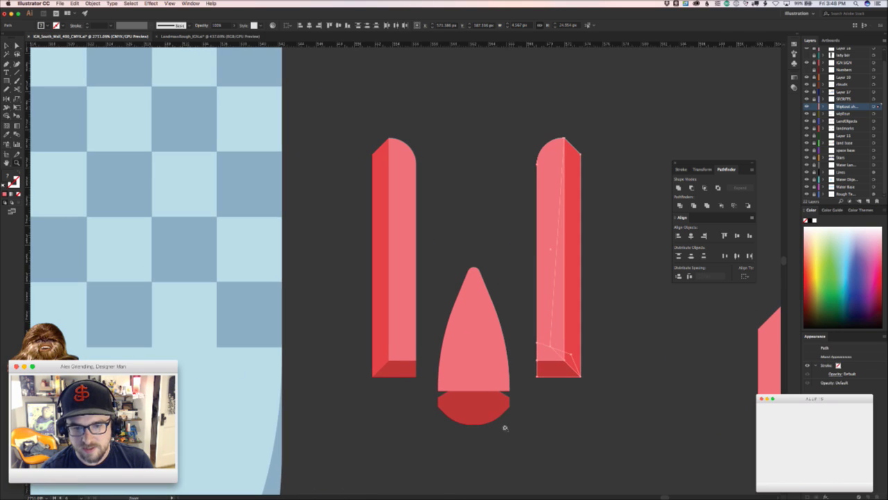
- Turn the dark red tail piece upside down and place it over the base of the pointed body
left_click(498, 412)
left_click(501, 440)
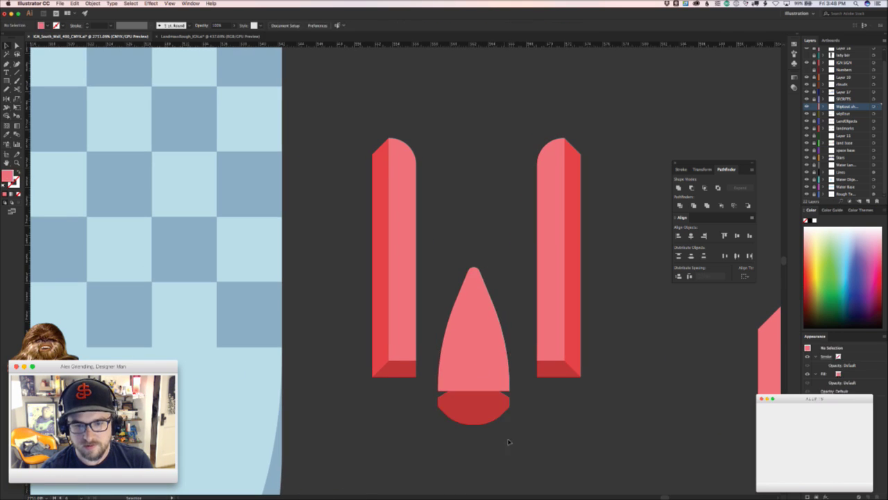
left_click(467, 405)
left_click_drag(513, 427, 431, 380)
left_click_drag(485, 412, 482, 389)
left_click(562, 400)
left_click_drag(562, 422, 500, 405)
left_click_drag(355, 238, 388, 387)
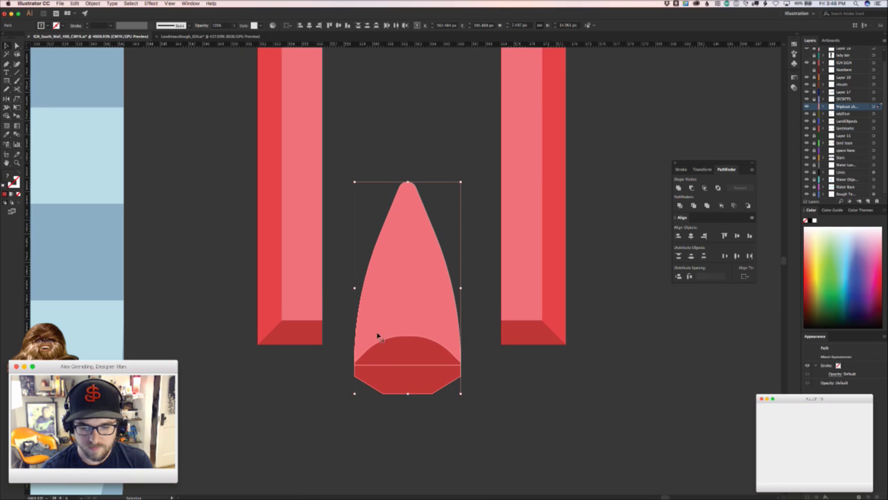
- Raise the central body with its dark tail so that its bottom lines up with the prongs' lower ends
key("a")
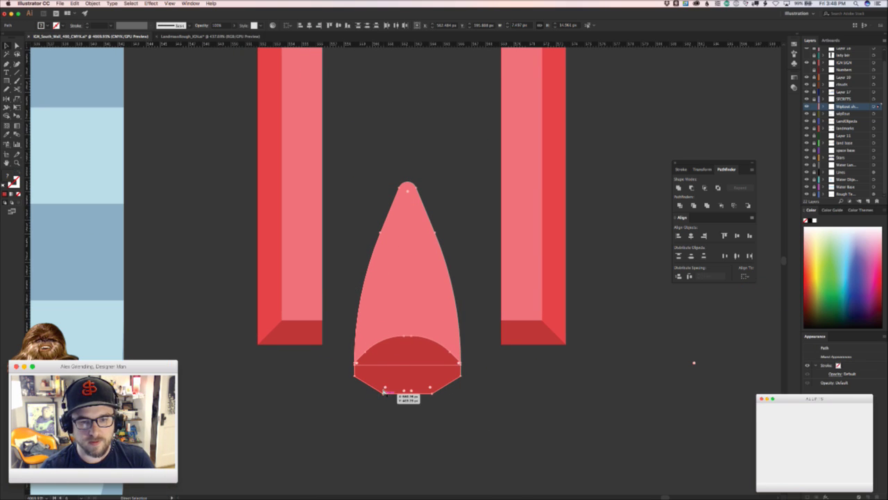
left_click_drag(384, 389, 387, 346)
left_click(393, 369)
left_click_drag(403, 376, 411, 413)
- Draw a rectangle about 4.3 by 4 px linking the left prong to the body, coloured body pink and sent behind the tail
key("a")
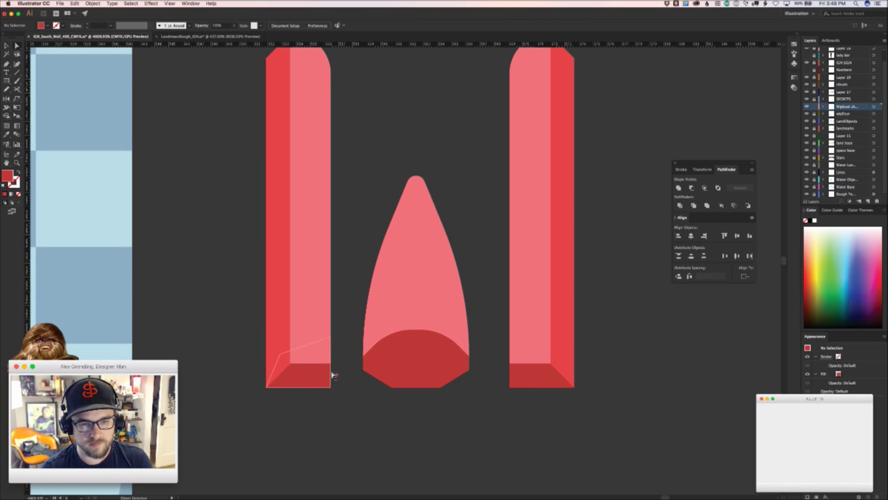
key("m")
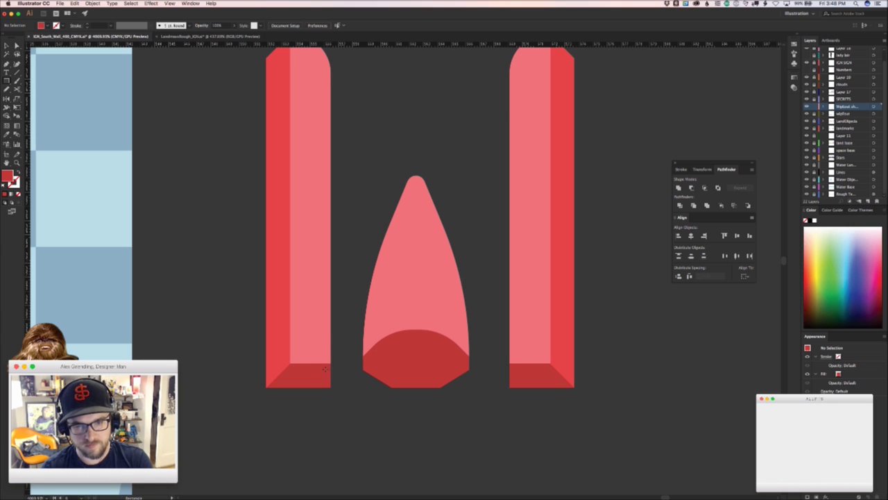
mouse_move(316, 362)
left_mouse_down()
mouse_move(354, 309)
mouse_move(374, 306)
left_mouse_up()
key("v")
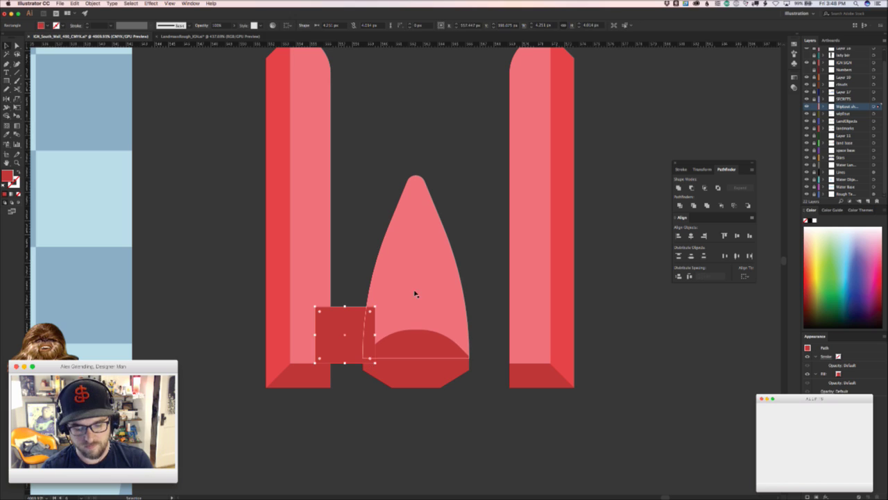
key("i")
left_click(413, 297)
key("v")
key("super+x")
key("super+shift+z")
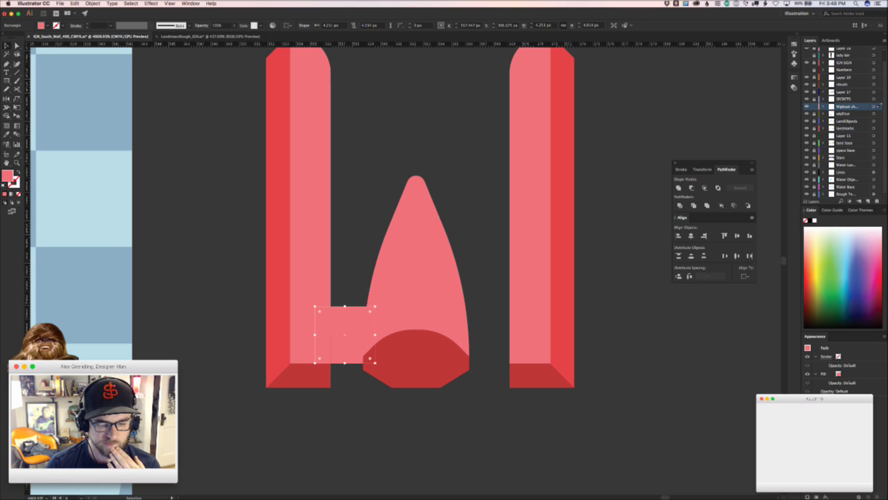
key("super+Tab")
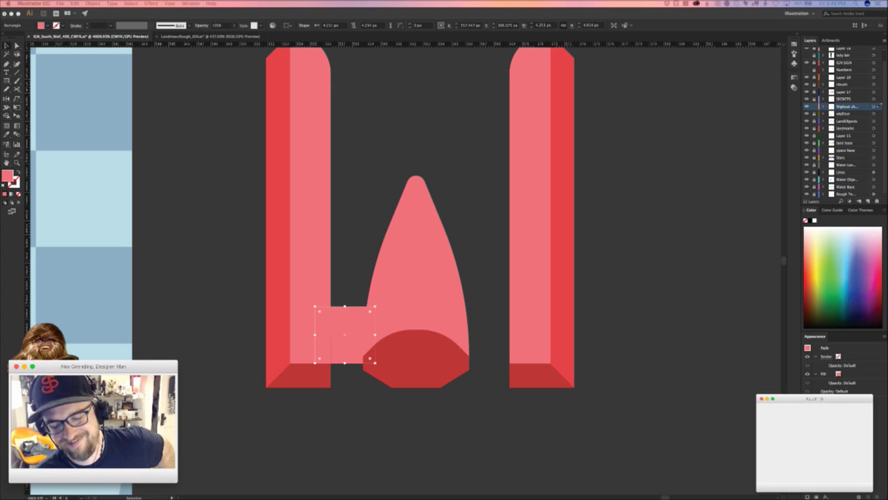
left_click(627, 395)
left_click(429, 425)
- Lower the dark red tail piece slightly so its side corners line up with the bottom edge of the pink link
key("z")
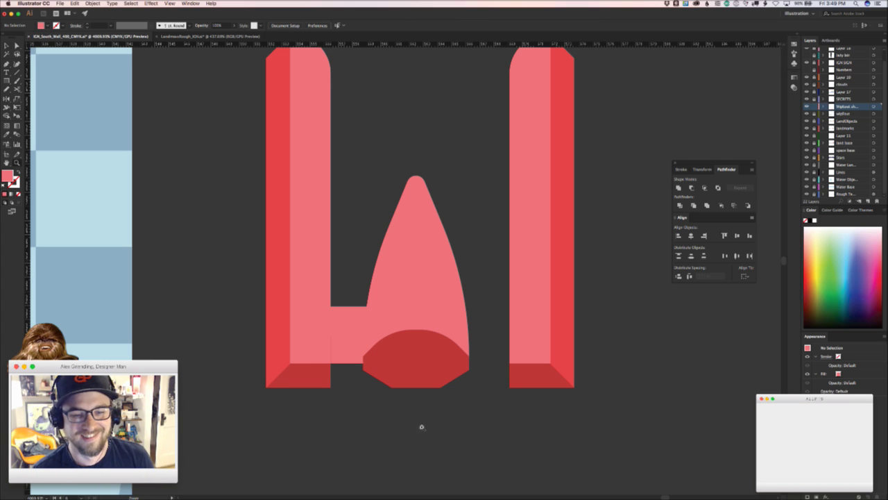
left_click_drag(421, 426, 426, 253)
key("v")
key("a")
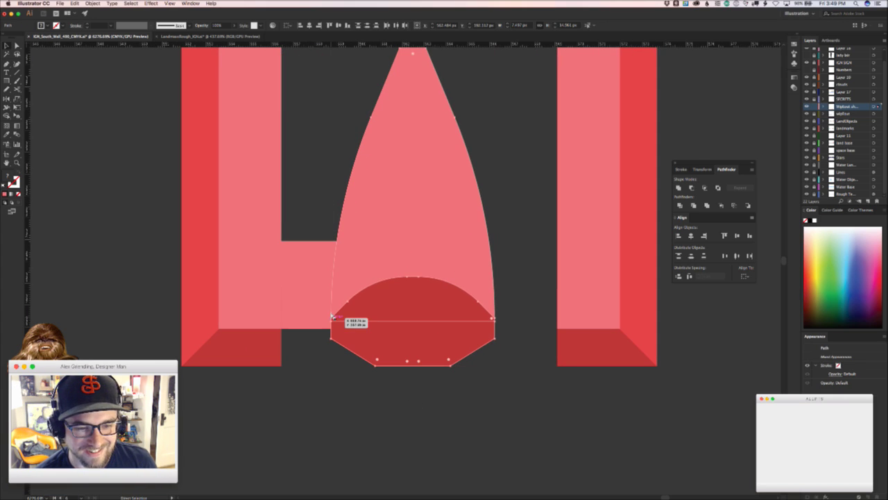
left_click_drag(332, 317, 334, 327)
key("super+shift+a")
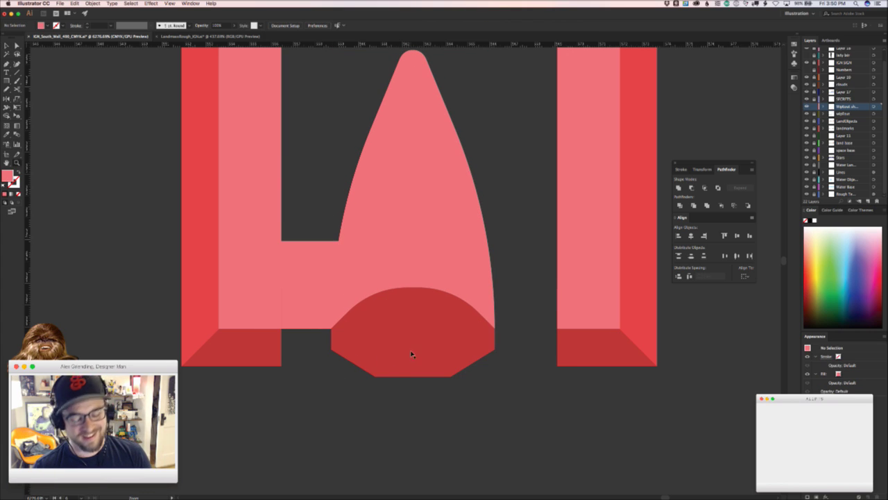
- Stretch the dark red bottom strips of both prongs inward until their inner ends sit under the central tail
key("v")
key("m")
key("a")
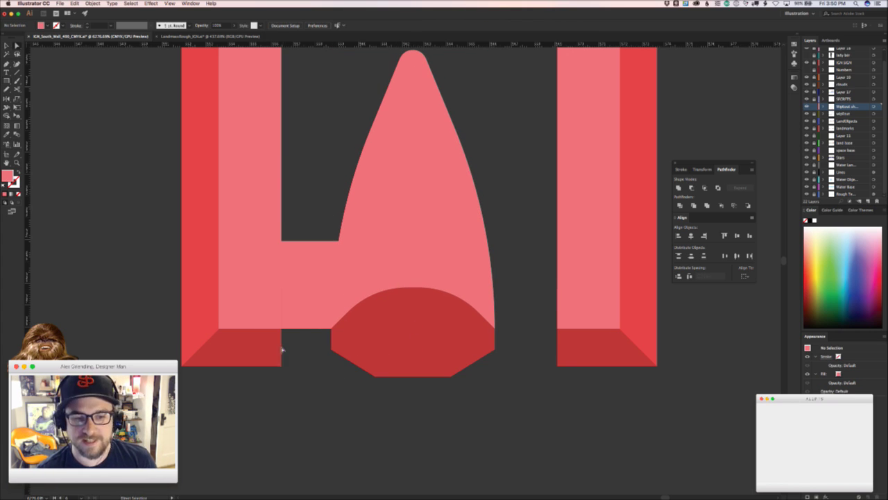
left_click_drag(283, 349, 395, 350)
left_click_drag(560, 345, 330, 350)
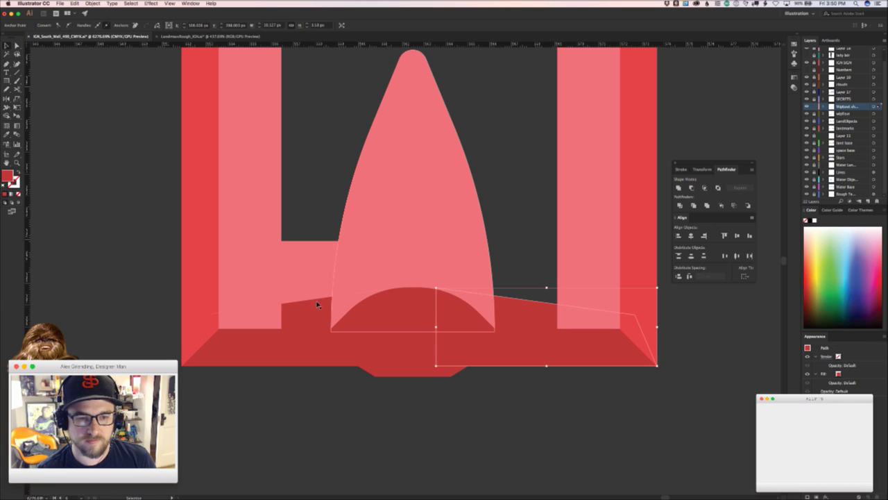
- Send both stretched dark red bottom strips behind the pink rectangle linking the left prong to the body
key("v")
left_click(314, 287)
left_click(310, 349)
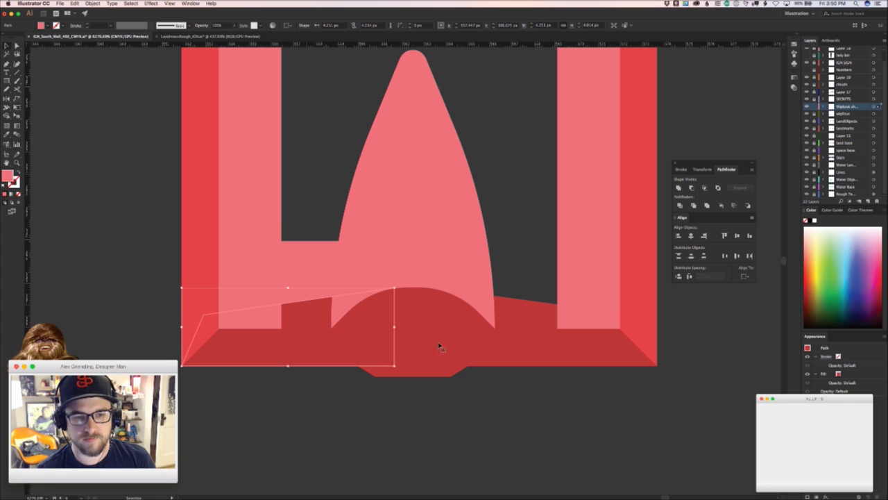
left_click(523, 344, "shift")
key("a")
key("super+x")
key("super+b")
key("v")
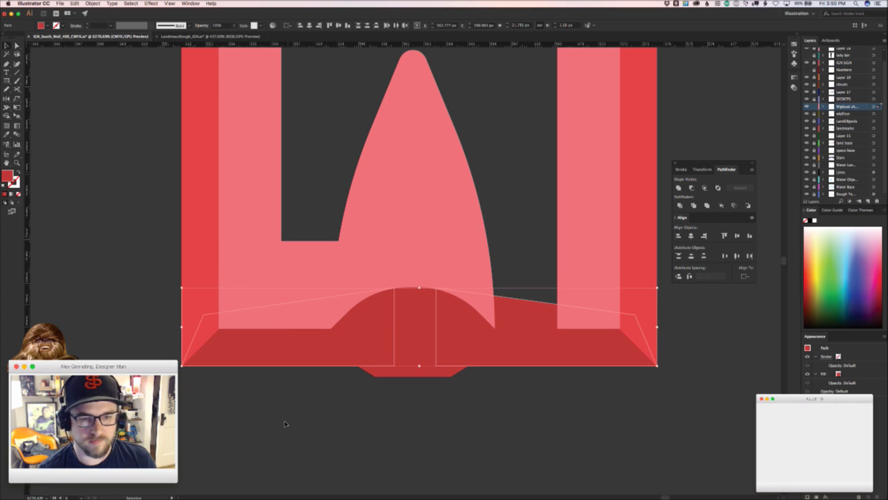
left_click(297, 427)
- Unite the link rectangle with the left prong's pink face and round the inner corner where they meet
key("z")
left_click_drag(438, 420, 342, 307)
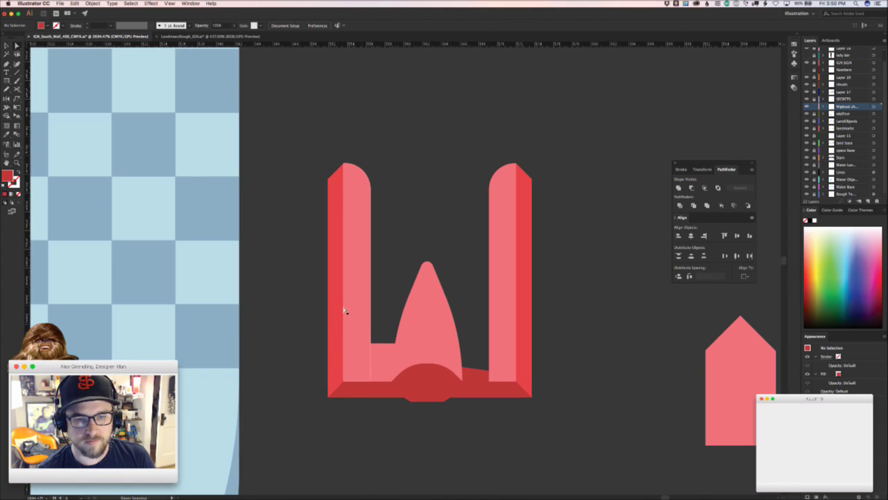
left_click(369, 345)
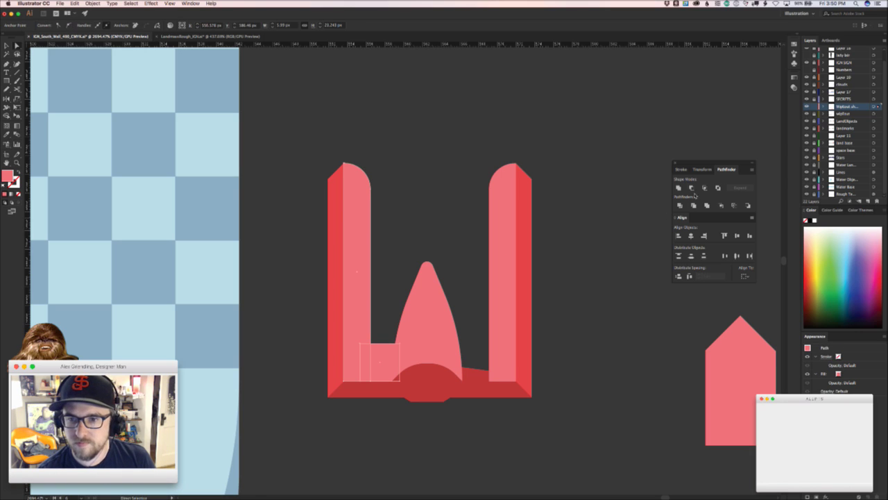
left_click_drag(375, 338, 402, 302)
left_click(400, 277)
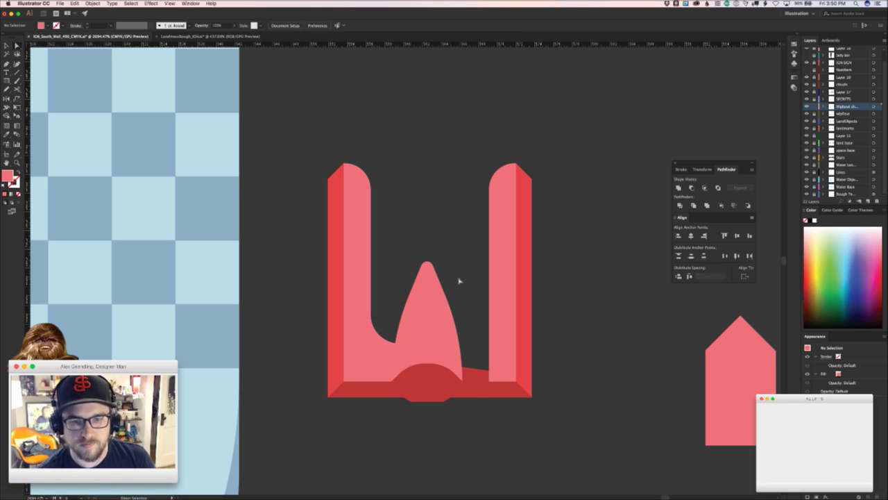
- Create an inset copy of the pointed central body with Offset Path at -1.5 px, keeping miter joins
left_click_drag(458, 281, 434, 230)
key("z")
scroll(383, 349, "up", 5)
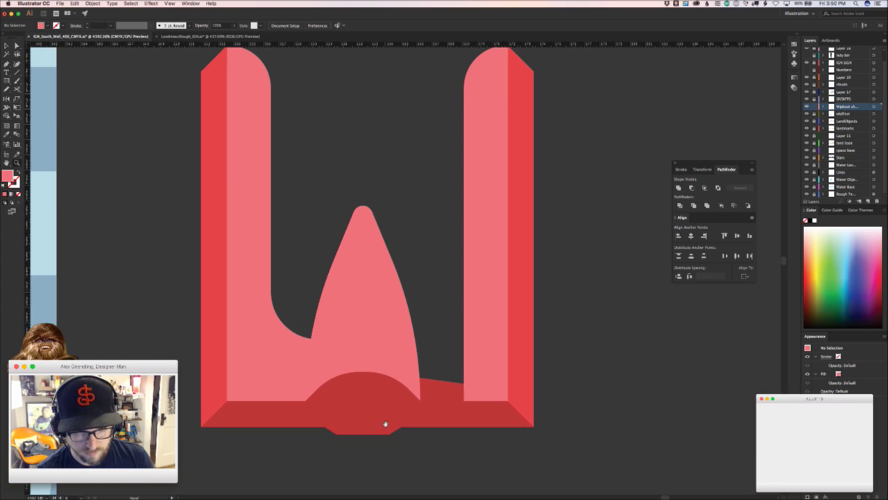
left_click(372, 313)
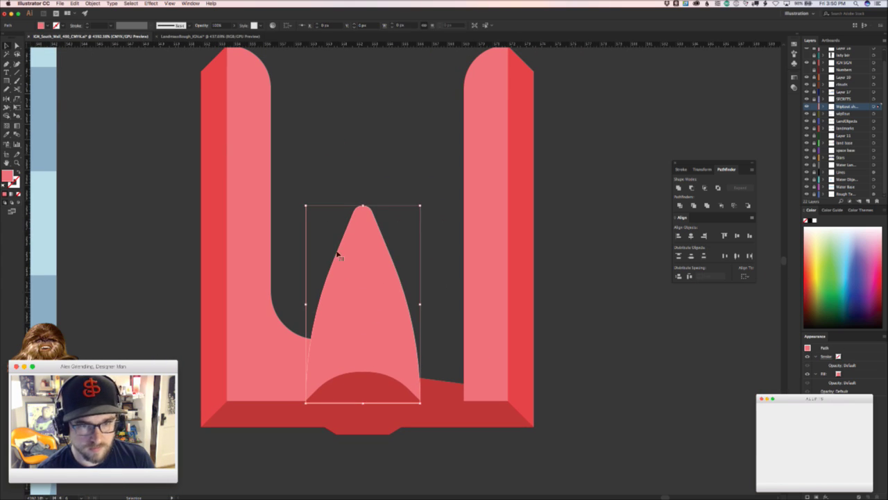
left_click(92, 3)
mouse_move(104, 144)
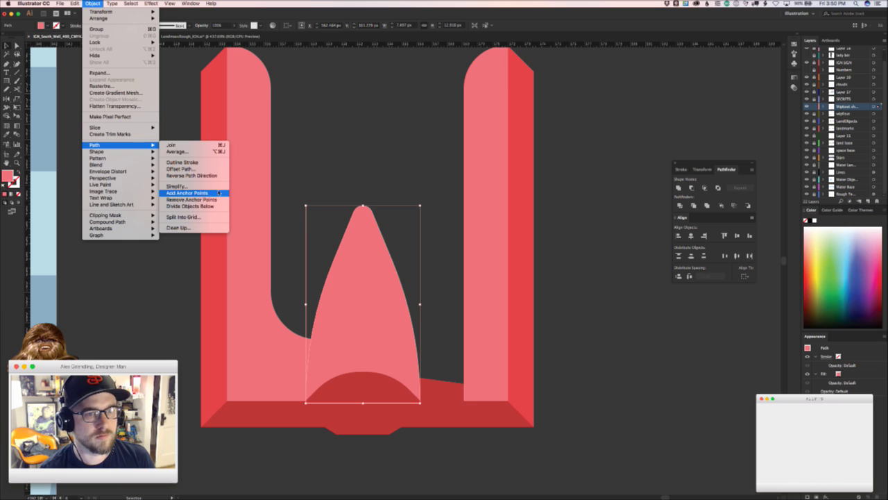
left_click(182, 169)
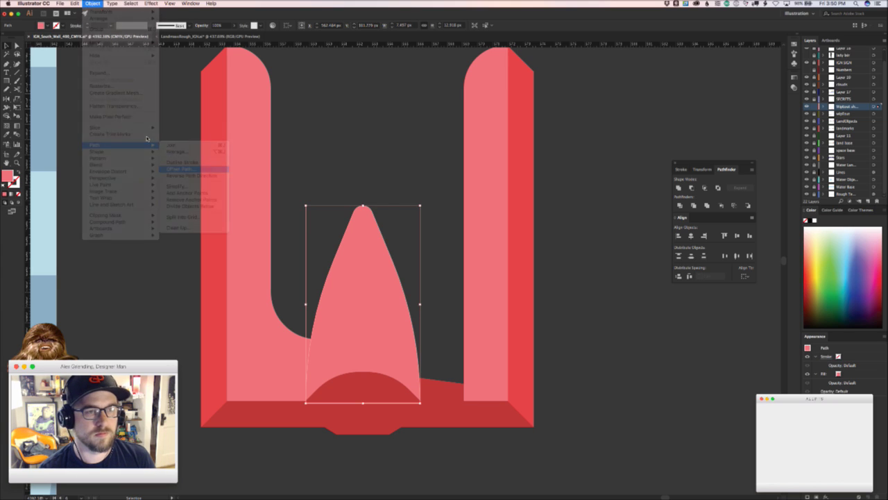
left_click(7, 97)
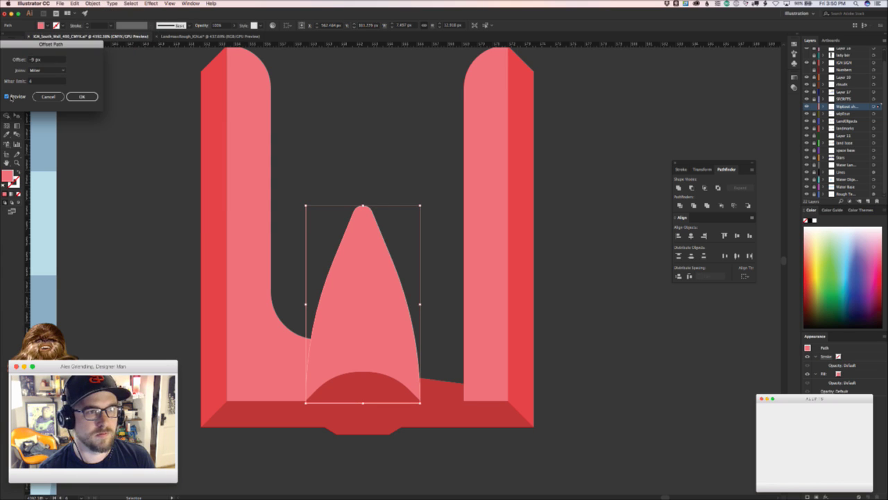
type("-2")
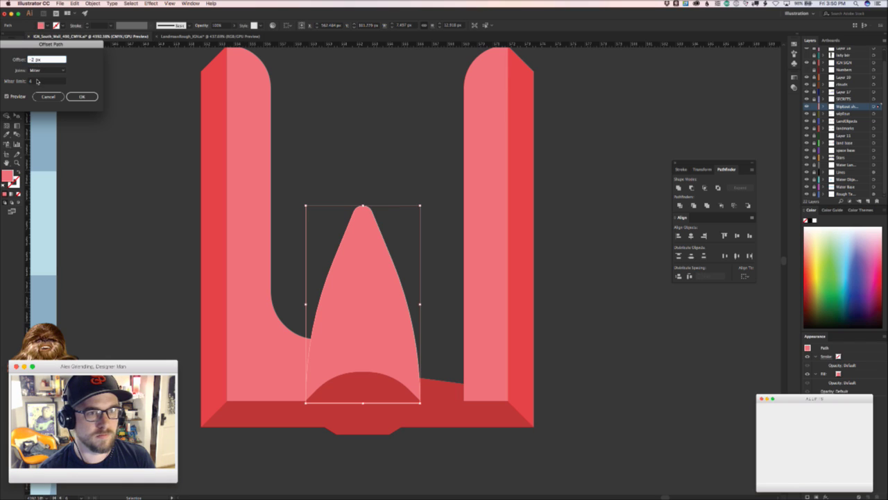
left_click(38, 82)
double_click(39, 80)
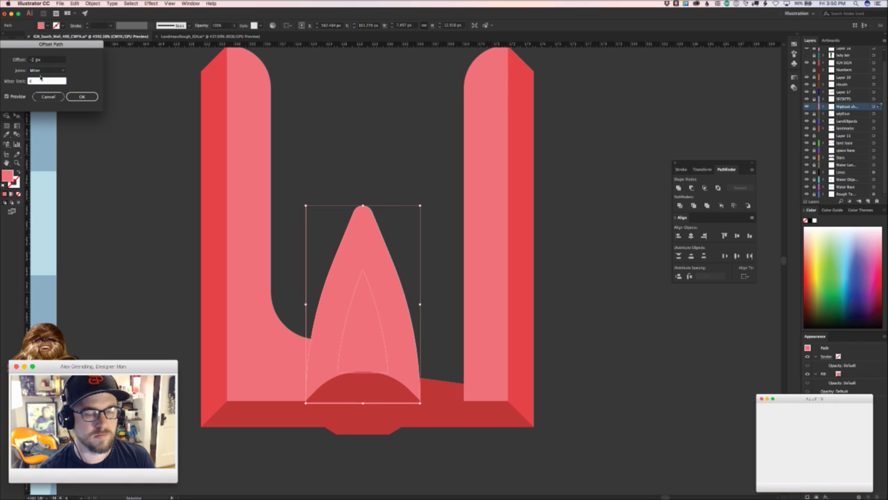
left_click(45, 72)
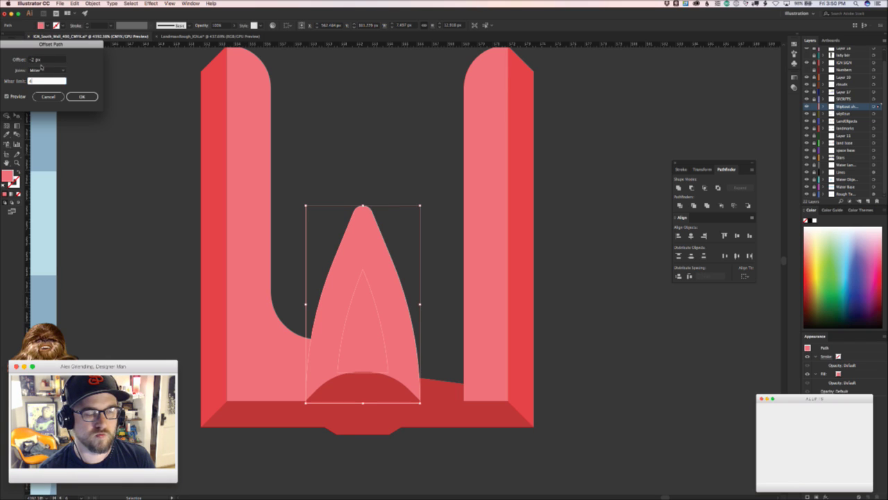
left_click(36, 60)
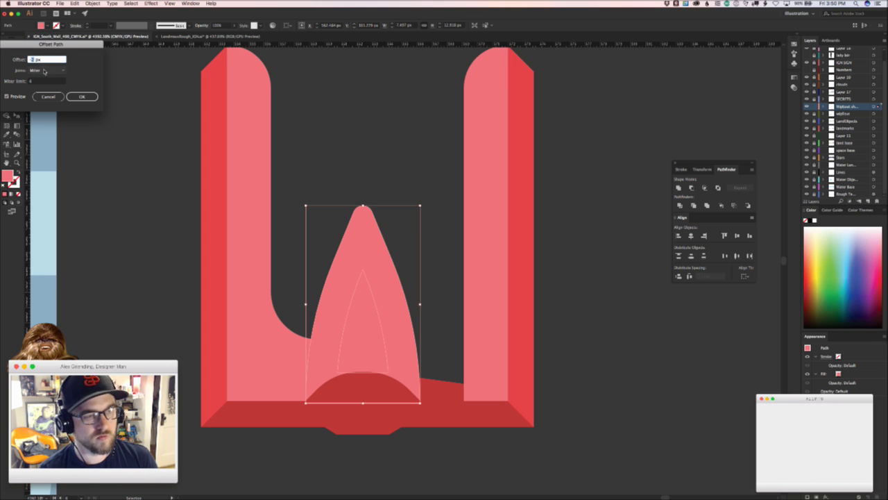
type("-1.5")
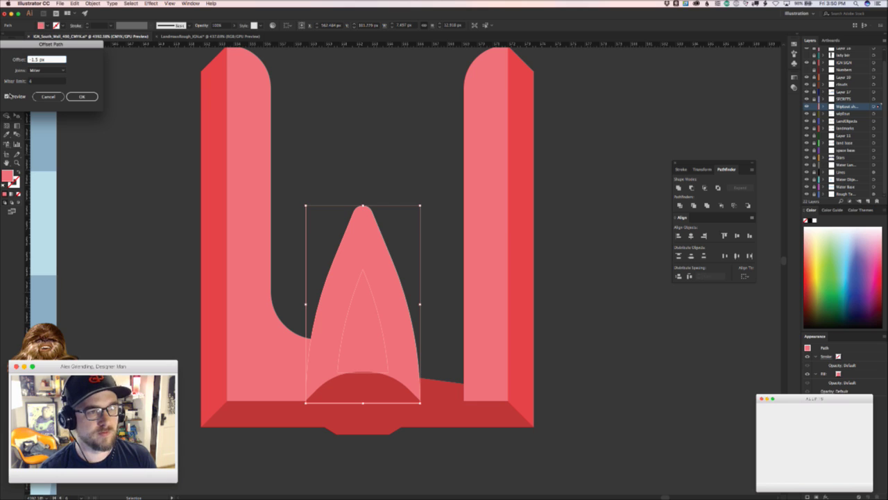
left_click(8, 97)
left_click(7, 96)
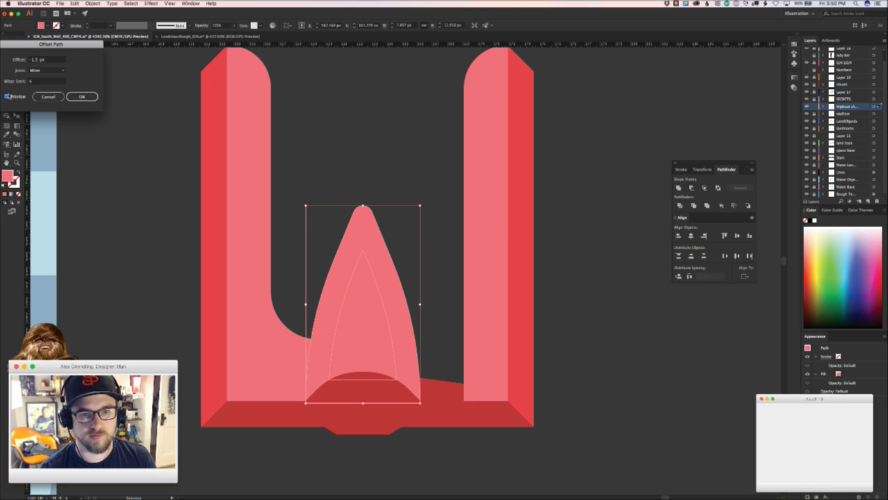
left_click(81, 97)
key("m")
left_click_drag(306, 433, 426, 352)
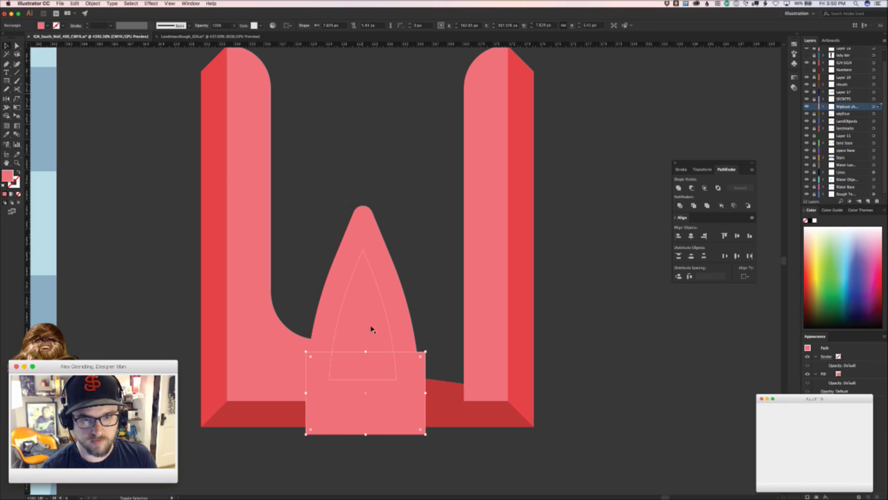
key("ctrl+z")
- Create an enlarged copy of the dark red tail piece with Offset Path at 2 px, keeping miter joins
left_click(386, 398)
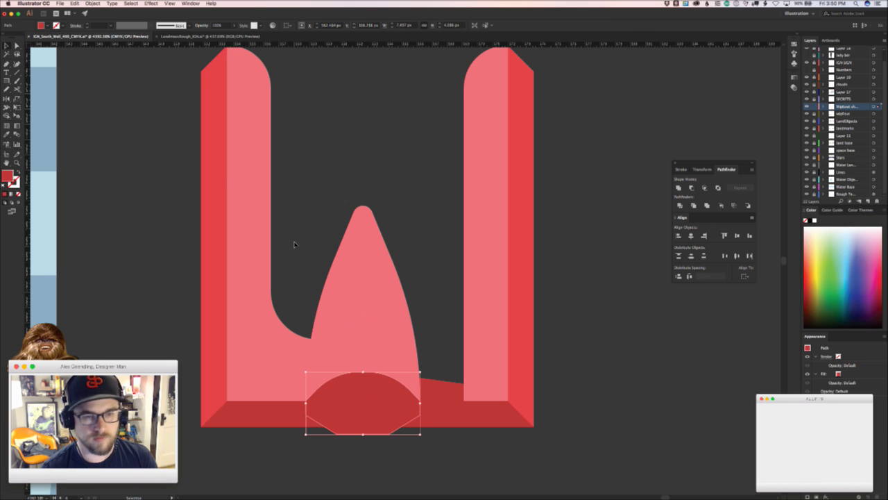
left_click(93, 4)
mouse_move(97, 144)
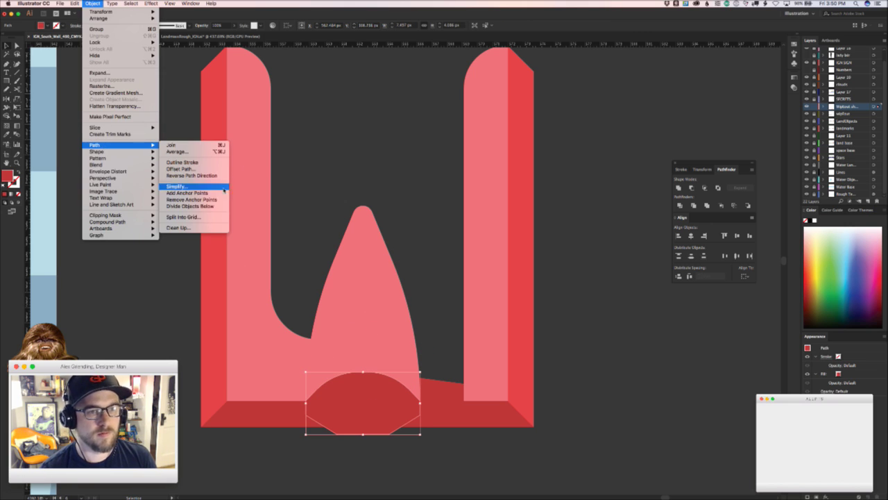
left_click(205, 168)
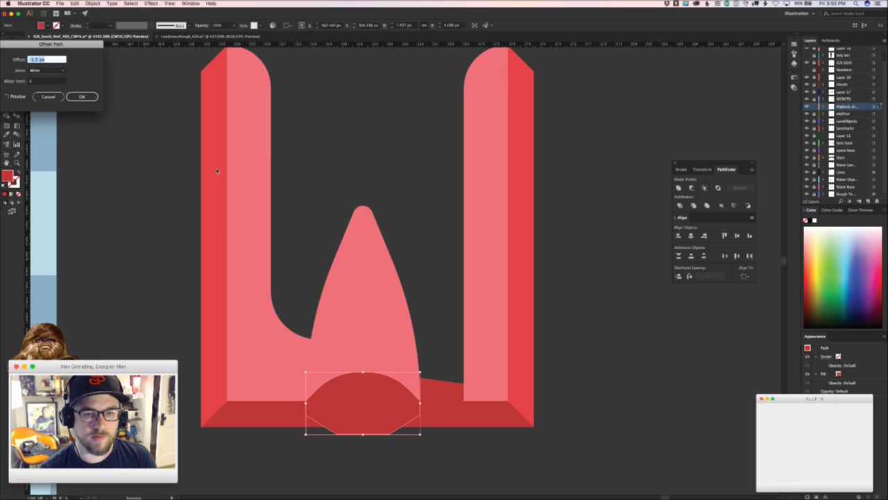
left_click(15, 96)
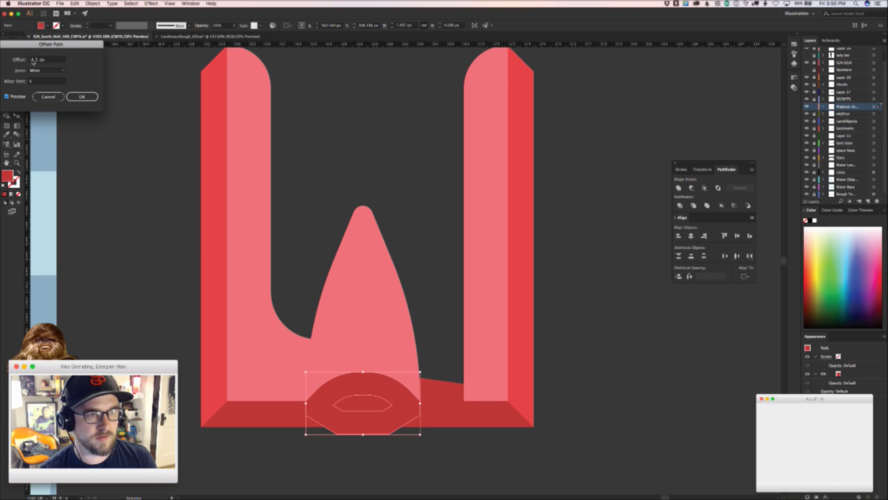
left_click(32, 60)
key("BackSpace")
left_click(43, 82)
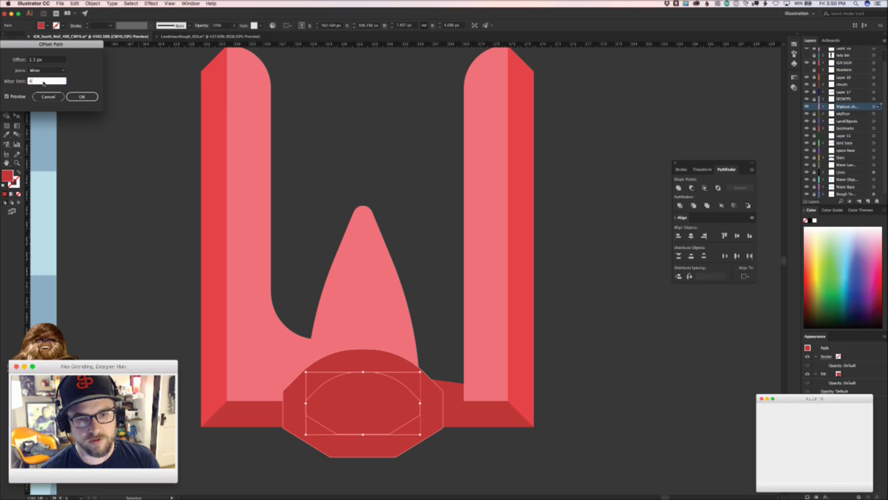
left_click_drag(36, 60, 28, 61)
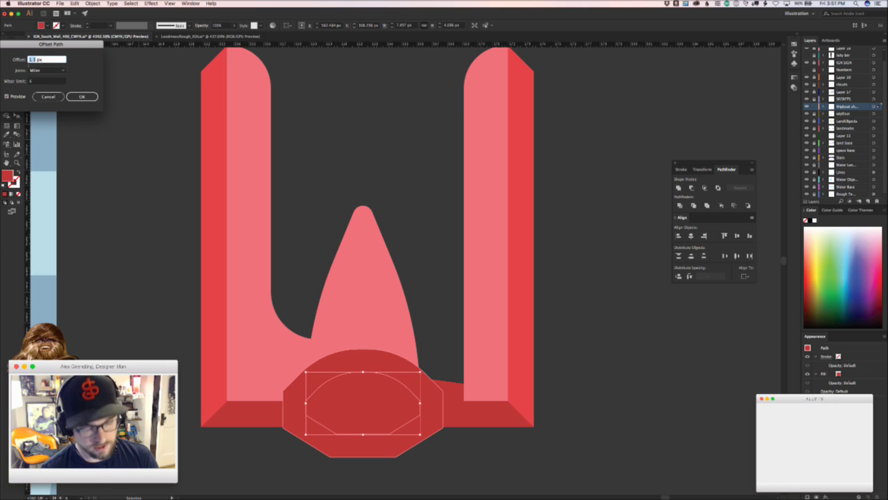
type("2")
key("Tab")
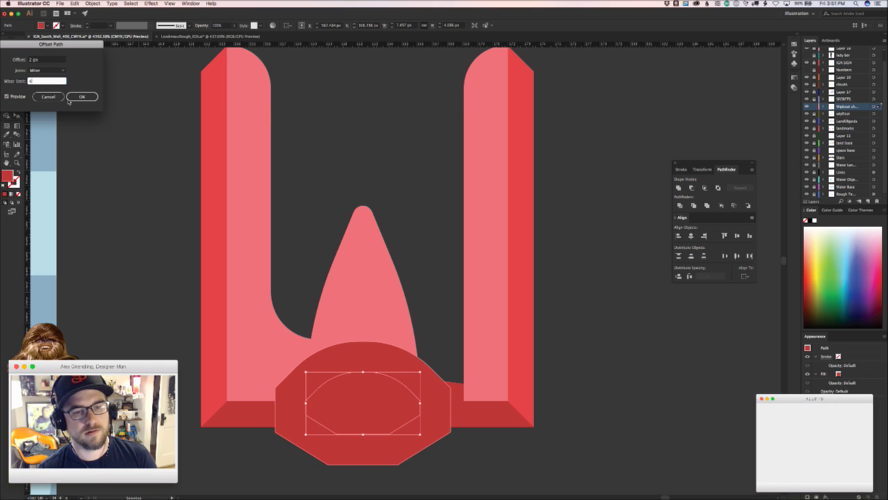
left_click(82, 96)
key("p")
key("Delete")
key("a")
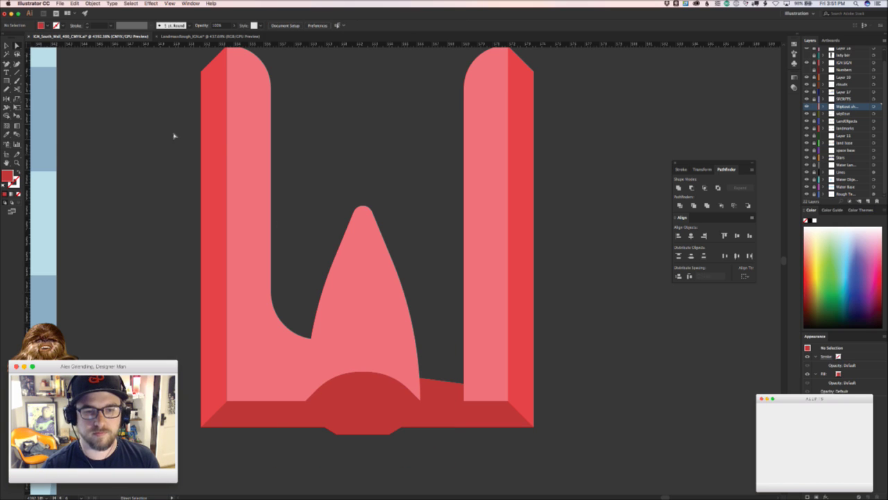
key("ctrl+z")
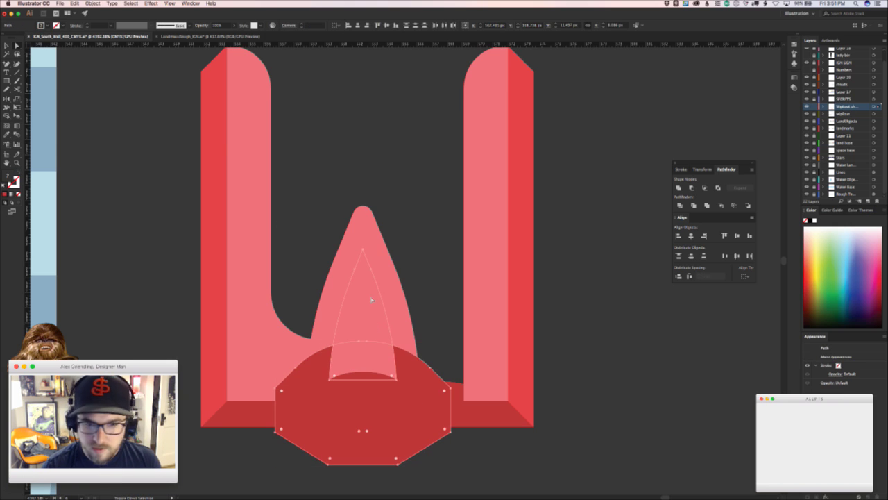
- Cut the enlarged tail copy out of the inset body shape and fill the remainder with the prong sides' medium red
left_click(748, 206)
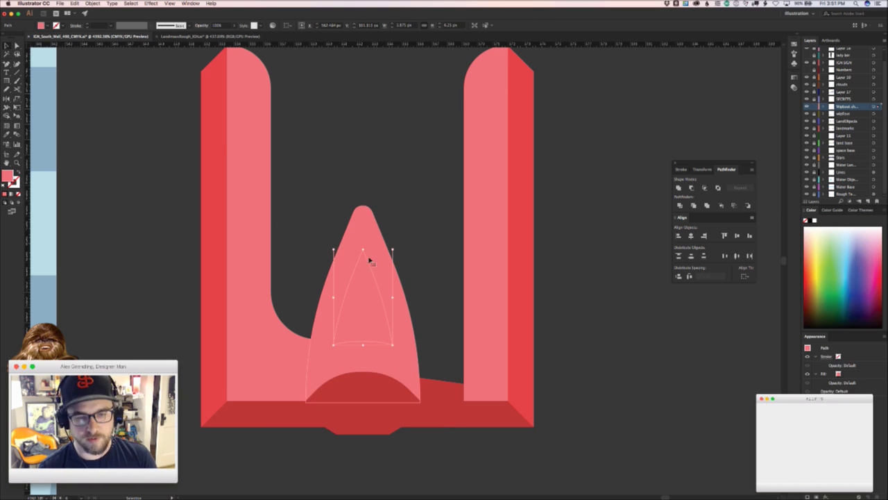
left_click(520, 308)
key("v")
left_click(593, 313)
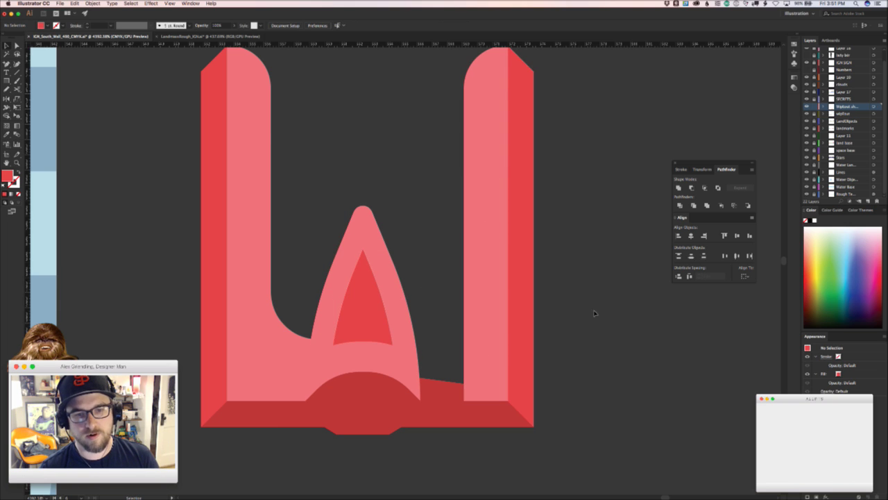
key("z")
left_click_drag(593, 314, 751, 347)
key("a")
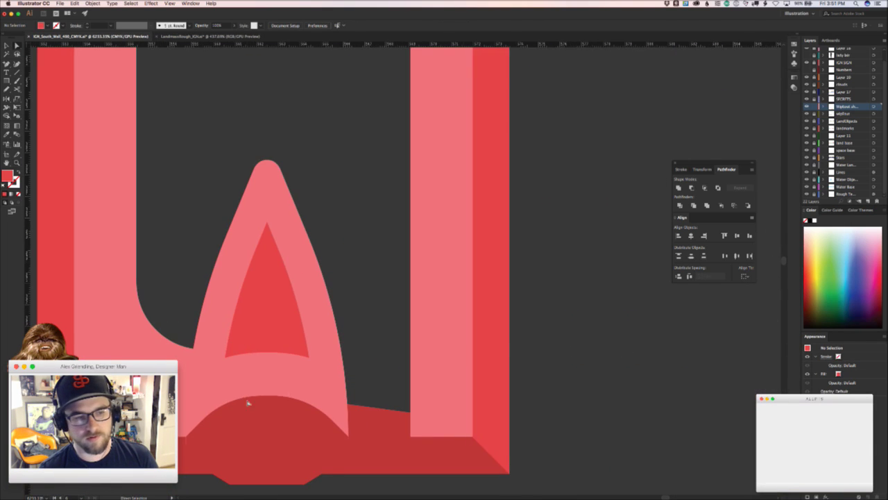
left_click_drag(162, 424, 384, 359)
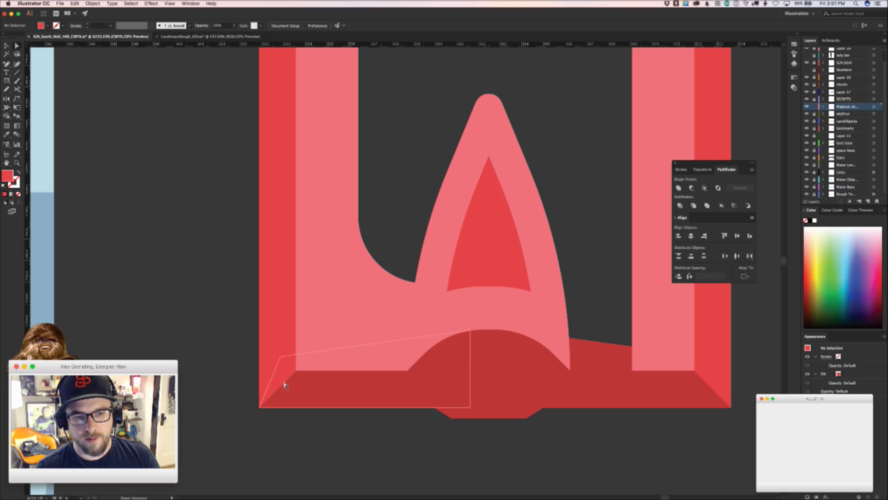
scroll(379, 380, "down", 5)
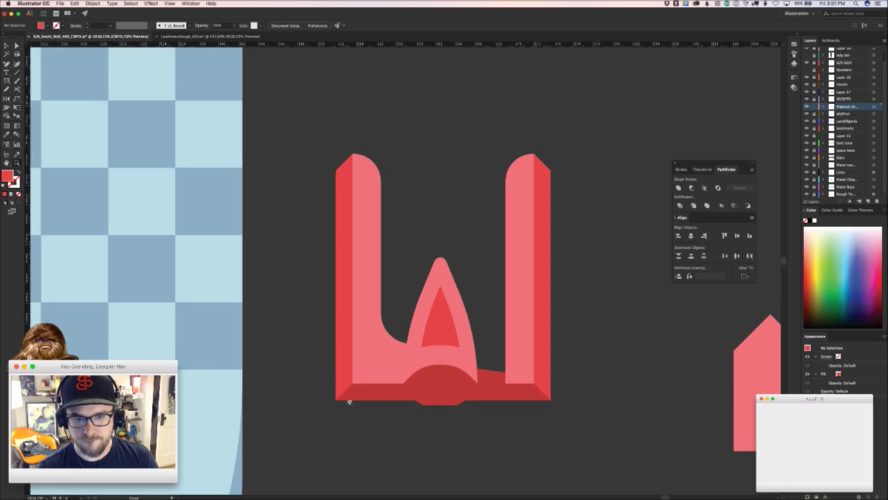
scroll(301, 413, "right", 5)
key("v")
left_click_drag(450, 409, 383, 333)
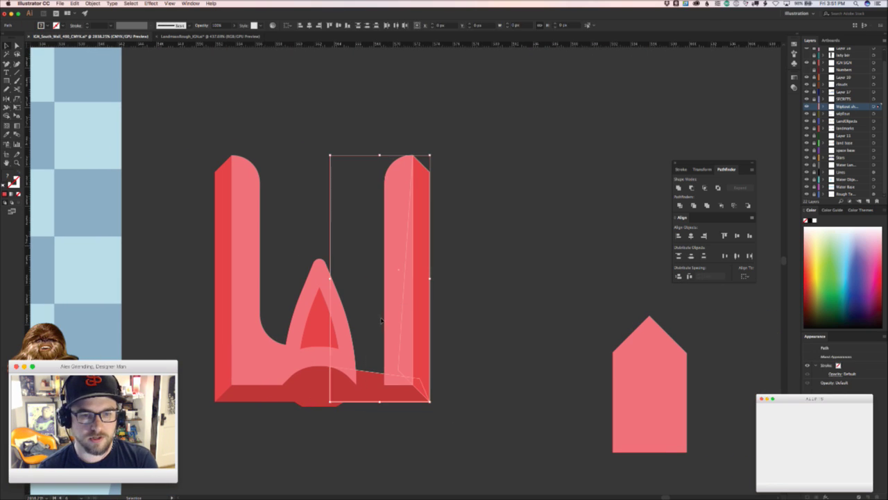
key("z")
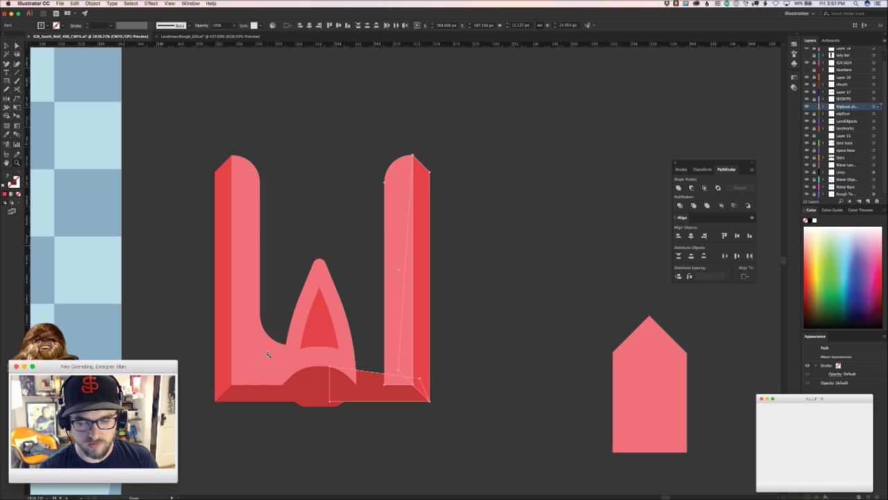
- Move the lower inner corner of the left prong's pink face outward to where the dark tail piece's arch begins
left_click(269, 351)
key("a")
left_click(267, 341)
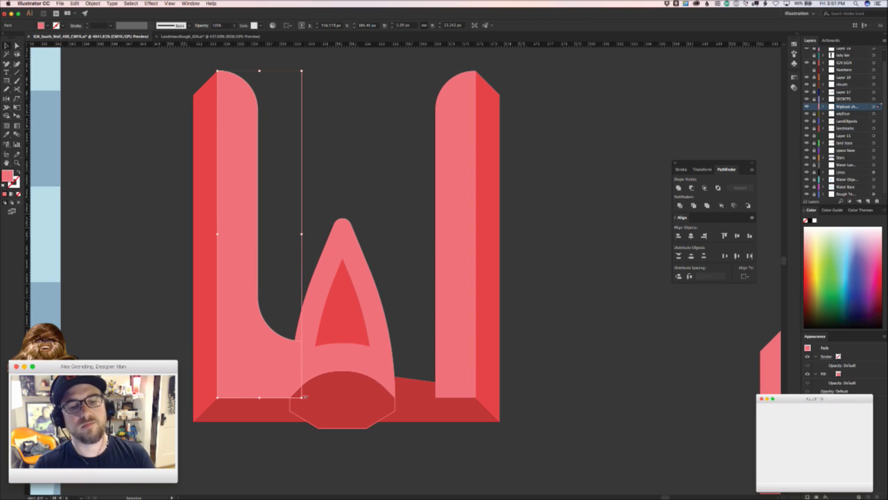
left_click_drag(300, 396, 229, 410)
key("z")
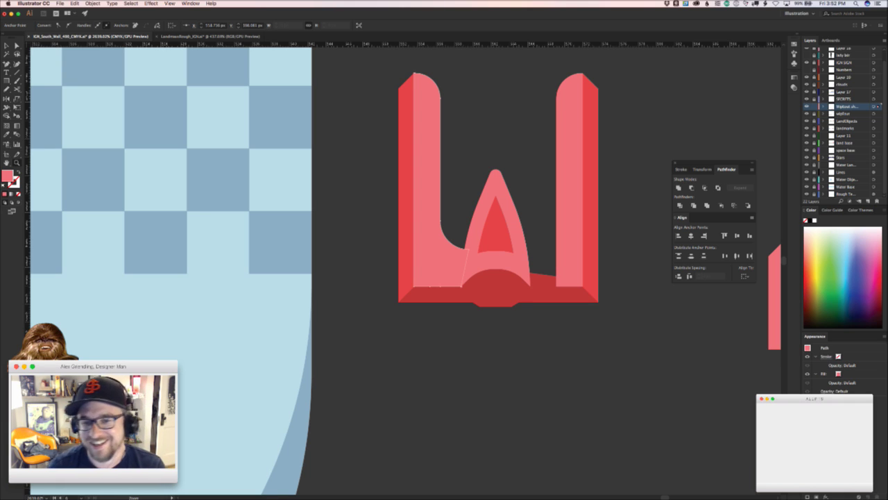
left_click(446, 328)
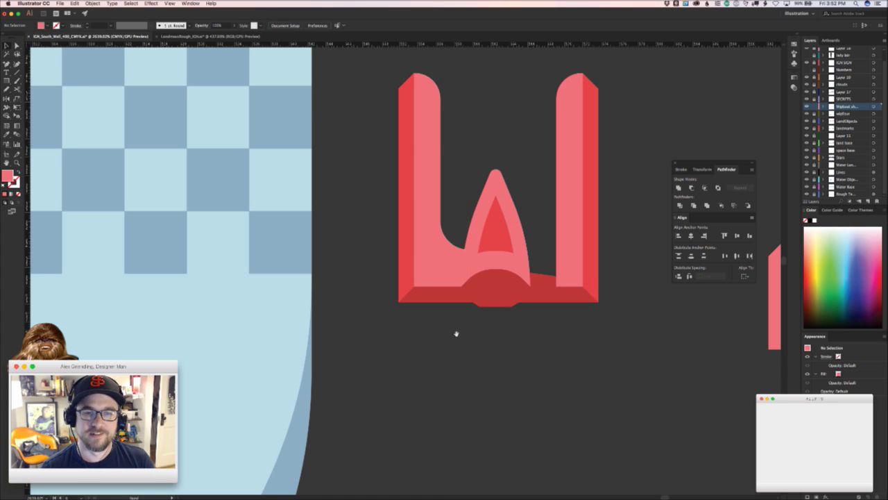
- Draw a tall strip about 24.4 px high with slanted ends along the left prong's outer edge using the Pen tool
scroll(361, 368, "right", 3)
scroll(361, 368, "up", 2)
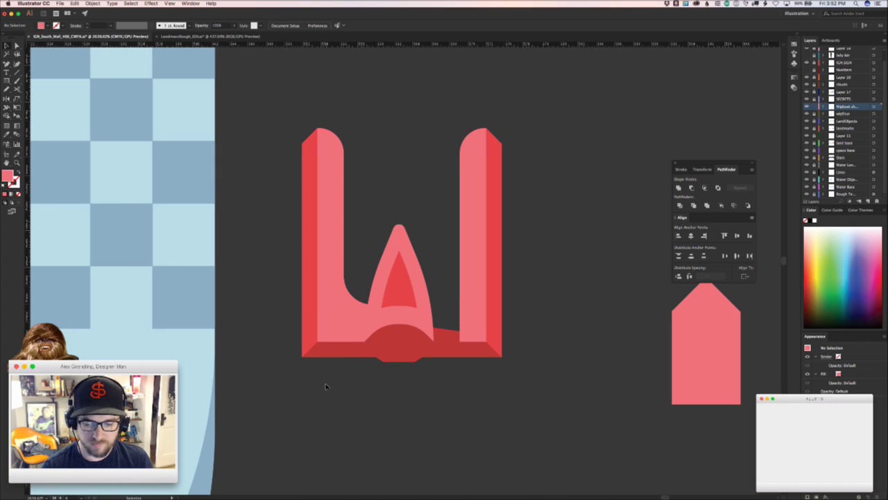
key("z")
left_click_drag(319, 347, 297, 280)
key("p")
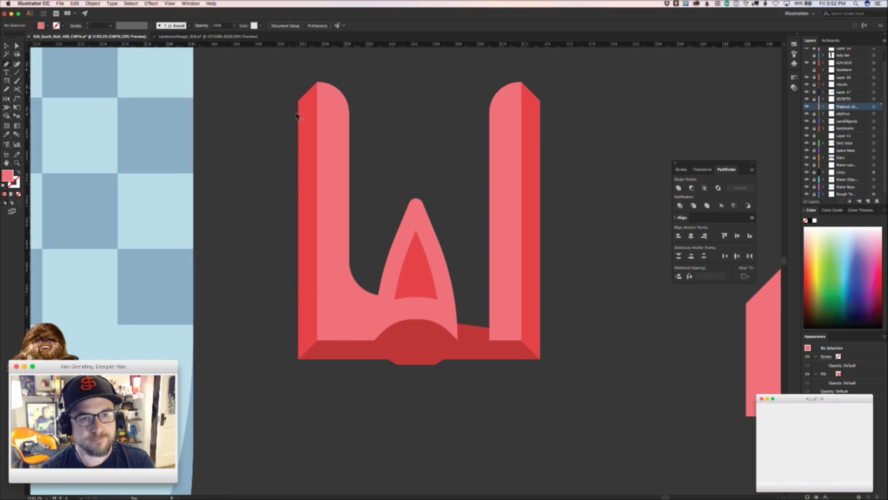
left_click_drag(299, 100, 286, 112)
left_click(285, 113)
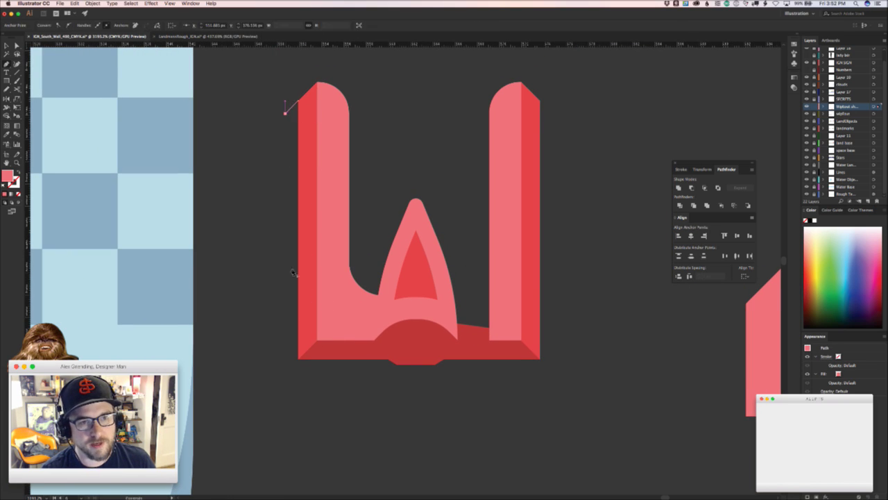
left_click(286, 376)
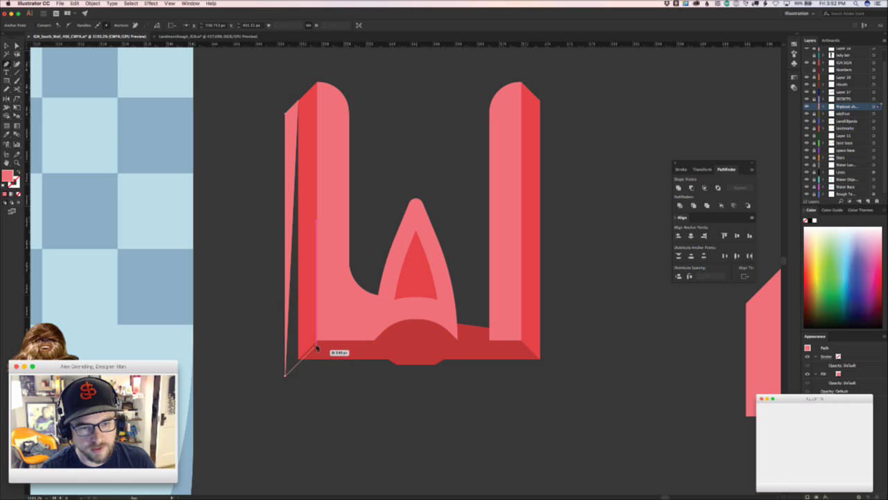
left_click(315, 347)
- Raise the new strip's slanted lower end and snap its inner corner to the left prong's lower outer corner
key("z")
left_click_drag(292, 376, 380, 337)
key("a")
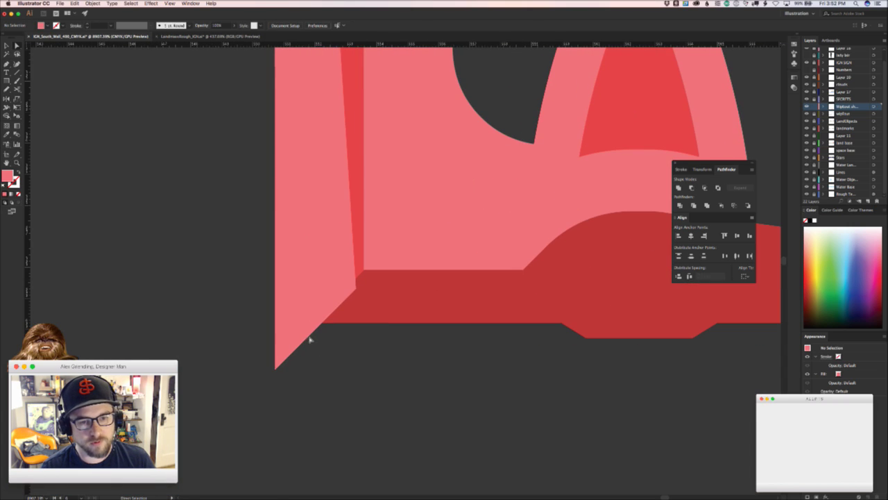
mouse_move(308, 334)
left_mouse_down()
mouse_move(315, 303)
mouse_move(312, 321)
left_mouse_up()
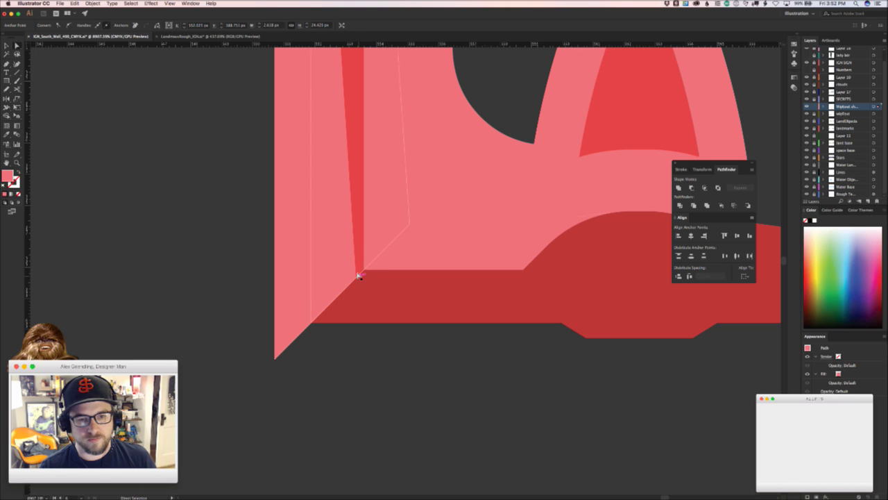
left_click_drag(358, 275, 311, 321)
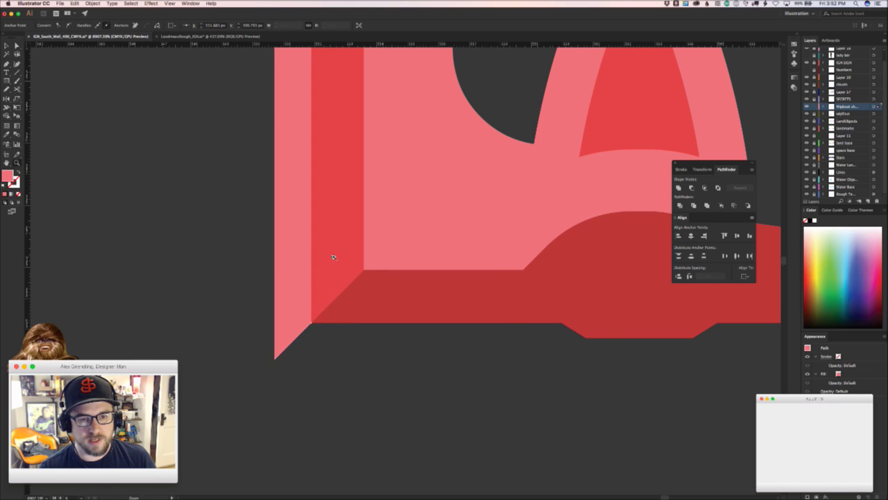
scroll(275, 353, "down", 3)
scroll(280, 335, "up", 3)
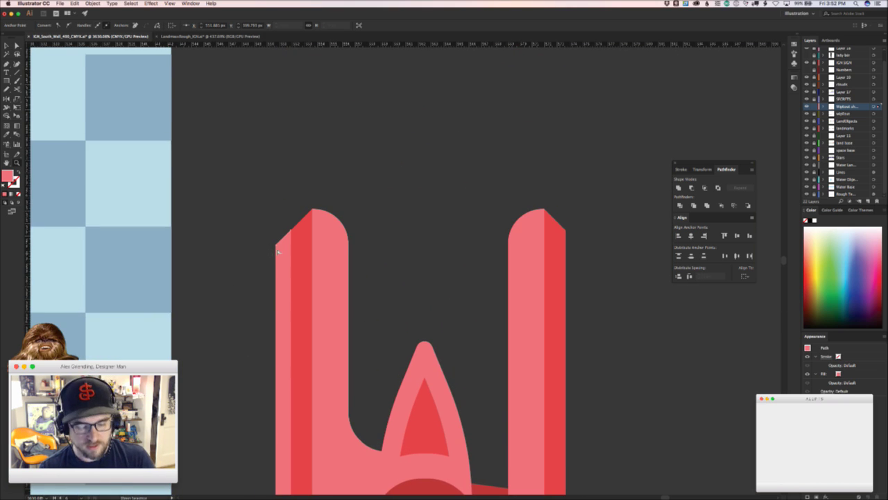
- Fill the strip beside the left prong with the medium red sampled from the prong's side face
left_click(283, 233)
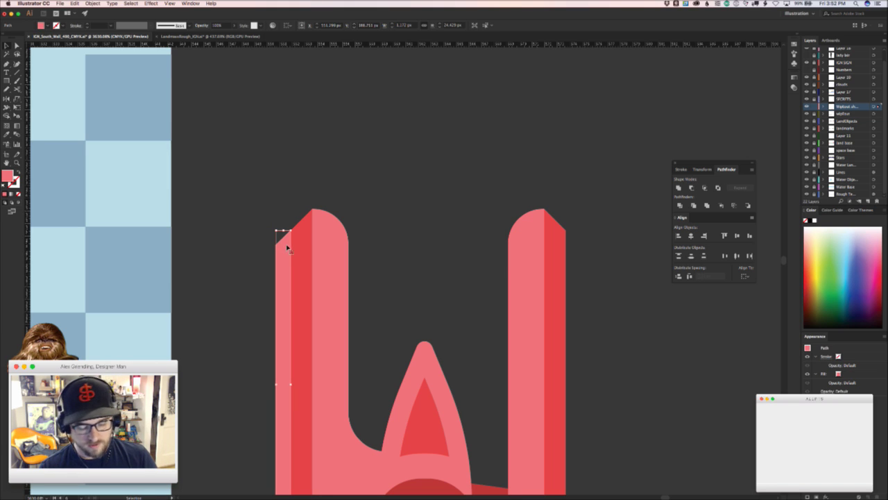
left_click(243, 274)
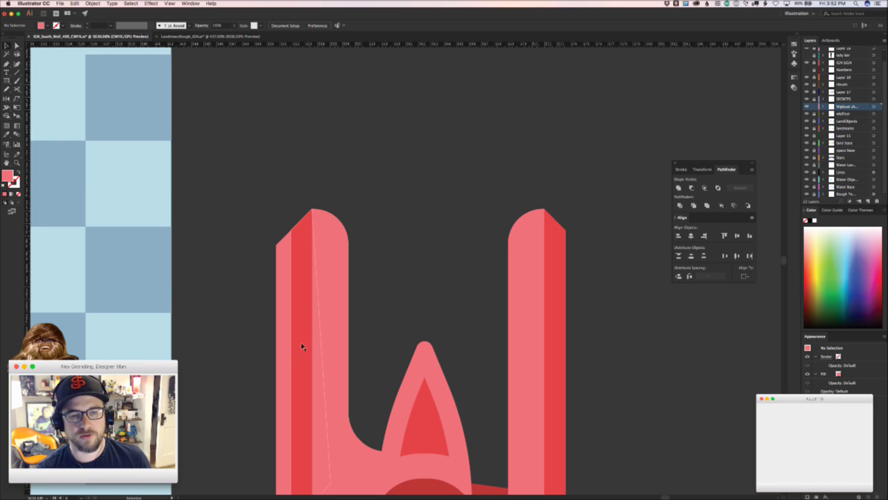
left_click_drag(301, 345, 353, 193)
left_click(351, 353)
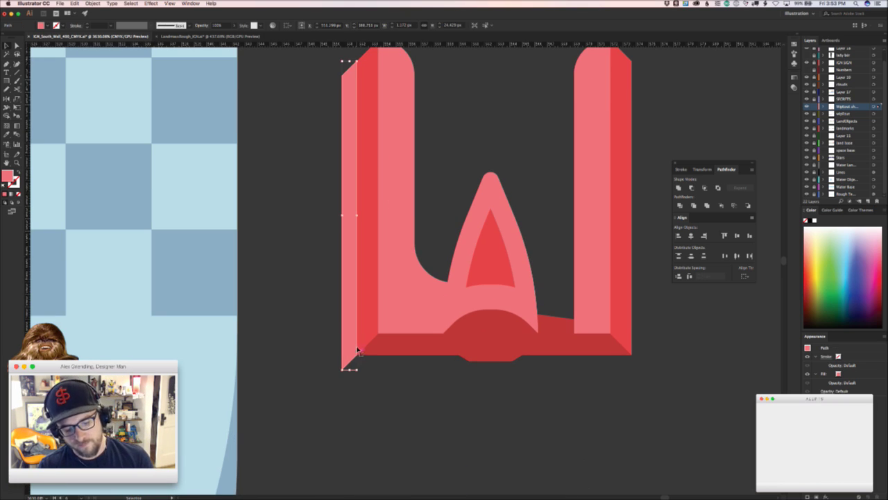
key("i")
left_click(364, 342)
key("v")
left_click(369, 387)
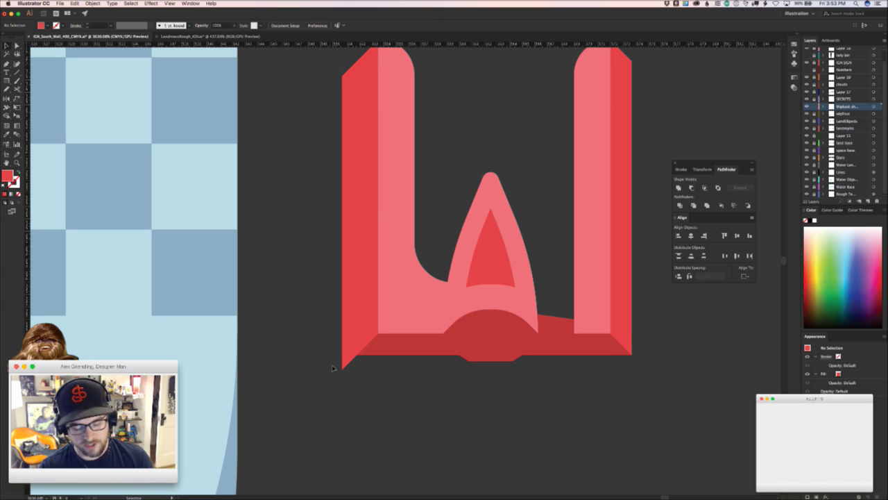
- Draw a parallelogram about 4.2 by 1.7 px from the strip's lowest point to the dark rear face using the Pen tool
key("p")
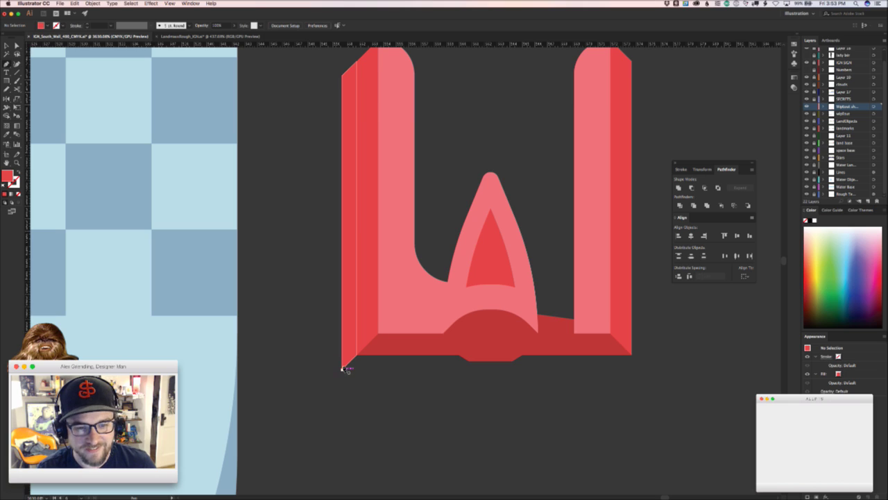
left_click(342, 369)
left_click_drag(364, 368, 368, 368)
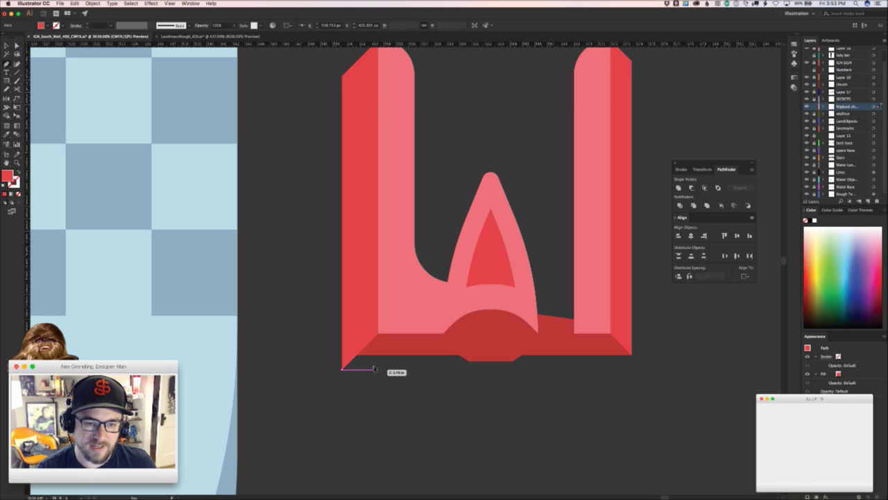
left_click(373, 369)
left_click(396, 348)
left_click(365, 349)
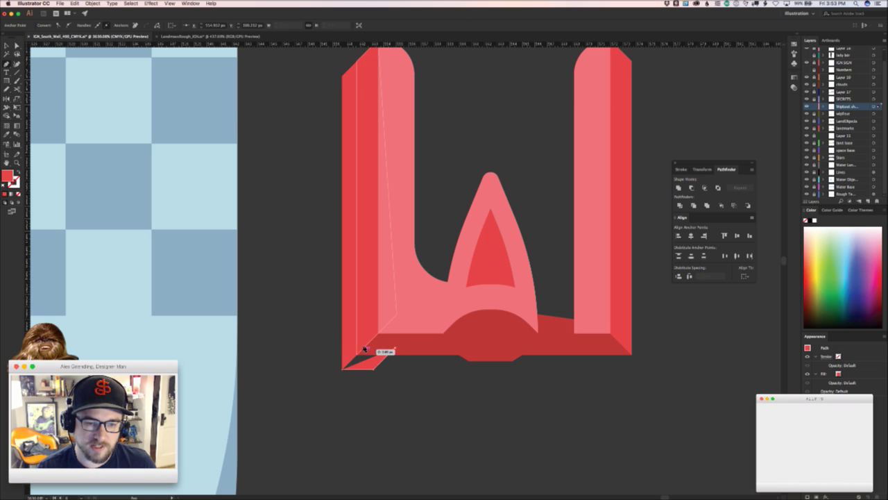
left_click(342, 368)
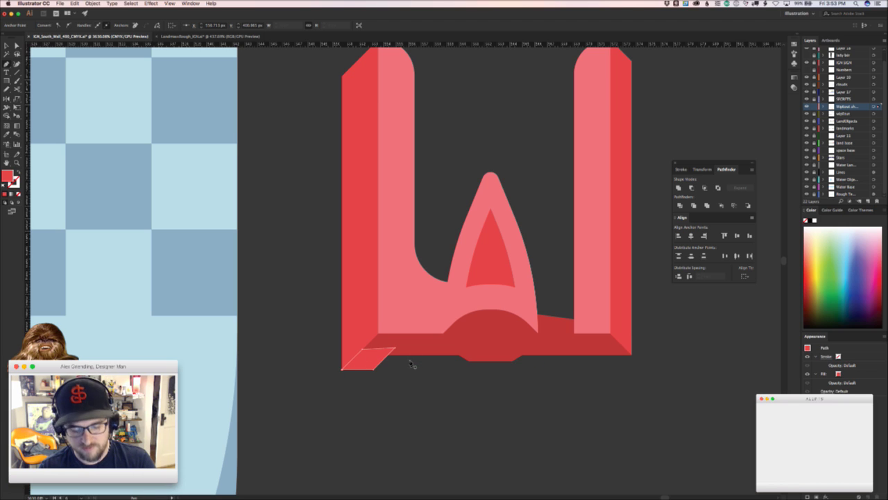
- Fill the small parallelogram below the left prong with the rear face's dark red and deselect it
key("v")
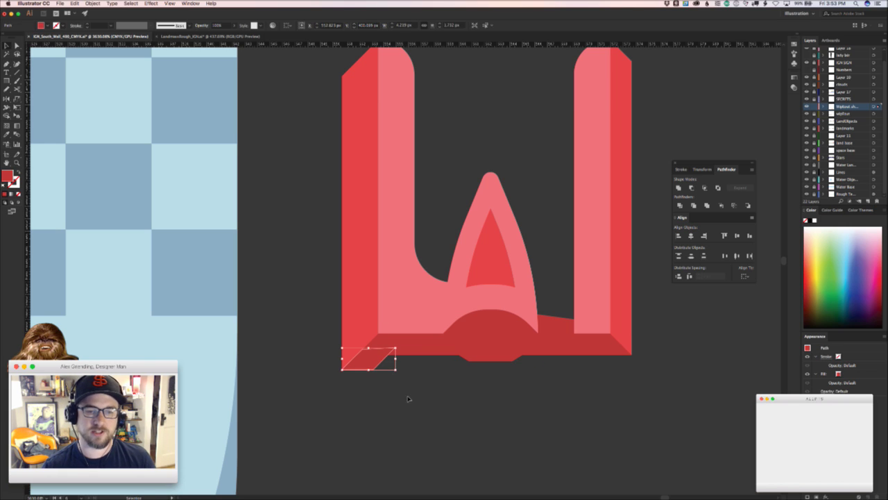
left_click(410, 396)
key("z")
left_click_drag(411, 397, 296, 423)
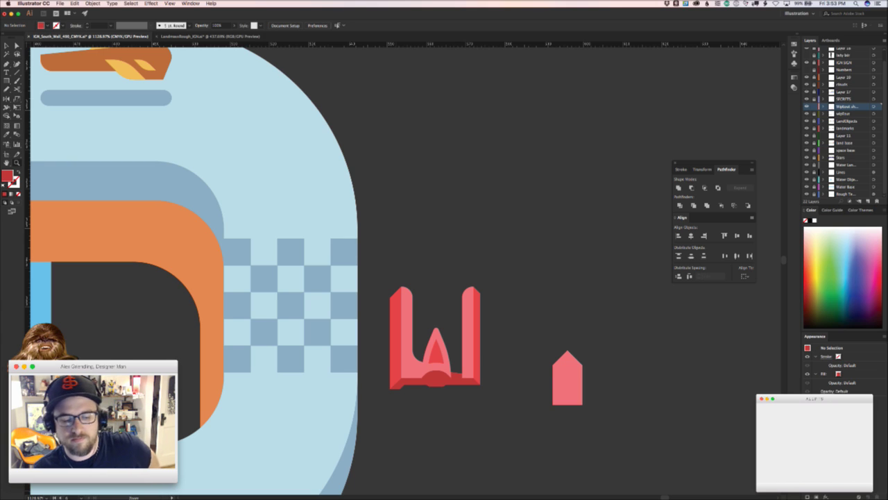
- Switch to Chrome and open the sculptor's portfolio website in a new tab
key("super+Tab")
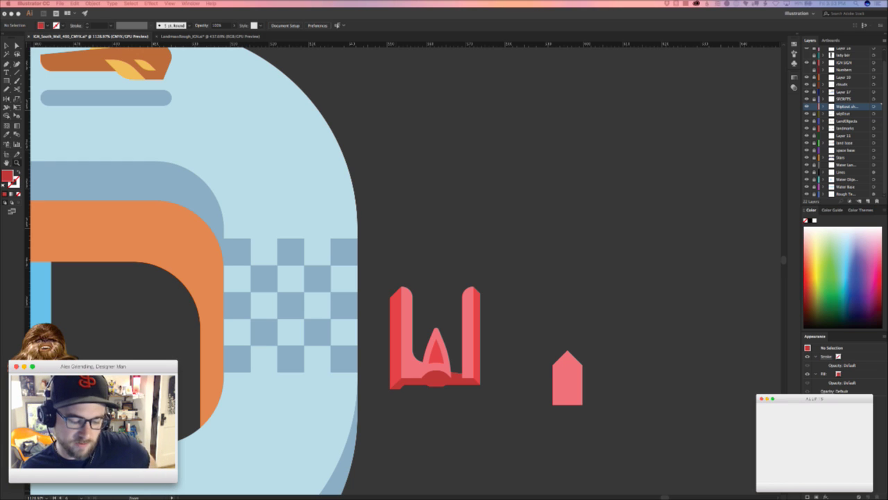
key("super+Tab")
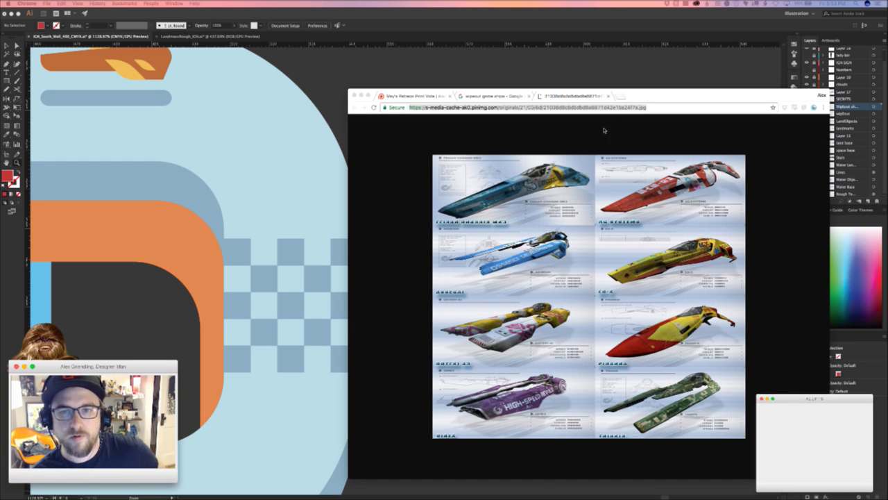
left_click(621, 95)
type("rich")
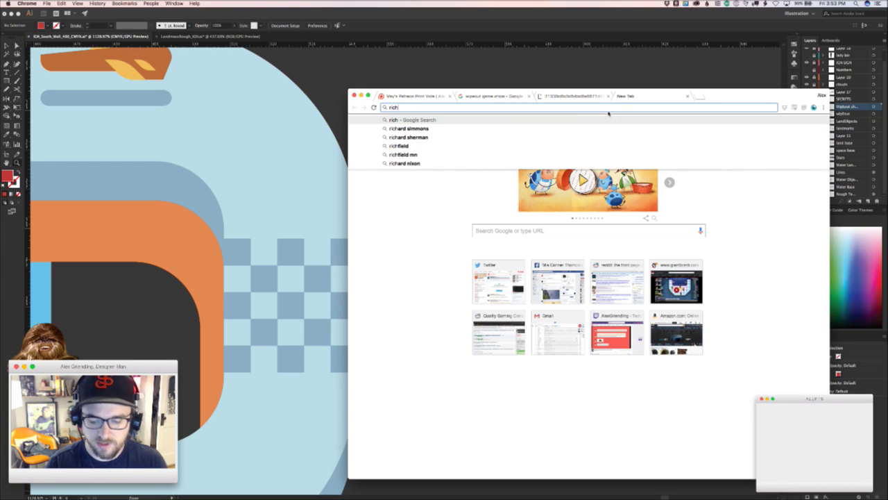
type("griendling.com")
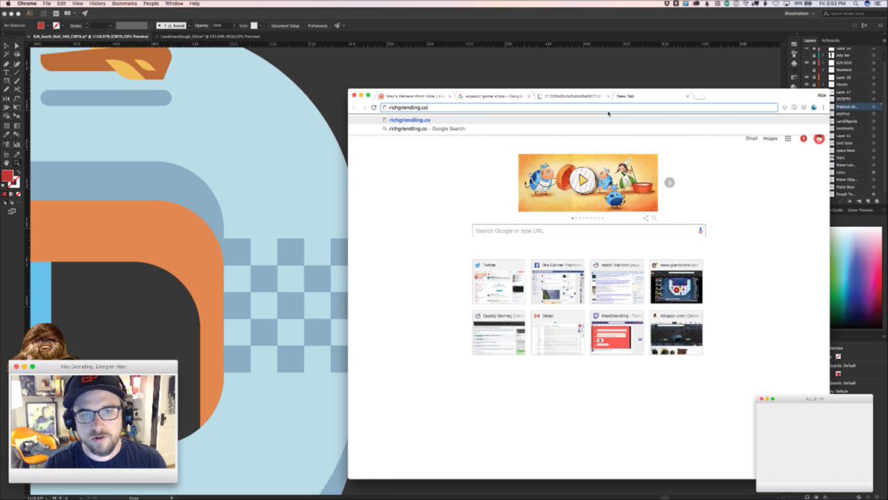
key("Return")
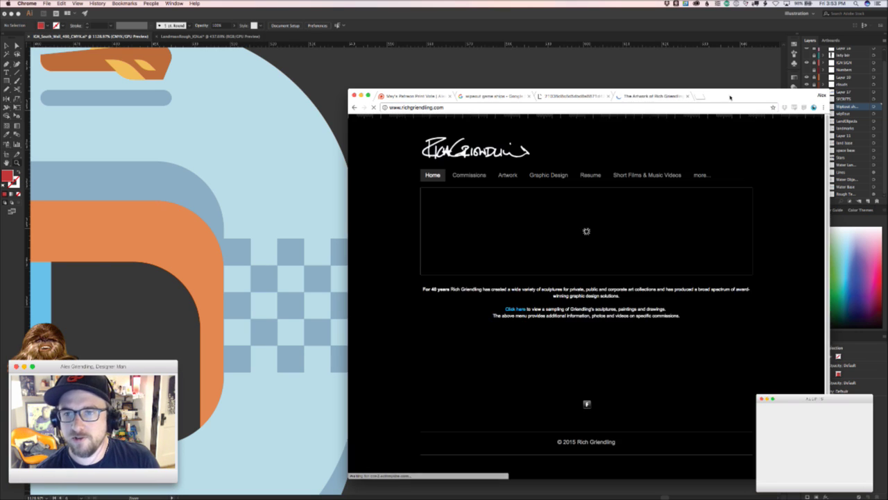
- Enlarge the browser window and view the Veterans Tribute page from Sculpture Commissions 2000-2012
left_click_drag(730, 97, 492, 44)
left_click_drag(590, 431, 784, 497)
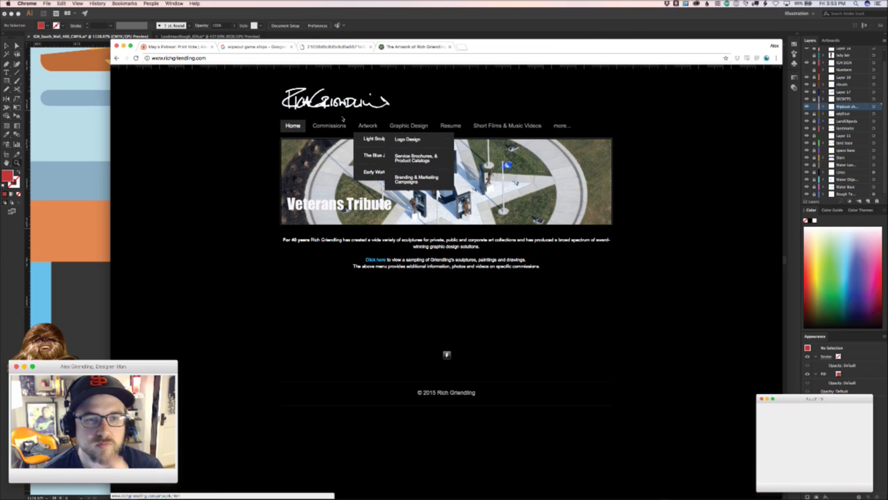
mouse_move(322, 131)
mouse_move(341, 143)
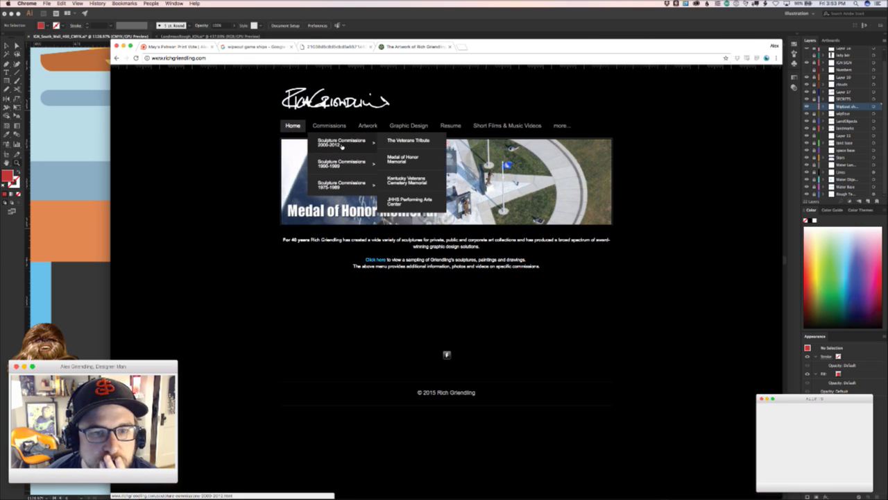
left_click(412, 140)
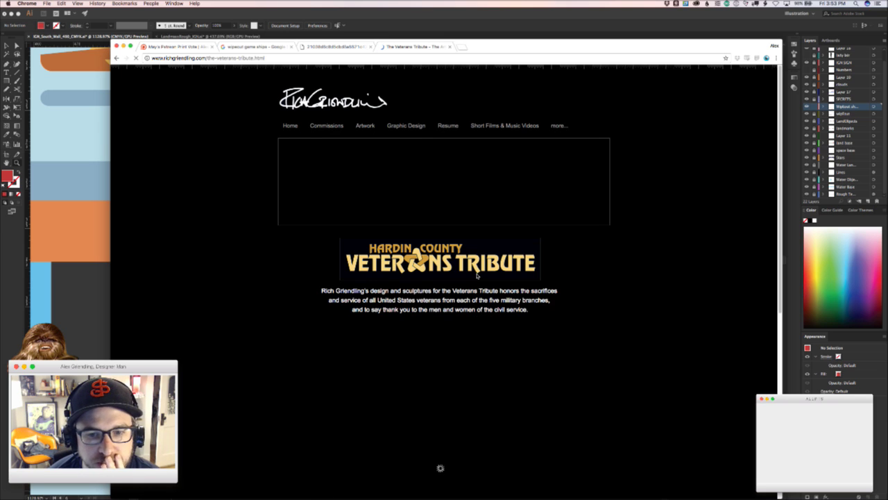
scroll(555, 377, "down", 2)
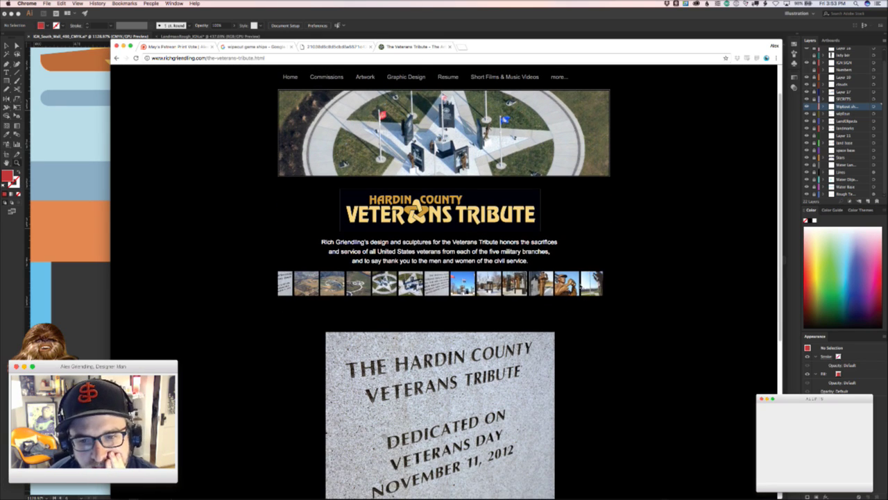
- Open the Veterans Tribute gallery photo of the memorial with its flags and enlarge the page for a closer view
left_click(417, 290)
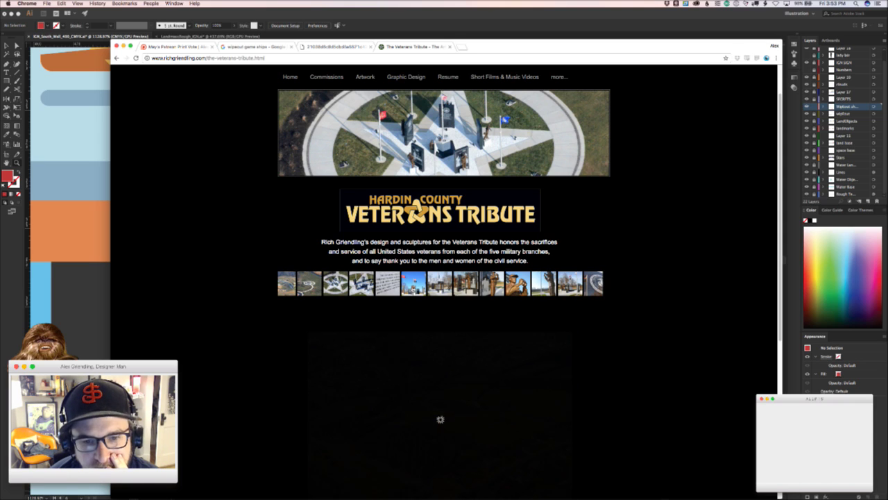
scroll(623, 278, "down", 1)
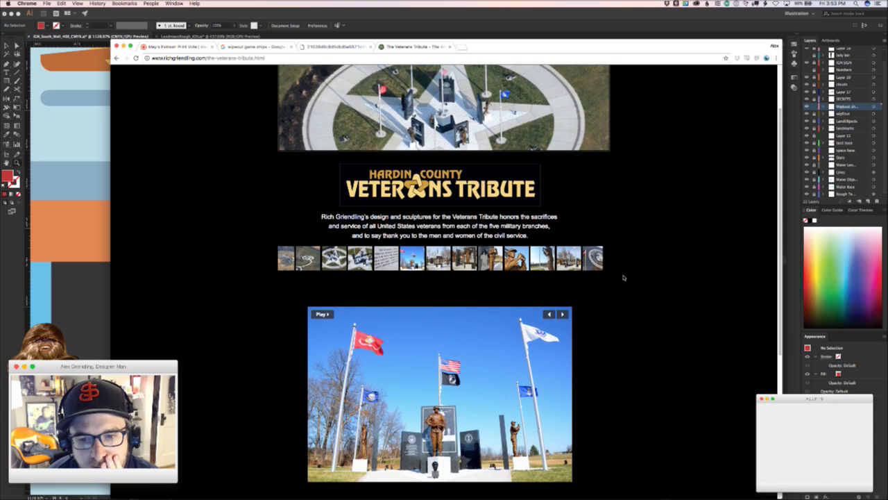
scroll(464, 300, "down", 3)
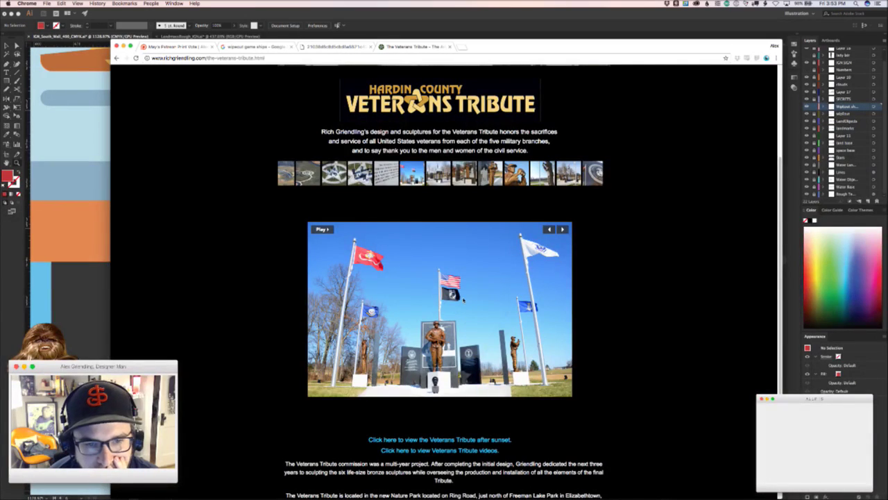
scroll(495, 286, "down", 3)
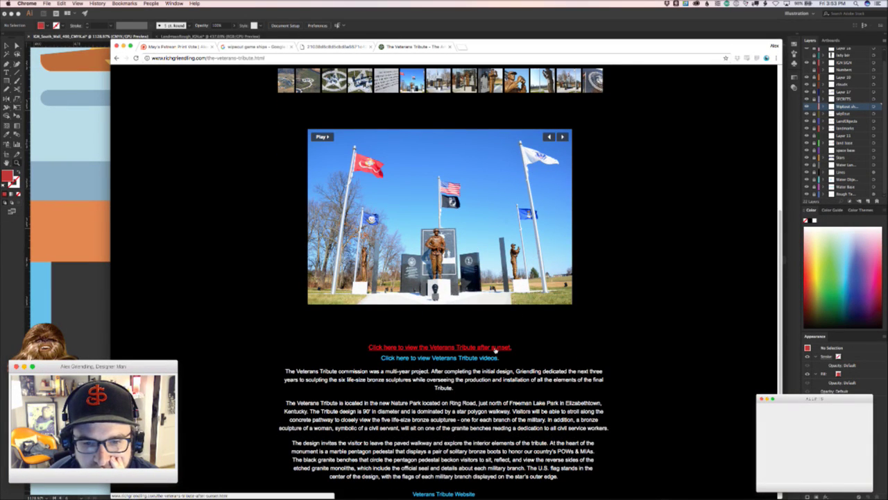
key("super+equal")
key("super+equal")
key("super+equal")
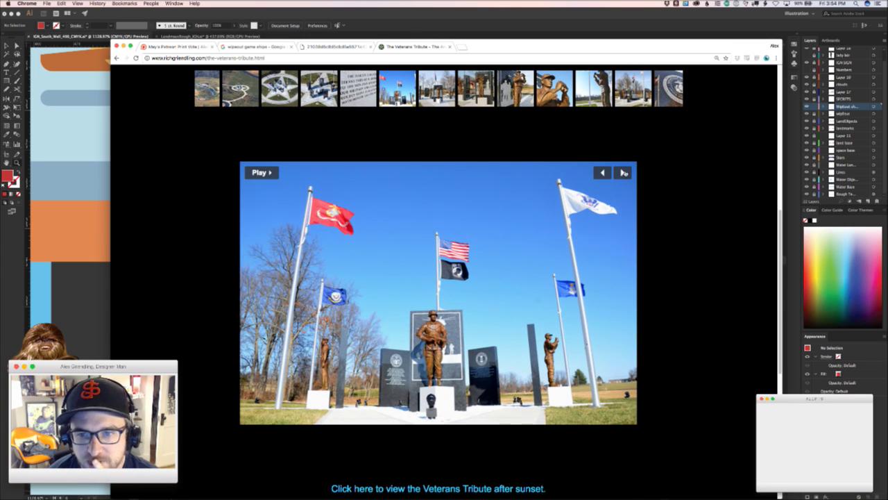
- Advance through the following gallery photos to examine the bronze soldier sculptures, including the figure holding binoculars
left_click(623, 173)
left_click(623, 173)
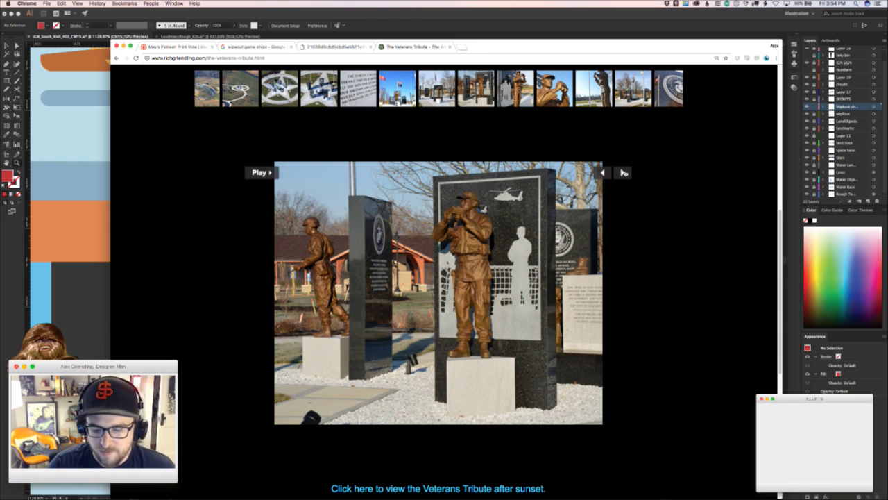
left_click(623, 173)
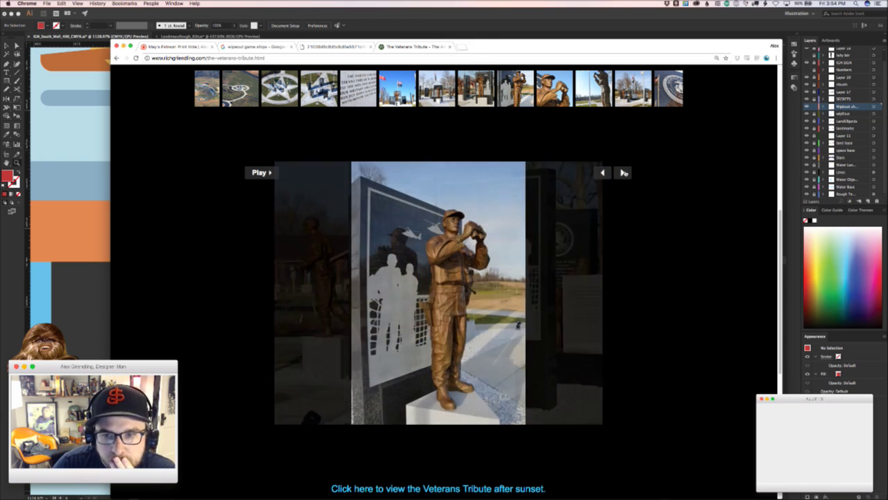
left_click(623, 172)
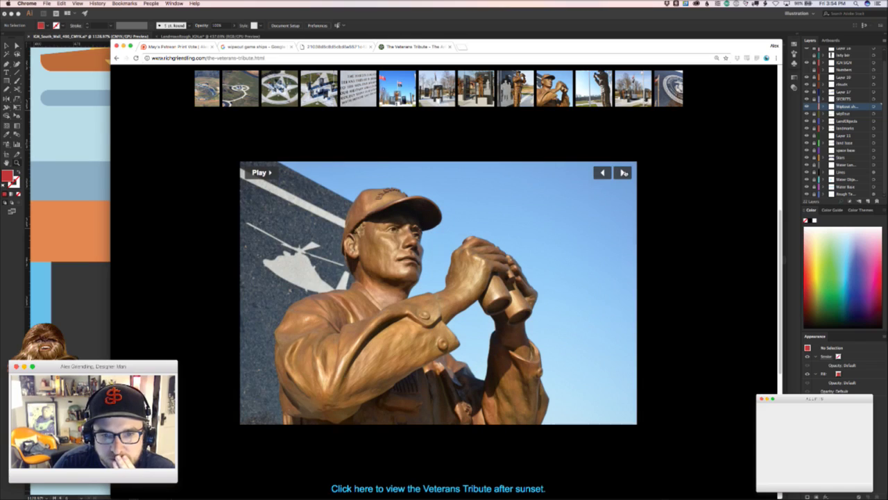
left_click(623, 173)
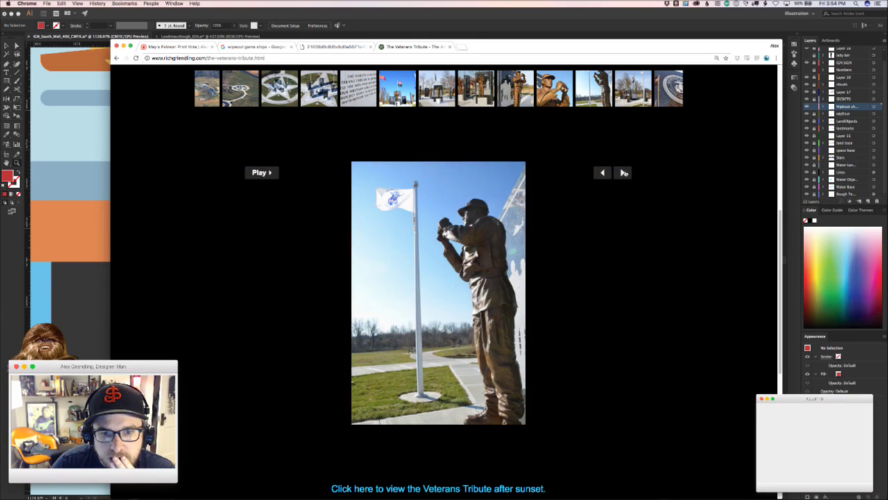
- View the next photos in the Veterans Tribute gallery and return to the start of the page
left_click(623, 172)
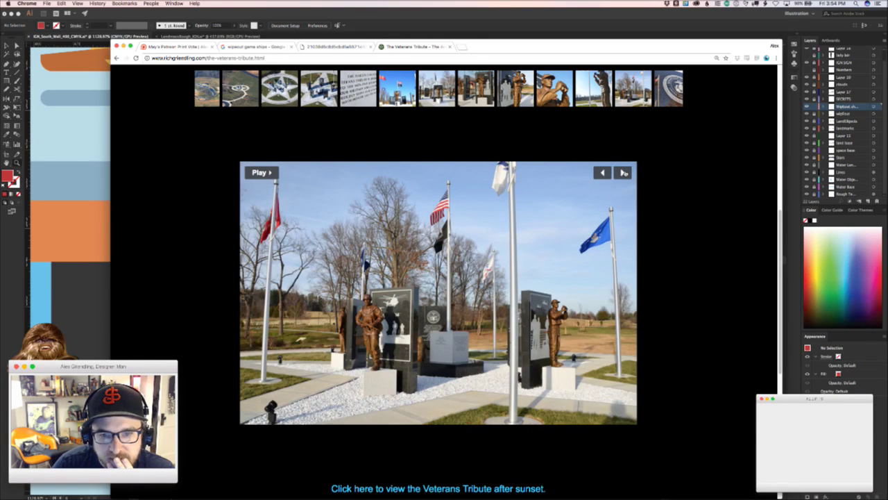
left_click(623, 173)
left_click(481, 141)
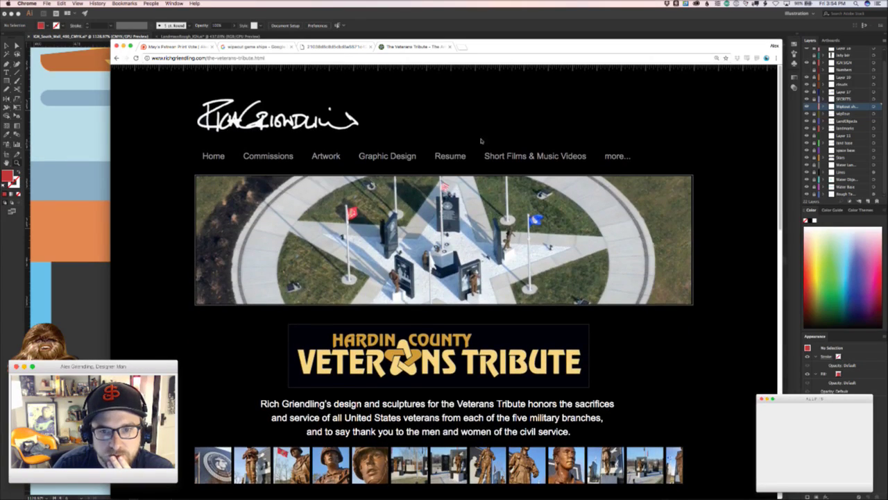
- Open the Light Sculptures page from the artwork section and bring its photo gallery into view
mouse_move(329, 161)
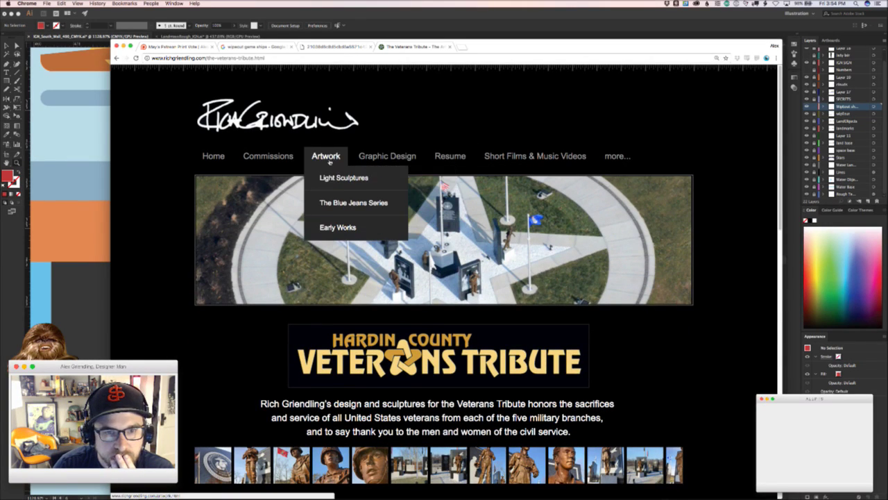
left_click(378, 177)
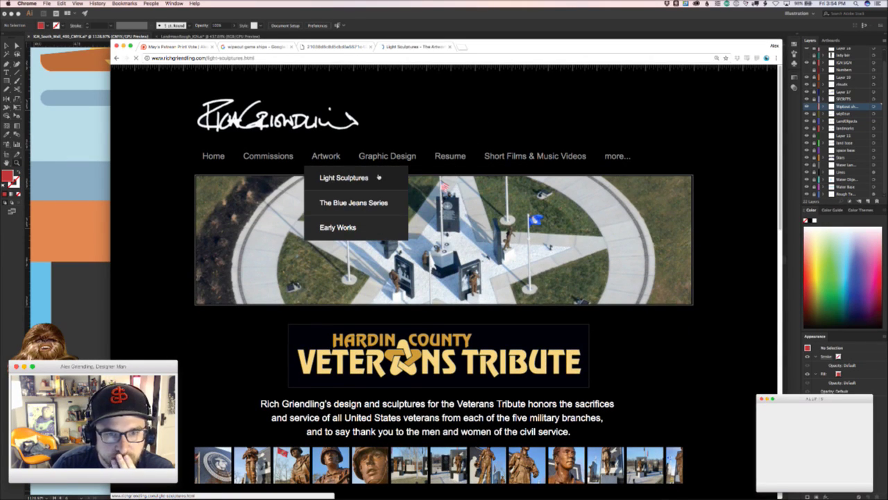
scroll(511, 280, "down", 2)
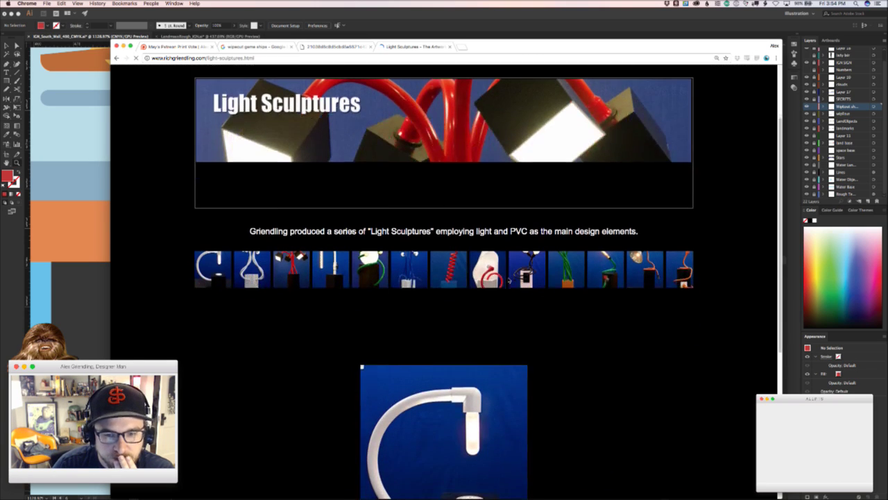
scroll(510, 280, "down", 5)
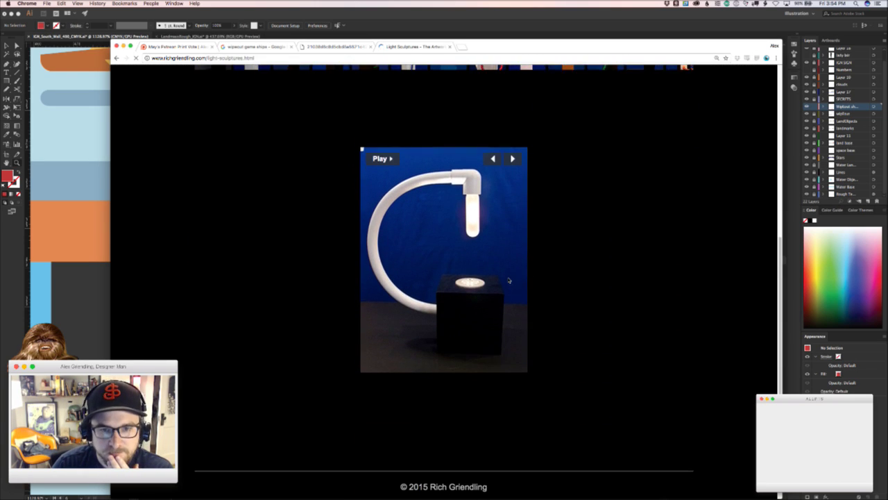
scroll(510, 264, "up", 1)
- Examine the successive lamp photos in the Light Sculptures gallery one after another
left_click(513, 184)
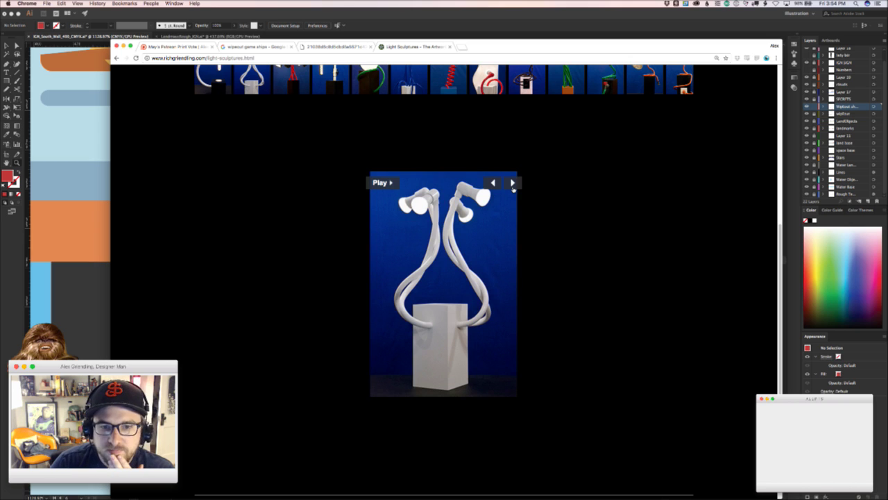
left_click(513, 184)
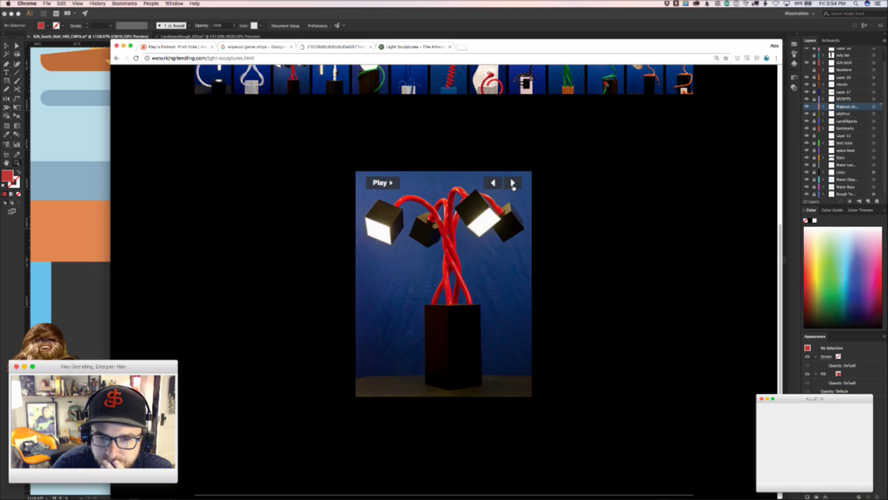
left_click(513, 184)
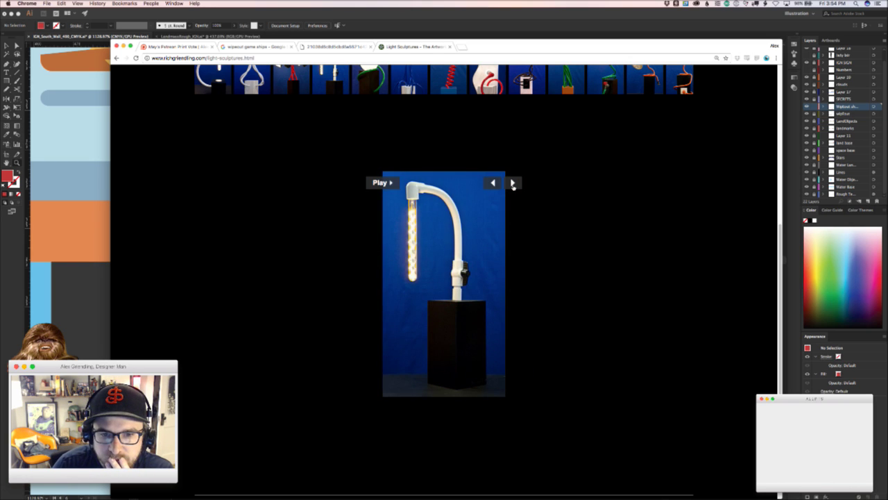
left_click(513, 184)
left_click(513, 184)
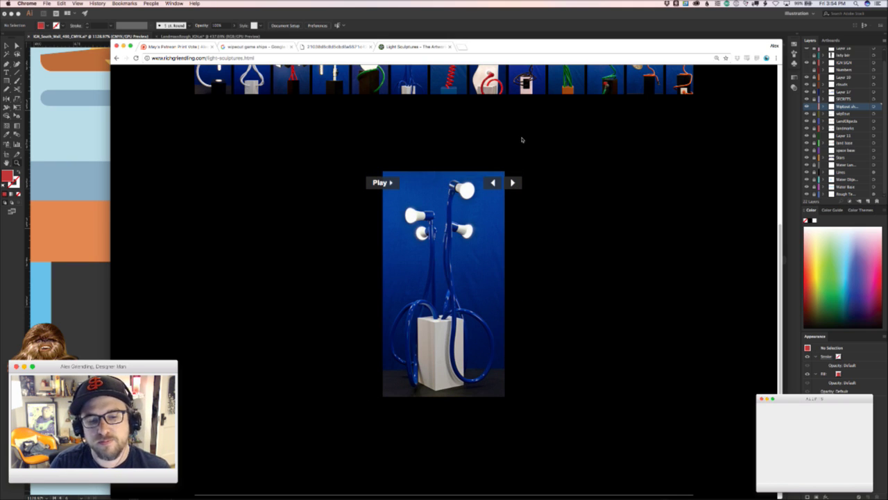
left_click(513, 183)
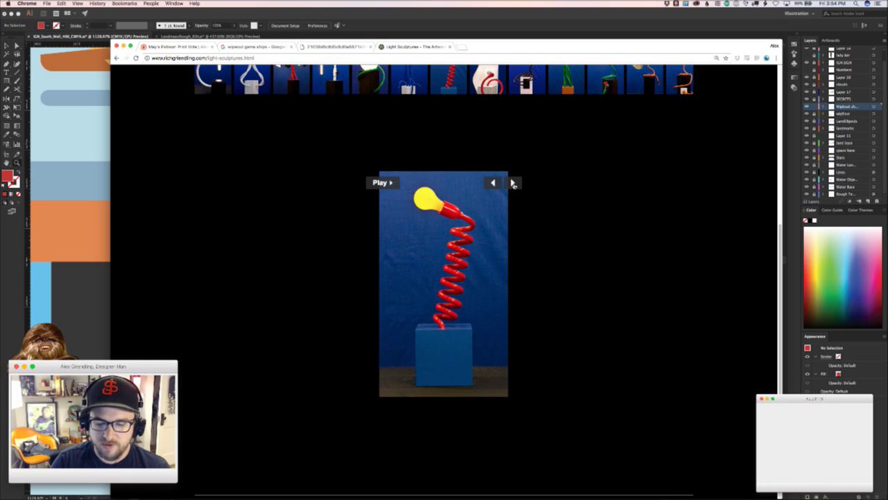
left_click(513, 184)
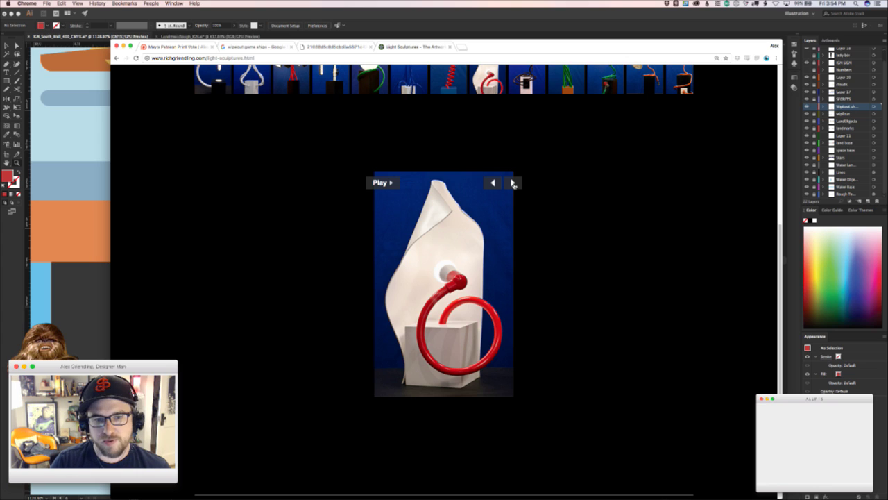
left_click(513, 183)
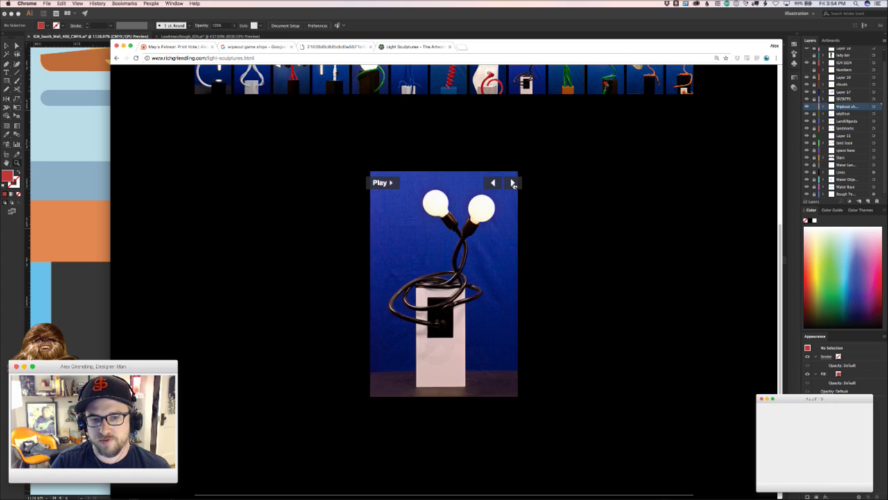
left_click(513, 183)
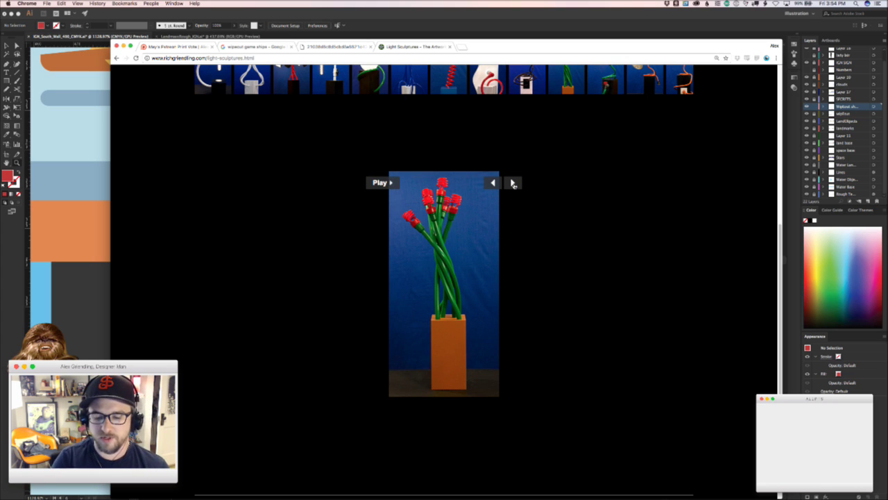
left_click(513, 183)
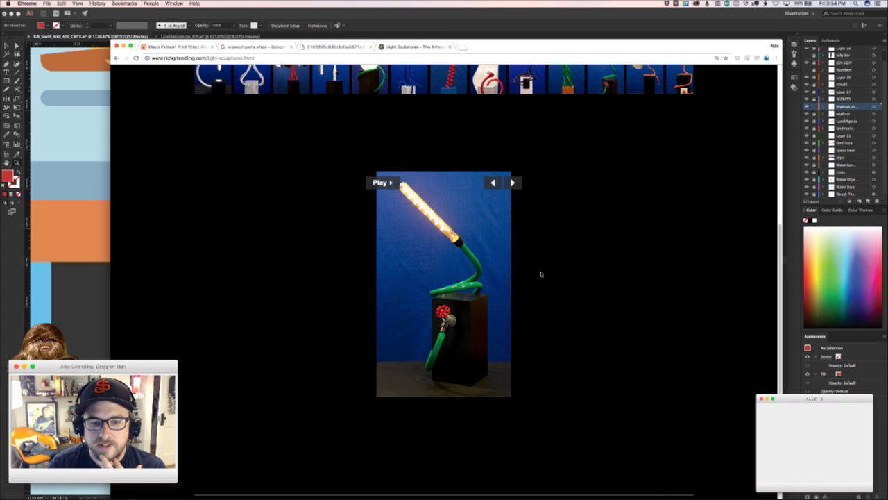
left_click(513, 182)
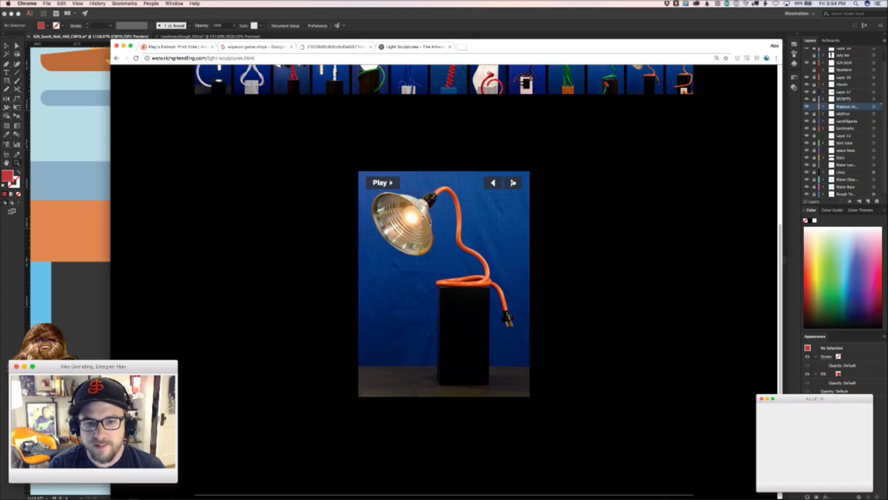
left_click(513, 183)
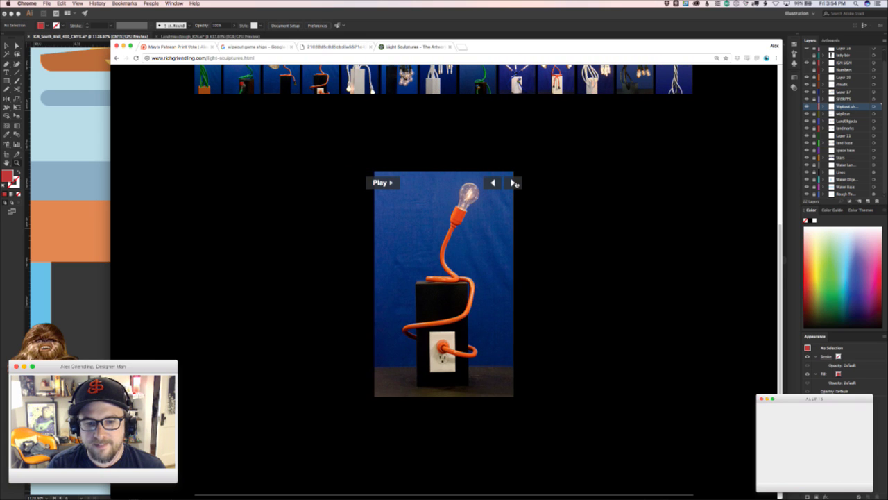
left_click(513, 182)
- Open the Early Works page from the artwork section and look at its gallery of illustrations
scroll(514, 182, "up", 5)
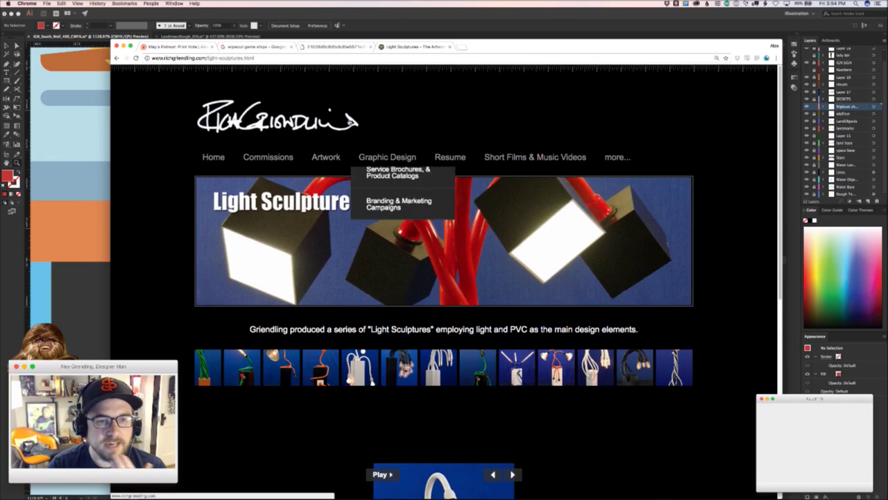
mouse_move(322, 164)
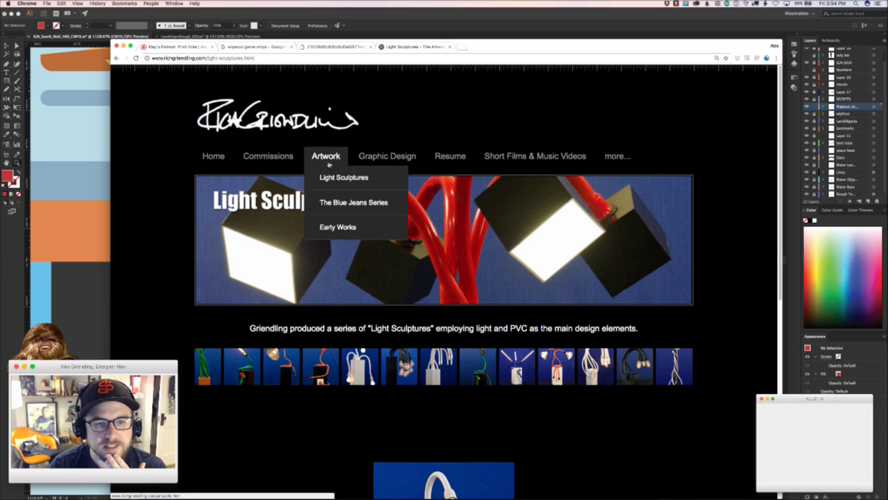
left_click(335, 224)
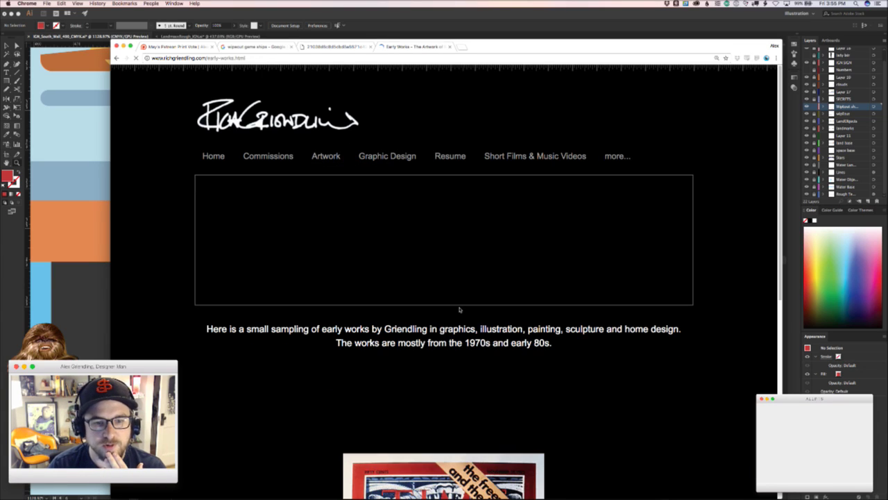
scroll(459, 309, "down", 5)
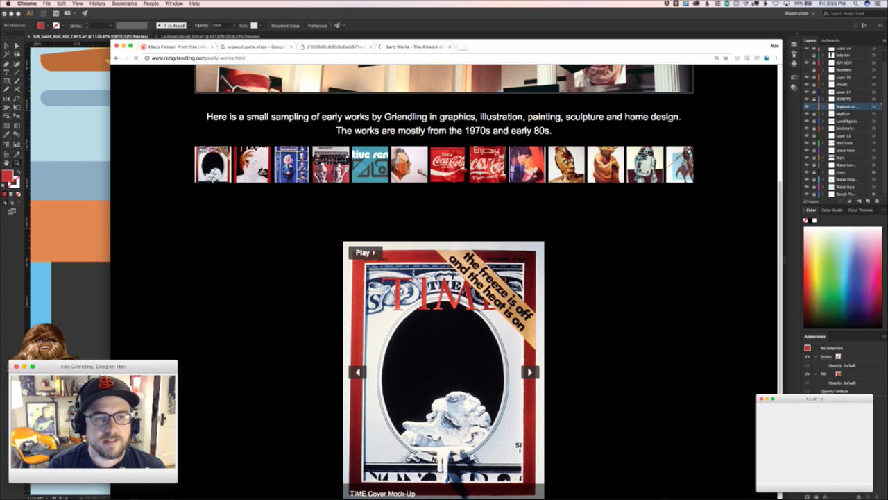
scroll(267, 276, "down", 1)
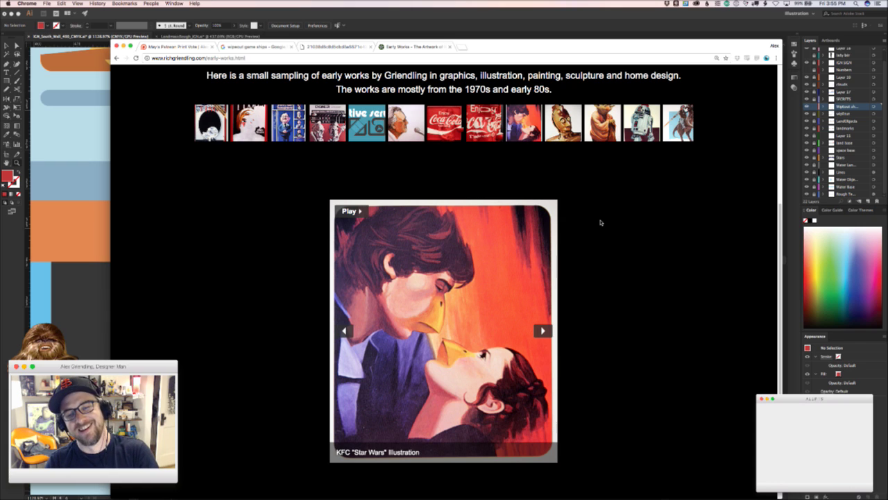
- Browse further along the Early Works thumbnails and compare the two Home/Studio Design photos of the white slanted house
mouse_move(692, 131)
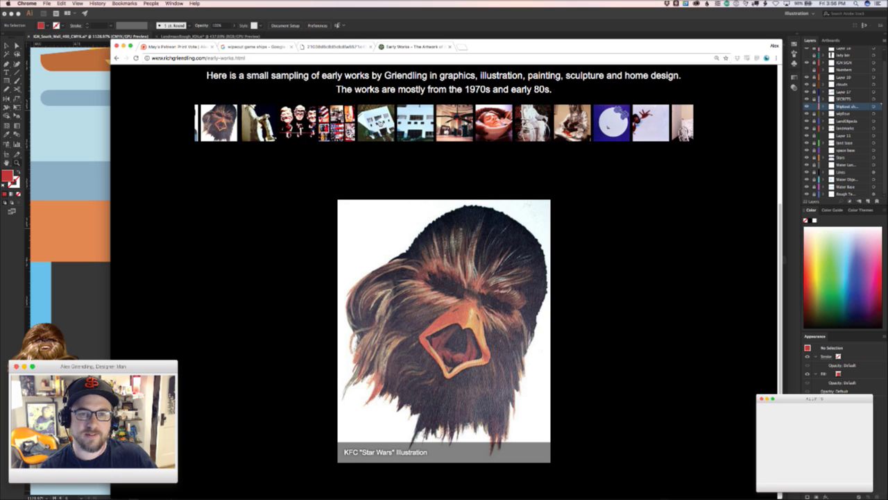
left_click(381, 124)
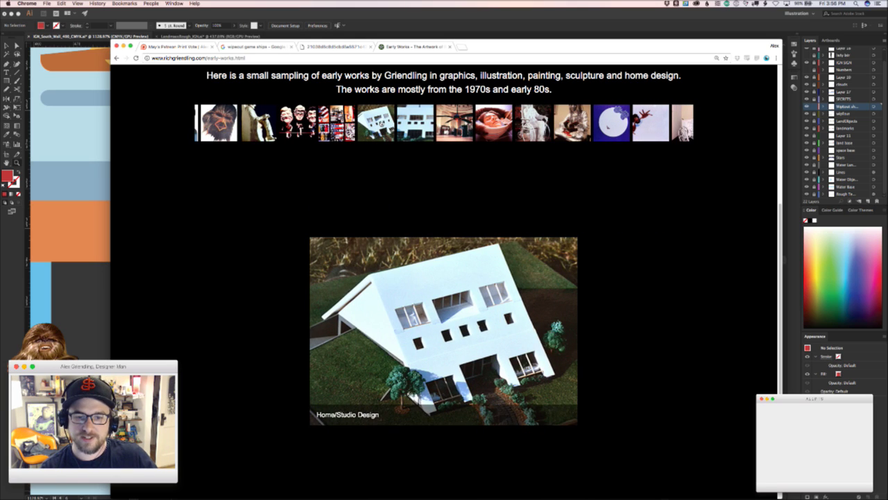
left_click(414, 123)
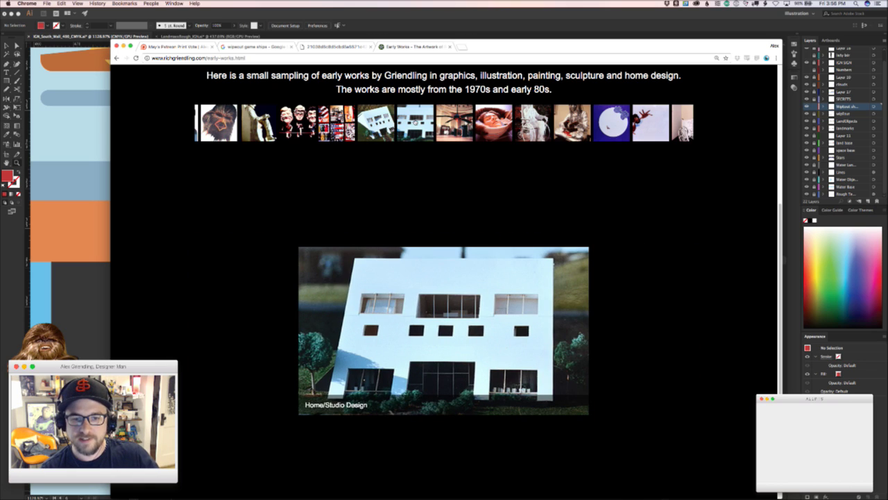
left_click(377, 126)
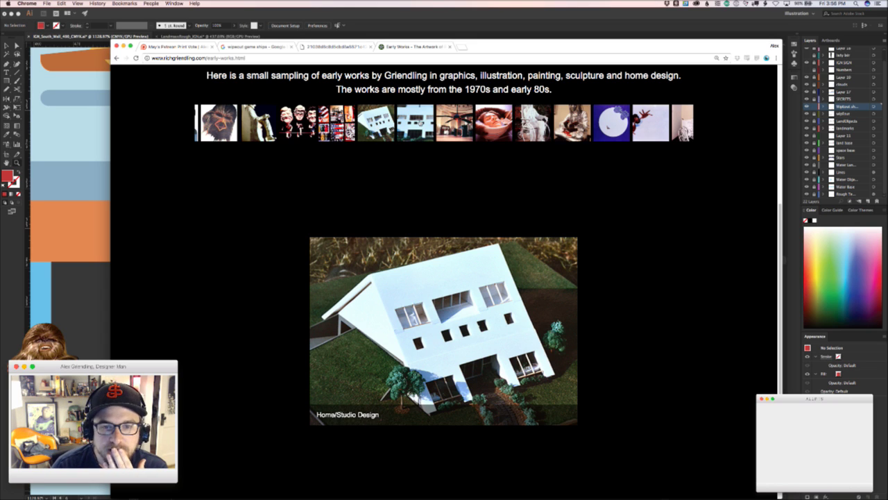
- View the Actor's Theater Exhibit, 1980 photo, "Waiter, There's a Face in My Soup" and the moon picture among the Early Works
left_click(465, 126)
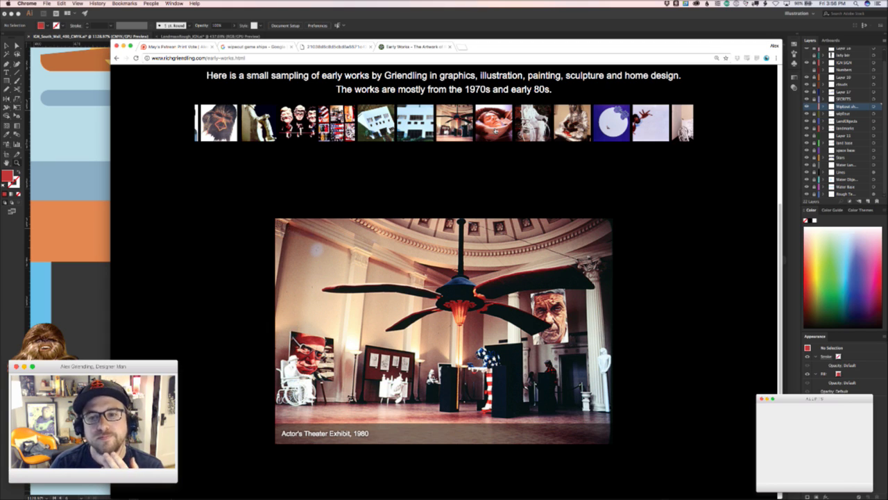
left_click(495, 122)
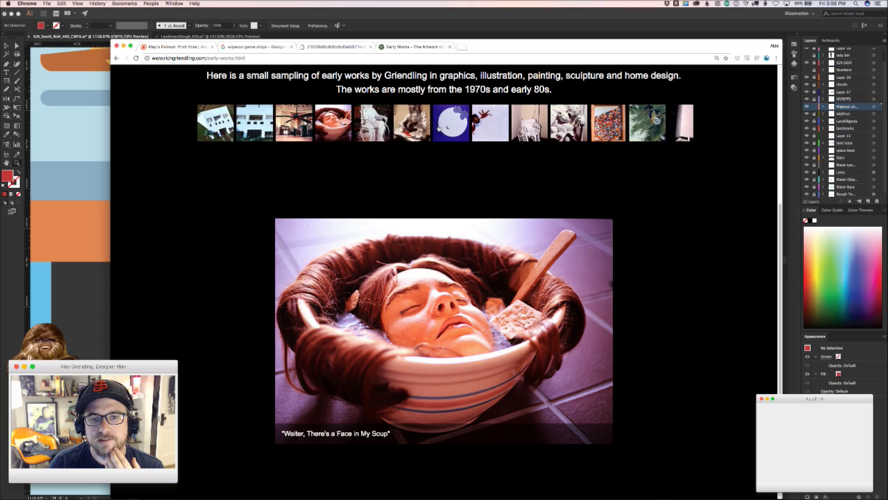
left_click(448, 127)
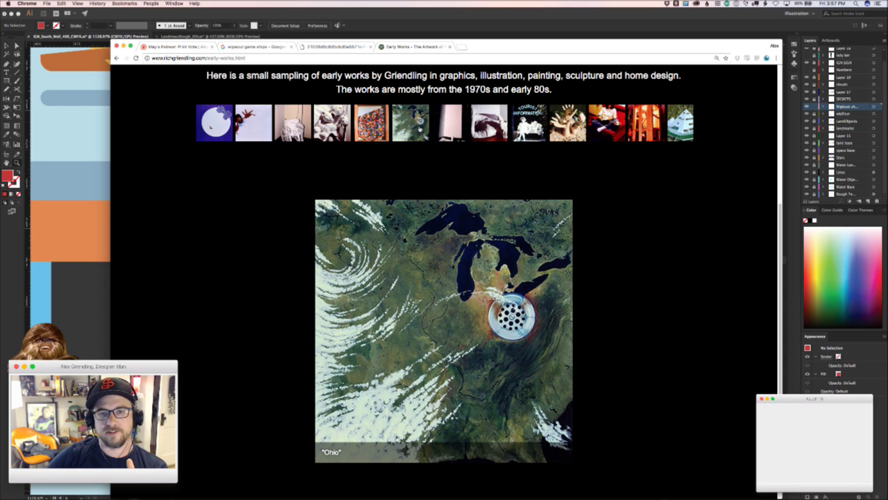
- Examine the Home/Studio Design 2 pyramid model photos, including its exterior, overhead, interior and first floor views
mouse_move(686, 138)
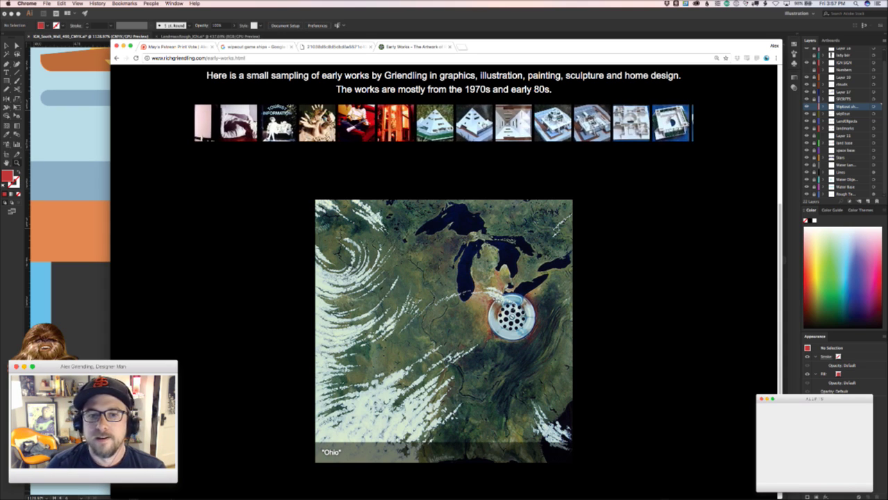
left_click(448, 128)
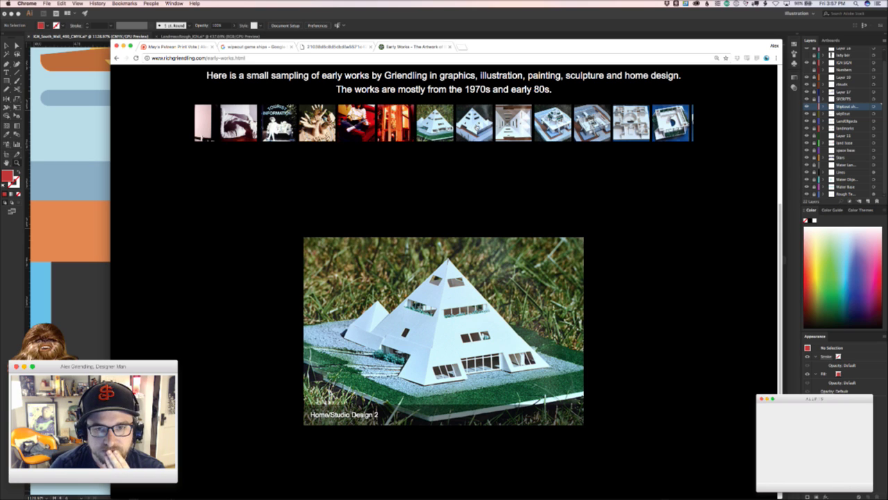
left_click(472, 127)
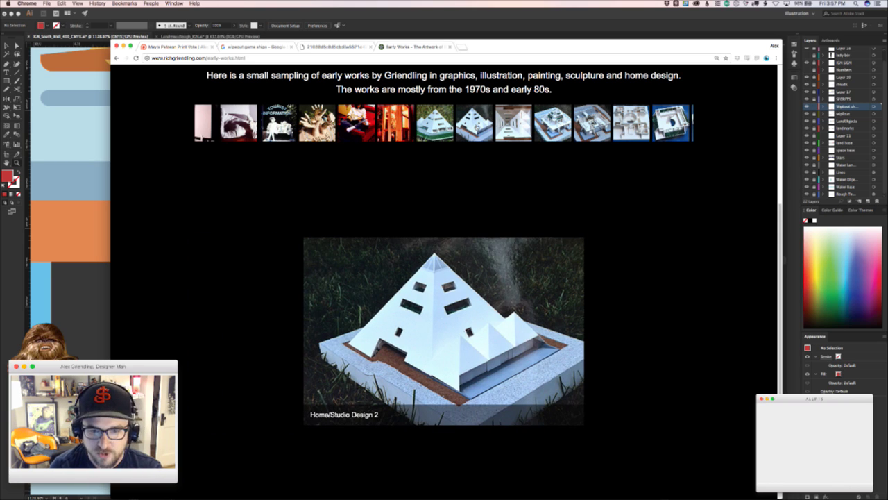
left_click(510, 132)
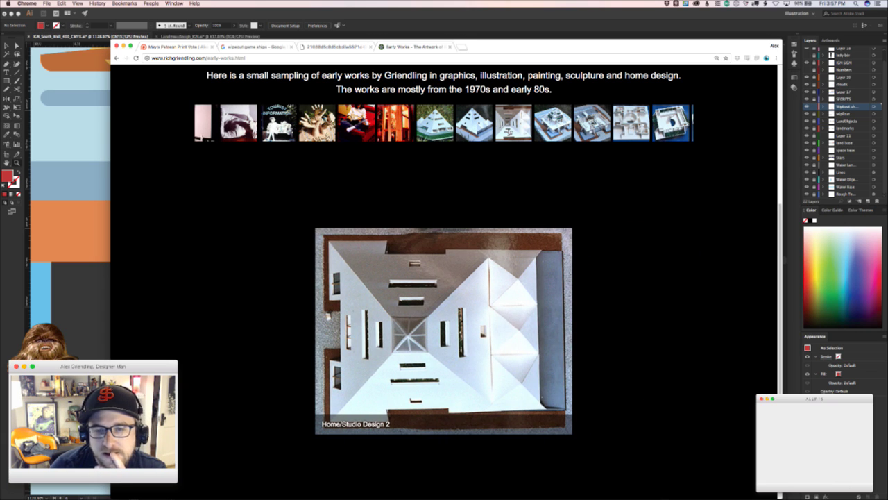
left_click(544, 129)
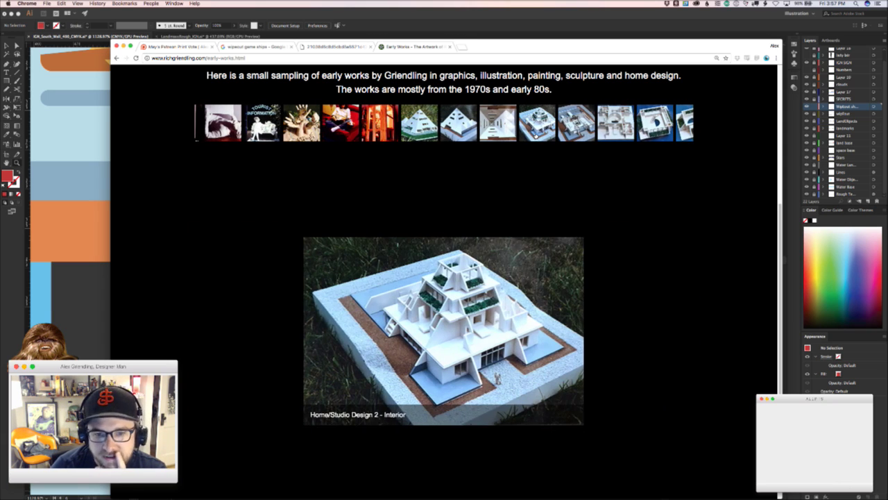
left_click(565, 127)
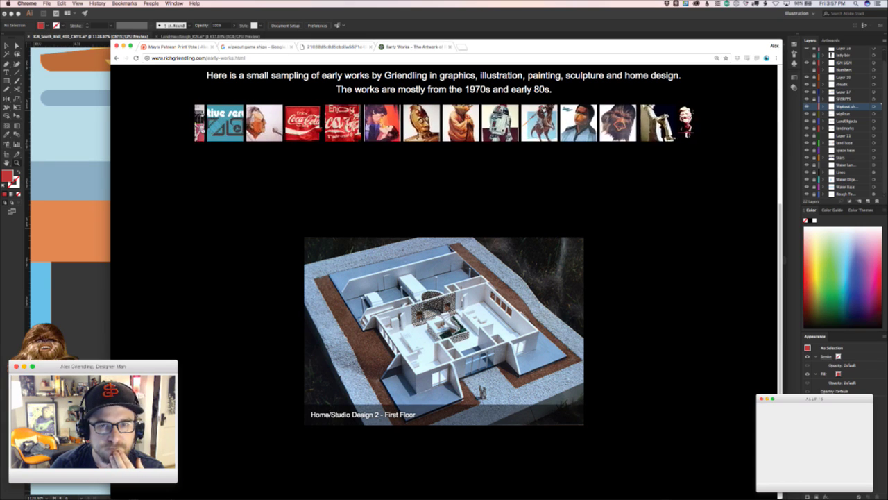
- Open the Logo Design page from the graphic design section and look over its banner of company logos
scroll(280, 240, "down", 3)
scroll(280, 241, "up", 5)
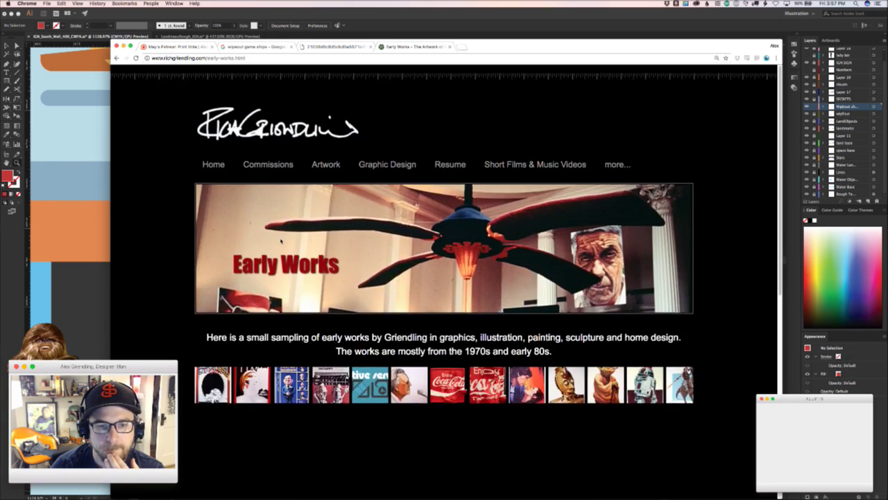
mouse_move(315, 156)
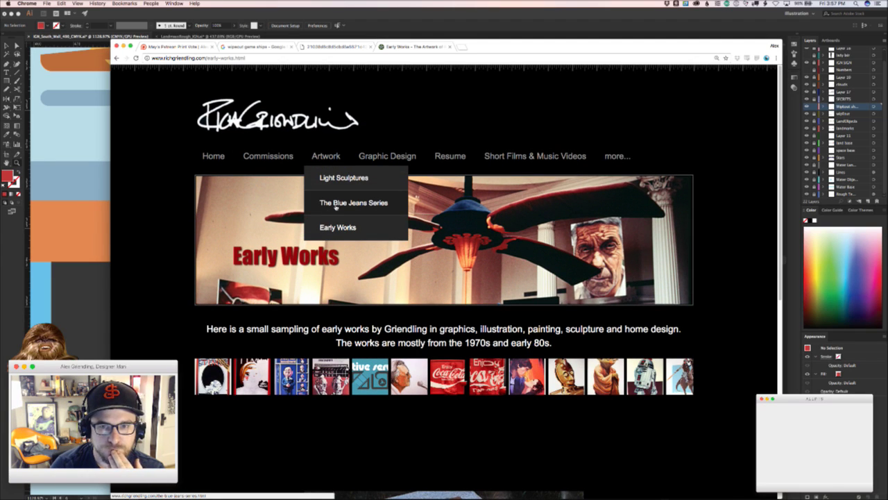
mouse_move(386, 155)
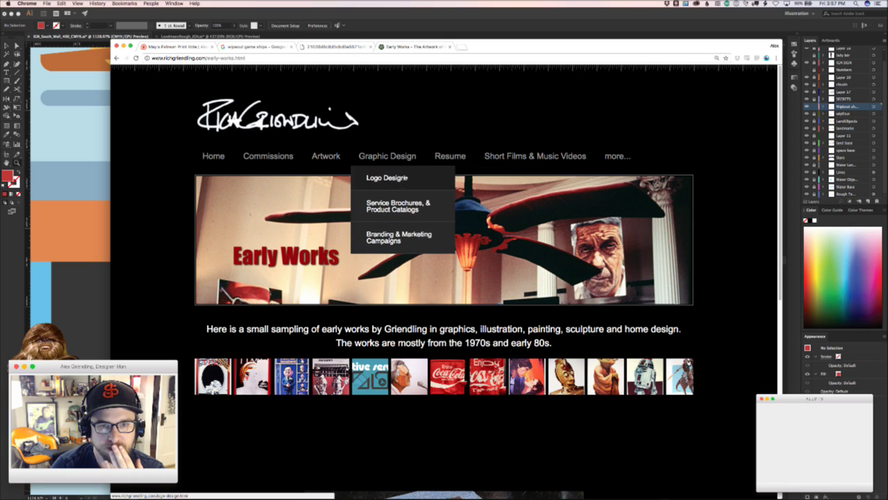
left_click(415, 179)
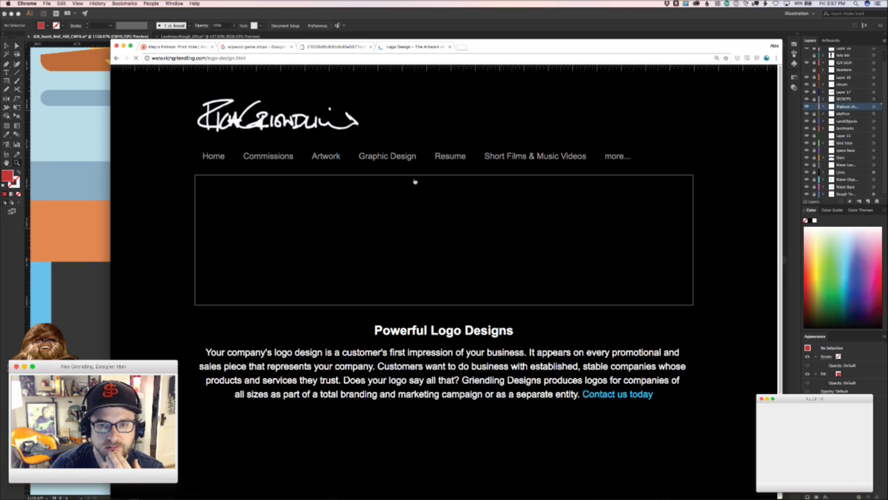
scroll(519, 275, "down", 5)
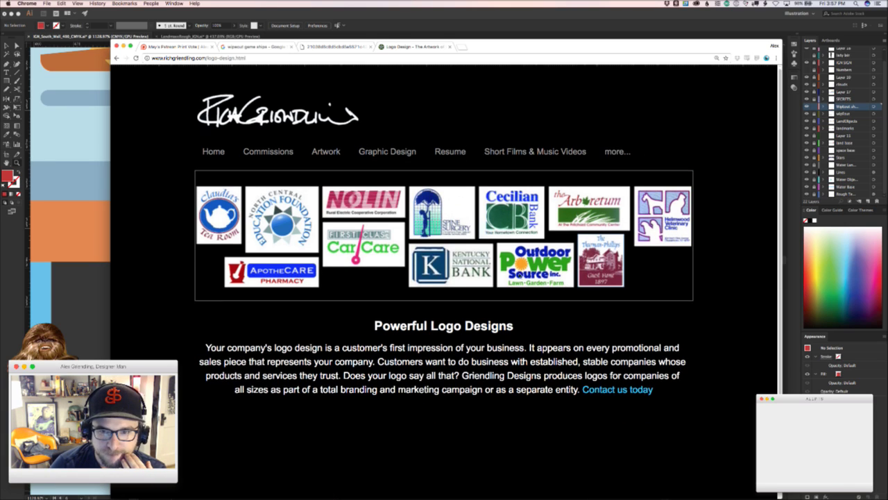
scroll(520, 275, "up", 3)
scroll(520, 276, "up", 1)
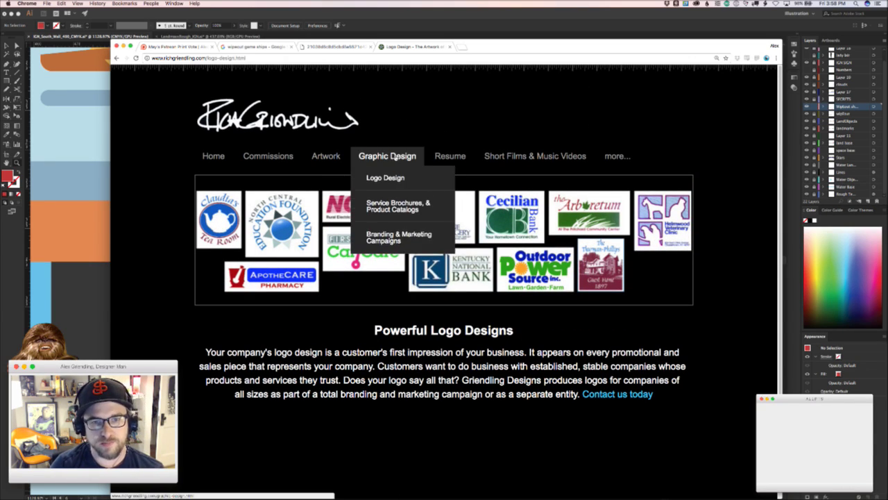
- Open the artist's Bio page from the resume section and skim the biography text
mouse_move(457, 167)
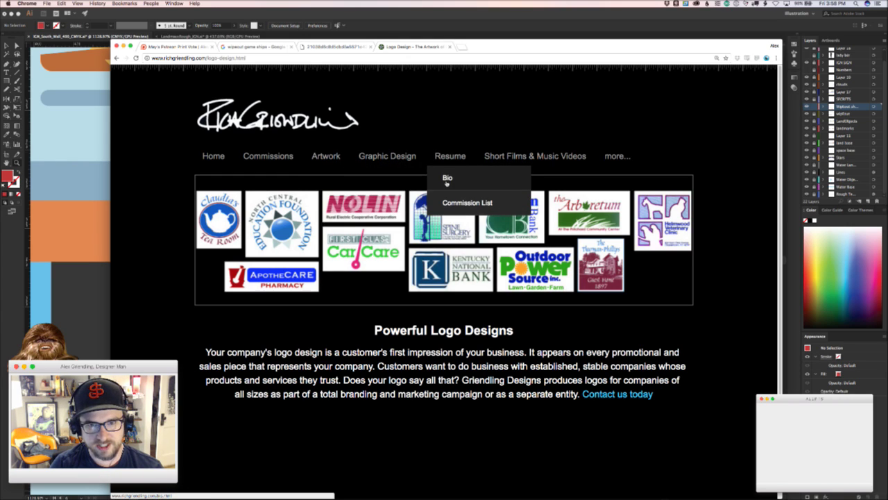
left_click(448, 175)
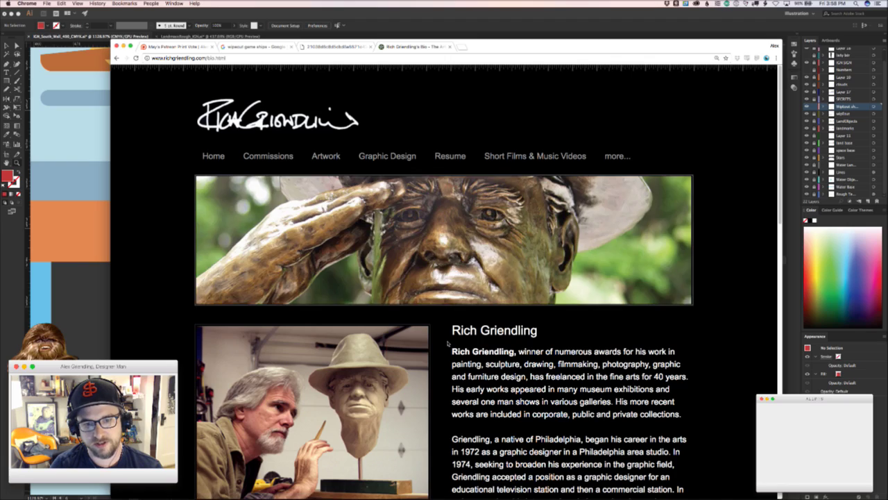
scroll(448, 343, "down", 5)
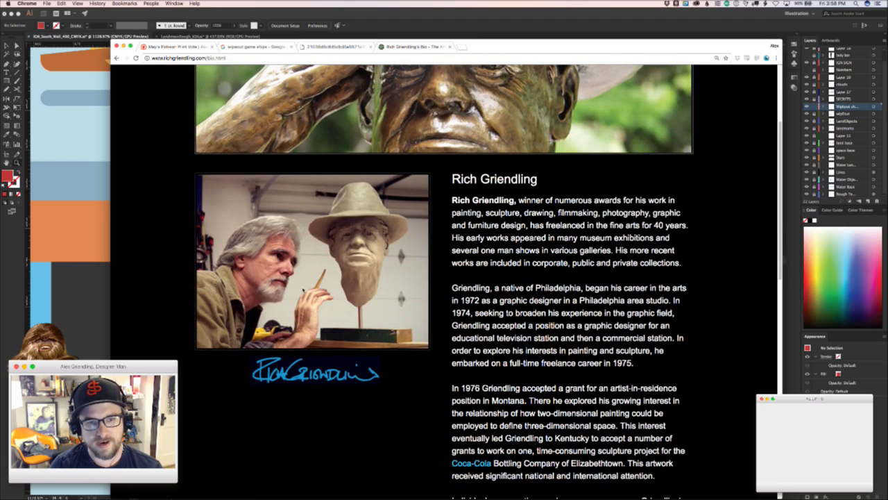
scroll(304, 292, "up", 3)
scroll(399, 233, "down", 3)
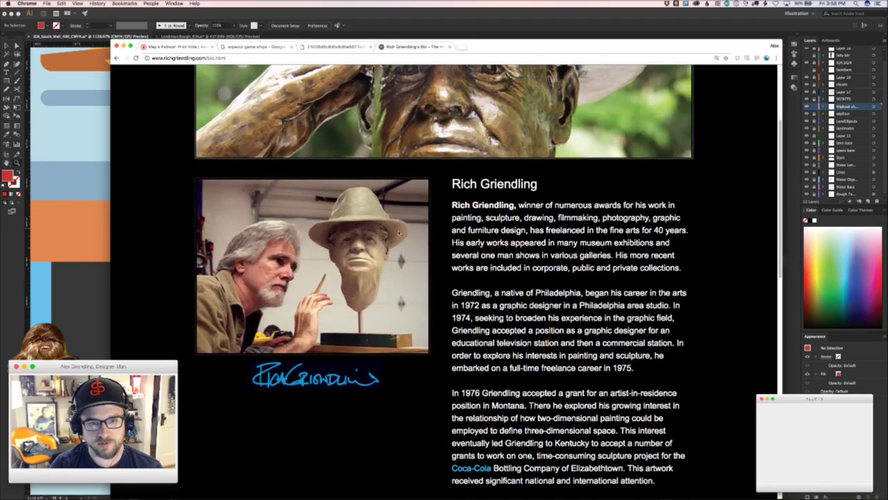
scroll(479, 301, "down", 5)
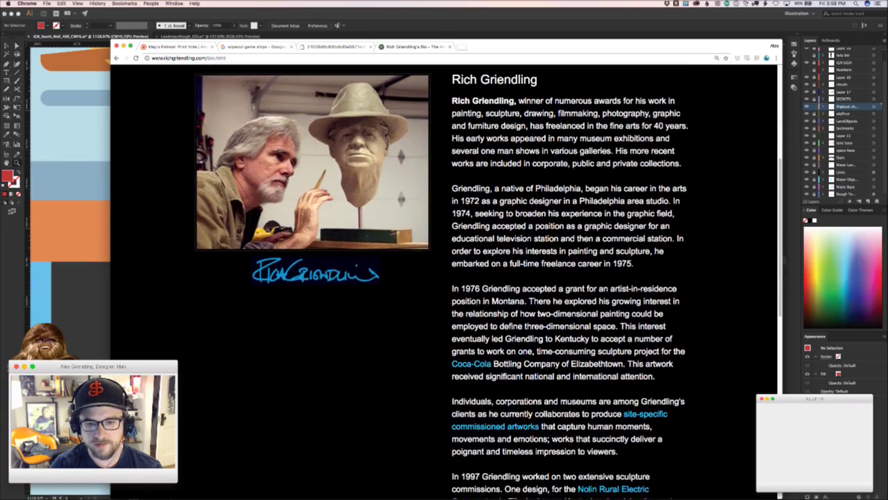
scroll(478, 301, "down", 10)
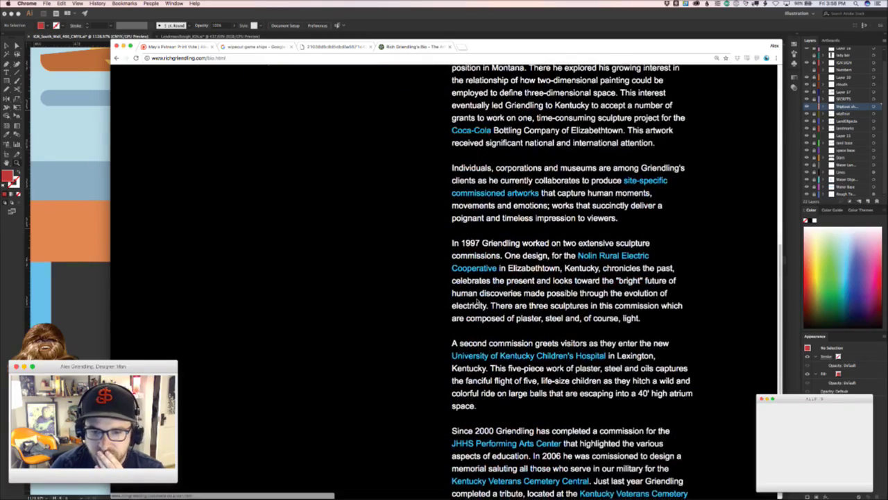
scroll(477, 299, "down", 3)
scroll(478, 299, "up", 20)
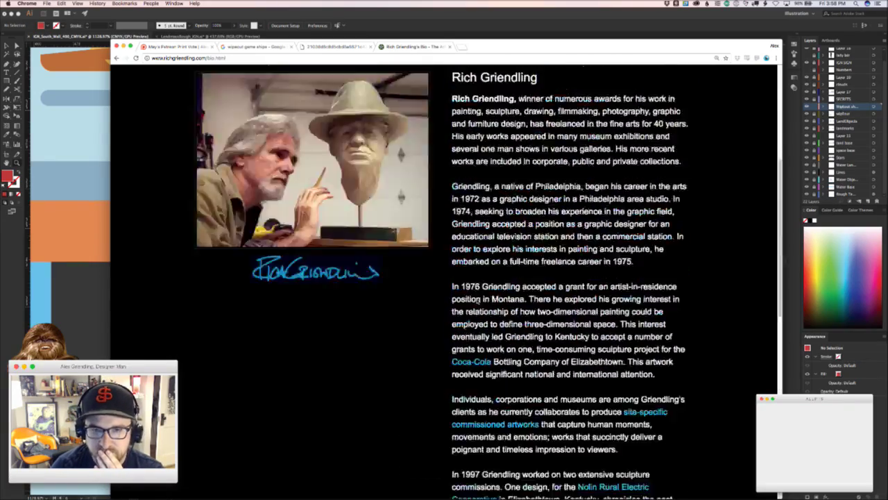
- Open the Contact Us page and follow its house photo to the Home/Studio Design gallery
mouse_move(618, 164)
left_click(617, 204)
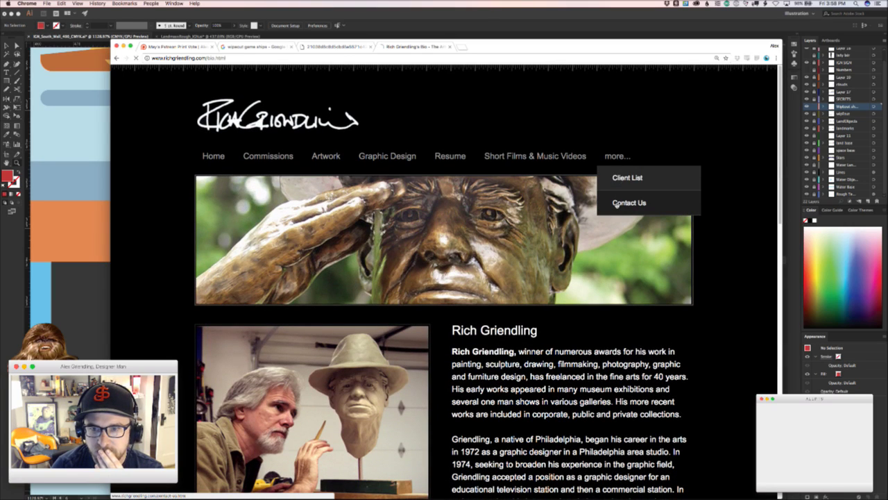
left_click(614, 206)
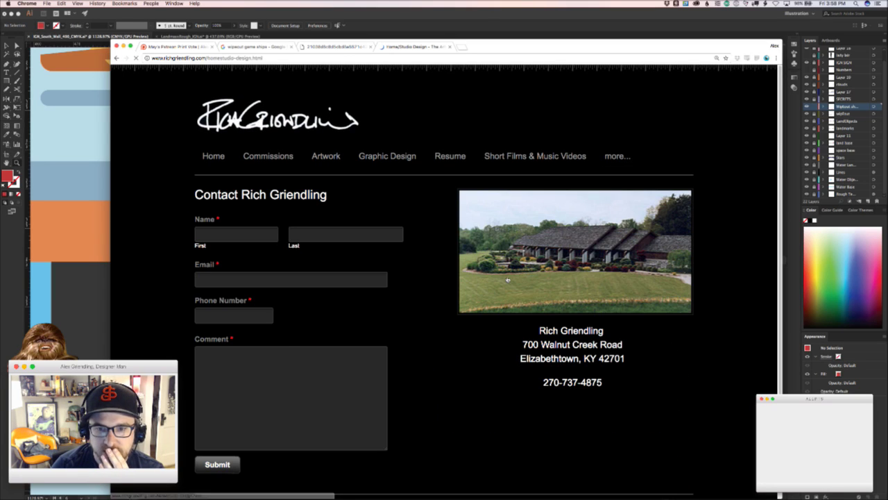
scroll(510, 275, "down", 8)
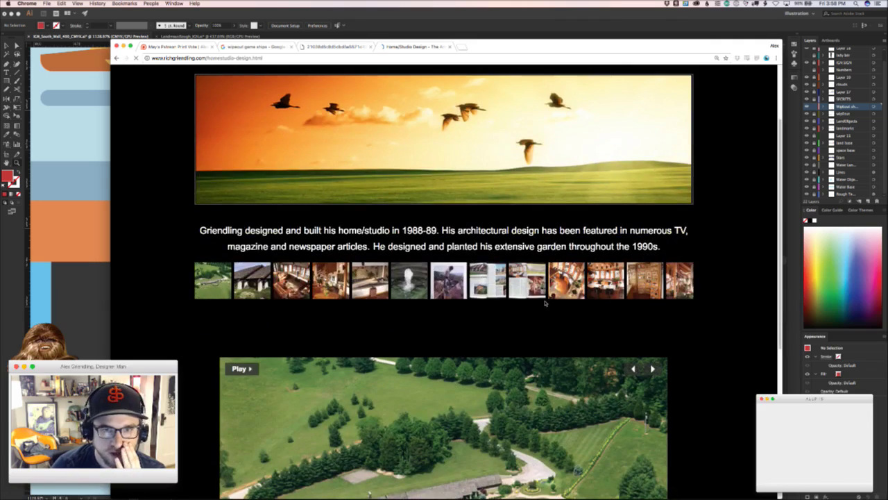
scroll(382, 411, "up", 2)
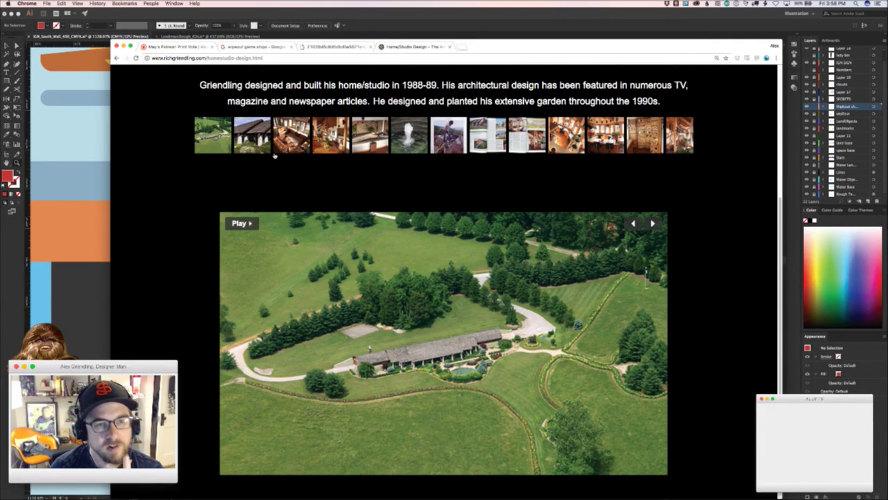
- View the Home/Studio Design photos of the shingled exterior, the living room, the dining area and the water fountain
left_click(255, 141)
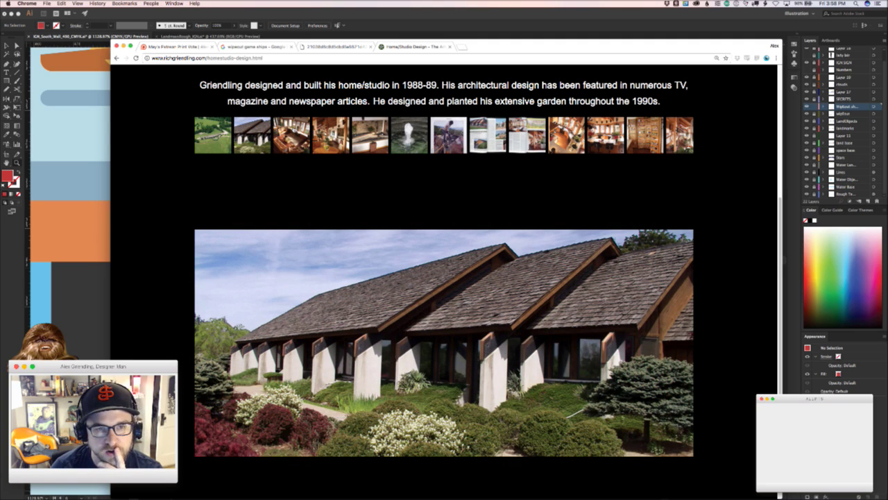
mouse_move(441, 277)
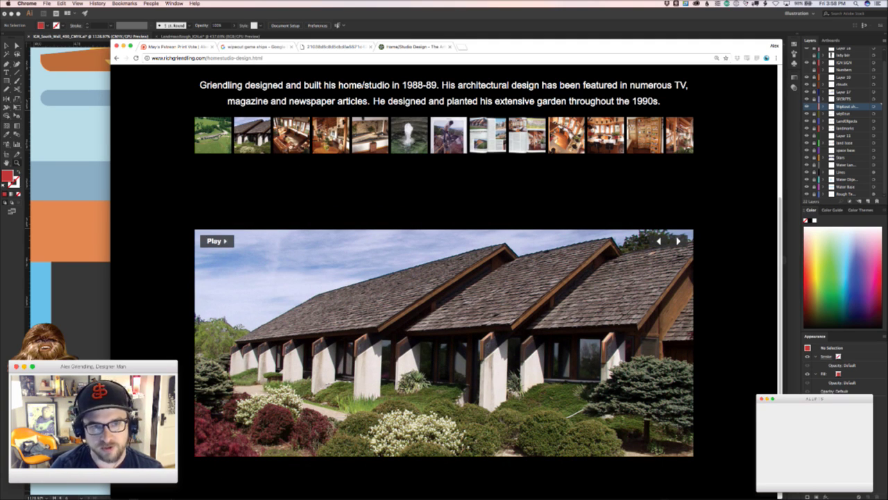
left_click(288, 138)
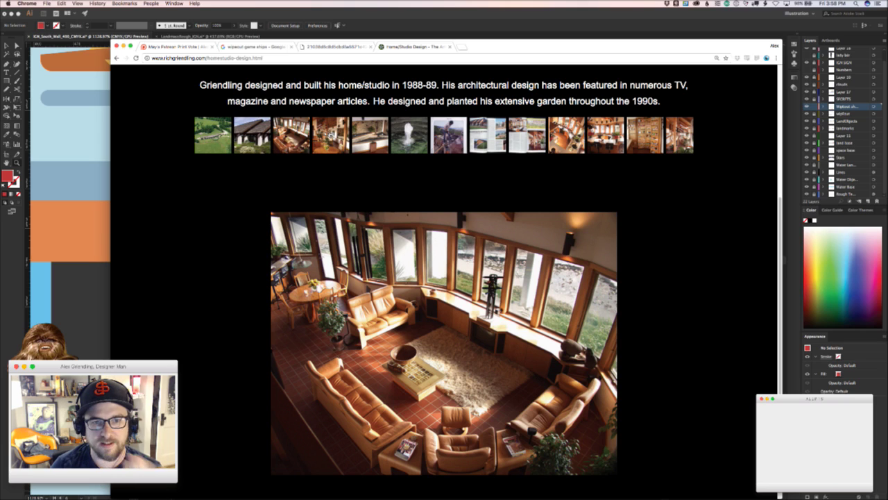
left_click(330, 134)
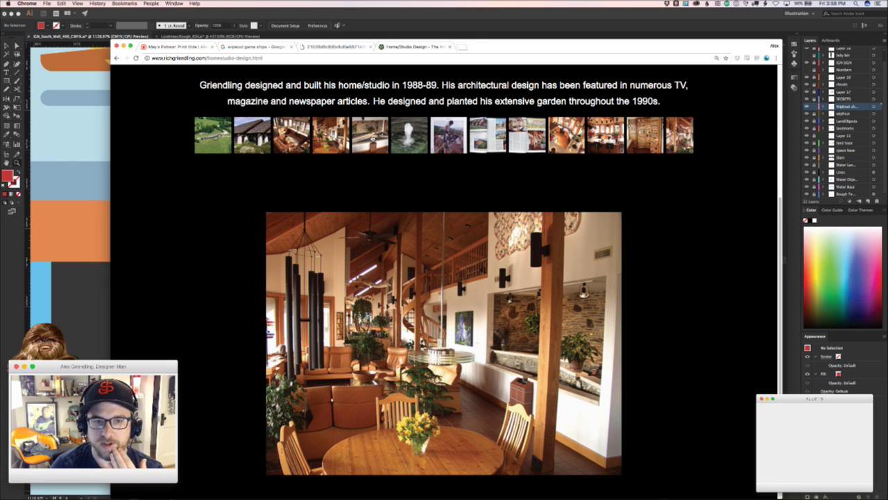
scroll(371, 142, "down", 1)
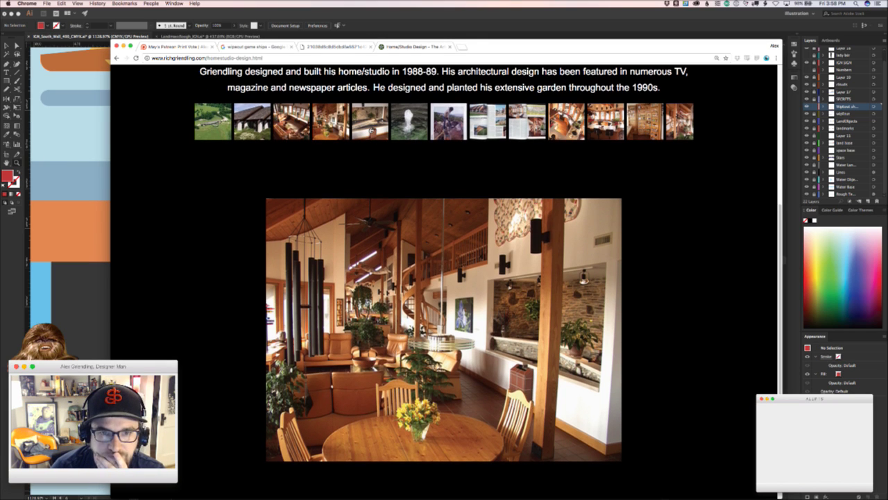
left_click(372, 130)
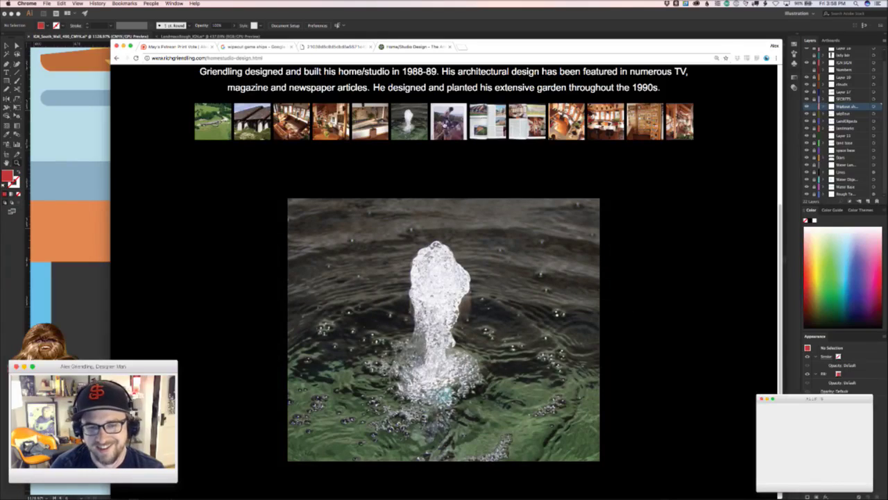
- View the Fine Homebuilding magazine cover and its "Framed with Concrete and Glulam" article spread in the gallery
left_click(490, 133)
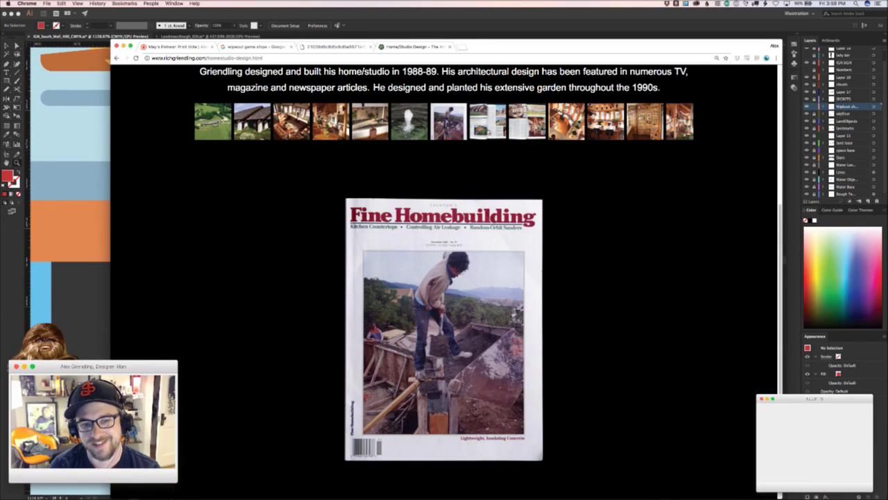
left_click(488, 130)
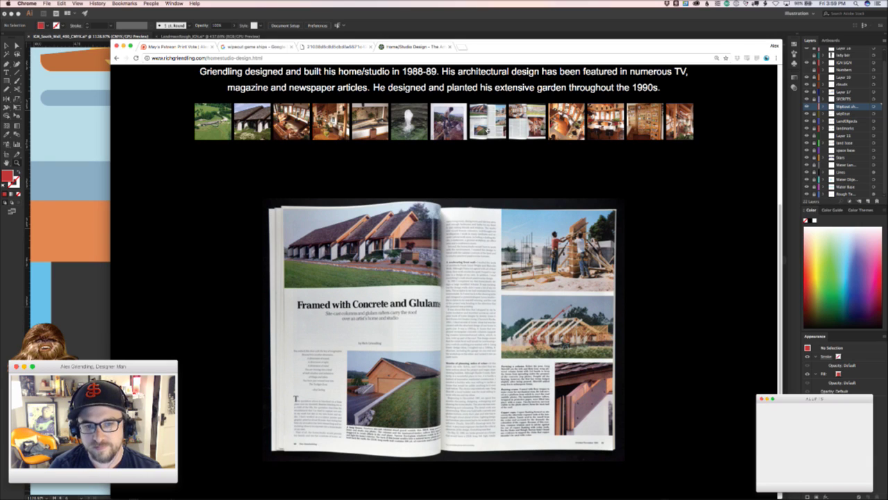
mouse_move(477, 321)
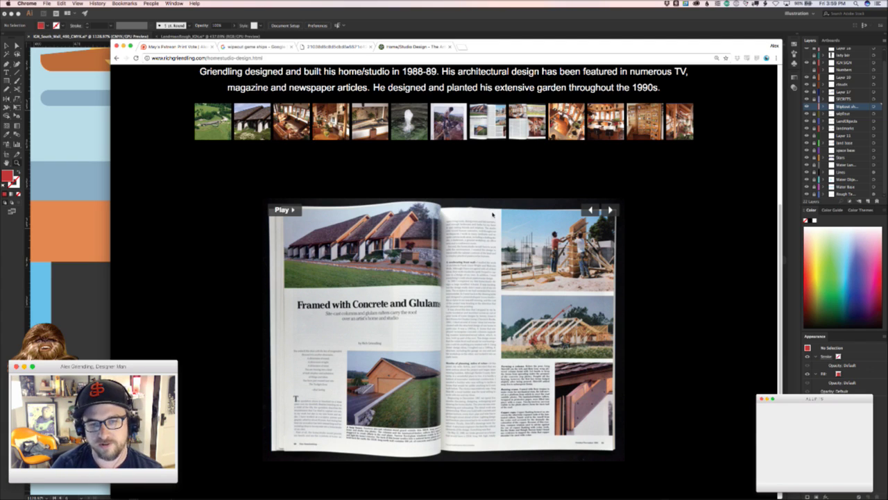
- Browse further along the home gallery to the spiral staircase, garden, lily pond and workshop photos
left_click(555, 124)
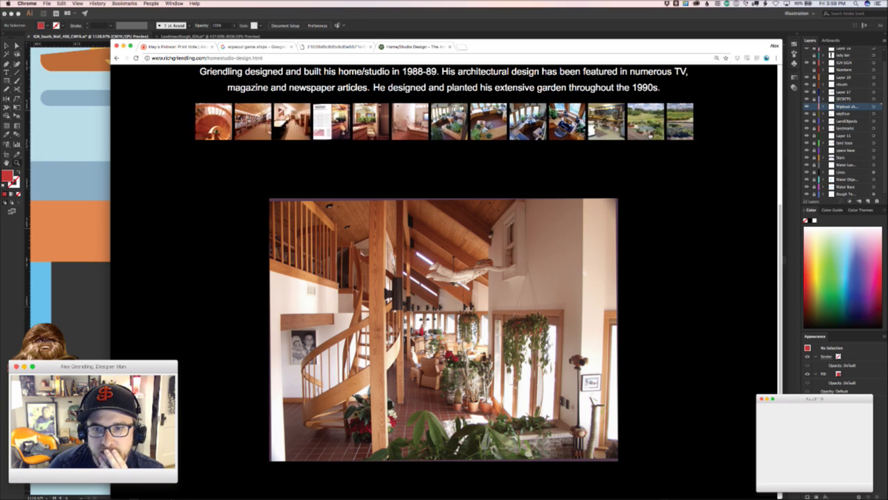
left_click(519, 125)
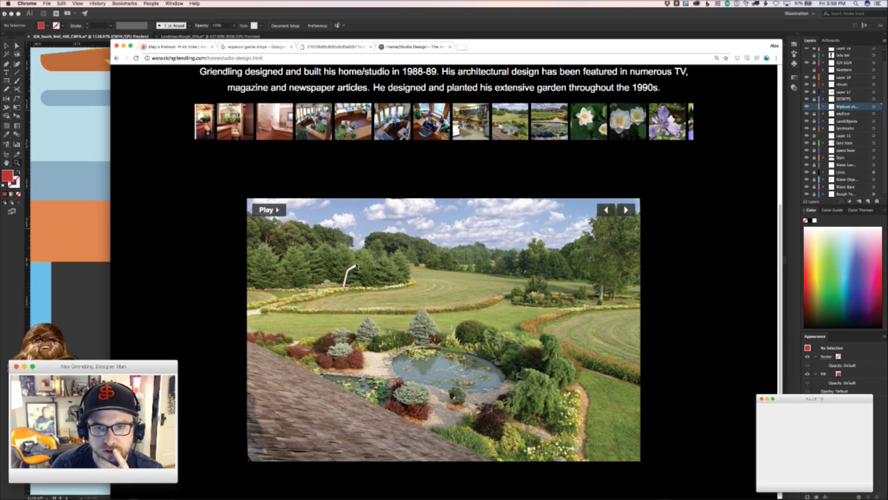
left_click(545, 126)
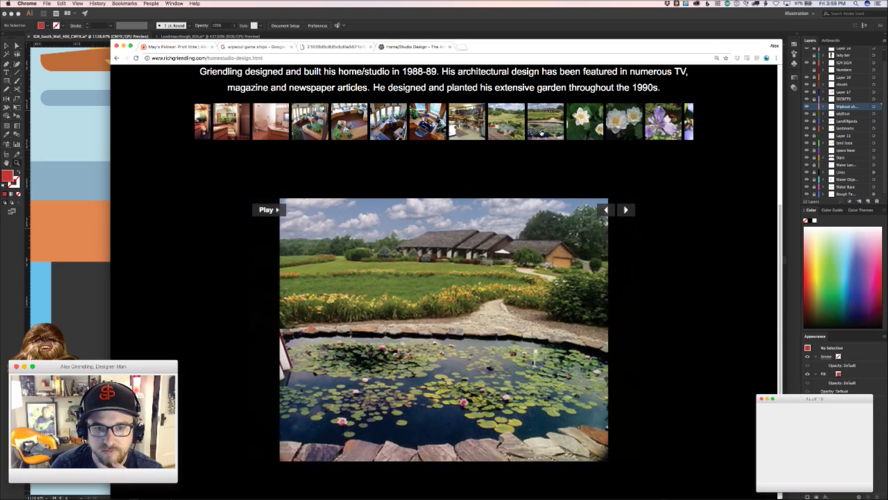
left_click(506, 122)
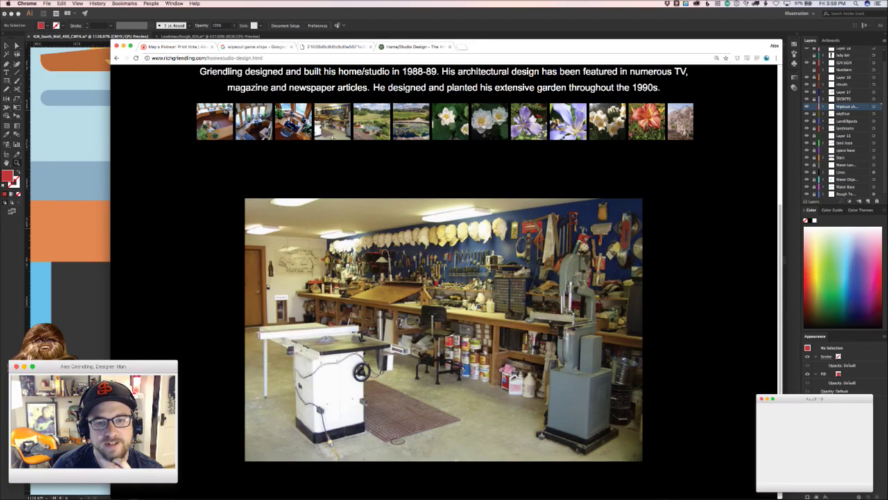
mouse_move(457, 217)
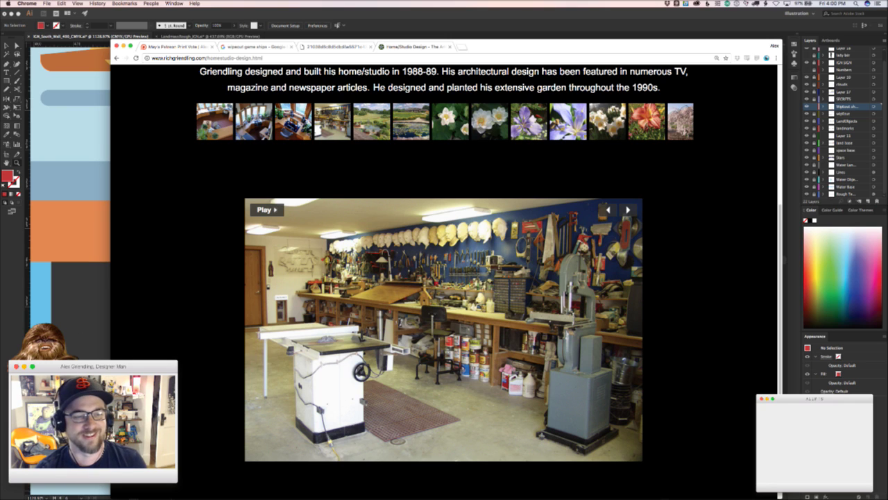
- Switch to Illustrator and inspect the outlines of the red ship's right and left wings up close
key("super+Tab")
left_click(502, 404)
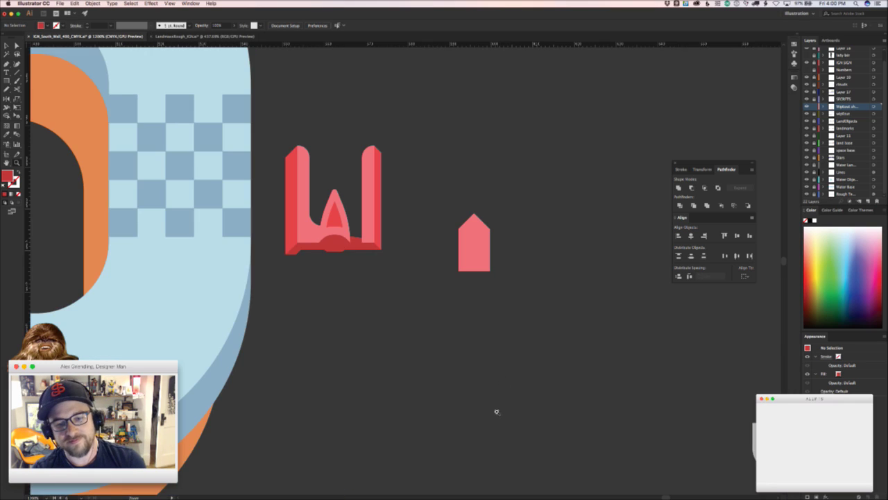
left_click_drag(497, 411, 491, 456)
key("v")
left_click_drag(283, 316, 325, 367)
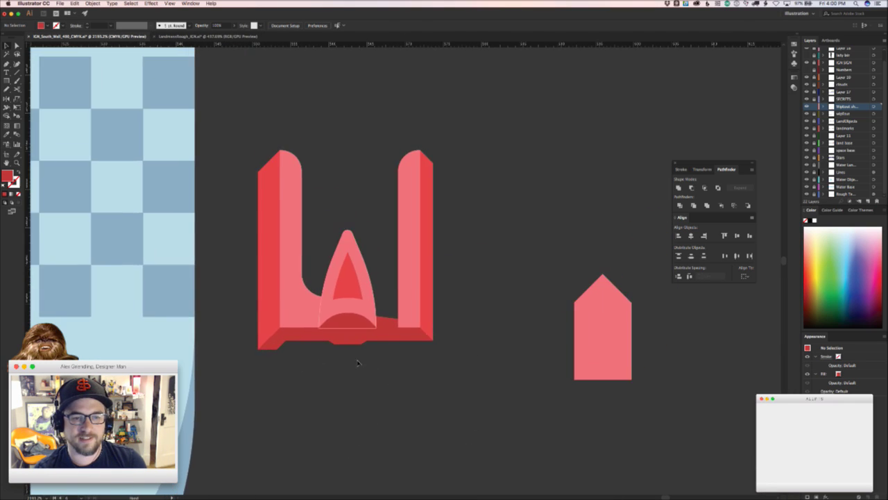
key("v")
left_click(412, 194)
scroll(415, 265, "up", 2)
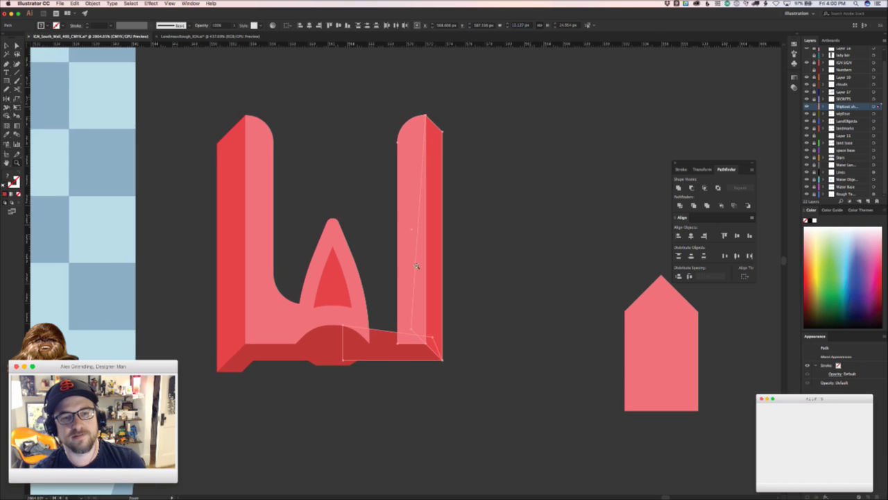
left_click(264, 168)
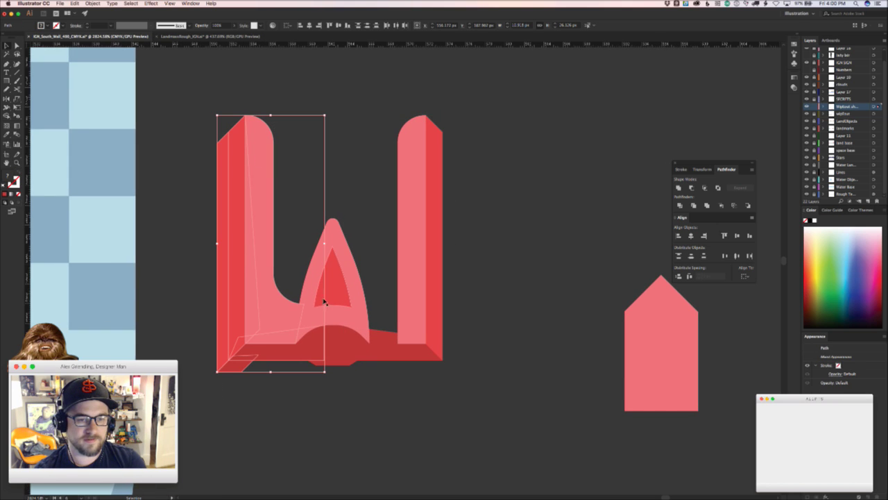
- Try to lower the bottom corner points of the dark red shape at the base of the ship's hull
left_click_drag(250, 372, 428, 331)
key("a")
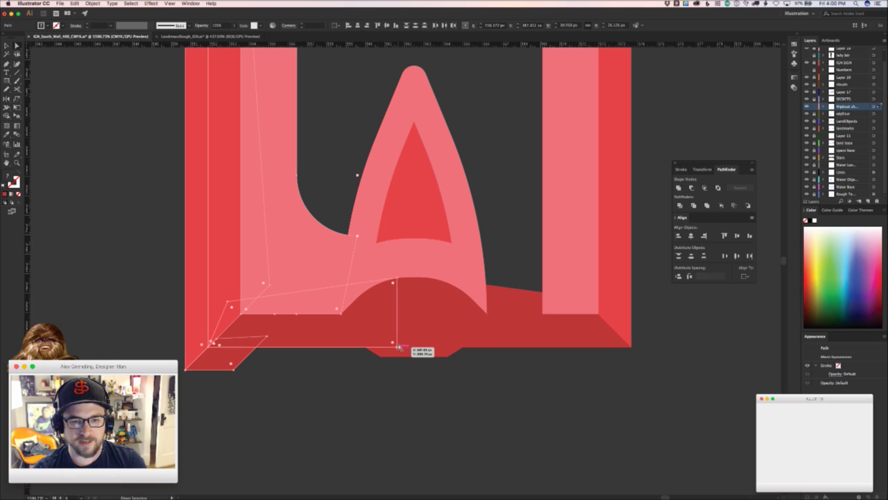
left_click(398, 352, "super")
left_click(378, 355)
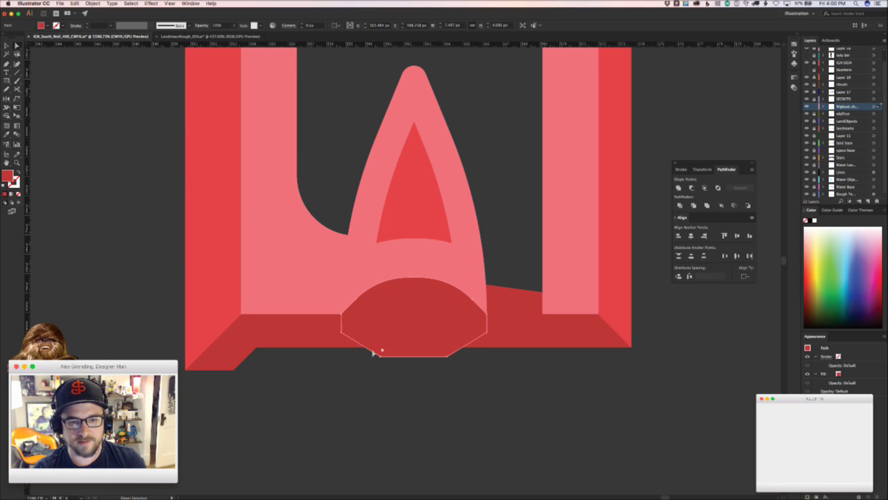
left_click(381, 350)
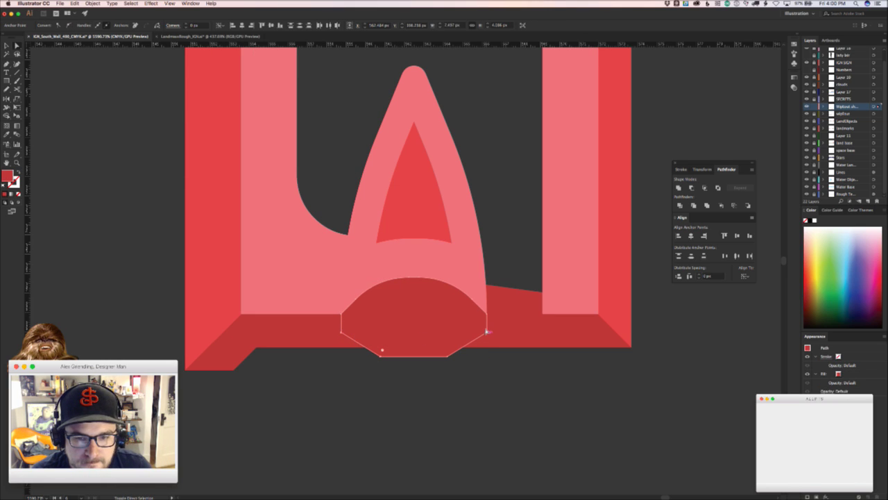
left_click_drag(487, 332, 486, 340)
key("super+z")
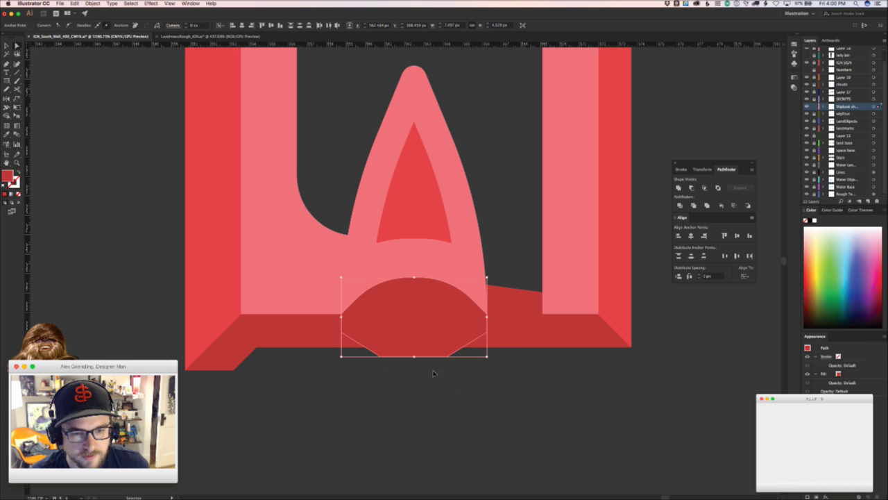
- Place a horizontal guide level with the lower tip of the ship's left wing
left_click(417, 377, "super")
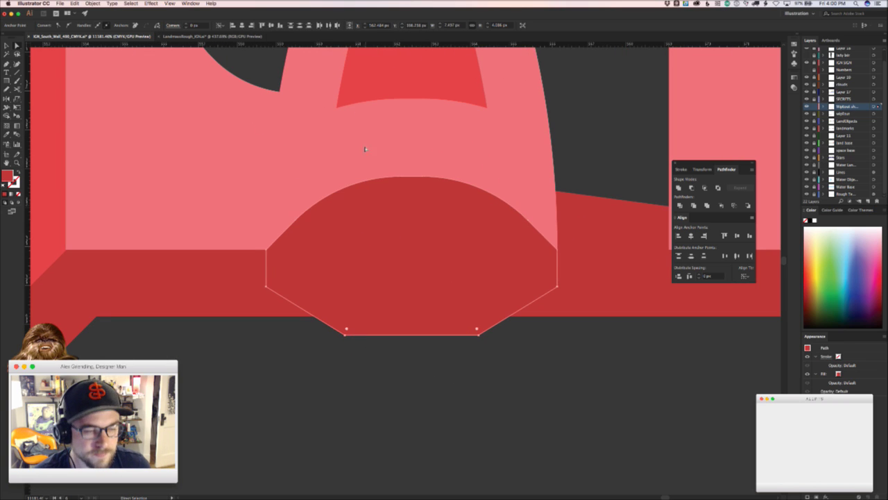
left_click_drag(293, 44, 277, 360)
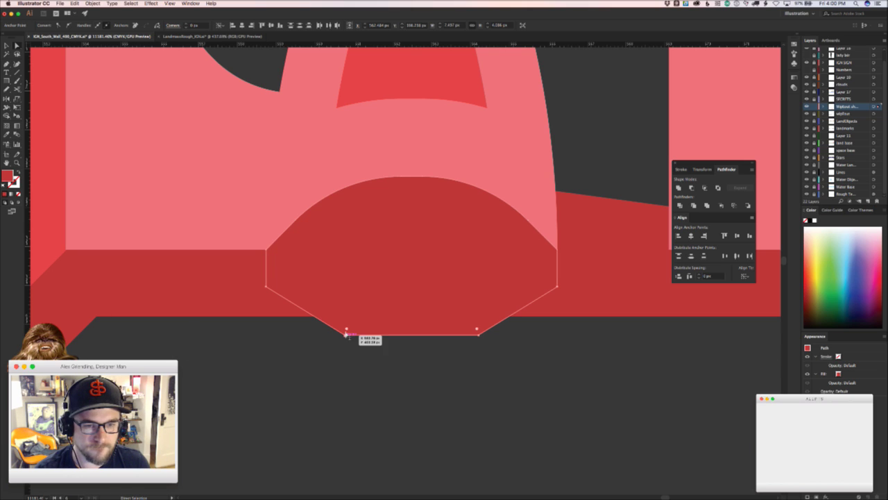
key("super")
- Lower the two bottom corner points of the dark red hull base to the horizontal guide, then deselect it
key("a")
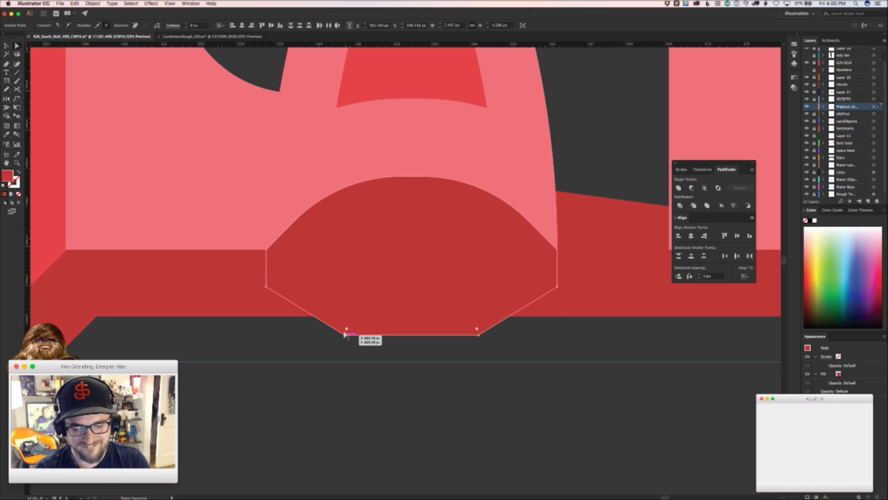
left_click_drag(344, 333, 350, 361)
left_click(384, 396, "super")
key("super+space")
left_click_drag(464, 392, 364, 387)
key("v")
left_click_drag(479, 418, 462, 394)
- Delete the ship's right wing piece
key("z")
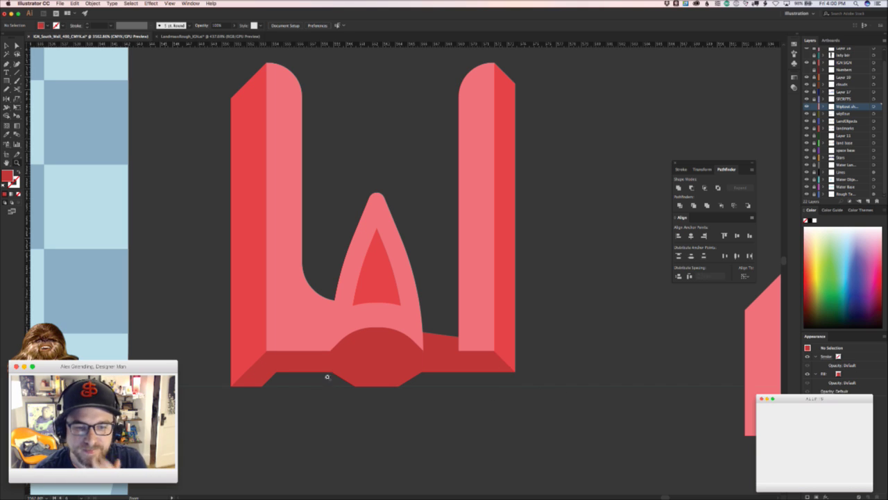
key("a")
left_click(339, 374)
key("z")
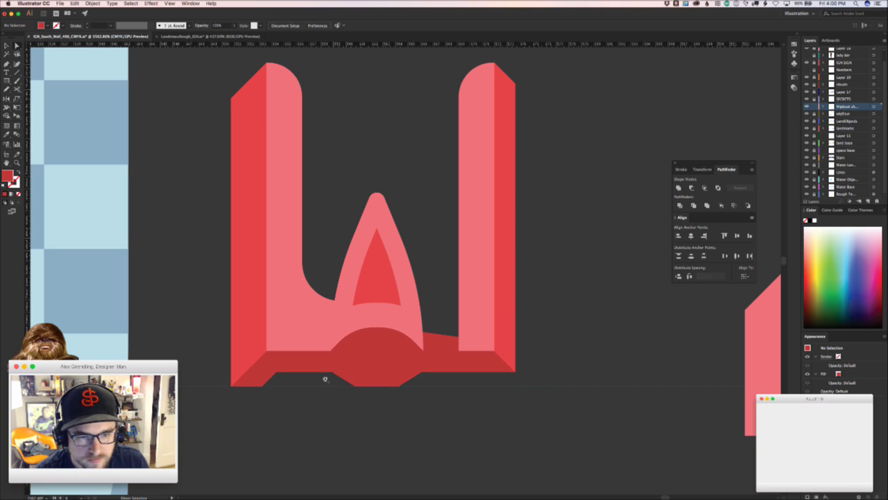
left_click_drag(324, 377, 479, 315)
key("z")
left_click_drag(386, 340, 258, 294)
key("a")
key("z")
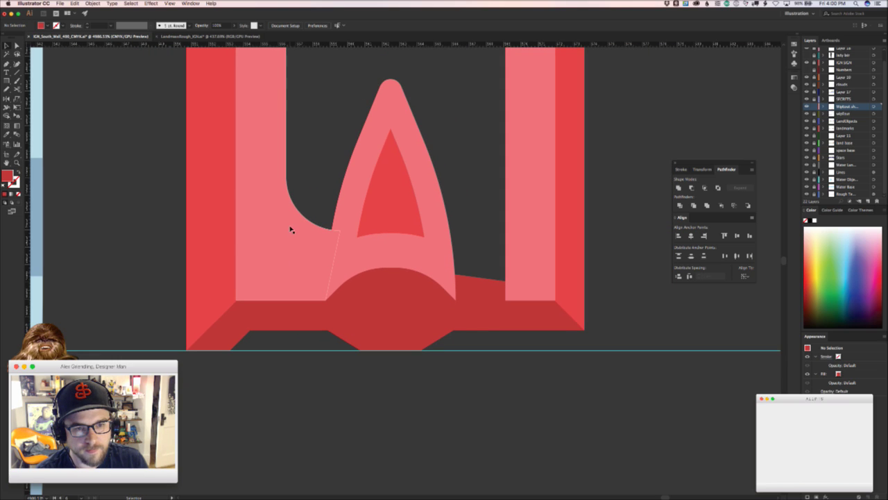
key("v")
left_click(518, 244)
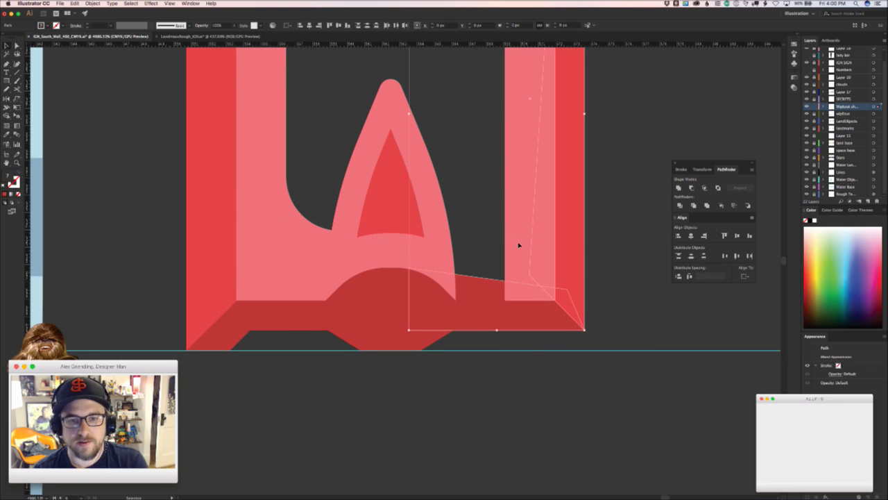
key("Delete")
- Duplicate the ship's left wing to the other side of the hull and reflect the copy horizontally
scroll(539, 260, "up", 5)
left_click_drag(321, 145, 285, 354)
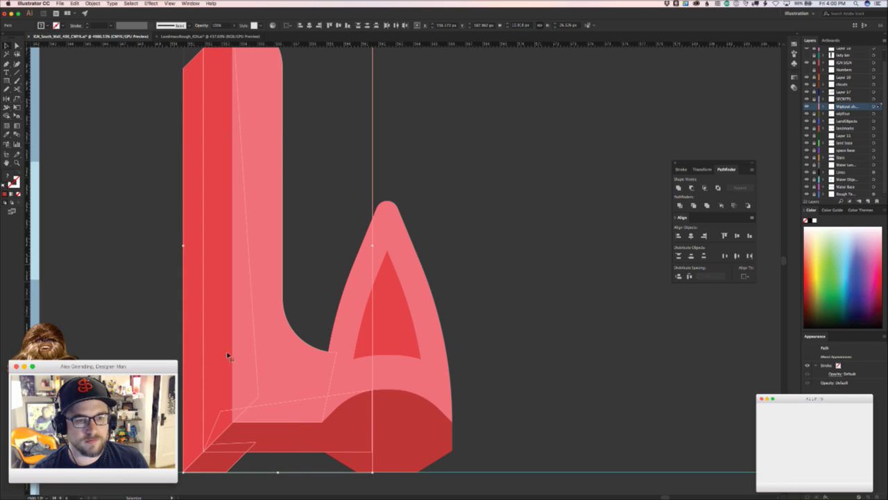
left_click_drag(231, 357, 601, 367)
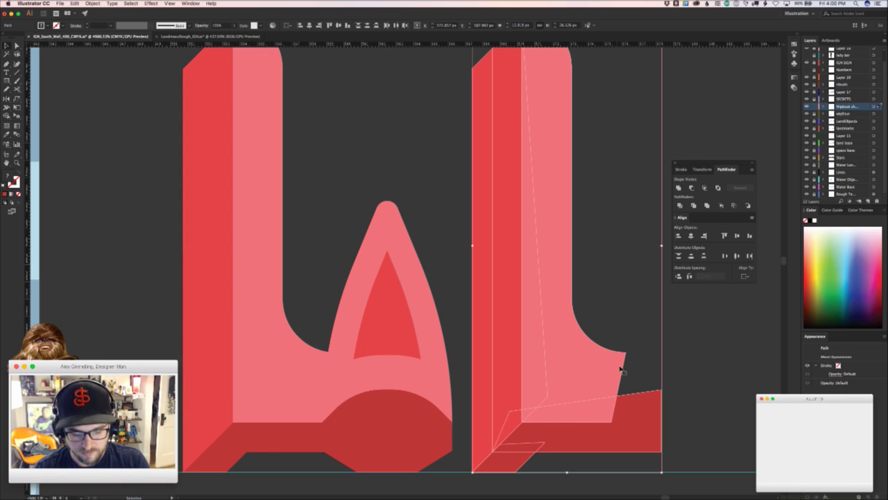
key("o")
left_click_drag(639, 399, 559, 406)
key("v")
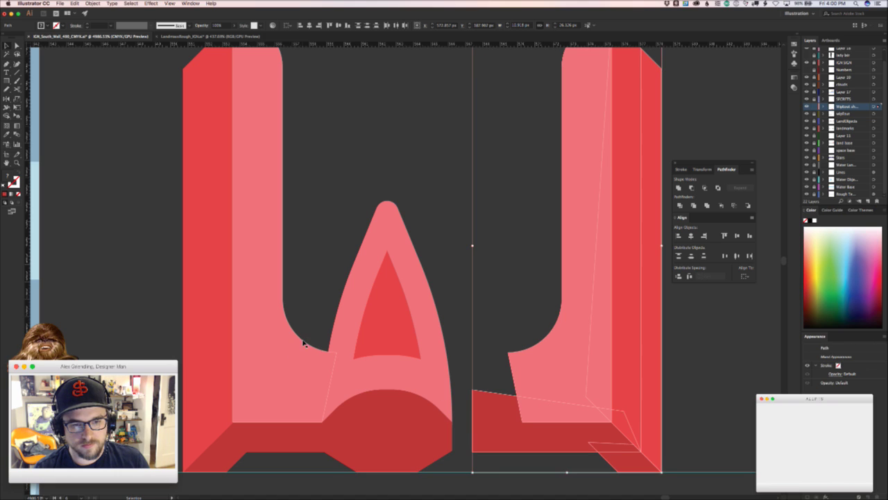
- Move the mirrored wing so its lower inner corner meets the right corner of the hull, and deselect it
key("a")
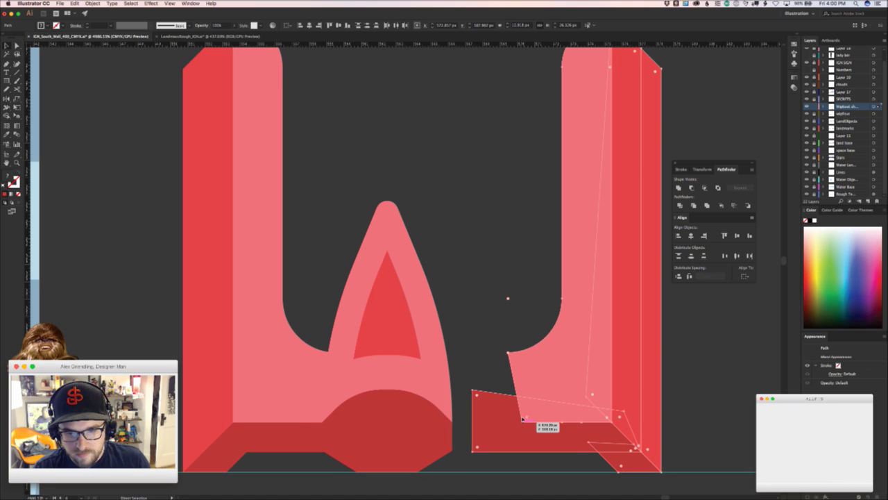
left_click_drag(525, 420, 454, 419)
key("Delete")
key("super+z")
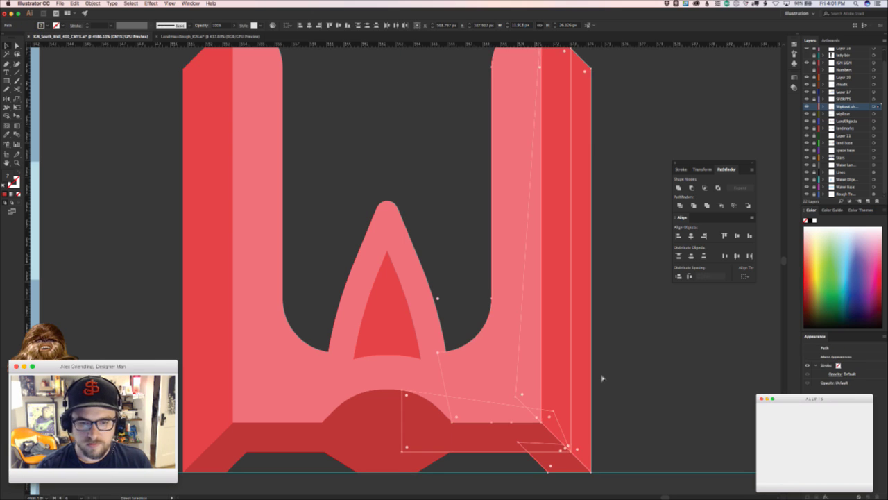
left_click(641, 358)
- Select all the pieces of the red ship beside the checkered track
key("z")
left_click_drag(641, 362, 419, 383)
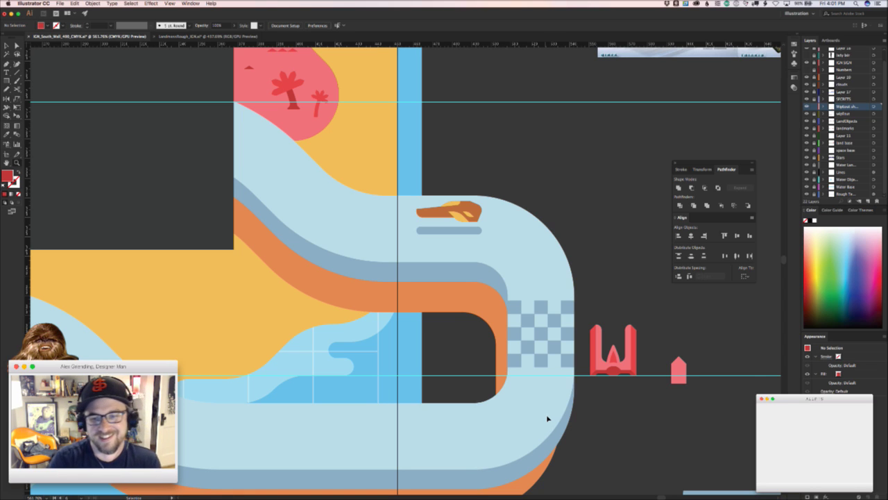
left_click(609, 335)
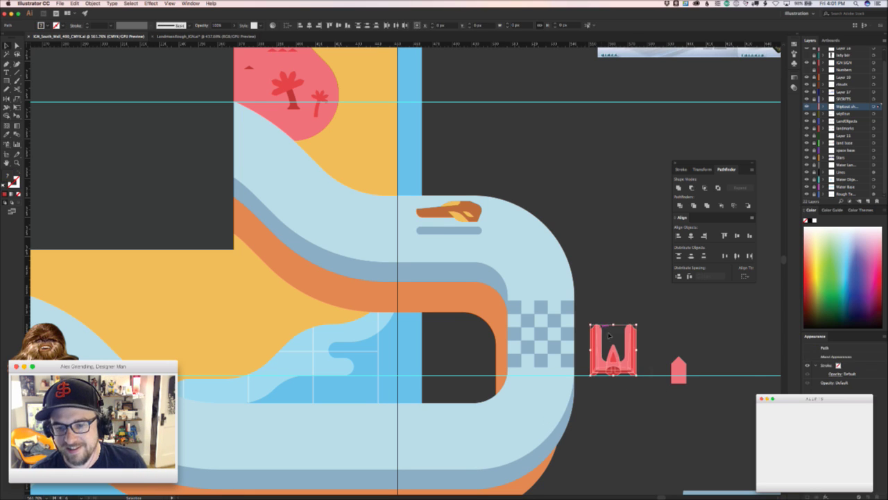
left_click_drag(608, 336, 560, 301)
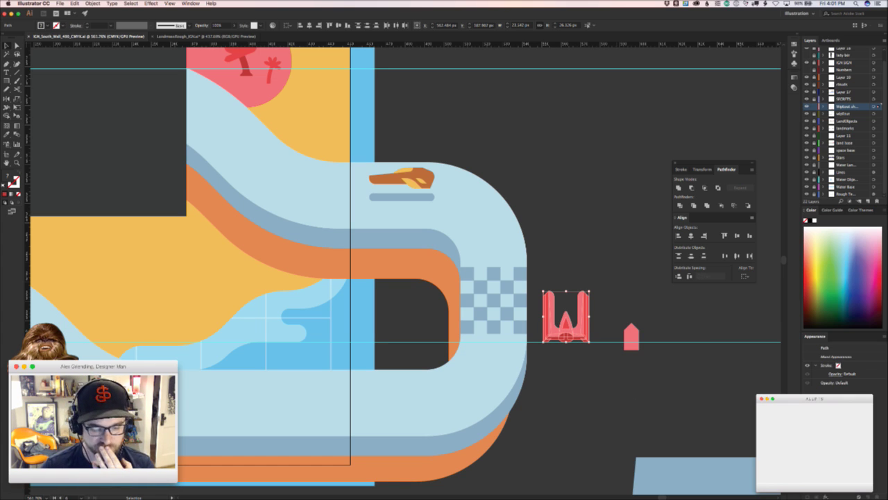
- Switch to Chrome and search Google for "wipout track"
key("super+Tab")
left_click(451, 57)
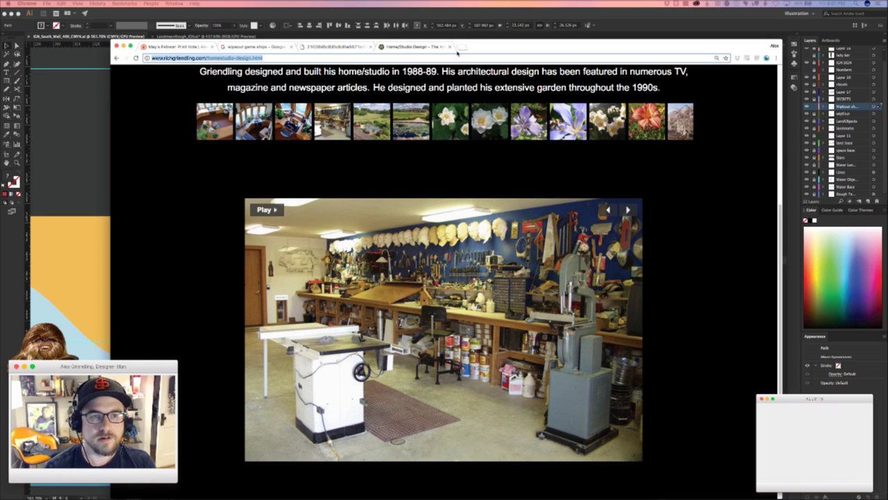
type("wipeout tre")
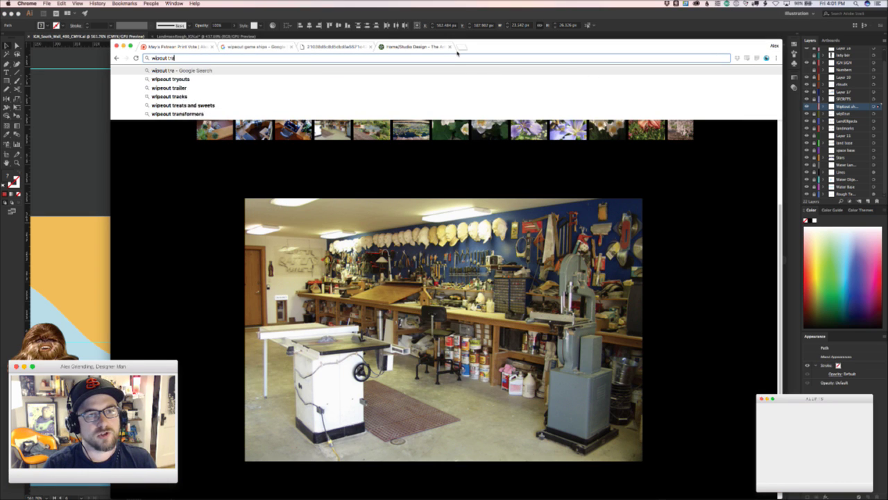
type("ack")
key("Return")
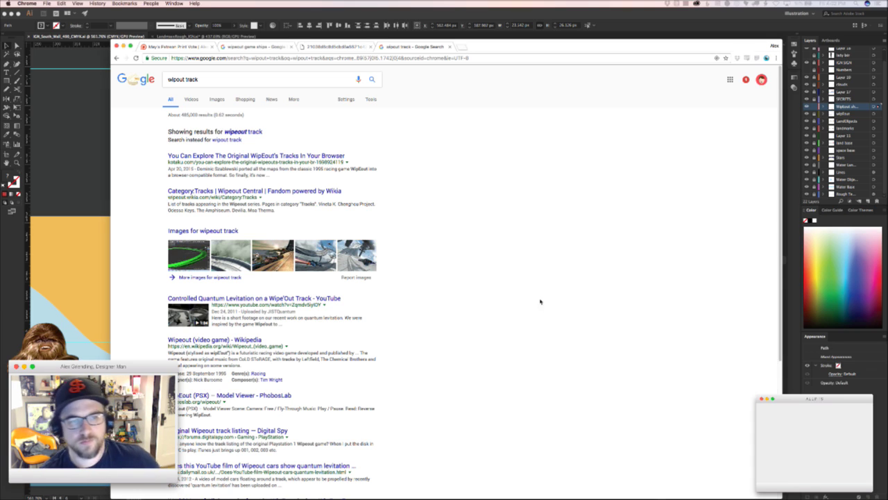
- Switch to Illustrator, group the selected ship pieces and deselect the group
key("super+Tab")
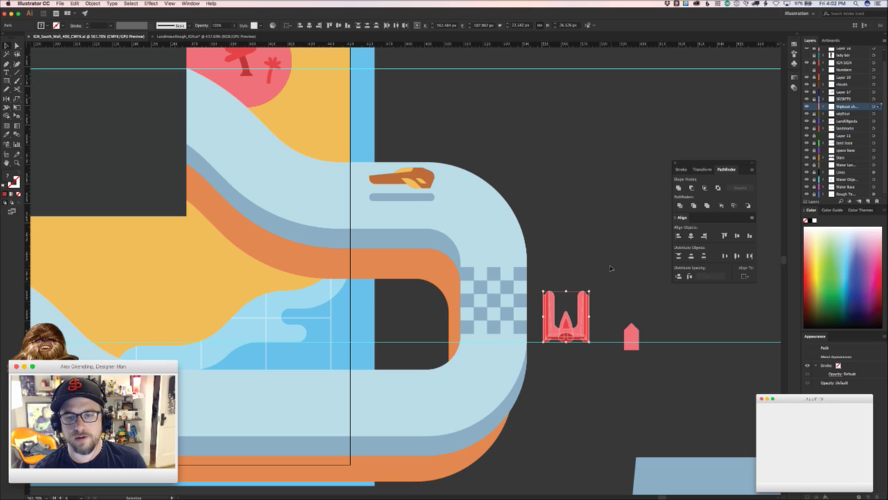
key("a")
key("v")
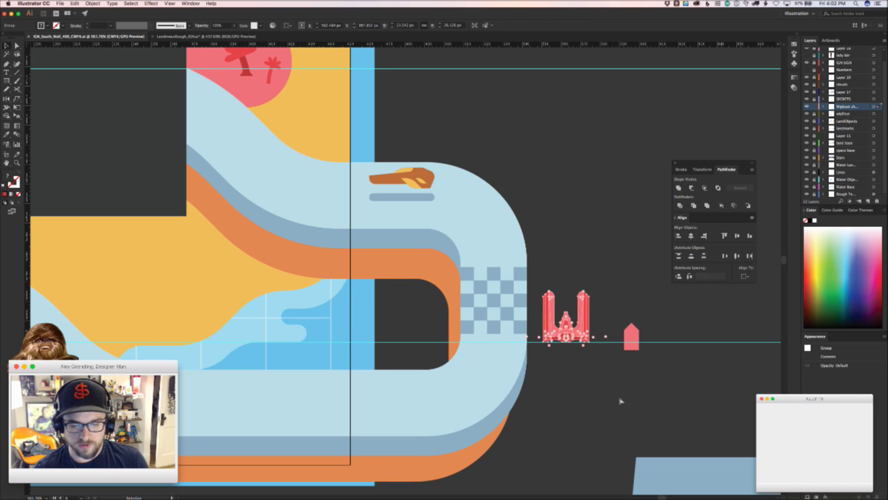
left_click(620, 400)
- Switch to Chrome, correct the Google search to "wipeout track" and show its image results
key("super+Tab")
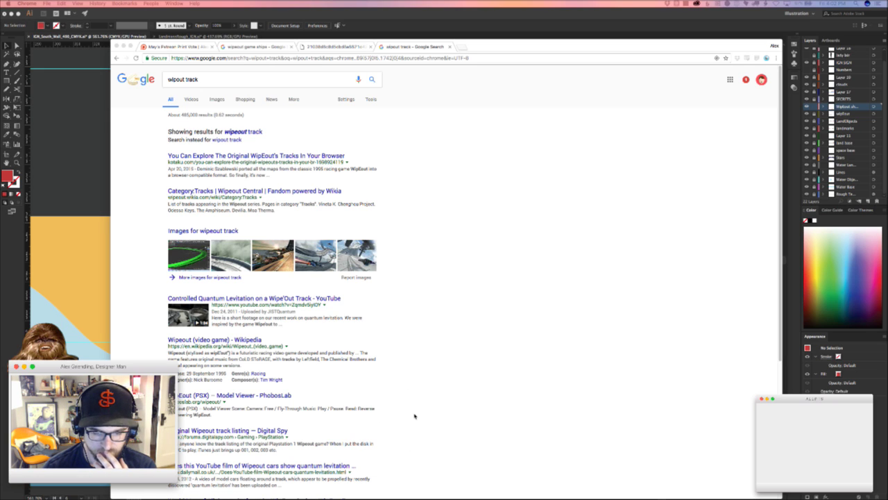
key("super+Tab")
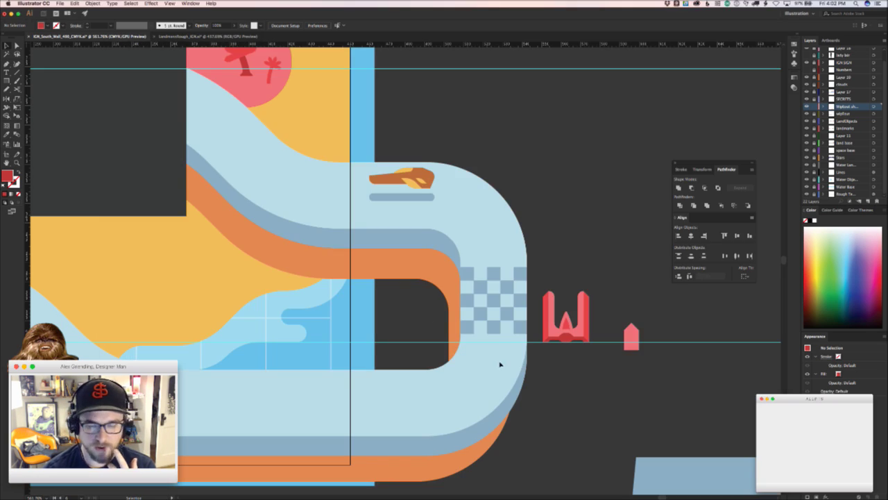
key("super+Tab")
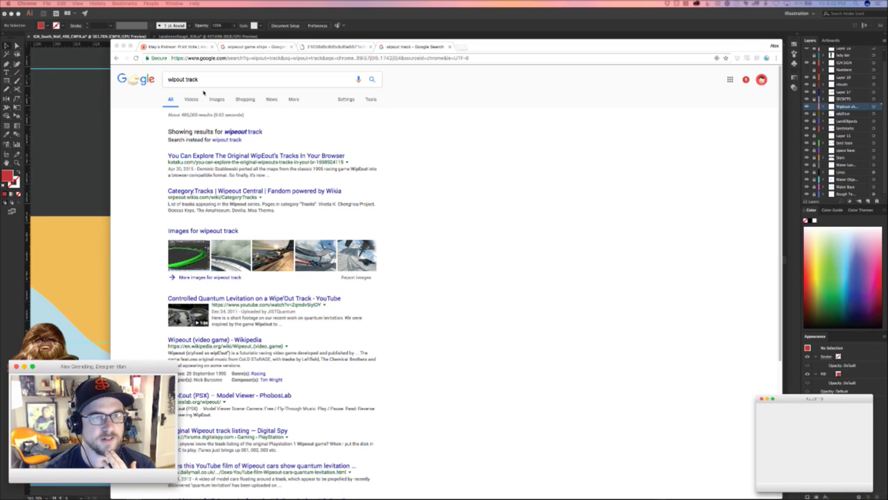
left_click(215, 100)
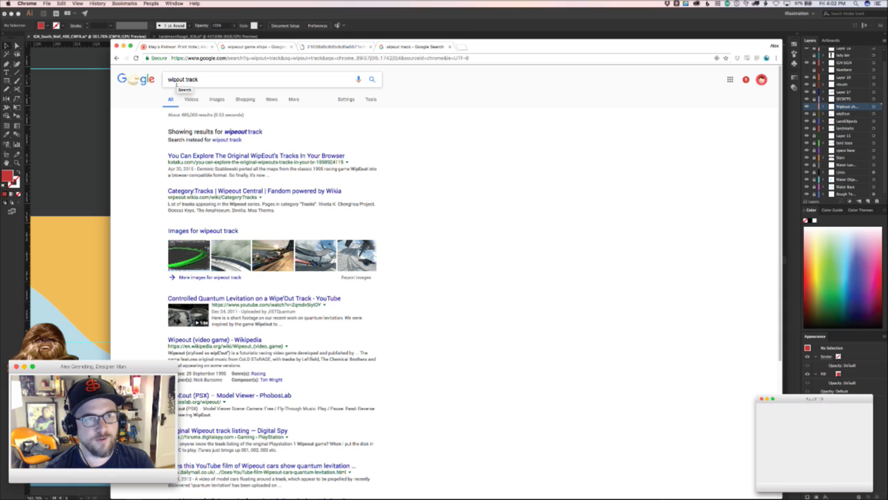
left_click(182, 82)
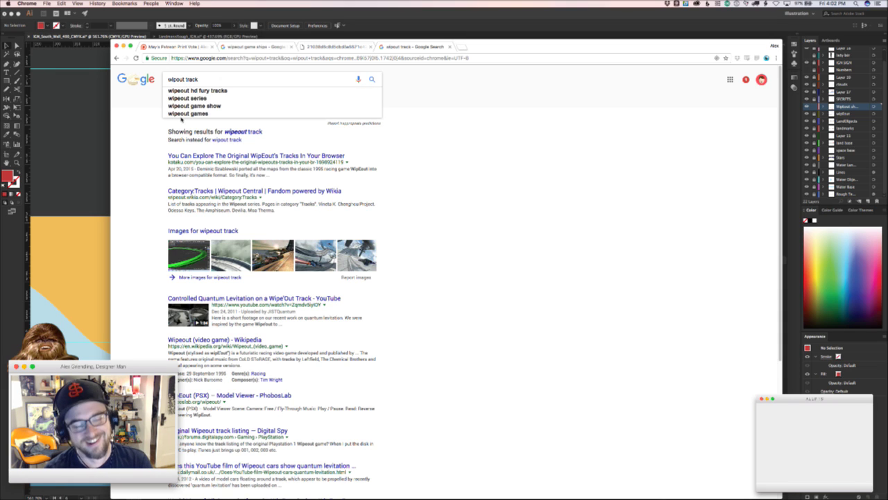
key("Return")
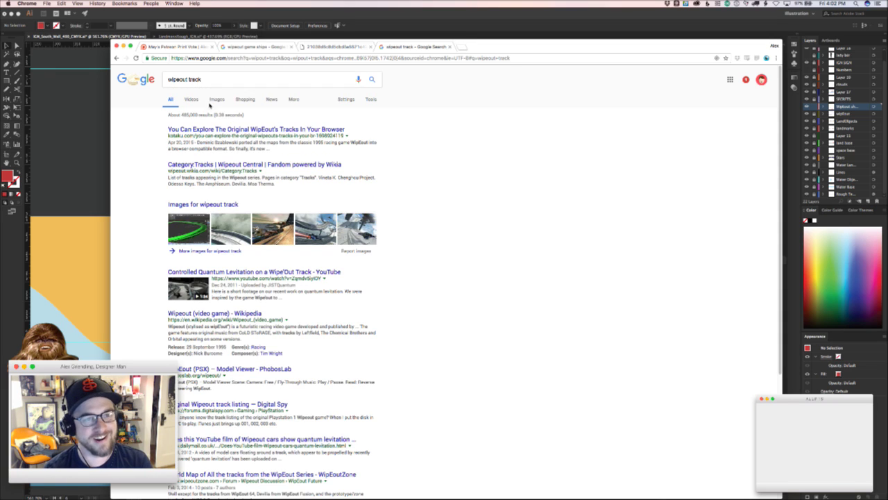
left_click(217, 99)
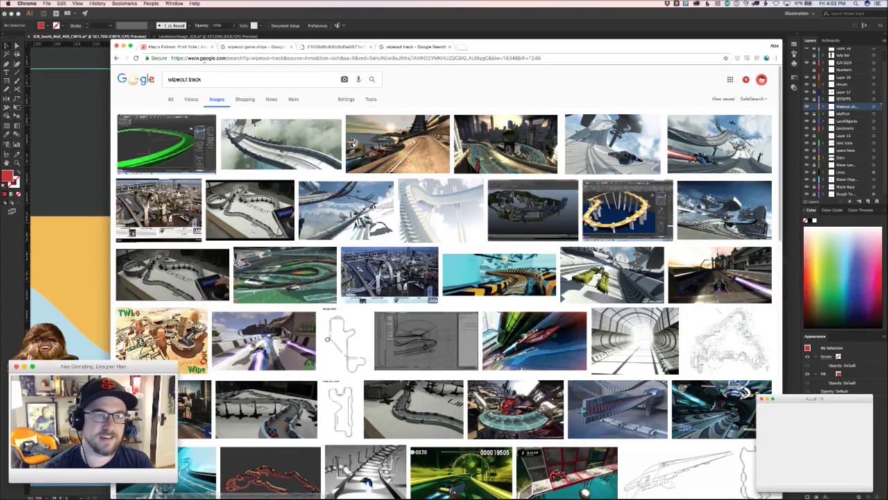
- Change the Google image search to "wipeout track speed" and browse the results
left_click(208, 84)
type("track spe")
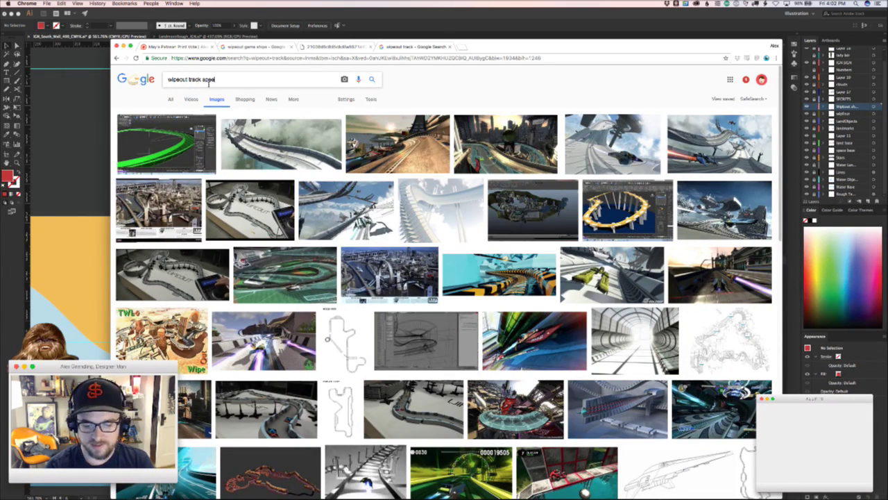
type("ed")
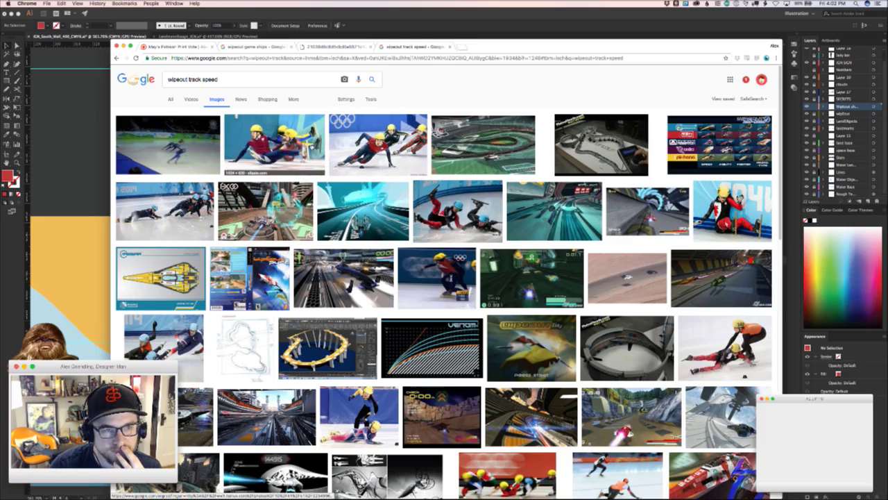
scroll(298, 149, "down", 5)
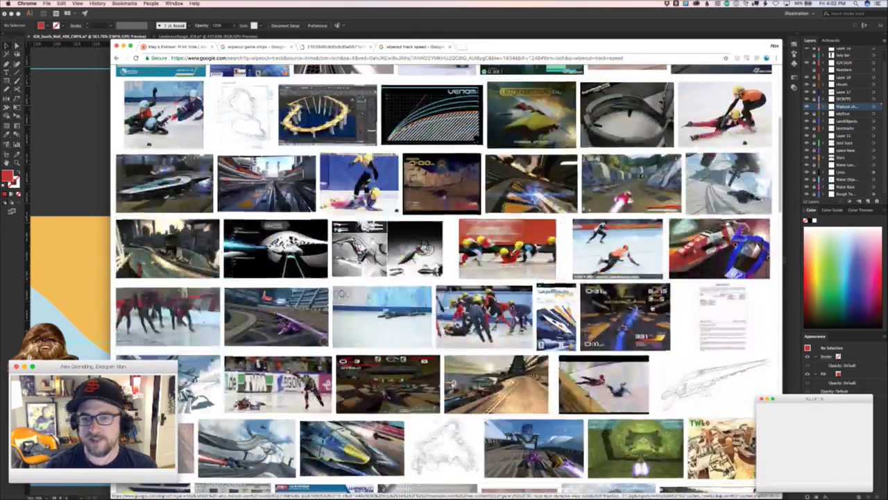
scroll(624, 333, "down", 3)
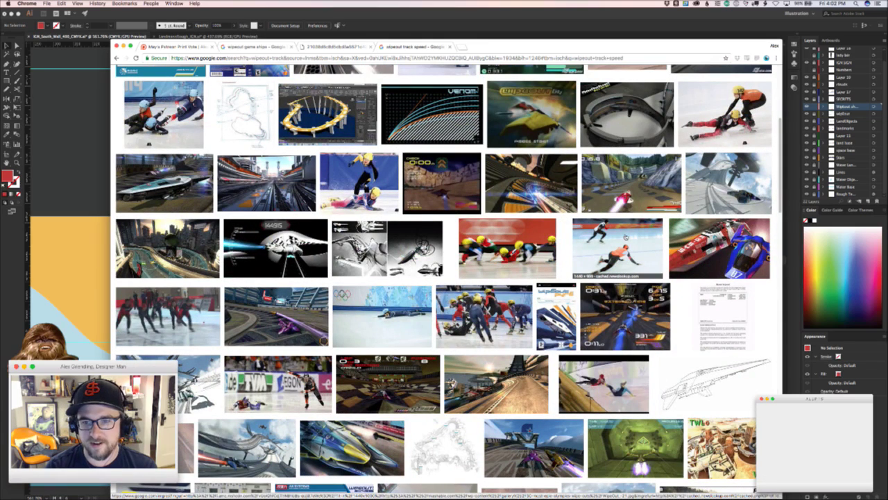
- Preview the WipEout Pure speed run image and a related track image, and look through the remaining results
left_click(638, 164)
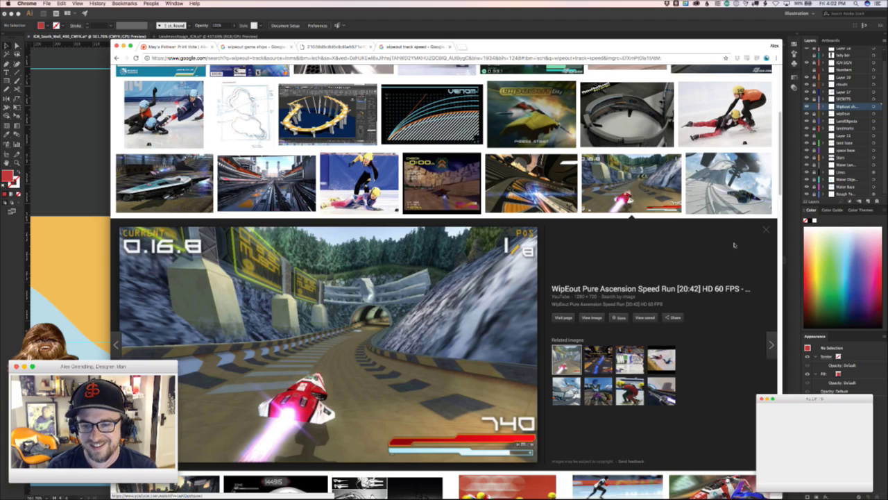
left_click(598, 361)
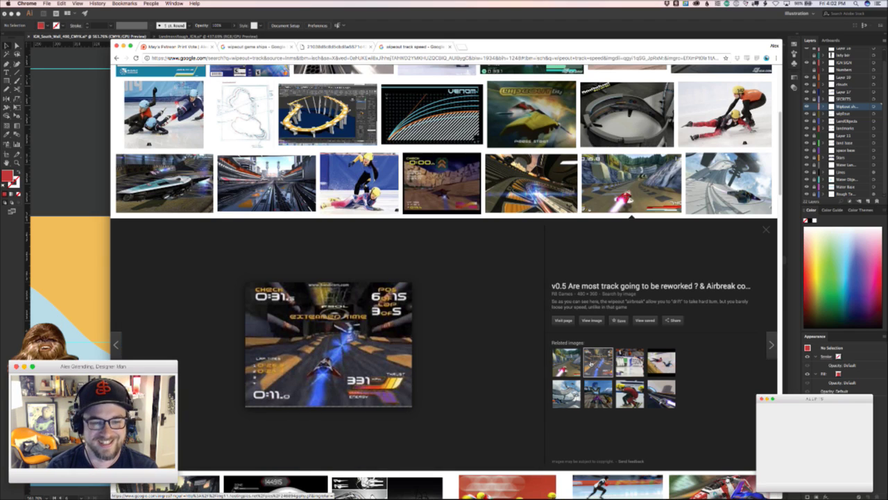
left_click(757, 228)
scroll(756, 228, "up", 3)
scroll(500, 146, "up", 3)
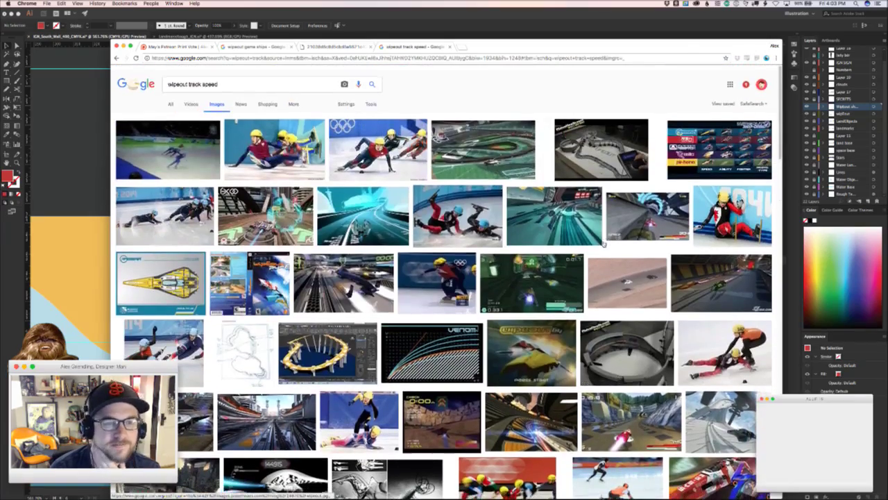
scroll(501, 149, "down", 6)
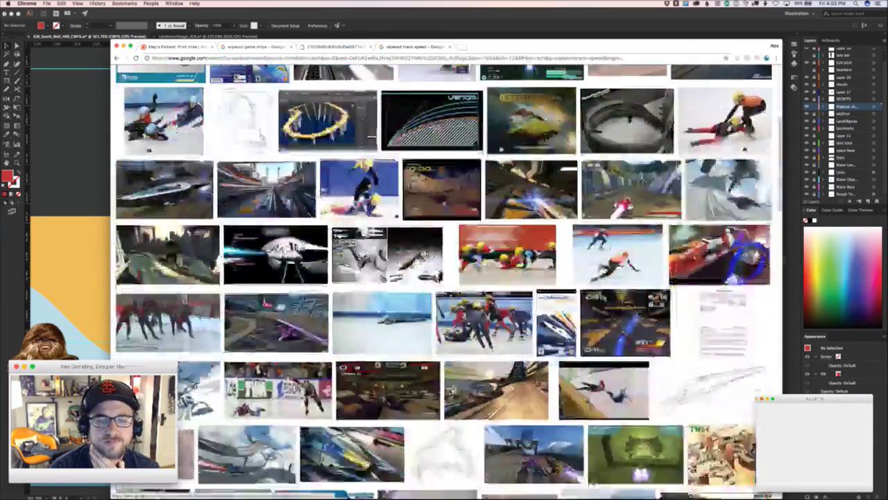
scroll(361, 138, "up", 6)
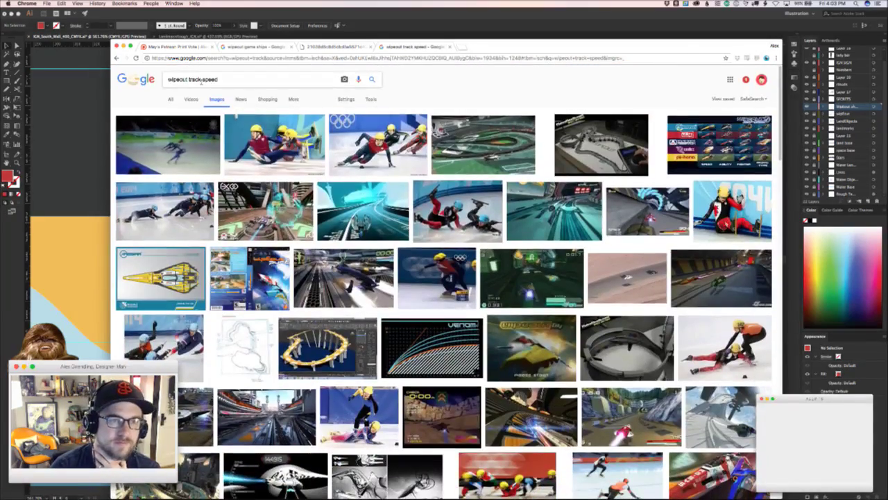
- Search Google Images for "wipeout weapon pickup" and preview the GameSpite side-by-side race screenshots
left_click_drag(188, 80, 314, 97)
type("weapon pickup")
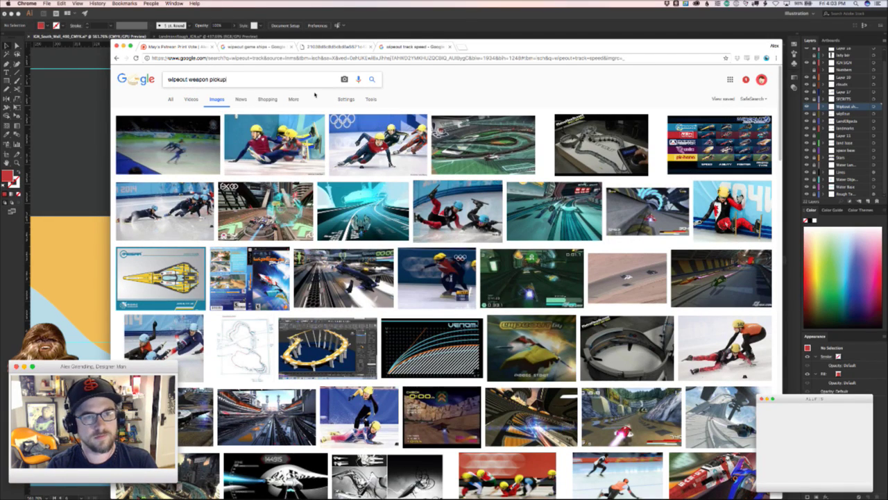
key("Return")
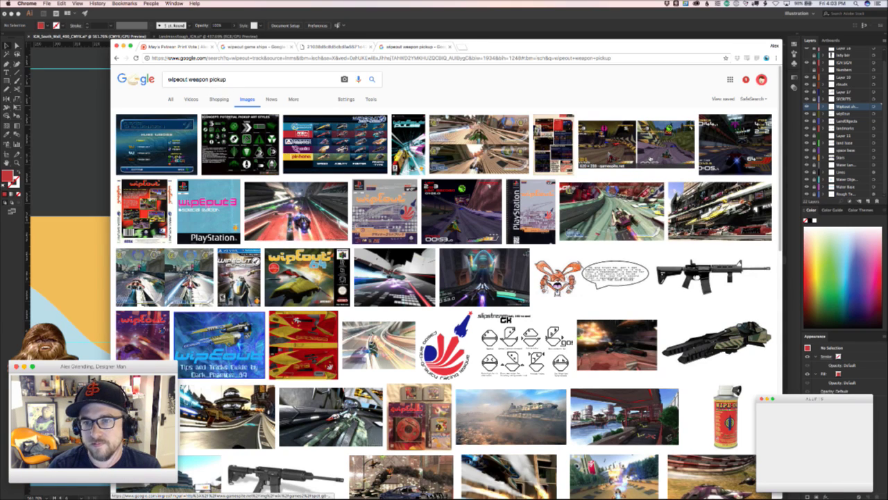
left_click(645, 156)
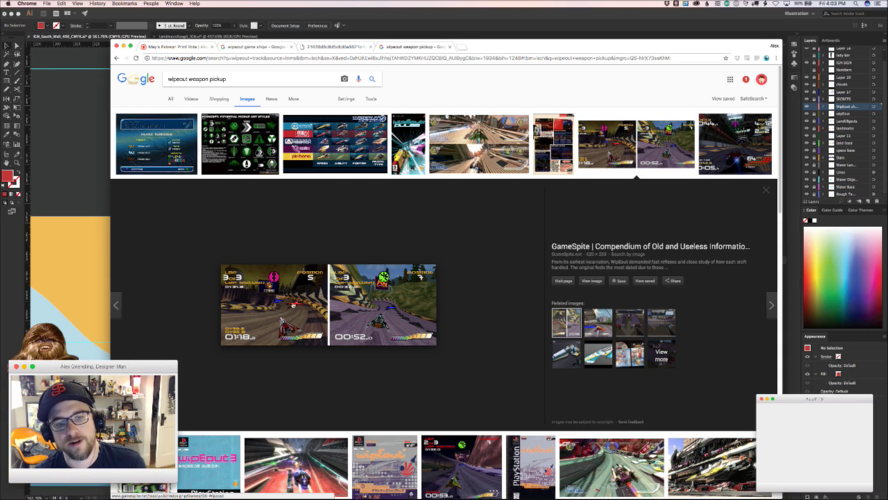
- Switch to Illustrator, duplicate the red ship directly below the original and unite the copy into one silhouette
key("super+Tab")
left_click_drag(577, 334, 535, 478)
scroll(542, 354, "up", 3)
scroll(515, 422, "right", 5)
scroll(515, 422, "down", 2)
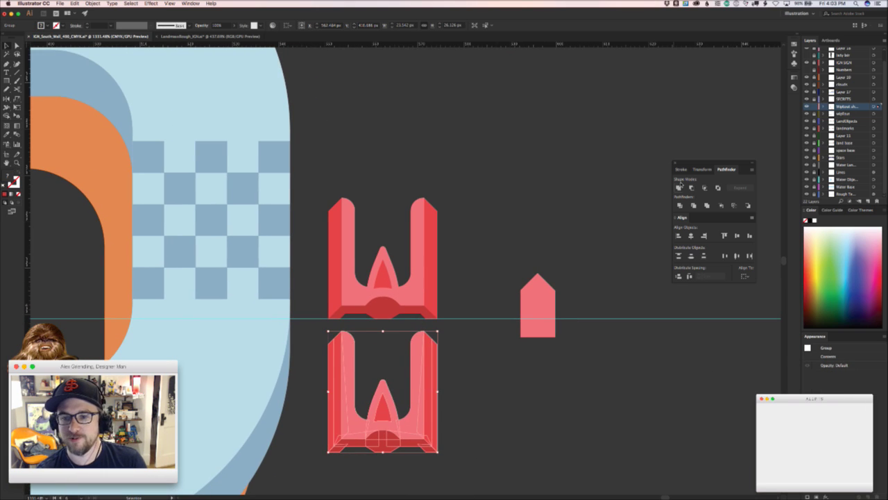
left_click(679, 187)
- Delete the stray diagonal segment at the lower-right corner of the united ship silhouette and deselect it
key("a")
left_click_drag(381, 470, 541, 432)
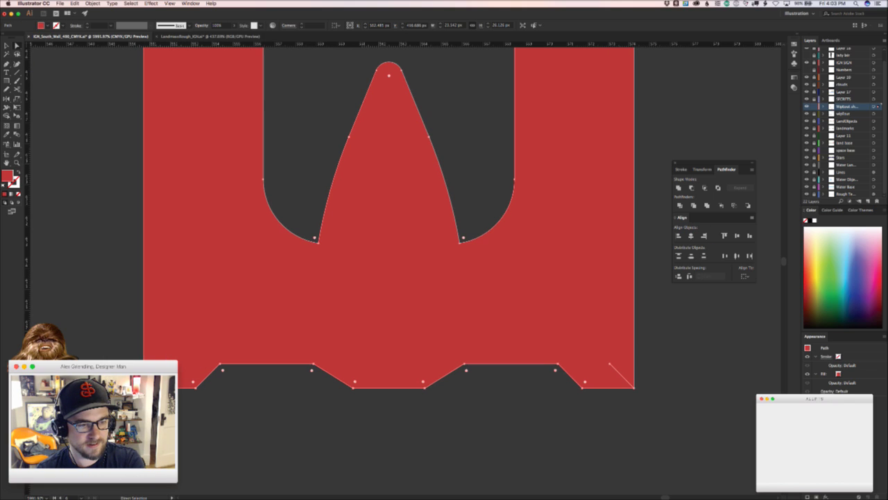
left_click(173, 394)
left_click(145, 387)
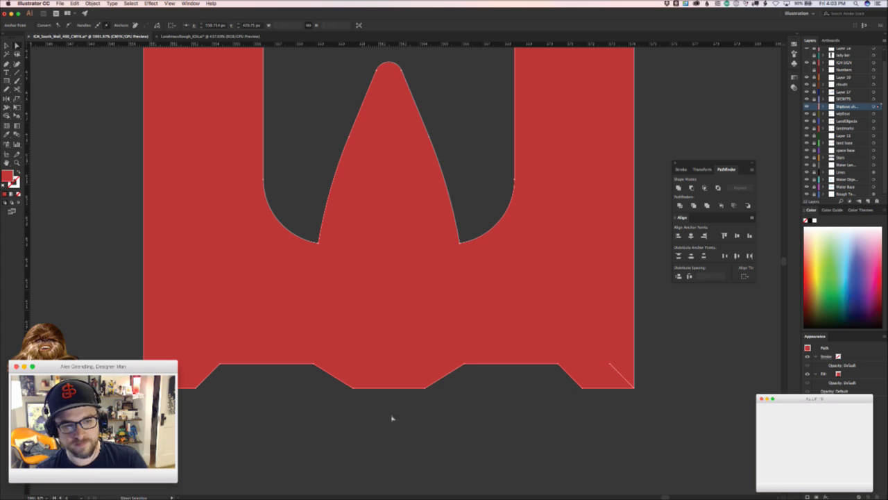
left_click(216, 357)
left_click(212, 370)
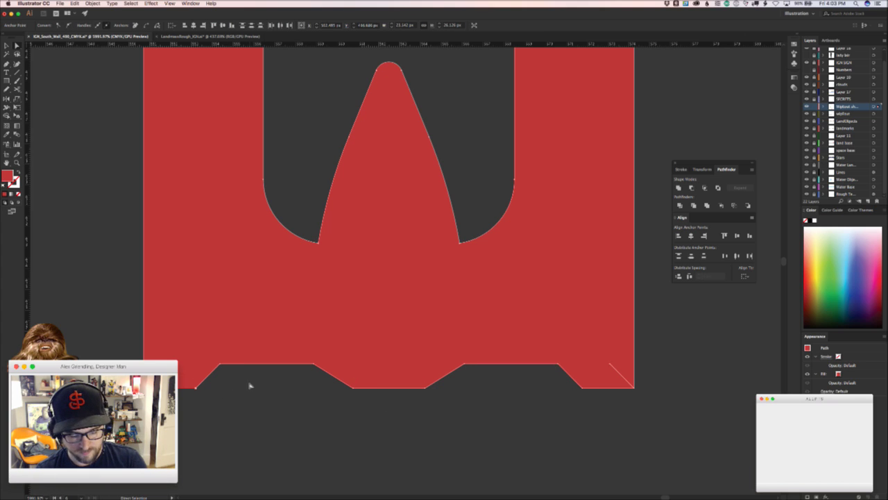
left_click(611, 362)
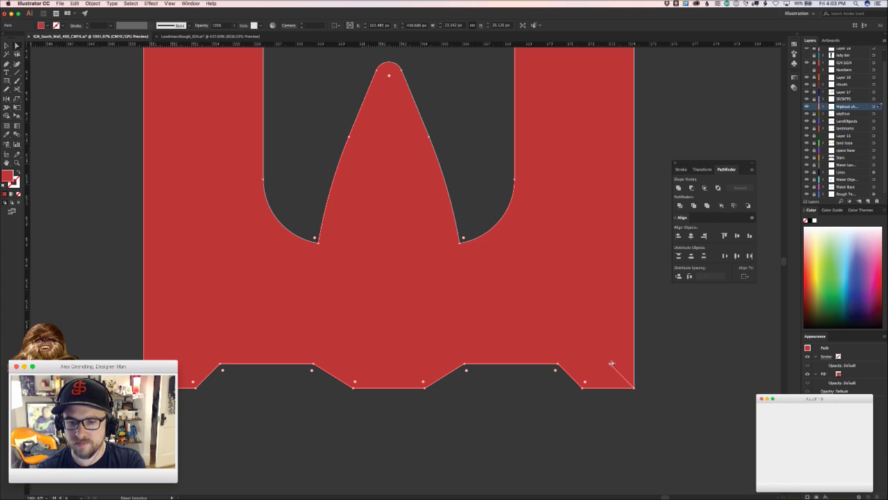
left_click_drag(634, 387, 635, 413)
key("Delete")
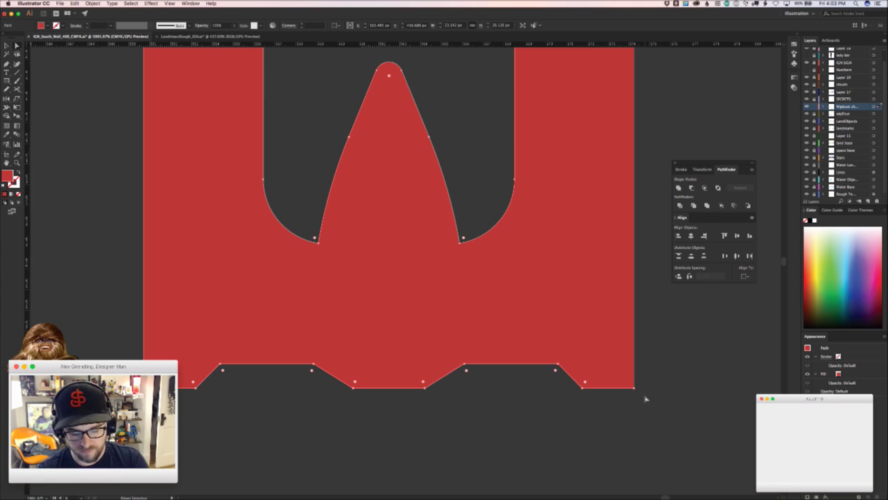
left_click(649, 397)
scroll(651, 377, "down", 5)
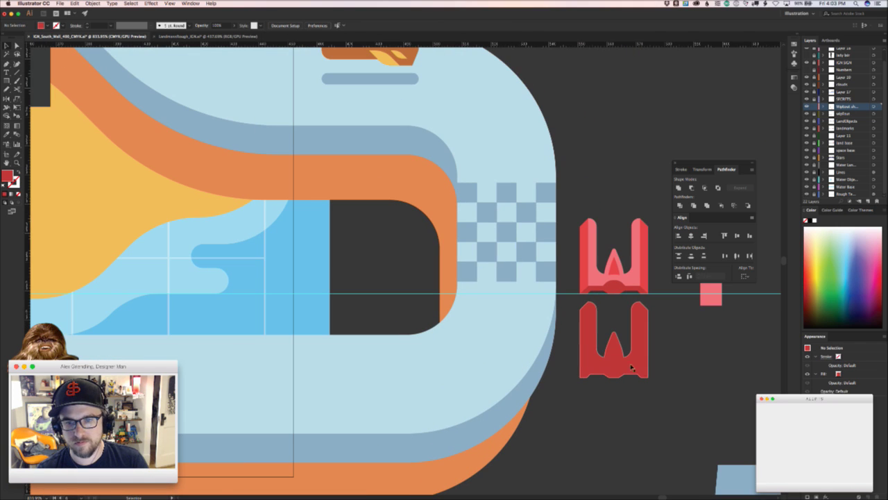
- Place the silhouette behind the ship, offset below it, and fill it with the blue-gray of the track's checkers
left_click_drag(640, 362, 642, 312)
scroll(653, 347, "up", 1)
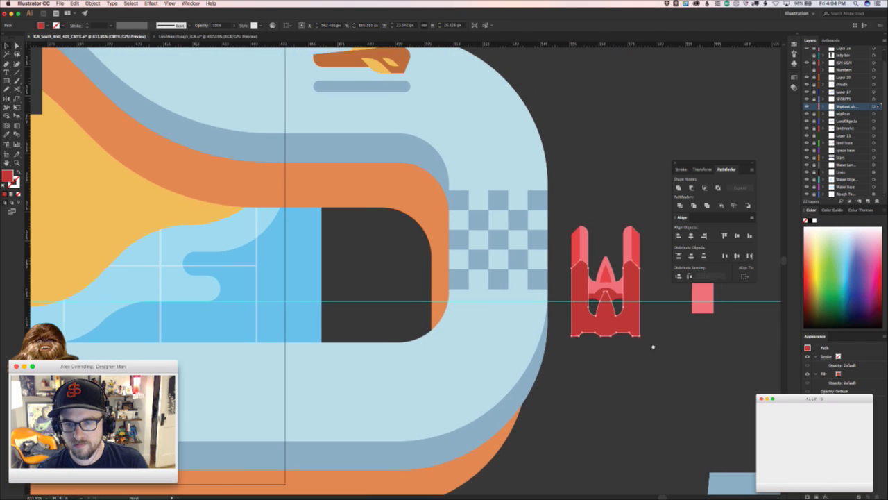
scroll(653, 346, "right", 2)
scroll(653, 346, "up", 1)
left_click(565, 359)
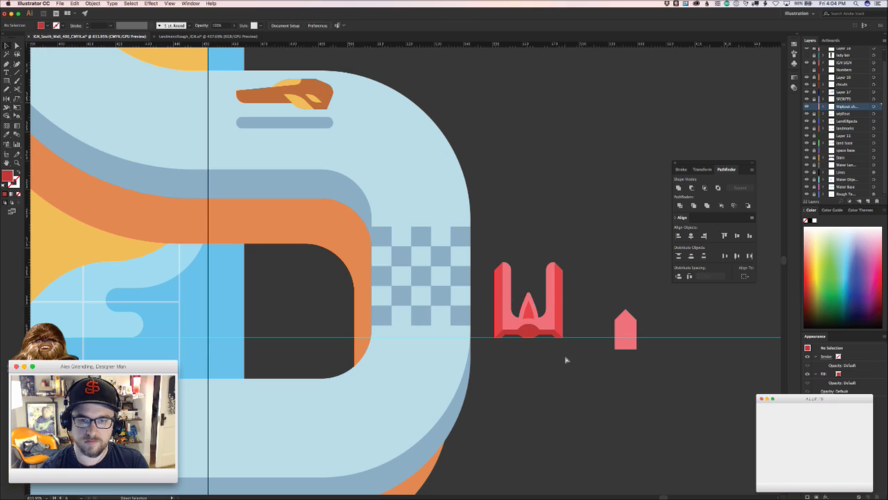
key("super+z")
key("i")
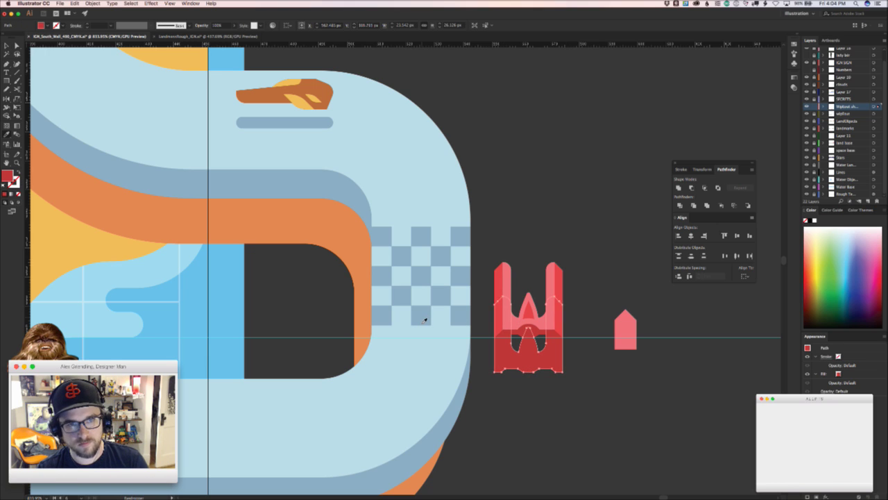
left_click(424, 321)
- Move the red ship together with its blue-gray shadow onto the checkered section of the track
key("v")
left_click_drag(586, 402, 505, 271)
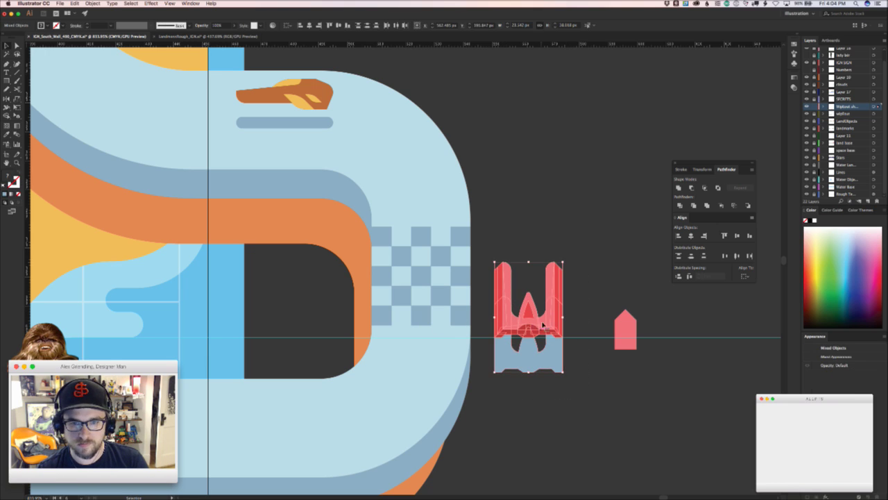
left_click_drag(543, 325, 443, 245)
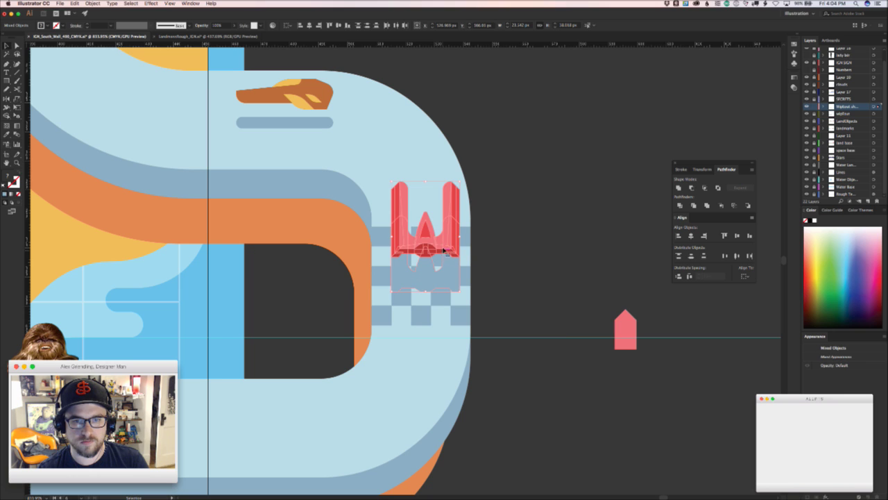
left_click(513, 247)
left_click_drag(513, 248, 458, 267)
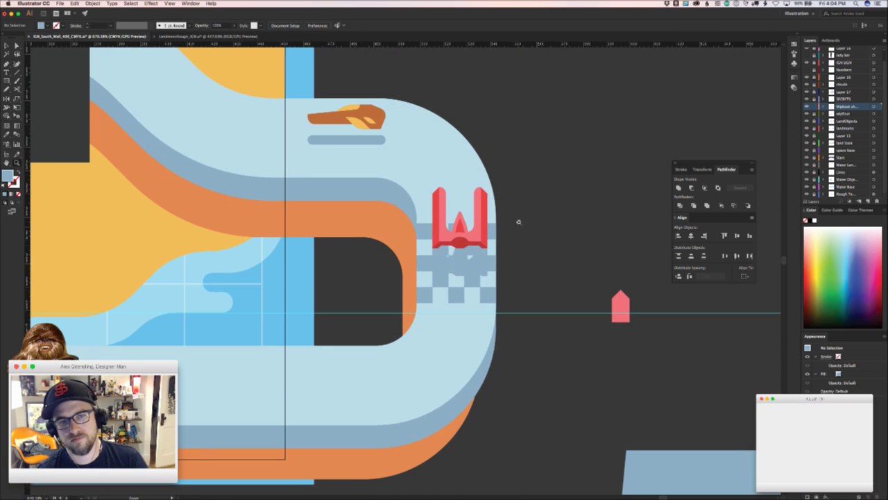
left_click(486, 260)
- Shift the brown craft and its shadow slightly left along the straight stretch of the wavy track
left_click_drag(383, 161, 81, 287)
scroll(238, 257, "left", 10)
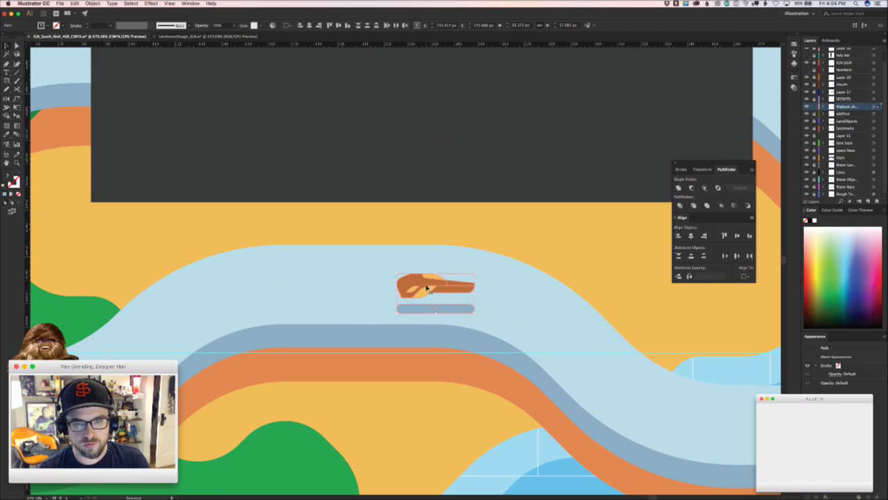
left_click_drag(417, 287, 385, 249)
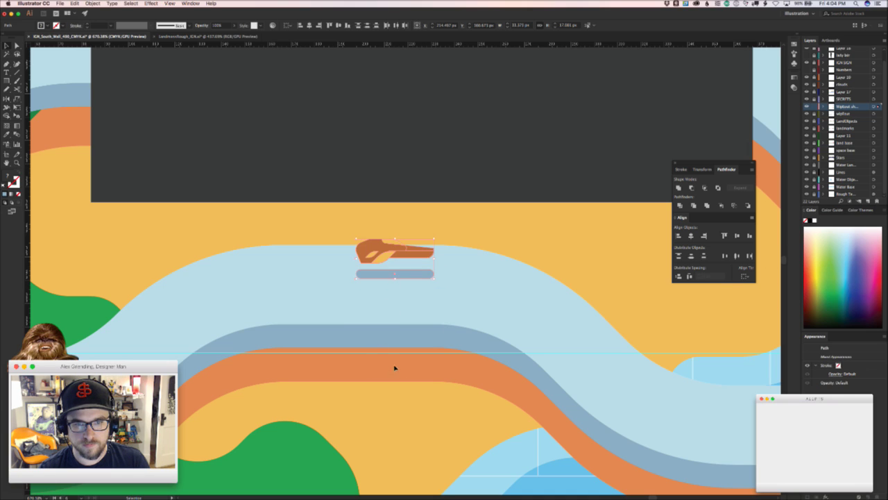
key("super+z")
left_click_drag(426, 288, 378, 287)
left_click(464, 416)
left_click(471, 416, "super")
- Try rotating the red ship and its shadow to follow the track's curve above the checkers, and undo it
left_click_drag(567, 386, 284, 411)
left_click_drag(415, 376, 287, 417)
left_click_drag(403, 400, 506, 254)
key("v")
left_click(565, 310)
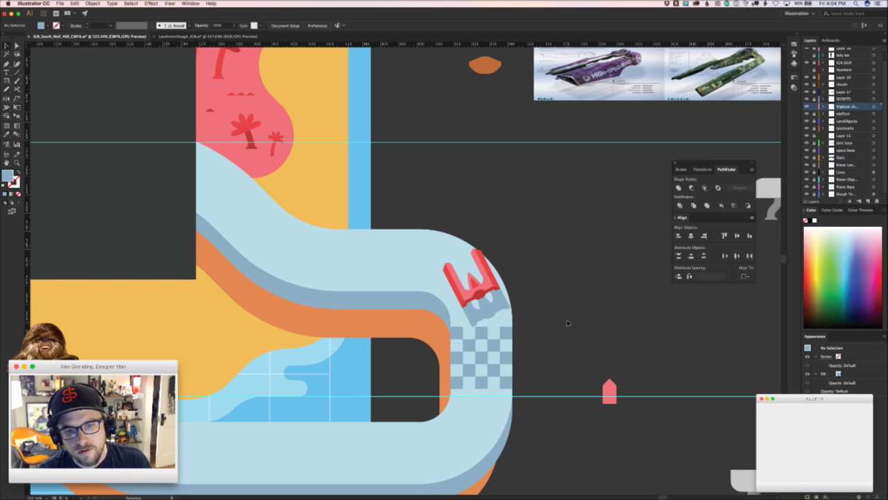
key("ctrl+z")
key("ctrl+z")
key("ctrl+z")
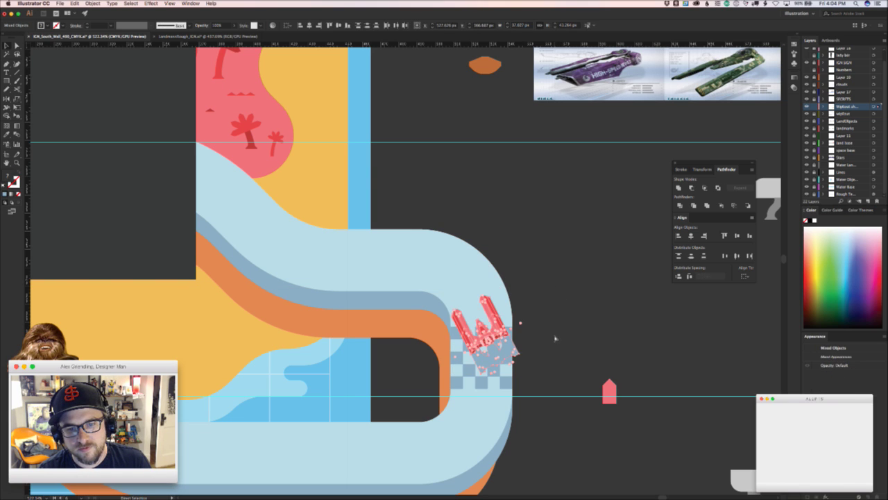
left_click(555, 351)
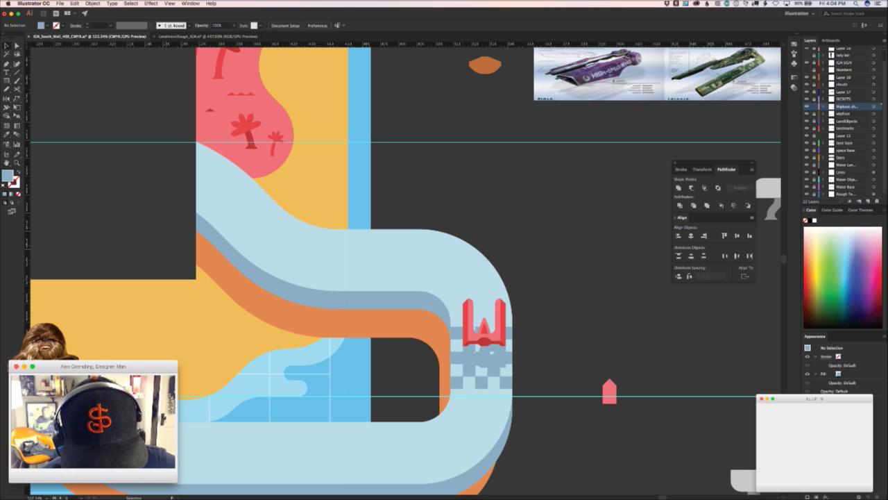
key("super+Tab")
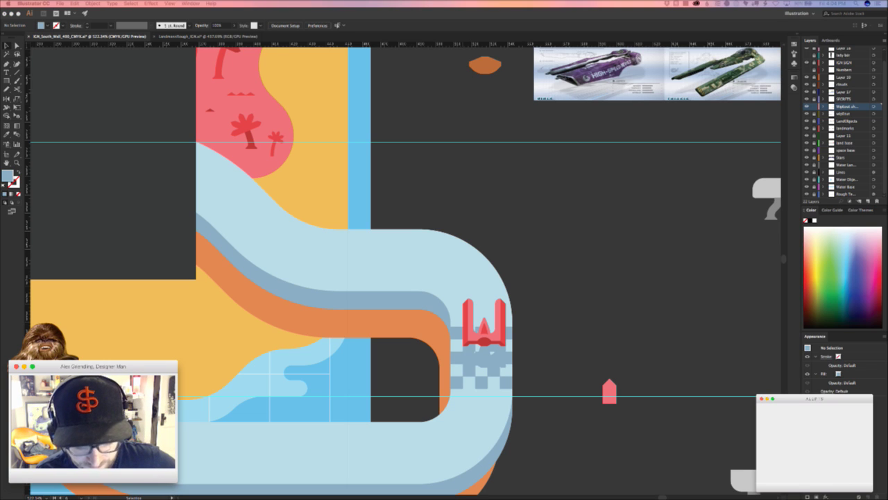
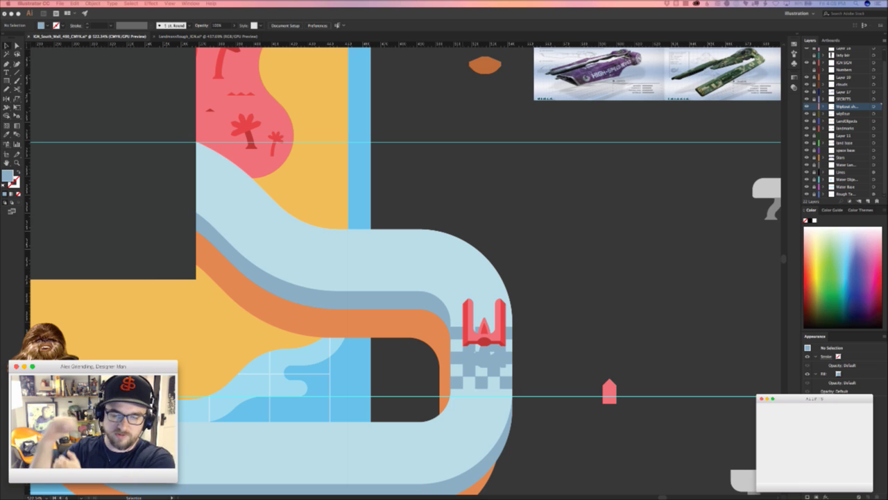
left_click(514, 296)
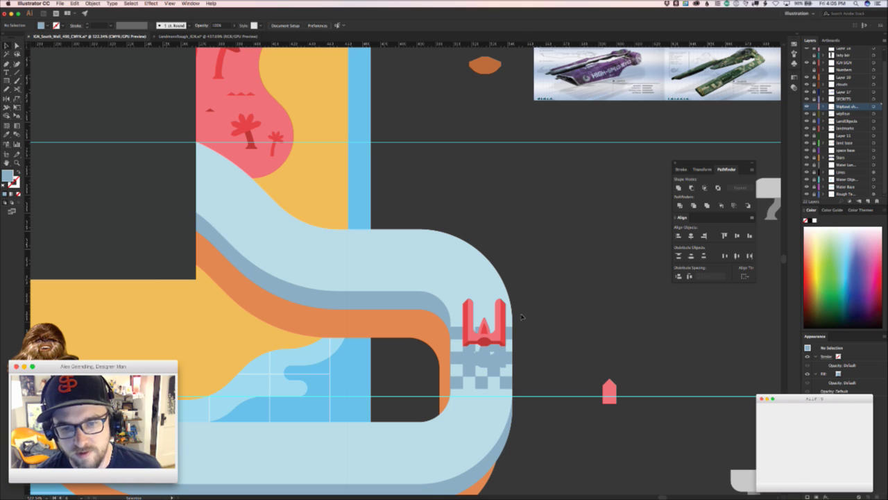
- Move the red ship and its shadow together up the track, just above the checkered strip
left_click_drag(480, 316, 467, 266)
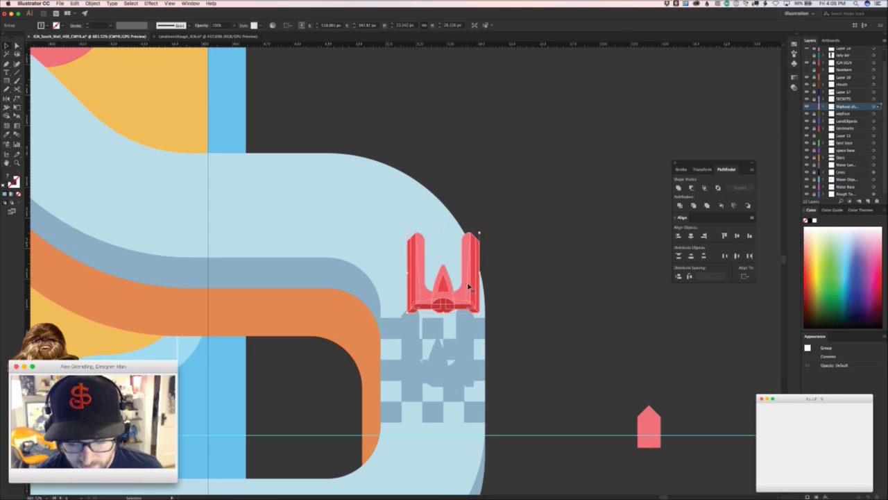
key("super+z")
left_click_drag(456, 342, 456, 262)
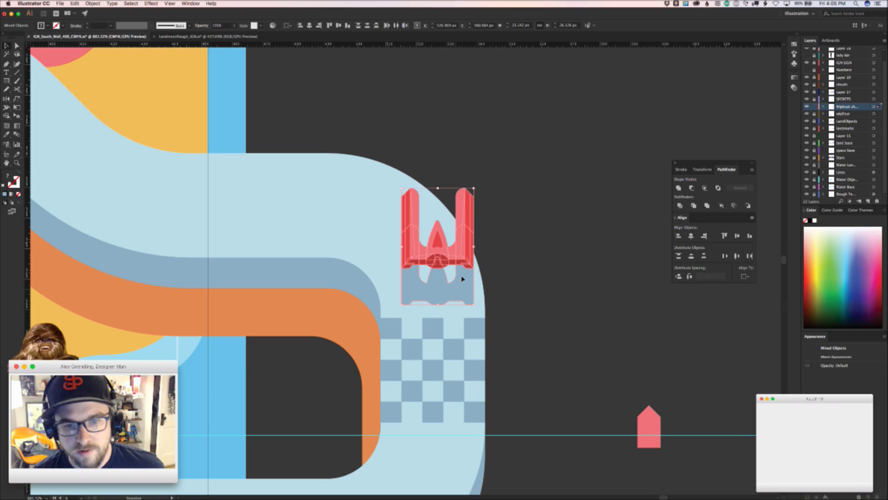
- Rotate only the red ship by 22.5° with the Rotate tool and shift it inward on the track curve above the checkers
left_click(492, 180)
left_click(466, 210)
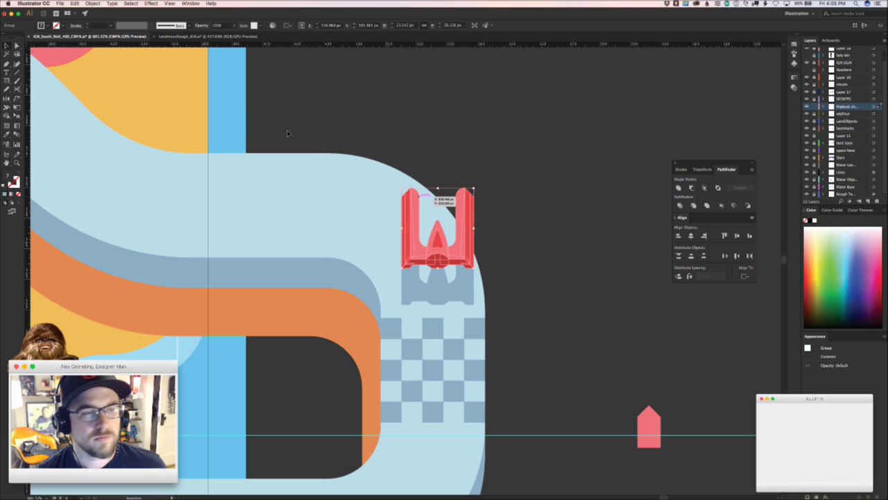
key("r")
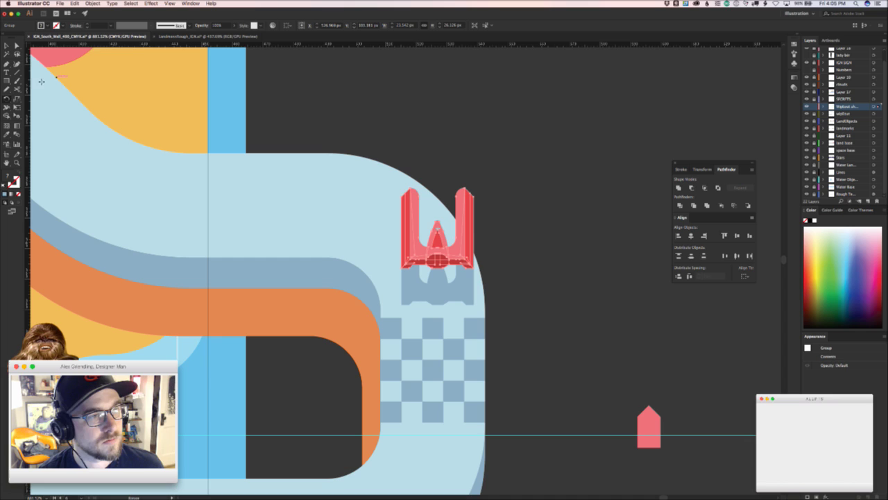
double_click(8, 102)
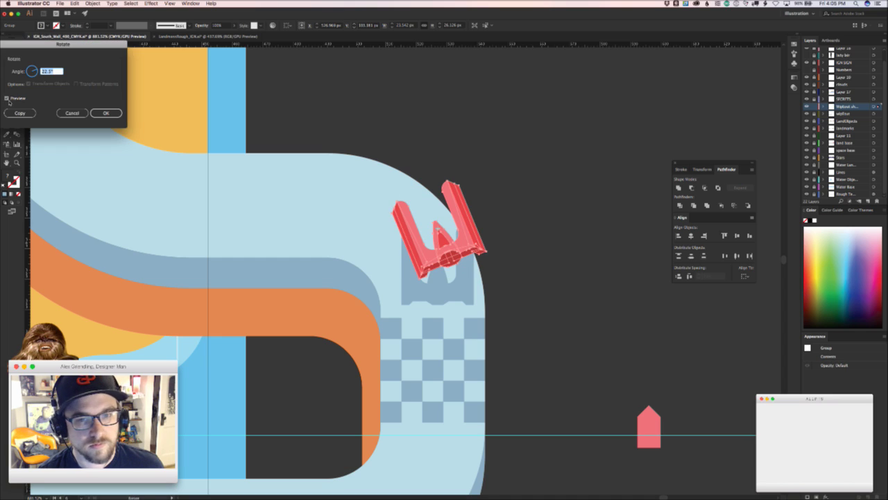
left_click(107, 113)
left_click_drag(432, 262, 401, 281)
left_click(523, 278)
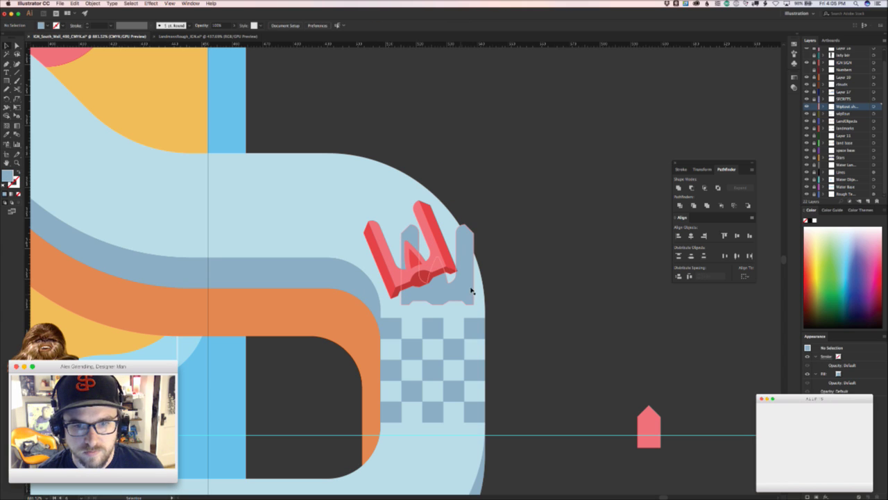
- Move the ship's blue-gray shadow off the track into the empty area beside the curve
left_click_drag(469, 294, 575, 266)
key("z")
left_click(473, 298)
key("a")
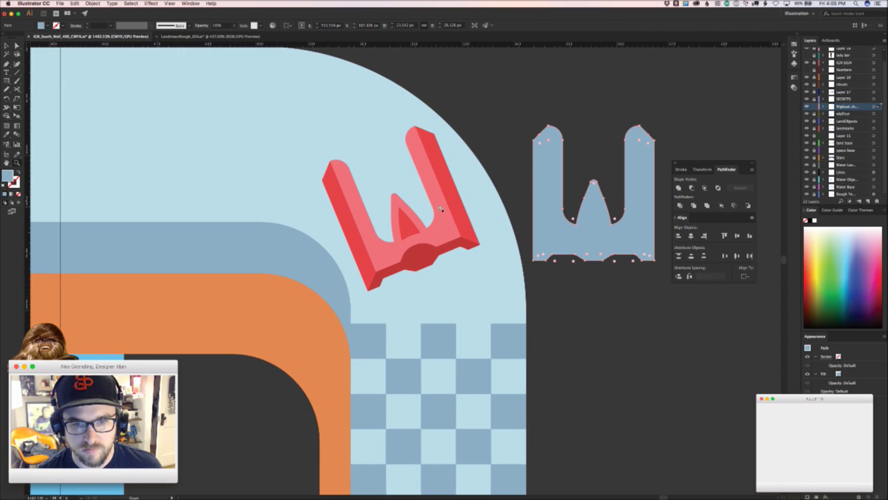
key("super+Tab")
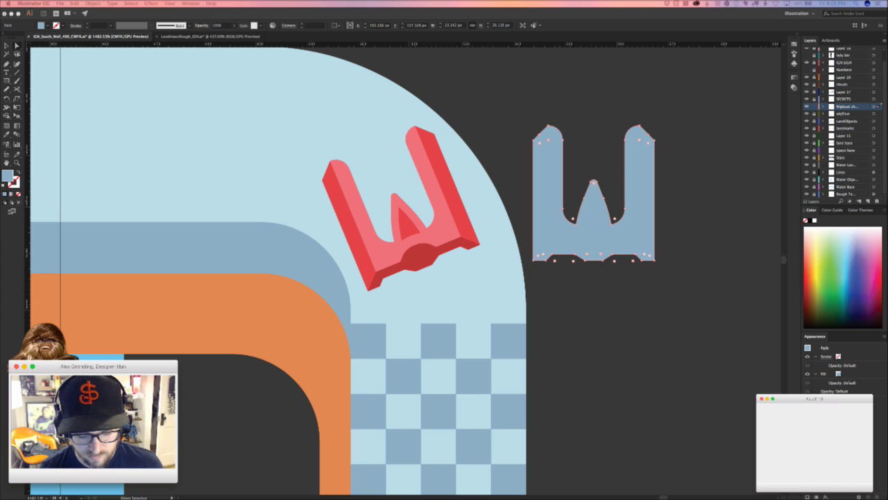
key("XF86AudioLowerVolume")
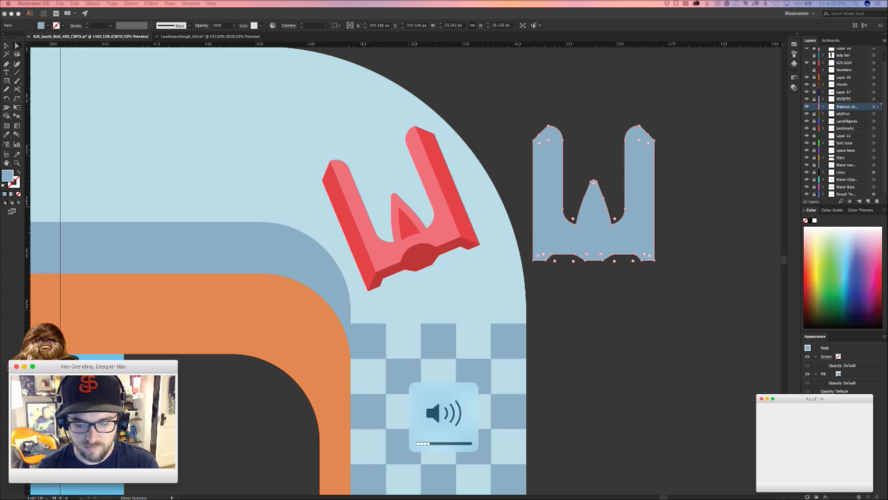
key("XF86AudioRaiseVolume")
key("XF86AudioRaiseVolume")
key("XF86AudioRaiseVolume")
key("XF86AudioRaiseVolume")
left_click(602, 451)
- Rotate the blue-gray shadow by 22.5° and place it beneath the rotated red ship, slightly offset from it
key("r")
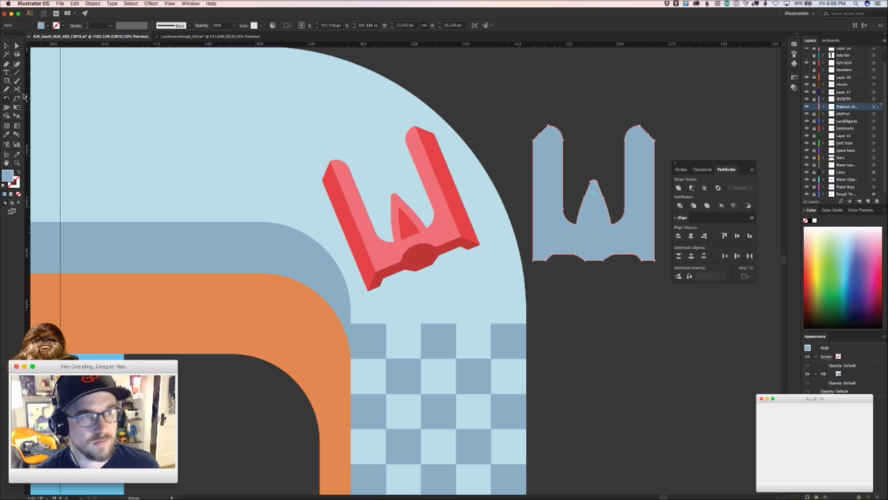
double_click(7, 99)
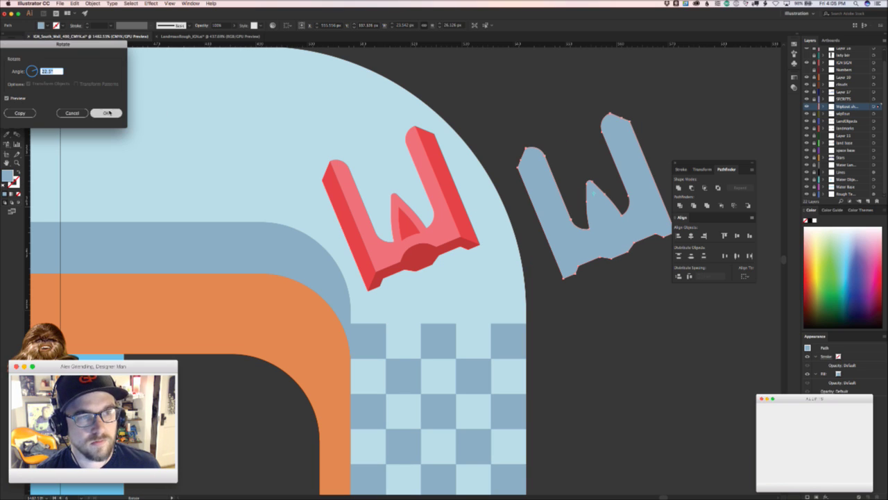
left_click(106, 113)
key("v")
left_click_drag(611, 248, 402, 281)
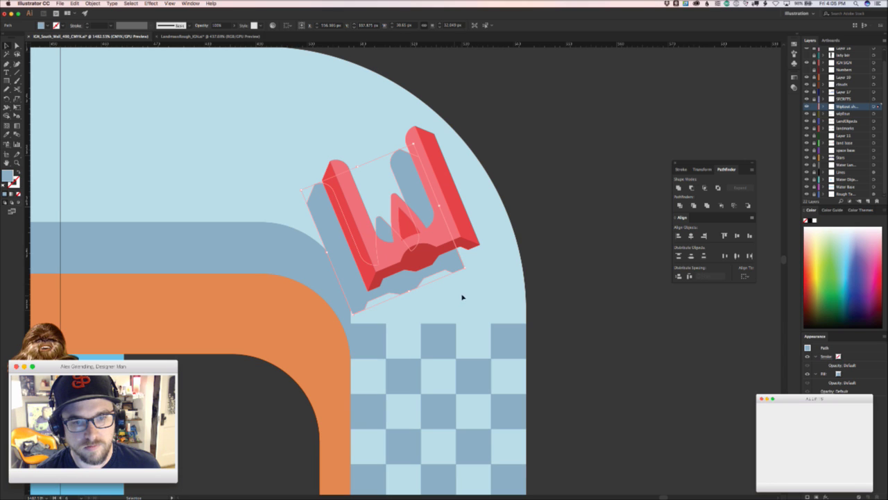
left_click_drag(355, 310, 350, 312)
left_click(569, 288)
- Place the red ship and its shadow on the diagonal stretch of track between the green forest and the TV
key("z")
left_click_drag(558, 290, 319, 328)
scroll(318, 329, "up", 3)
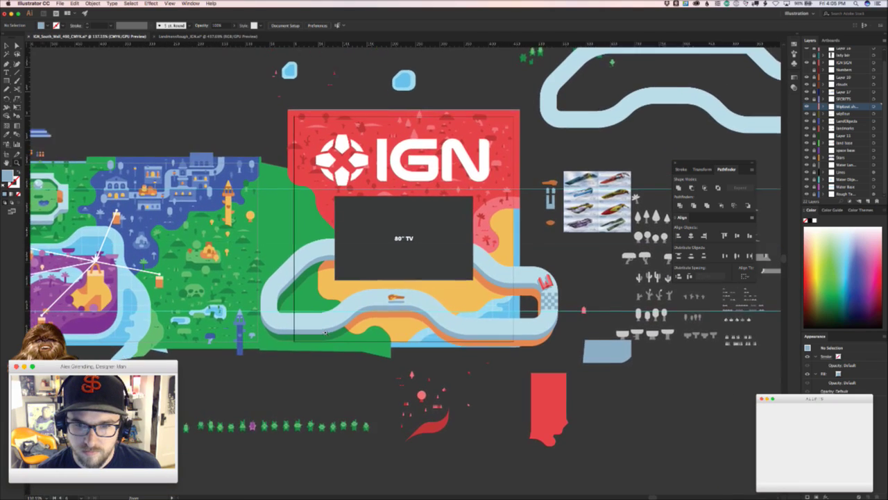
scroll(341, 331, "up", 3)
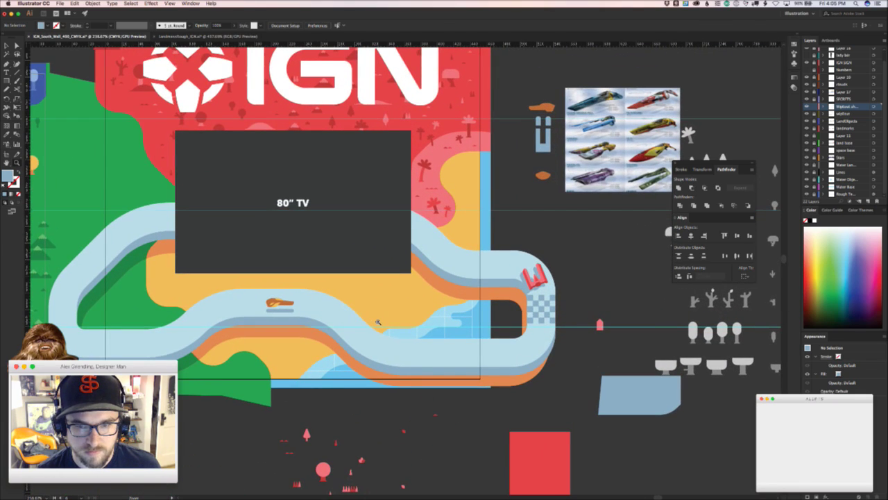
scroll(379, 321, "up", 2)
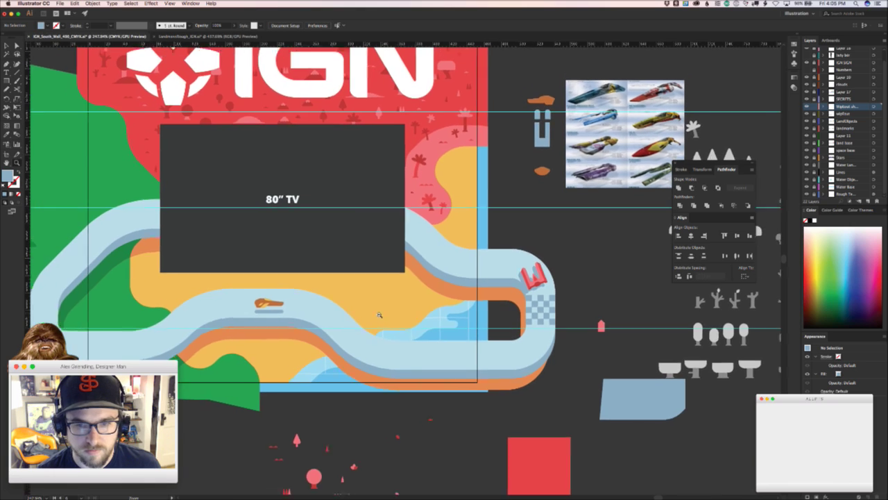
scroll(581, 265, "down", 1)
left_click_drag(518, 280, 128, 270)
left_click_drag(127, 291, 310, 297)
scroll(241, 245, "up", 3)
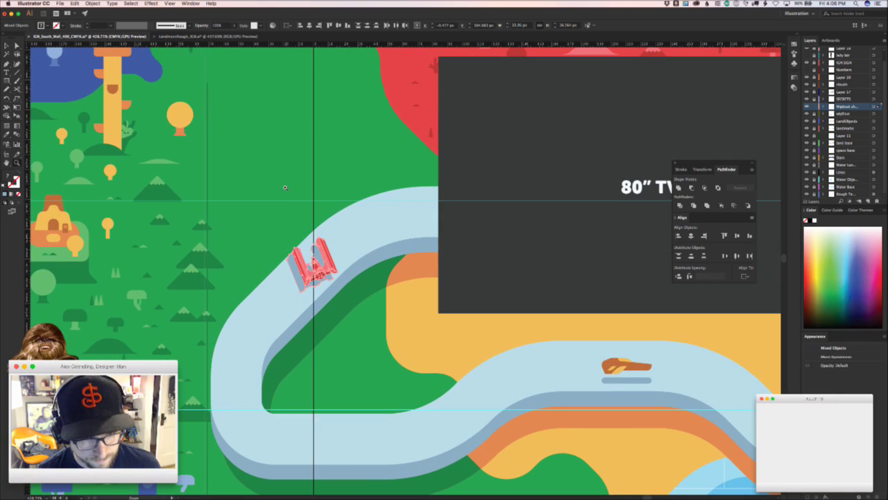
- Rotate the ship and its shadow five times by 22.5° so the ship heads down the diagonal track stretch
key("r")
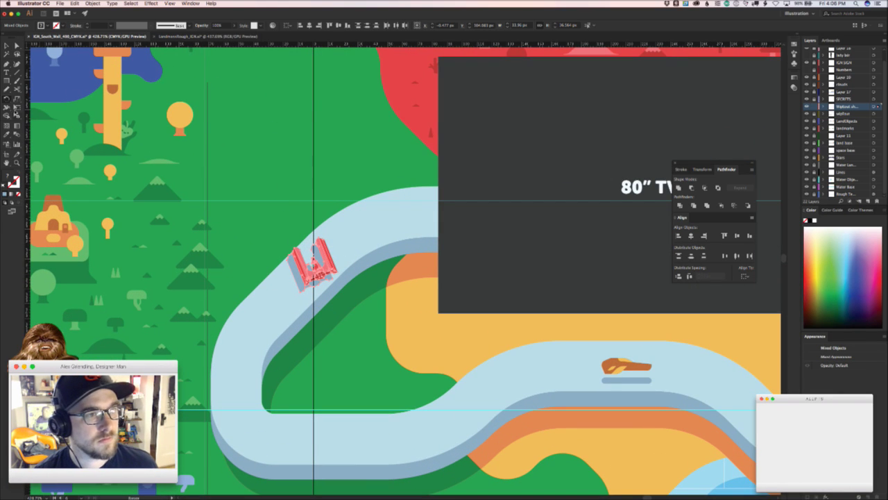
double_click(7, 100)
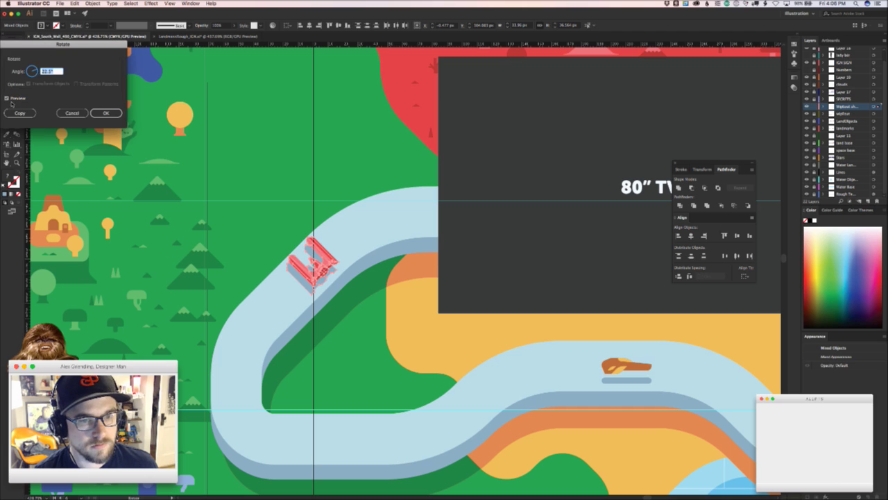
left_click(106, 112)
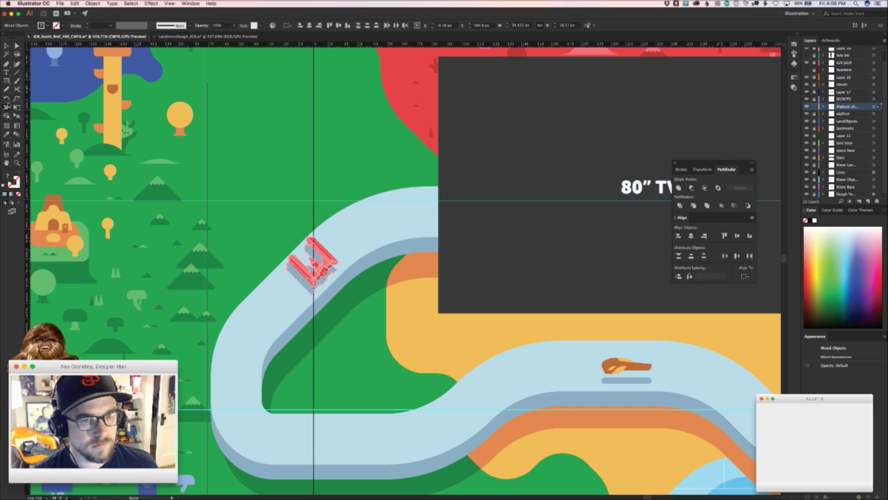
double_click(7, 100)
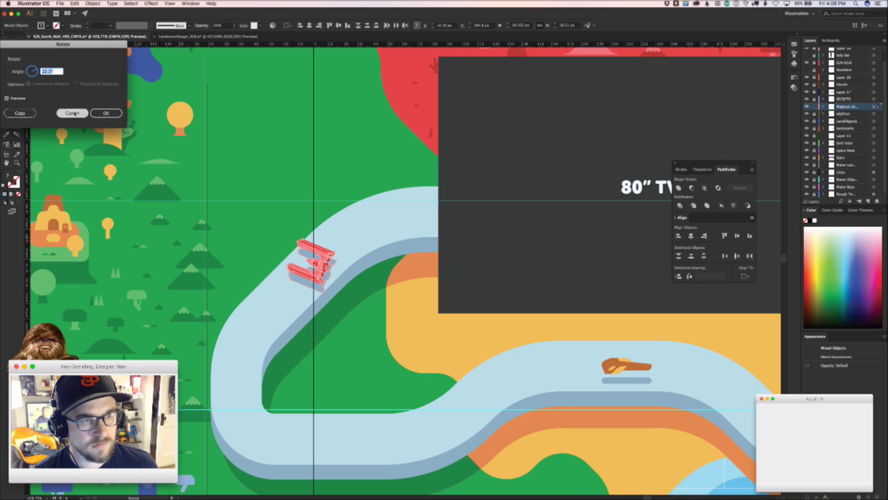
key("Return")
double_click(7, 100)
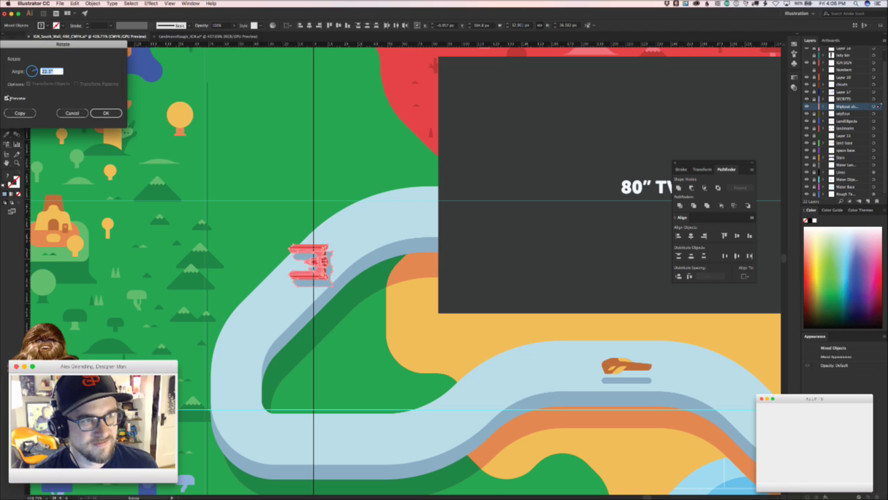
left_click(105, 112)
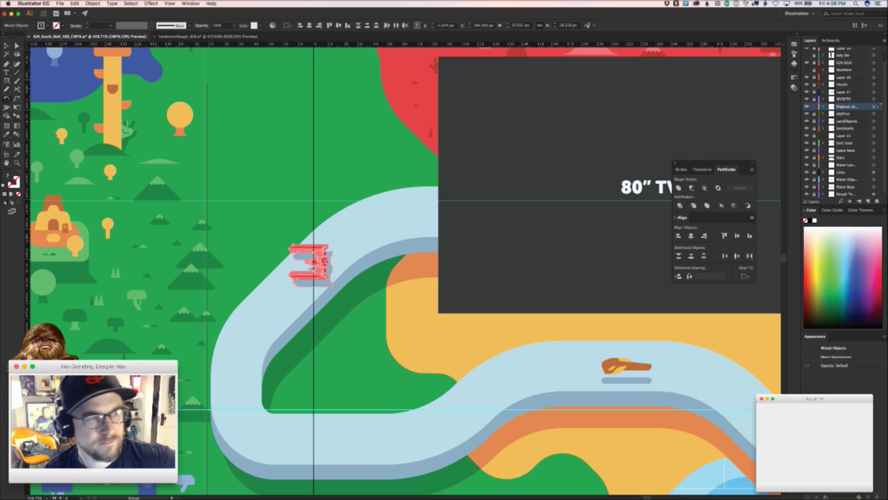
double_click(6, 99)
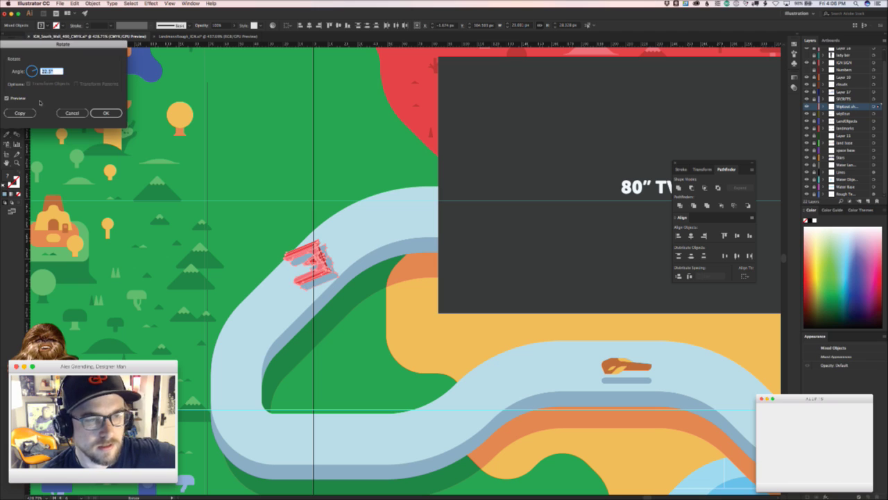
left_click(102, 111)
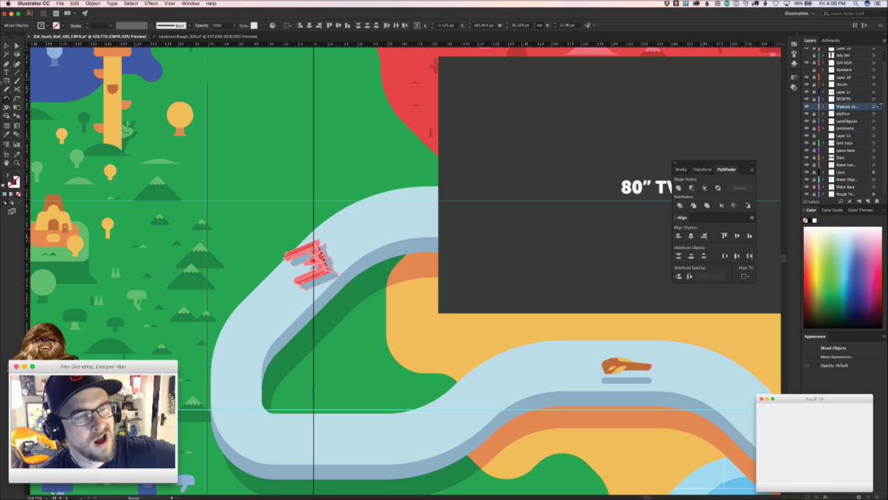
double_click(7, 99)
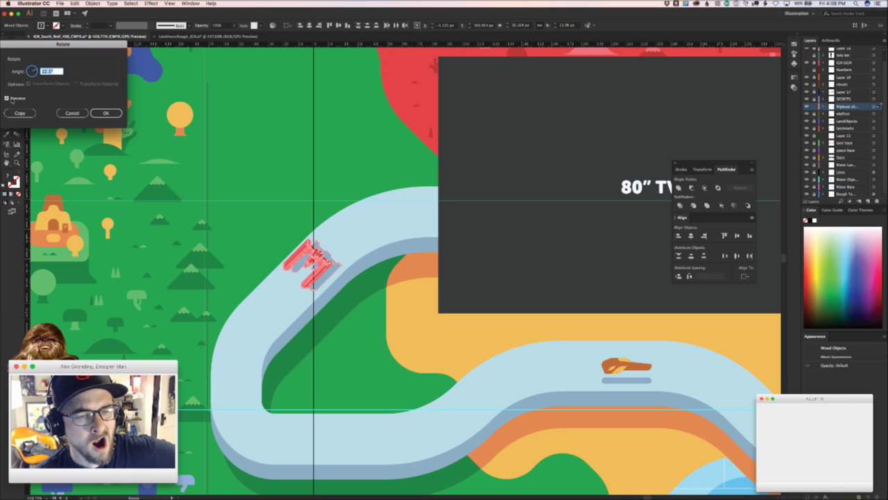
left_click(105, 112)
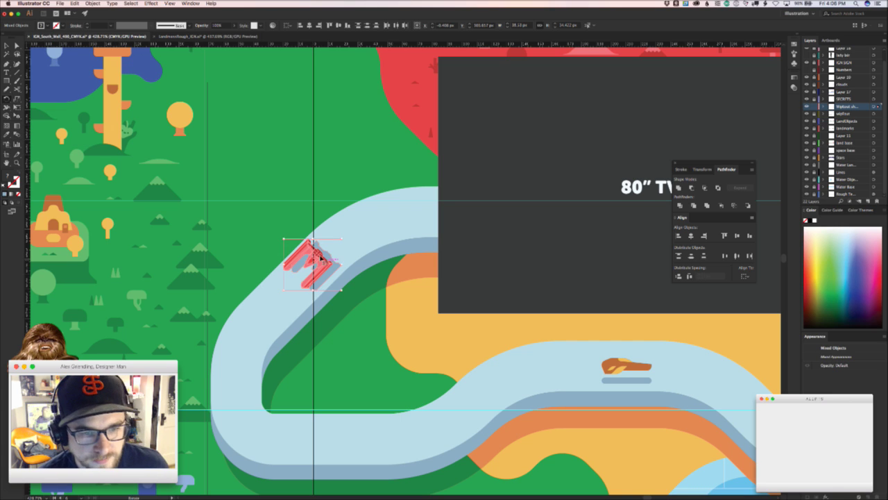
- Move the rotated ship and shadow further down the diagonal stretch, toward the track's outer bend
key("v")
left_click_drag(320, 258, 277, 297)
left_click(349, 328)
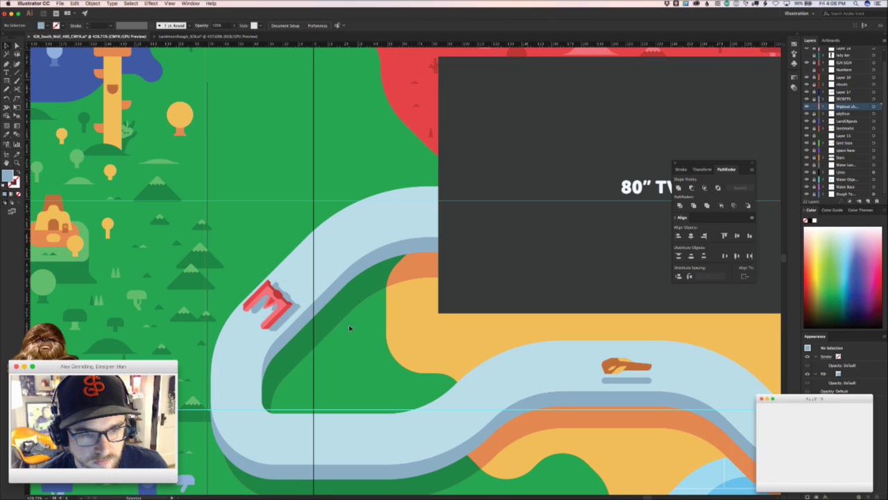
- Recolor the dark red rear pieces of the ship on the diagonal stretch with the light pink sampled from its body
key("z")
left_click_drag(350, 329, 398, 326)
left_click_drag(208, 276, 338, 278)
left_click(319, 272)
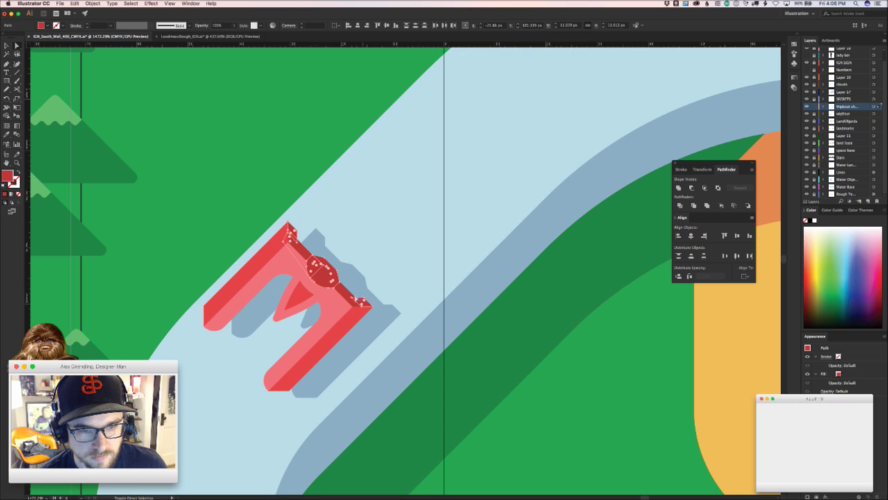
left_click(354, 299, "shift")
key("i")
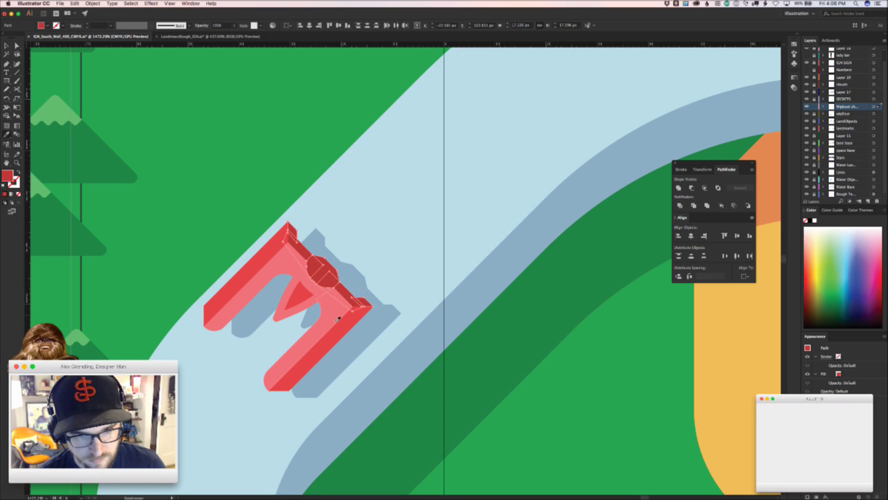
left_click(340, 319)
key("v")
left_click(379, 384)
- Try shifting the red side face of the ship's wing nearest the track's inner edge, and undo it
key("space")
left_click_drag(320, 377, 416, 278)
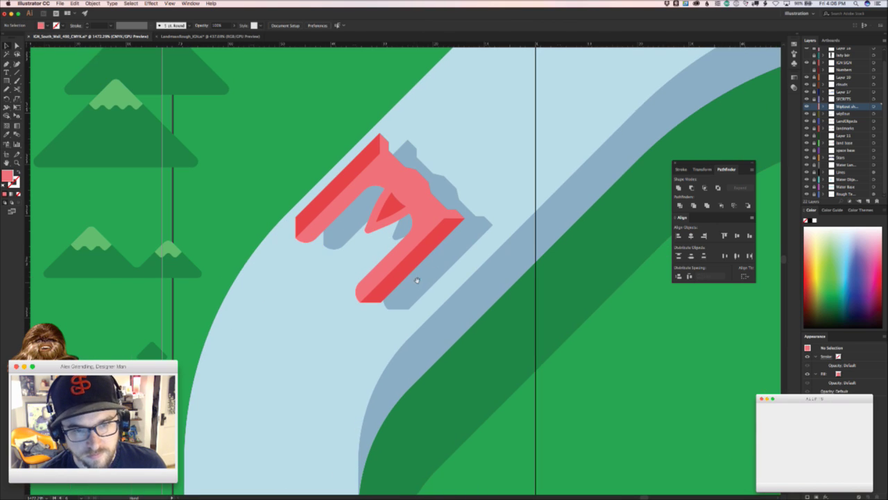
key("z")
left_click_drag(455, 211, 478, 188)
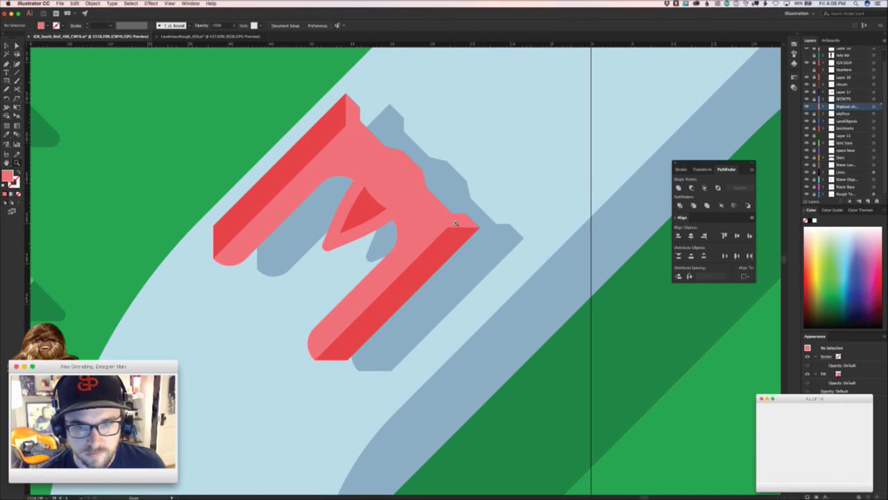
left_click(446, 233)
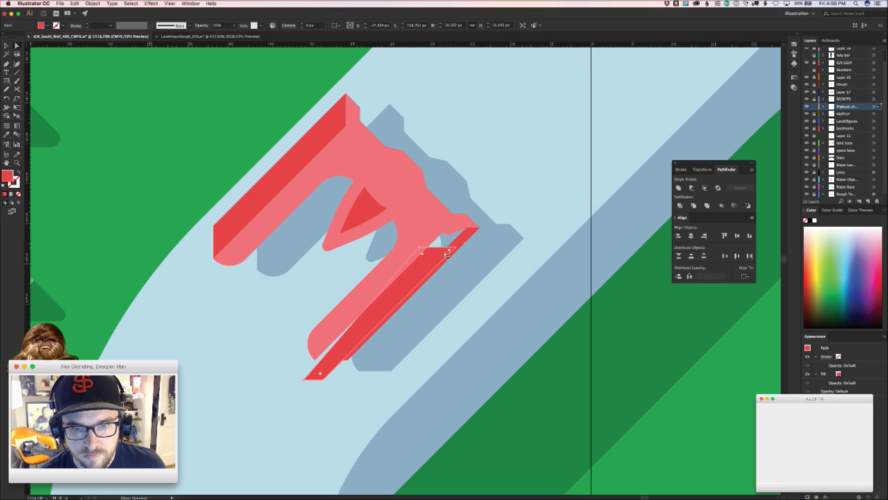
left_click(465, 219)
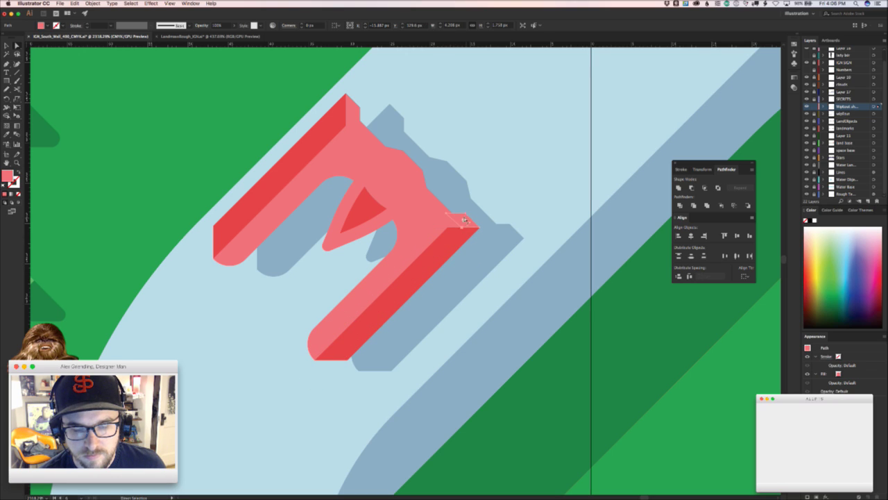
- Try repositioning a front corner point on the red side face of the wing nearest the track's inner edge, and undo it
left_click(446, 237)
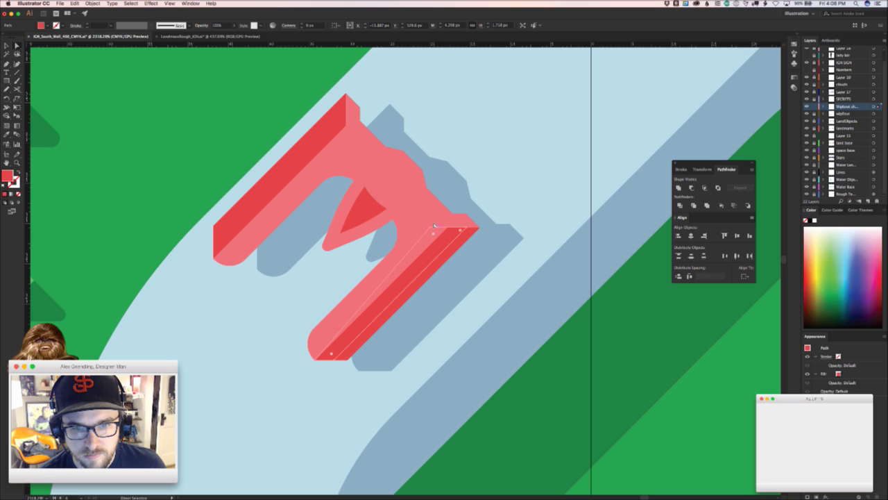
left_click(447, 226)
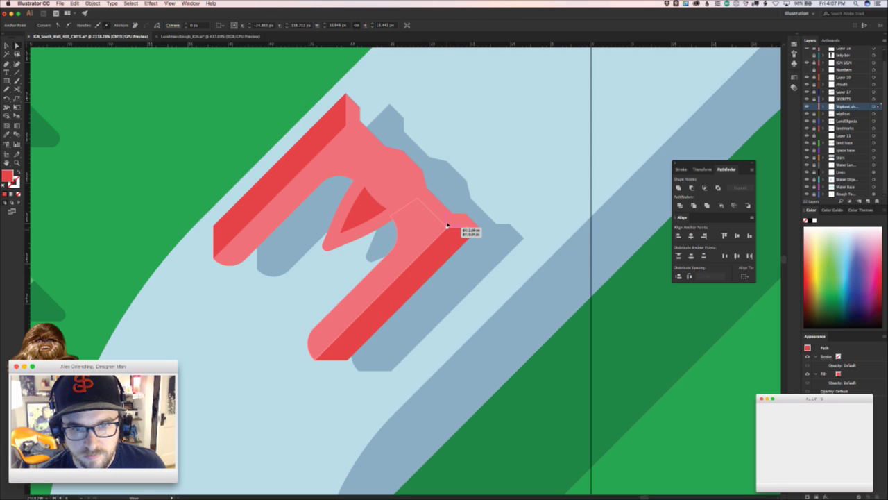
left_click_drag(447, 226, 447, 226)
left_click(450, 246)
key("super+shift+a")
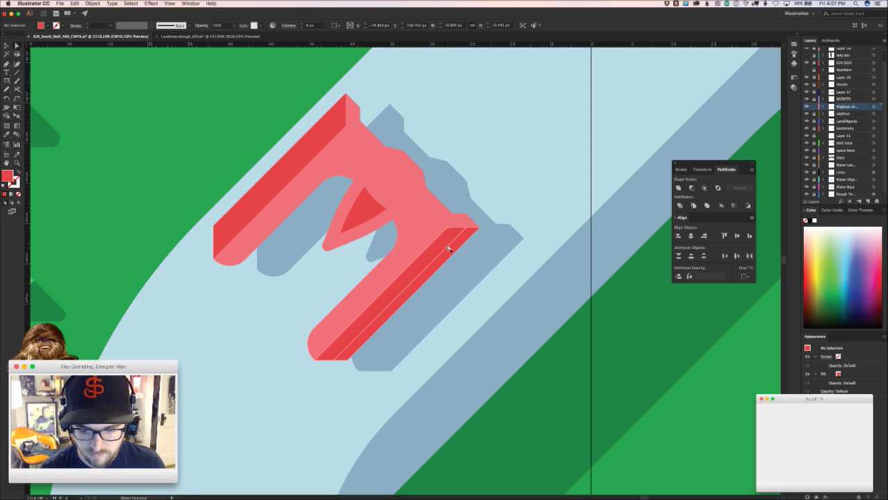
key("super+z")
- Try pulling the inner wing's red side face up to the ship's front edge and deleting it, and undo both
key("z")
left_click_drag(456, 211, 528, 190)
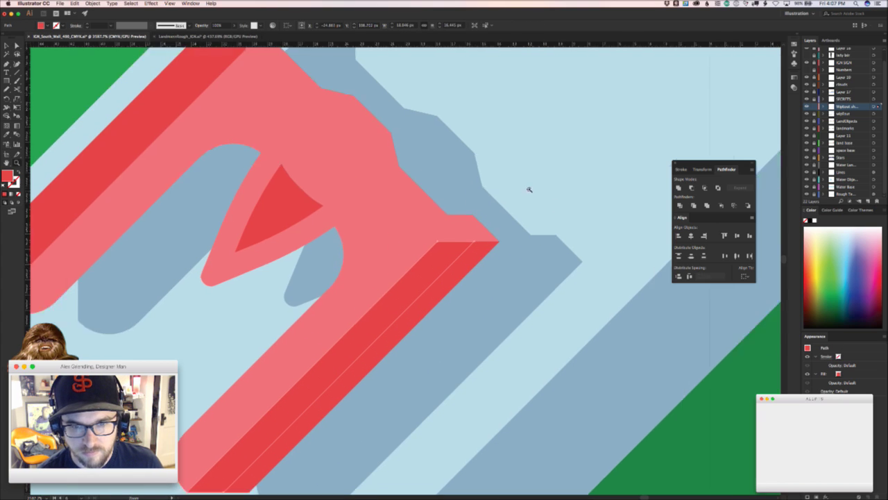
left_click_drag(440, 247, 466, 214)
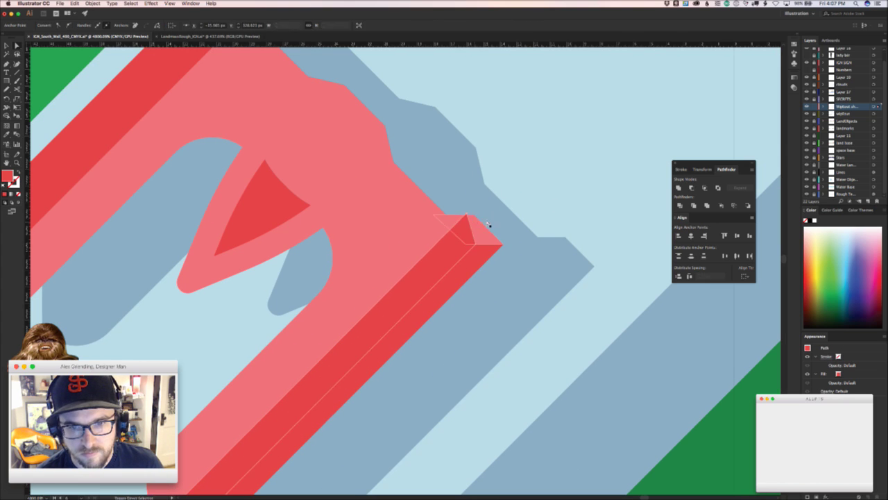
key("BackSpace")
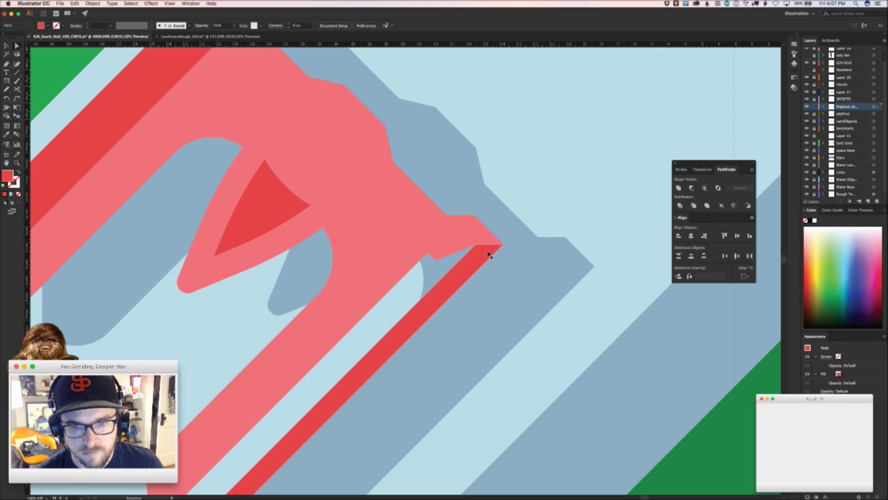
key("super+z")
key("super+z")
key("super+z")
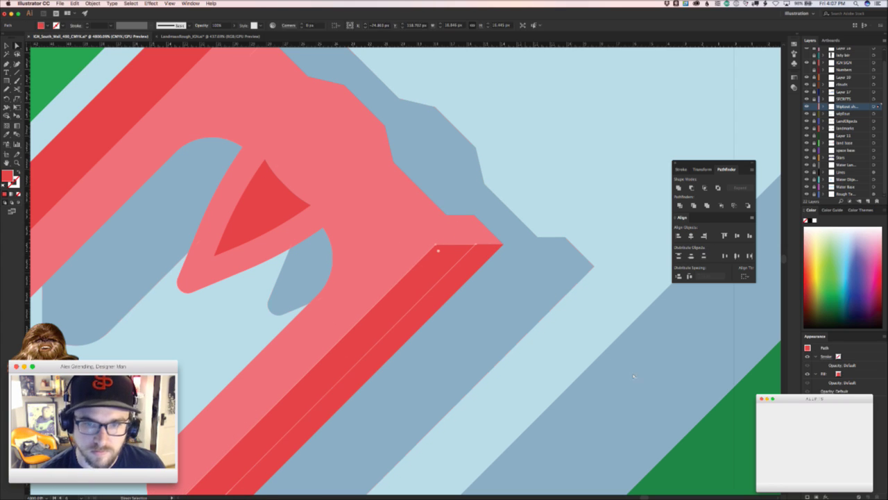
key("v")
left_click(525, 312)
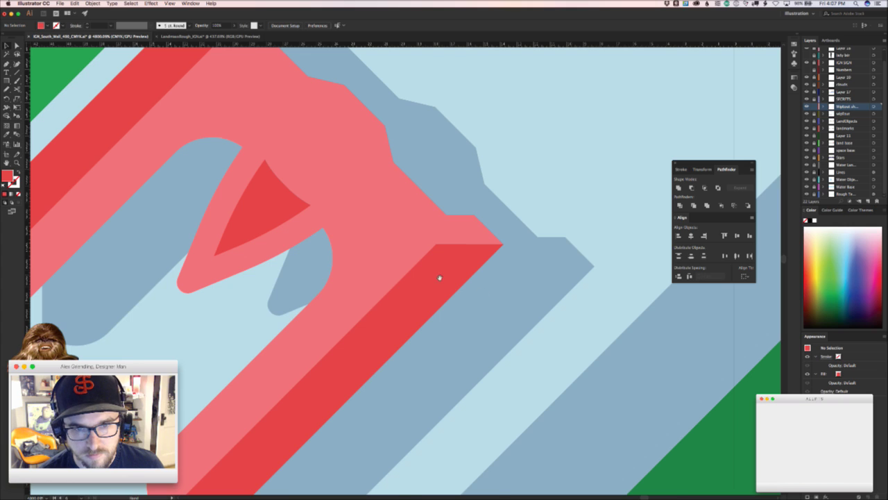
- Try extending the red side face of the wing nearest the track's outer edge across to the tip's far front corner
left_click_drag(439, 278, 468, 299)
left_click_drag(508, 335, 329, 343)
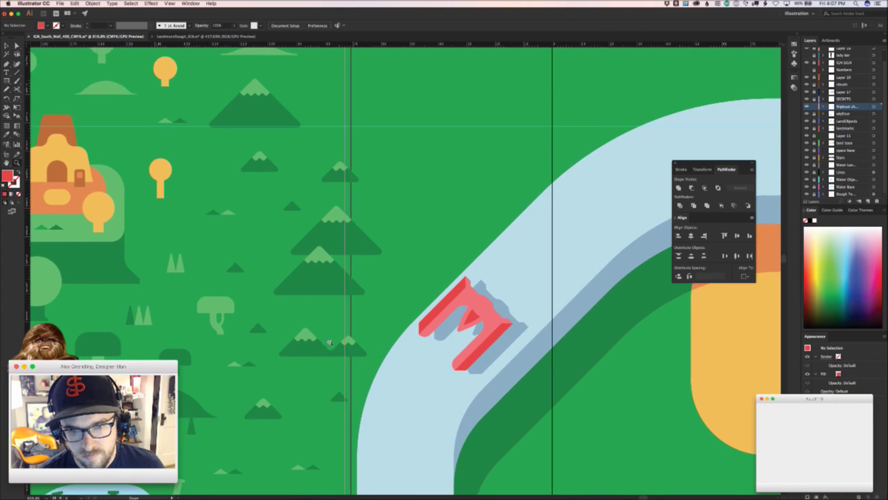
scroll(330, 342, "down", 5)
scroll(331, 341, "up", 5)
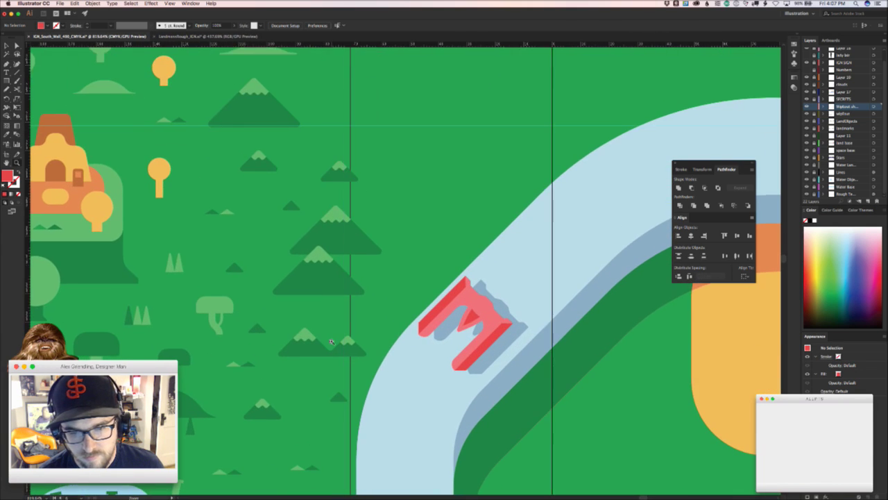
scroll(331, 342, "up", 3)
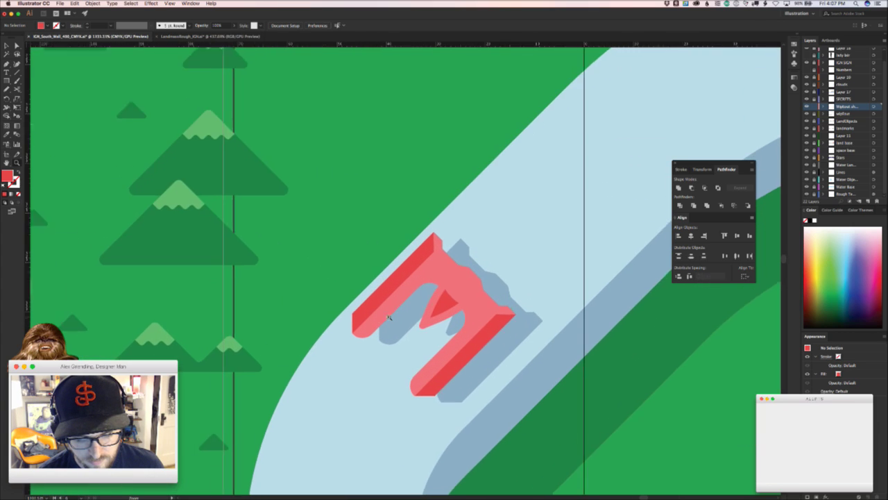
scroll(389, 317, "up", 2)
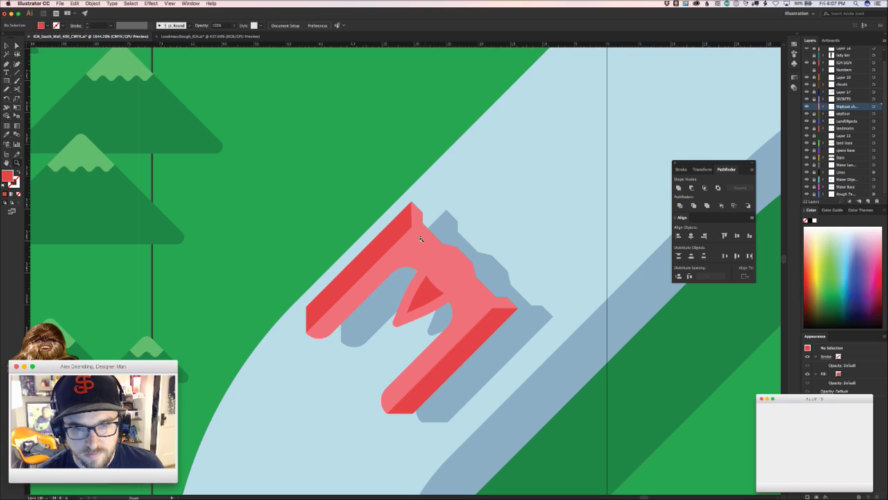
scroll(420, 238, "up", 3)
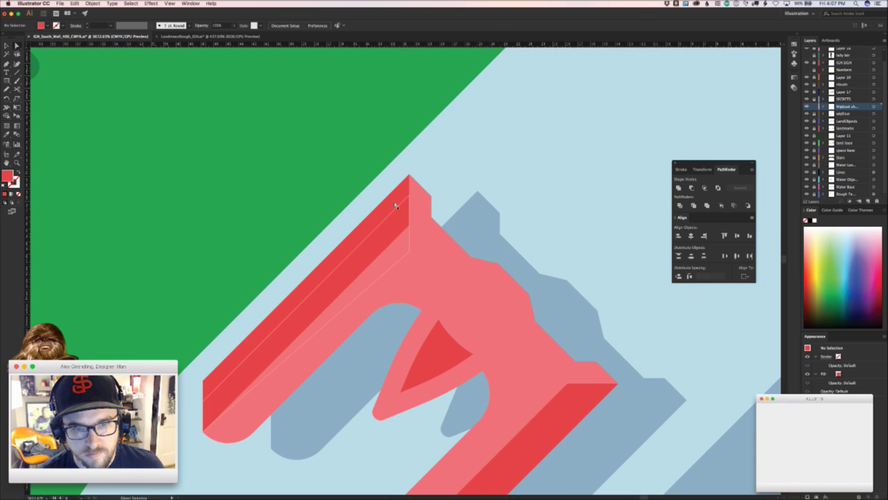
left_click(409, 216)
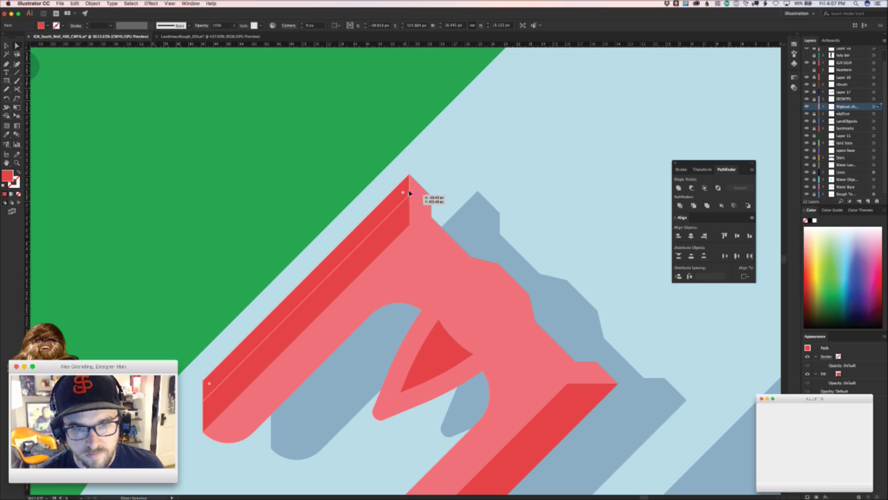
left_click_drag(407, 191, 437, 201)
left_click(434, 208)
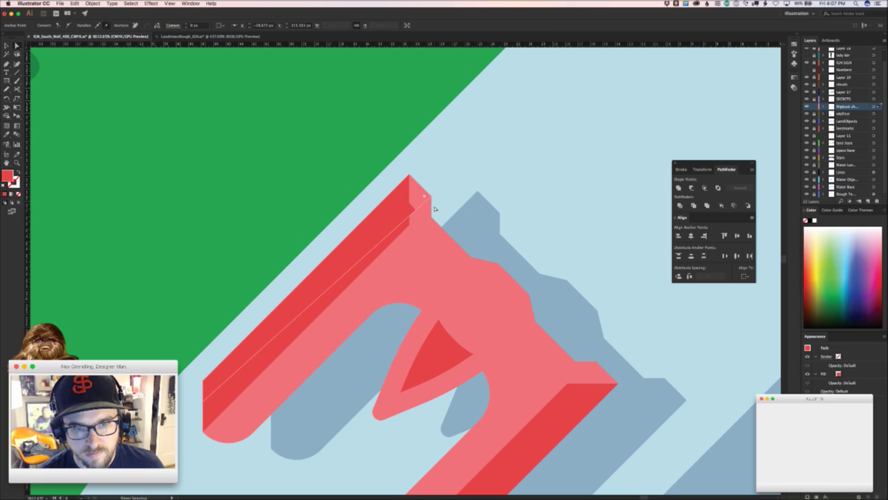
key("v")
left_click(406, 201)
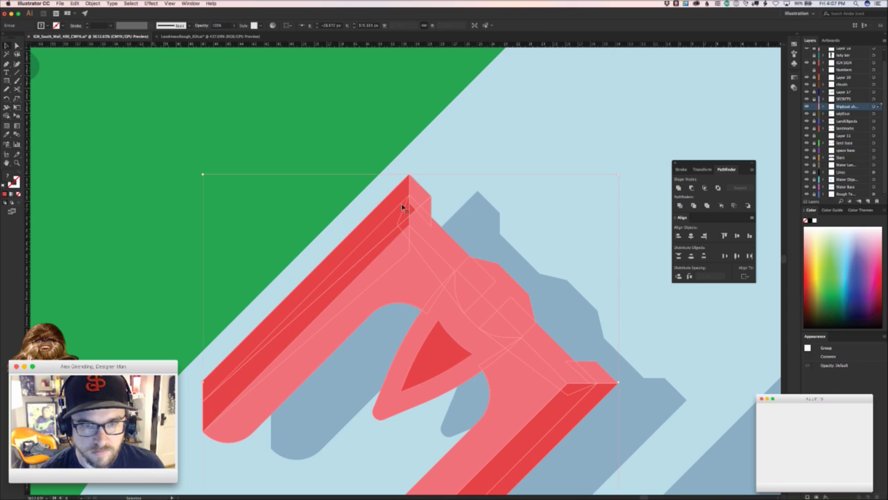
key("a")
left_click(317, 127)
left_click(396, 202)
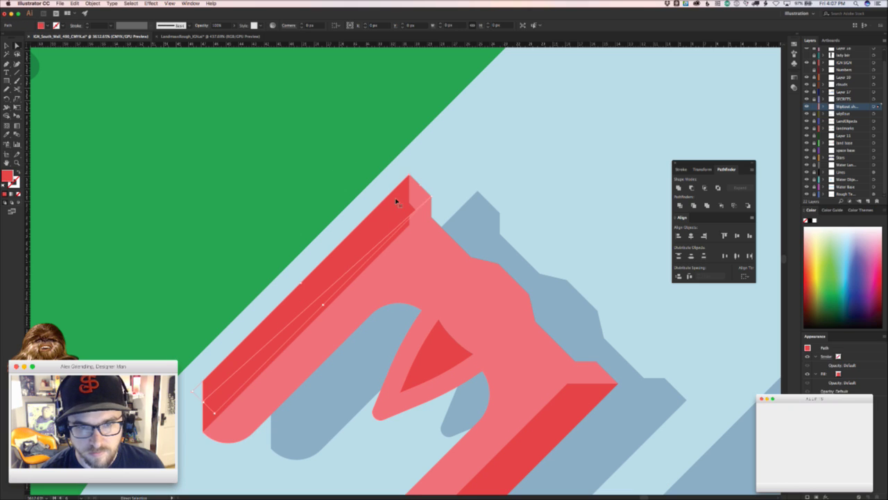
- Try deleting the reshaped red side strip of the outer wing, and undo it
key("Delete")
key("super+z")
key("super+z")
key("super+z")
key("super+z")
key("super+z")
key("super+z")
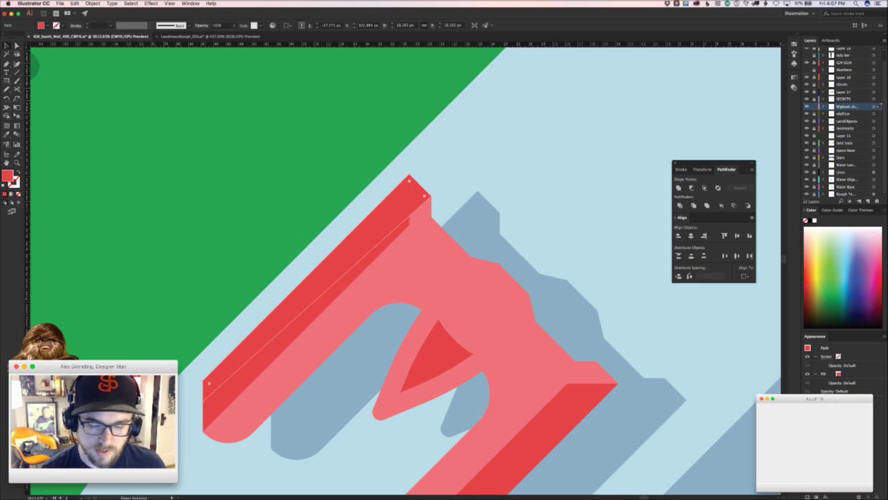
- Undo all reshaping of the outer wing's red side face to restore its original shape, and deselect it
key("v")
key("super+Tab")
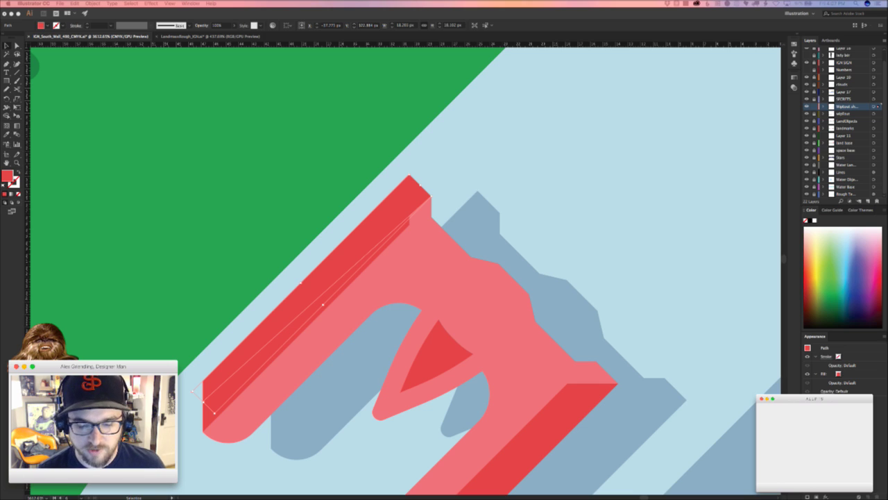
key("super+Tab")
left_click(329, 229)
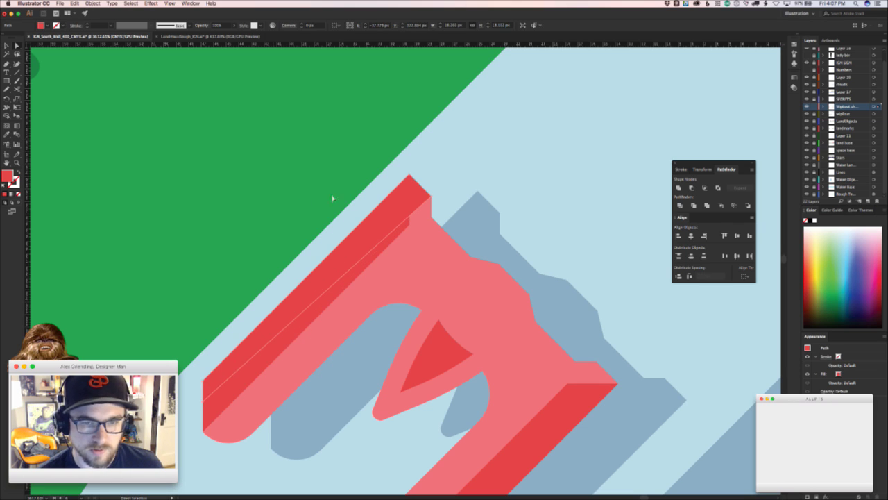
left_click(411, 218)
left_click(426, 199)
left_click(423, 204)
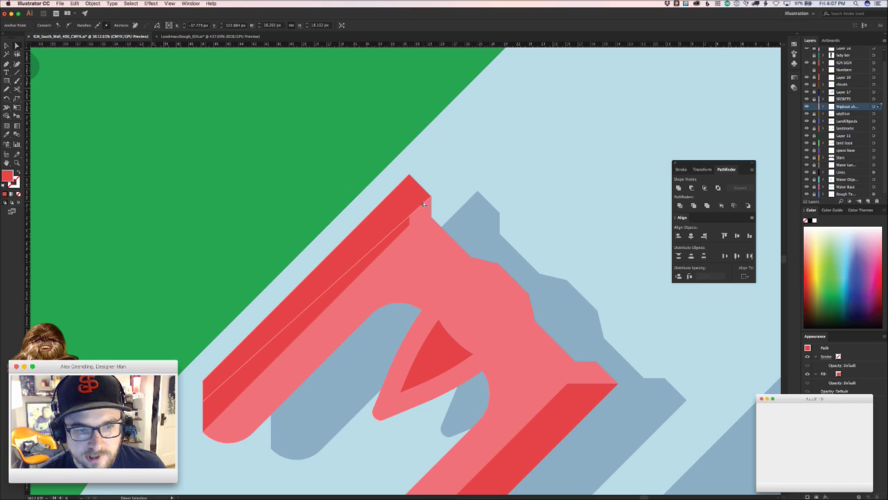
key("super+z")
key("super+z")
key("super+z")
key("super+z")
key("super+z")
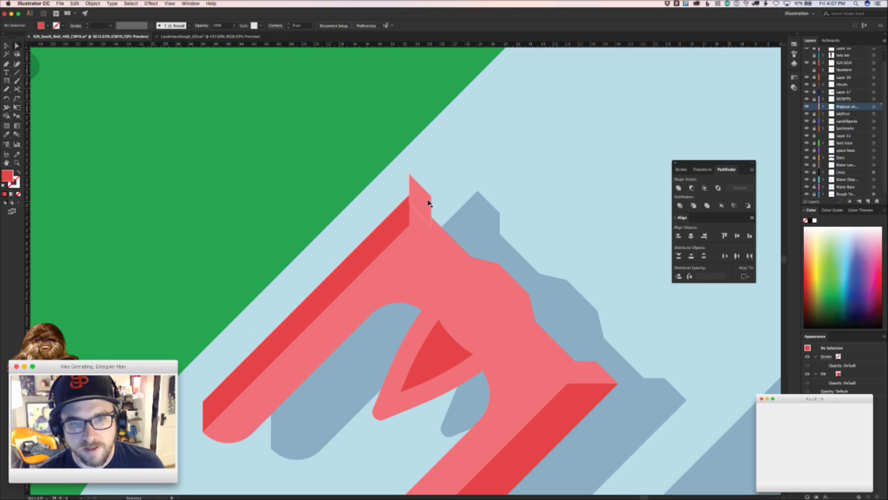
key("super+z")
key("super+z")
key("super+z")
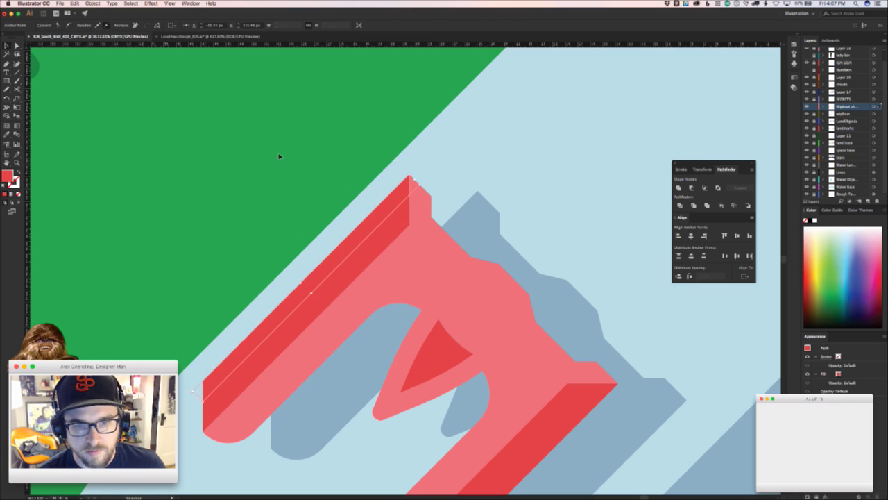
left_click(279, 157)
- Shift the ship's shadow so it shows behind its rear, and nudge ship and shadow together toward the middle of the diagonal track
key("z")
scroll(417, 253, "down", 5)
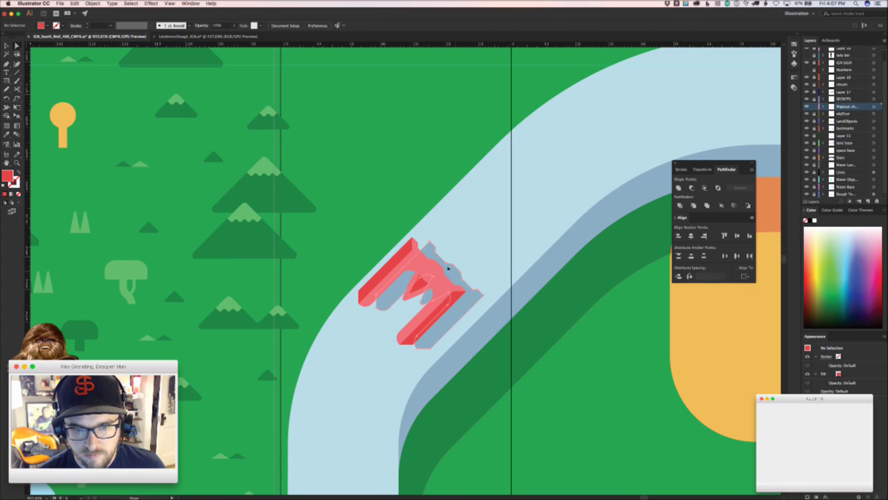
left_click_drag(448, 267, 425, 277)
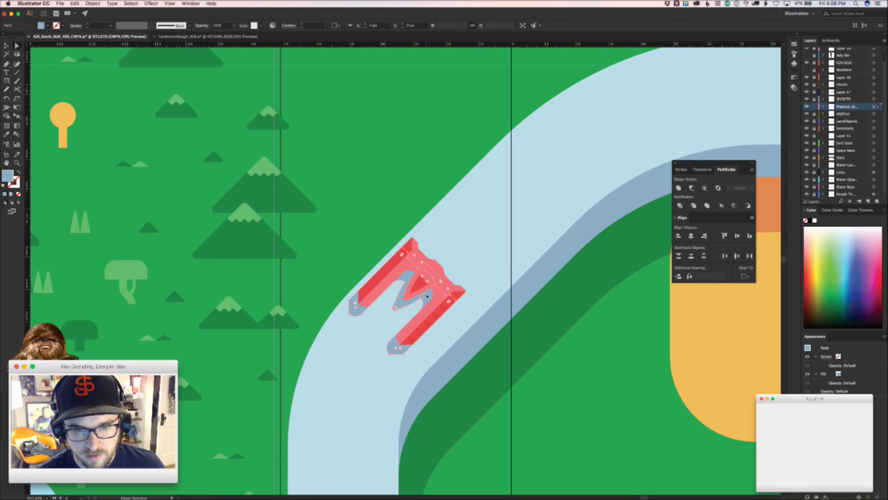
key("v")
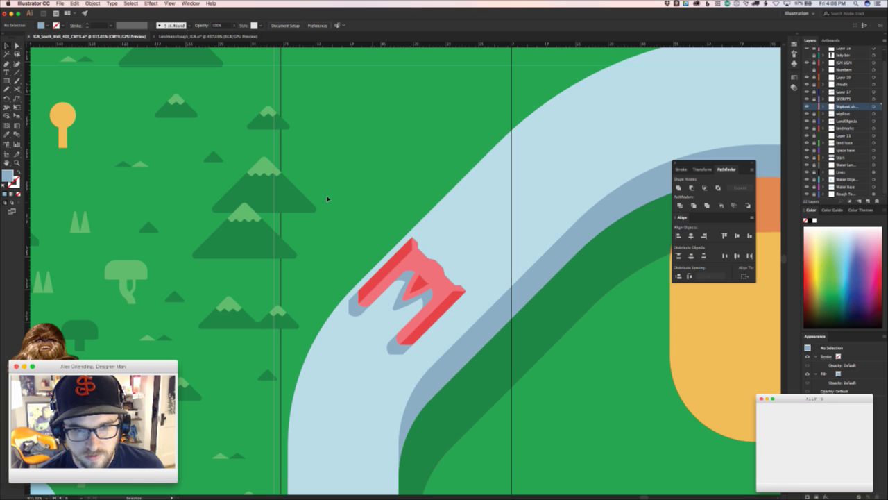
left_click_drag(452, 340, 452, 340)
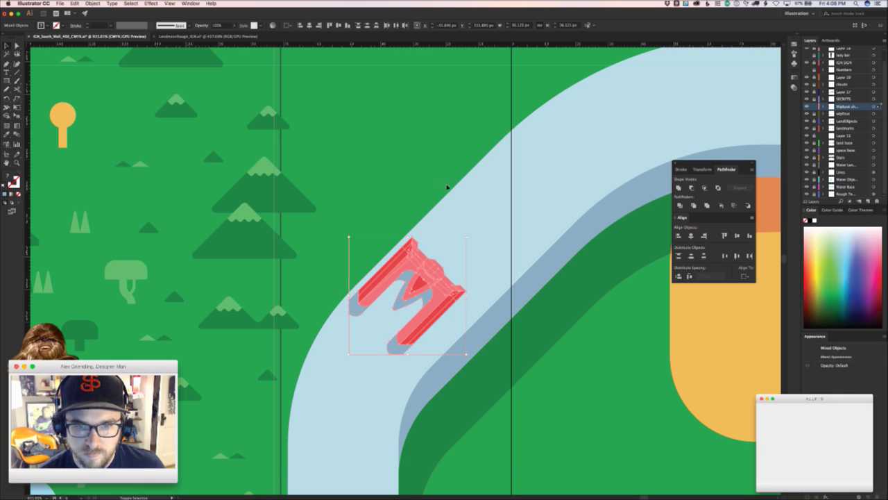
left_click_drag(444, 281, 437, 283)
left_click(374, 211)
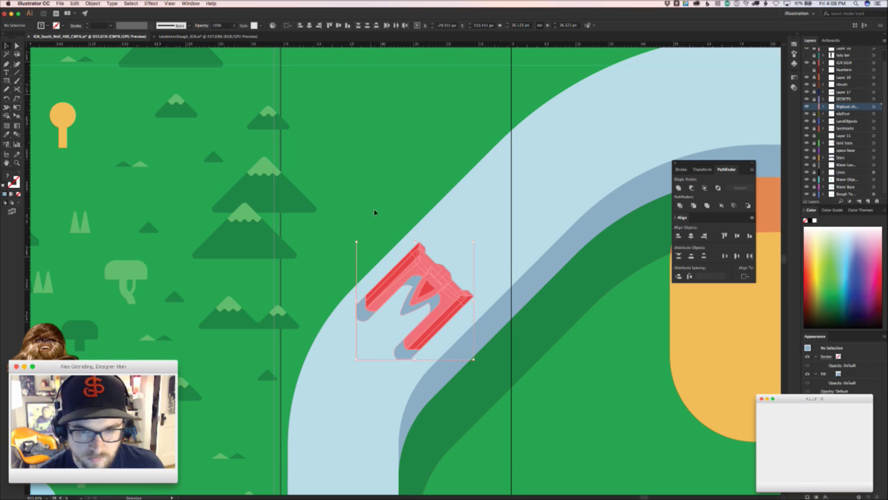
- Examine the placement and shading of both red ships along the whole racetrack
left_click_drag(373, 221, 316, 150)
left_click_drag(302, 257, 421, 247)
key("z")
left_click_drag(565, 266, 262, 271)
left_click_drag(353, 242, 440, 269)
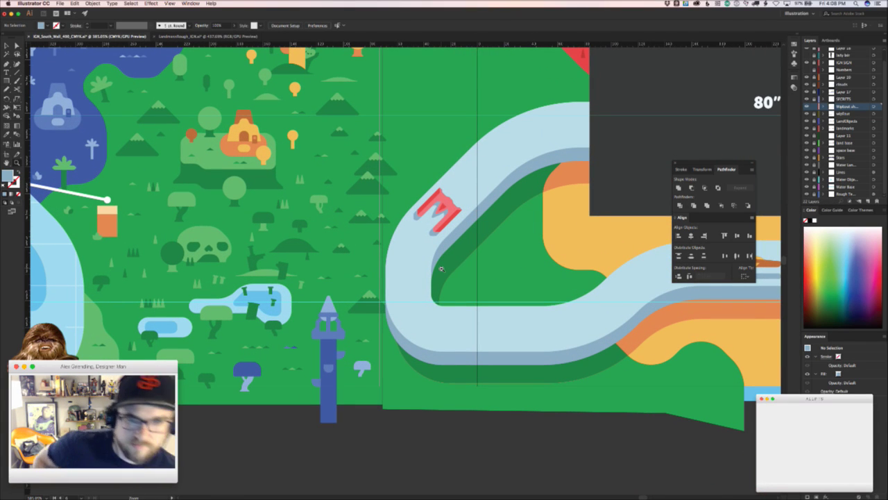
key("v")
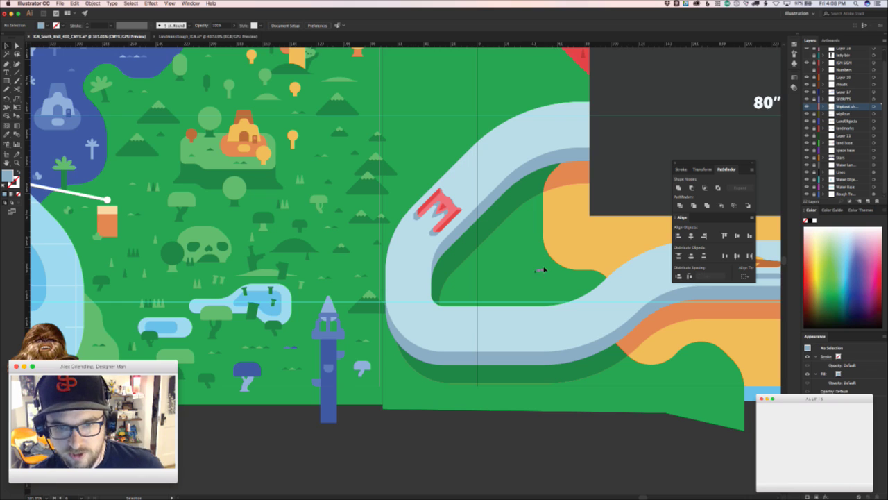
key("z")
left_click_drag(543, 270, 485, 270)
left_click_drag(566, 265, 258, 284)
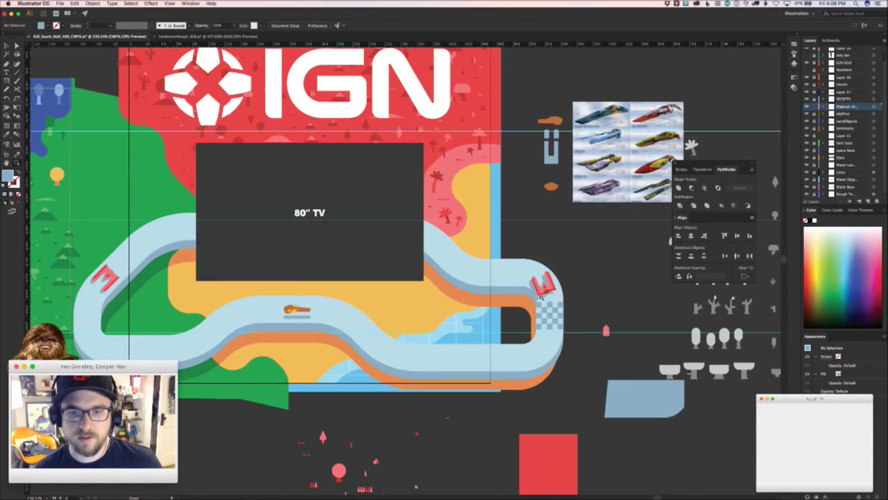
- Look over the remaining wall sections of the mural, from the racetrack to the far IGN logo section
scroll(326, 213, "down", 5)
scroll(208, 194, "left", 15)
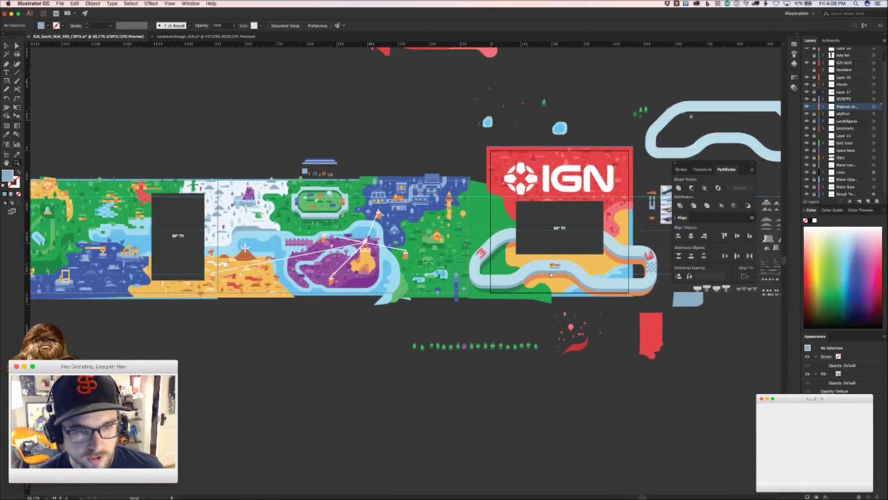
scroll(368, 302, "down", 1)
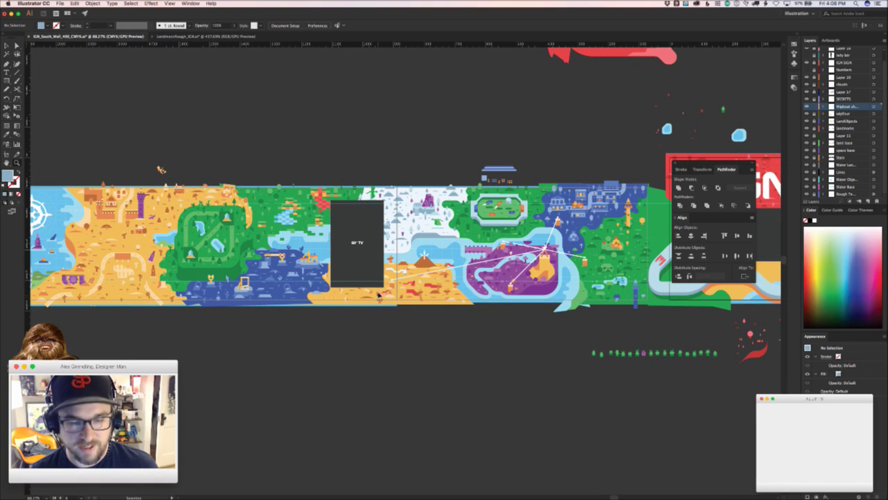
scroll(379, 295, "left", 15)
scroll(511, 333, "up", 3)
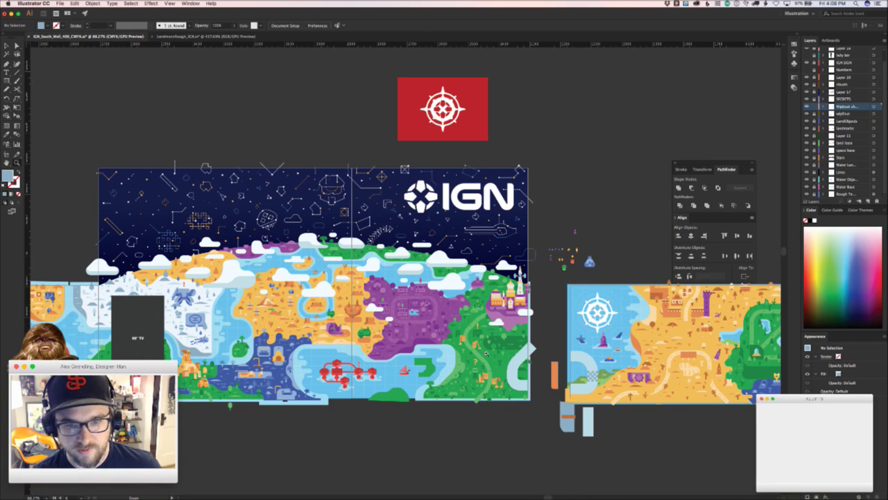
left_click_drag(486, 354, 490, 310)
scroll(416, 291, "left", 8)
scroll(416, 291, "down", 3)
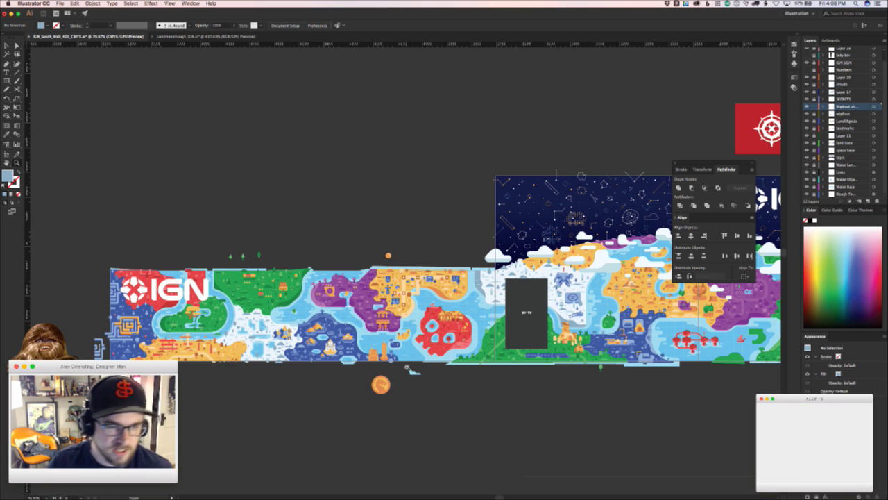
- Examine the mural's desert town, purple island, red island and snowy coast up to the 80" TV cut-out
left_click_drag(378, 294, 412, 276)
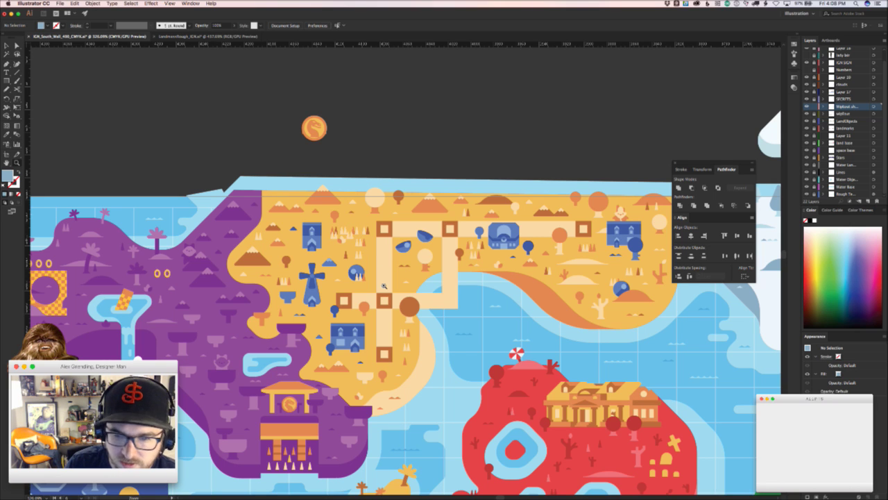
left_click_drag(569, 409, 584, 422)
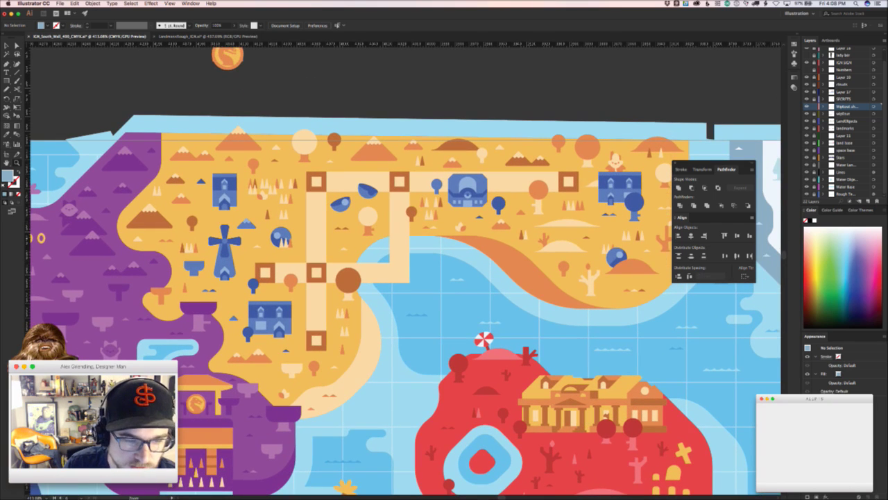
left_click_drag(237, 469, 221, 449)
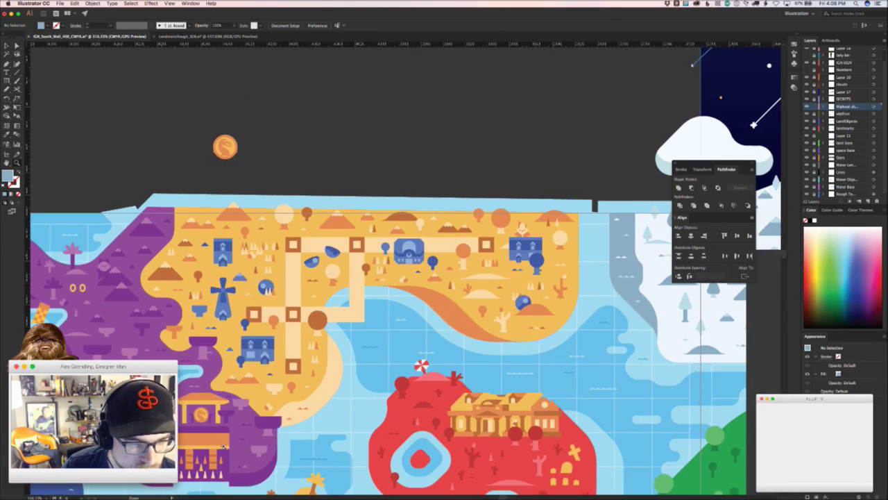
left_click_drag(153, 397, 325, 351)
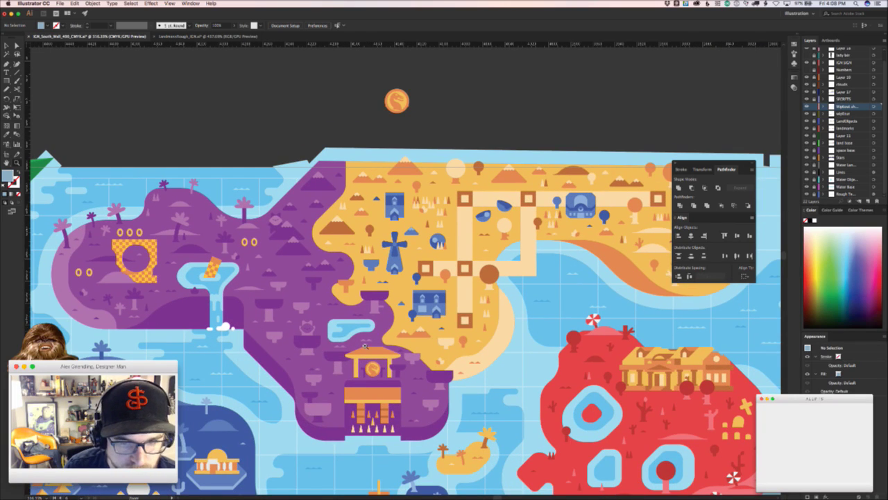
mouse_move(618, 352)
left_mouse_down()
mouse_move(564, 298)
mouse_move(270, 247)
left_mouse_up()
left_click_drag(602, 379, 395, 363)
mouse_move(636, 342)
left_mouse_down()
mouse_move(465, 382)
mouse_move(410, 379)
mouse_move(599, 333)
mouse_move(495, 332)
left_mouse_up()
left_click_drag(598, 295, 495, 285)
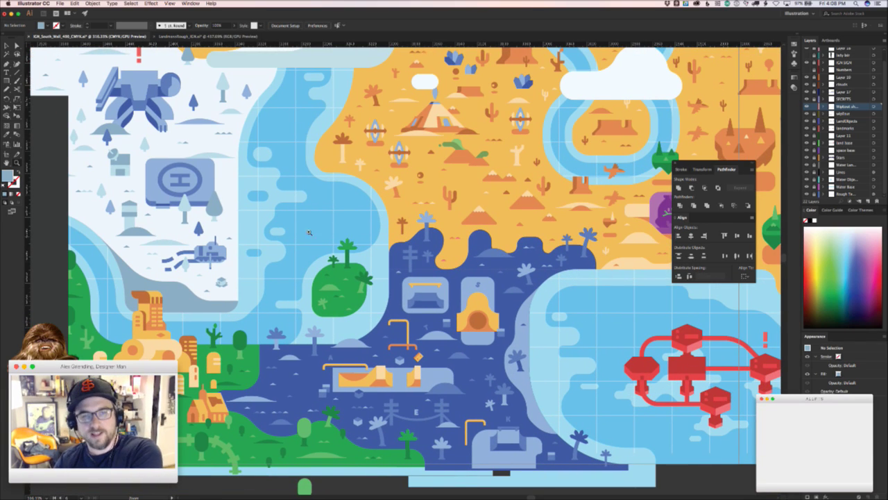
left_click_drag(425, 342, 474, 386)
scroll(305, 270, "up", 3)
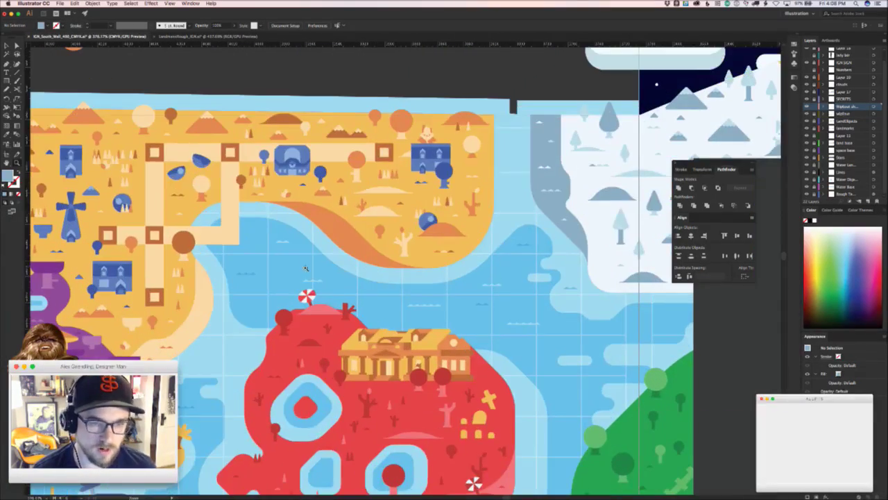
left_click_drag(580, 331, 485, 331)
left_click_drag(774, 358, 399, 322)
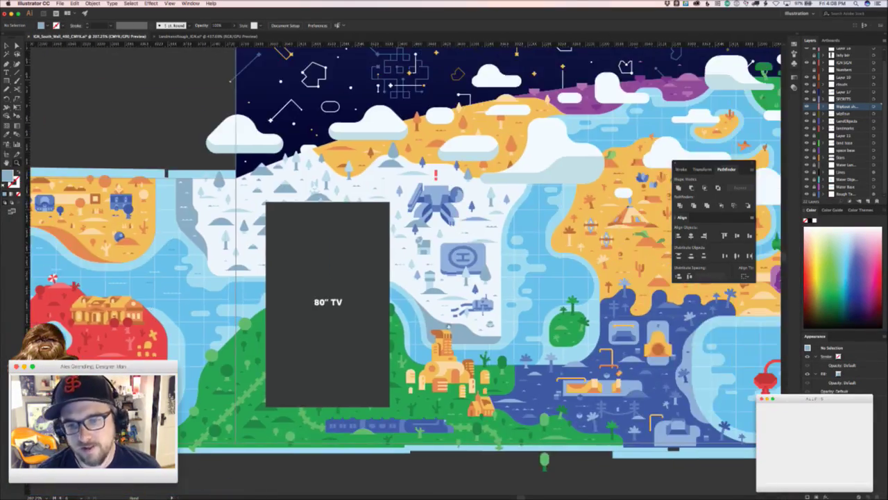
- Look over the mural from the desert and castle areas through the compass wall to the IGN racetrack section
scroll(643, 359, "right", 10)
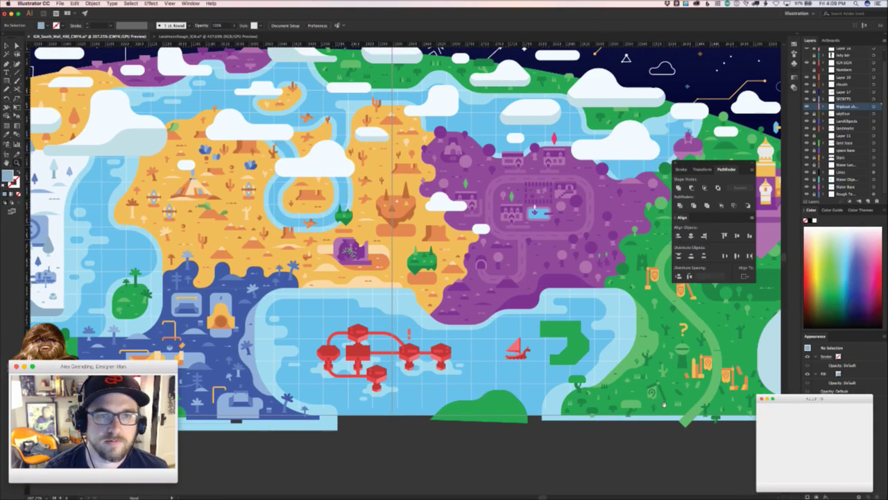
left_click_drag(664, 405, 256, 348)
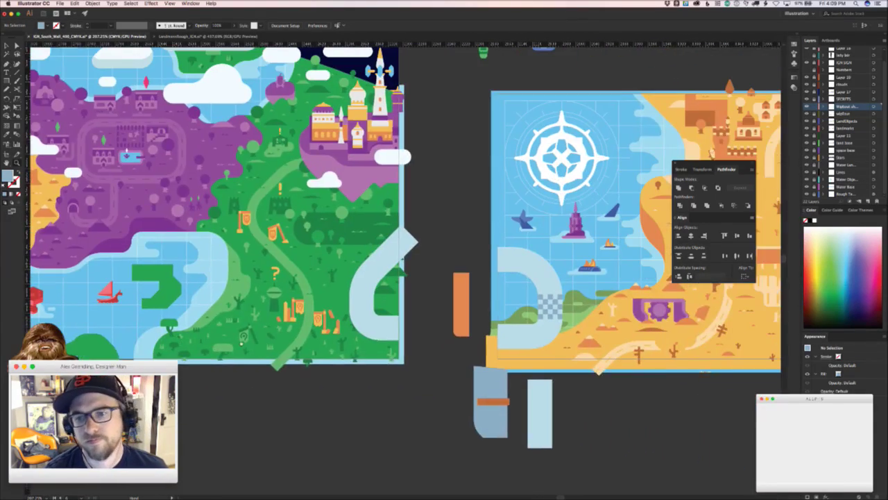
left_click_drag(558, 362, 349, 344)
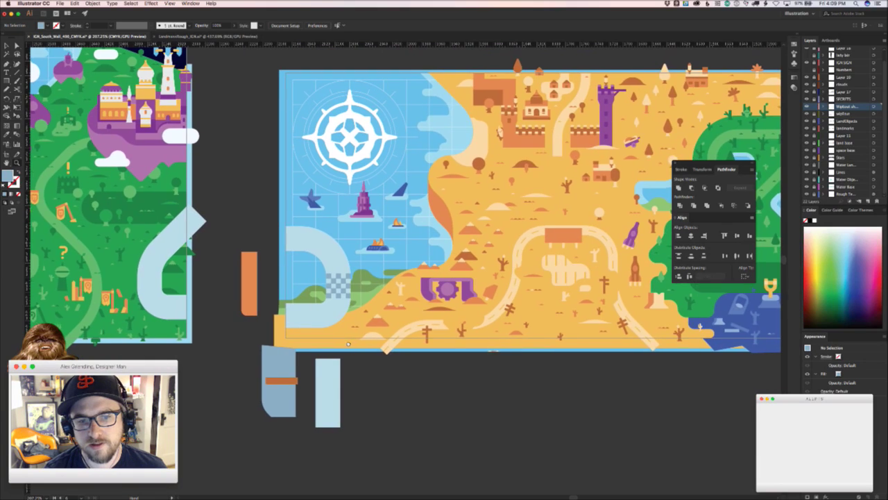
scroll(349, 345, "left", 5)
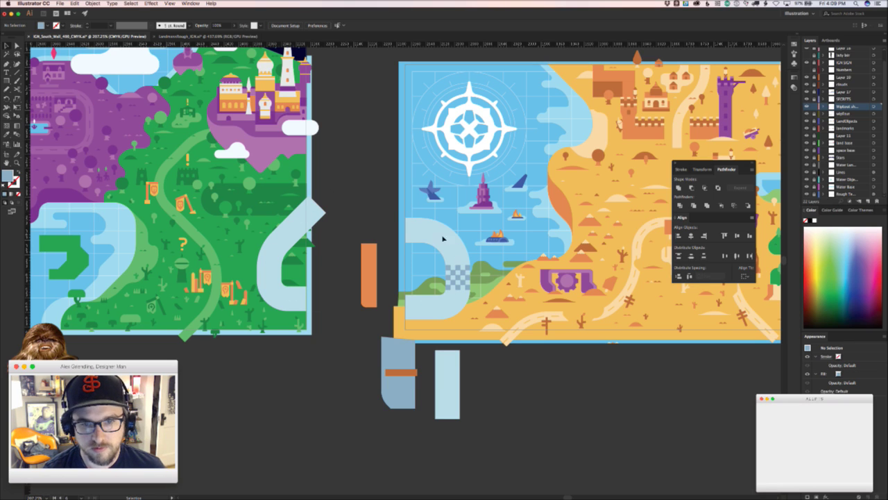
left_click_drag(597, 350, 582, 399)
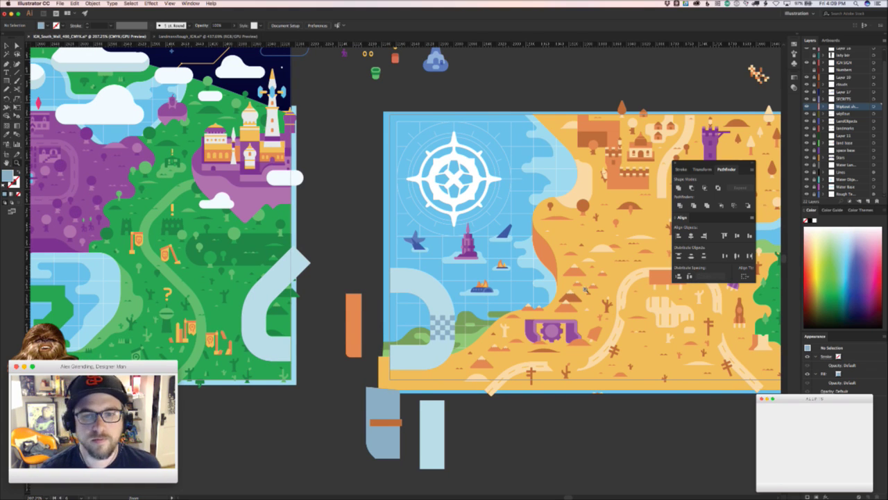
scroll(599, 345, "down", 5)
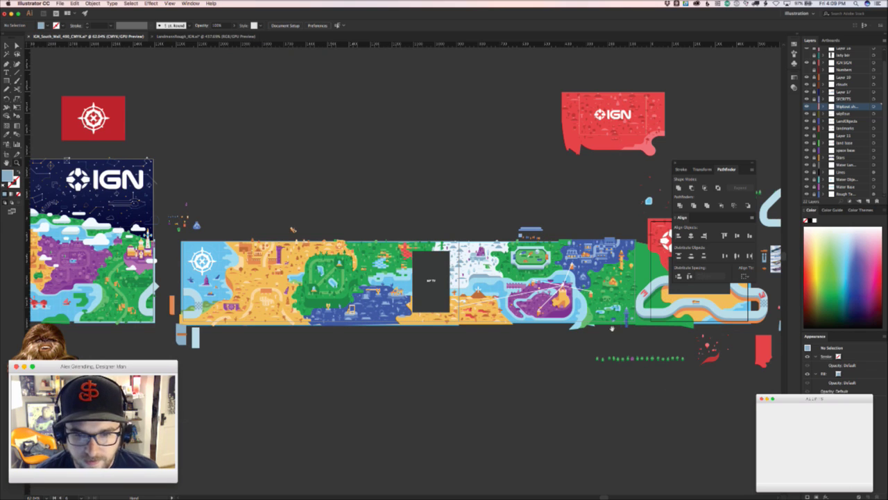
left_click_drag(633, 340, 535, 338)
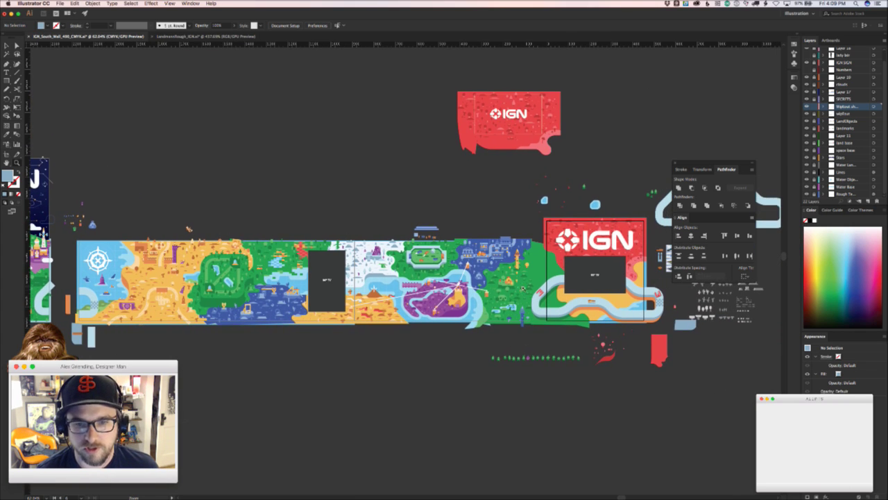
scroll(535, 339, "up", 4)
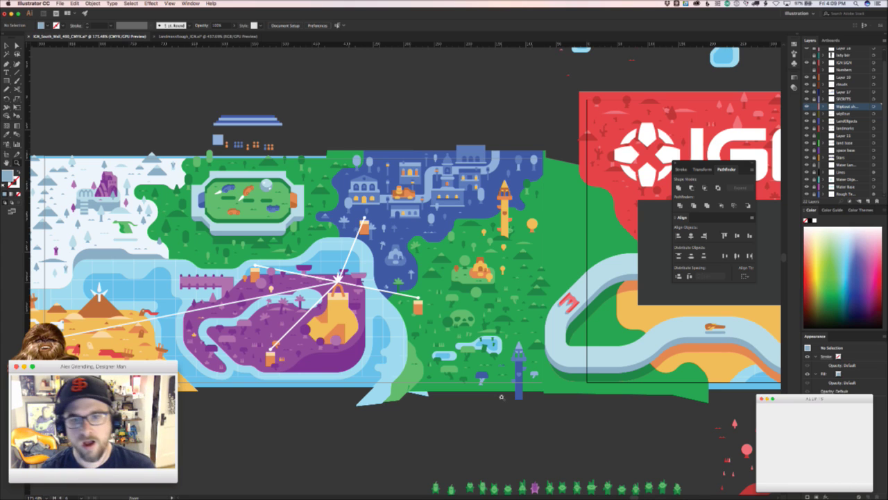
key("v")
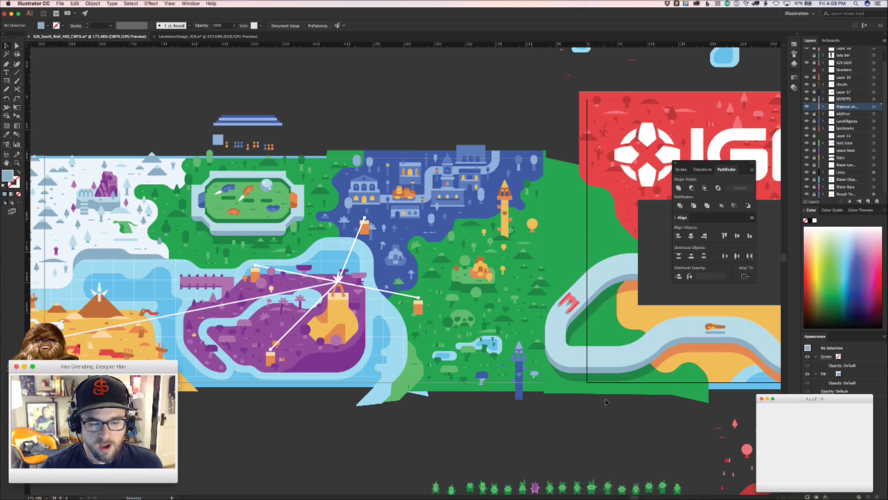
left_click_drag(612, 396, 408, 457)
key("v")
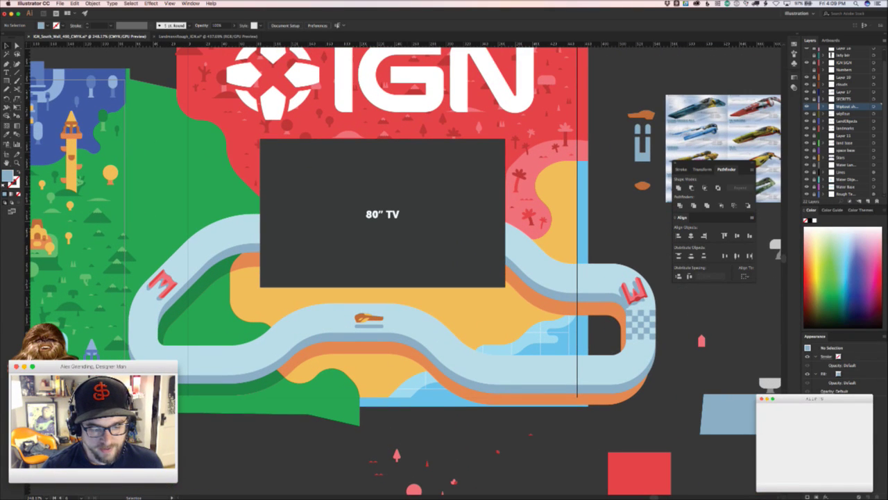
key("super+Tab")
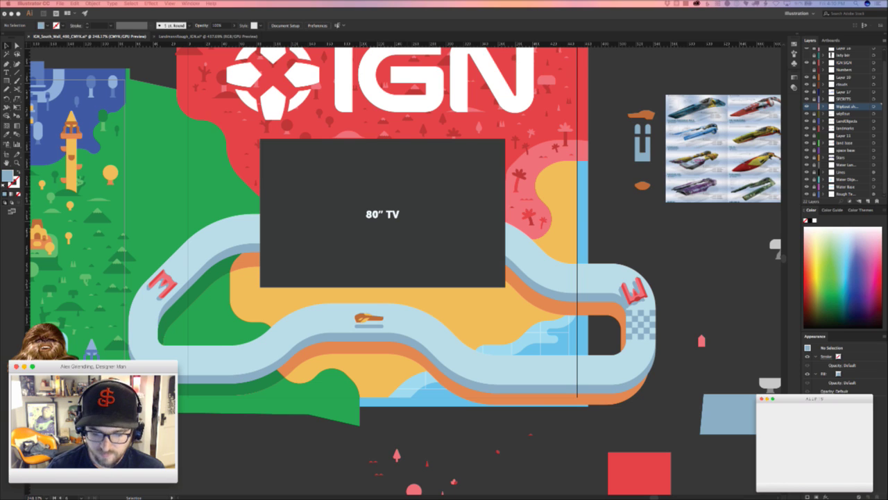
left_click(529, 428)
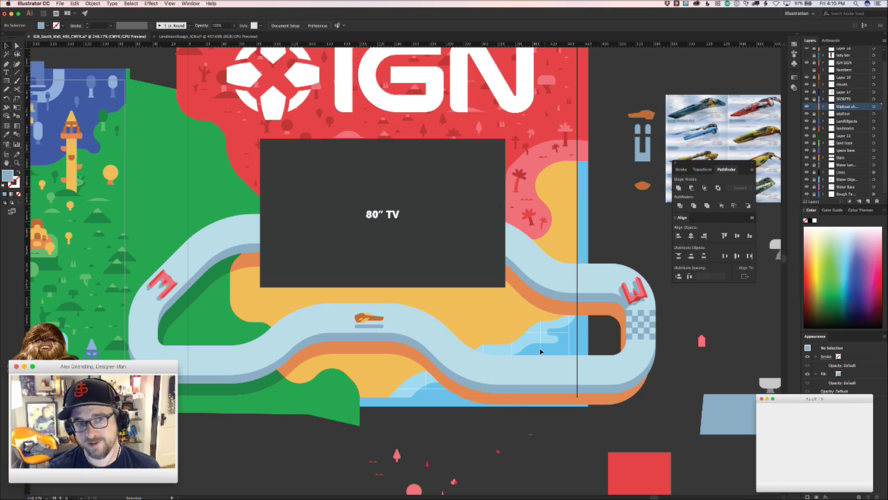
- Move the dark red triangle on the diagonal track's ship slightly away from the prongs
scroll(342, 211, "left", 5)
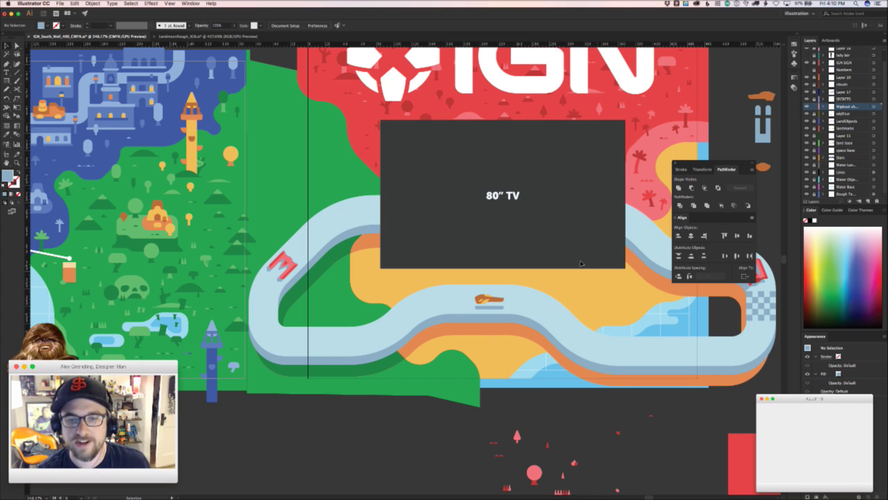
left_click_drag(390, 286, 388, 317)
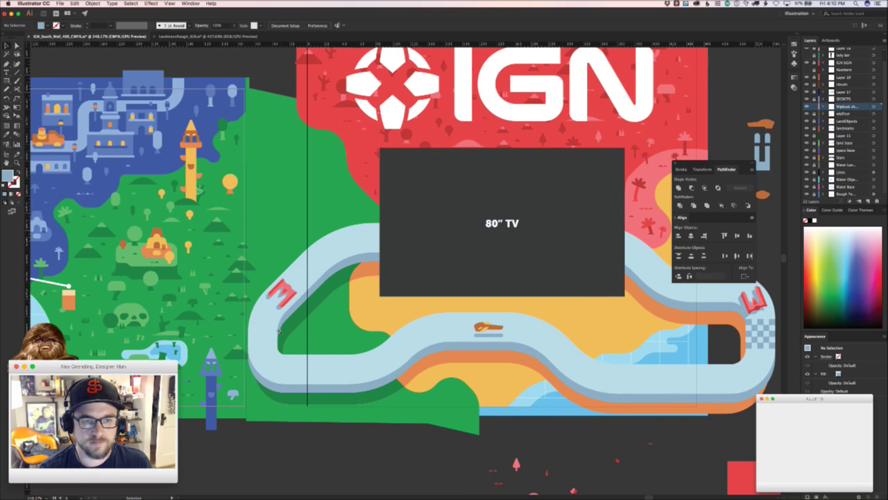
key("z")
left_click_drag(270, 295, 504, 239)
key("a")
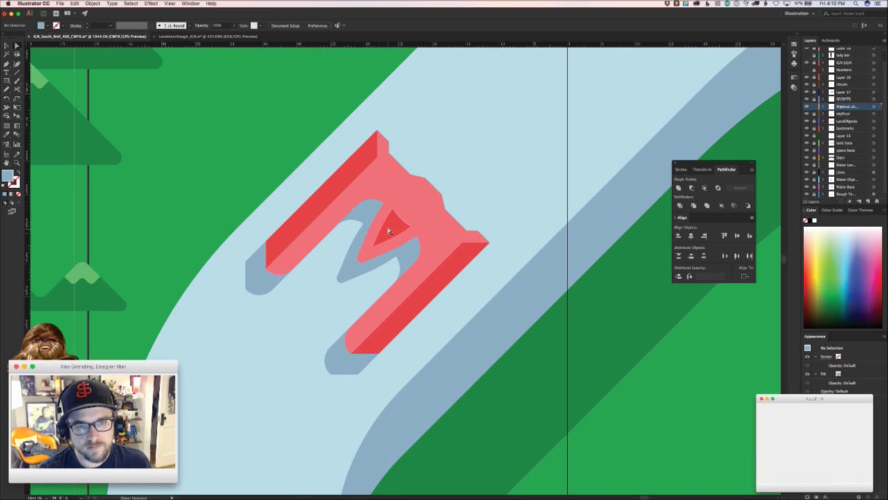
left_click_drag(391, 230, 398, 219)
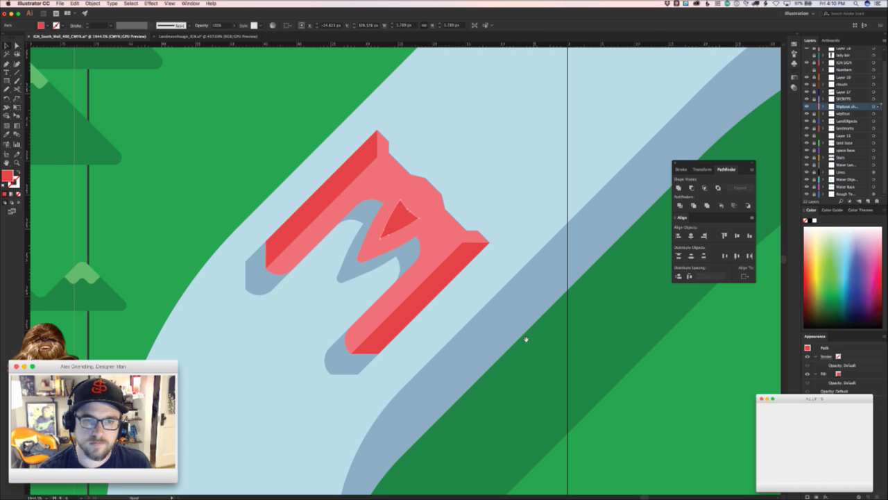
left_click_drag(380, 257, 437, 241)
- Recolor both dark red side faces of the ship with the dark green sampled from the nearby mountain
left_click(373, 186)
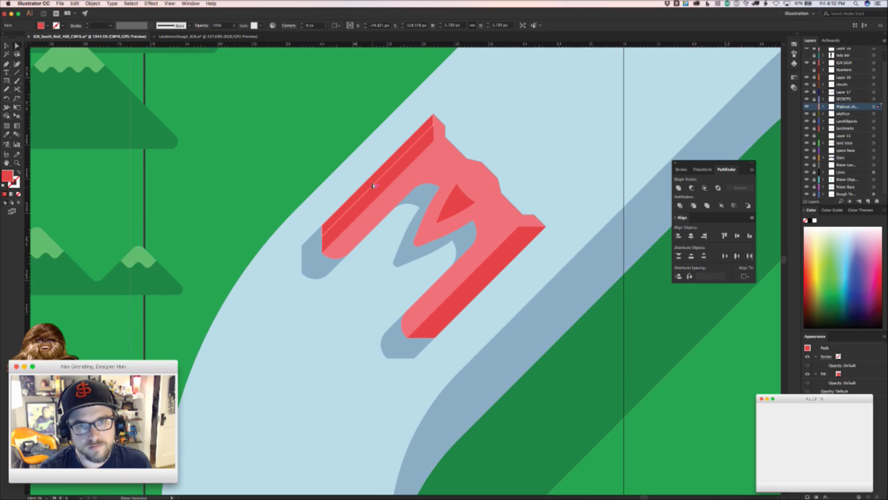
left_click(386, 181, "shift")
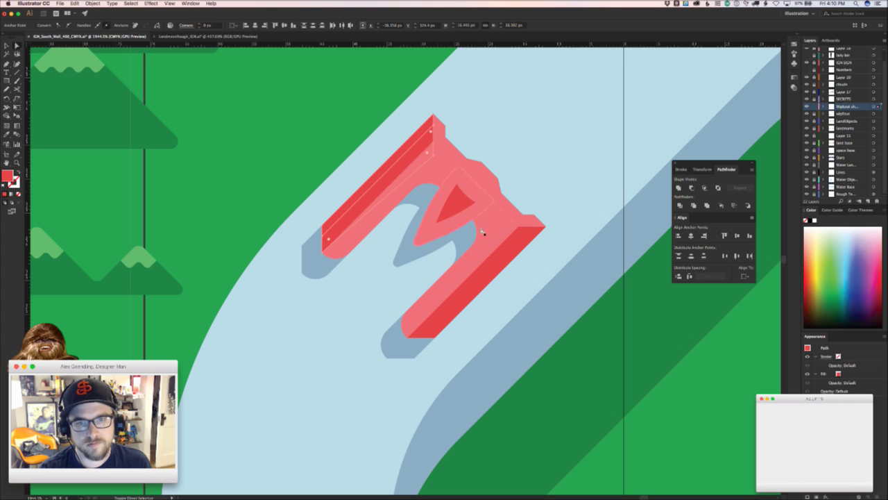
left_click(516, 243, "shift")
key("z")
left_click_drag(513, 250, 327, 286)
scroll(447, 257, "down", 2)
key("i")
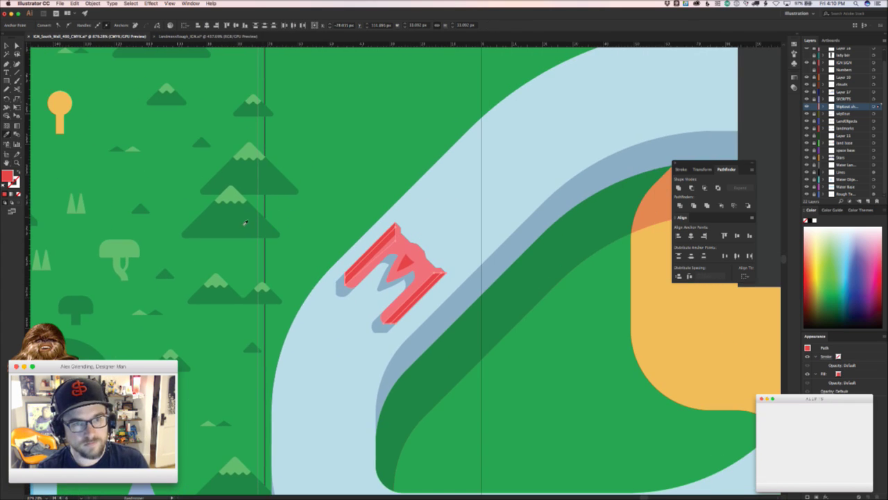
left_click(245, 224)
- Fill the ship's center triangle with the side faces' dark green and deselect it
key("v")
left_click(406, 261)
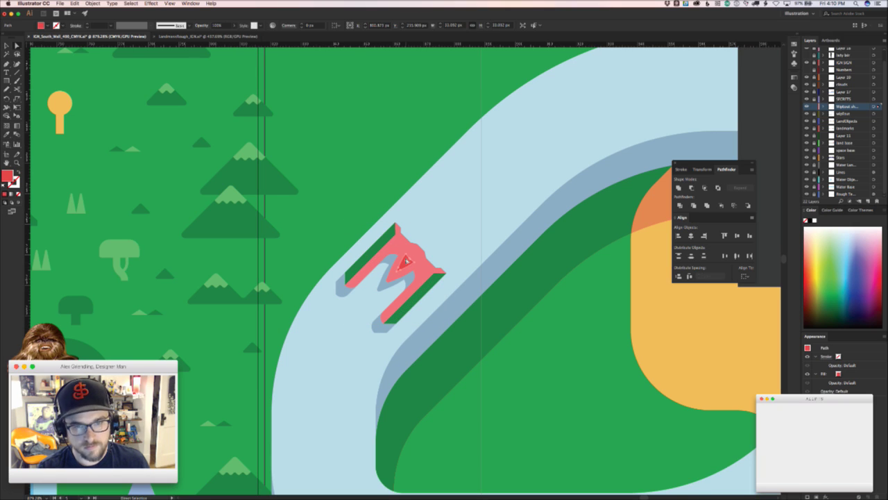
key("i")
left_click(431, 285)
key("v")
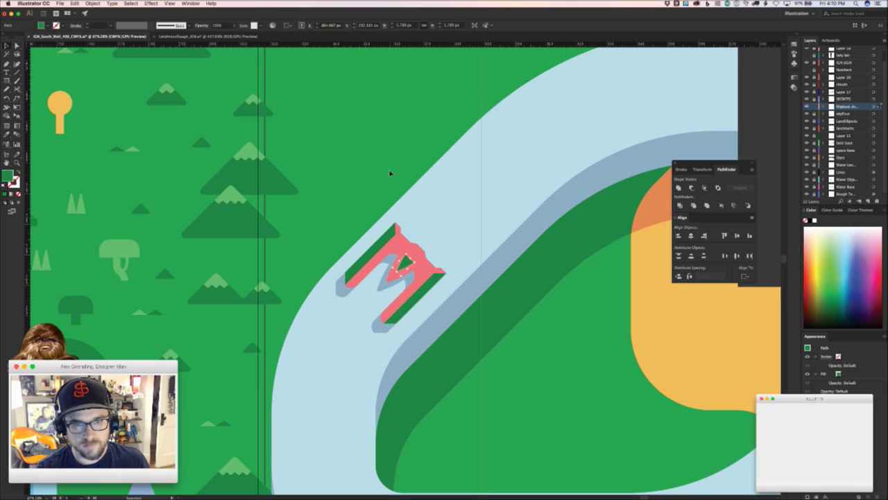
left_click(390, 173)
- Recolor all the light red body pieces of the ship with the land's lighter green, and deselect them
left_click_drag(387, 243, 402, 251)
key("a")
left_click(401, 251)
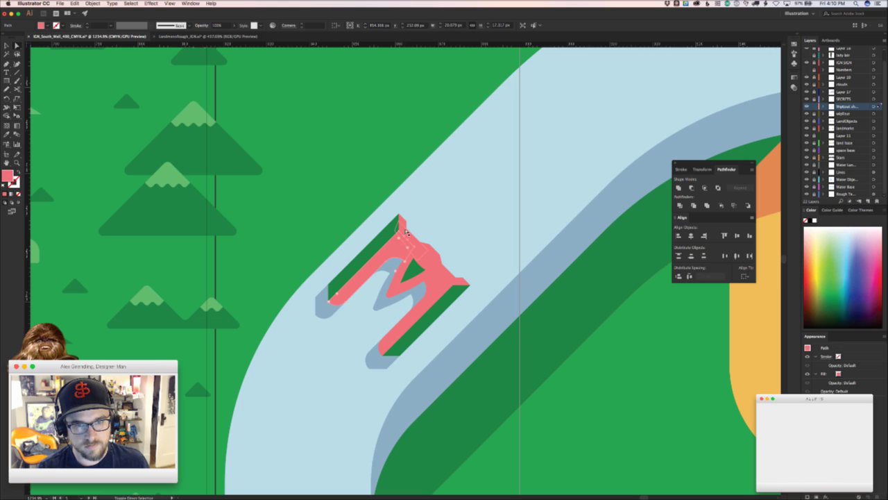
left_click(407, 231)
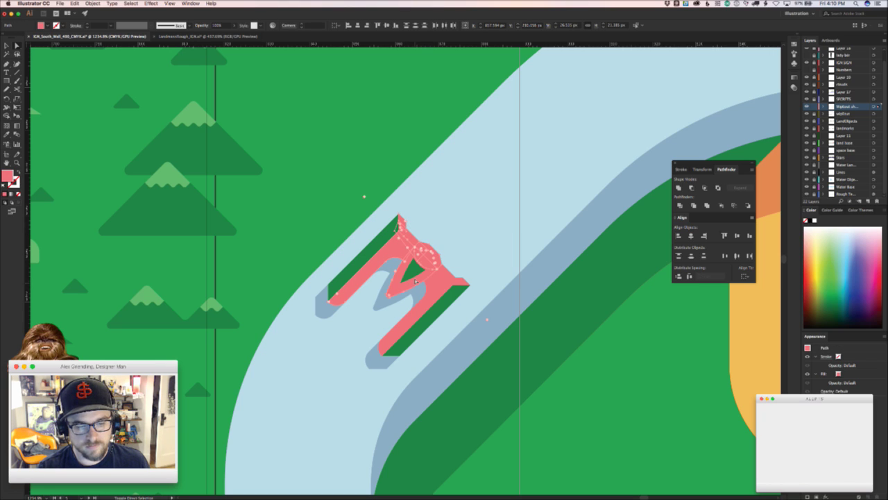
left_click(441, 284, "shift")
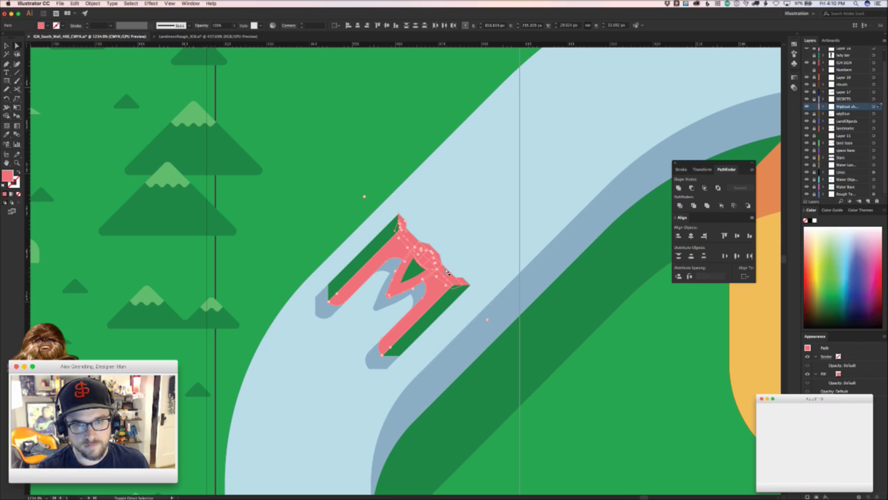
left_click(464, 278)
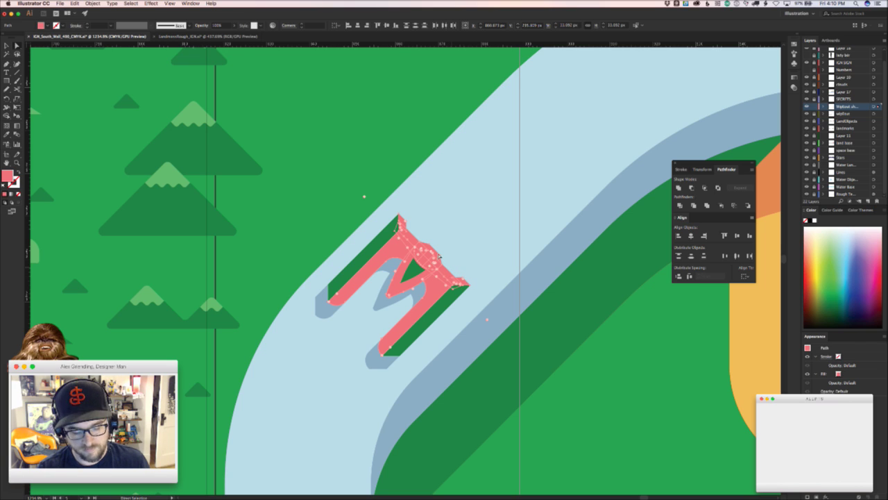
key("i")
left_click(323, 188)
key("v")
left_click(343, 156)
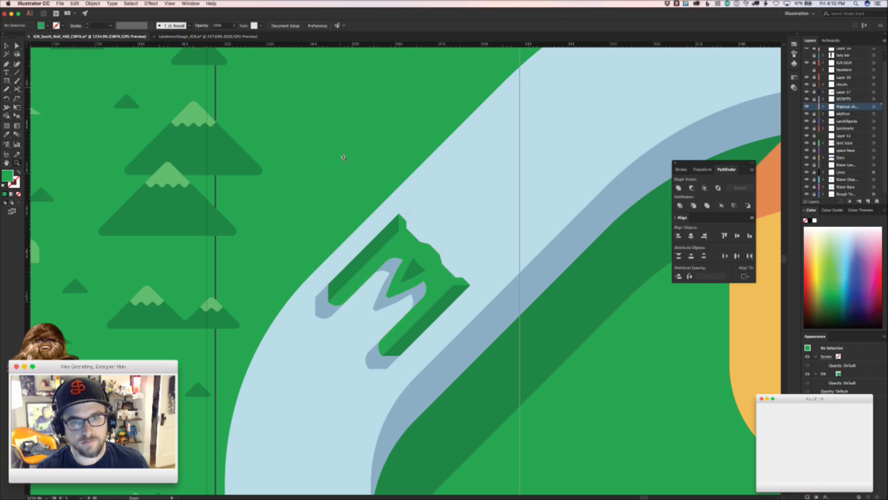
- Examine the green ship against the orange ship and the rest of the racetrack
key("z")
left_click_drag(341, 157, 194, 224)
key("space")
left_click_drag(441, 283, 228, 348)
scroll(236, 344, "down", 1)
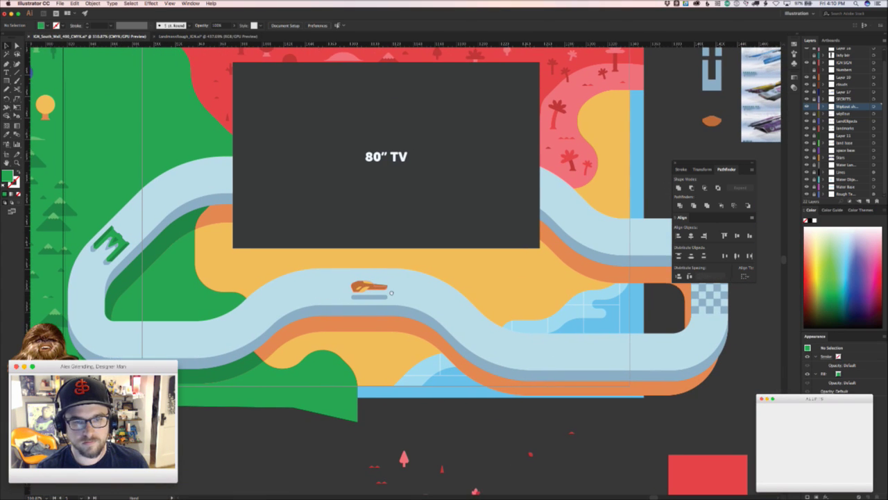
scroll(385, 257, "down", 4)
mouse_move(386, 257)
left_mouse_down()
mouse_move(383, 246)
mouse_move(413, 240)
mouse_move(387, 267)
left_mouse_up()
key("v")
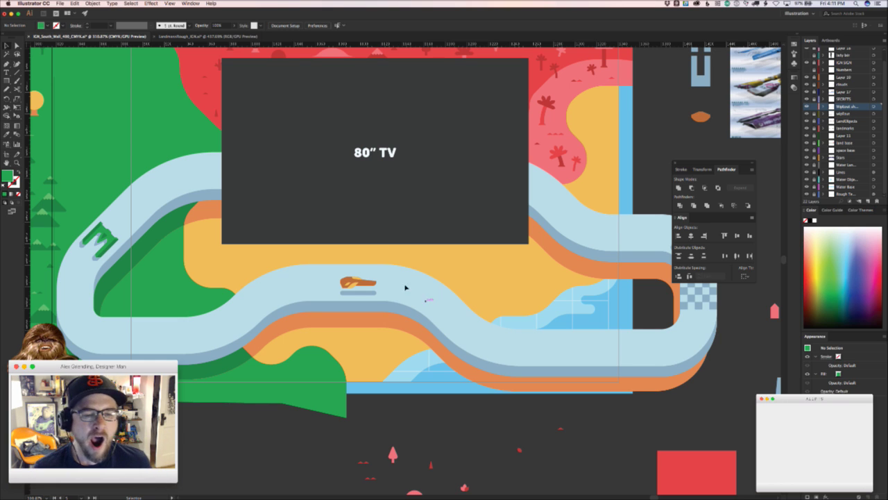
- Duplicate the orange ship with its shadow and space the two ships apart on the track below the TV, one slightly higher
scroll(390, 301, "right", 3)
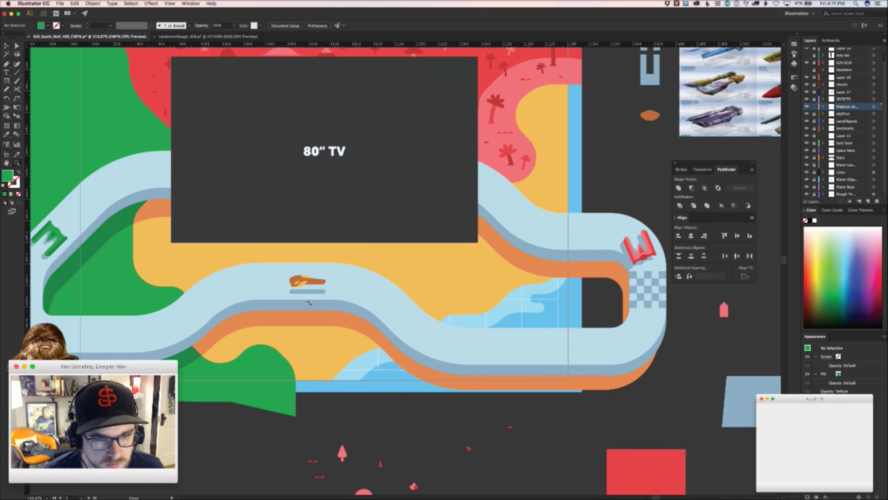
scroll(308, 302, "up", 2)
left_click(362, 255)
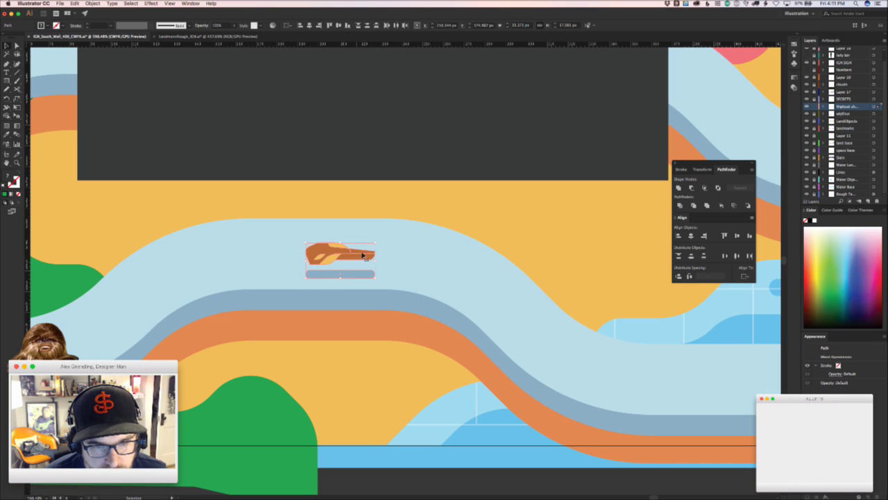
left_click_drag(362, 255, 363, 181)
left_click(315, 226)
key("a")
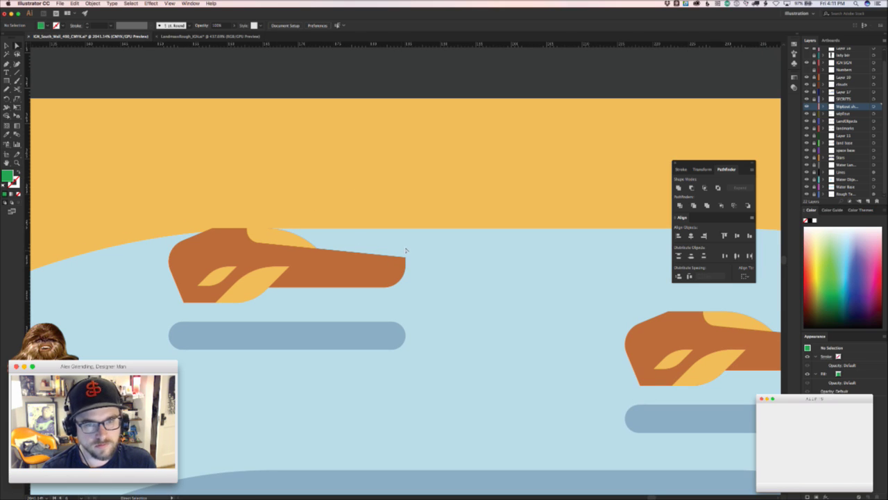
key("p")
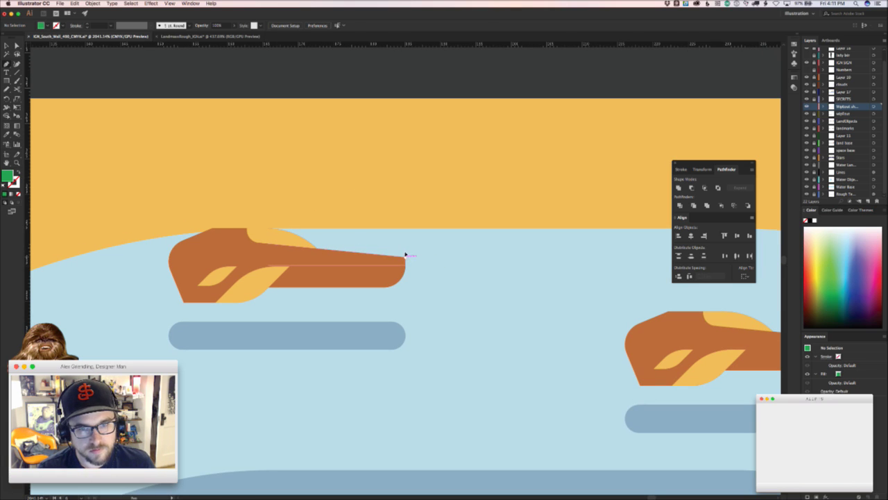
left_click(405, 257)
key("a")
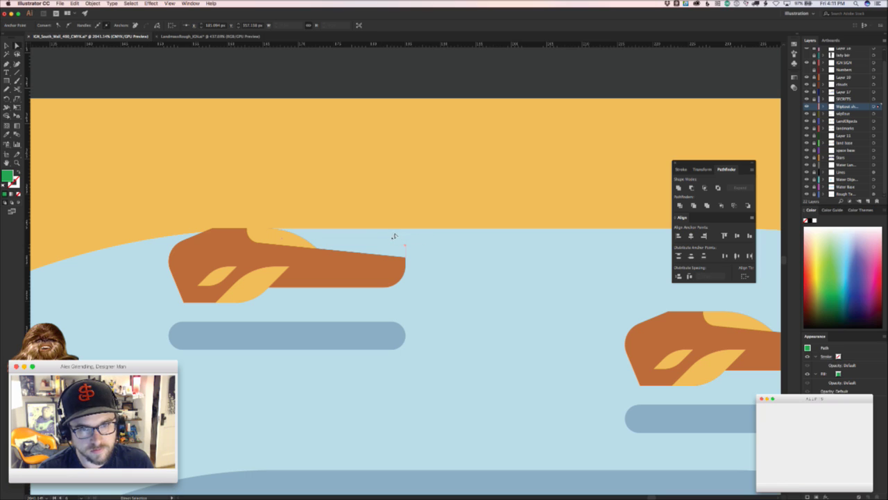
- Unite the long nose piece and the main body of the upper orange ship into a single hull shape
left_click(344, 260)
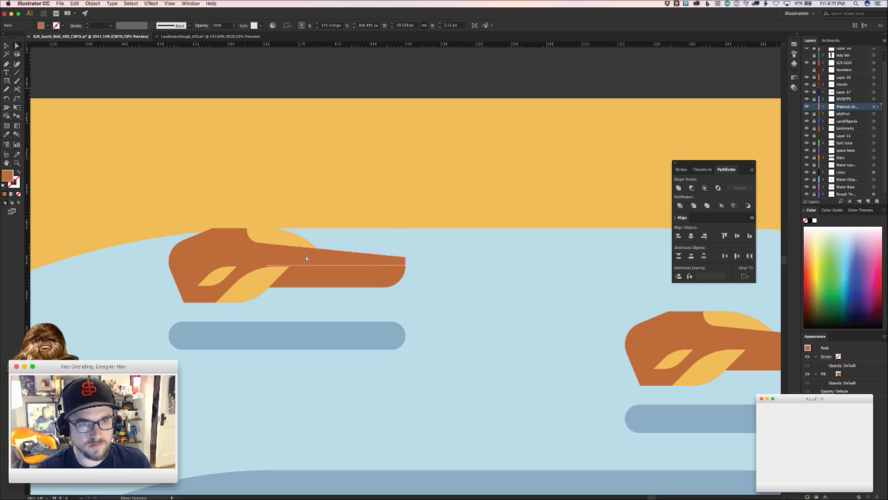
left_click(378, 259)
left_click(346, 275)
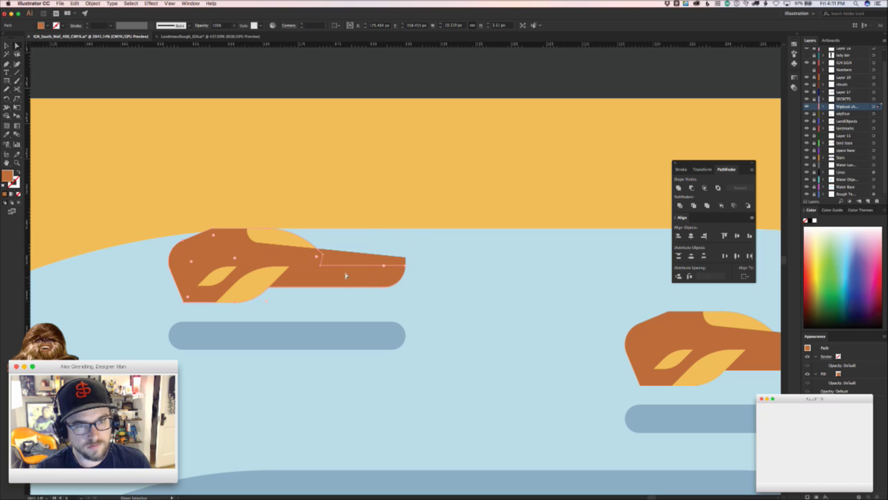
left_click_drag(359, 273, 361, 283)
key("super+z")
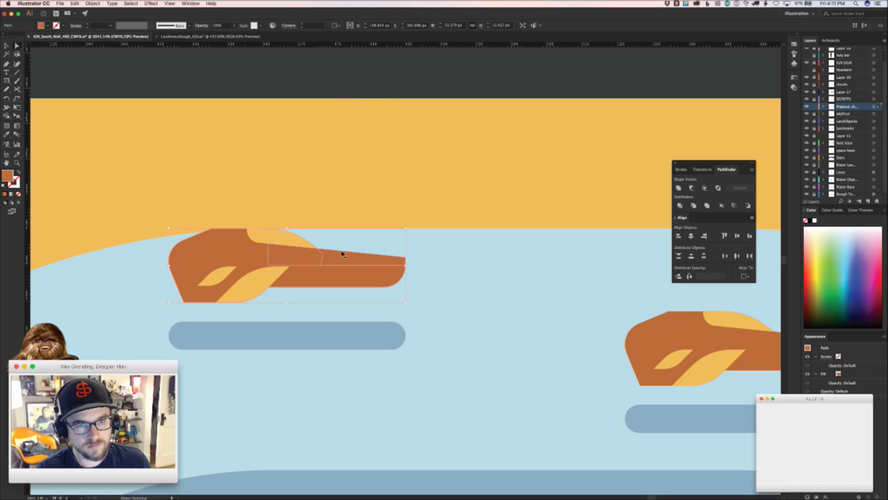
left_click(342, 252, "shift")
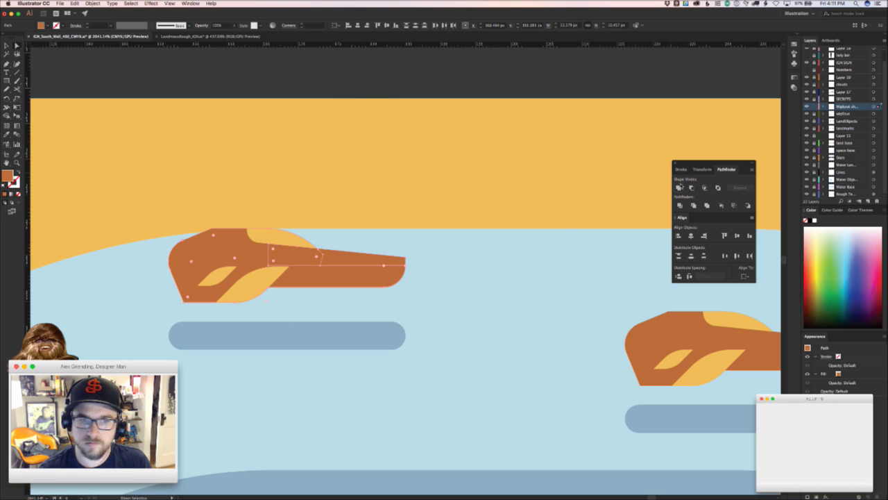
left_click(679, 187)
- Place a copy of the united hull slightly above the original, behind it, as the ship's far side
key("v")
left_click_drag(345, 264, 347, 240)
left_click_drag(416, 246, 319, 249)
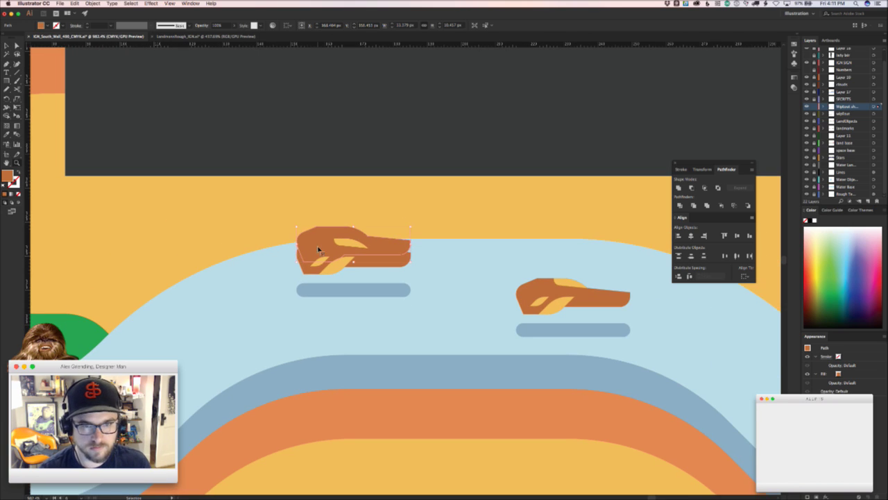
mouse_move(437, 256)
left_mouse_down()
mouse_move(419, 260)
mouse_move(444, 245)
left_mouse_up()
- Recolor the ship's front hull with the bright red sampled from the land around the IGN logo
left_click(389, 263)
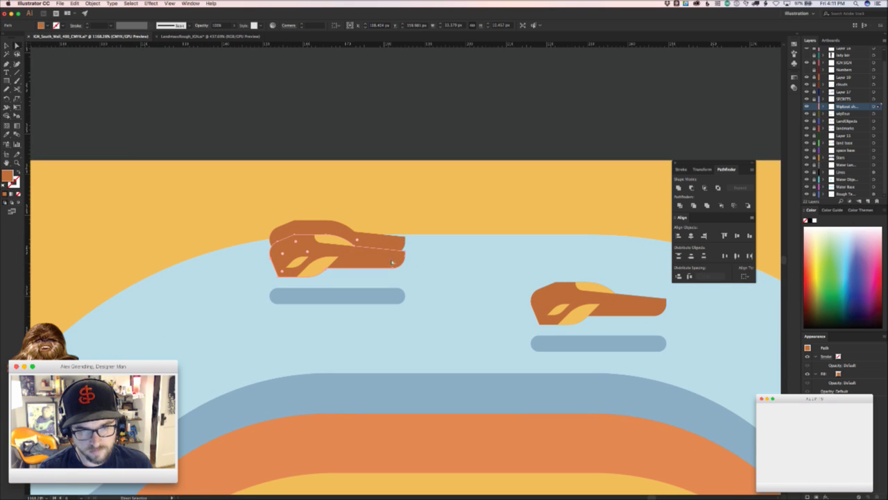
left_click_drag(431, 282, 196, 365)
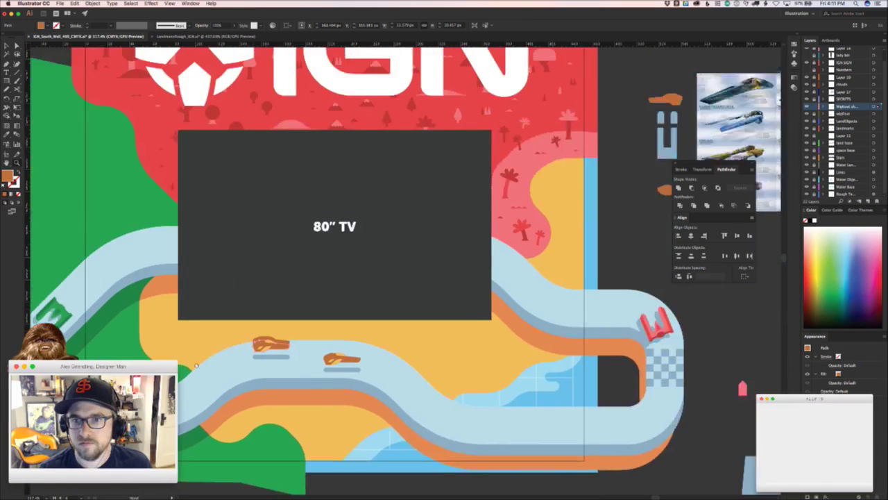
left_click_drag(438, 226, 245, 333)
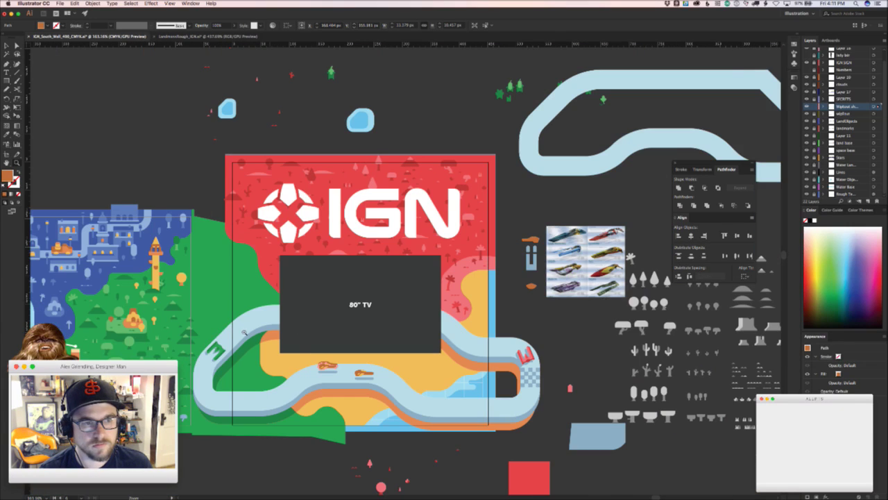
scroll(244, 332, "down", 3)
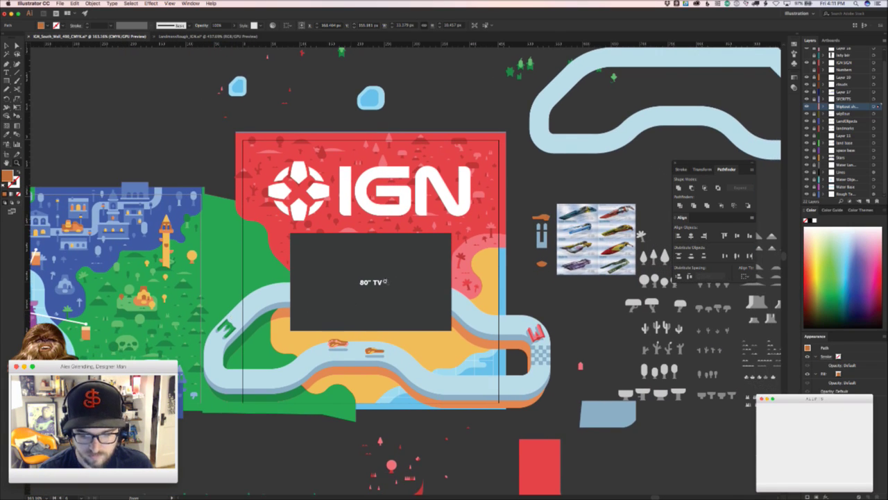
scroll(386, 281, "up", 5)
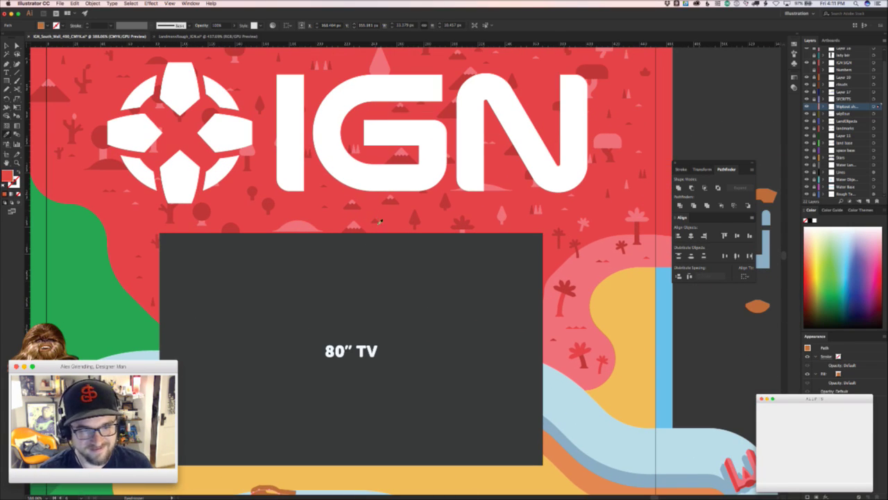
scroll(379, 221, "down", 6)
- Recolor the ship's rear hull copy with the dark red sampled from the scenery above the TV, and deselect it
left_click(303, 290)
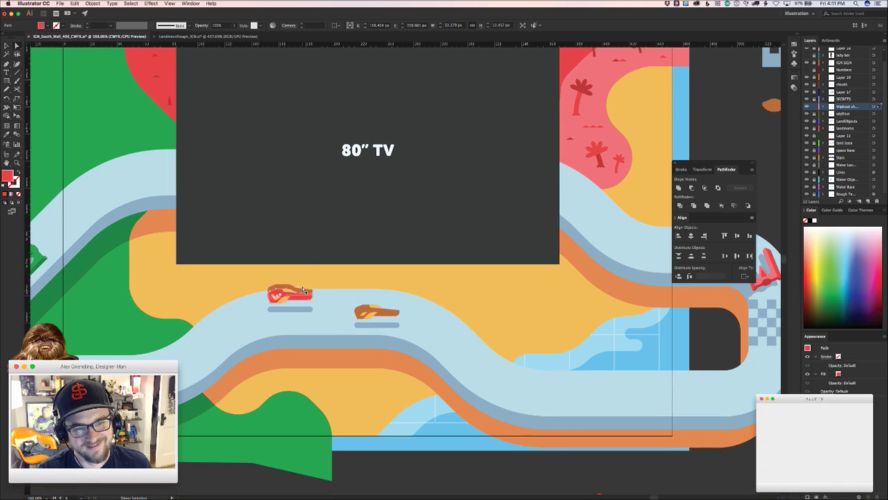
left_click(275, 288)
scroll(331, 266, "up", 3)
key("i")
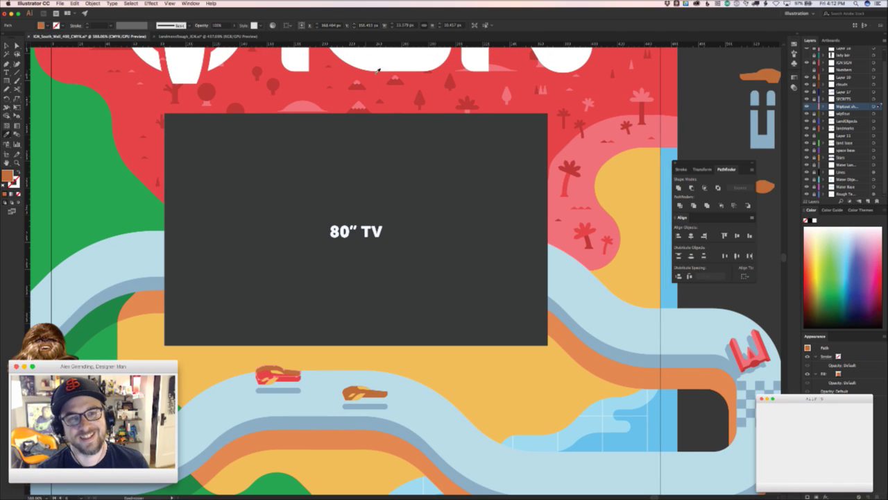
left_click(357, 89)
key("v")
left_click(326, 393)
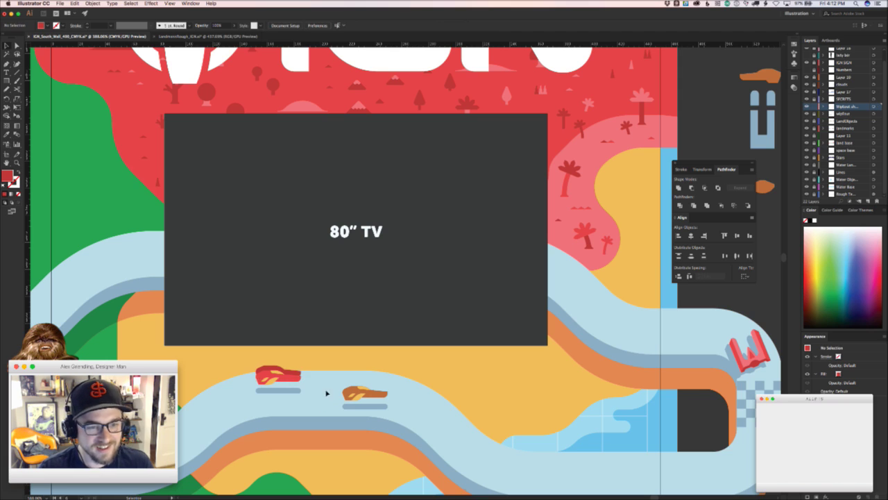
- Move the yellow accent between the two red hull layers off the ship, onto the yellow ground above it
key("z")
left_click_drag(263, 383, 458, 285)
key("v")
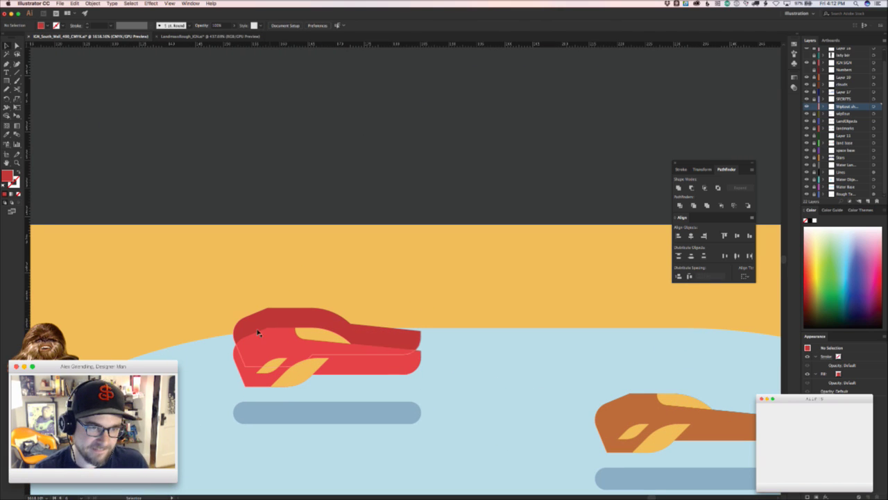
key("a")
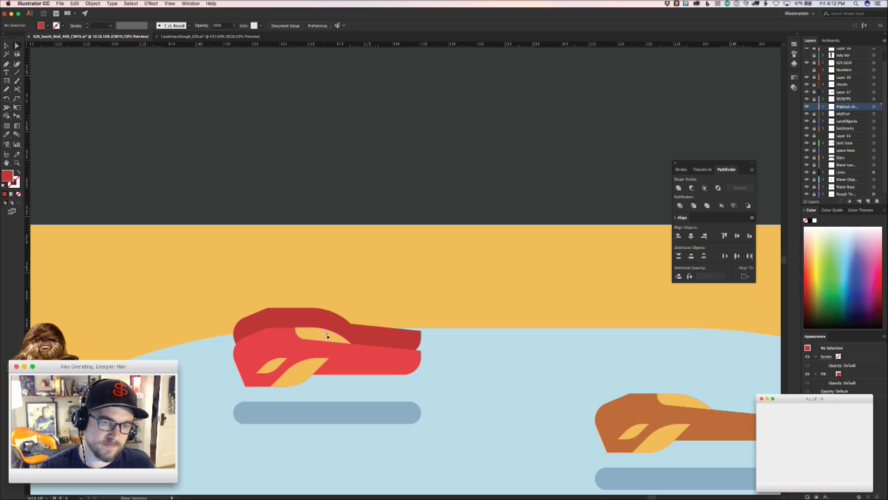
left_click(386, 275)
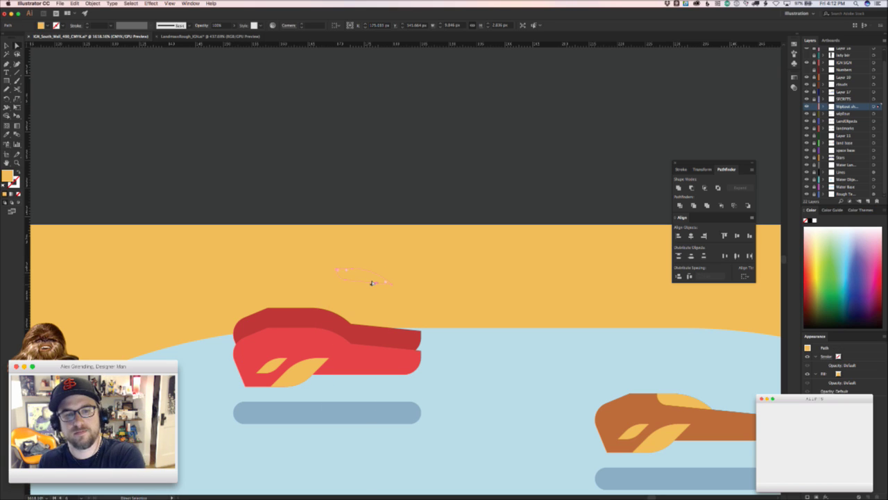
- Draw a small closed patch with the Pen tool bridging the gap between the two hulls at the ship's narrow end
key("z")
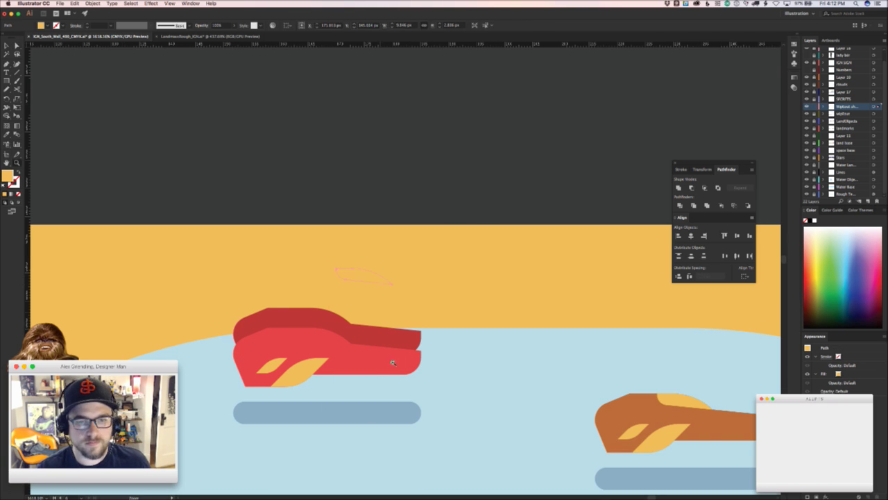
left_click_drag(381, 370, 463, 311)
key("v")
left_click(457, 301)
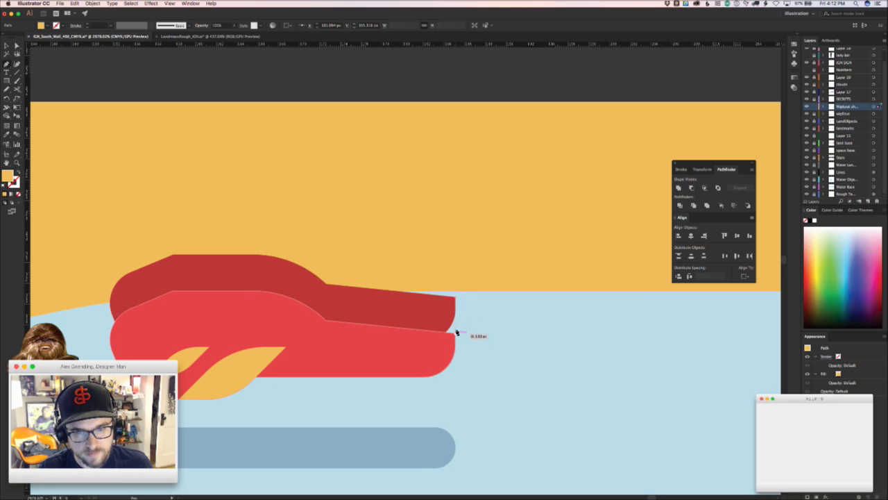
left_click_drag(456, 333, 427, 343)
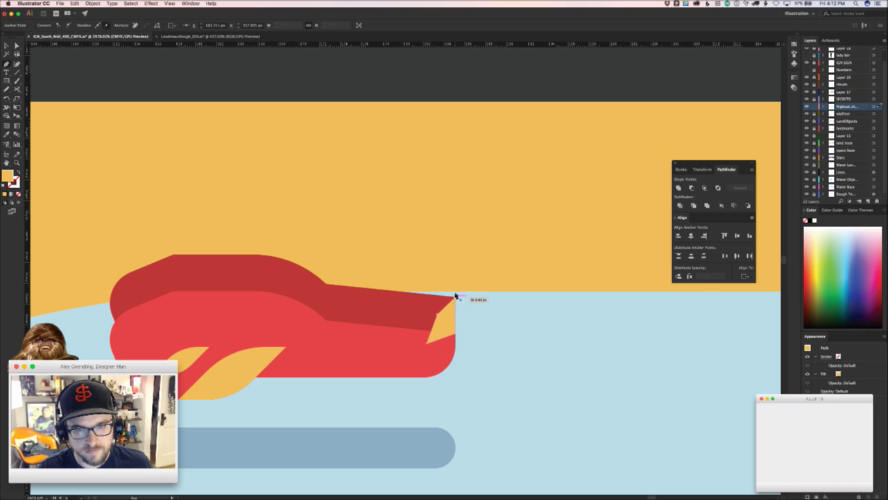
- Fill the narrow-end patch with the rear hull's dark red and place it behind the bright red hull
key("i")
left_click(427, 321)
key("v")
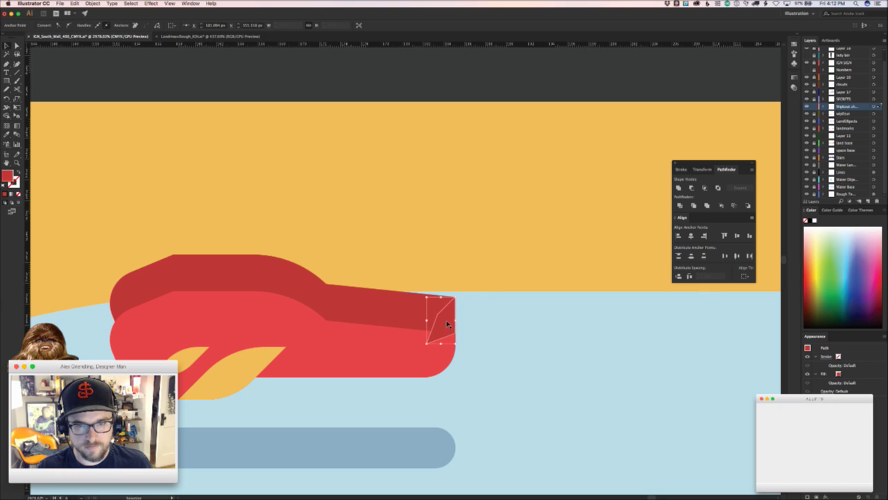
key("super+shift+a")
key("super+shift+bracketleft")
left_click(430, 315)
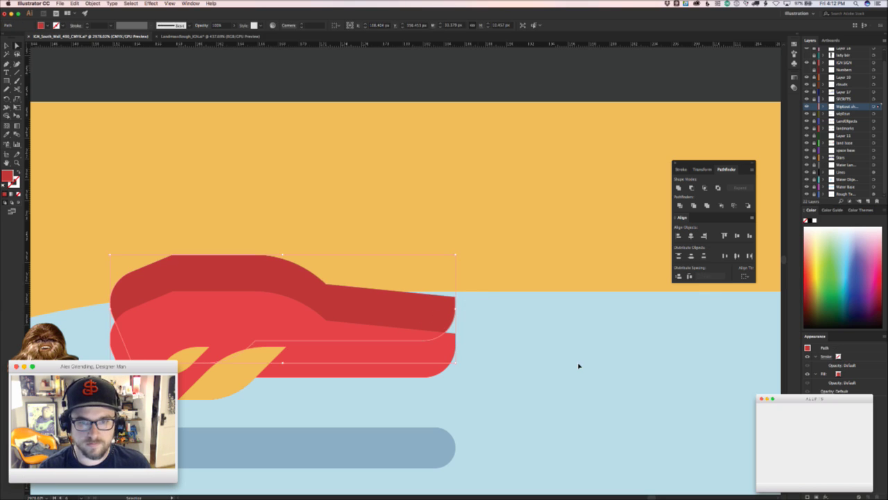
left_click(578, 364)
- Draw a dark red triangular patch with the Pen tool across the gap between the two hulls at the ship's wide end
key("a")
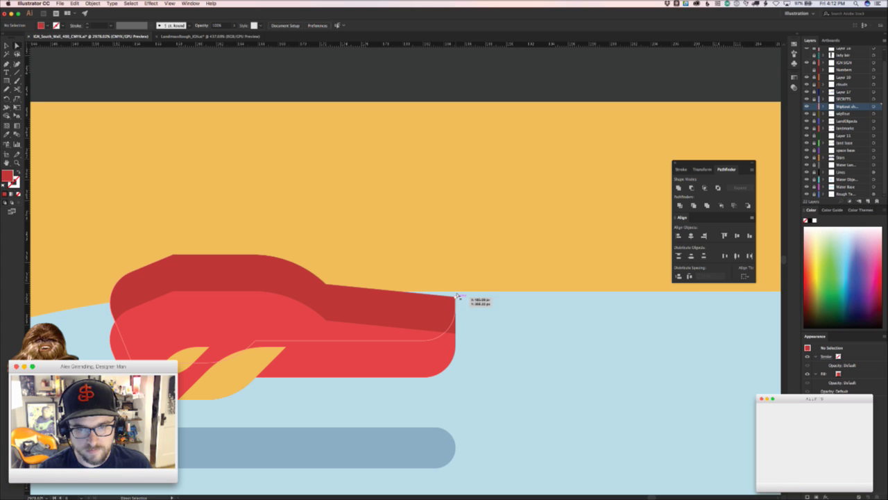
left_click_drag(476, 346, 483, 296)
left_click_drag(248, 248, 450, 267)
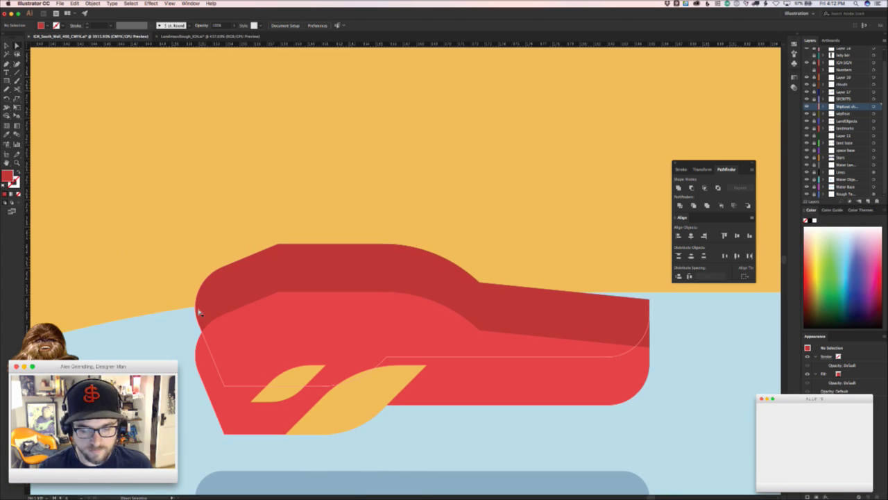
key("m")
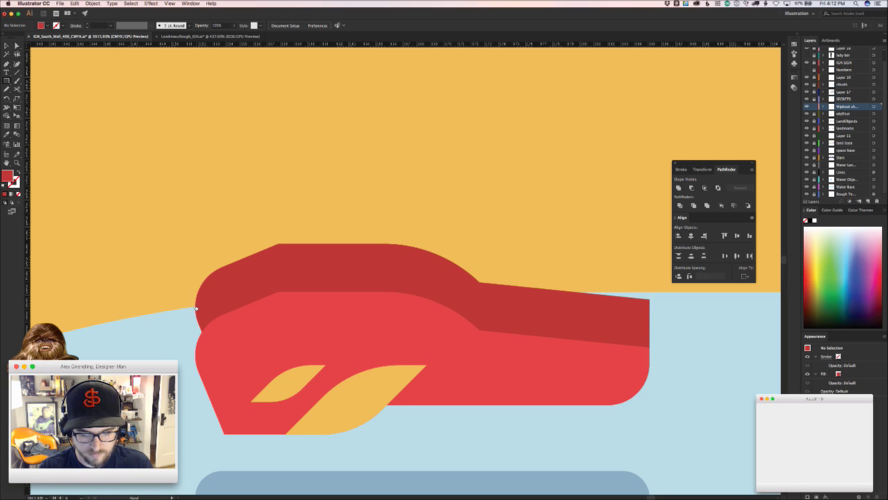
scroll(196, 308, "down", 2)
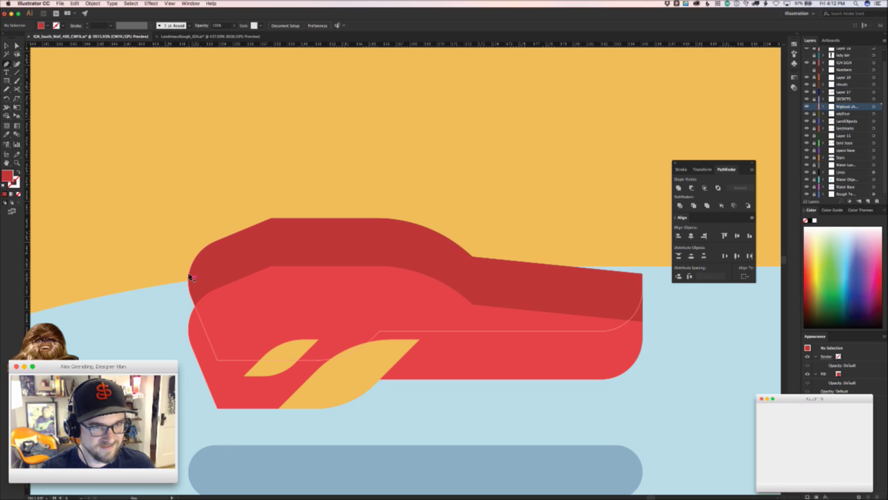
left_click_drag(190, 288, 189, 329)
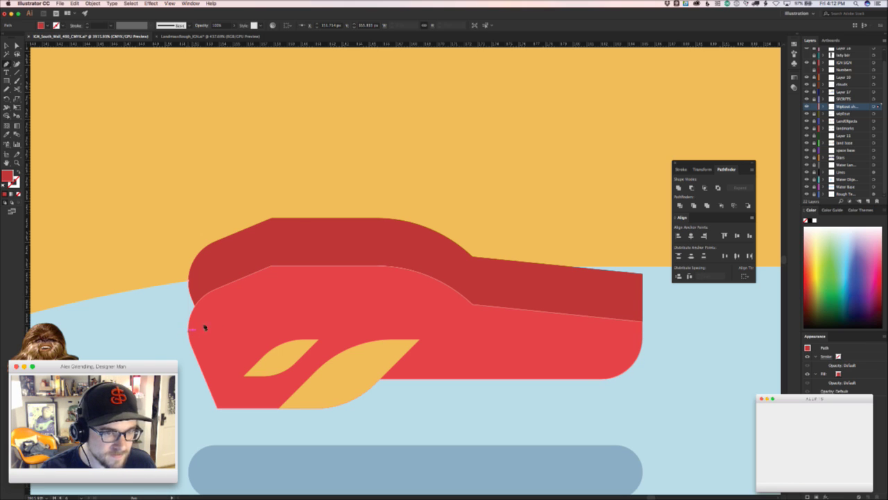
left_click(232, 320)
left_click(189, 281)
key("v")
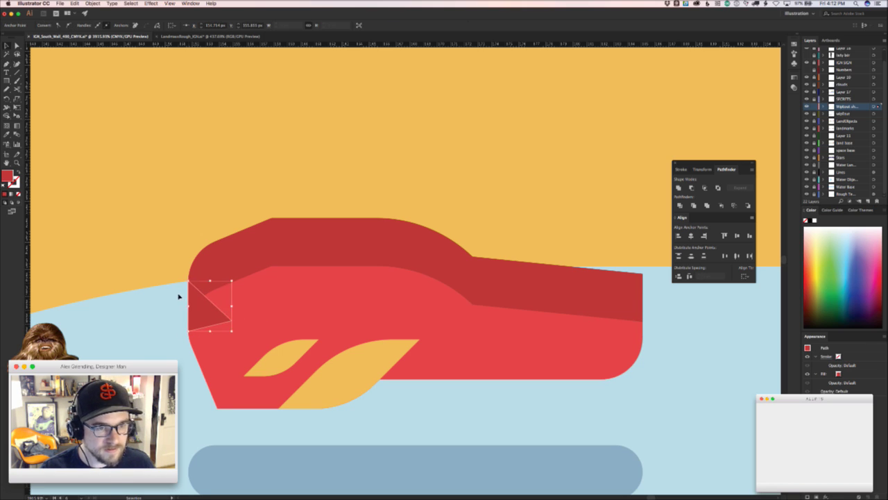
left_click(162, 346)
- Move the wide-end triangular patch behind the bright red hull and deselect it
key("z")
left_click_drag(162, 346, 208, 336)
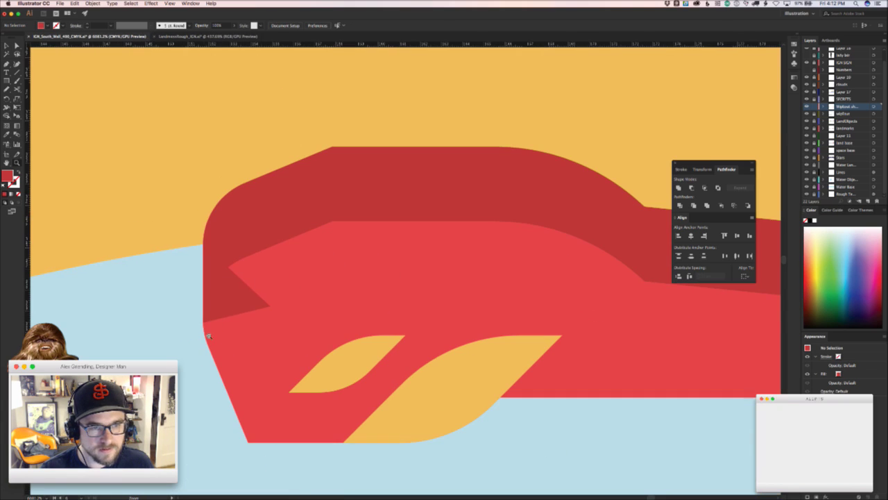
key("v")
left_click(229, 297)
key("super+x")
key("a")
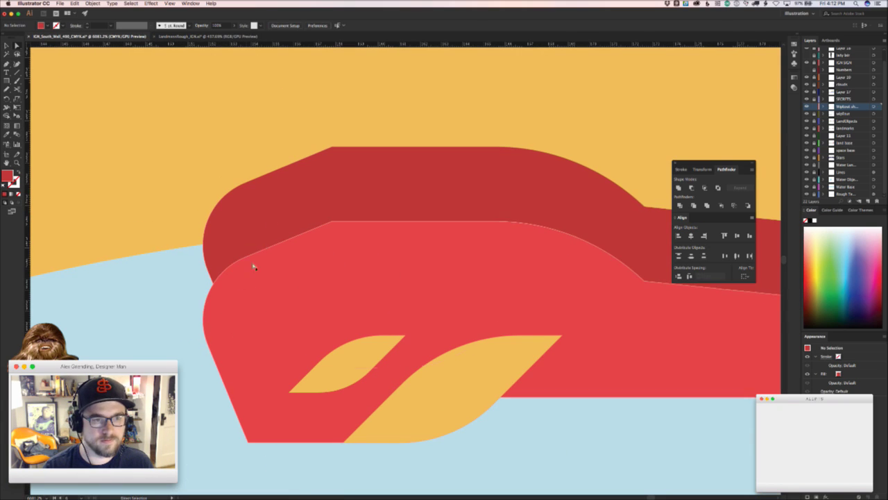
left_click(277, 195)
key("super+b")
left_click(151, 349)
key("z")
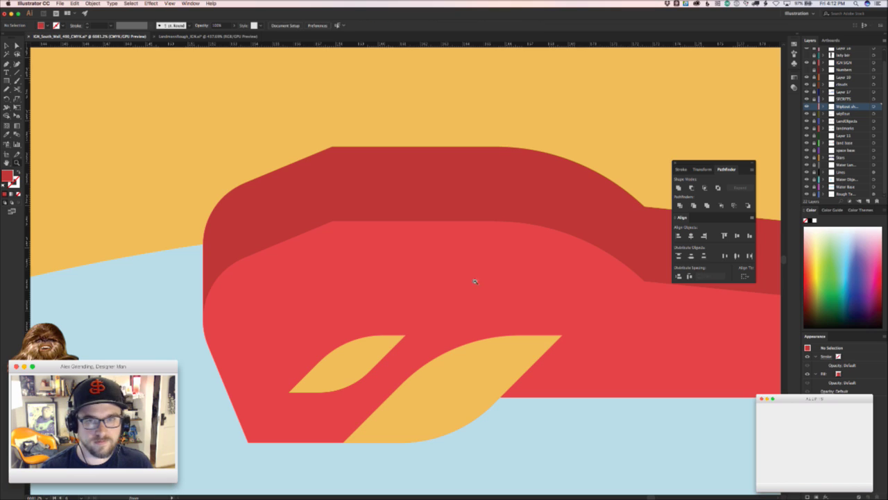
- Copy the curved top-edge segments of the dark and bright red hulls and place the copies above the ship
scroll(475, 281, "down", 3)
scroll(331, 295, "up", 4)
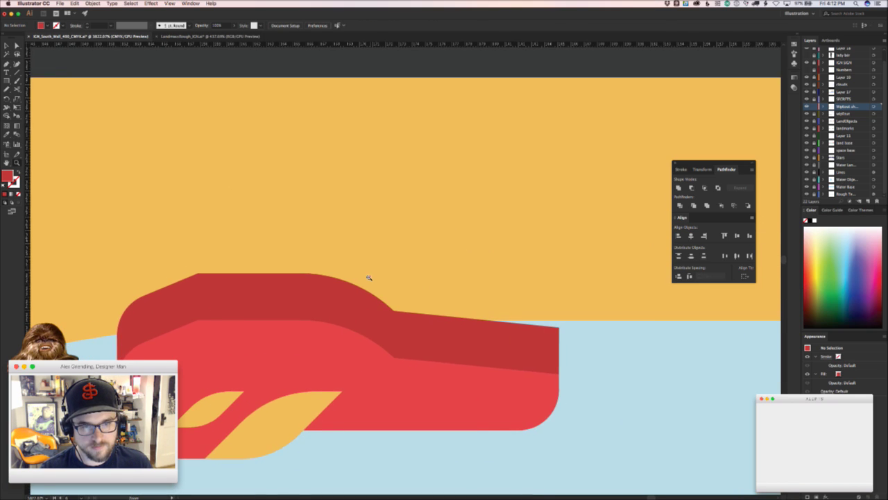
scroll(368, 277, "down", 1)
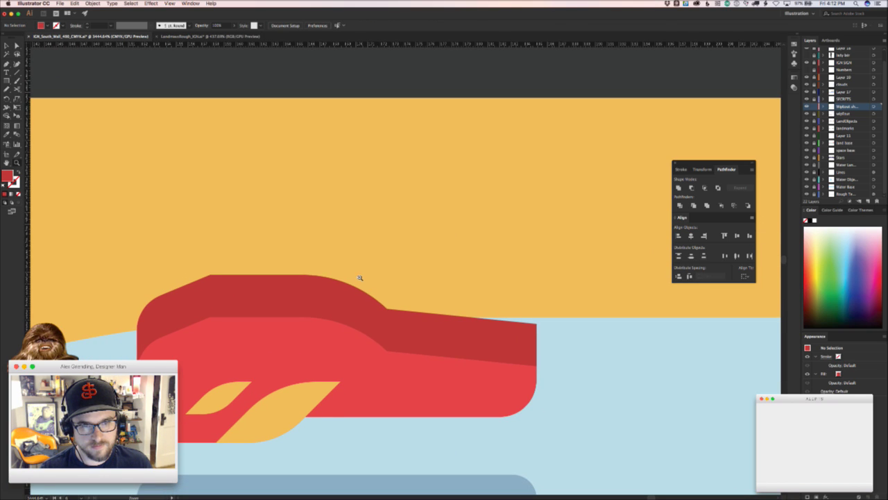
key("a")
left_click(348, 325)
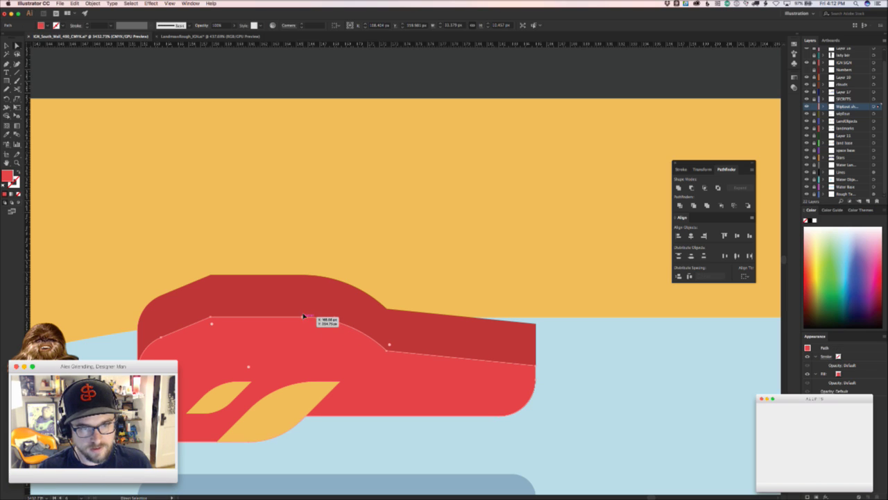
left_click(303, 316)
left_click(387, 350, "shift")
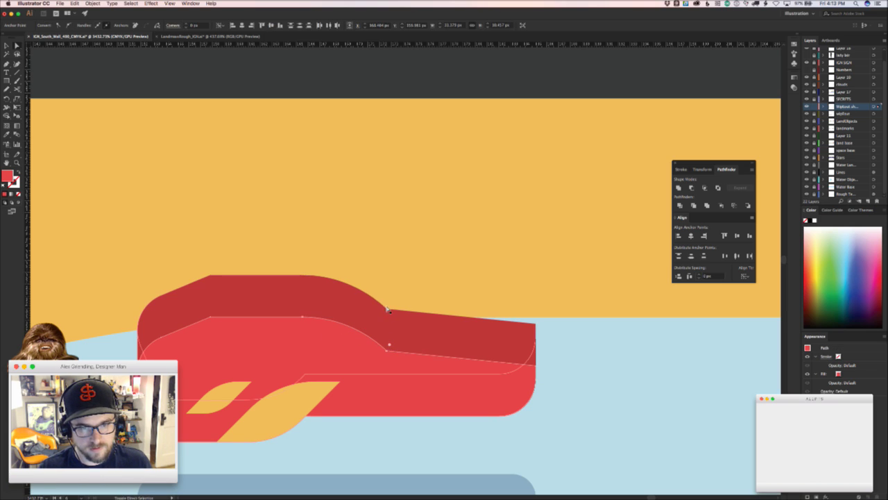
left_click(387, 308, "shift")
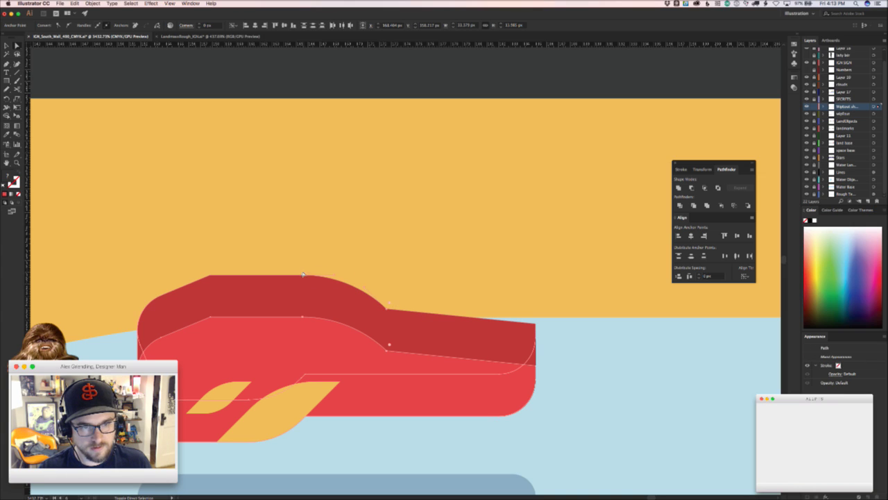
left_click(354, 238)
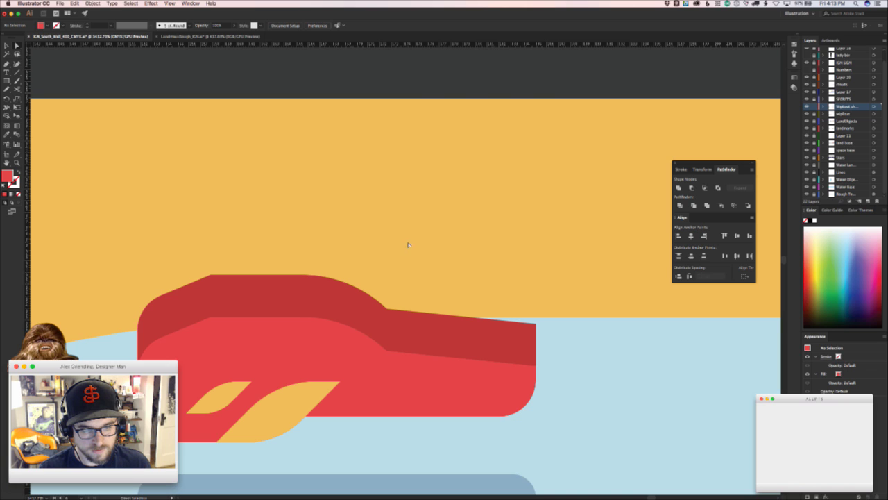
left_click(359, 294)
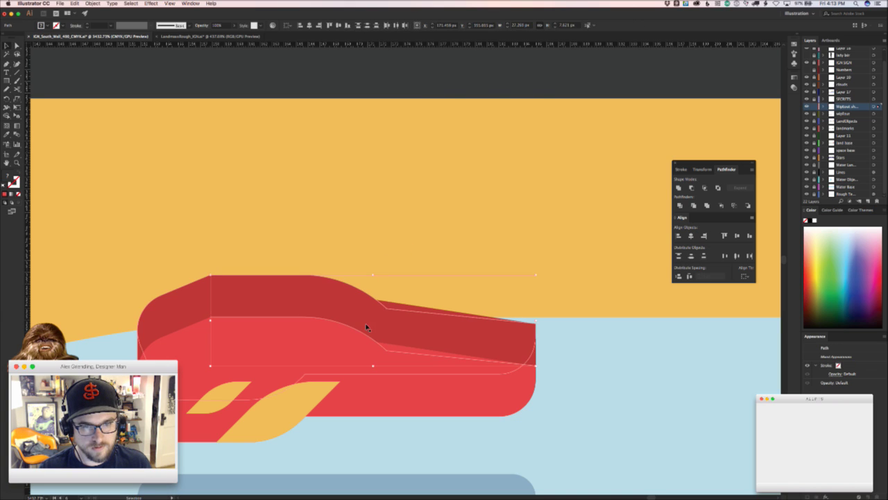
left_click_drag(364, 331, 527, 233)
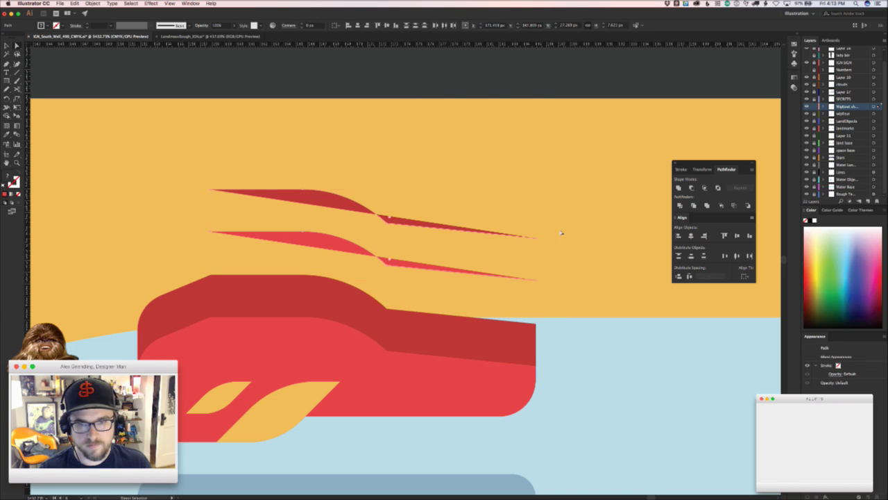
- Delete the copied curves' points toward the ship's narrow end and move the stray yellow-orange path aside
left_click_drag(502, 282, 502, 283)
key("Delete")
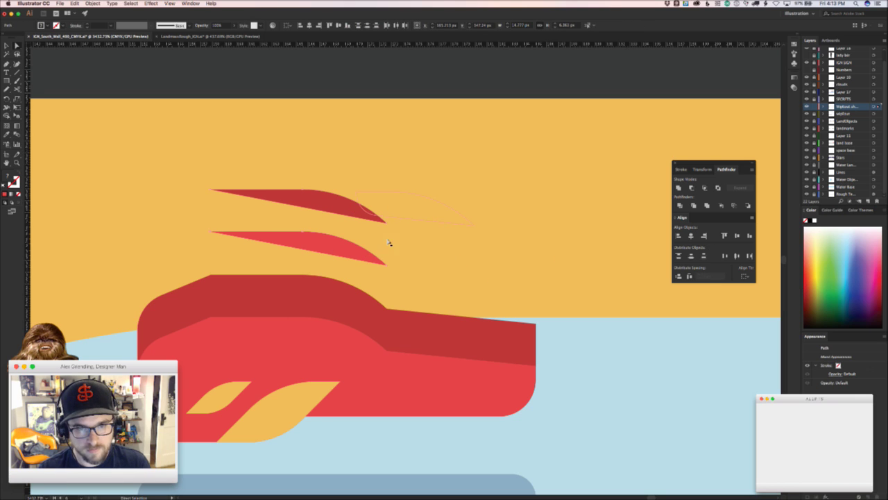
left_click_drag(389, 242, 501, 228)
key("v")
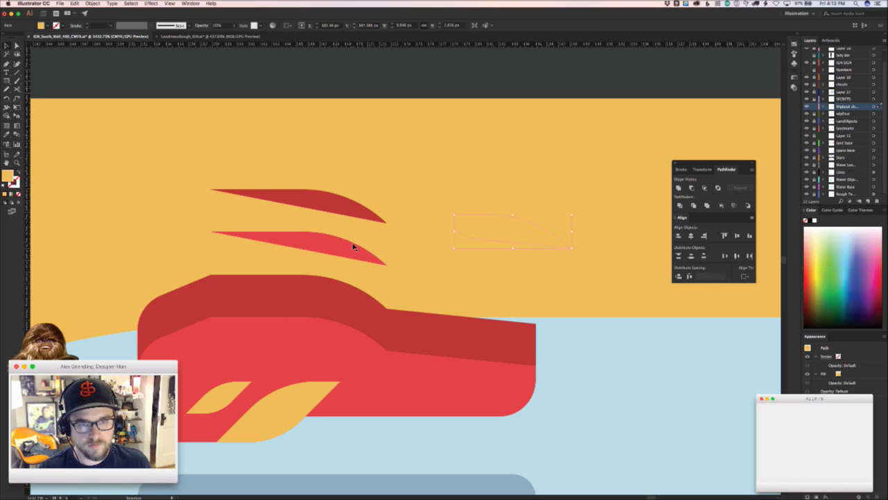
- Move the bright red sliver closer to the dark one, join both into a curved band, and place it on the upper hull
left_click_drag(352, 246, 384, 247)
key("a")
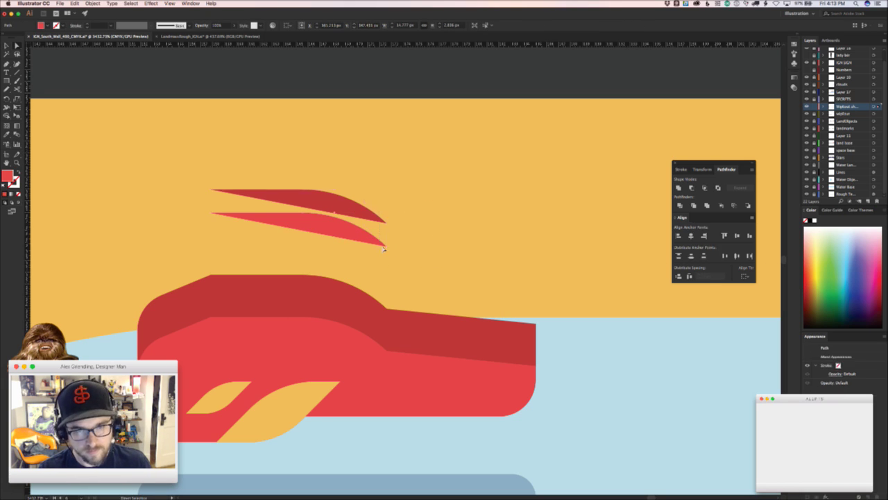
key("super+j")
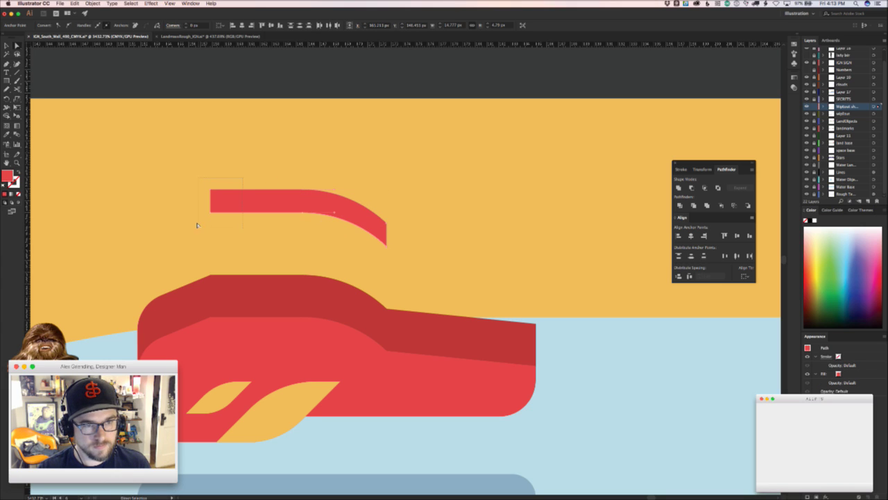
key("v")
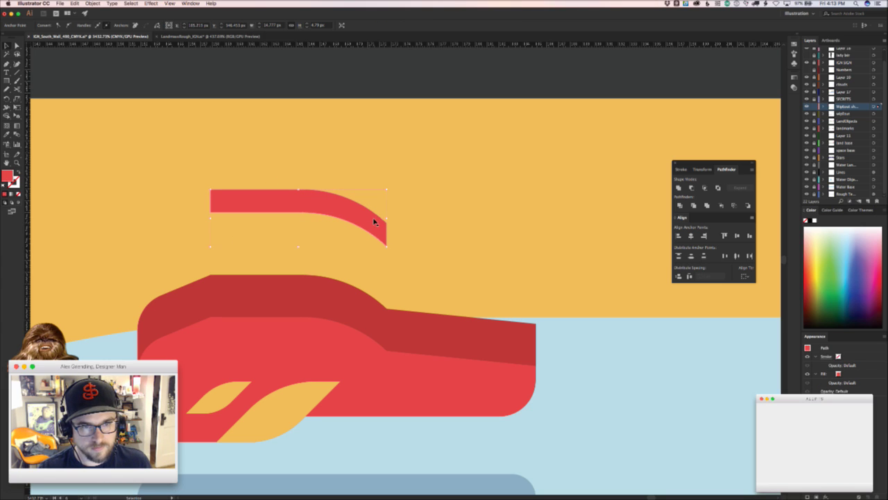
left_click_drag(375, 223, 375, 315)
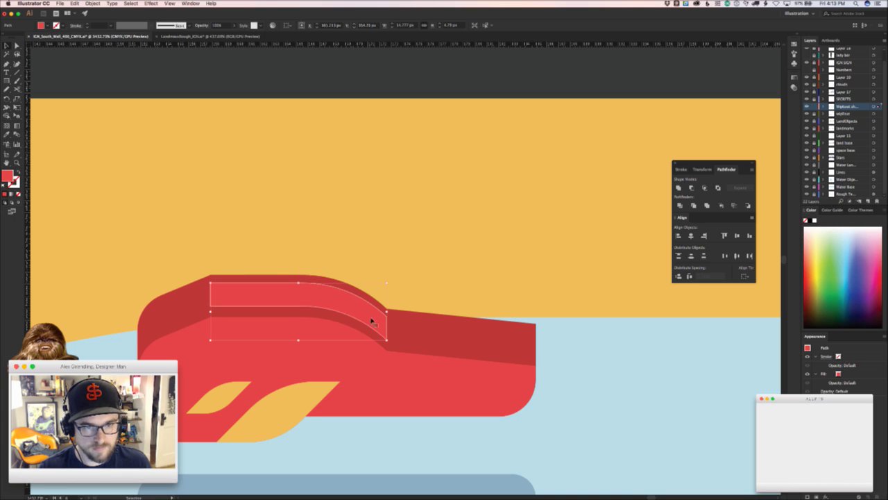
- Shorten the band from its flat end and round its two corners there to form a cockpit window
key("a")
left_click(212, 261)
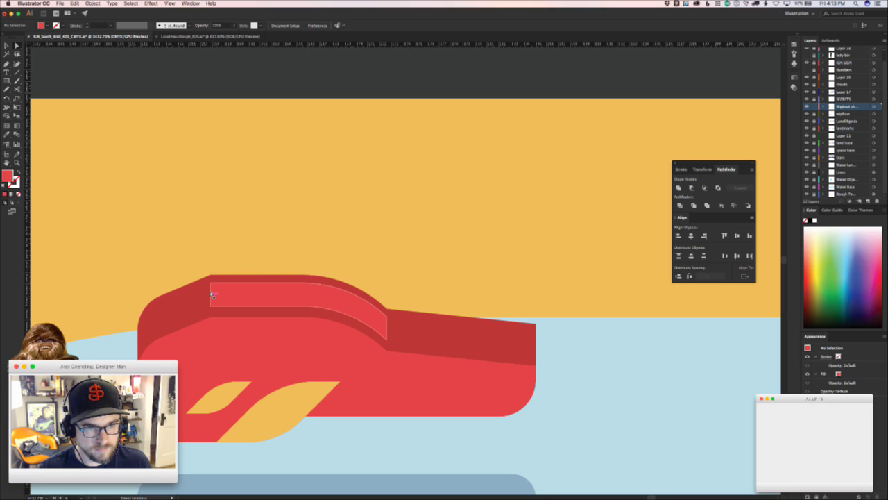
left_click_drag(211, 293, 278, 294)
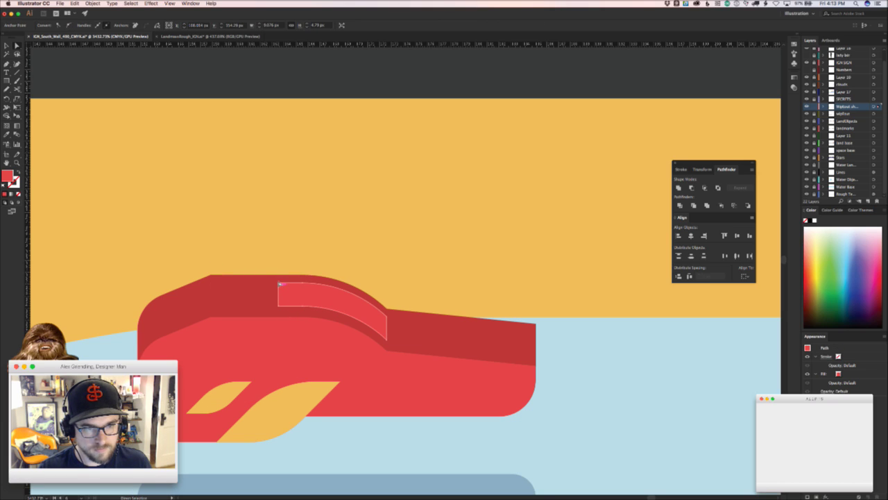
left_click(279, 305, "shift")
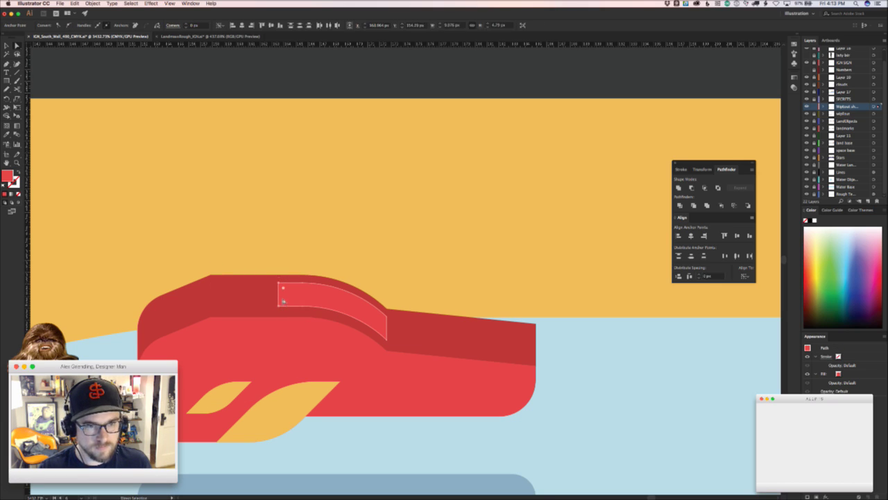
key("v")
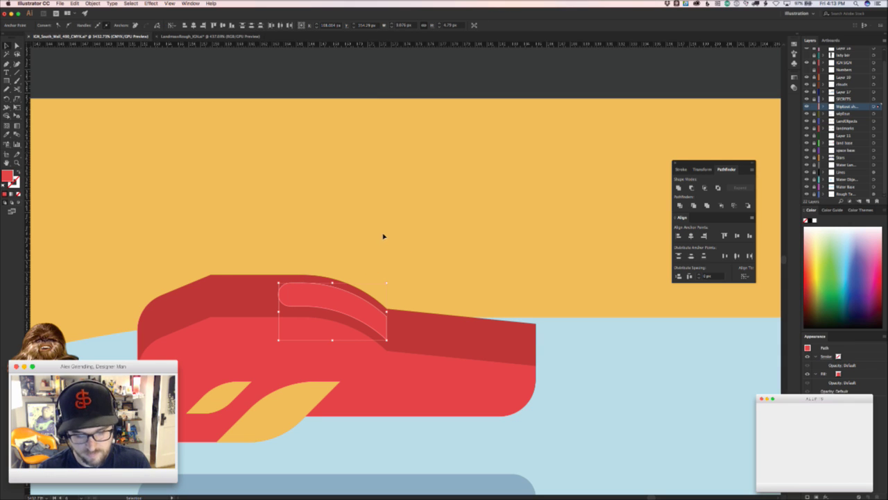
- Fill the cockpit window with the yellow-orange sampled from the background and deselect it
key("i")
left_click(409, 250)
key("v")
left_click(416, 254)
key("z")
left_click_drag(416, 256, 242, 320)
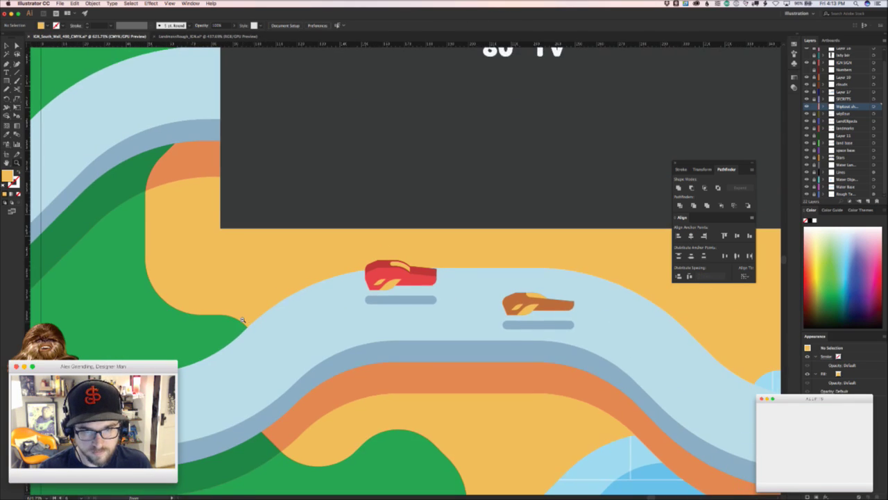
- Reshape the bright red hull's top edge, replacing the curve below the window with a short straight slope closer to the wide end
scroll(275, 297, "up", 6)
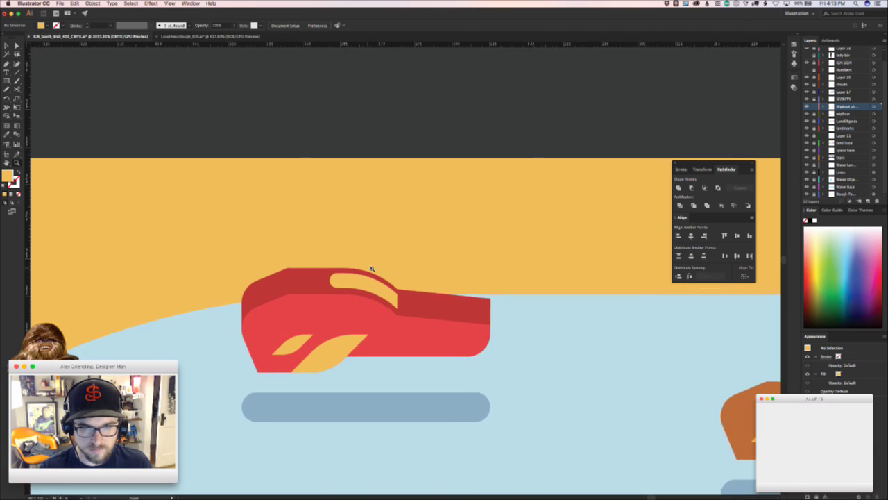
scroll(404, 263, "up", 4)
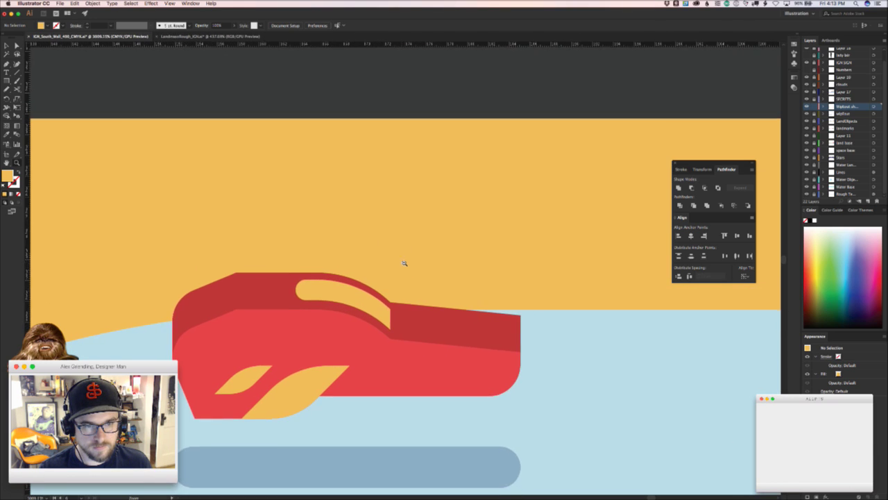
scroll(403, 263, "up", 1)
left_click(287, 284)
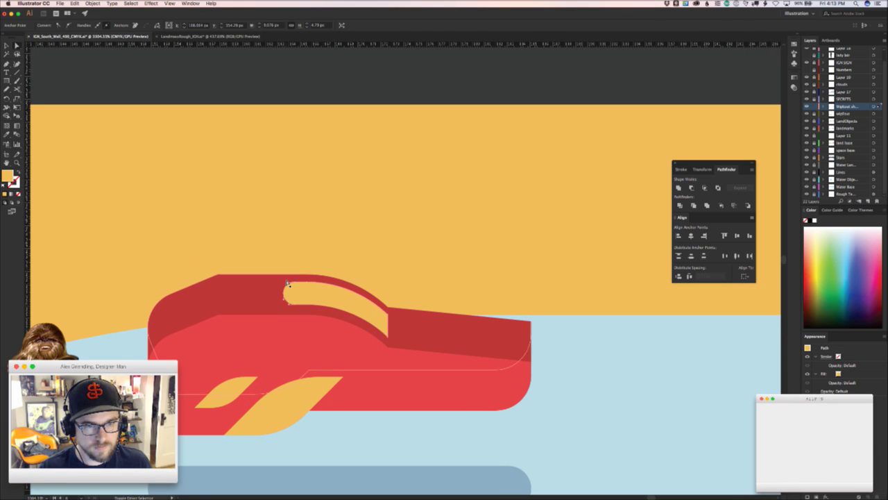
left_click(389, 340)
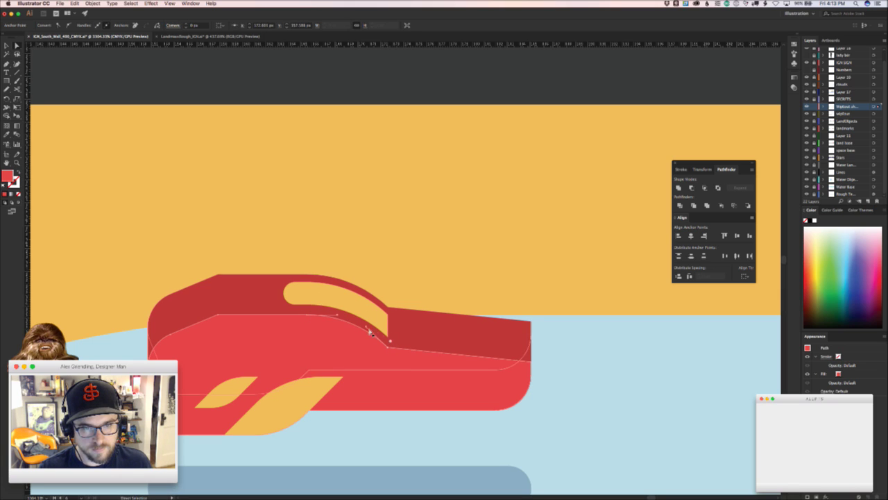
left_click(408, 267)
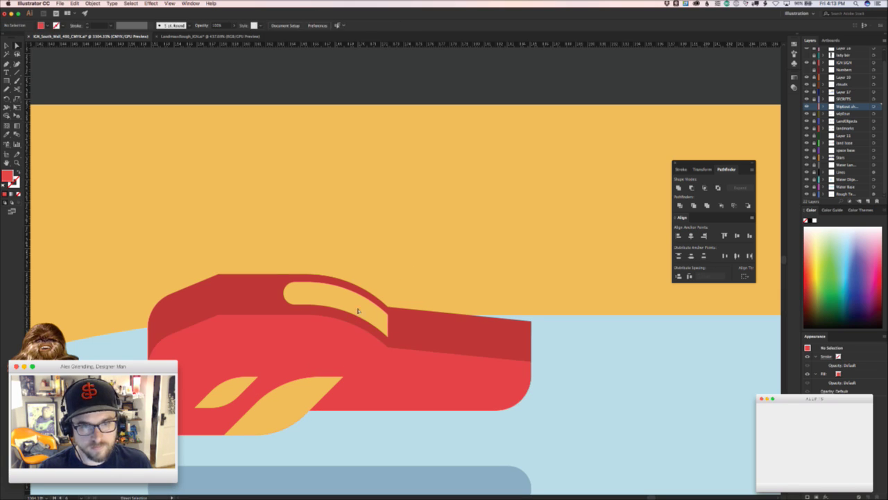
left_click(348, 321)
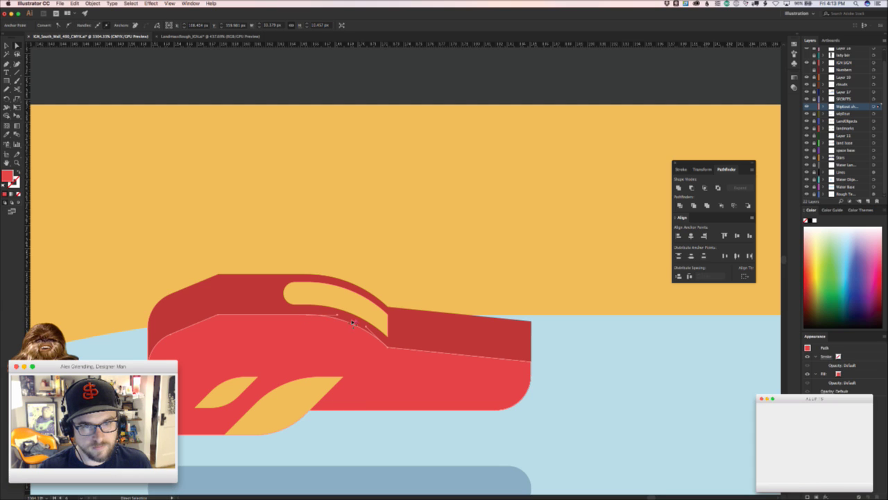
left_click_drag(326, 319, 263, 315)
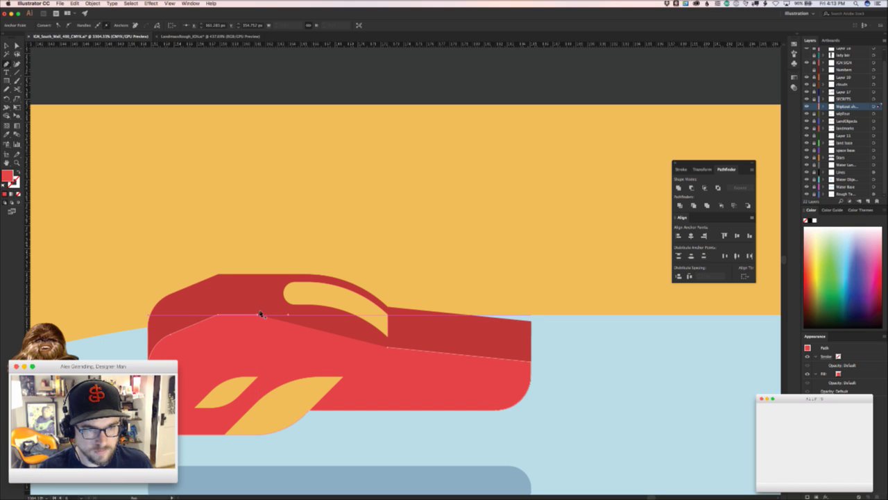
left_click(259, 315, "alt")
left_click_drag(266, 317, 290, 345)
left_click_drag(374, 341, 293, 347)
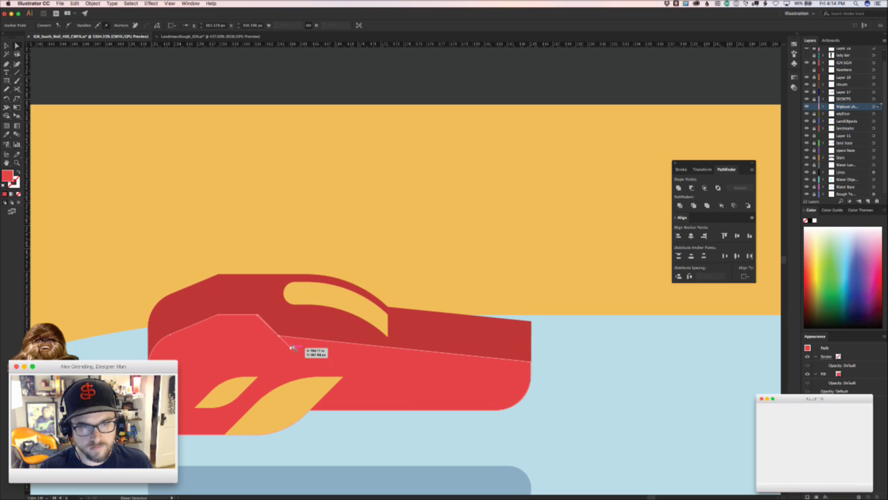
key("v")
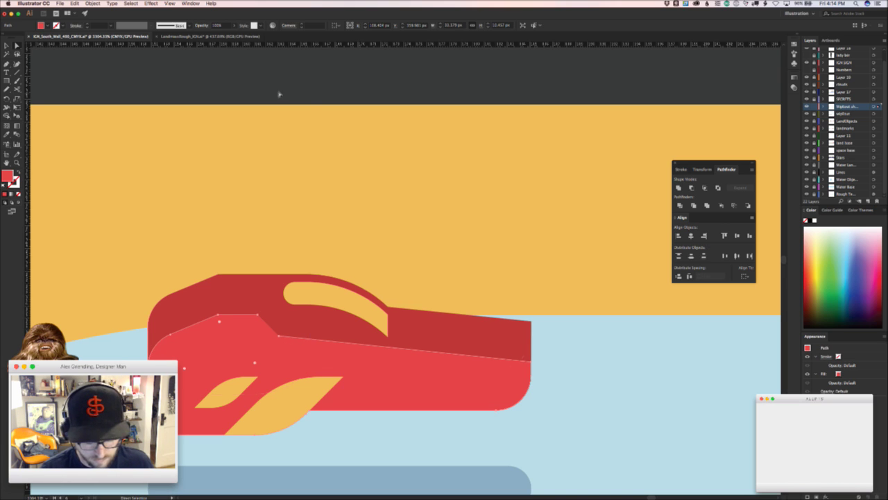
left_click(361, 254)
- Draw a yellow-orange rectangle about 3.6 by 6.6 px centred over the window's pointed end
key("z")
left_click_drag(361, 254, 396, 300)
key("a")
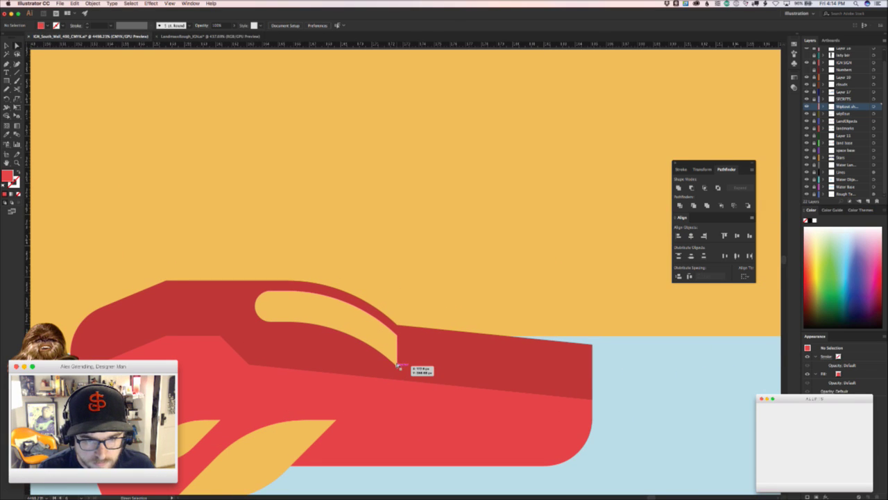
left_click(397, 366)
key("m")
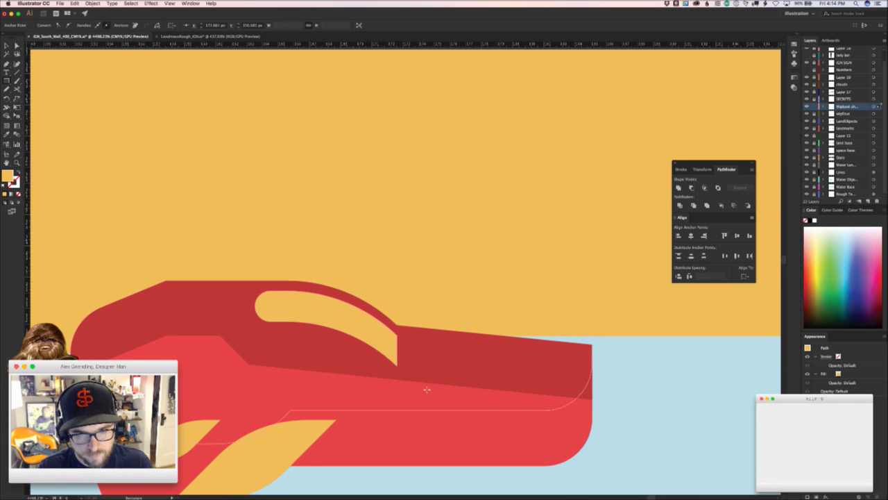
left_click_drag(425, 386, 369, 281)
- Rotate the rectangle 22.5° clockwise and nudge it slightly into place across the window's pointed end
key("r")
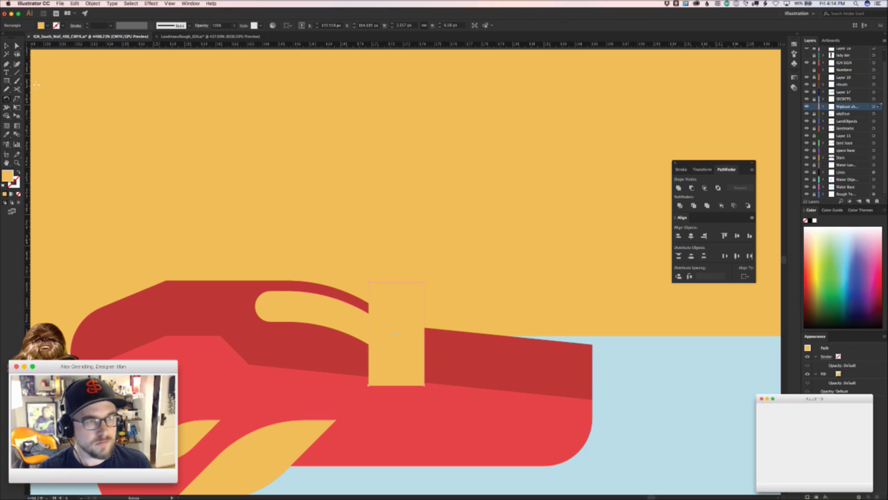
double_click(7, 99)
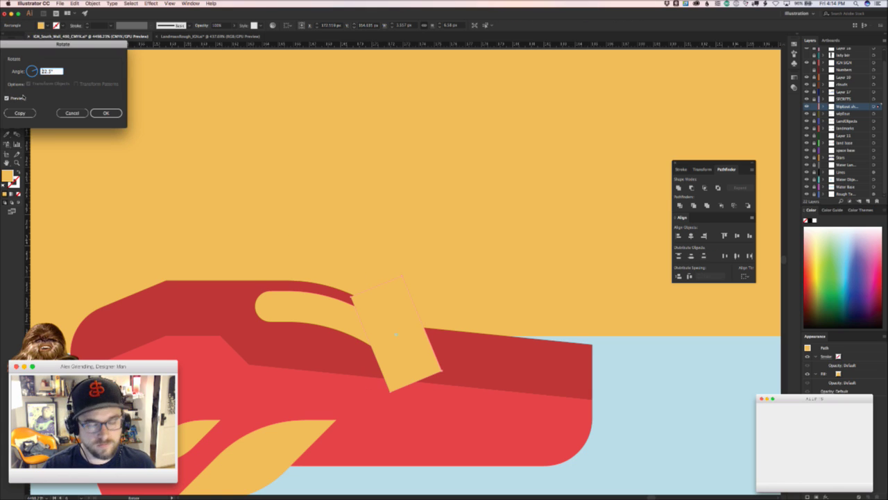
key("Return")
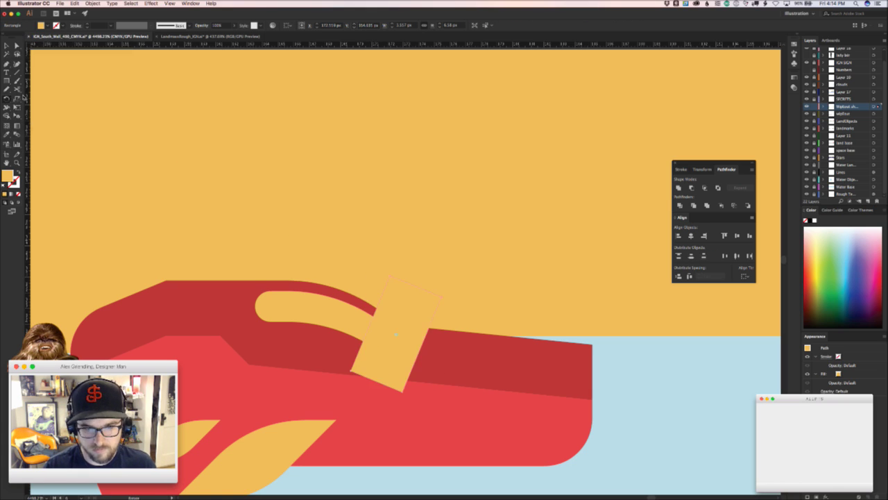
key("v")
left_click_drag(406, 303, 410, 307)
key("Delete")
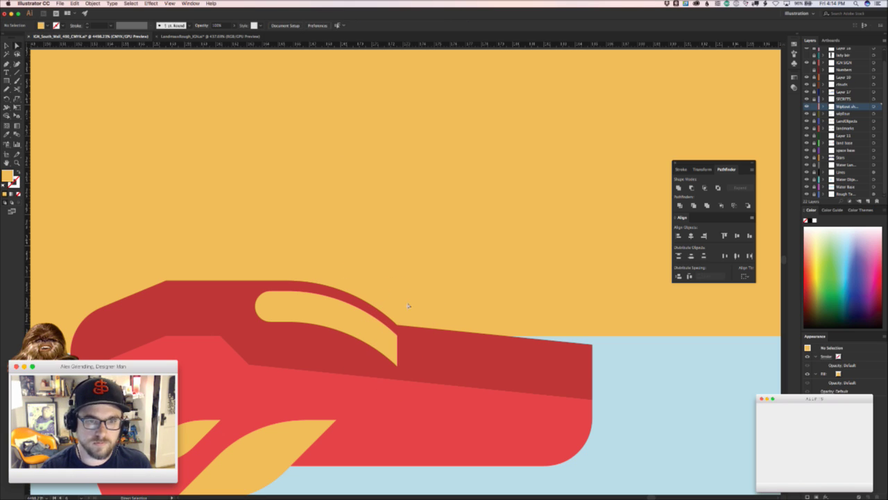
key("super+z")
key("super+z")
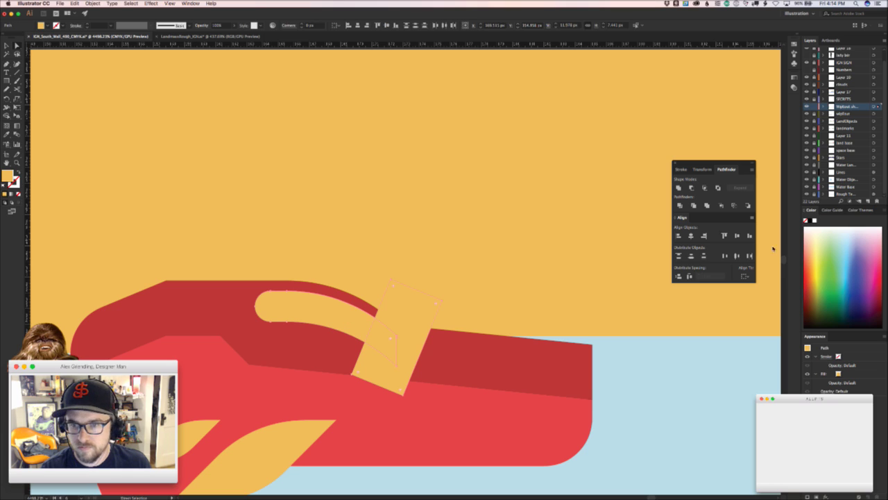
- Cut the window's pointed end off along the rotated rectangle and fully round the corners of the cut end
left_click(748, 206)
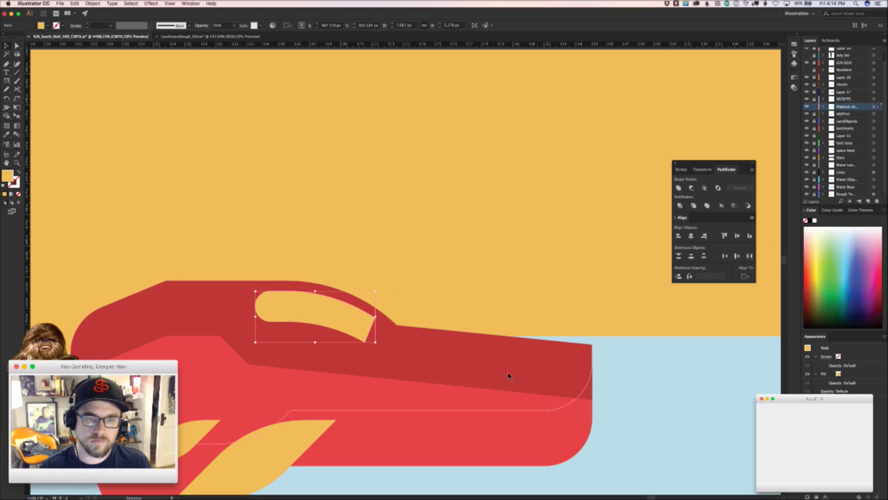
left_click(643, 382)
key("a")
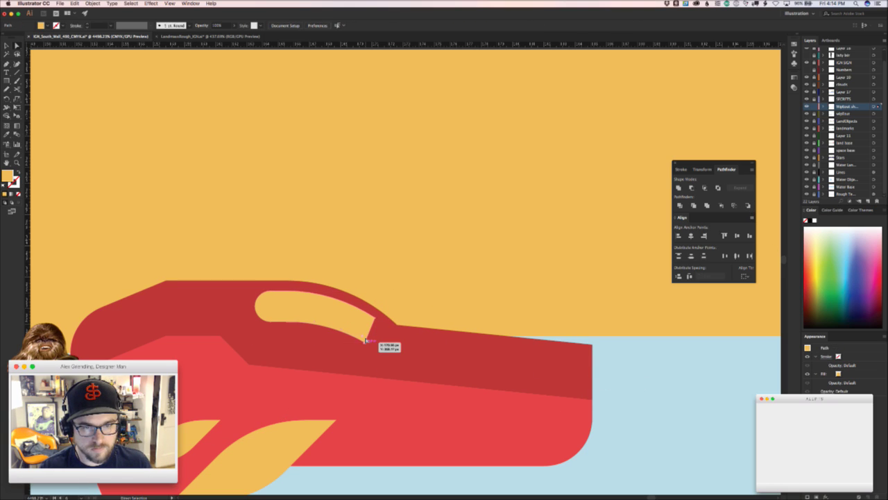
left_click(366, 339)
mouse_move(364, 319)
left_mouse_down()
mouse_move(376, 310)
mouse_move(371, 317)
left_mouse_up()
left_click(638, 400)
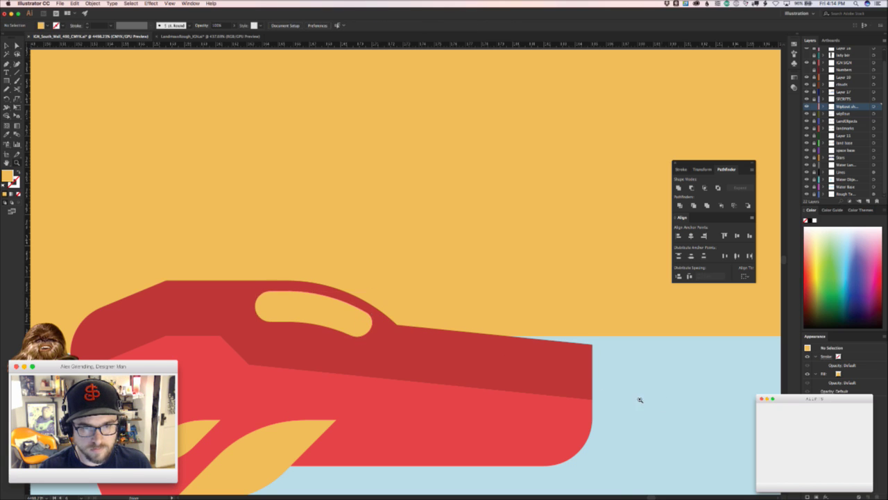
- Fill the red ship's window and two side stripes with the light pink sampled from a tree behind the IGN logo
scroll(639, 401, "down", 6)
left_click_drag(414, 397, 266, 377)
left_click_drag(405, 370, 495, 393)
left_click(495, 401)
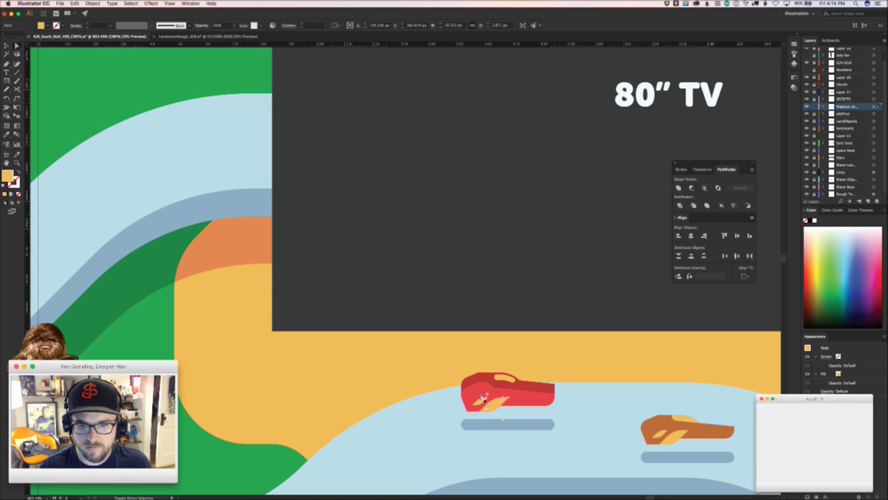
left_click(507, 378, "shift")
left_click_drag(552, 353, 269, 401)
left_click_drag(403, 285, 339, 499)
key("i")
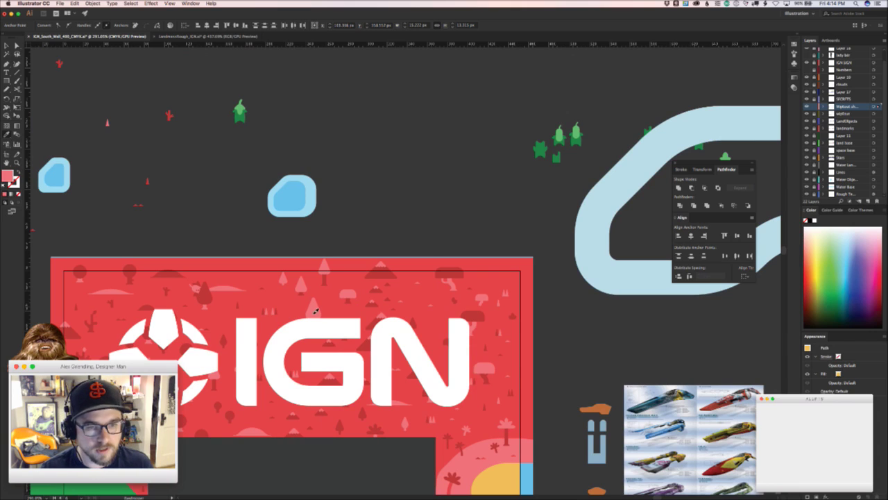
left_click(316, 311)
left_click_drag(321, 353, 407, 93)
key("v")
left_click(372, 452)
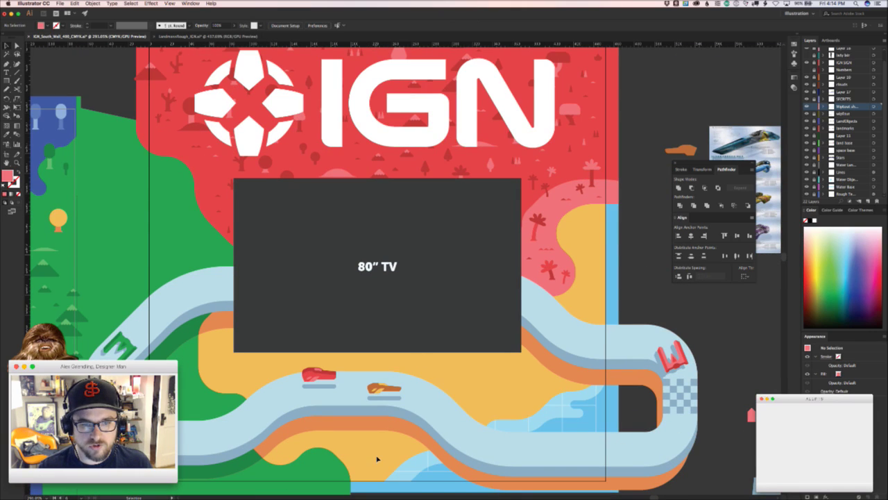
- Try extending the window down to a straight, slanted base with a light pink Pen shape, and undo it
left_click_drag(297, 377, 444, 345)
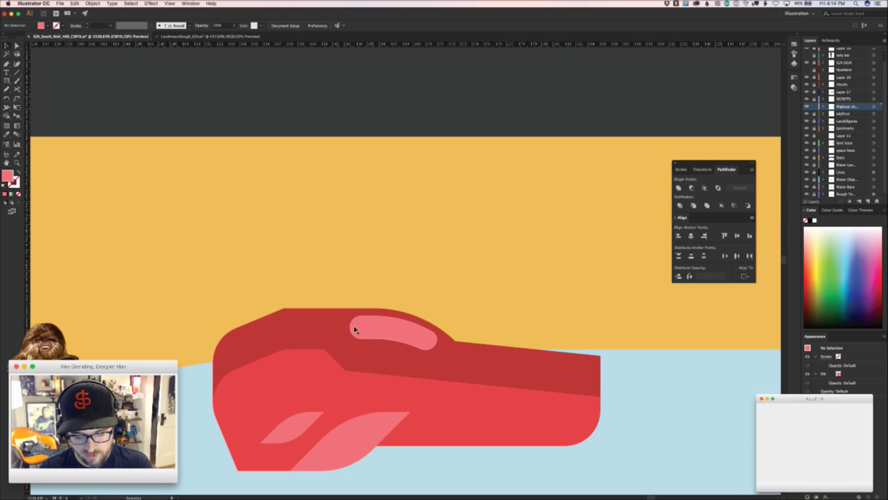
key("p")
left_click_drag(351, 326, 351, 349)
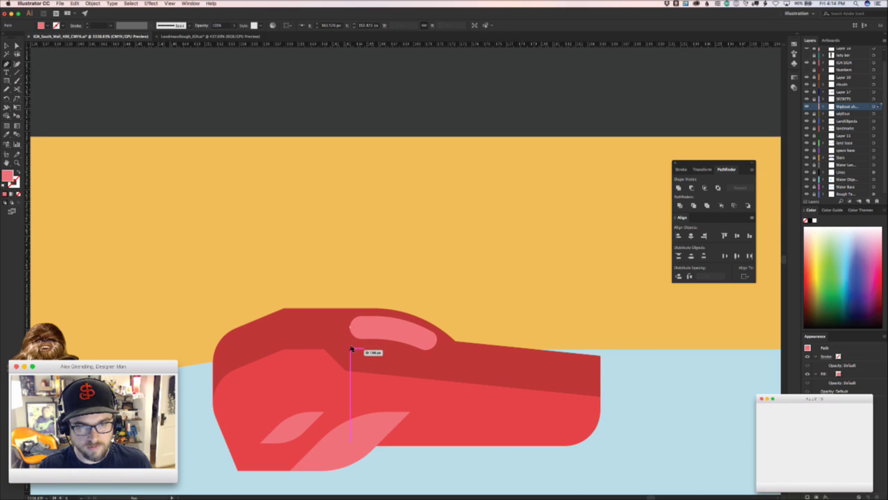
left_click(350, 349)
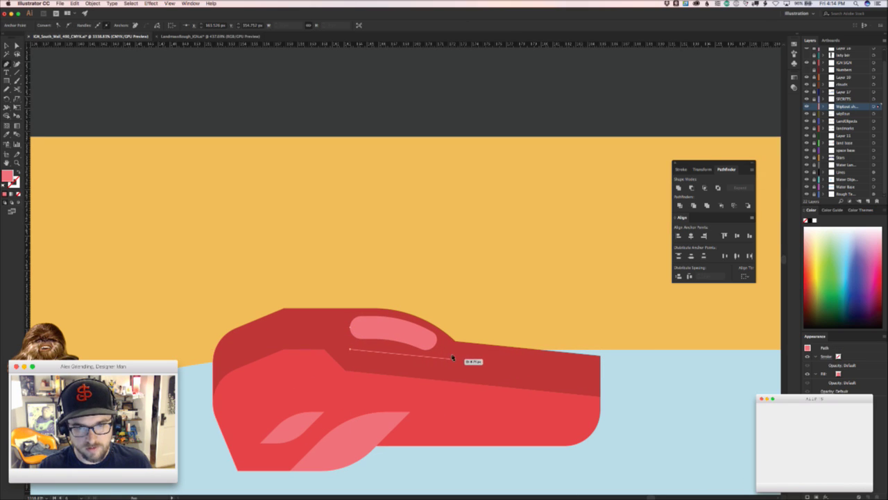
left_click(450, 358)
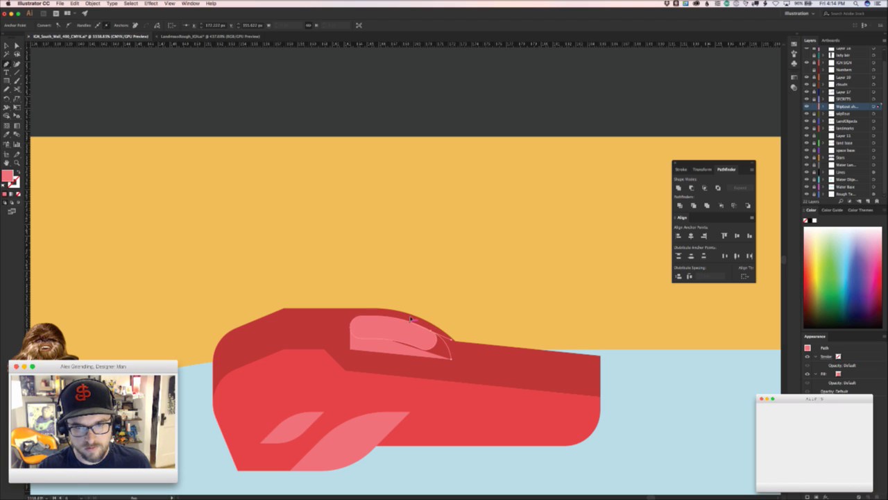
left_click_drag(411, 317, 378, 324)
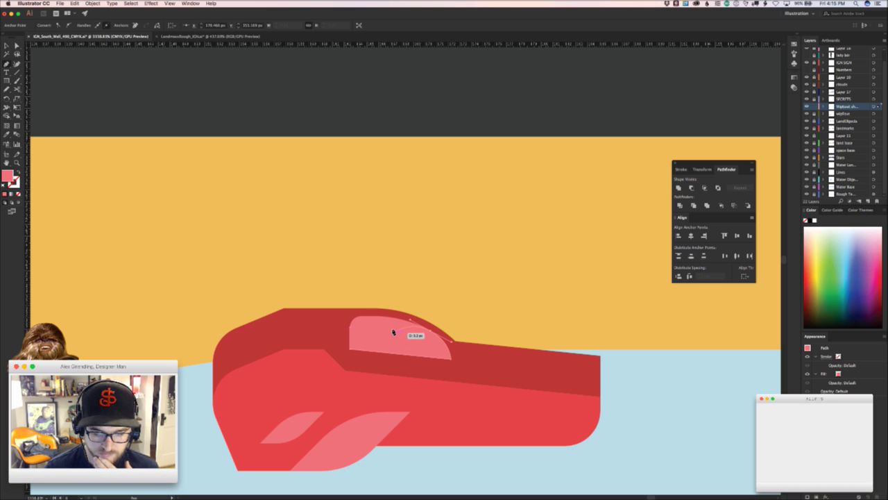
left_click_drag(397, 327, 354, 327)
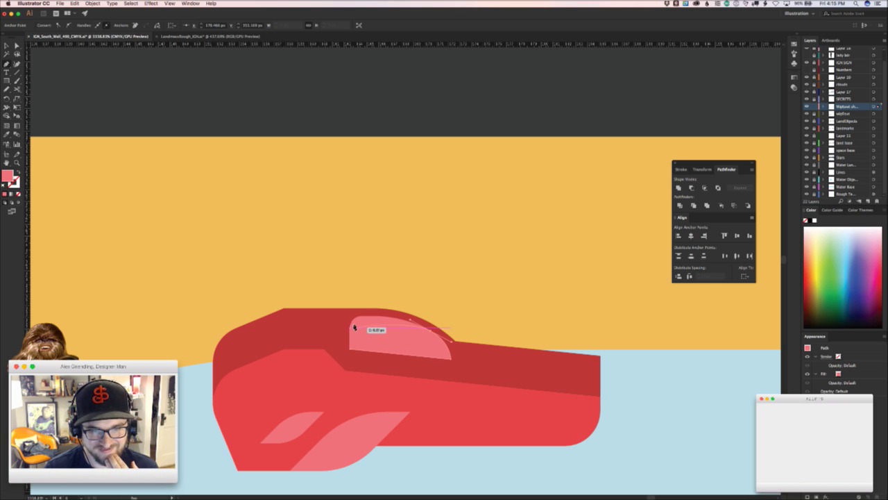
key("v")
left_click(466, 276)
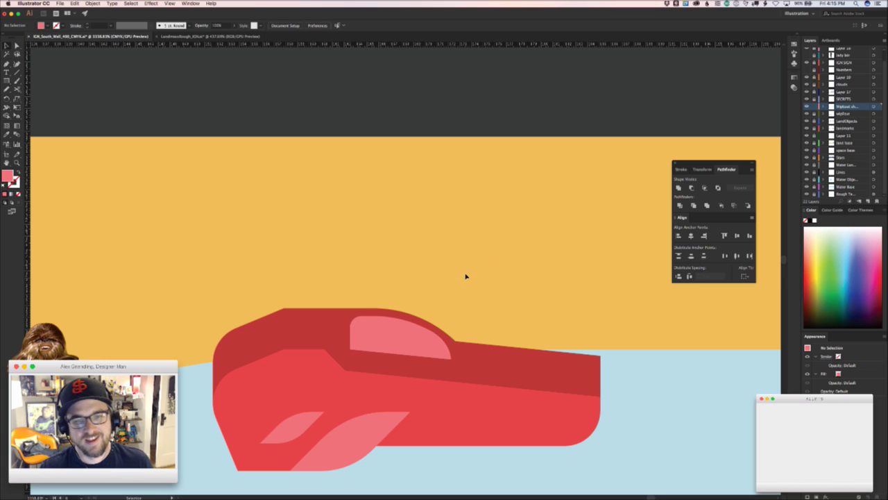
key("z")
left_click_drag(484, 283, 437, 319)
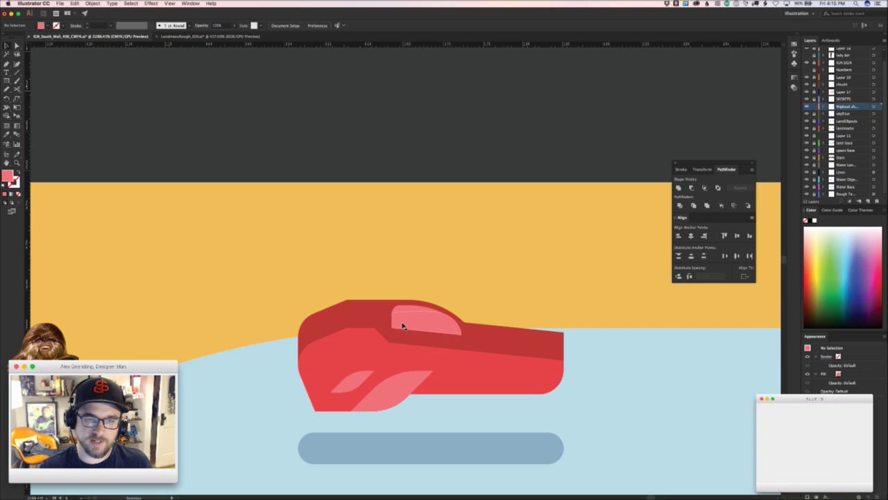
key("ctrl+z")
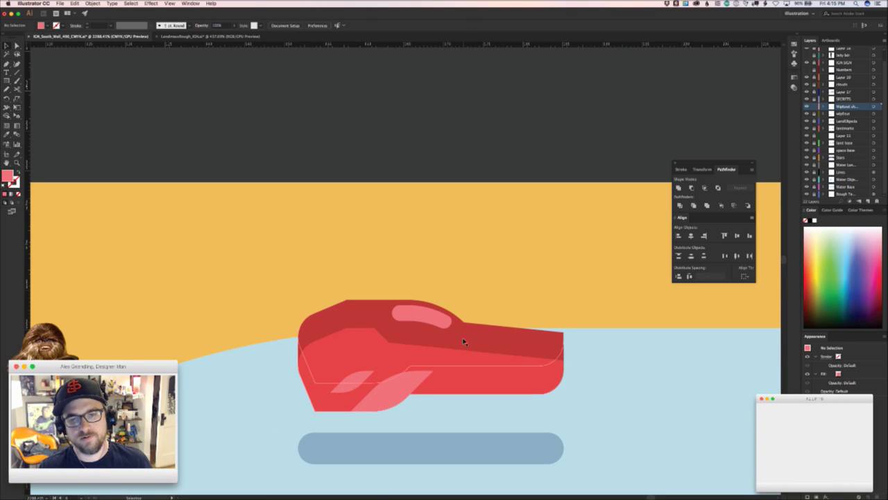
- Draw a four-sided Pen shape over the window's lower edge and fill it with the hull's dark red
key("z")
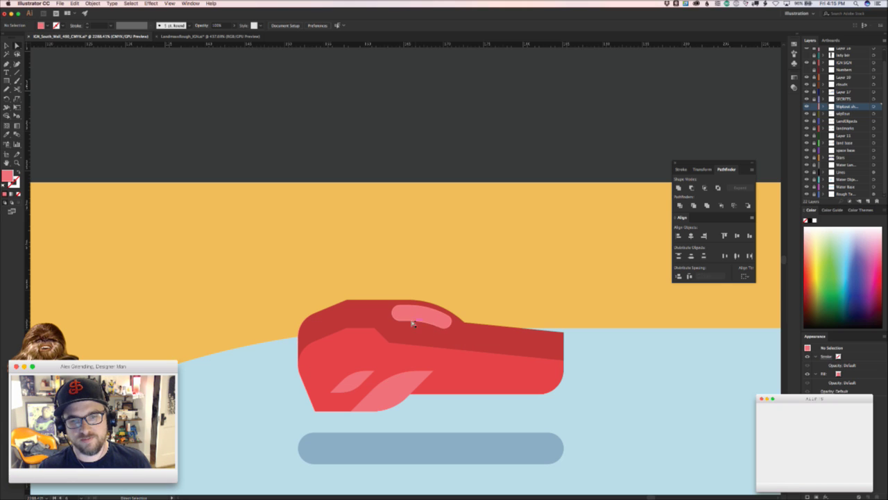
left_click_drag(411, 321, 503, 314)
key("v")
key("p")
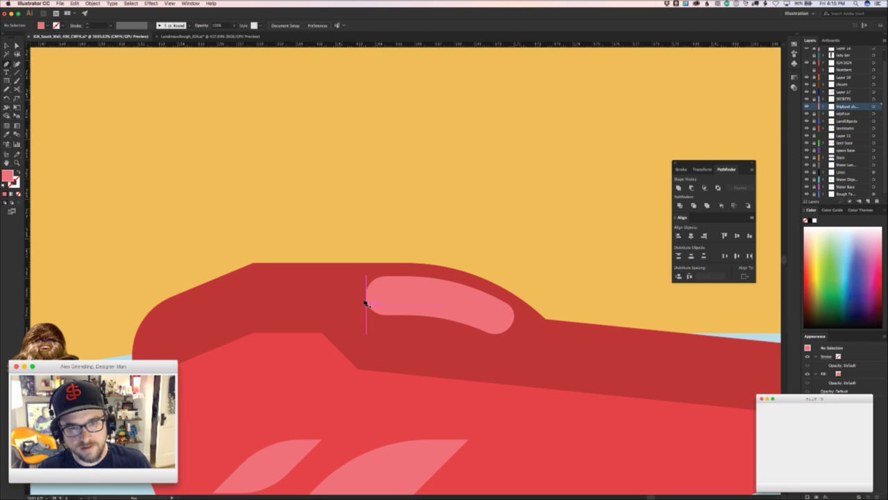
left_click(441, 301)
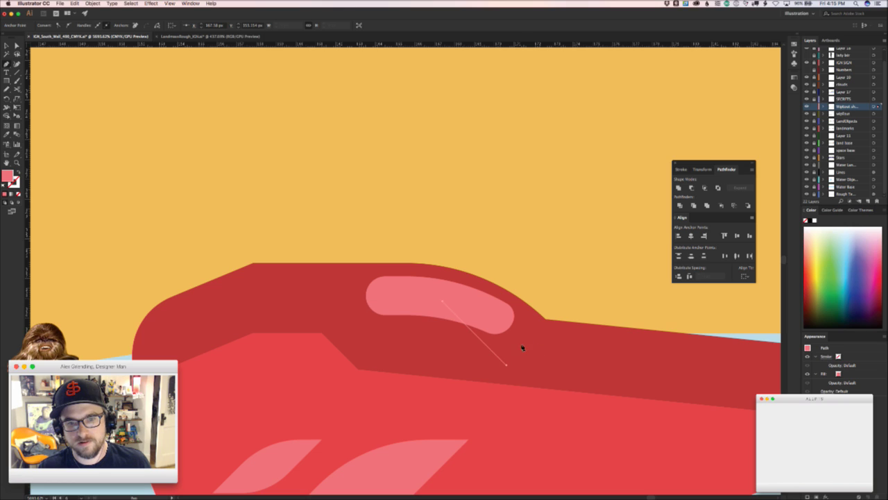
left_click(444, 349)
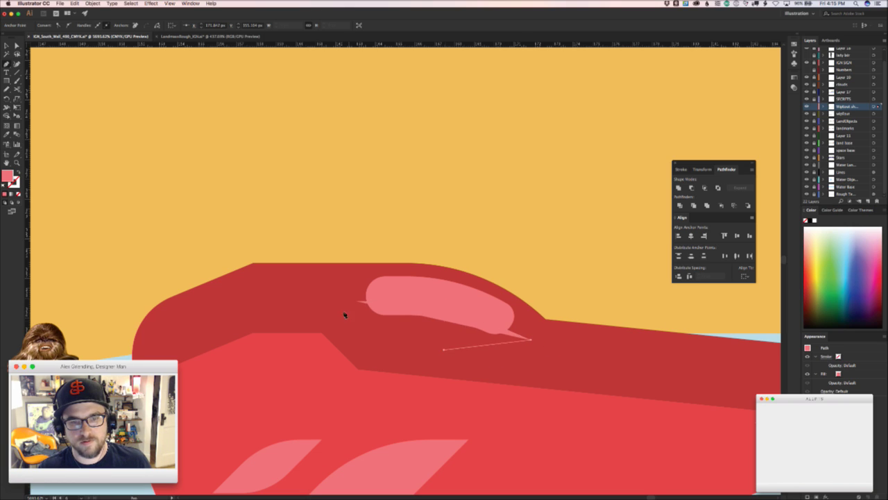
left_click(358, 300)
key("i")
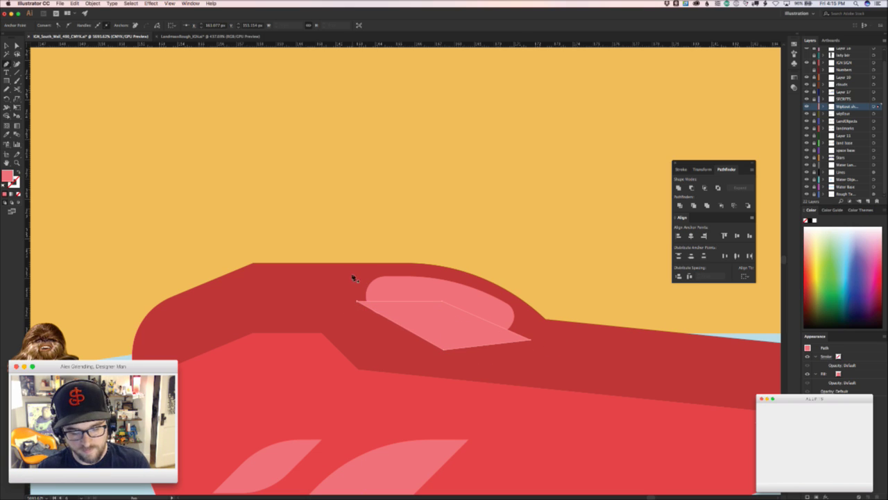
left_click(349, 289)
- Try rounding all corners of the bright red hull at once, undo it and deselect the hull
key("a")
left_click(358, 370)
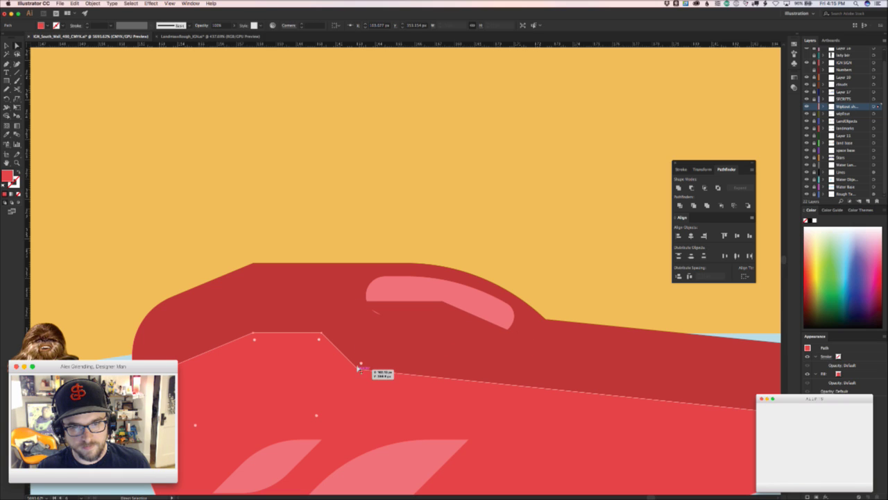
left_click_drag(361, 363, 489, 276)
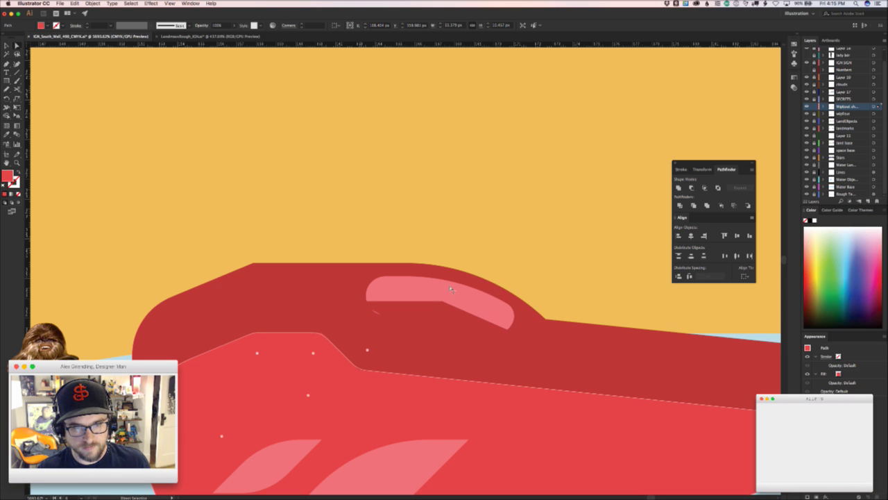
key("super+z")
key("super+shift+a")
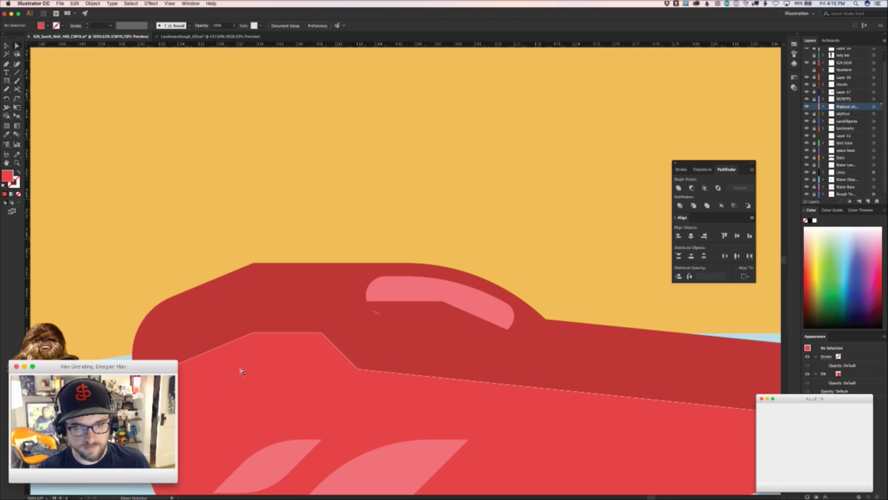
- Round only the bright red hull's inner corner below the window into a broad, smooth curve and deselect
left_click(359, 367)
left_click_drag(360, 362, 516, 263)
key("v")
left_click(524, 222)
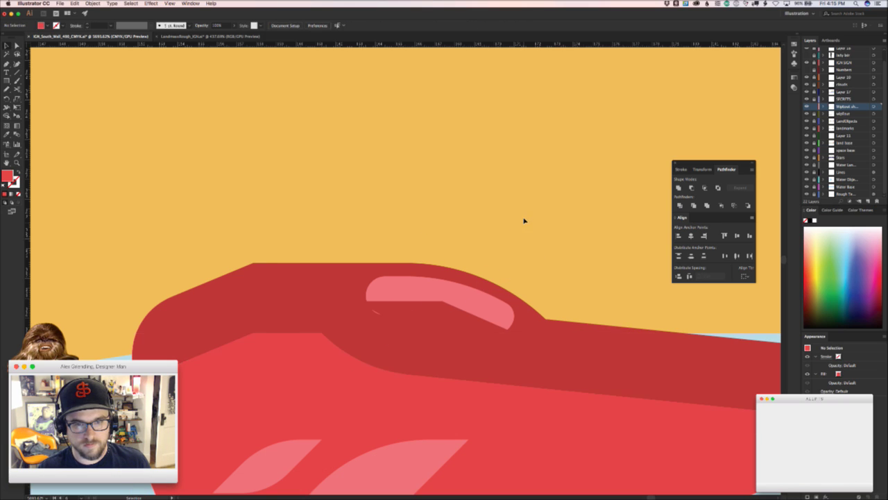
key("z")
left_click_drag(525, 227, 478, 284)
- Shift the dark red cover shape's lower corner toward the ship's wide end, and move the cover and pink window above the ship
key("super+Tab")
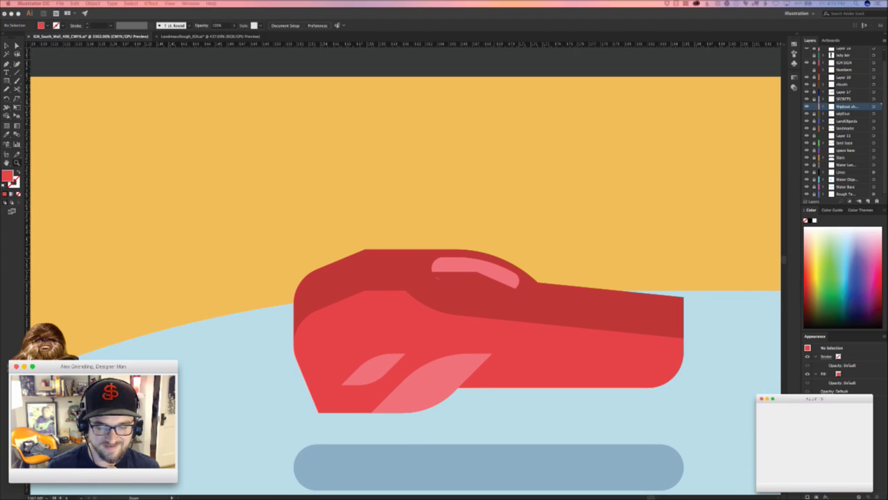
left_click(527, 217)
left_click(459, 277)
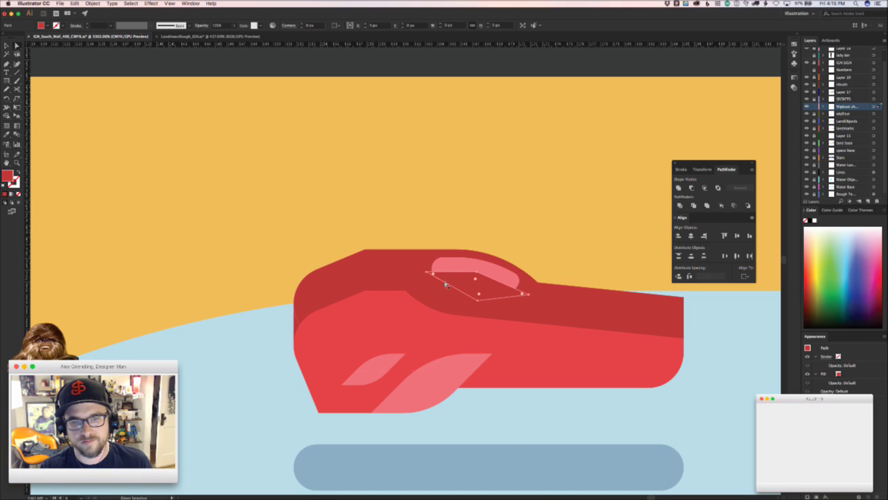
left_click_drag(478, 299, 455, 306)
left_click(521, 228)
key("v")
left_click_drag(490, 278, 547, 190)
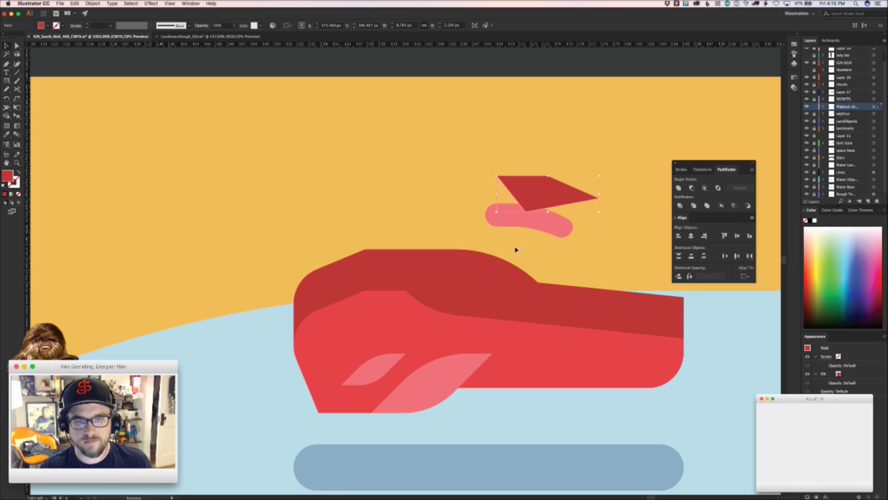
- Duplicate the bright red hull up to the dark hull's top edge, delete the dark hull and paste the copy behind the other shapes
left_click_drag(402, 307, 400, 275)
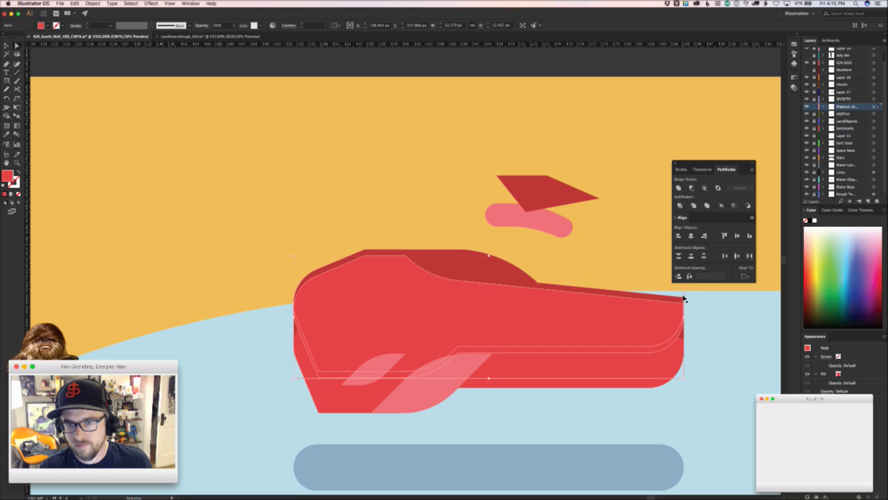
left_click_drag(684, 298, 684, 295)
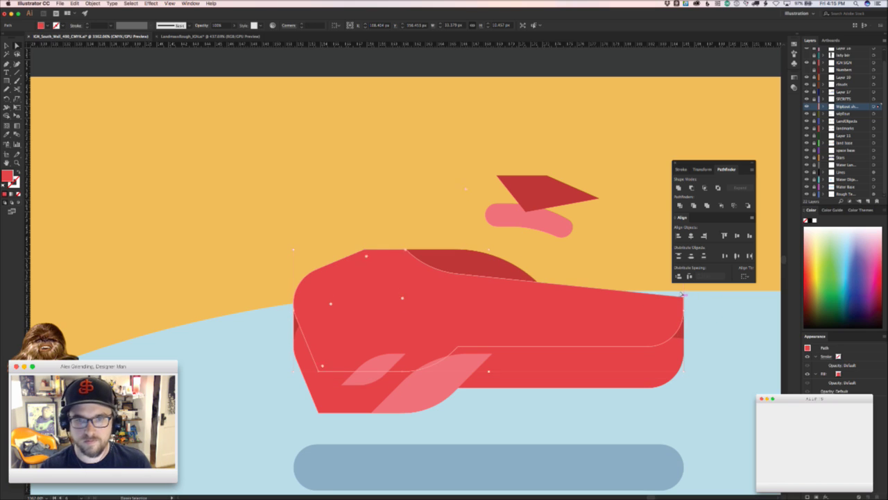
key("super+x")
left_click(486, 269)
key("BackSpace")
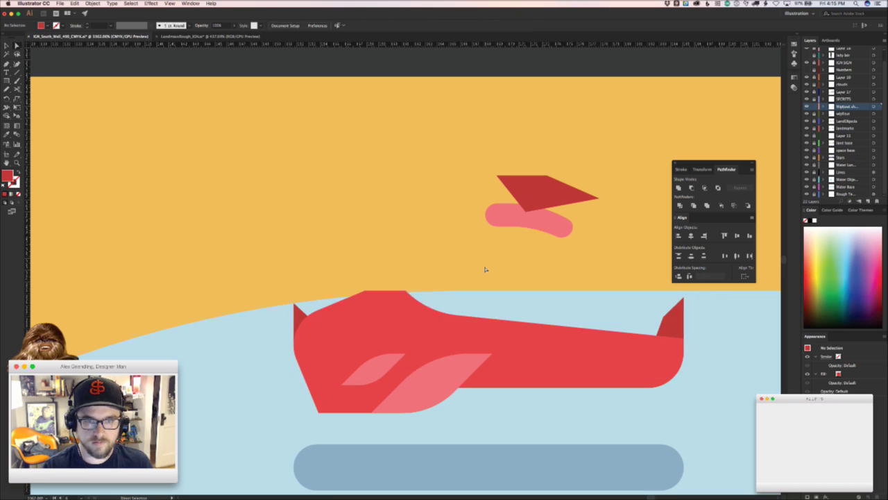
key("super+b")
- Fill the raised hull copy with the dark red sampled from the leftover patch at its narrow end, and deselect
key("a")
left_click(639, 310)
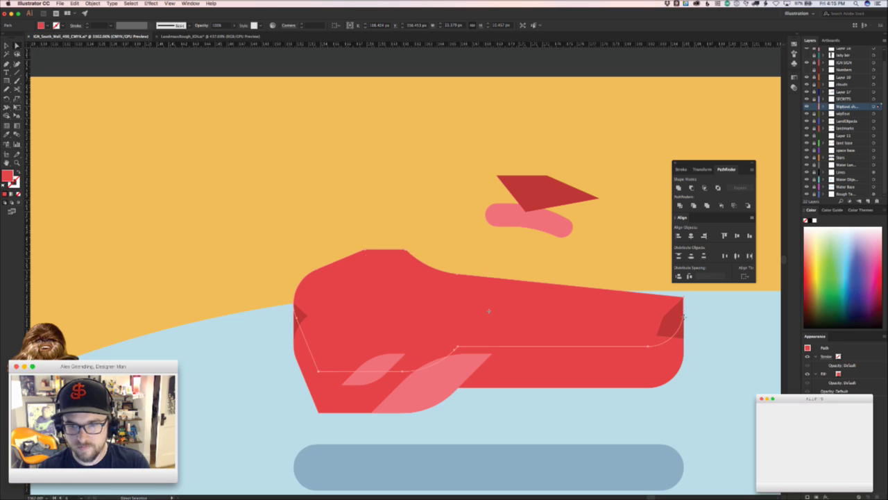
key("v")
key("i")
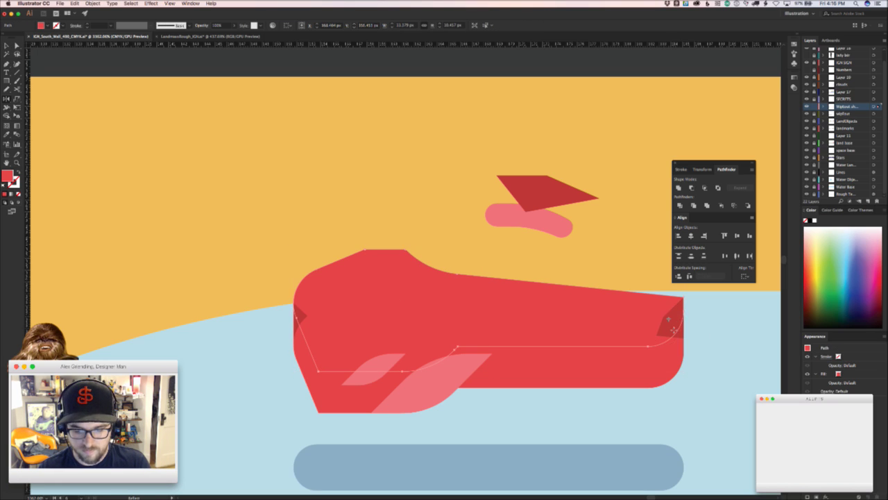
left_click(671, 331)
key("v")
left_click(723, 349)
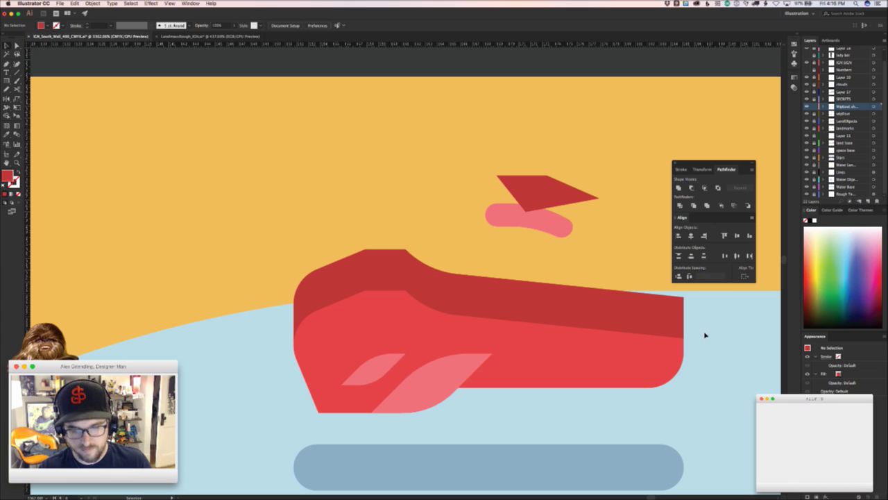
- Draw a closed cockpit window with the Pen tool over the dark hull's dip, with a flat top, slanted end and curved inner edge
key("p")
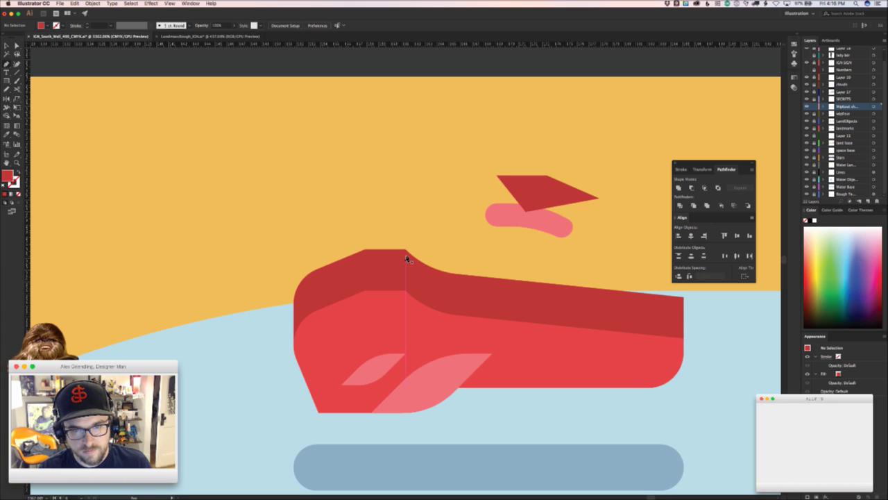
left_click(407, 260)
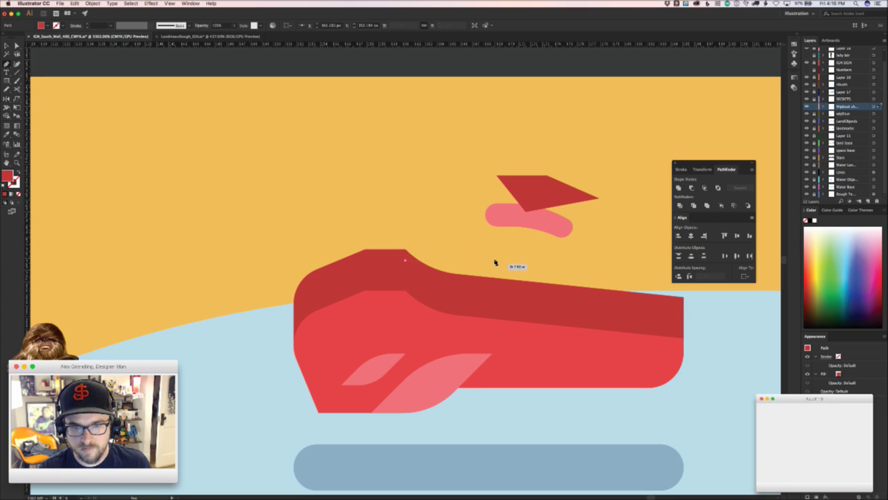
left_click(495, 261)
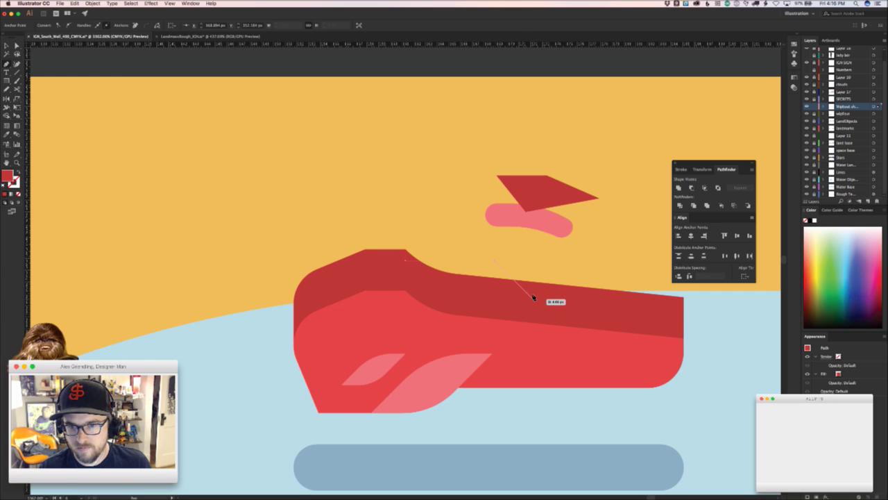
left_click(531, 297)
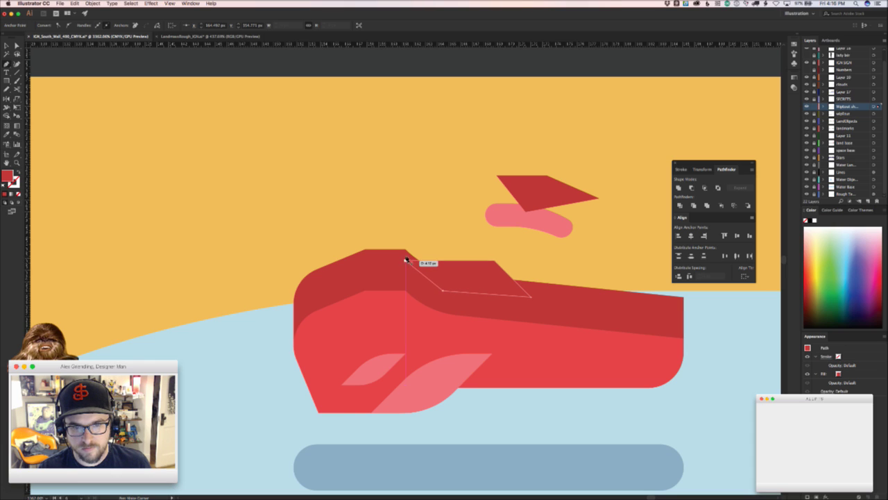
left_click_drag(405, 259, 394, 235)
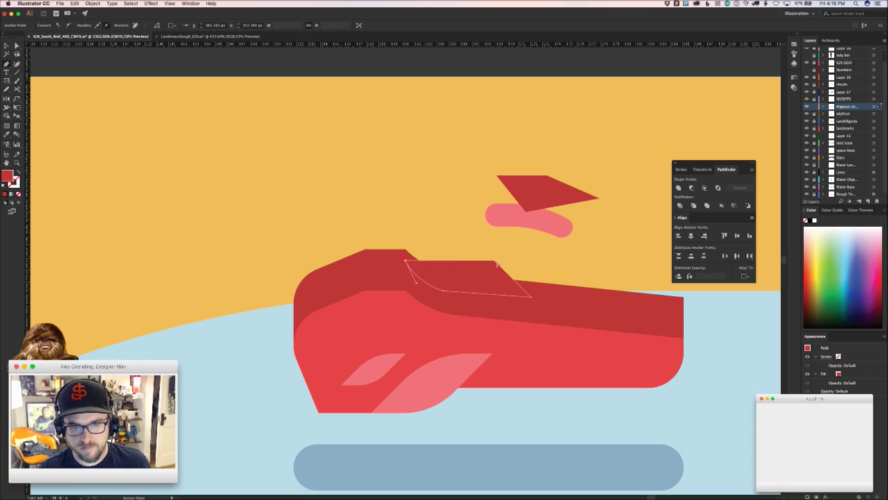
- Fill the new window shape with the light pink sampled from the hull's larger highlight, and deselect
key("i")
left_click(459, 374)
key("v")
left_click(493, 421)
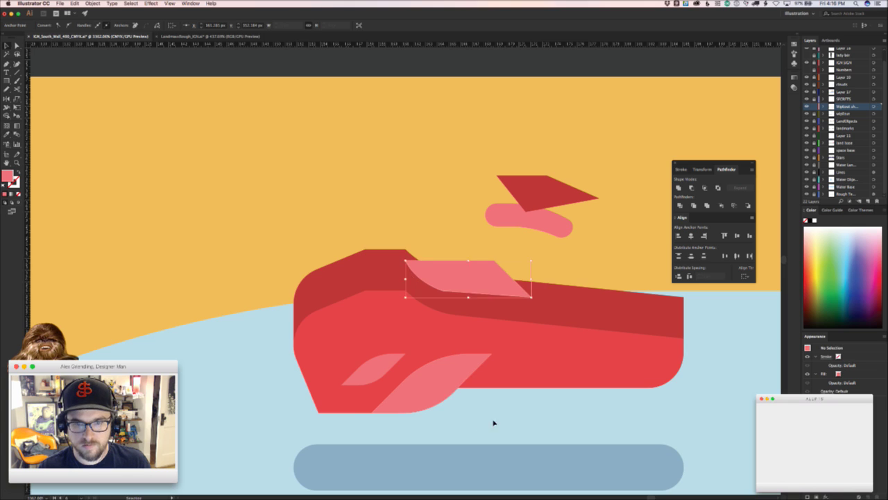
left_click_drag(484, 431, 374, 457)
- Round the pink window's lower inner corner into a smoother curve, and select the whole window shape
scroll(345, 308, "up", 3)
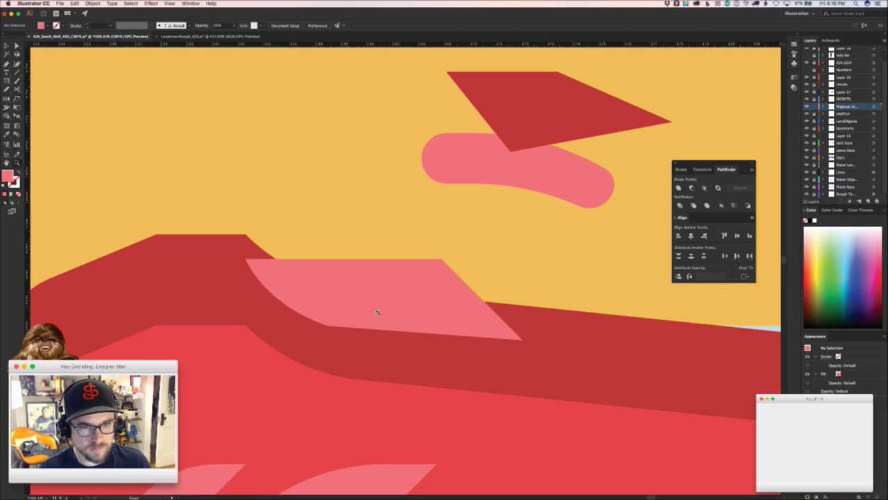
key("a")
left_click(329, 321)
left_click(328, 322)
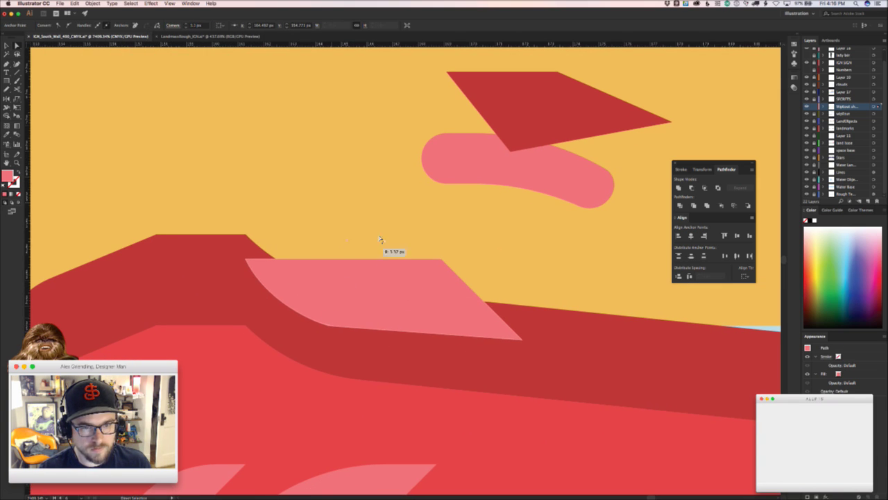
key("v")
left_click(440, 287)
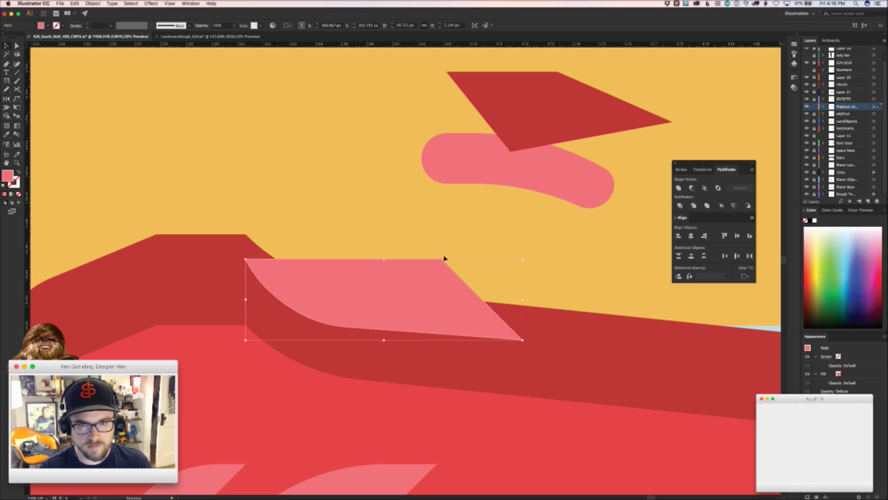
- Round the upper-right corner of the pink canopy shape on top of the red ship
key("a")
left_click(440, 262)
left_click_drag(440, 264, 346, 386)
left_click(521, 271)
left_click_drag(415, 293, 266, 337)
left_click_drag(493, 327, 480, 327)
scroll(479, 326, "right", 2)
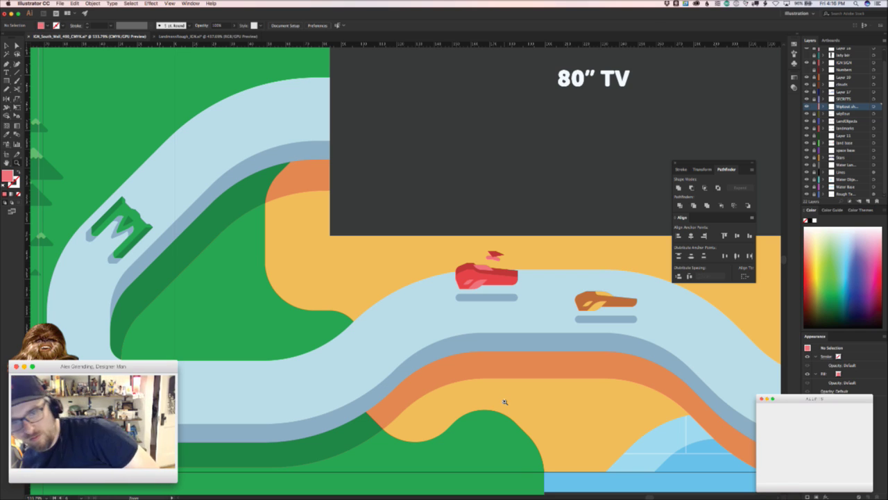
- Delete the leftover dark red and pink shapes floating above the red ship
key("v")
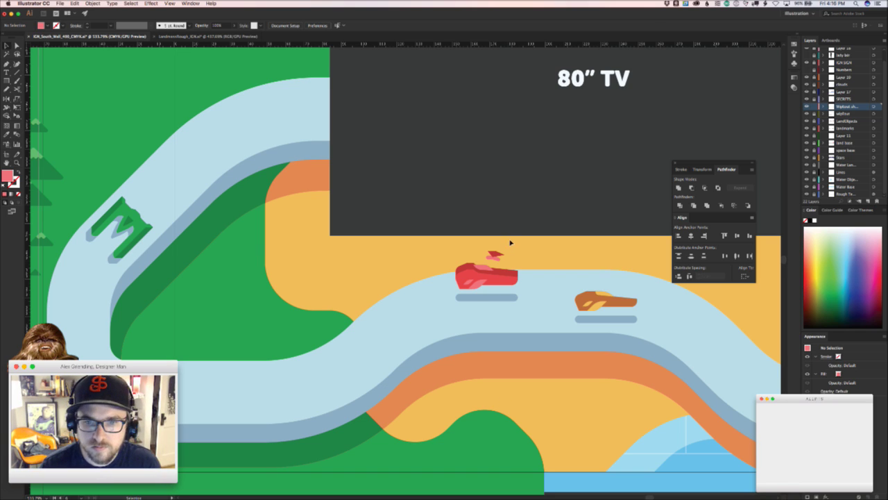
left_click_drag(493, 255, 521, 288)
key("v")
key("a")
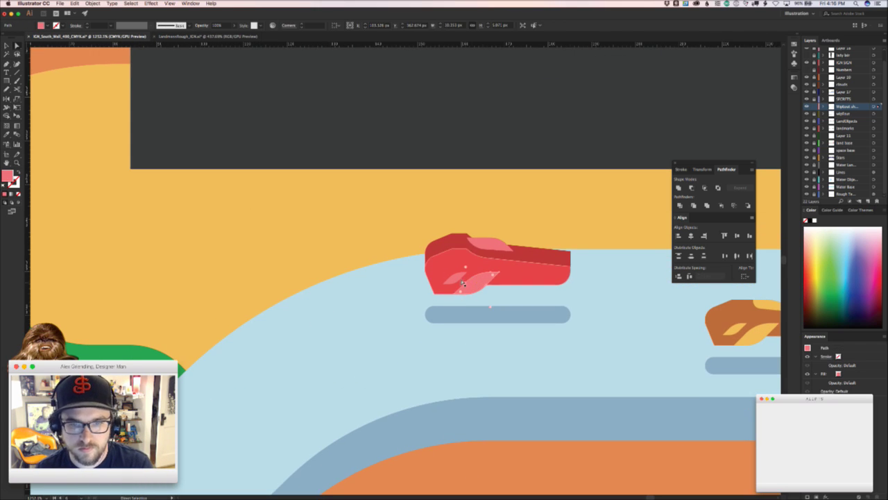
key("Delete")
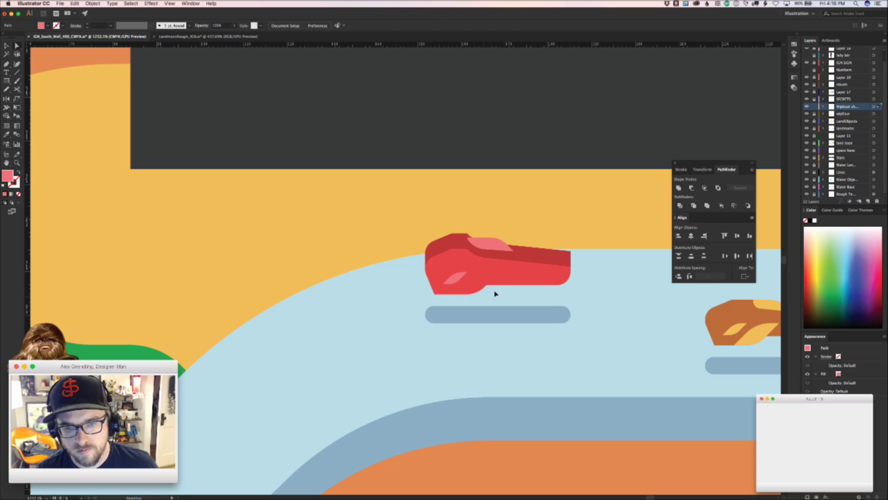
- Remove the rounding from the upper-left corner of the large pink fin on the red ship's side
left_click(495, 294)
scroll(505, 304, "up", 3)
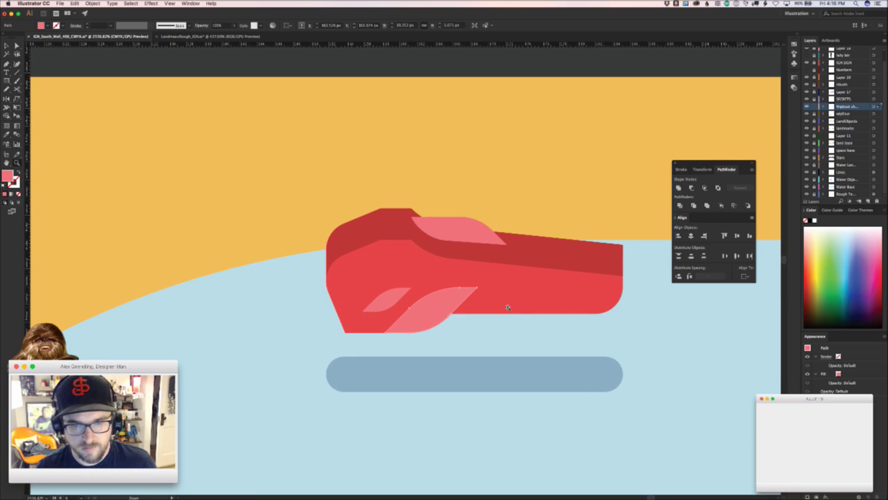
left_click(467, 353)
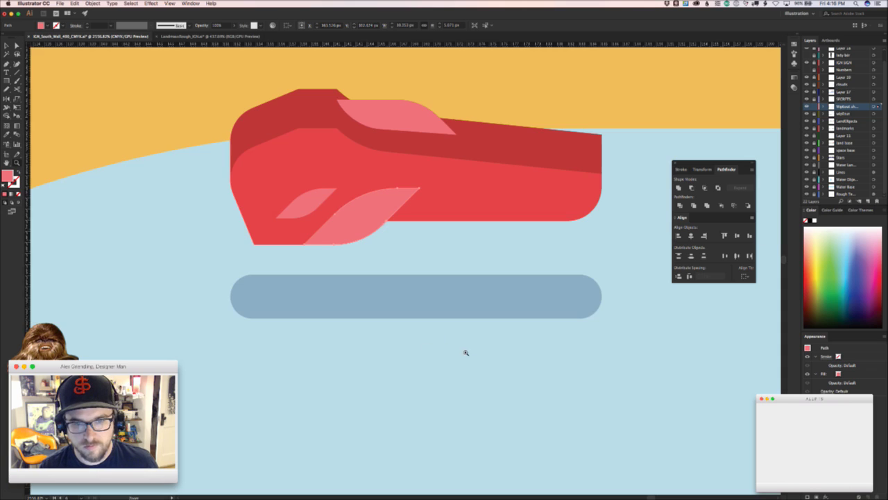
key("a")
left_click_drag(404, 255, 442, 321)
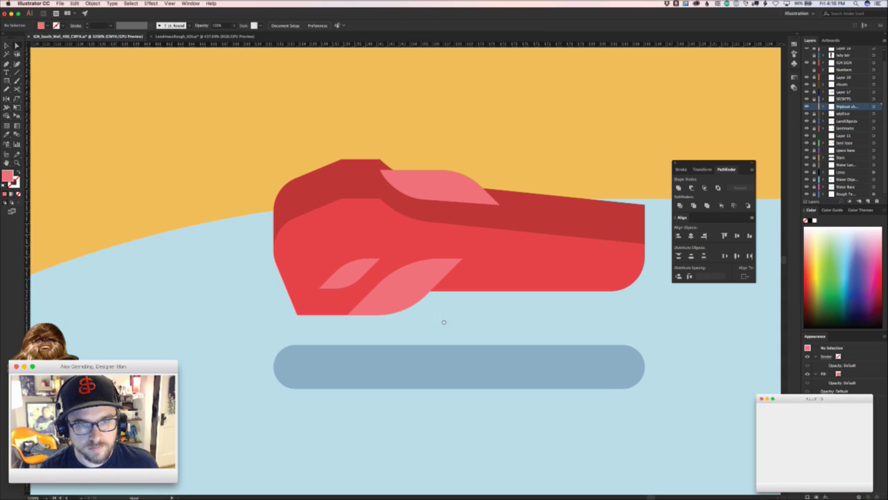
left_click(420, 276)
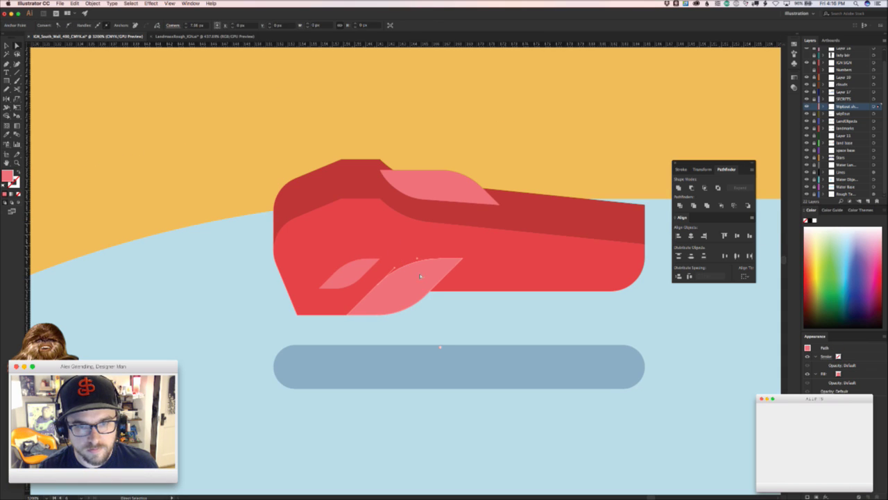
left_click(455, 327)
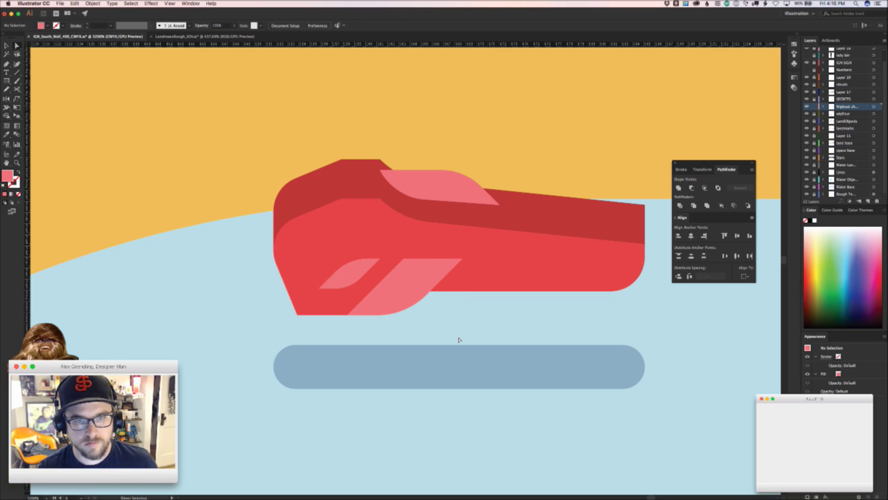
- Remove the rounding from the lower-right corner of the small pink stripe on the red ship
left_click(351, 281)
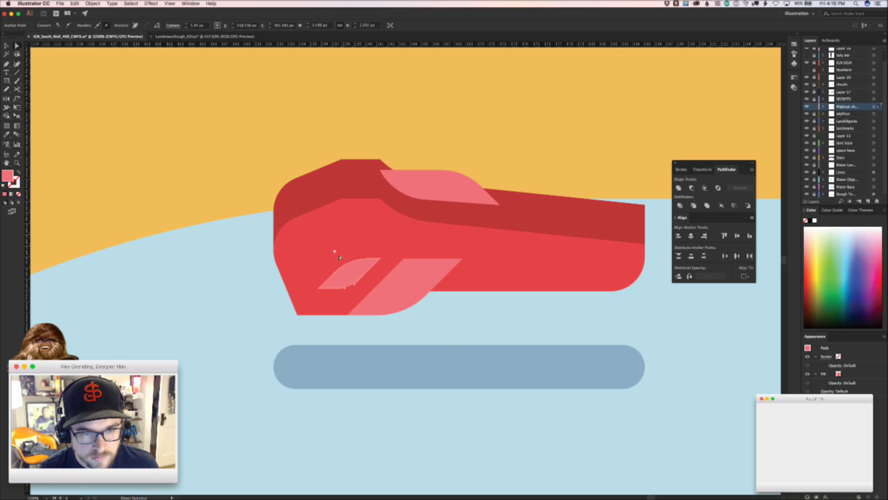
left_click_drag(335, 251, 350, 284)
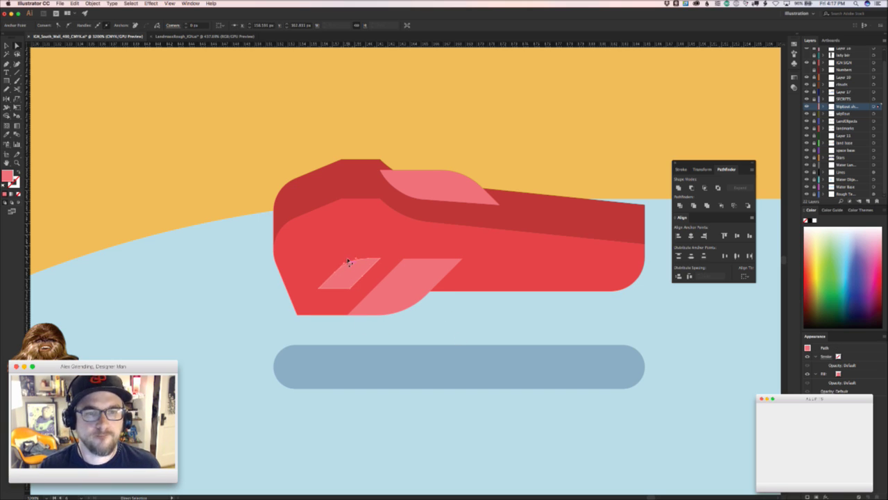
left_click(213, 345)
key("super+space")
left_click_drag(550, 326, 351, 340)
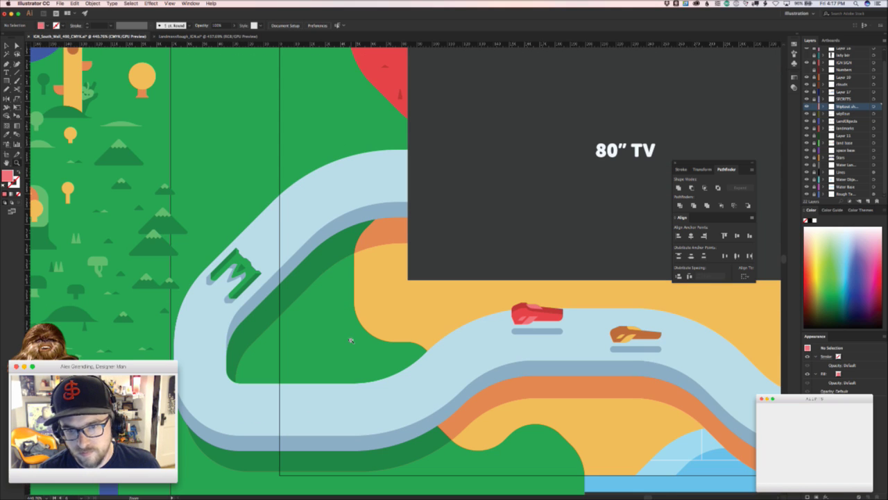
- Draw a pink vertical band with the Pen tool from the small stripe up to the flat top edge of the ship's side
scroll(351, 340, "up", 10)
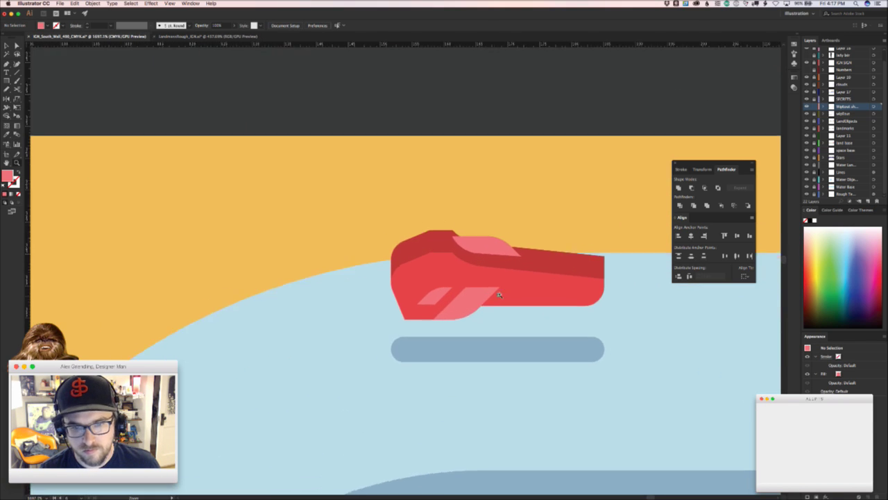
scroll(396, 276, "up", 3)
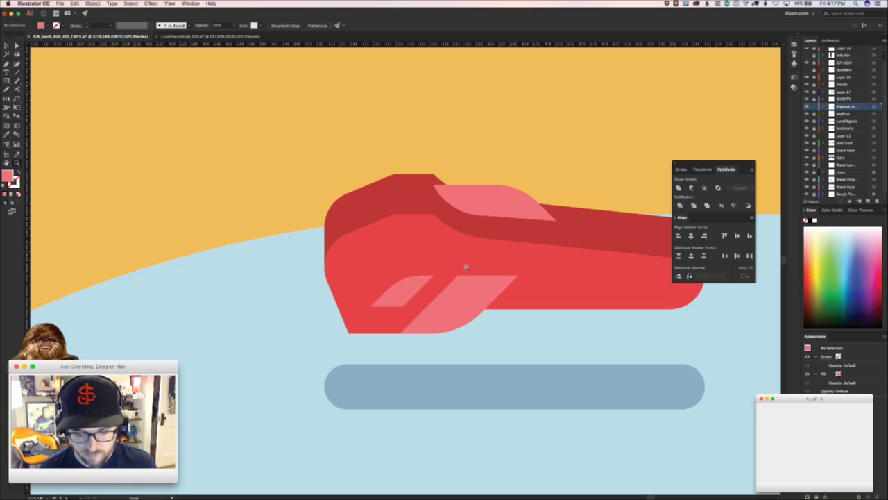
key("p")
left_click(434, 275)
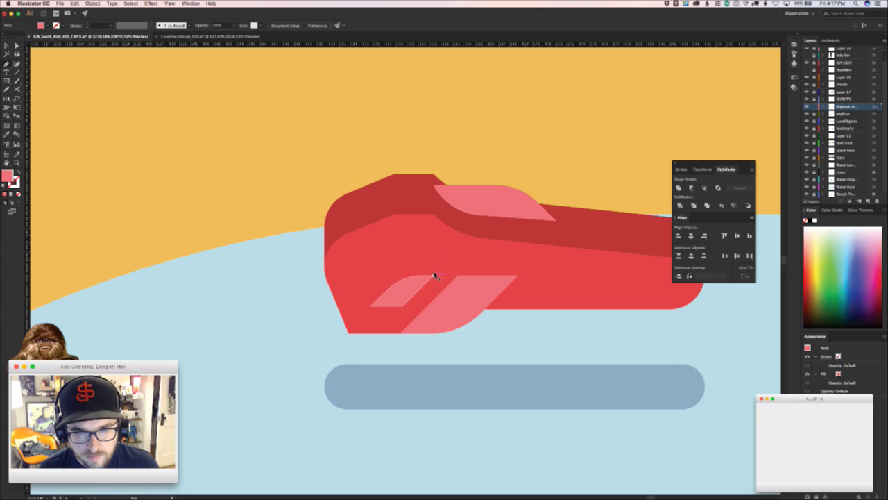
left_click(435, 214)
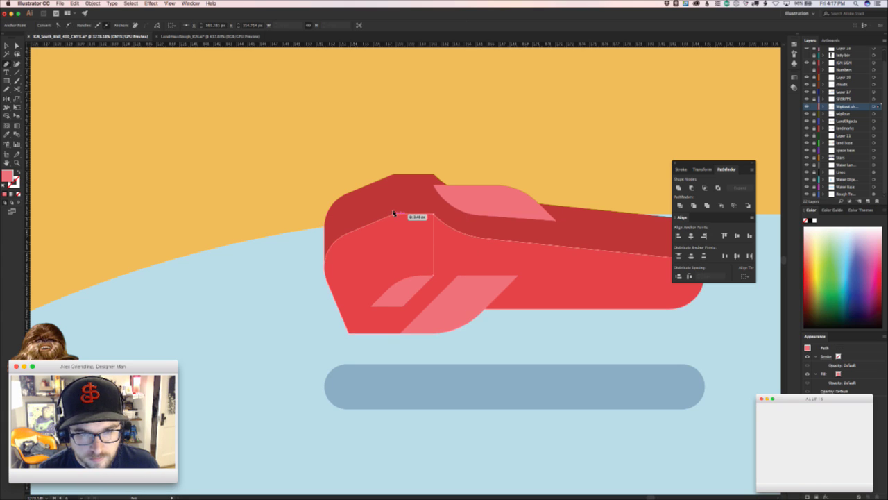
left_click(394, 213)
left_click(395, 286)
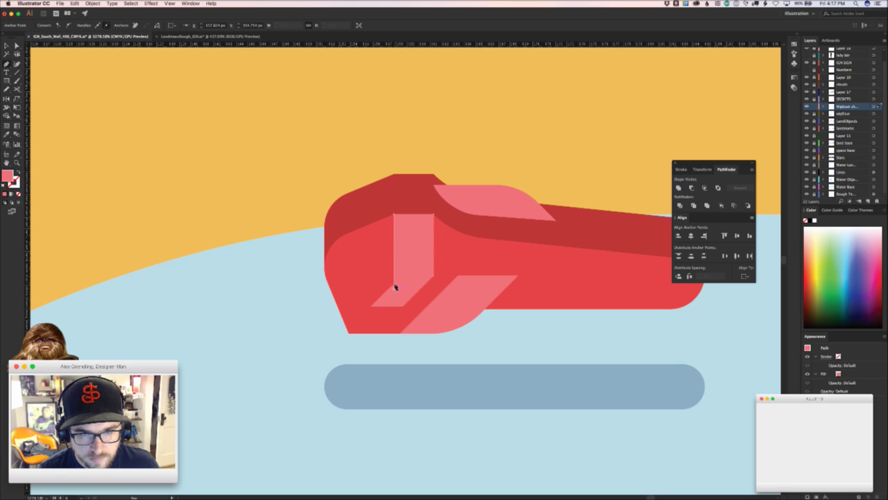
left_click_drag(435, 276, 389, 288)
- Remove the rounding from the small stripe's upper-left corner where it meets the vertical band
left_click(395, 285)
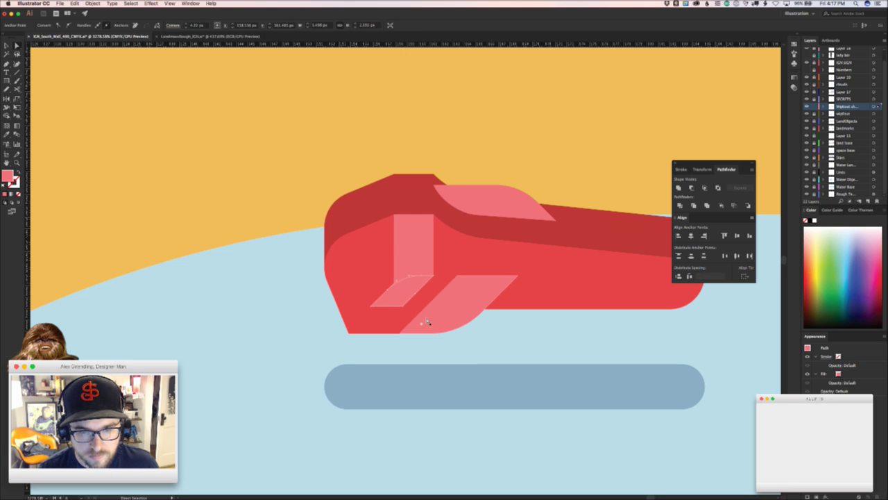
left_click_drag(421, 322, 347, 215)
left_click(283, 338)
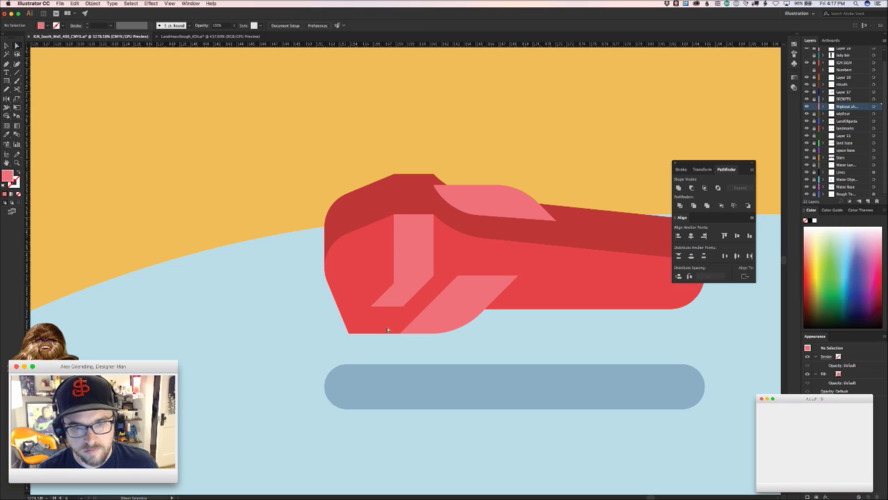
- Widen the small slanted stripe by moving its left edge outward beneath the vertical band
key("z")
left_click_drag(428, 336, 418, 309)
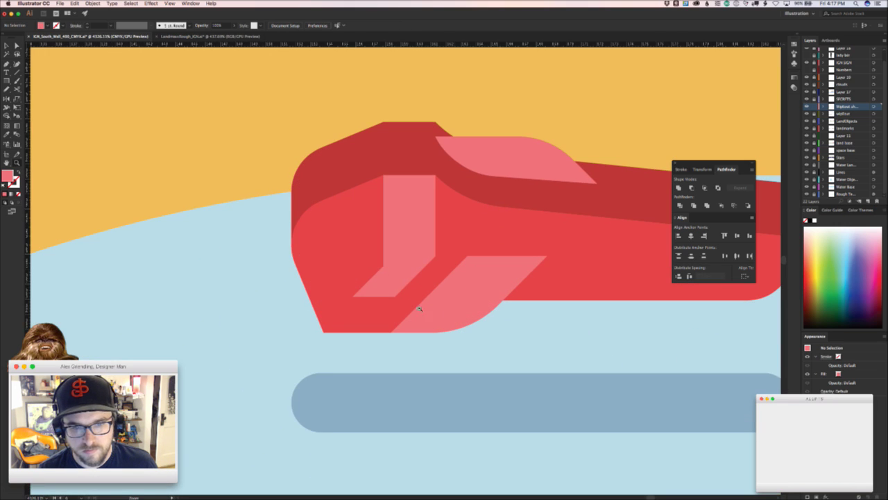
key("a")
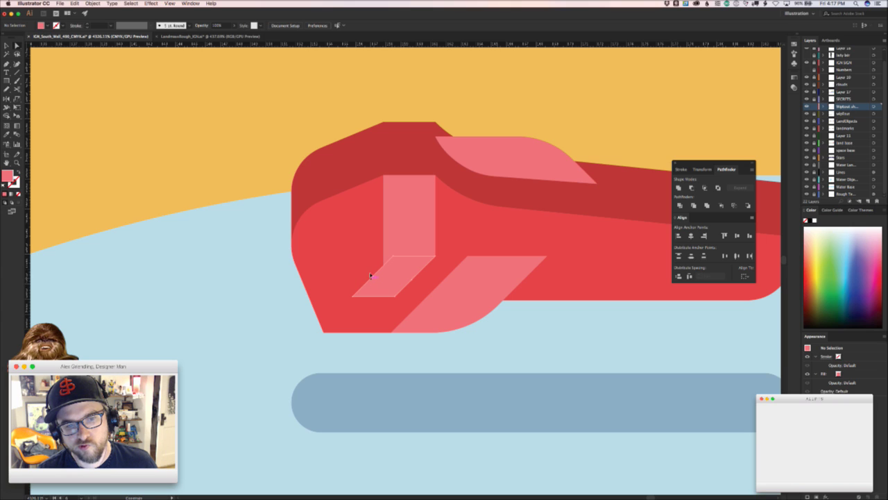
left_click_drag(370, 275, 385, 247)
left_click(253, 324)
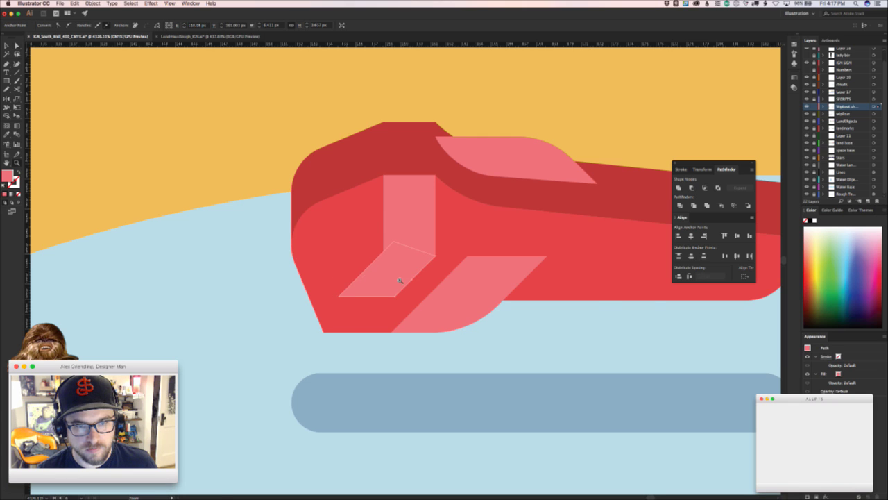
scroll(402, 279, "down", 5)
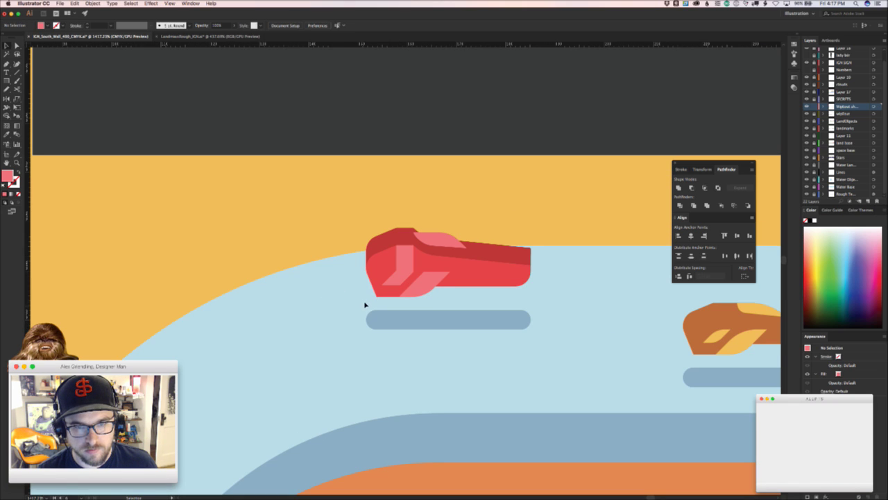
scroll(400, 271, "up", 3)
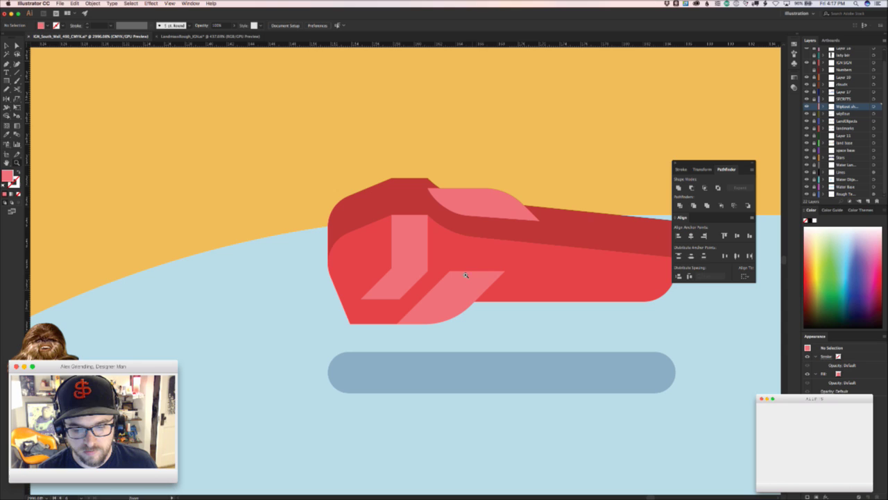
left_click(363, 298)
left_click_drag(371, 295, 416, 296)
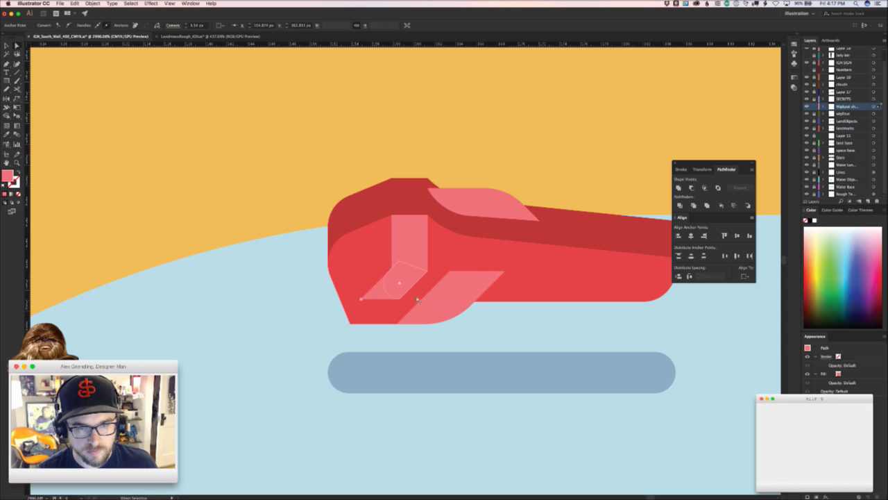
left_click(276, 349)
key("super+z")
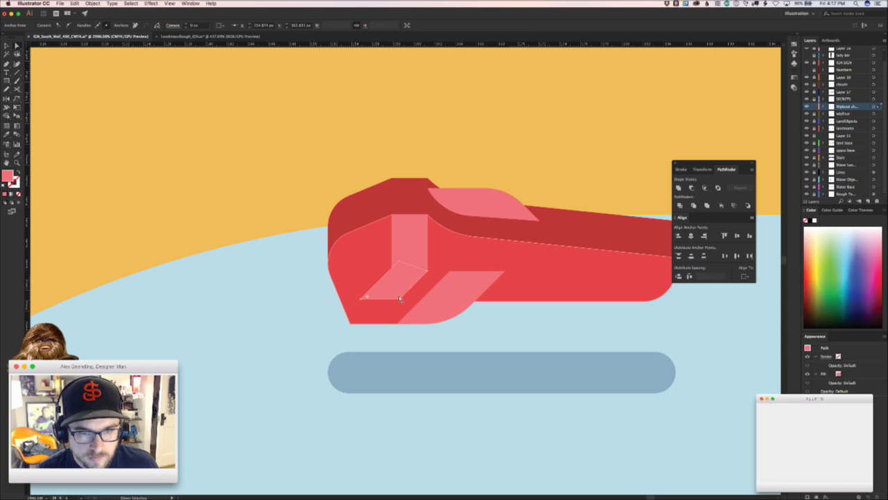
- Round the lower-right corner of the small slanted stripe
left_click(398, 297)
left_click_drag(396, 291, 373, 247)
left_click(299, 345)
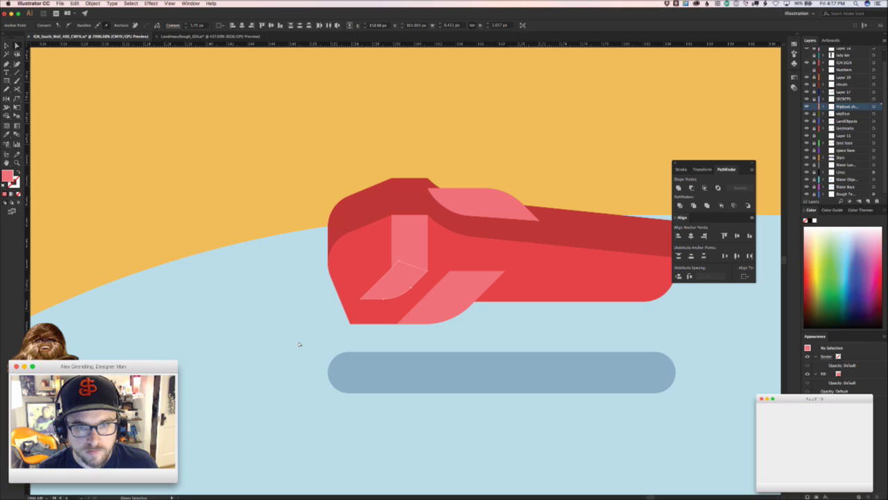
- Draw a thin rectangle about 4.2 by 1.2 px across the vertical band and fill it with the ship's body red
key("space")
left_click_drag(364, 354, 327, 409)
left_click_drag(371, 304, 400, 301)
left_click_drag(341, 292, 400, 307)
key("i")
left_click(406, 305)
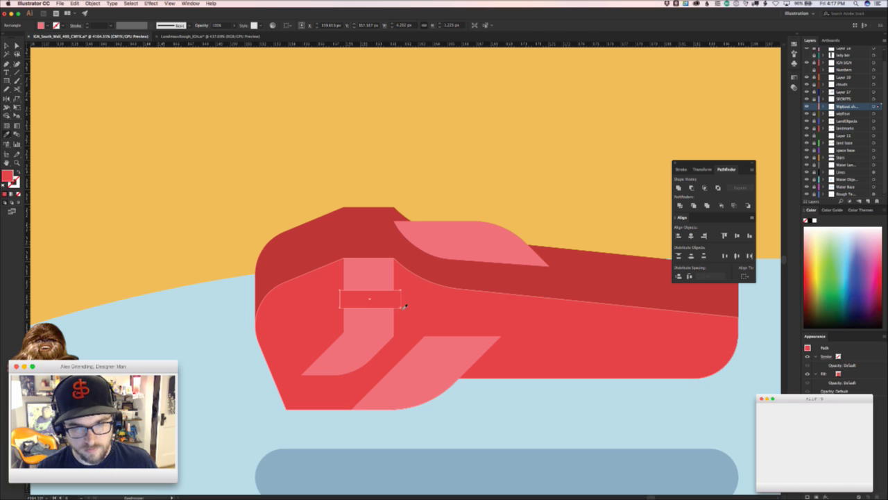
- Move the thin red rectangle down to the junction between the vertical band and the slanted stripe
key("v")
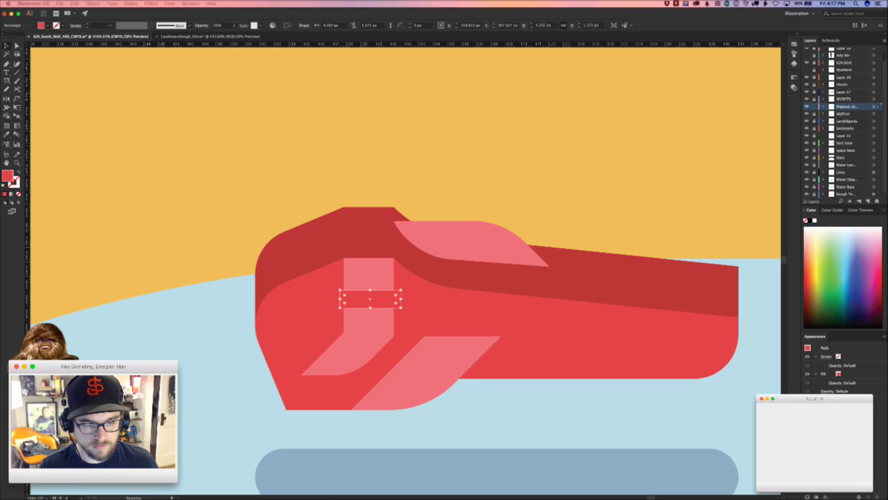
left_click(215, 363)
left_click(209, 360)
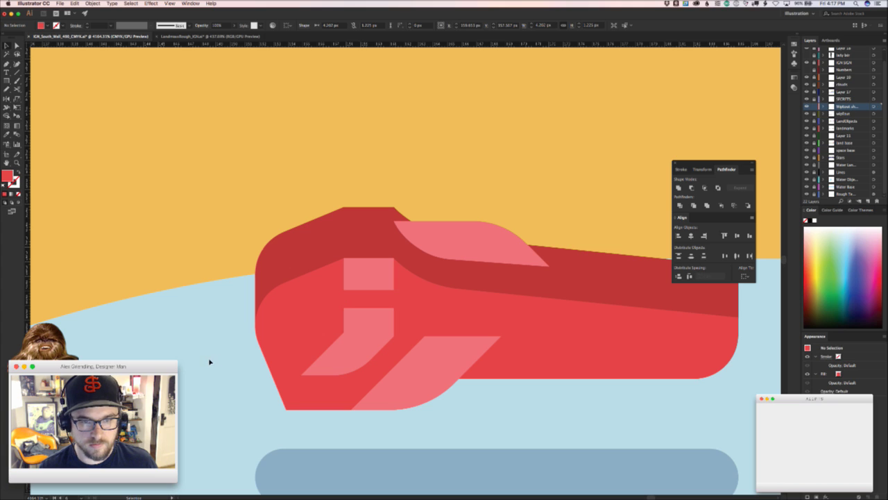
left_click_drag(369, 296, 369, 283)
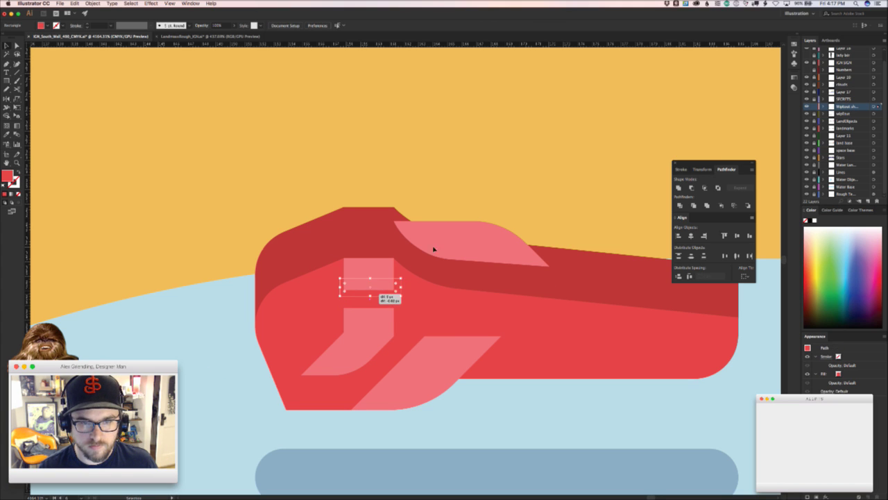
- Examine the red ship's stripe details up close and beside the orange ship on the track
left_click(479, 183)
key("z")
left_click_drag(479, 182, 444, 272)
key("v")
left_click(448, 270)
key("z")
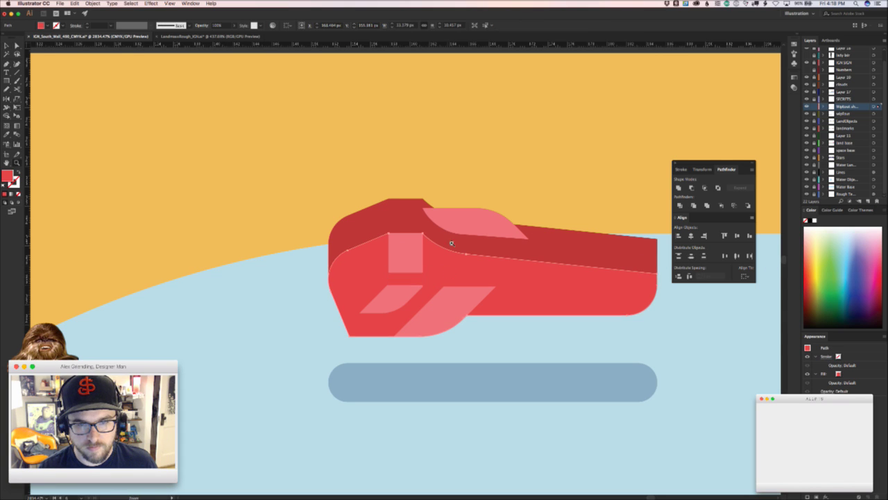
left_click(481, 175, "super")
left_click_drag(489, 171, 420, 301)
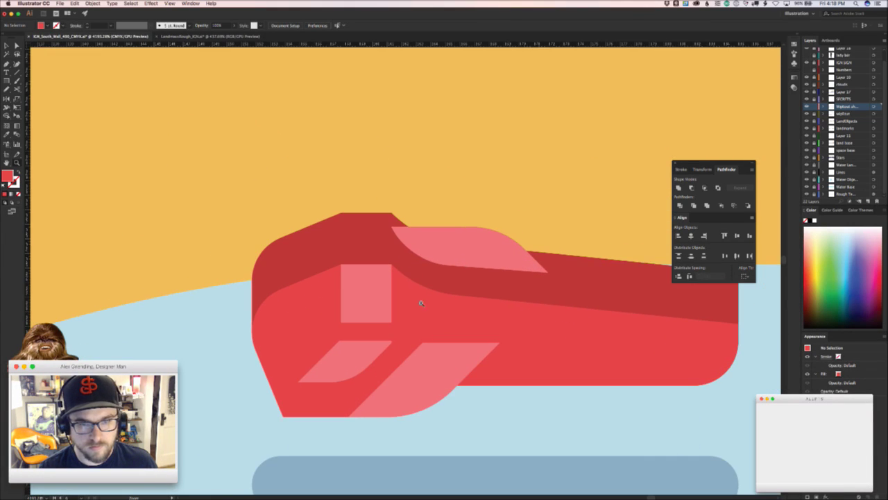
left_click_drag(347, 337, 420, 343)
key("v")
key("z")
left_click_drag(476, 339, 138, 435)
key("v")
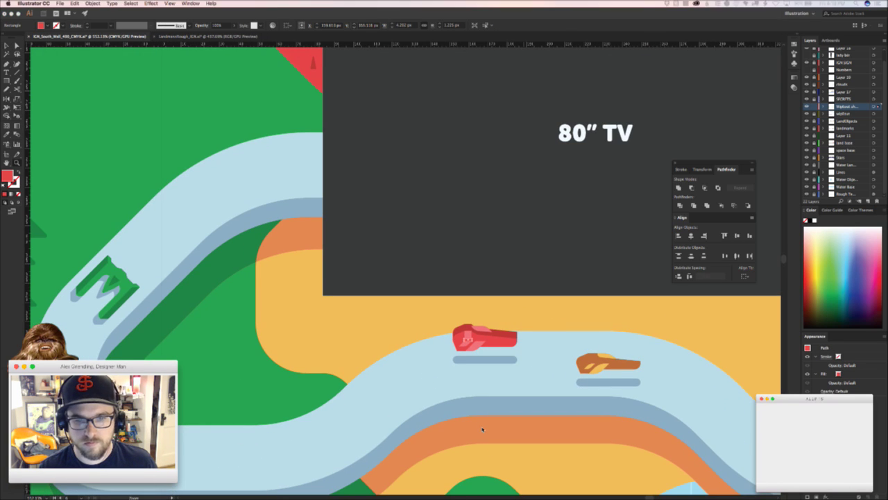
left_click(470, 449)
key("space")
scroll(469, 453, "right", 5)
scroll(469, 452, "down", 2)
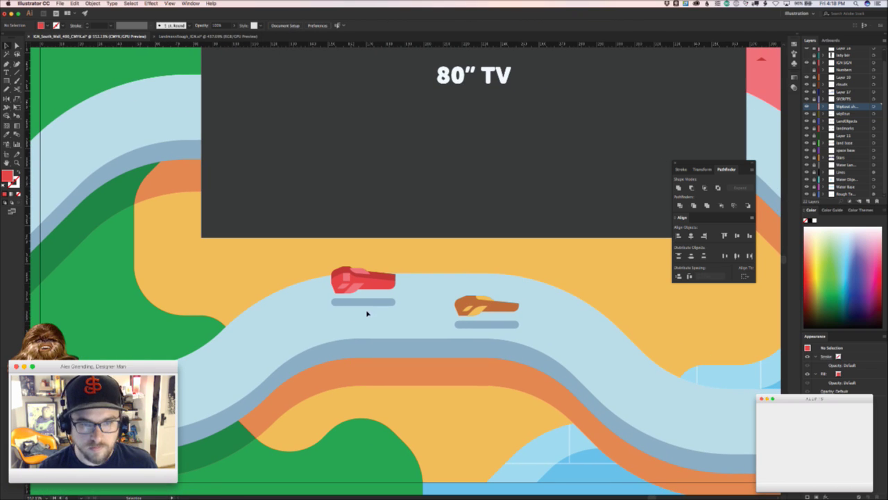
- Inspect the red ship up close and in its place on the whole wall map
left_click_drag(324, 264, 368, 268)
scroll(405, 289, "up", 8)
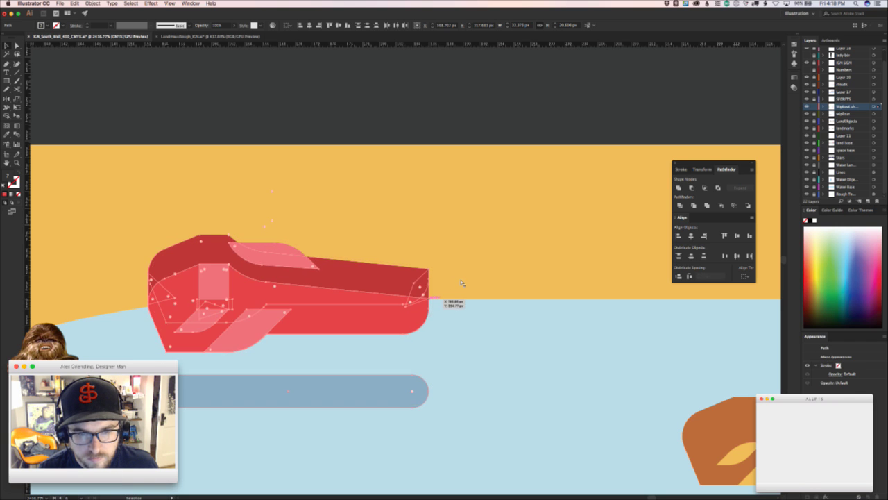
left_click(489, 275)
scroll(490, 276, "down", 4)
scroll(405, 289, "down", 10)
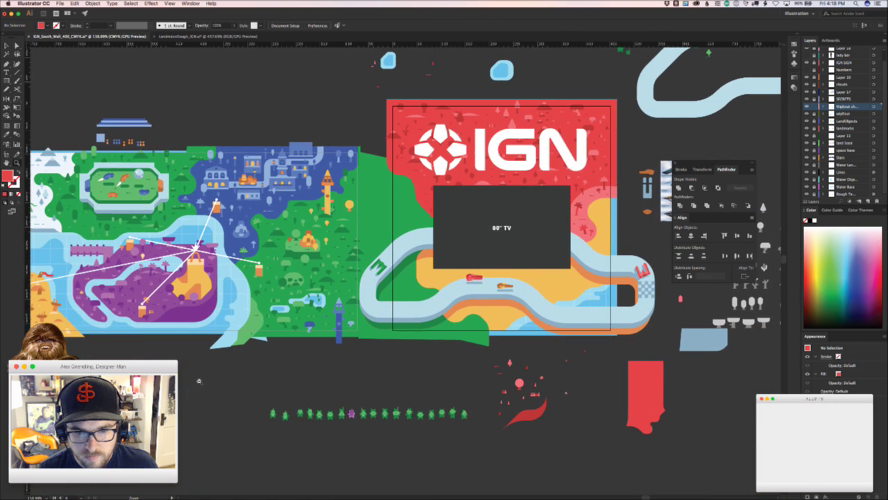
left_click_drag(199, 381, 198, 381)
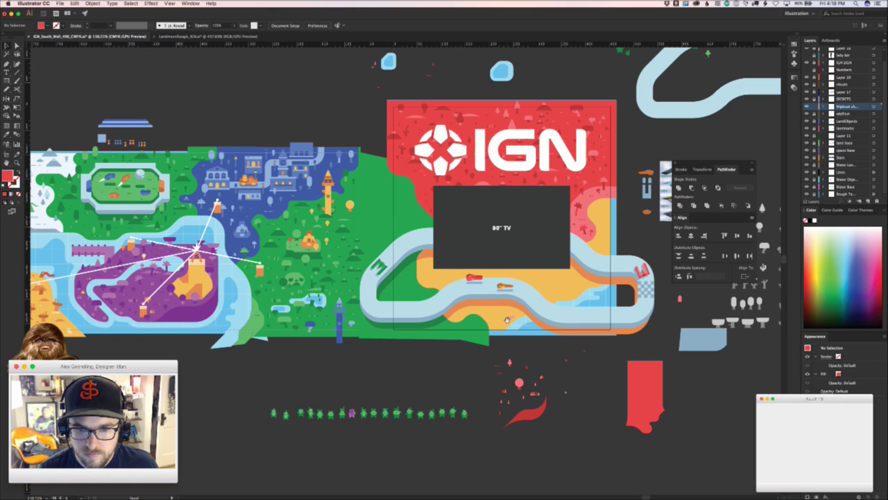
- Move the orange ship with its shadow further along the track to the lower straight section before the checkered area
left_click_drag(507, 320, 484, 354)
left_click_drag(548, 361, 482, 360)
left_click_drag(411, 355, 621, 345)
left_click(601, 425)
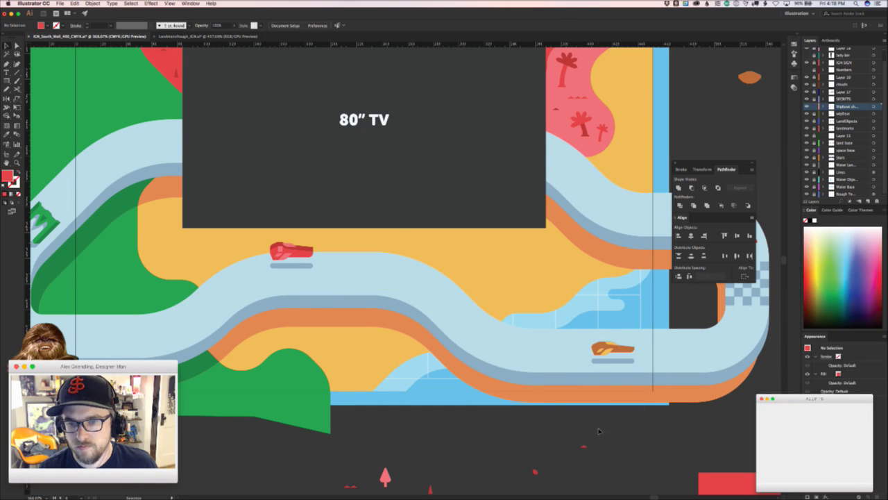
- Try a mirrored copy of the red ship, tilted to follow the upper bend of the track beside the TV
left_click_drag(602, 430, 525, 422)
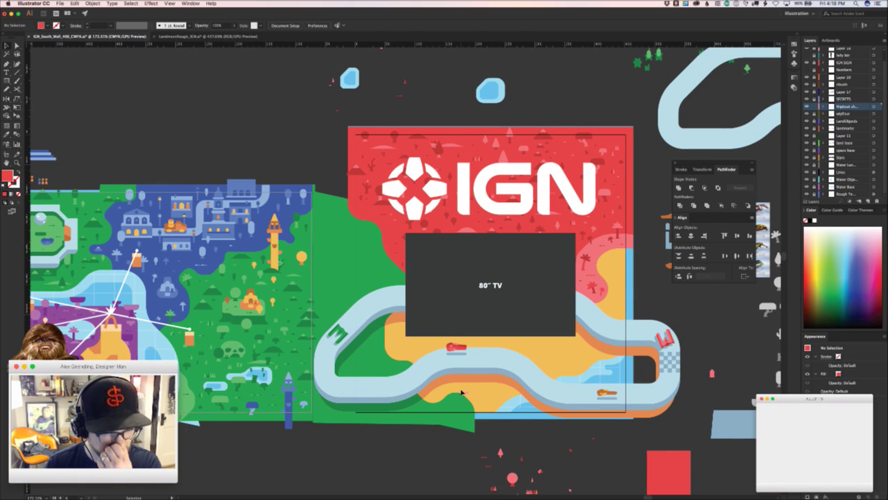
scroll(433, 352, "up", 3)
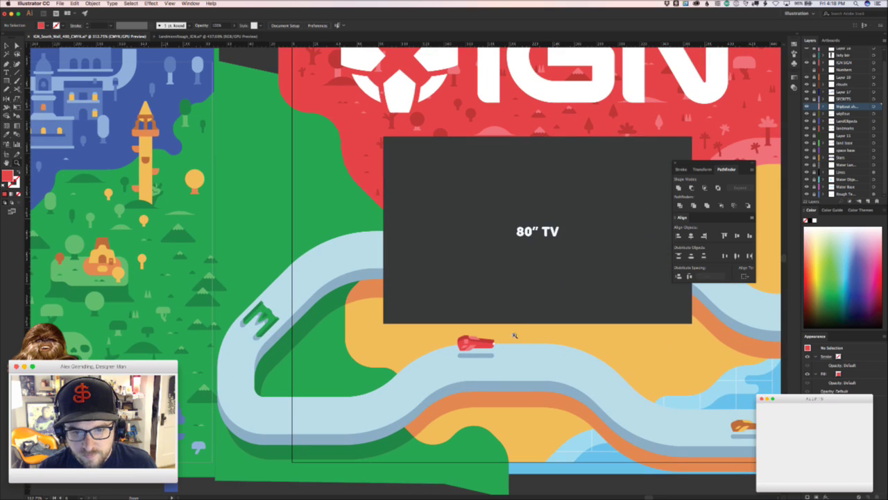
left_click_drag(475, 342, 379, 242)
left_click_drag(306, 257, 305, 256)
key("v")
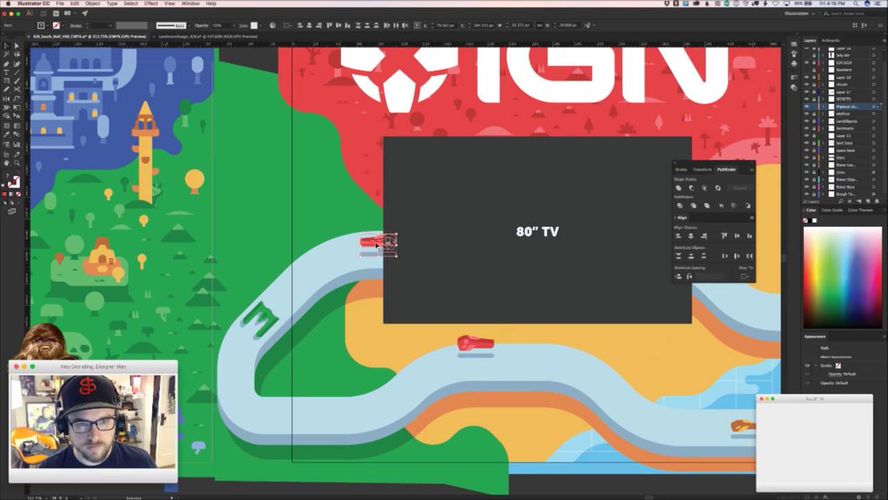
mouse_move(385, 242)
left_mouse_down()
mouse_move(386, 234)
mouse_move(352, 244)
mouse_move(381, 254)
left_mouse_up()
left_click(379, 256)
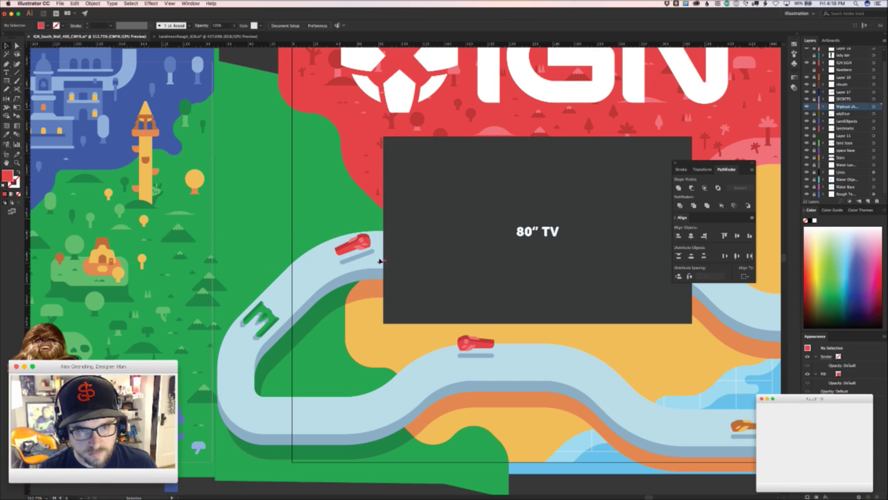
- Undo the copy's tilt and try it facing its original direction on the lower uphill curve of the track
key("super+z")
key("super+z")
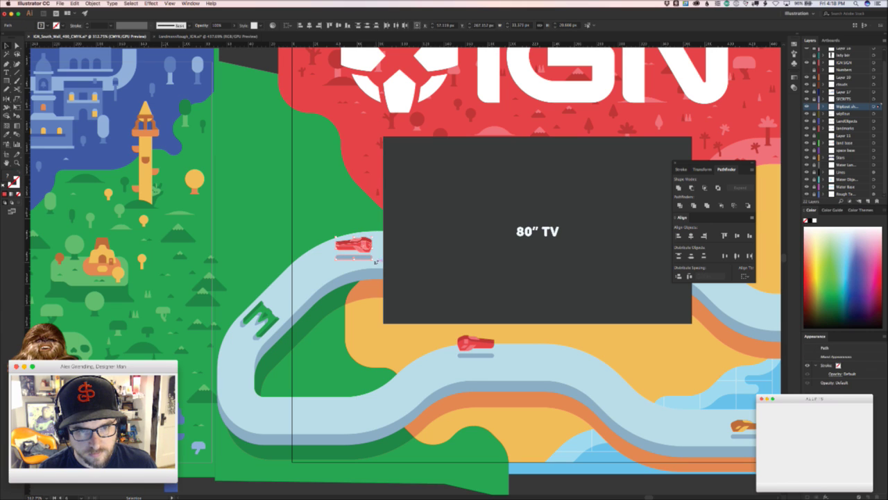
left_click_drag(375, 262, 381, 248)
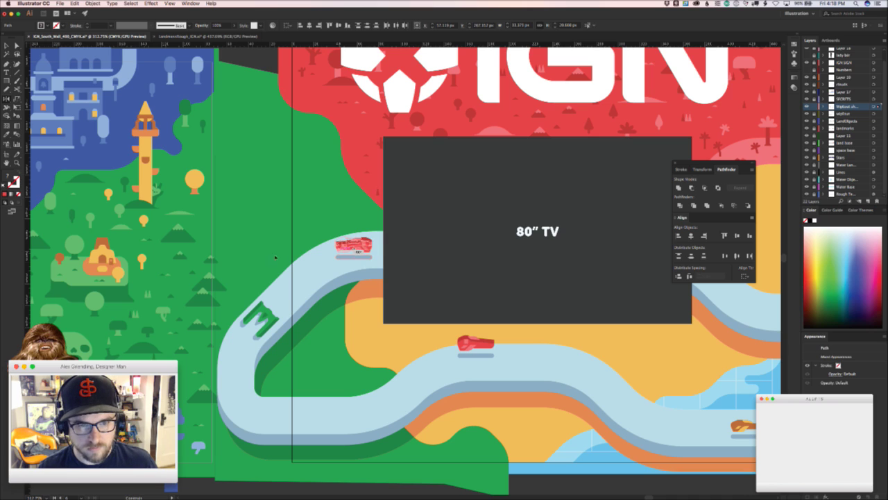
left_click_drag(368, 244, 411, 367)
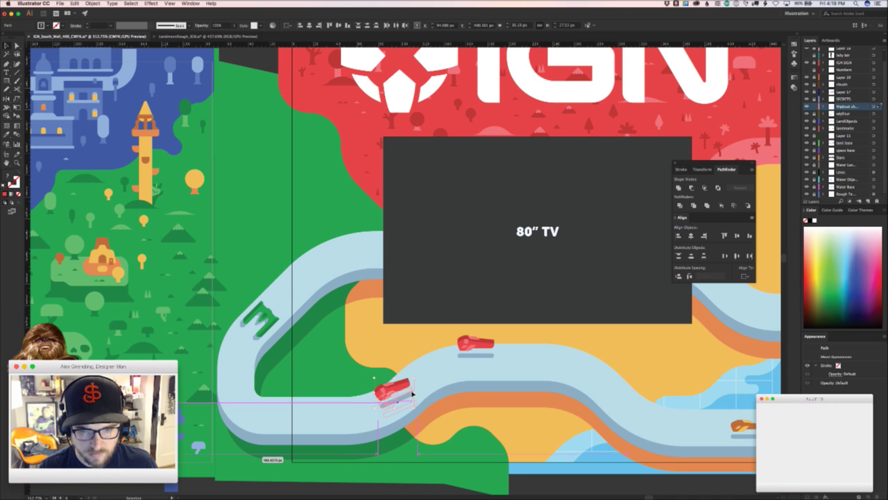
key("ctrl+z")
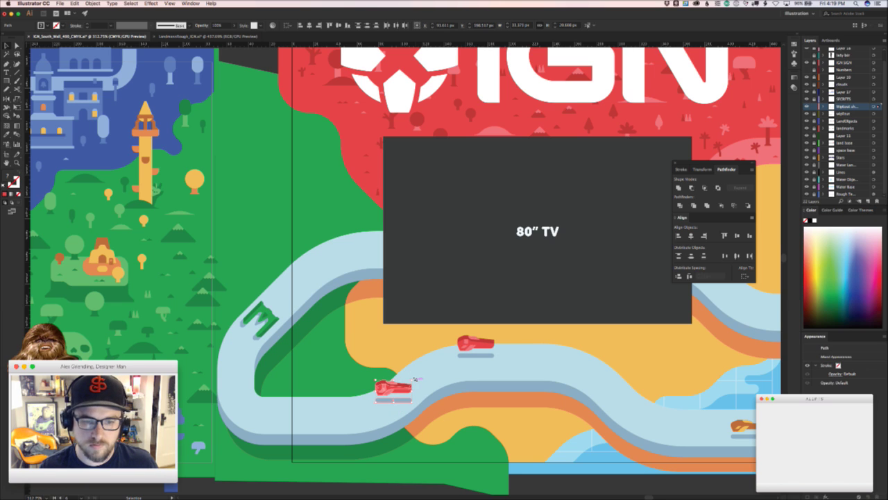
- Try the red ship copy tilted down the track's downhill curve beyond the original ship, and remove the copy
left_click_drag(415, 377, 660, 358)
left_click(652, 375)
key("z")
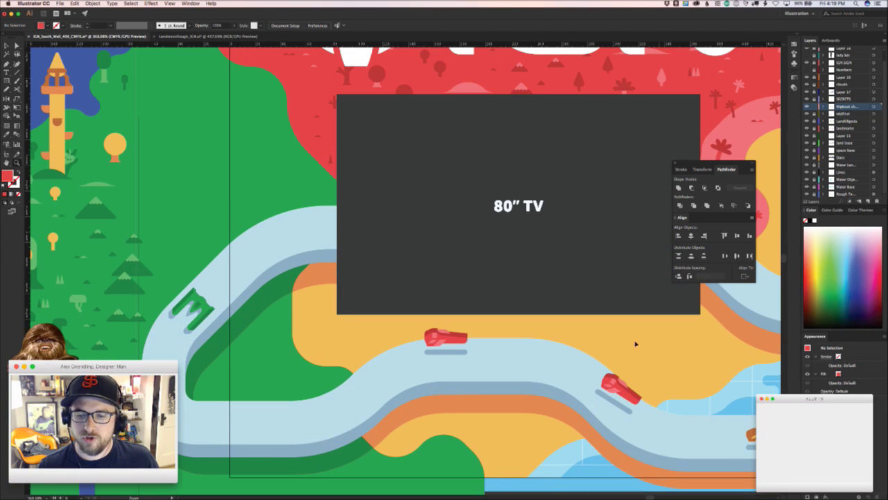
key("super+z")
key("super+z")
key("v")
key("Delete")
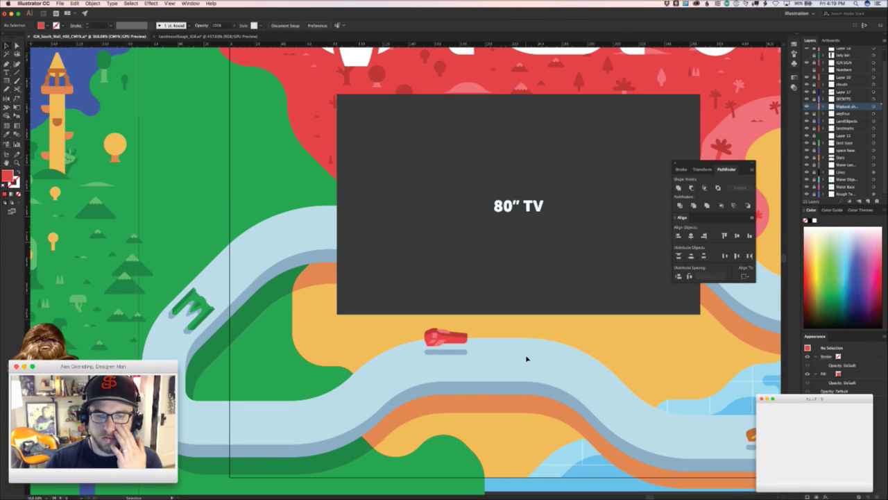
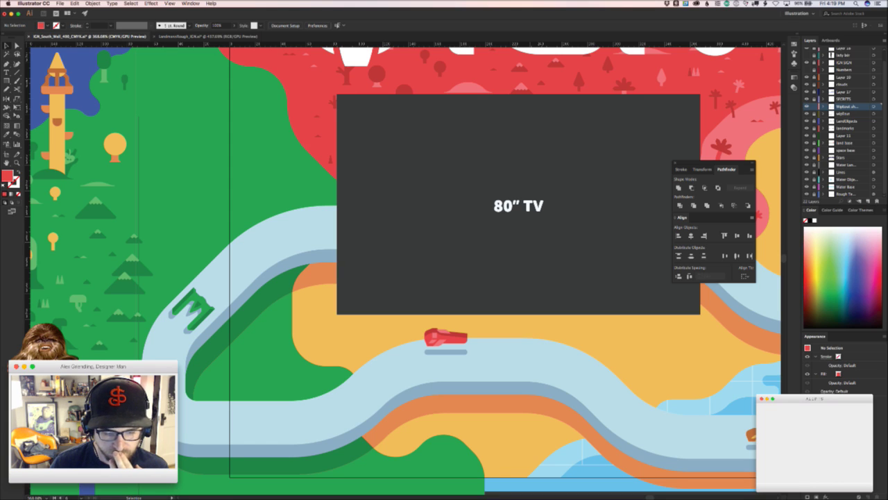
- Switch to the browser to check the "wipeout weapon pickup" reference images, and return to the wall map in Illustrator
key("super+Tab")
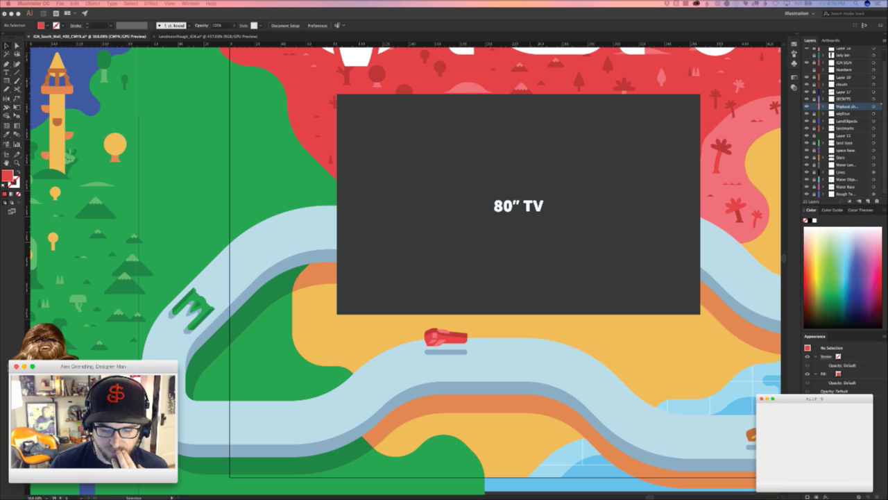
left_click(457, 438)
left_click_drag(466, 411, 357, 361)
key("z")
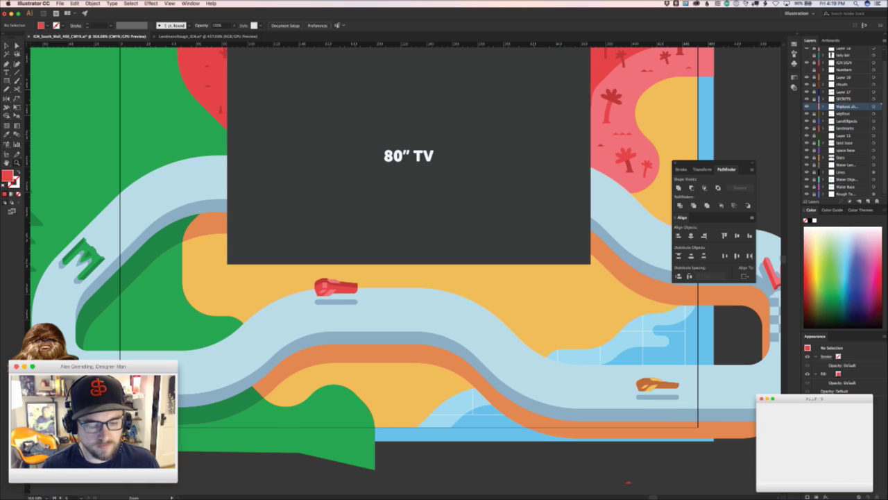
key("super+Tab")
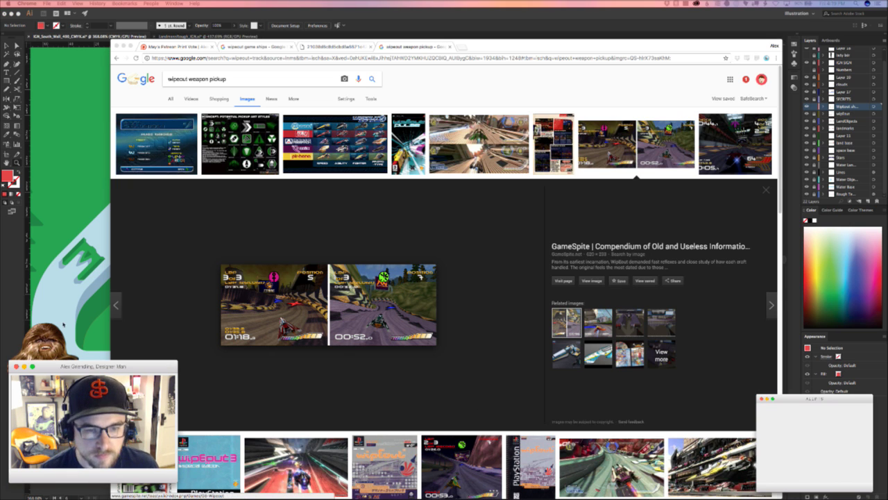
key("super+Tab")
scroll(402, 268, "left", 5)
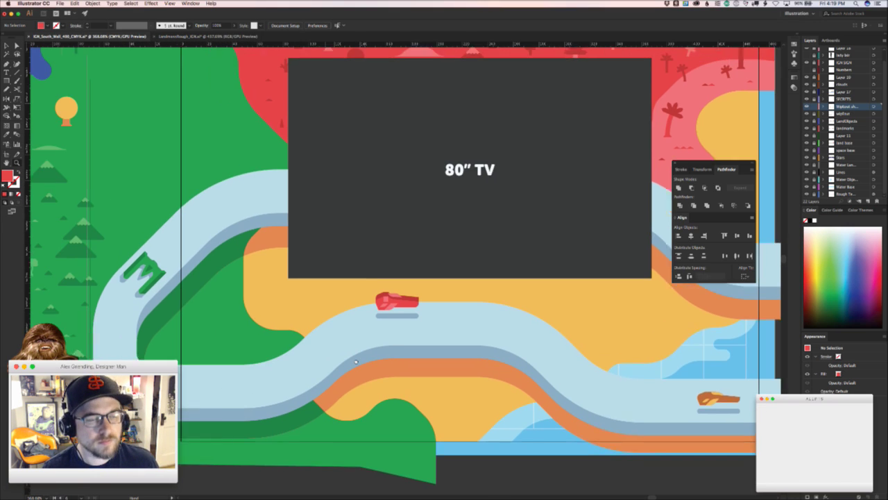
scroll(403, 269, "up", 1)
- Draw a red square about 36 px per side and rotate it 45° into a diamond on the track ahead of the red ship
left_click(7, 81)
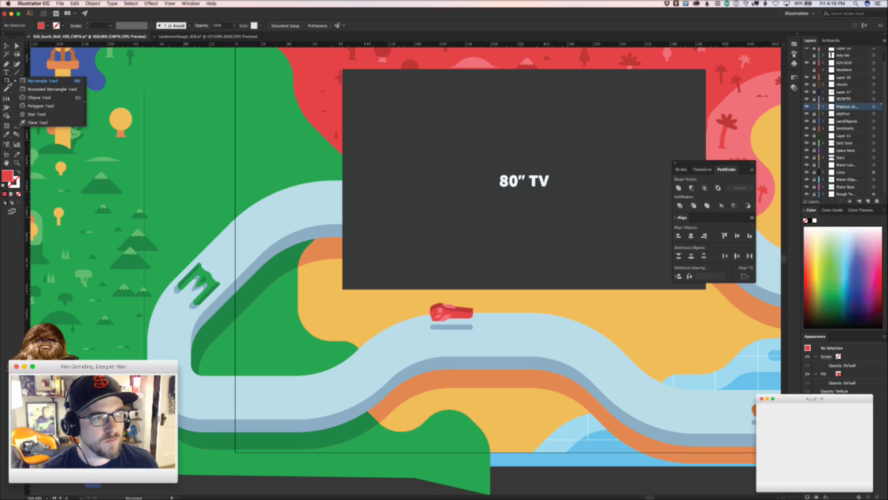
left_click(42, 80)
left_click_drag(202, 131, 550, 365)
key("v")
left_click_drag(520, 366, 481, 383)
left_click(463, 415)
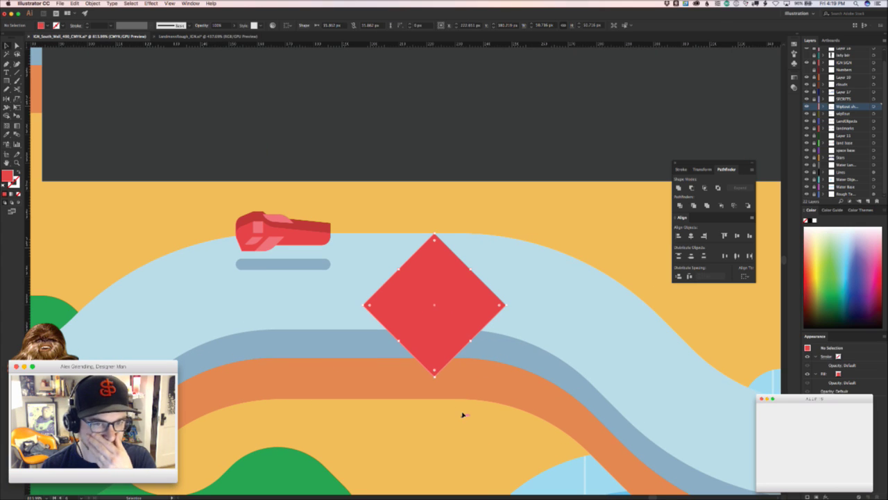
left_click(463, 415)
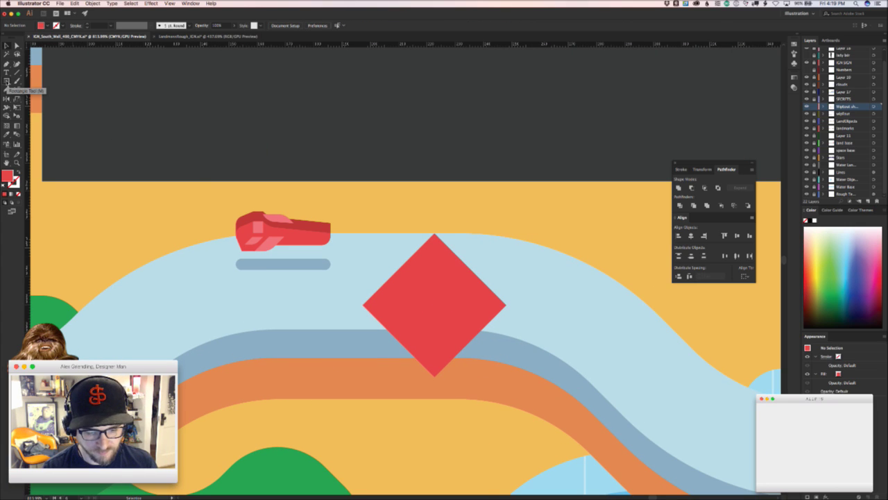
- Draw a horizontal line about 25 px long from the diamond's left corner to its centre
key("super+Tab")
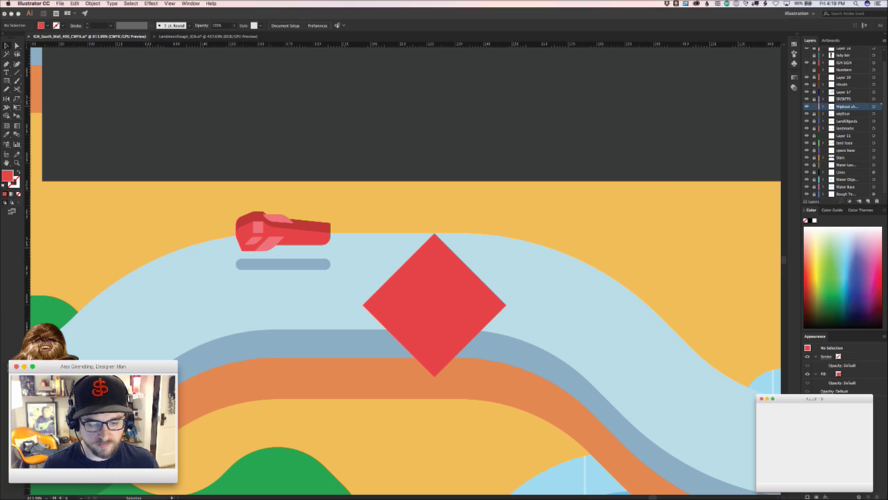
left_click(474, 308)
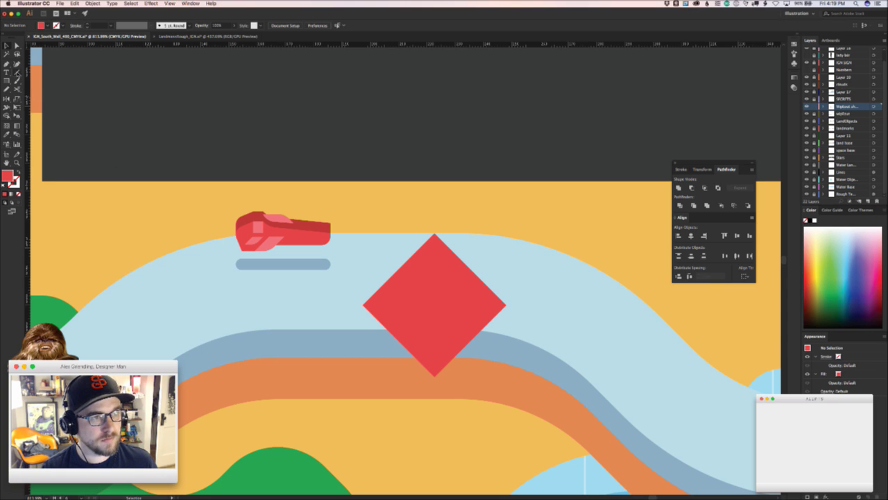
left_click(17, 72)
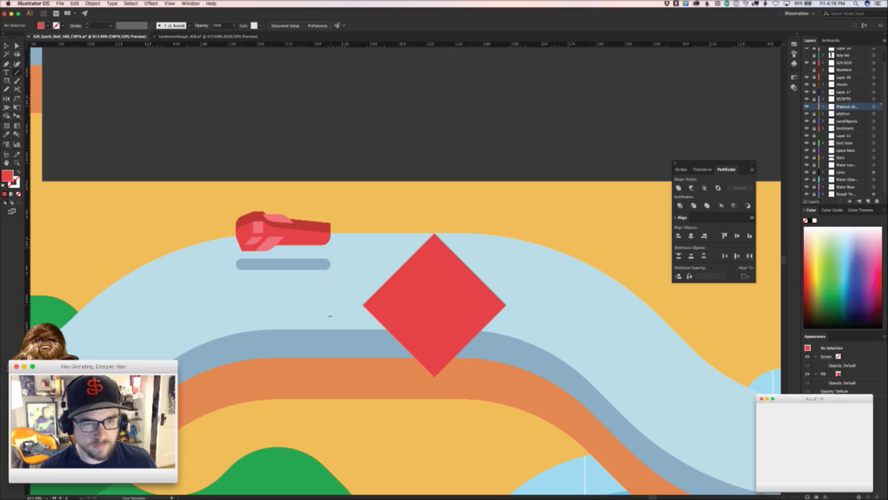
left_click_drag(364, 304, 435, 306)
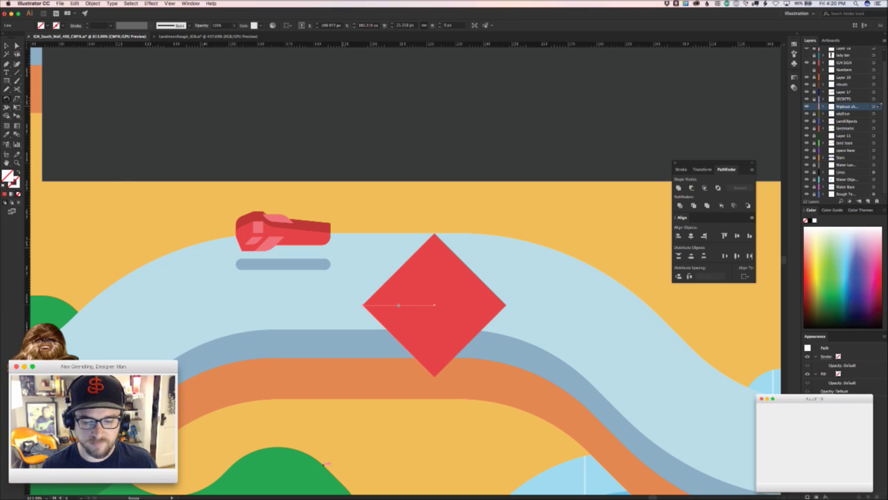
key("super+Tab")
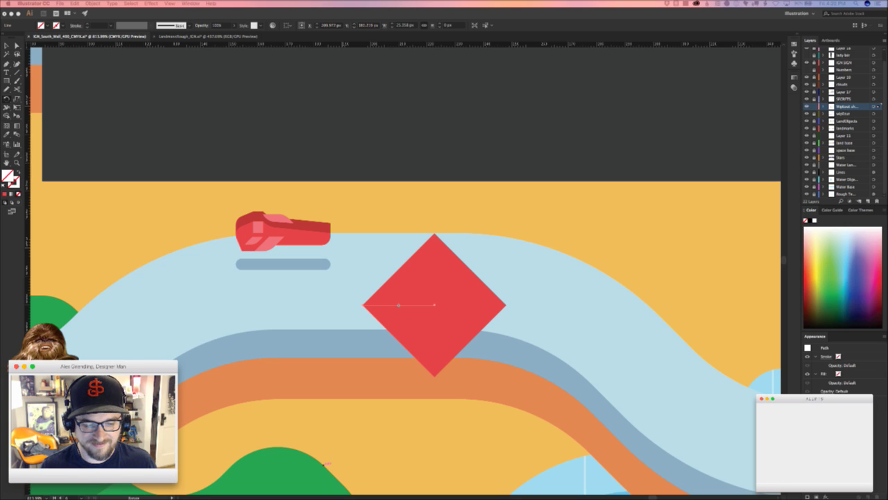
key("super+Tab")
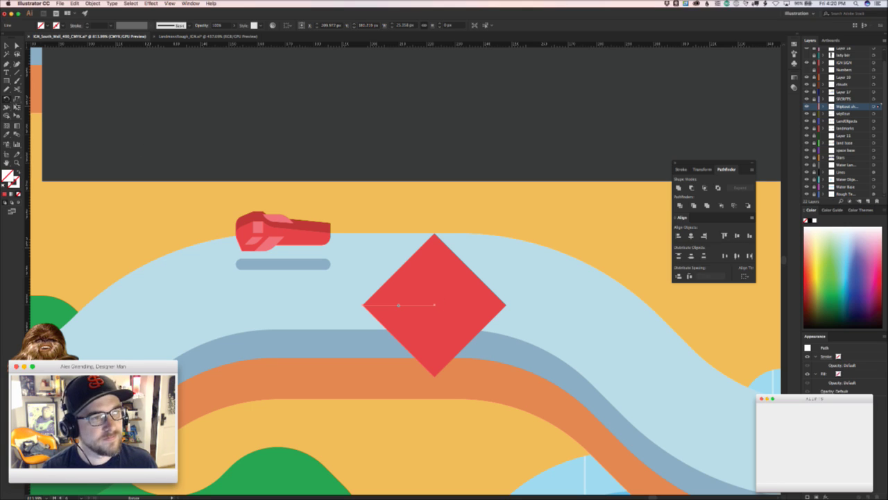
double_click(7, 98)
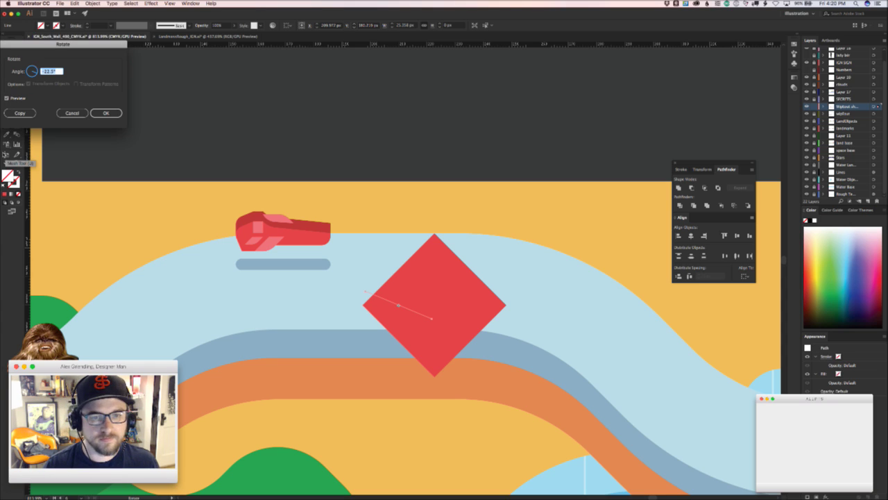
key("Right")
type("*")
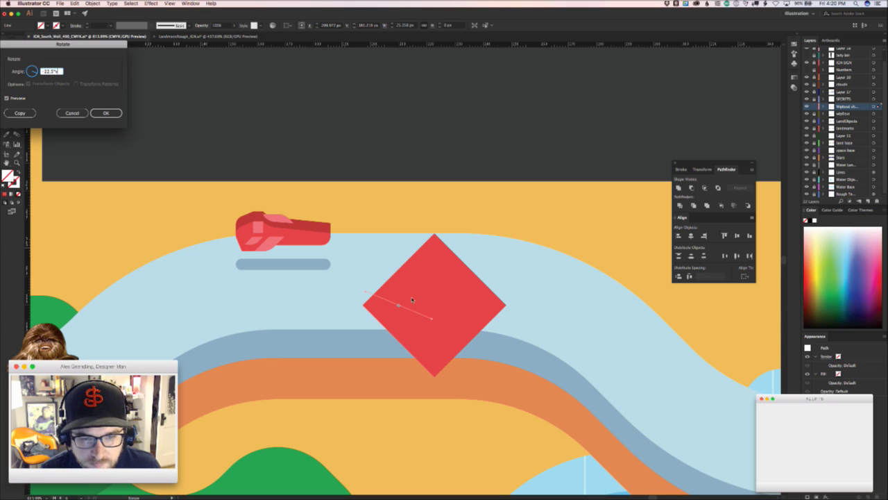
left_click(71, 112)
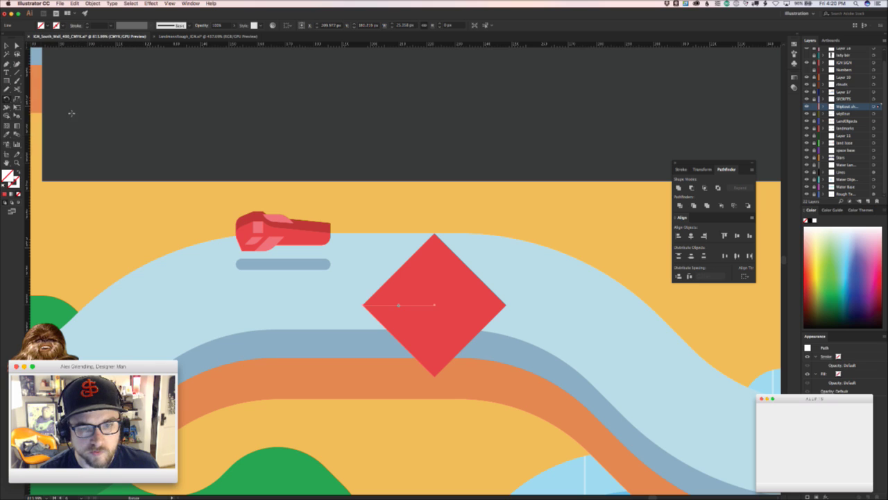
key("super+shift+a")
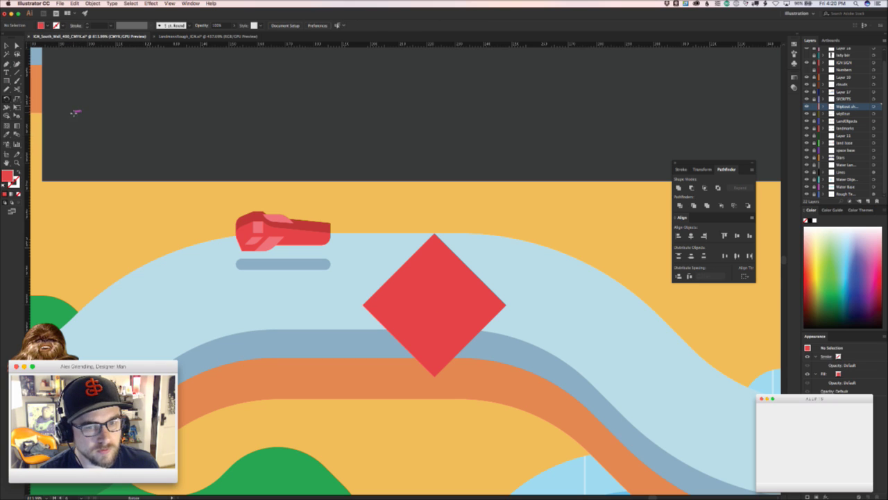
key("super+z")
- Rotate the line by -22.5° and move it so its lower end meets the diamond's right corner
double_click(7, 99)
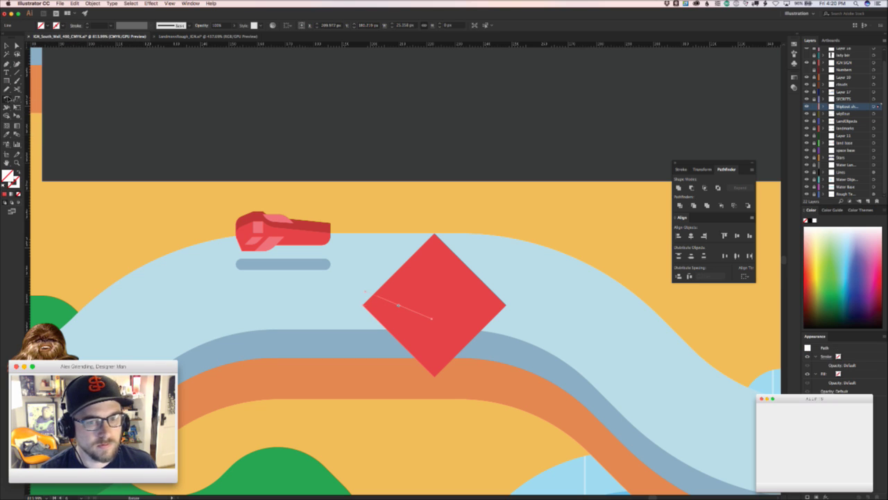
key("Return")
key("v")
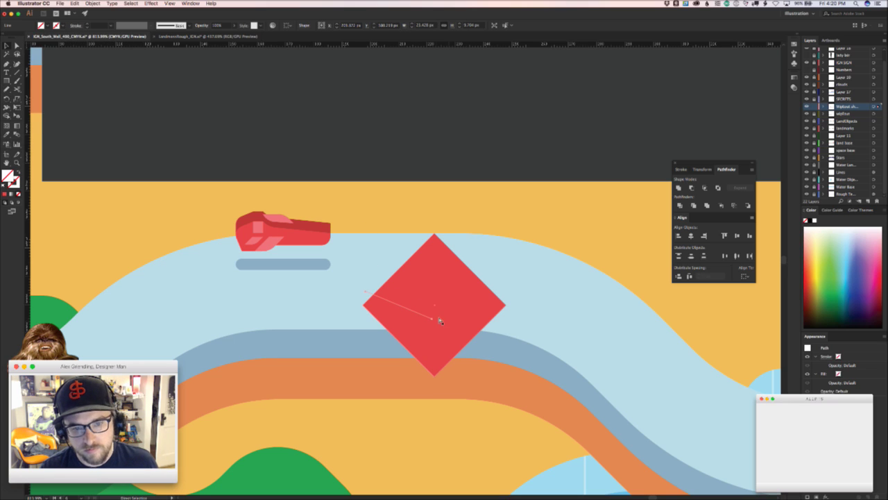
left_click_drag(431, 318, 505, 303)
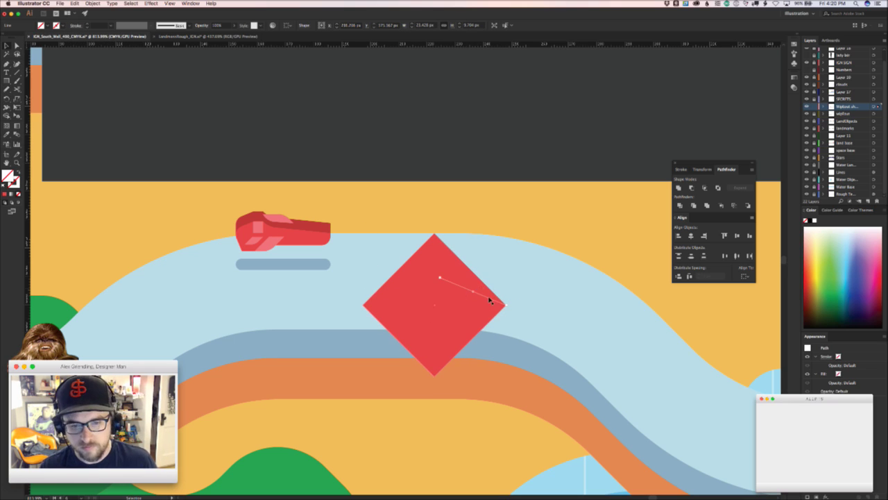
- Move the line's inner end onto the diamond's vertical centre line and extend the path to the diamond's left corner
key("z")
left_click_drag(447, 290, 545, 293)
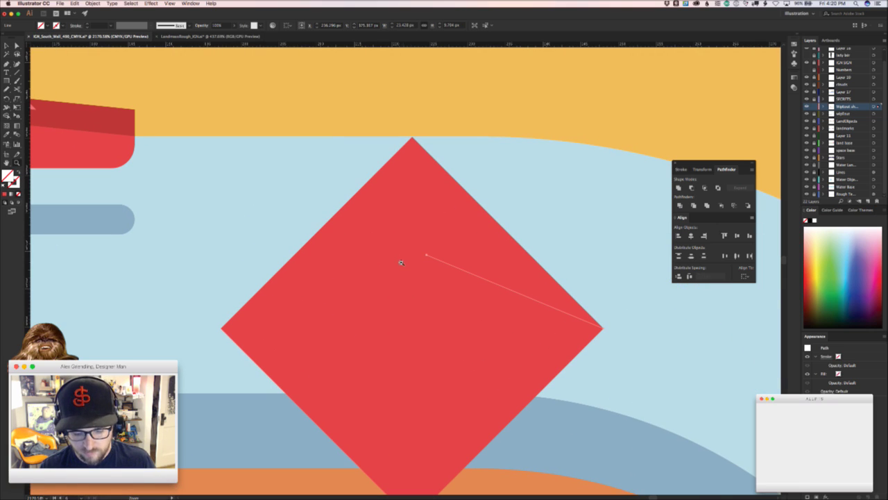
left_click_drag(426, 252, 414, 246)
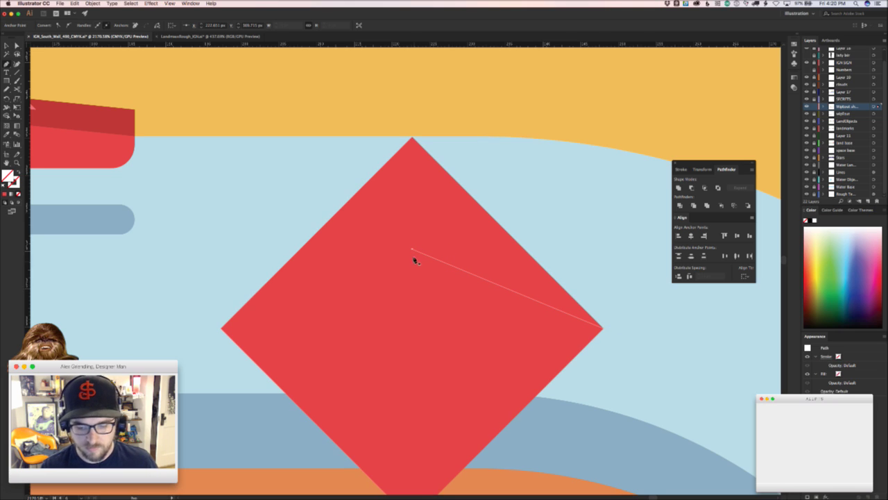
left_click(412, 246)
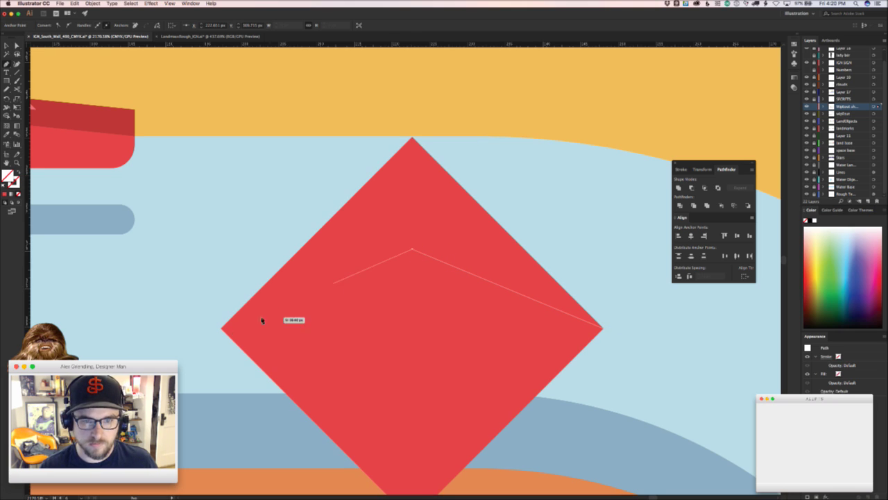
left_click(223, 326)
- Continue the path around the outside of the diamond's lower half and close it at the diamond's right corner
scroll(298, 343, "down", 3)
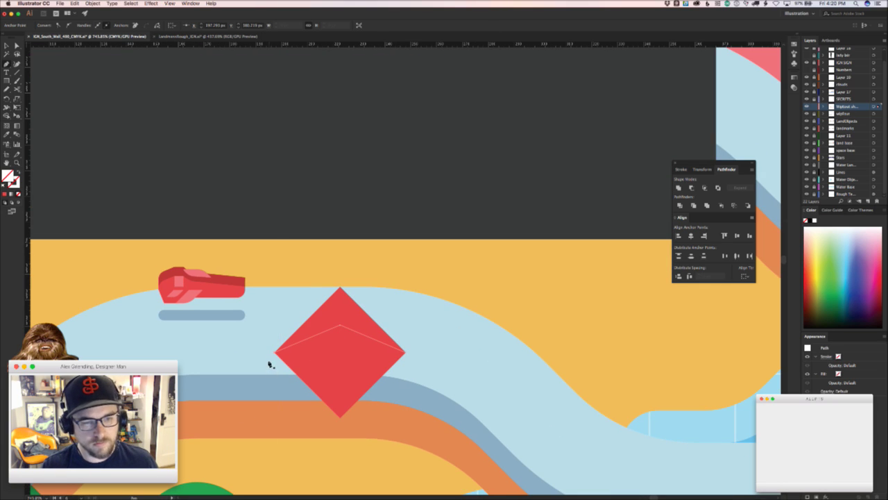
left_click(275, 435)
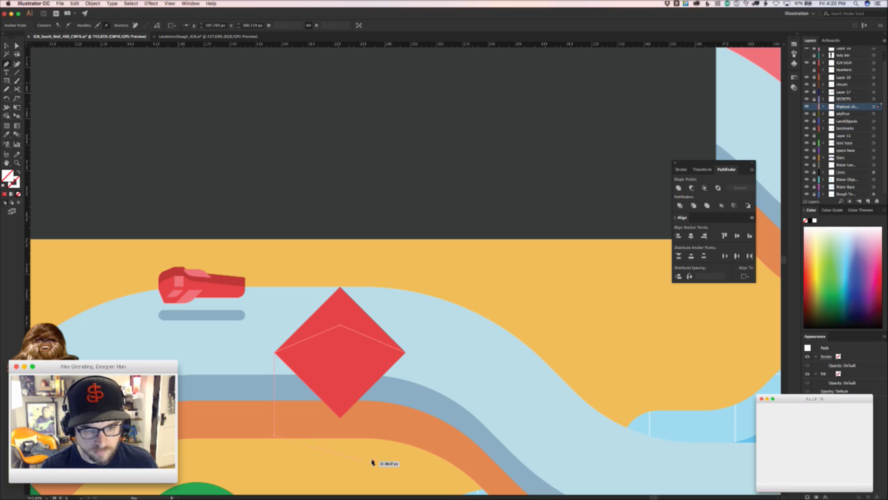
left_click(371, 462)
left_click(448, 403)
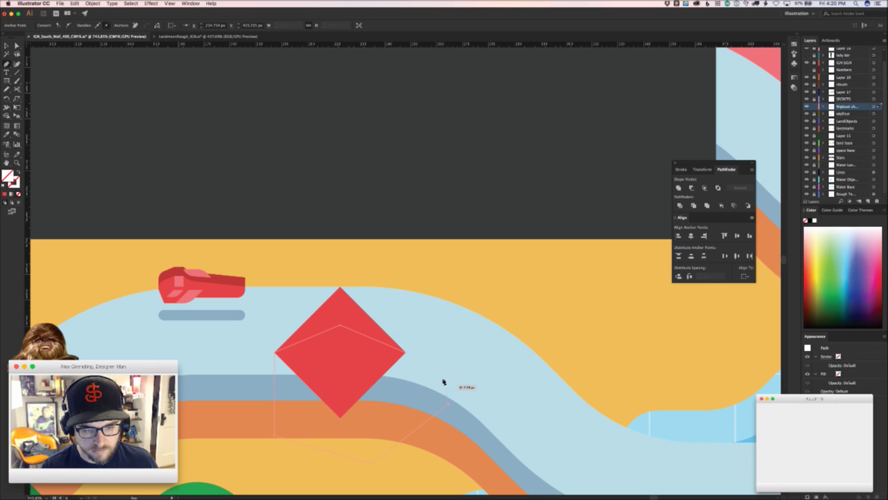
left_click(405, 353)
key("v")
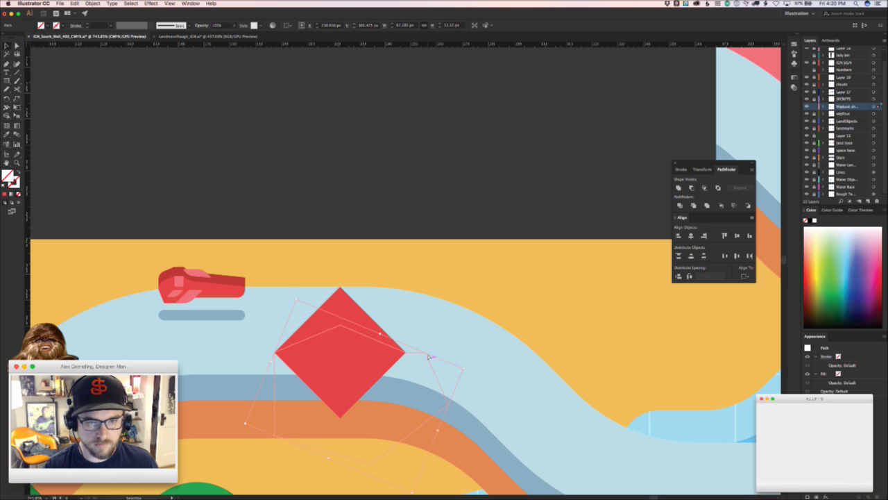
- Subtract the closed path from the red diamond so that an upward-pointing chevron remains
key("super+shift+a")
key("a")
left_click(343, 326)
left_click(340, 324)
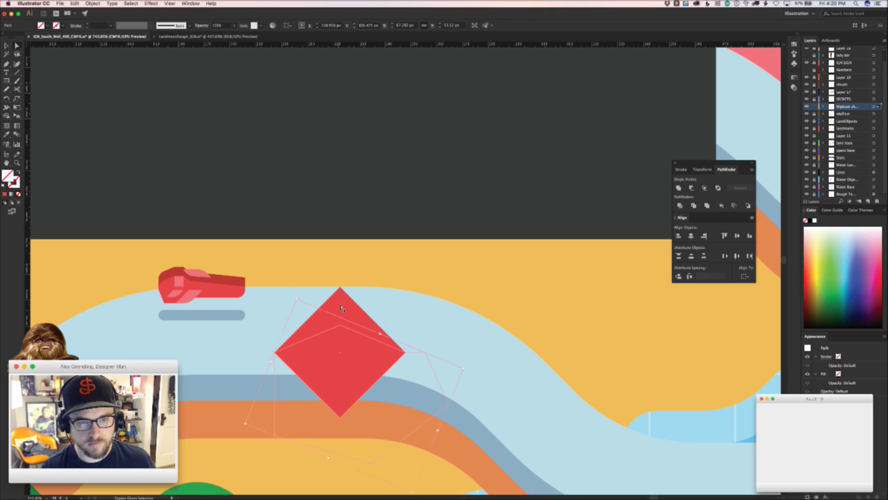
left_click(360, 315, "shift")
left_click(748, 206)
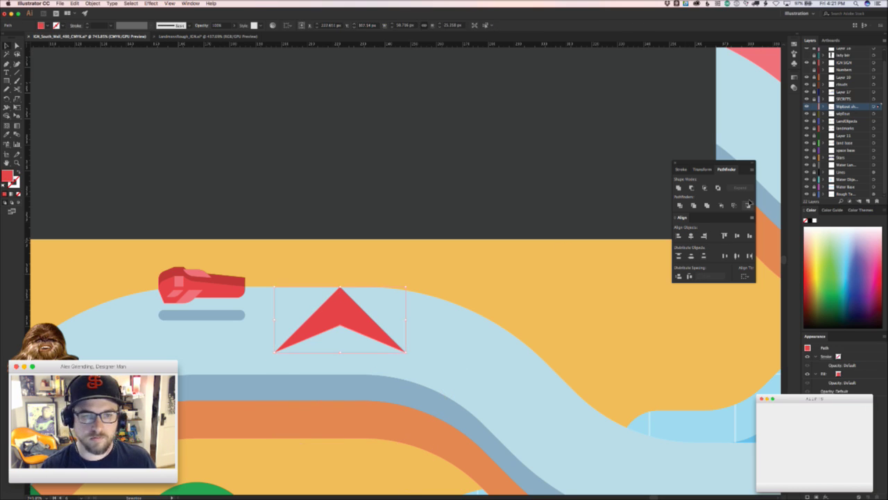
- Turn the chevron to point right, scale it to about 10 × 19 px and place two of them ahead of the red ship
left_click_drag(396, 292, 344, 345)
key("z")
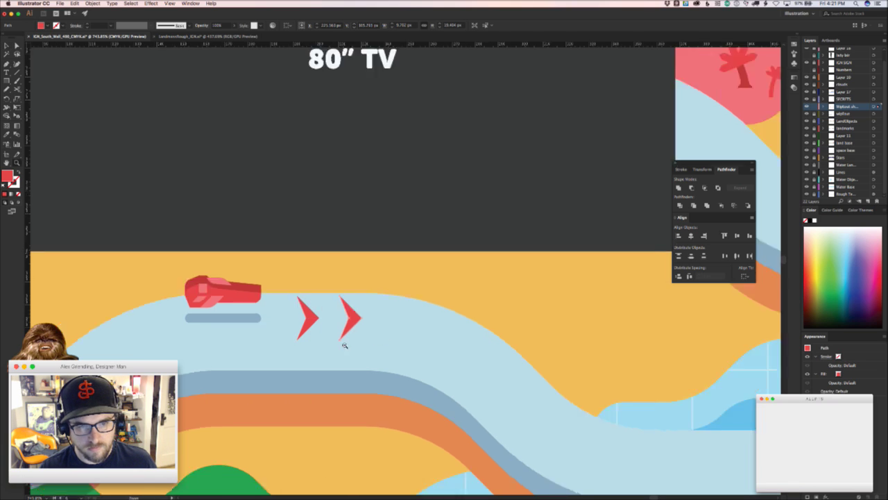
left_click(345, 345, "alt")
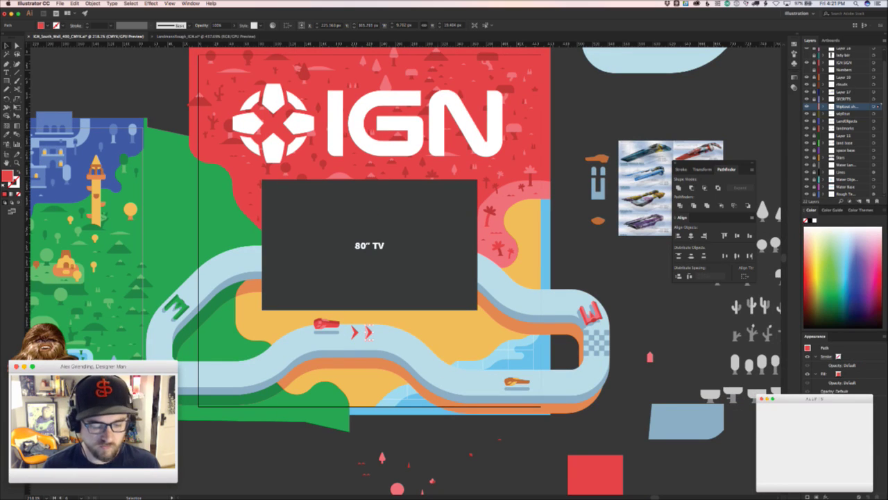
- Switch to the browser to check the weapon pickup reference images, and return to the wall map in Illustrator
key("super+Tab")
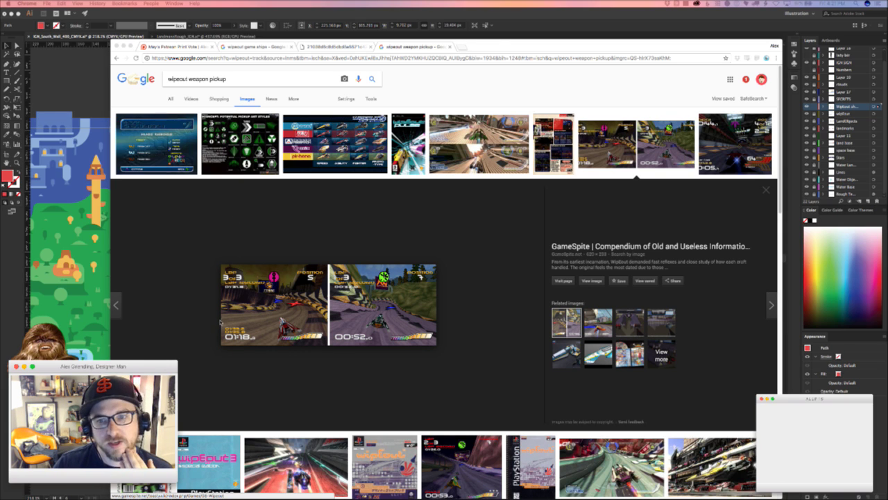
key("super+Tab")
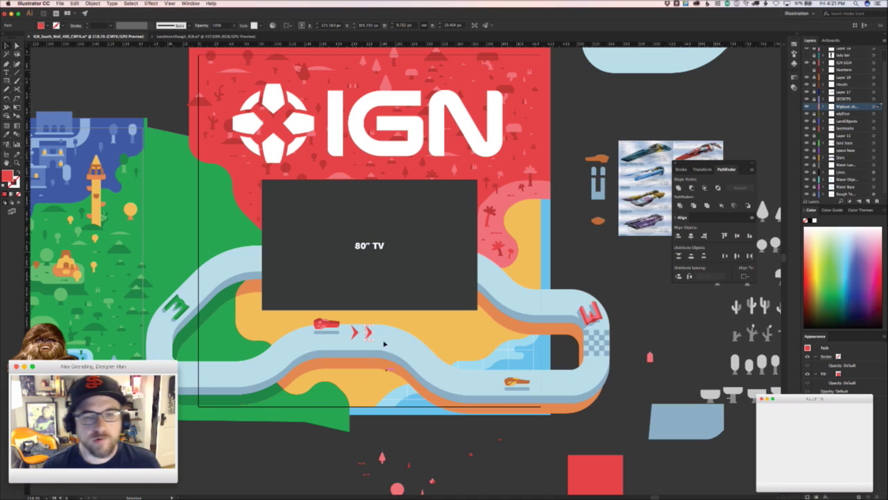
- Move one of the two chevrons off the track onto the yellow ground below it
key("a")
left_click(439, 354)
left_click_drag(350, 342, 484, 323)
left_click_drag(372, 309, 399, 433)
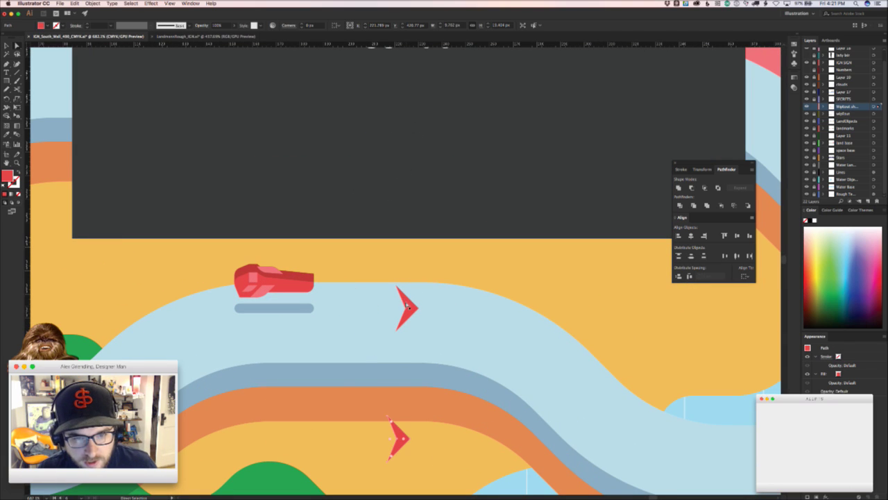
- Pull the notch point of the chevron on the track back to its rear edge, making a solid triangle
left_click_drag(406, 306, 398, 304)
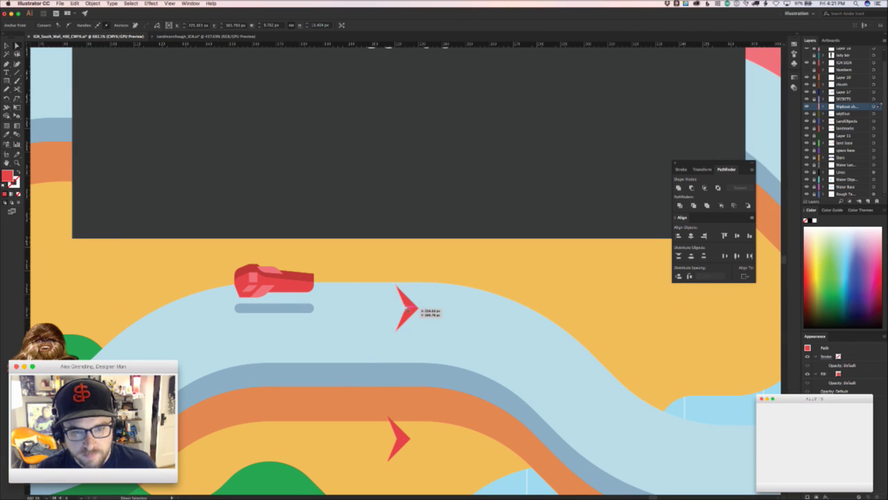
left_click(406, 341)
key("v")
double_click(409, 310)
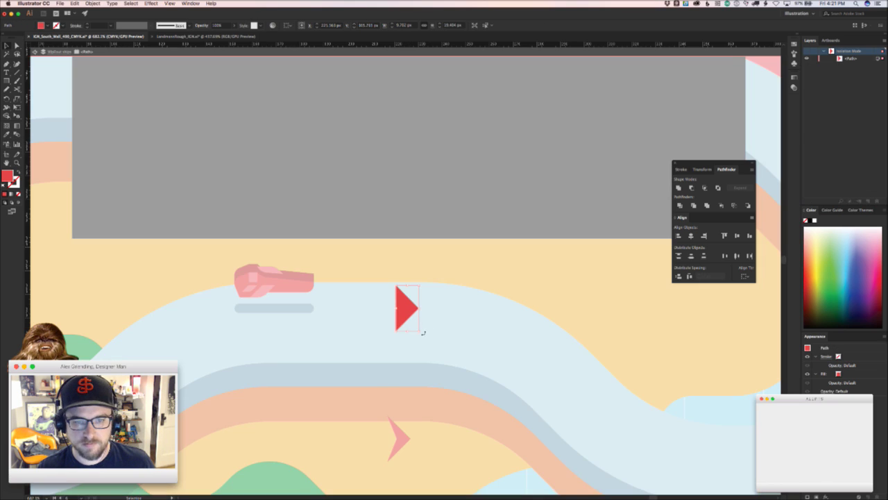
key("Escape")
- Shrink the triangle to about 12 px tall and duplicate it into an evenly spaced row of three ahead of the red ship
left_click_drag(419, 331, 398, 300)
left_click(376, 312)
key("z")
left_click(356, 313)
left_click_drag(460, 333, 303, 286)
- Recolour the three triangles with the blue-grey sampled from the track's side using the Eyedropper, and deselect them
key("i")
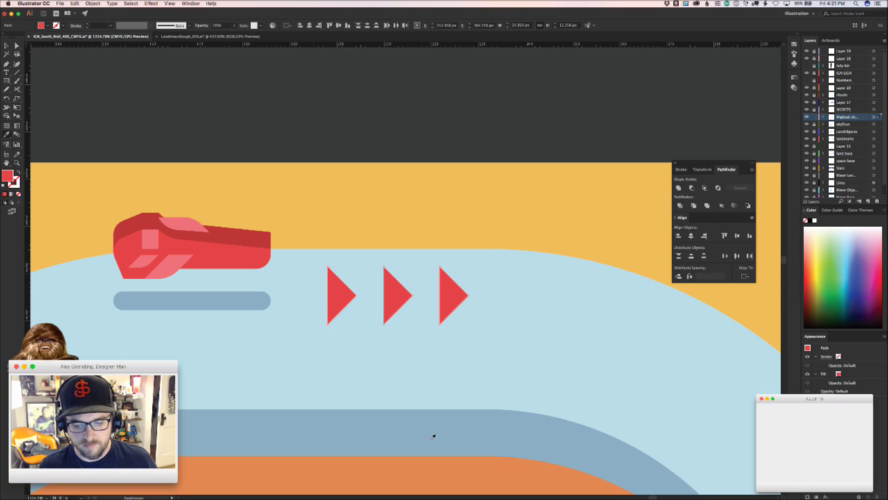
left_click(431, 438)
key("v")
left_click(467, 373)
key("z")
left_click_drag(497, 358, 206, 379)
left_click_drag(508, 392, 475, 374)
key("v")
key("z")
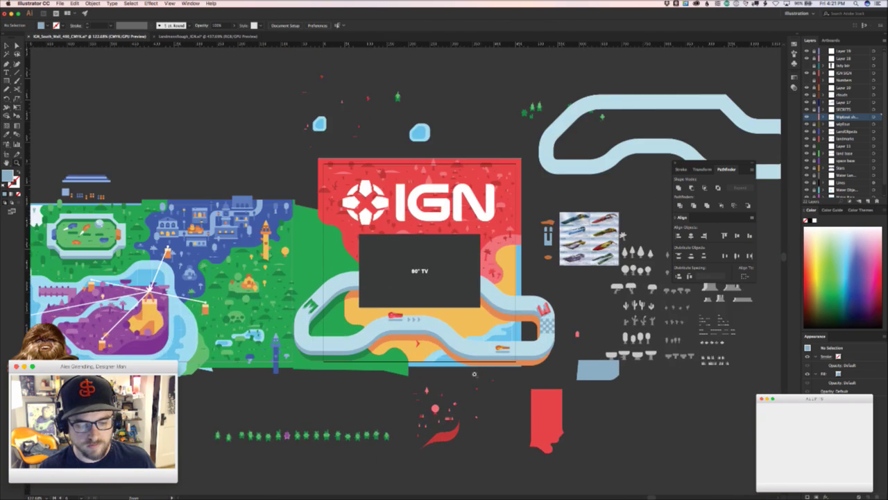
key("v")
- Switch to the browser, preview the WipEout HD screenshot and search images for "wipeout game weapon pickup"
key("super+Tab")
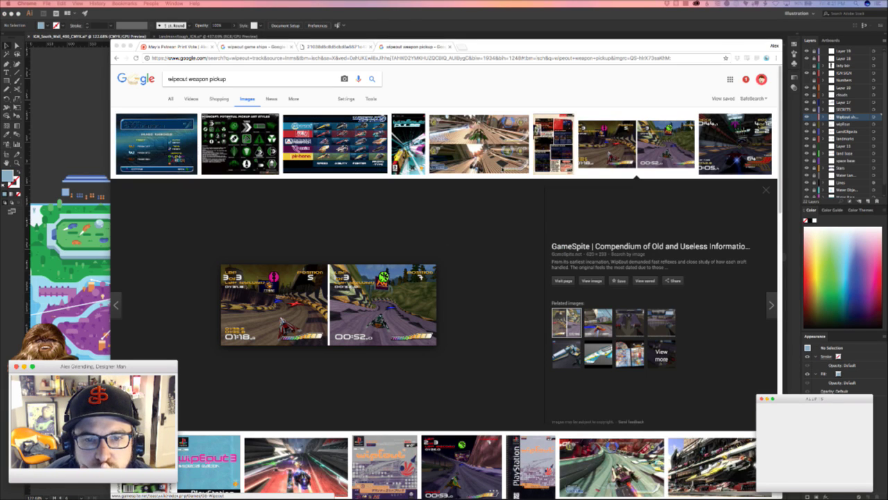
left_click(478, 144)
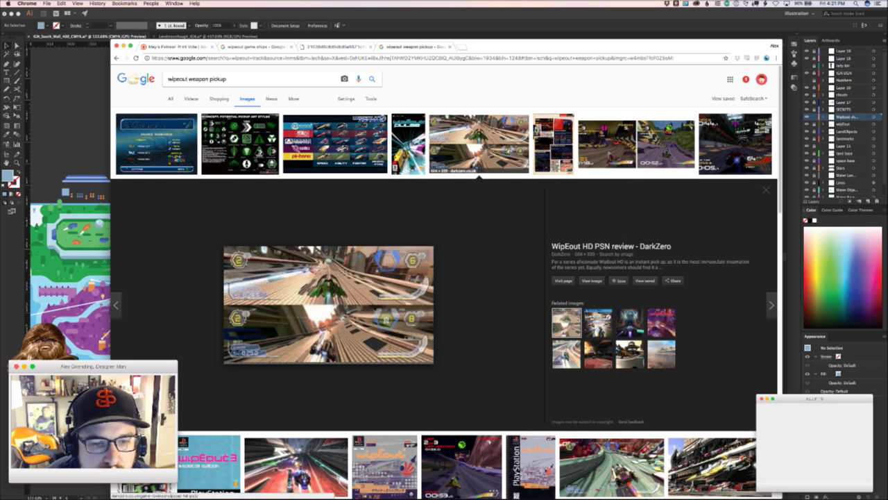
left_click(188, 80)
type("game")
key("Return")
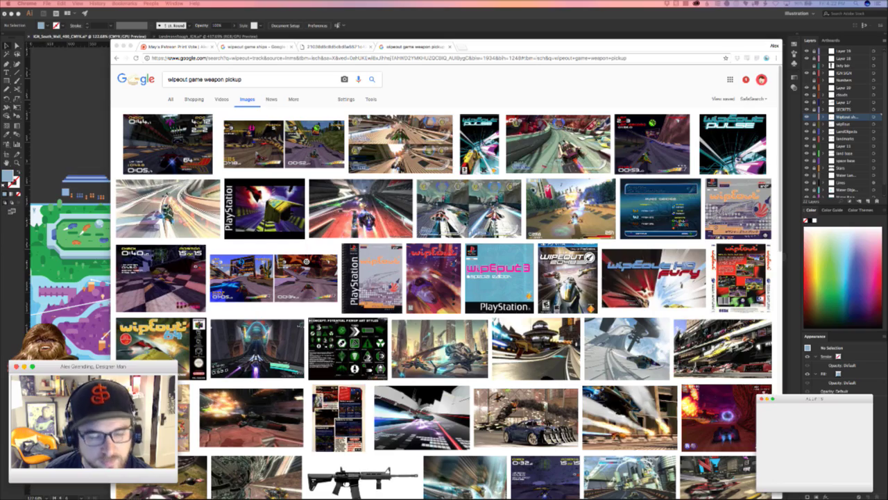
- Scan the image results, preview the PlayStation launch games screenshot, close it and return to the wall map in Illustrator
scroll(511, 262, "down", 5)
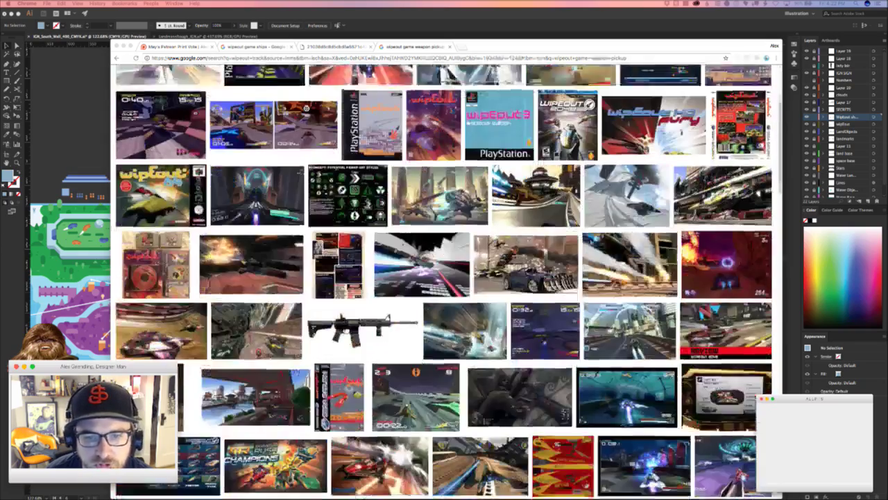
scroll(511, 262, "down", 1)
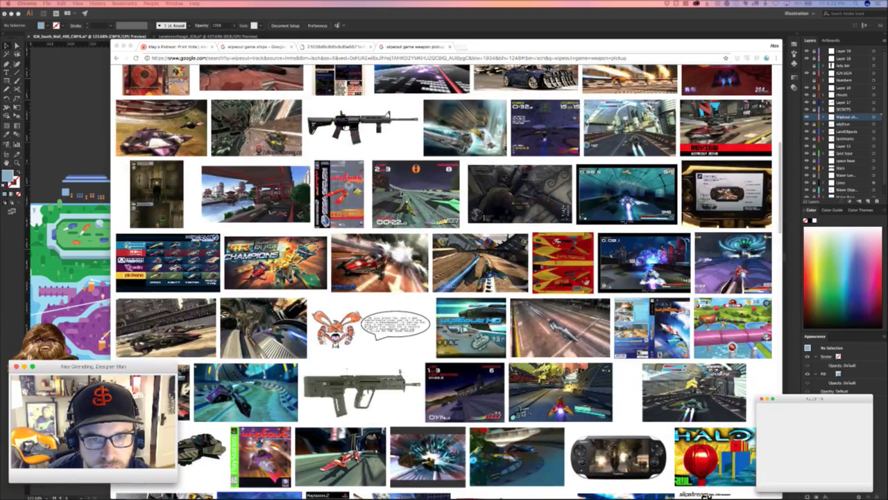
left_click(416, 194)
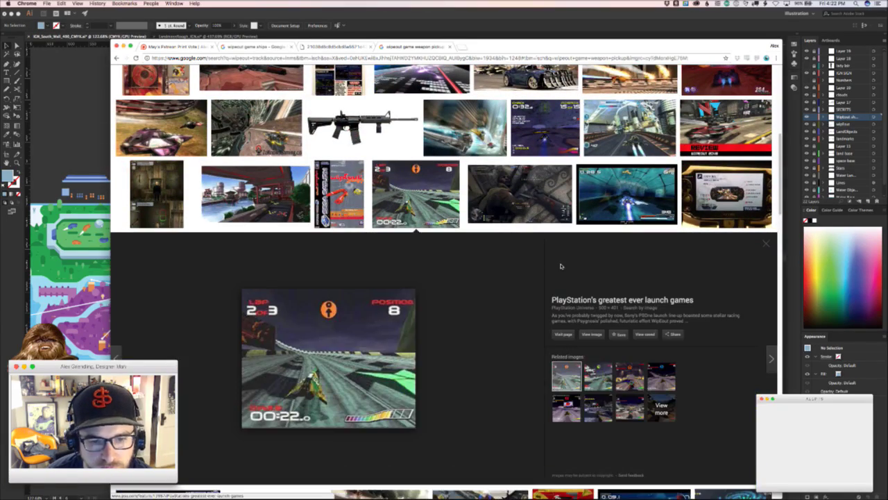
left_click(764, 246)
key("super+Tab")
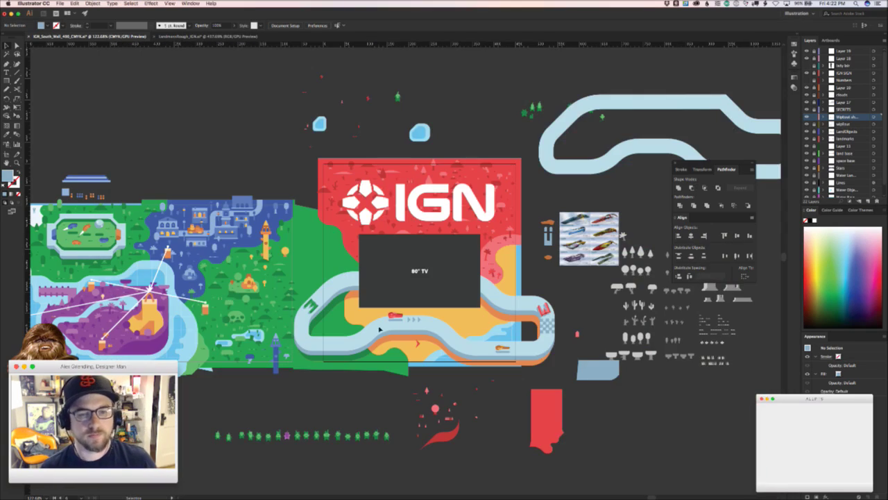
- Add a mirrored triangle facing the front triangle of the row so the two form a bow tie
key("super+space")
left_click_drag(414, 342, 552, 332)
key("super+space")
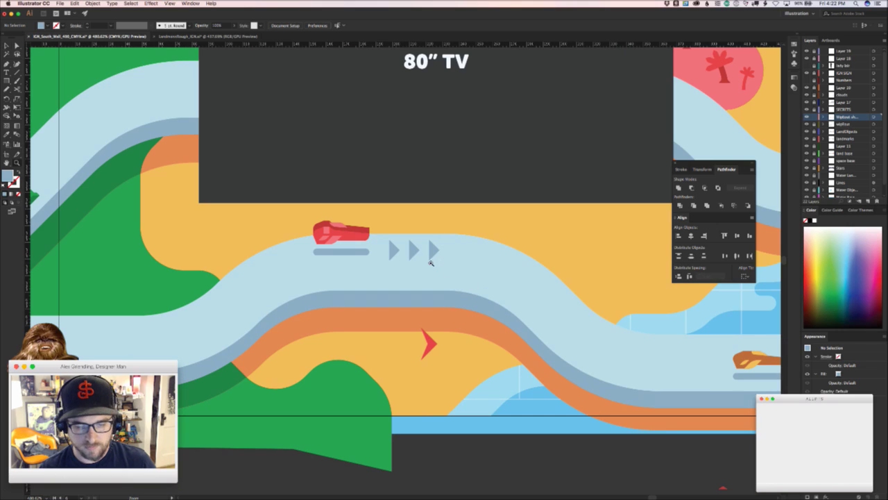
left_click(431, 262)
left_click_drag(437, 251, 287, 313)
key("o")
key("v")
left_click(448, 259)
- Place a copy of the bow-tie pair on the track's left bend, just behind the green ship
key("super+space")
left_click_drag(359, 309, 410, 350)
left_click_drag(454, 333, 178, 266)
- Rotate the copied bow-tie pair by -22.5° twice to match the diagonal stretch of track
left_click(7, 98)
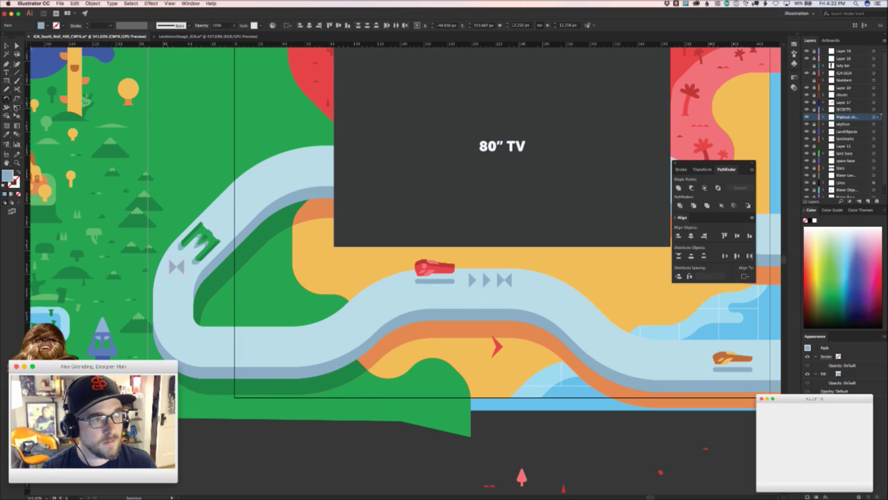
double_click(7, 98)
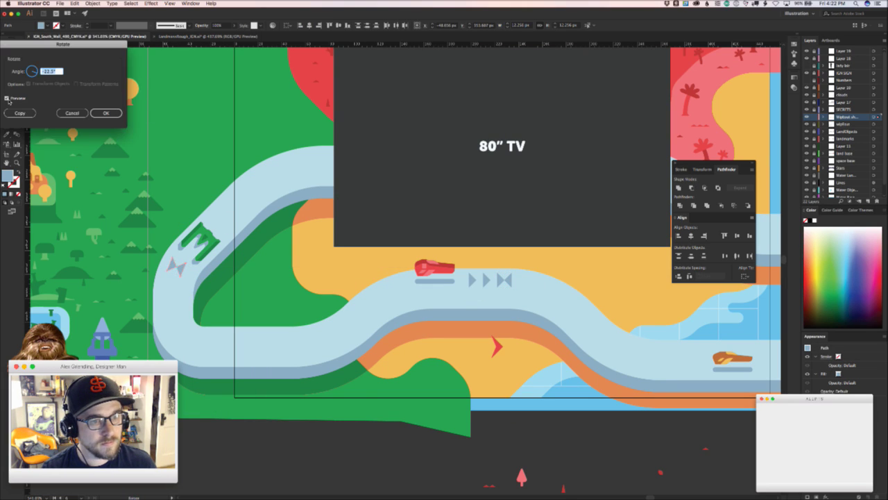
left_click(106, 113)
double_click(7, 101)
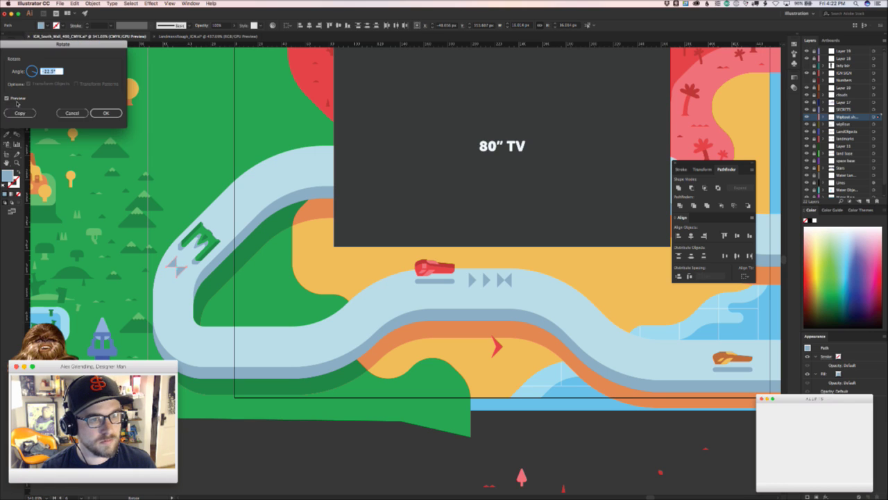
left_click(100, 115)
- Move the rotated bow tie onto the diagonal track just above the green ship and deselect it
key("v")
left_click_drag(189, 258, 224, 219)
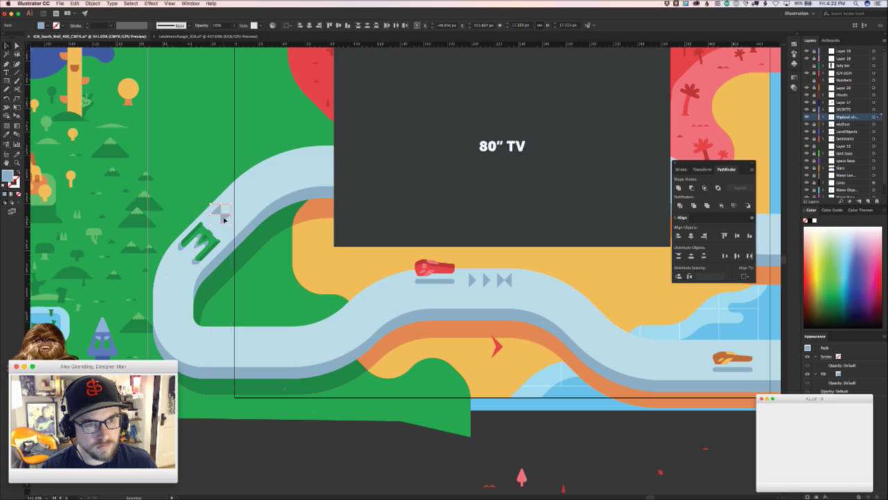
left_click(261, 270)
scroll(267, 260, "down", 2)
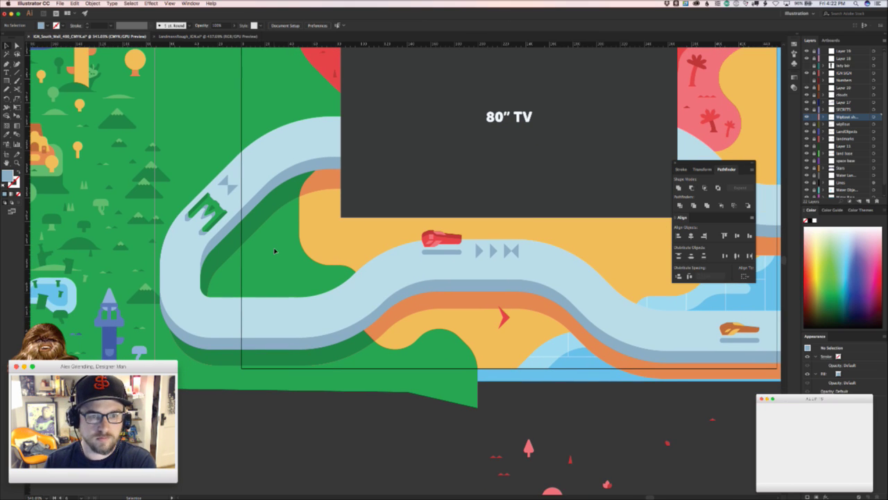
- Draw a narrow upright blue-grey rectangle about 5 px wide on the track's lower-left straight
key("m")
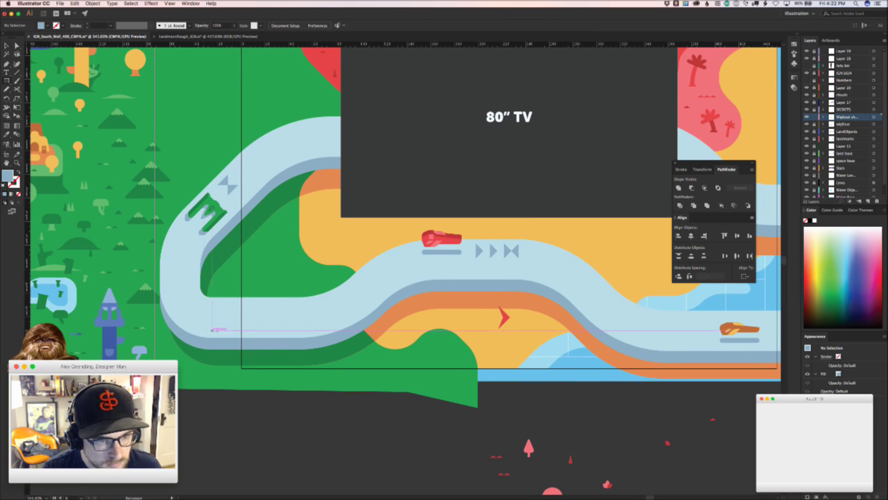
left_click_drag(218, 329, 340, 306)
key("z")
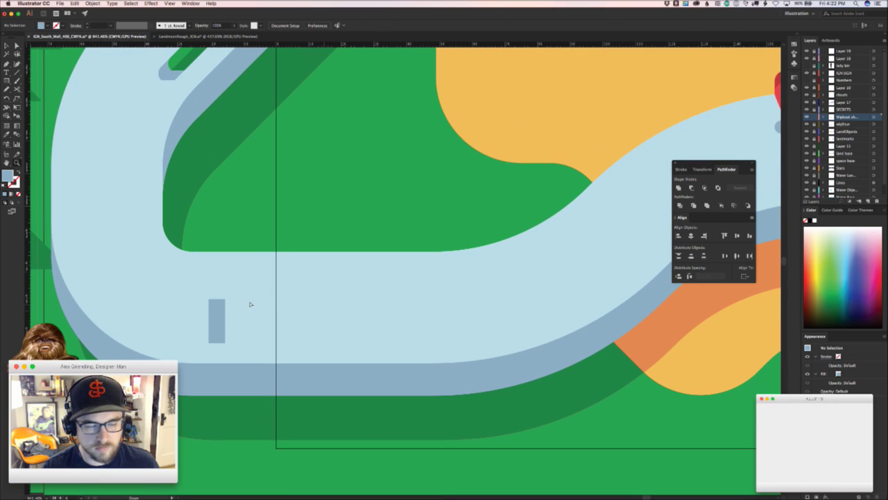
- Shorten the rectangle to about 9 px tall and duplicate it into an evenly spaced row of four
key("a")
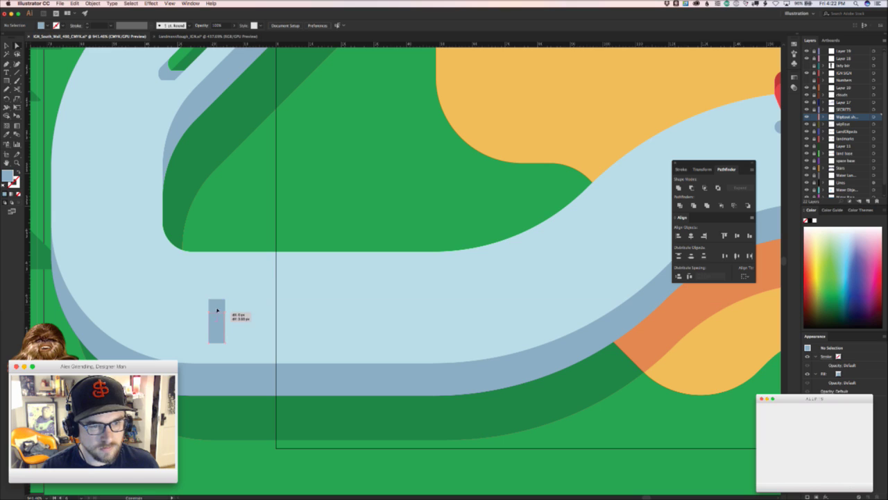
left_click_drag(218, 324, 278, 325)
left_click(213, 324, "shift")
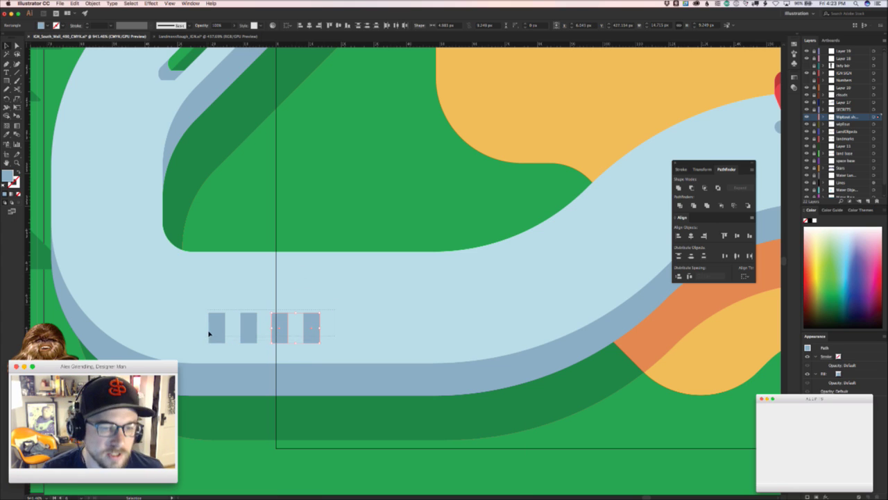
- Duplicate the four dashes to extend the row to eight and distribute all eight evenly horizontally
left_click_drag(209, 331, 403, 336)
left_click(469, 328)
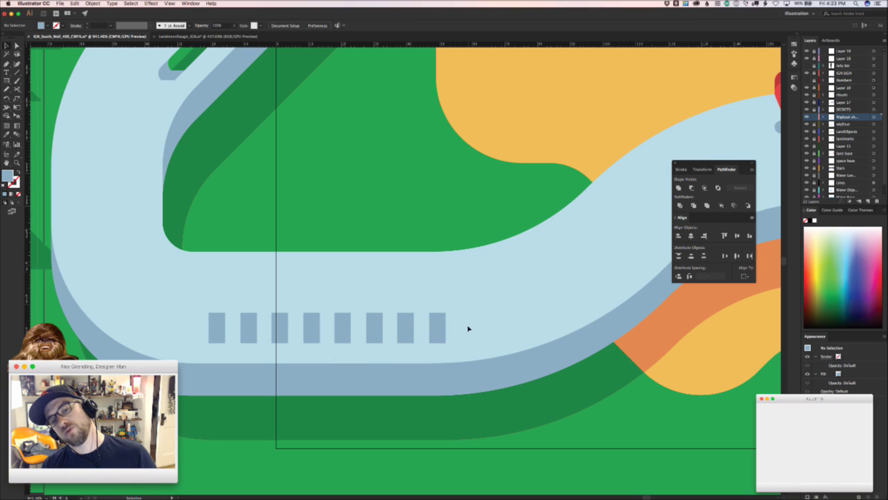
left_click_drag(178, 311, 179, 315)
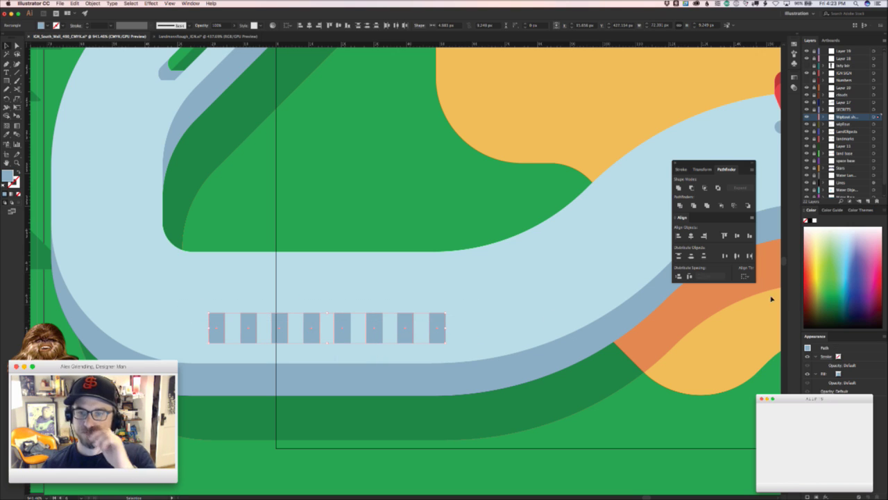
left_click(737, 256)
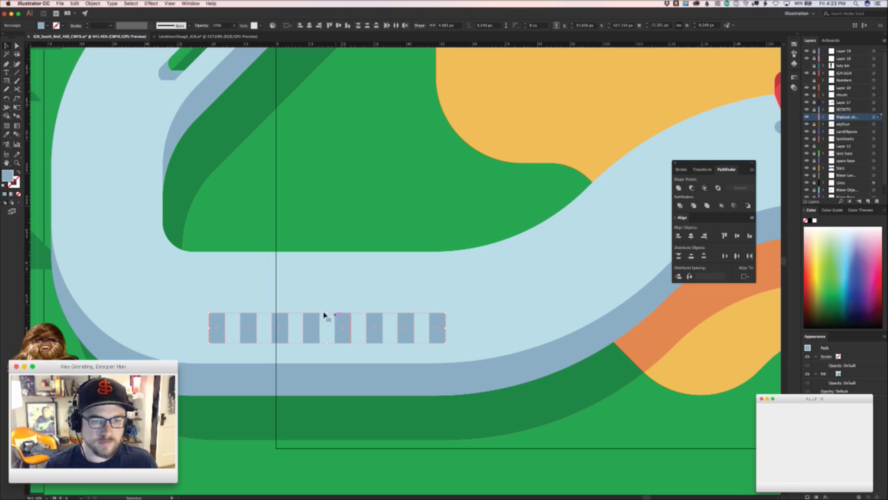
- Shorten the eight dashes to about 7 px tall and lower the row toward the track's outer edge
left_click_drag(328, 313, 367, 344)
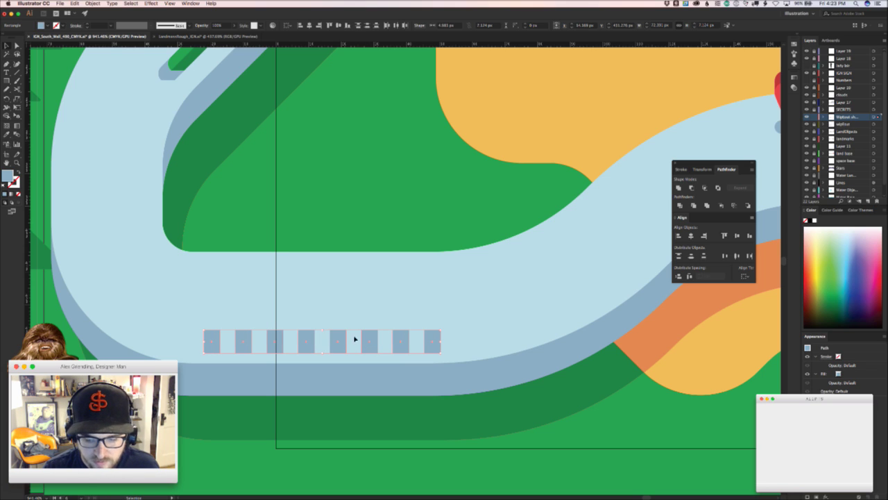
left_click(377, 284)
key("z")
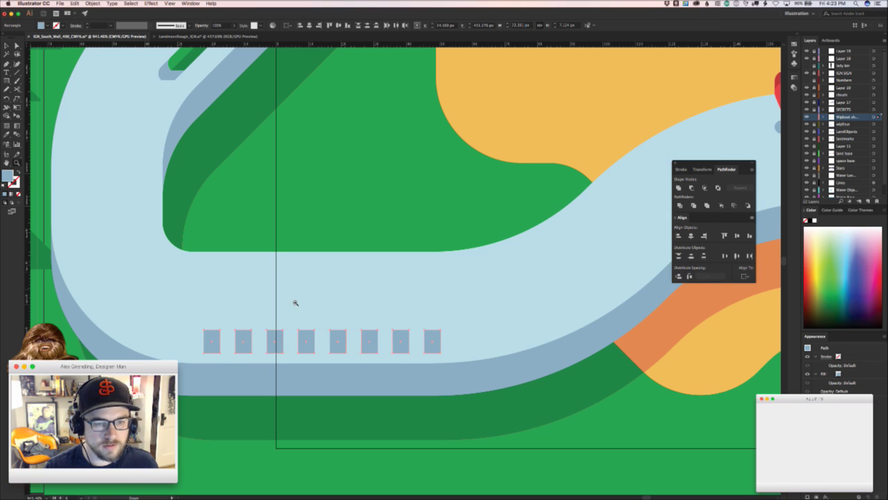
left_click_drag(109, 346, 369, 384)
key("v")
left_click_drag(699, 331, 310, 284)
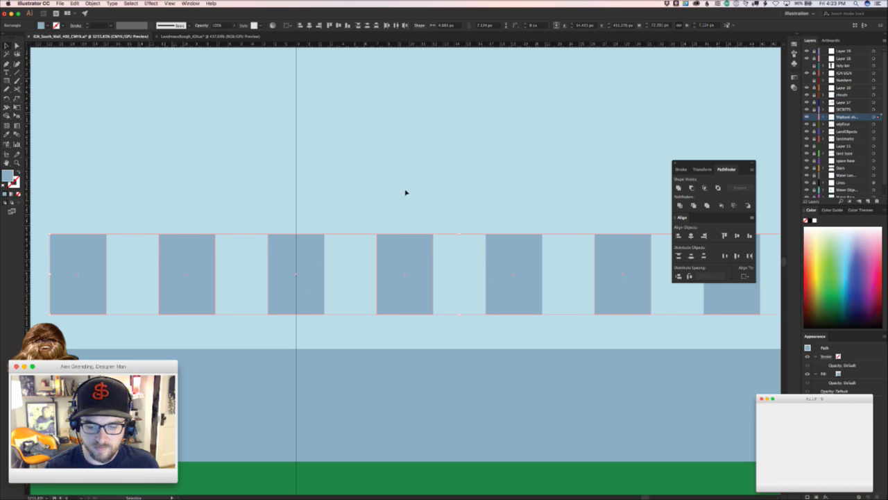
left_click(516, 182)
- Move the row of eight dashes up so it sits flush against the inner edge of the lower-left straight
key("z")
left_click_drag(528, 188, 305, 207)
key("space")
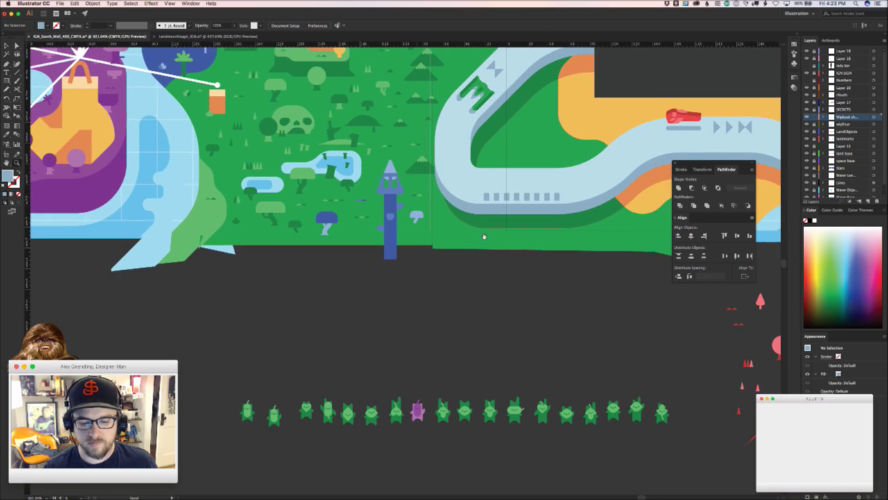
left_click_drag(483, 237, 289, 388)
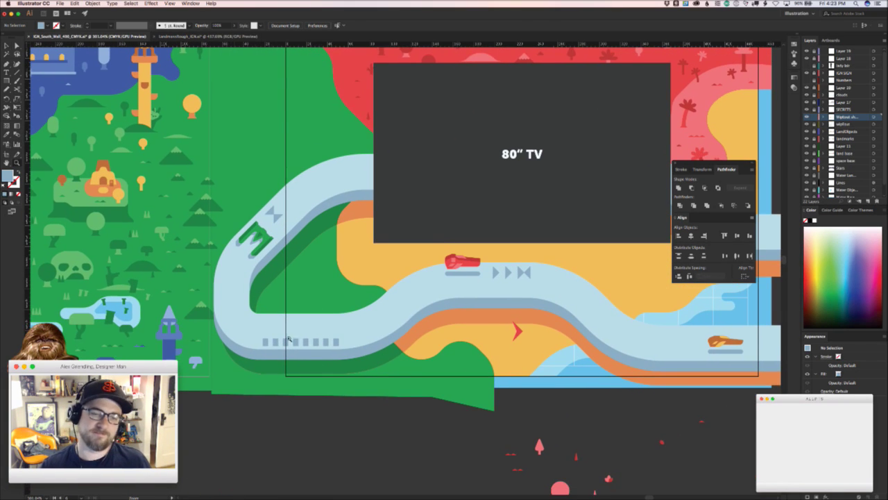
left_click_drag(234, 350, 345, 339)
key("v")
left_click_drag(541, 295, 320, 244)
key("a")
scroll(322, 242, "up", 4)
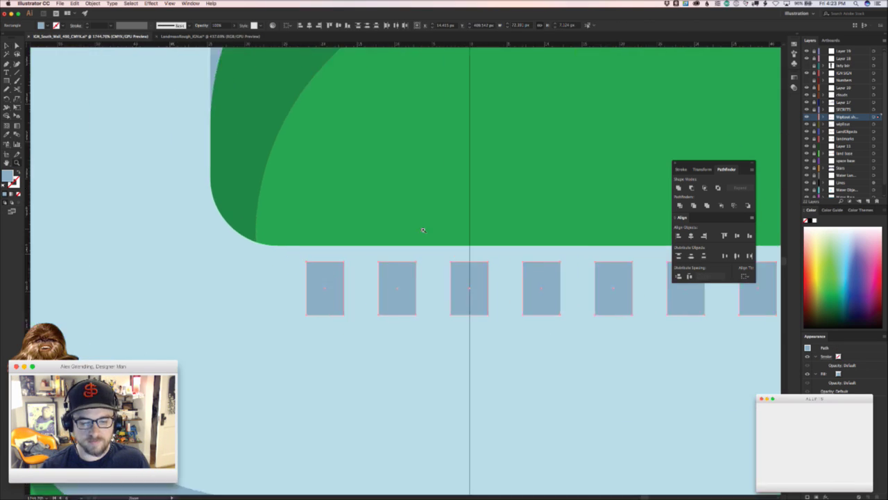
key("v")
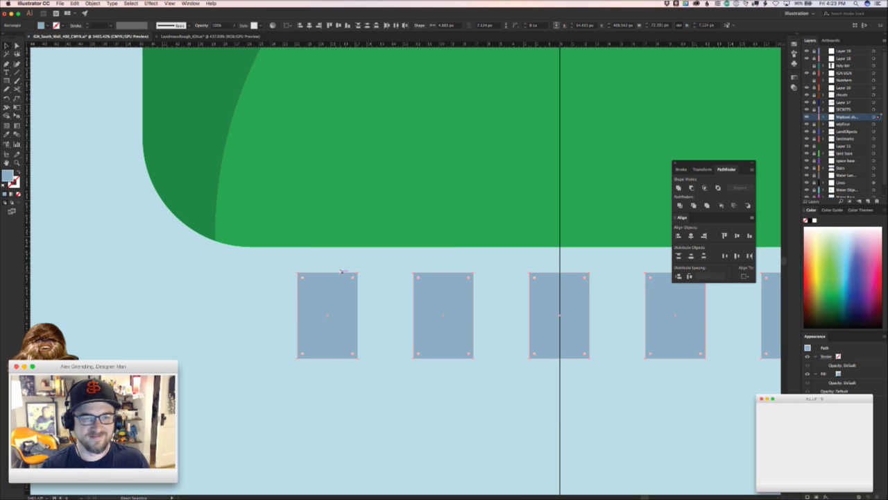
left_click_drag(339, 271, 339, 246)
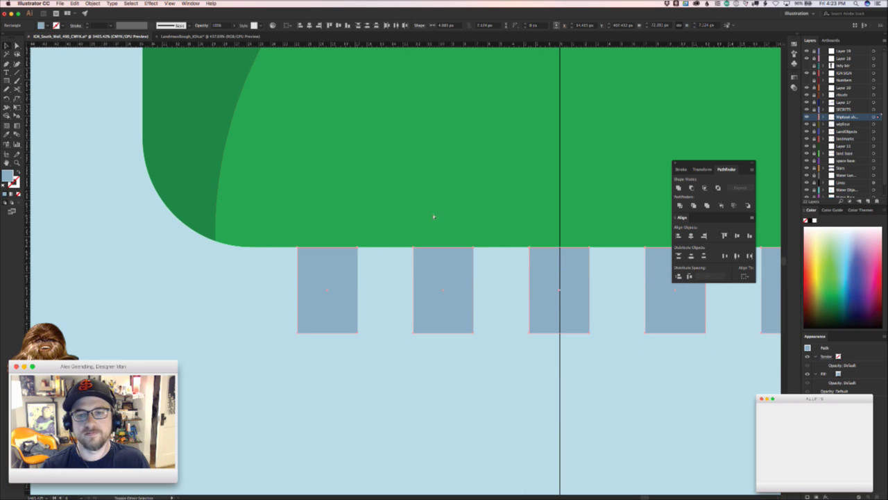
left_click(456, 203)
- Copy the diagonal bow tie above the green ship onto the far-right bend, just below the checkered line
key("z")
left_click_drag(456, 204, 195, 256)
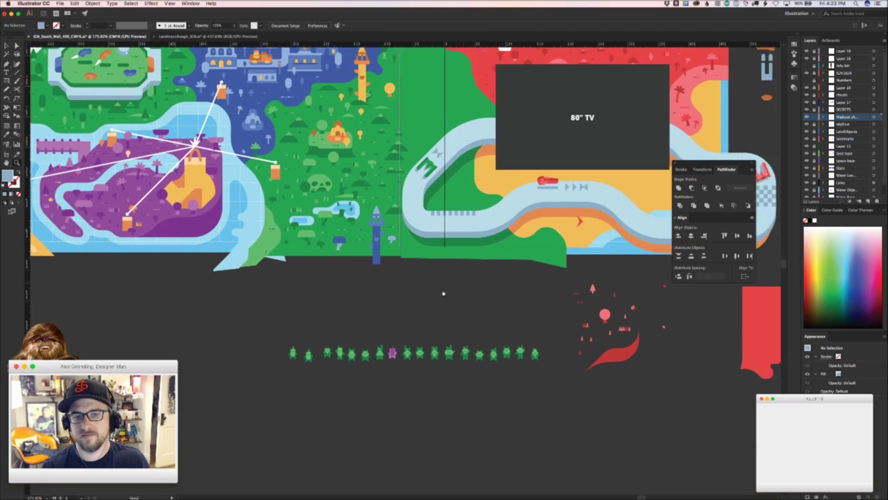
scroll(433, 258, "up", 4)
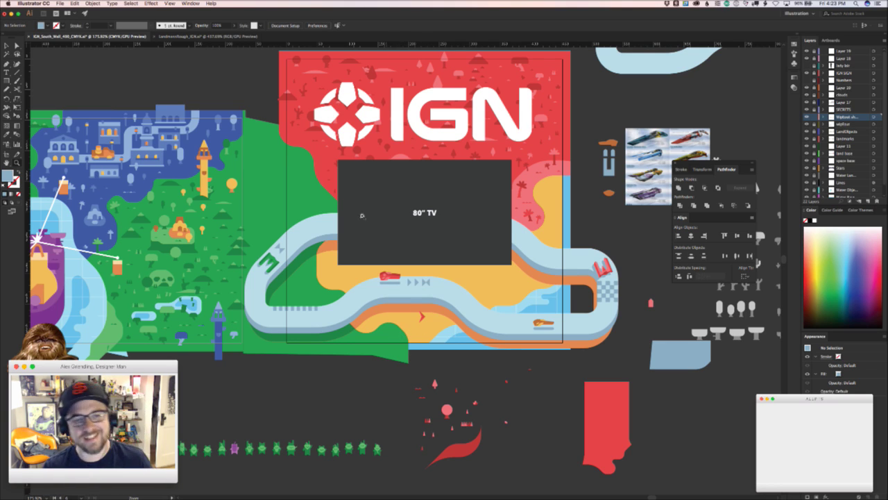
key("v")
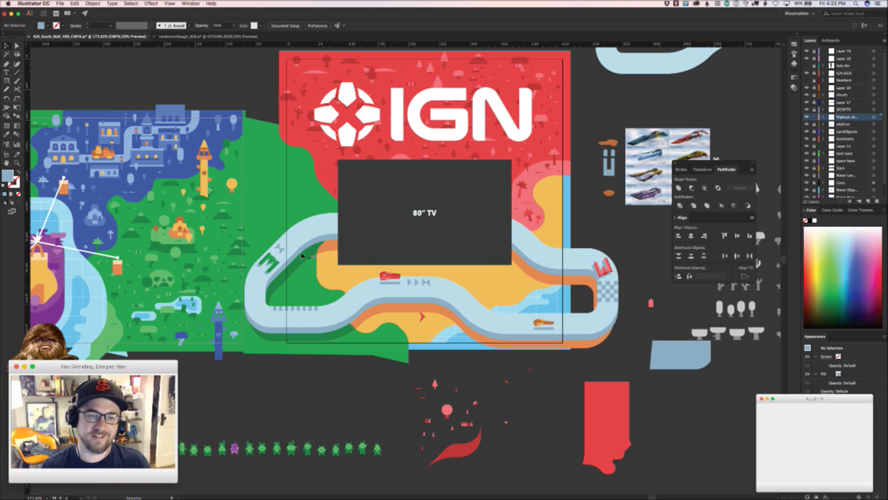
left_click_drag(293, 246, 298, 245)
key("z")
scroll(297, 244, "up", 2)
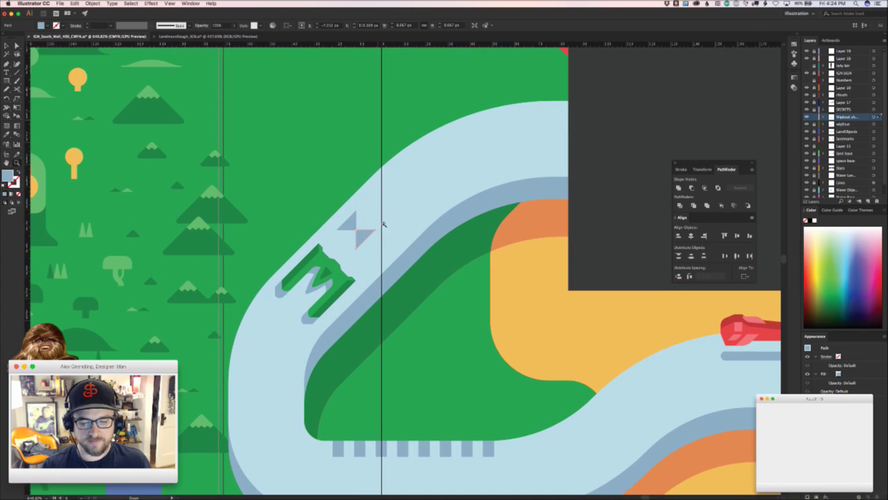
left_click(351, 223, "shift")
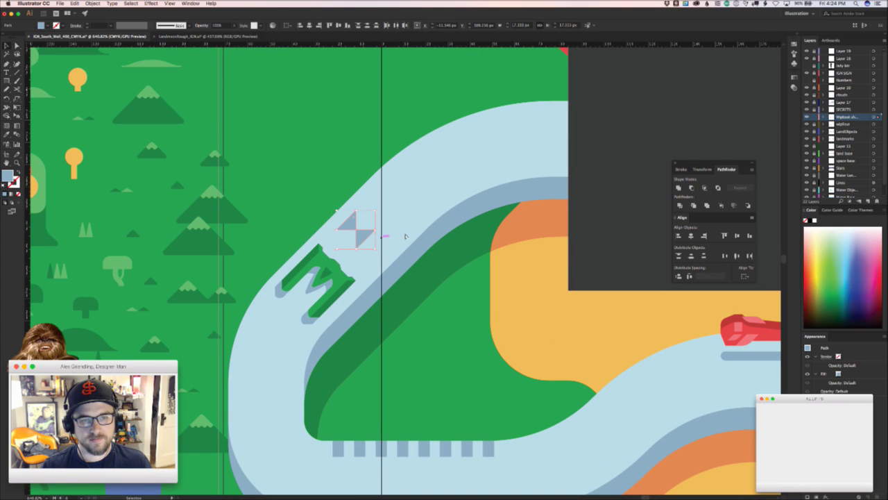
key("super+space")
left_click_drag(520, 299, 486, 300)
left_click_drag(655, 290, 247, 281)
left_click_drag(463, 317, 284, 301)
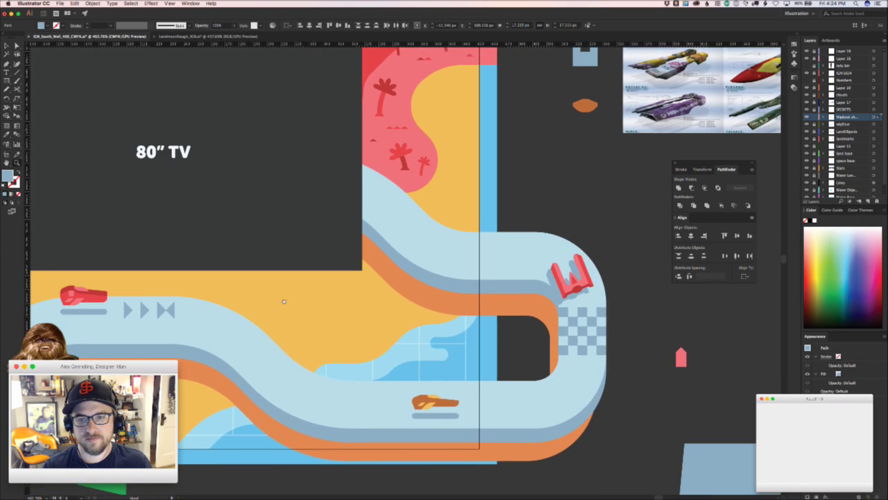
key("super+v")
key("v")
left_click_drag(406, 273, 574, 397)
left_click(637, 418)
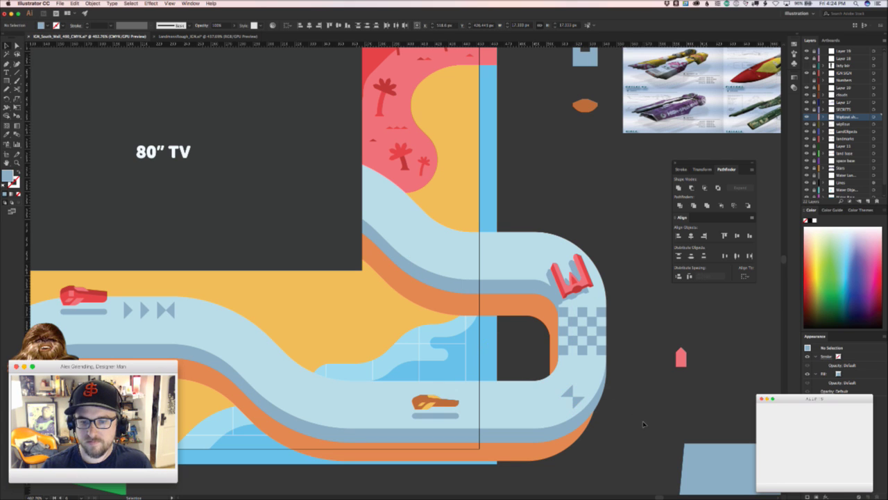
- Copy the row of eight dashes onto the middle straight below the red ship, snapped to the track's lower edge
key("super+space")
left_click_drag(641, 426, 576, 435)
left_click_drag(479, 406, 471, 379)
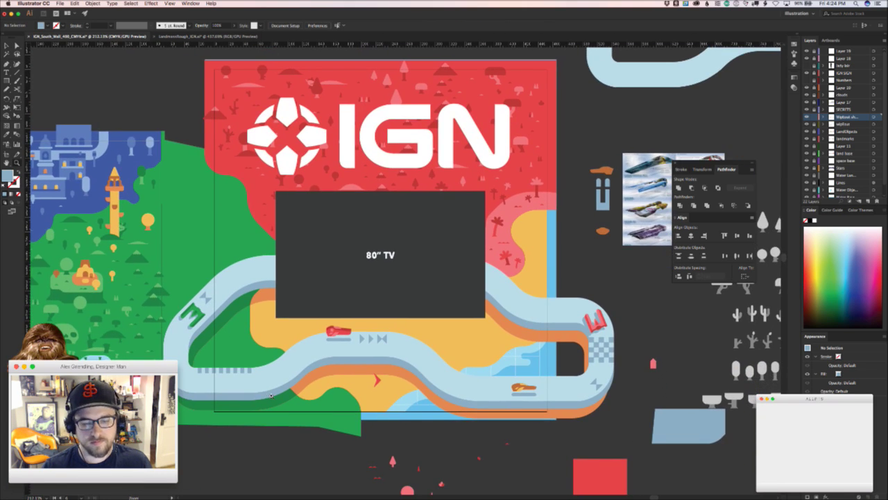
scroll(270, 395, "up", 5)
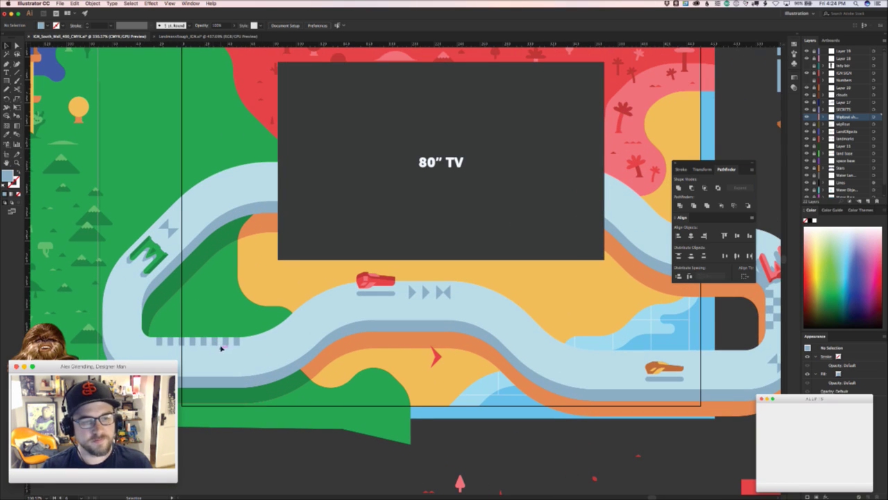
left_click_drag(235, 342, 436, 317)
key("super+equal")
key("super+equal")
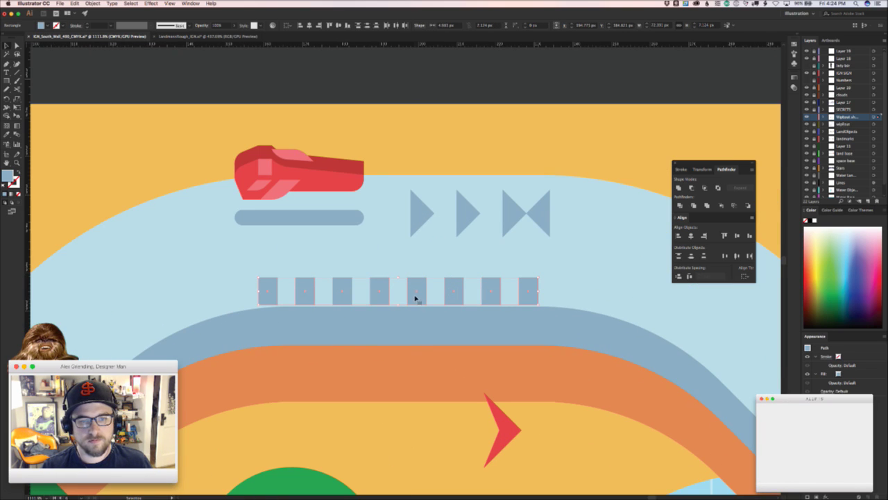
left_click_drag(413, 298, 422, 303)
left_click_drag(422, 306, 222, 386)
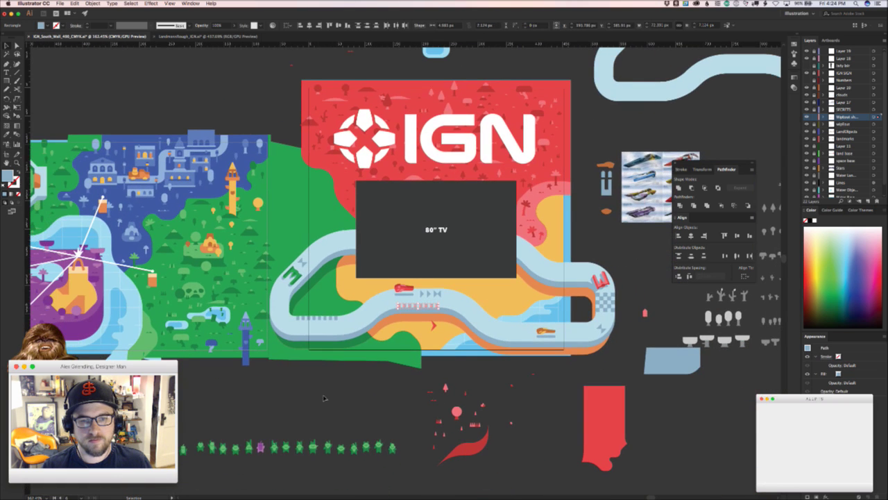
left_click(353, 399)
- Try recolouring the triangles and bow tie beside the red ship with the castle area's dark blue, and undo it
left_click_drag(412, 375, 341, 384)
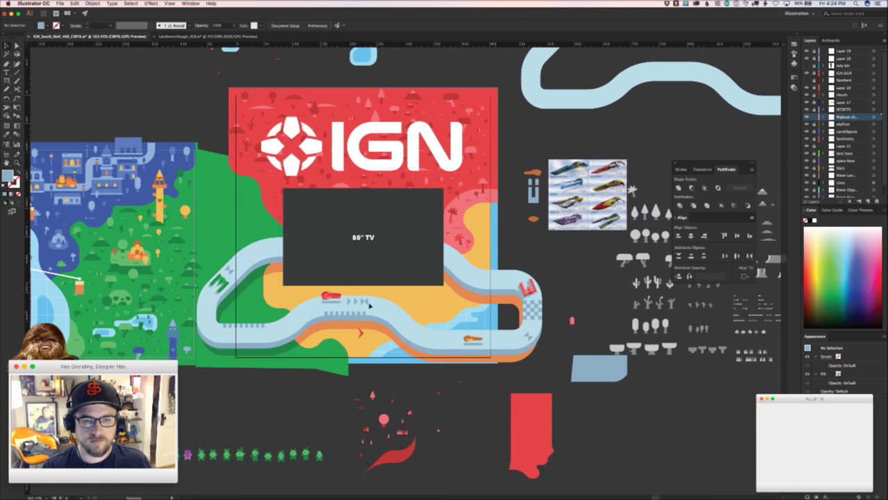
left_click_drag(355, 306, 426, 288)
left_click(345, 296)
left_click(359, 295, "shift")
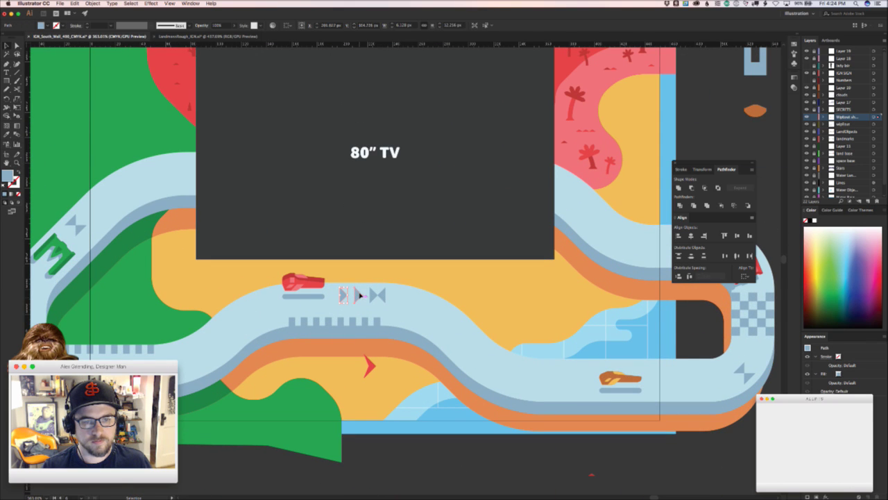
left_click(376, 296, "shift")
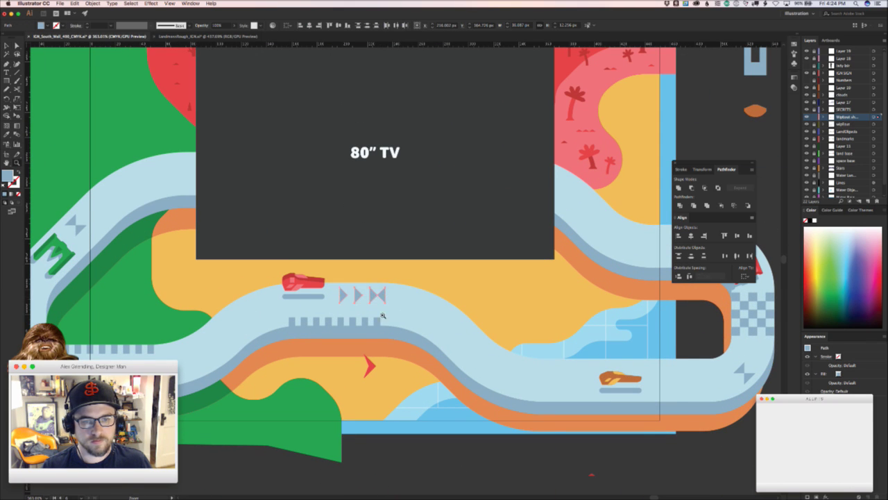
left_click_drag(393, 309, 295, 287)
key("i")
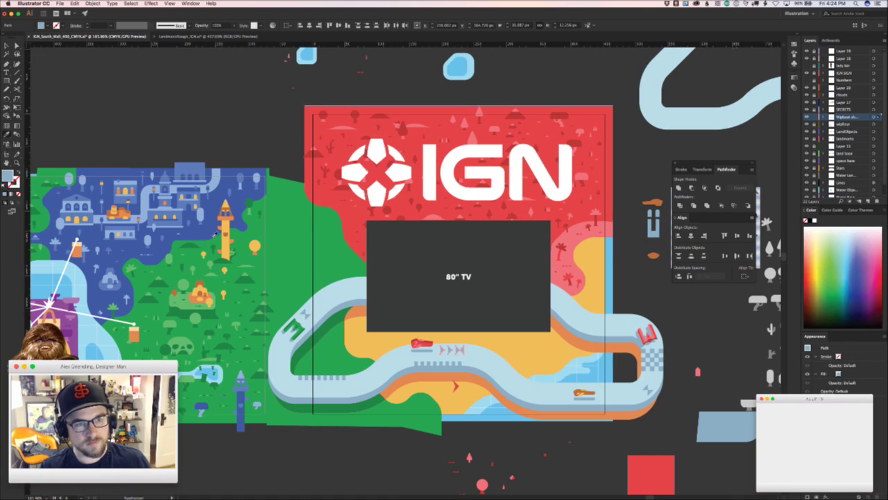
left_click(209, 237)
key("v")
left_click(275, 140)
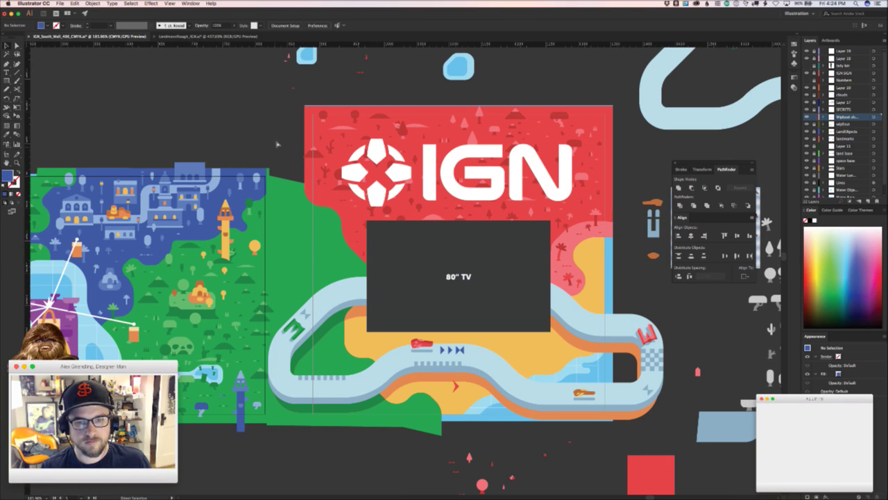
key("super+z")
- Try applying a blue stroke style sampled near the castle area to the triangles and bow tie, and restore their original fill
key("i")
left_click(237, 165)
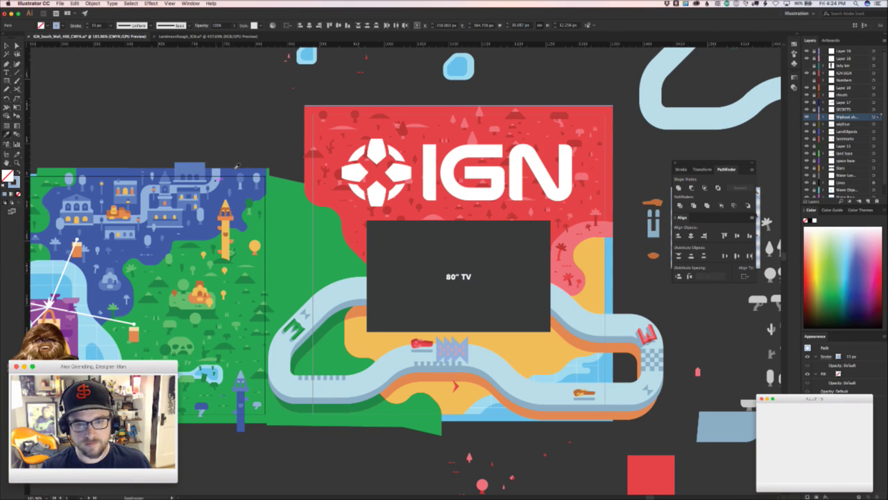
key("super+z")
key("v")
key("super+shift+a")
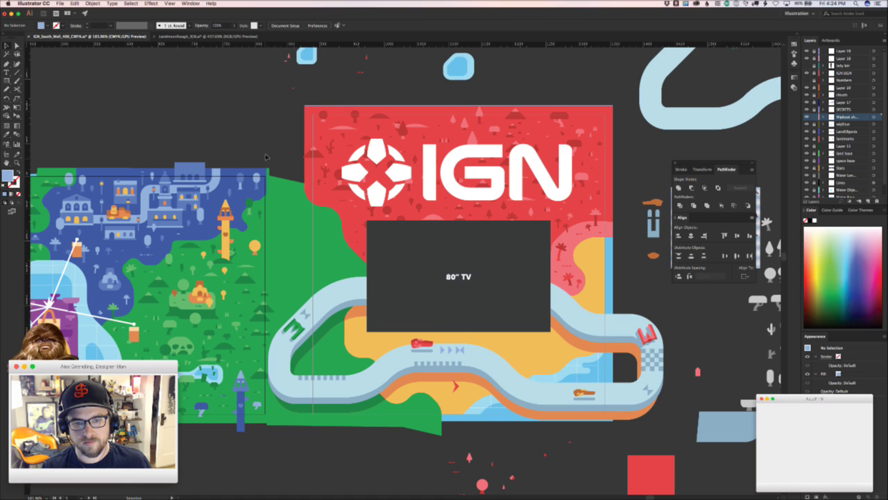
left_click(477, 373)
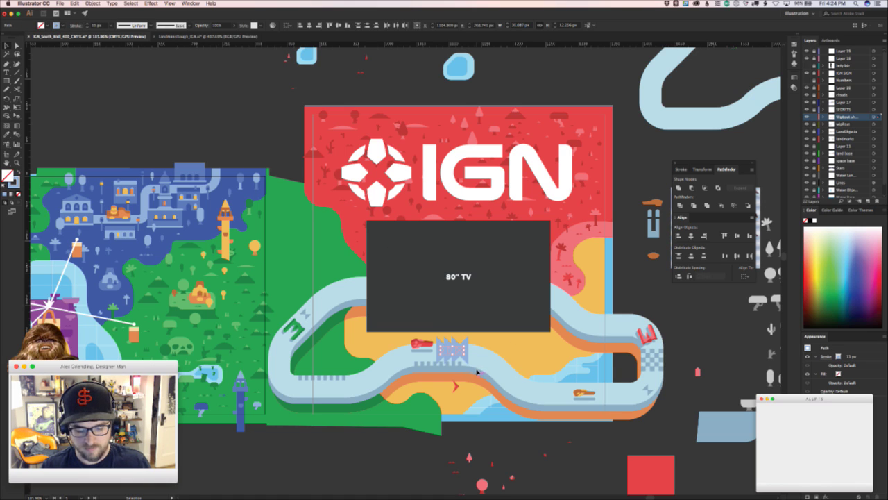
key("i")
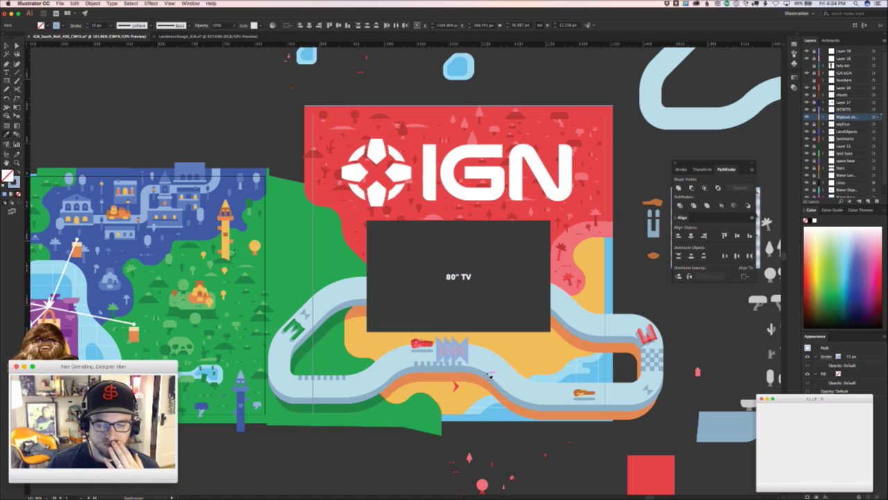
key("shift+x")
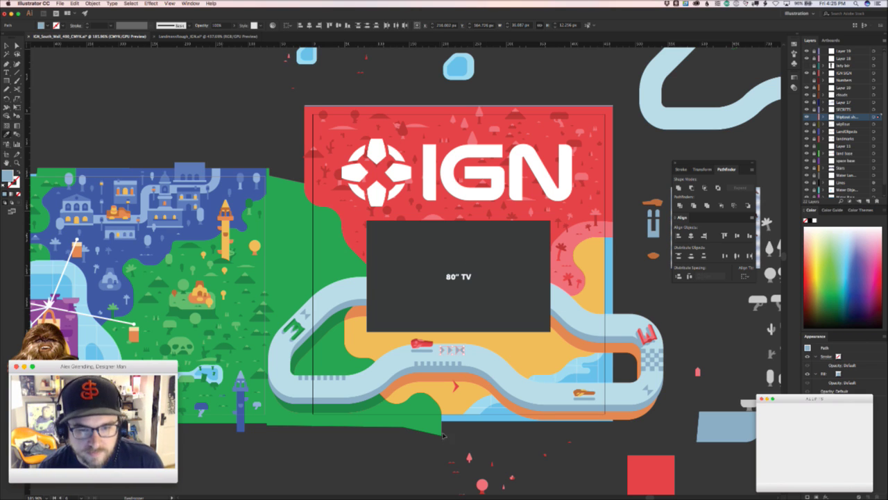
key("v")
left_click(482, 451)
- Switch from the Wipeout shapes layer to the wipEout track layer and make it the active, editable layer
left_click_drag(453, 423, 307, 295)
key("z")
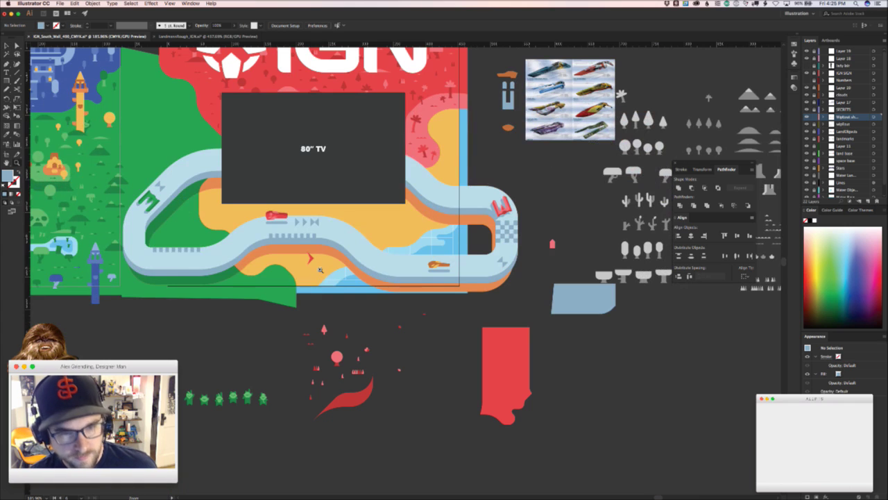
left_click_drag(331, 249, 403, 265)
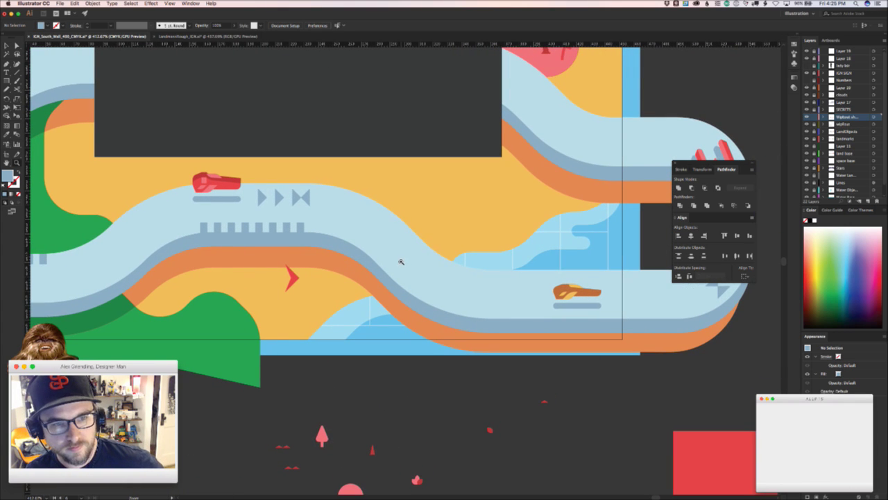
key("p")
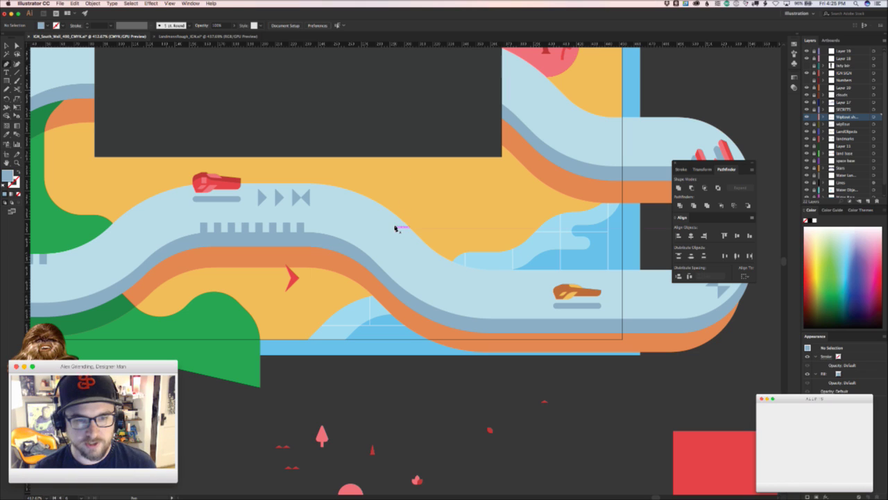
key("b")
key("v")
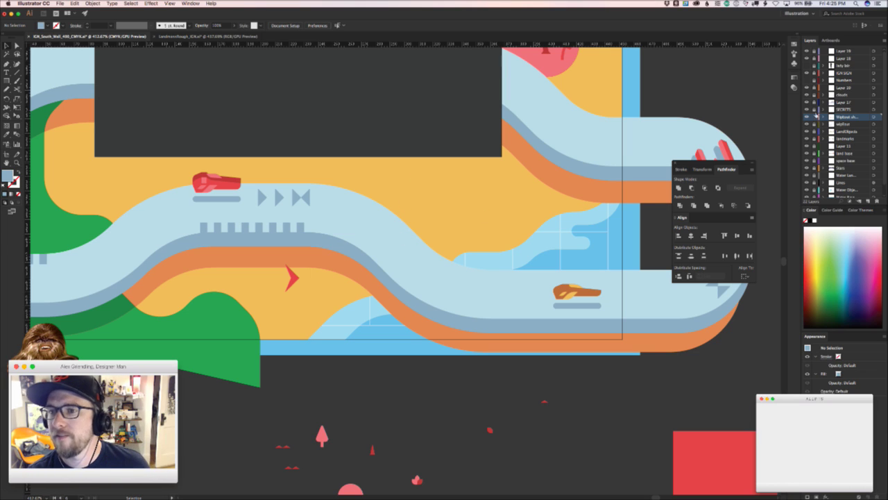
left_click(807, 121)
left_click(807, 120)
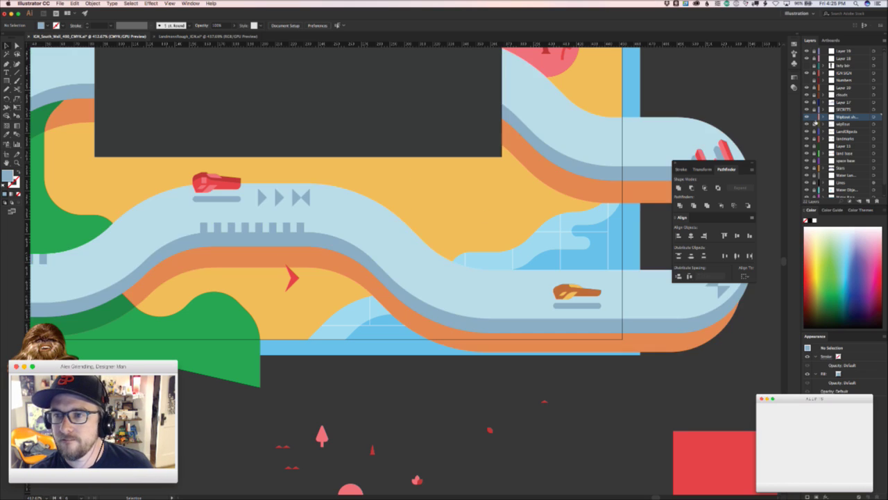
left_click(852, 125)
- Try drawing a blue-grey angular shape with the Pen tool across the sloping track just right of the TV, and delete it
left_click_drag(551, 143, 503, 163)
left_click_drag(554, 195, 549, 203)
scroll(548, 203, "down", 2)
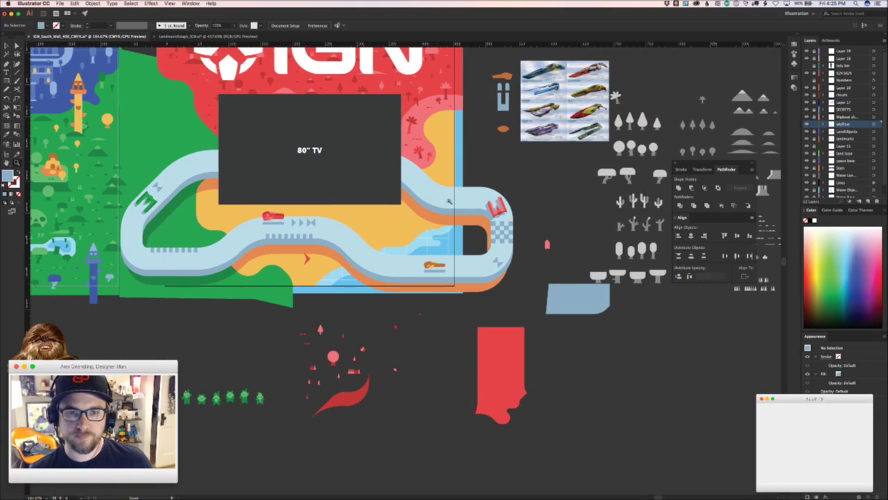
scroll(548, 157, "up", 6)
scroll(461, 143, "up", 3)
scroll(461, 144, "left", 1)
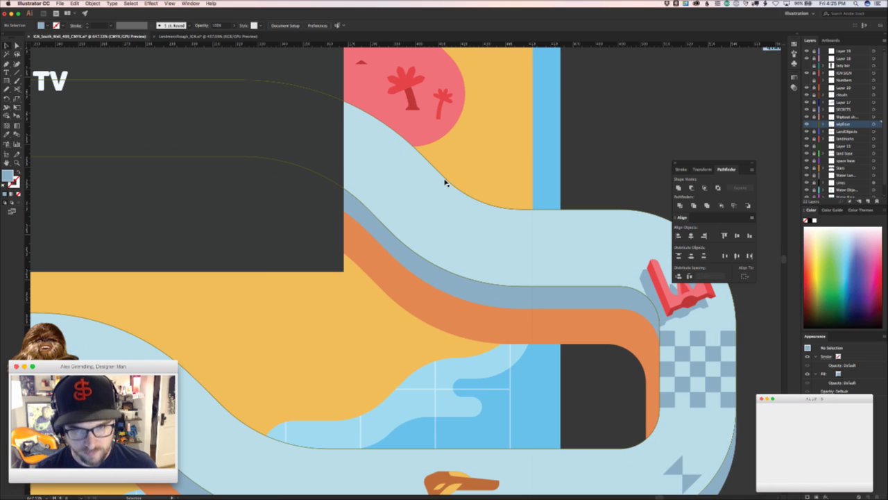
key("p")
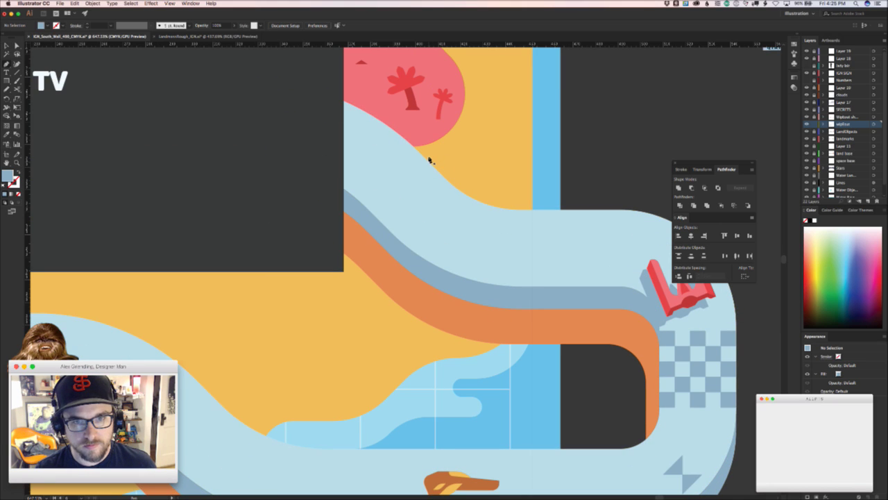
left_click(433, 156)
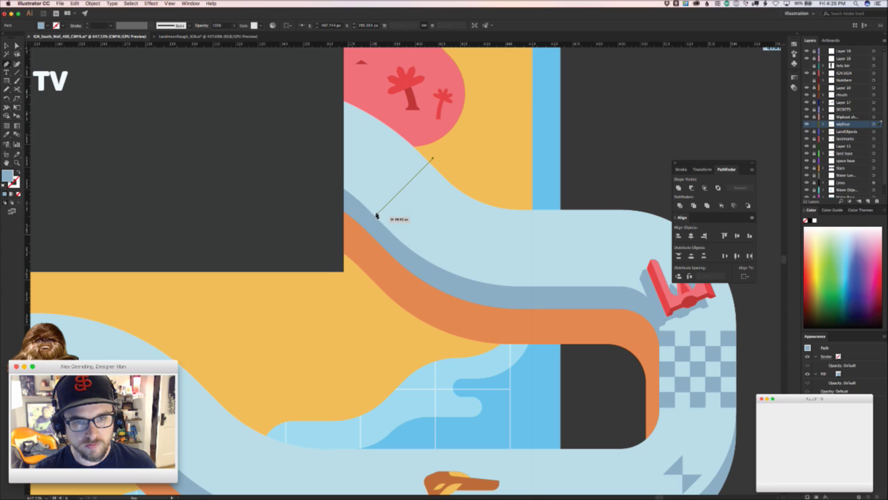
left_click_drag(376, 215, 376, 237)
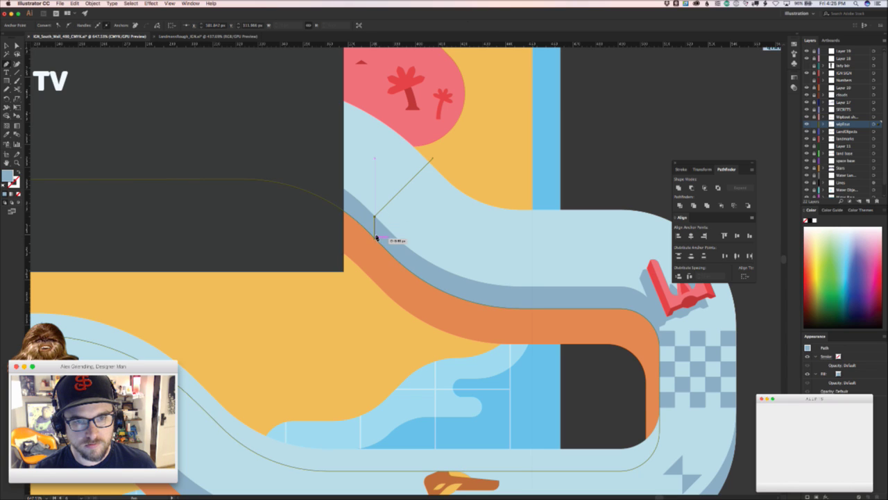
left_click(375, 238)
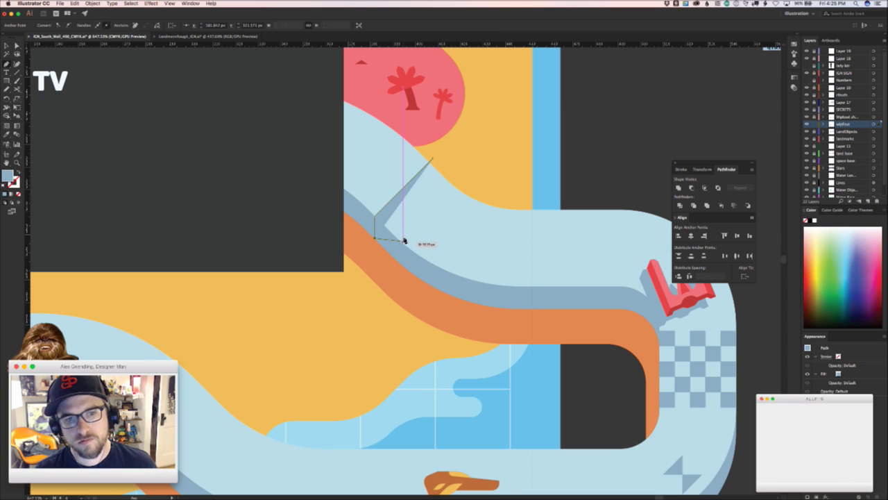
left_click_drag(408, 237, 482, 207)
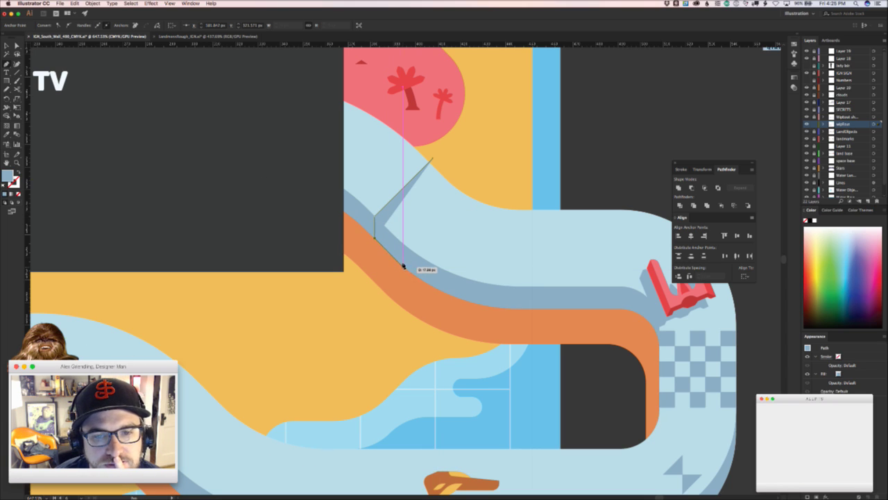
key("BackSpace")
key("BackSpace")
key("v")
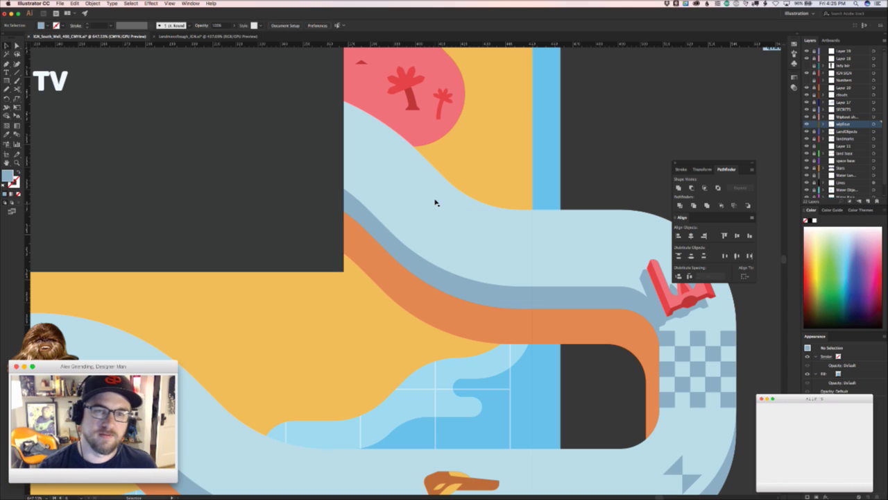
key("z")
left_click_drag(466, 250, 445, 271)
scroll(444, 271, "left", 5)
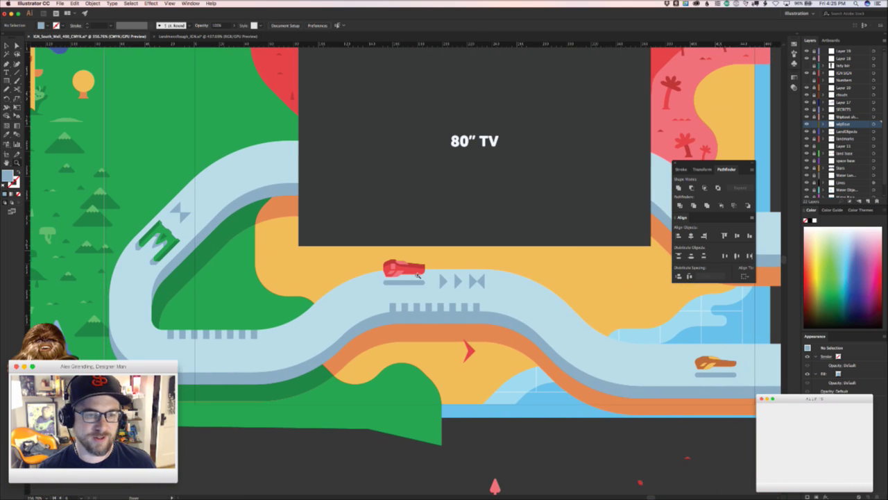
scroll(339, 290, "right", 2)
scroll(339, 290, "right", 5)
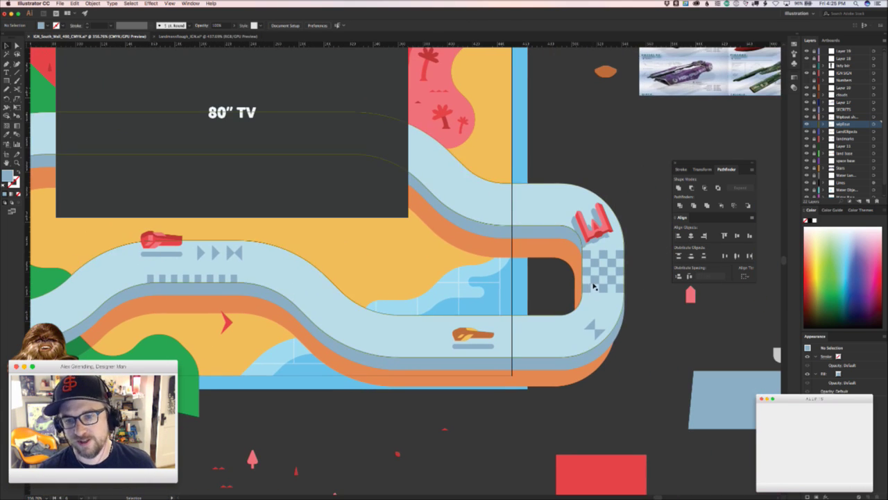
scroll(340, 306, "down", 2)
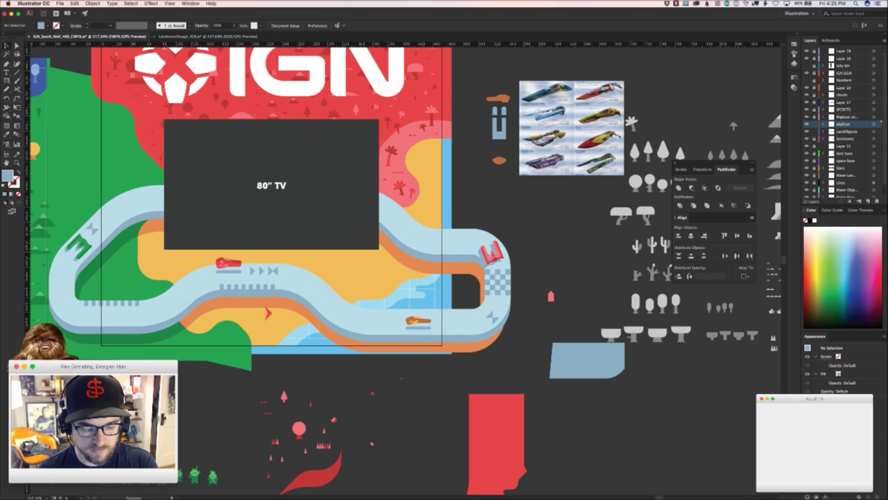
- Switch to Chrome and examine the WipEout weapon pickup image results, previewing the Sega Saturn and WipEout Pulse PSP screenshots
key("super+Tab")
scroll(510, 238, "down", 2)
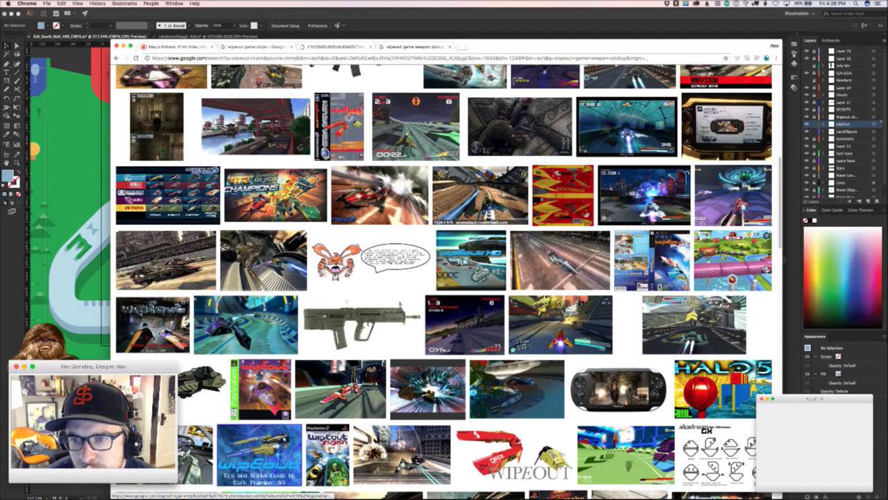
left_click(525, 197)
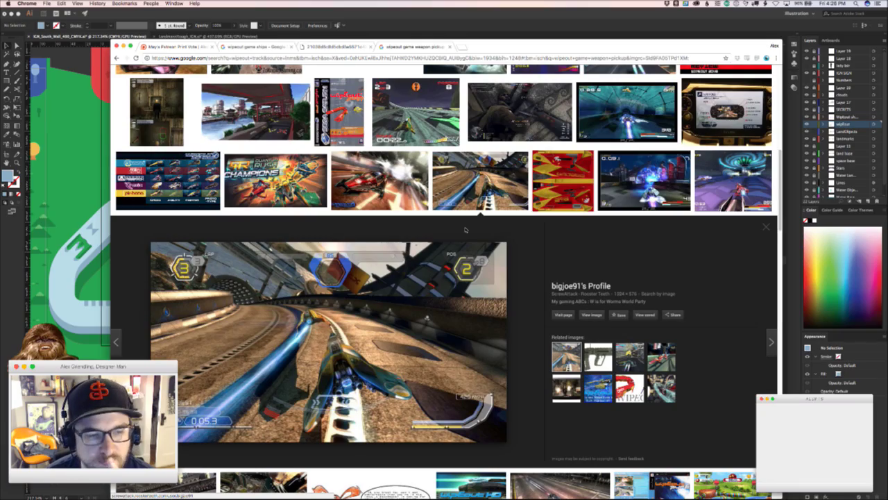
scroll(397, 260, "down", 10)
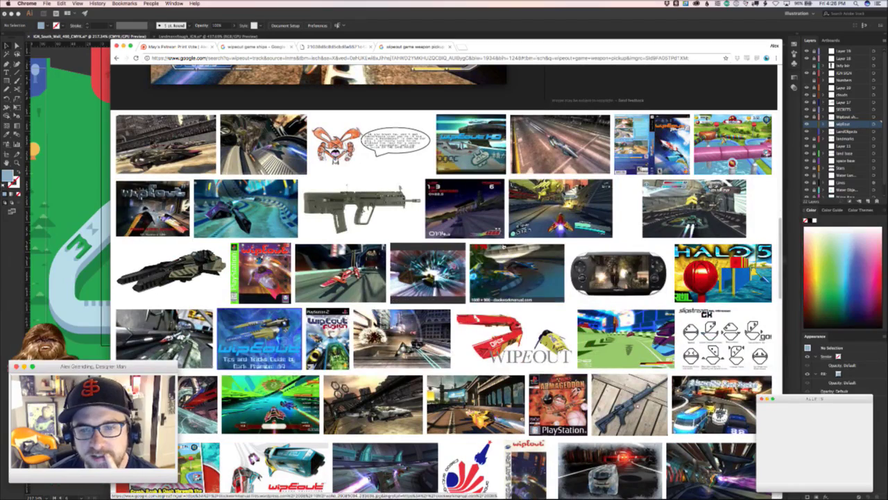
left_click(459, 217)
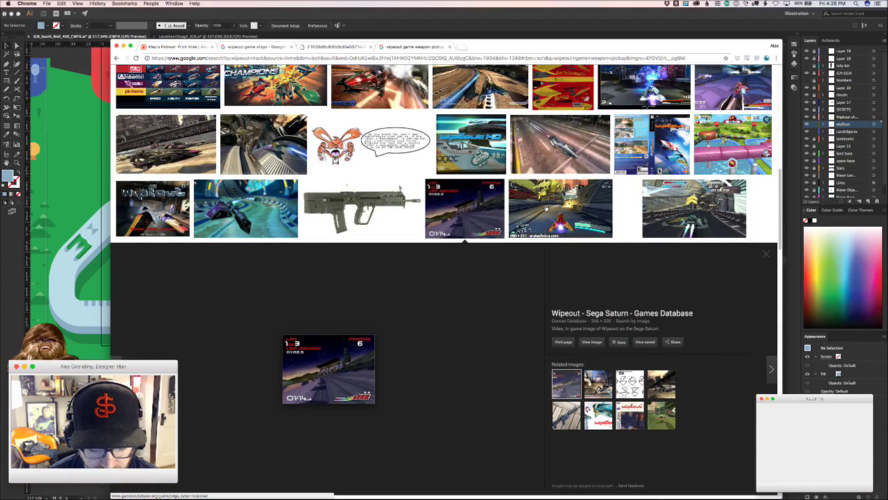
left_click(546, 208)
scroll(546, 209, "down", 5)
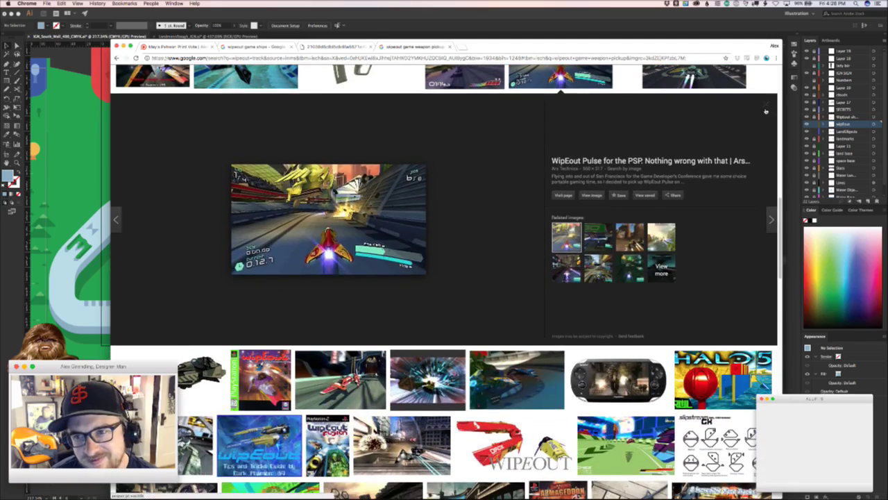
left_click(766, 105)
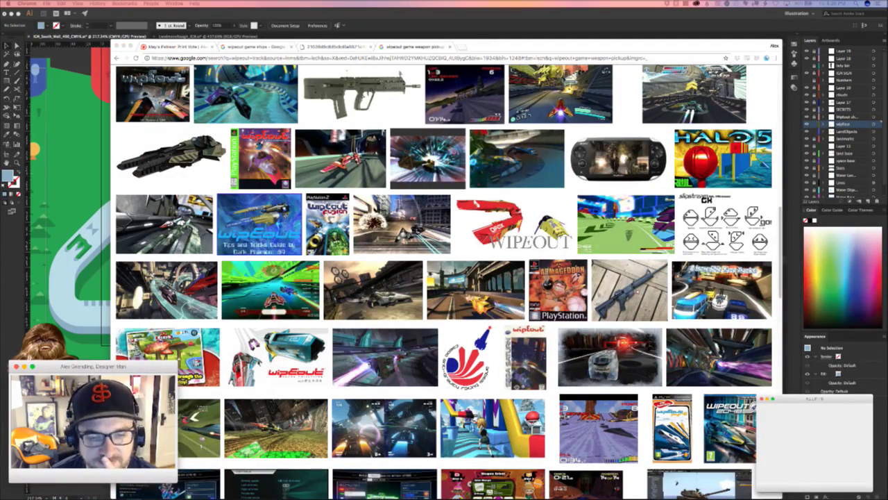
- Examine further WipEout track references, previewing the GamesRadar Pulse, Omega Collection and Porting Team screenshots
scroll(444, 278, "down", 4)
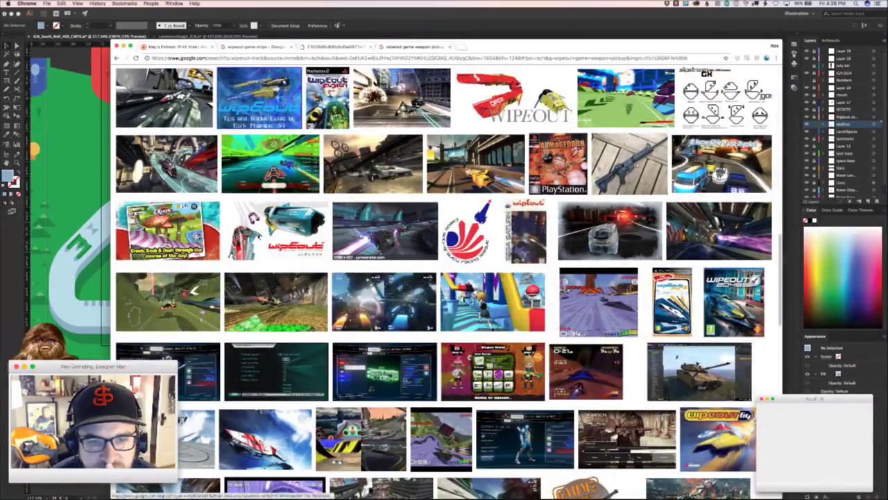
left_click(360, 236)
scroll(444, 208, "up", 2)
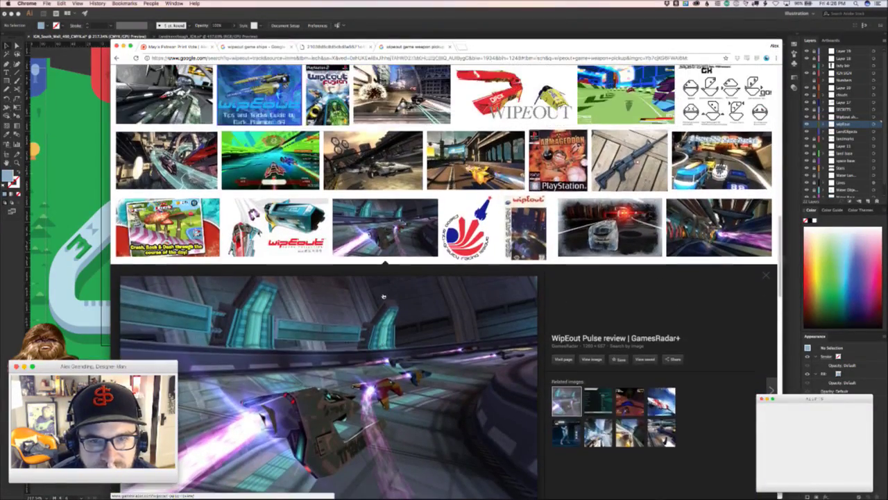
left_click(475, 161)
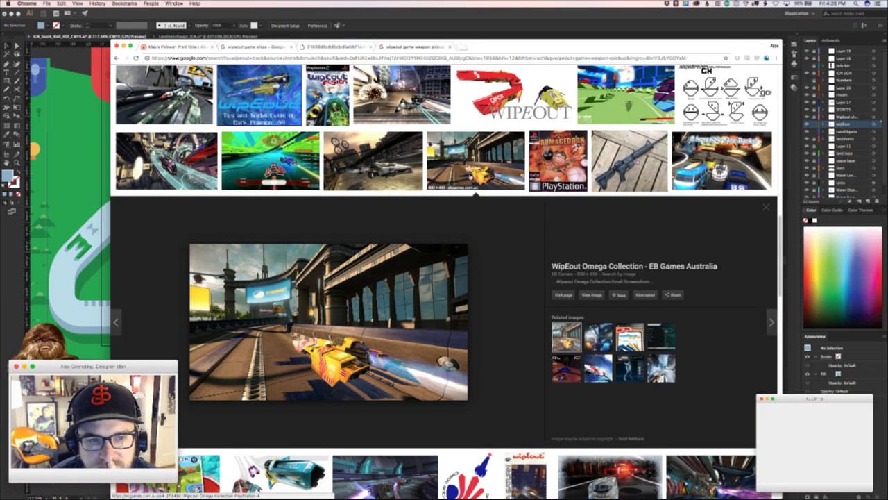
scroll(444, 278, "down", 5)
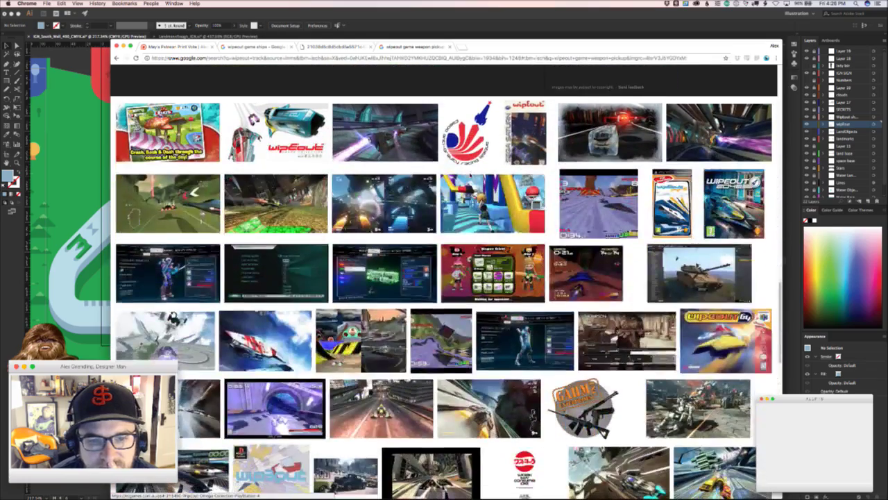
scroll(441, 312, "down", 1)
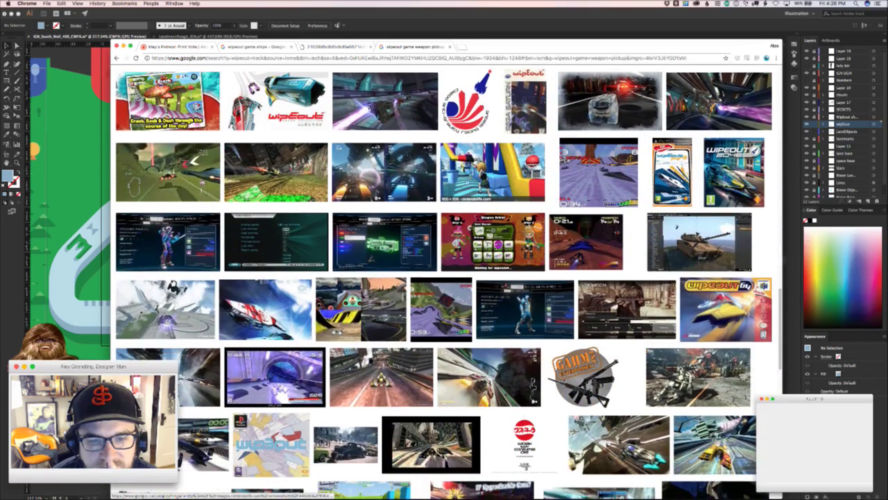
left_click(442, 312)
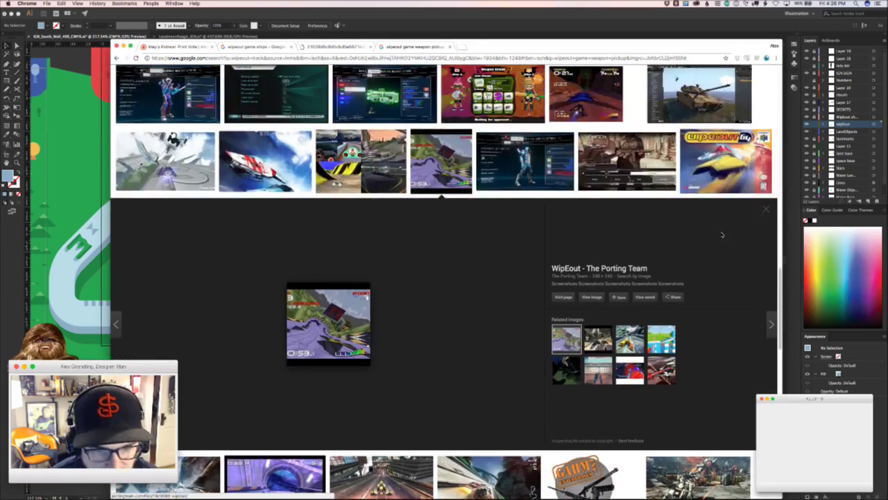
left_click(764, 210)
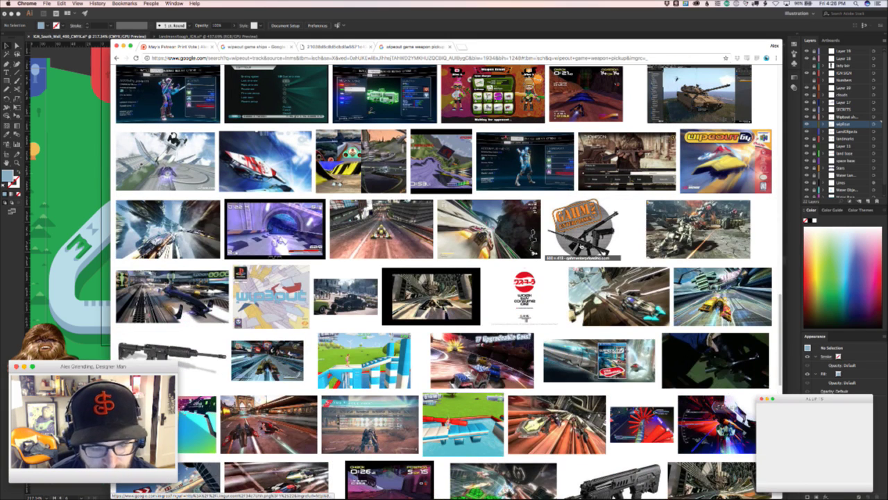
- Look further through the image results and examine the two CNET Wipeout Pure review screenshots for track details
scroll(448, 281, "down", 3)
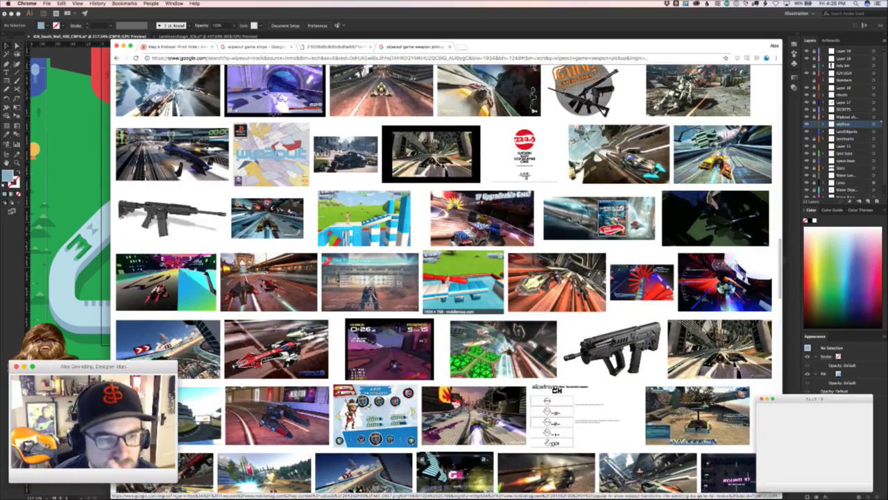
scroll(410, 279, "down", 5)
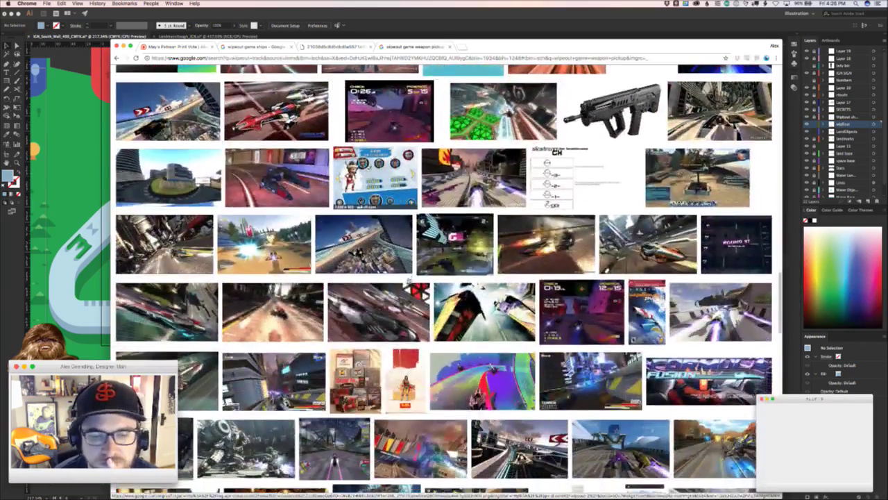
scroll(408, 280, "down", 3)
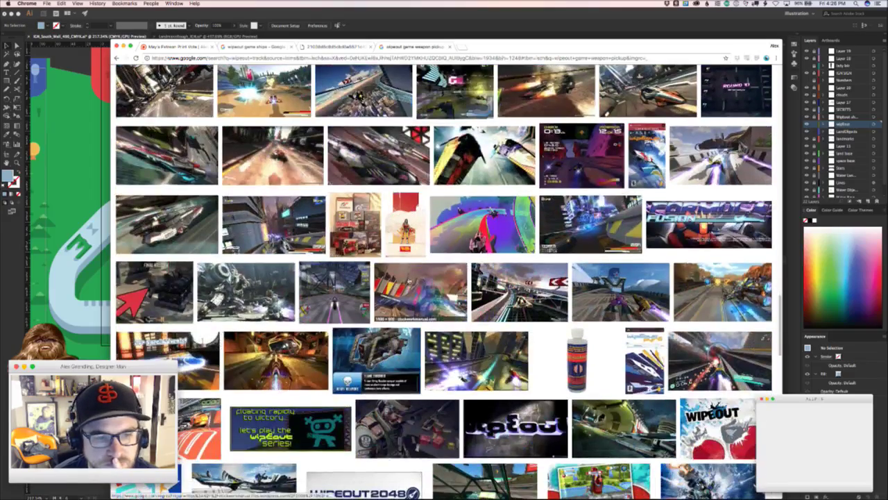
left_click(274, 223)
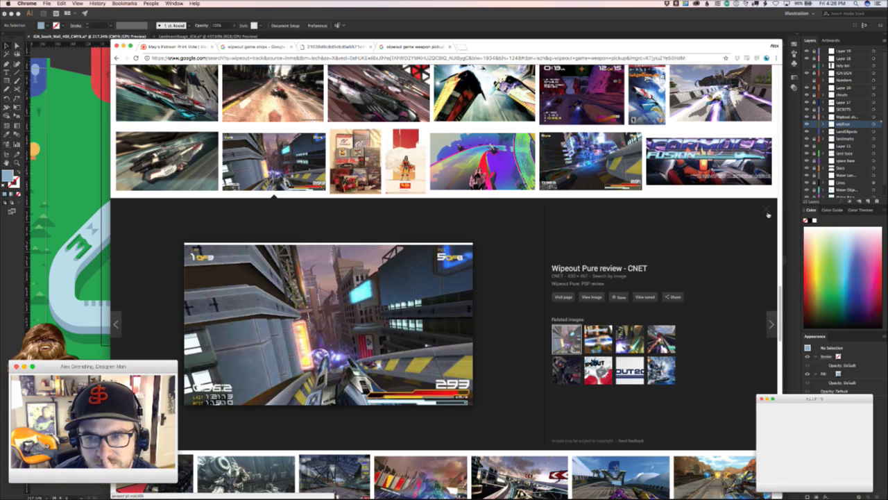
left_click(590, 166)
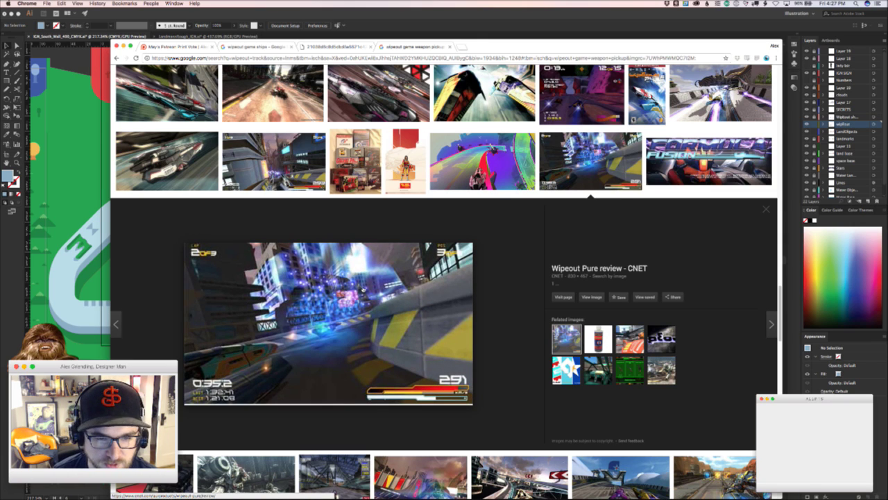
left_click(767, 211)
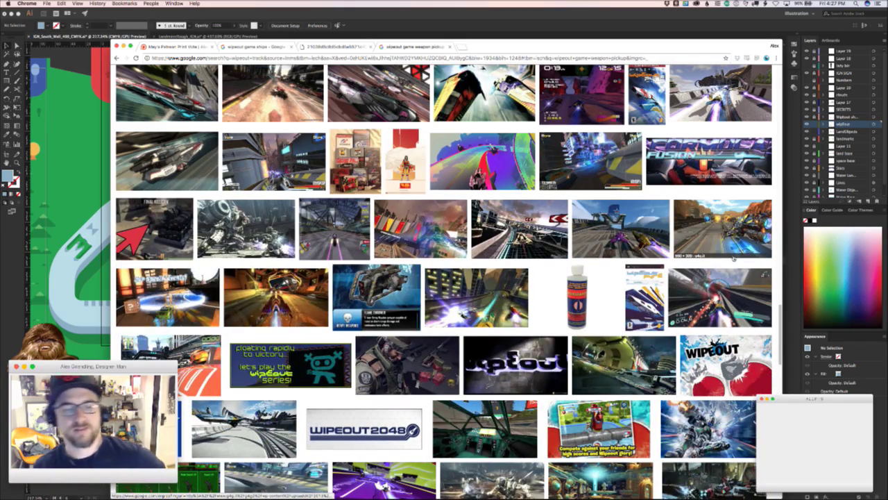
- Look further down the WipEout image results for more track and weapon pickup references
scroll(494, 343, "down", 8)
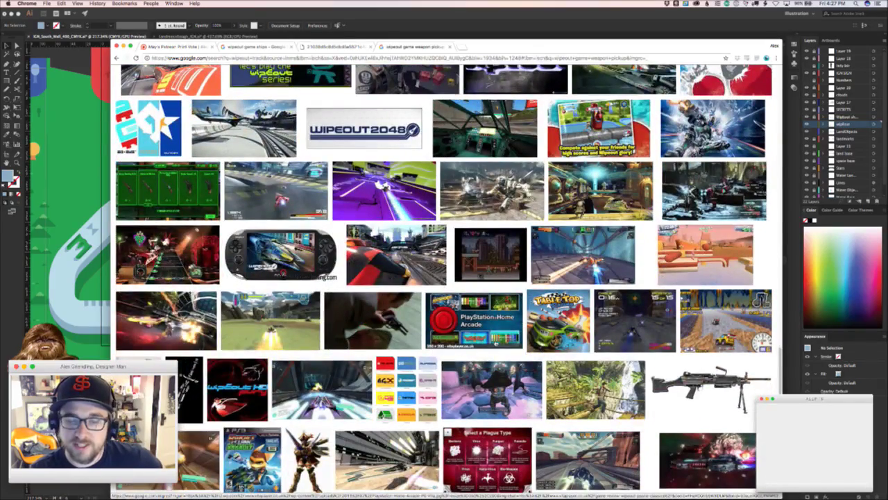
scroll(486, 319, "down", 2)
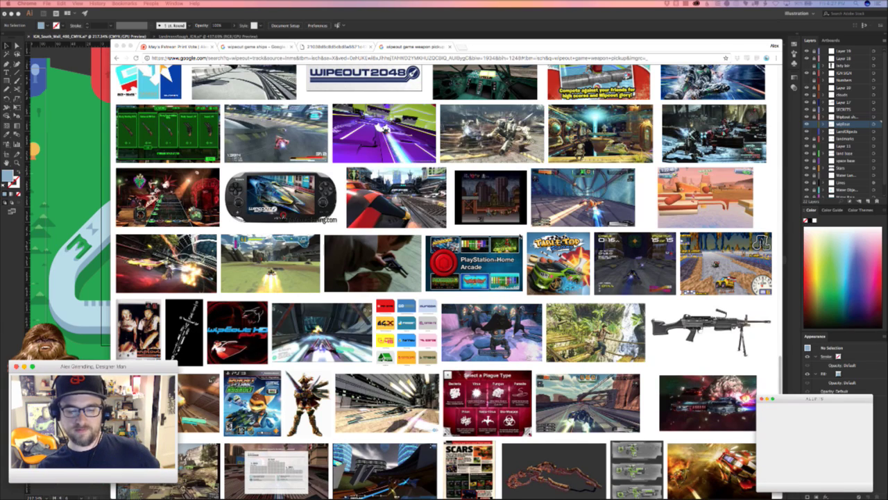
scroll(517, 166, "down", 5)
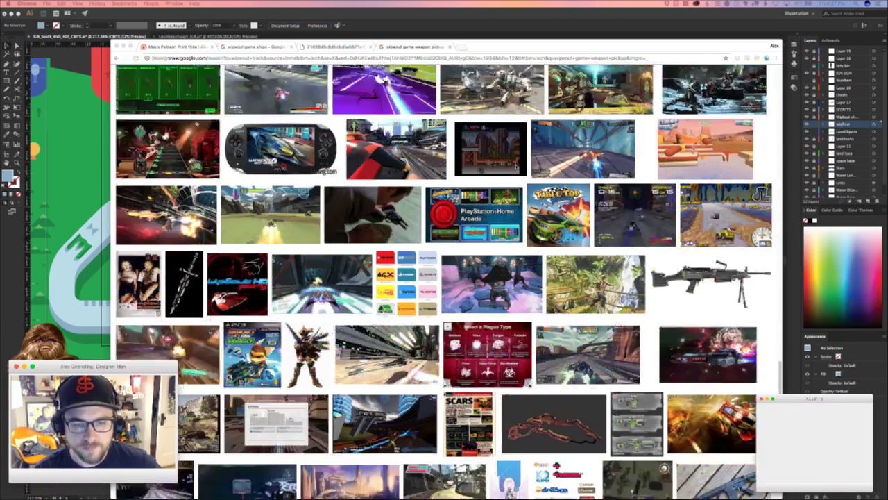
scroll(517, 167, "down", 2)
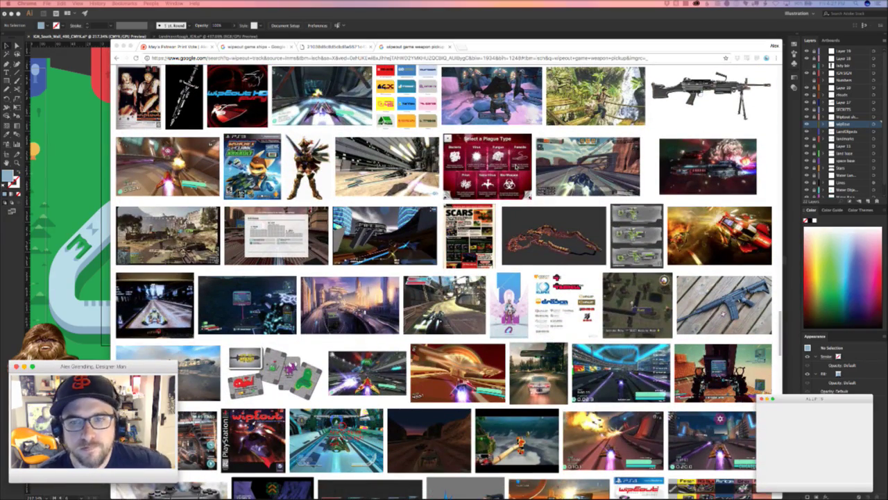
- Switch to Illustrator and try drawing a blue-grey rectangular post across the lower edge of the track's left bend, with a second rectangle stacked above it
key("super+Tab")
left_click_drag(229, 385, 415, 360)
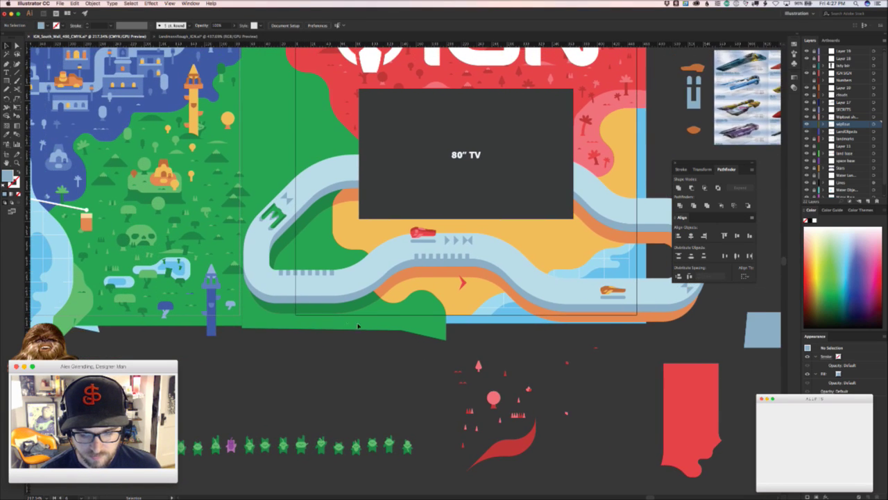
key("z")
left_click_drag(297, 320, 338, 313)
scroll(338, 313, "up", 1)
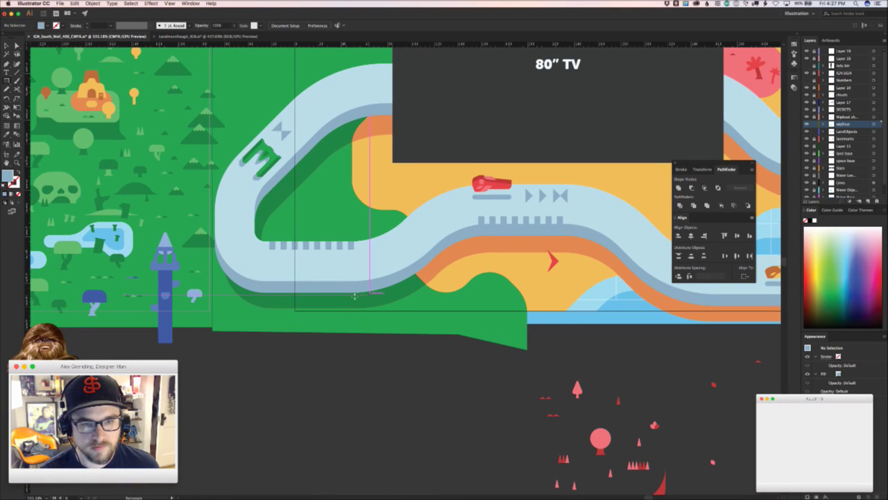
left_click_drag(406, 321, 378, 397)
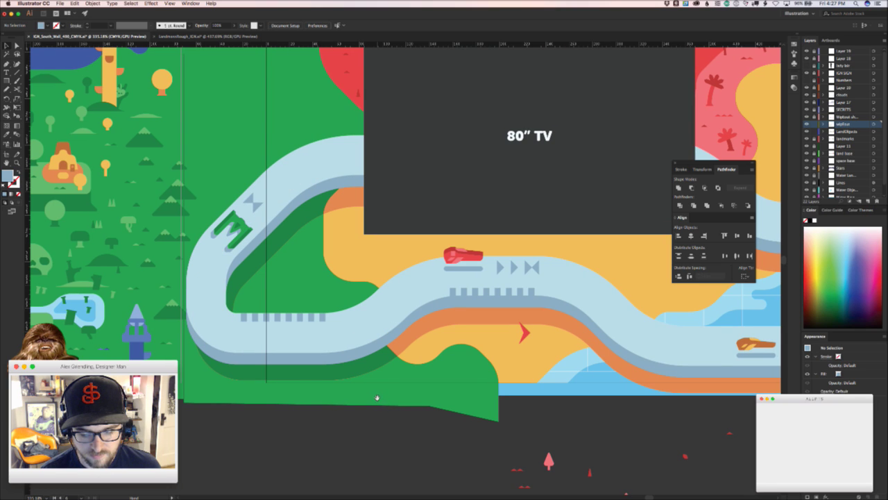
key("m")
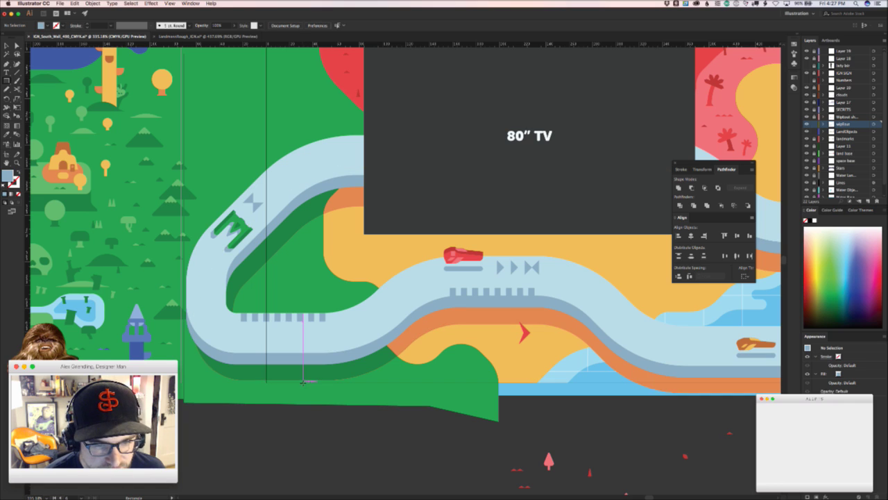
mouse_move(297, 385)
left_mouse_down()
mouse_move(323, 347)
mouse_move(315, 342)
left_mouse_up()
key("v")
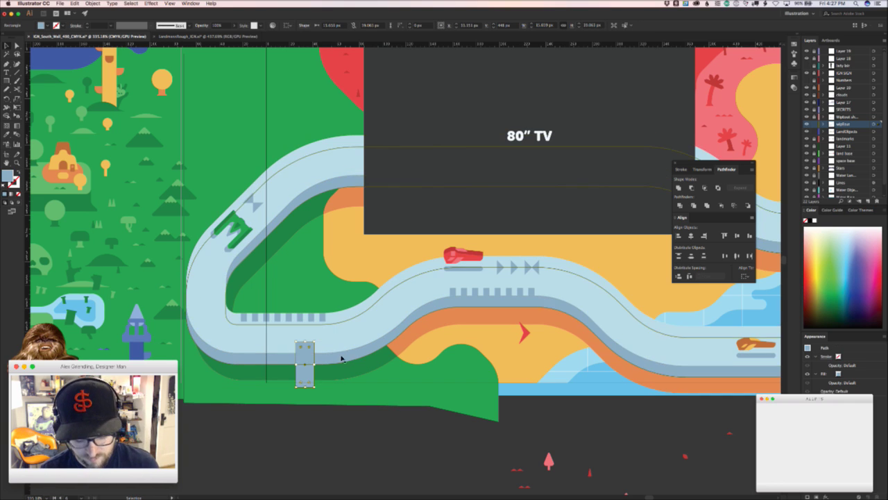
left_click(324, 399)
left_click_drag(306, 376, 386, 369)
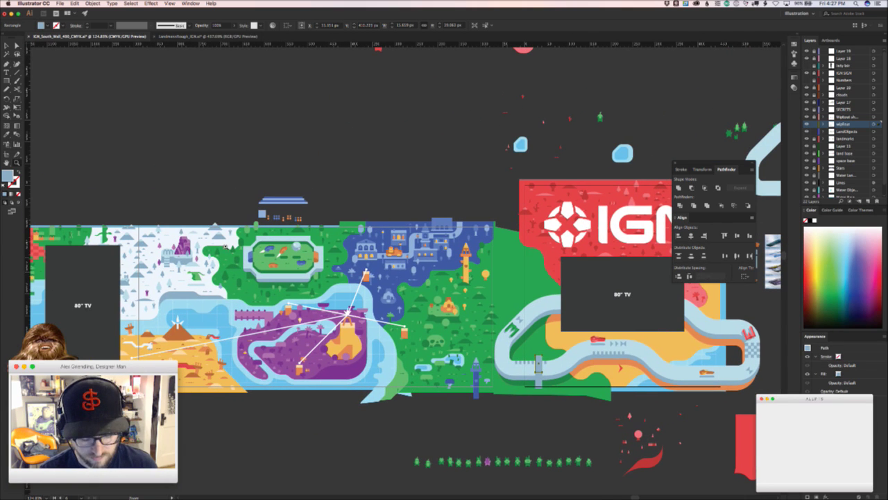
- Fill the upper rectangle of the post with the off-white sampled from the snow area
key("i")
left_click(206, 233)
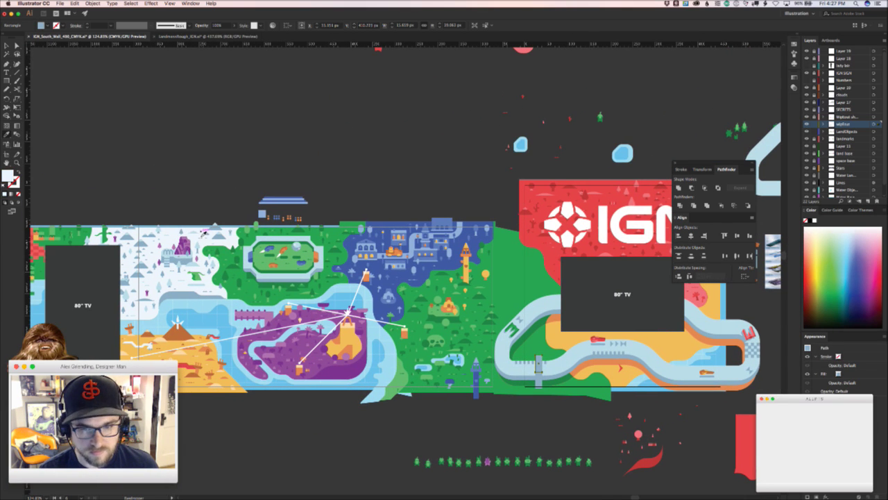
key("v")
left_click(529, 415)
left_click_drag(529, 416, 408, 399)
key("z")
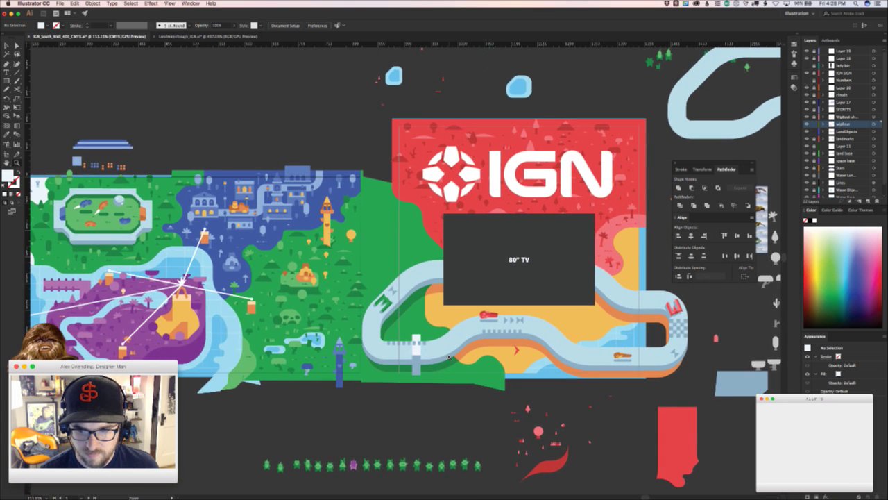
scroll(426, 359, "up", 3)
scroll(485, 346, "up", 2)
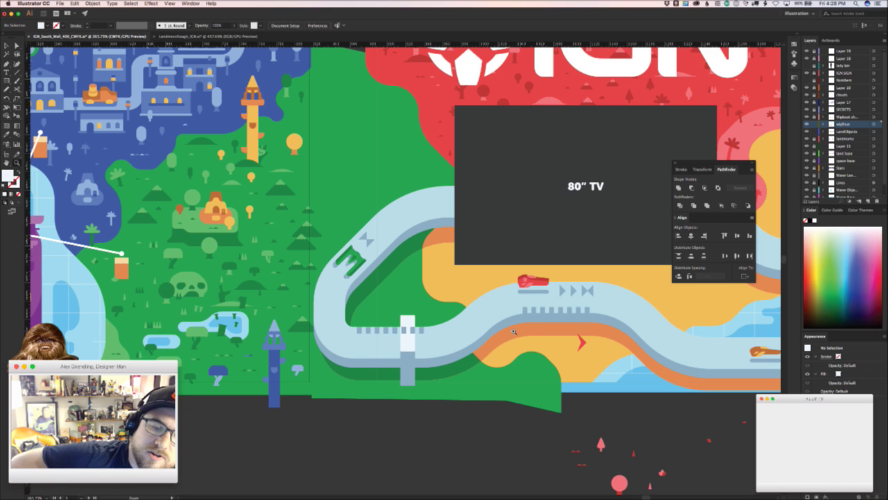
- Try to bring the off-white rectangle forward by cutting it and pasting it in front, then undo the last change
left_click(407, 339)
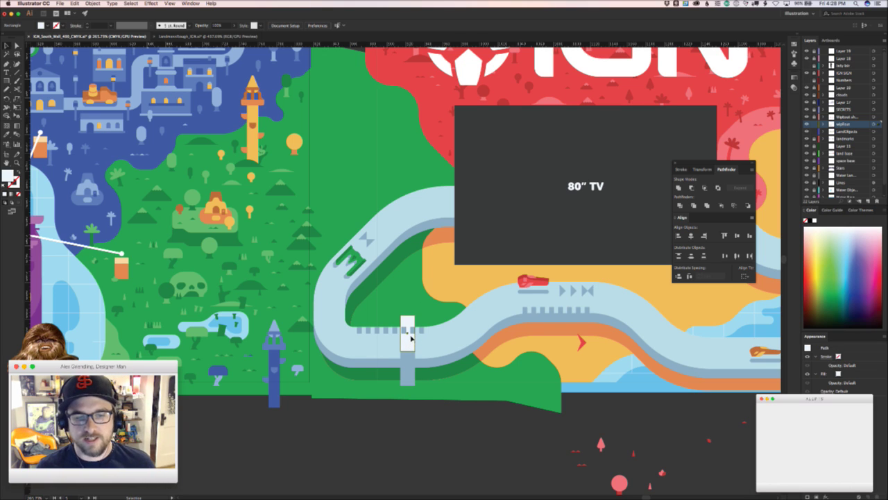
key("super+x")
key("super+f")
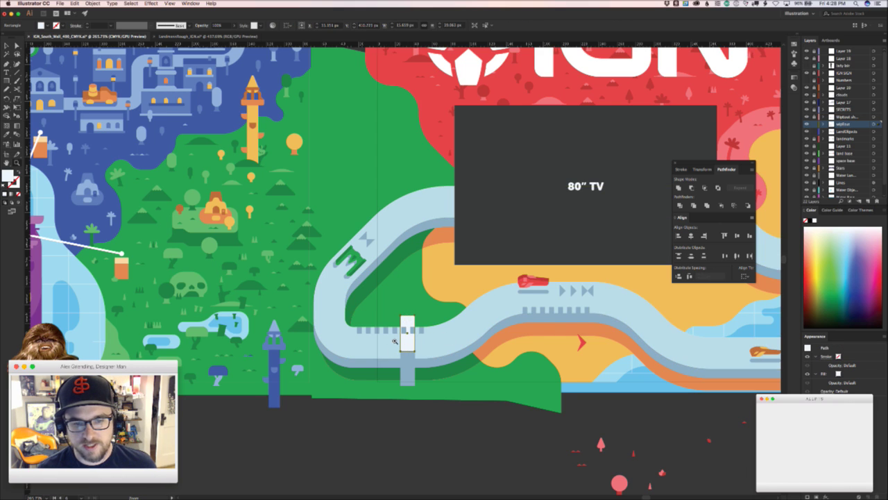
left_click_drag(400, 342, 459, 309)
key("Delete")
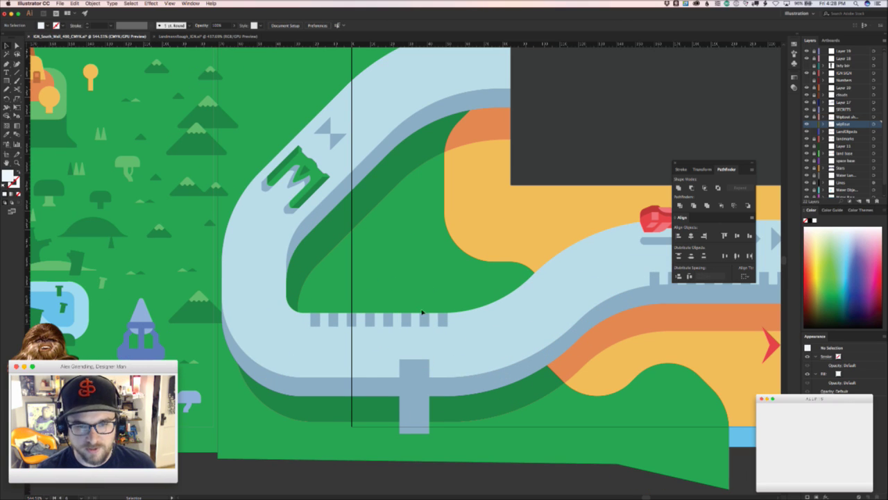
left_click(418, 331)
key("super+f")
key("super+z")
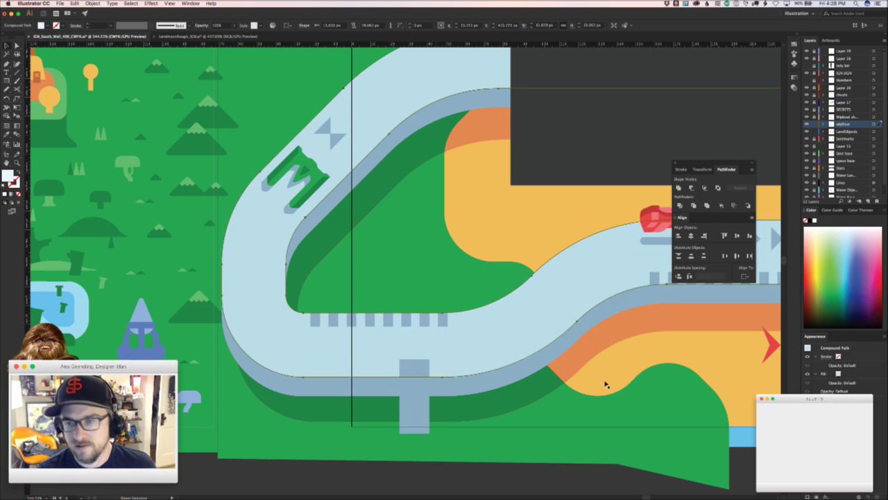
- Cut both post rectangles and paste them in place on the WipEout layer directly above the locked one
left_click(418, 419)
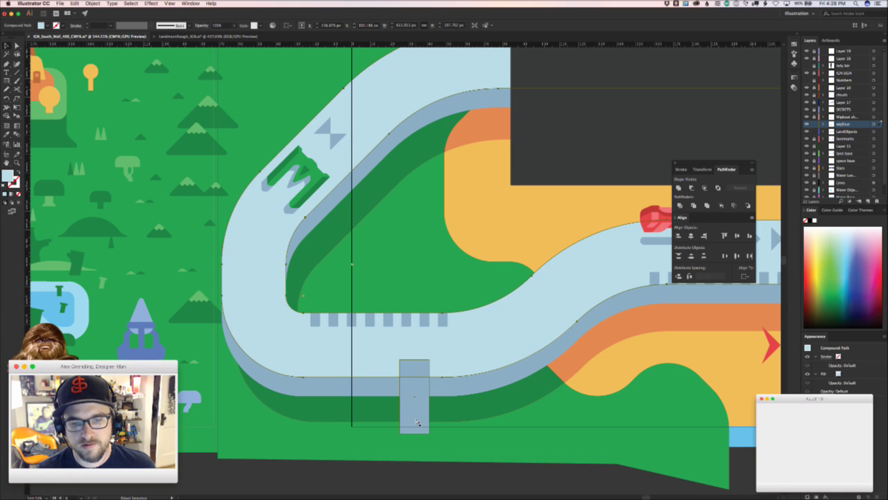
key("super+z")
left_click(422, 422, "shift")
key("super+x")
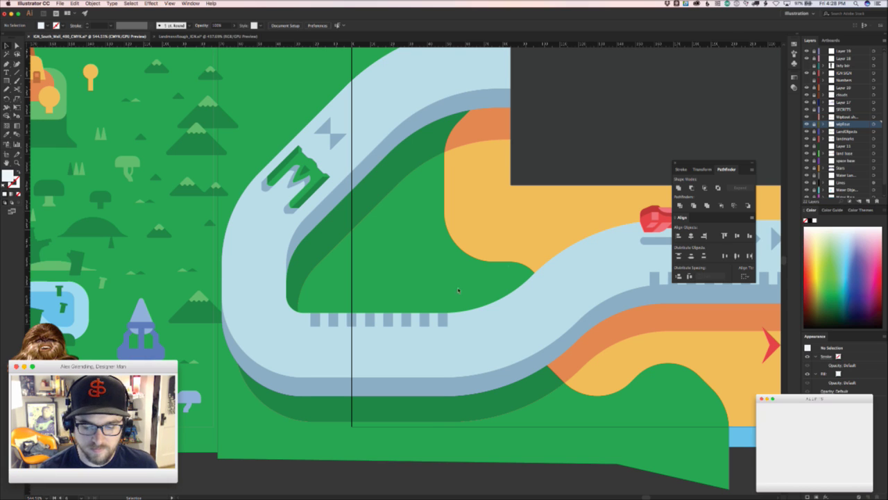
key("super+f")
left_click(478, 268)
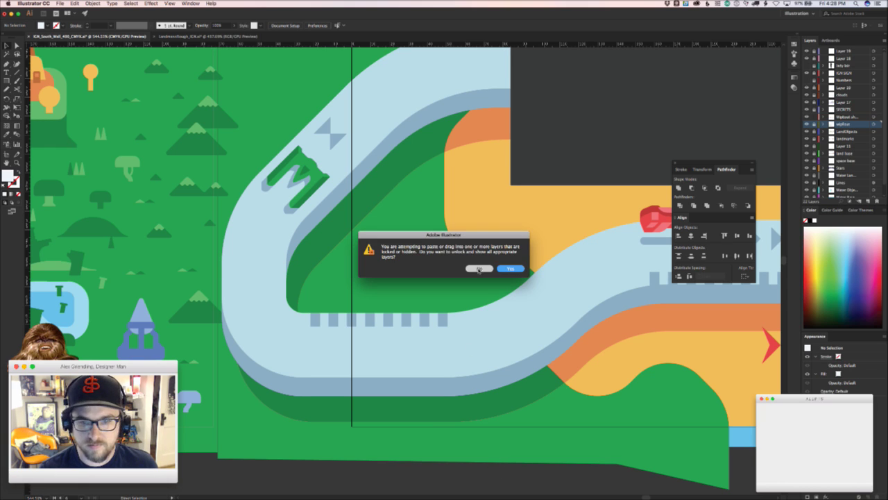
left_click(865, 117)
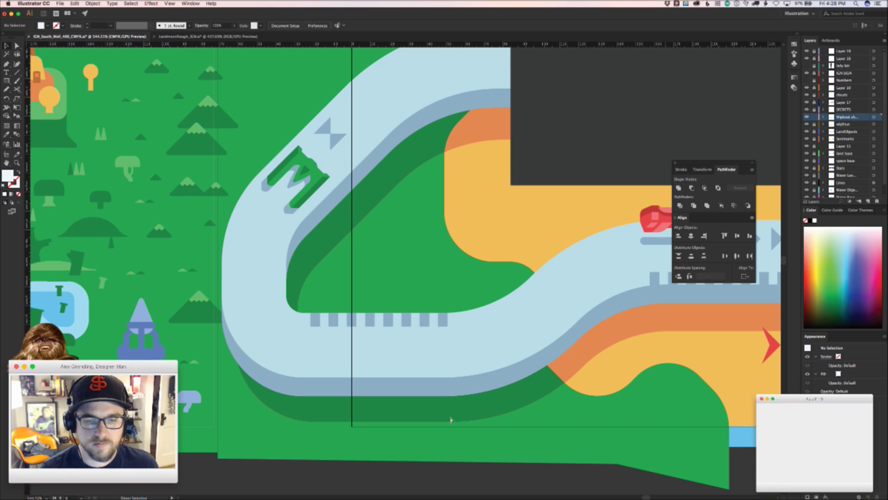
key("super+f")
left_click(466, 461)
- Delete the off-white and blue-grey rectangles of the post from the track
key("z")
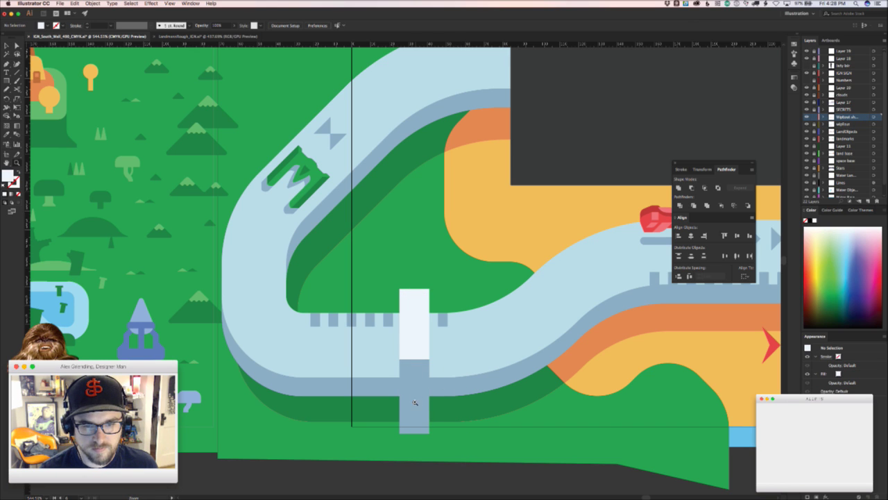
left_click_drag(446, 408, 423, 368)
key("v")
left_click(426, 362)
key("Delete")
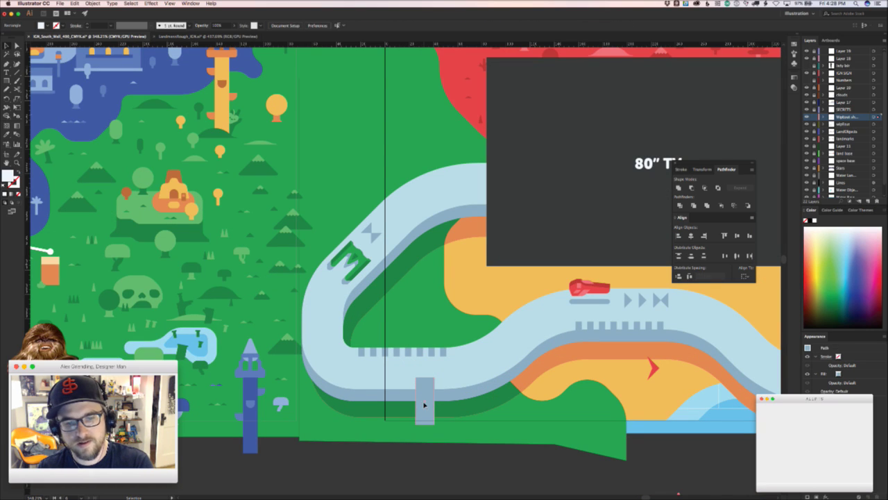
left_click(425, 408)
key("Delete")
- Copy two arrow markings from beside the red ship to the rising bend, rotate them along the track and move one toward the inner edge
scroll(427, 408, "right", 5)
scroll(427, 408, "down", 2)
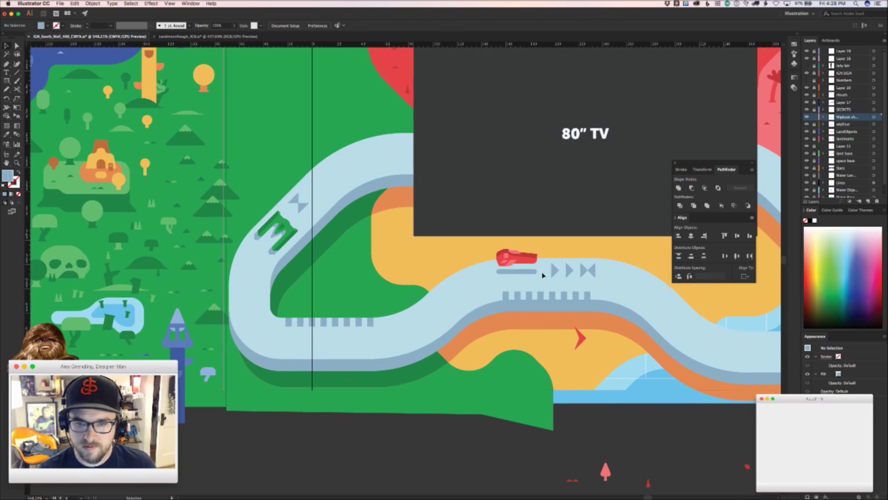
left_click(559, 270)
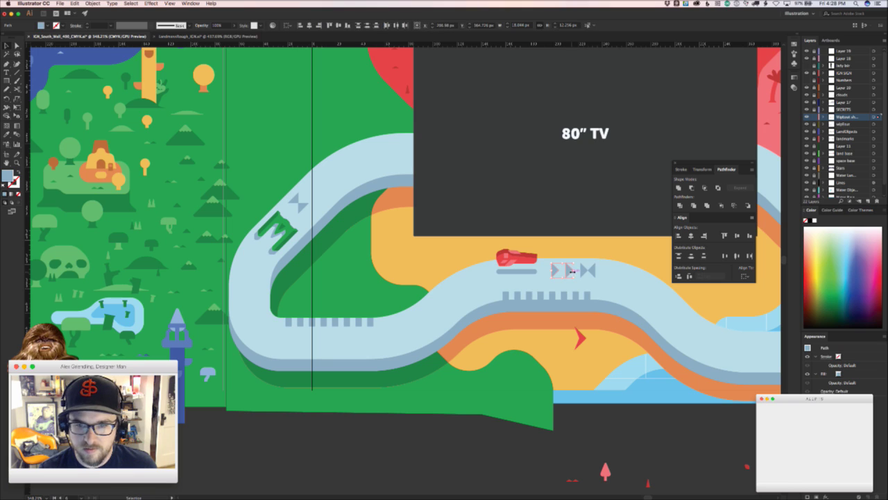
left_click_drag(567, 269, 419, 323)
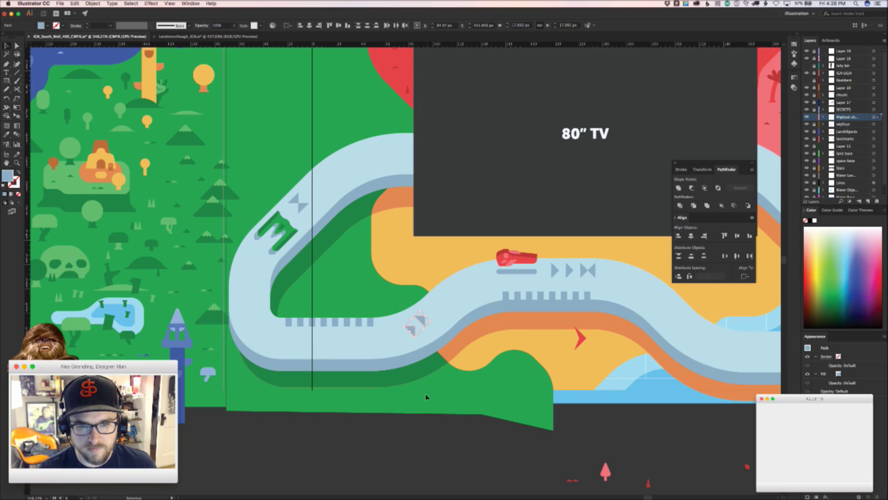
left_click(434, 375)
left_click_drag(425, 318, 435, 312)
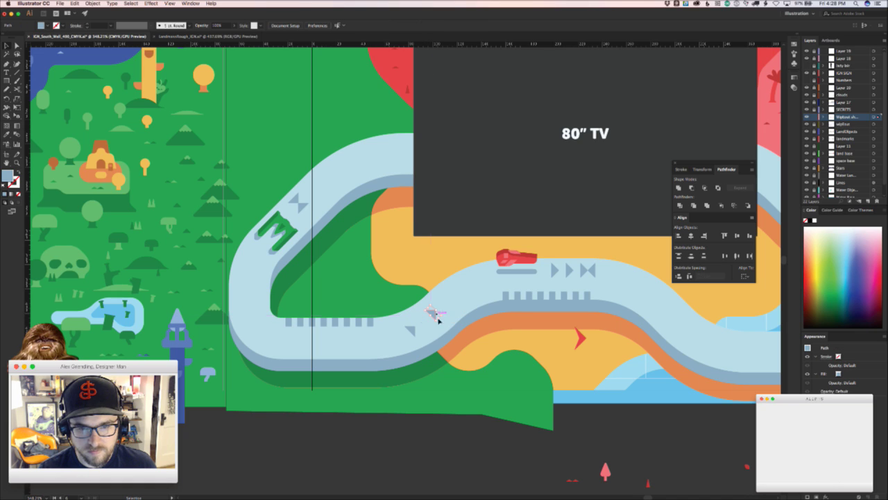
- Move the other copied arrow to the straight below the left row of dashes and rotate it to point right
left_click(426, 428)
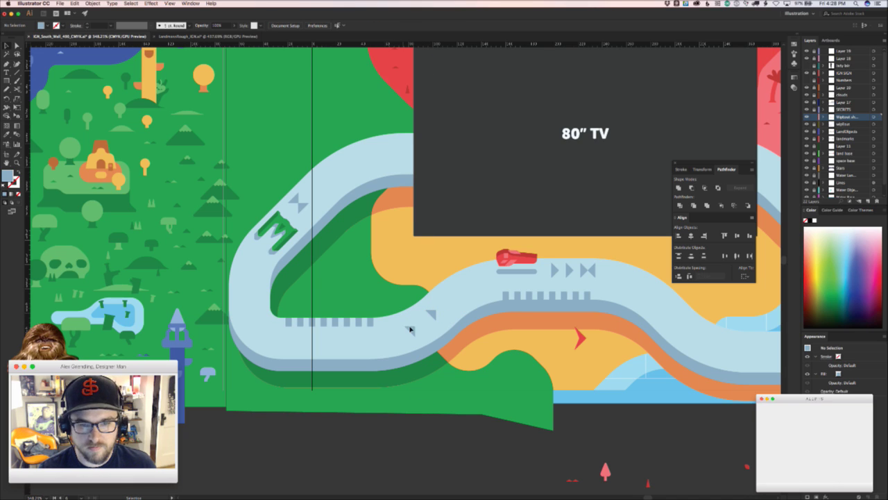
left_click_drag(411, 327, 349, 333)
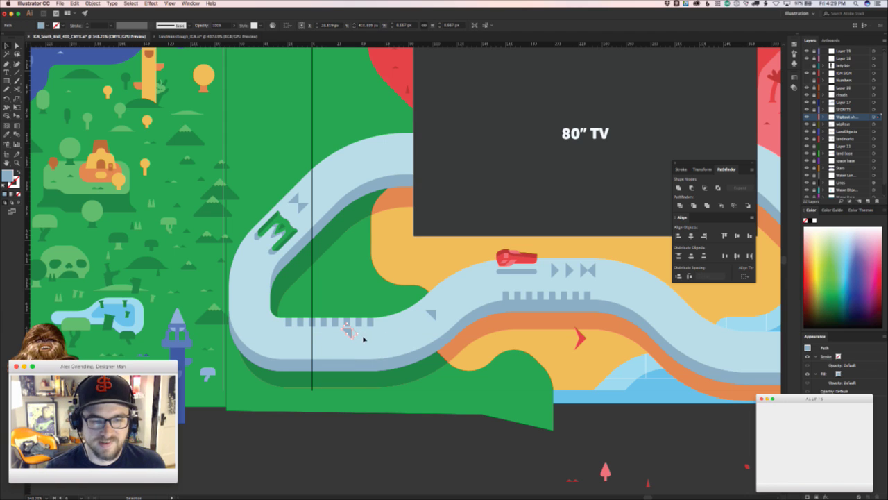
left_click_drag(355, 337, 294, 343)
left_click(336, 381)
- Copy the bow-tie marking from the track's far right bend to the straight left of the orange ship, turned upright like an hourglass
scroll(287, 399, "down", 3)
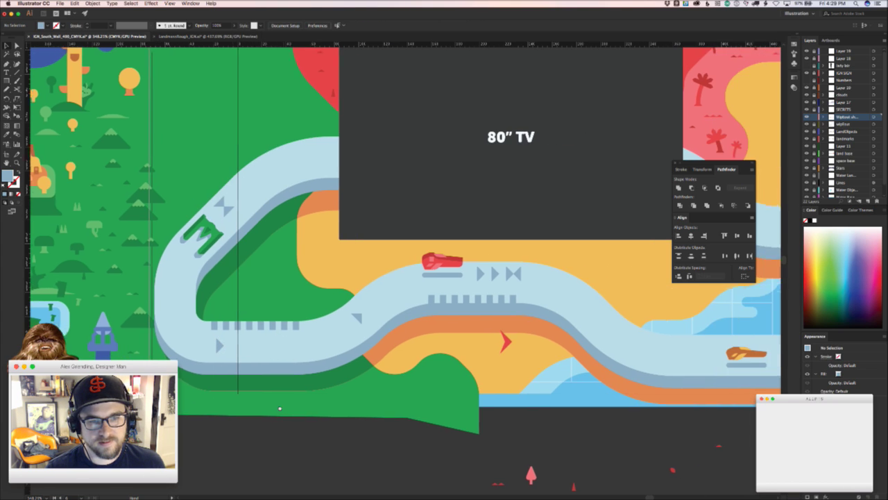
left_click_drag(327, 413, 208, 421)
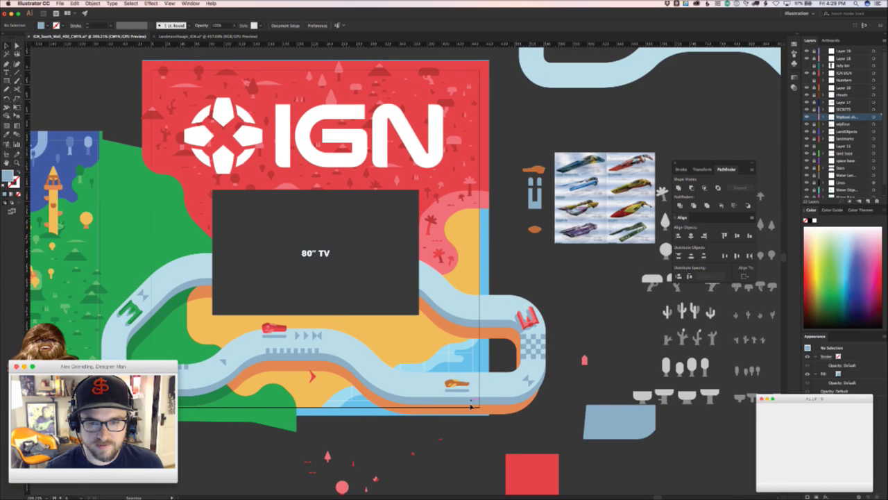
left_click_drag(472, 406, 489, 411)
scroll(490, 411, "up", 1)
left_click(548, 364)
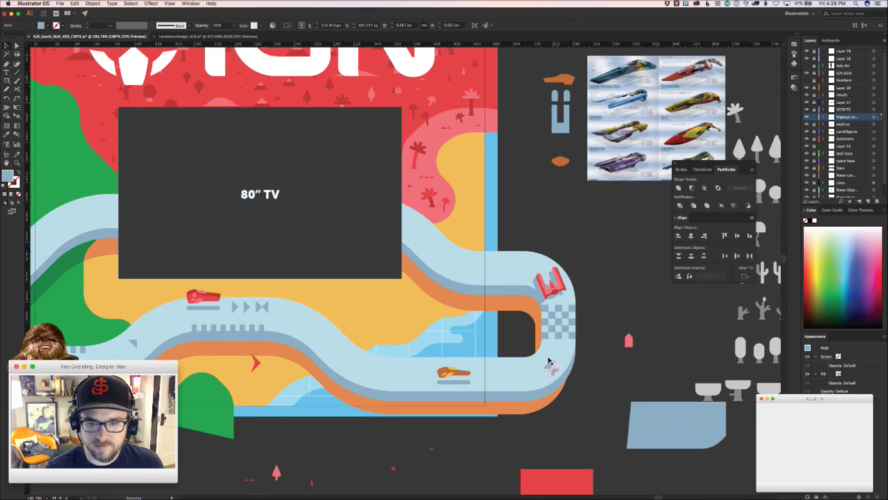
left_click_drag(548, 364, 399, 378)
key("z")
left_click_drag(382, 416, 417, 416)
key("v")
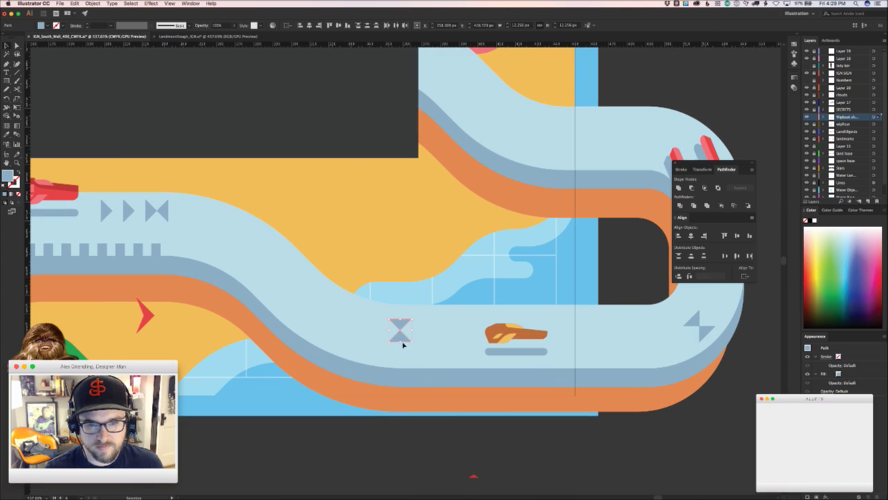
- Shift the hourglass marking toward the track's outer edge and place a second one staggered between it and the orange ship
left_click_drag(400, 336, 415, 351)
left_click(458, 433)
key("z")
left_click_drag(460, 436, 387, 410)
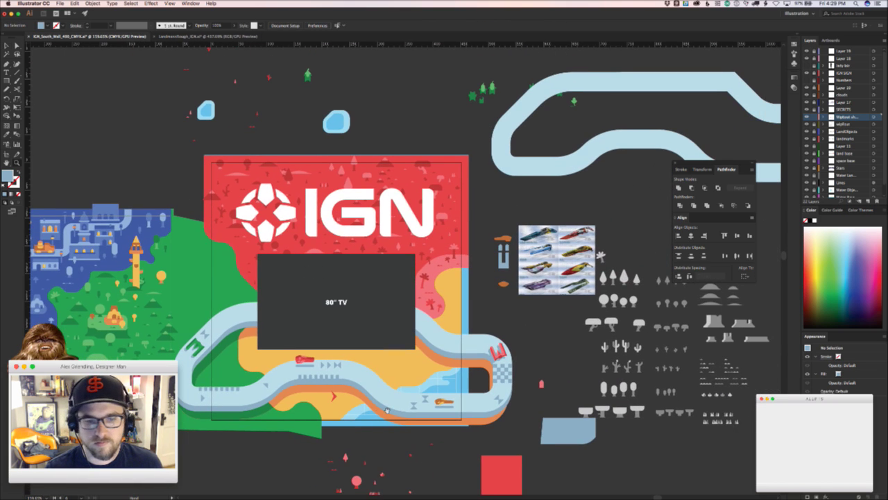
scroll(446, 348, "up", 3)
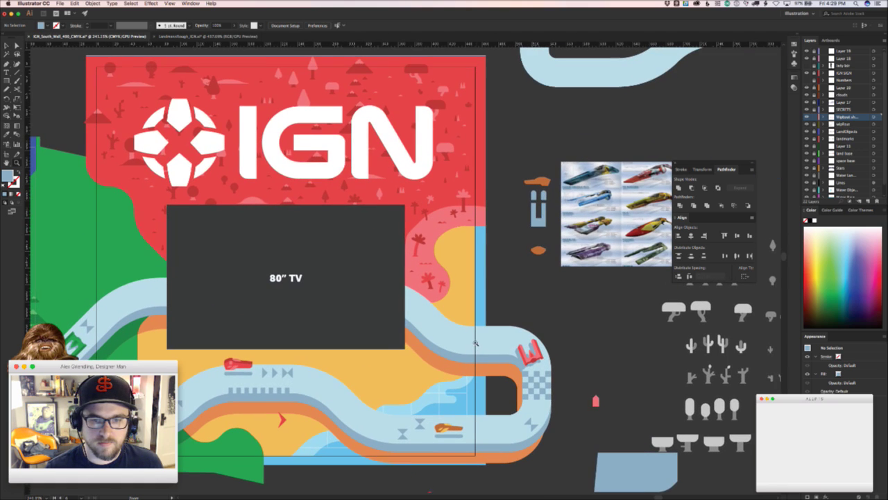
- Make the LandObjects layer active and toggle its visibility to check which artwork it holds
key("v")
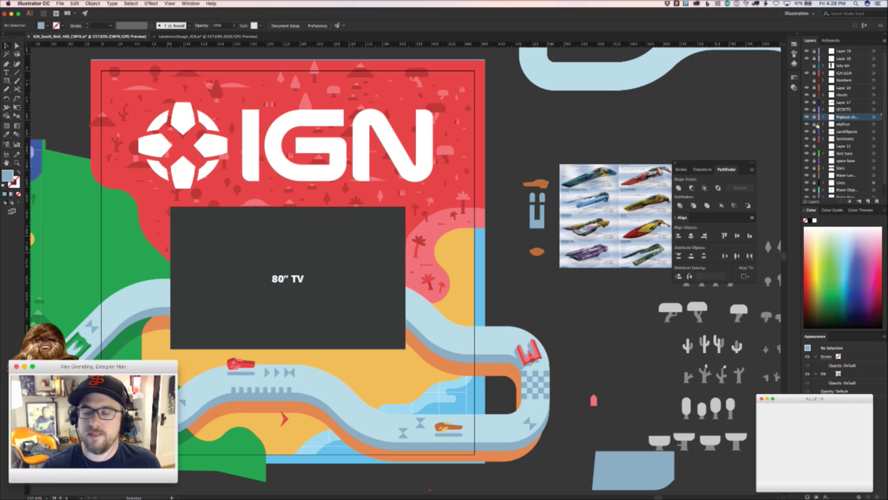
left_click(858, 161)
left_click(858, 131)
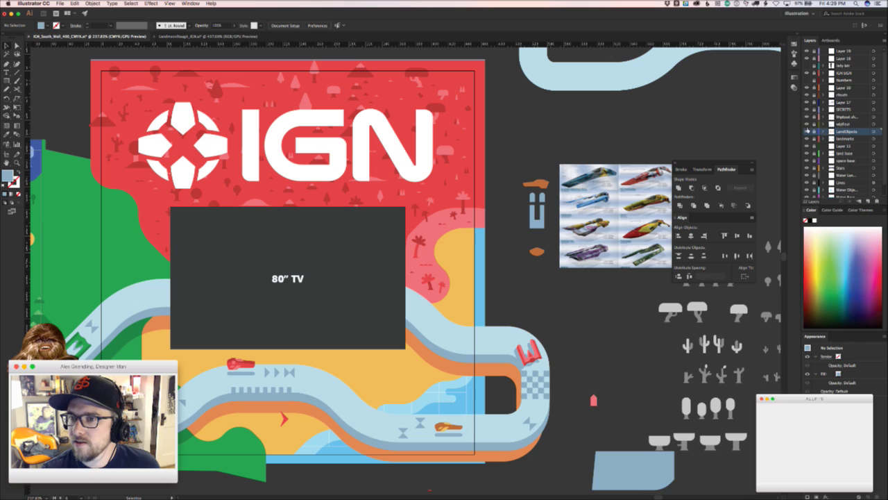
left_click(806, 131)
left_click(807, 131)
- Select the trees and ground marks in the desert between the purple tower and the green forest, leaving out the building
left_click_drag(159, 302, 845, 335)
left_click_drag(164, 354, 617, 294)
scroll(544, 354, "right", 15)
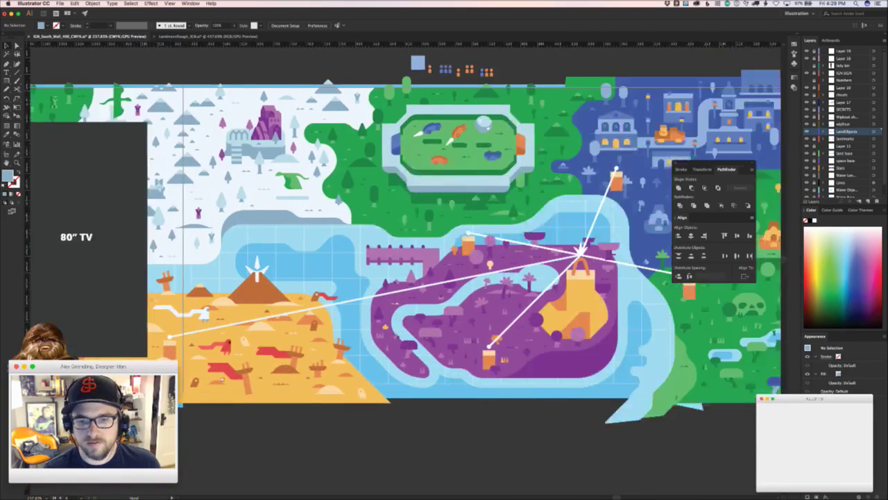
scroll(347, 353, "down", 2)
scroll(347, 353, "left", 20)
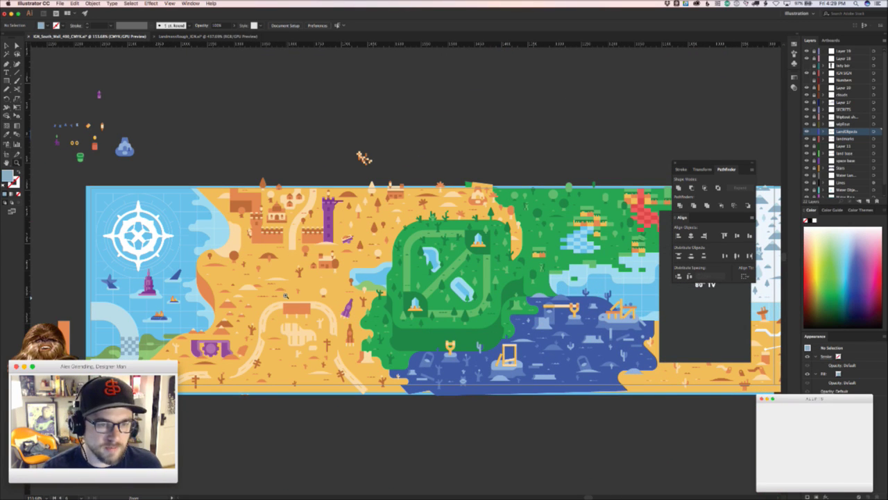
scroll(219, 369, "left", 4)
scroll(416, 292, "up", 5)
scroll(417, 292, "right", 5)
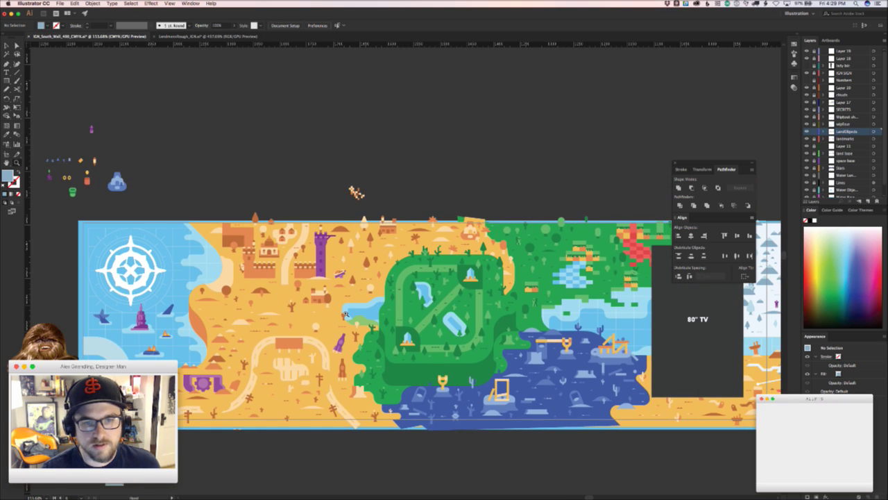
scroll(354, 264, "up", 3)
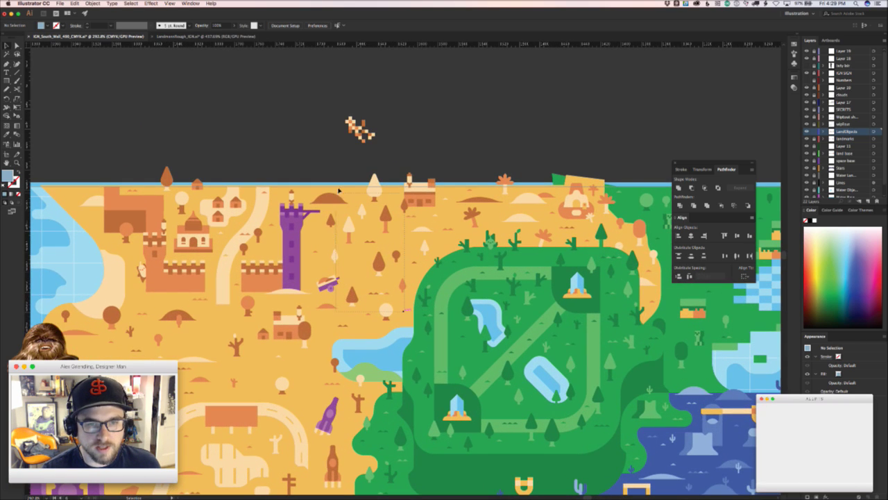
left_click_drag(344, 179, 413, 321)
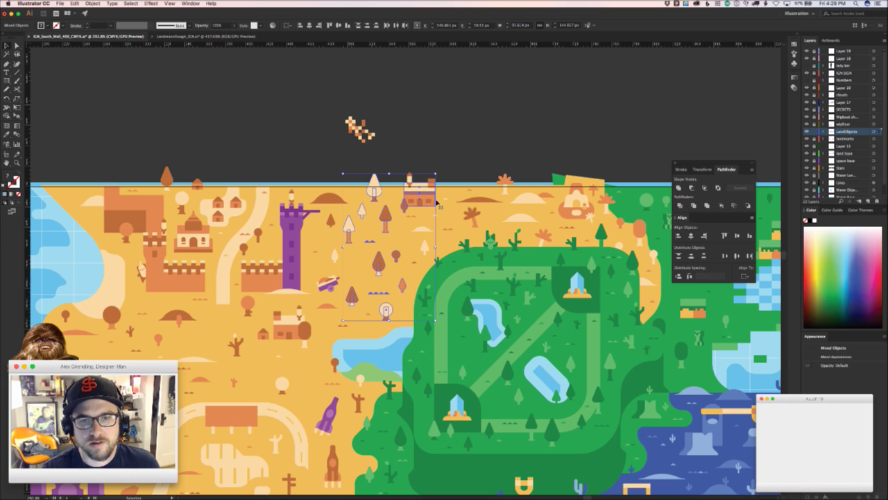
left_click(431, 199, "shift")
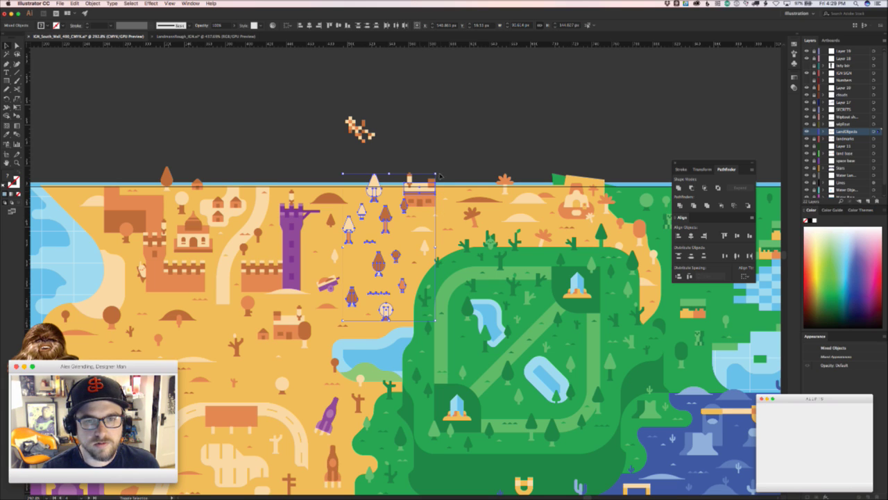
left_click_drag(401, 204, 412, 204)
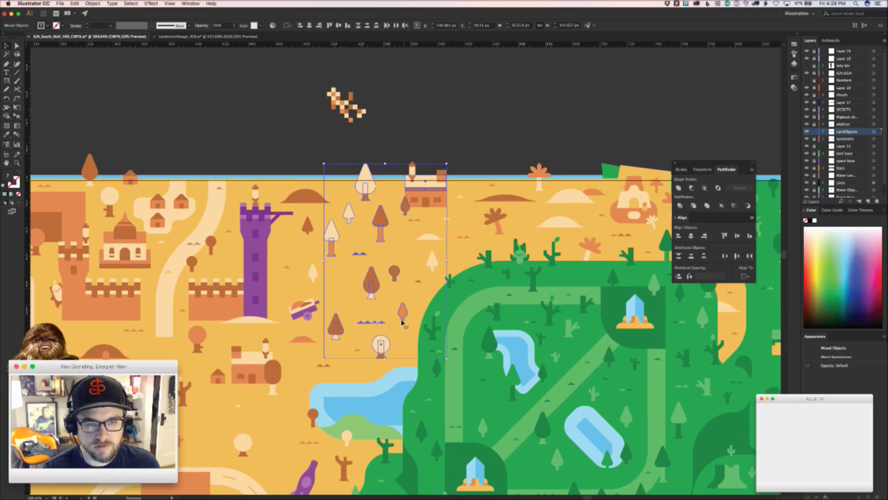
left_click(400, 355)
- Add the brown mound beside the purple tower and the small pale tree above the cart to the selection
left_click_drag(338, 267, 335, 198)
left_click_drag(305, 160, 311, 184)
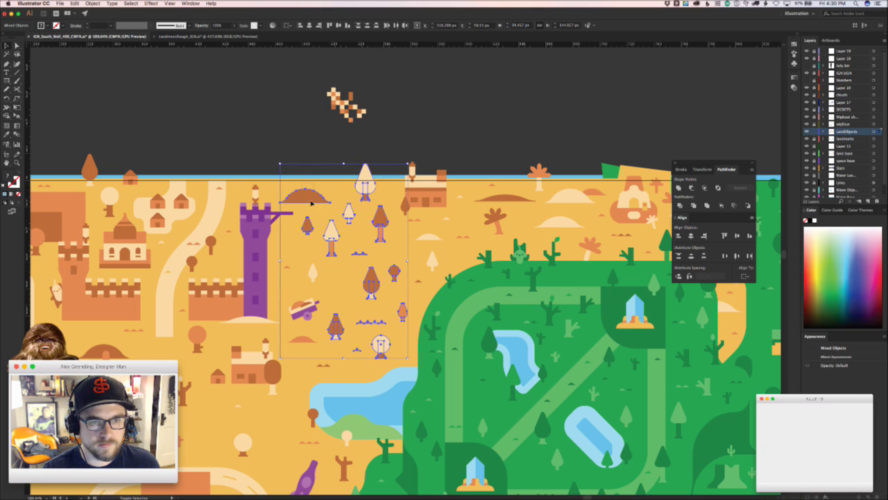
left_click(310, 202, "shift")
left_click_drag(327, 275, 301, 281)
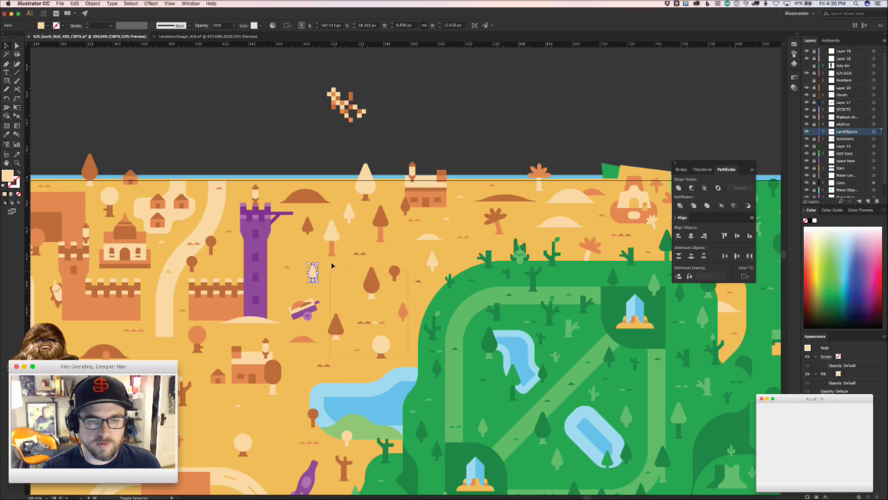
left_click_drag(331, 266, 331, 265)
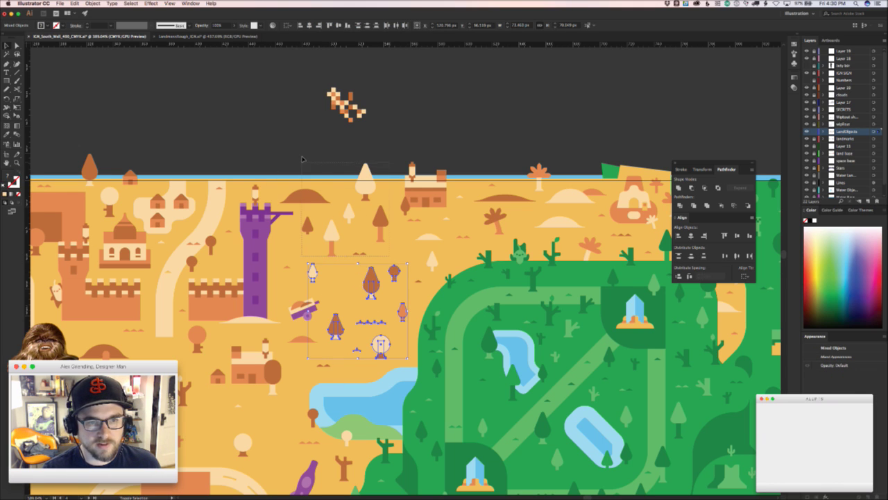
- Place a copy of the selected desert trees, mound and ground marks on the yellow land below the right part of the TV
scroll(402, 321, "down", 3)
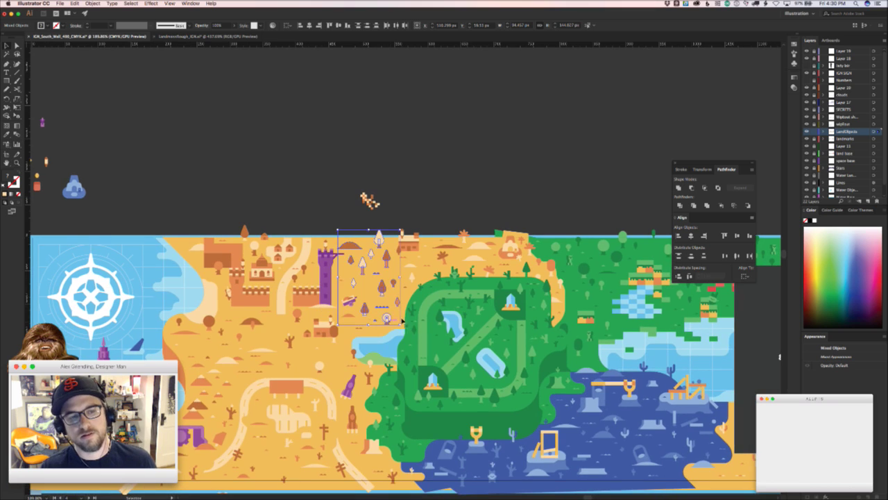
key("z")
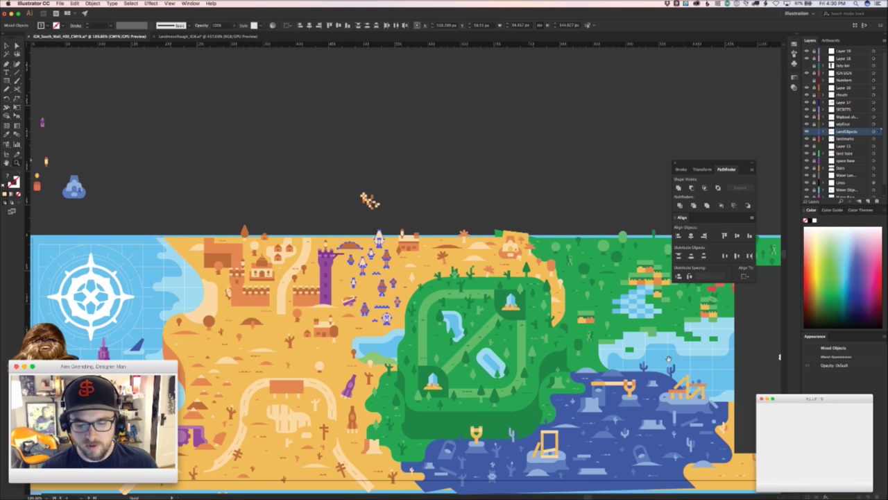
scroll(669, 359, "right", 15)
scroll(608, 410, "down", 3)
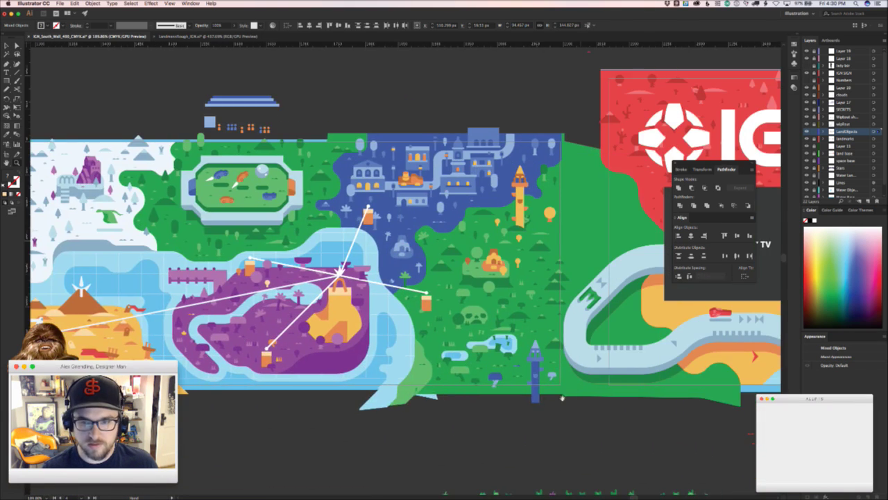
scroll(562, 397, "right", 15)
scroll(409, 321, "left", 3)
scroll(408, 329, "up", 1)
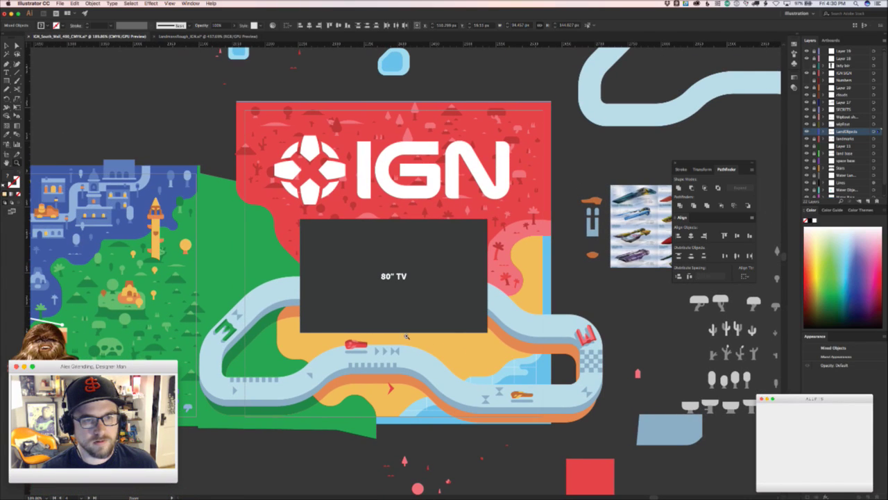
scroll(462, 381, "up", 2)
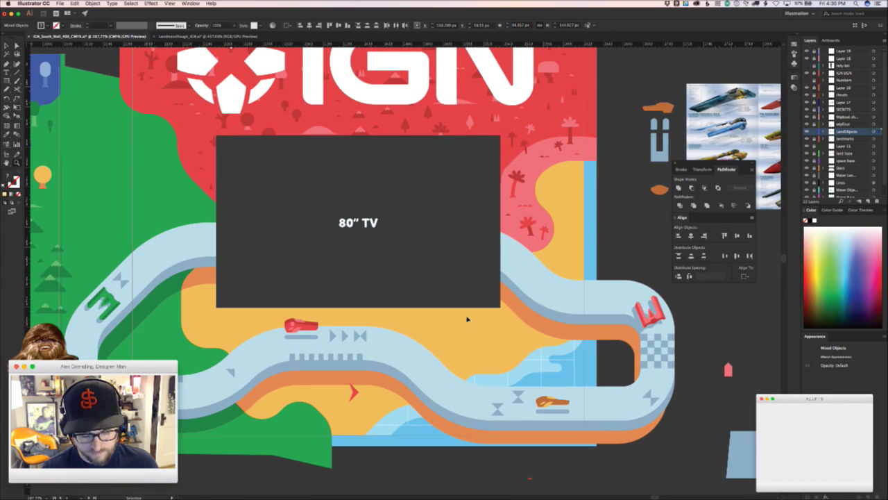
left_click_drag(431, 330, 476, 338)
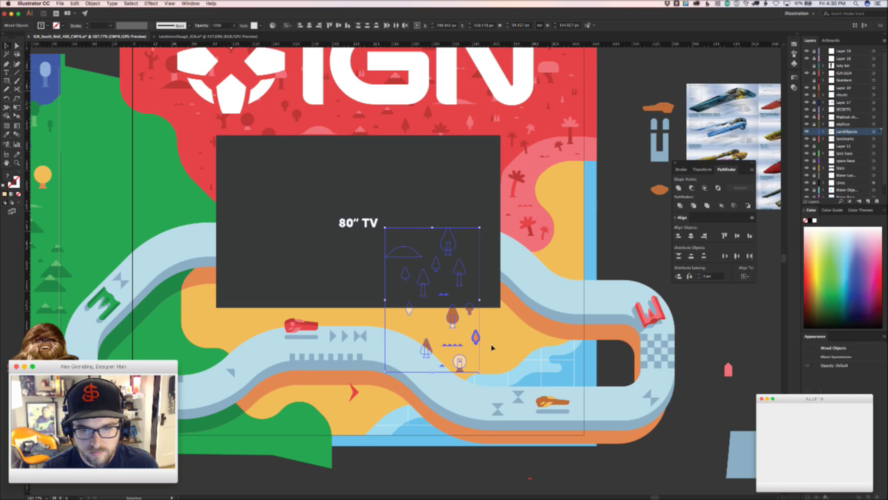
- Leave the lowest trees and ground marks in place and move the mound and remaining trees to the yellow land beside the red ship
left_click(487, 357)
left_click_drag(451, 369, 484, 360)
left_click_drag(355, 186, 474, 307)
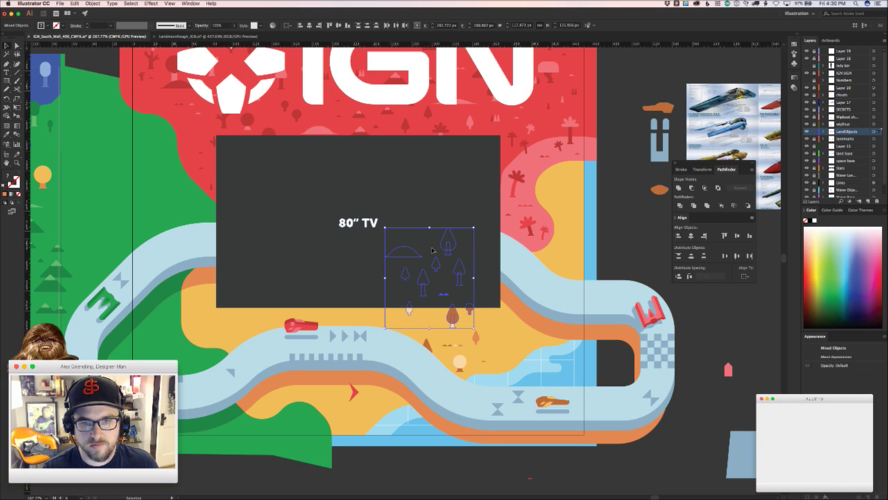
left_click_drag(447, 246, 277, 319)
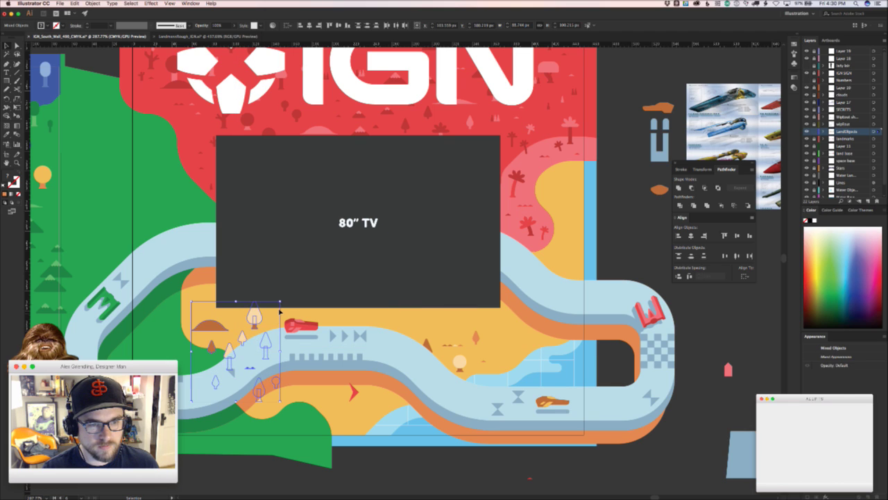
key("super+shift+a")
- Move the surplus trees from beside the red ship to the yellow land right of the TV and nudge the larger pale tree left
left_click_drag(232, 345, 565, 205)
key("super+shift+a")
key("z")
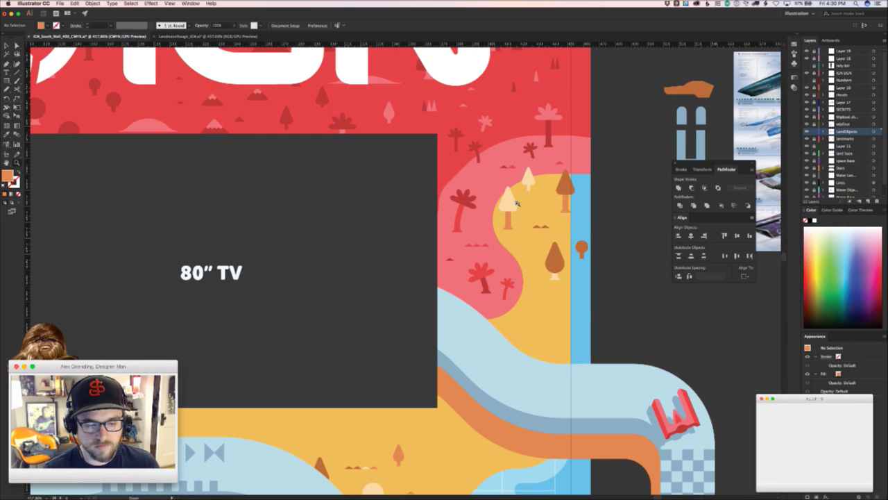
key("v")
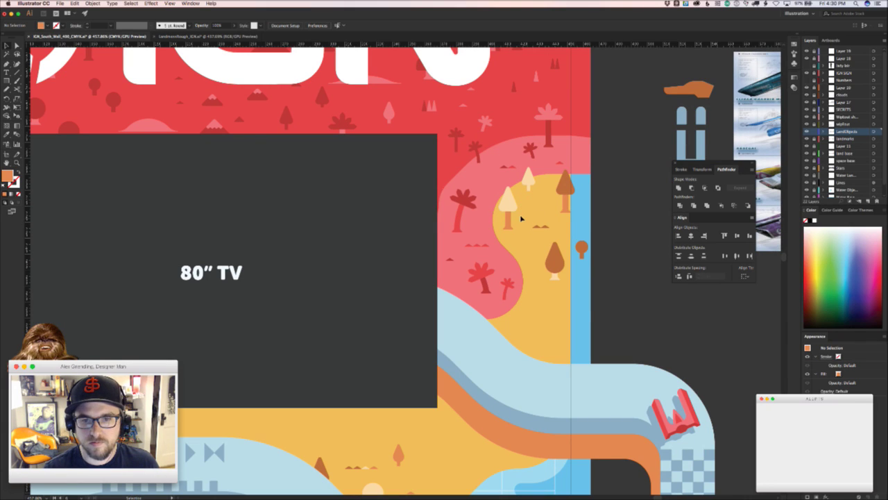
left_click_drag(506, 197, 504, 201)
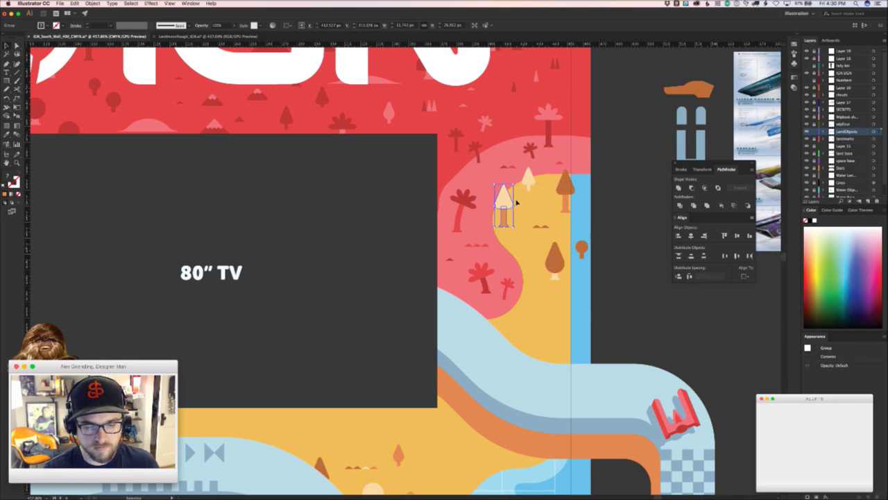
left_click(520, 204)
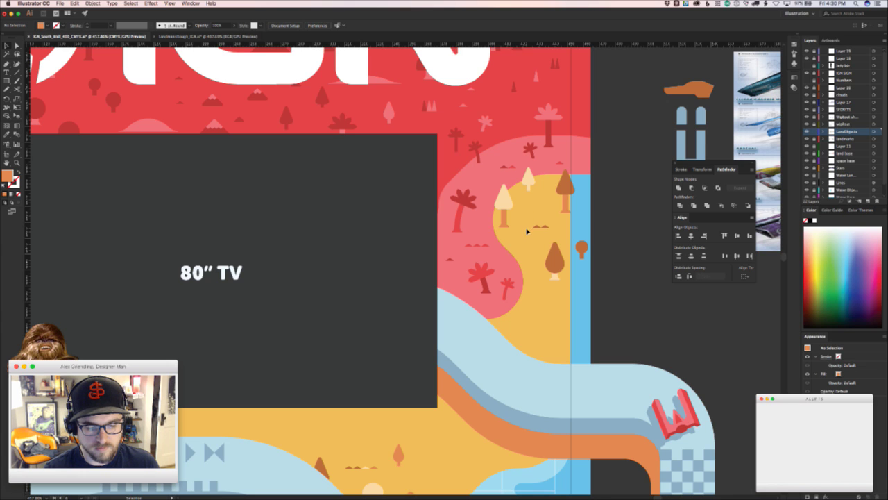
- Rearrange the yellow coast right of the TV by lowering the tall brown and teardrop trees, bringing the round tree inland and raising the ground marks
left_click_drag(567, 287, 490, 293)
left_click_drag(471, 263, 505, 263)
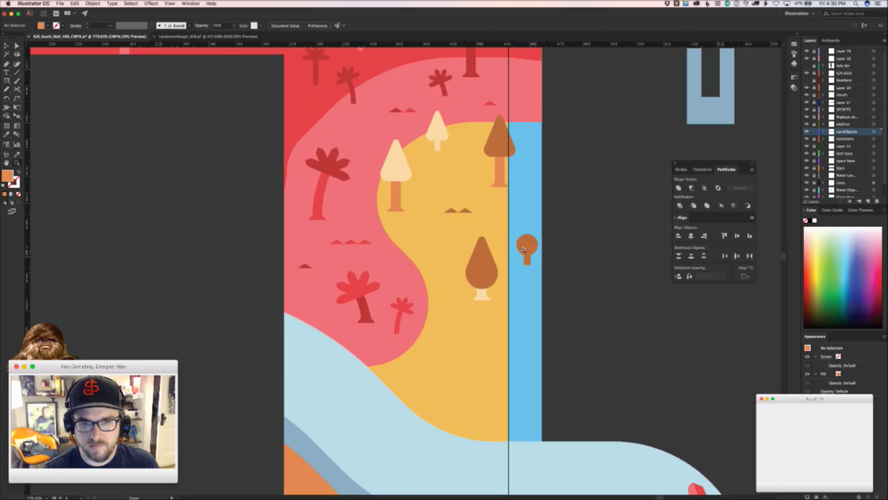
left_click_drag(503, 169, 513, 184)
left_click(515, 240)
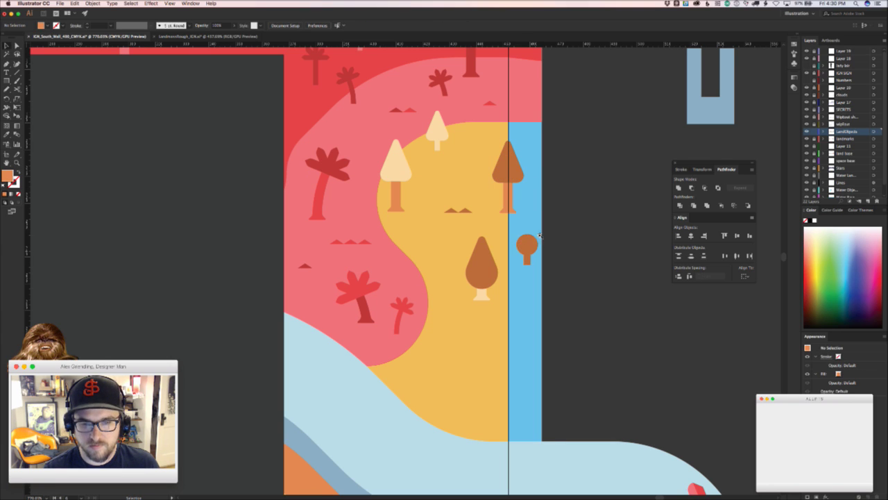
left_click_drag(529, 239, 471, 193)
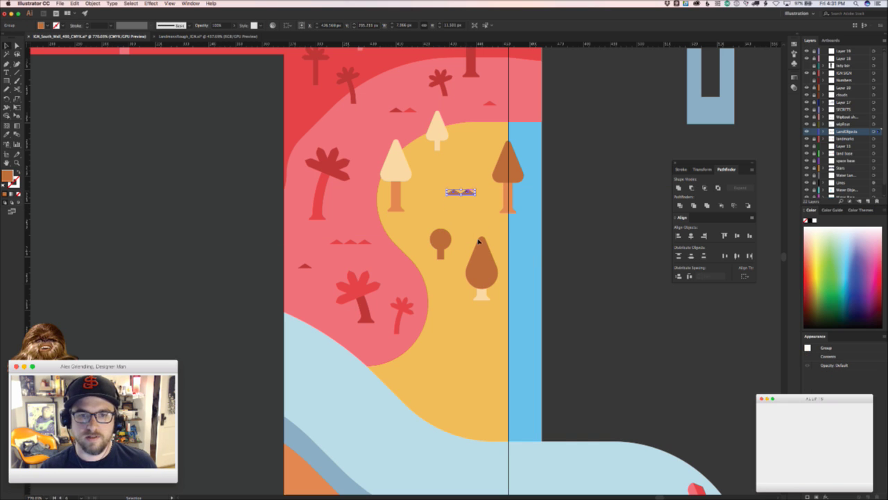
left_click_drag(480, 265, 349, 365)
left_click(508, 341)
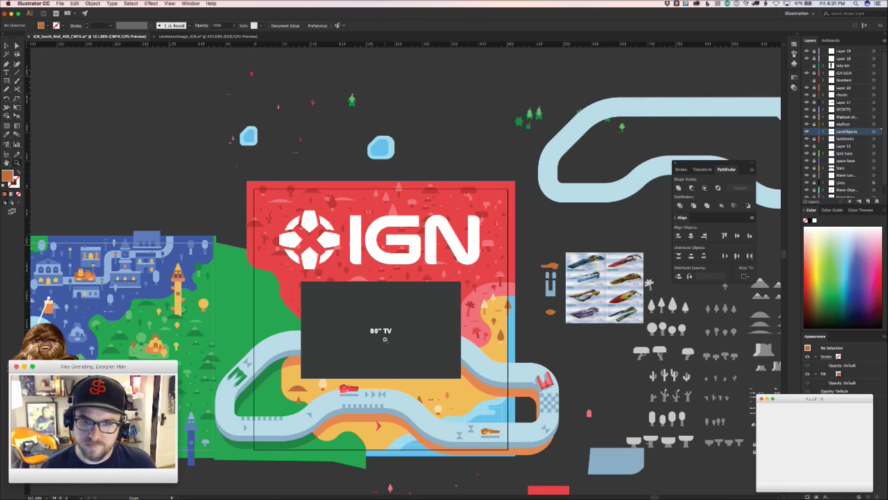
- Move all the trees and ground marks from the yellow coast to the yellow strip between the TV and the track
scroll(457, 372, "right", 5)
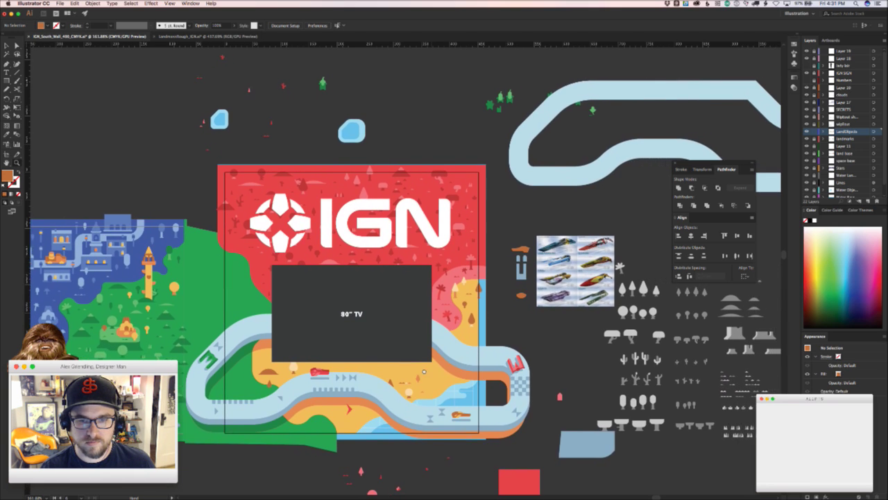
left_click_drag(446, 365, 470, 246)
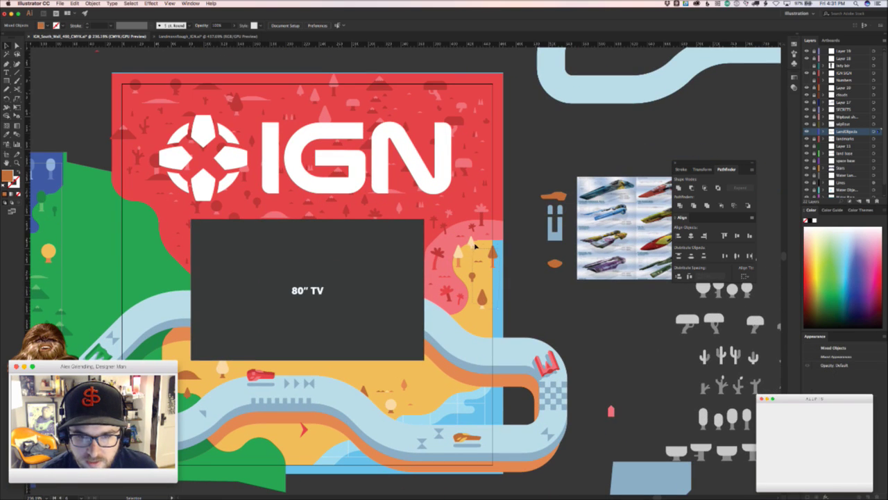
left_click(456, 254, "shift")
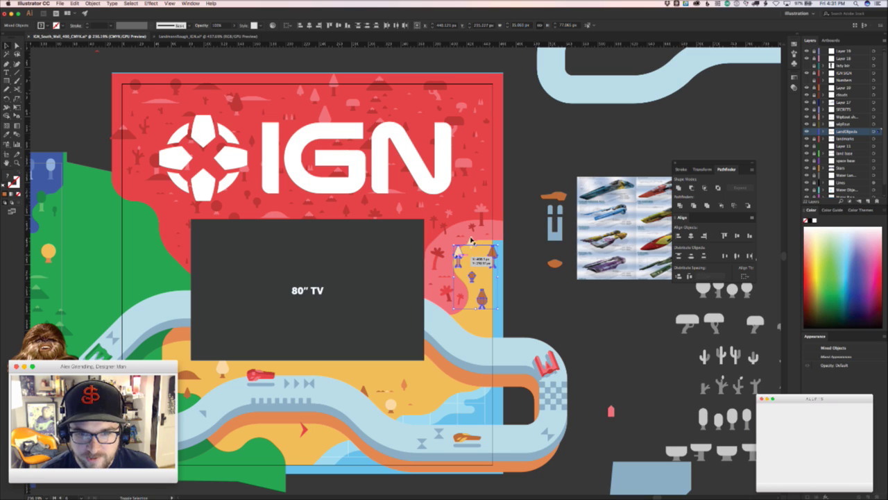
left_click_drag(471, 239, 320, 348)
- Pull the round and teardrop trees down off the track to the yellow land by the red arrow and delete both
key("z")
left_click_drag(297, 421, 358, 395)
key("v")
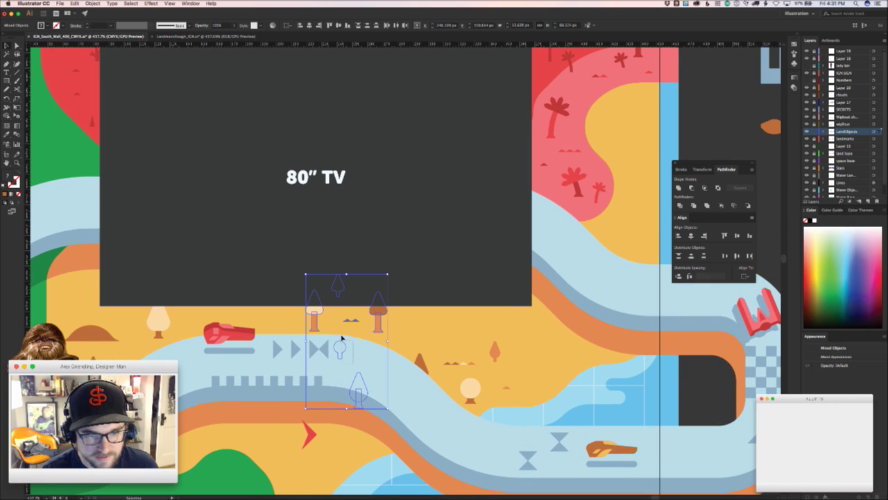
left_click(341, 338)
left_click_drag(341, 347, 359, 435)
left_click(364, 393)
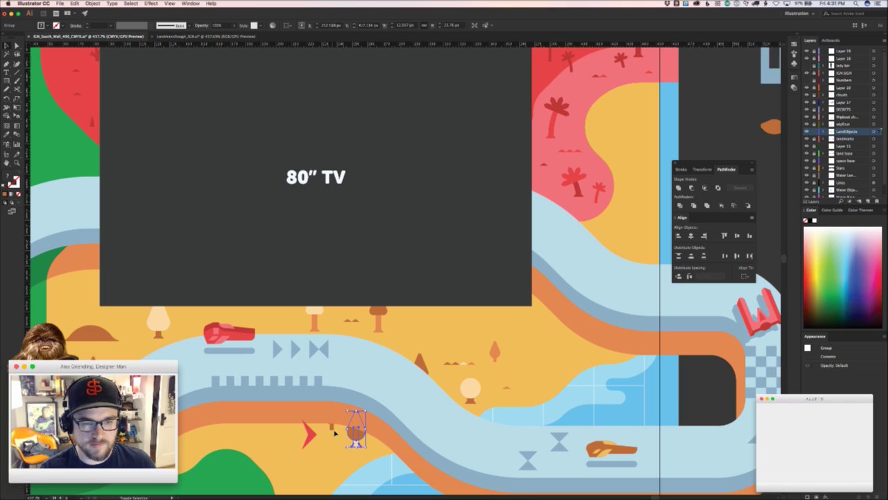
left_click(331, 425, "shift")
key("Delete")
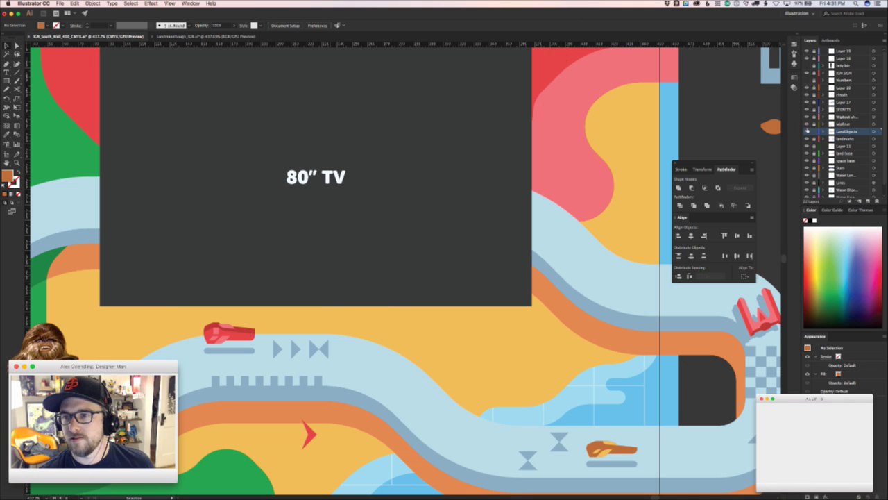
- Show the LandObjects layer with its trees and ground marks again and make the wipEout layer active
left_click(806, 123)
left_click(807, 123)
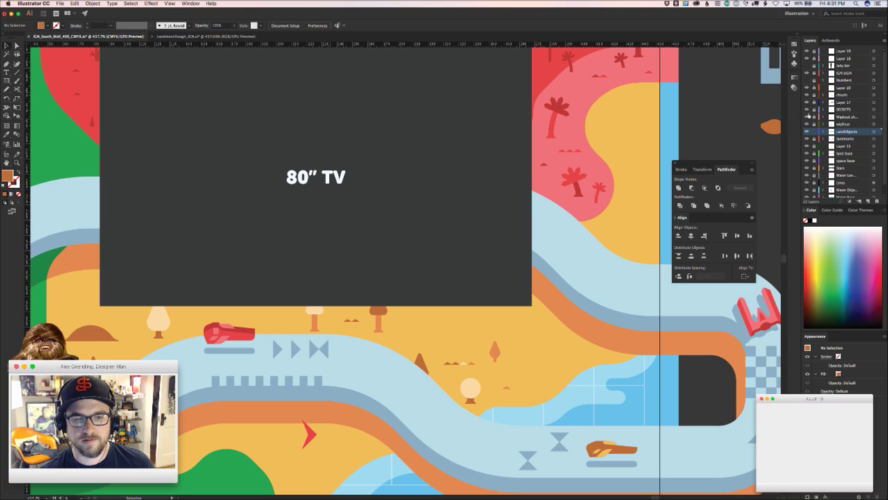
left_click(857, 126)
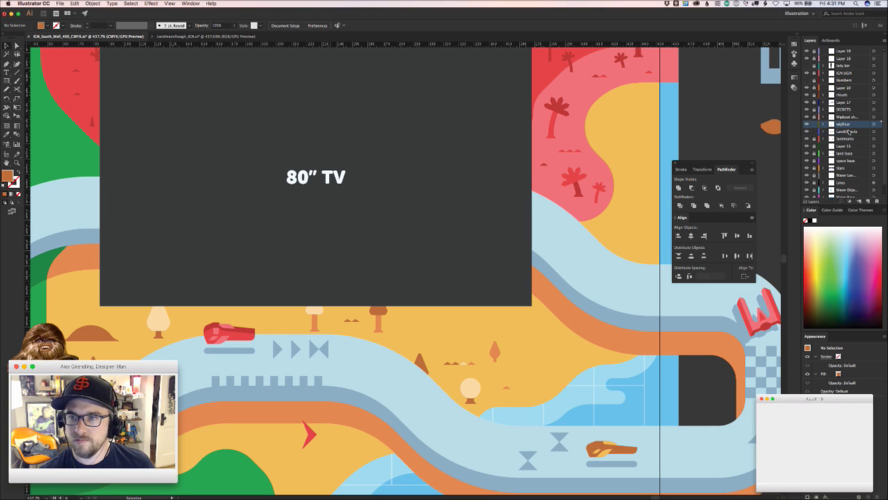
key("super+f")
left_click(339, 462)
key("z")
scroll(347, 460, "down", 3)
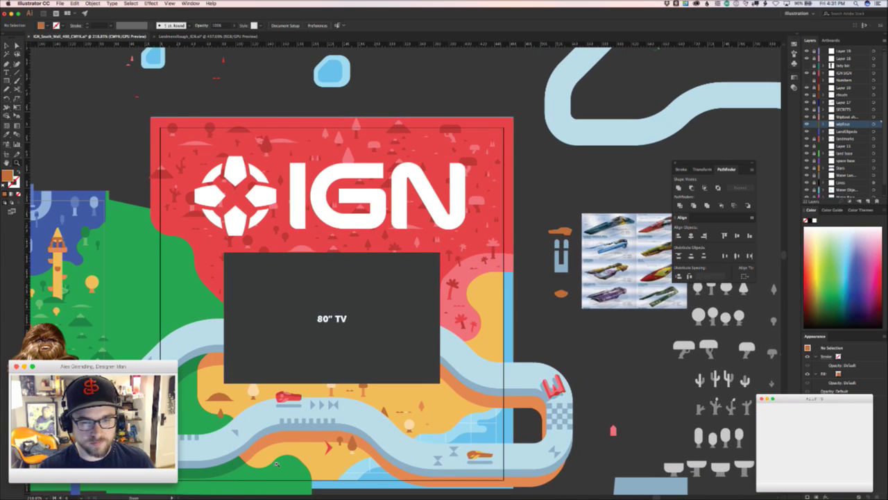
left_click_drag(279, 466, 274, 374)
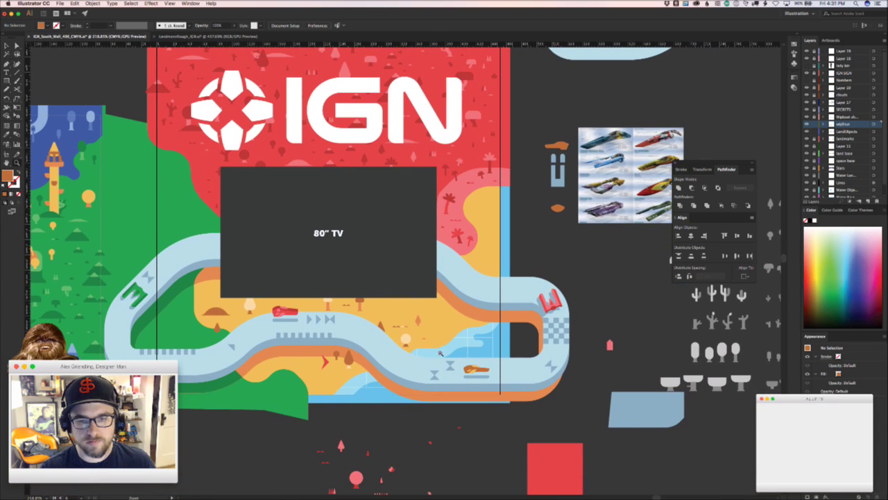
- Make the land base layer the active layer for editing the land shapes
key("v")
key("a")
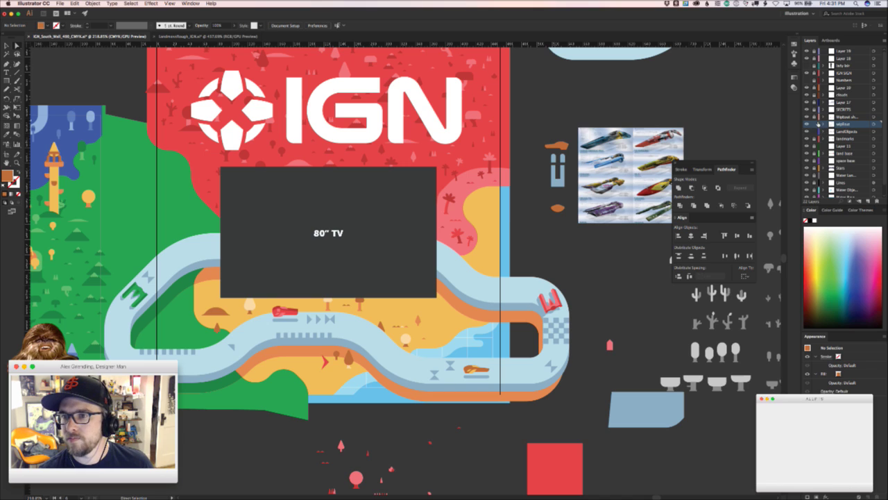
left_click(865, 175)
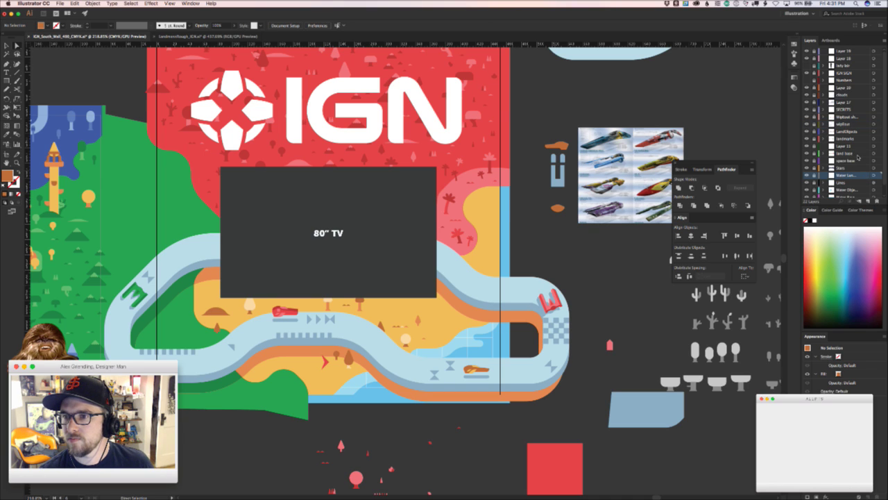
left_click(857, 154)
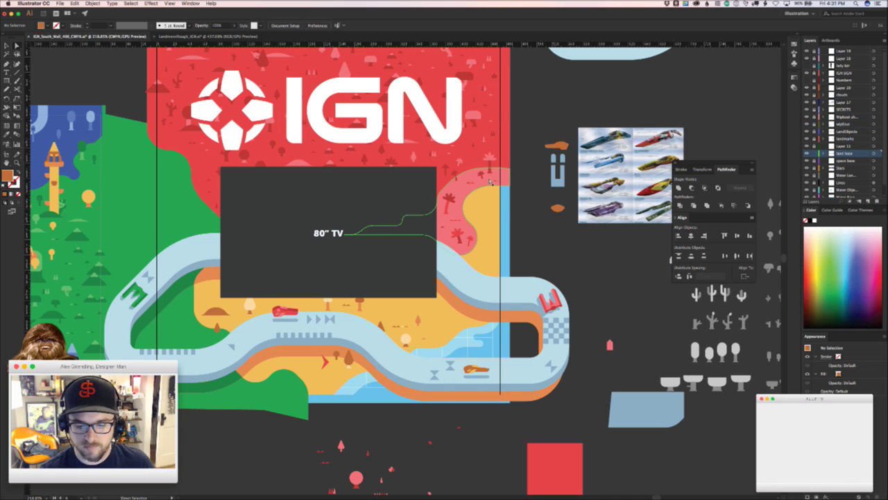
left_click_drag(479, 225, 414, 216)
key("z")
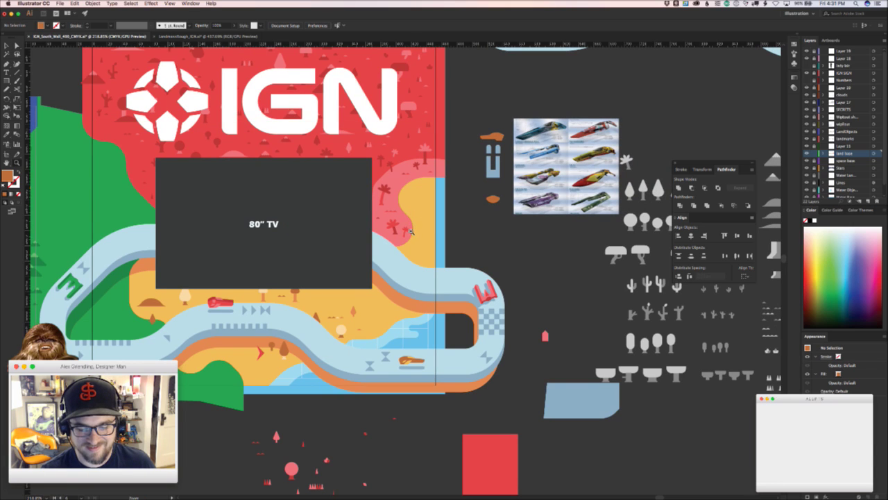
scroll(428, 260, "up", 5)
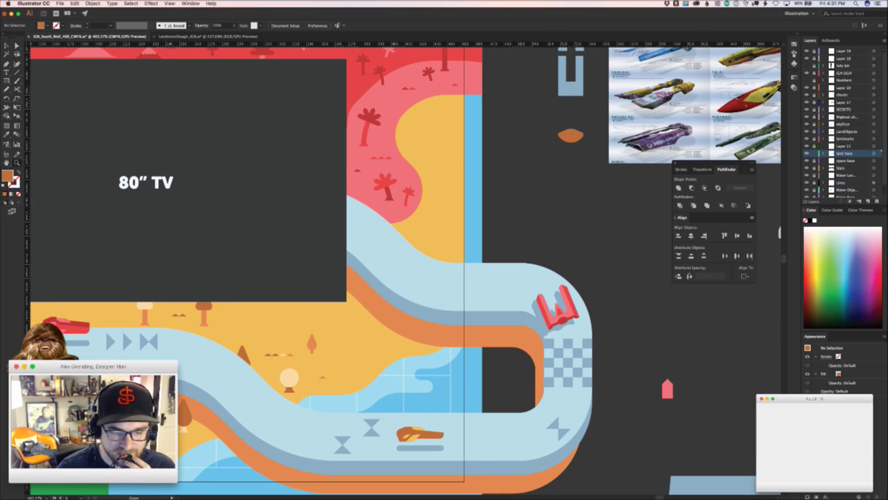
- Switch to Chrome, enlarge the Rollcage Gameplay video to watch it, close its window and return to Illustrator
key("super+Tab")
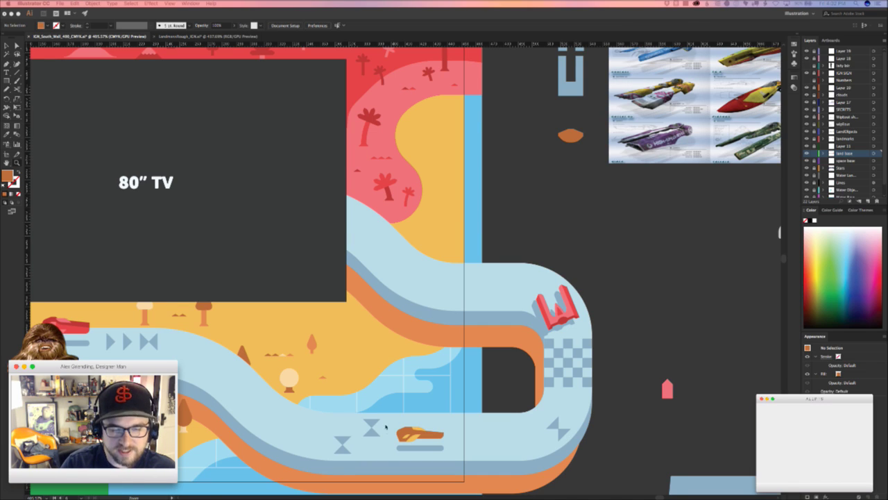
key("super+Tab")
left_click_drag(344, 43, 268, 36)
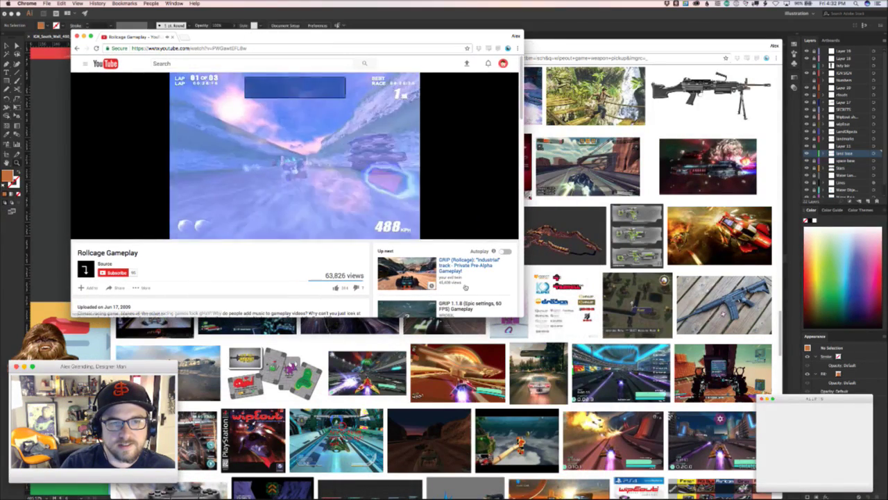
left_click_drag(522, 316, 799, 481)
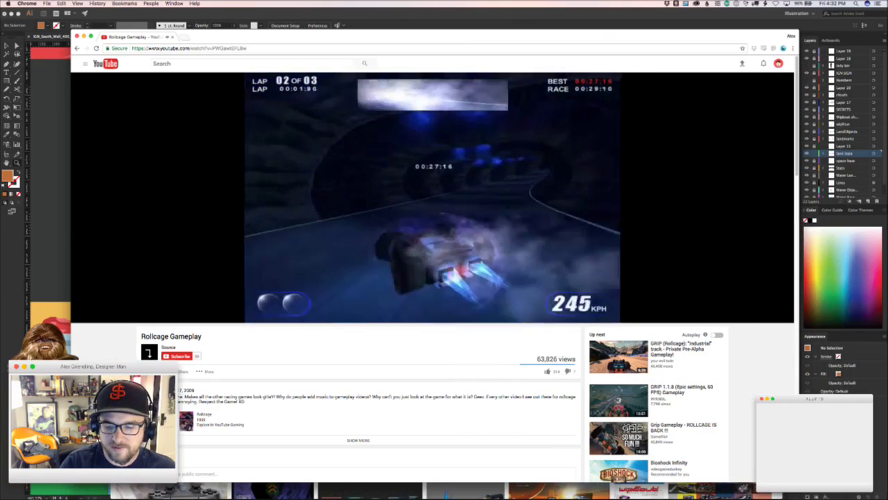
mouse_move(444, 498)
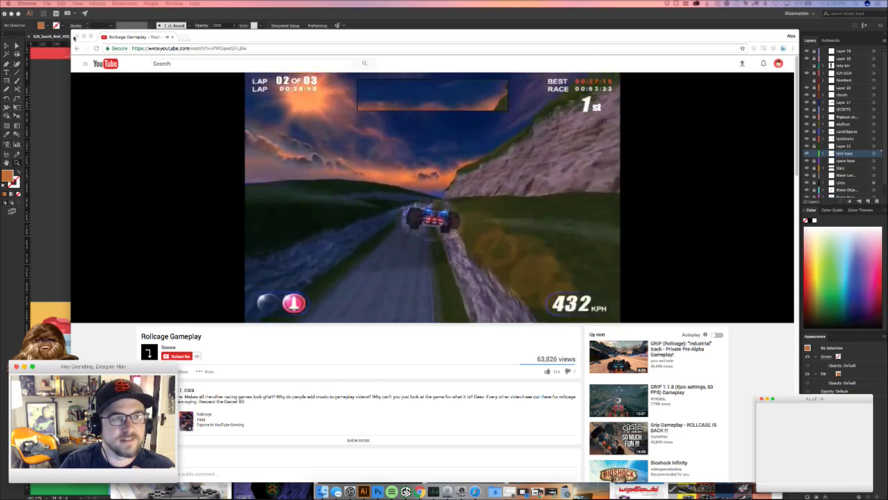
left_click(77, 36)
left_click(77, 36)
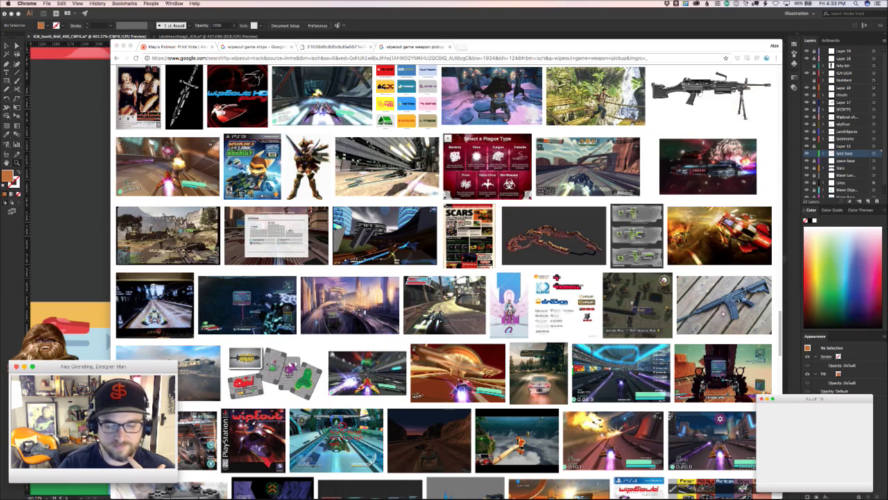
left_click(63, 228)
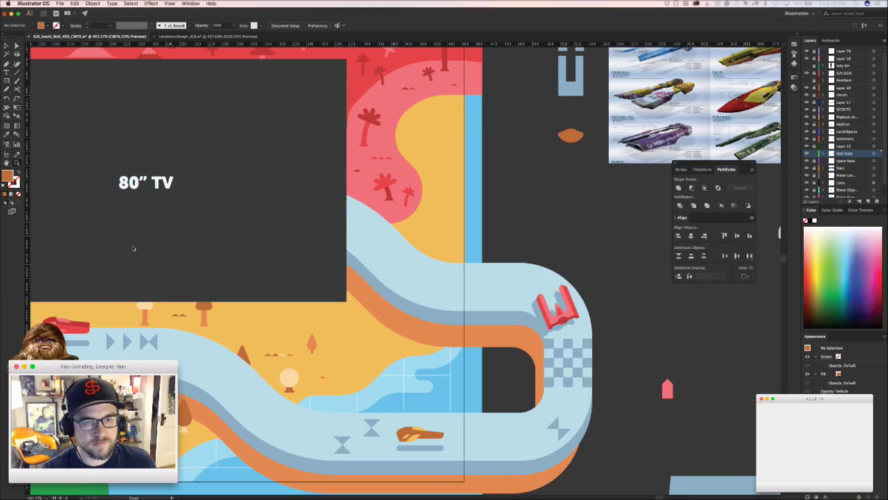
- Reshape the yellow land's coast beside the water inside the track loop so its right end runs straight to the wall edge, with a sharp bend
left_click_drag(422, 320, 406, 278)
scroll(406, 278, "up", 6)
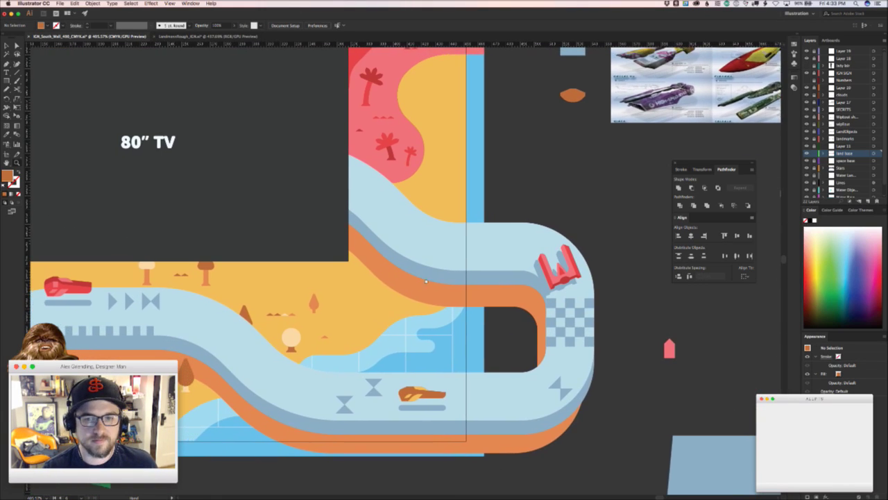
scroll(417, 368, "down", 3)
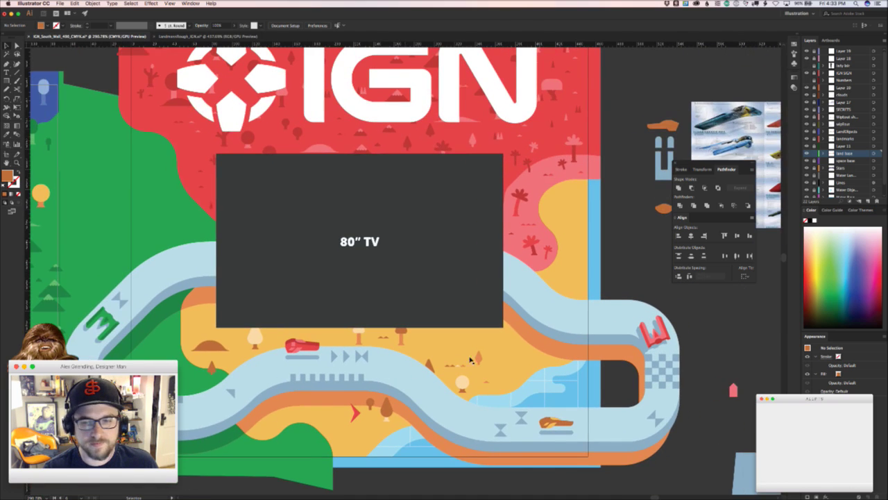
scroll(485, 357, "right", 2)
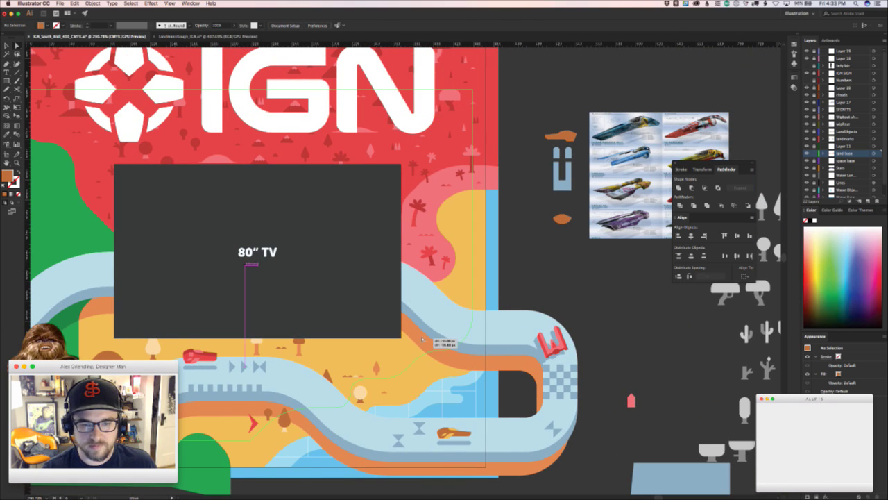
left_click(435, 358)
scroll(444, 361, "up", 4)
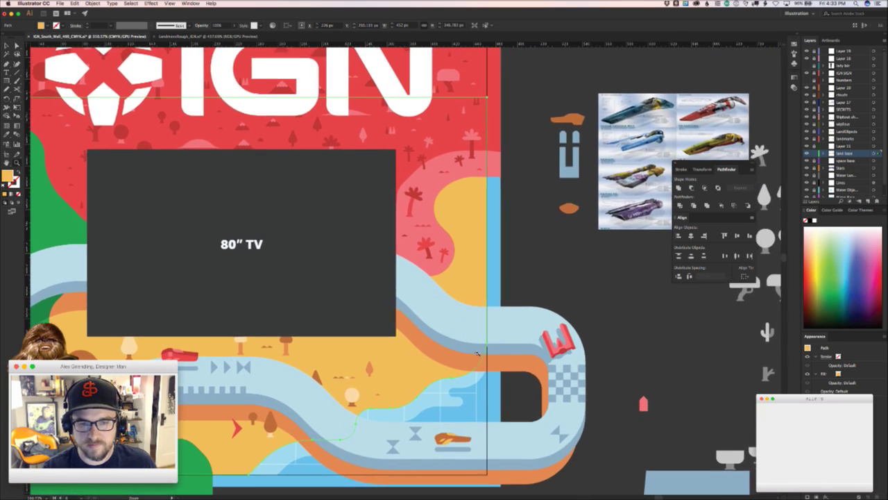
key("super+Tab")
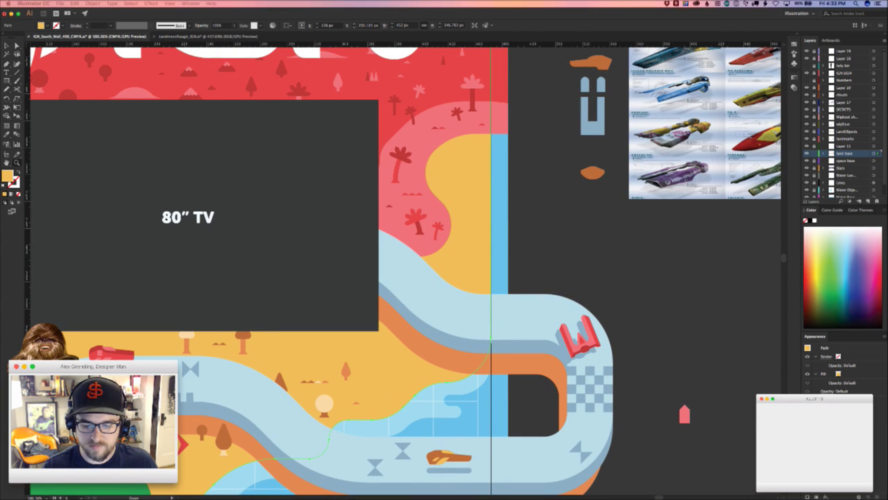
left_click(587, 234)
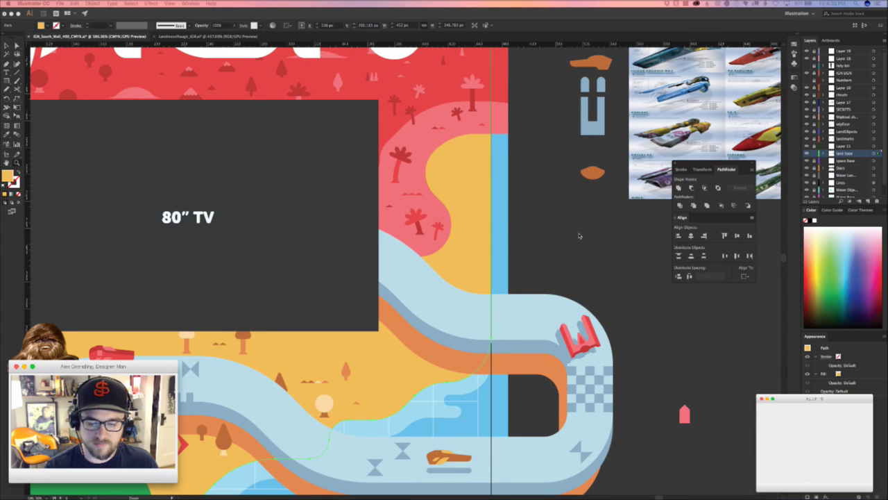
left_click_drag(430, 390, 437, 373)
scroll(436, 373, "down", 2)
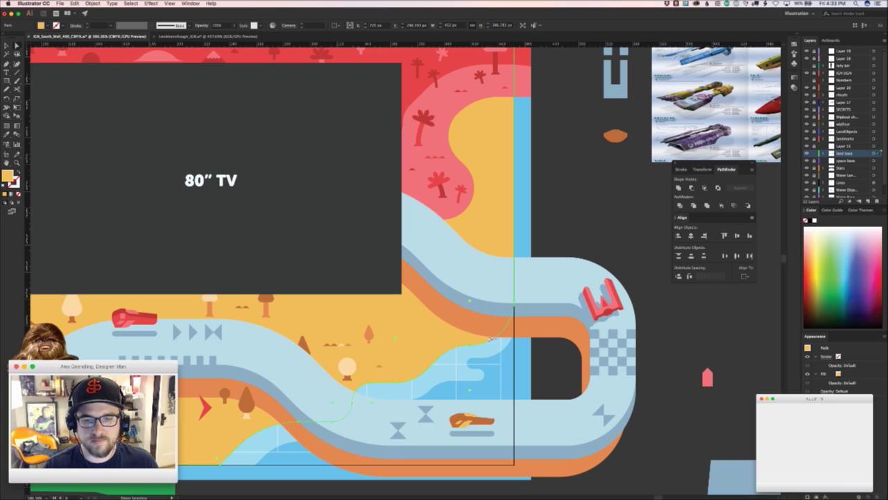
left_click(490, 339)
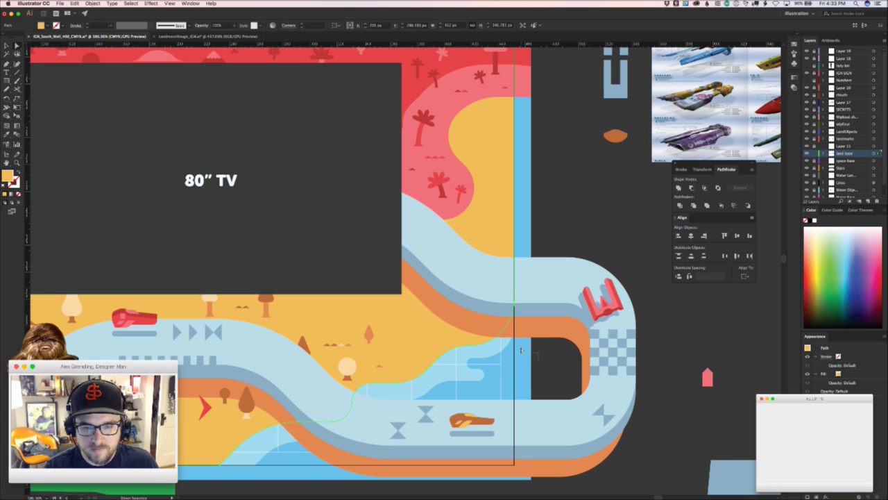
left_click(492, 340)
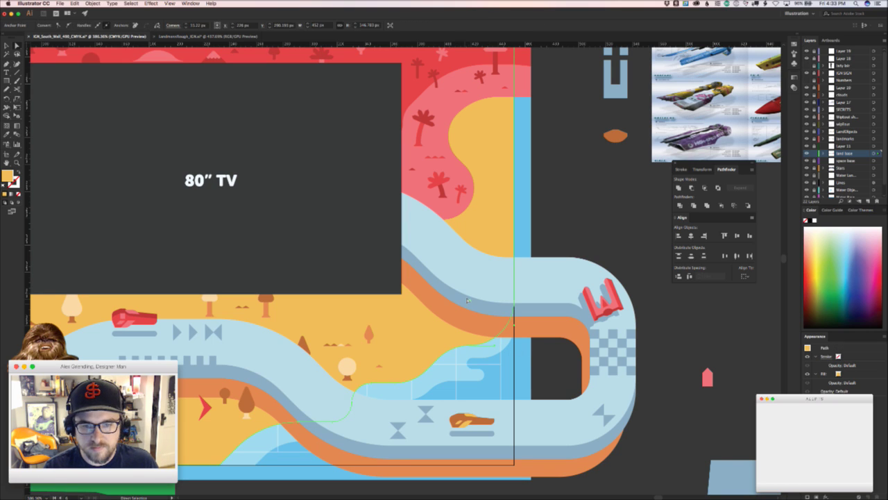
left_click_drag(545, 375, 554, 380)
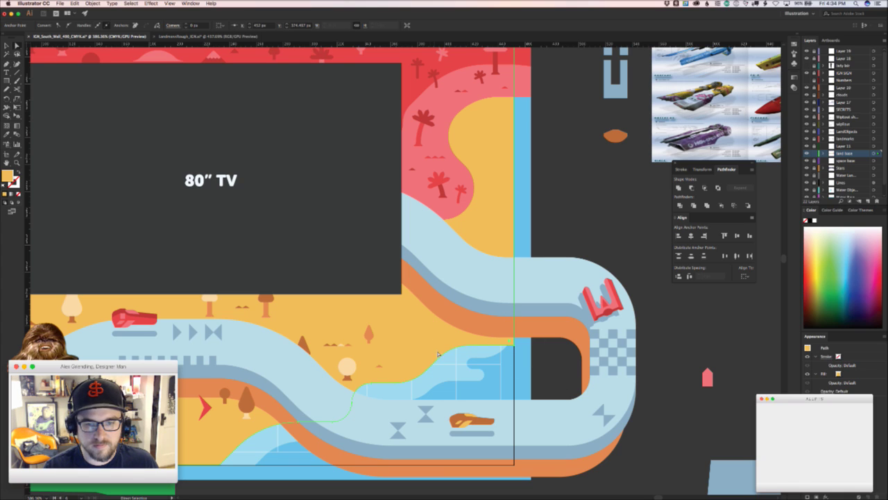
left_click(452, 349)
left_click_drag(458, 355, 390, 267)
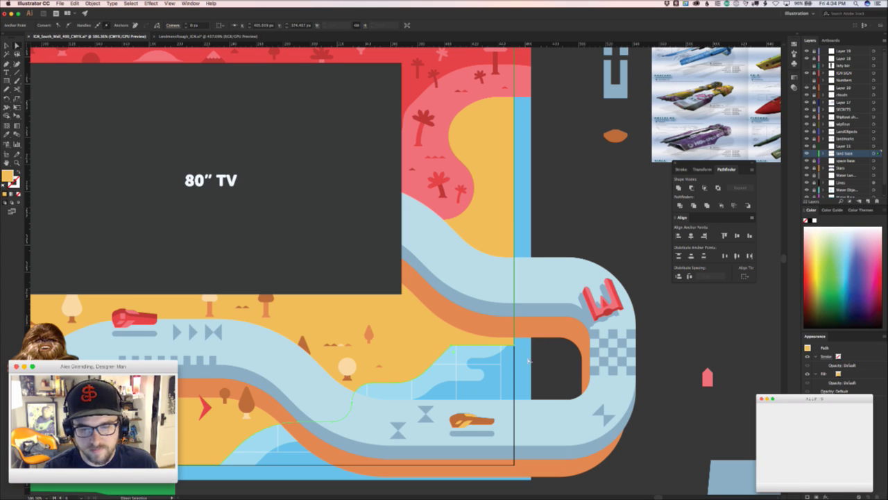
- Draw a closed yellow polygon with the Pen tool from the coast's bend up across the track and pink land and out past the wall's edge
left_click(530, 359)
key("p")
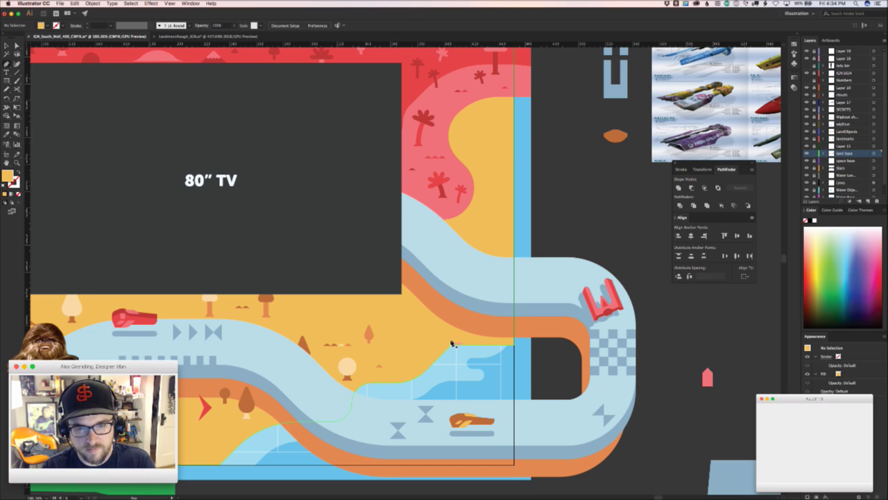
left_click(451, 344)
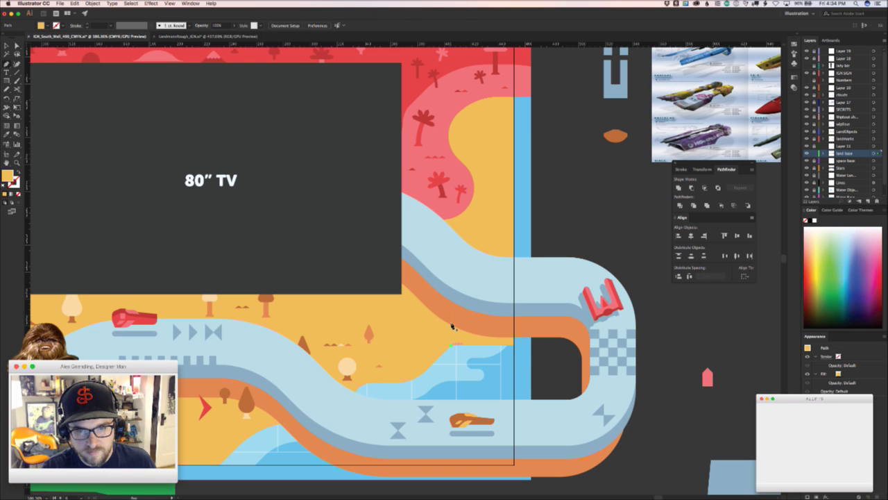
left_click(450, 275, "shift")
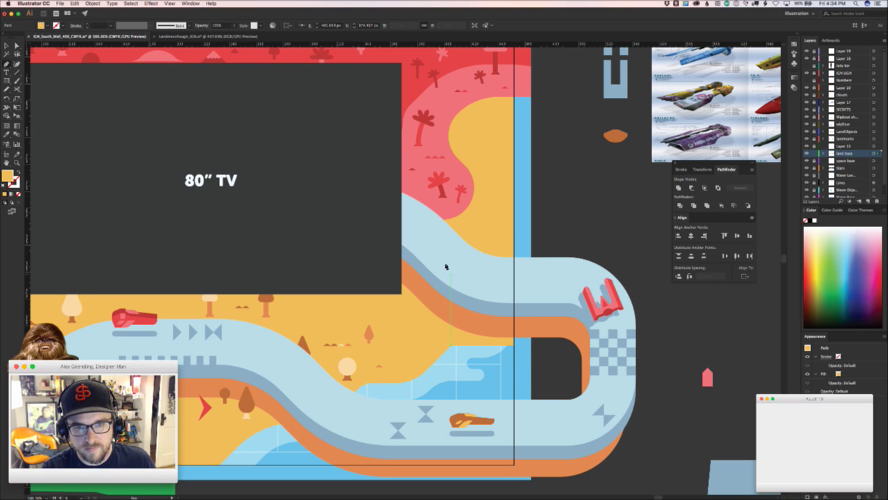
left_click(414, 235)
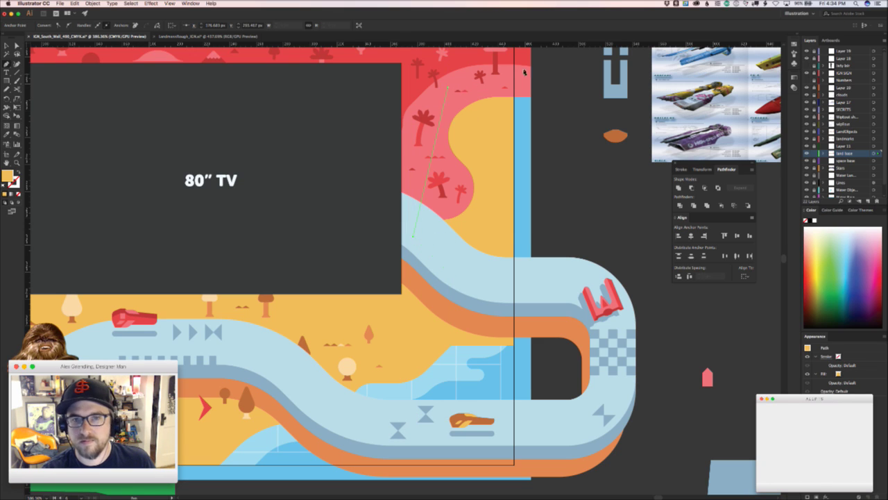
left_click(448, 86)
left_click(541, 69)
left_click(584, 379)
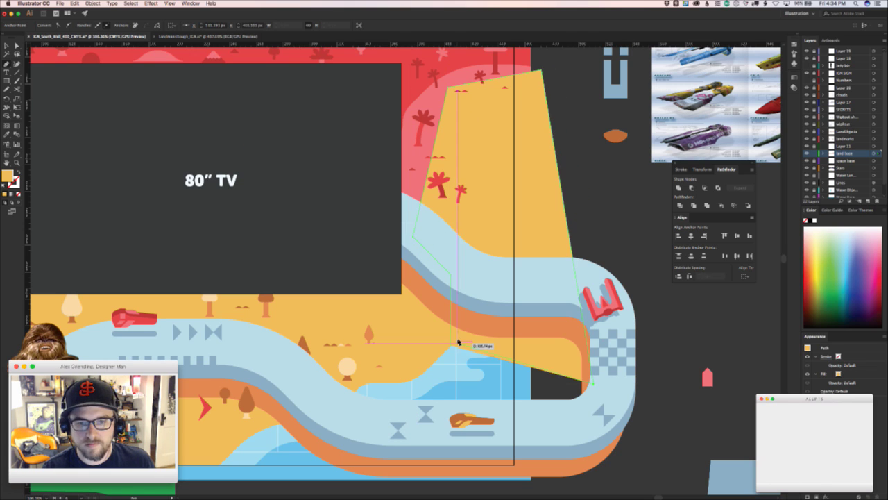
key("v")
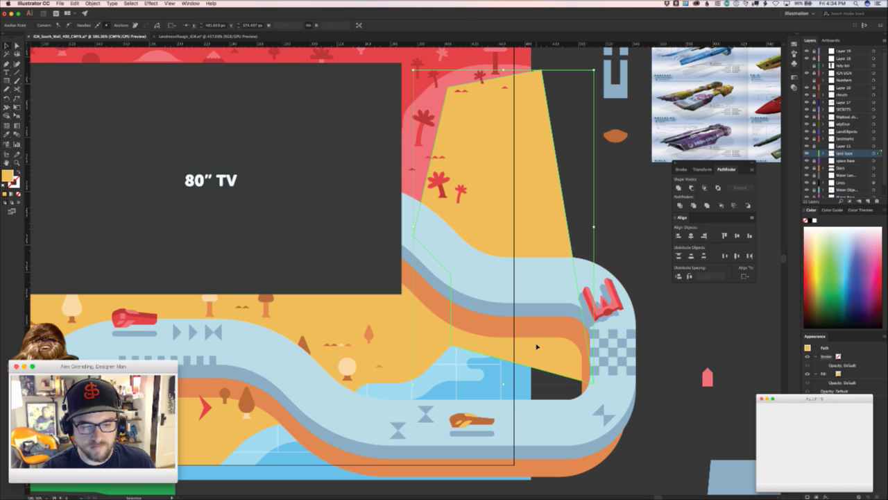
key("a")
key("Delete")
key("v")
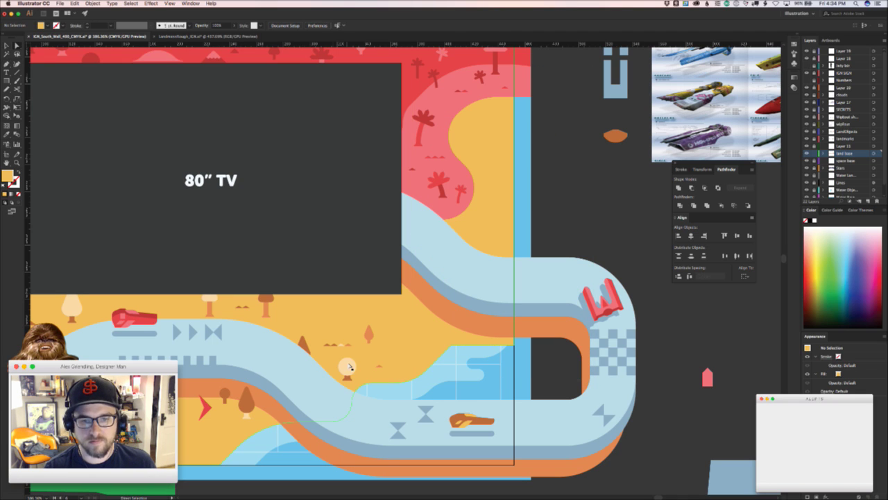
key("ctrl+z")
- Subtract the drawn polygon from the yellow land shape with Pathfinder and deselect the result
key("a")
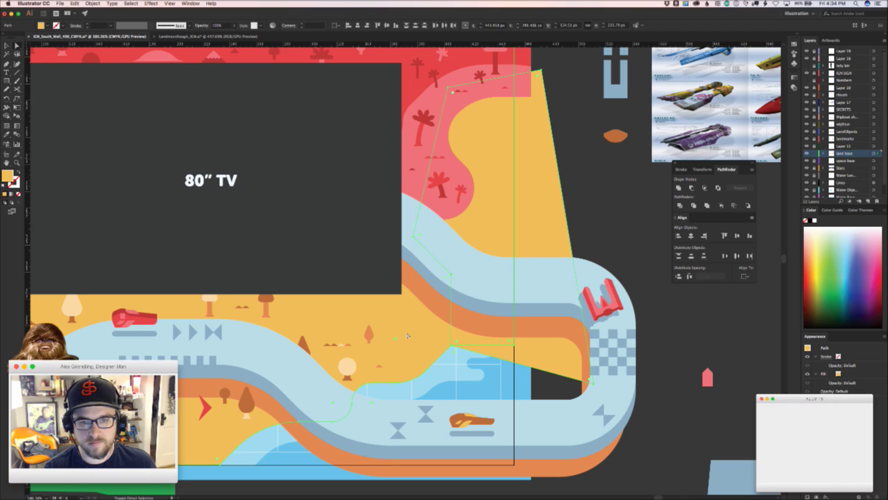
left_click(748, 204)
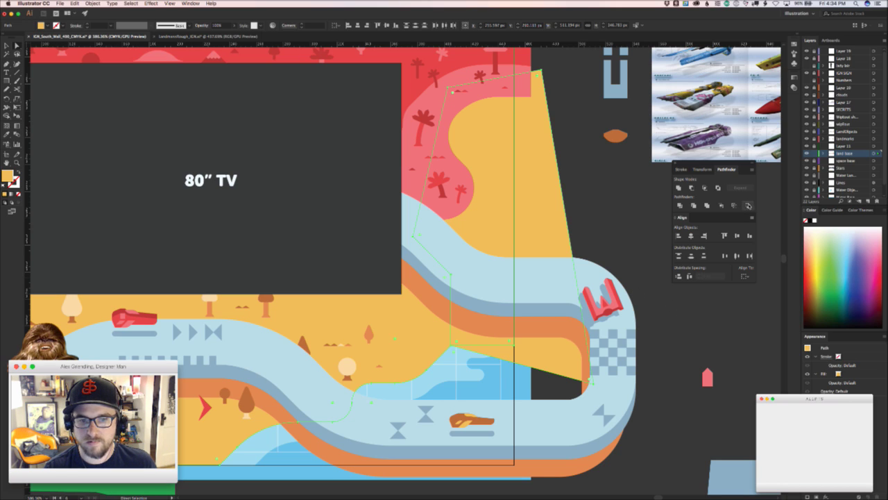
key("v")
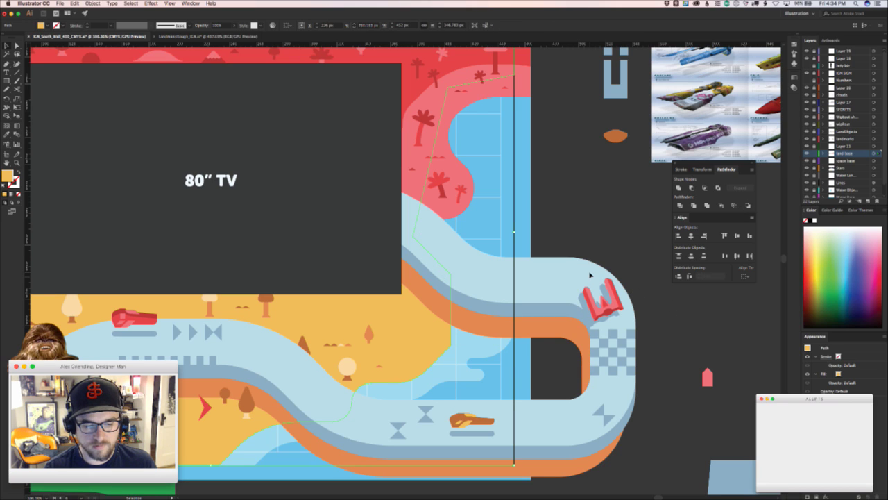
left_click(567, 224)
- Round the yellow land's corner beside the water and the corner above it under the track, the upper one to about 22 px
key("a")
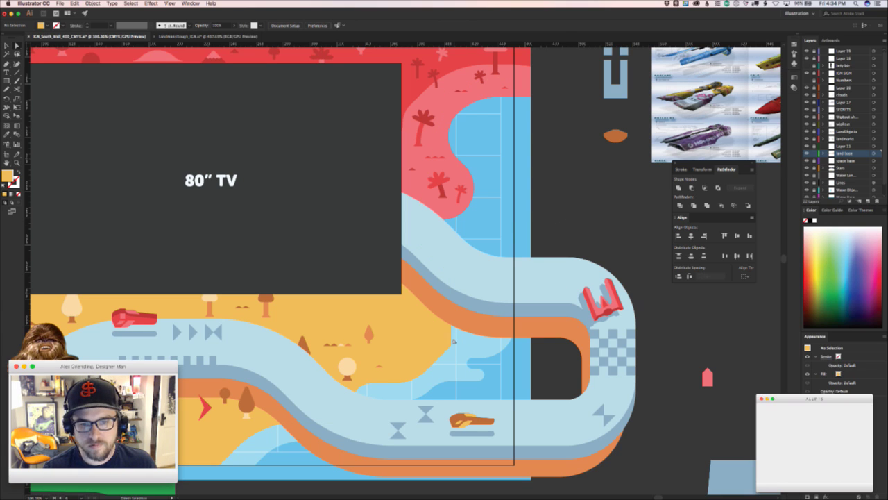
left_click(452, 342)
left_click_drag(451, 341, 389, 317)
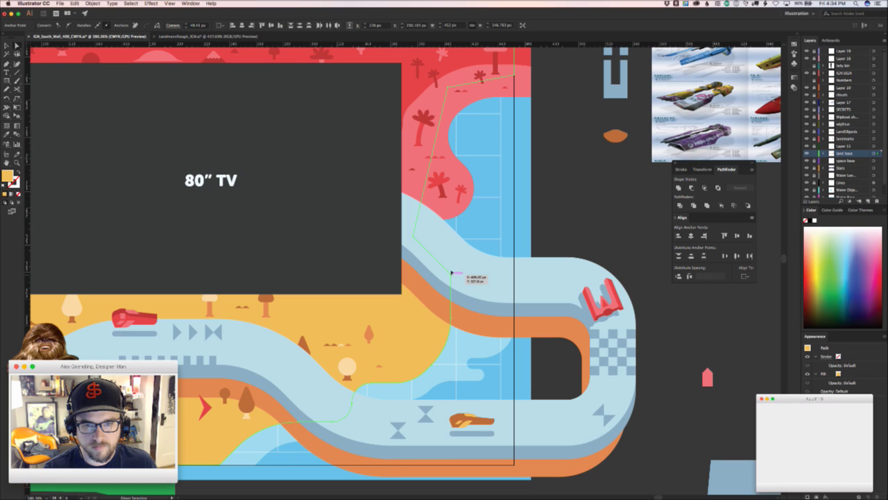
left_click(451, 274)
left_click_drag(441, 277, 429, 289)
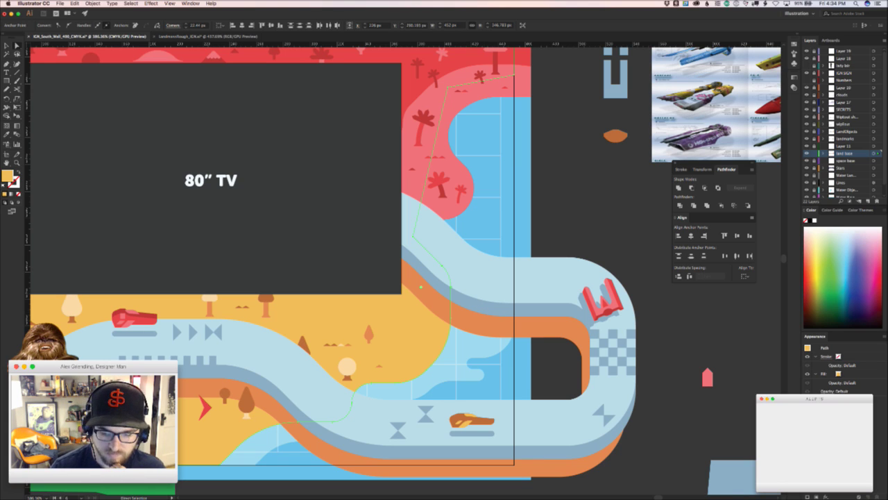
- Switch to Chrome and search in a new tab for "roll cage spiritual successor"
key("super+Tab")
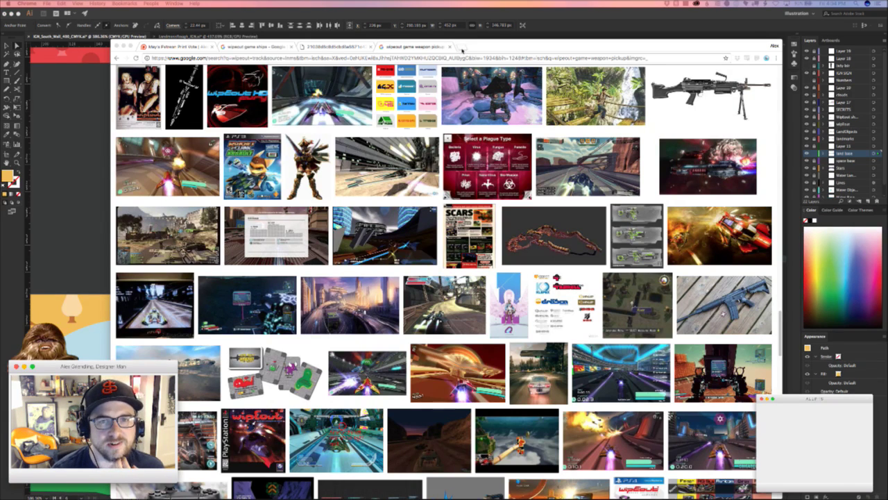
left_click(457, 48)
type("rollc")
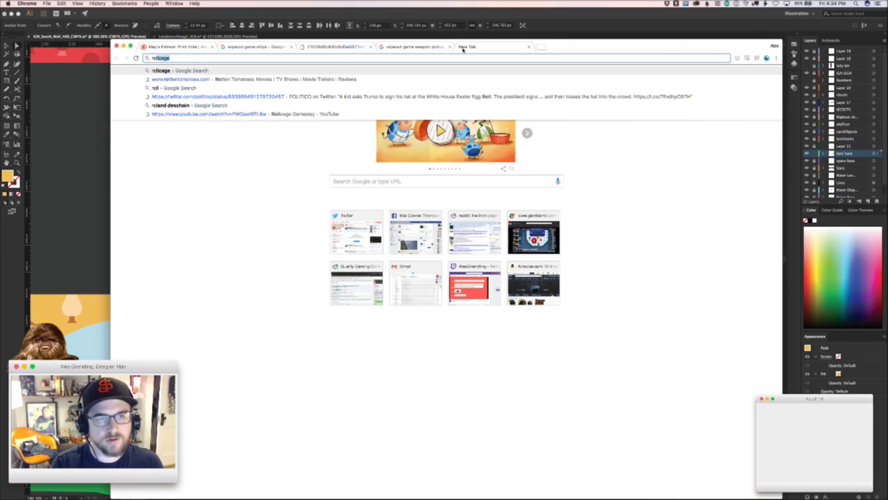
type("cage spiritua")
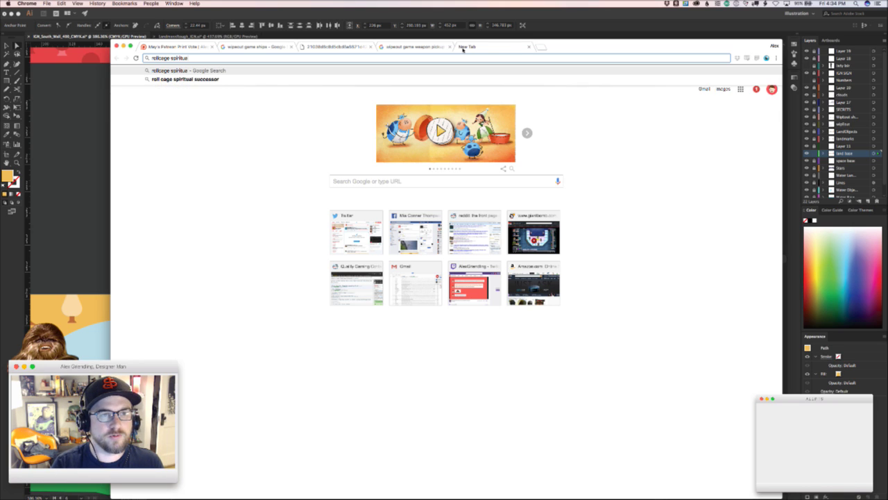
key("Down")
key("Return")
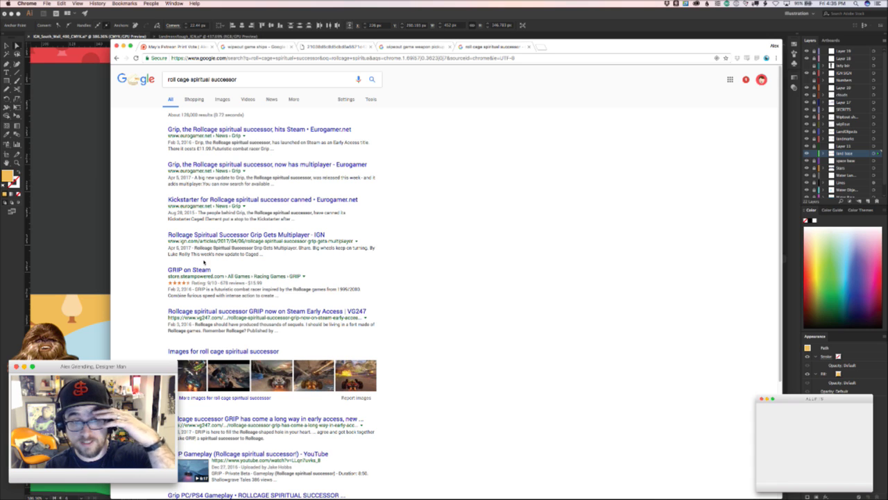
- Open the GRIP on Steam result to watch its trailer, close that tab and return to Illustrator
left_click(191, 270)
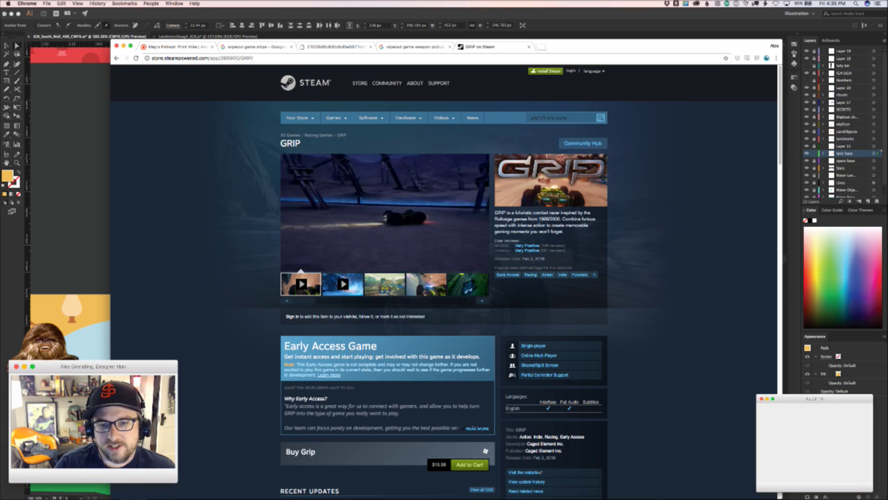
mouse_move(540, 254)
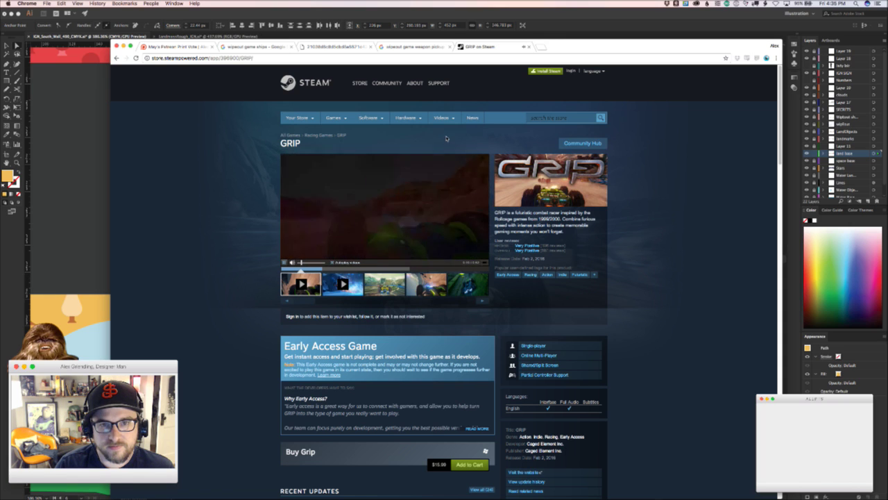
left_click(529, 47)
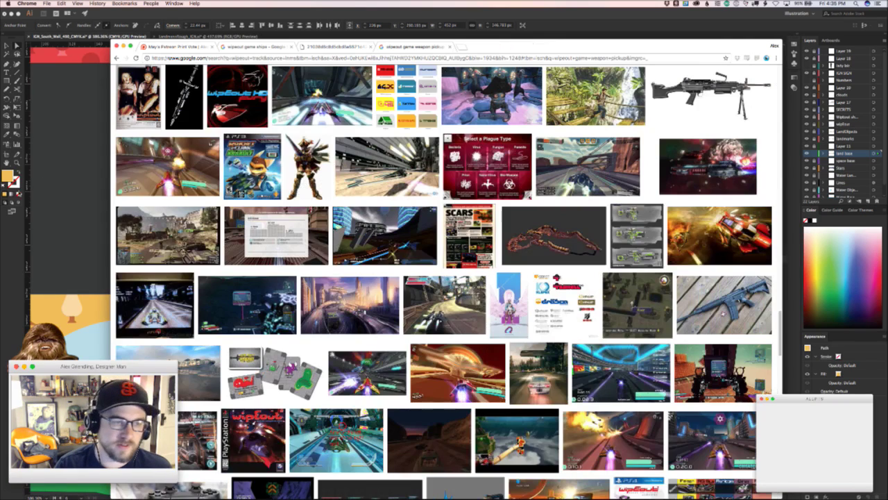
left_click(41, 188)
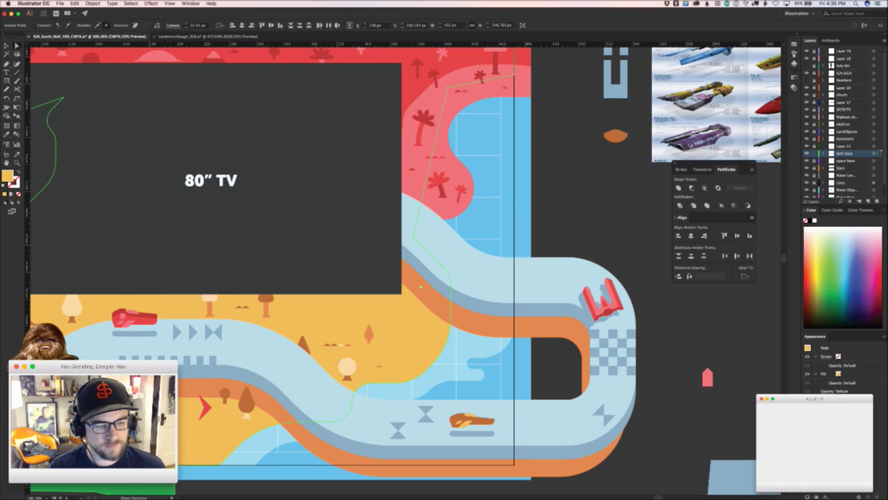
key("super+Tab")
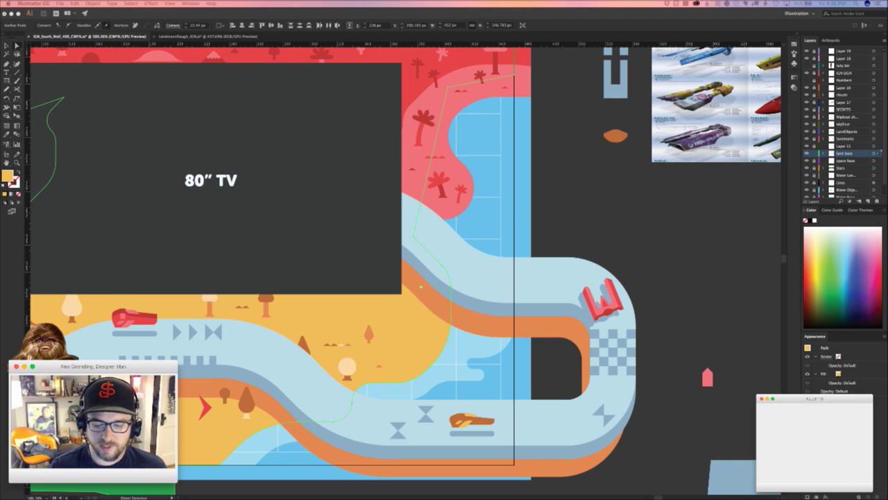
left_click(570, 218)
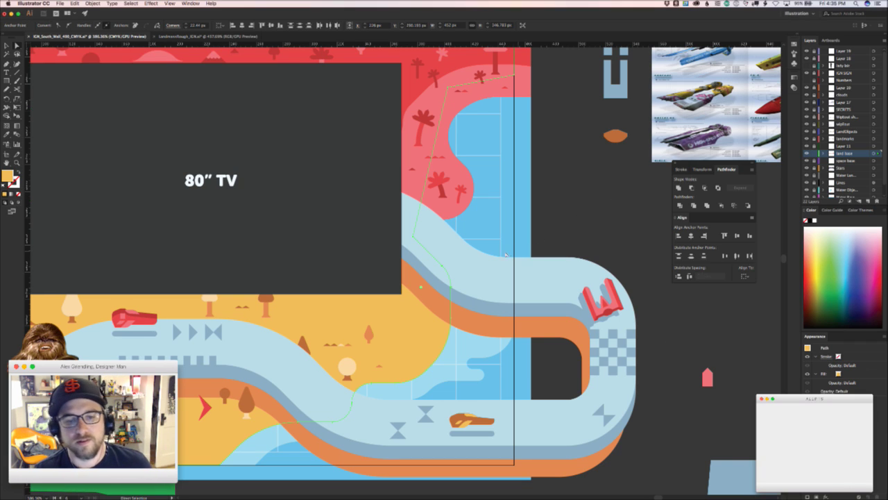
- Deselect the reshaped yellow land, select the green land around the track's far bend and lock the land base layer
key("v")
left_click(559, 218)
key("z")
left_click_drag(546, 227, 479, 221)
left_click_drag(324, 257, 403, 283)
key("v")
left_click(340, 199)
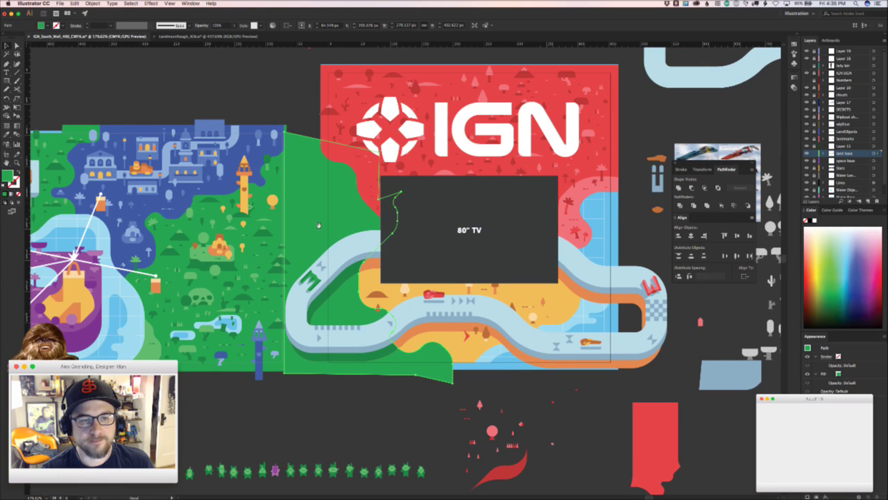
left_click_drag(430, 201, 499, 205)
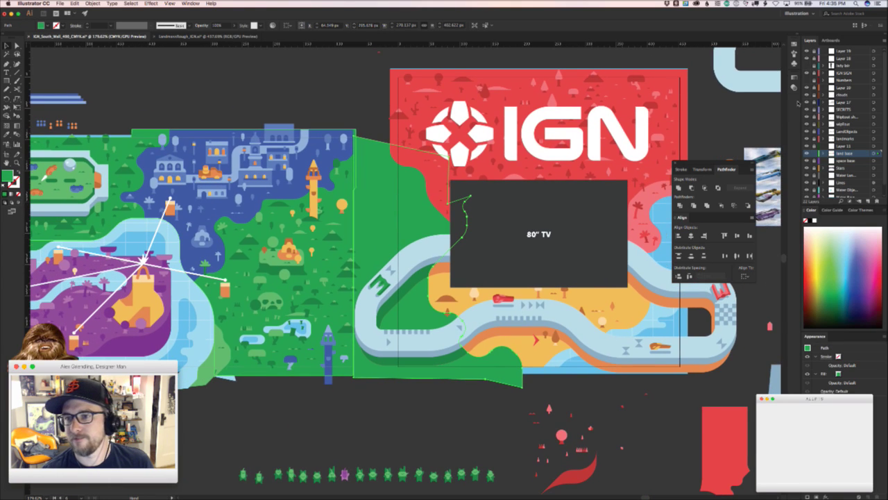
left_click(814, 152)
- Examine the whole wall map out to its far end, returning to the green land below the narrow 80" TV
left_click_drag(398, 218, 724, 228)
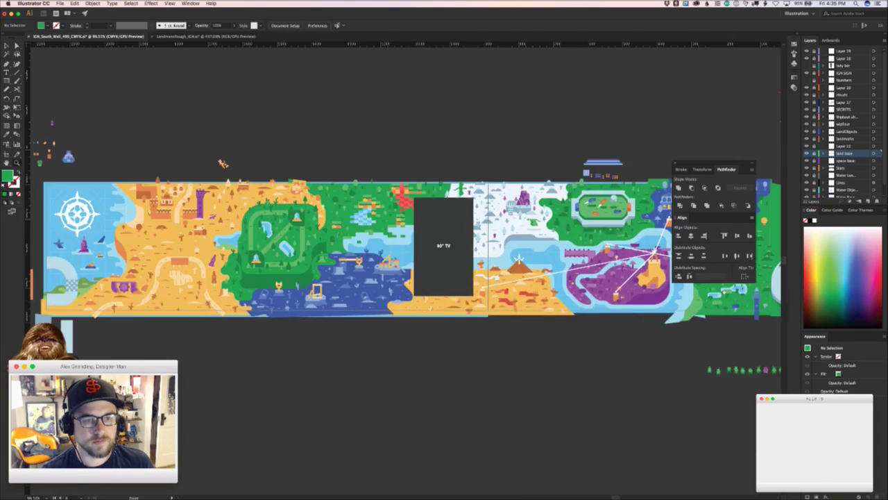
left_click_drag(432, 237, 622, 263)
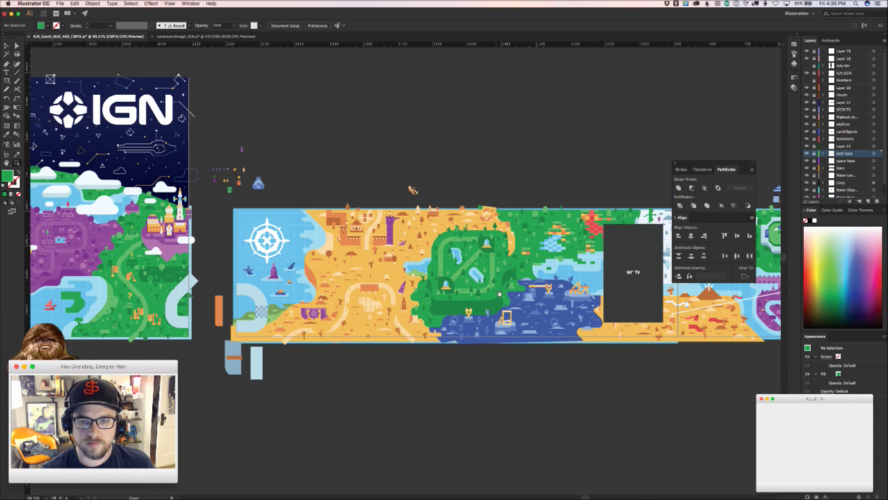
scroll(403, 270, "left", 3)
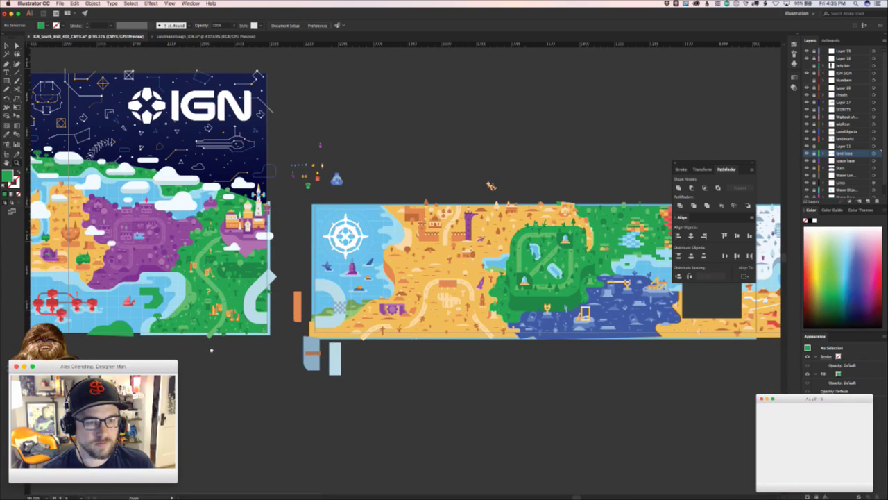
scroll(510, 179, "left", 10)
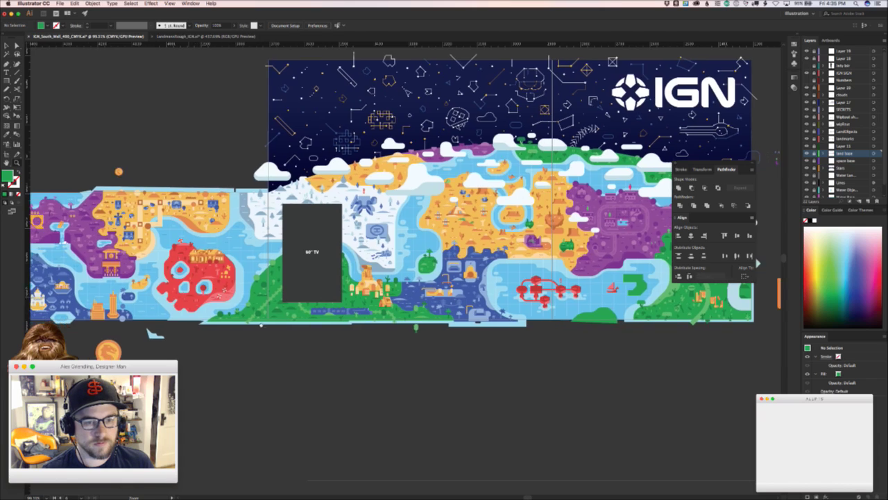
scroll(402, 249, "left", 8)
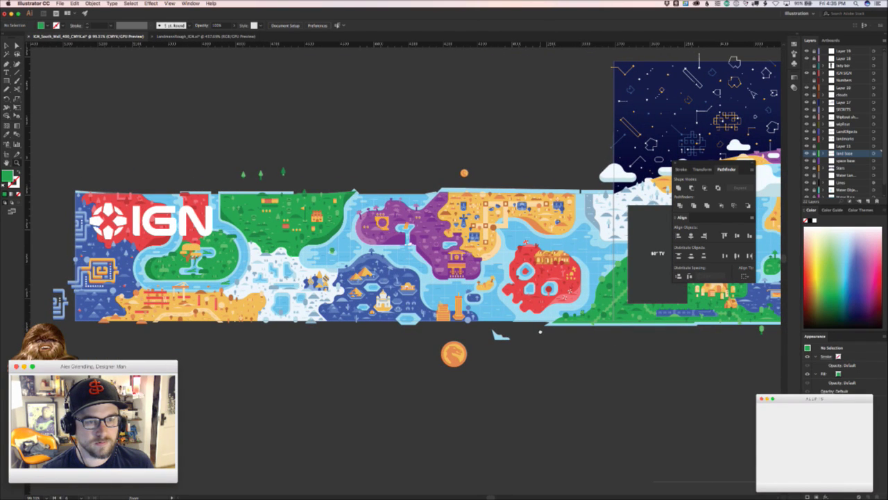
scroll(403, 249, "right", 10)
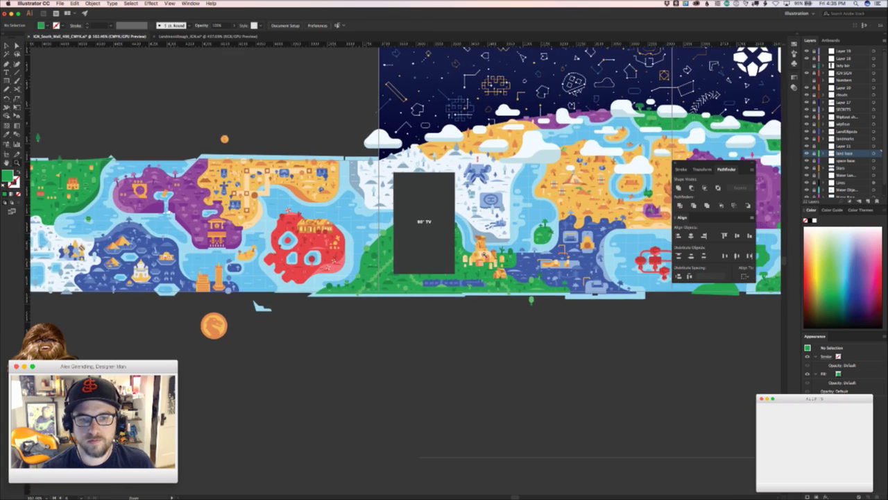
left_click_drag(424, 269, 484, 270)
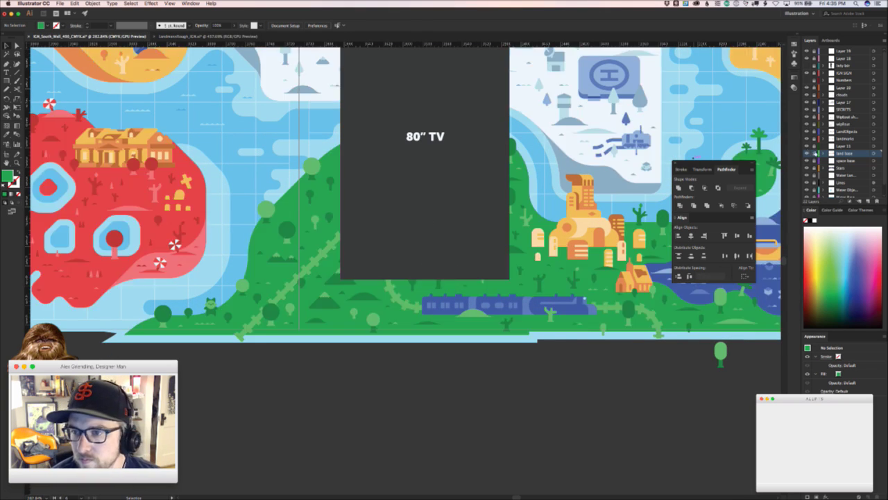
- Make LandObjects the active layer, glance at the image results in Chrome and return to Illustrator
left_click(851, 131)
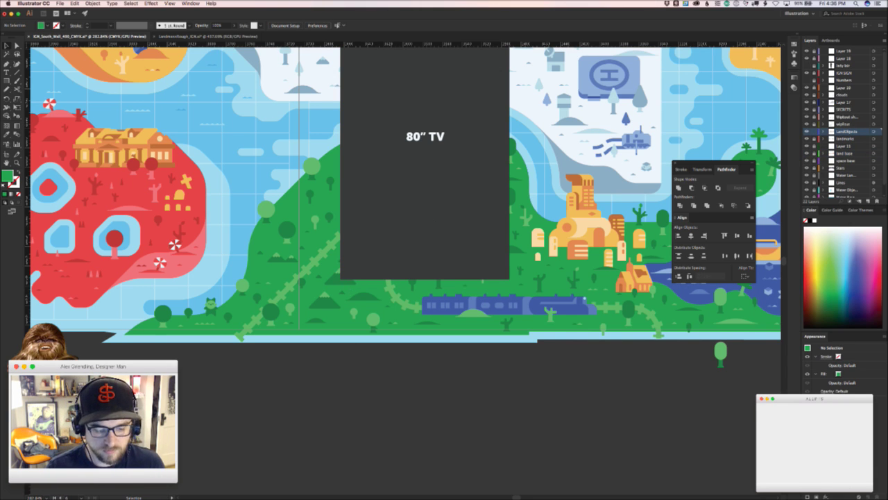
key("super+Tab")
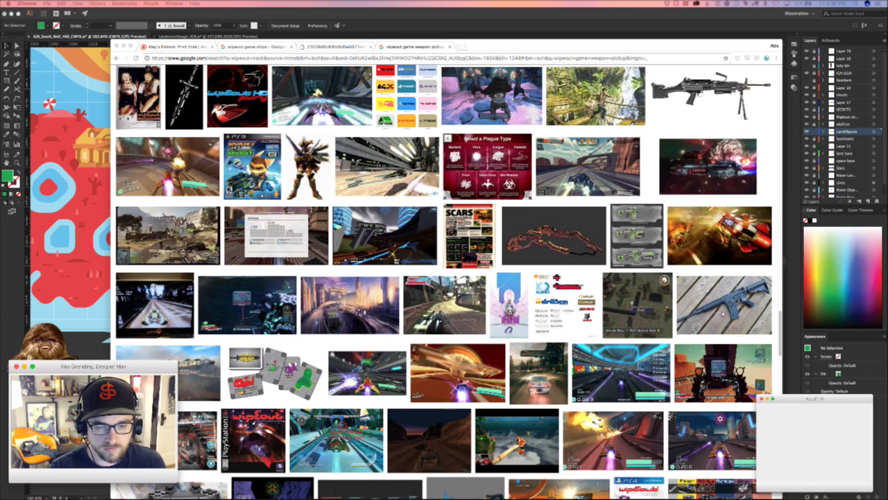
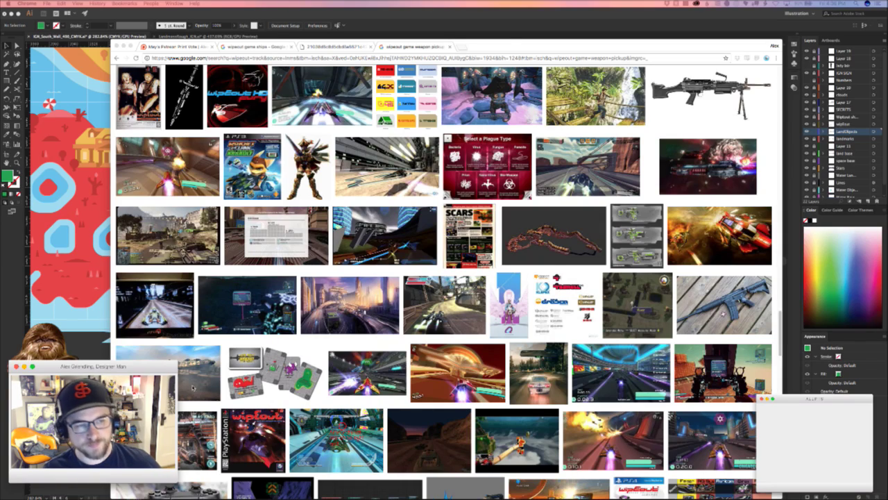
key("super+Tab")
- Examine the snowy land beside the narrow 80" TV, looking closely at the blue crouching robot and its surrounding trees
left_click_drag(545, 123, 447, 335)
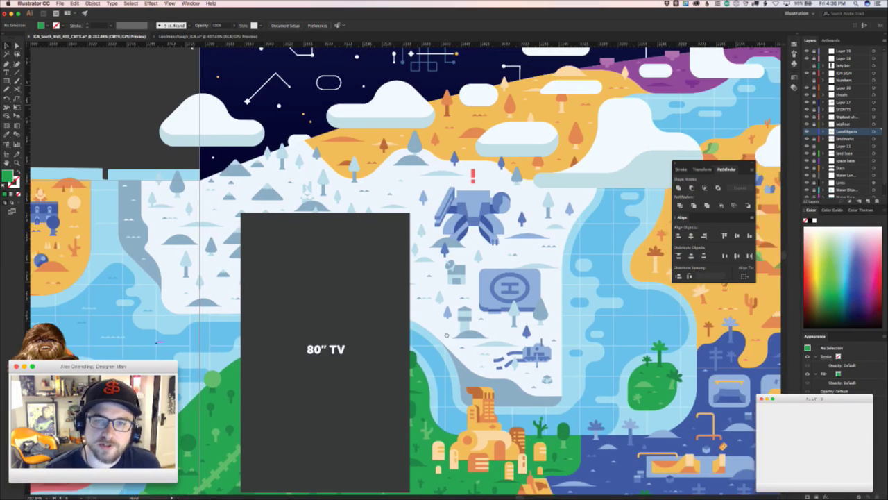
scroll(417, 267, "right", 2)
scroll(417, 267, "up", 1)
scroll(377, 250, "up", 5)
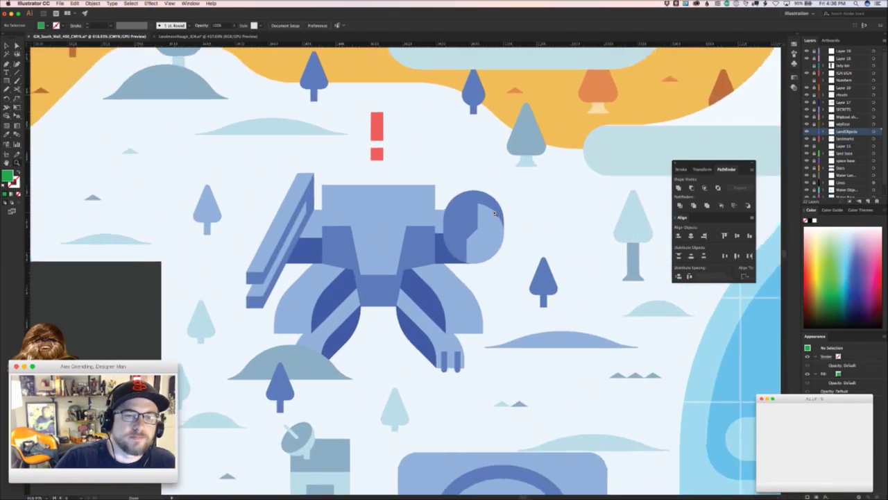
scroll(494, 213, "up", 2)
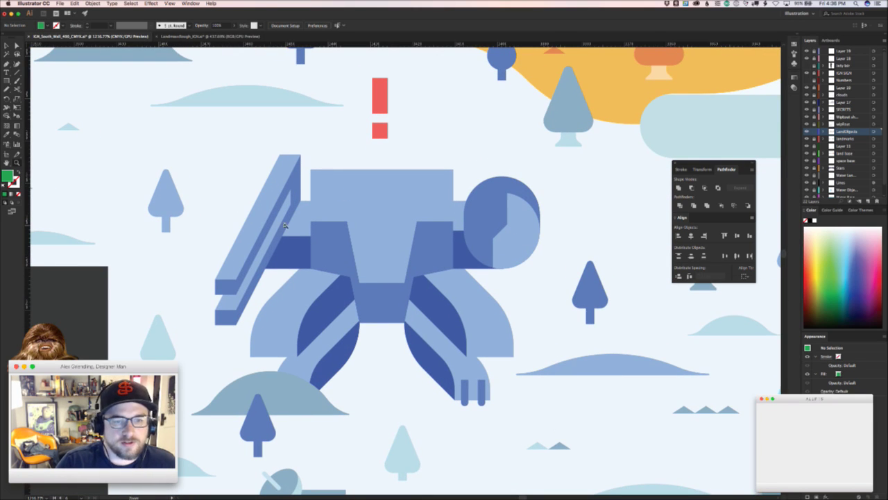
scroll(409, 275, "down", 5)
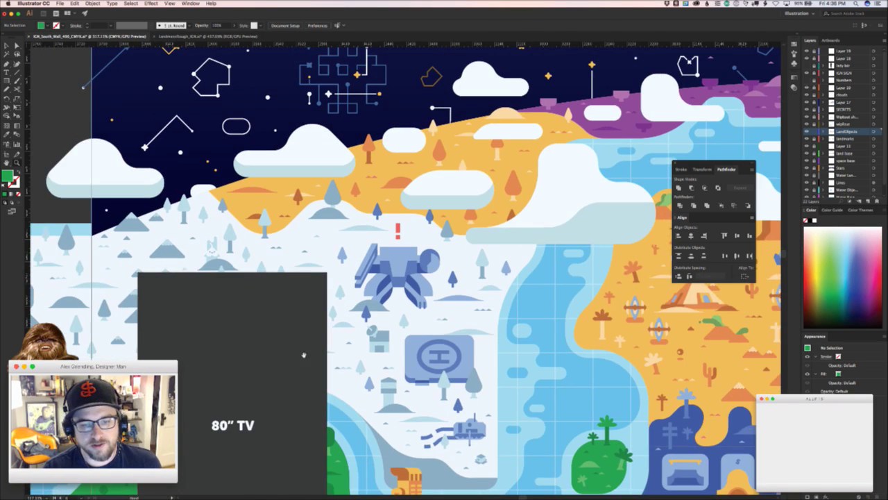
scroll(302, 356, "up", 2)
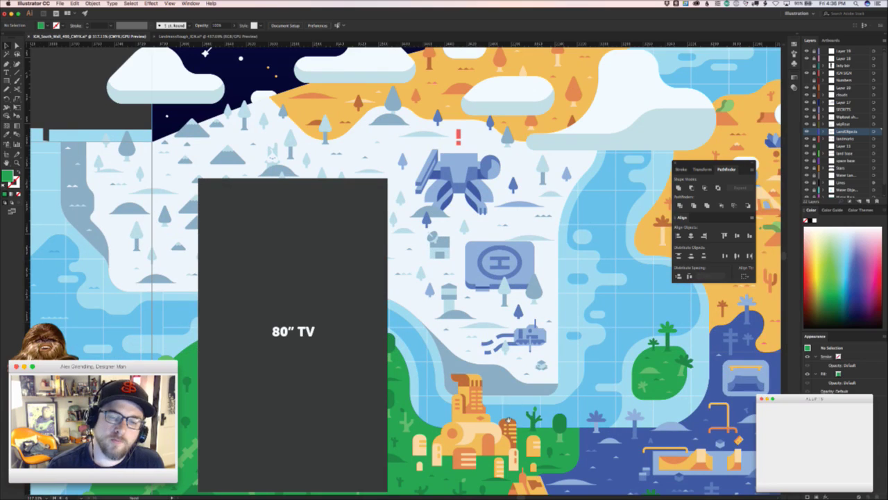
- Hide the layer holding the 80" TV placeholder that covers the green train land
scroll(347, 347, "down", 5)
scroll(347, 347, "left", 2)
scroll(475, 245, "left", 1)
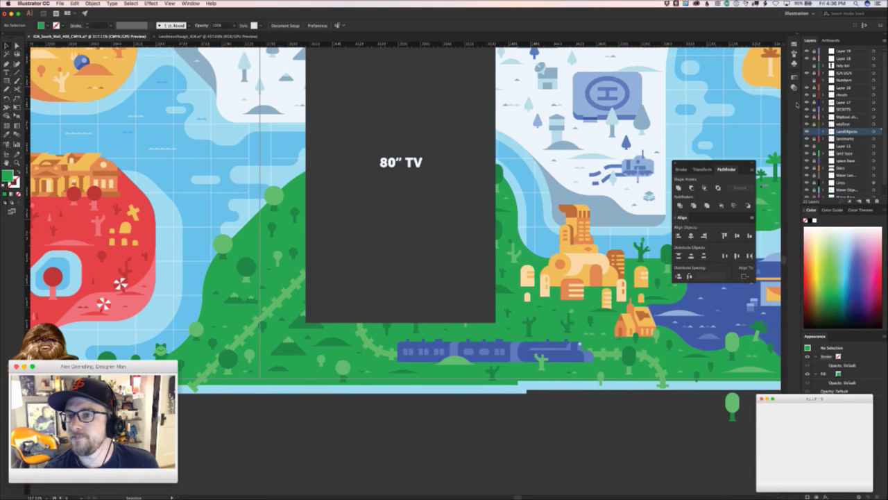
left_click(805, 73)
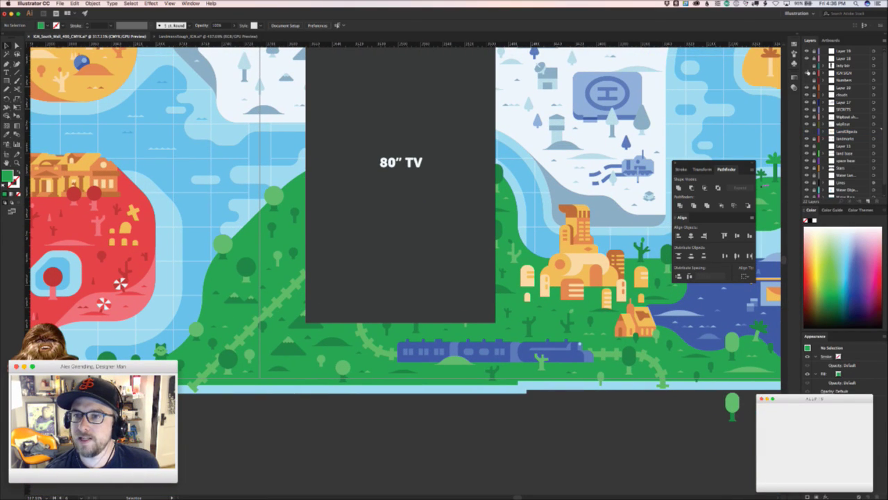
left_click(807, 72)
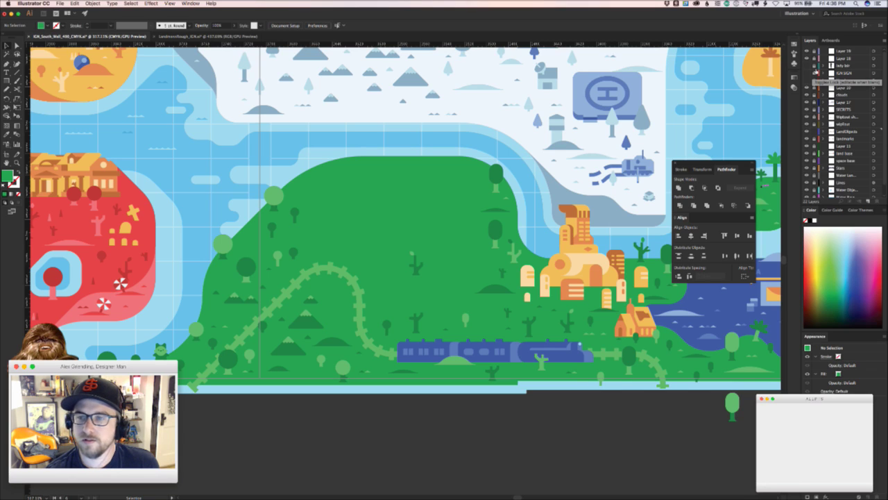
left_click(816, 72)
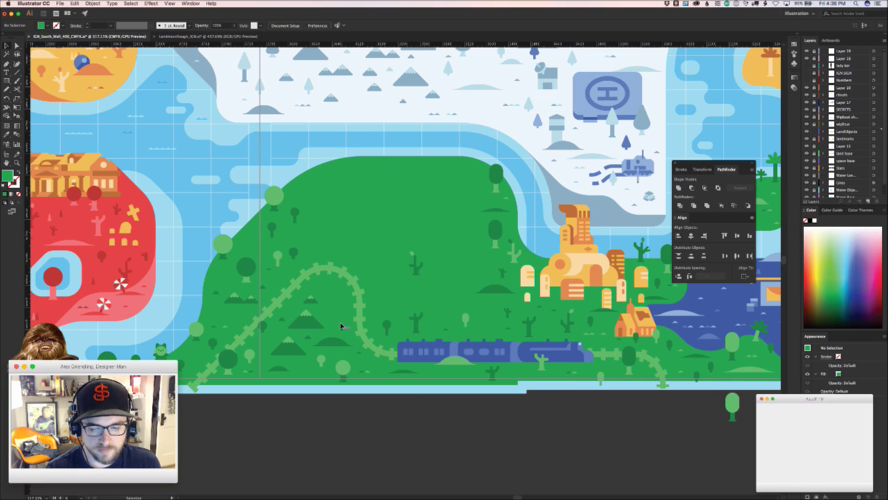
- Select and copy the trees, mountains and mounds scattered around the railway track on the near half of the green land
key("space")
left_click_drag(343, 333, 403, 337)
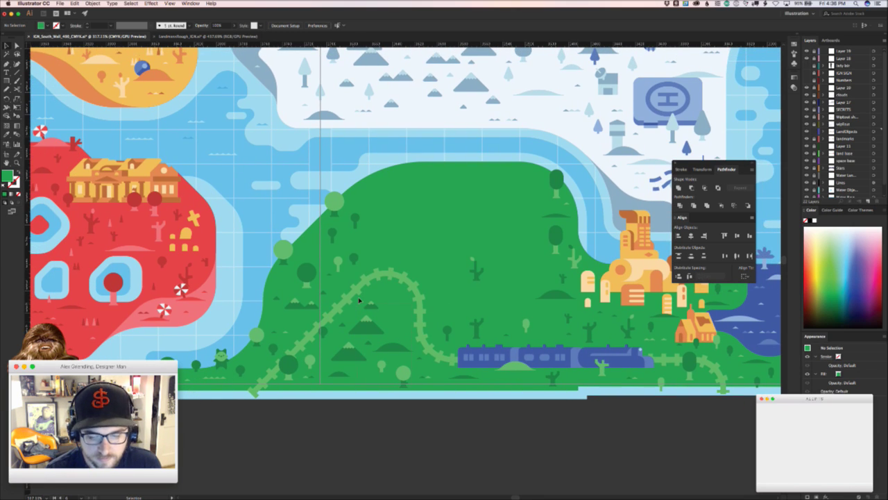
left_click_drag(362, 298, 380, 328)
left_click(377, 368, "shift")
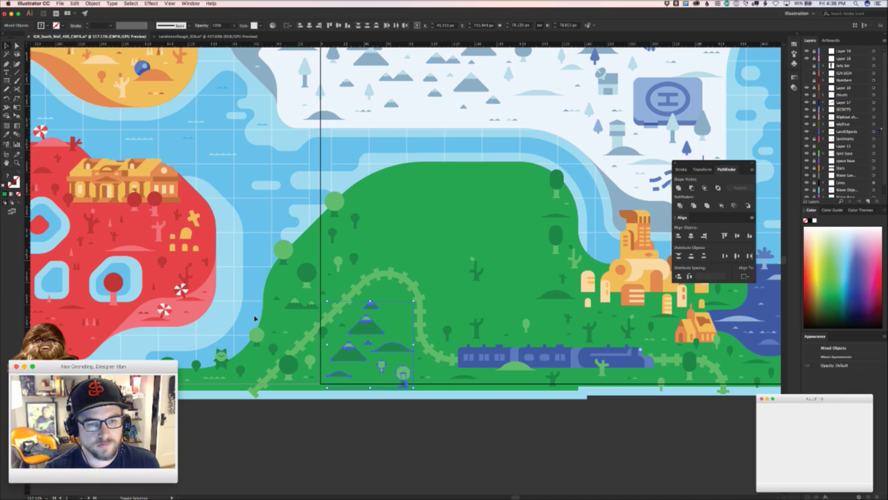
left_click_drag(237, 308, 178, 366)
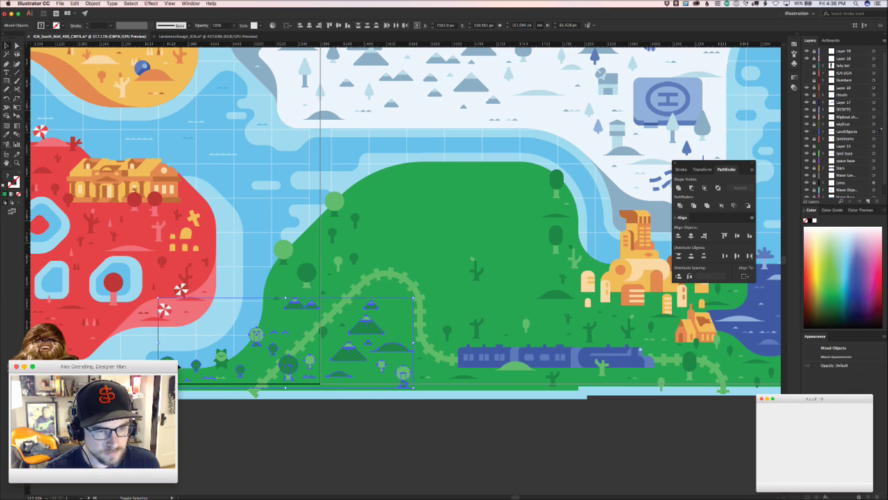
left_click(277, 297, "shift")
left_click_drag(364, 296, 368, 295)
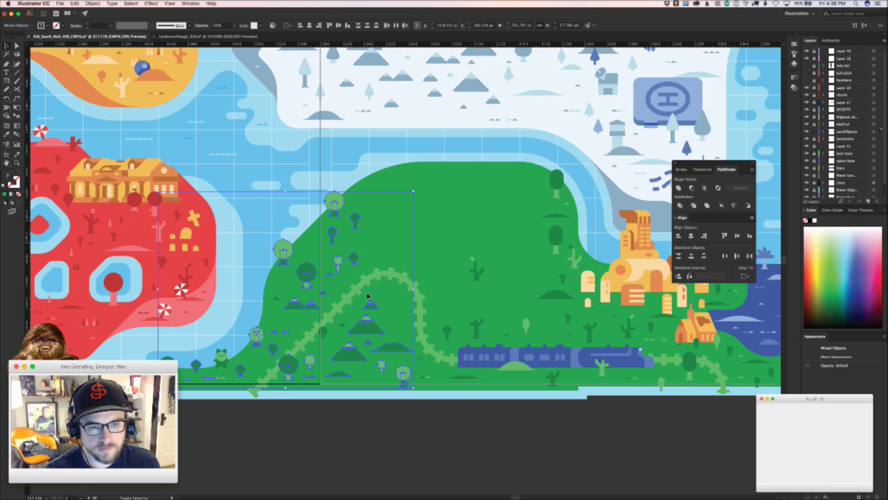
left_click(421, 376, "shift")
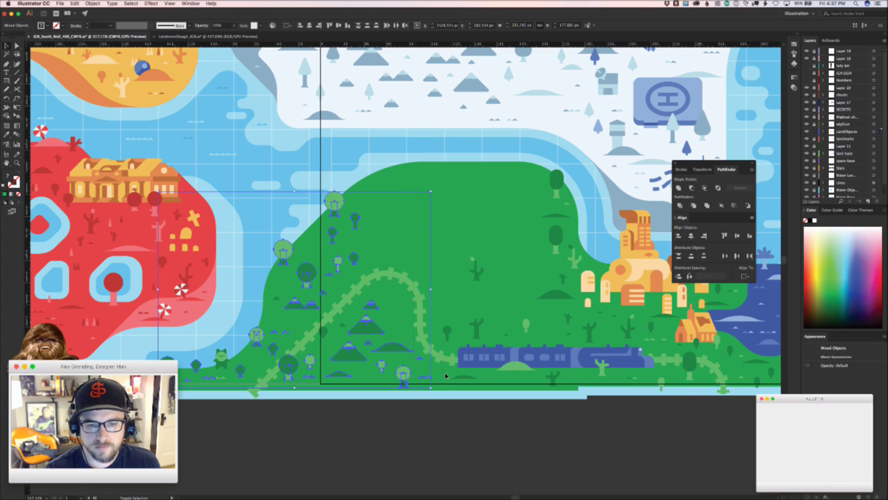
left_click(459, 376, "shift")
key("v")
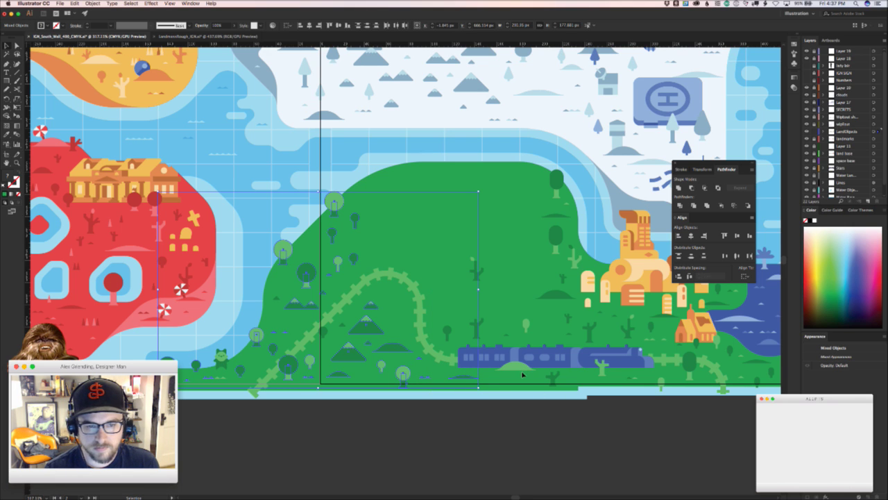
- Paste the copied green trees and mountains at the racing track's far bend
key("z")
left_click_drag(644, 368, 569, 367)
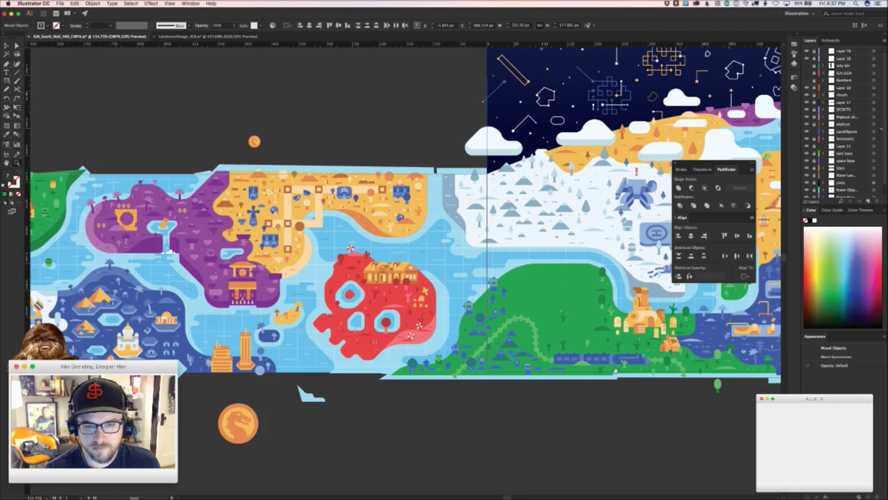
left_click_drag(750, 420, 332, 398)
left_click_drag(773, 351, 351, 348)
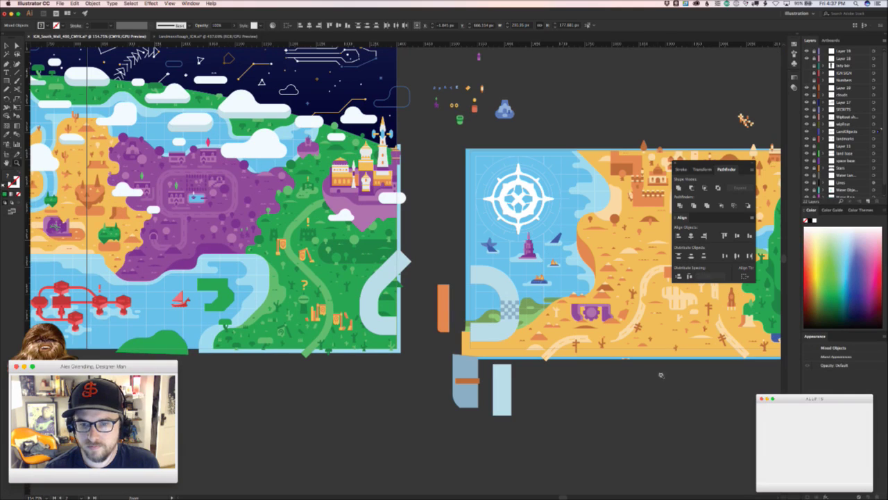
left_click_drag(662, 376, 445, 408)
scroll(664, 416, "right", 10)
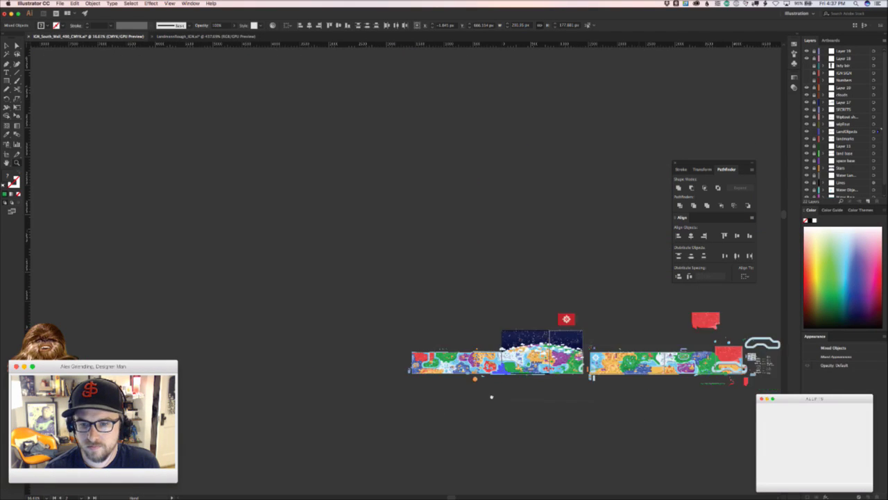
left_click_drag(379, 332, 659, 310)
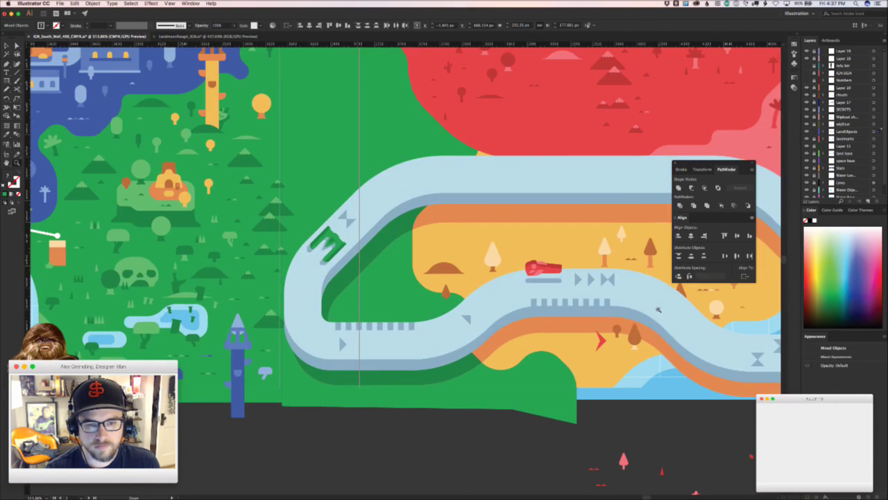
key("v")
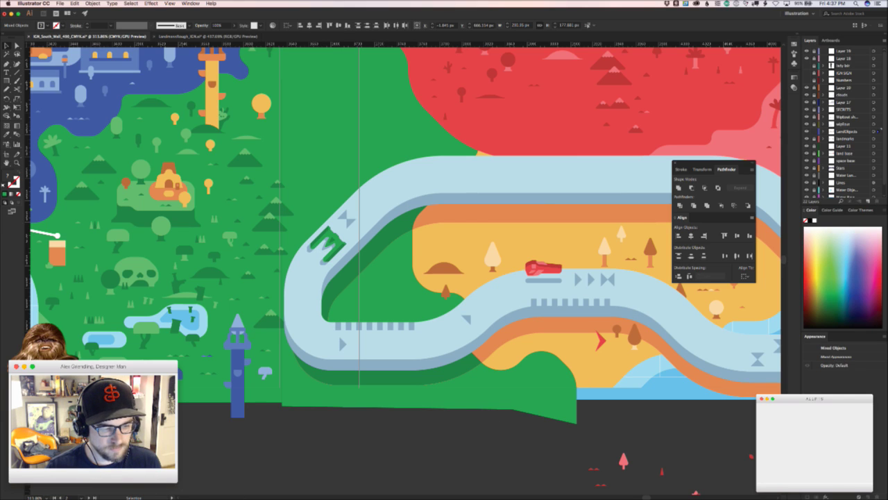
key("super+Tab")
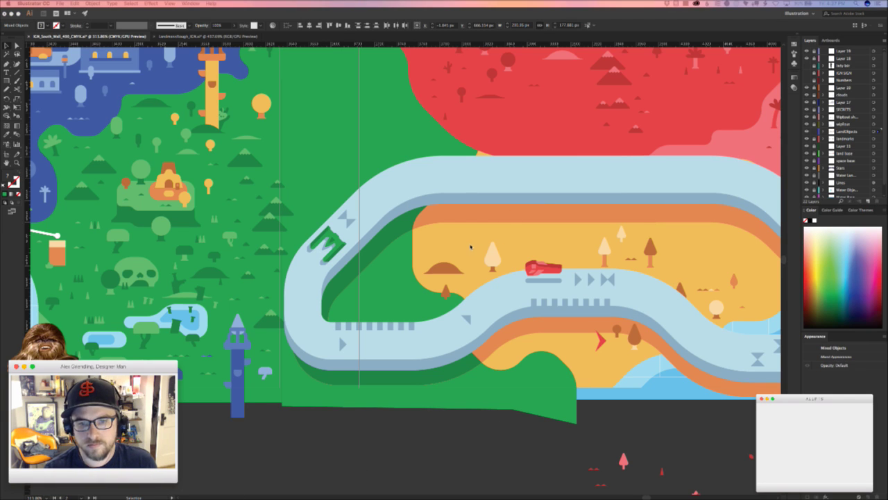
key("super+Tab")
key("super+v")
- Move the pasted trees and mountains onto the empty canvas above the blue castle land
left_click_drag(459, 266, 430, 155)
left_click_drag(382, 234, 413, 389)
left_click_drag(431, 344, 463, 458)
scroll(462, 459, "up", 2)
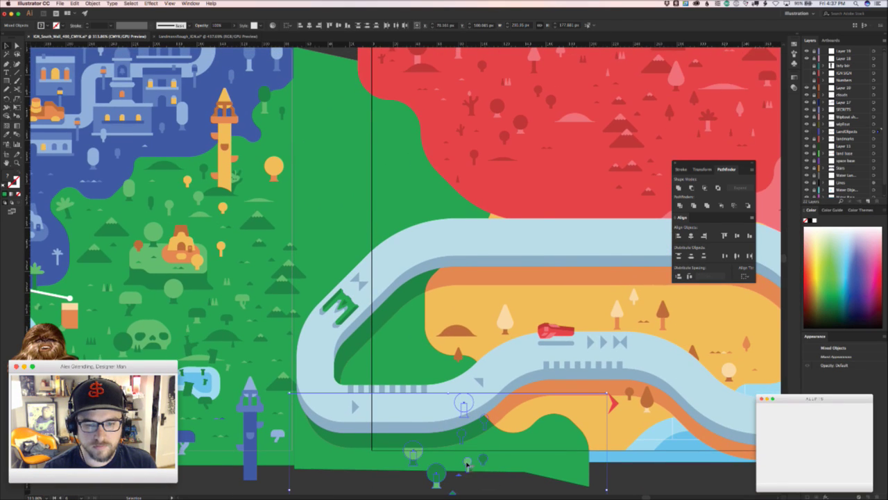
left_click_drag(392, 206, 460, 284)
scroll(402, 305, "down", 5)
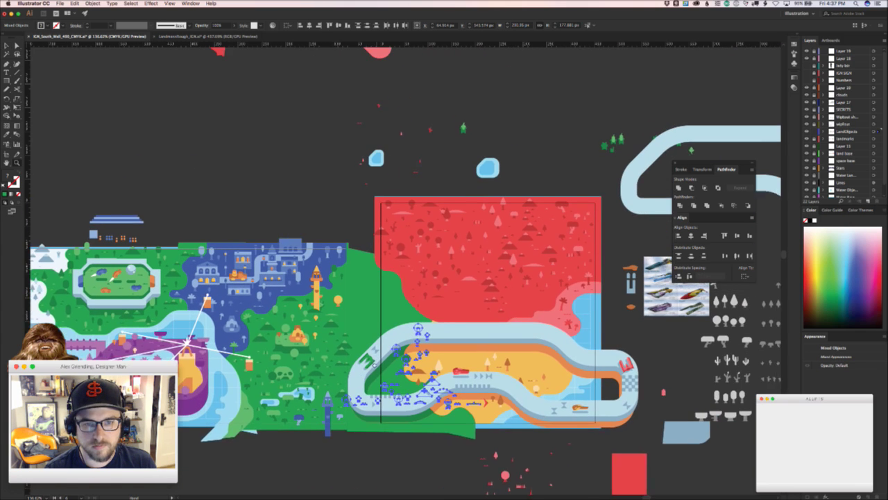
left_click_drag(417, 348, 267, 160)
key("super+Tab")
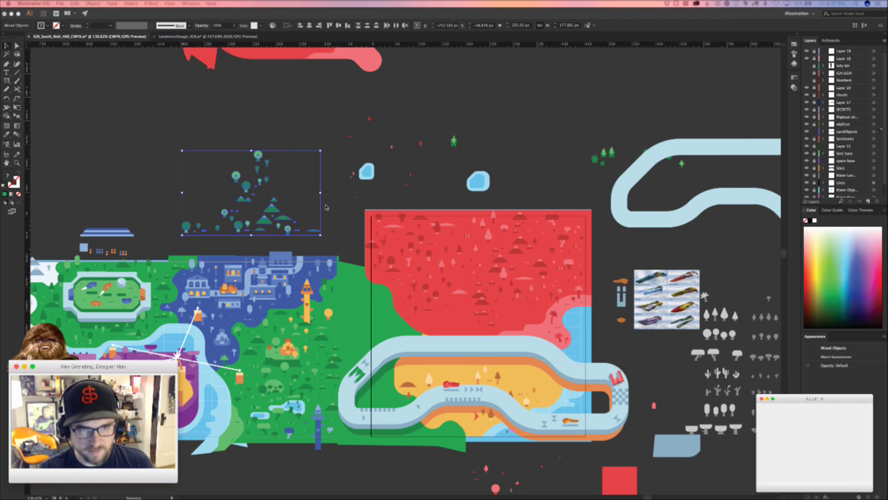
- Move the mountain cluster with its mounds and light green trees onto the bare green land beside the red land's edge
left_click(348, 217)
key("z")
left_click_drag(349, 219, 267, 181)
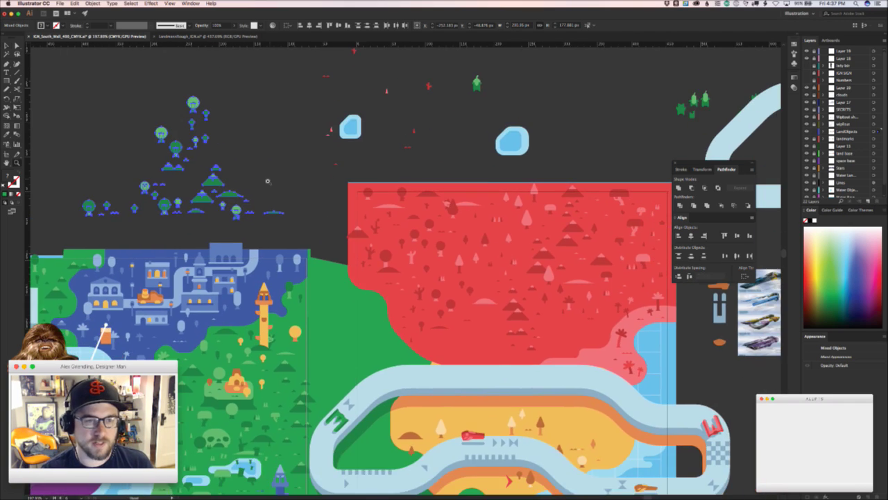
left_click(230, 190)
left_click(254, 224)
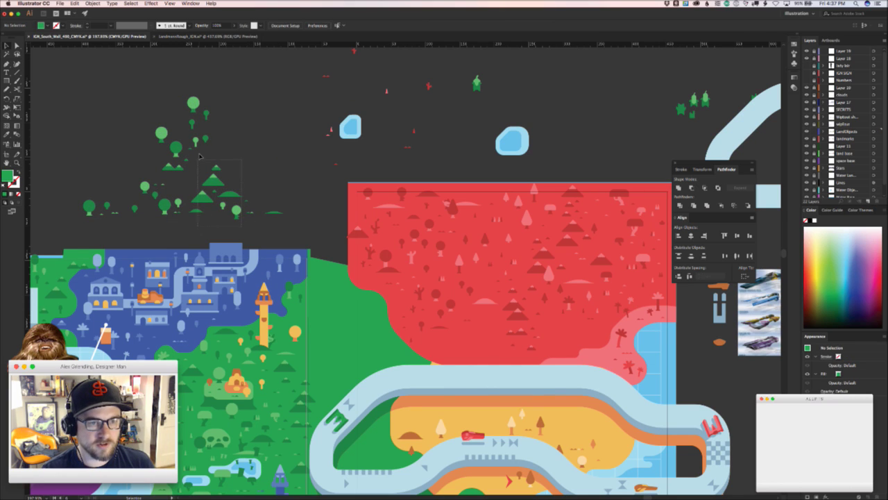
left_click_drag(200, 156, 233, 195)
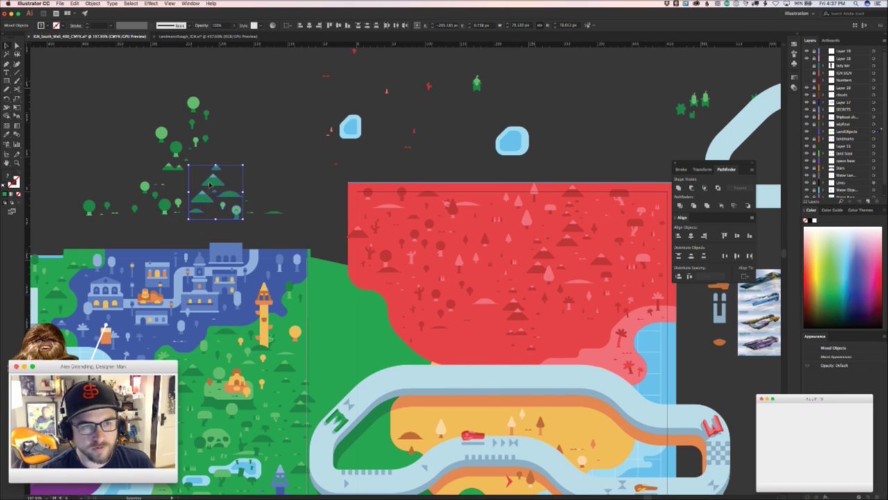
left_click_drag(243, 226, 194, 157)
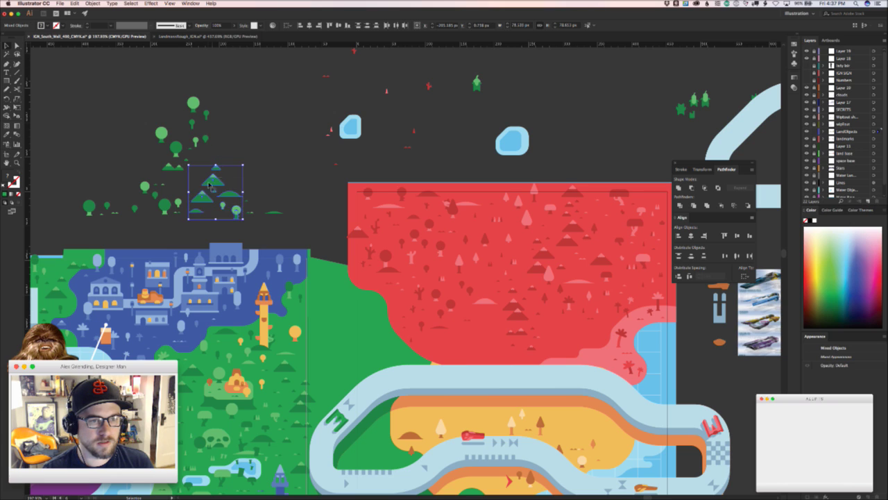
left_click_drag(205, 191, 412, 353)
left_click(412, 353)
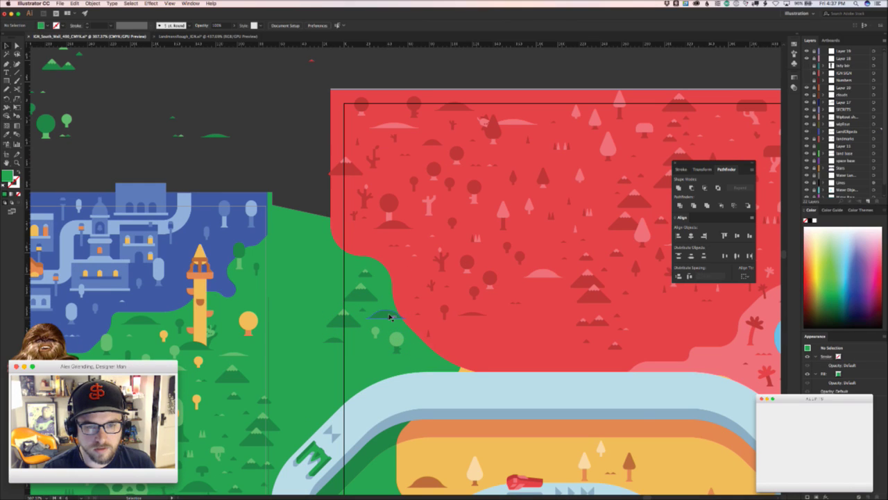
left_click_drag(389, 315, 418, 366)
- Place a dark green round tree on the border between the green and red lands, above the mountains
left_click_drag(88, 161, 391, 294)
left_click(343, 310)
key("z")
scroll(363, 295, "up", 1)
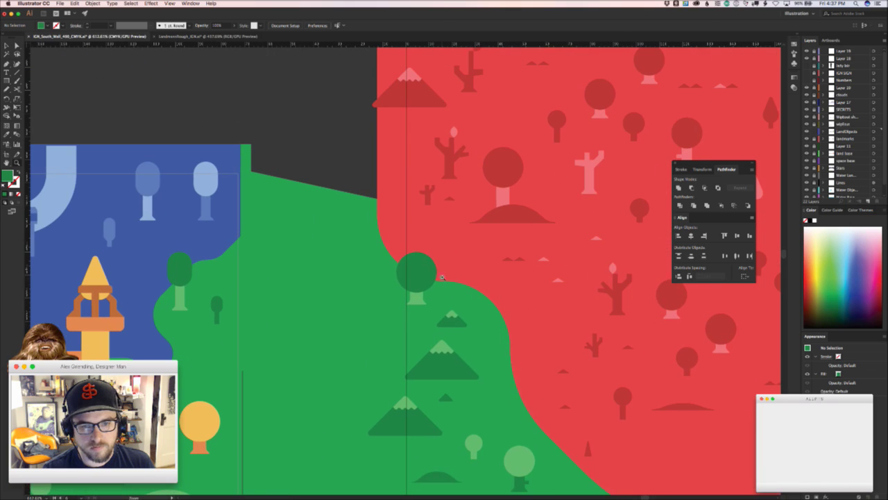
left_click(419, 276)
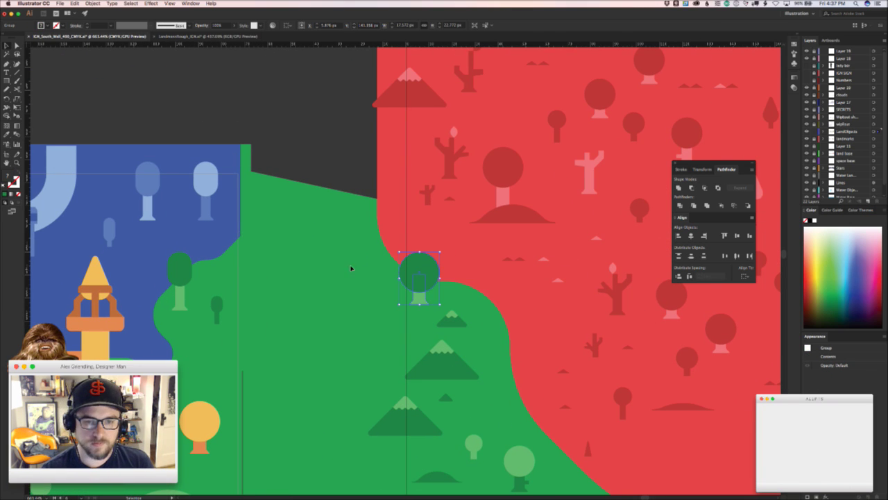
key("super+shift+a")
scroll(353, 264, "down", 3)
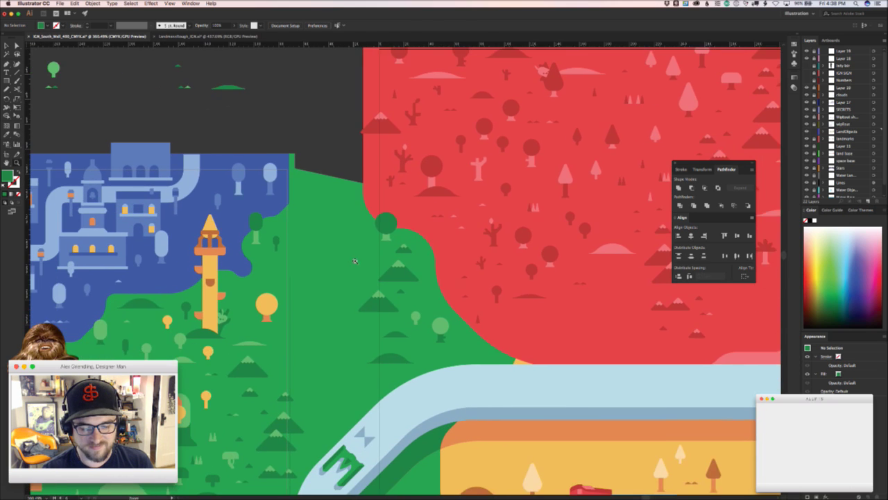
- Move the flat green mound from the empty canvas into the narrow green tip between the red land and the track
left_click_drag(354, 260, 345, 259)
left_click_drag(345, 260, 307, 315)
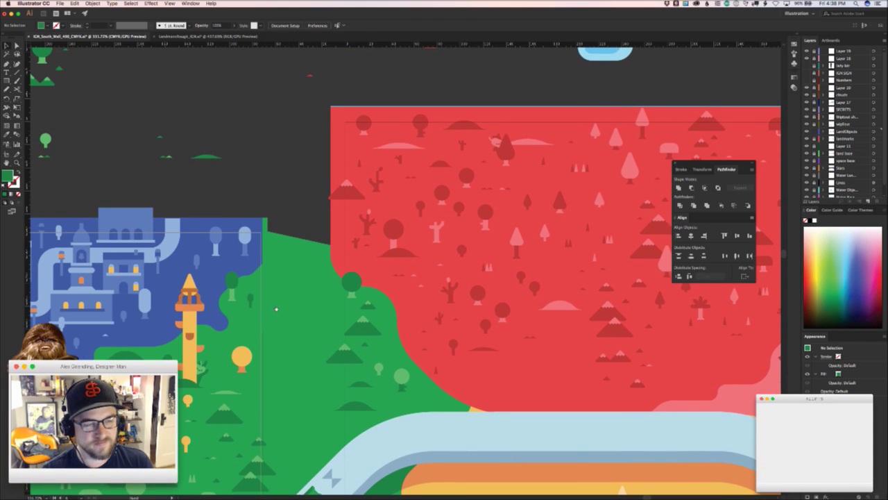
scroll(276, 308, "left", 5)
scroll(276, 309, "up", 1)
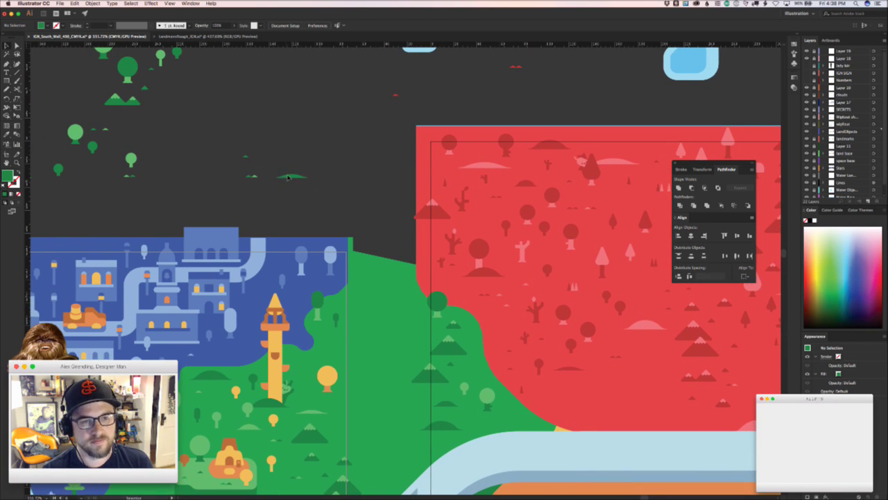
left_click_drag(288, 177, 510, 420)
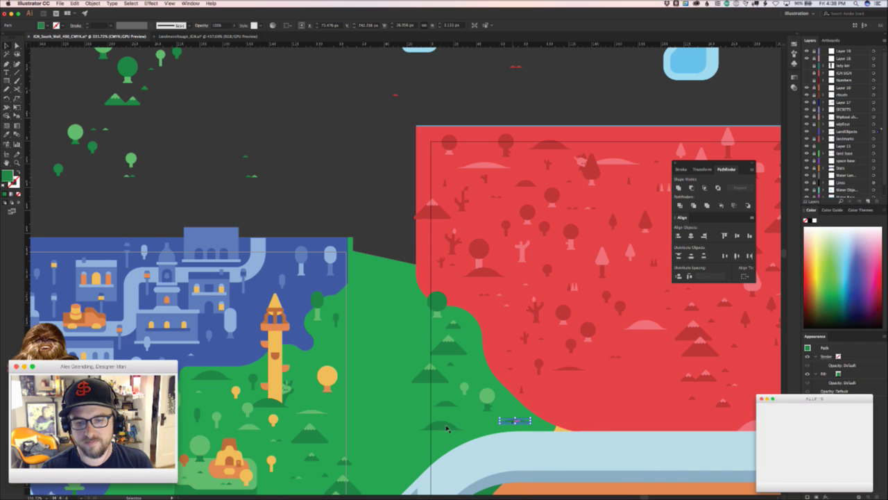
- Try a copy of the brown mound on the small yellow sliver above the track, and delete it
scroll(478, 425, "down", 5)
scroll(479, 424, "right", 5)
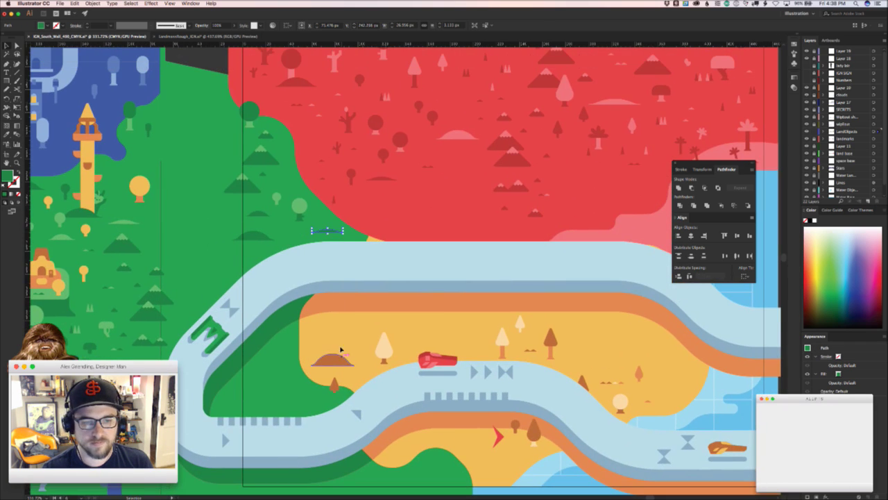
left_click_drag(340, 350, 380, 235)
left_click(357, 345)
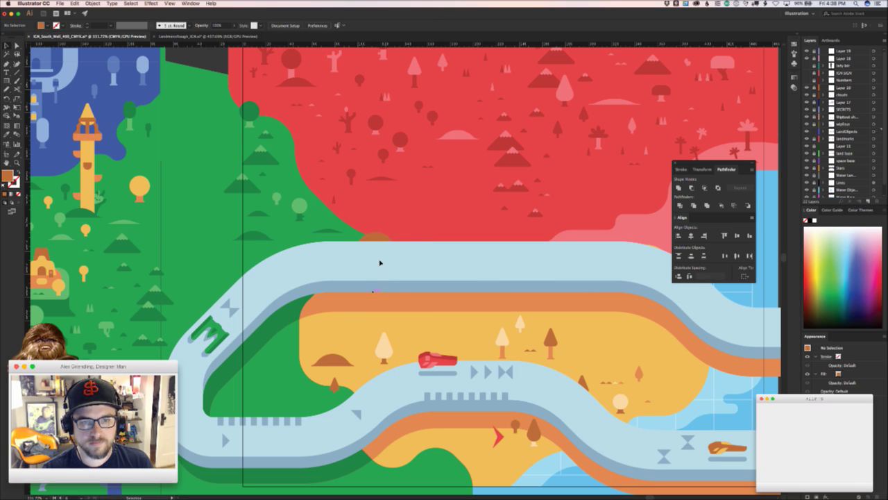
left_click(382, 238)
key("Delete")
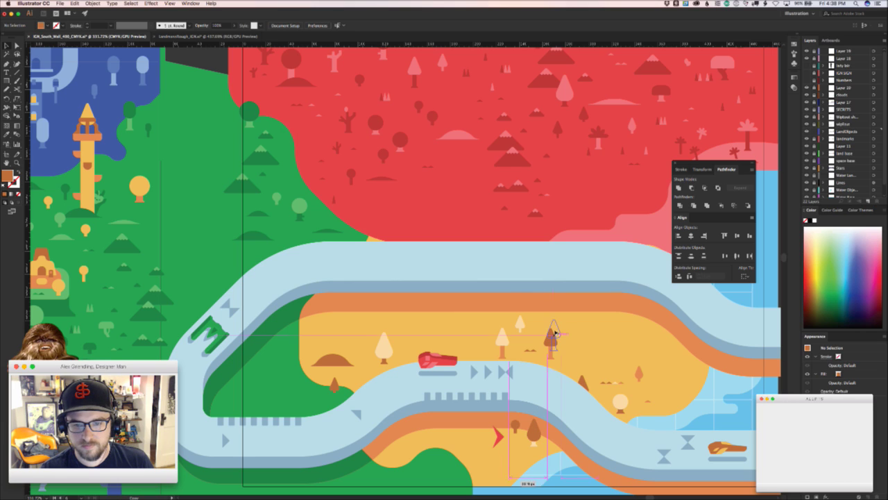
- Copy the brown pointed tree onto the yellow sliver above the track and recolor its crown with the cream of the light trees
left_click_drag(552, 339, 426, 261)
key("z")
key("a")
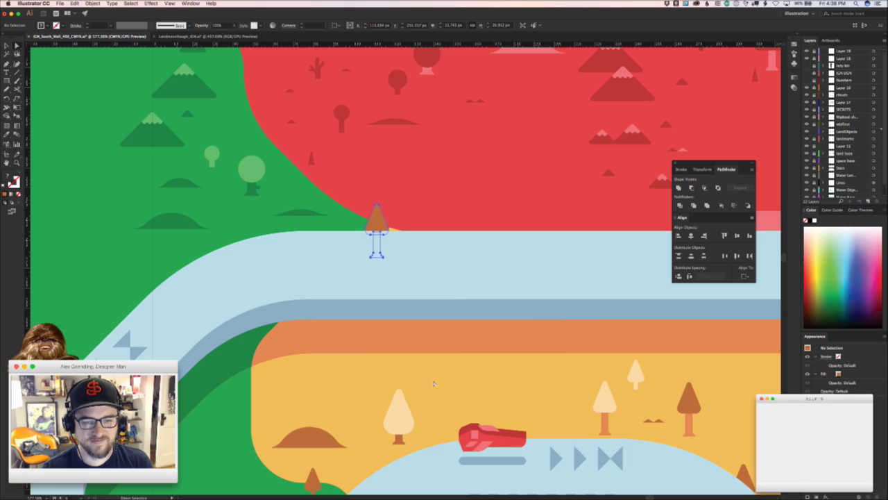
left_click(376, 239)
key("i")
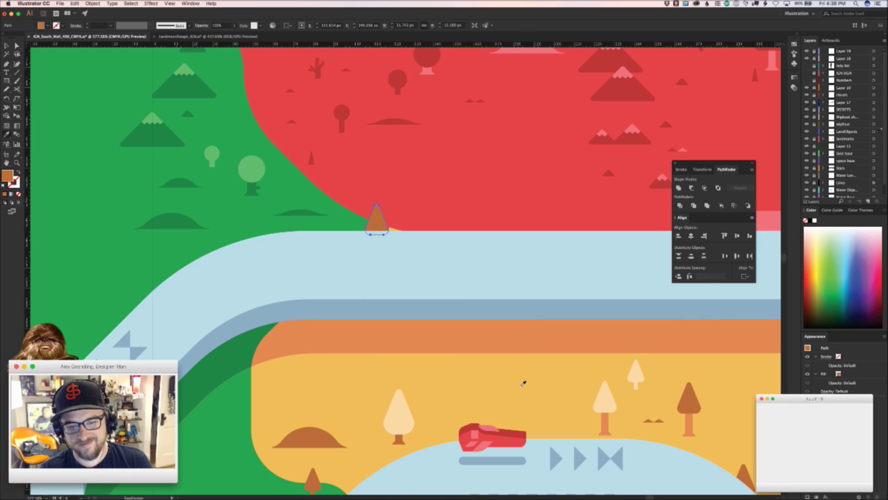
left_click(402, 416)
key("v")
key("super+shift+a")
scroll(434, 389, "up", 3)
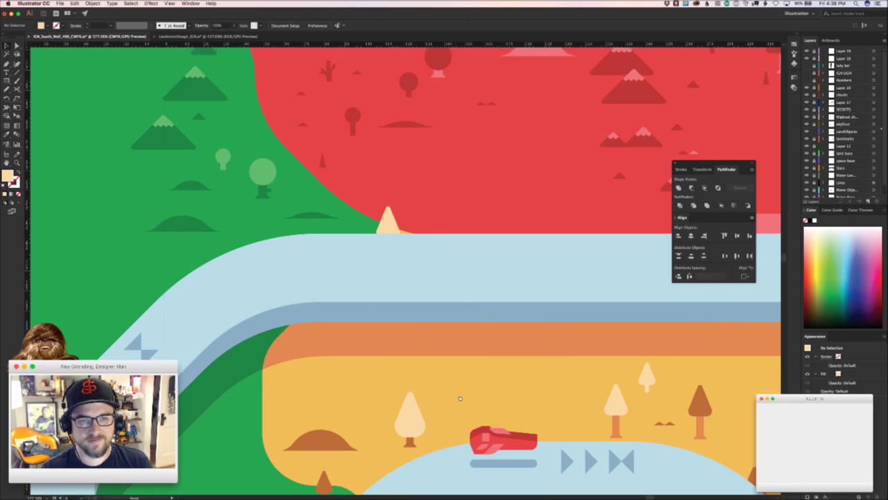
- On the land base layer, cover the leftover yellow sliver beside the cream tree with a small rectangle in the red land's color
key("a")
left_click(405, 279)
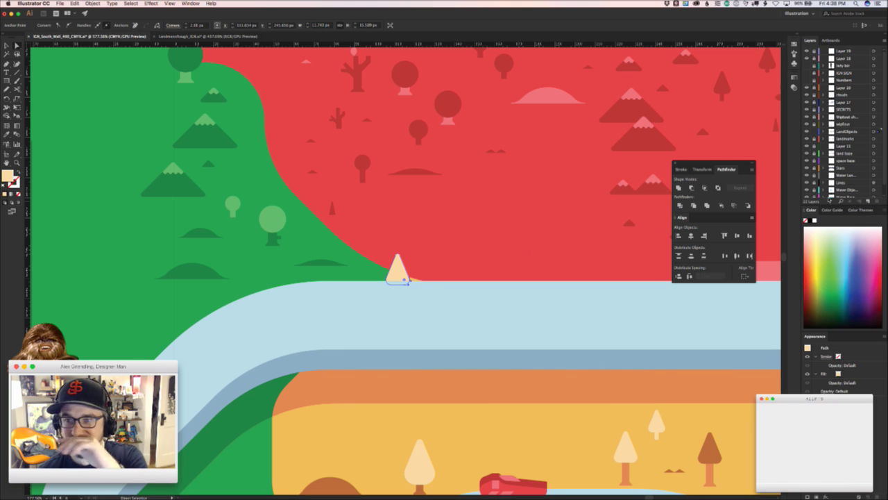
scroll(820, 179, "down", 1)
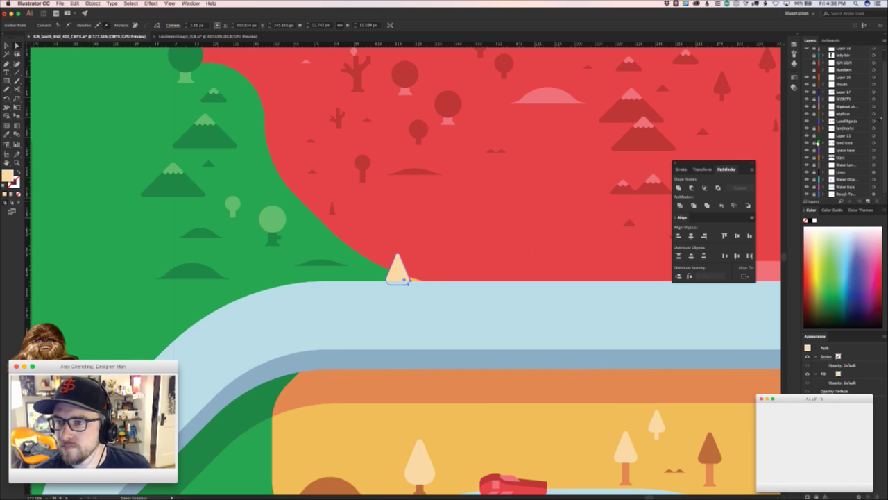
left_click(409, 280)
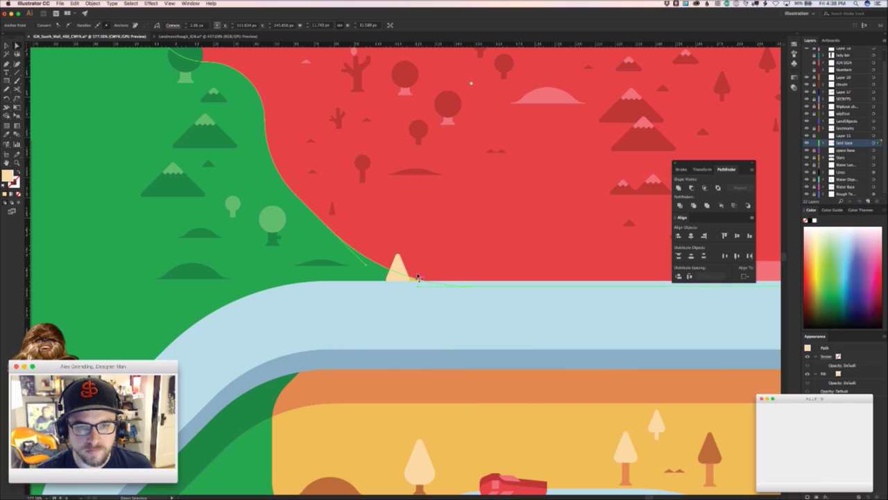
left_click(418, 278)
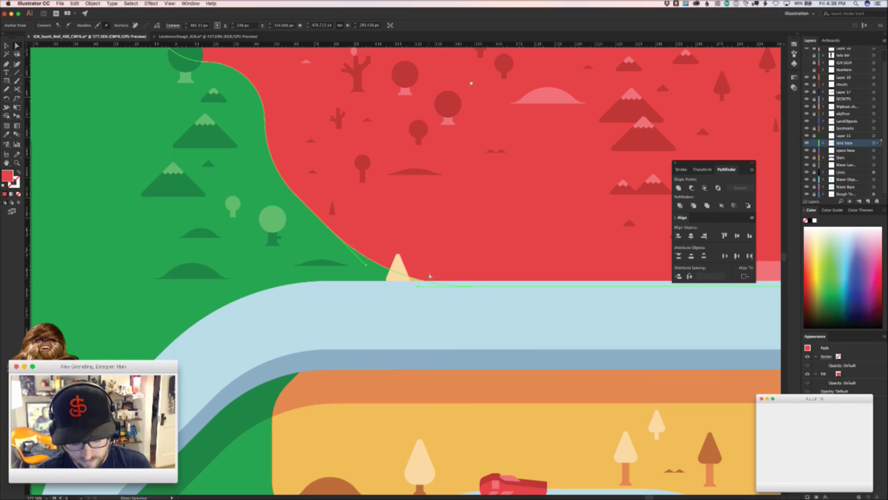
key("m")
left_click_drag(402, 288, 435, 260)
key("v")
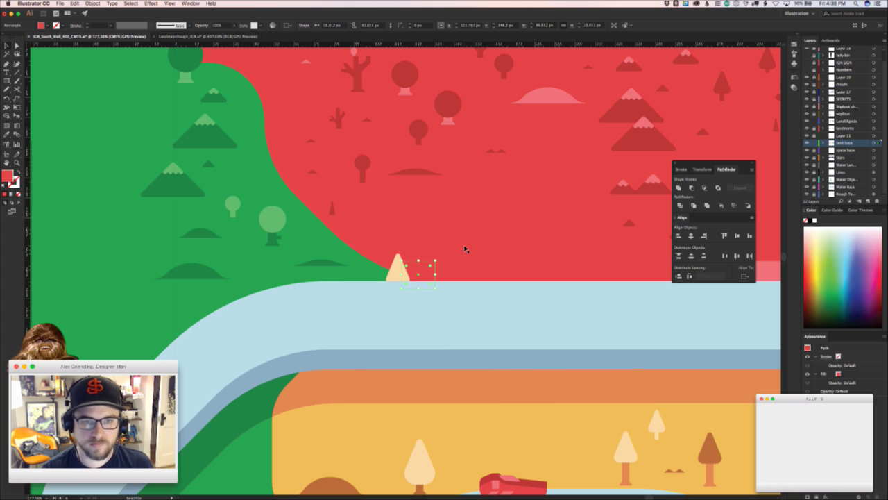
- Lock the land base layer and make the LandObjects layer active
left_click(475, 431)
key("z")
left_click_drag(478, 429, 429, 405)
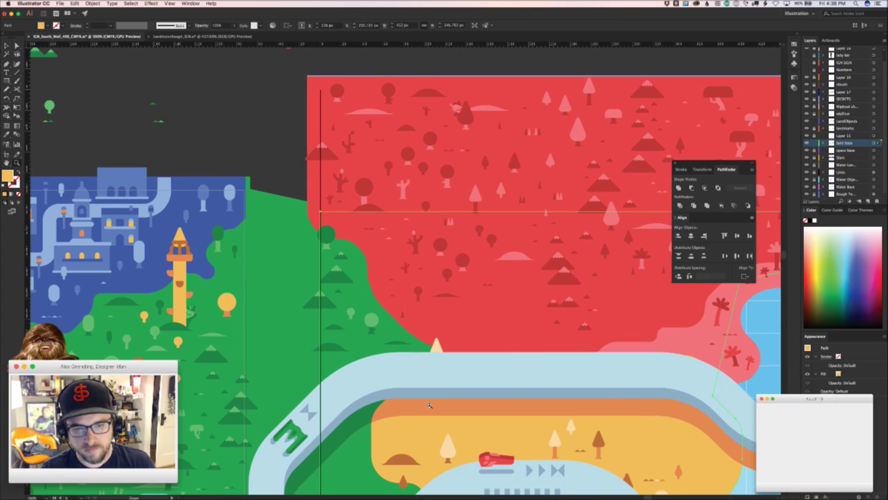
key("v")
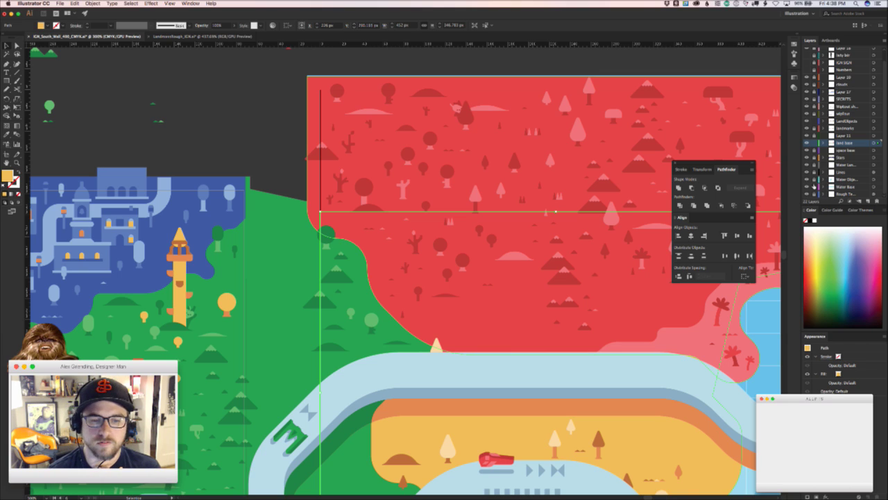
left_click(816, 143)
left_click(862, 123)
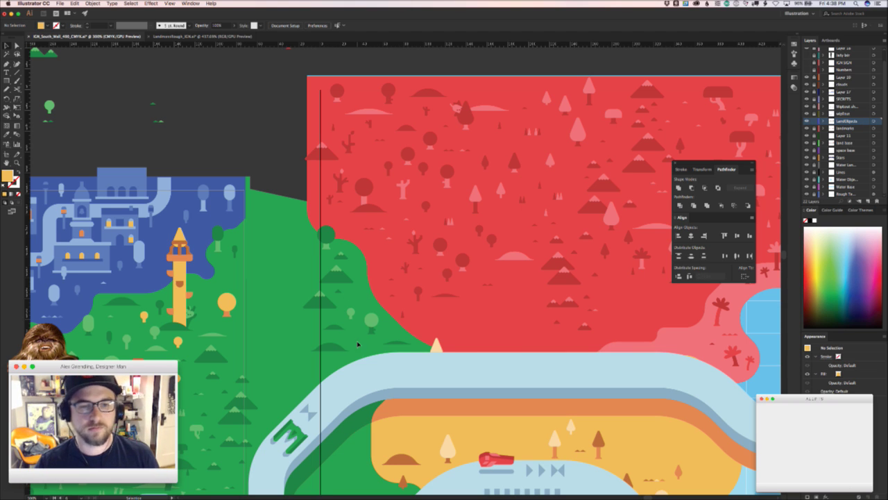
- Move the cluster of spare green trees and mountains from the pasteboard onto the green land at the track's lower loop
scroll(368, 320, "down", 2)
scroll(368, 320, "down", 5)
scroll(344, 208, "up", 5)
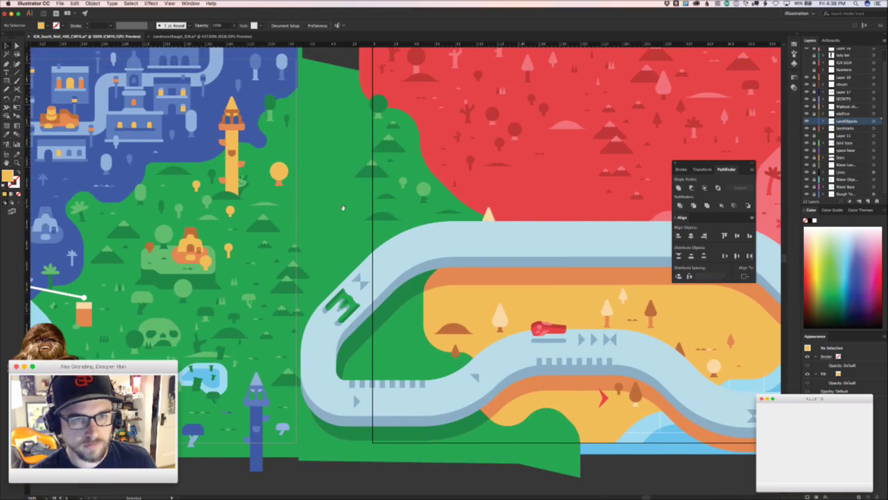
scroll(159, 94, "up", 2)
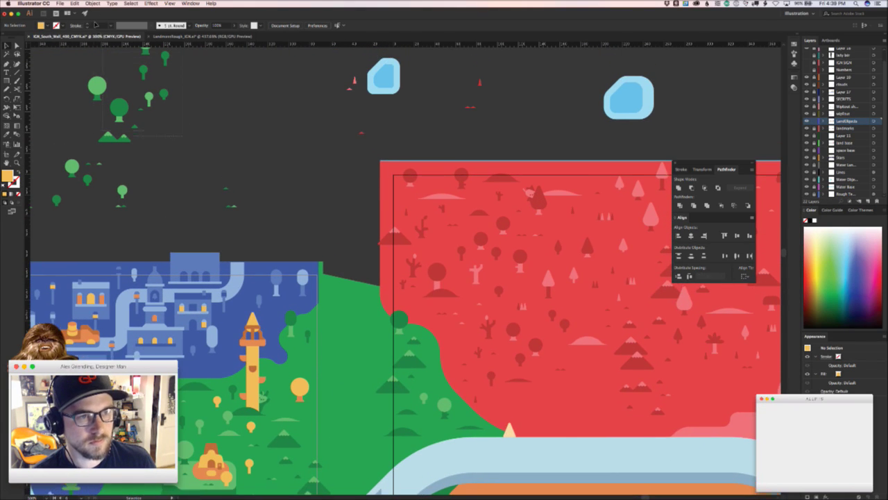
left_click(136, 128)
scroll(139, 118, "down", 2)
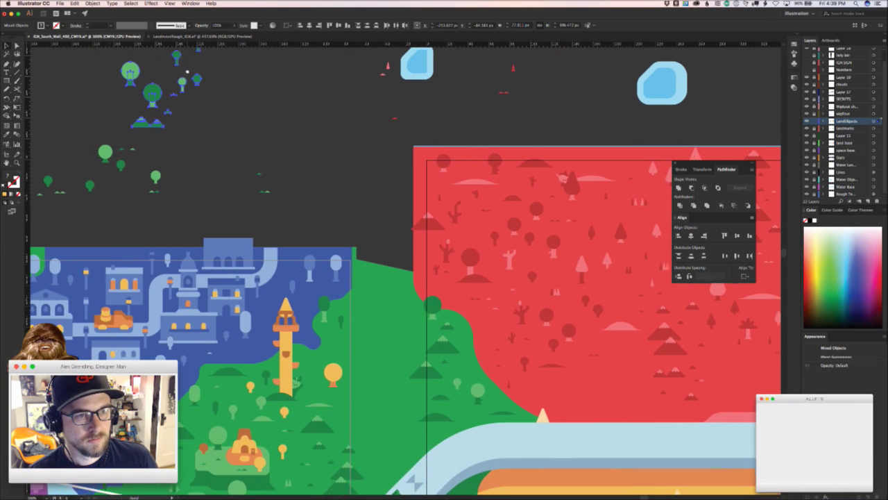
left_click_drag(153, 91, 398, 429)
left_click_drag(396, 446, 369, 368)
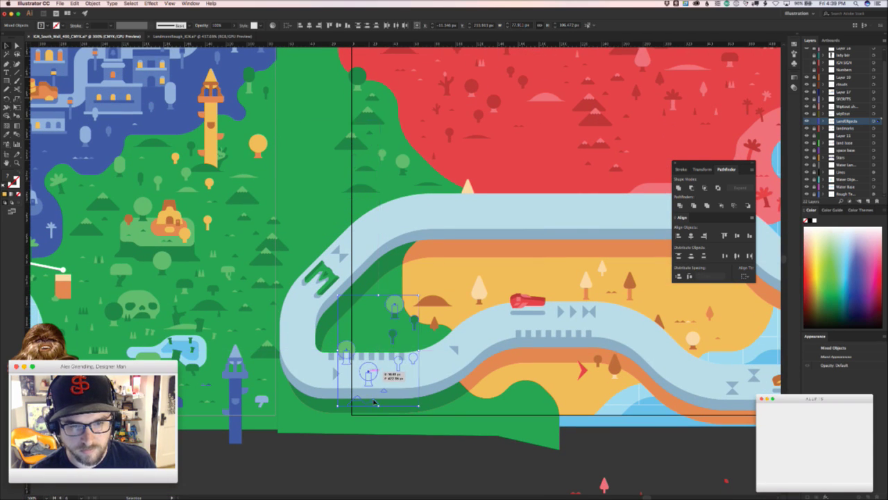
- Distribute the round trees over the green hill below the track and move the twin mountains and a small tree to the upper green slope
left_click_drag(423, 357, 538, 384)
left_click(538, 396)
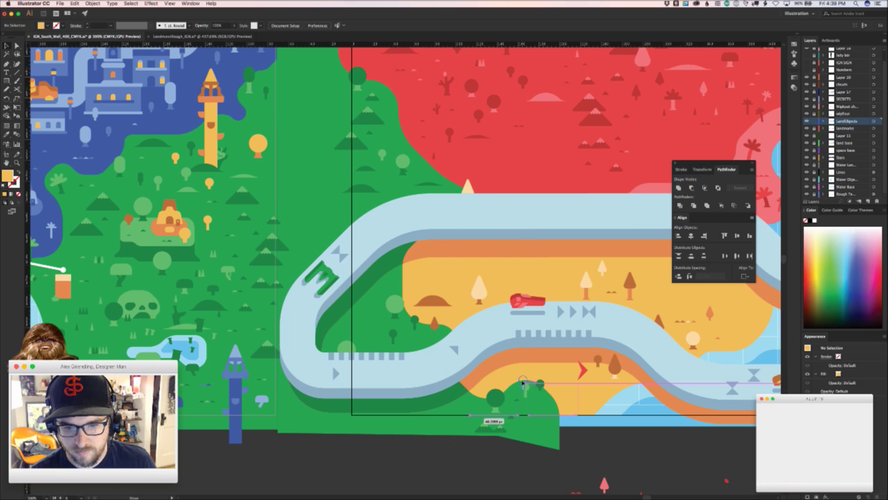
left_click(524, 386)
left_click_drag(489, 426, 408, 131)
key("z")
key("Down")
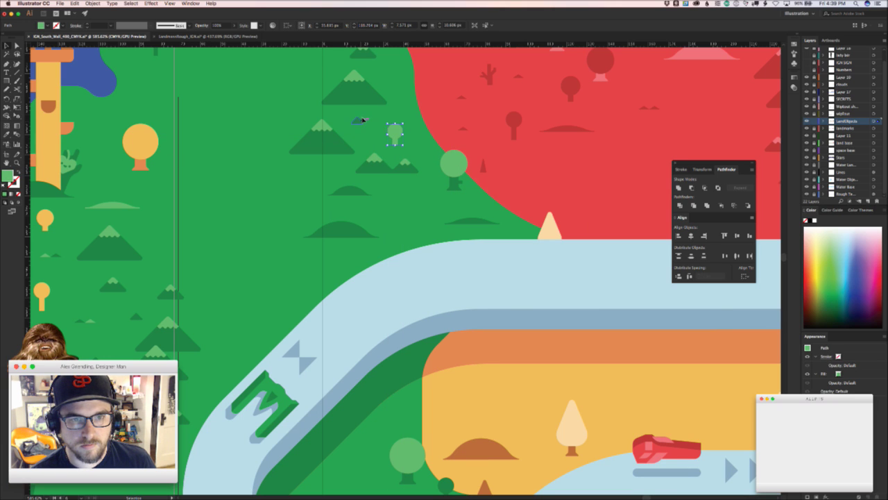
- Shift the flat dark hill on the green slope and recolor the wide hill with the small tree's light green
left_click(361, 123)
scroll(449, 197, "down", 3)
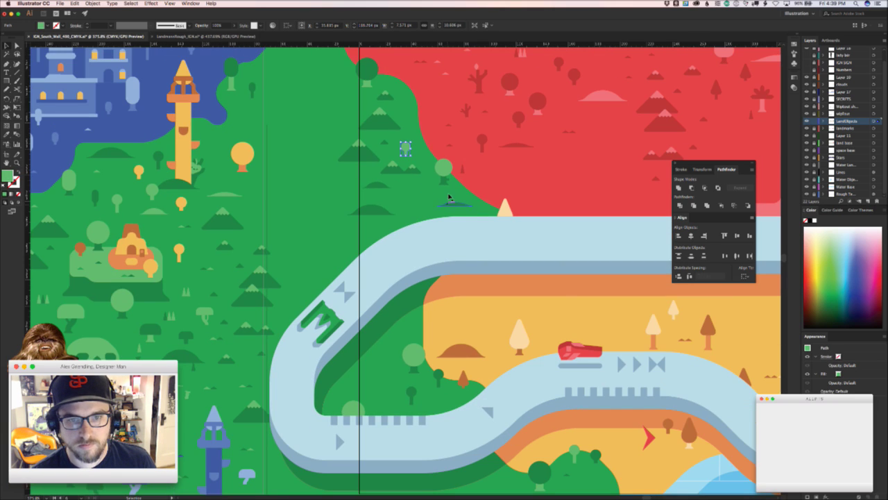
left_click_drag(447, 201, 414, 200)
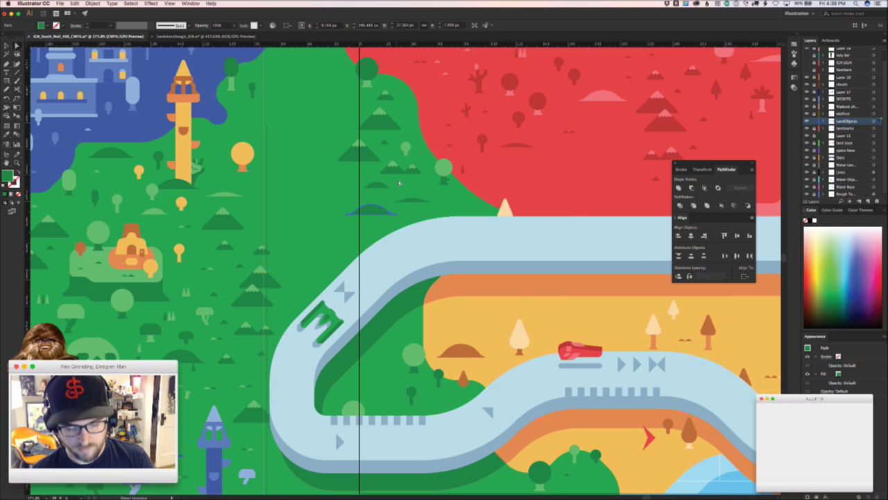
left_click(406, 150)
key("v")
left_click(429, 192)
scroll(432, 196, "down", 2)
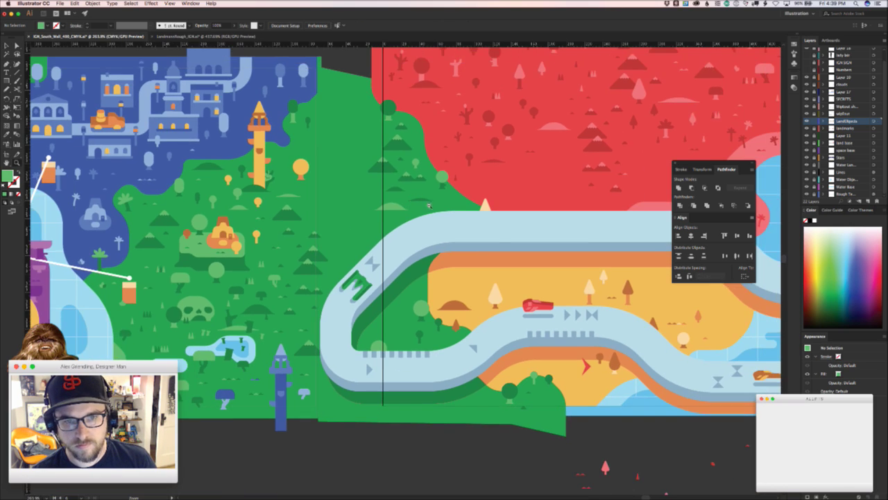
- Move tiny green hills, including those on the pasteboard, onto the green slope between the red land and the track
left_click_drag(427, 204, 380, 173)
left_click_drag(480, 358, 348, 183)
scroll(284, 112, "up", 5)
scroll(285, 112, "left", 3)
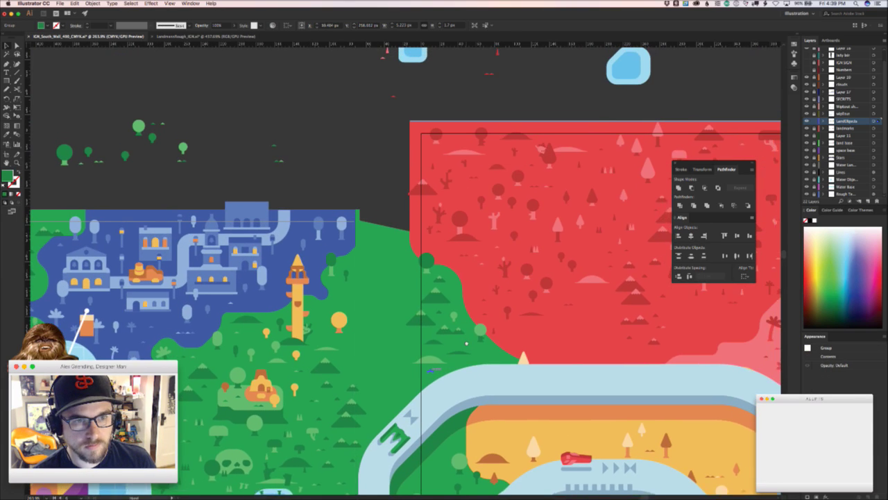
left_click_drag(284, 168, 465, 287)
left_click(465, 313)
scroll(465, 314, "down", 3)
scroll(465, 314, "left", 1)
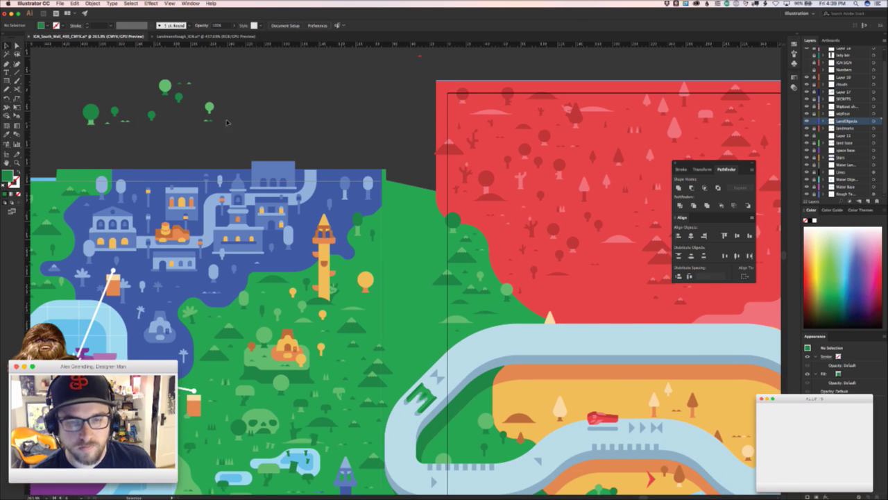
- Move the large dark green tree and a small dark one from the pasteboard to the slope beside the cream tree
left_click_drag(91, 113, 460, 305)
left_click(489, 321)
scroll(460, 303, "up", 1)
scroll(460, 304, "left", 1)
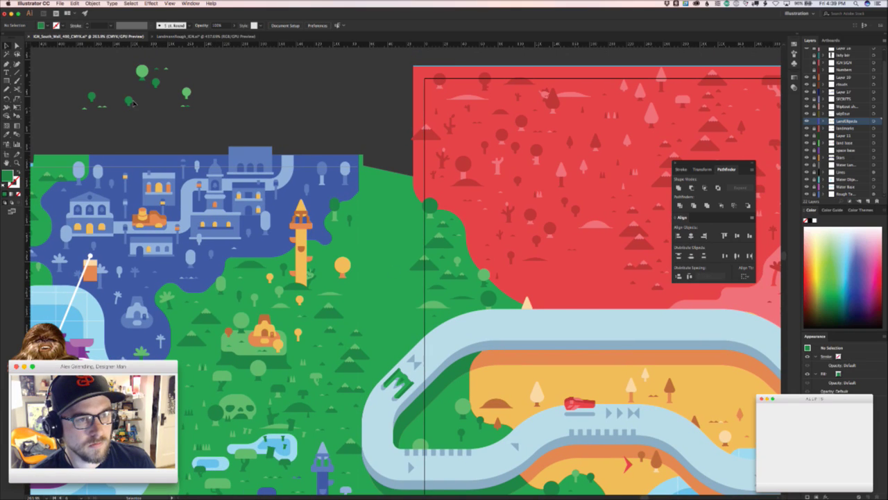
left_click_drag(132, 103, 513, 300)
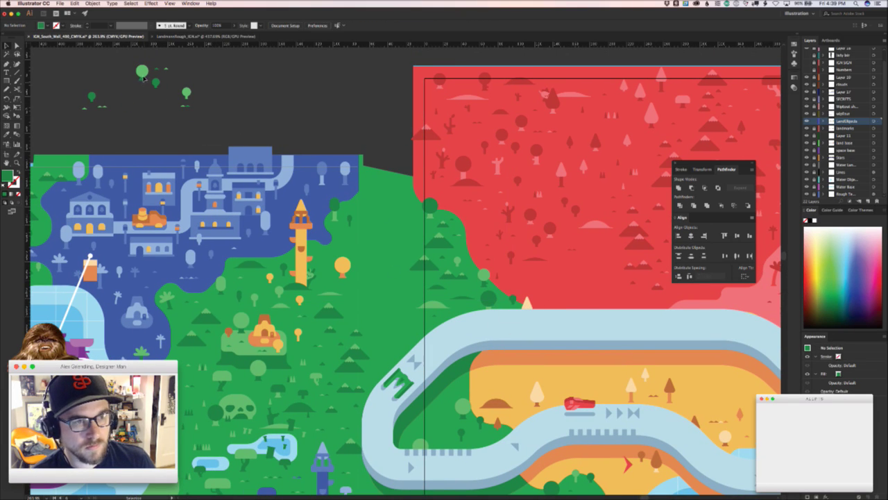
- Place the round light green tree from the pasteboard on the red land's border and reposition the small tree beside it
left_click_drag(143, 79, 560, 233)
key("z")
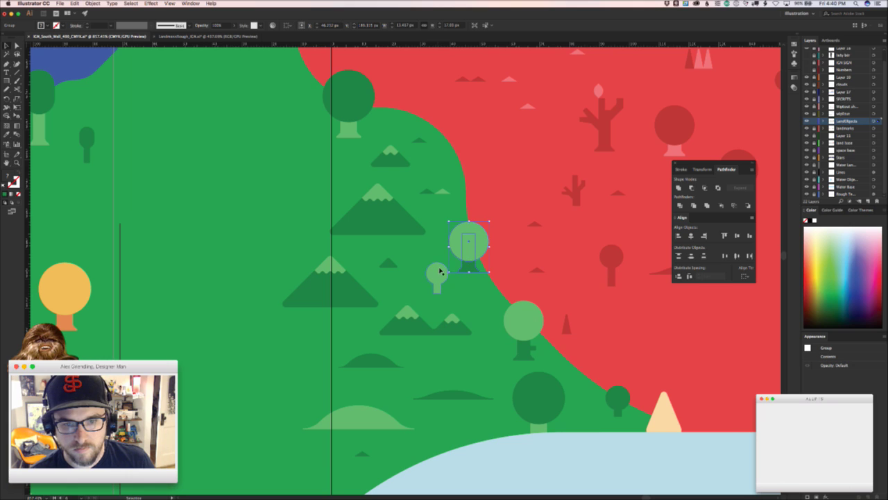
left_click_drag(440, 271, 417, 364)
key("z")
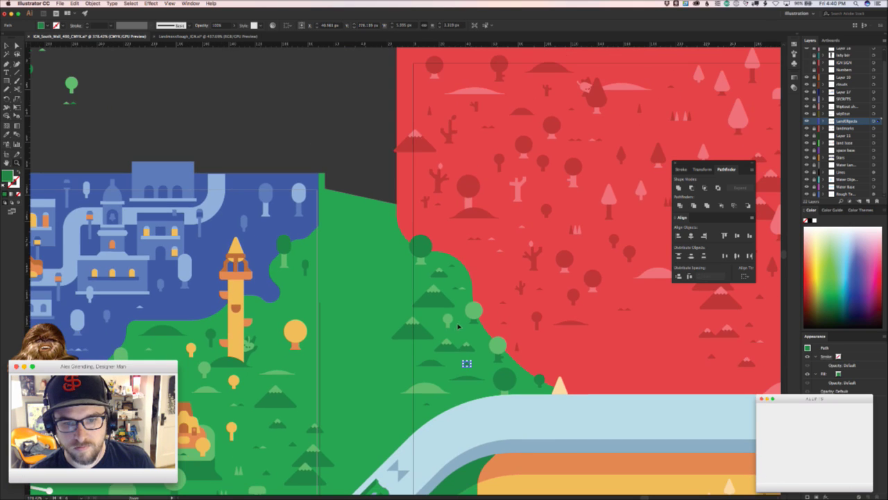
- Place a snow-capped mountain on the green land behind the track's upper bend
left_click_drag(449, 319, 392, 347)
left_click(474, 342)
key("z")
key("space")
left_click_drag(479, 388, 433, 236)
left_click(393, 257)
key("space")
key("super+space")
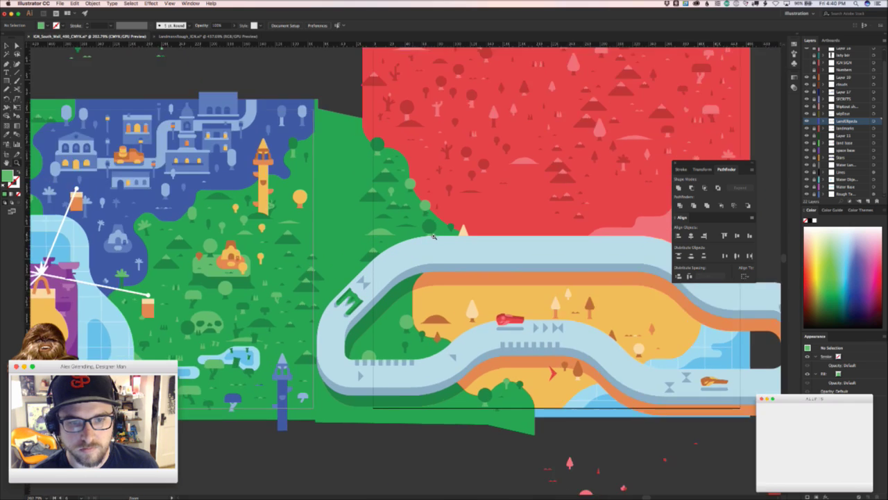
- Position the tiny dark green hill between the light green hill and the track's upper edge
scroll(433, 236, "up", 3)
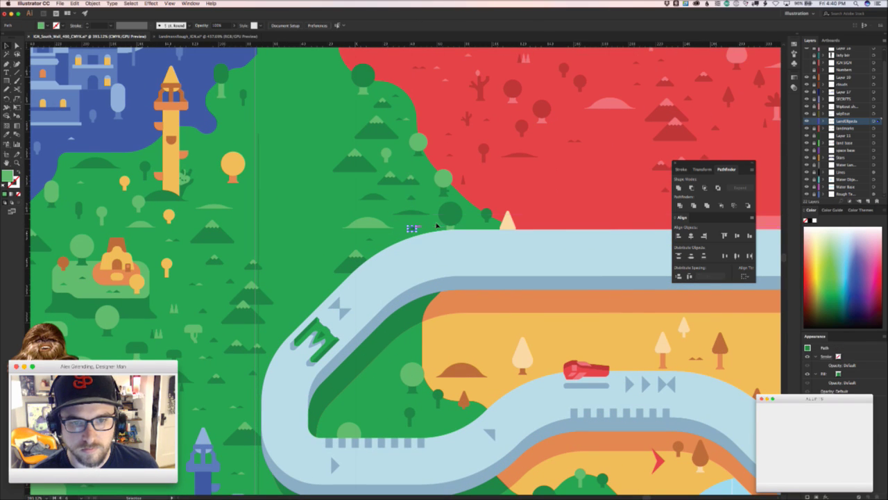
left_click(412, 226)
scroll(409, 229, "down", 5)
scroll(372, 238, "up", 5)
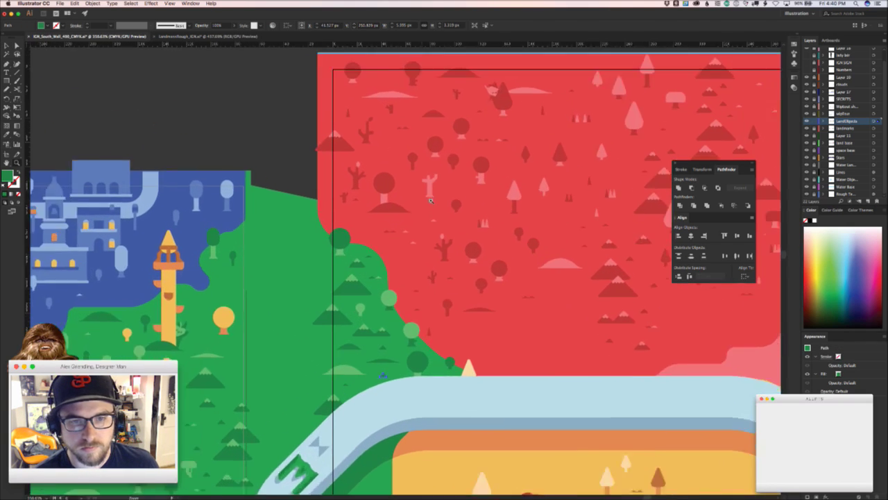
- Delete the tiny red hills overlapping the edge between the green slope and the red land
left_click_drag(522, 129, 398, 267)
key("a")
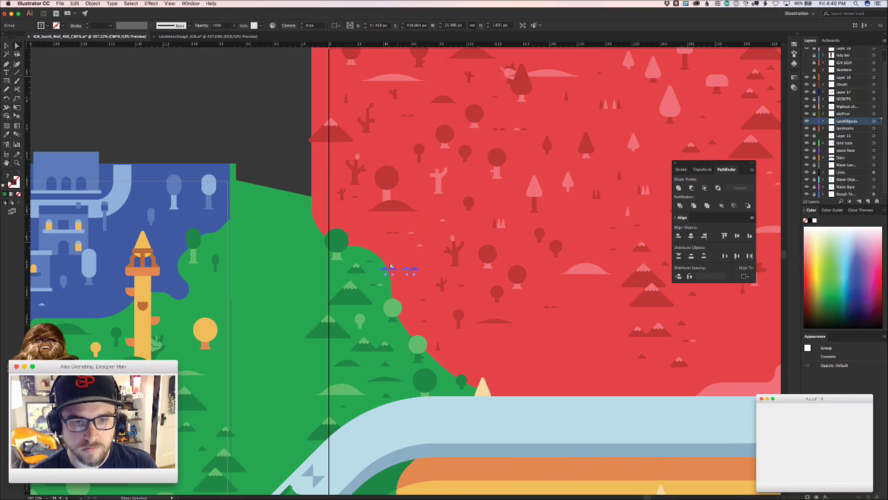
left_click(385, 267)
key("Delete")
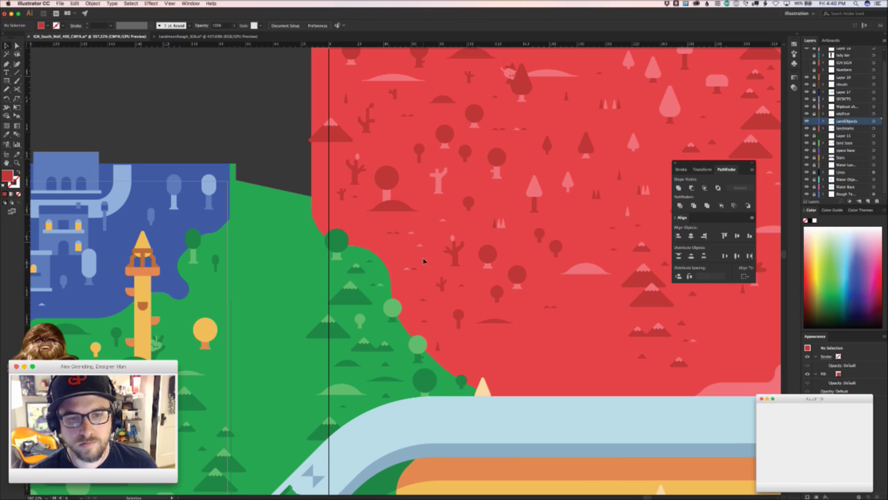
left_click(406, 270)
key("Delete")
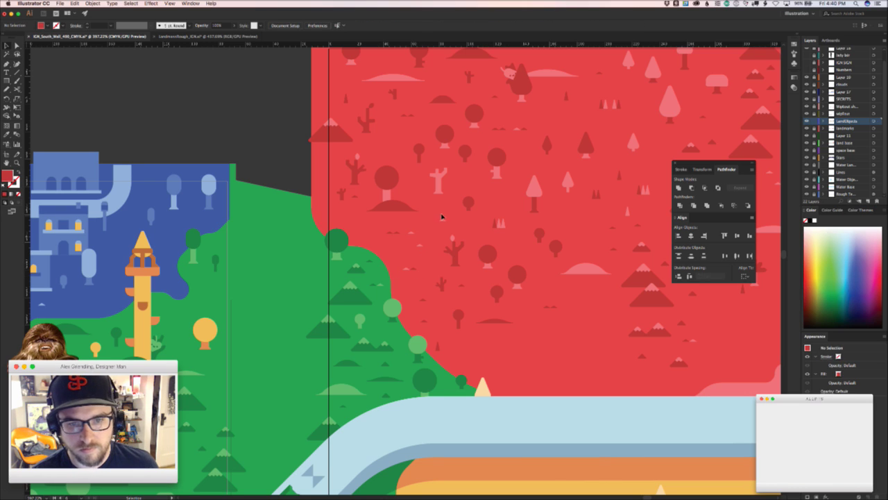
- Reposition the tiny pink hills in the red land near the large dark green border tree
left_click_drag(442, 216, 361, 218)
left_click(347, 247)
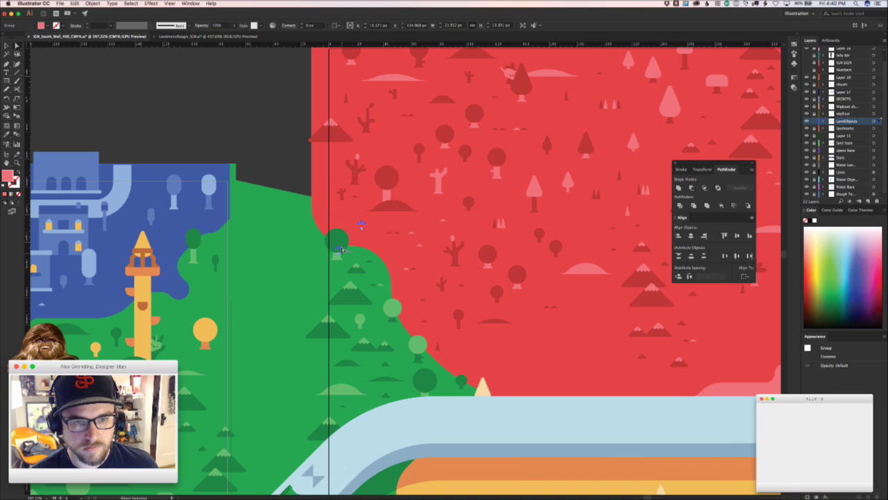
left_click(465, 242)
left_click_drag(485, 254, 366, 353)
scroll(365, 354, "down", 3)
scroll(365, 354, "right", 4)
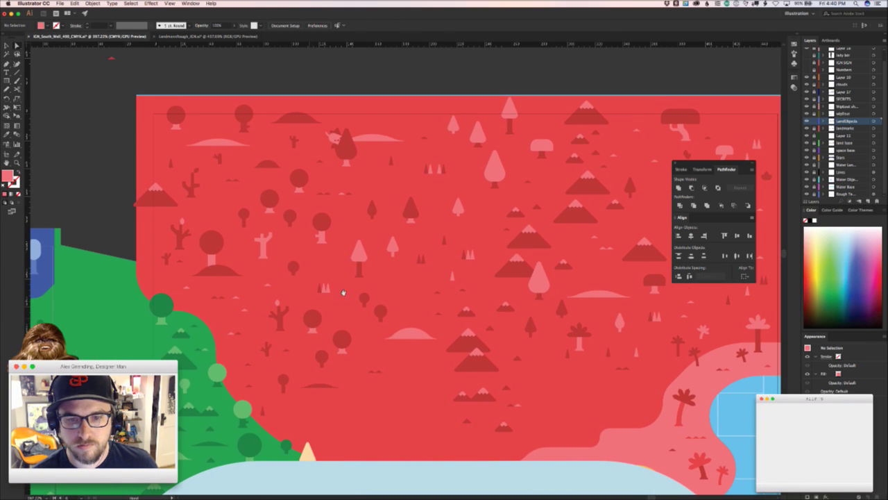
scroll(419, 300, "down", 3)
scroll(419, 300, "left", 1)
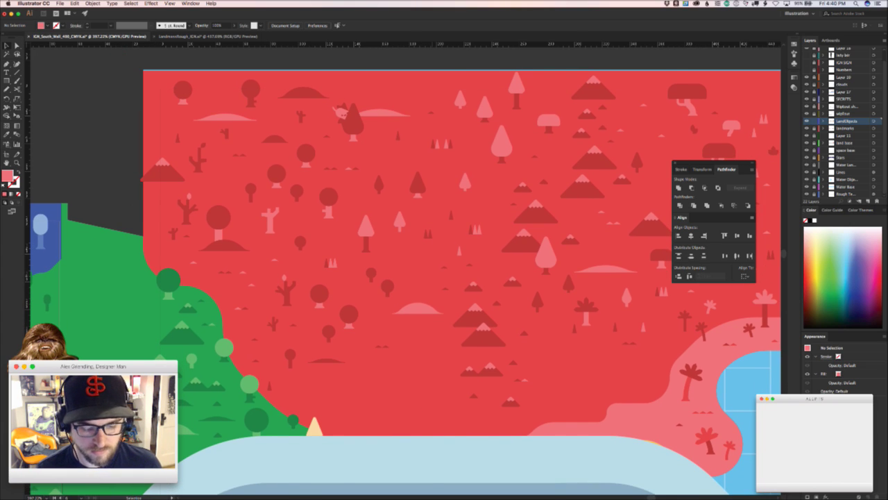
key("super+Tab")
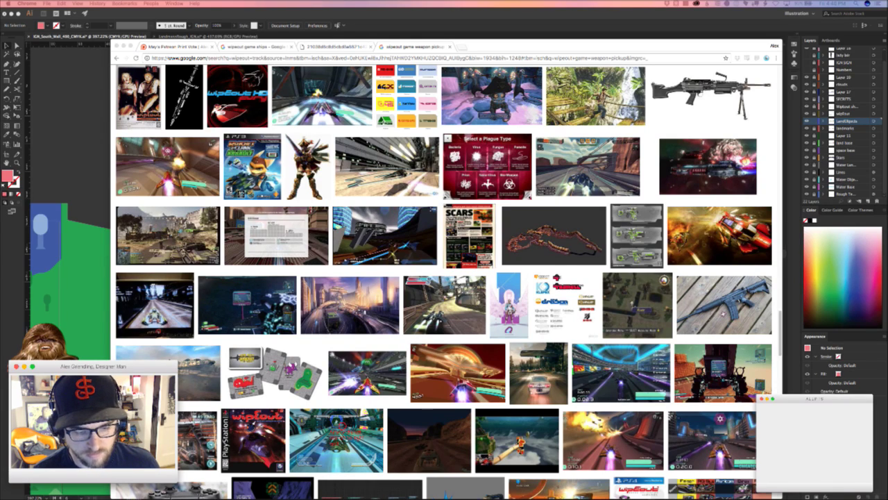
left_click(81, 145)
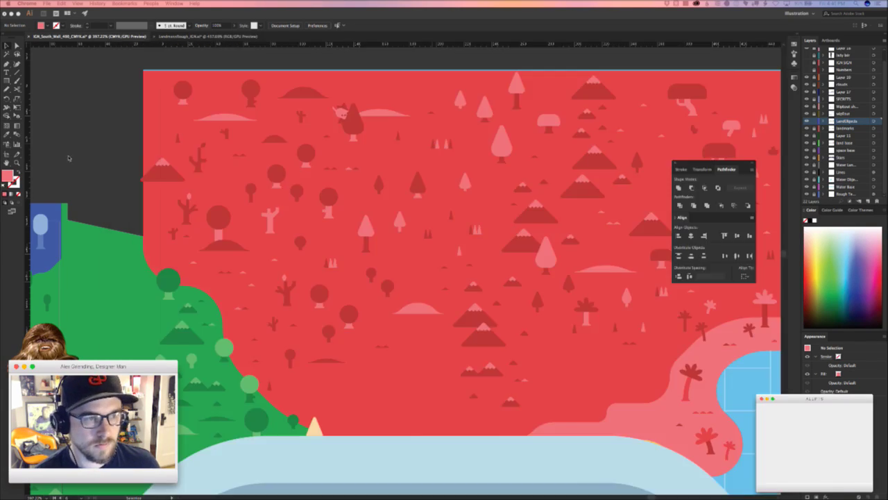
- Place a mirrored set of small spiky trees in the empty red land beside the cream tree above the track
key("z")
left_click_drag(441, 298, 366, 312)
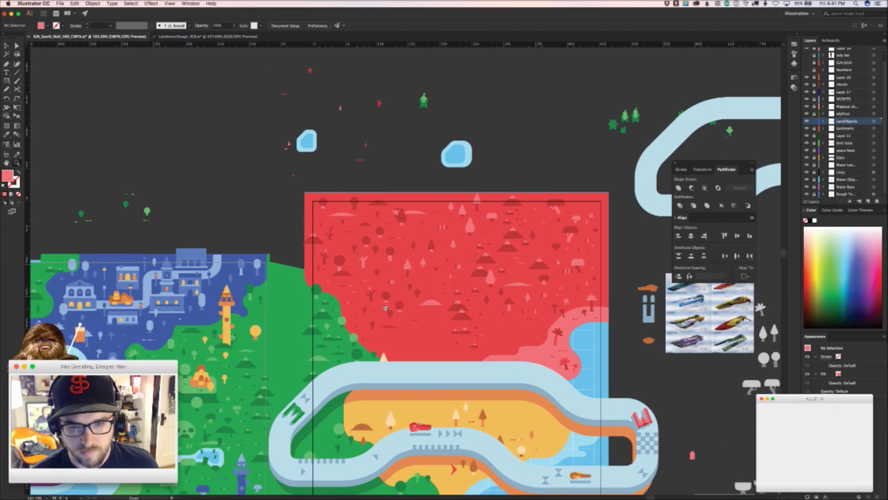
scroll(365, 312, "down", 3)
scroll(365, 312, "right", 4)
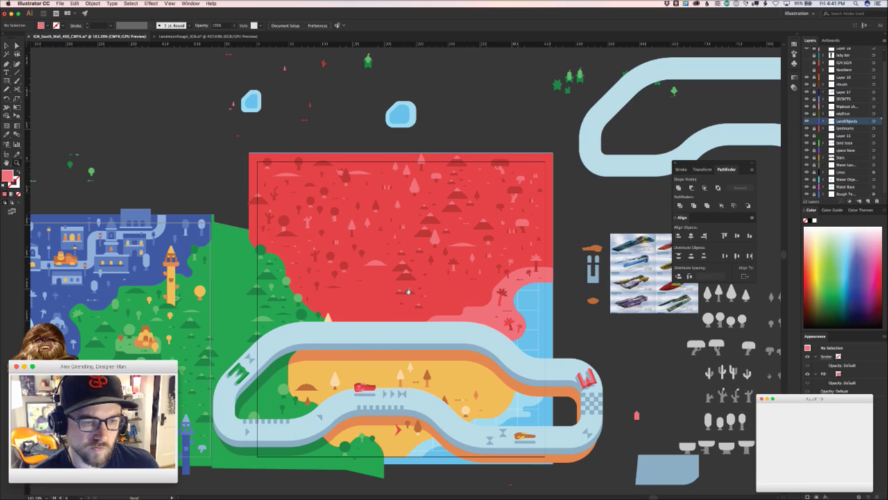
scroll(334, 300, "down", 1)
scroll(335, 300, "right", 1)
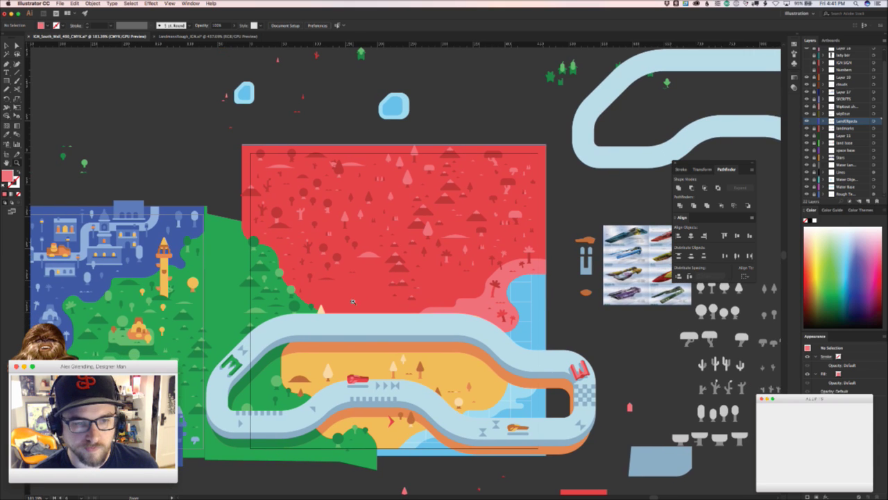
left_click_drag(359, 293, 301, 299)
key("o")
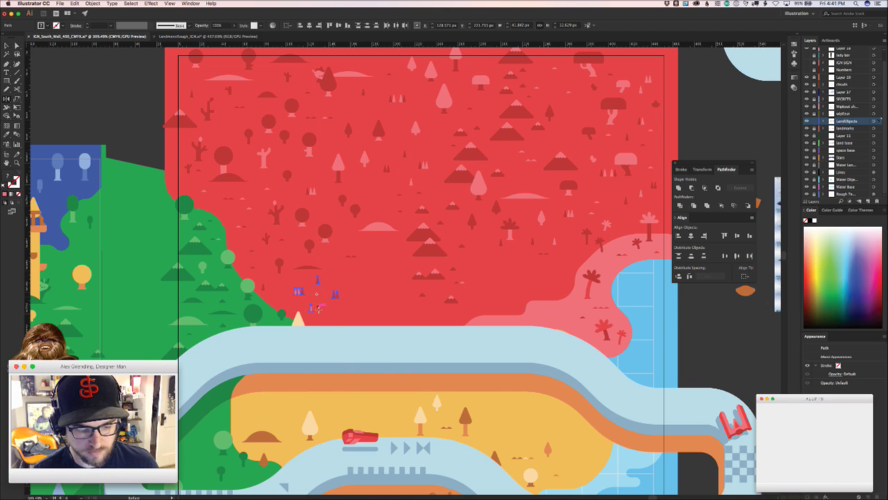
left_click(361, 300)
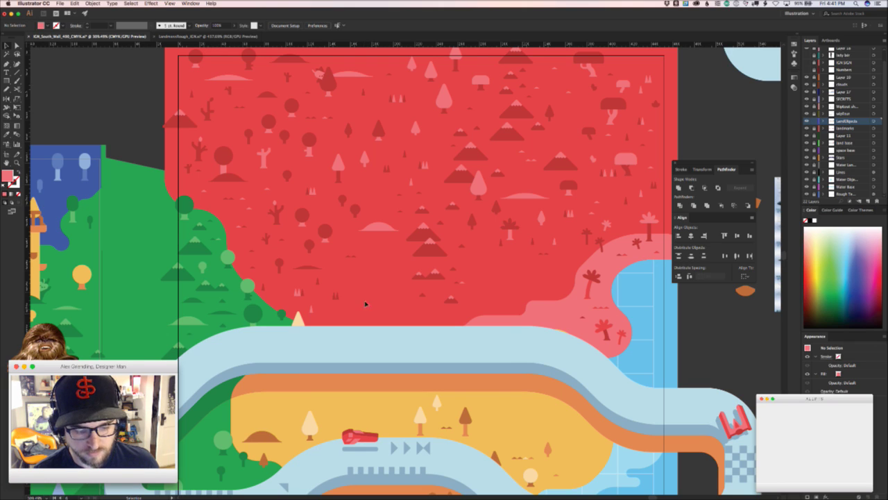
scroll(393, 290, "up", 3)
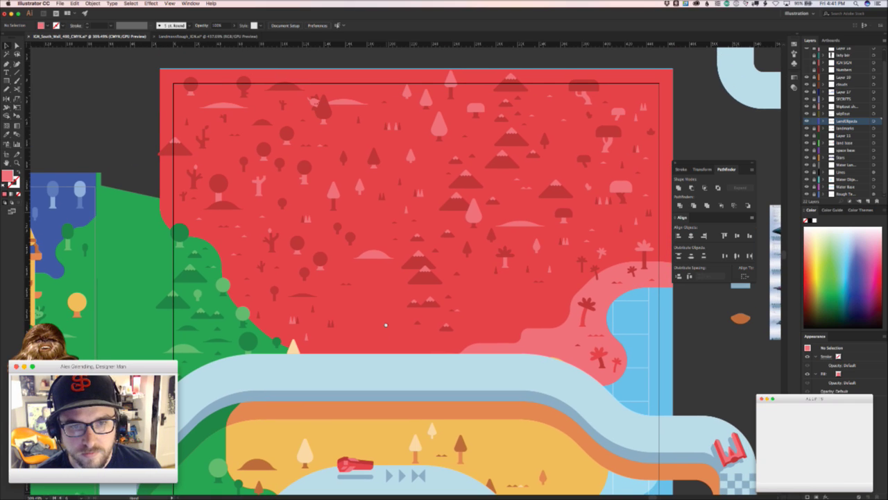
- Place a copy of the small pink tree in the empty red land between the dark mountains and the pink shore
left_click_drag(361, 189, 365, 271)
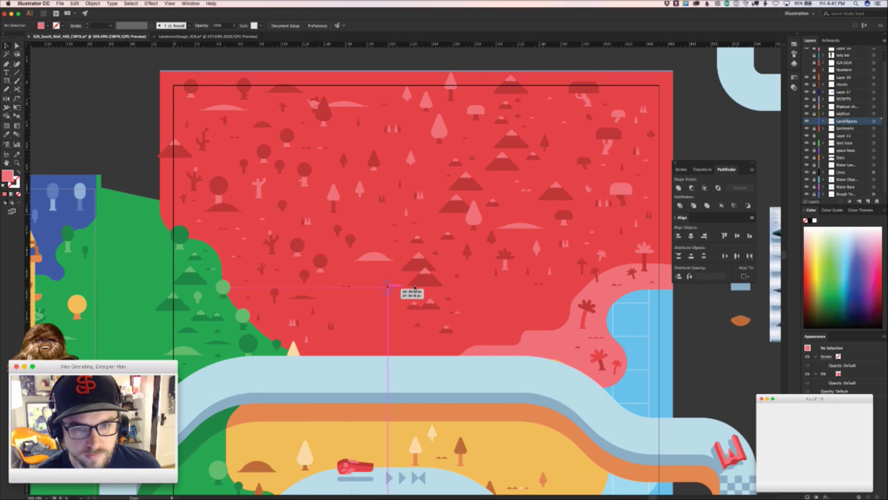
left_click_drag(485, 289, 484, 288)
left_click(503, 301)
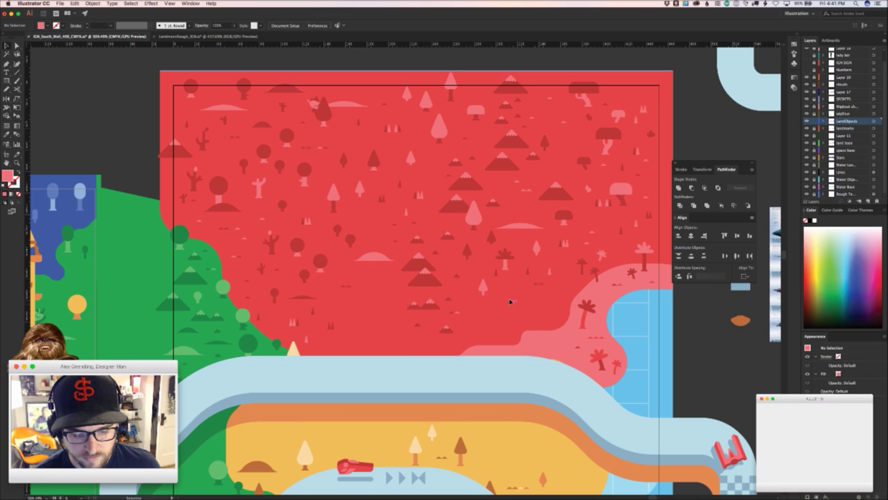
- Copy a small spiky tree set into the empty red land below the pink dome hill and recolour it in that hill's light pink
left_click_drag(477, 325, 467, 286)
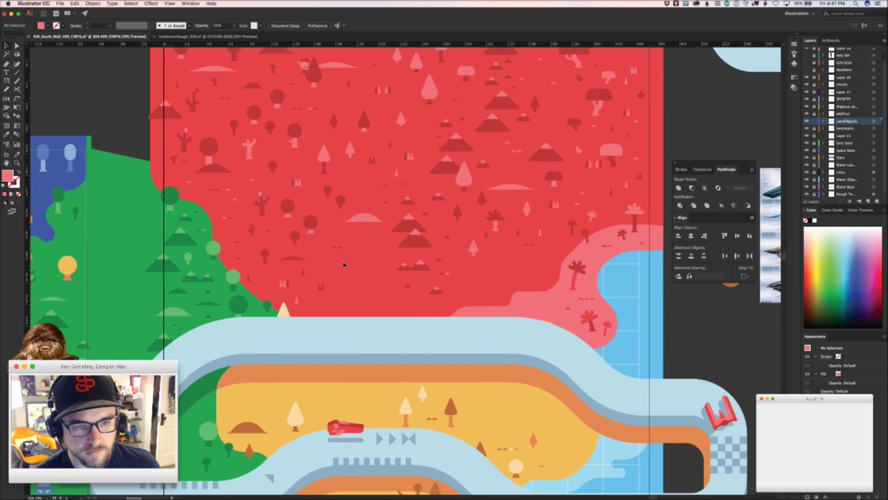
left_click(382, 88)
left_click_drag(382, 88, 347, 266)
key("i")
left_click(367, 218)
key("v")
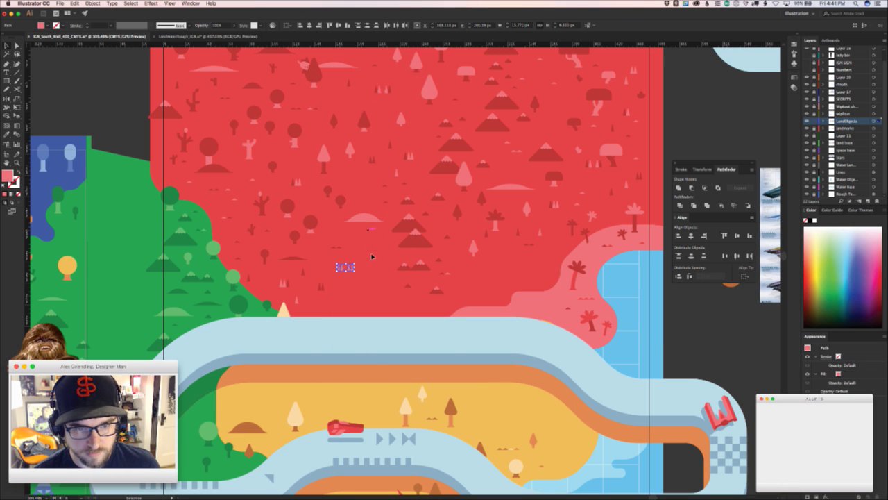
left_click(372, 262)
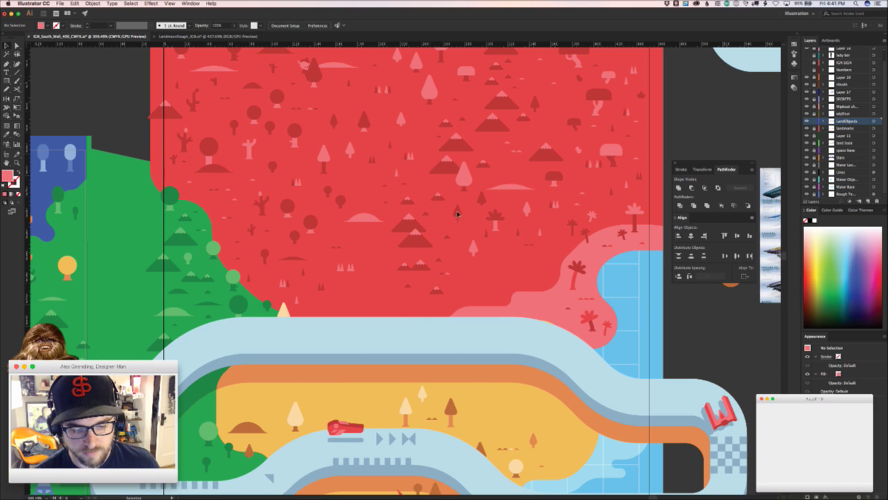
- Place rows of tiny dark hills below the pink dome hill and a single tiny hill beside the cream tree above the track
left_click_drag(381, 268, 360, 240)
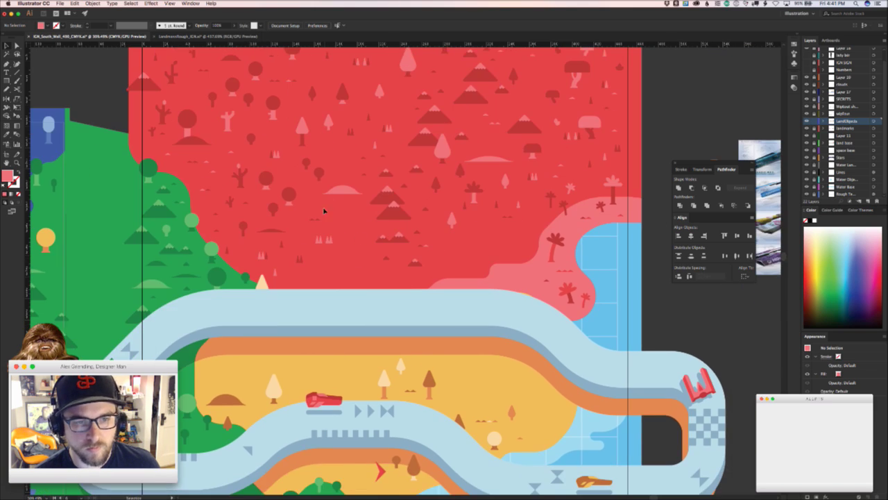
left_click_drag(317, 218, 353, 210)
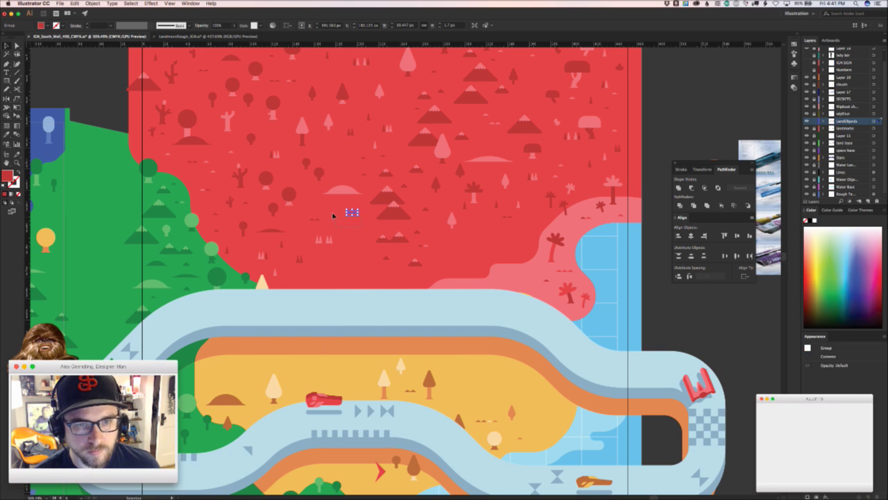
scroll(340, 211, "up", 5)
mouse_move(393, 201)
left_mouse_down()
mouse_move(328, 201)
mouse_move(387, 202)
left_mouse_up()
left_click(305, 251)
scroll(380, 261, "down", 5)
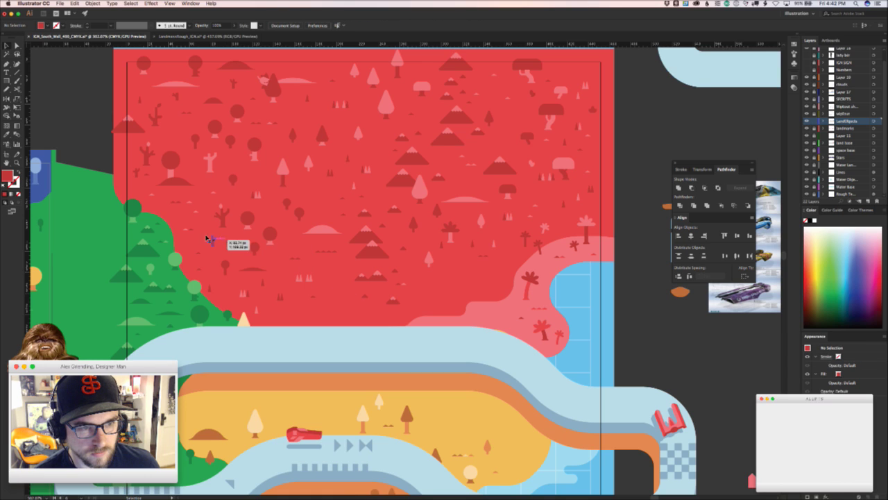
left_click_drag(200, 253, 299, 310)
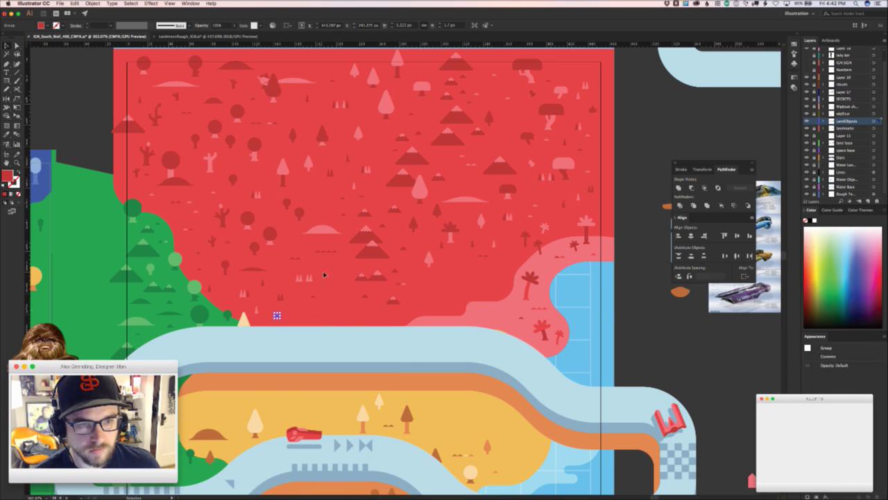
- Place copies of the snow-capped dark mountain in the lower red land, including one against the track's upper edge
left_click_drag(396, 202, 470, 251)
left_click(368, 316)
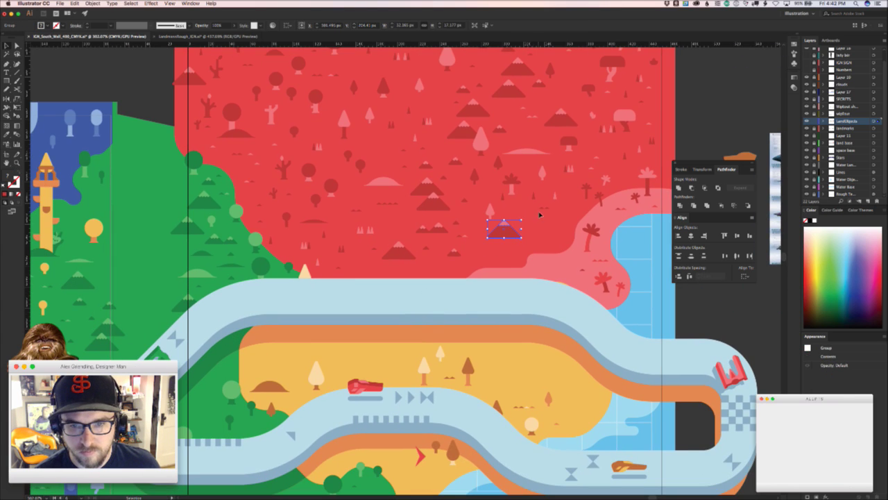
left_click_drag(513, 232, 440, 277)
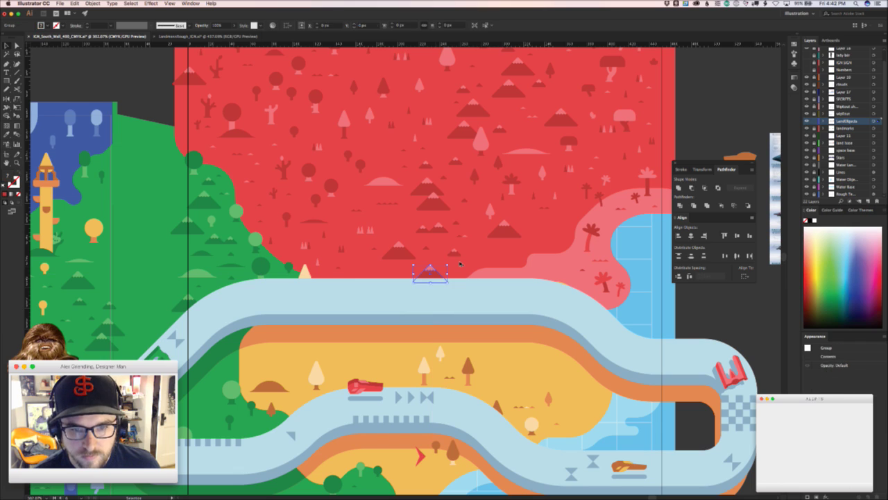
left_click(460, 264)
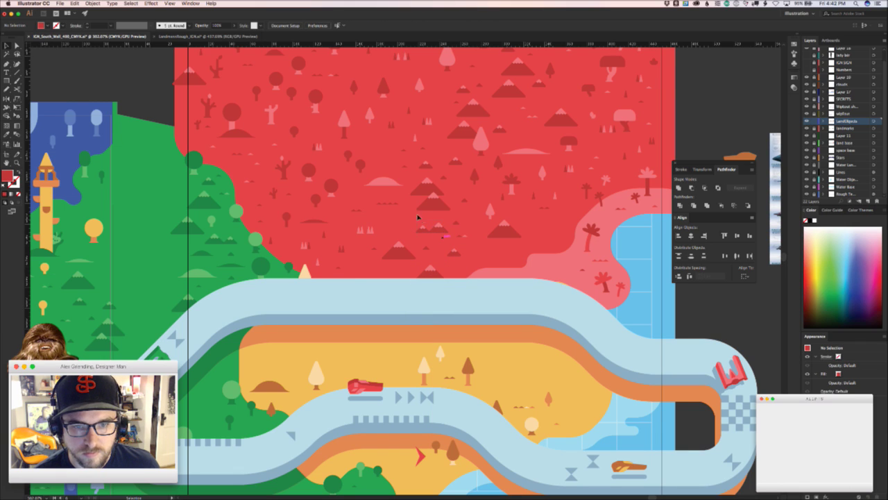
- Copy the pair of small snow-capped mountains to the track's upper edge, between the cream tree and the single mountain
left_click_drag(419, 221, 375, 273)
key("v")
left_click_drag(374, 275, 376, 277)
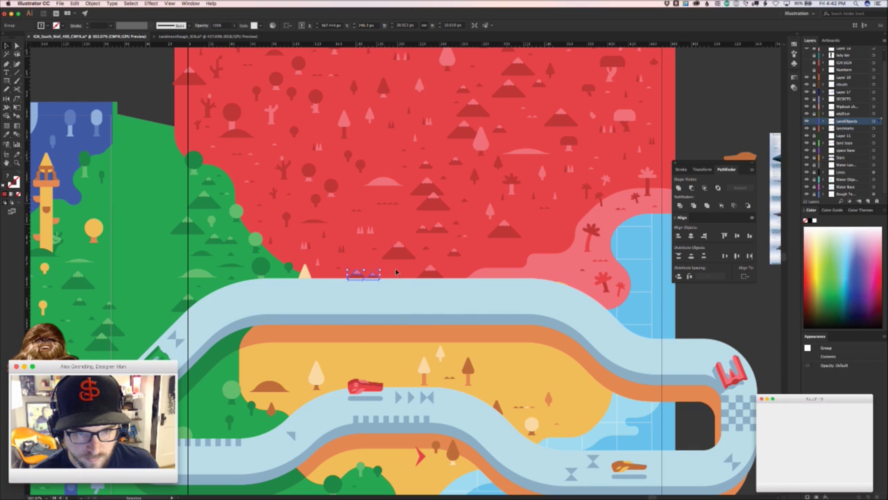
left_click(400, 269)
- Place a copy of a tiny dark hill near the large lower mountain above the track
key("z")
scroll(401, 267, "up", 2)
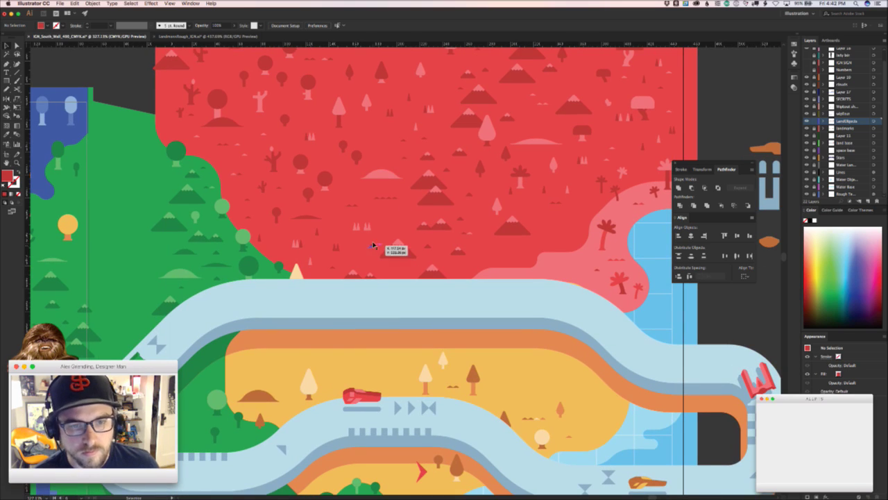
left_click(396, 271)
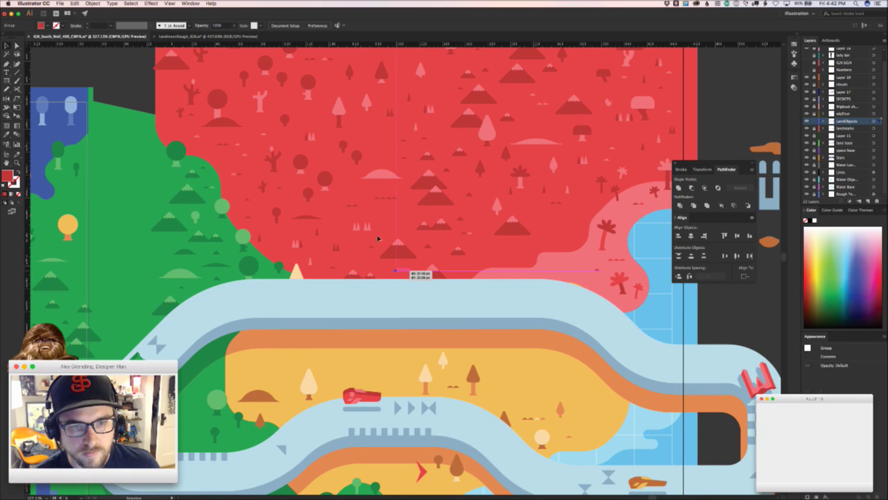
left_click(381, 228)
- Copy a group of tiny dark hills to the red land above the narrow pink shore and delete one hill from the copy
scroll(338, 191, "right", 3)
scroll(337, 192, "up", 1)
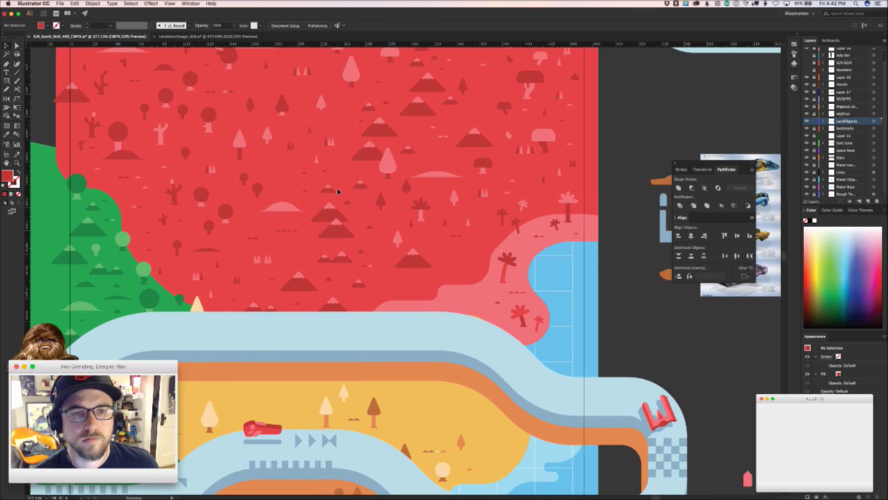
scroll(375, 218, "up", 3)
scroll(374, 217, "right", 2)
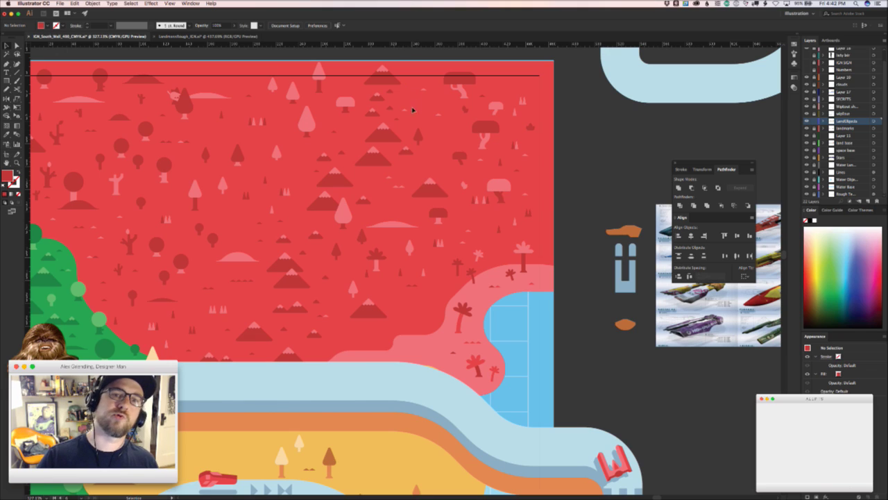
left_click_drag(398, 102, 376, 339)
left_click(408, 293)
key("a")
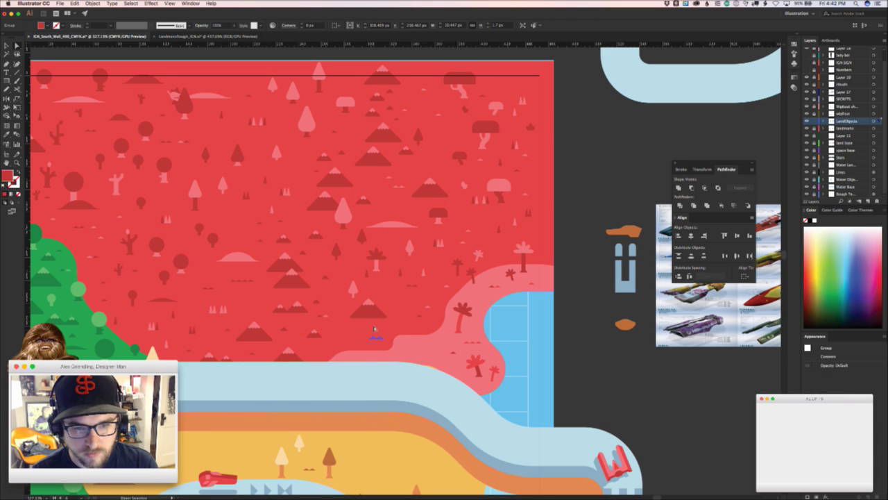
left_click(375, 336)
key("Delete")
- Enlarge the corner rounding of the land shape showing beneath the pink shore at the track's edge, and lock the land base layer
key("super+Tab")
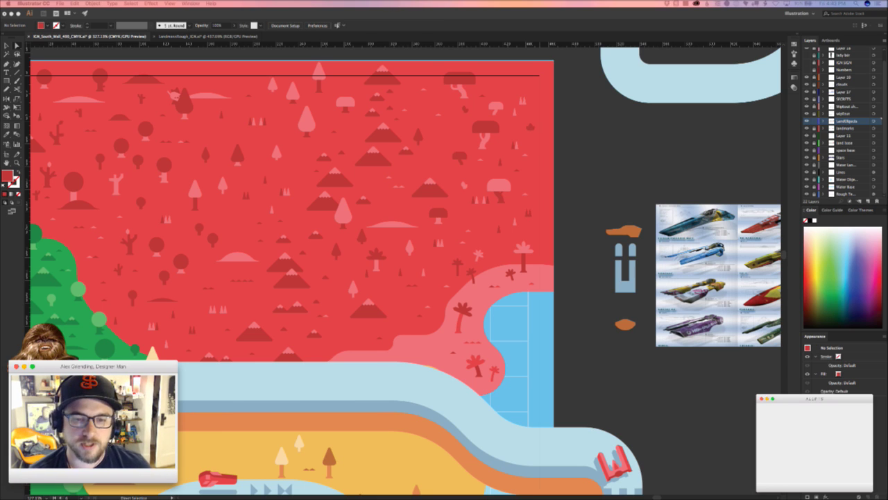
left_click(416, 348)
key("z")
left_click_drag(421, 351, 482, 360)
key("v")
key("z")
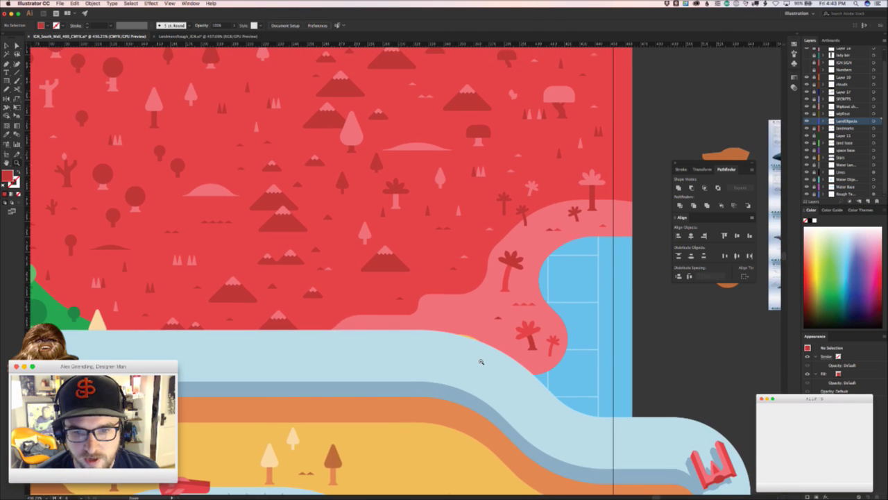
key("a")
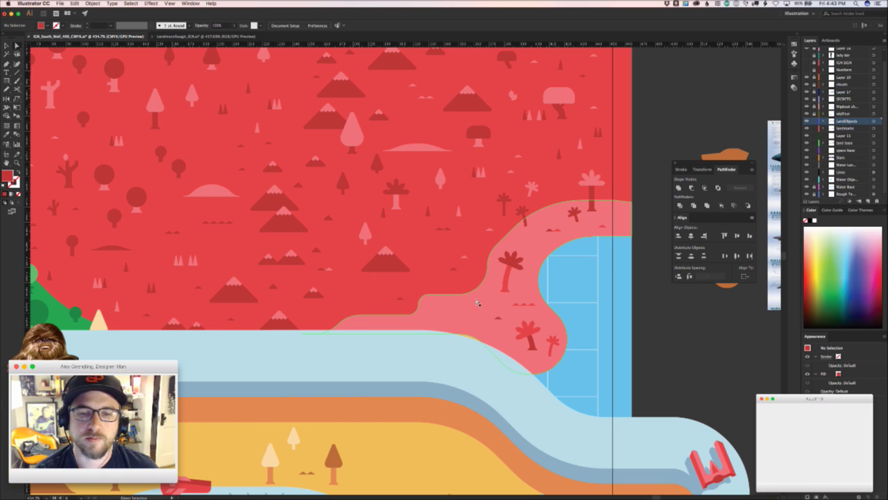
left_click(469, 335)
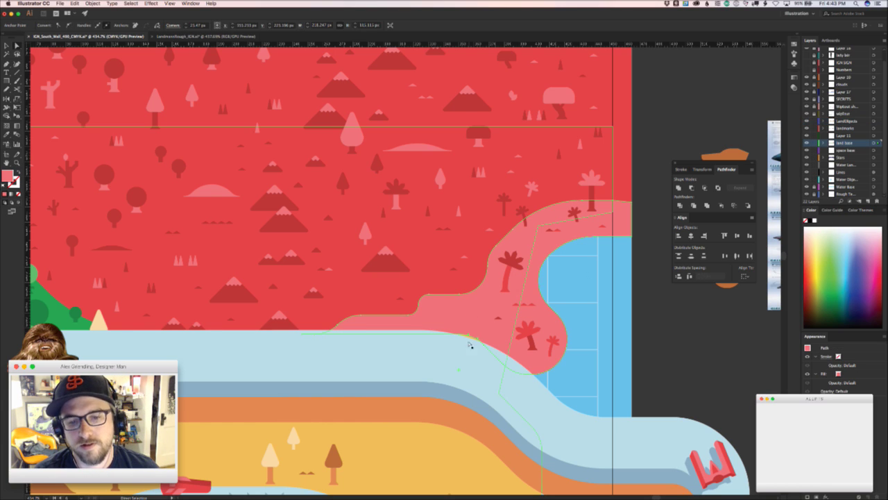
left_click_drag(462, 366, 441, 410)
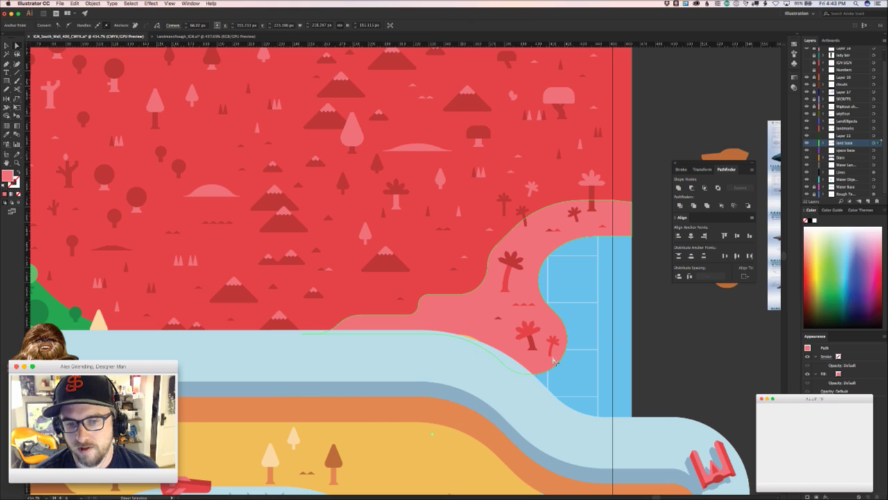
key("v")
left_click(814, 143)
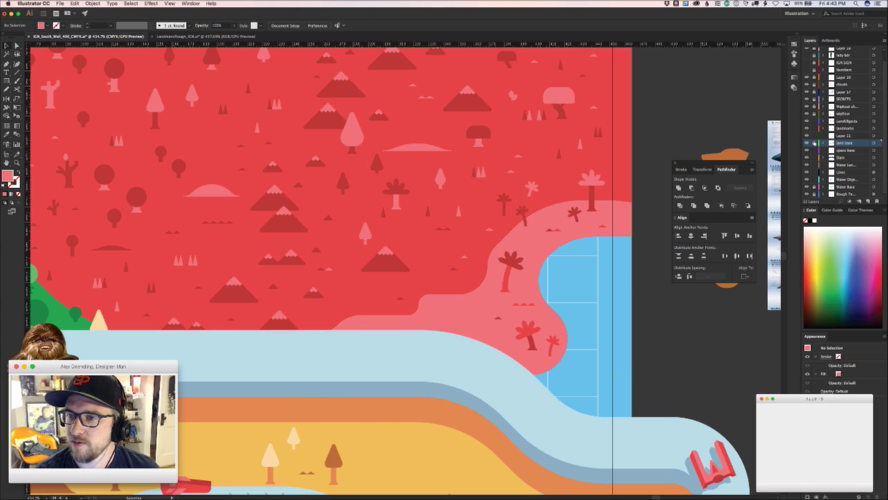
- Place a copy of the tall pink-topped palm and a mirrored small red palm on the pink shore along the track
key("super+space")
left_click_drag(508, 304, 535, 304)
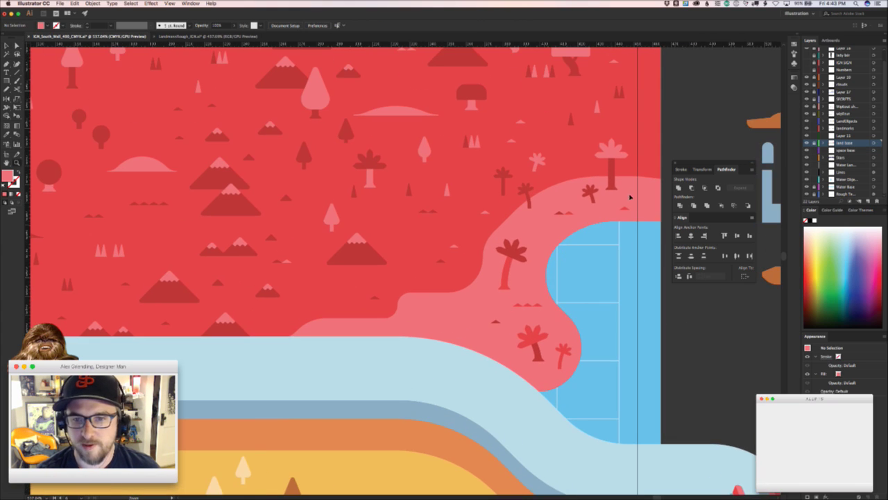
left_click_drag(610, 182, 343, 335)
key("shift+super+a")
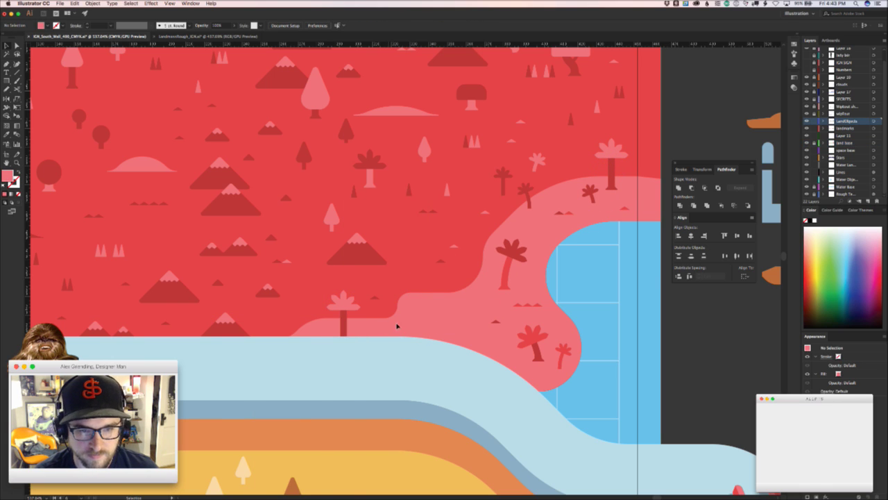
left_click_drag(563, 357, 426, 339)
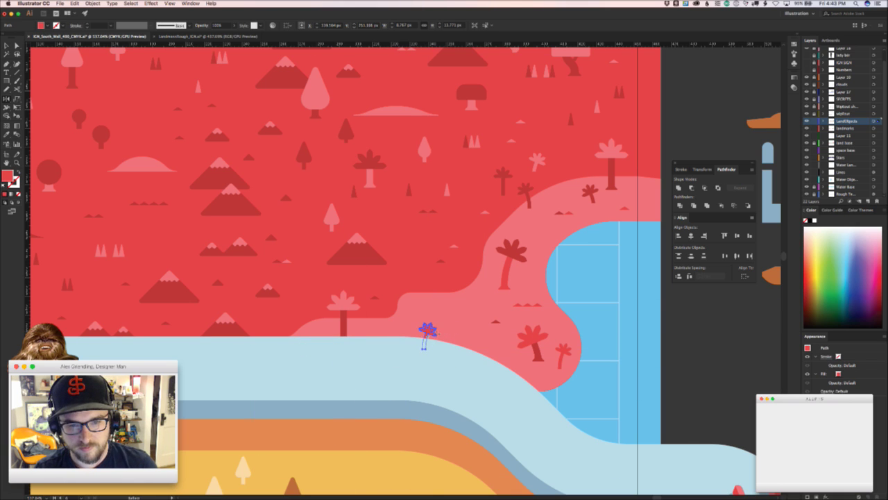
key("shift+super+a")
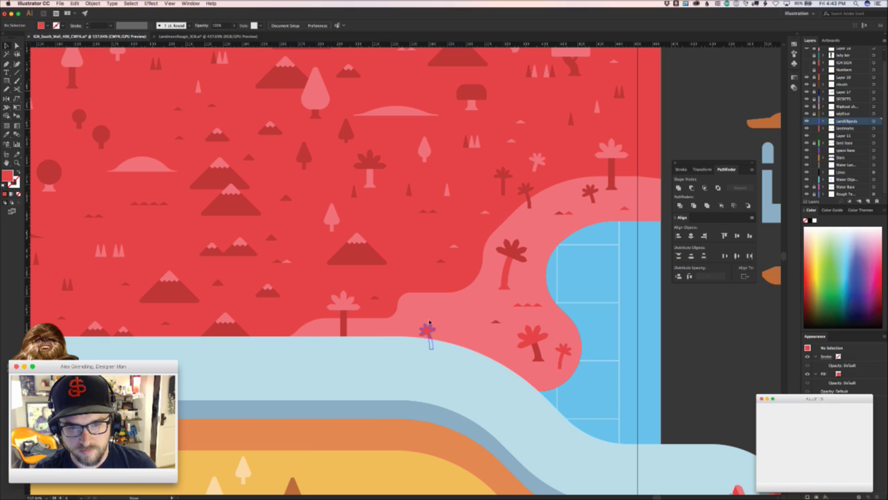
- Copy the small pink palm onto the red land just above the step in the pink shore
scroll(544, 263, "up", 2)
scroll(543, 262, "right", 1)
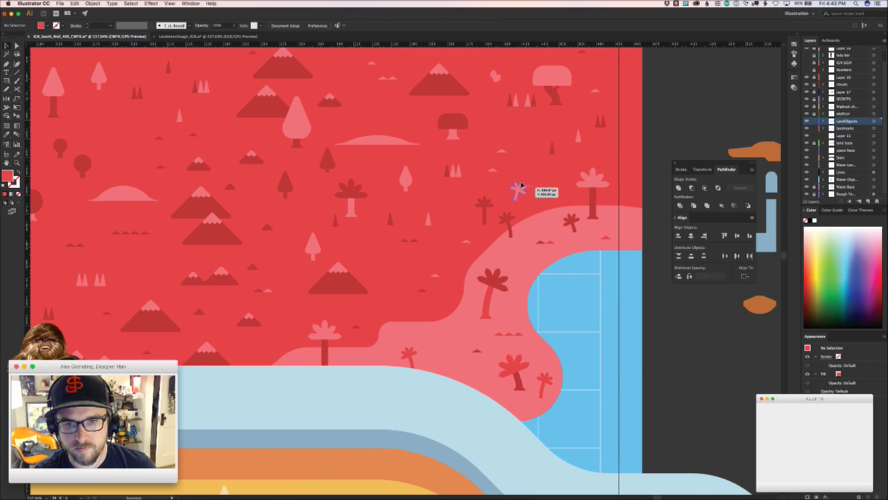
left_click_drag(519, 193, 392, 301)
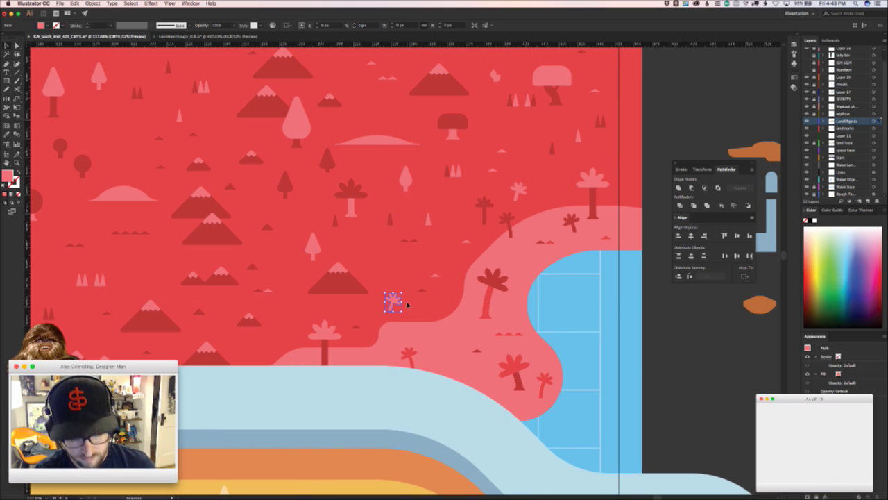
key("v")
left_click(439, 342)
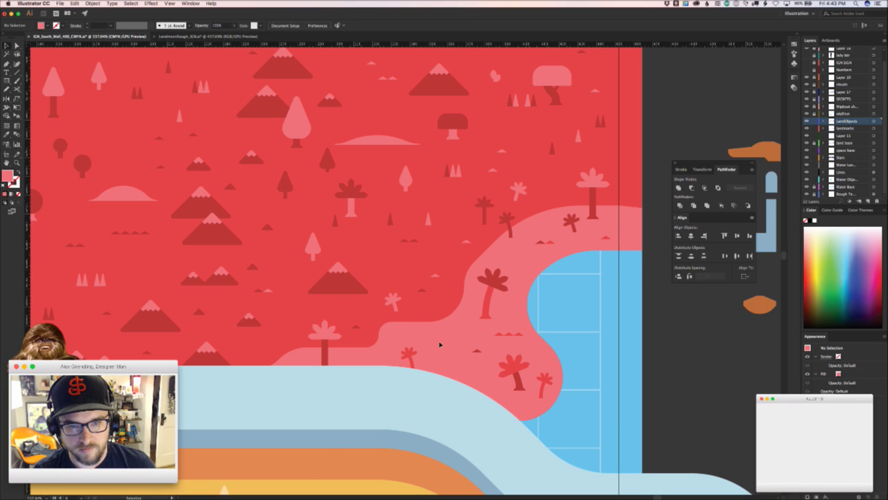
- Copy the tiny pink hills onto the pink shore below the dark palm and recolour the upper hill red
left_click_drag(436, 276, 440, 352, "alt")
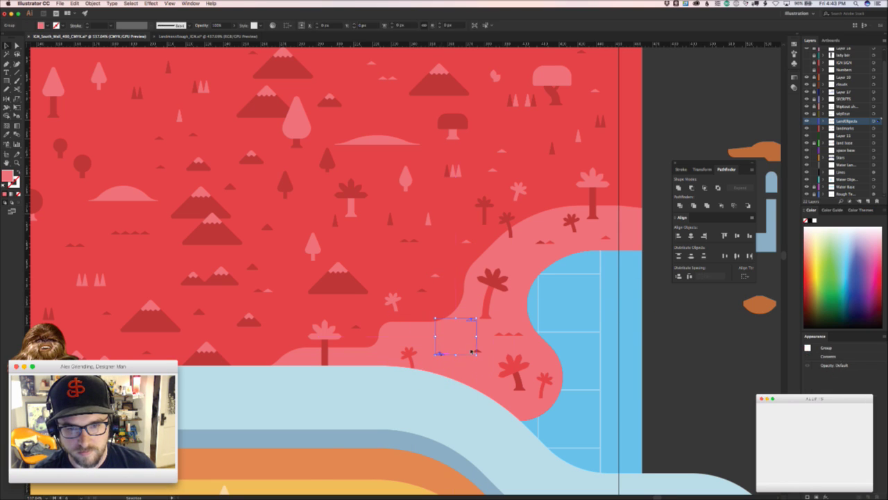
key("a")
left_click(476, 336)
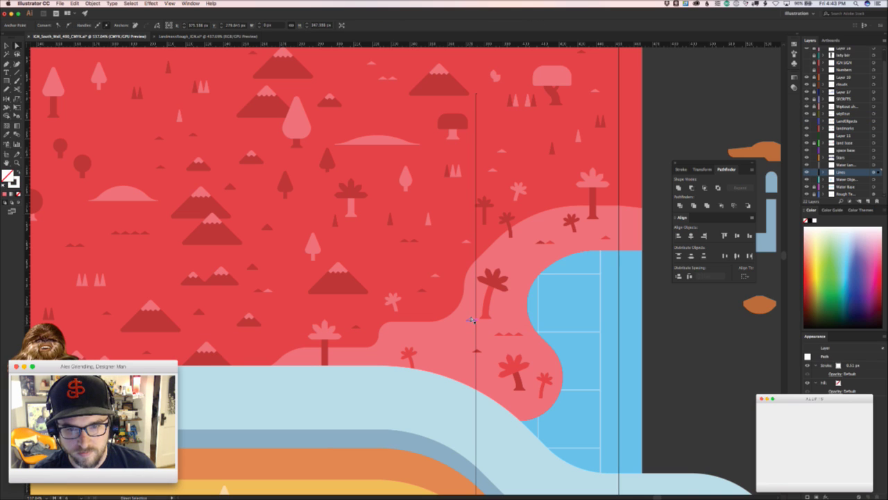
left_click(471, 319)
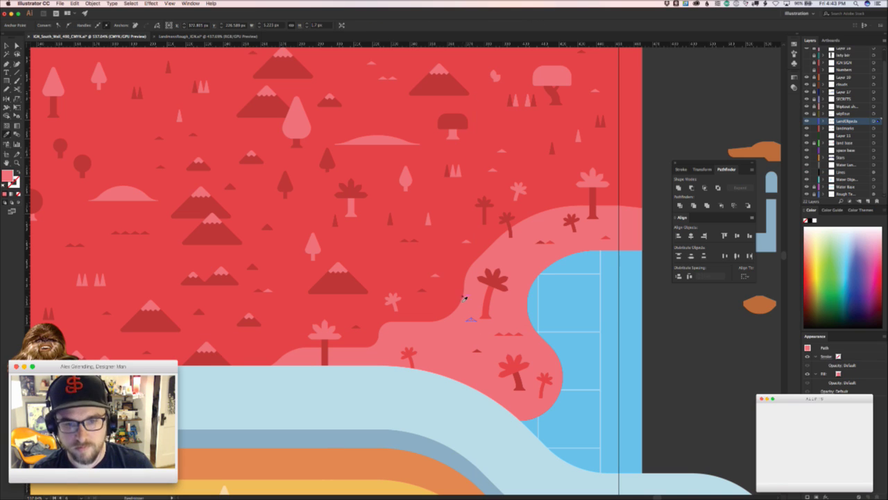
left_click(463, 297)
key("v")
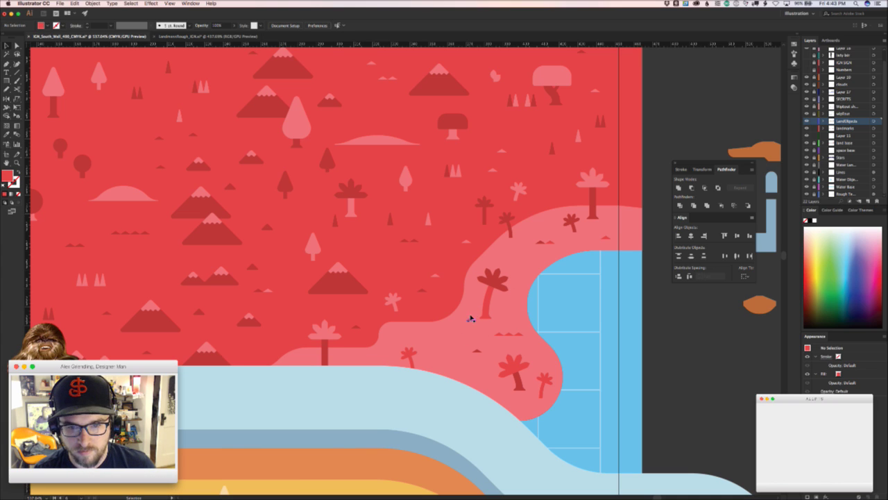
- Copy a tiny hill onto the pink shore just above the small red palm near the step and recolour it red
left_click_drag(469, 317, 373, 359)
key("a")
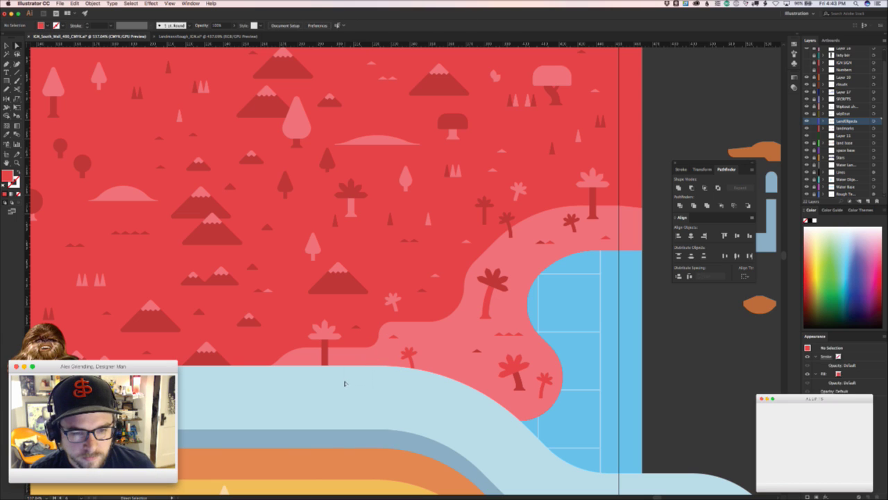
left_click(383, 360)
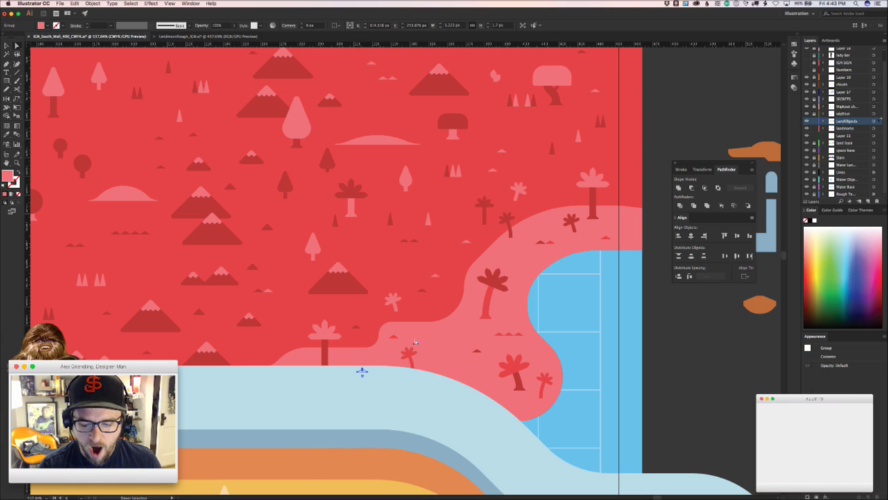
key("super+shift+a")
key("v")
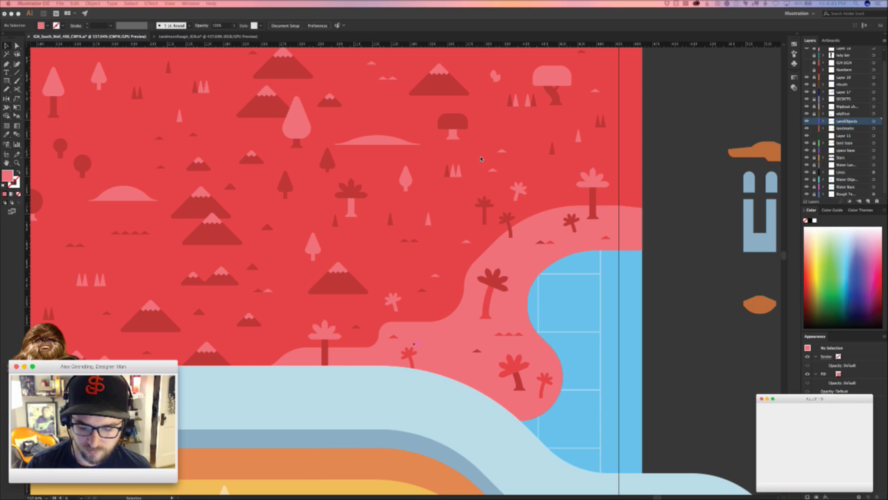
- Copy a tiny hill onto the narrow pink strip left of the pink-topped palm and recolour it red
left_click(452, 344)
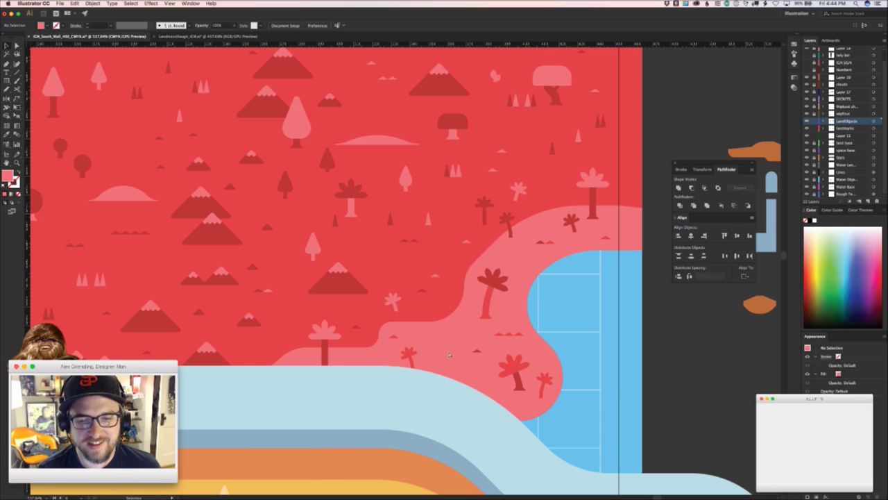
key("super+v")
left_click_drag(421, 333, 485, 319)
left_click_drag(390, 227, 241, 372)
left_click(347, 374)
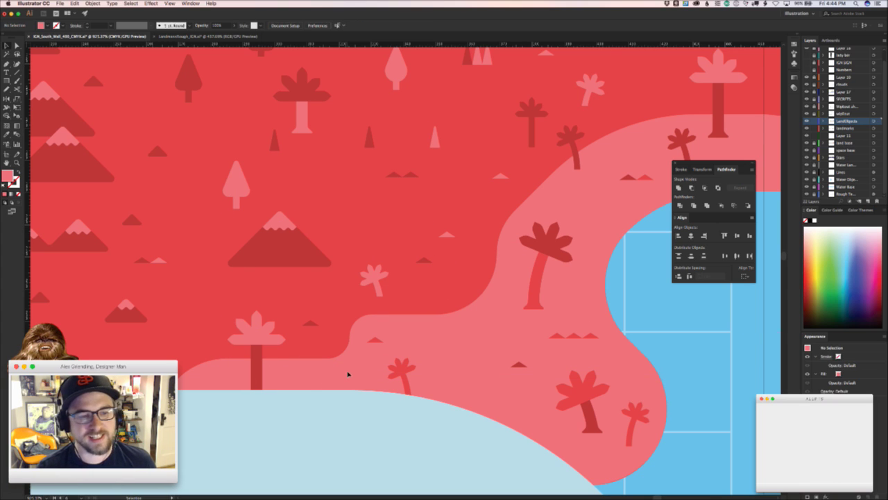
left_click(216, 375)
key("i")
left_click(208, 342)
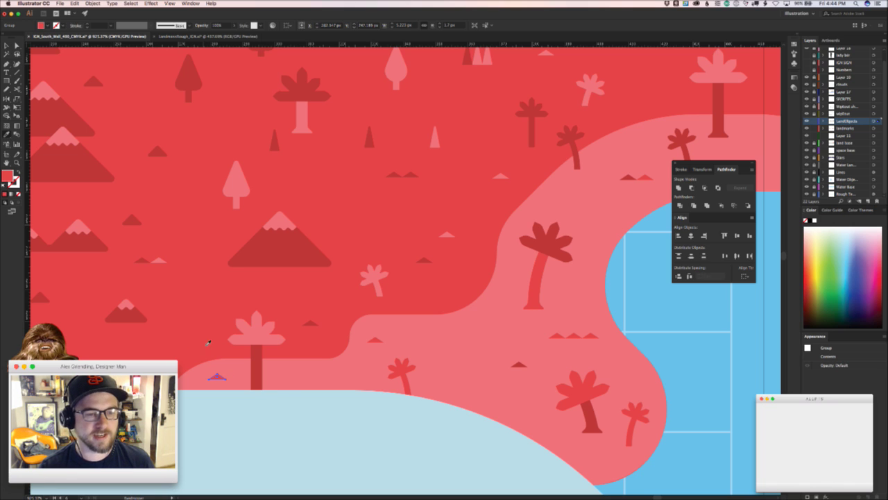
key("v")
left_click(307, 390)
- Copy the tiny red hill from the upper shore onto the open pink area between the small red palm and the dark hill
scroll(474, 286, "down", 4)
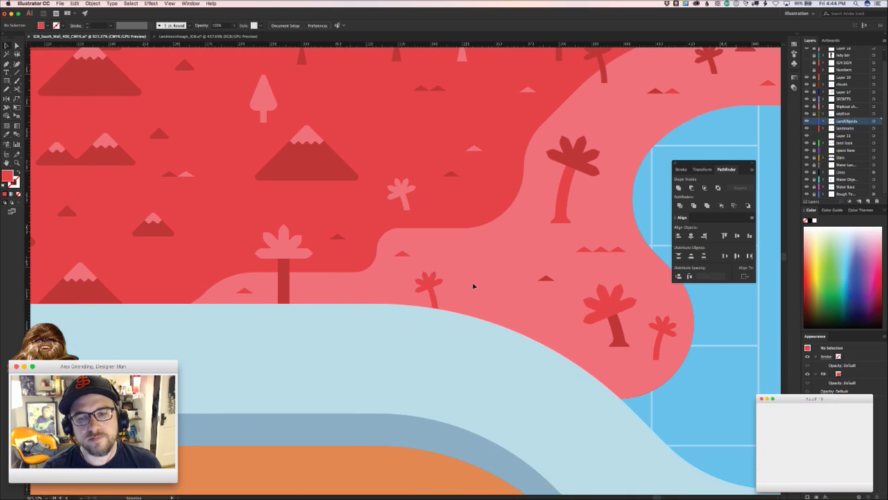
scroll(528, 303, "up", 3)
scroll(527, 303, "right", 4)
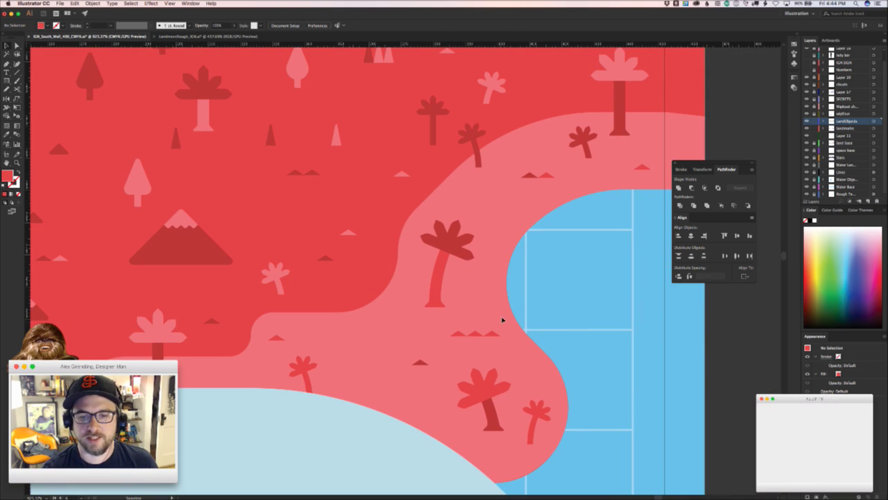
key("z")
key("v")
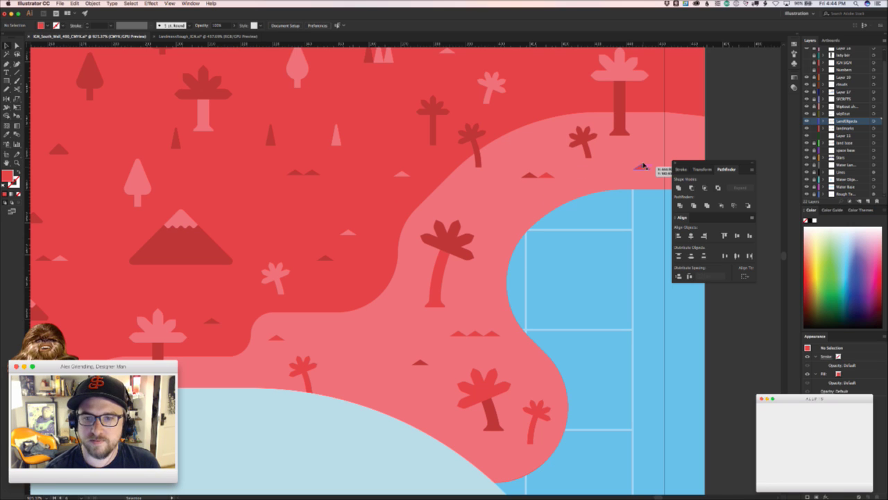
left_click(354, 342)
left_click(357, 347)
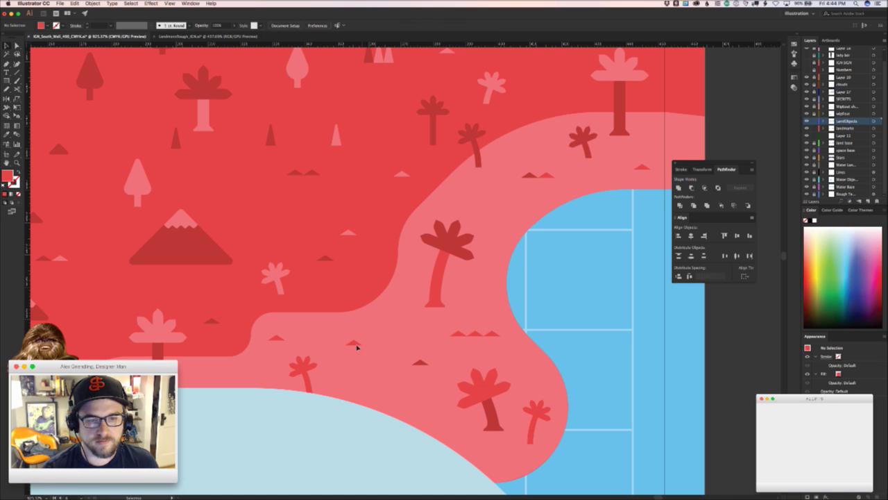
- Place a pair of tiny dark red hills on the red land just above the small green tree at the green border
left_click_drag(354, 342, 193, 425)
left_click(418, 408)
key("z")
left_click_drag(430, 419, 470, 378)
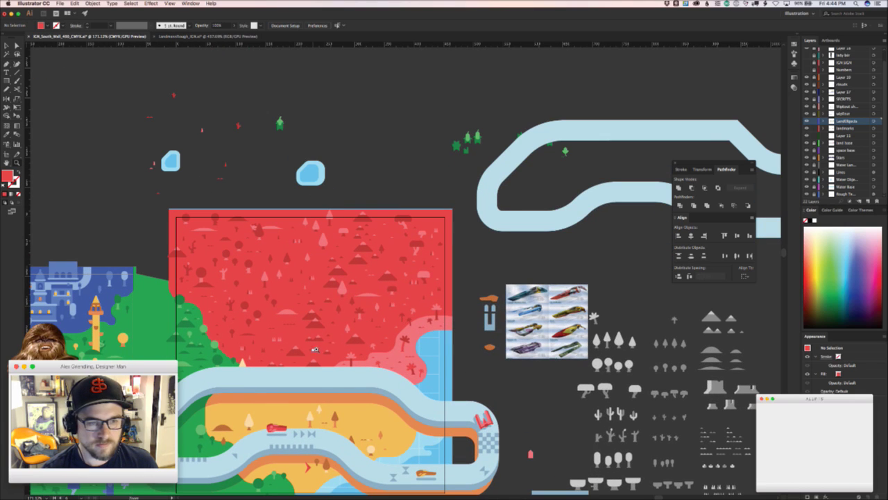
left_click_drag(214, 351, 277, 357)
key("v")
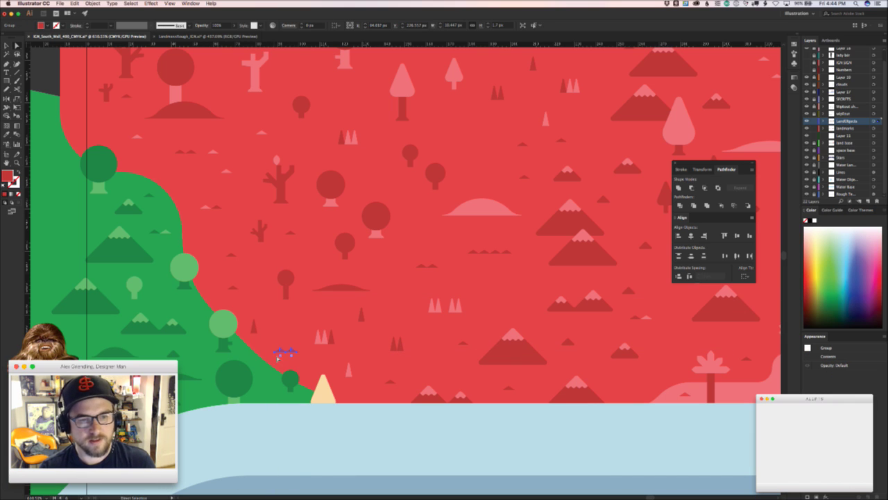
key("v")
left_click(303, 333)
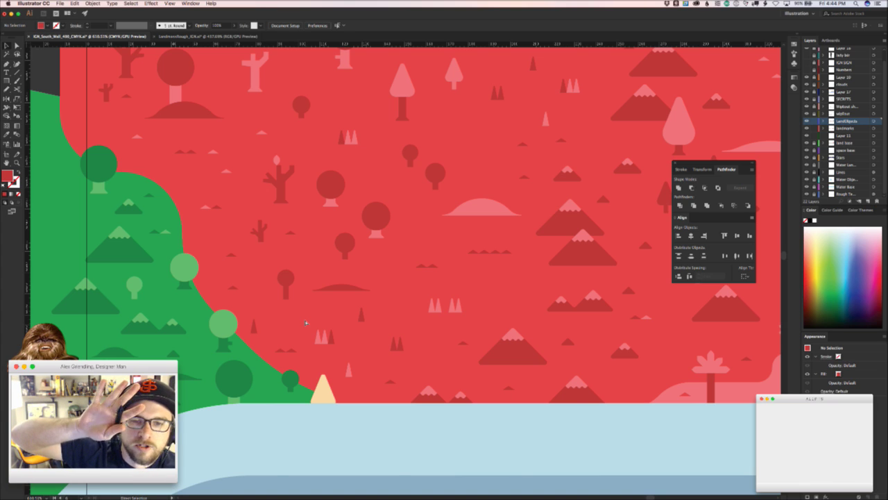
key("v")
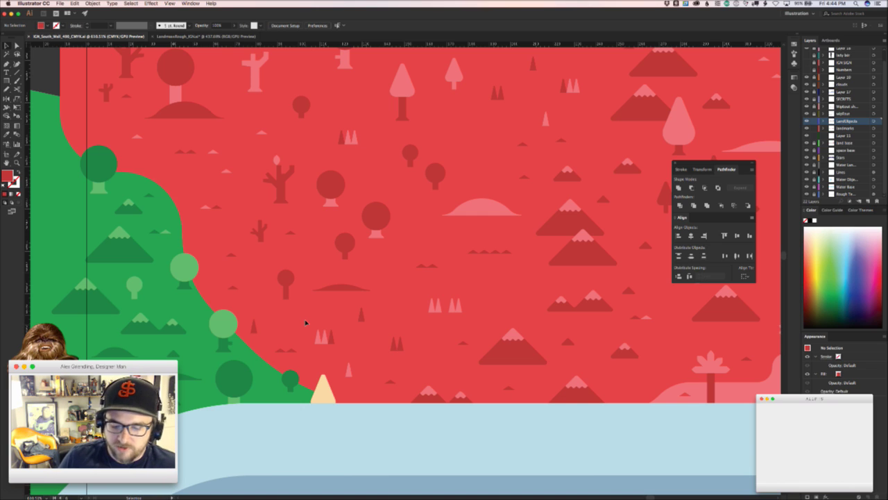
key("super+Tab")
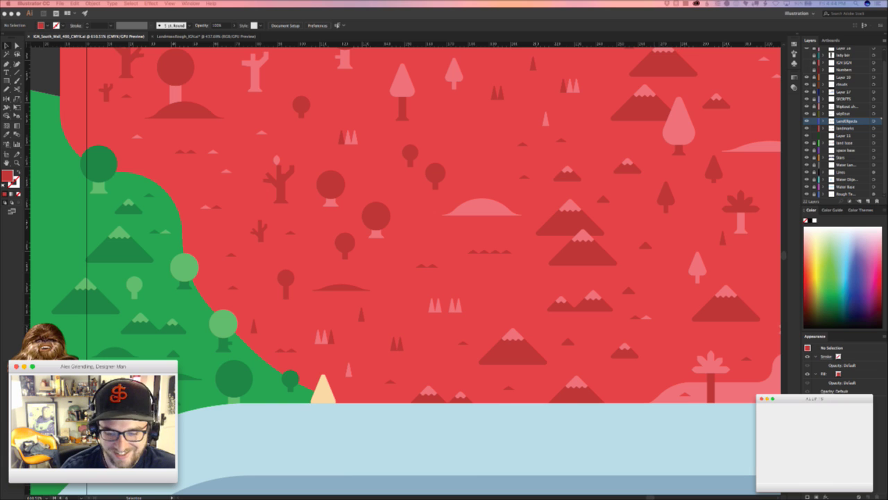
left_click(477, 265)
- Recolour the cream pointed tree at the tip of the green land with the dark green of the neighbouring round tree
left_click_drag(500, 300, 350, 330)
scroll(350, 331, "up", 10)
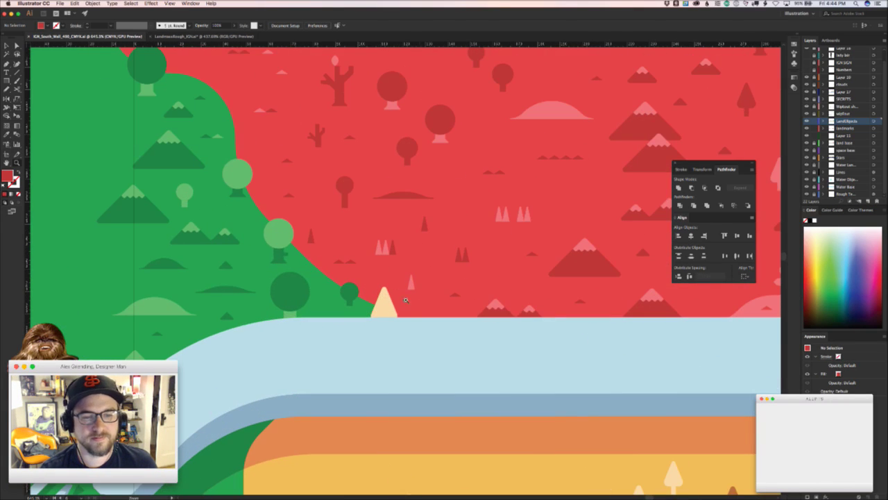
left_click(383, 305)
key("i")
left_click(339, 315)
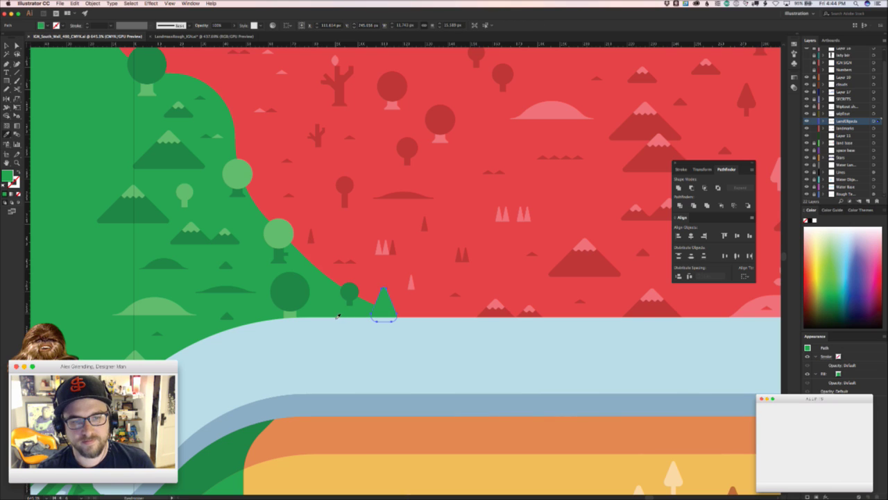
key("v")
left_click(388, 465)
left_click(384, 305)
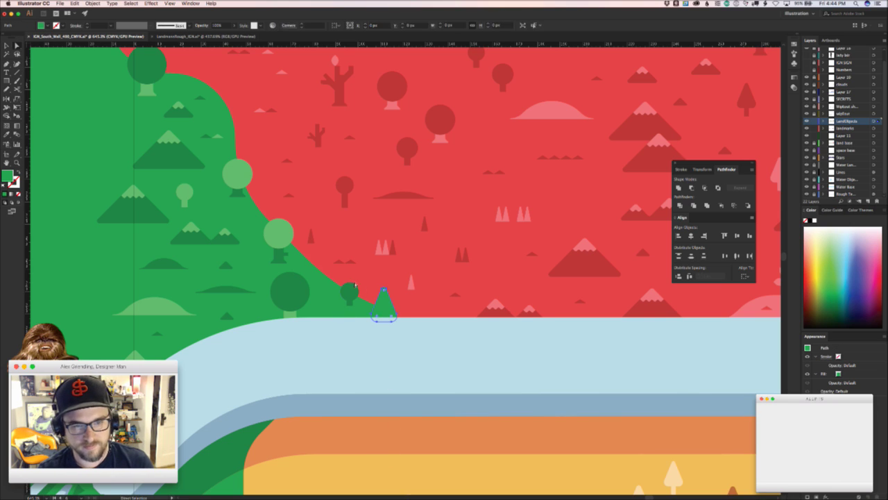
key("i")
left_click(349, 292)
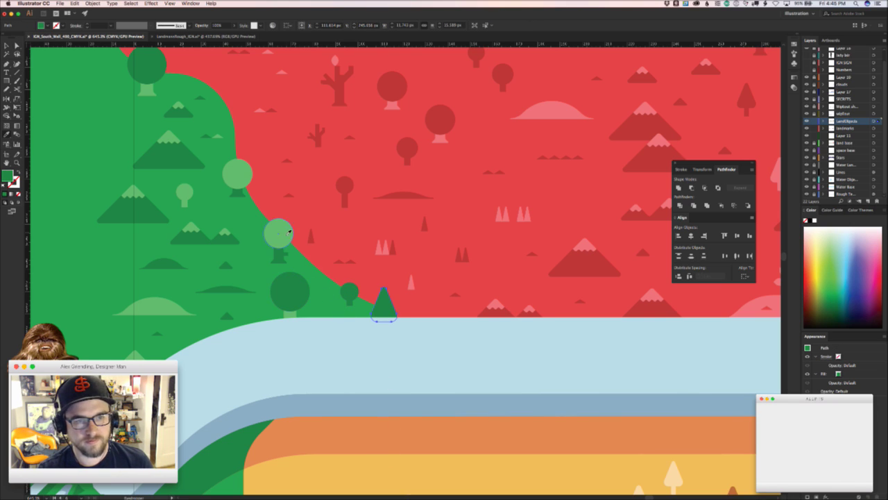
key("v")
left_click(330, 313)
- Place a copy of a small dark green tree on the green land inside the race track loop, below the orange land's edge
left_click_drag(349, 297, 342, 267)
left_click(346, 318)
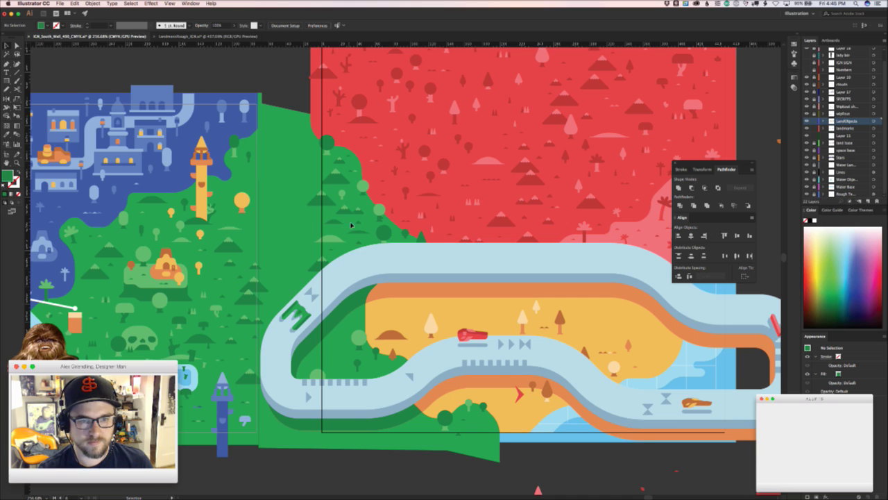
left_click_drag(351, 209, 326, 352)
left_click(346, 336)
key("z")
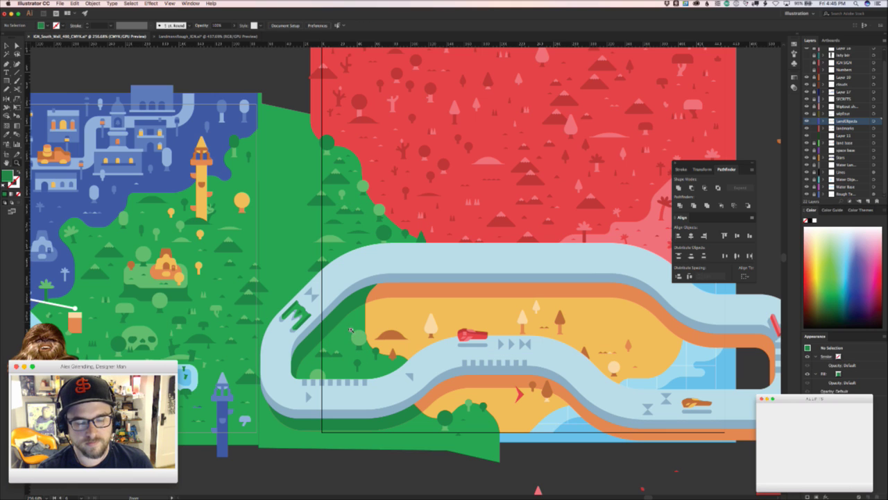
key("v")
key("z")
key("space")
left_click_drag(273, 301, 318, 266)
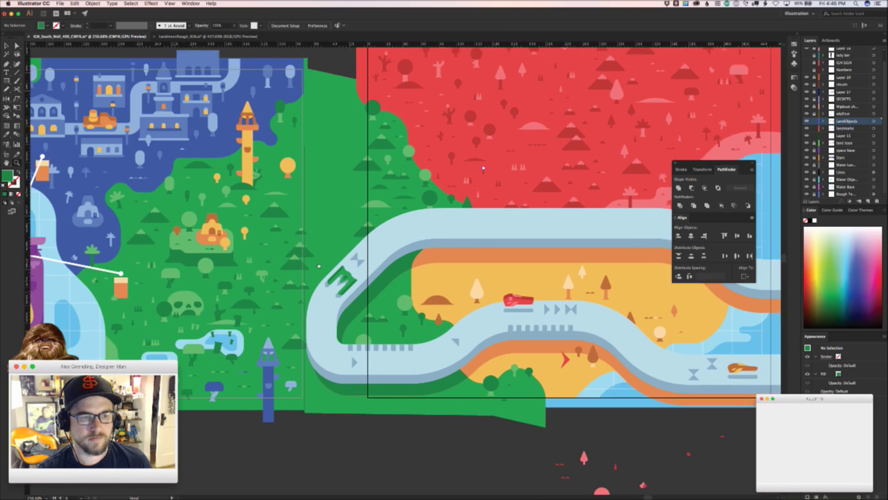
scroll(165, 337, "up", 3)
left_click_drag(144, 338, 523, 318)
left_click(541, 318)
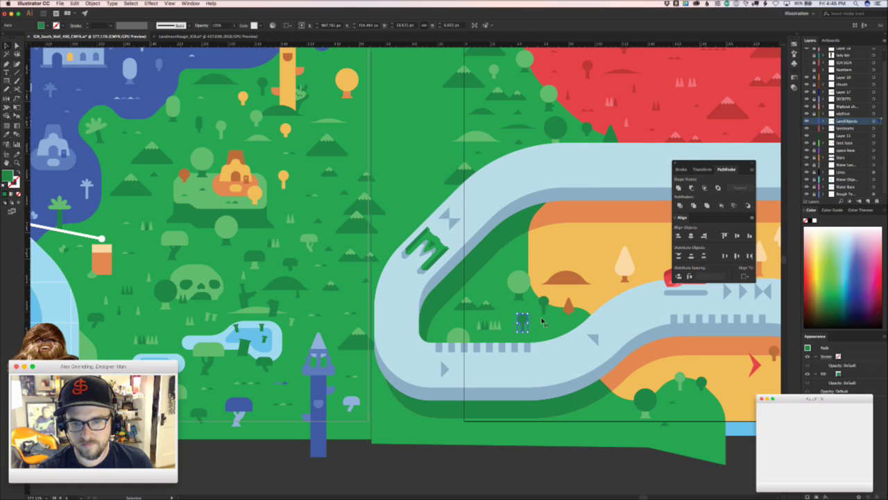
- Copy the pair of small light green pointed trees onto the upper green land inside the race track loop
key("super+Tab")
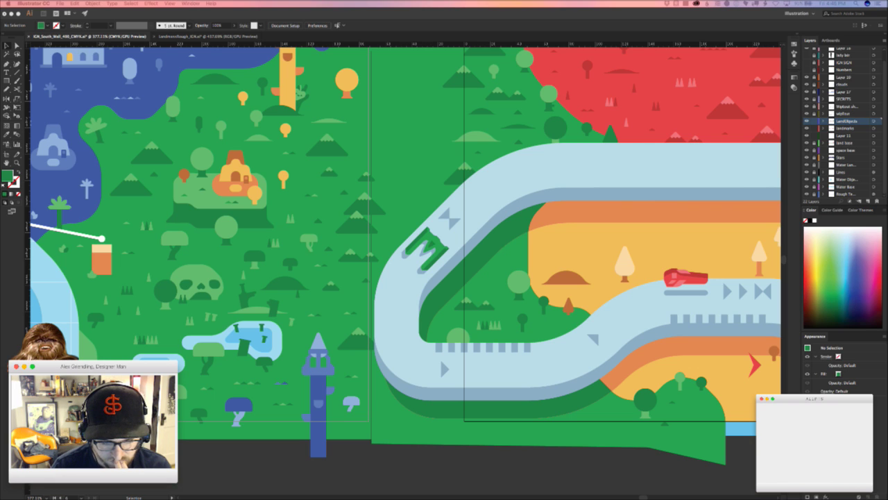
left_click(508, 317)
left_click_drag(502, 317, 457, 325)
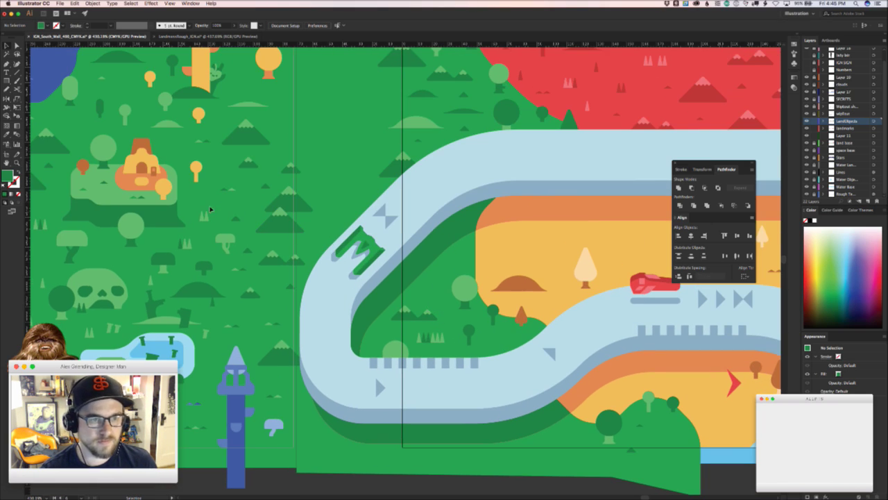
left_click(204, 216)
left_click_drag(204, 216, 484, 246)
left_click(466, 245)
left_click(458, 242)
left_click(495, 245)
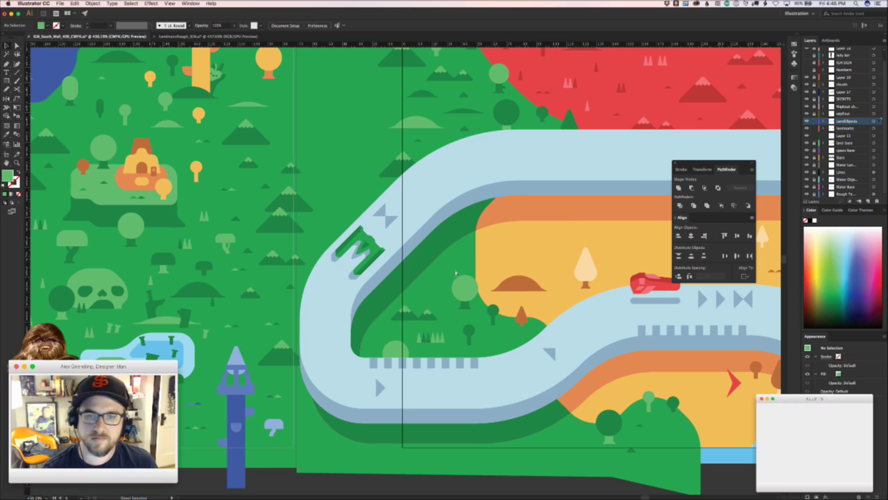
left_click(458, 242)
key("space")
scroll(464, 271, "up", 3)
scroll(464, 272, "right", 2)
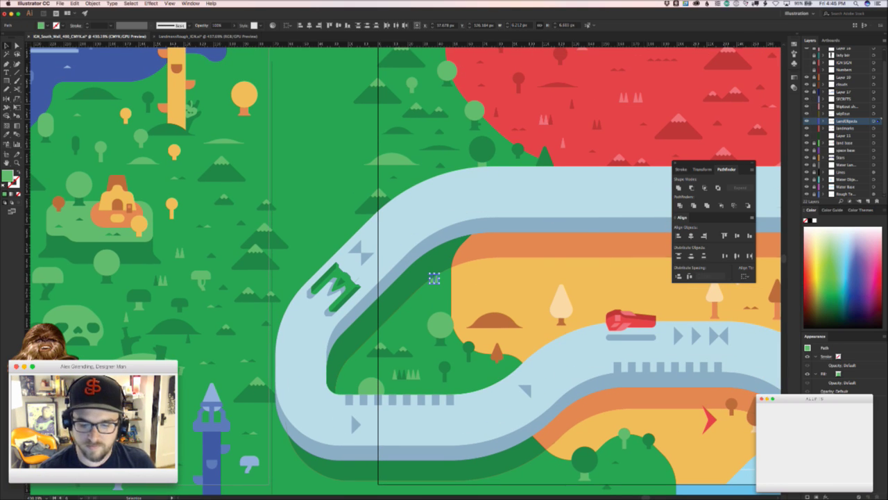
- Cut the dark green track shadow shape that lies over the orange shadow around the loop
key("super+Tab")
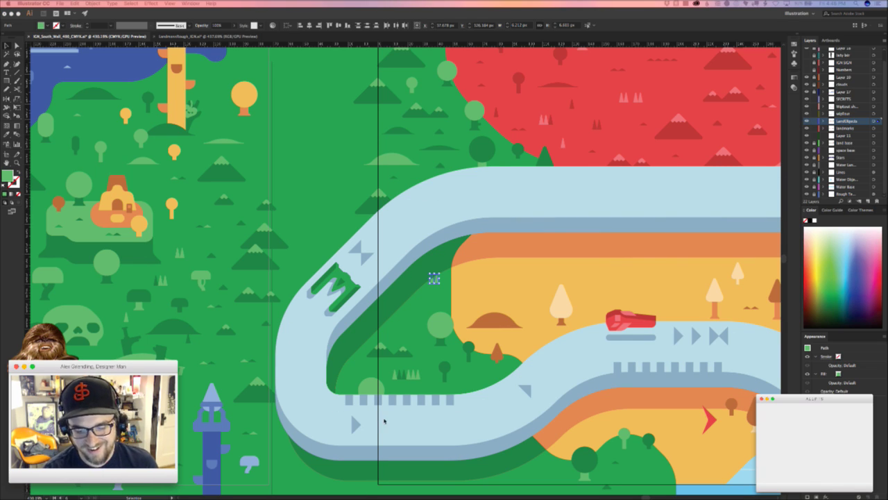
left_click(408, 295)
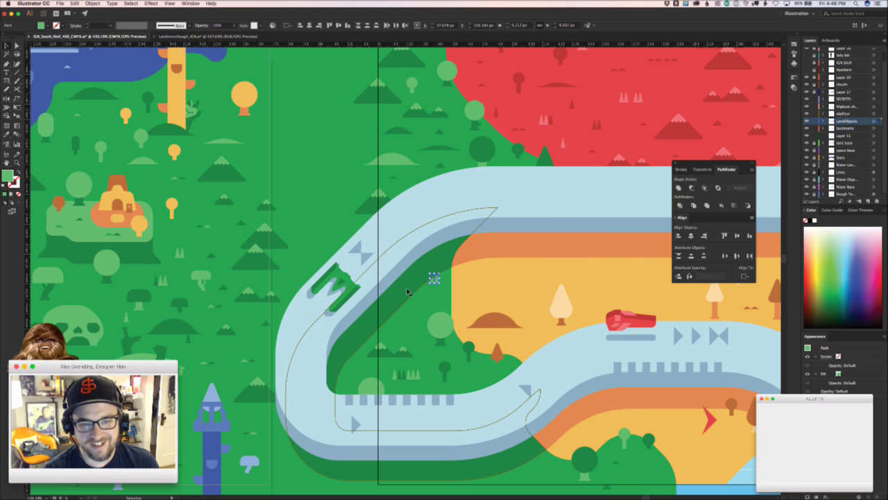
key("super+z")
key("super+z")
key("super+shift+z")
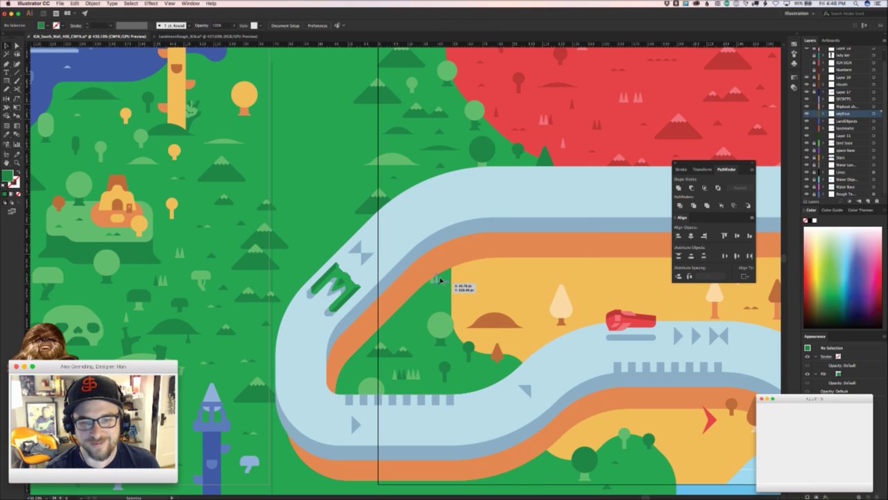
key("super+z")
key("super+shift+z")
key("super+shift+z")
key("Delete")
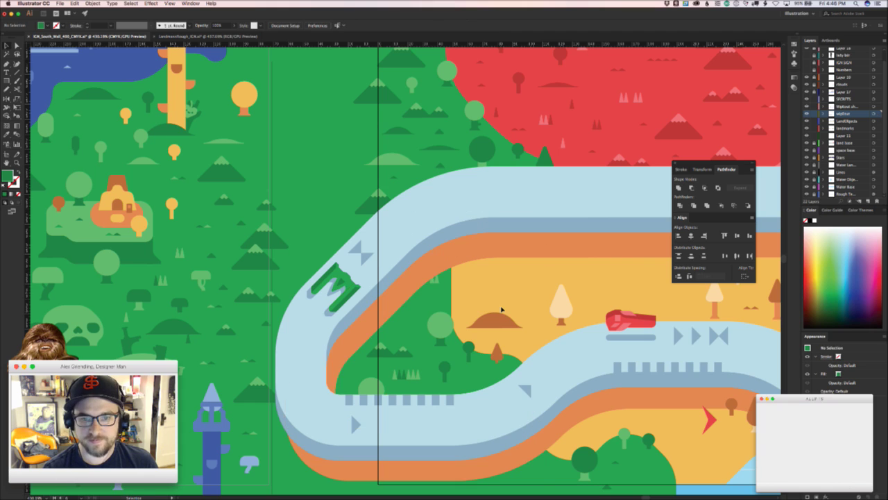
- Paste the dark green shadow shape behind the orange track shadow and subtract it from the orange one with Minus Back
left_click(477, 248)
key("super+b")
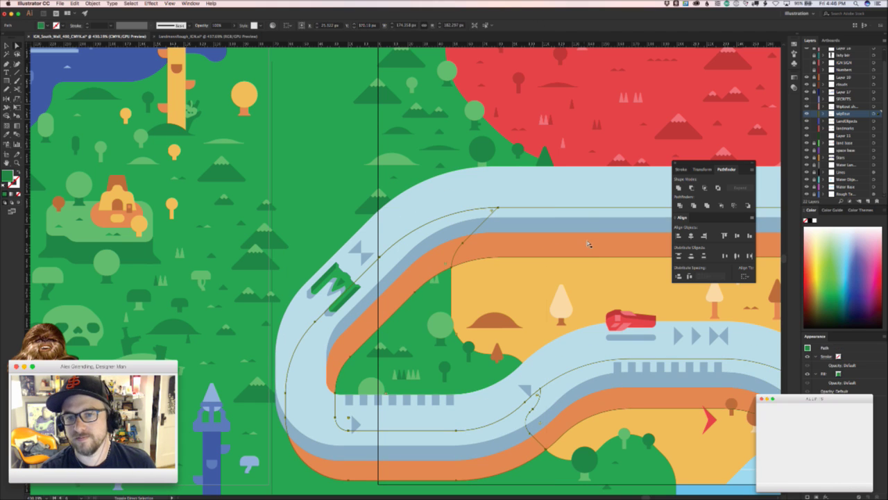
left_click(591, 246, "shift")
left_click(748, 205)
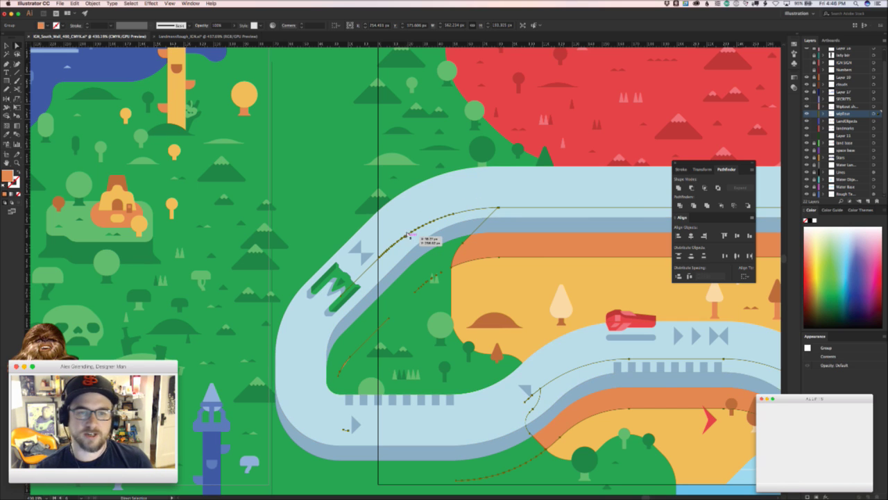
key("z")
left_click_drag(400, 236, 422, 285)
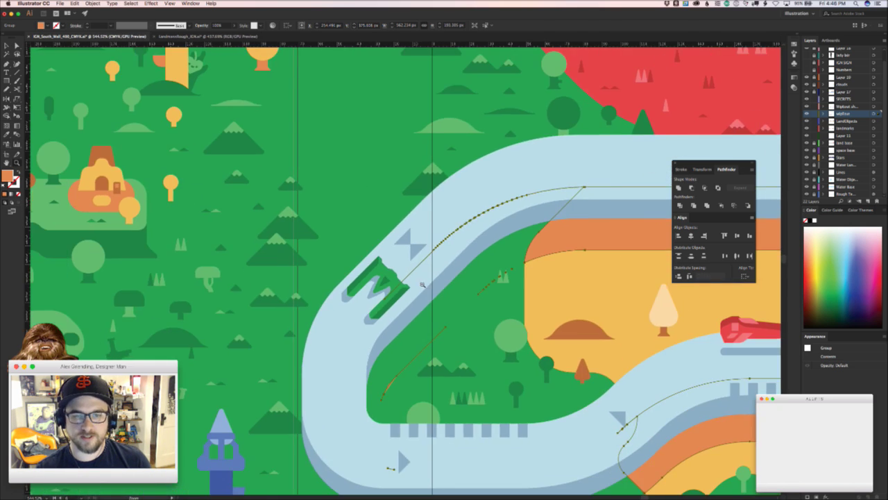
key("super+z")
key("super+shift+z")
left_click_drag(616, 373, 512, 285)
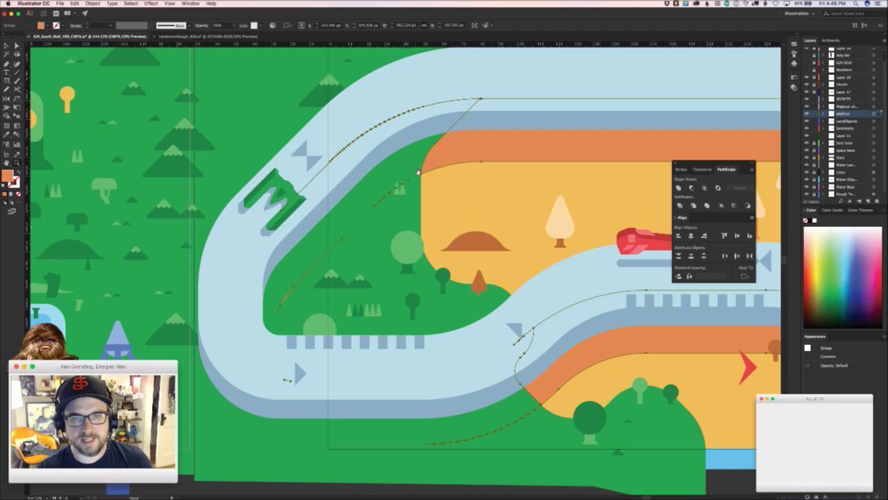
- Undo the Minus Back subtraction and the cut and paste of the dark green track shadow around the loop
left_click_drag(419, 172, 431, 288)
left_click_drag(393, 258, 593, 226)
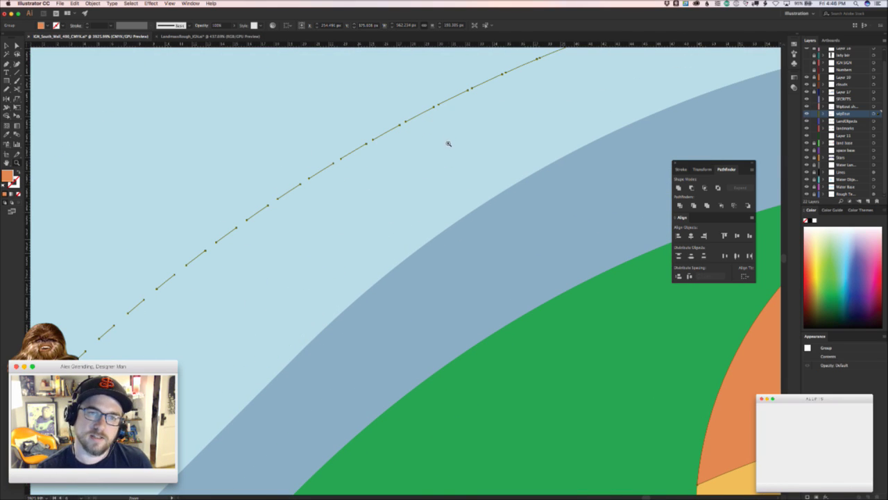
scroll(448, 144, "down", 10)
key("super+z")
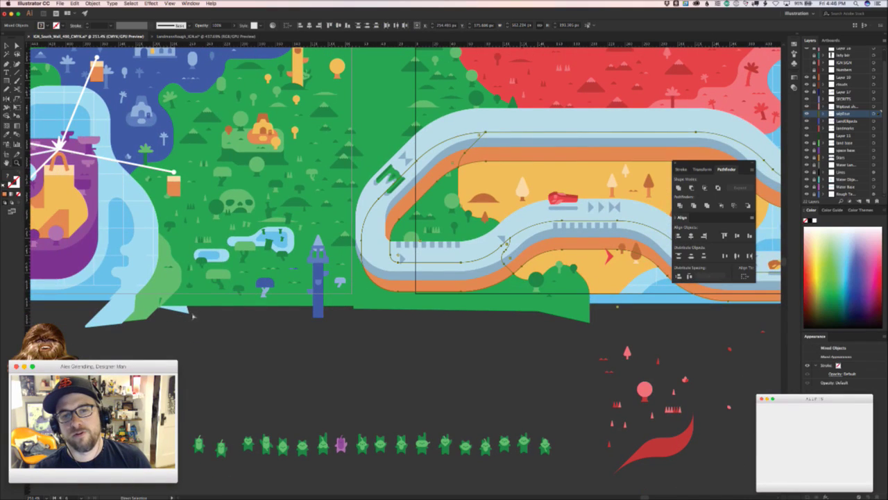
key("v")
key("super+z")
key("super+z")
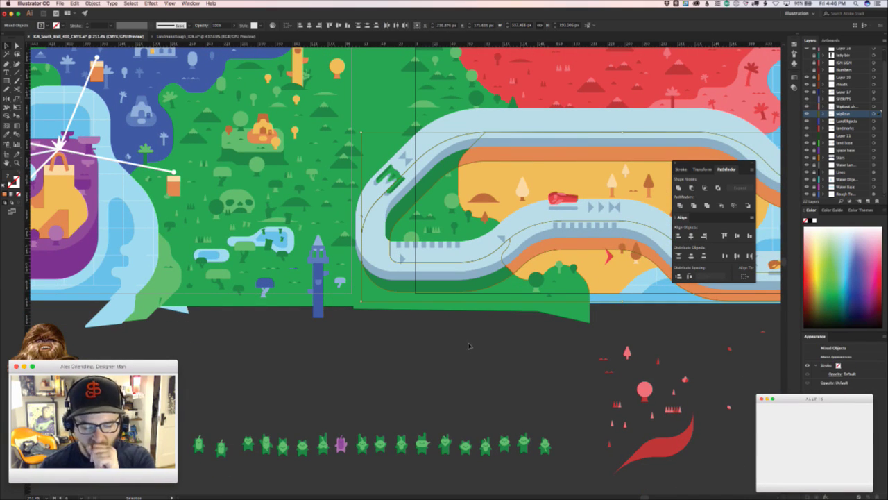
left_click_drag(481, 312, 412, 386)
left_click_drag(422, 383, 489, 383)
key("a")
left_click(440, 265)
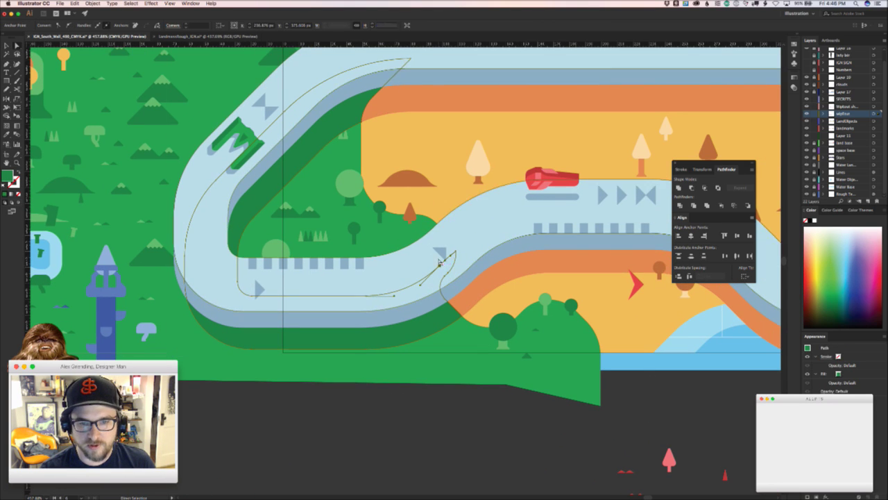
left_click_drag(439, 264, 431, 226)
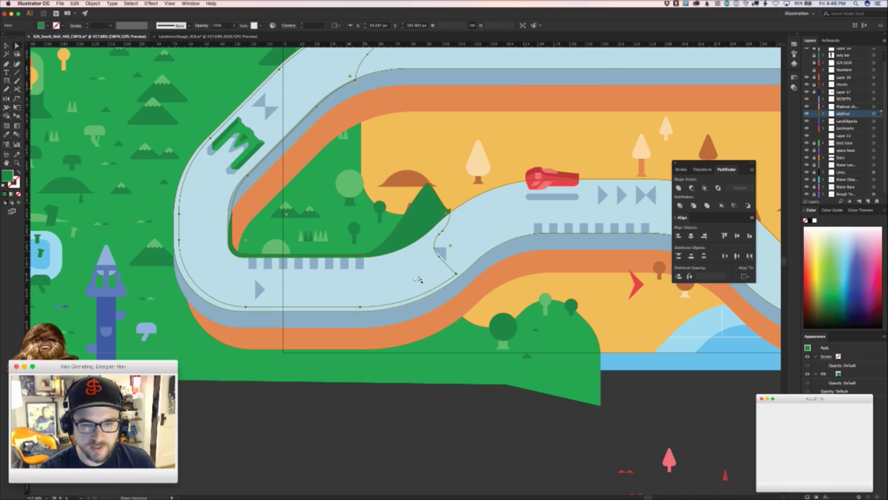
key("v")
key("super+z")
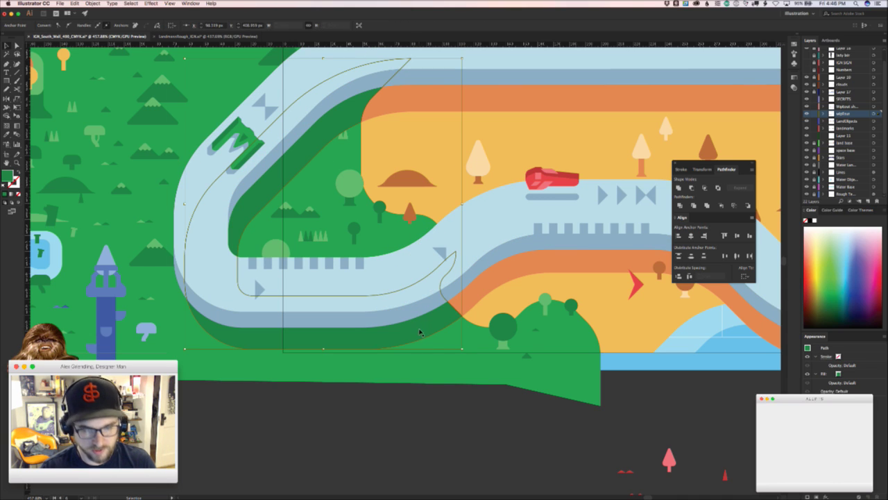
- Place a copy of the dark green track shadow shape on the empty canvas below the map
left_click(415, 330)
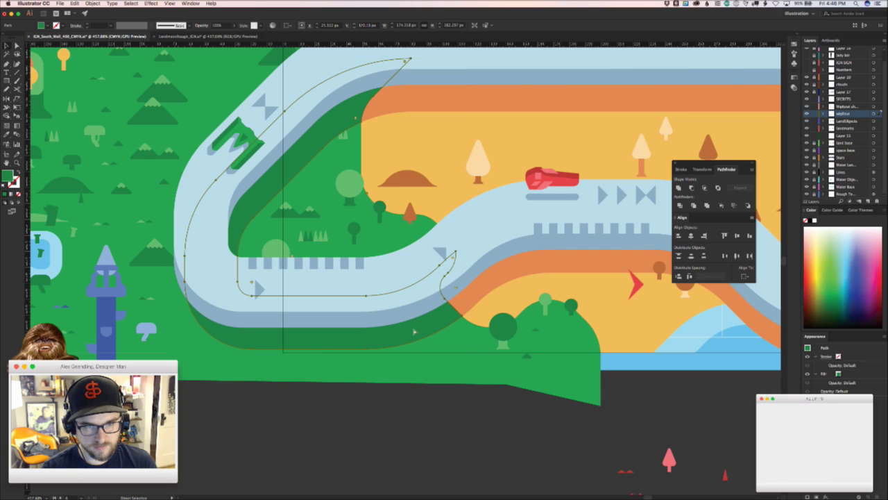
left_click_drag(414, 332, 607, 466)
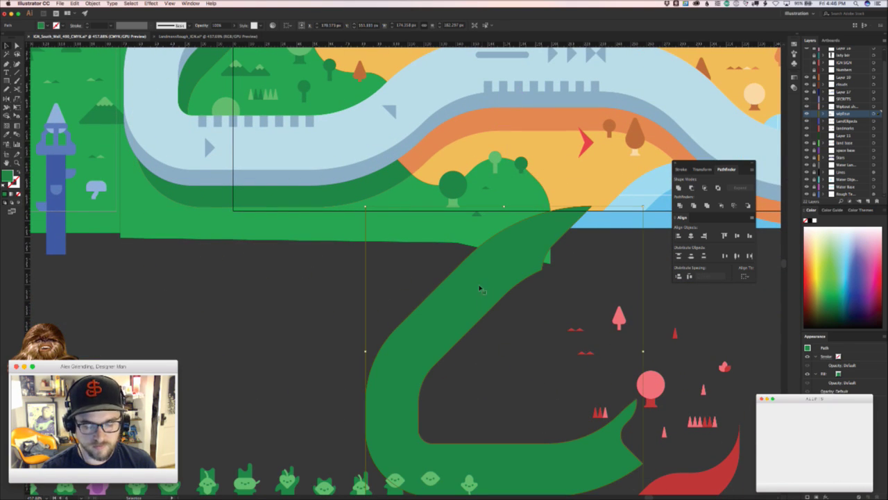
left_click_drag(480, 286, 443, 341)
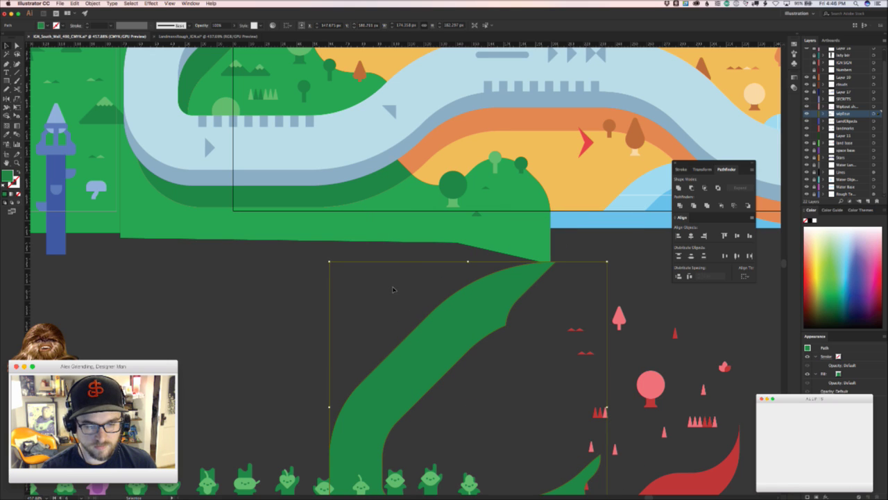
scroll(393, 296, "up", 5)
scroll(394, 296, "left", 2)
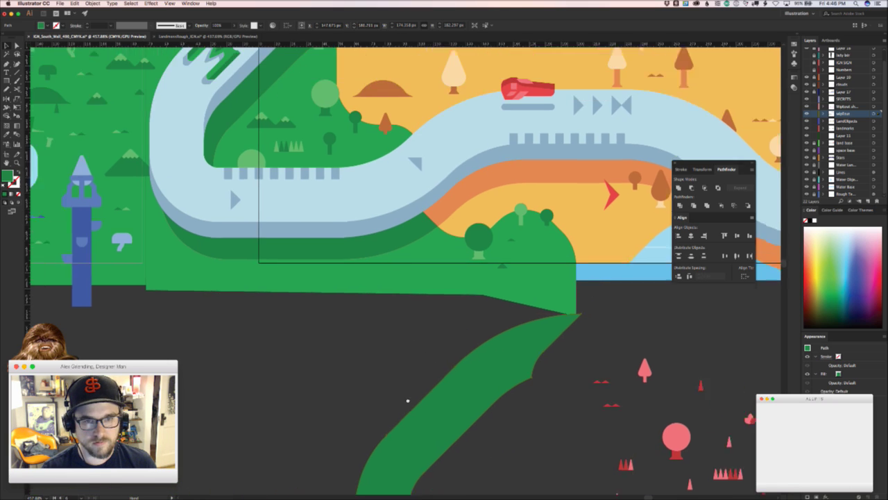
left_click_drag(423, 348, 368, 367)
key("super+z")
- Pull the anchor point near the dark green shadow's lower tip up over the track onto the orange land inside the loop
key("a")
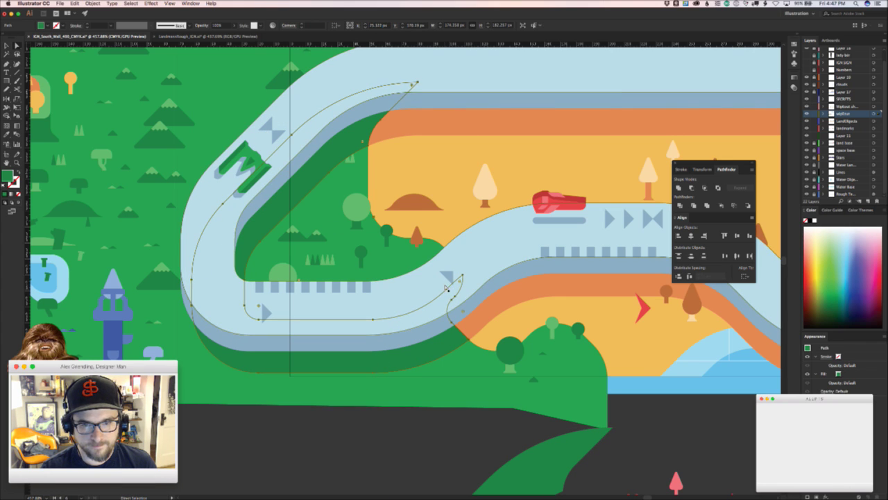
left_click(448, 290)
left_click(446, 345)
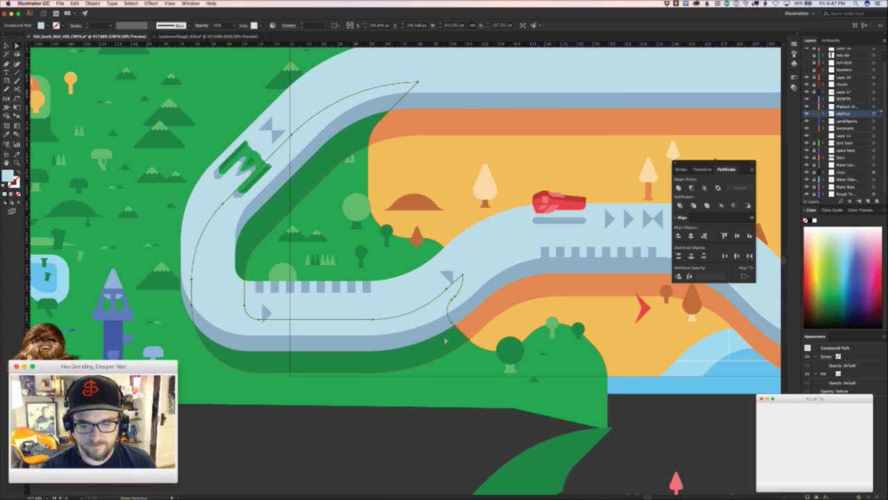
scroll(444, 344, "up", 2)
scroll(444, 344, "left", 1)
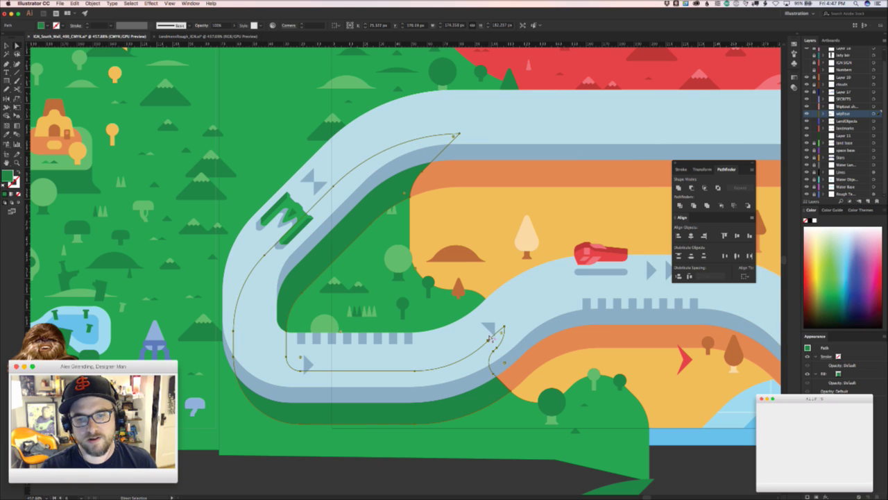
left_click(488, 340)
left_click_drag(424, 368, 417, 266)
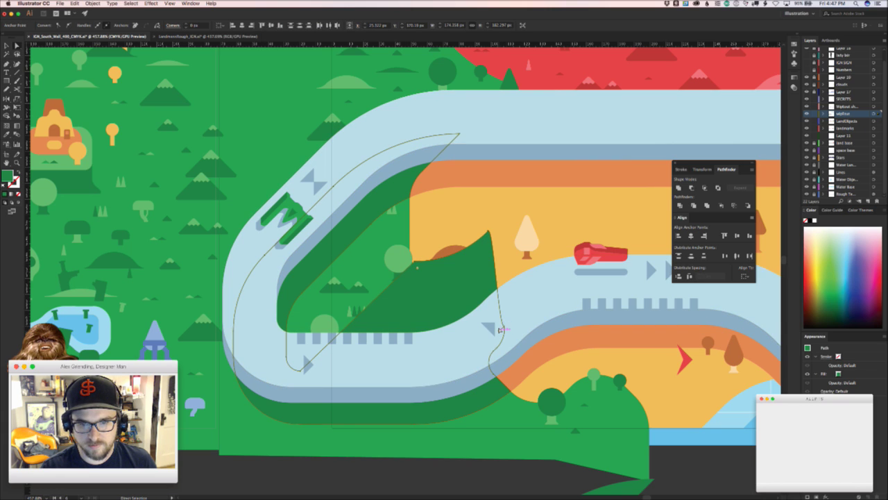
left_click(500, 327)
left_click_drag(510, 300, 508, 301)
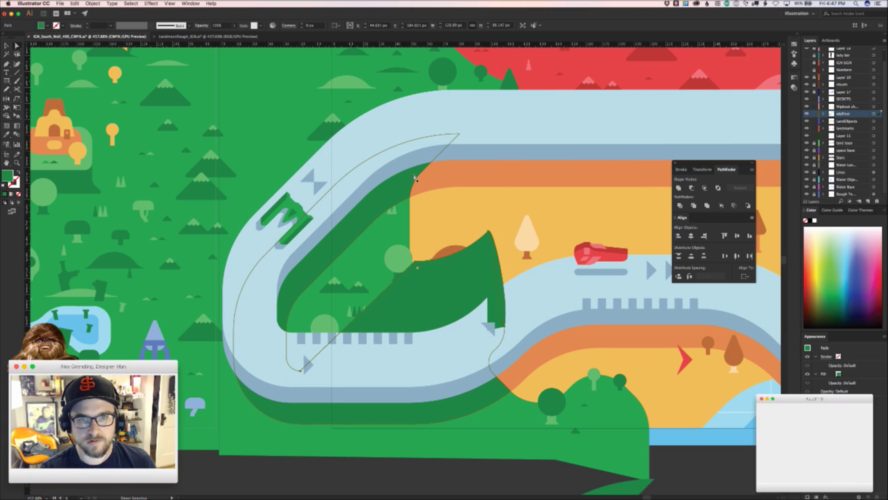
left_click(409, 197)
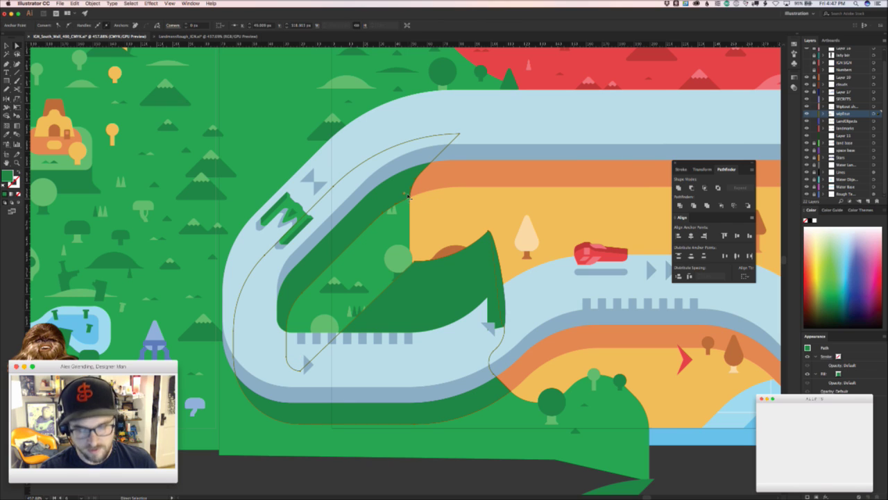
left_click(404, 201)
key("p")
left_click(404, 201)
key("a")
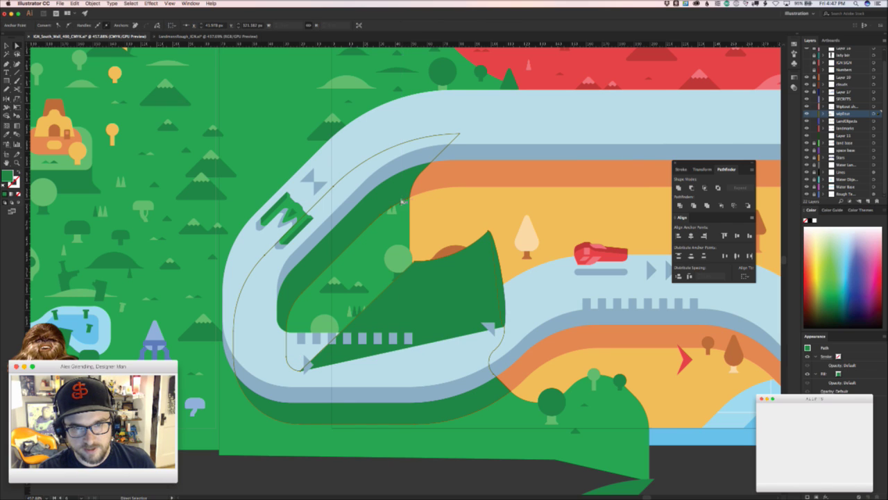
left_click_drag(404, 200, 420, 235)
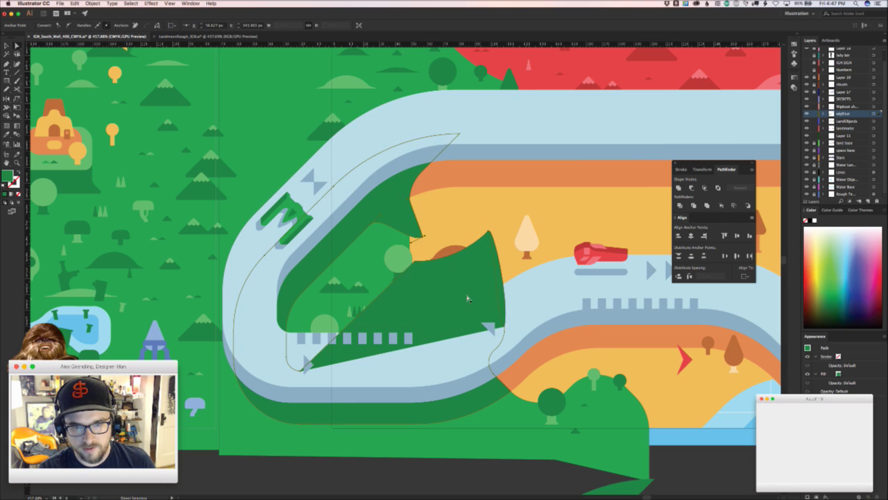
key("super+z")
left_click(469, 298)
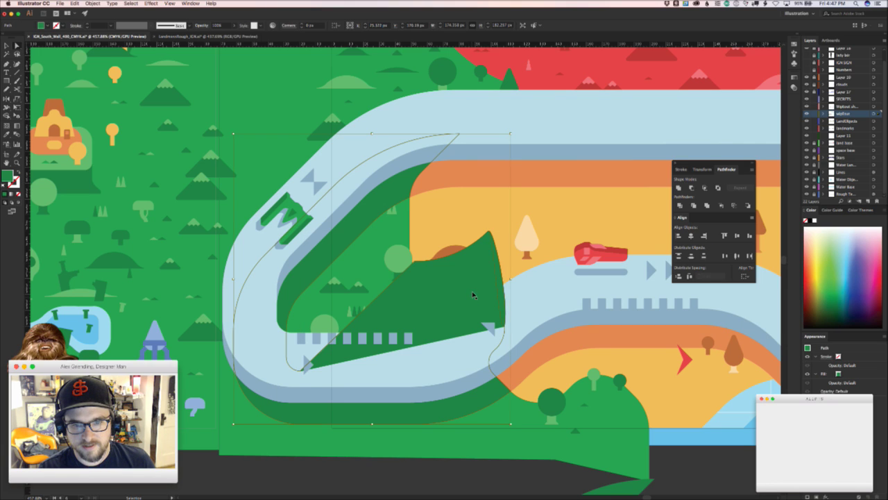
key("super+z")
key("super+z")
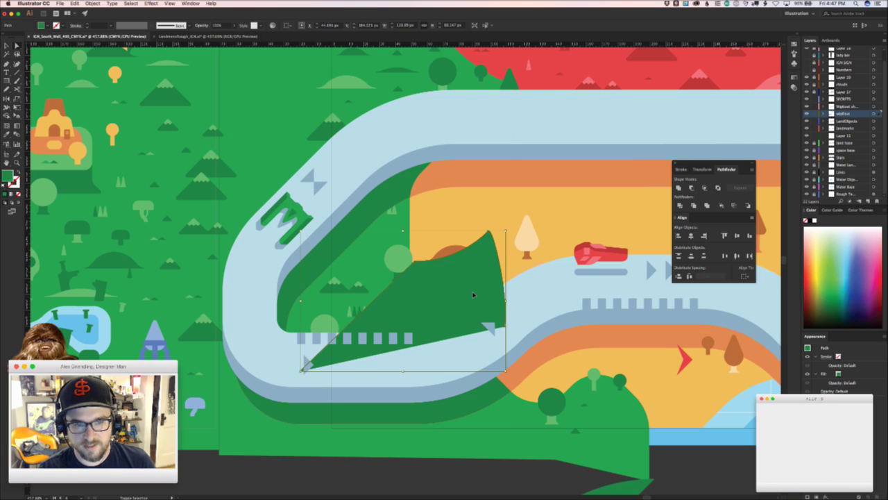
key("super+z")
left_click(371, 242)
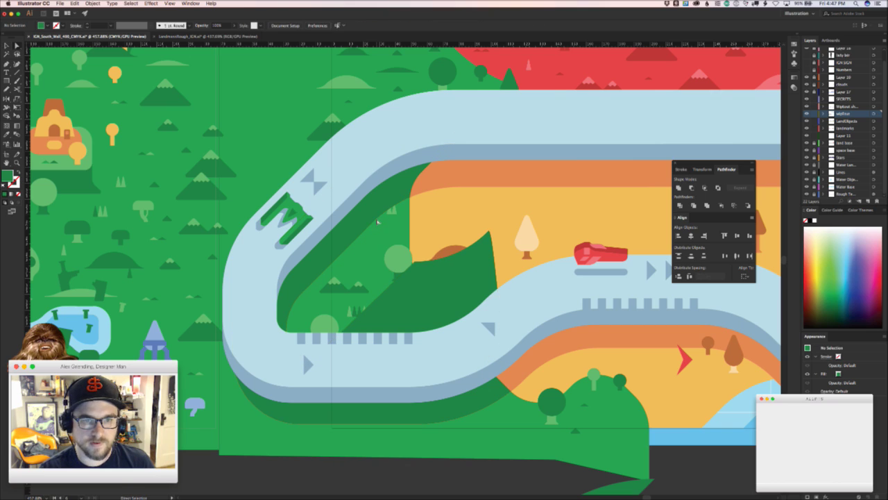
- Pull the dark green shadow's inner corner point inside the loop outward over the edge of the orange land
left_click_drag(375, 223, 444, 223)
left_click_drag(397, 202, 449, 218)
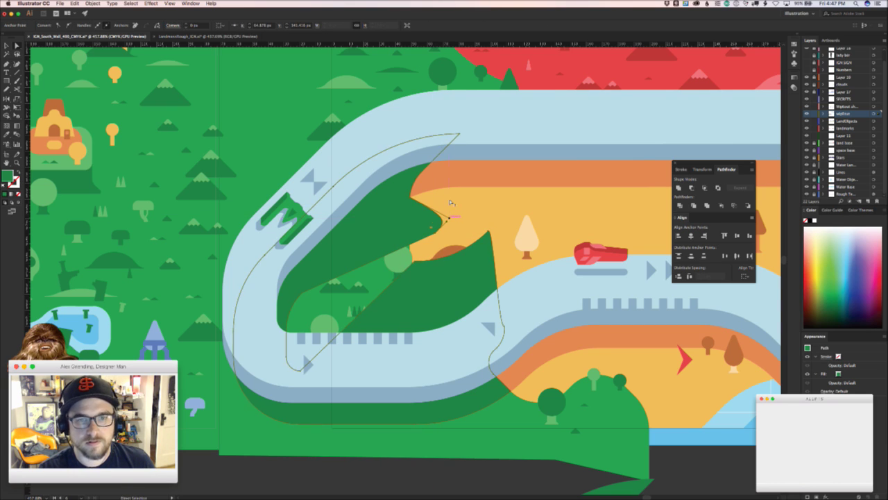
left_click_drag(460, 131, 423, 168)
left_click(407, 175)
- Add an anchor point on the dark green shadow's upper outer edge and pull that edge outward beyond the track's upper-left bend
key("p")
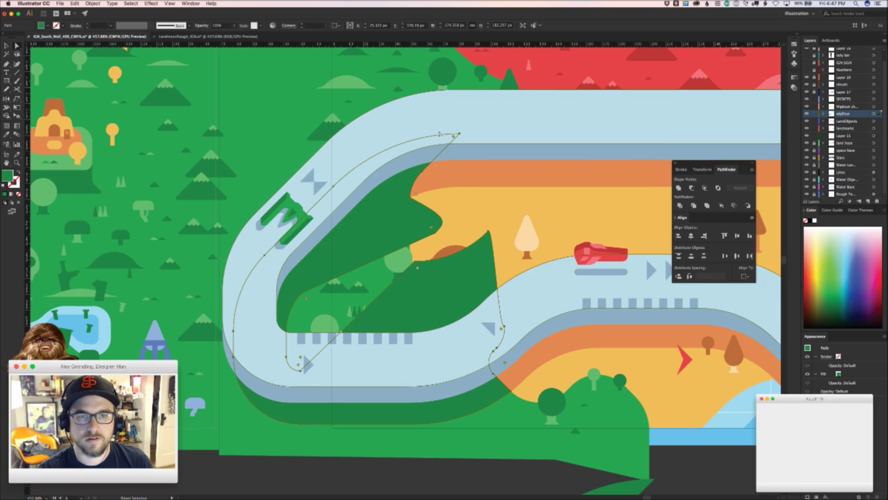
left_click(420, 136)
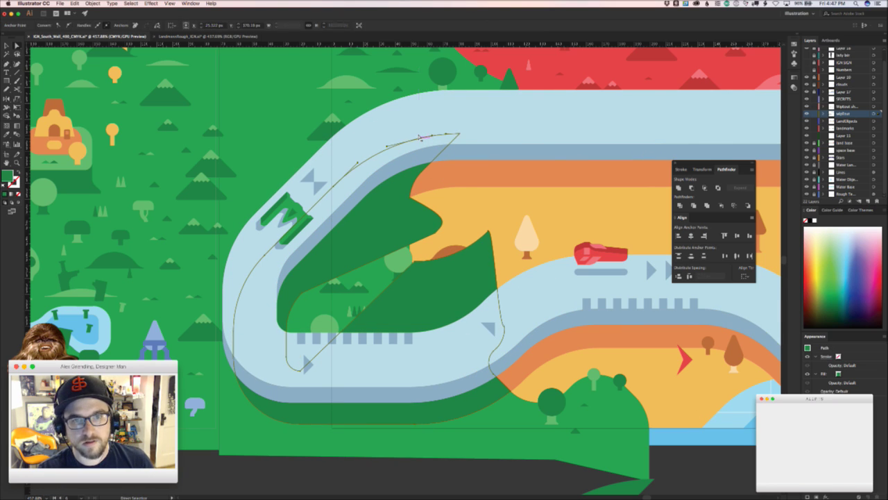
left_click_drag(420, 136, 422, 76)
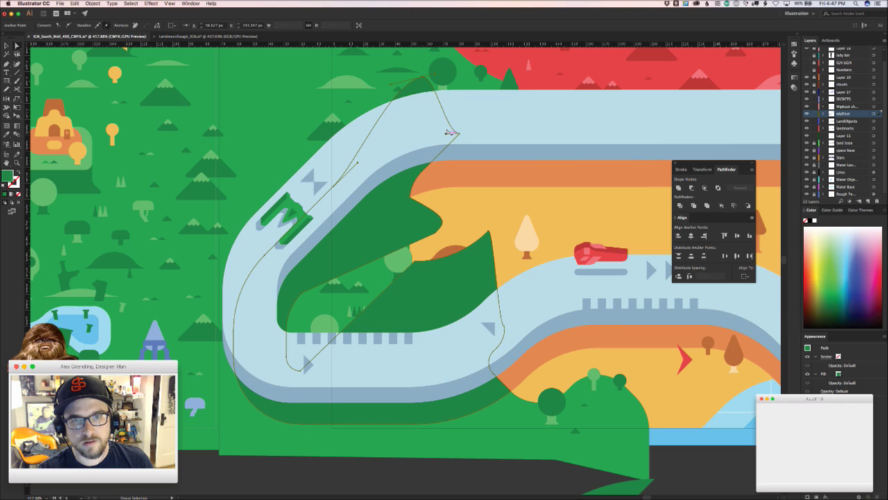
left_click_drag(446, 133, 465, 104)
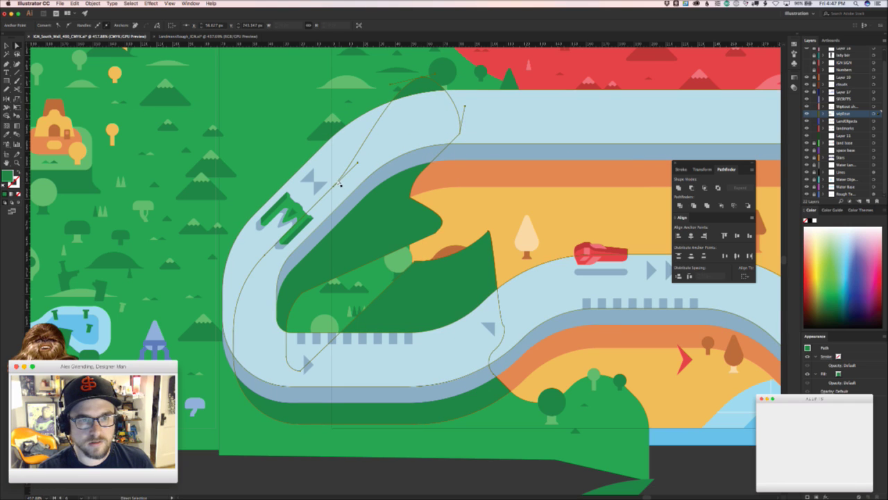
left_click_drag(335, 184, 297, 155)
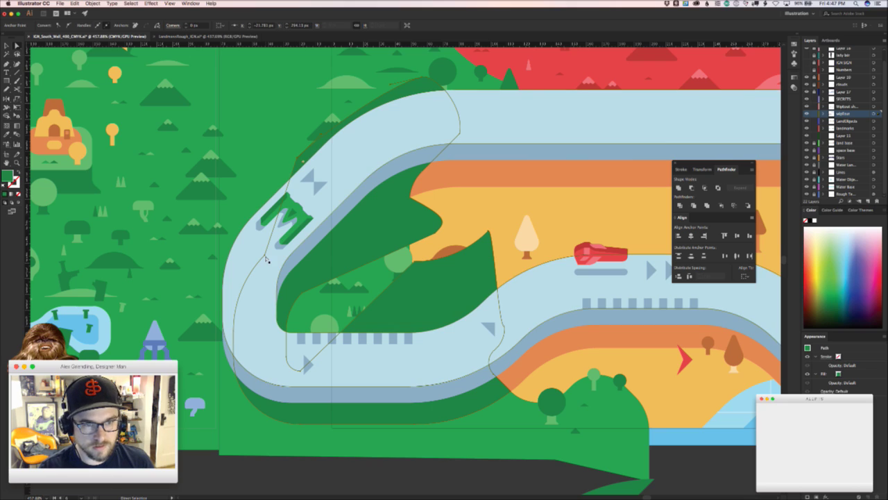
left_click_drag(265, 254, 222, 228)
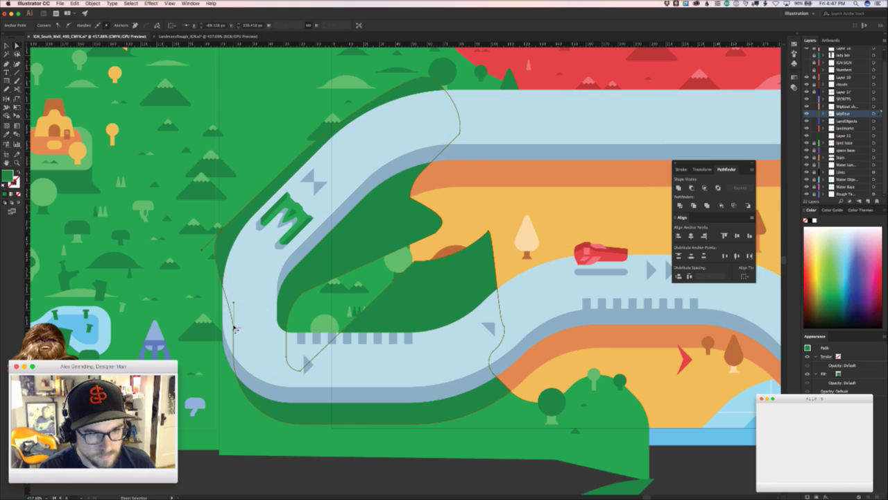
- Move the dark green shadow's inner lower corner into the loop and extend its outer lower edge well past the orange shadow
left_click_drag(302, 368, 334, 303)
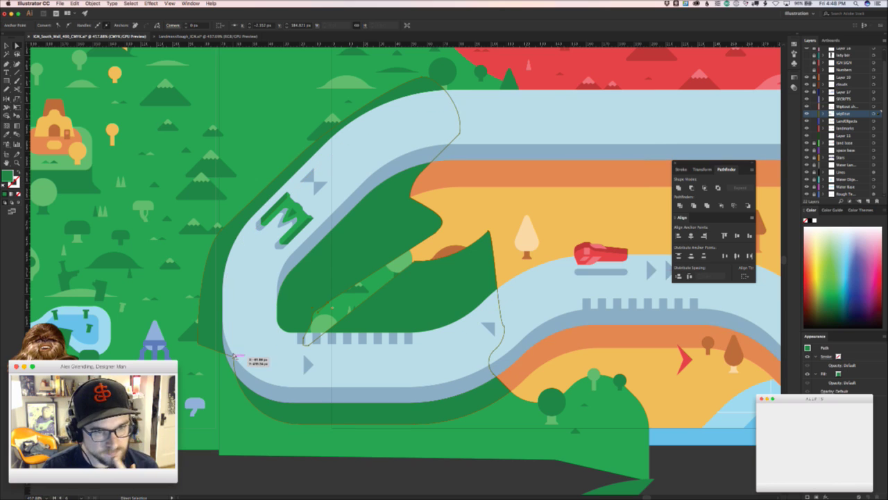
left_click_drag(233, 353, 327, 418)
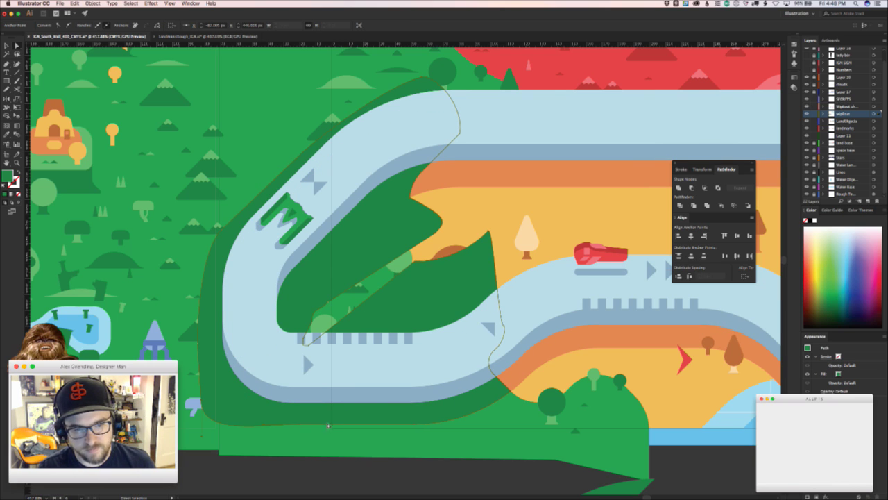
left_click_drag(305, 423, 298, 443)
left_click_drag(416, 422, 421, 460)
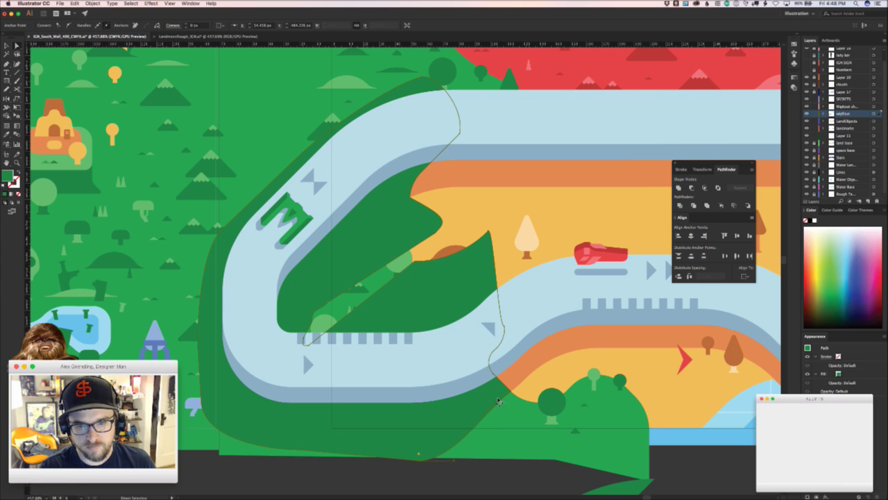
left_click_drag(485, 409, 500, 424)
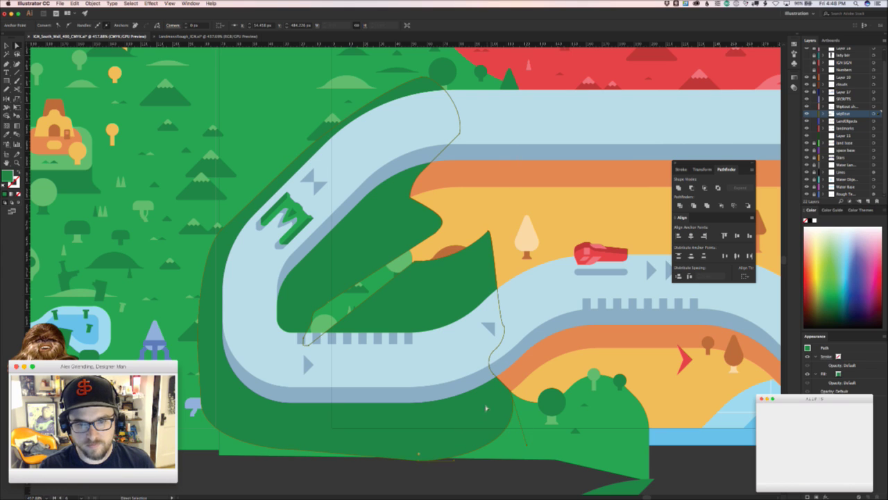
- Cut the enlarged dark green shape, paste it behind the orange track shadow and subtract it with Minus Back
key("v")
key("super+x")
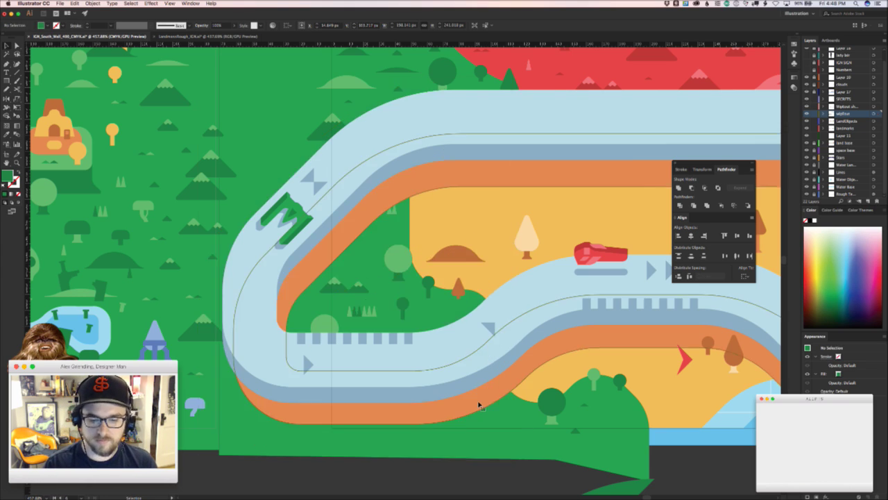
key("a")
key("super+b")
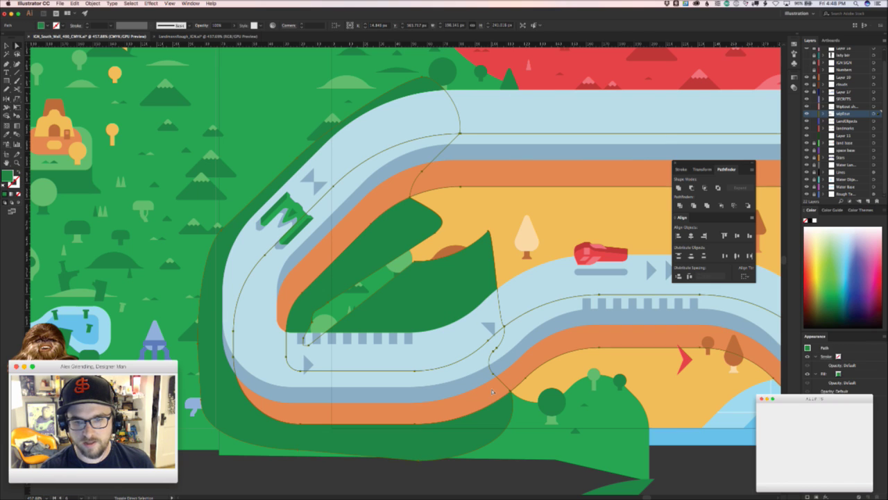
left_click(747, 205)
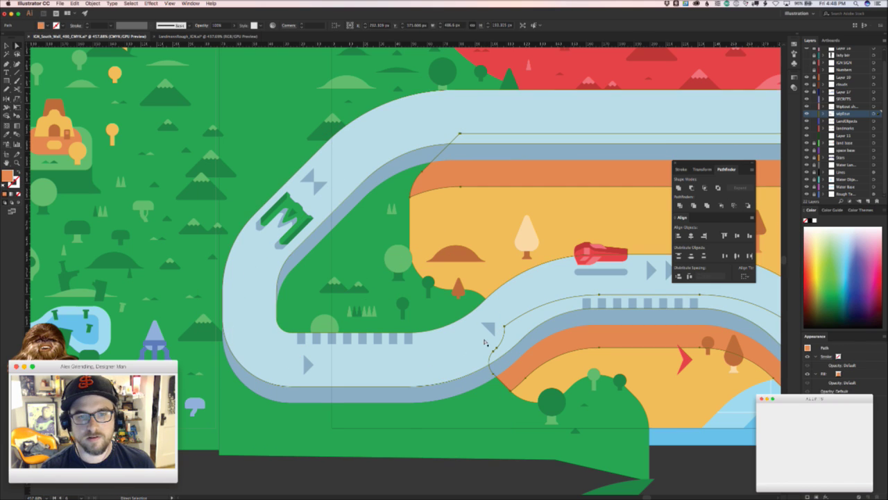
- Move the dark green shadow back under the track's left bend, with its lower end corner meeting the orange shadow's lower corner
left_click_drag(481, 362, 444, 205)
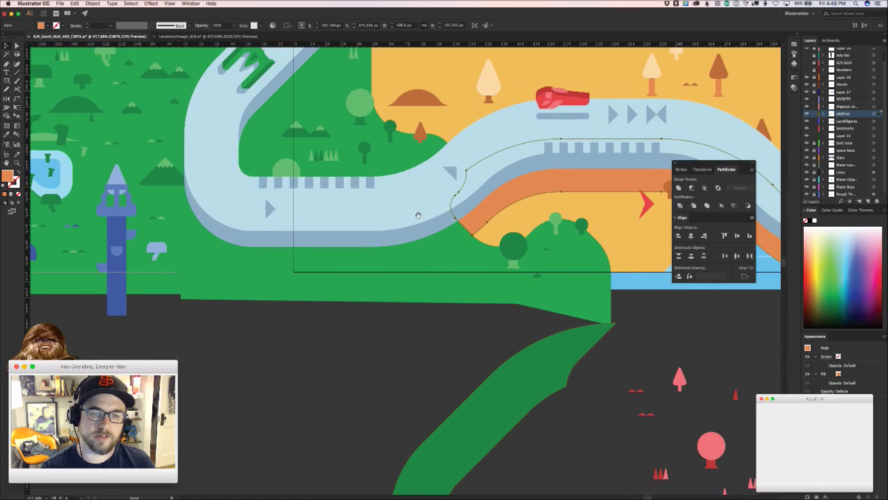
left_click_drag(517, 357, 299, 138)
scroll(392, 391, "up", 3)
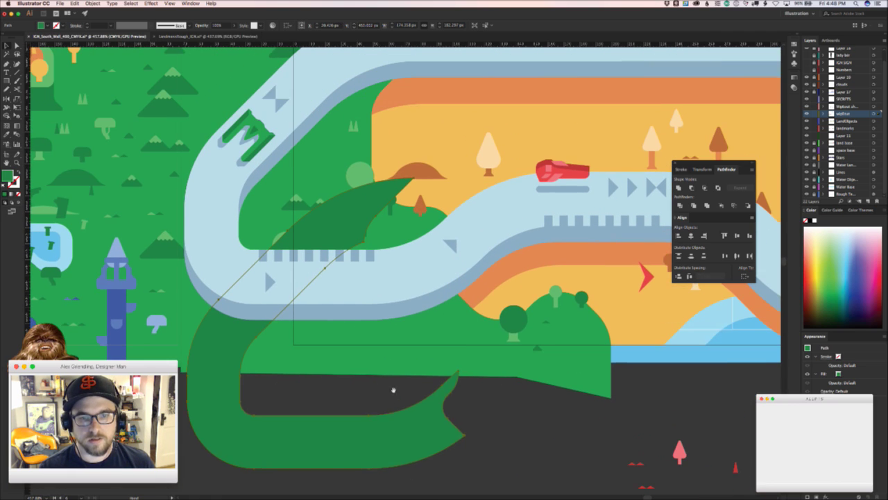
key("a")
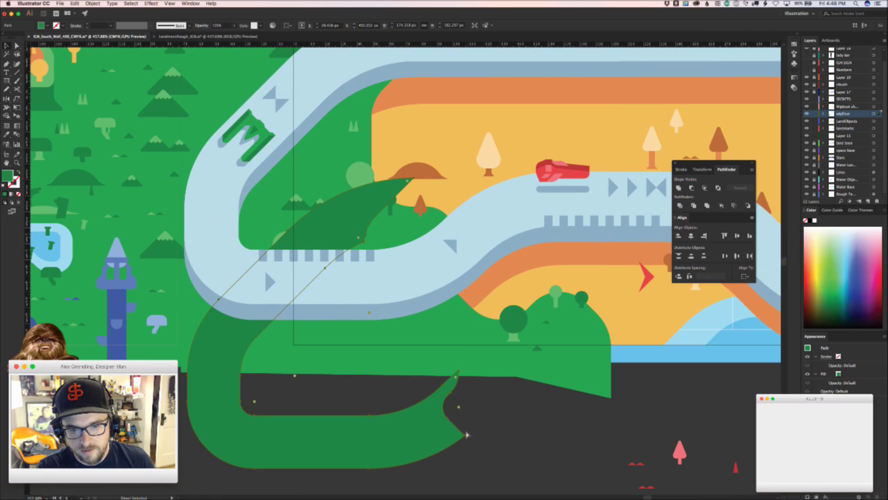
left_click_drag(466, 434, 476, 308)
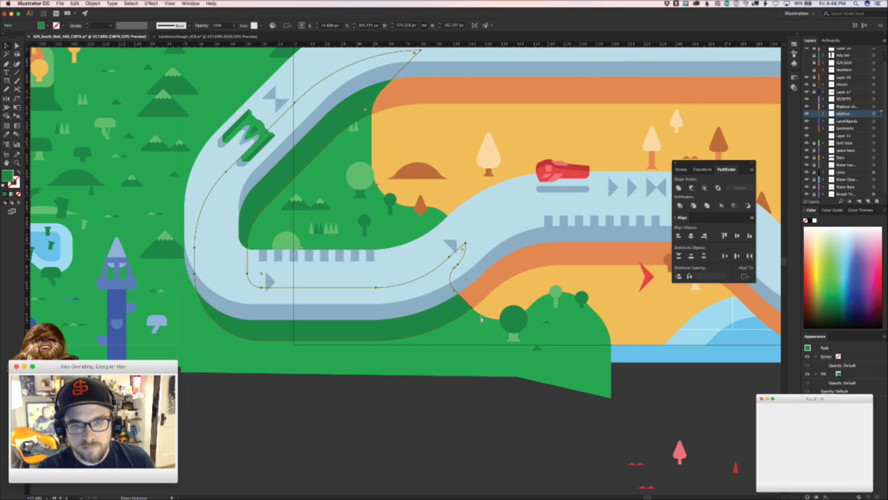
key("ctrl+z")
key("a")
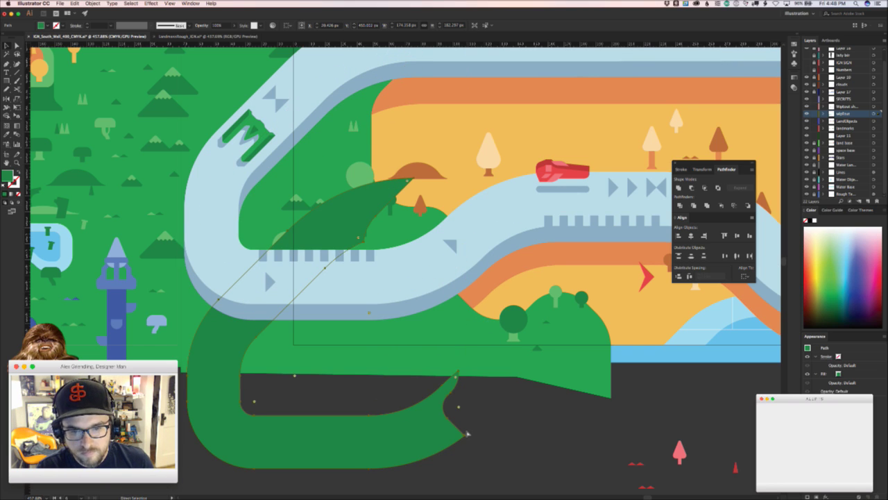
left_click_drag(467, 434, 474, 308)
- Cut the dark green shadow and paste it in place on the land base layer
key("super+x")
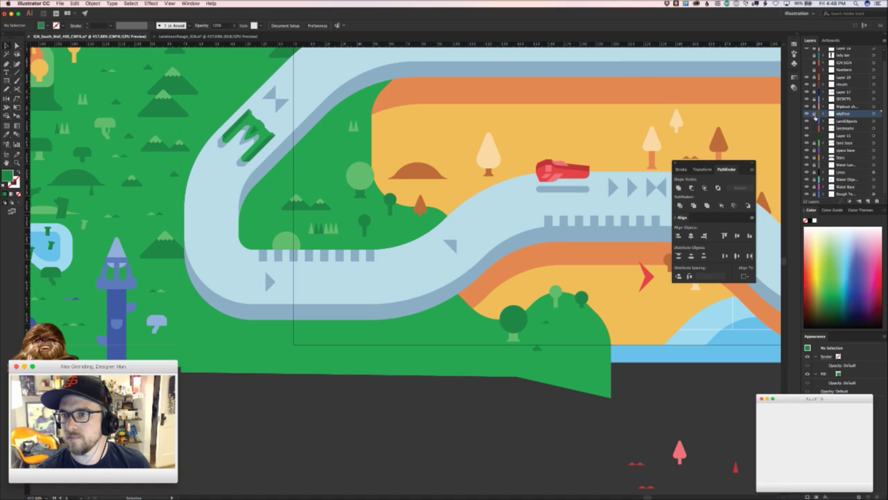
left_click(861, 145)
left_click(861, 151)
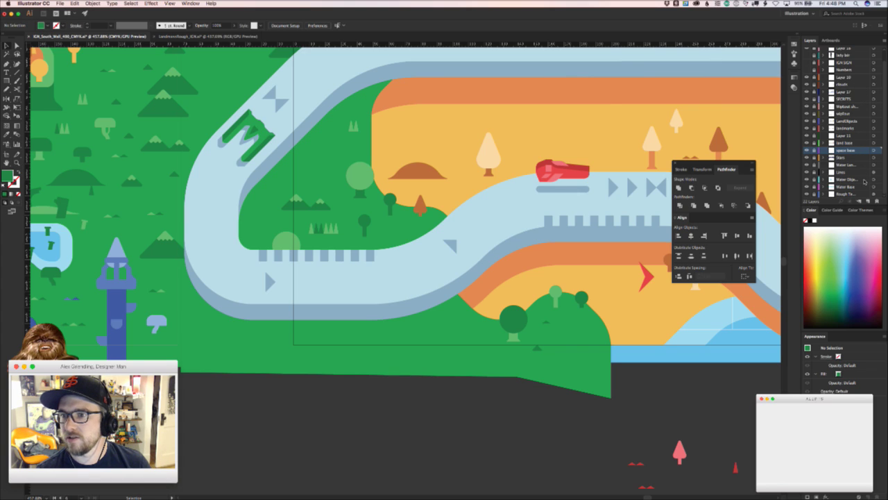
left_click(856, 144)
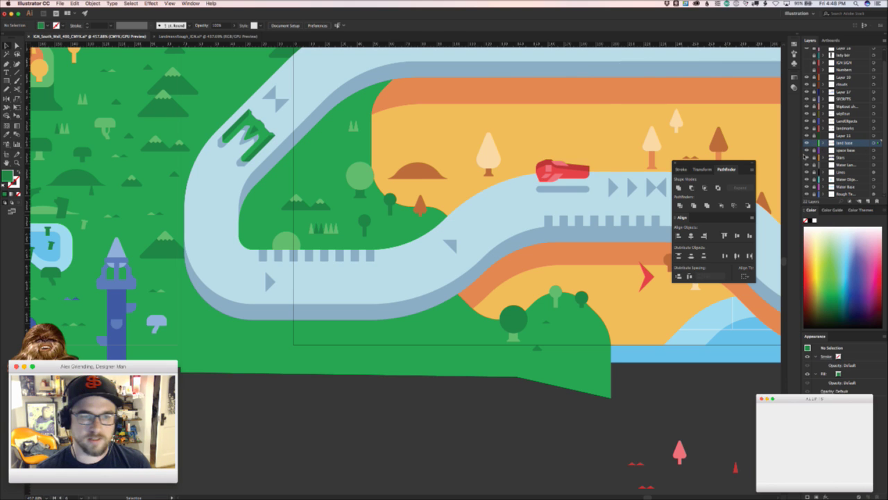
key("super+f")
left_click(344, 402)
left_click_drag(350, 390, 351, 460)
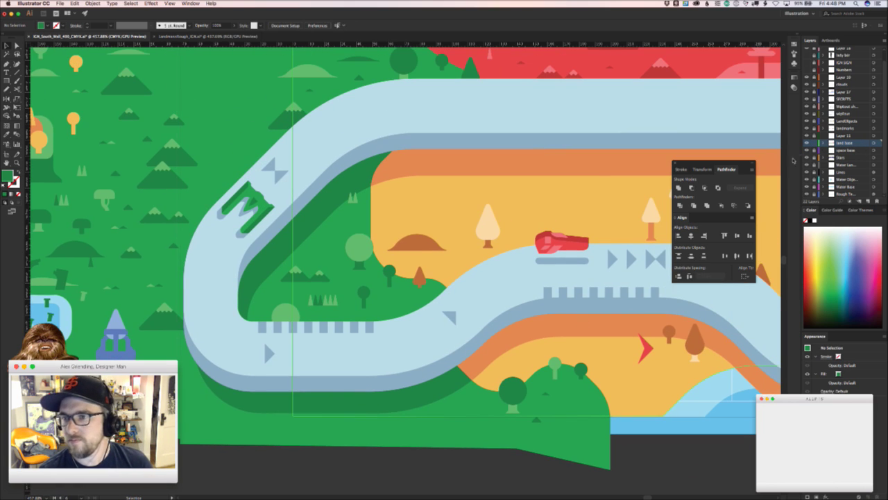
scroll(347, 184, "up", 3)
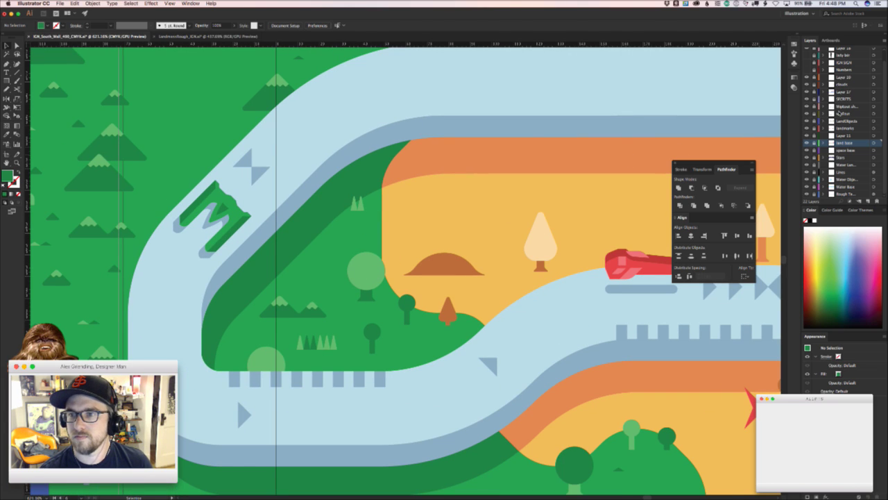
- On the LandObjects layer, copy the small light green tree at the red land's edge into the green area inside the track loop
left_click(856, 113)
left_click(855, 94)
left_click(859, 122)
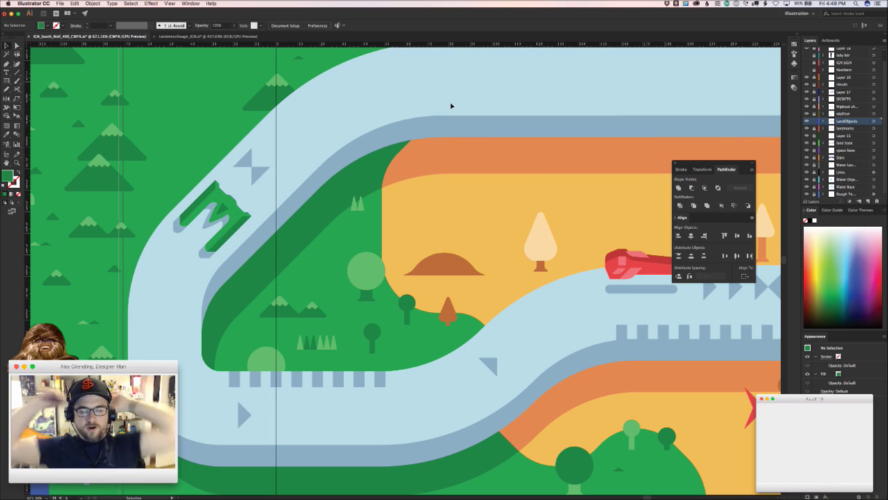
scroll(352, 293, "down", 6)
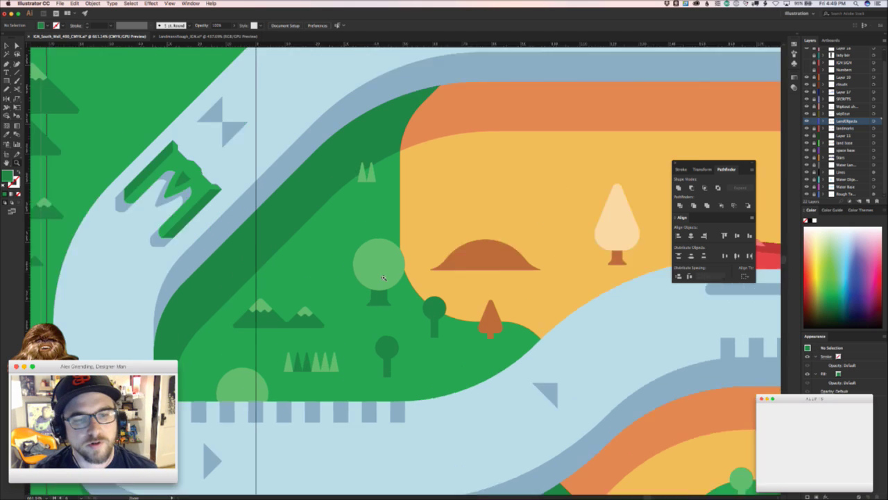
scroll(400, 240, "up", 6)
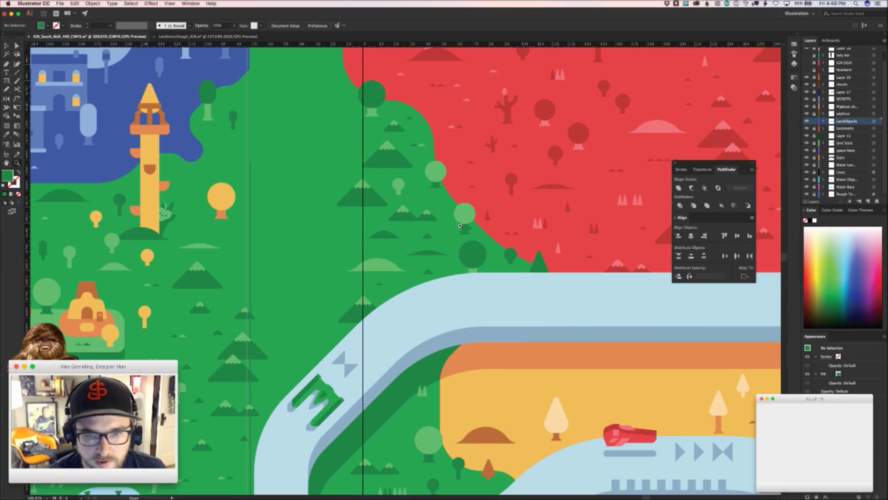
left_click_drag(466, 223, 394, 430)
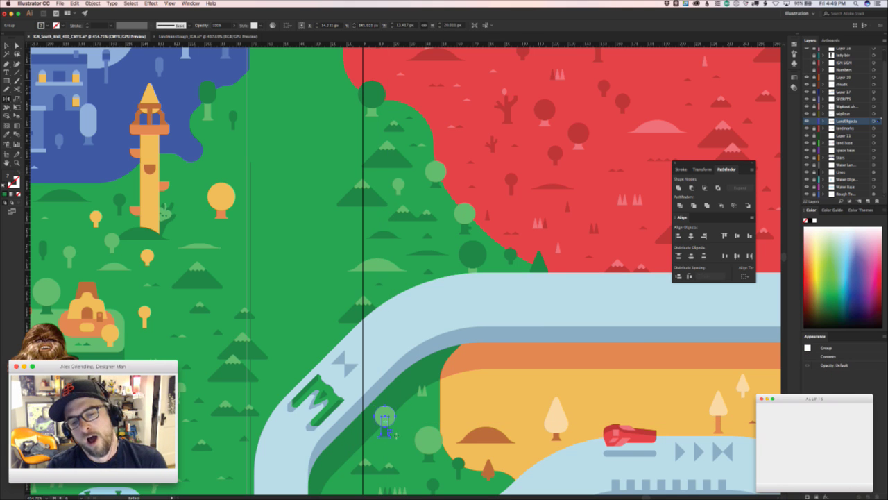
- Position the copied tree across the inner edge of the dark green shadow
scroll(389, 438, "up", 8)
key("v")
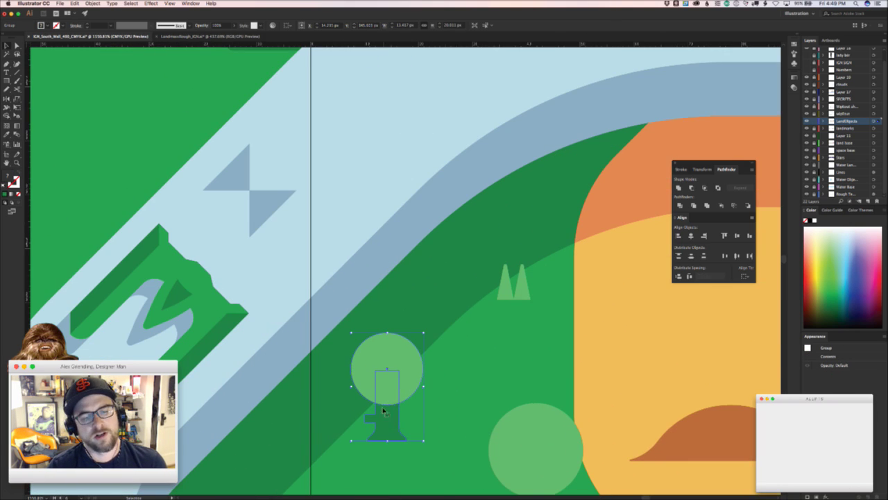
mouse_move(385, 411)
left_mouse_down()
mouse_move(373, 392)
mouse_move(387, 411)
left_mouse_up()
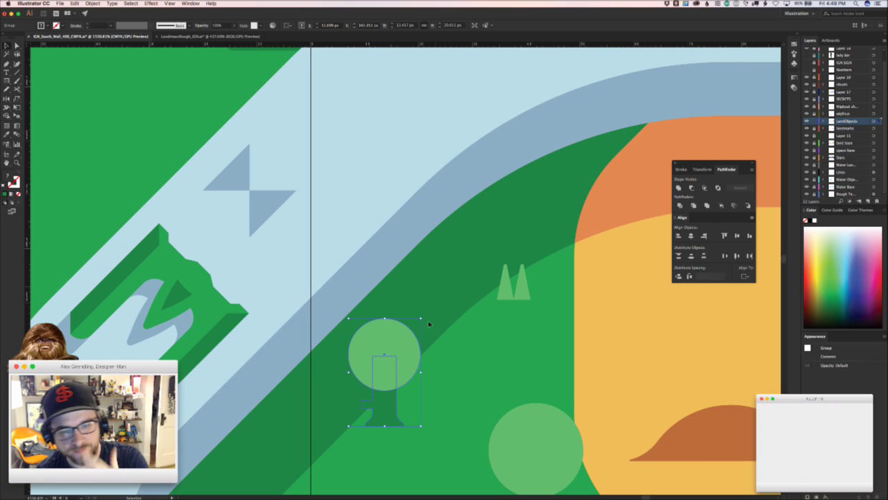
left_click_drag(392, 372, 409, 365)
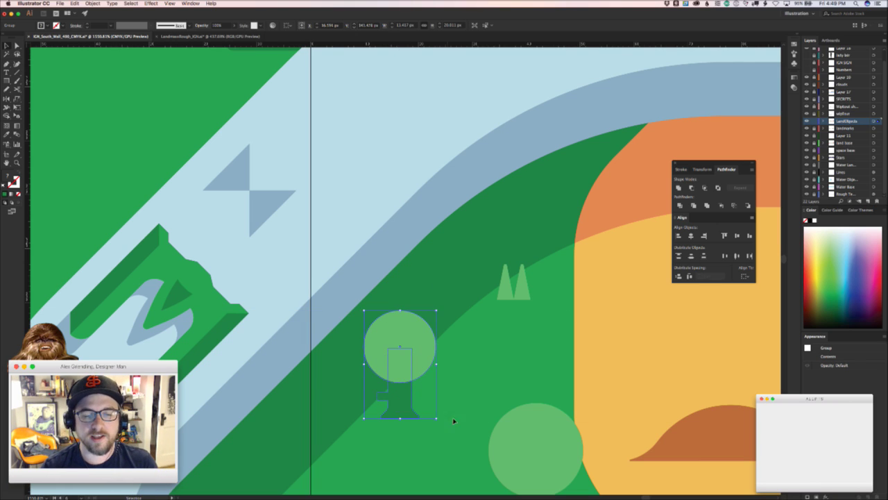
- Recolour the copied tree's trunk light green by sampling the crown of the larger neighbouring tree
key("a")
left_click(451, 413)
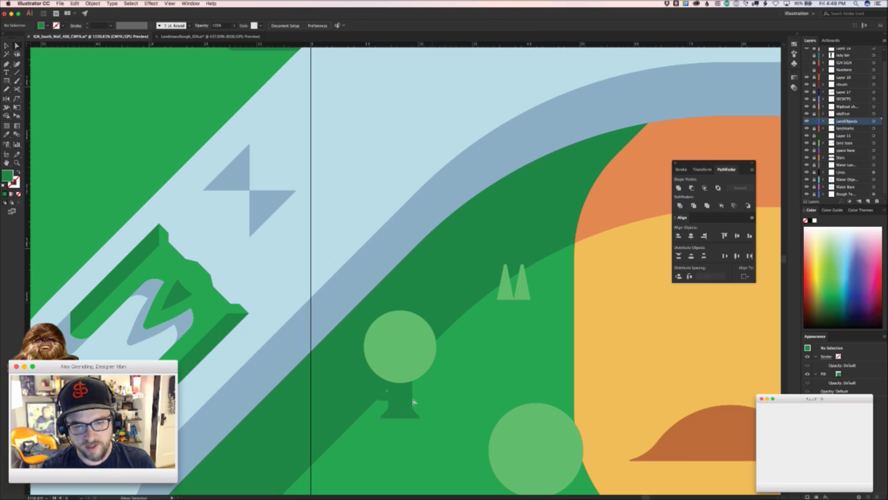
left_click(410, 405)
scroll(525, 455, "down", 3)
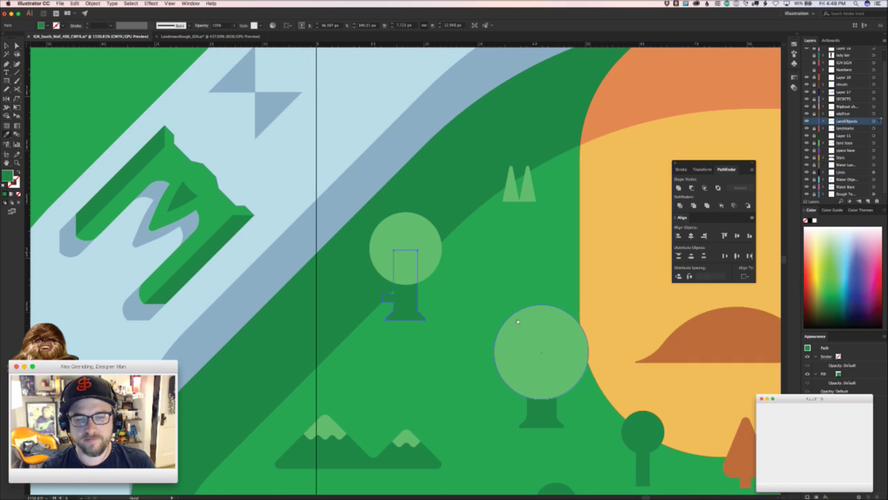
left_click(535, 396, "shift")
left_click(537, 353)
- Recolour the copied tree's round crown dark green by sampling the neighbouring tree's trunk
key("a")
left_click(428, 261)
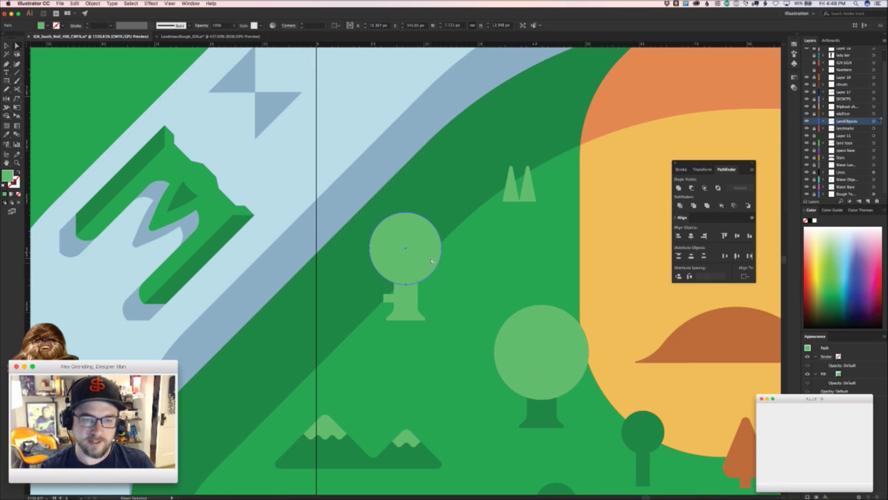
key("i")
left_click(539, 420)
key("v")
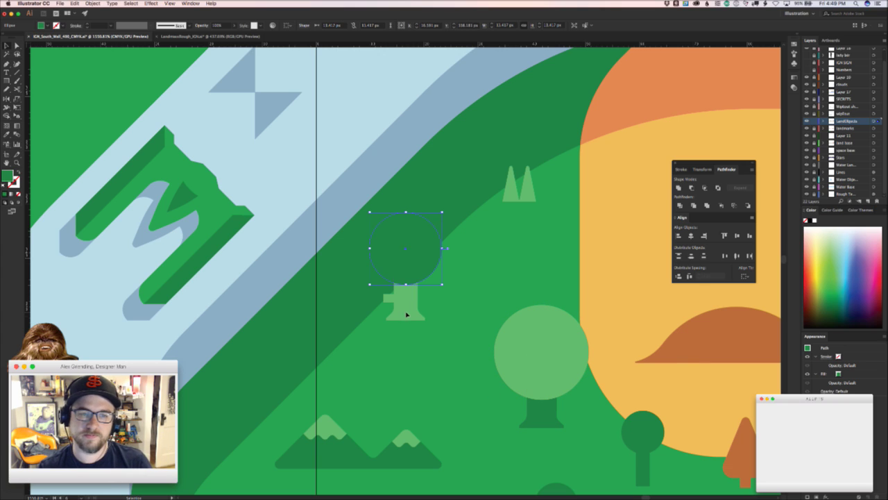
left_click(450, 294)
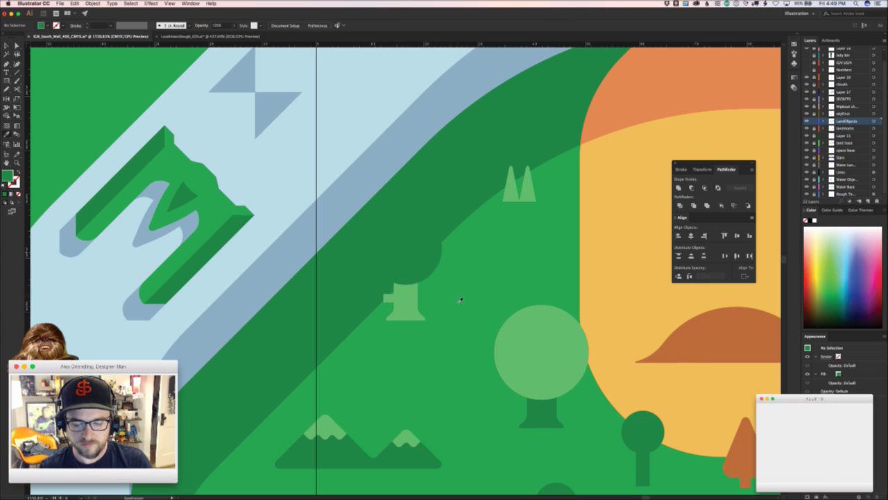
- Recolour the copied tree's round crown with the mid green of the surrounding land
left_click(417, 288)
key("a")
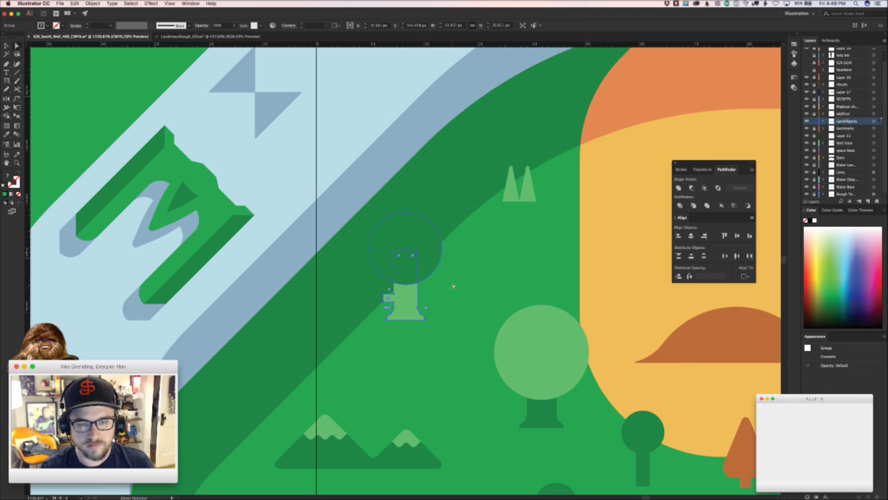
left_click(454, 286)
left_click(434, 262)
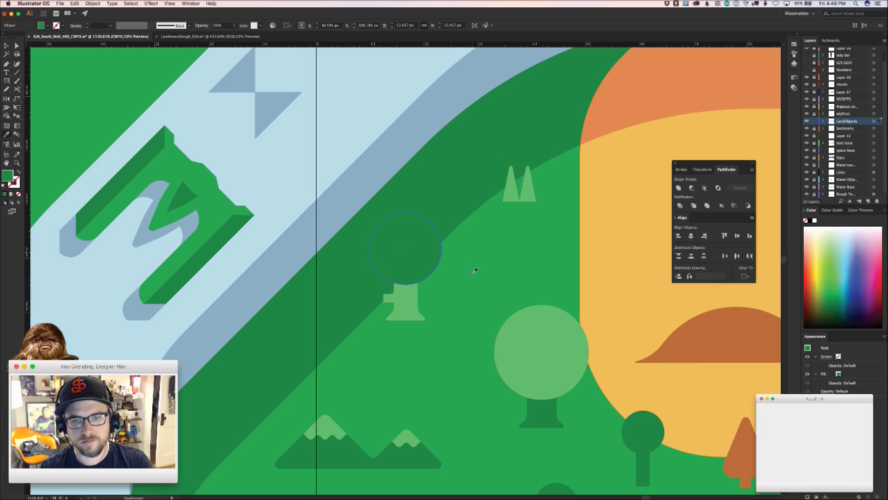
key("super+bracketright")
- Move the recoloured tree onto the dark green shadow beside the M landmark, with its crown partly tucked behind the track's edge
key("v")
mouse_move(411, 285)
left_mouse_down()
mouse_move(426, 254)
mouse_move(417, 273)
left_mouse_up()
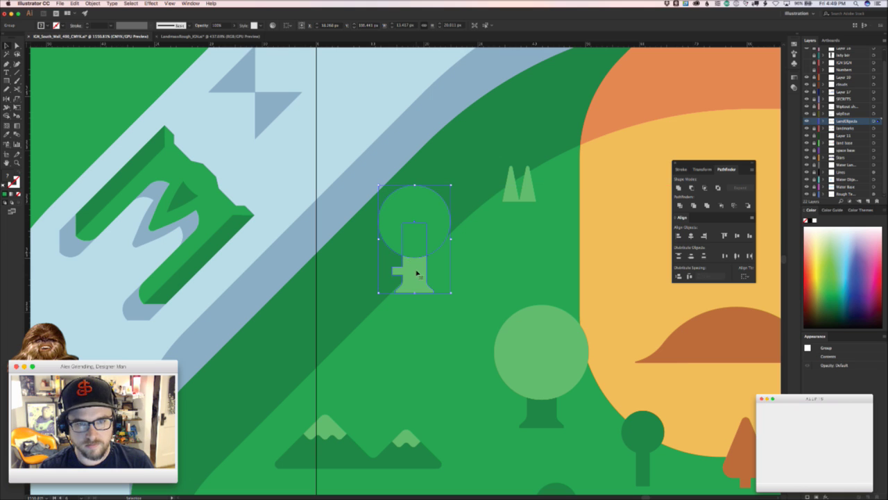
scroll(417, 276, "down", 5)
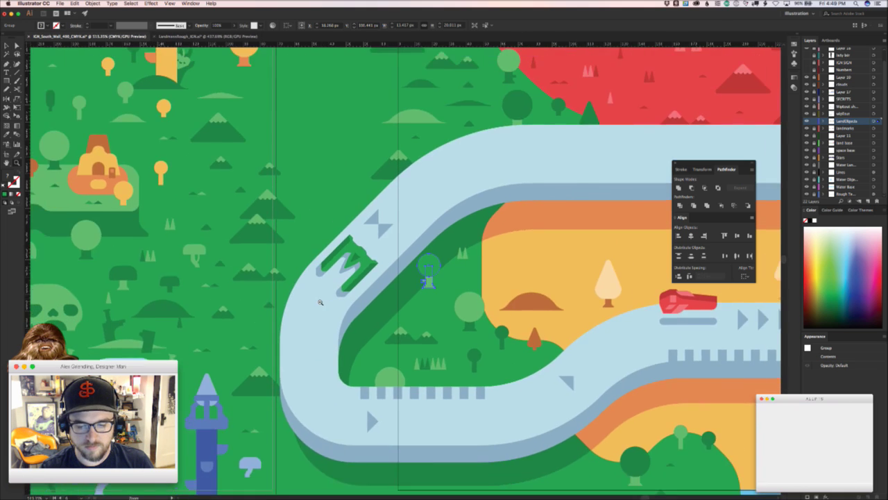
scroll(417, 278, "up", 4)
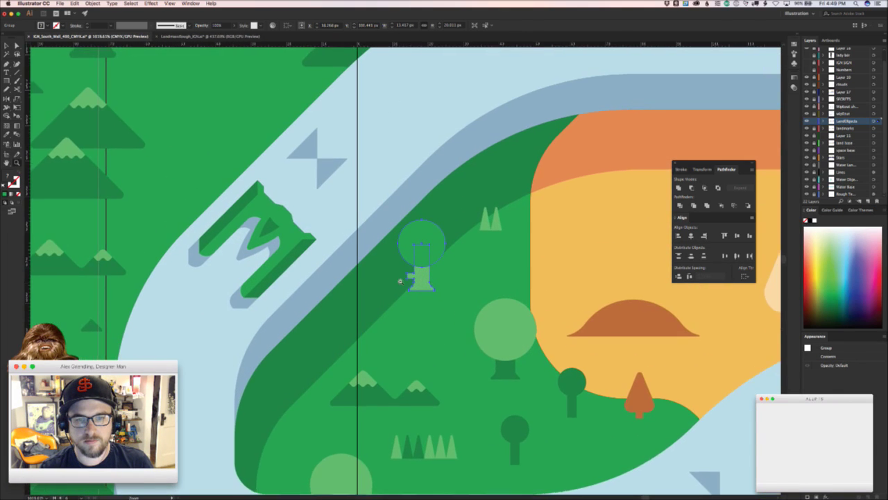
left_click_drag(410, 278, 267, 356)
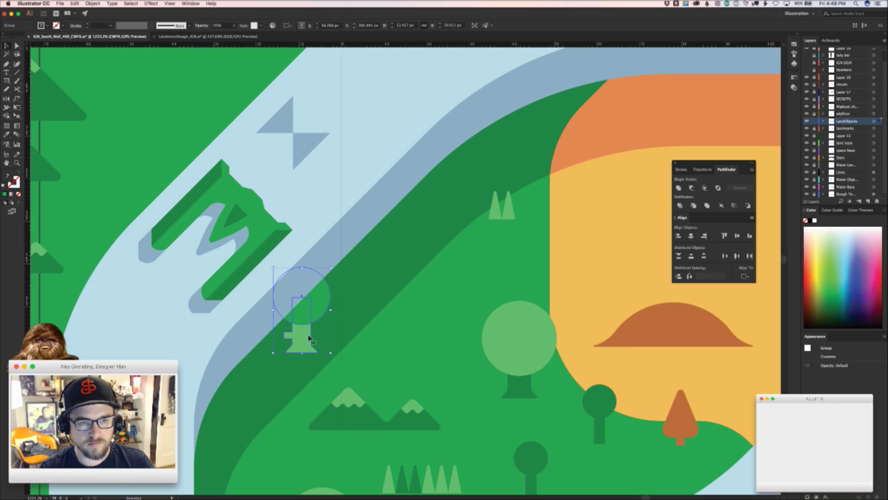
left_click(414, 363)
key("z")
left_click_drag(409, 362, 401, 319)
key("v")
left_click(437, 351)
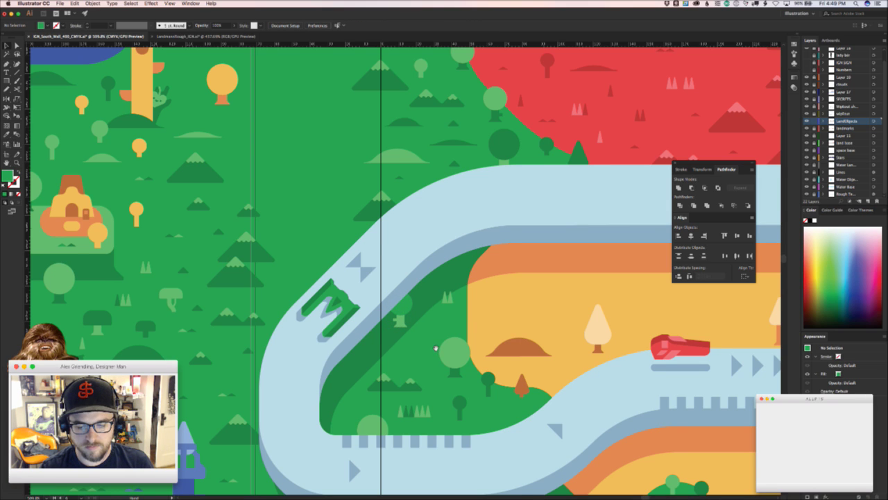
- Copy the large light green tree beside the orange land onto the green land below the track, overlapping the shadow's lower edge
scroll(436, 347, "up", 3)
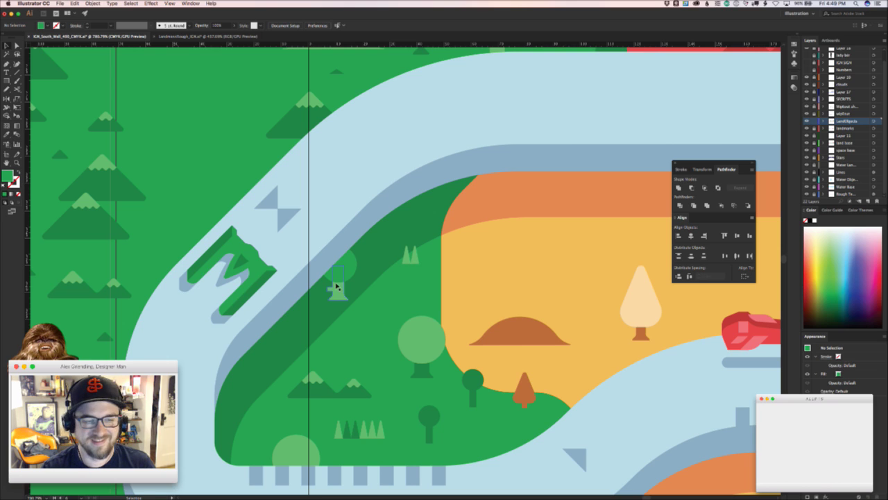
left_click_drag(377, 340, 313, 363)
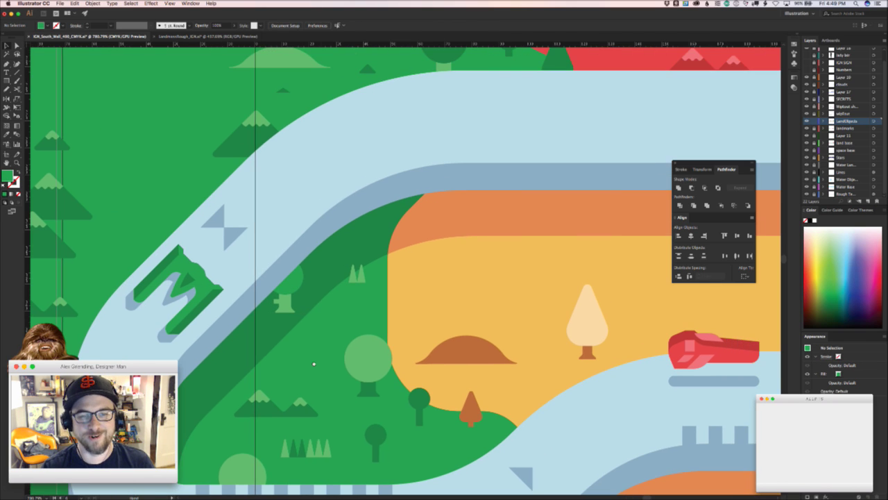
scroll(396, 375, "down", 5)
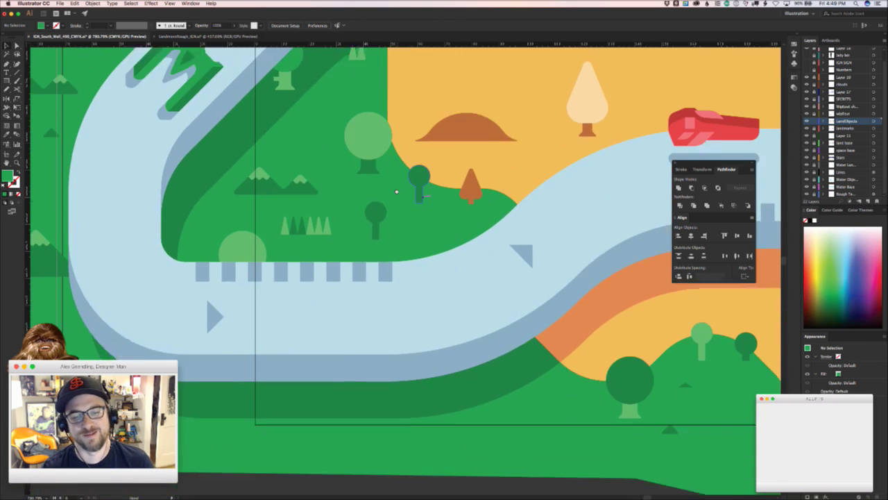
left_click_drag(362, 129, 429, 392)
left_click(494, 398)
left_click_drag(493, 398, 430, 384)
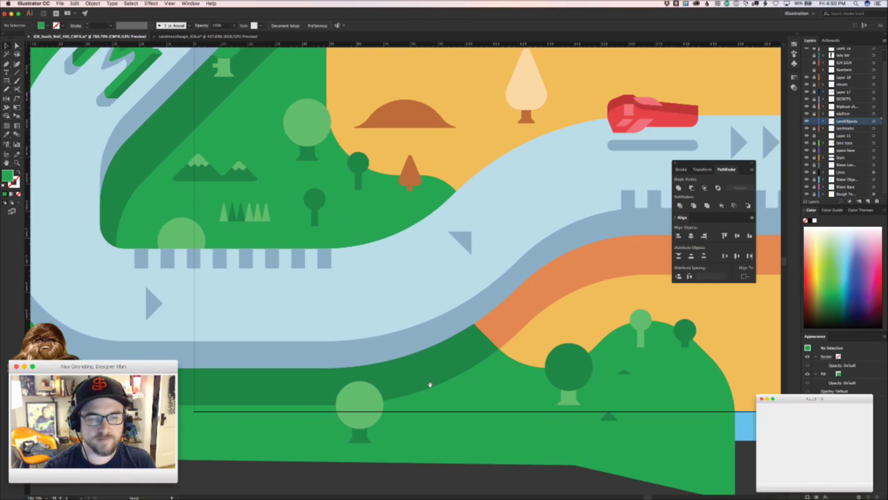
- Copy the row of small pointed trees inside the loop to the open land above the twin mountains
left_click(264, 213)
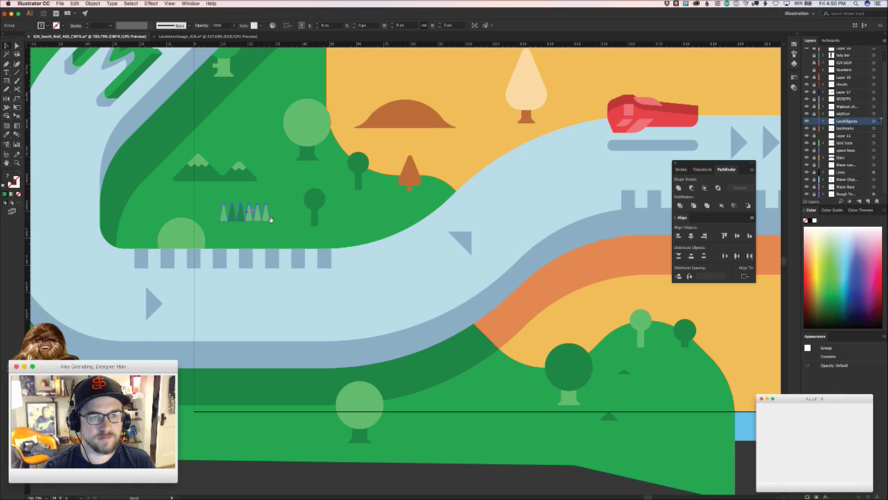
left_click_drag(268, 216, 347, 211)
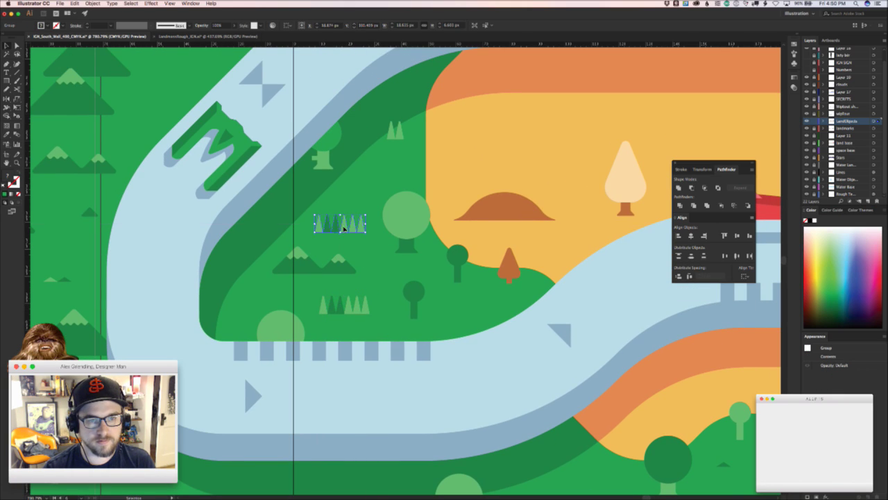
- Delete the extra trees from the copied row above the twin mountains, keeping only a pair of light green ones
key("a")
left_click_drag(316, 236, 333, 223)
key("BackSpace")
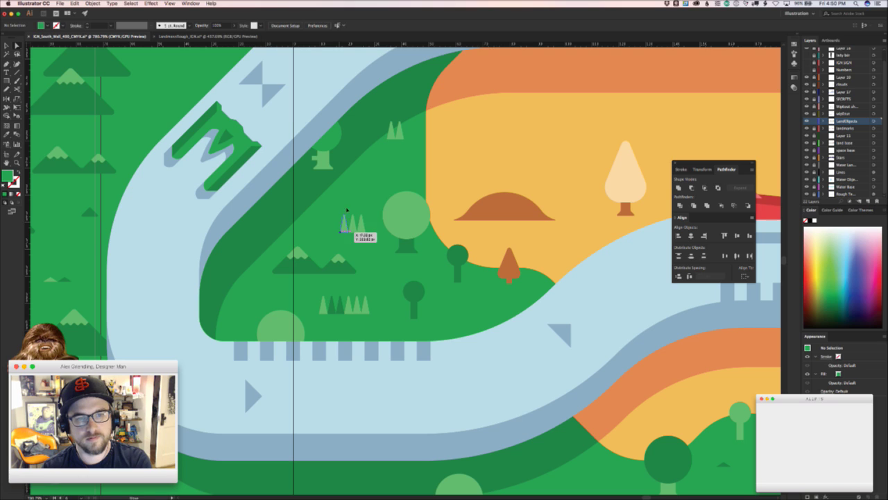
key("v")
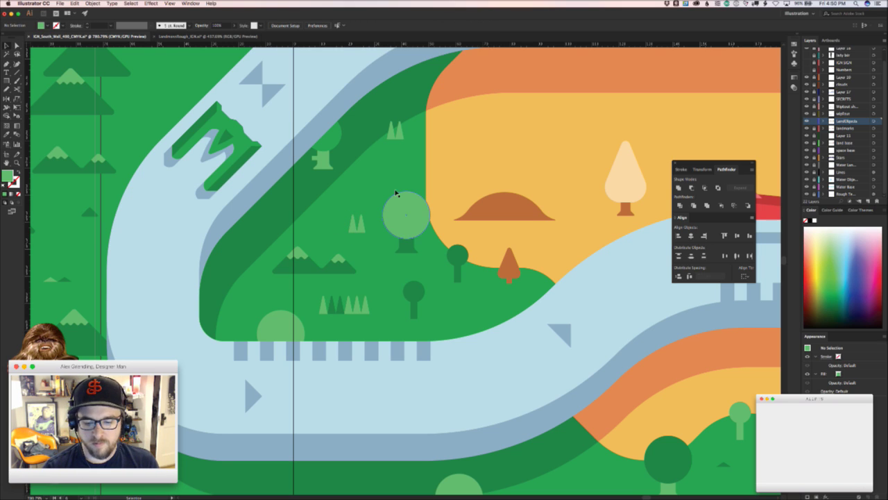
key("a")
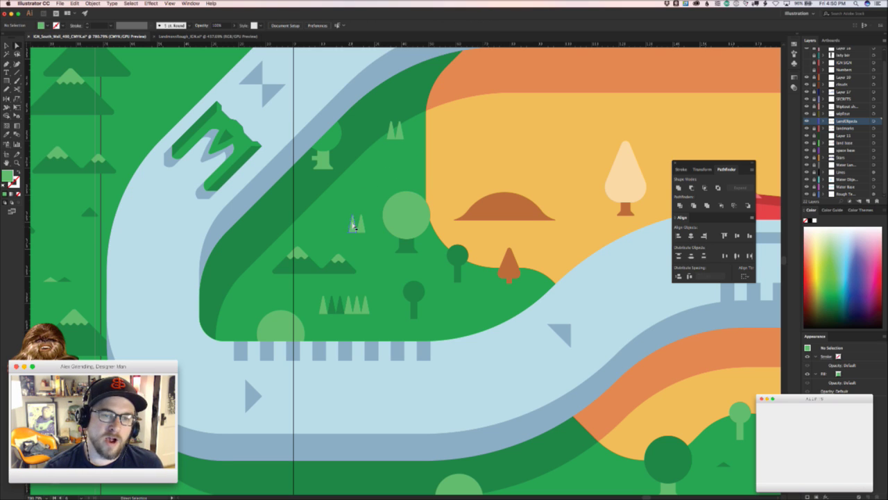
left_click(353, 225)
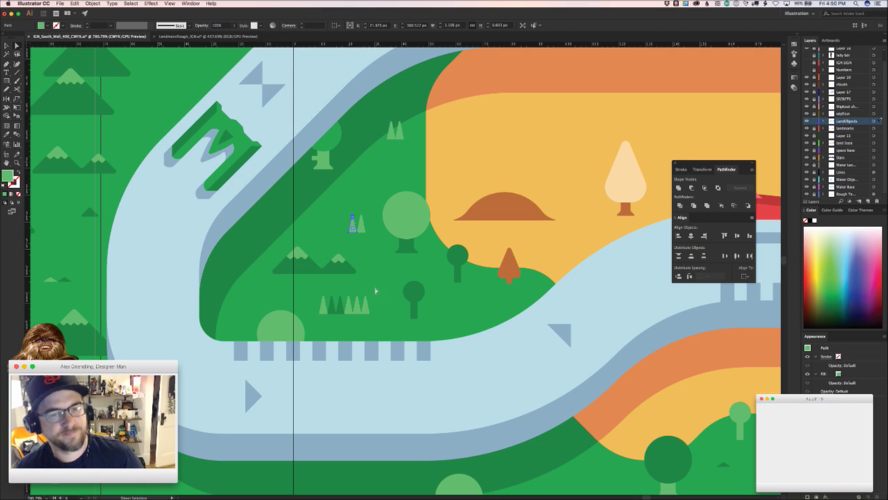
left_click(467, 304)
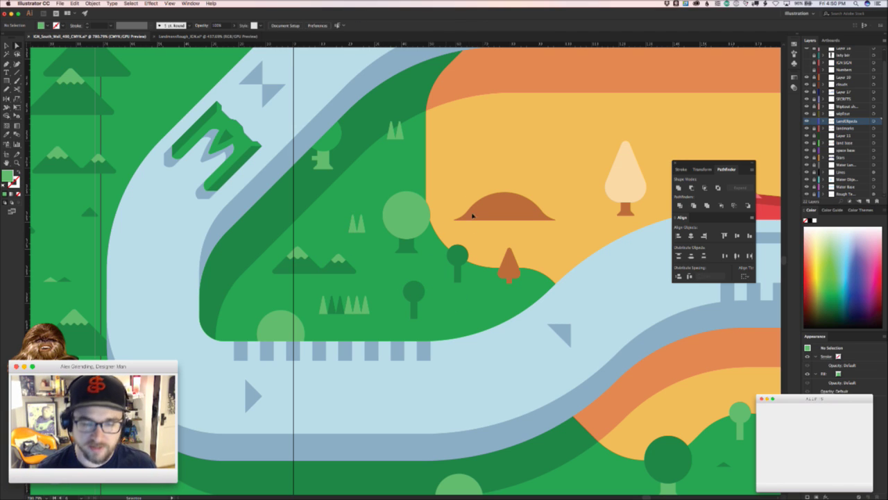
- Place two single light green pointed trees along the loop's lower inner edge, past the dark round tree
left_click_drag(401, 264, 491, 326)
left_click(449, 314)
left_click(497, 306)
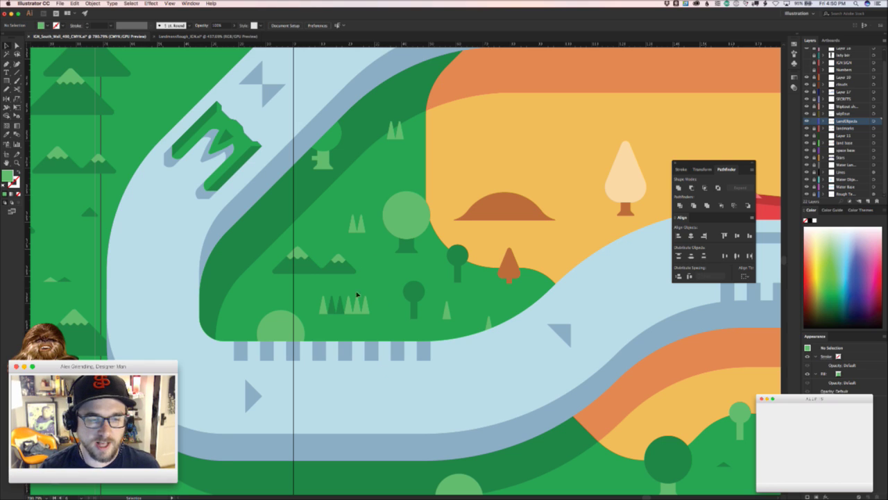
- Thin out the pointed-tree row below the twin mountains to one light, two dark and one separate light tree
left_click(304, 323)
left_click_drag(323, 309, 358, 297)
key("a")
key("Delete")
key("Delete")
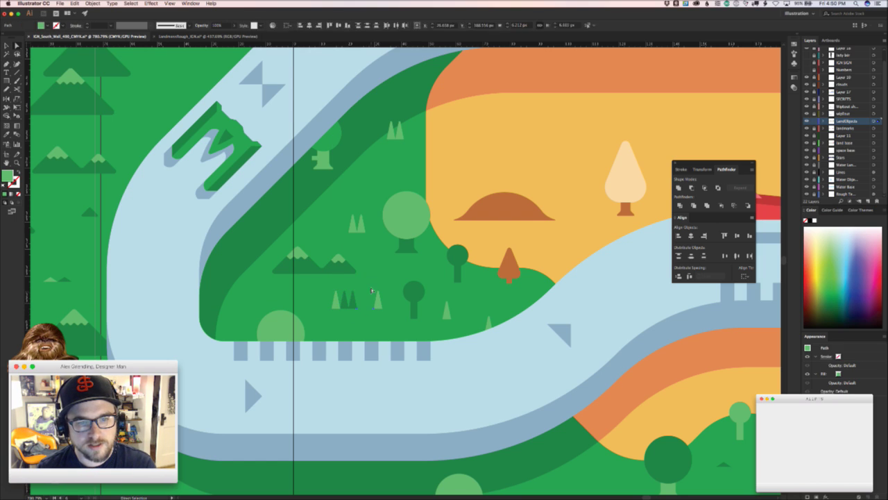
- Shift the large light green tree on the loop's lower inner edge slightly right along the track
key("v")
left_click_drag(303, 328, 367, 320)
key("super+shift+a")
left_click_drag(304, 321, 334, 324)
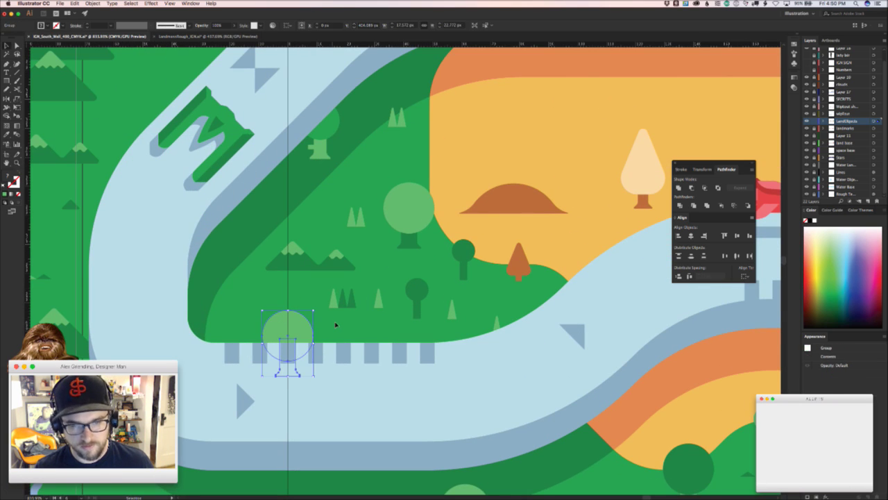
key("super+shift+a")
- Add two small dark green hills inside the loop and a round tree where the track's shadow meets the orange land
scroll(462, 334, "down", 5)
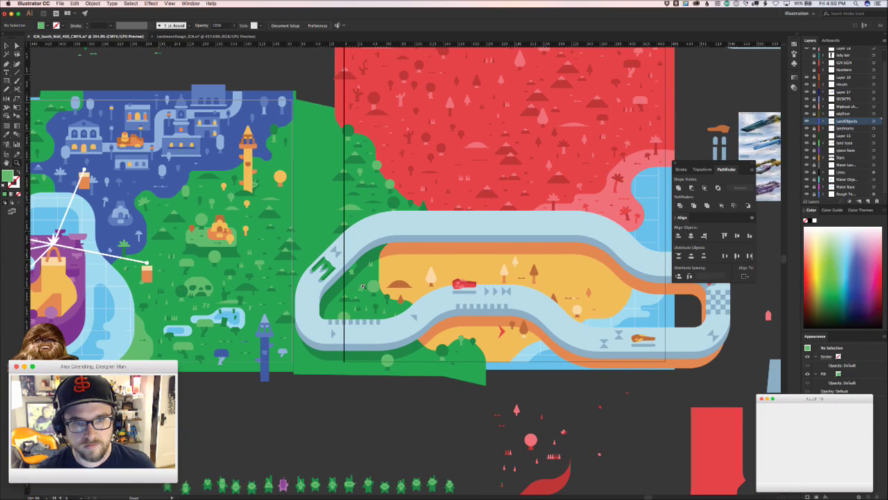
scroll(366, 268, "up", 5)
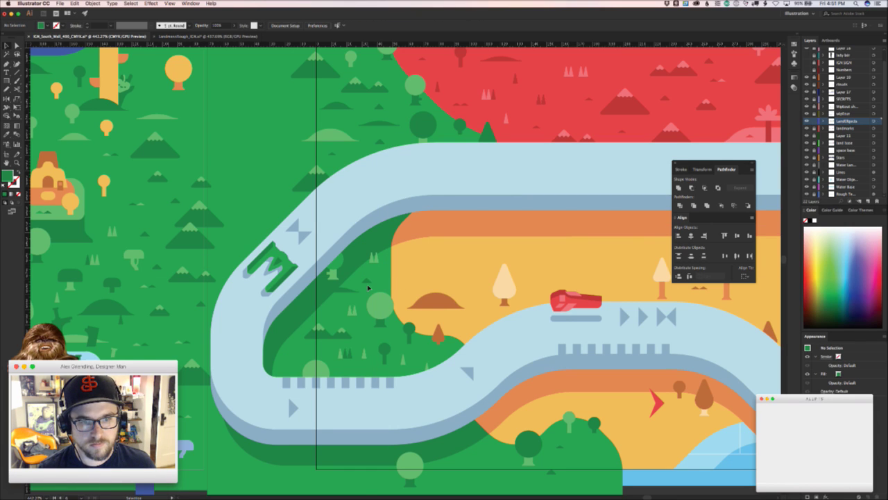
left_click_drag(366, 331, 308, 260)
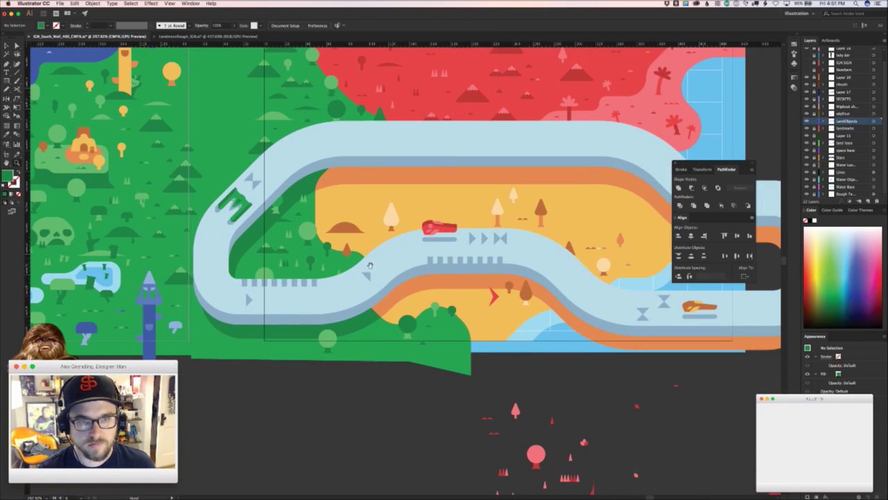
left_click_drag(371, 266, 378, 401)
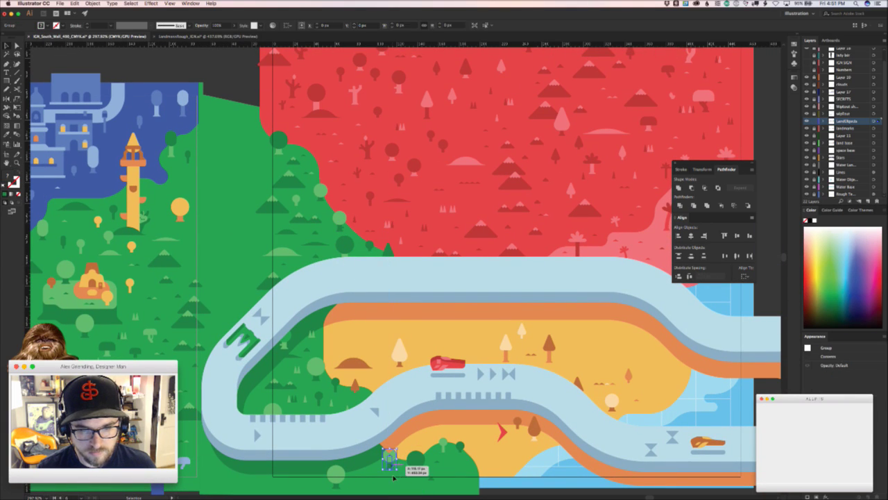
left_click(391, 464)
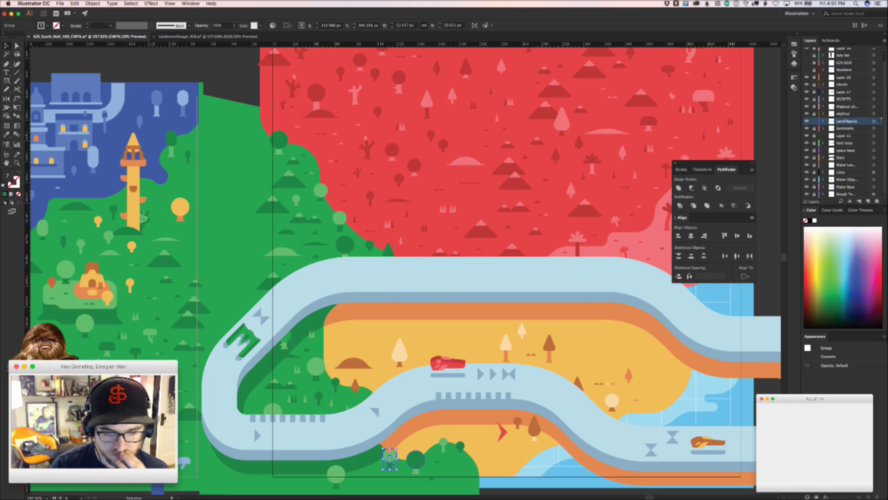
key("super+Tab")
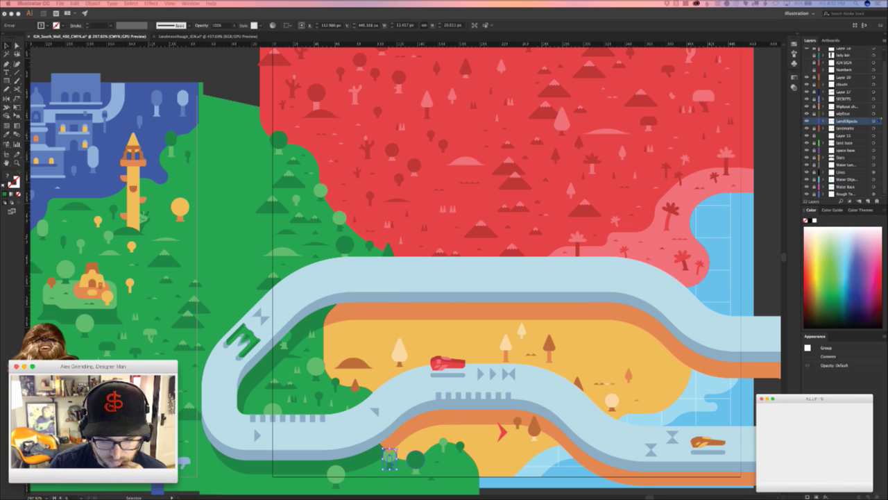
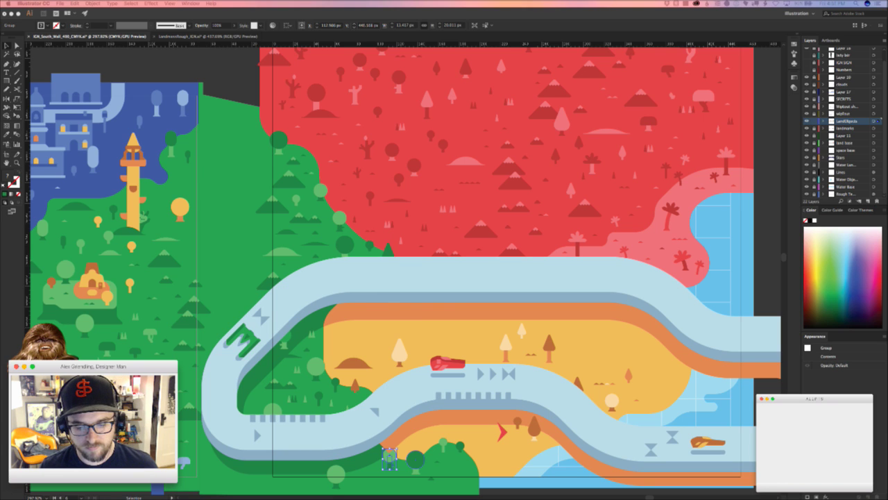
left_click(384, 322)
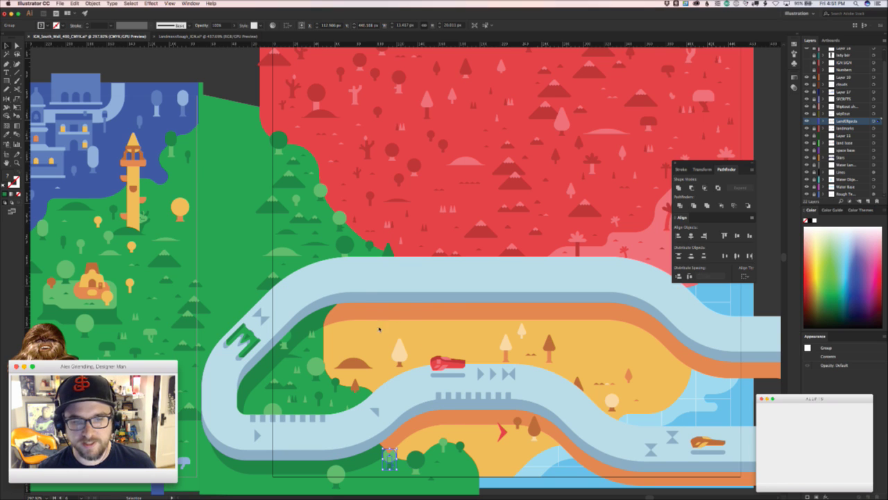
left_click_drag(377, 343, 393, 298)
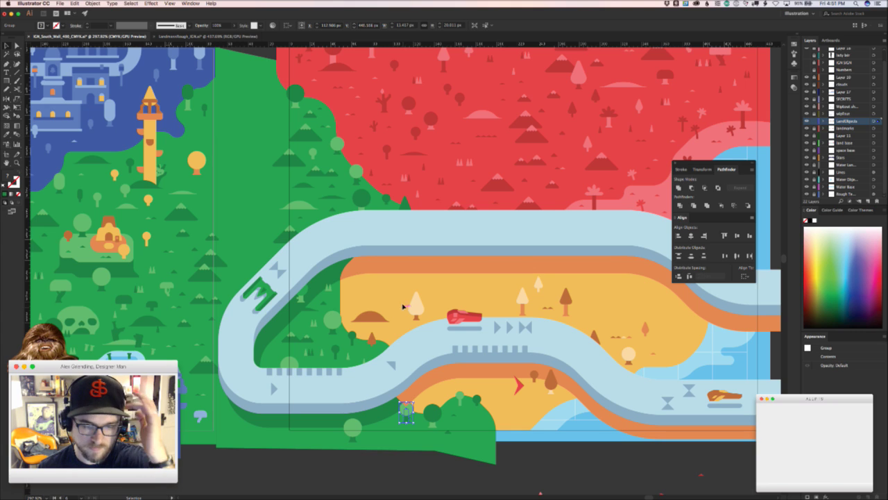
left_click(362, 297)
- Copy the thinned row of pointed trees onto the dark shadow below the track and recolour it with the land's mid green
scroll(350, 304, "down", 3)
scroll(351, 304, "left", 2)
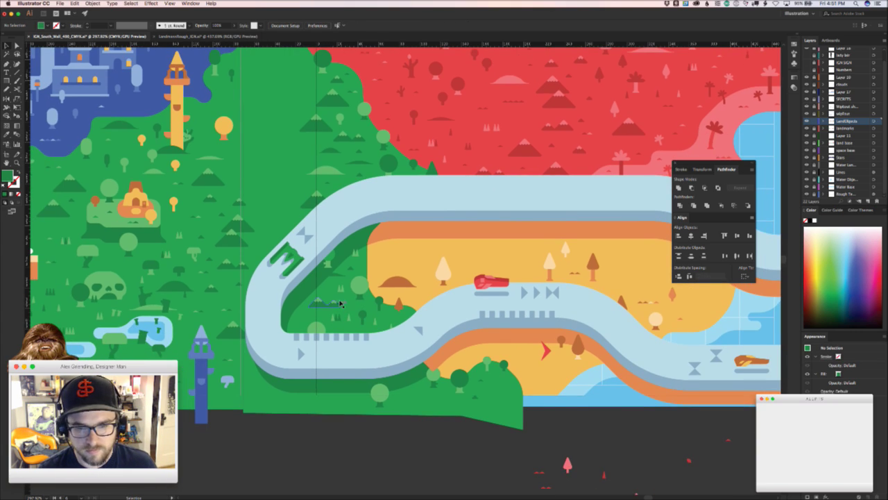
left_click(332, 318)
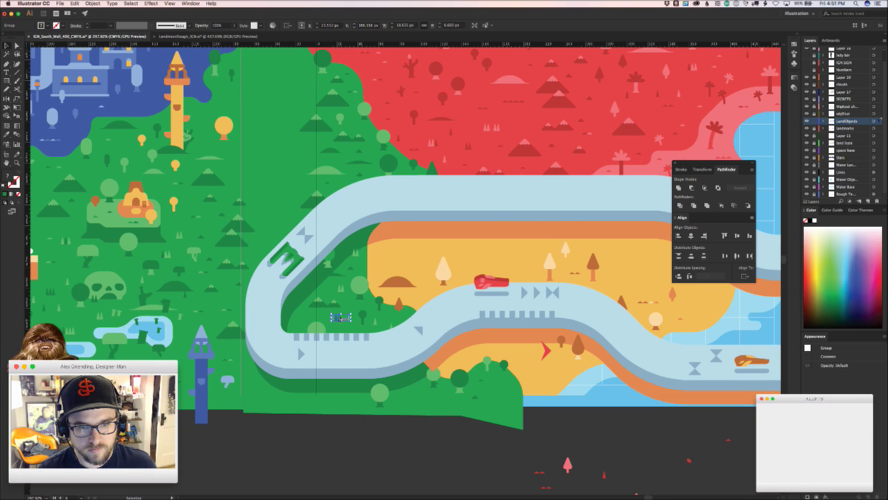
scroll(346, 322, "up", 2)
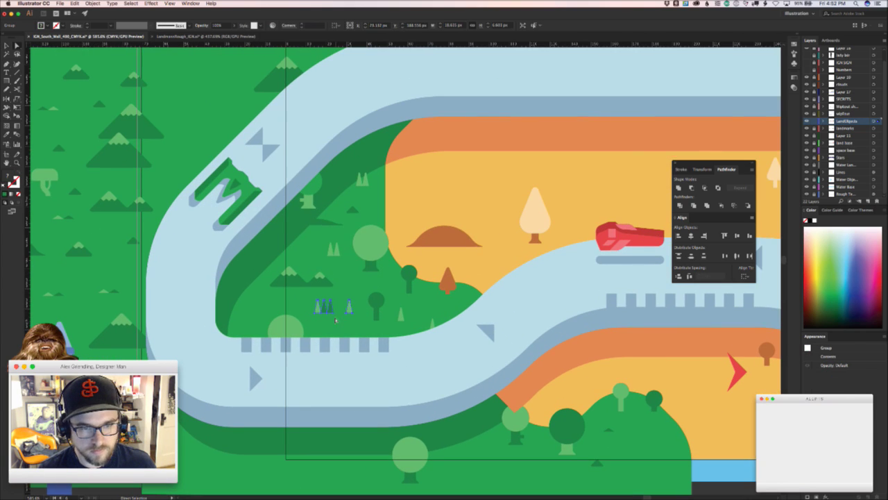
key("a")
left_click(334, 303)
key("v")
left_click(340, 320)
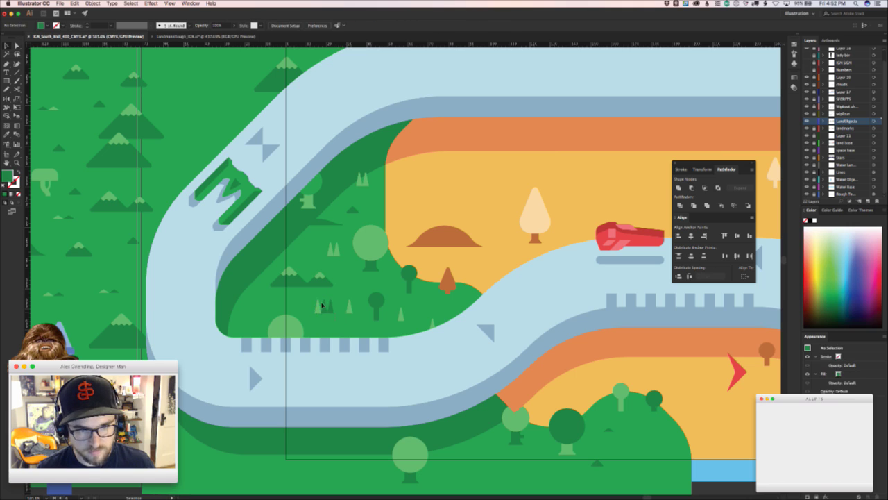
left_click(325, 306)
key("space")
mouse_move(332, 329)
left_mouse_down()
mouse_move(334, 218)
mouse_move(397, 268)
mouse_move(358, 322)
mouse_move(318, 328)
left_mouse_up()
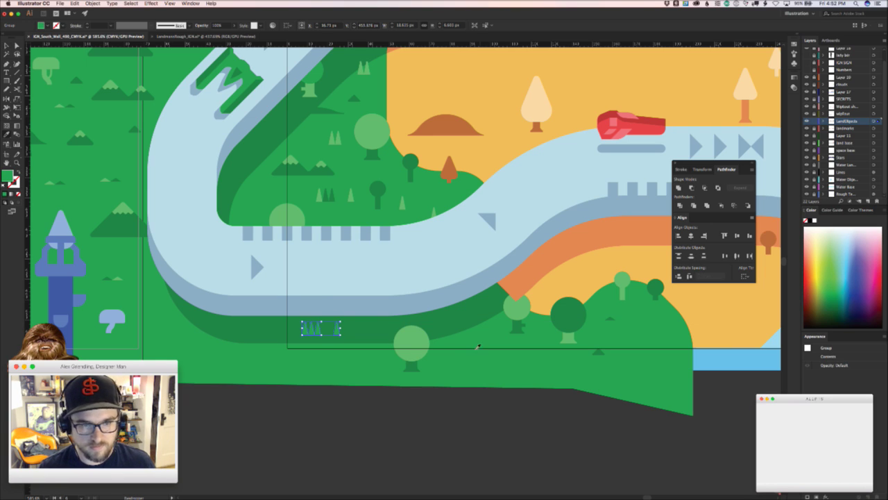
key("v")
key("super+Tab")
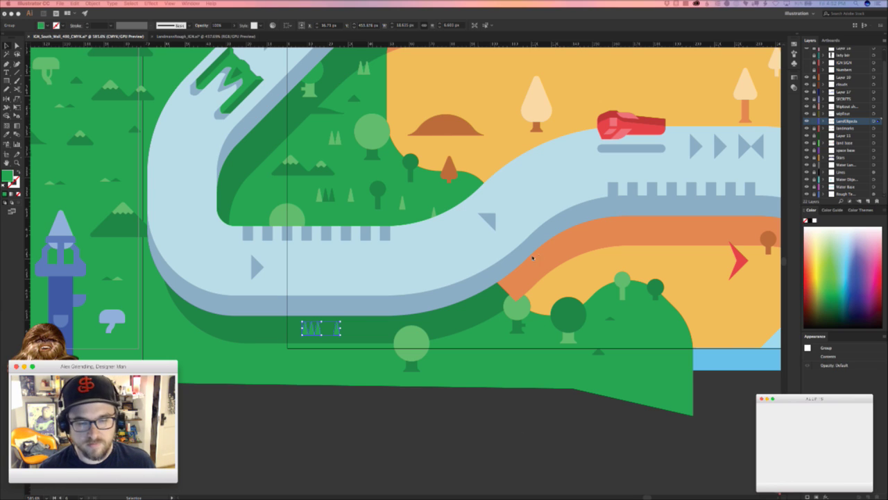
left_click(481, 364)
left_click(481, 369)
- Copy one mid green pointed tree to the shadow's lower edge, just beside the round tree at the orange land
left_click_drag(477, 369, 415, 418)
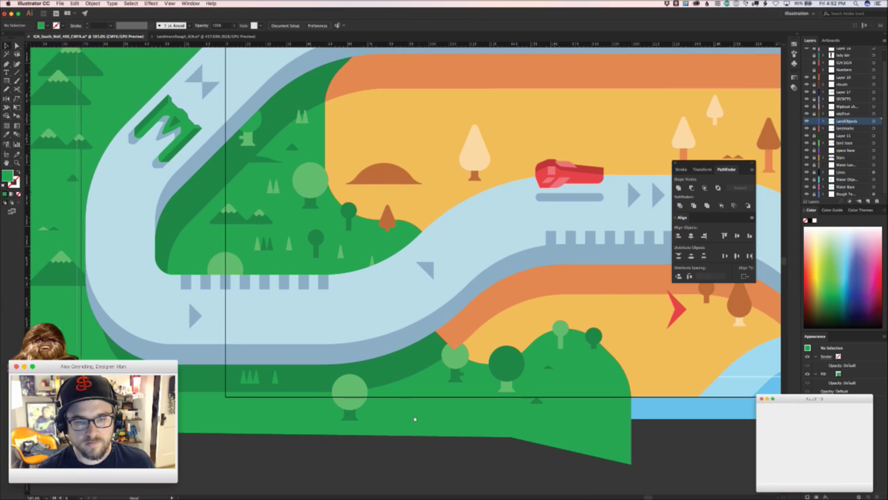
key("a")
left_click(447, 356)
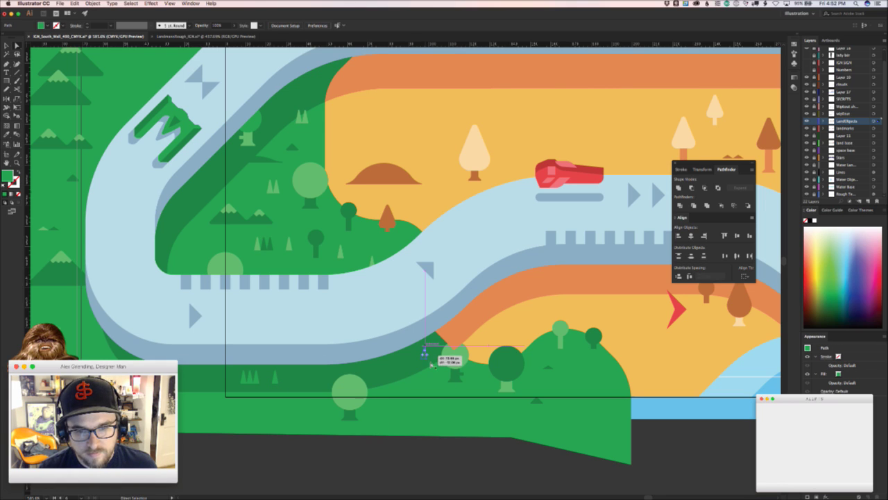
left_click(433, 381)
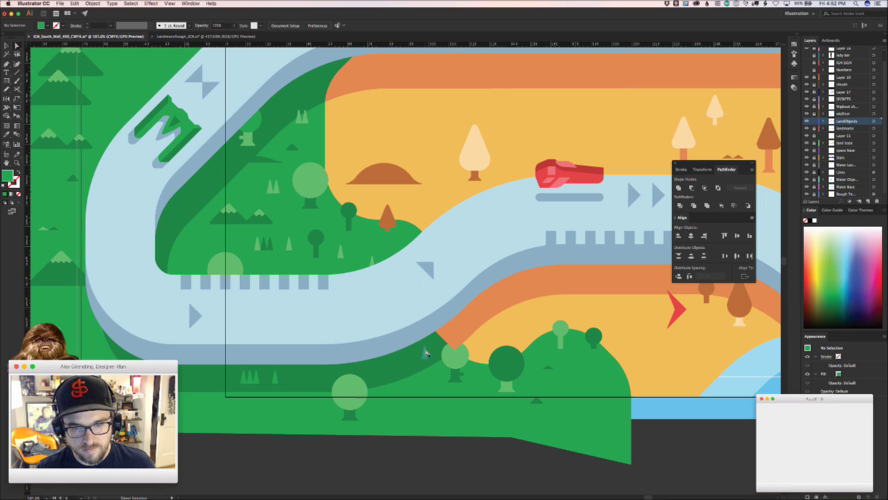
left_click_drag(426, 352, 423, 371)
left_click(430, 388)
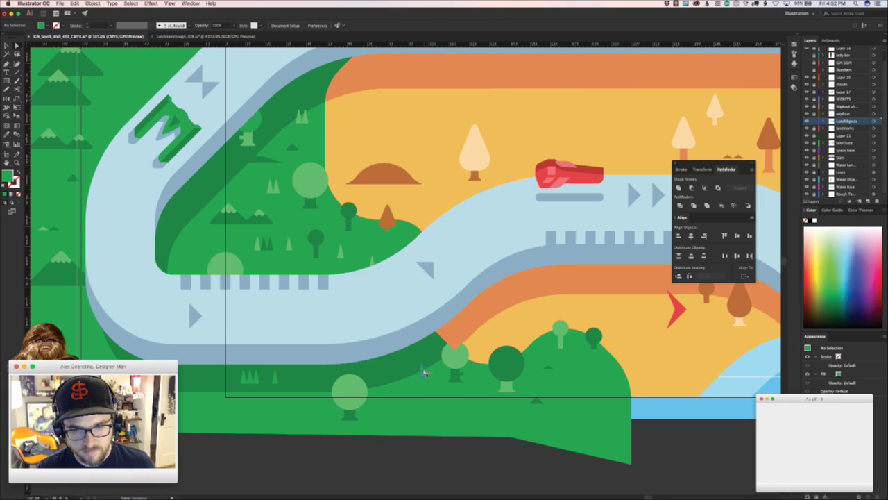
- Recolour the single pointed tree with the light green of the dark round tree's trunk
left_click(424, 371)
key("i")
left_click(506, 388)
key("v")
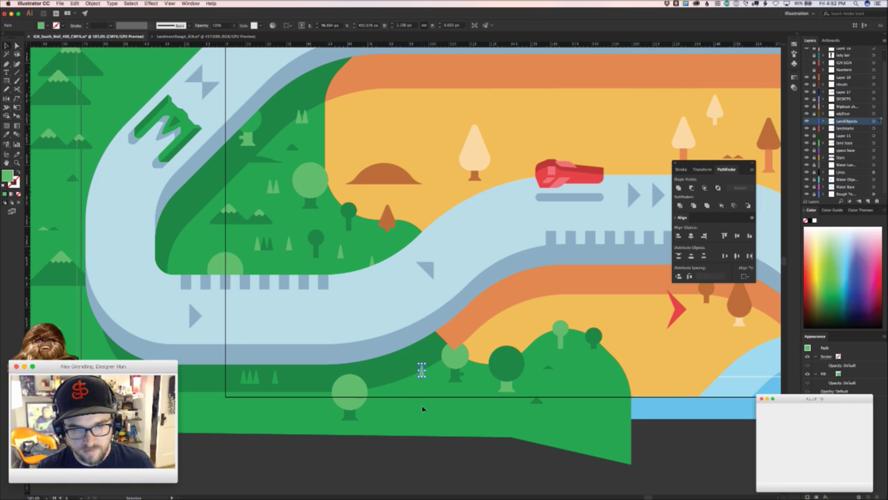
left_click(422, 408)
- Copy the light green pointed tree along the shadow to just under the track, above the large light green tree
key("a")
left_click_drag(422, 374, 319, 366)
left_click(418, 416)
key("v")
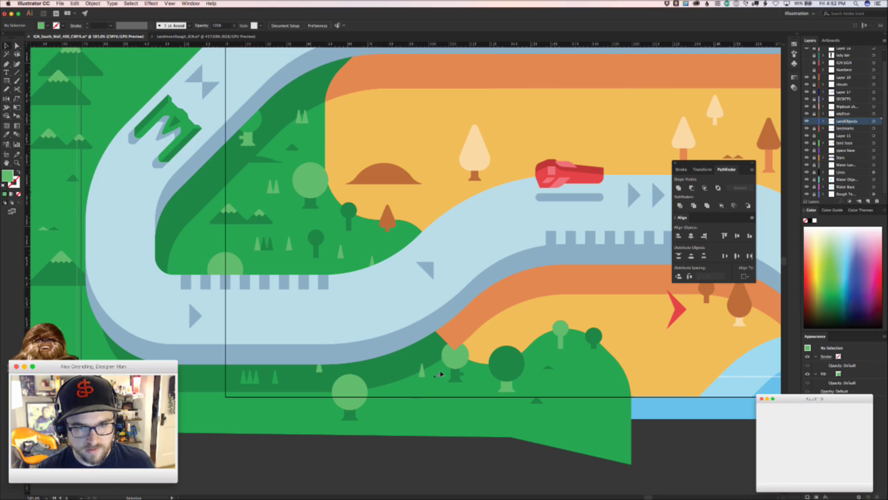
- Move the large light green tree below the track slightly left
scroll(476, 398, "right", 2)
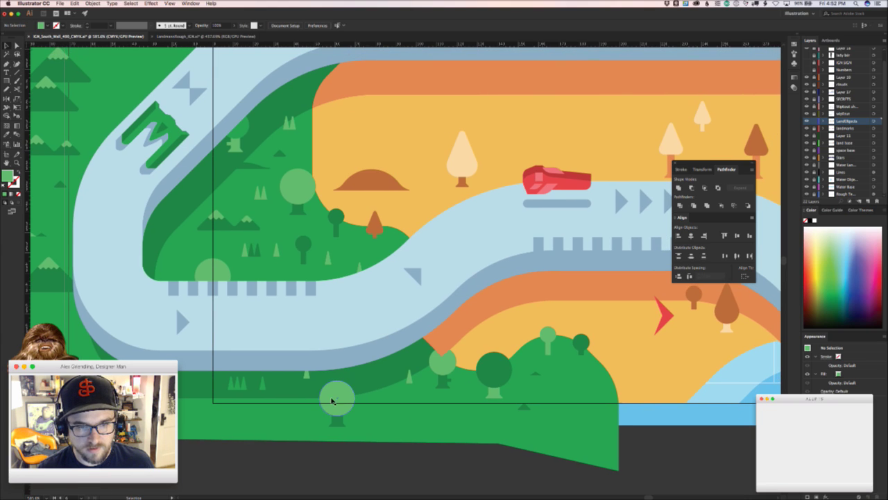
left_click(332, 404)
left_click(352, 396)
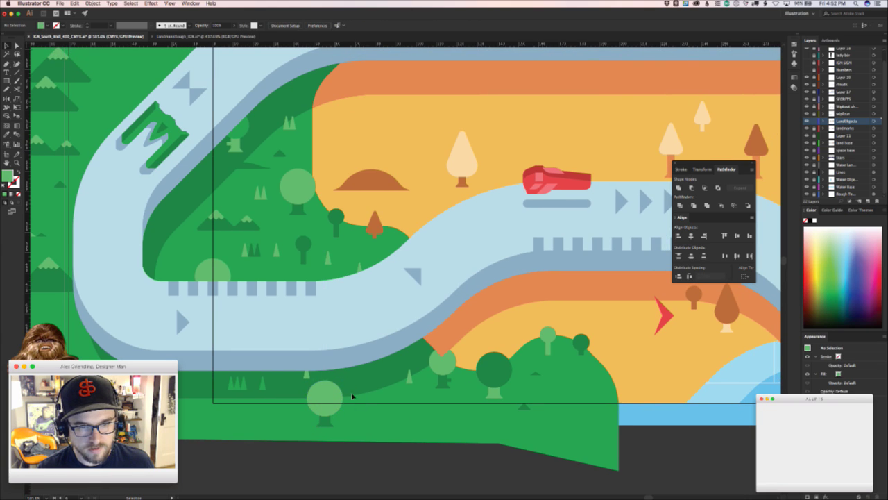
- Move the light green pointed tree above the large round tree slightly left along the shadow
left_click(306, 373)
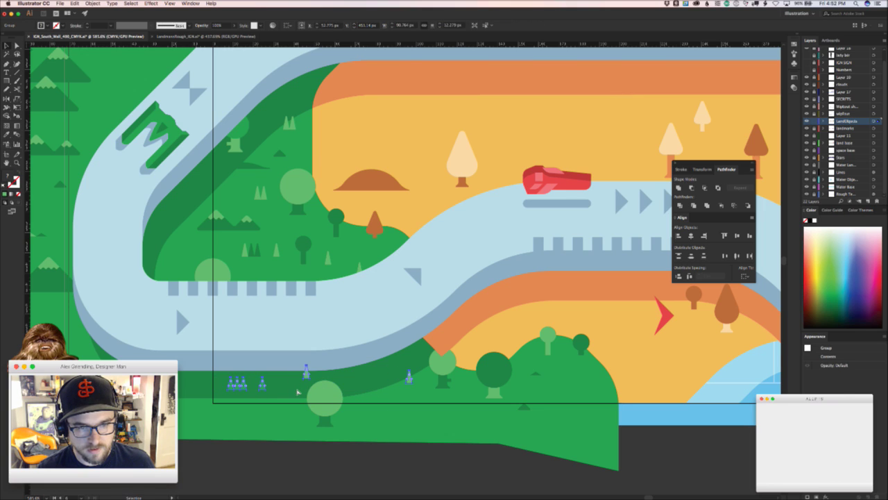
left_click(297, 392)
key("a")
left_click_drag(307, 372, 296, 373)
left_click(296, 391)
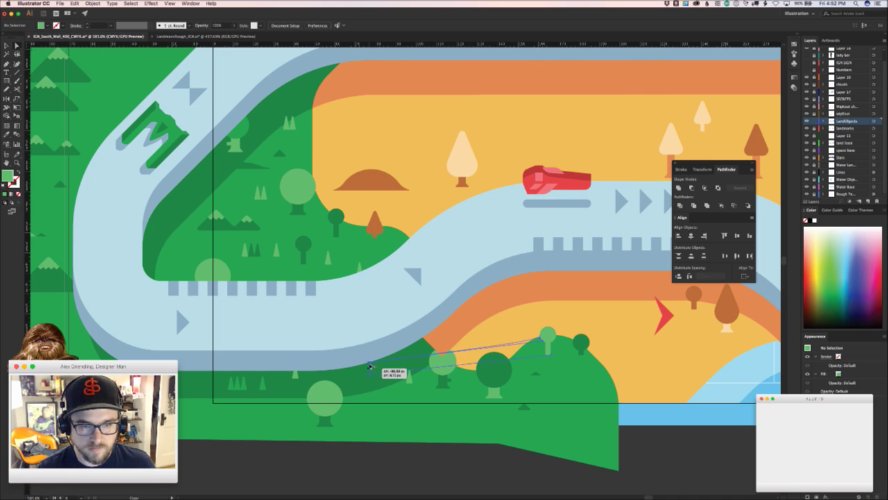
- Copy the small light green tree from the hilltop onto the dark shadow, with its crown reaching the track's lower edge
left_click(548, 347)
left_click(557, 372)
key("v")
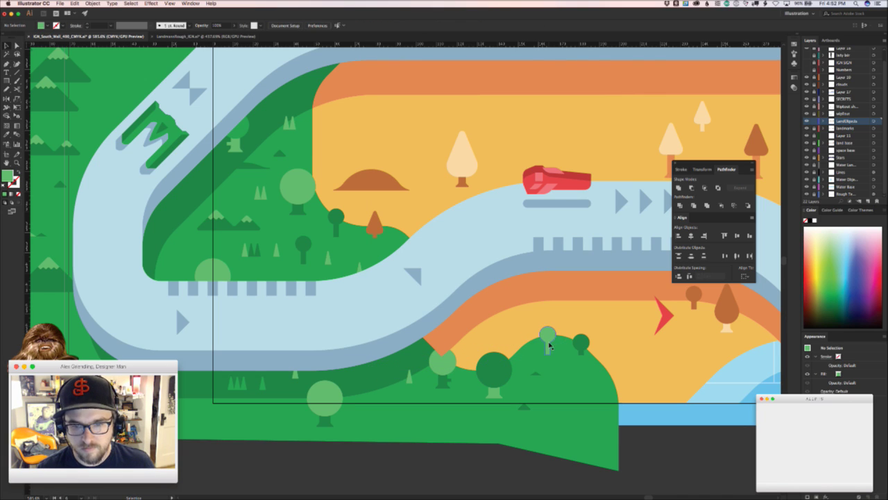
left_click_drag(551, 345, 365, 369)
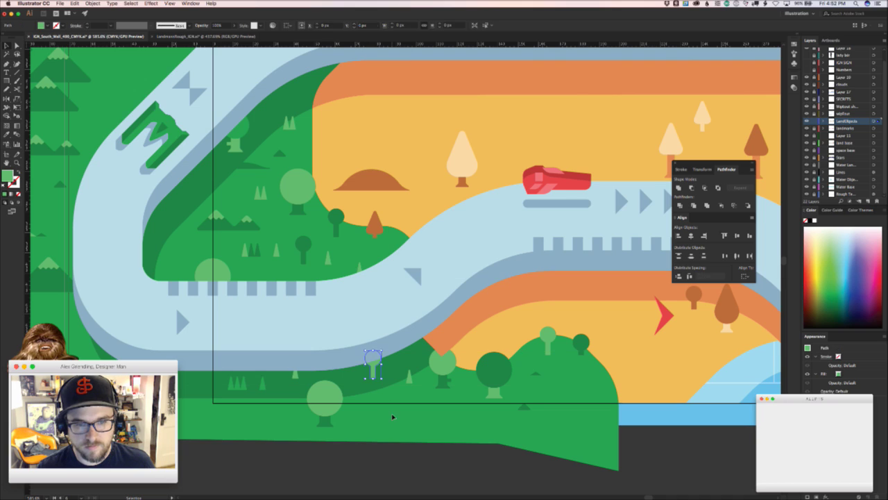
- Delete the small dark green hill at the lower edge of the green land, below the hilltop trees
left_click(374, 372)
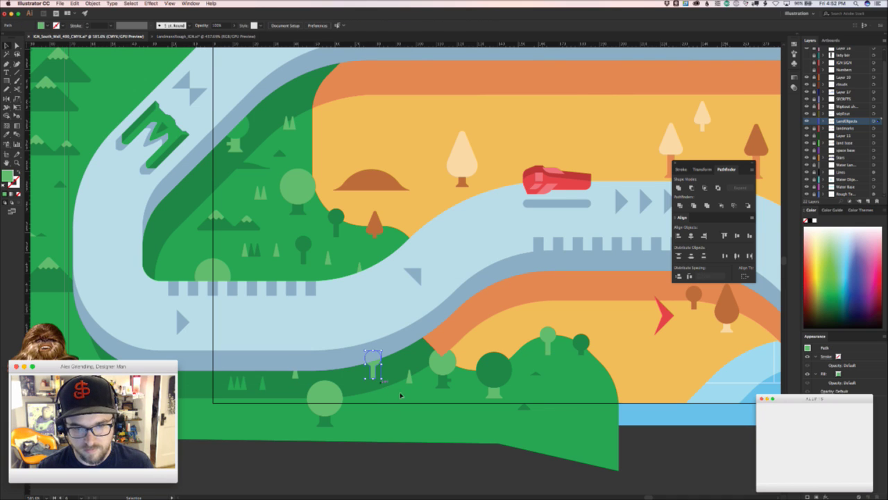
key("Delete")
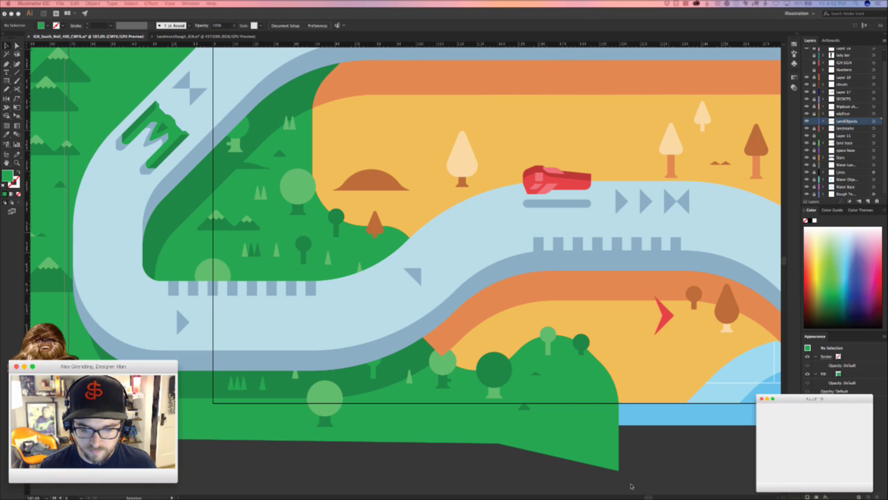
scroll(505, 326, "right", 3)
scroll(505, 326, "down", 2)
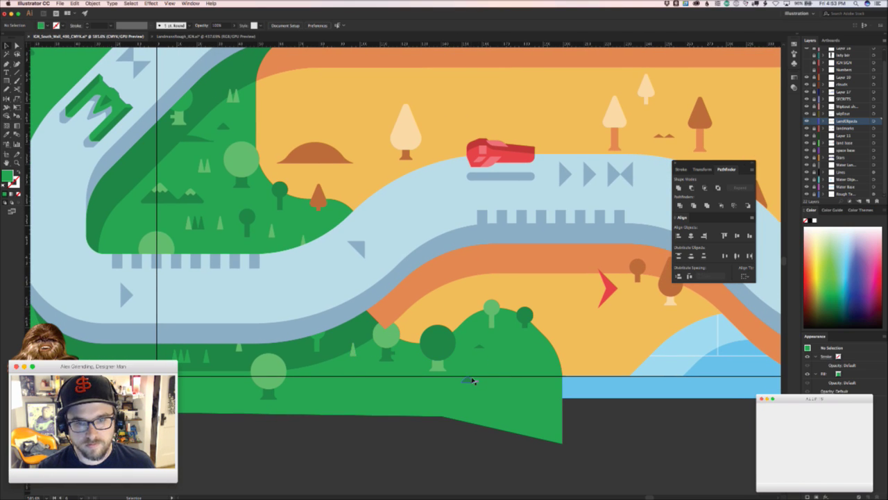
left_click_drag(471, 379, 469, 399)
key("Delete")
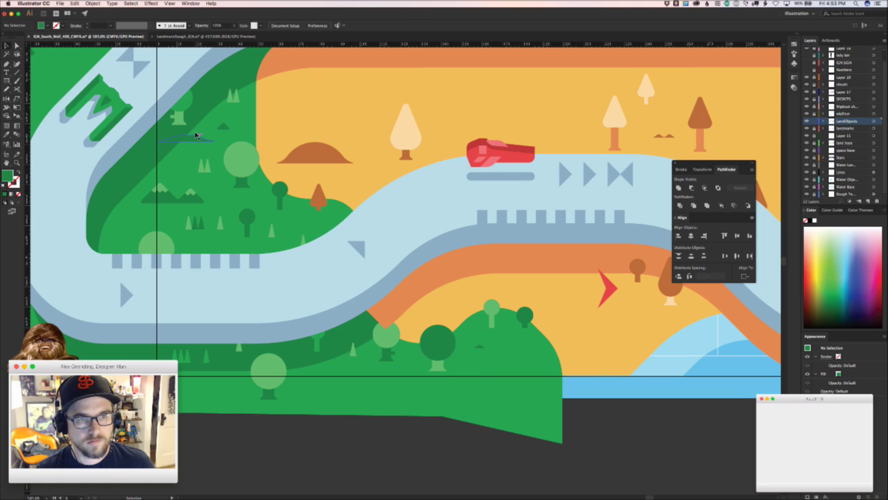
- Copy the wide dark hill from the loop interior onto the green hill below the track and recolor it with the tree crown's light green
left_click_drag(197, 136, 532, 359)
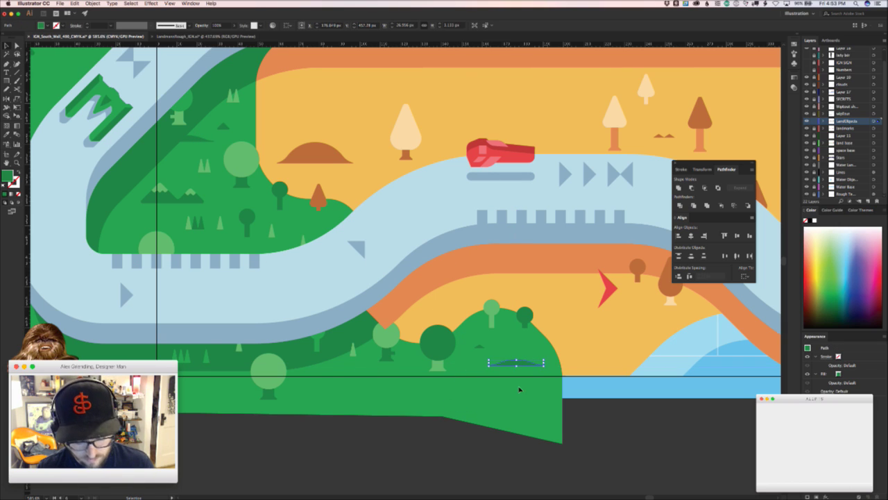
key("i")
left_click(387, 345)
key("v")
left_click(389, 380)
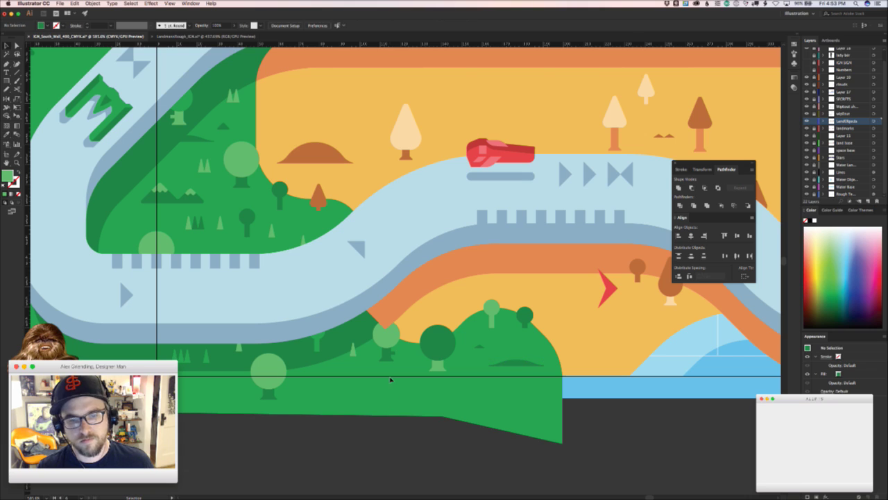
left_click(519, 362)
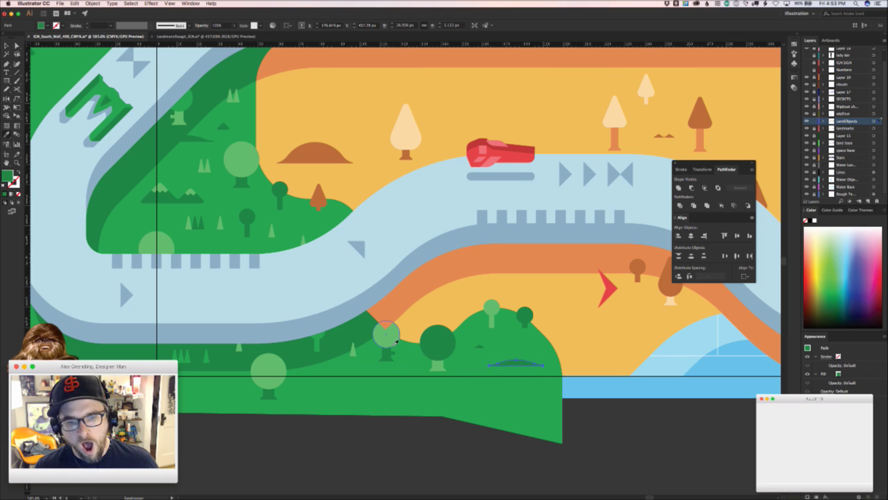
left_click(419, 381)
- Show the IGN SIGN layer with the logo and TV placeholder over the map, and save the document
scroll(299, 380, "down", 6)
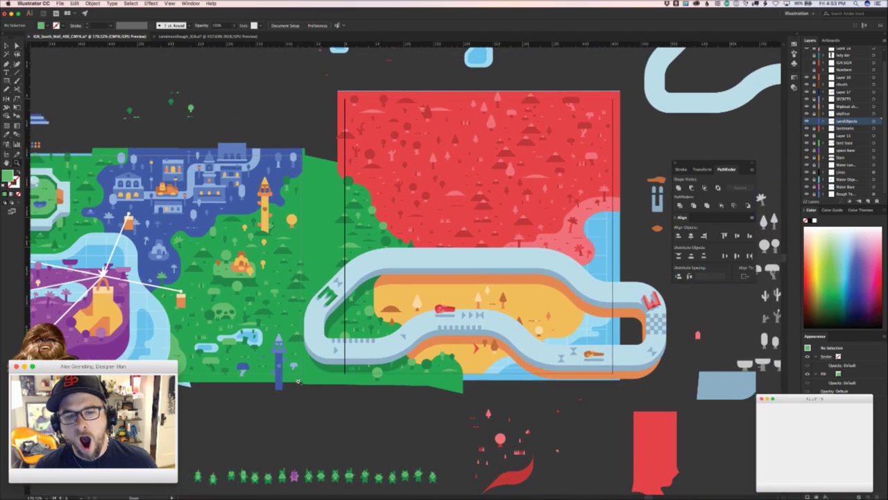
scroll(300, 380, "up", 3)
scroll(284, 383, "down", 4)
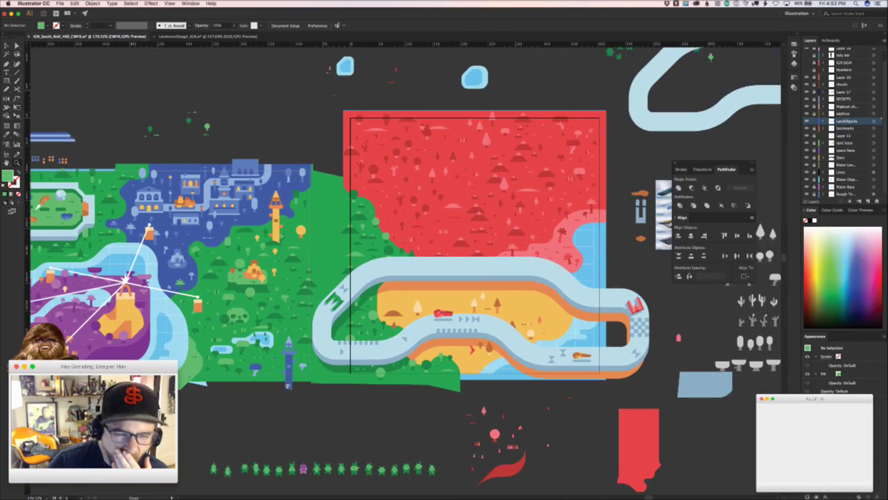
scroll(283, 385, "up", 1)
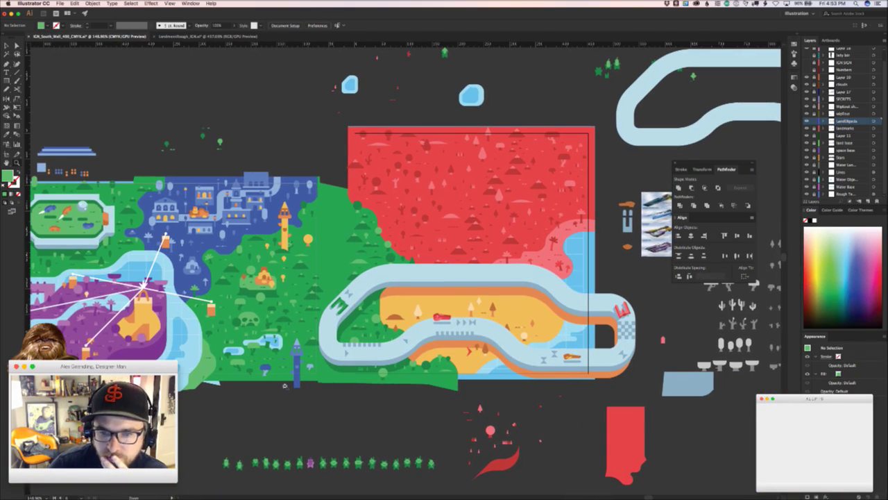
scroll(285, 385, "up", 1)
scroll(285, 385, "up", 2)
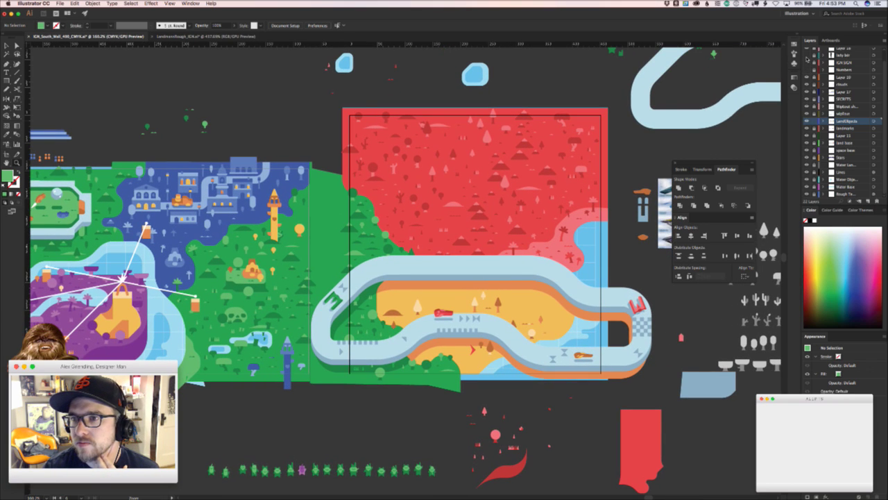
left_click(807, 64)
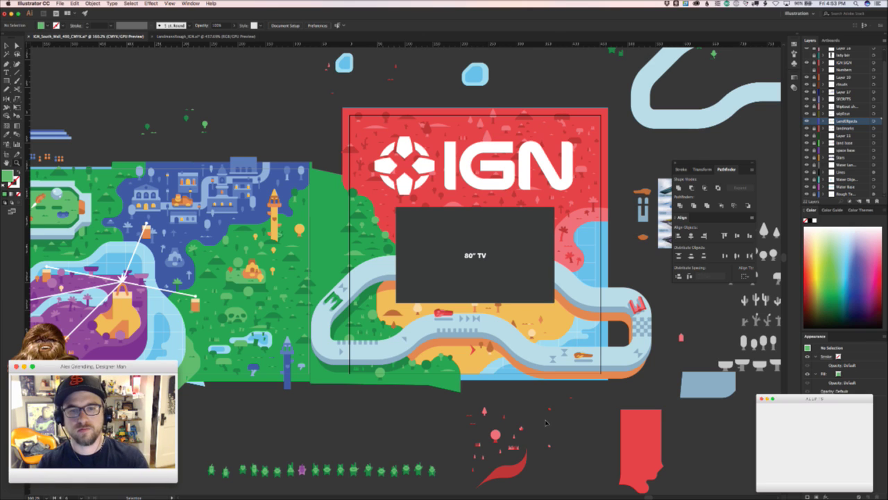
key("z")
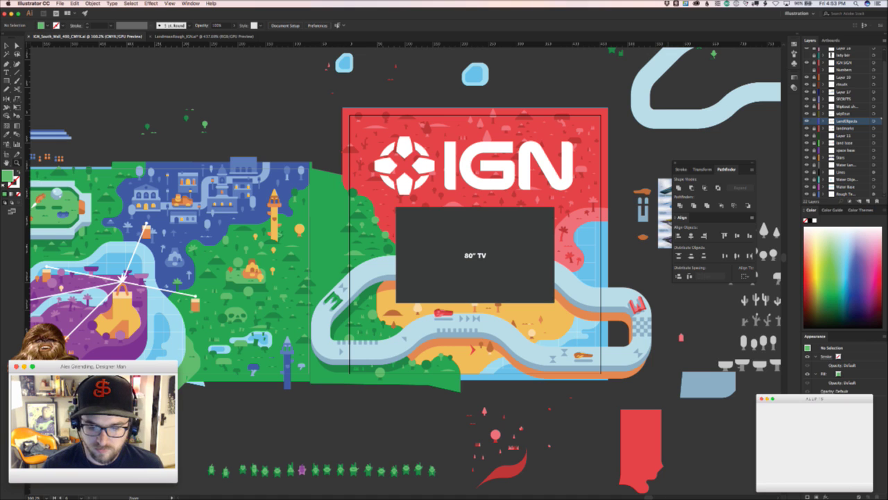
- Switch to Finder to check the IGN_South_Wall_400_CMYK.ai file in the Files folder, and return to the artwork
key("super+Tab")
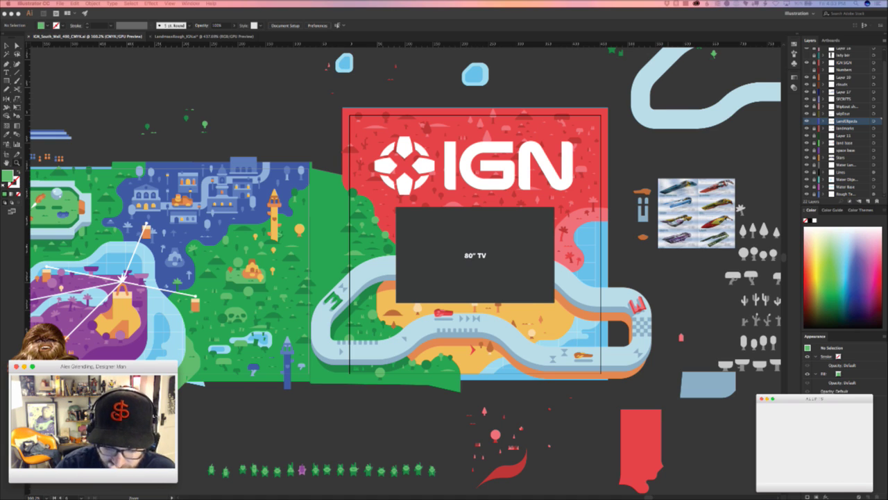
key("super+Tab")
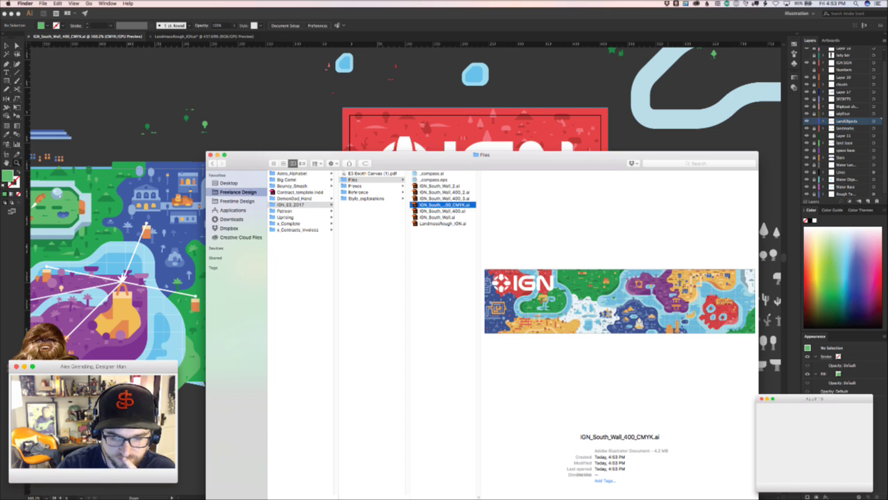
key("super+shift+BackSpace")
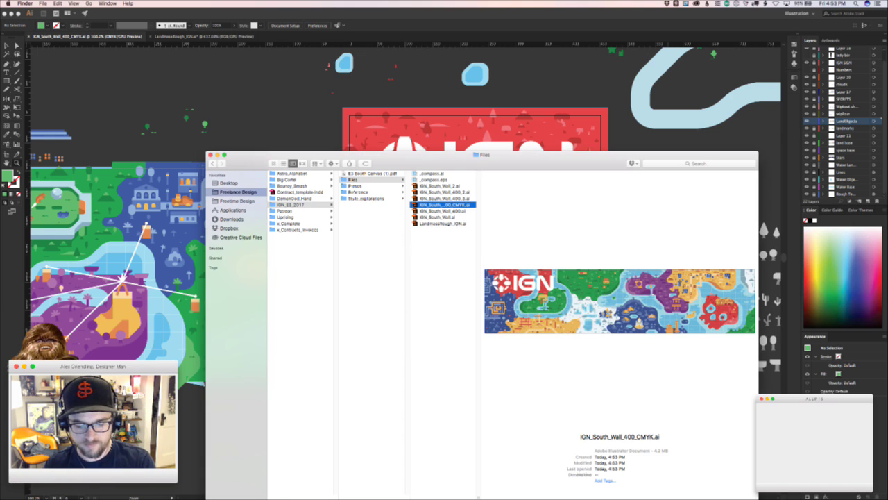
key("F11")
key("super+Tab")
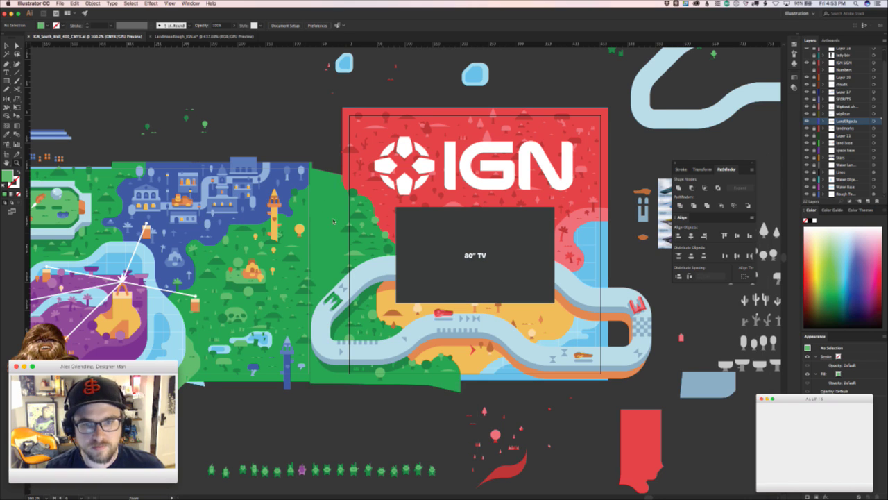
- Examine the race track and surrounding wall layout with the IGN logo and TV placeholder in place
left_click_drag(363, 321, 314, 317)
scroll(300, 333, "left", 1)
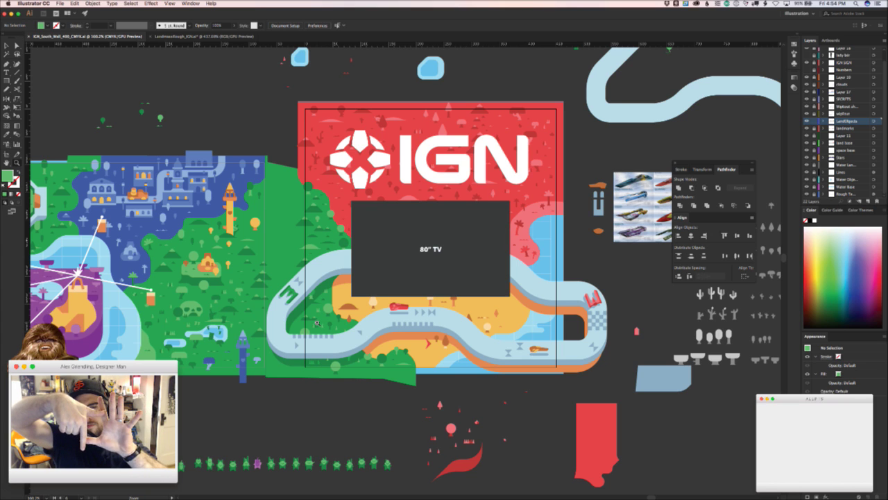
key("v")
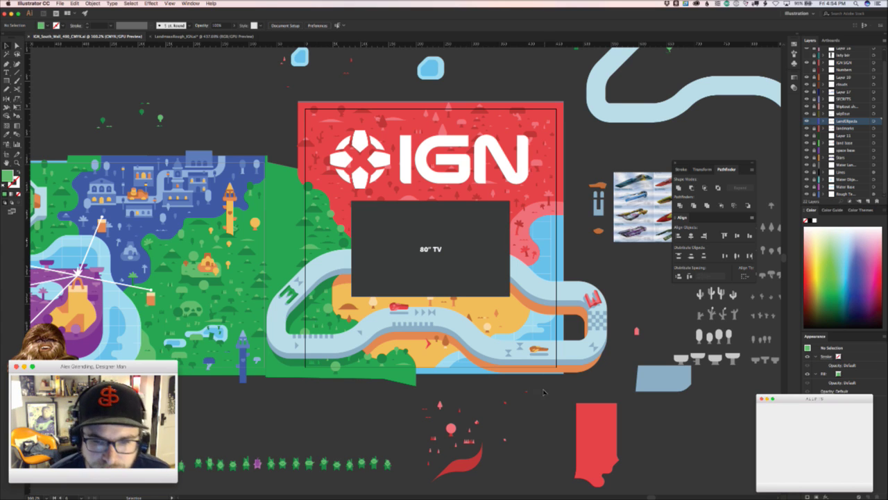
scroll(538, 396, "right", 2)
scroll(537, 397, "up", 2)
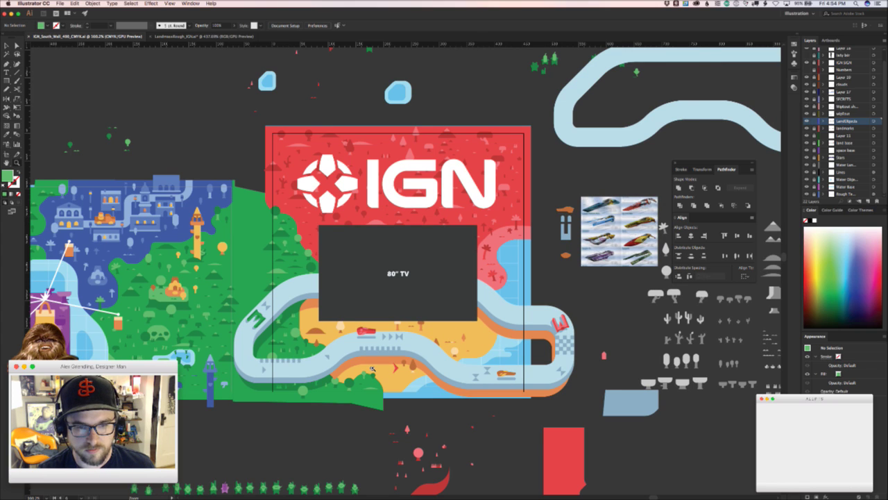
scroll(372, 368, "up", 3)
left_click_drag(395, 355, 340, 385)
scroll(340, 384, "down", 3)
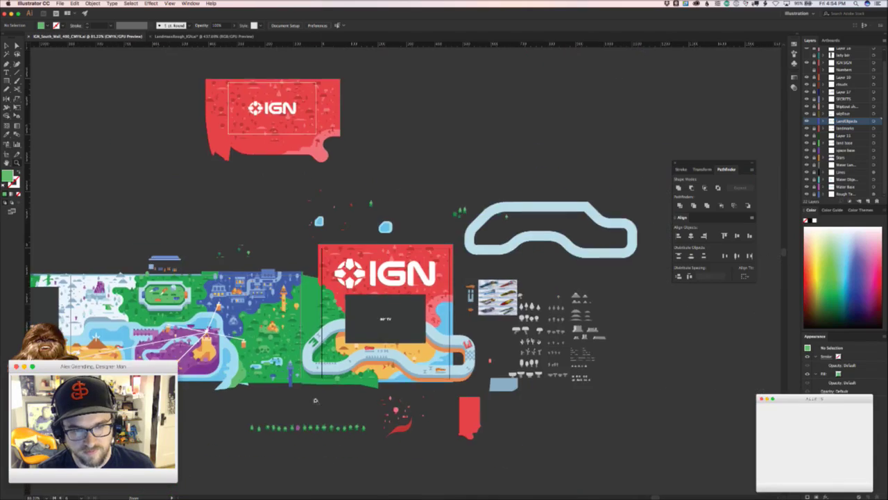
scroll(423, 347, "up", 6)
scroll(424, 348, "up", 5)
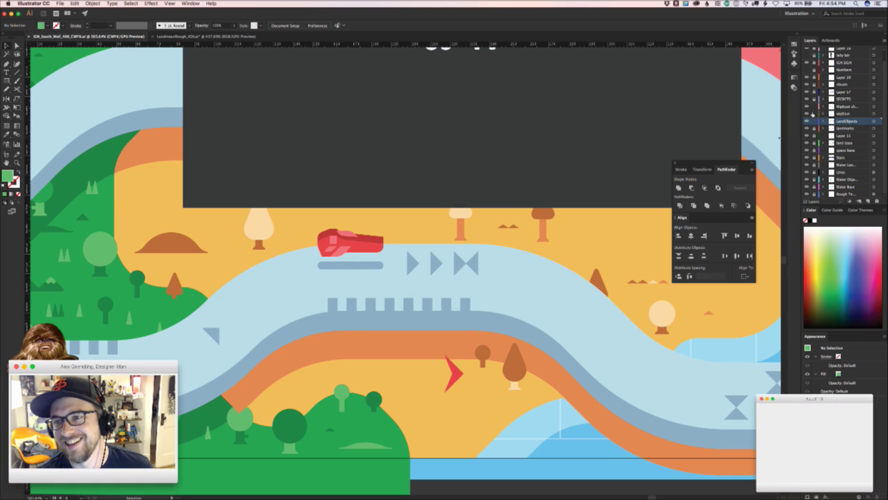
- Move the red chevron off the sandy land to the empty canvas just below the map
left_click(556, 483)
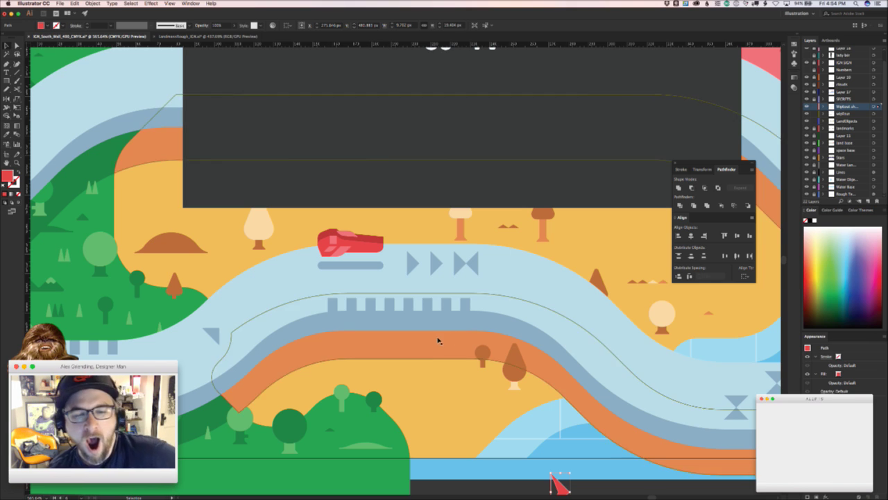
left_click(428, 377)
left_click_drag(541, 463, 314, 430)
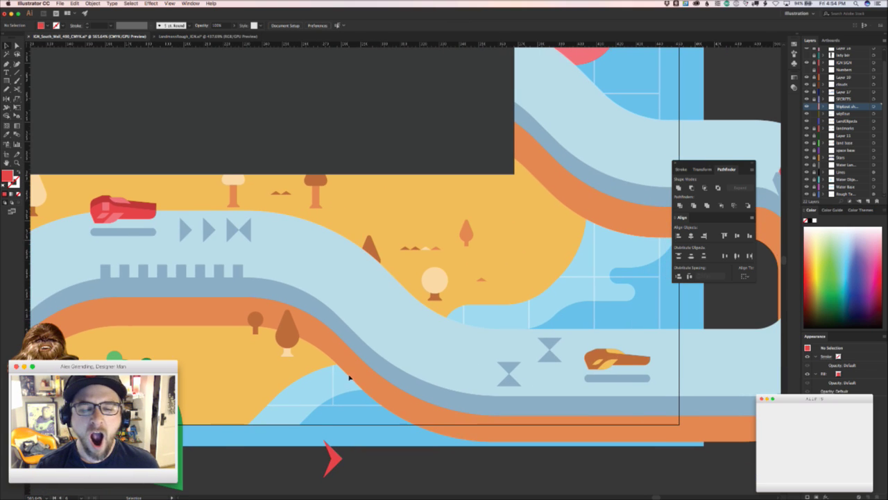
left_click_drag(361, 374, 355, 311)
key("super+z")
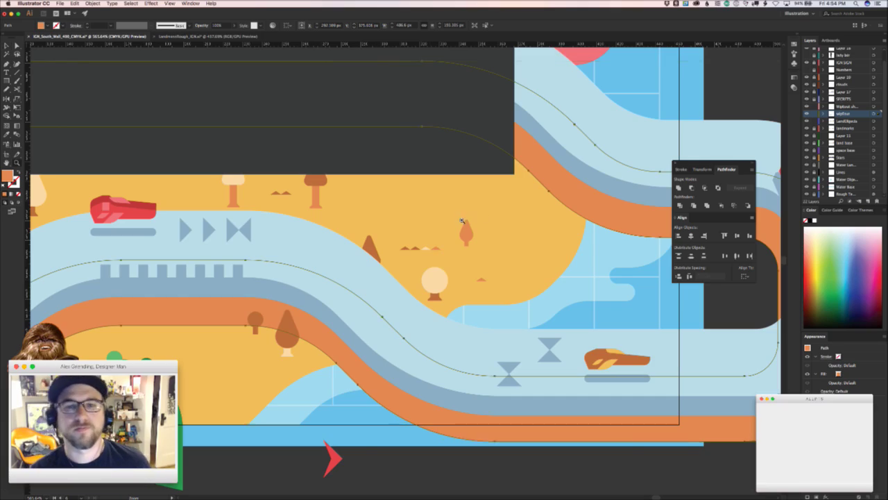
left_click_drag(459, 225, 447, 274)
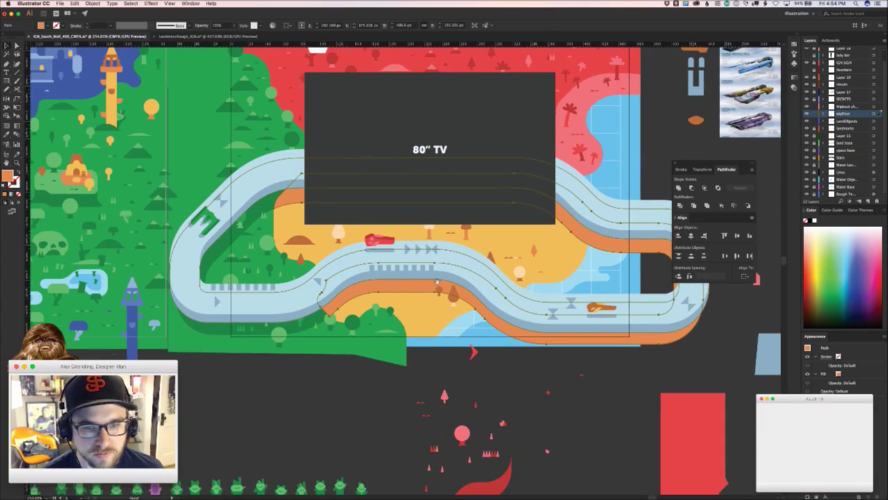
left_click(463, 355)
- Select and copy the sandy land's trees, hills and small mounds between the purple tower and the green circuit
left_click_drag(302, 321, 567, 362)
left_click_drag(422, 307, 214, 318)
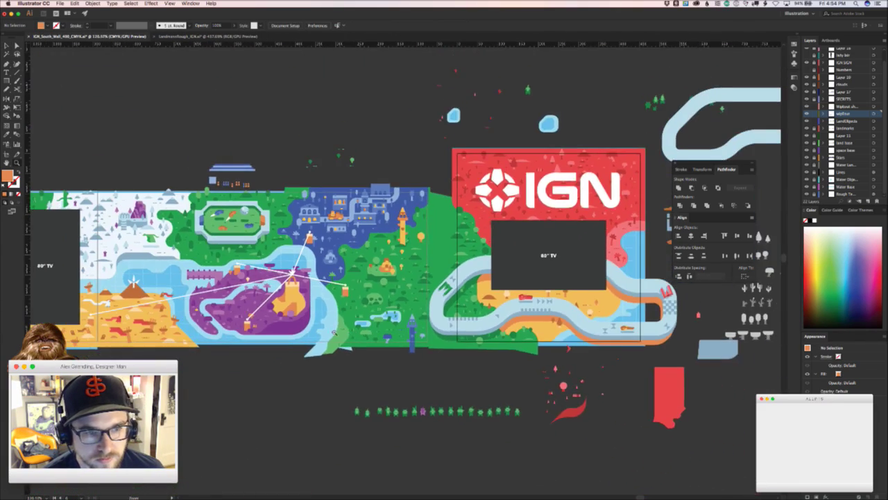
left_click_drag(334, 332, 577, 344)
left_click_drag(315, 308, 530, 336)
mouse_move(215, 313)
left_mouse_down()
mouse_move(213, 304)
mouse_move(227, 305)
left_mouse_up()
left_click_drag(247, 226, 347, 216)
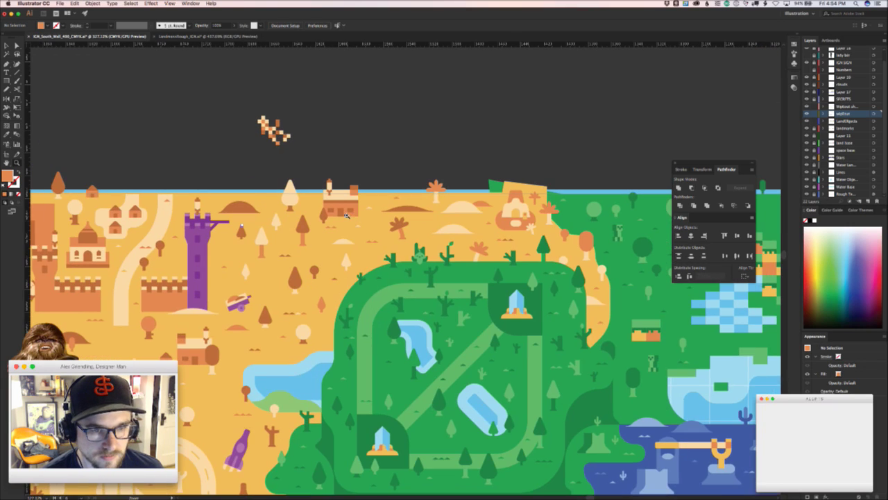
key("v")
left_click_drag(260, 221, 260, 218)
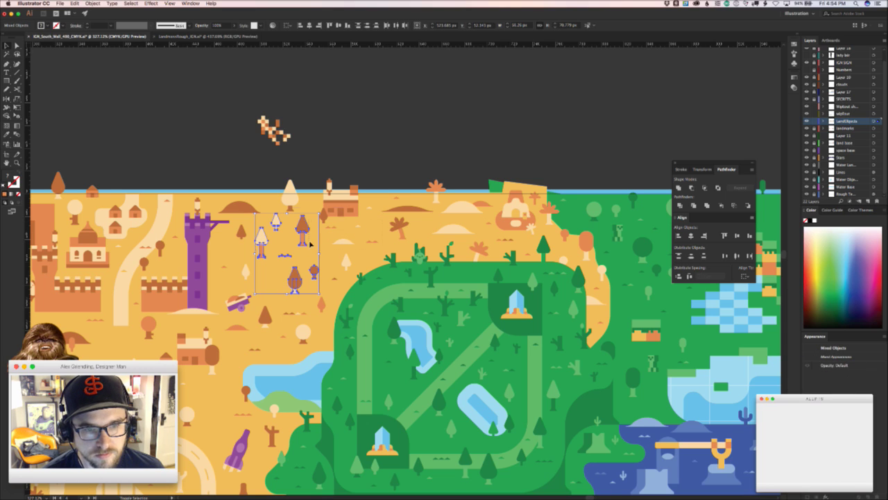
left_click_drag(310, 244, 258, 206)
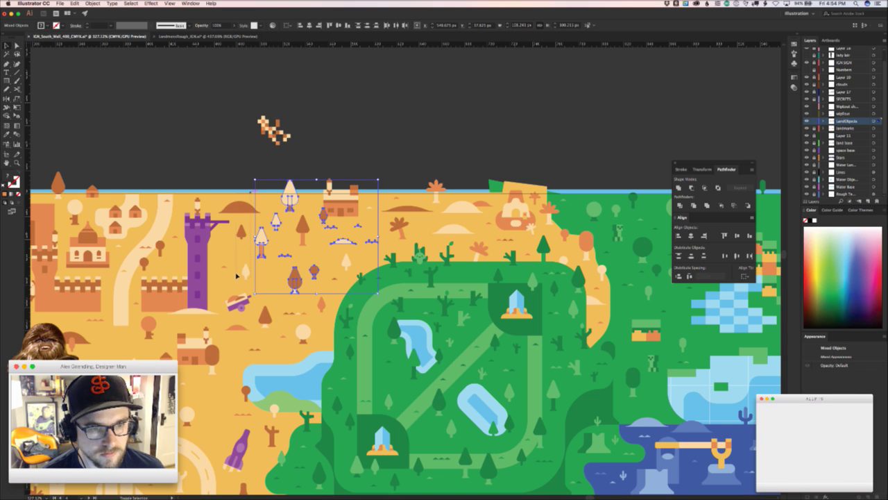
left_click_drag(236, 275, 325, 335)
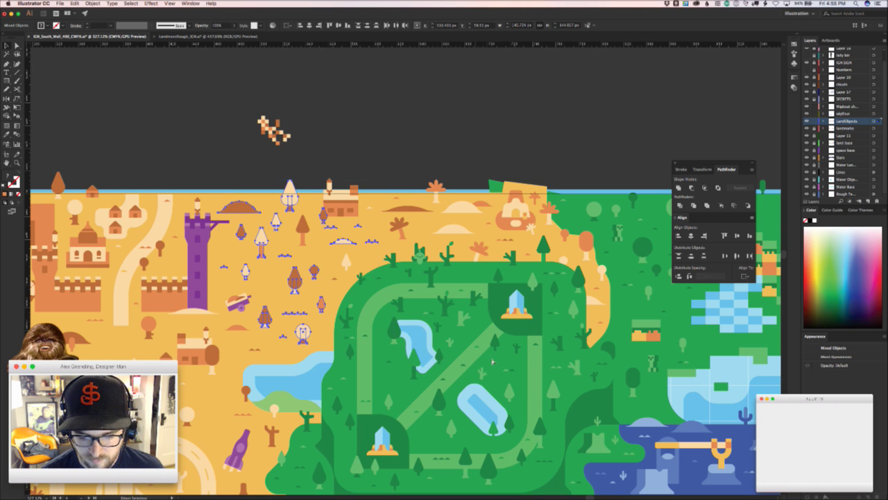
- Paste the copied sandy trees and hills and place them on the empty canvas below the race track
key("z")
left_click_drag(503, 367, 100, 250)
left_click_drag(759, 347, 382, 322)
left_click_drag(304, 305, 408, 318)
key("super+v")
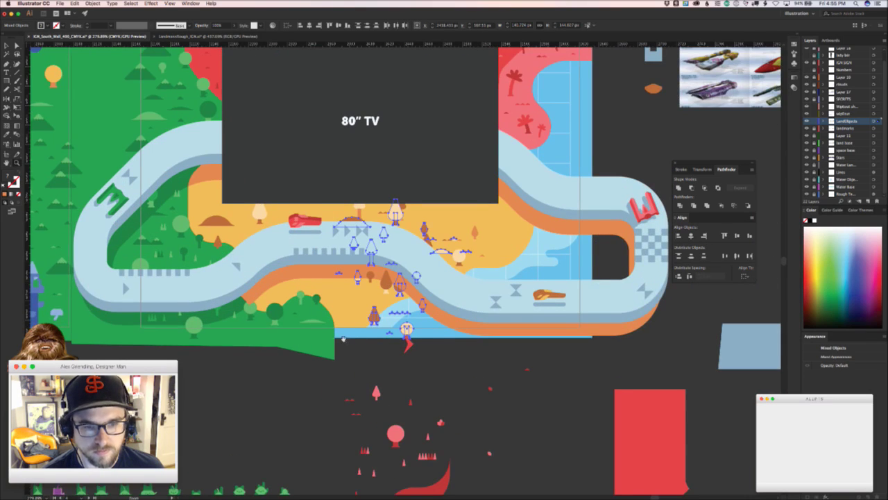
left_click_drag(342, 338, 569, 472)
scroll(473, 390, "down", 3)
left_click_drag(473, 391, 457, 363)
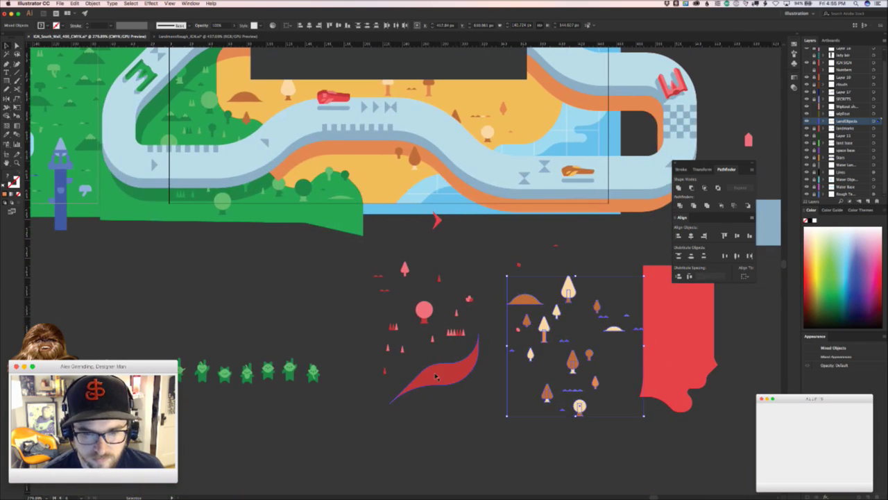
- Clear space around the pasted sandy objects by moving the spare red trees, dark red curved shape and red land block away
left_click_drag(378, 258, 408, 287)
left_click_drag(407, 287, 390, 430)
left_click_drag(480, 371, 296, 423)
left_click(579, 366)
left_click_drag(578, 366, 666, 366)
left_click_drag(541, 352, 610, 401)
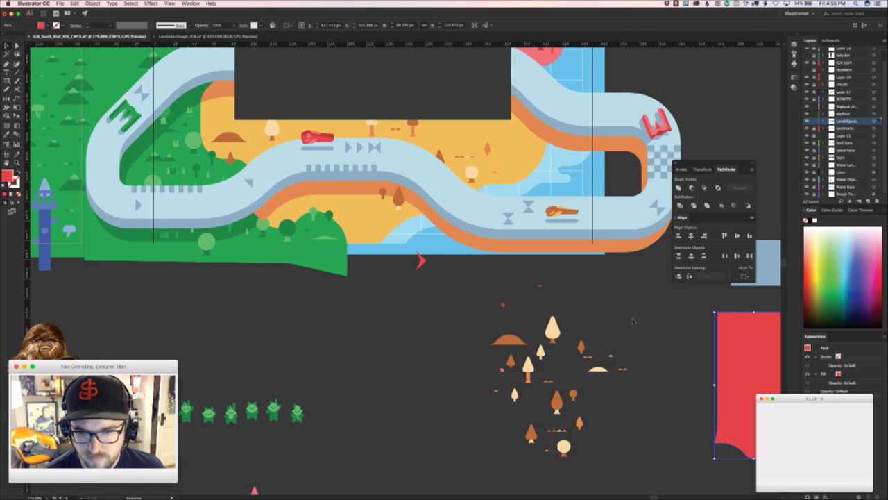
- Move the whole pasted group of sandy trees, hills and mounds closer to the map's lower edge
left_click_drag(656, 320, 466, 449)
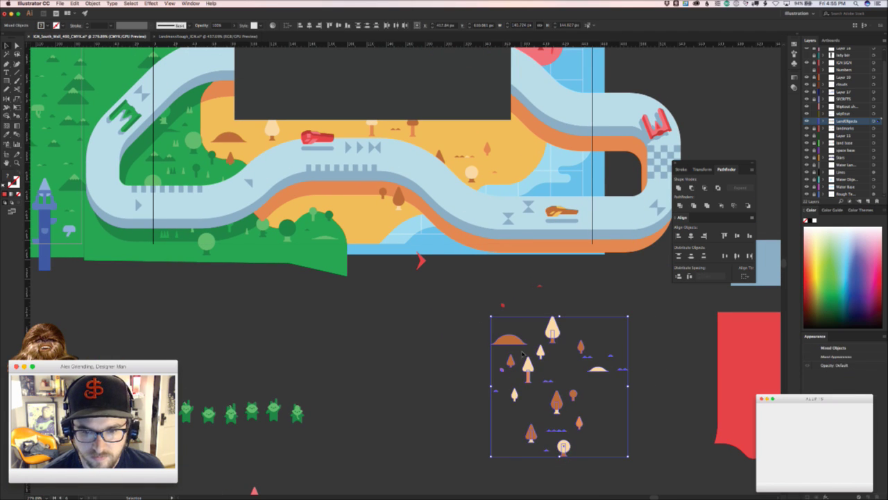
left_click_drag(507, 337, 360, 308)
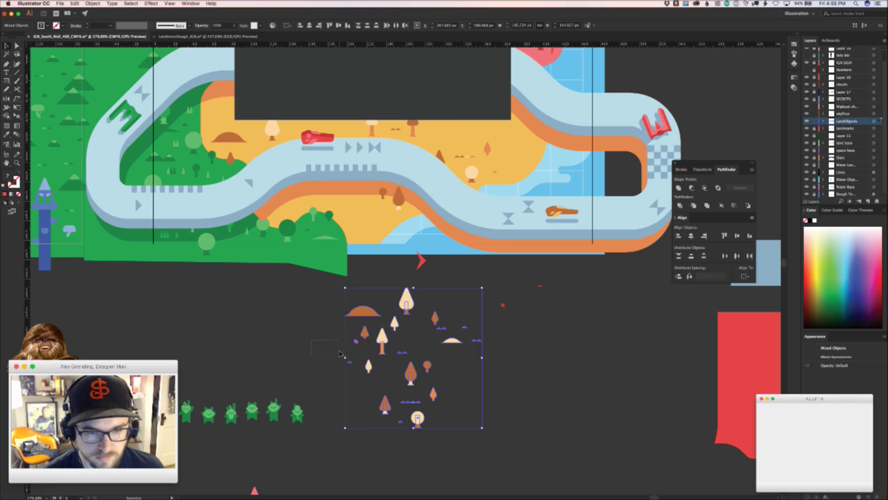
left_click(330, 343)
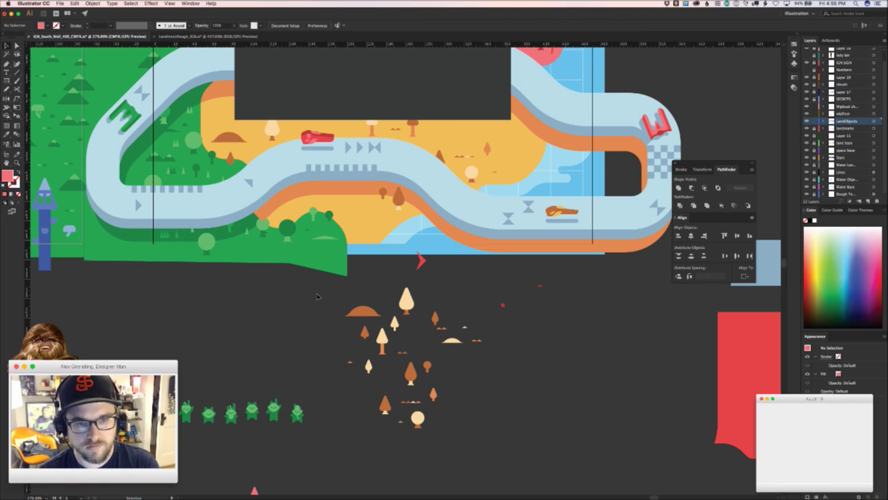
- Place the large pale tree on the lower sandy land and the pale tree with an orange trunk at the upper sandy land's left end
left_click_drag(291, 324, 364, 389)
left_click_drag(480, 362, 364, 265)
left_click(600, 197)
left_click(566, 365)
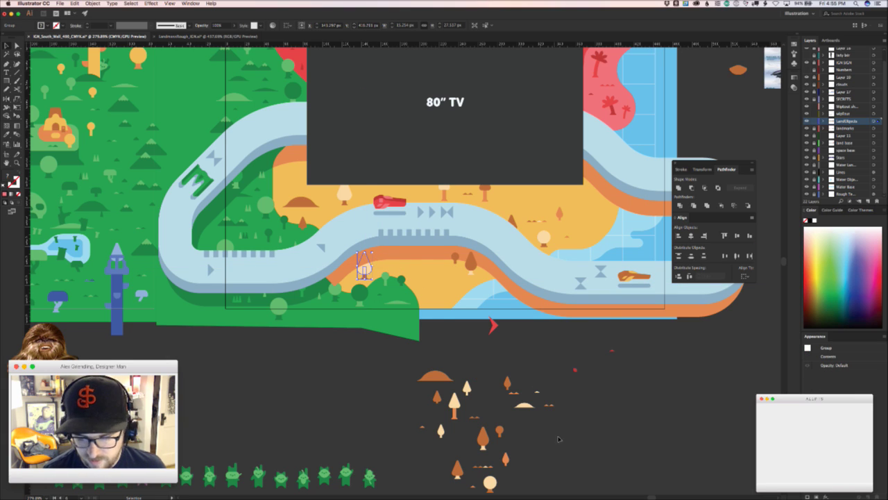
left_click_drag(455, 398, 291, 162)
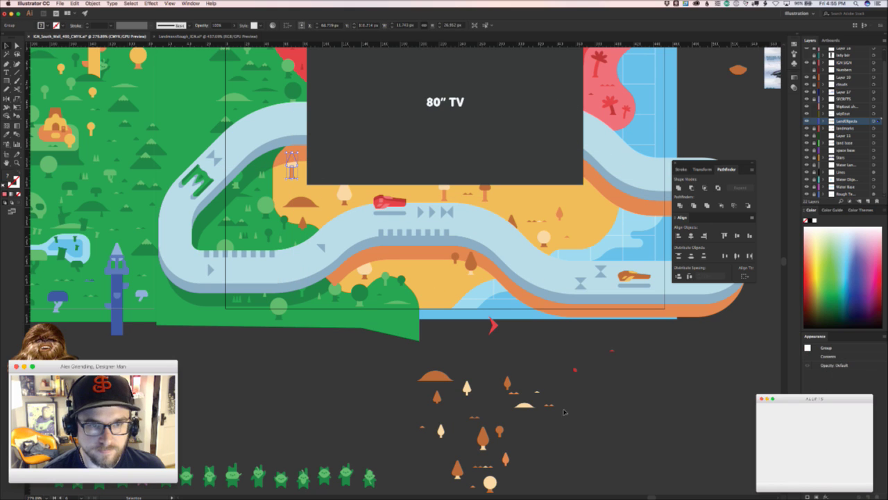
left_click(569, 413)
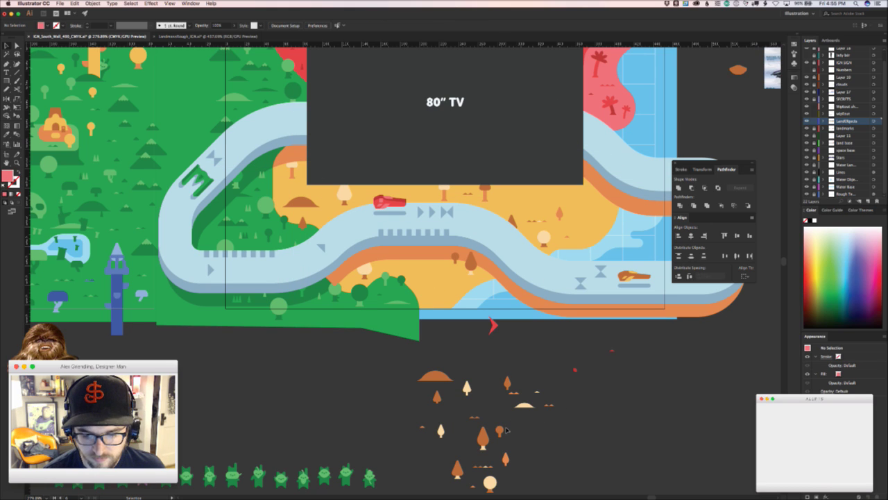
- Place the round brown tree and small pale hill on the lower sandy land, and the large brown tree on the upper one
left_click_drag(507, 430, 474, 277)
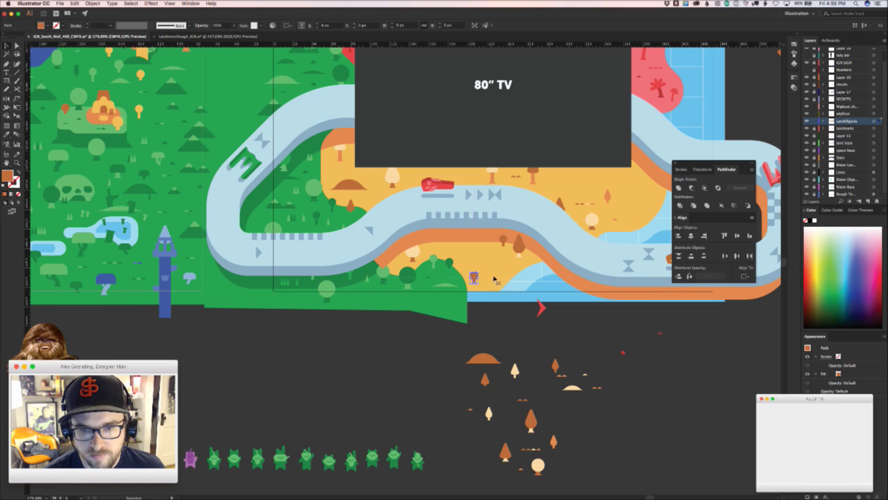
left_click_drag(579, 386, 484, 261)
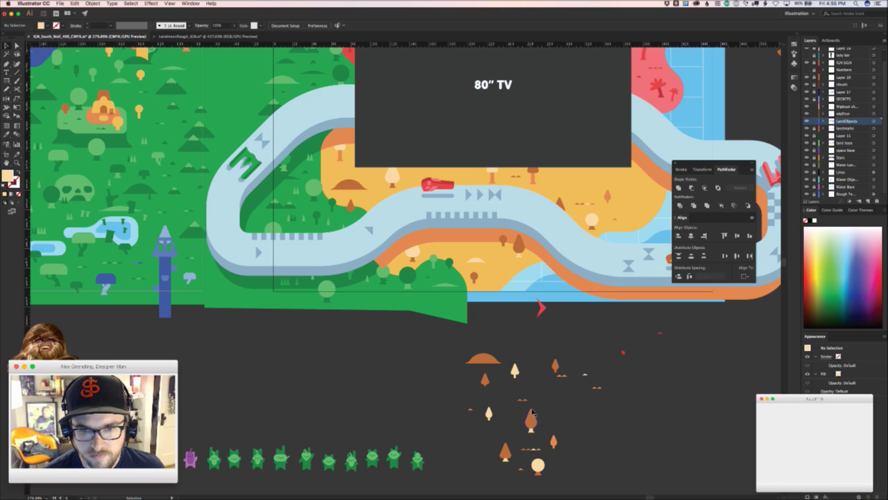
left_click_drag(531, 414, 480, 288)
- Hide the IGN SIGN layer, including the 80" TV placeholder that covers the race track and sandy land
key("space")
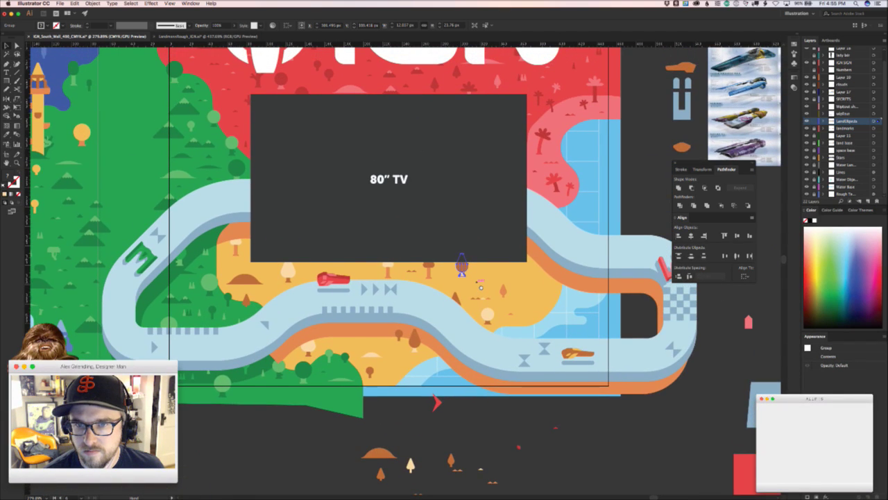
scroll(403, 264, "down", 5)
scroll(402, 264, "left", 5)
scroll(402, 263, "up", 3)
scroll(402, 264, "right", 2)
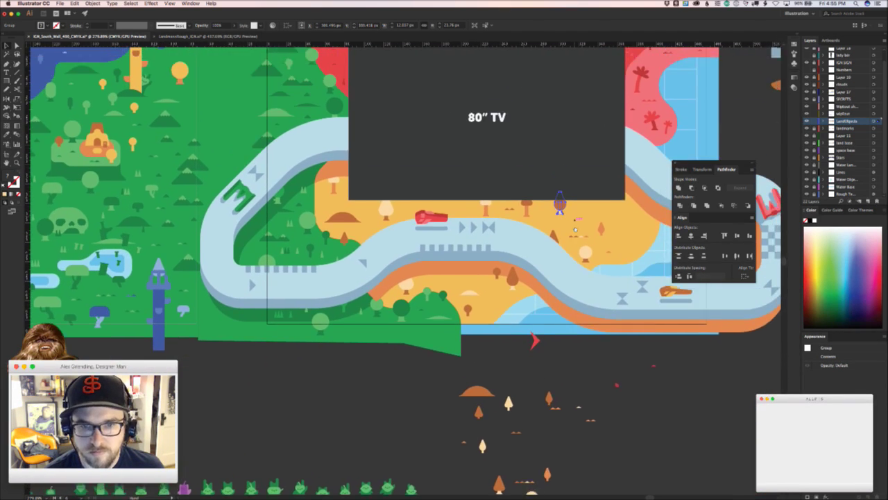
left_click(806, 61)
left_click(579, 231)
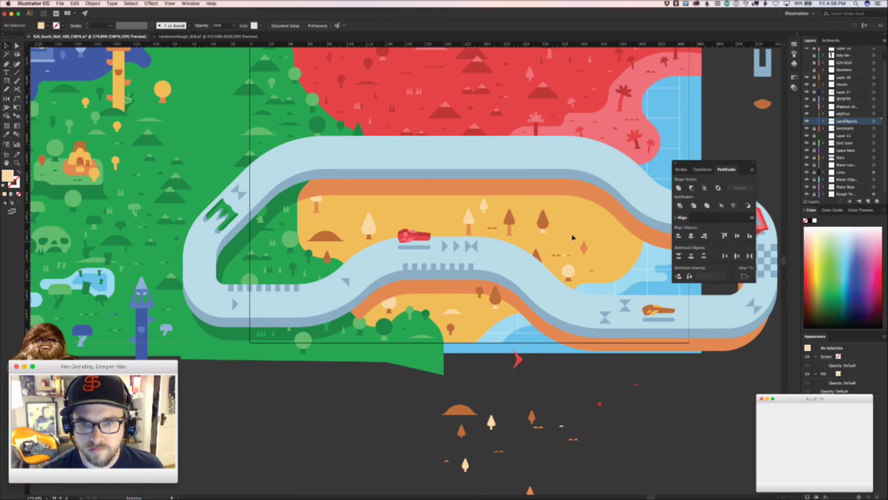
- Move the spare brown hill into the upper sandy land, just above the red racing ship
scroll(573, 236, "down", 3)
left_click_drag(435, 251, 411, 156)
left_click_drag(455, 258, 446, 160)
left_click(647, 404)
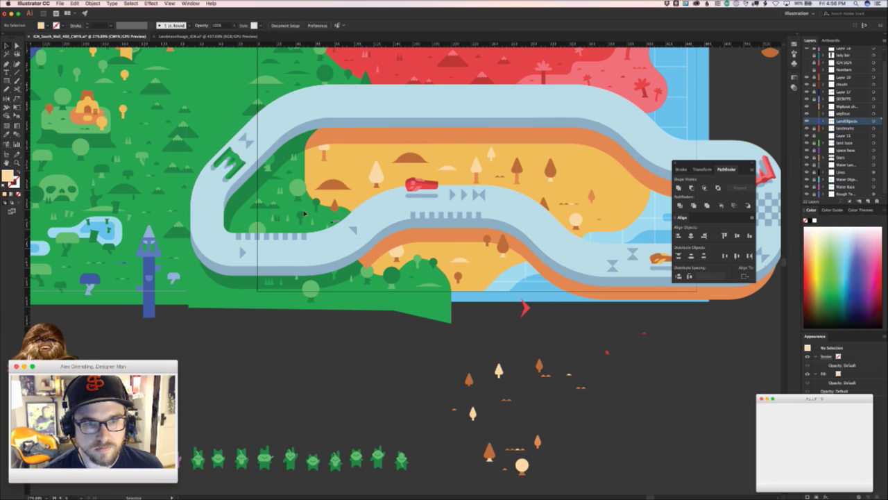
- Copy a light green hill onto the upper sandy land, recolour it pale cream like the trees, and duplicate it
left_click_drag(278, 177, 361, 149)
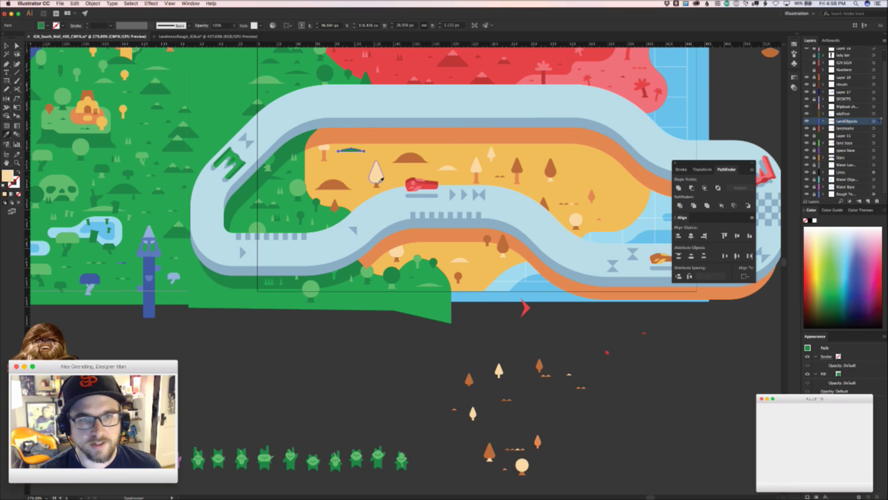
key("Delete")
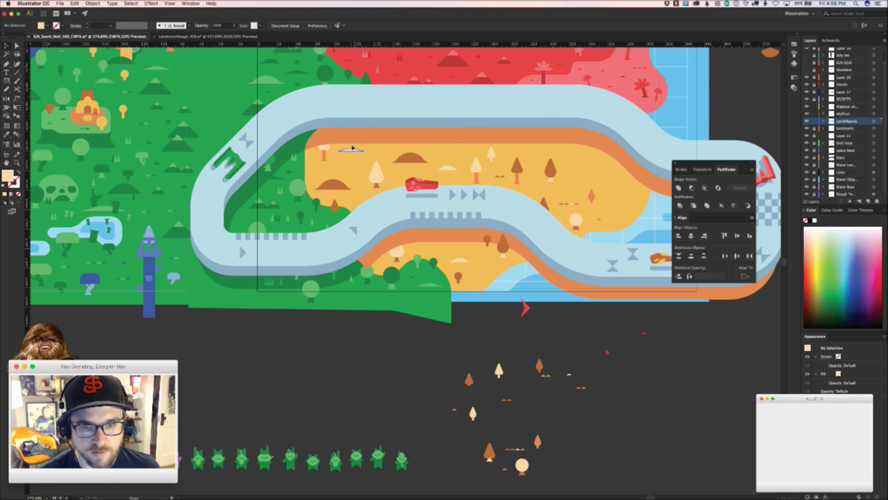
left_click_drag(352, 148, 441, 243)
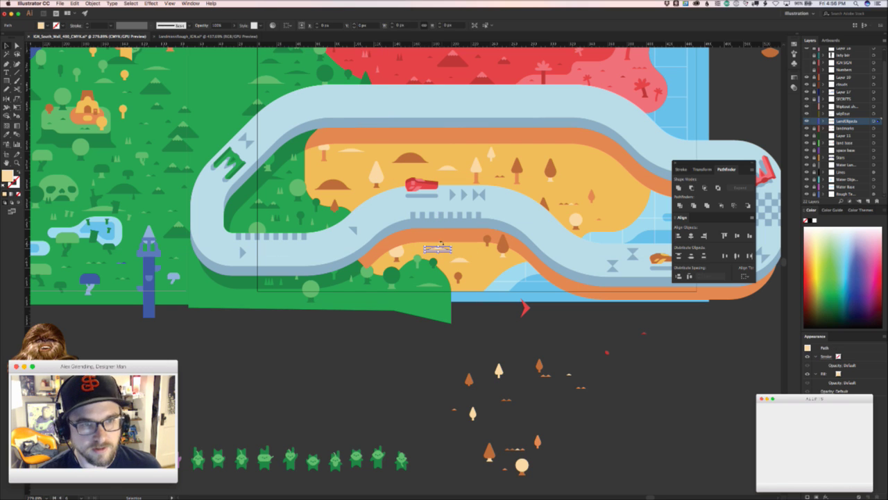
key("super+shift+a")
- Look over the green, blue and purple lands and compare their scenery with the sandy land inside the track
left_click_drag(227, 255, 488, 338)
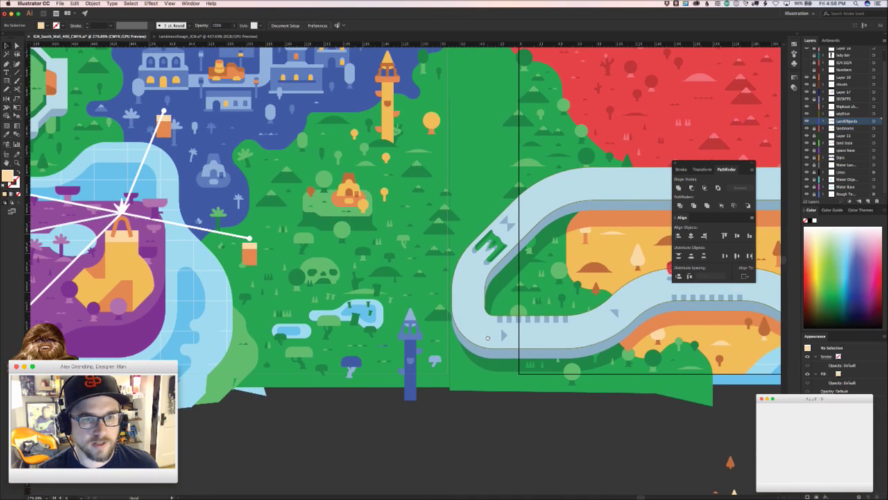
scroll(487, 338, "left", 6)
scroll(487, 337, "up", 5)
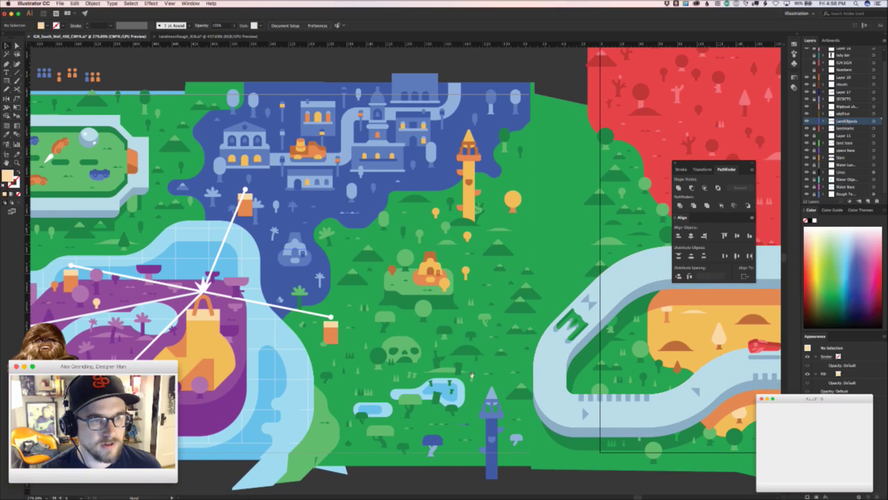
left_click_drag(116, 241, 478, 229)
scroll(288, 285, "right", 3)
scroll(289, 286, "down", 1)
left_click(489, 261)
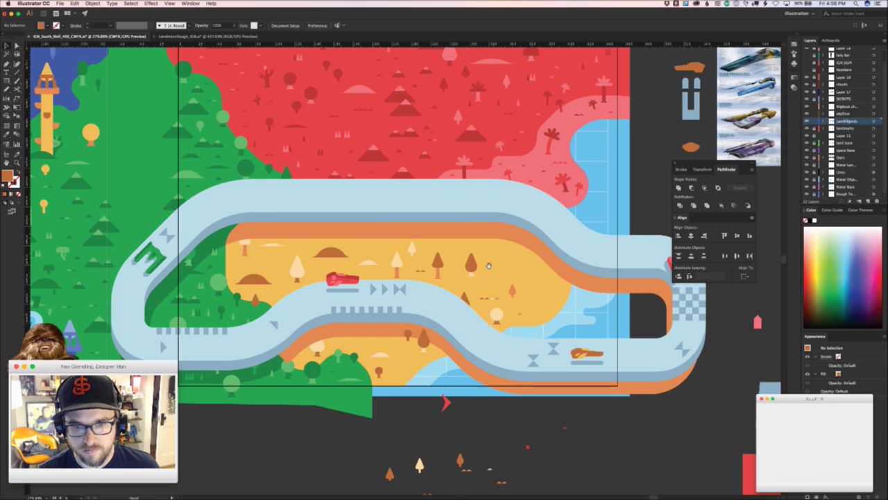
- Move a small brown tree and its neighbouring mounds from the canvas to the upper sandy land's right part
scroll(489, 262, "down", 3)
scroll(487, 379, "down", 2)
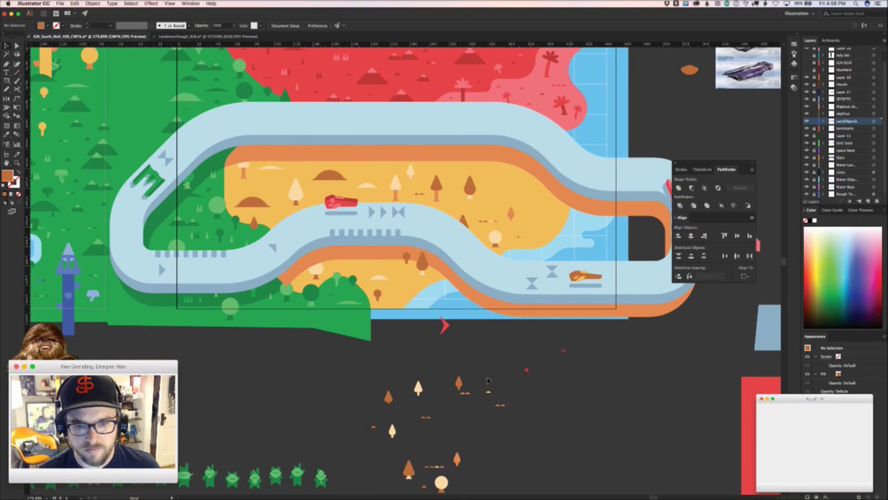
left_click_drag(459, 409, 522, 202)
left_click(544, 406)
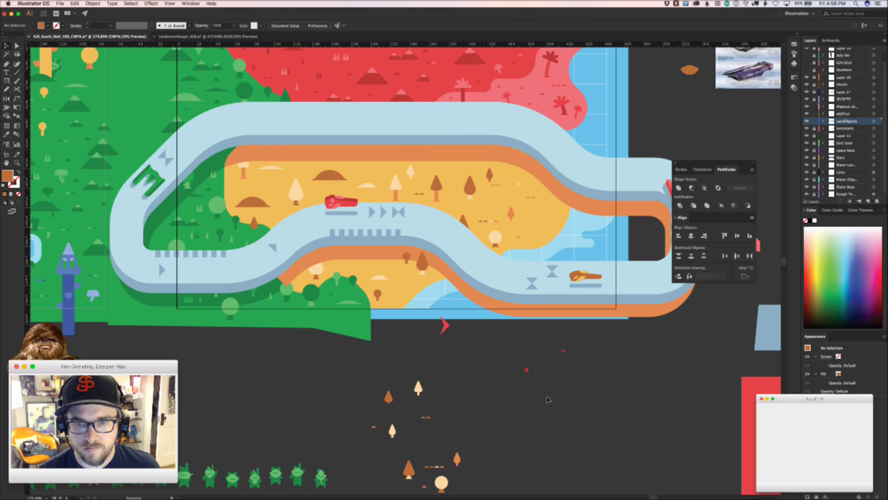
- Place a small brown tree and a pale tree on the lower sandy land, and another pale tree at the upper land's top edge
left_click_drag(388, 435, 339, 258)
left_click(406, 359)
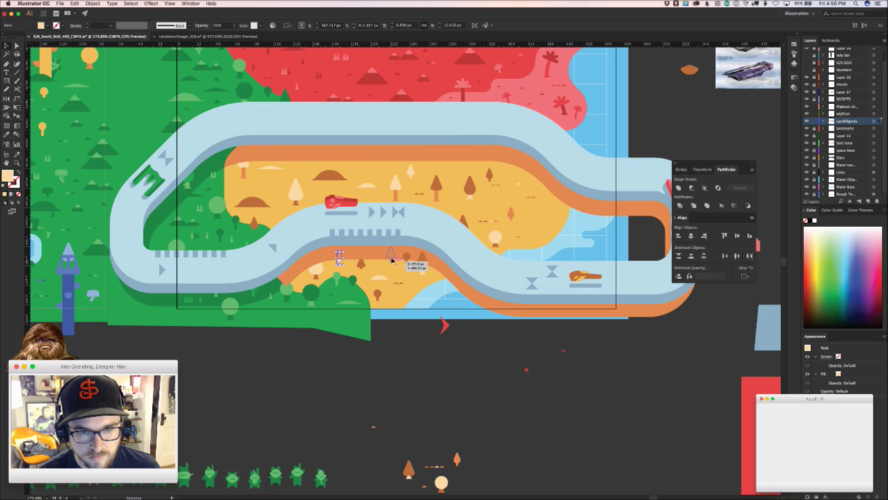
left_click(395, 261)
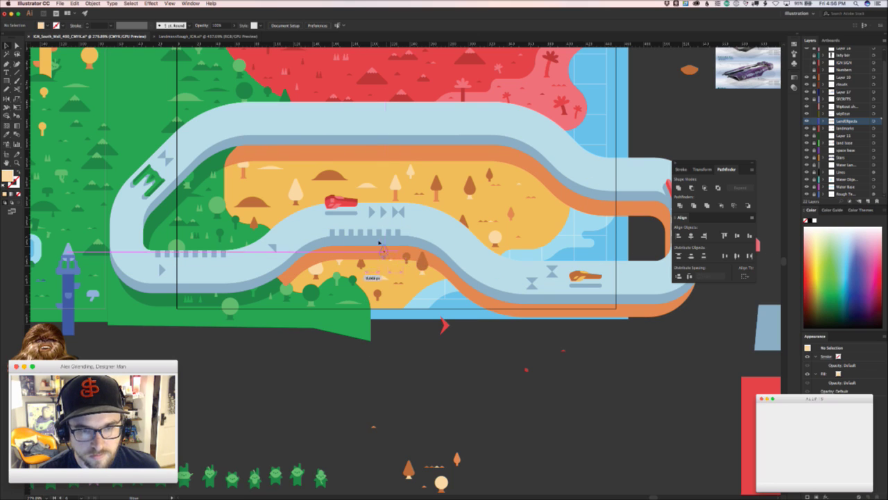
left_click_drag(408, 264, 377, 164)
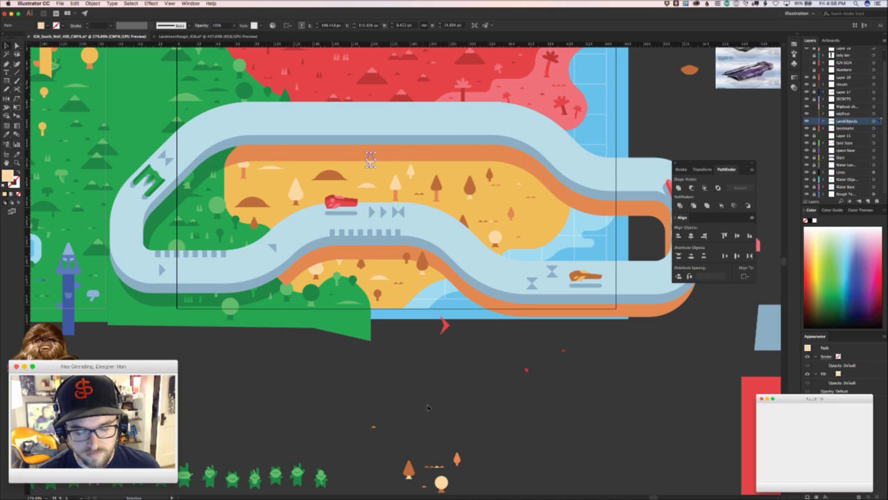
- Move the remaining brown trees and mounds to the upper sandy land's top edge, and the round pale tree to its left end
key("super+Tab")
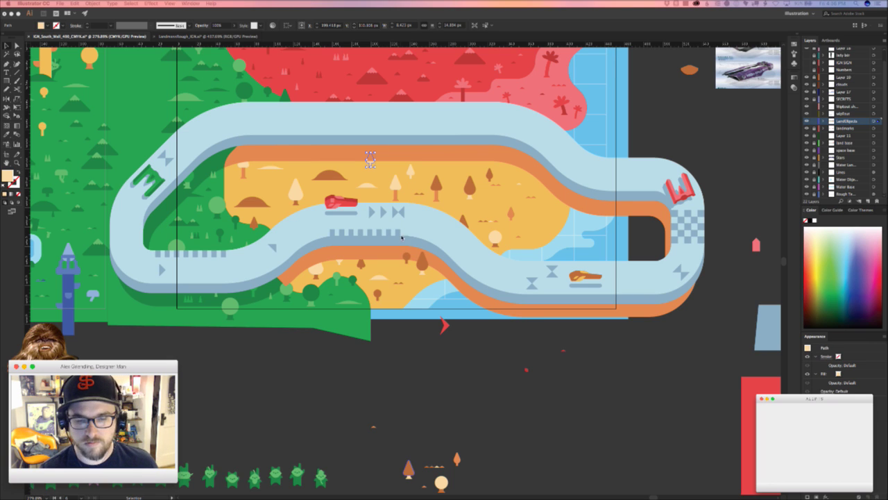
left_click(401, 290)
left_click_drag(457, 431, 424, 370)
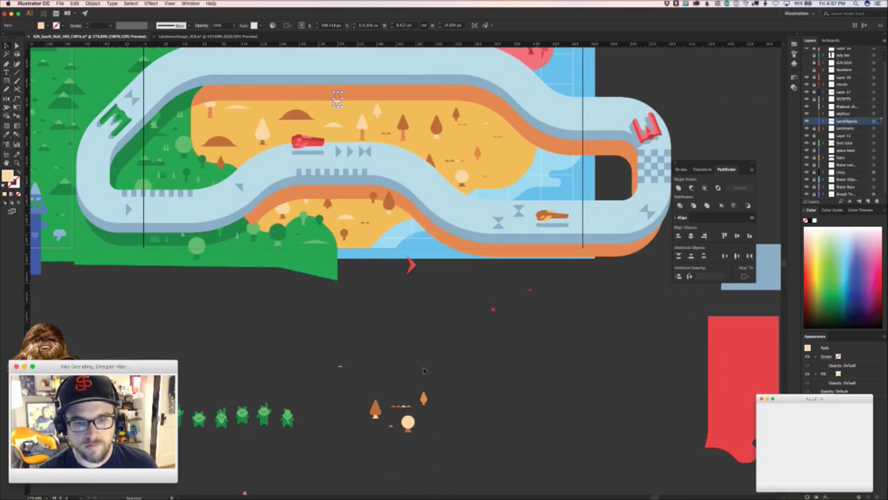
left_click_drag(372, 440, 359, 452)
left_click_drag(417, 444, 384, 464)
left_click(427, 427)
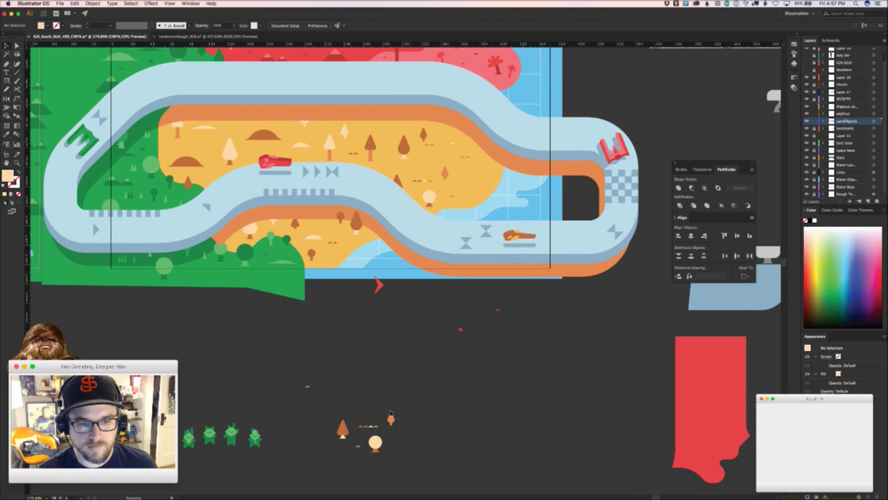
left_click_drag(411, 404, 405, 119)
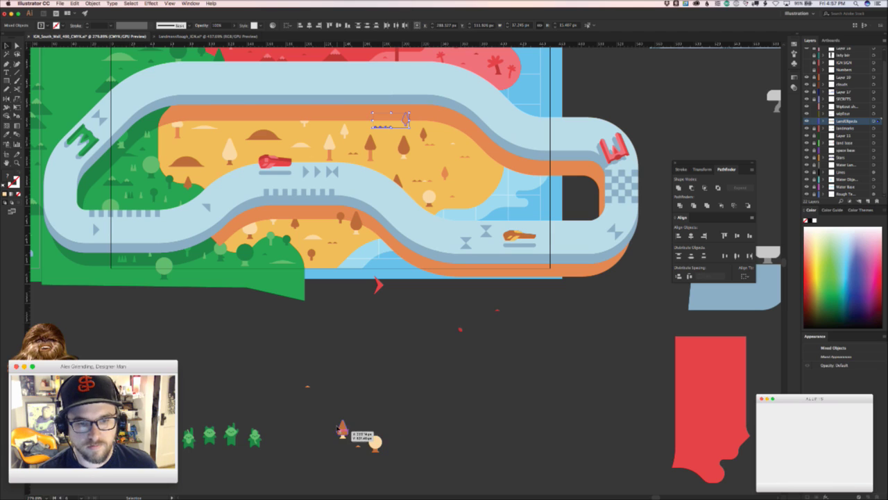
left_click_drag(343, 429, 366, 102)
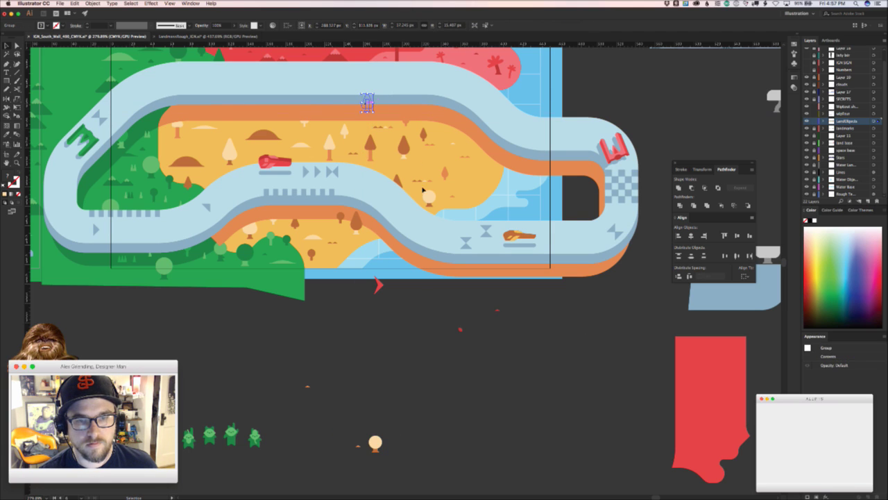
left_click_drag(375, 444, 188, 125)
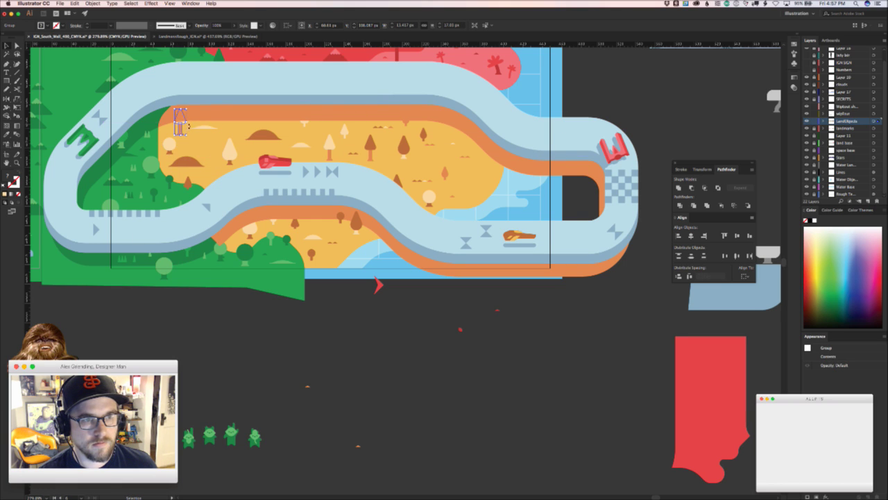
- Recolour the small pale hill beside the upper brown hill with the orange sampled from a nearby tree trunk
left_click_drag(248, 148, 345, 222)
left_click(349, 222)
key("z")
key("a")
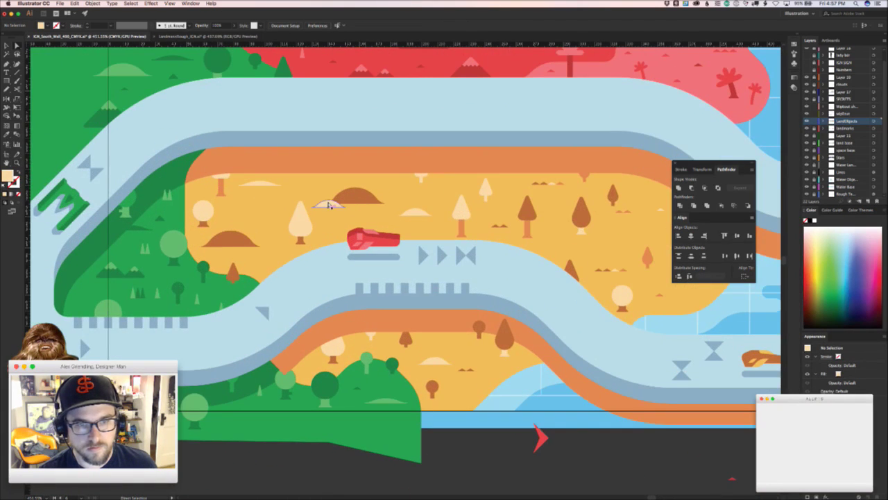
left_click(330, 205)
key("i")
left_click(464, 234)
key("v")
left_click(488, 230)
key("z")
left_click_drag(489, 234, 410, 218)
key("v")
left_click(391, 227)
left_click(409, 224)
- Intersect a copy of the track's orange shadow with a copy of the sandy land so only the overlapping pieces remain
key("z")
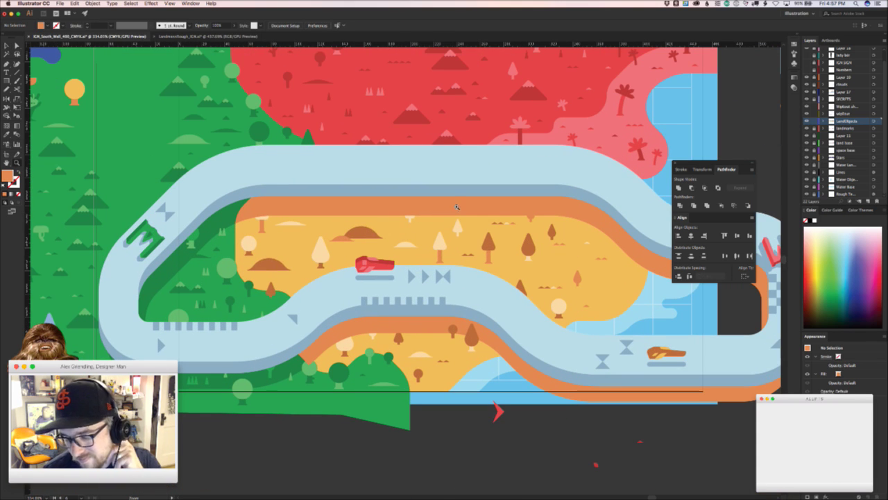
scroll(615, 274, "right", 3)
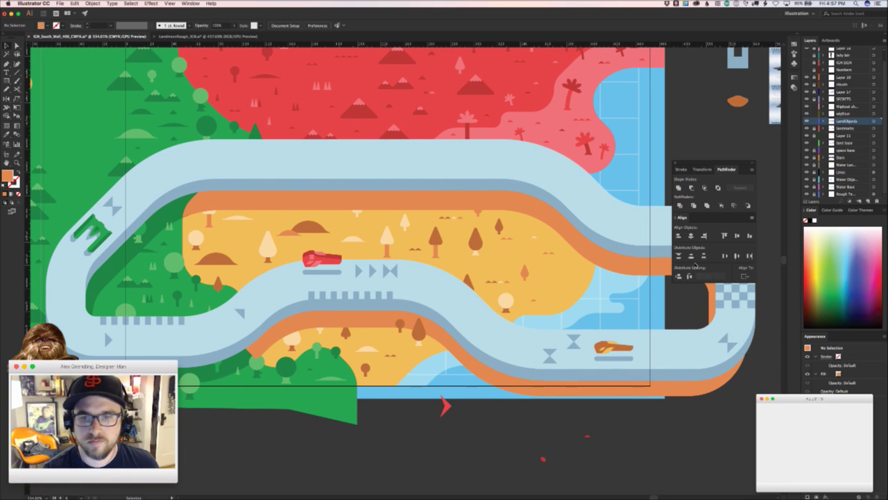
key("a")
left_click(574, 277)
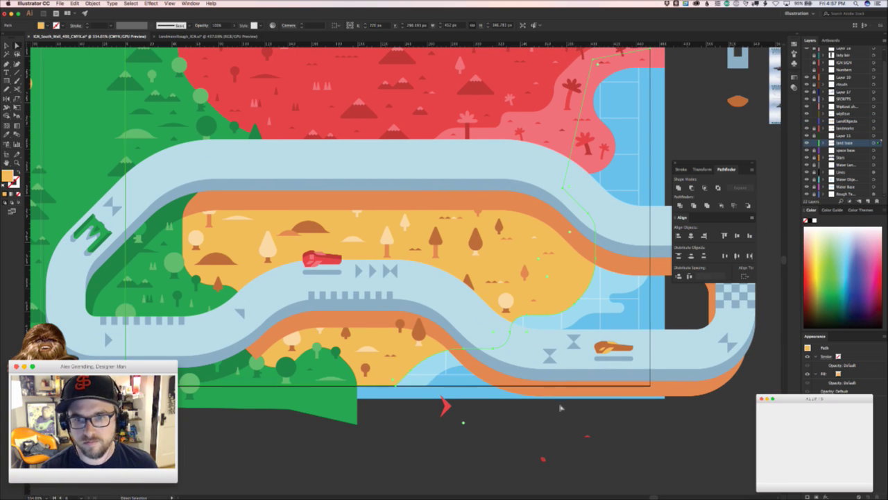
left_click(558, 438)
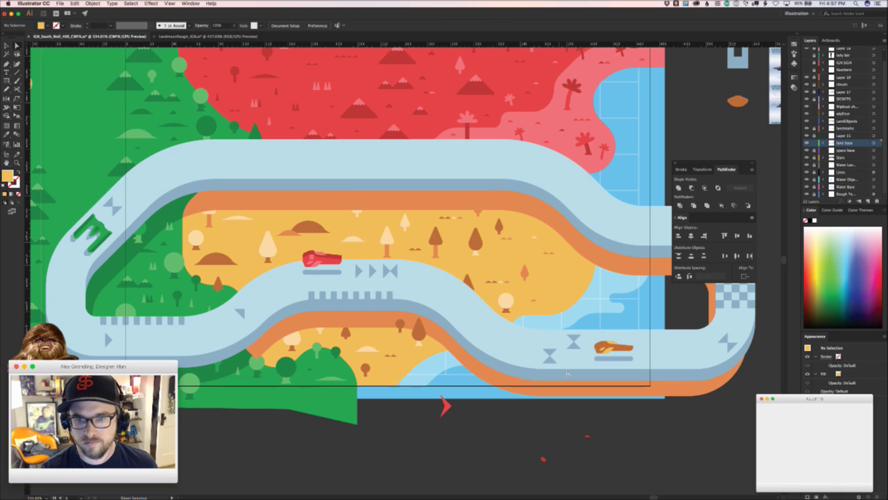
left_click(616, 266)
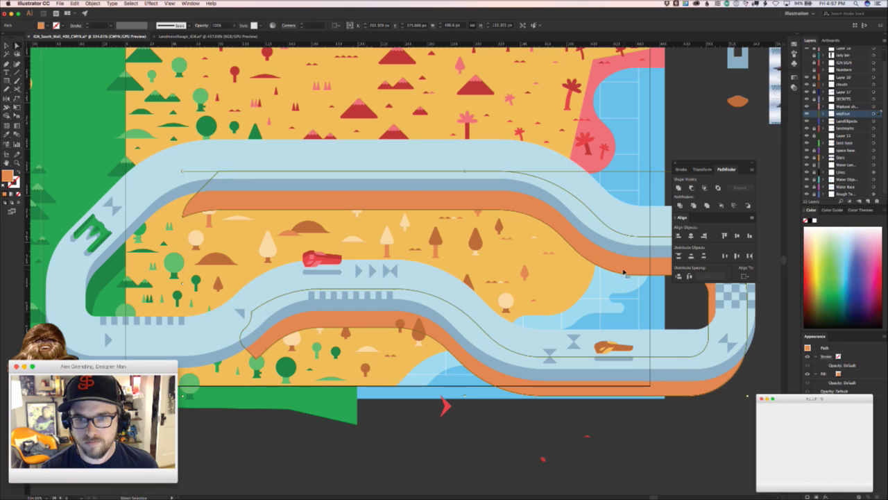
left_click(531, 463)
key("super+f")
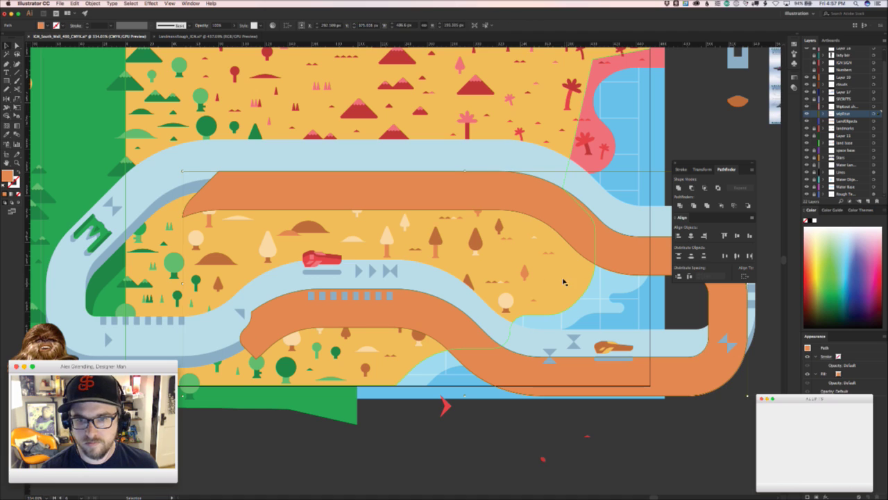
left_click(564, 280, "shift")
left_click(705, 188)
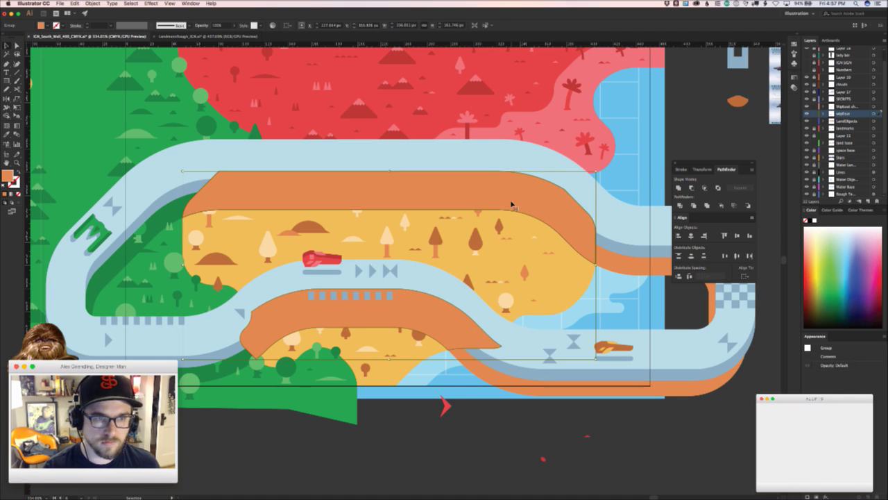
- Move the intersected orange shadow pieces in place onto the land base layer
key("ctrl+z")
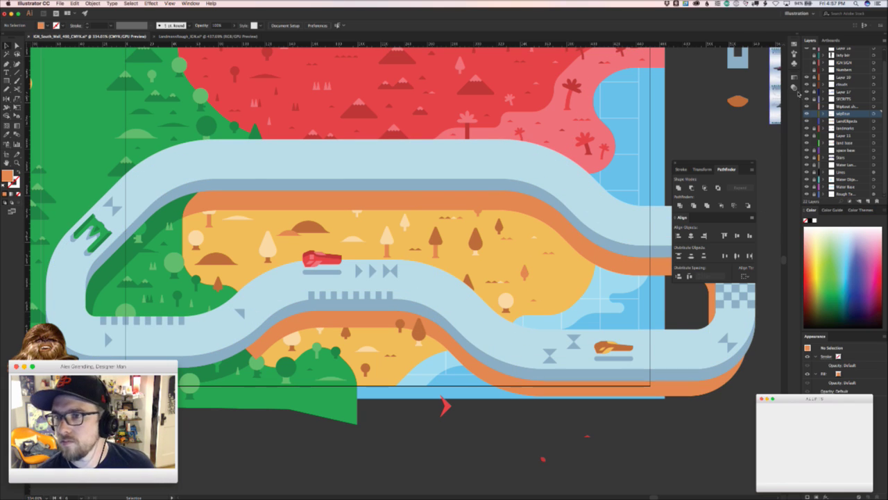
left_click(860, 182)
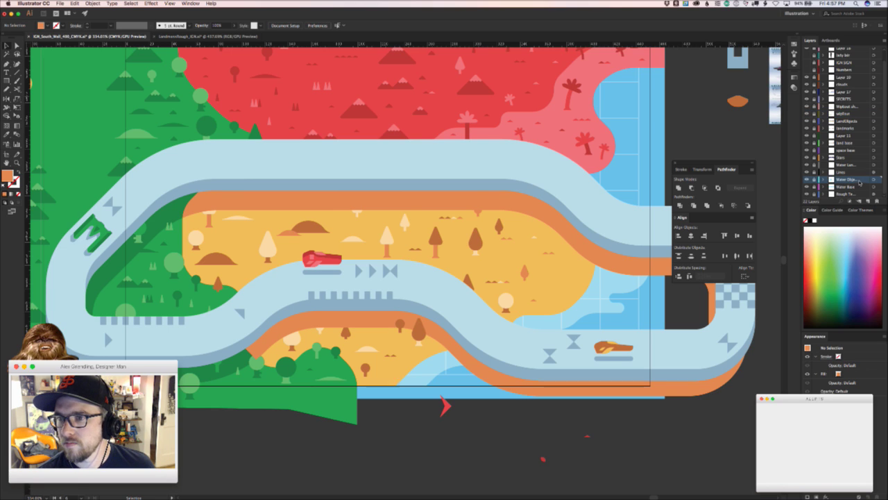
left_click(841, 142)
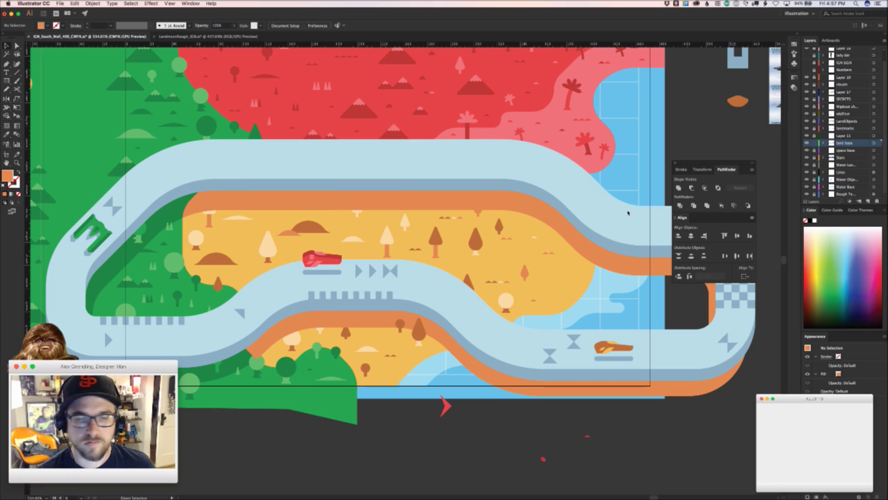
key("v")
left_click(505, 257)
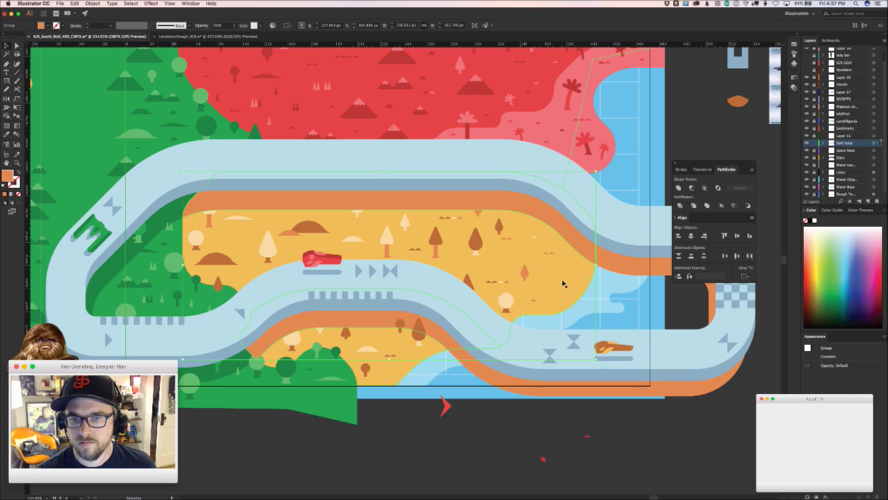
- Subtract a copy of the sandy land from the original track shadow, keeping only its part over the water
key("a")
left_click(563, 283)
left_click(462, 422)
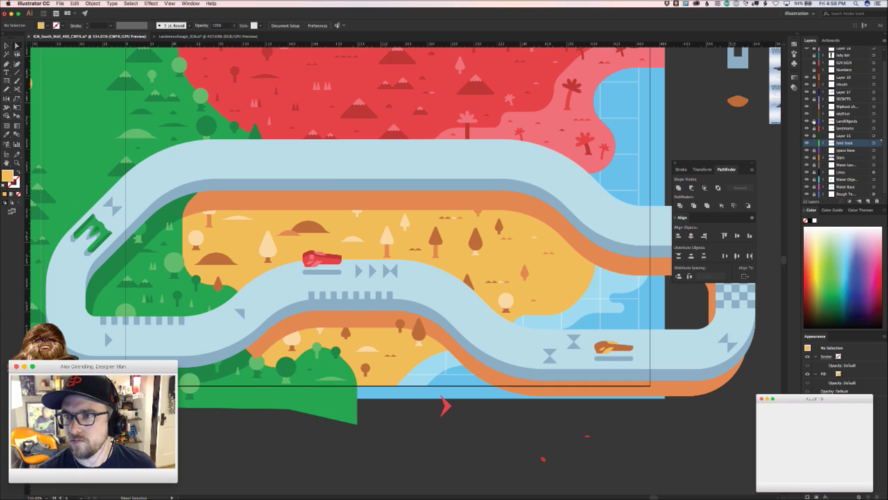
left_click(633, 259)
key("super+b")
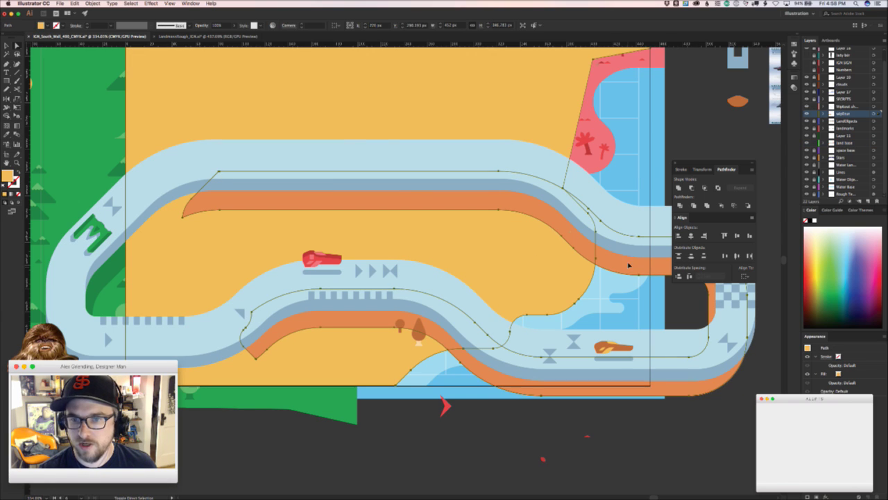
key("super+a")
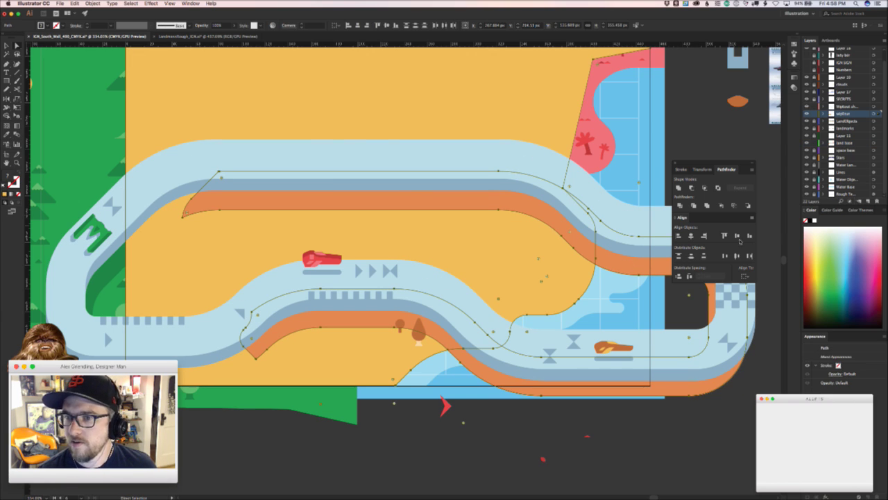
key("super+z")
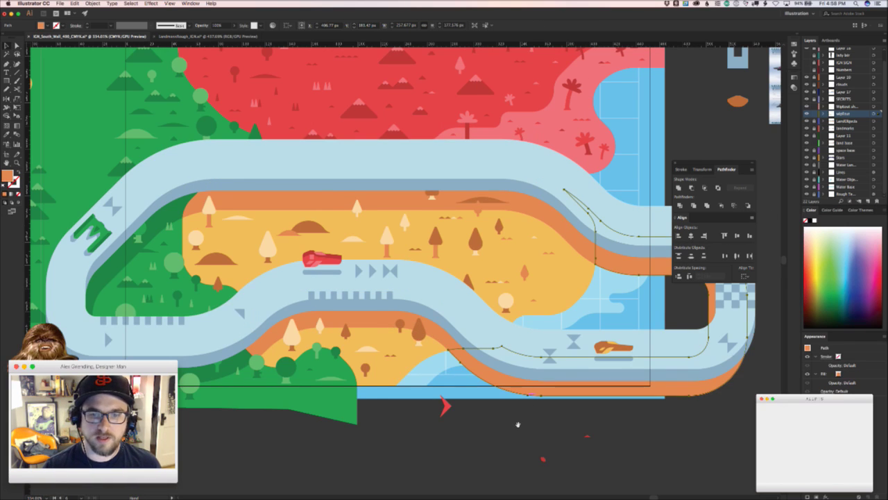
- Recolour the track shadow over the water with the darker blue sampled from a small wave elsewhere on the map
left_click_drag(501, 425, 392, 409)
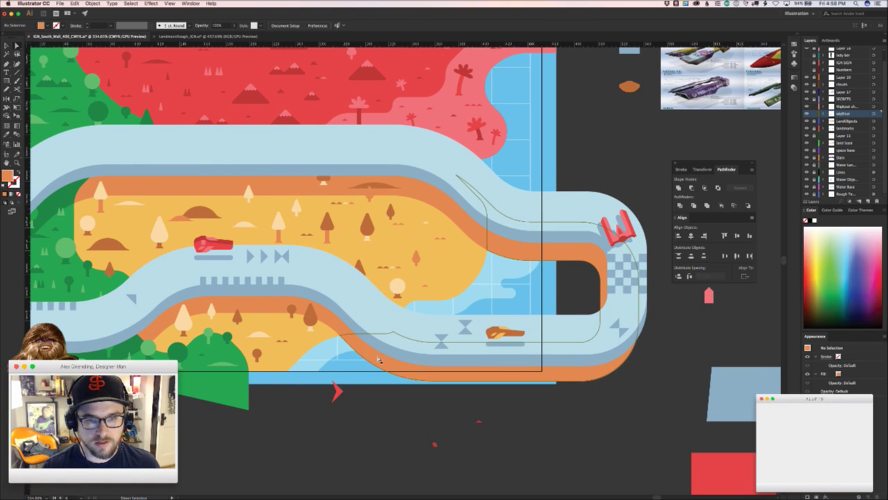
left_click_drag(380, 359, 432, 379)
key("super+z")
left_click_drag(238, 309, 614, 333)
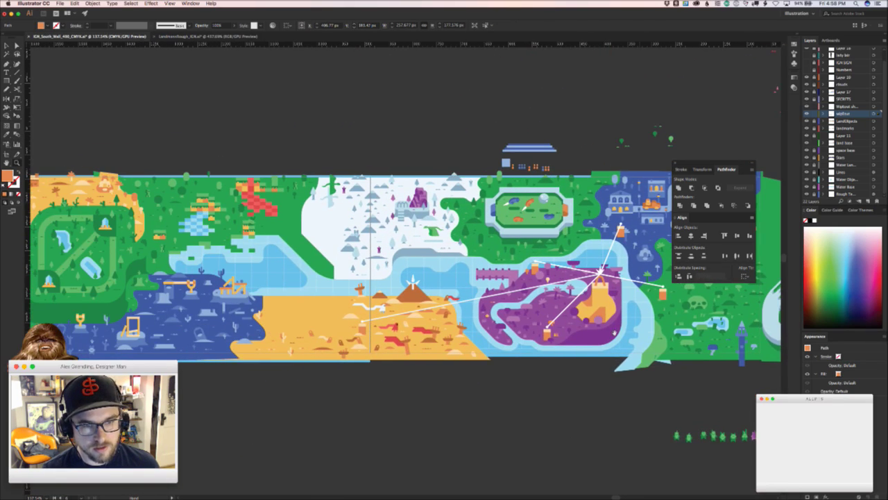
left_click_drag(303, 356, 582, 361)
left_click_drag(370, 302, 640, 267)
left_click_drag(121, 339, 269, 322)
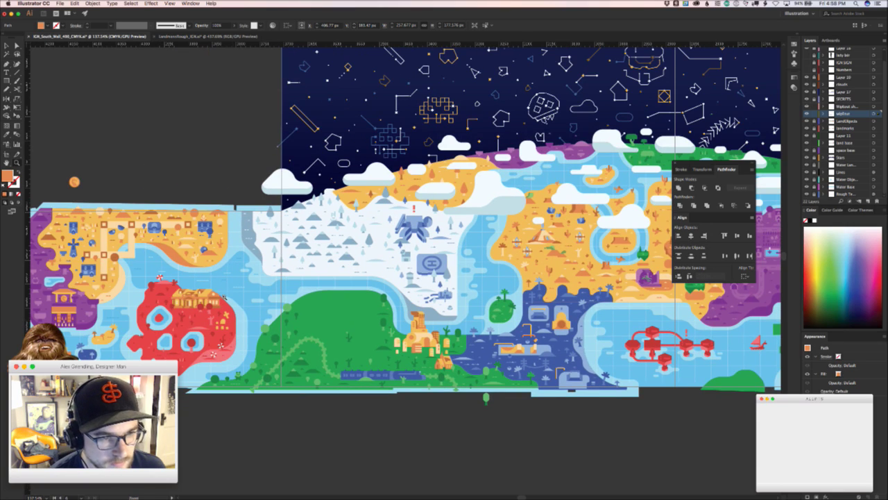
left_click_drag(257, 266, 294, 269)
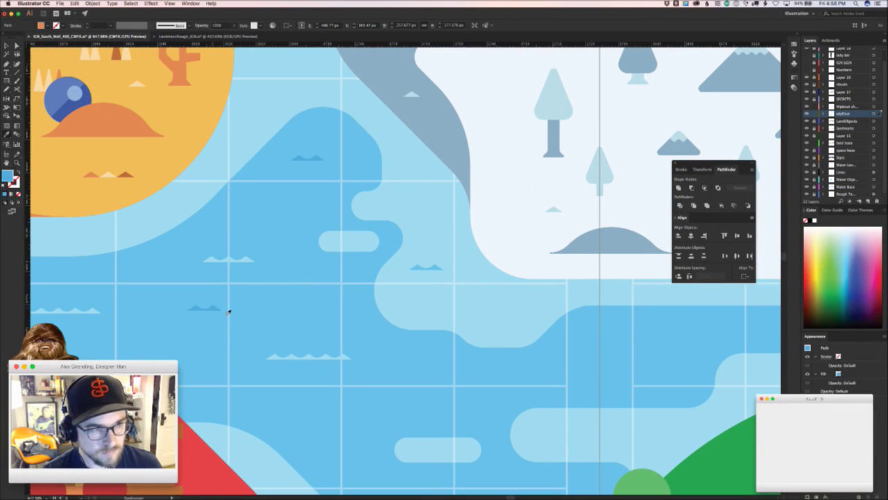
- Move the blue track shadow in place onto the Water Base layer
left_click_drag(637, 297, 278, 344)
left_click_drag(563, 377, 437, 358)
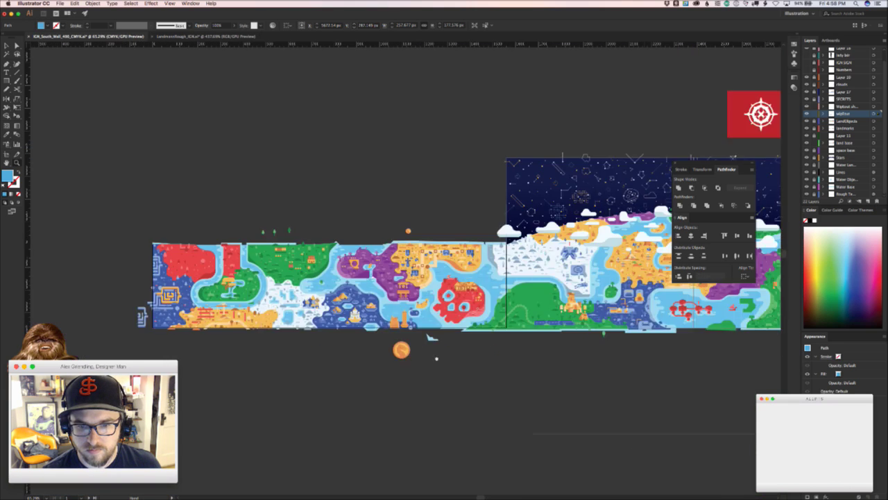
left_click_drag(722, 374, 328, 340)
mouse_move(742, 364)
left_mouse_down()
mouse_move(453, 332)
mouse_move(236, 347)
left_mouse_up()
left_click_drag(552, 337, 426, 355)
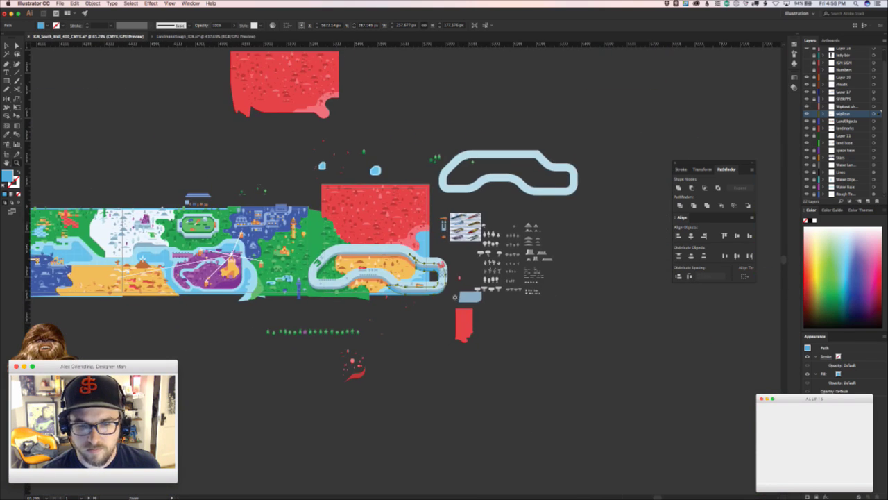
left_click_drag(454, 297, 607, 253)
left_click(441, 325)
left_click_drag(279, 319, 461, 377)
left_click_drag(372, 320, 396, 317)
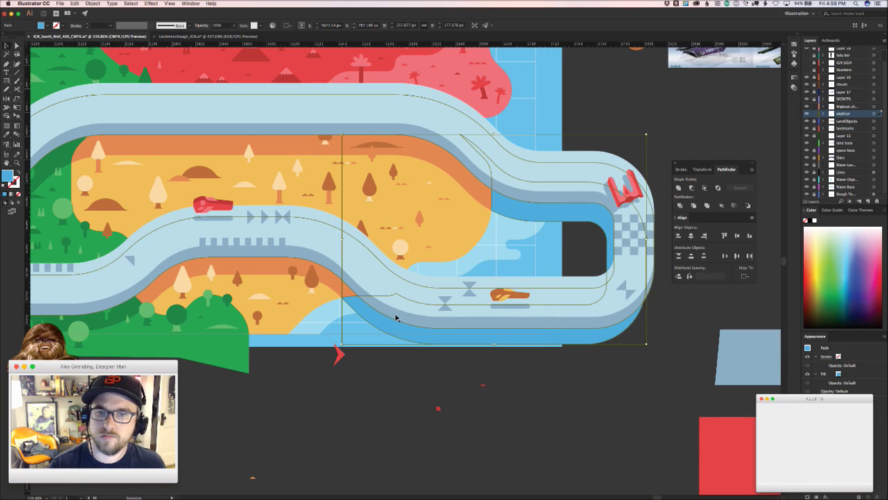
key("Delete")
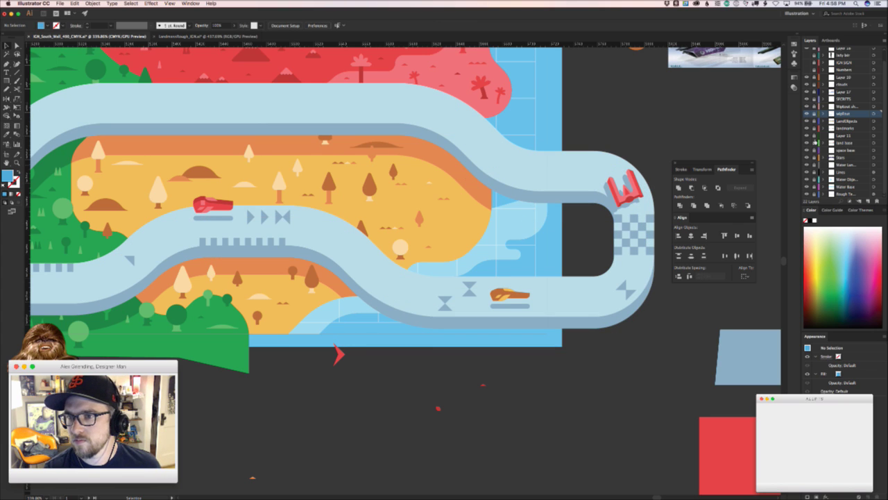
left_click(862, 188)
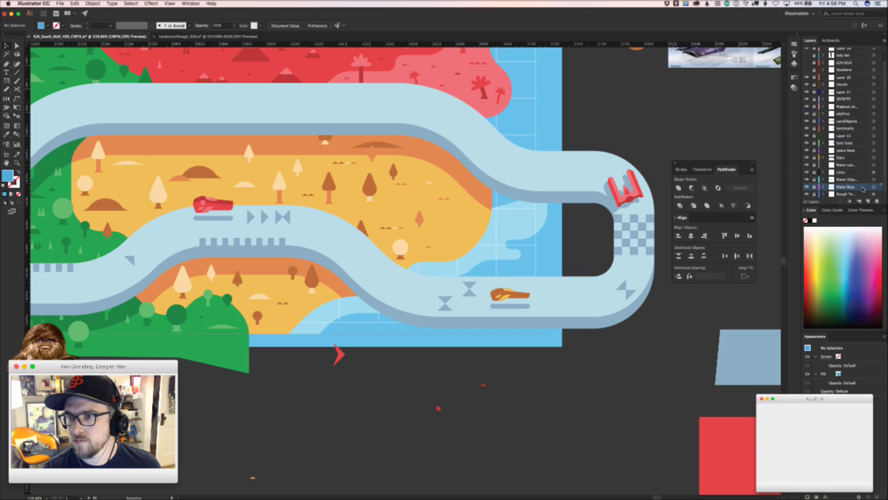
left_click(807, 188)
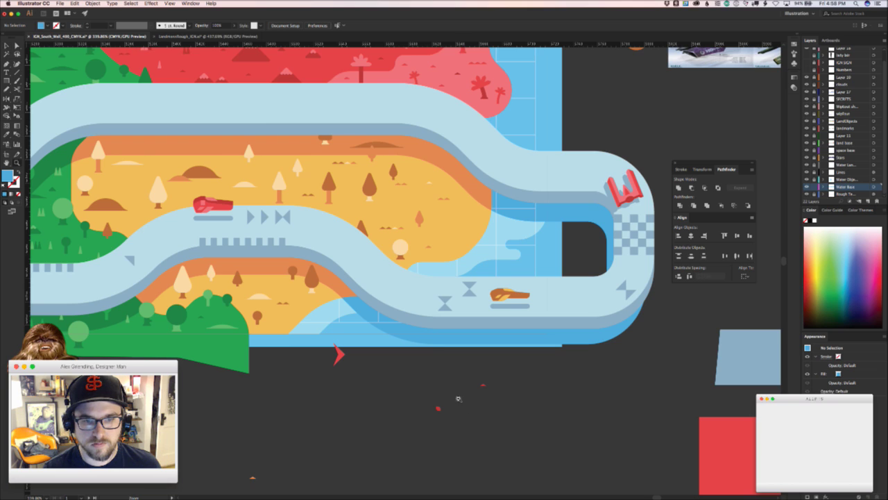
- Draw an angular shallow-water shape with the Pen tool along the pink coast above the track, filled pale blue
left_click_drag(458, 398, 437, 391)
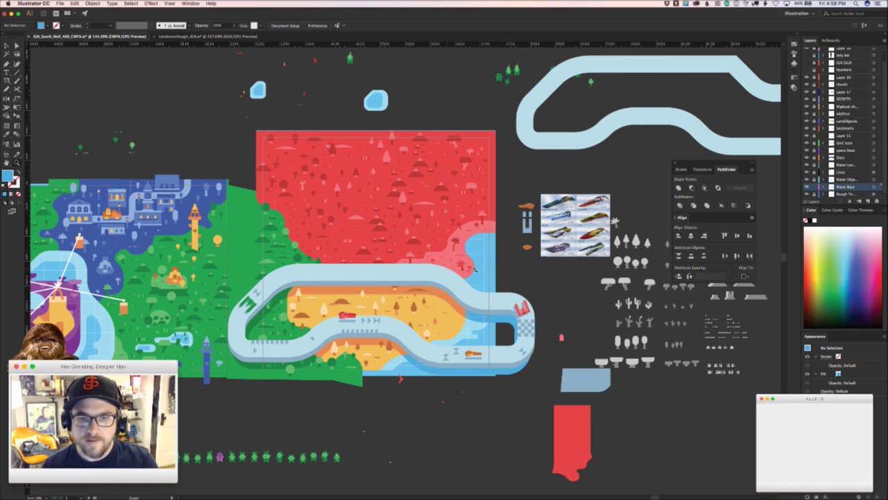
left_click_drag(430, 351, 486, 351)
left_click_drag(368, 232, 274, 290)
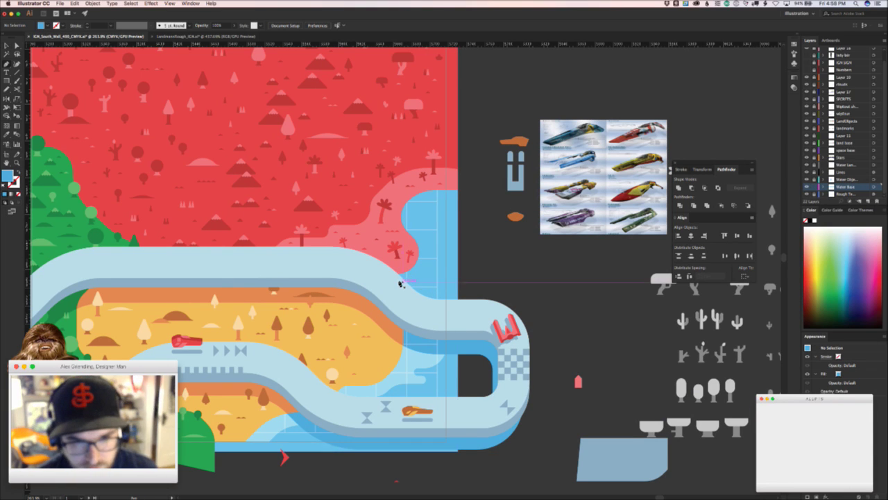
left_click(415, 283)
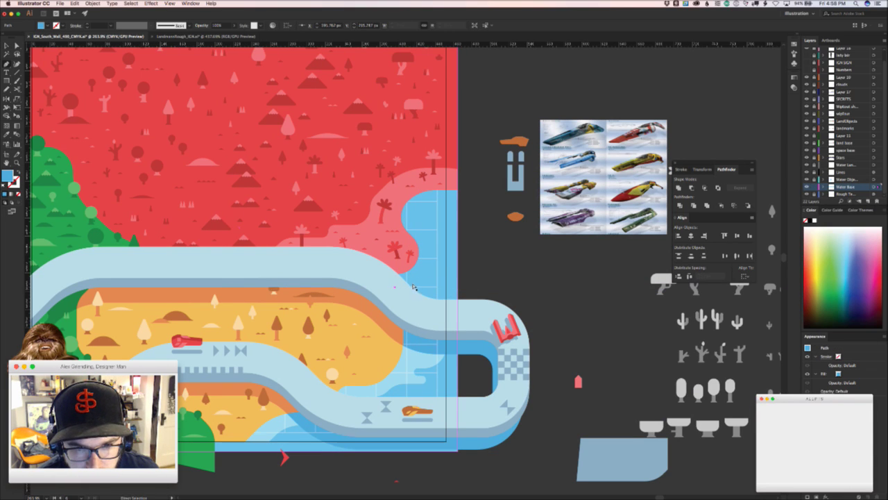
key("super+z")
left_click(402, 291)
left_click(417, 277)
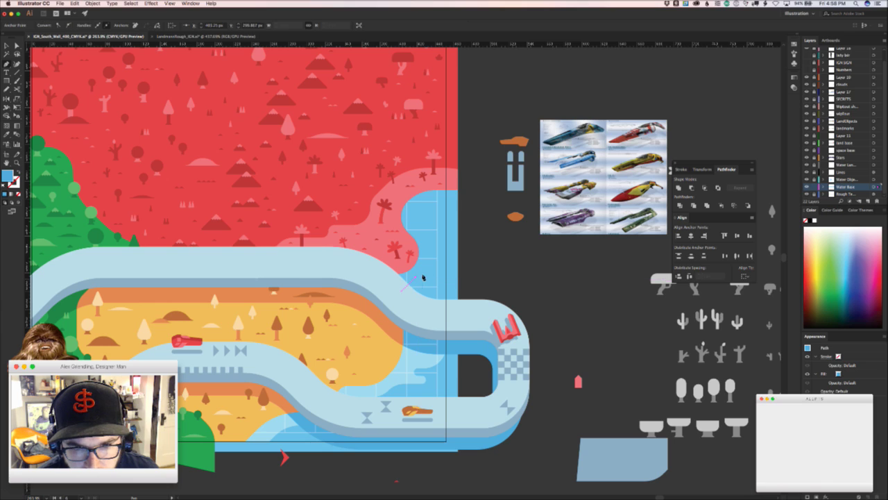
left_click(430, 276)
left_click_drag(430, 264, 452, 205)
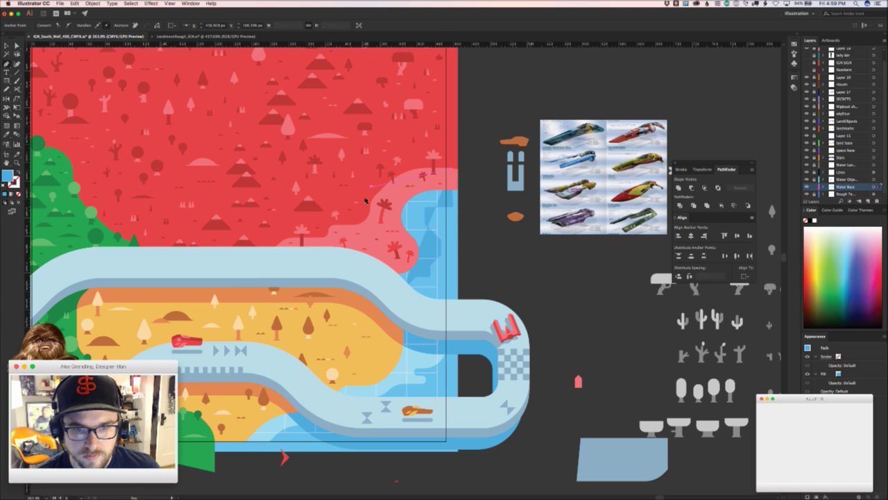
left_click(401, 287)
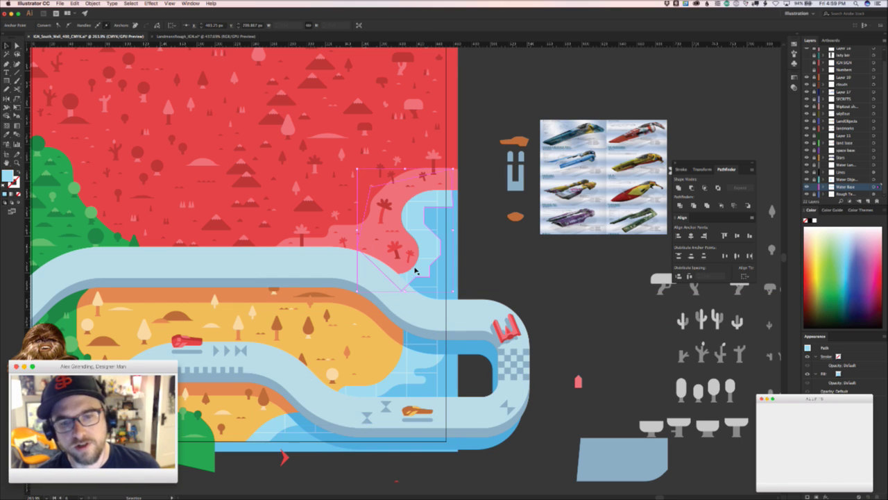
scroll(416, 264, "up", 4)
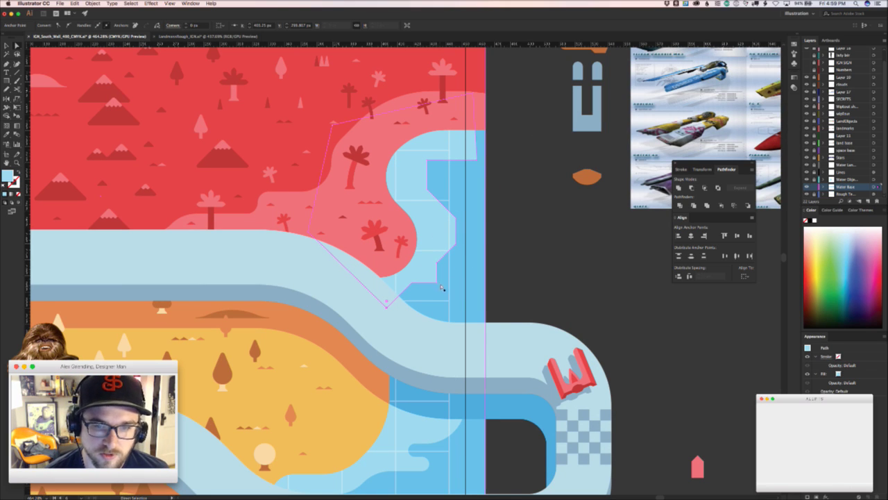
left_click_drag(443, 290, 419, 264)
key("super+z")
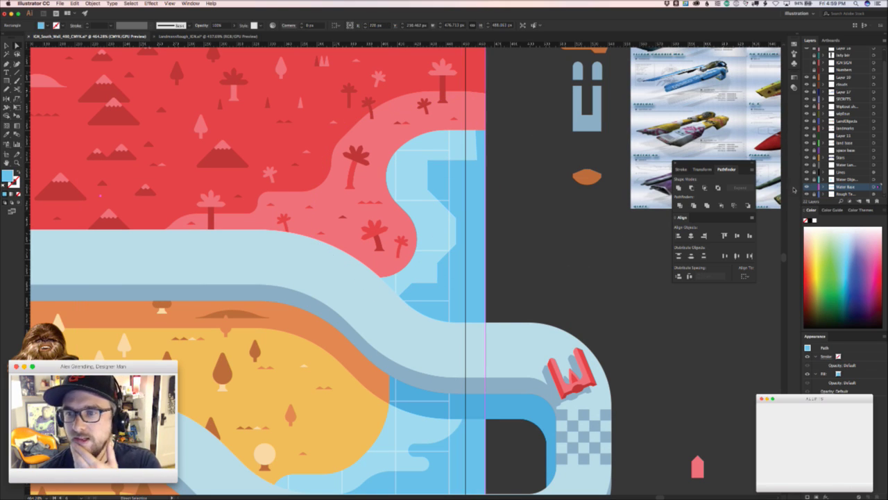
left_click(472, 265)
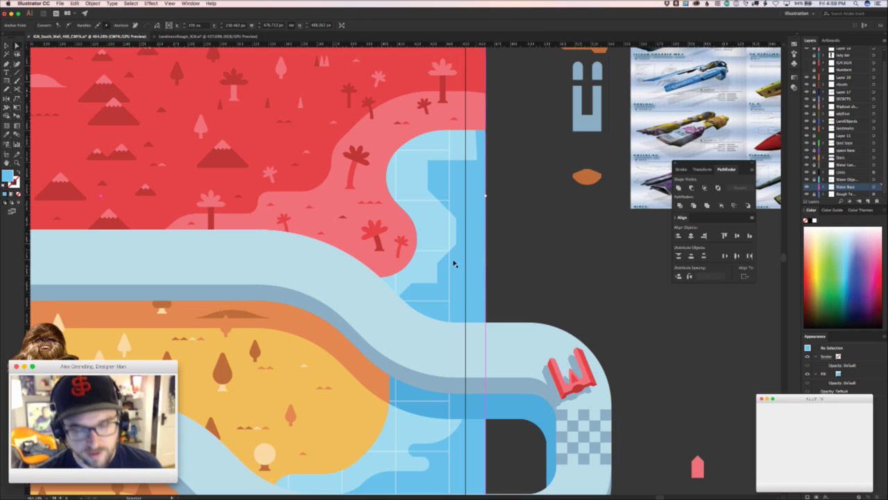
key("super+shift+a")
left_click(411, 275)
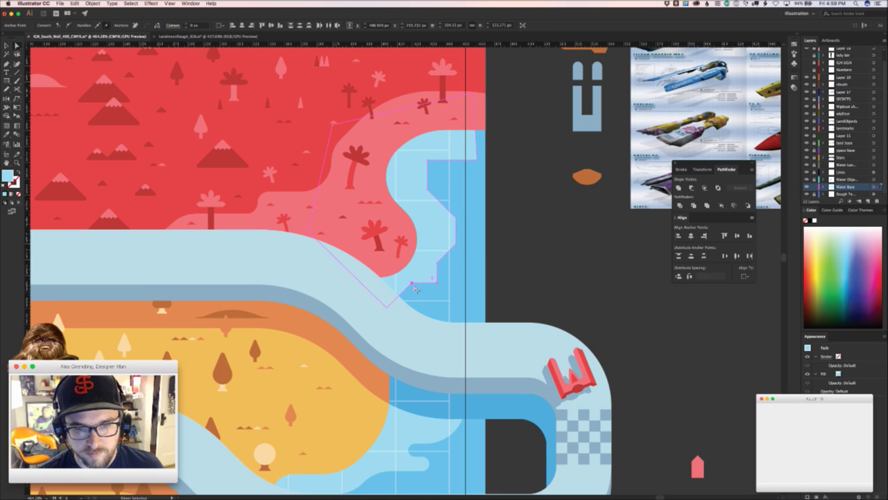
key("super+z")
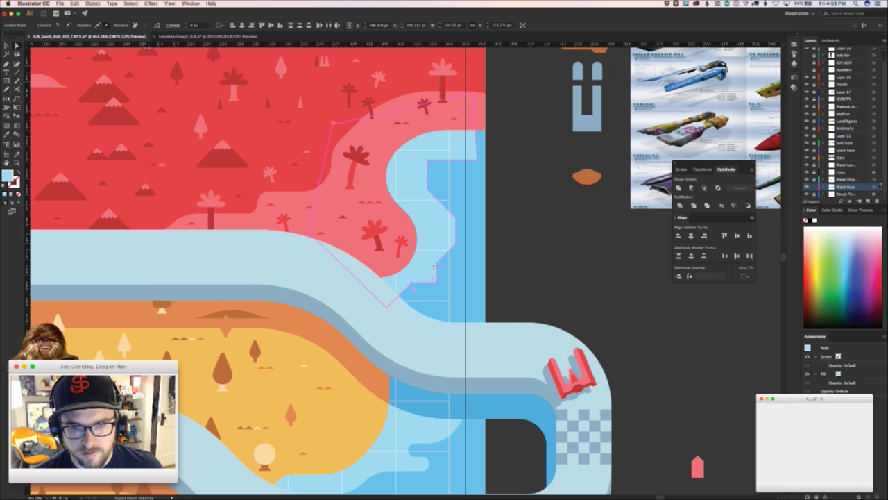
left_click(471, 272)
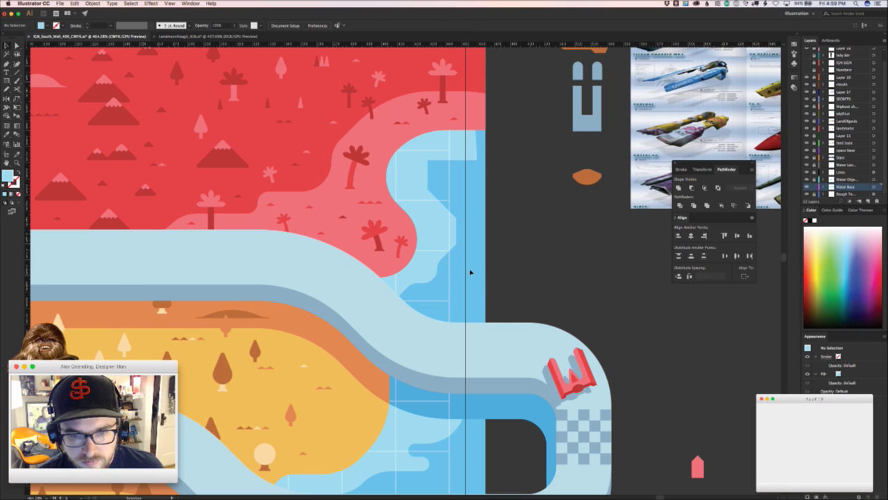
- Simplify the stepped notch at the lower right of the pale blue shallow-water shape into a single square corner
key("a")
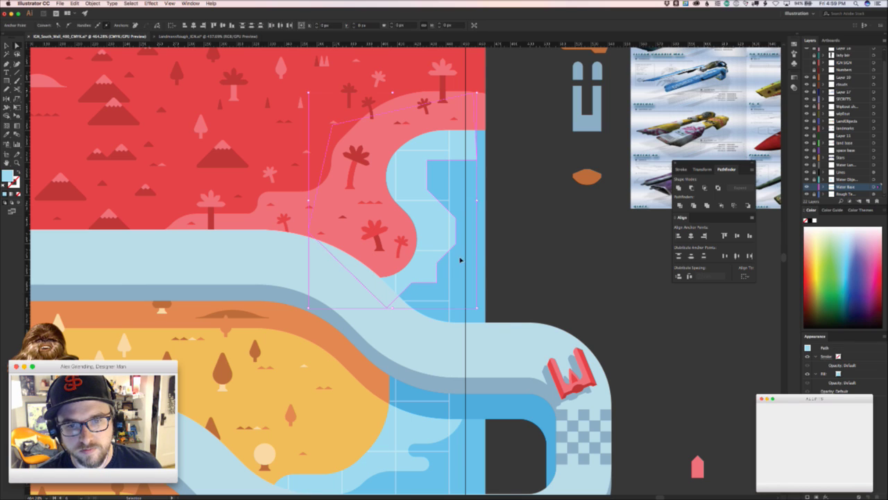
left_click_drag(439, 271, 458, 267)
left_click(465, 275)
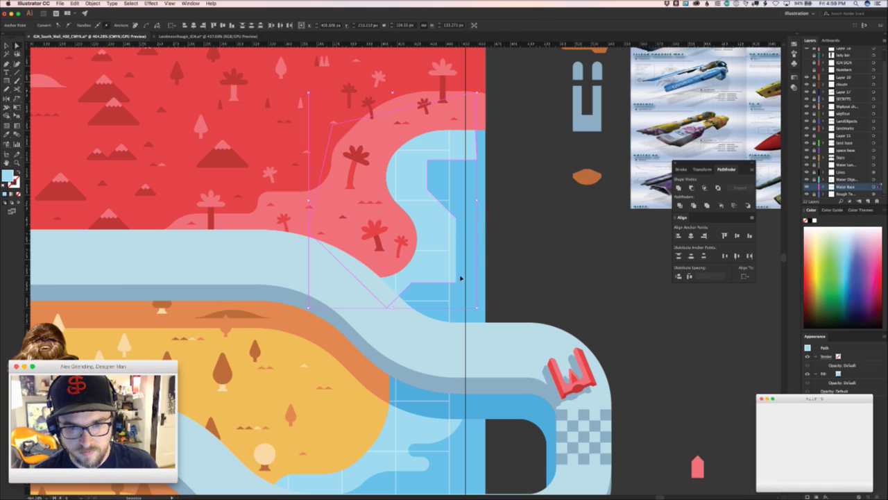
left_click(456, 282)
- Round the outer corners of the shallow-water shape along the pink coast into smooth curves
left_click(411, 283)
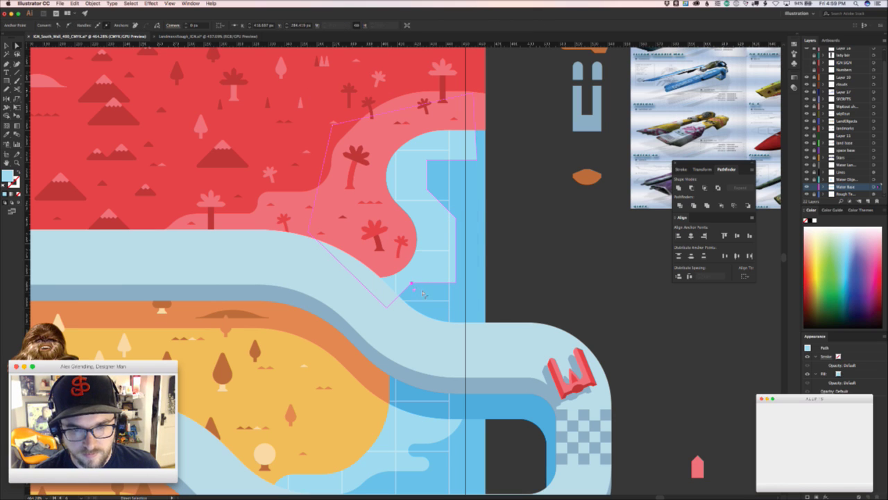
left_click_drag(415, 289, 456, 332)
left_click(456, 281)
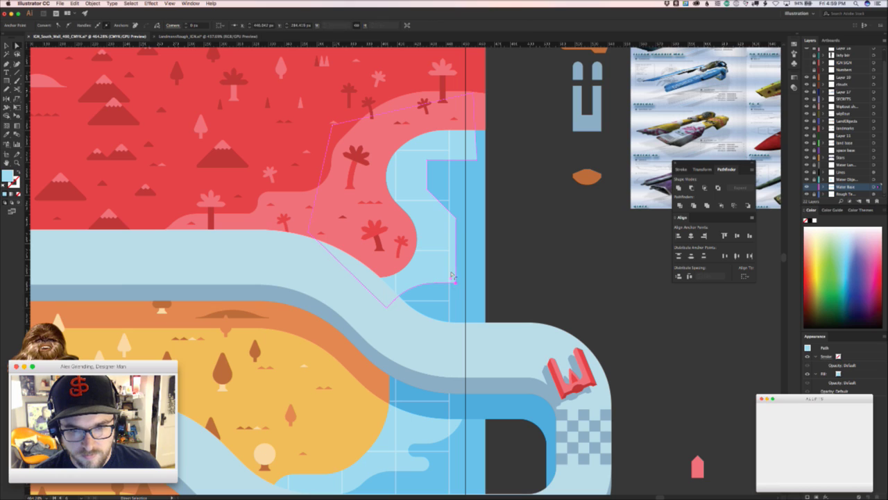
left_click_drag(450, 277, 440, 258)
left_click(455, 217)
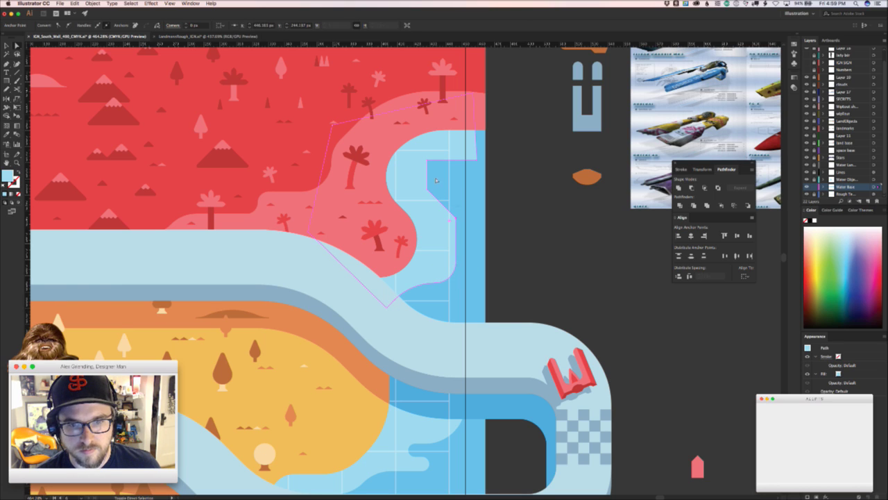
left_click(427, 188, "shift")
left_click_drag(435, 185, 471, 197)
left_click(476, 160)
left_click(521, 228)
- Show the IGN SIGN layer over the red land and the race track
key("z")
left_click_drag(516, 227, 426, 219)
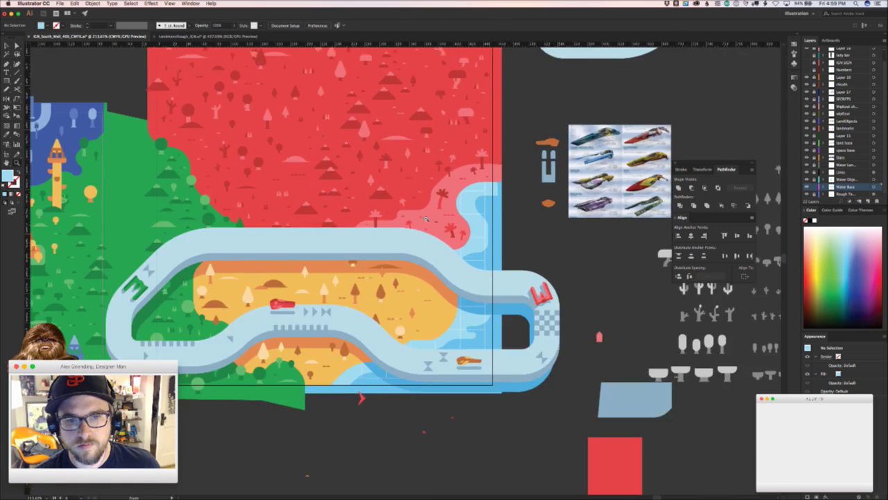
scroll(425, 219, "down", 3)
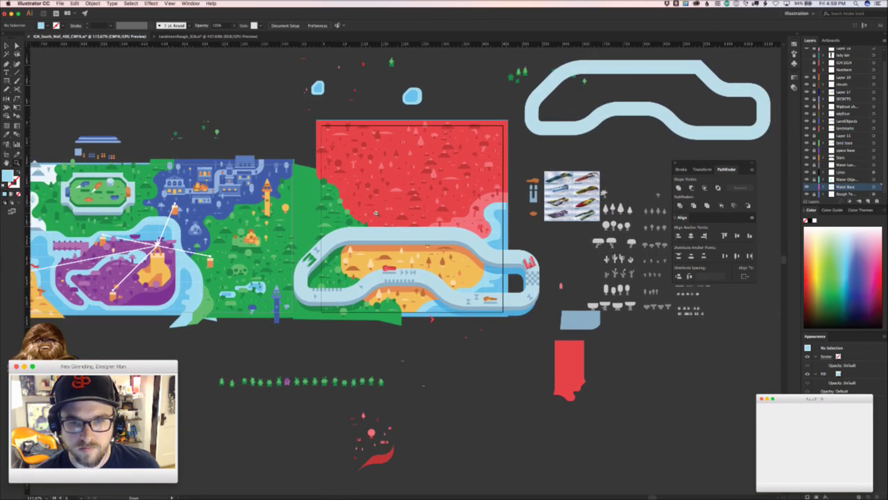
scroll(513, 222, "up", 2)
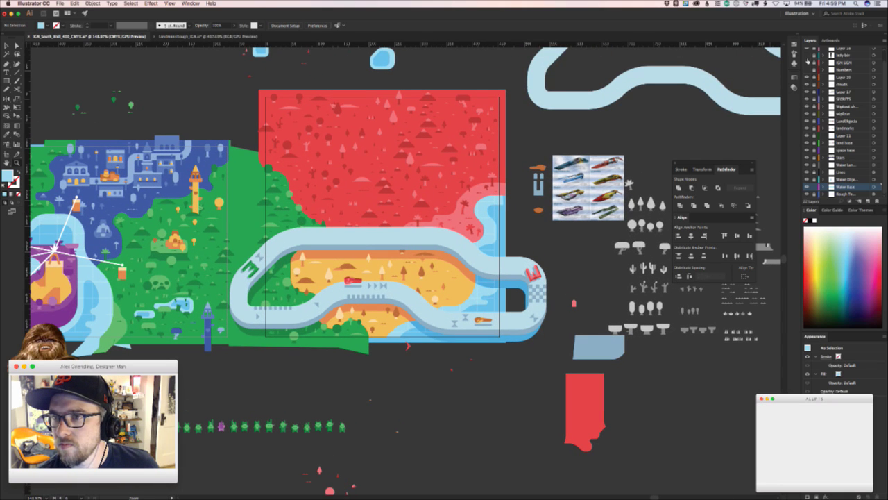
left_click(807, 62)
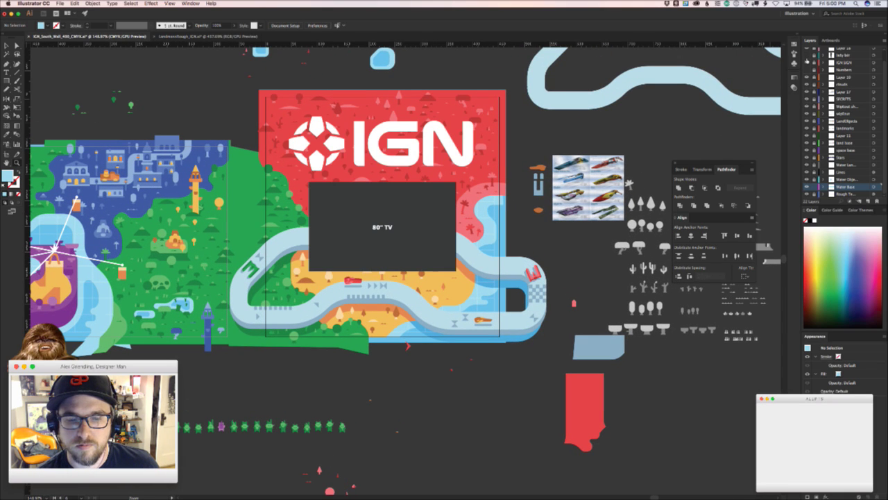
key("v")
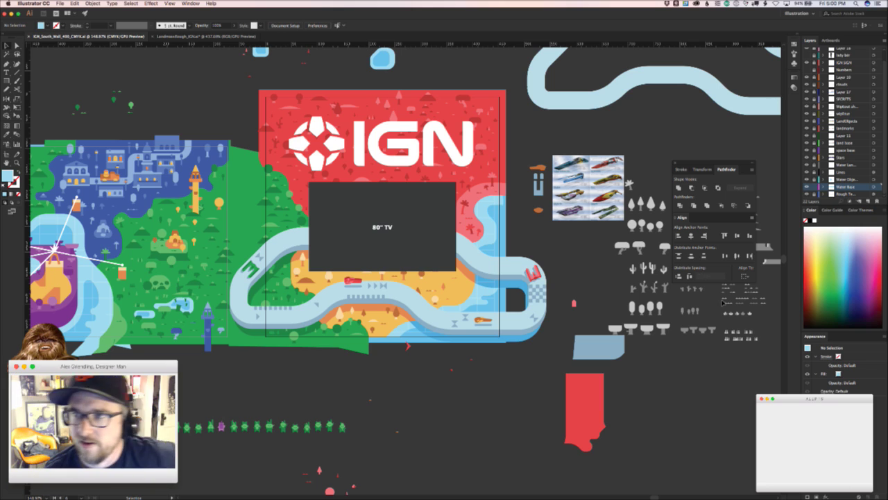
left_click(837, 4)
left_click(837, 3)
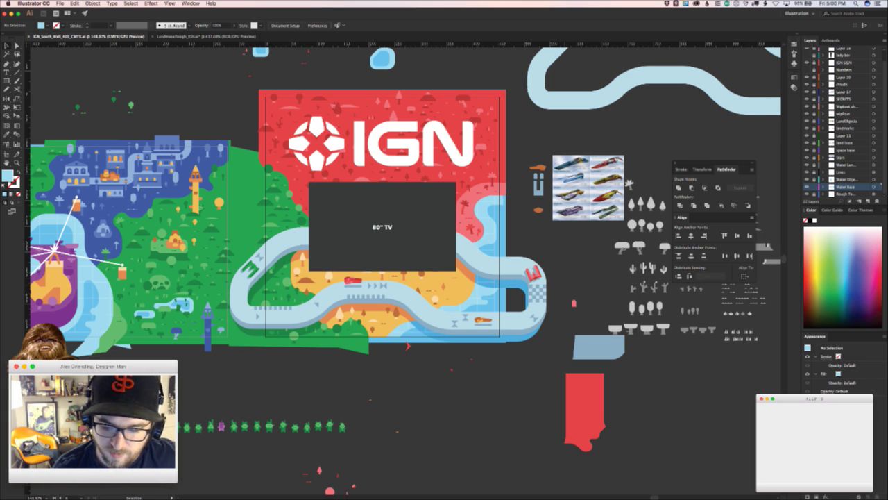
key("super+Tab")
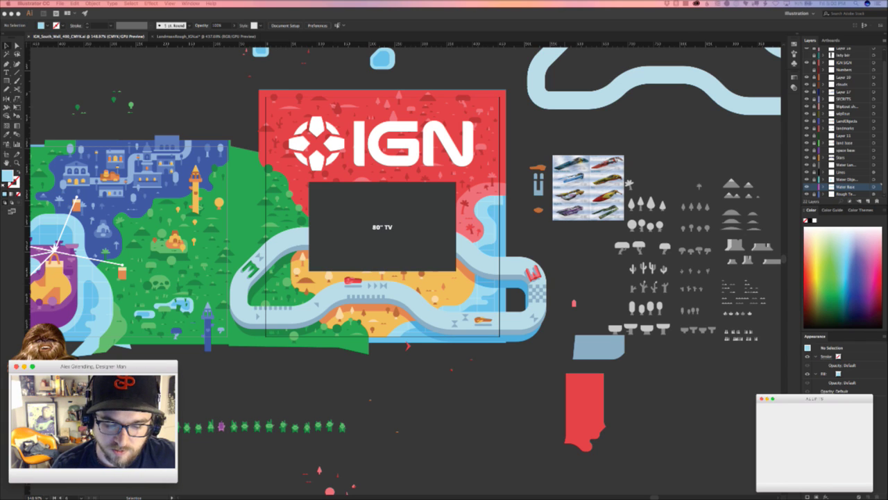
left_click(390, 404)
left_click_drag(143, 90, 541, 133)
left_click_drag(143, 136, 380, 129)
- Draw a rectangle about 282 by 218 px from the lower-left corner of the artboard with the compass, covering the track end and desert
scroll(218, 341, "left", 10)
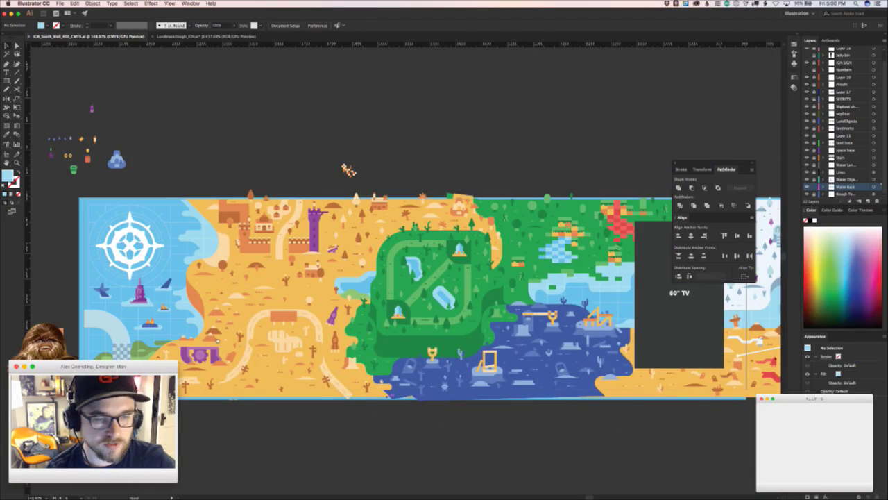
scroll(194, 313, "right", 5)
scroll(166, 315, "up", 3)
left_click_drag(167, 314, 173, 312)
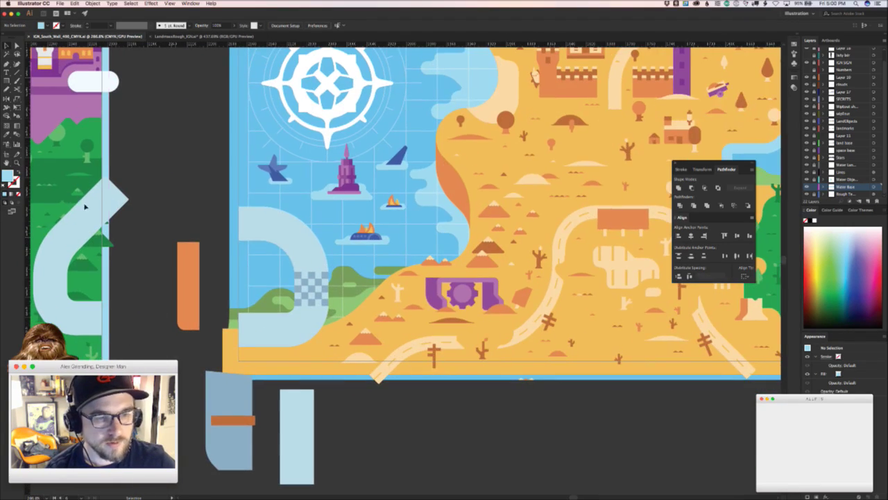
left_click(6, 81)
key("space")
scroll(382, 360, "right", 5)
scroll(381, 360, "down", 2)
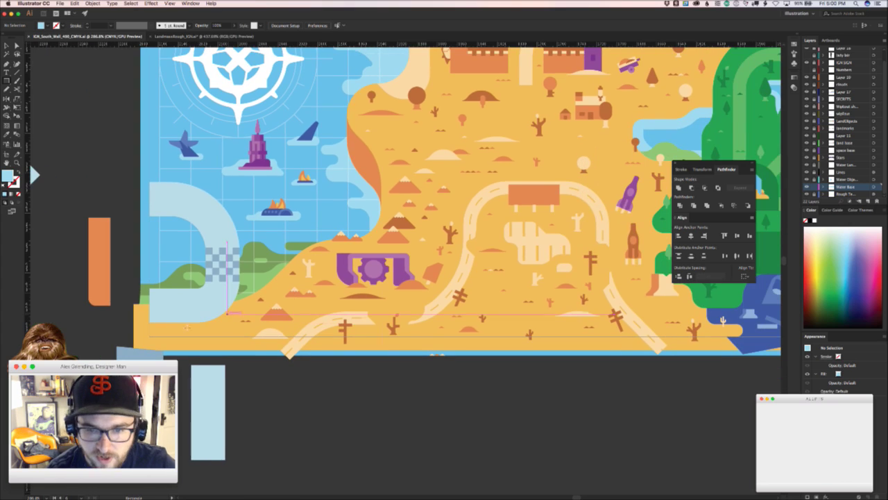
key("m")
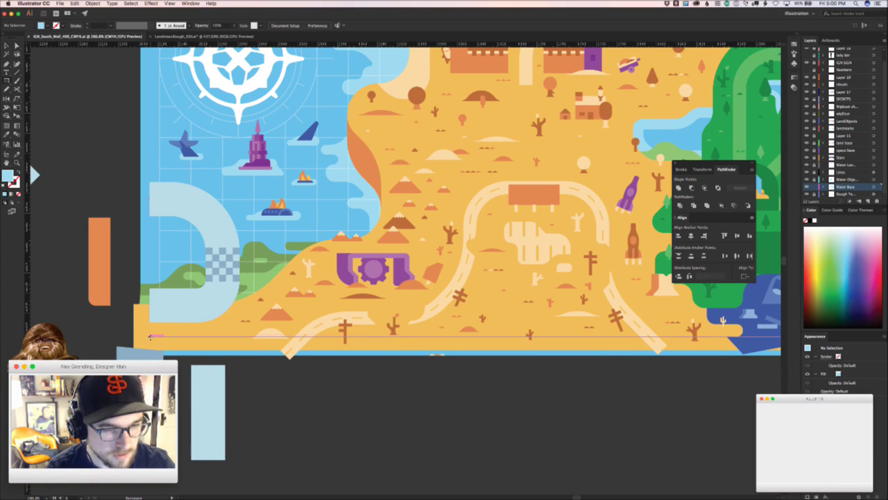
mouse_move(150, 337)
left_mouse_down()
mouse_move(437, 162)
mouse_move(430, 121)
left_mouse_up()
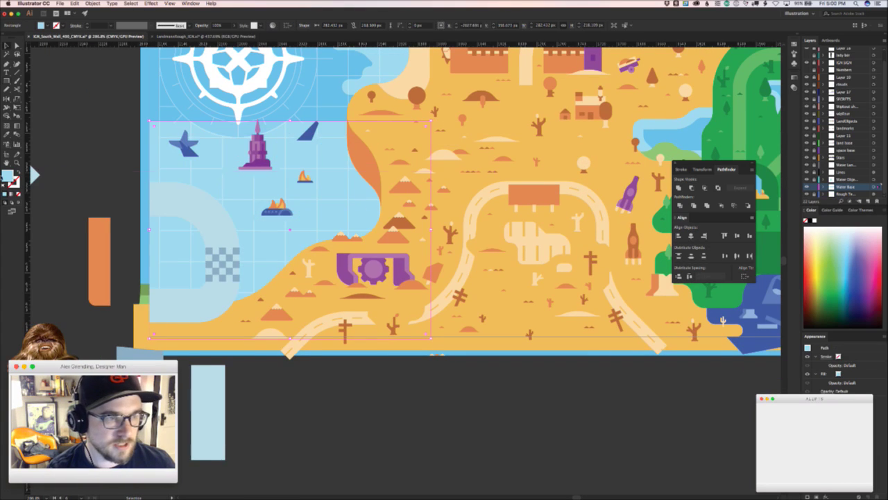
- Fill the new rectangle with bright red and lower its opacity so it is translucent
double_click(6, 178)
left_click(339, 101)
left_click_drag(307, 112, 320, 99)
left_click(393, 104)
left_click(405, 102)
left_click(235, 25)
left_click_drag(247, 34, 218, 38)
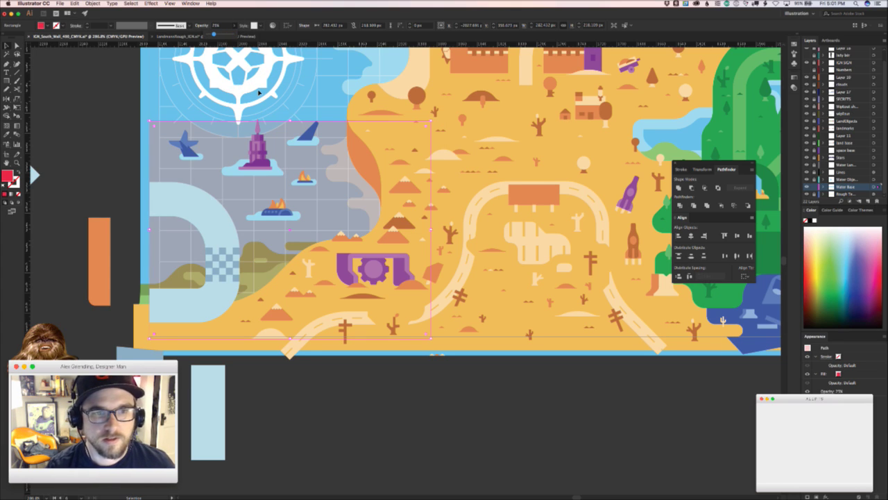
- Cut the red rectangle and create a new layer named proofing above all other layers
key("Delete")
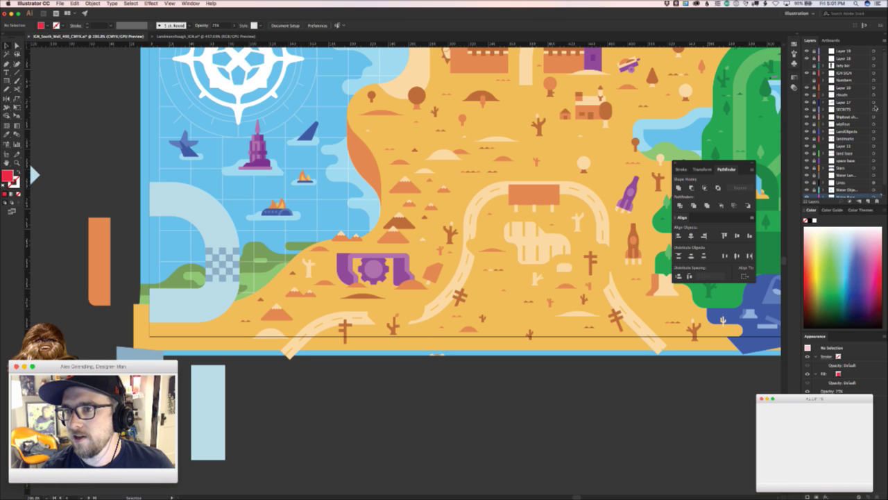
left_click(860, 51)
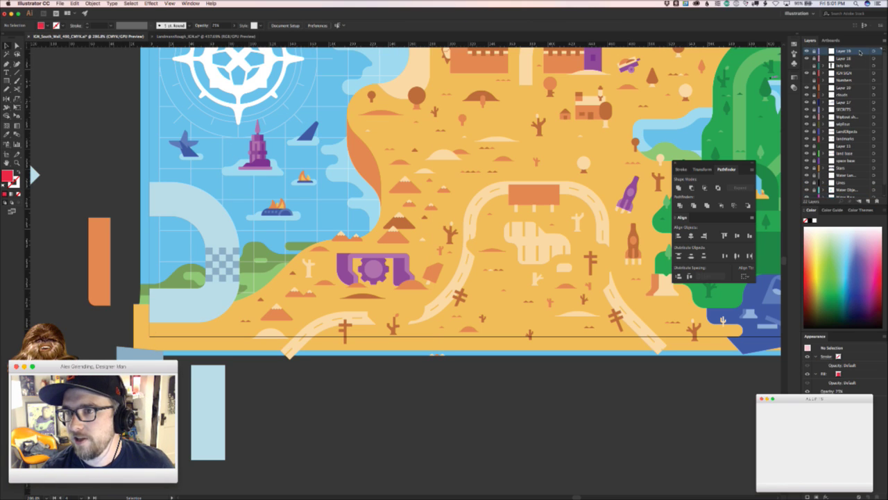
left_click(868, 200)
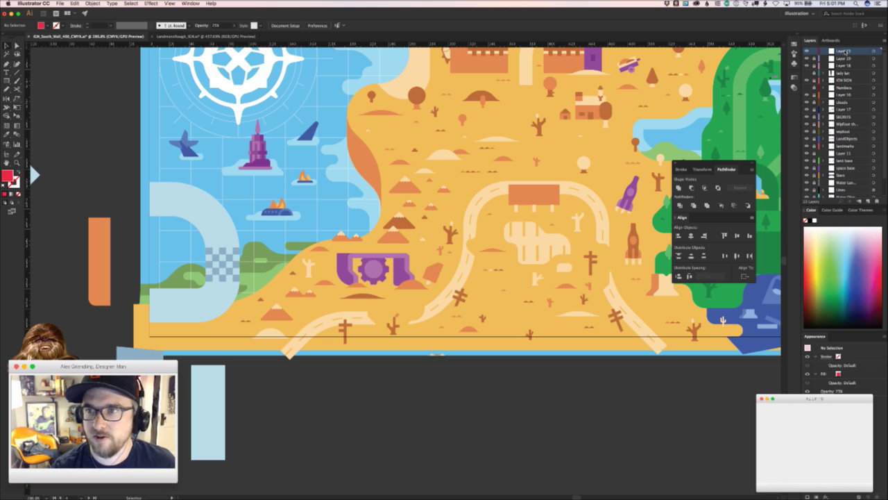
double_click(843, 51)
type("c")
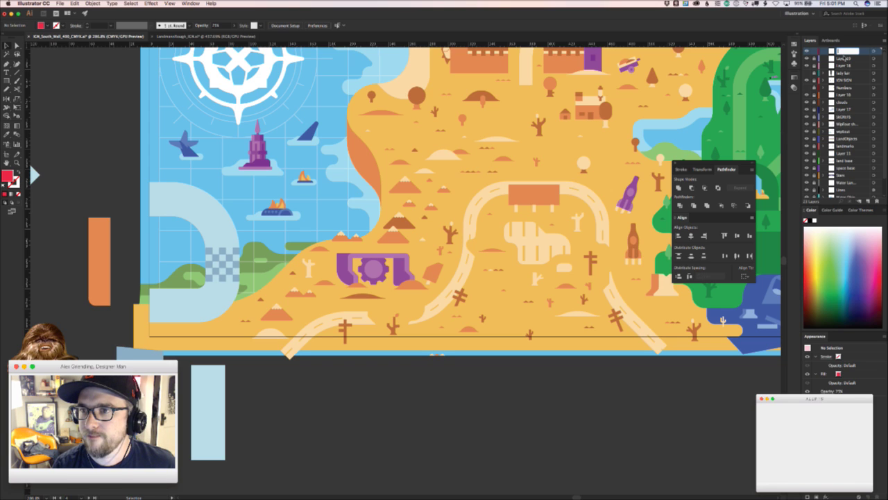
type("roofing")
key("Return")
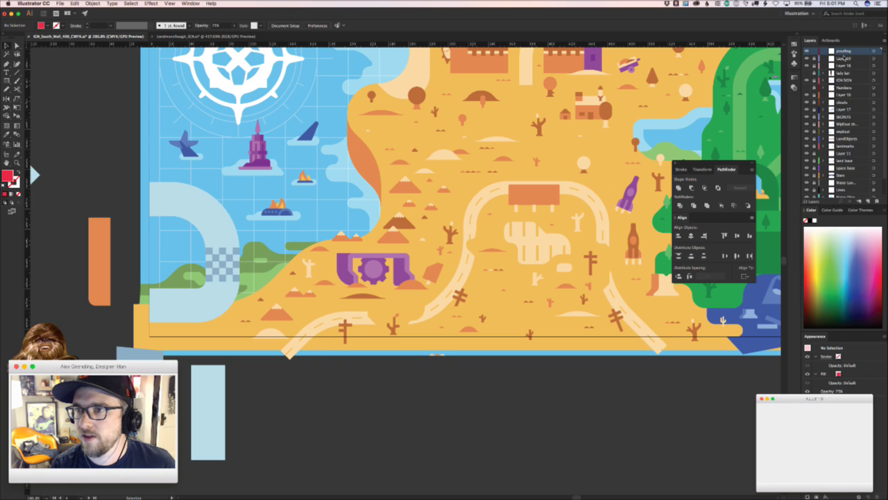
- Paste the red rectangle in place onto the proofing layer and increase its opacity
key("super+f")
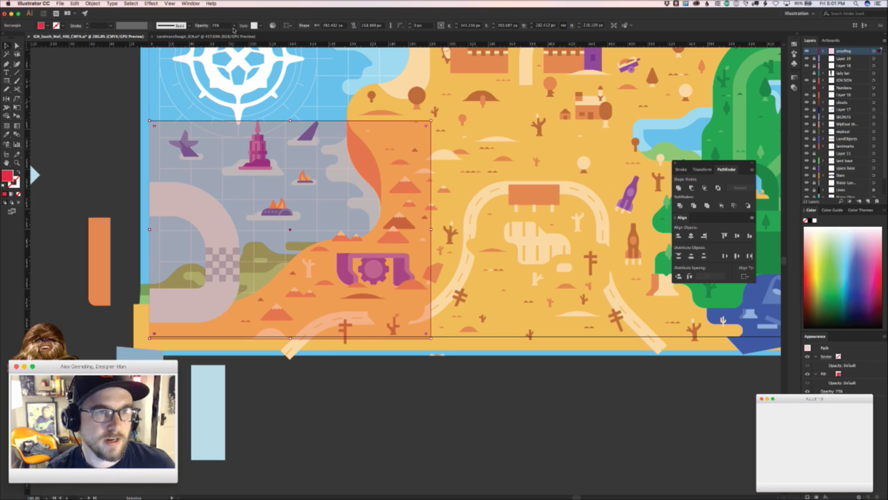
left_click(235, 26)
left_click(222, 34)
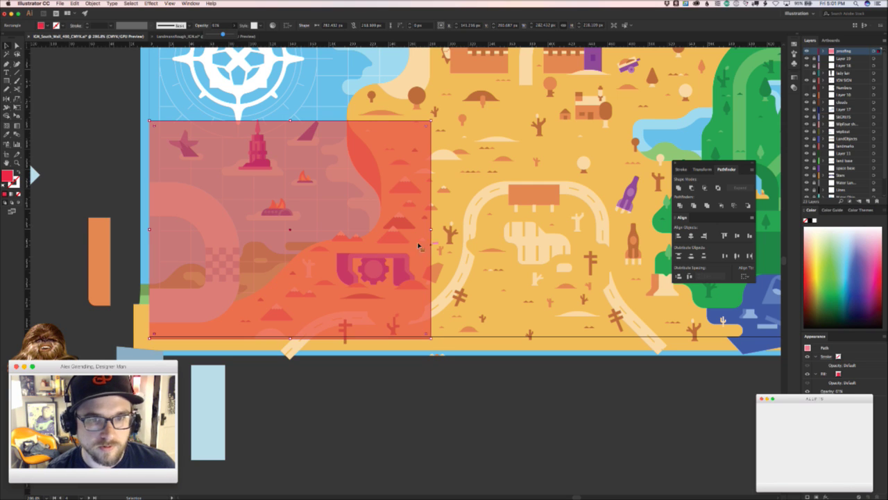
- Try a narrower copy of the red rectangle directly beside the original, and delete that copy
scroll(431, 230, "right", 5)
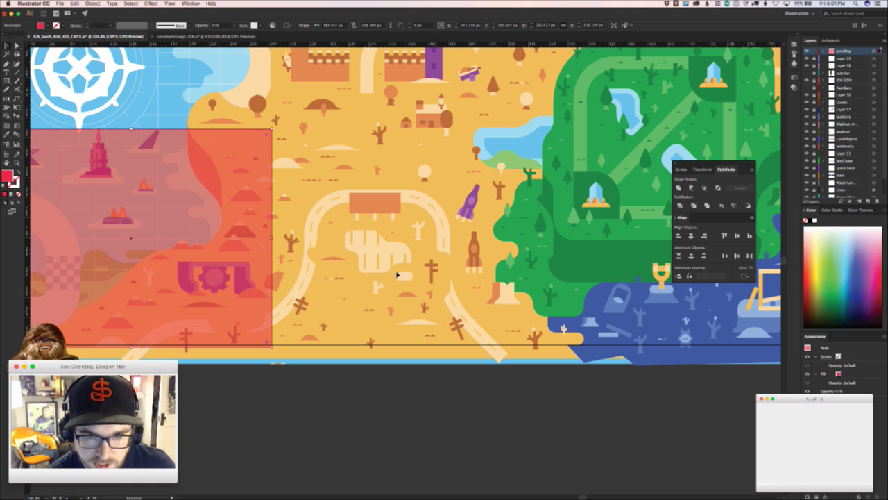
left_click_drag(201, 221, 262, 223)
left_click_drag(349, 231, 423, 239)
scroll(527, 218, "down", 5)
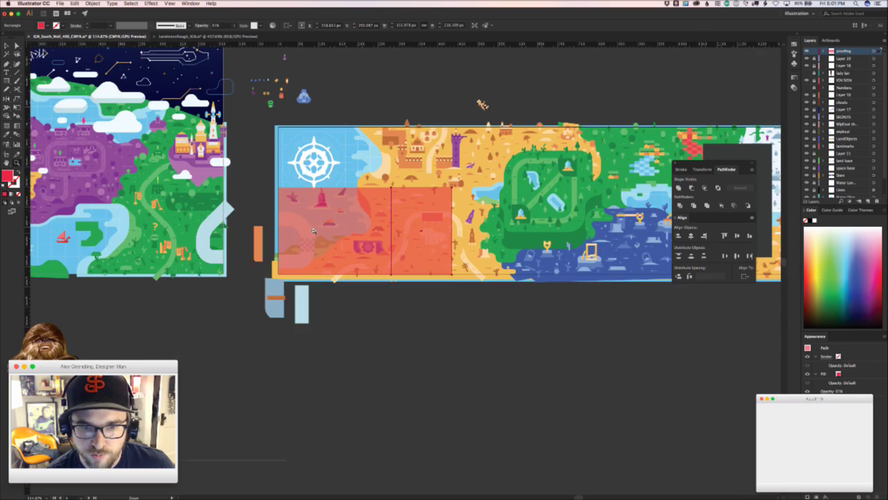
scroll(447, 273, "down", 5)
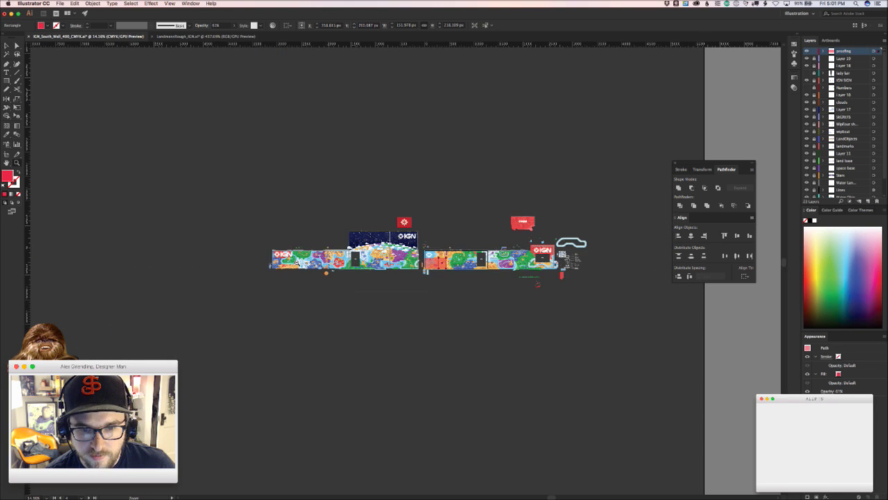
scroll(469, 220, "up", 6)
key("v")
key("Delete")
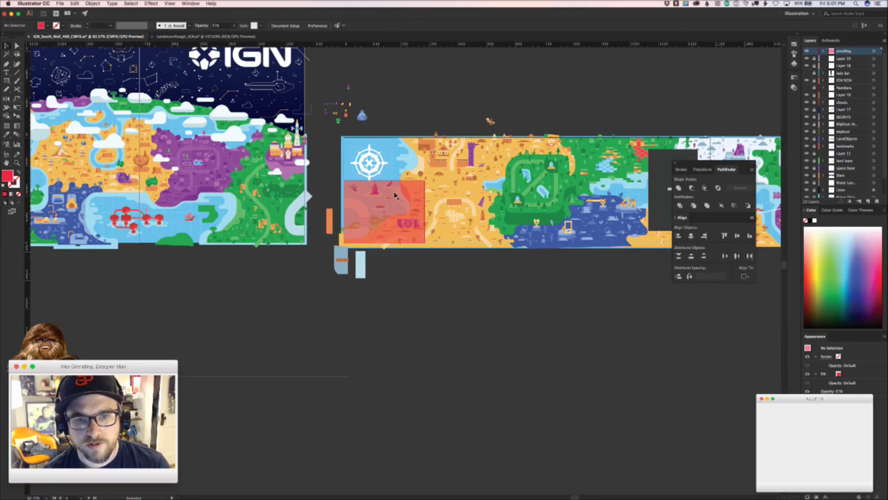
- Delete the translucent red rectangle over the lower-left part of the right-hand map from the proofing layer
left_click(397, 197)
key("Delete")
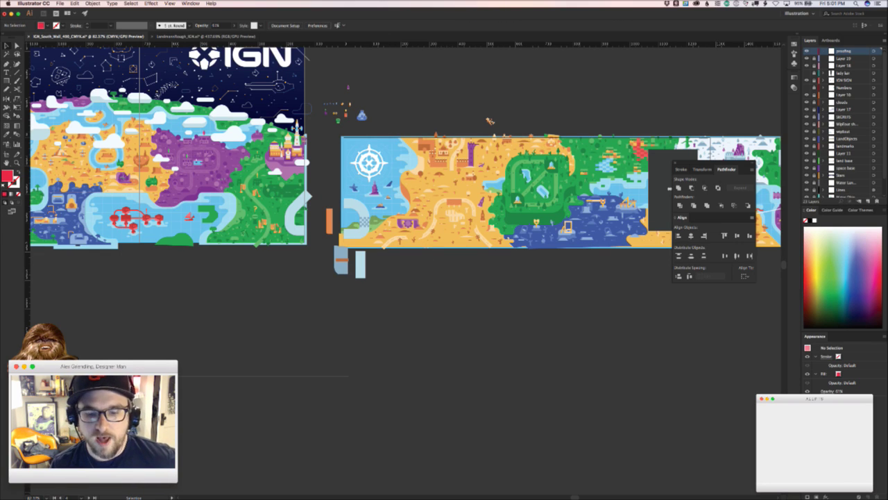
key("super+Tab")
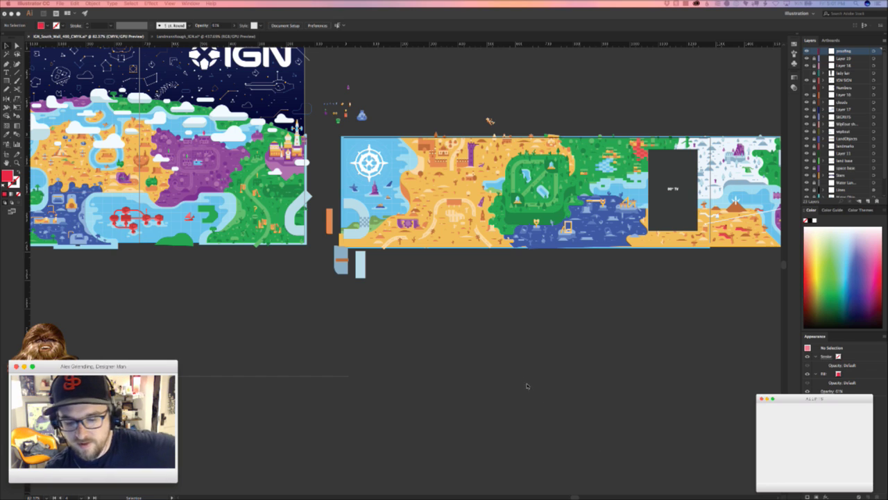
left_click(515, 364)
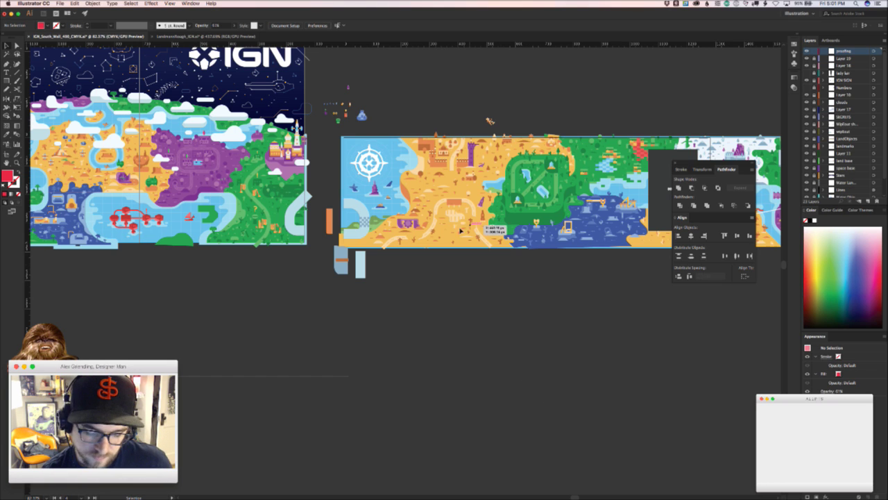
- Hide the tools and panels and fit both complete wall maps in view to review the whole artwork
key("z")
left_click_drag(444, 239, 382, 239)
scroll(382, 239, "down", 5)
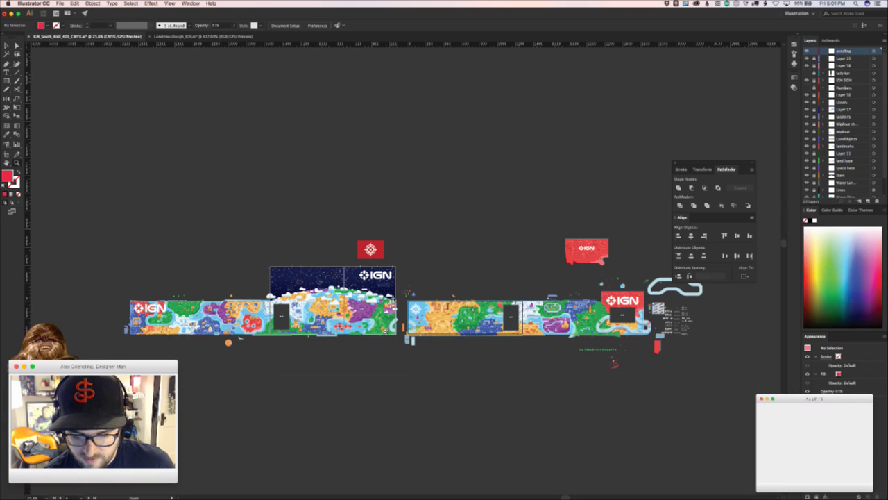
key("Tab")
scroll(387, 319, "left", 5)
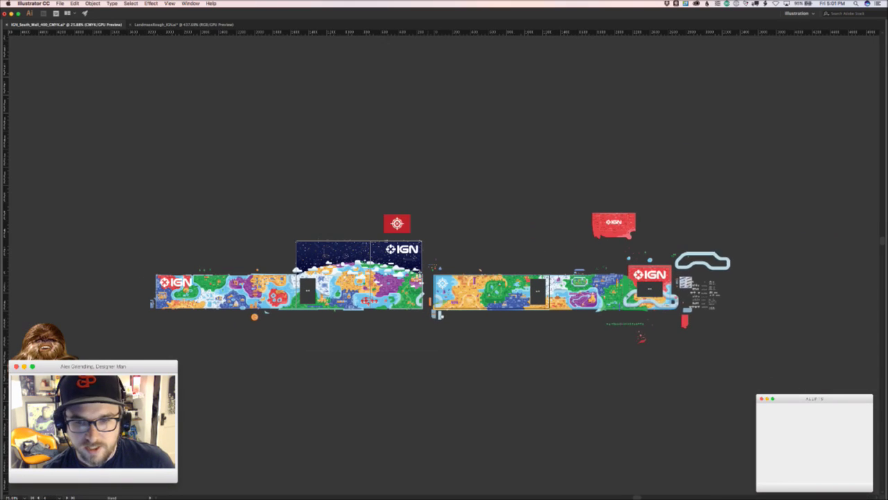
scroll(414, 304, "up", 2)
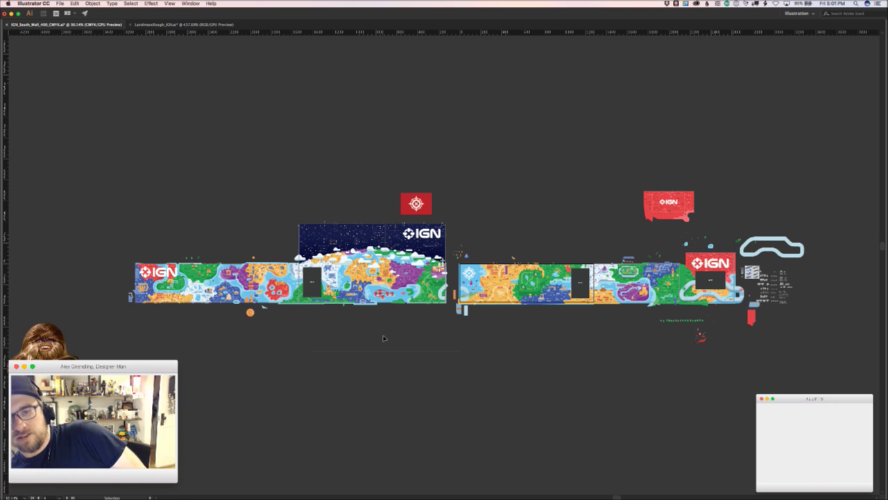
key("z")
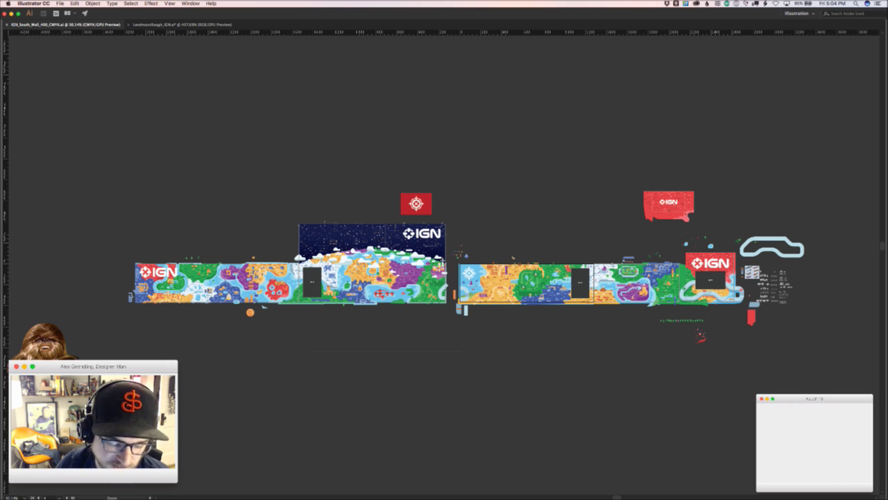
key("super+Tab")
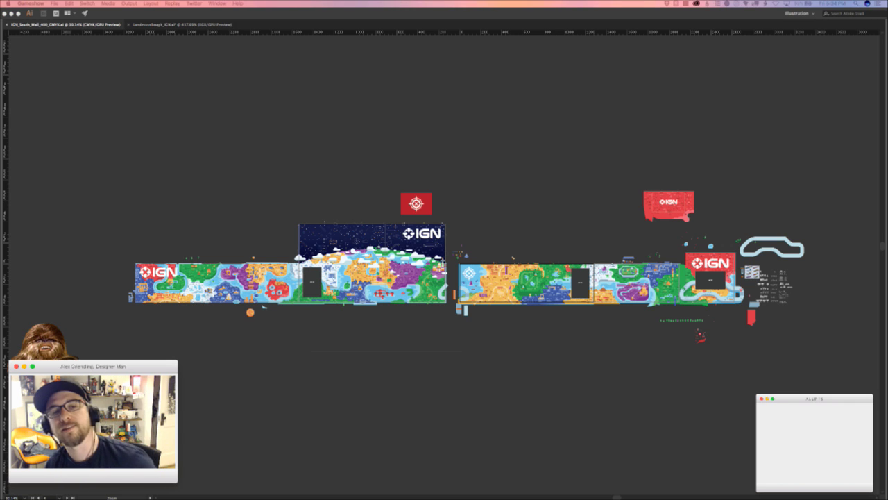